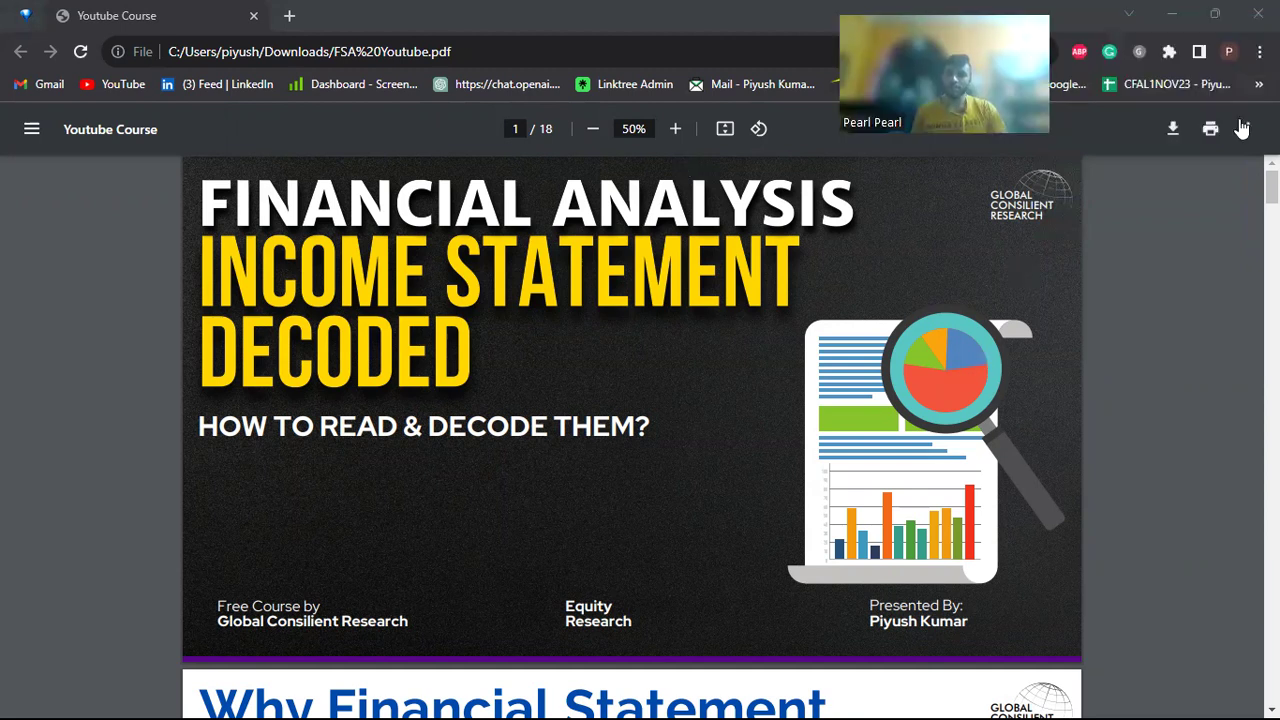
# Step: Present the course PDF full screen and advance through the slides to Financial Statements
pyautogui.press('F11')
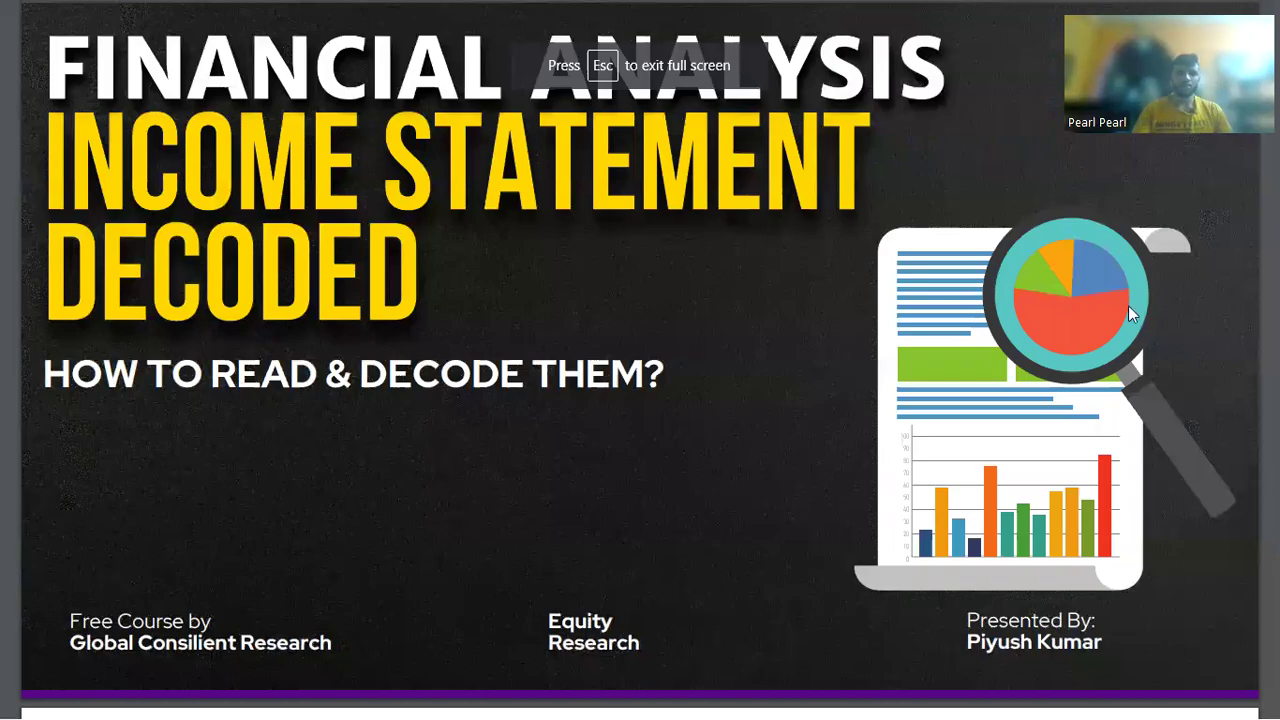
pyautogui.press('Right')
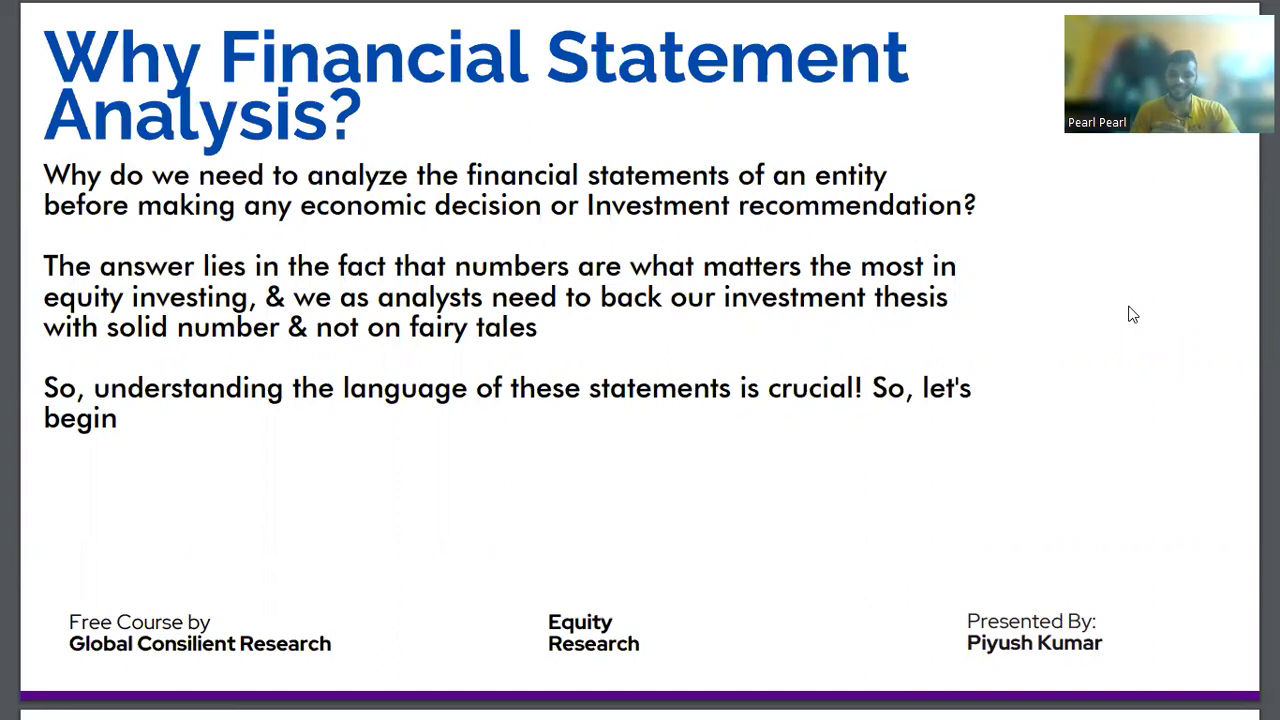
pyautogui.click(1130, 314)
pyautogui.click(1129, 307)
pyautogui.click(1129, 307)
pyautogui.click(1130, 314)
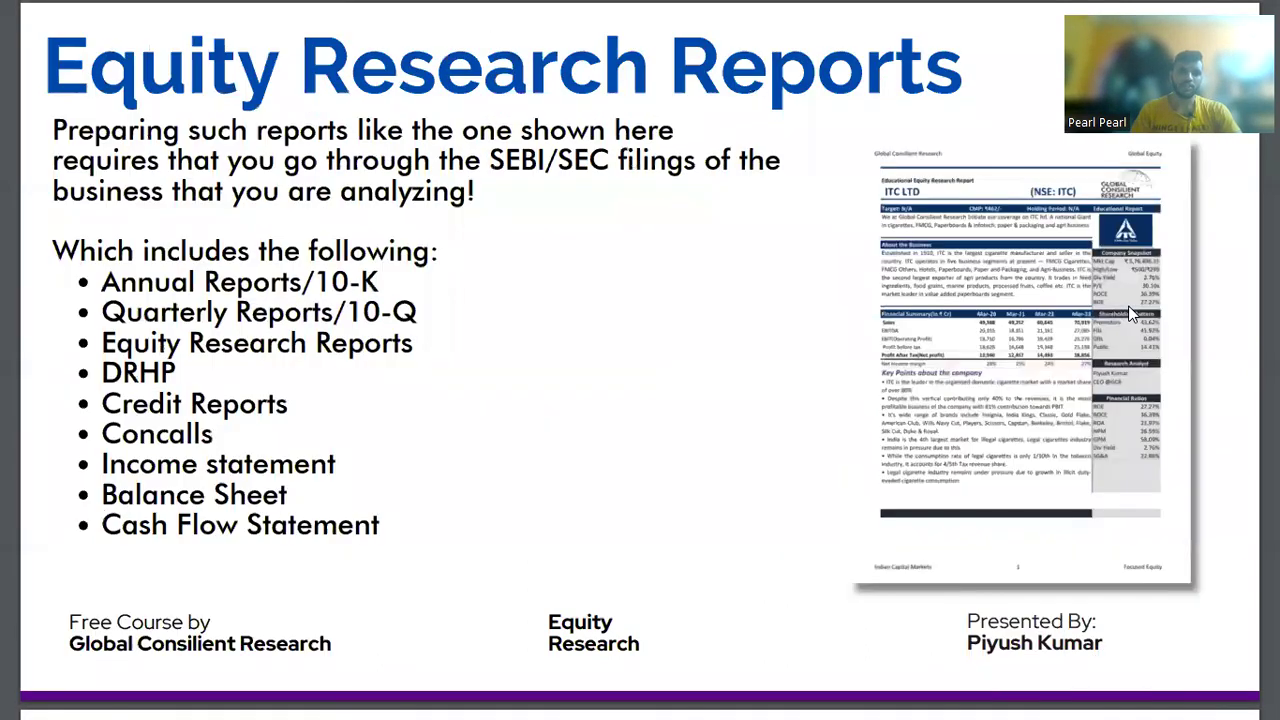
pyautogui.click(1130, 314)
# Step: Step back to Equity Research Reports, then advance to The Flow of an Income Statement slide
pyautogui.press('Left')
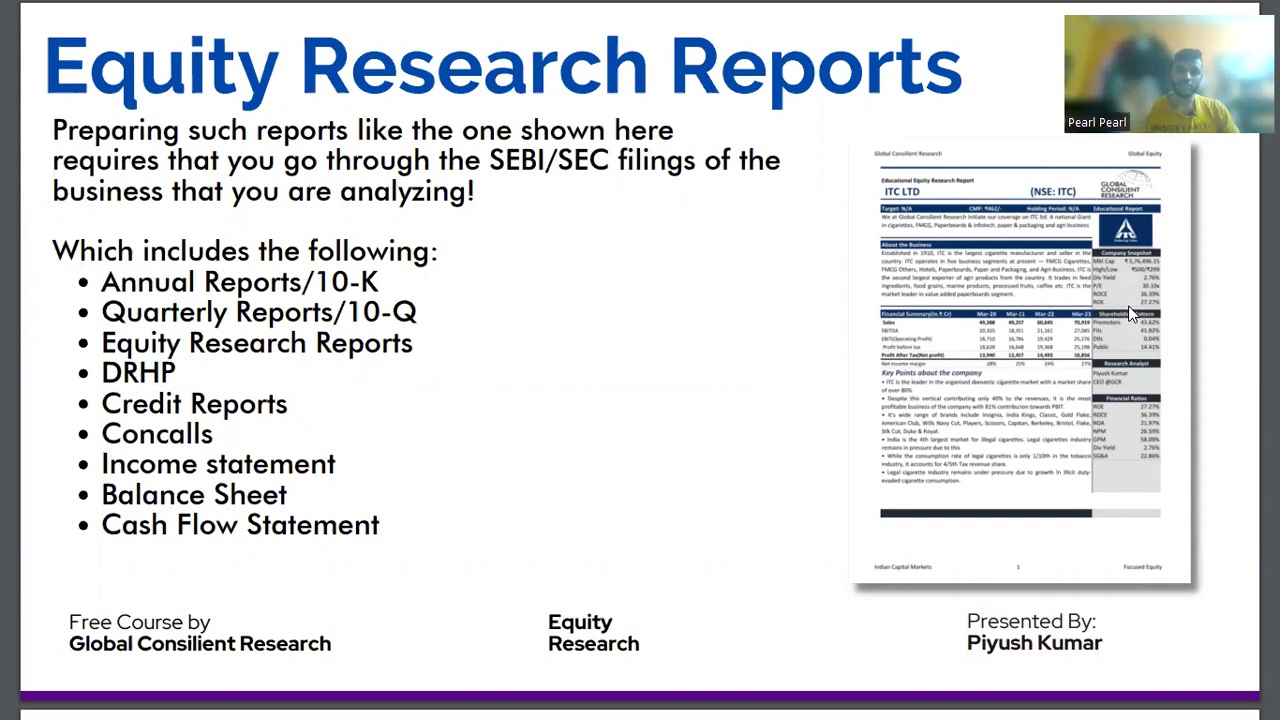
pyautogui.press('Right')
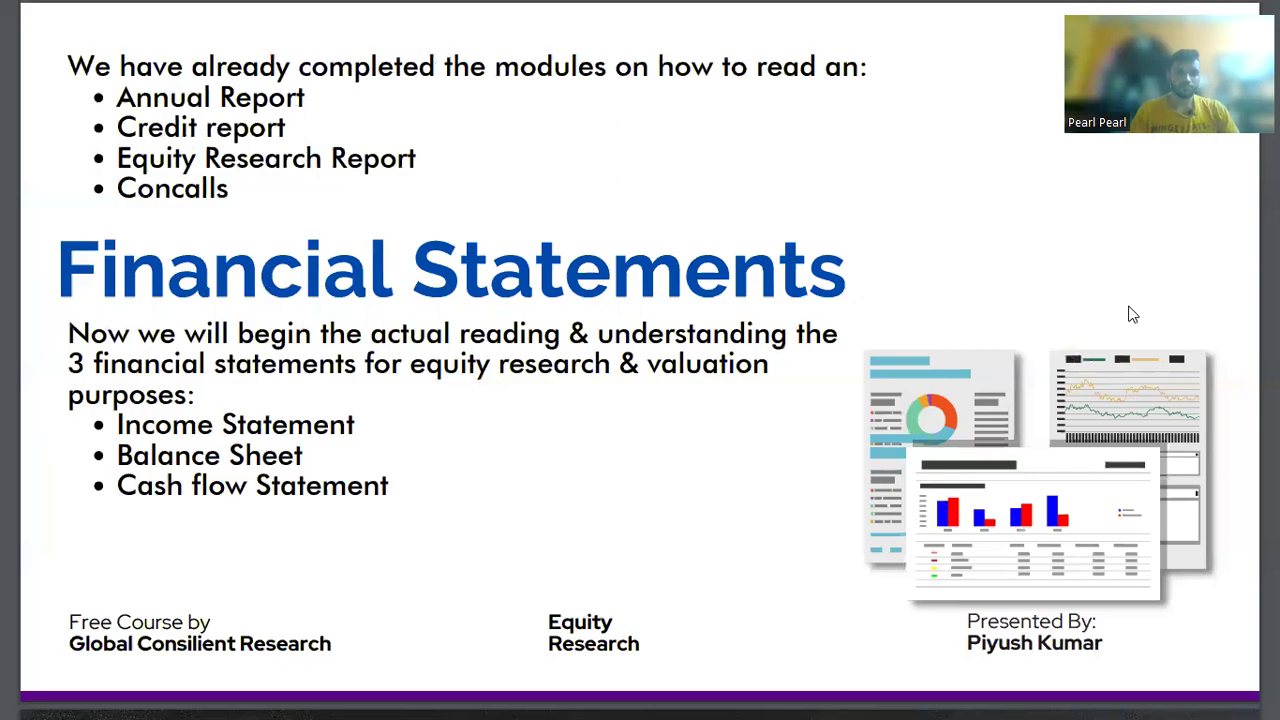
pyautogui.press('Right')
pyautogui.press('Right')
pyautogui.press('Right')
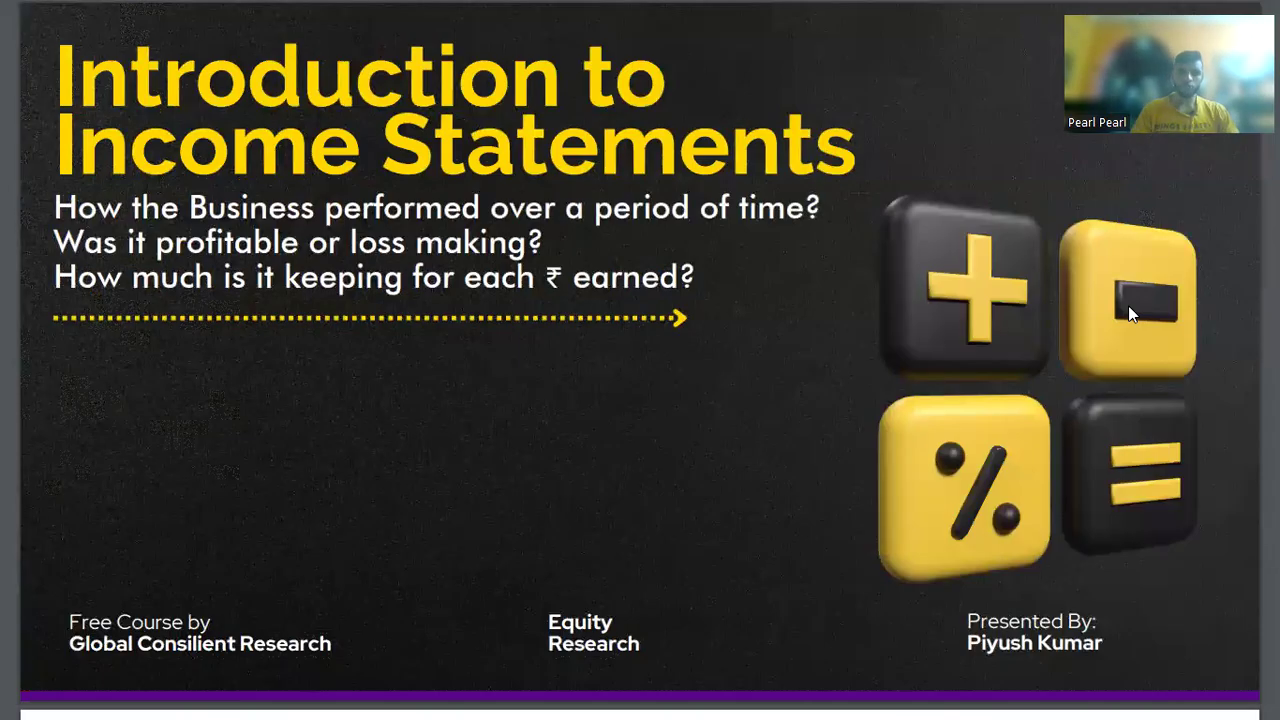
pyautogui.press('Right')
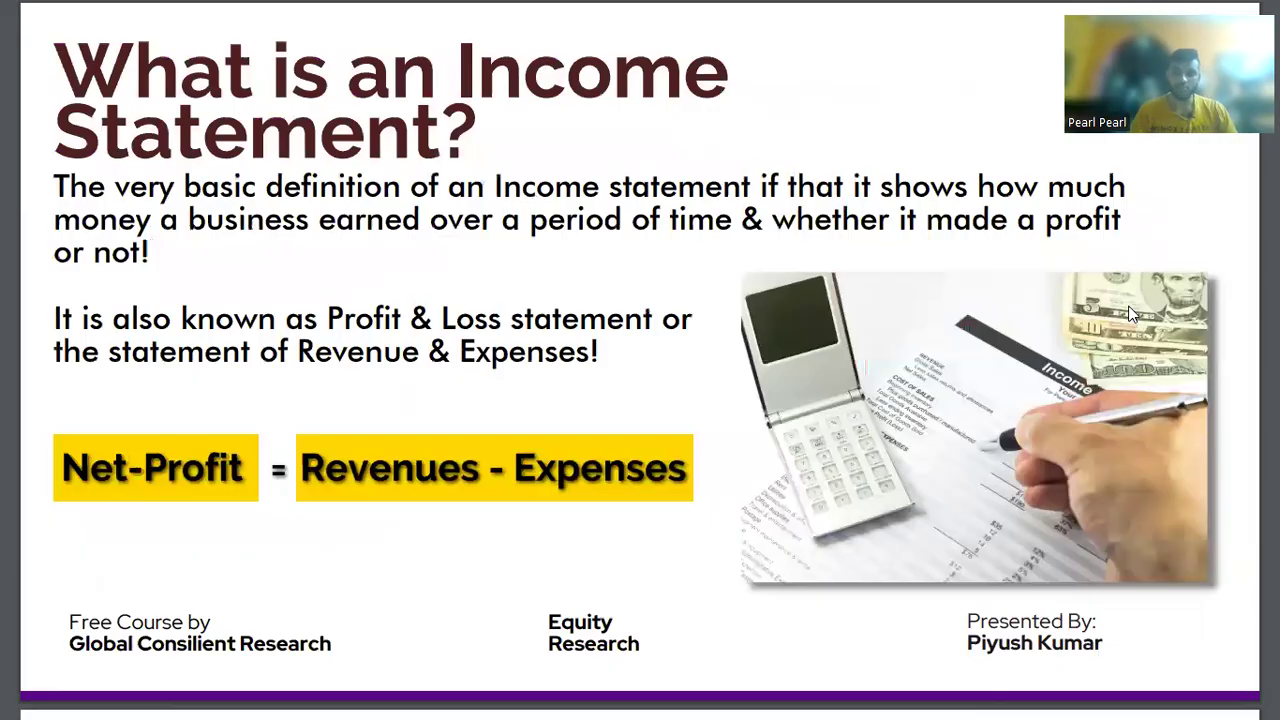
pyautogui.press('Right')
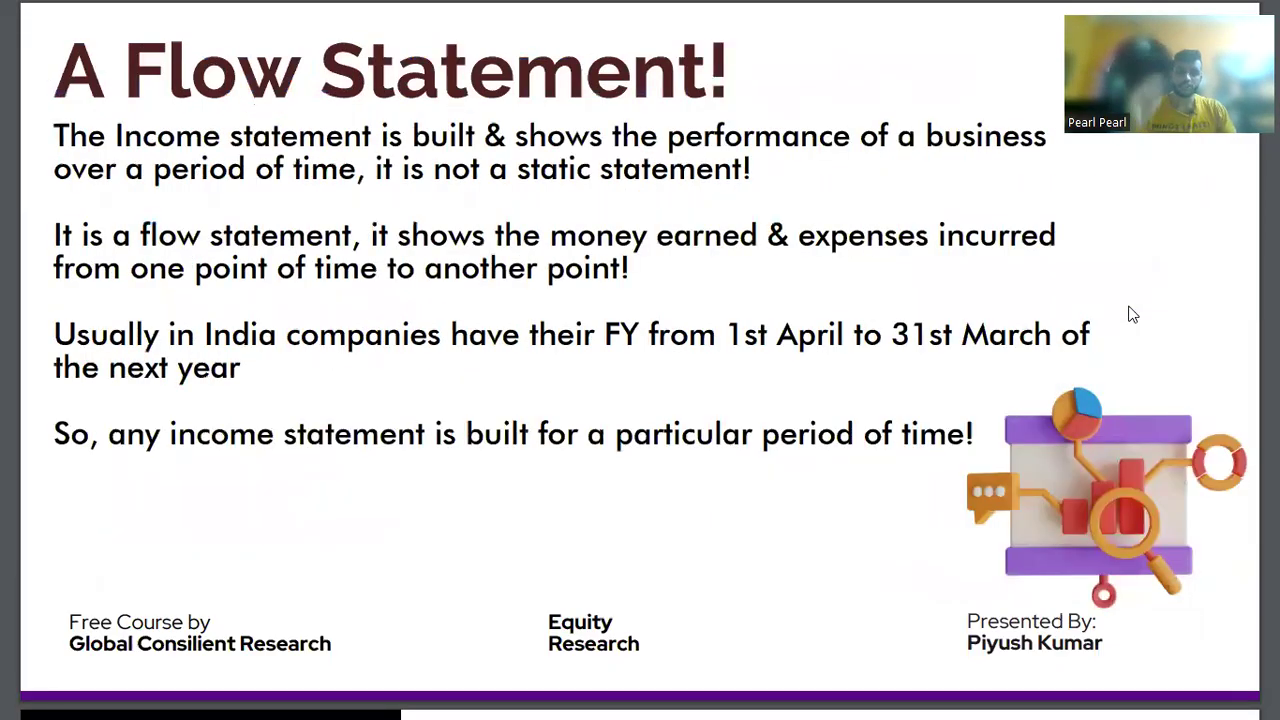
pyautogui.press('Right')
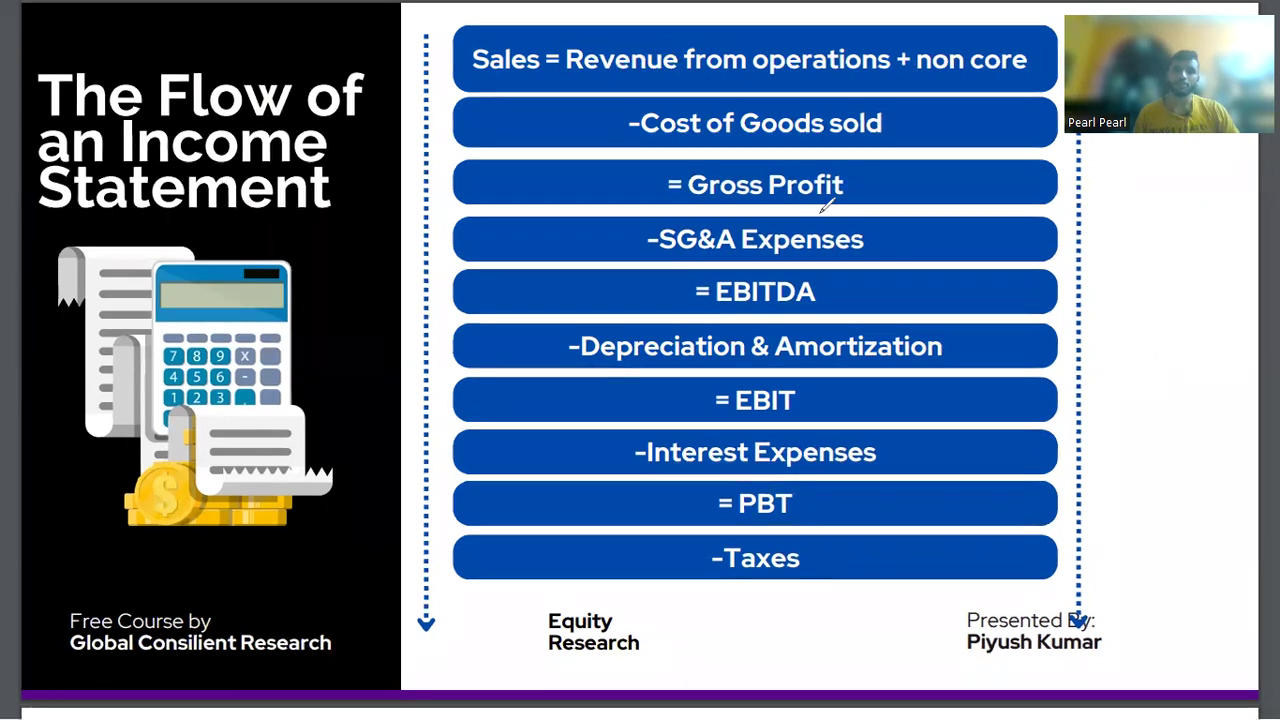
# Step: Circle Revenue, Cost of Goods Sold, Gross Profit, SG&A and EBITDA in red, extending a line from EBITDA
pyautogui.moveTo(642, 45)
pyautogui.mouseDown()
pyautogui.moveTo(945, 88)
pyautogui.moveTo(657, 30)
pyautogui.mouseUp()
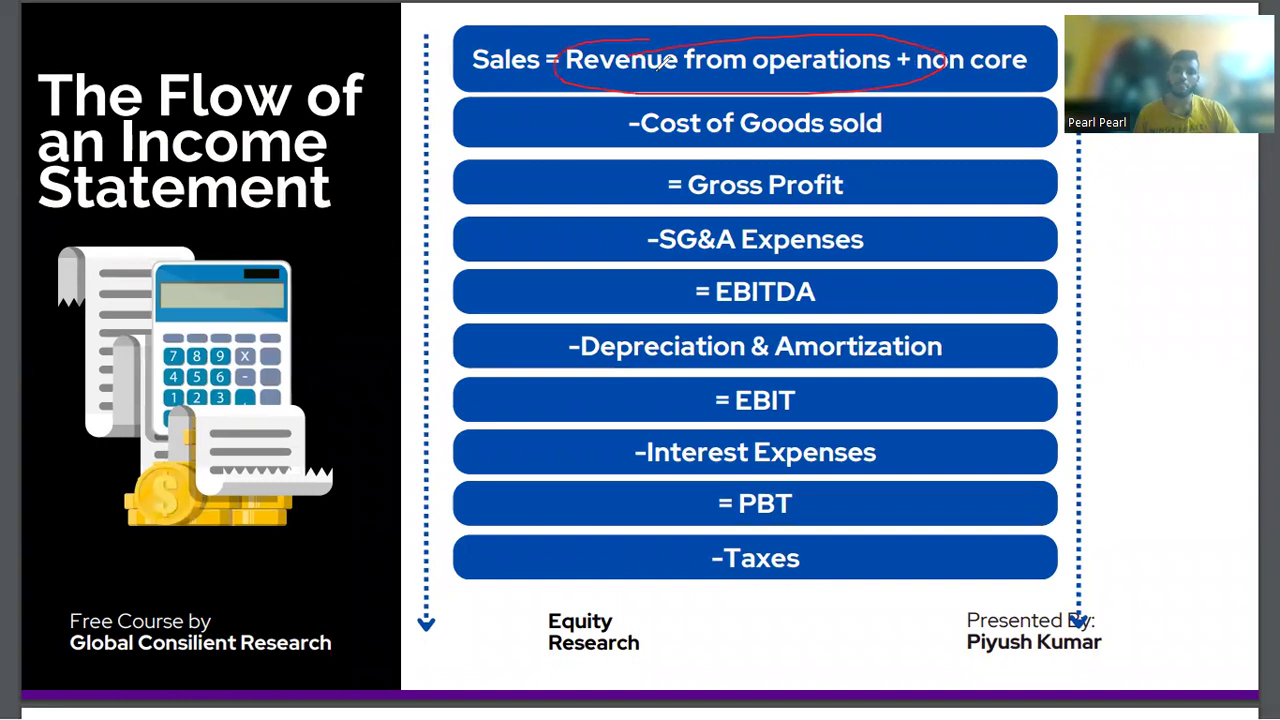
pyautogui.moveTo(612, 148)
pyautogui.mouseDown()
pyautogui.moveTo(914, 121)
pyautogui.moveTo(750, 83)
pyautogui.moveTo(560, 125)
pyautogui.moveTo(652, 143)
pyautogui.mouseUp()
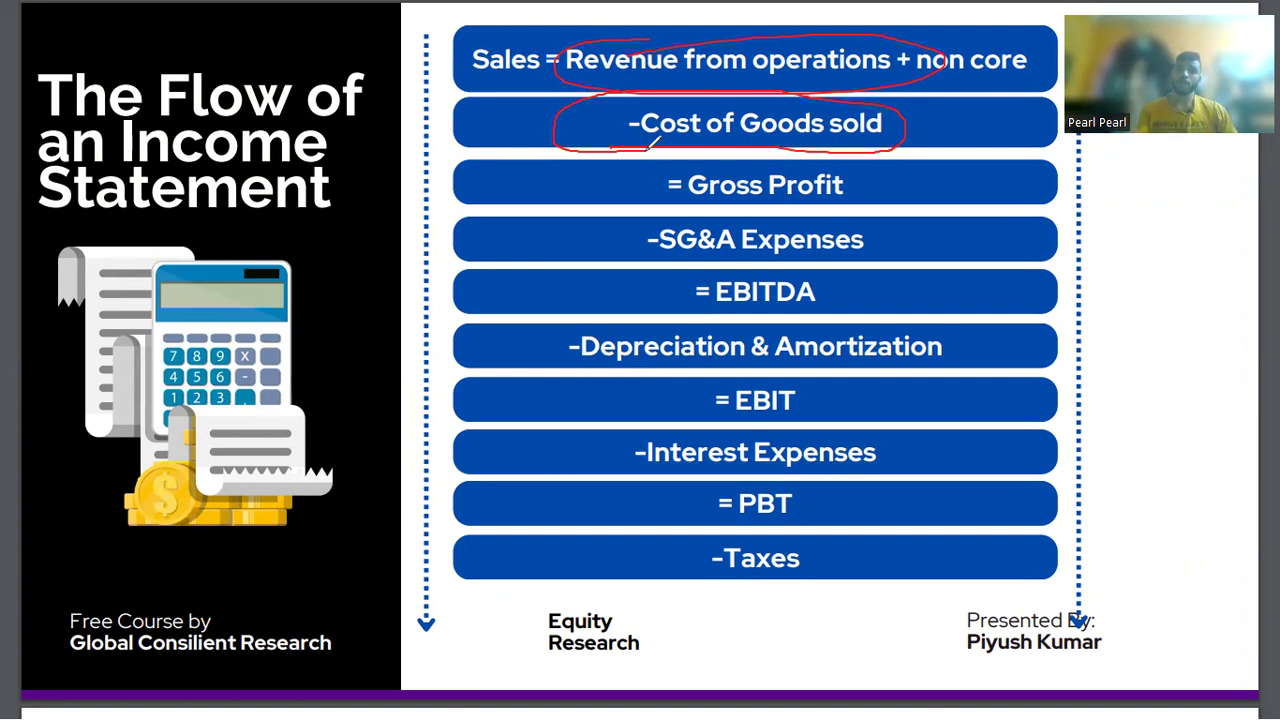
pyautogui.moveTo(643, 172)
pyautogui.mouseDown()
pyautogui.moveTo(773, 210)
pyautogui.moveTo(705, 166)
pyautogui.mouseUp()
pyautogui.moveTo(716, 252); pyautogui.dragTo(672, 248)
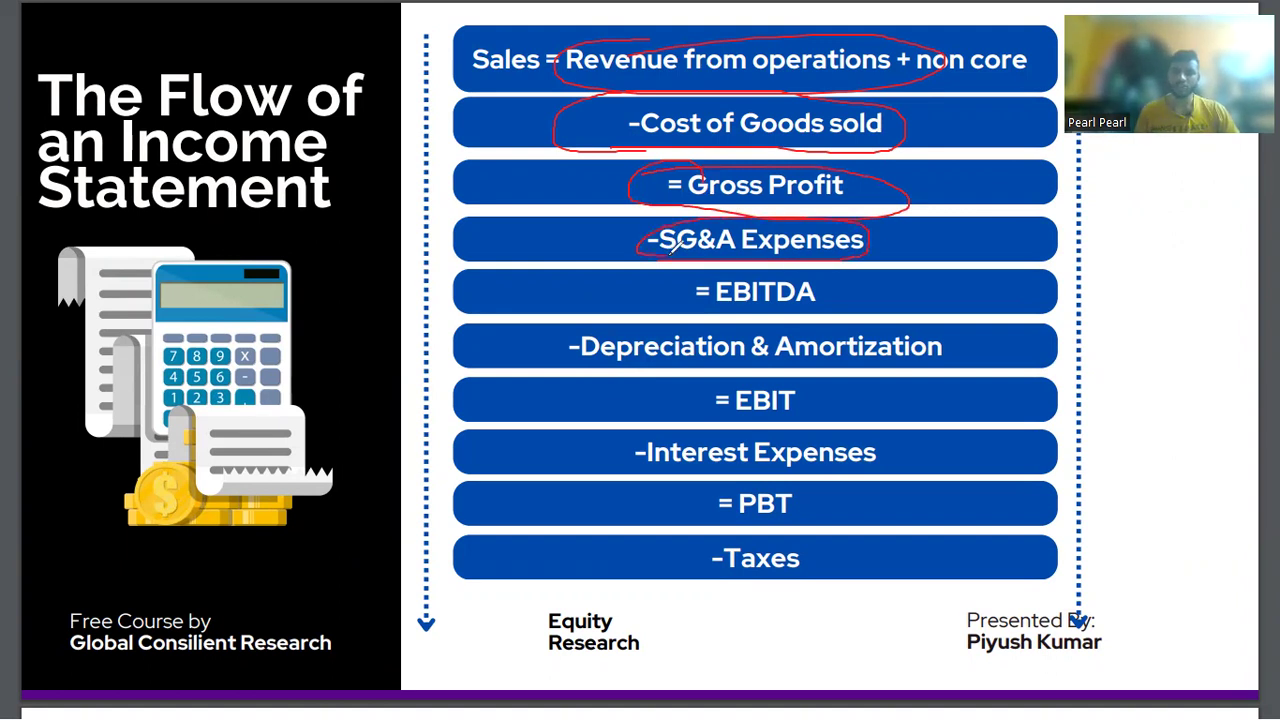
pyautogui.moveTo(660, 276); pyautogui.dragTo(752, 262)
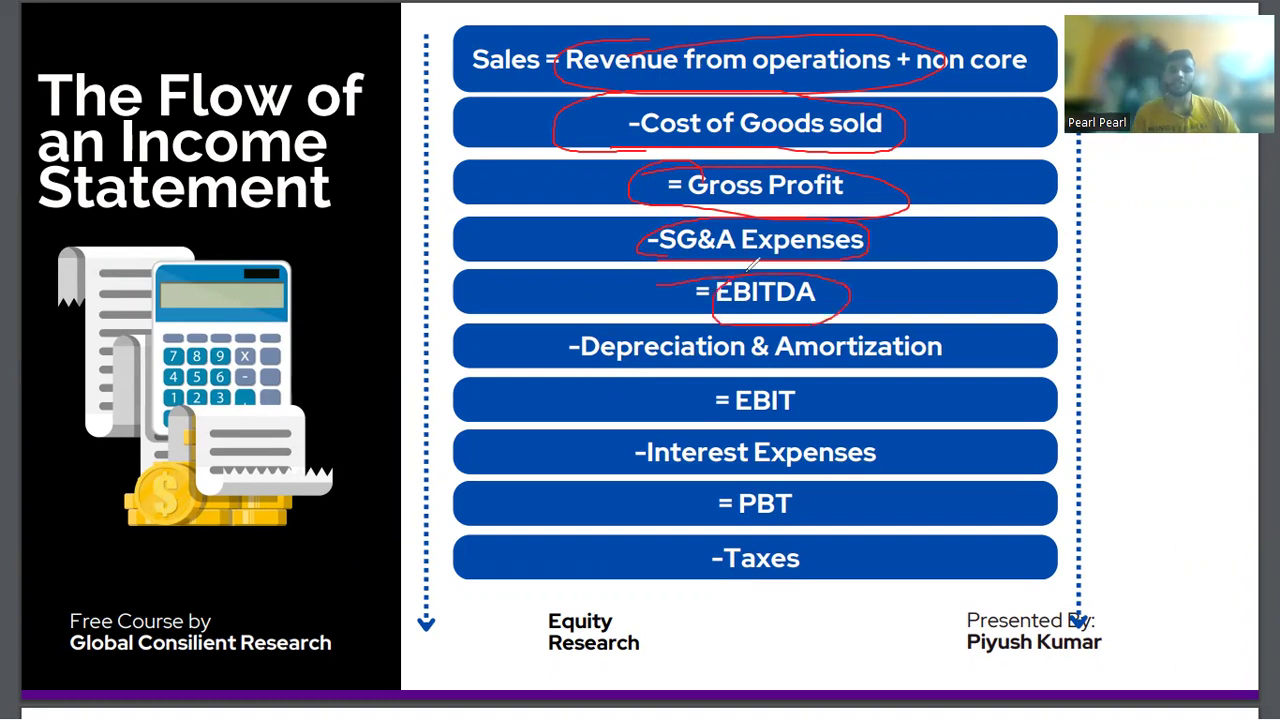
pyautogui.moveTo(850, 288); pyautogui.dragTo(934, 256)
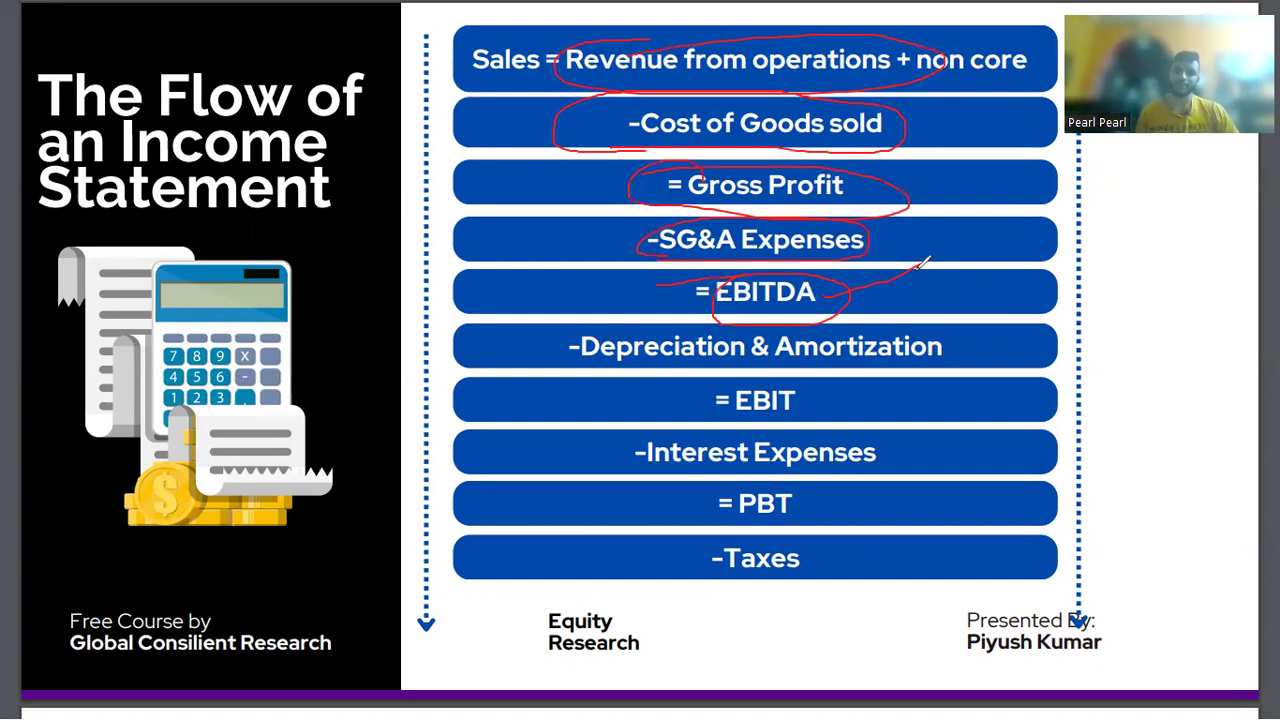
# Step: Circle Depreciation & Amortization, EBIT, Interest Expenses and PBT in red
pyautogui.moveTo(571, 369)
pyautogui.mouseDown()
pyautogui.moveTo(664, 318)
pyautogui.moveTo(584, 368)
pyautogui.mouseUp()
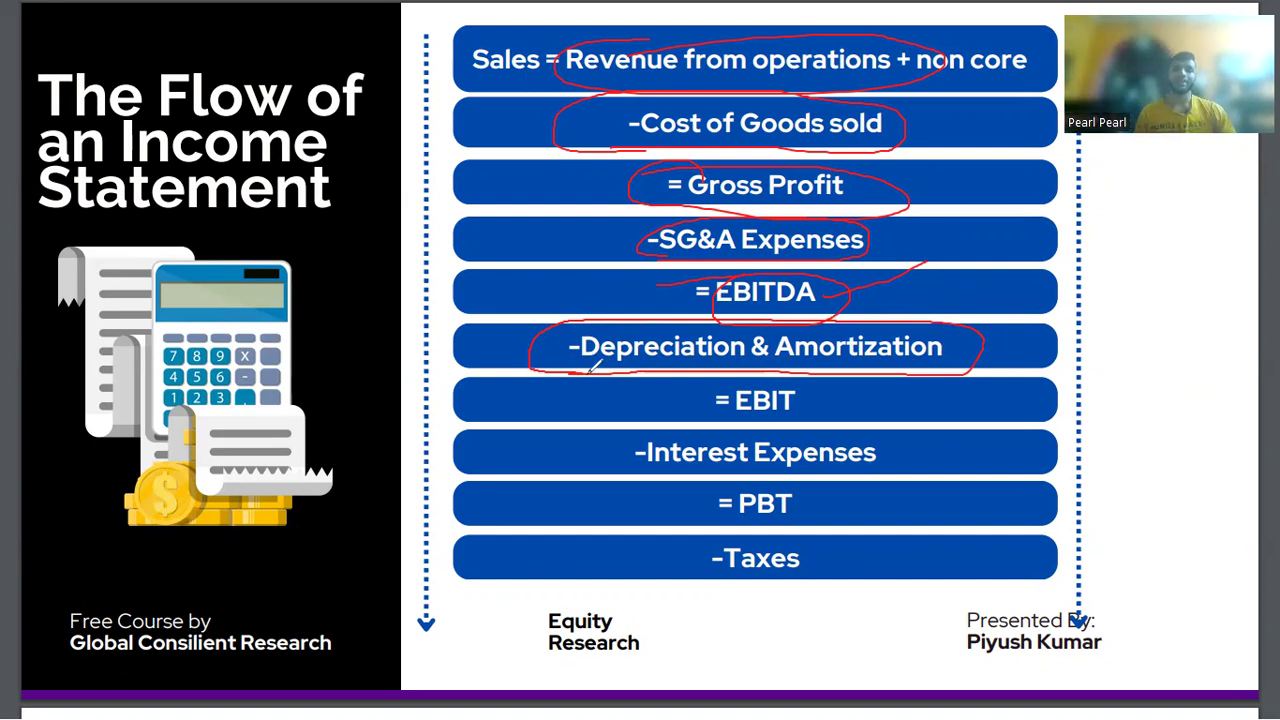
pyautogui.moveTo(706, 373); pyautogui.dragTo(762, 366)
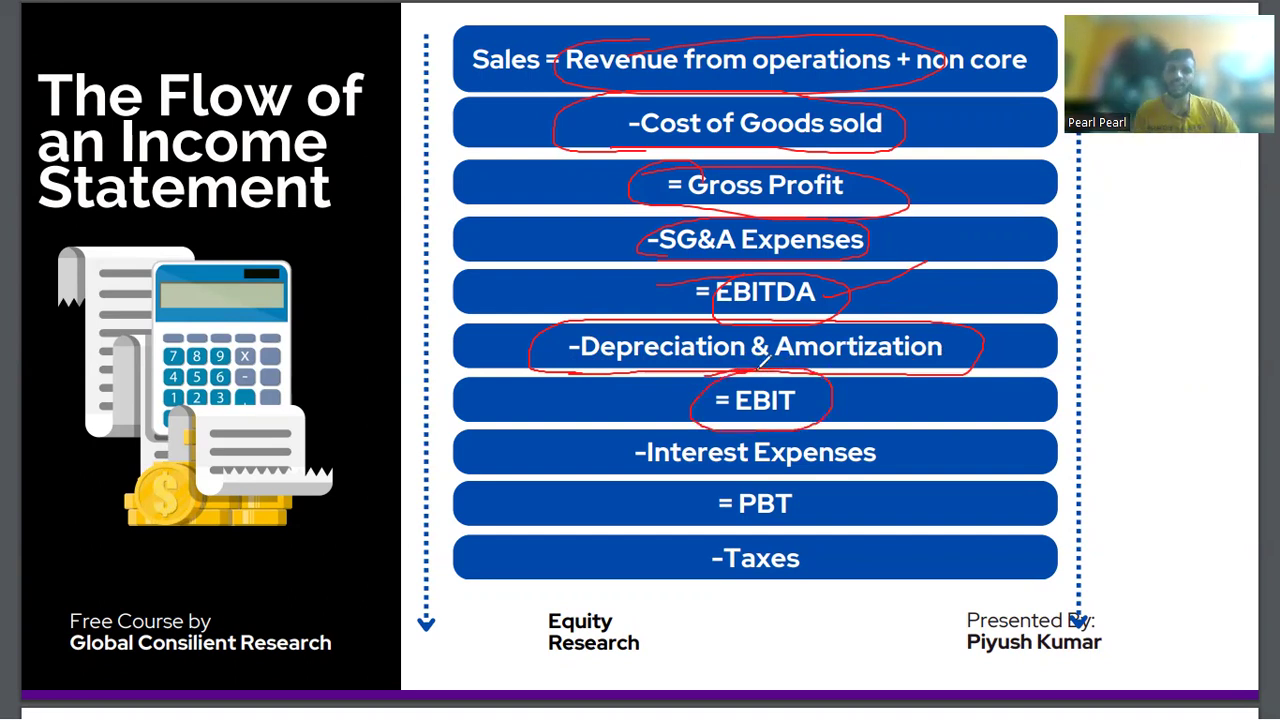
pyautogui.moveTo(634, 338); pyautogui.dragTo(876, 373)
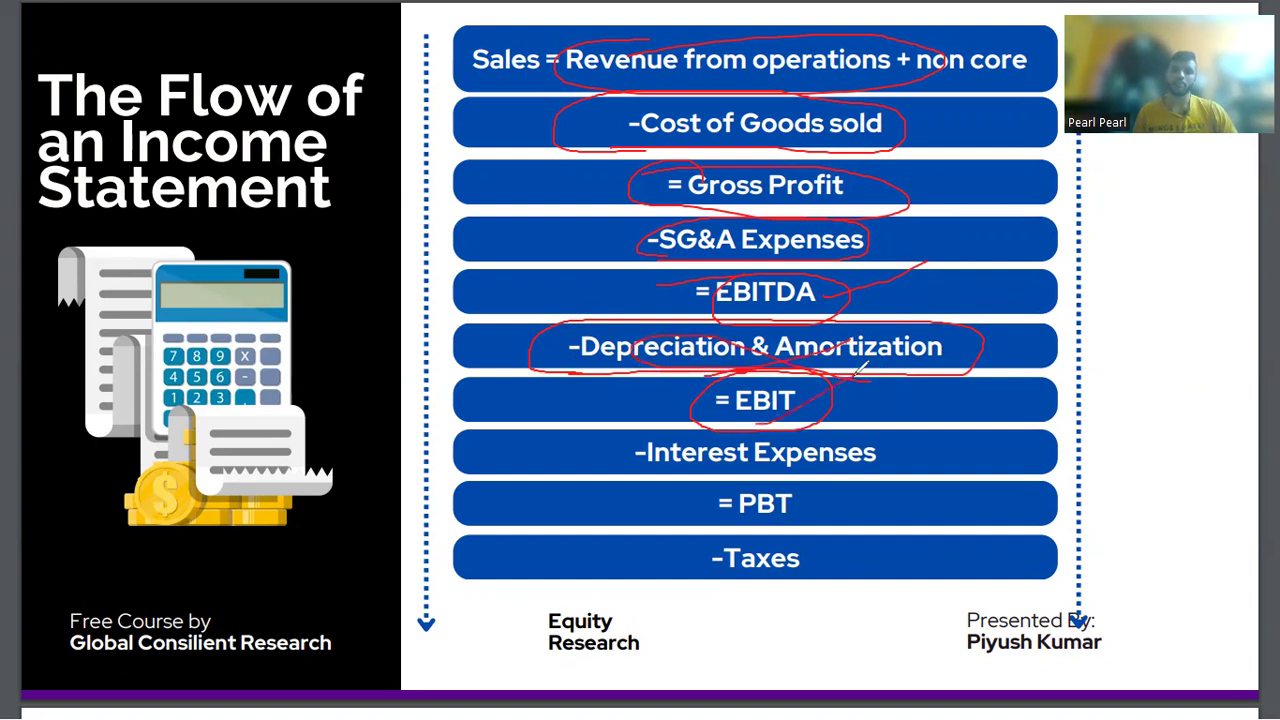
pyautogui.moveTo(659, 472); pyautogui.dragTo(702, 474)
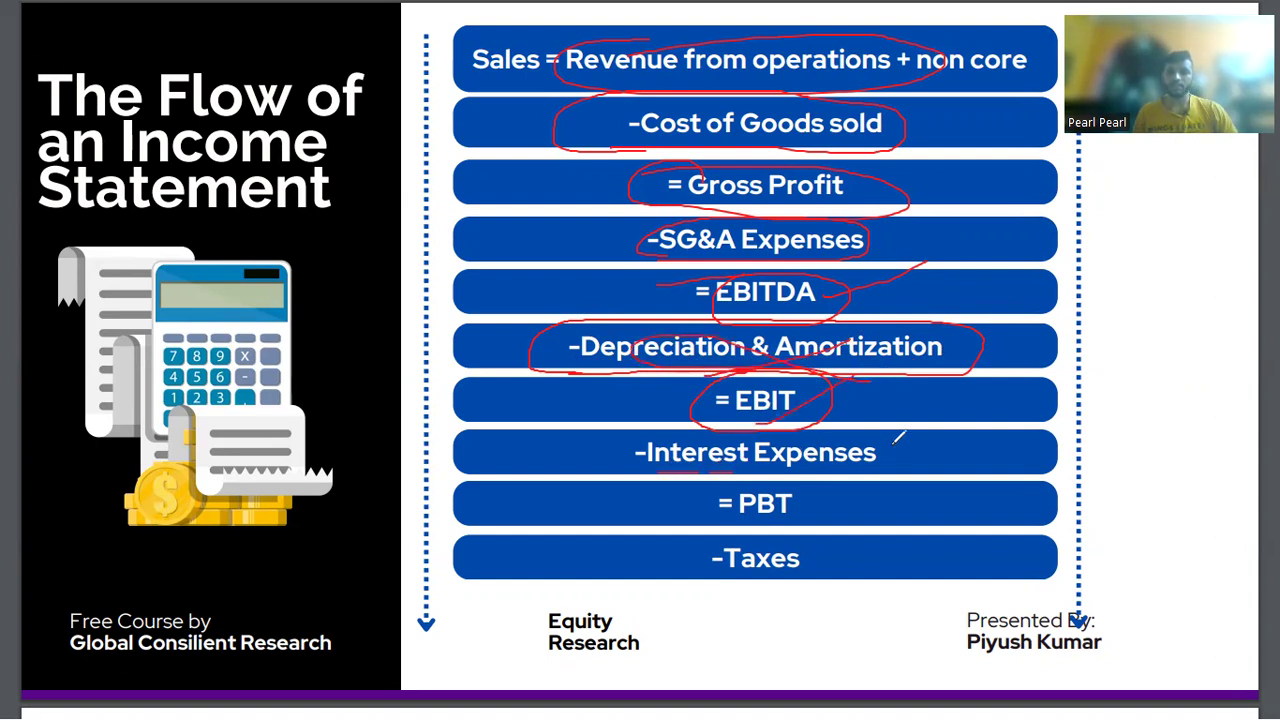
pyautogui.moveTo(846, 431); pyautogui.dragTo(833, 435)
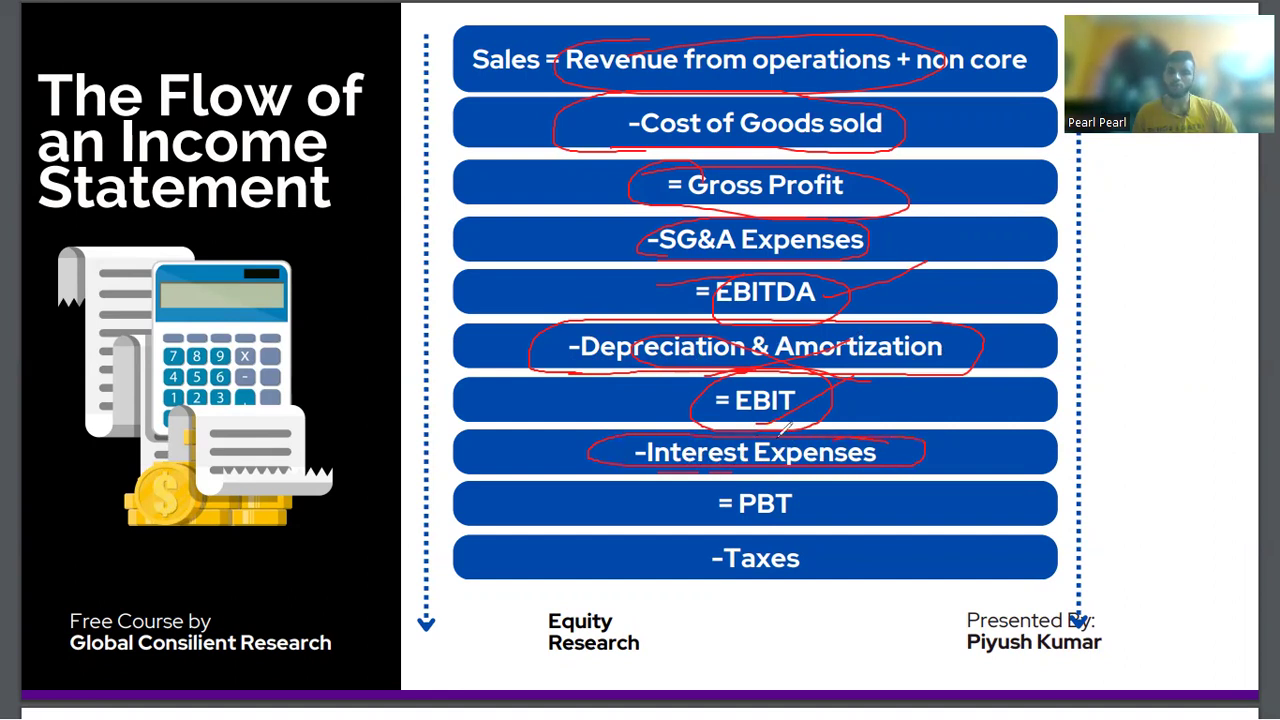
pyautogui.moveTo(745, 484); pyautogui.dragTo(728, 500)
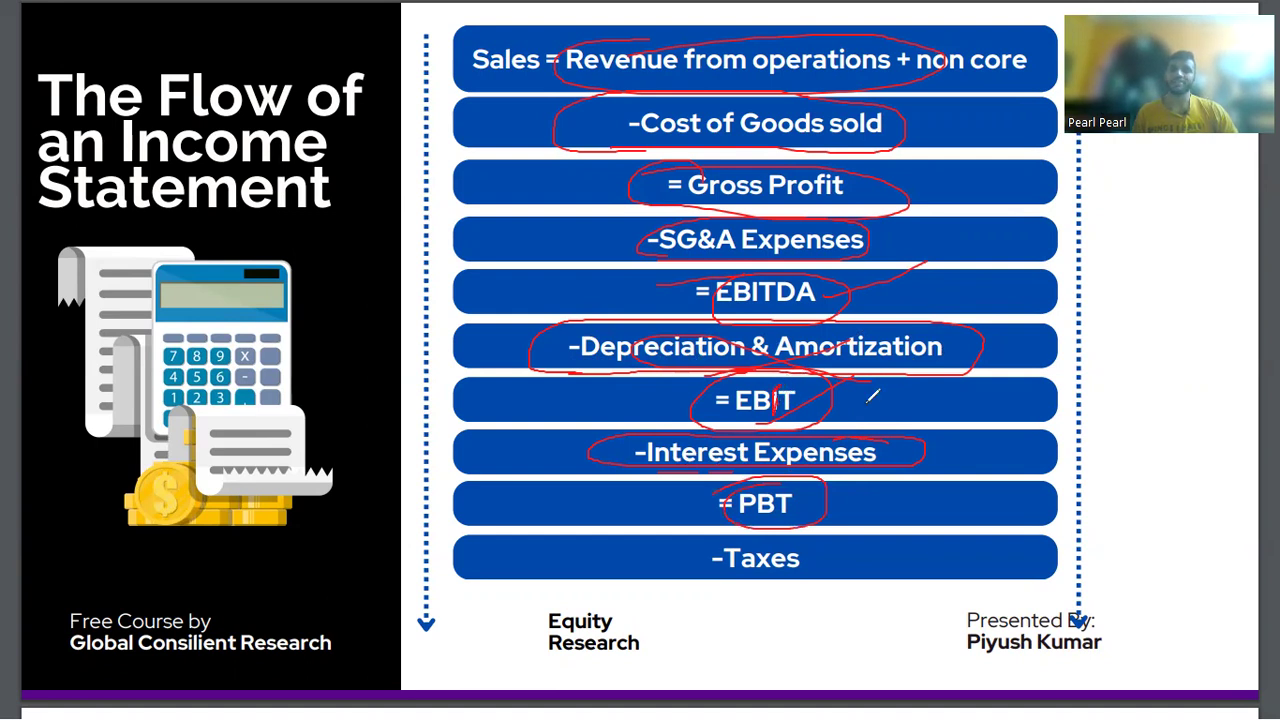
# Step: Add the note 'Interest is a tax saving expense' beside the EBITDA bar
pyautogui.click(1011, 290)
pyautogui.write('Interest is a')
pyautogui.write(' tax saving')
pyautogui.write(' expe')
pyautogui.press('BackSpace')
pyautogui.write('penes')
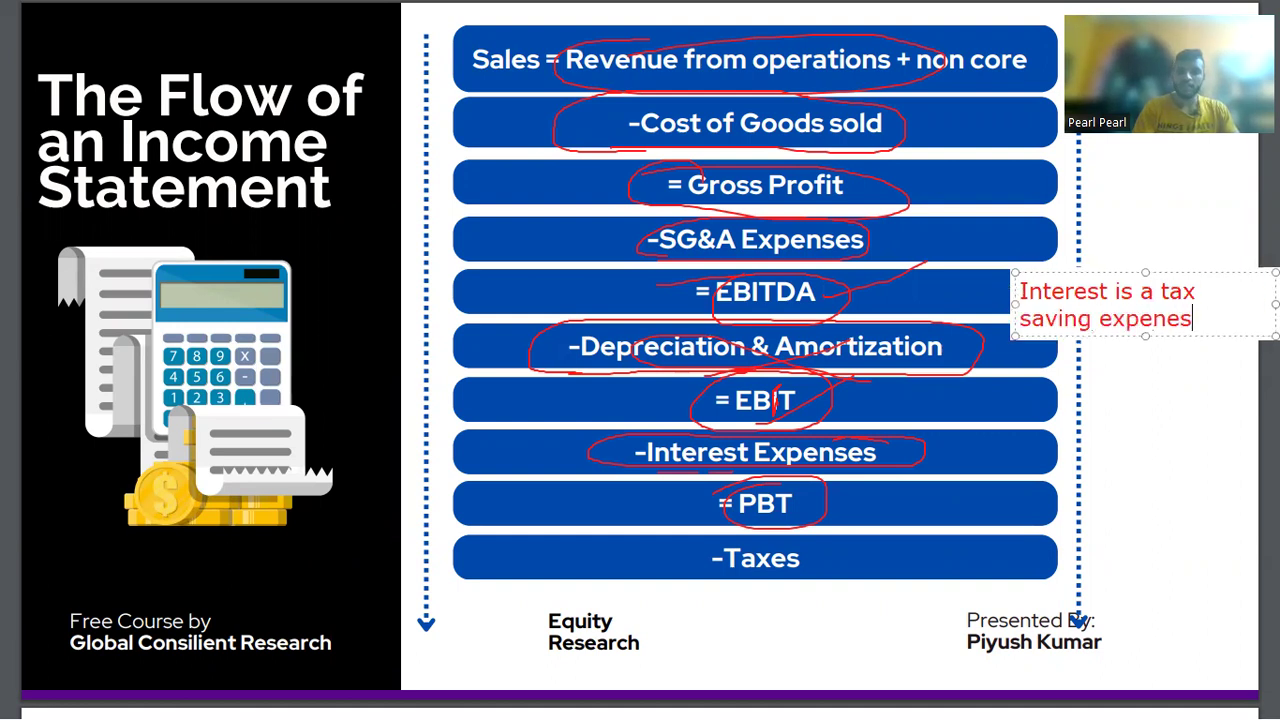
pyautogui.press('BackSpace')
pyautogui.press('BackSpace')
pyautogui.write('se')
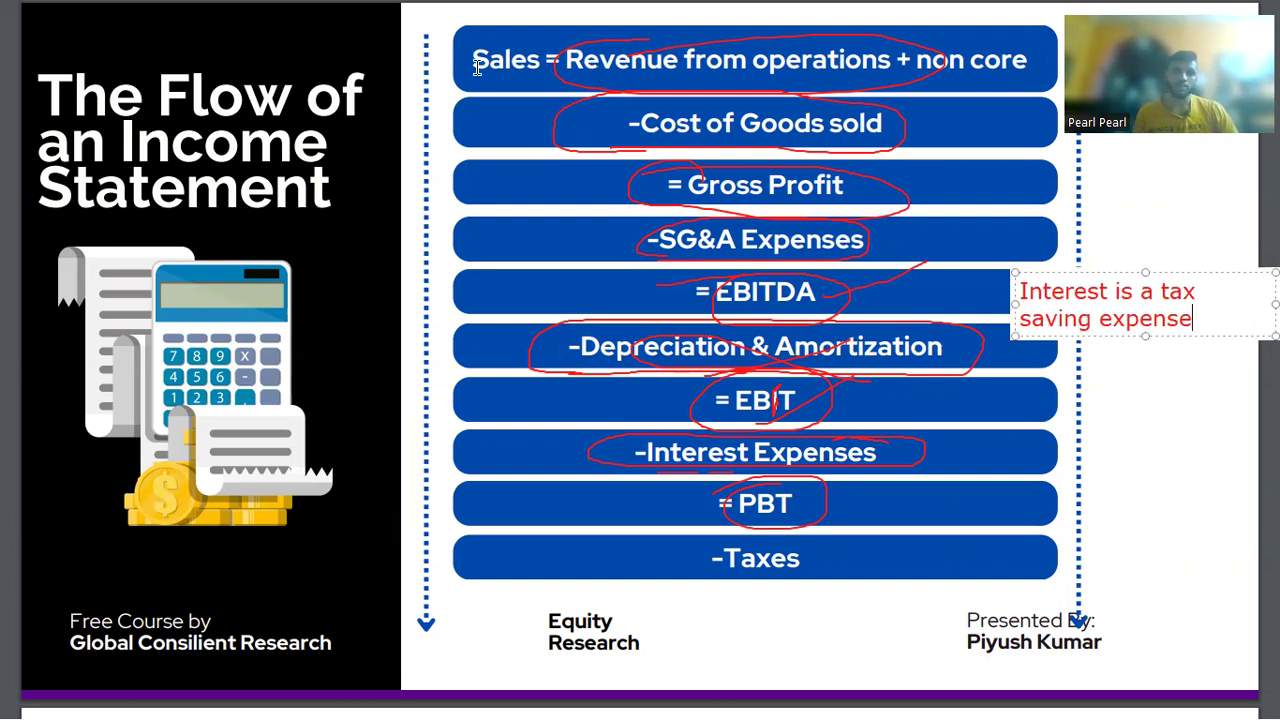
# Step: Circle Taxes, write and circle PAT, then erase all ink and switch to Excel
pyautogui.moveTo(690, 556); pyautogui.dragTo(738, 530)
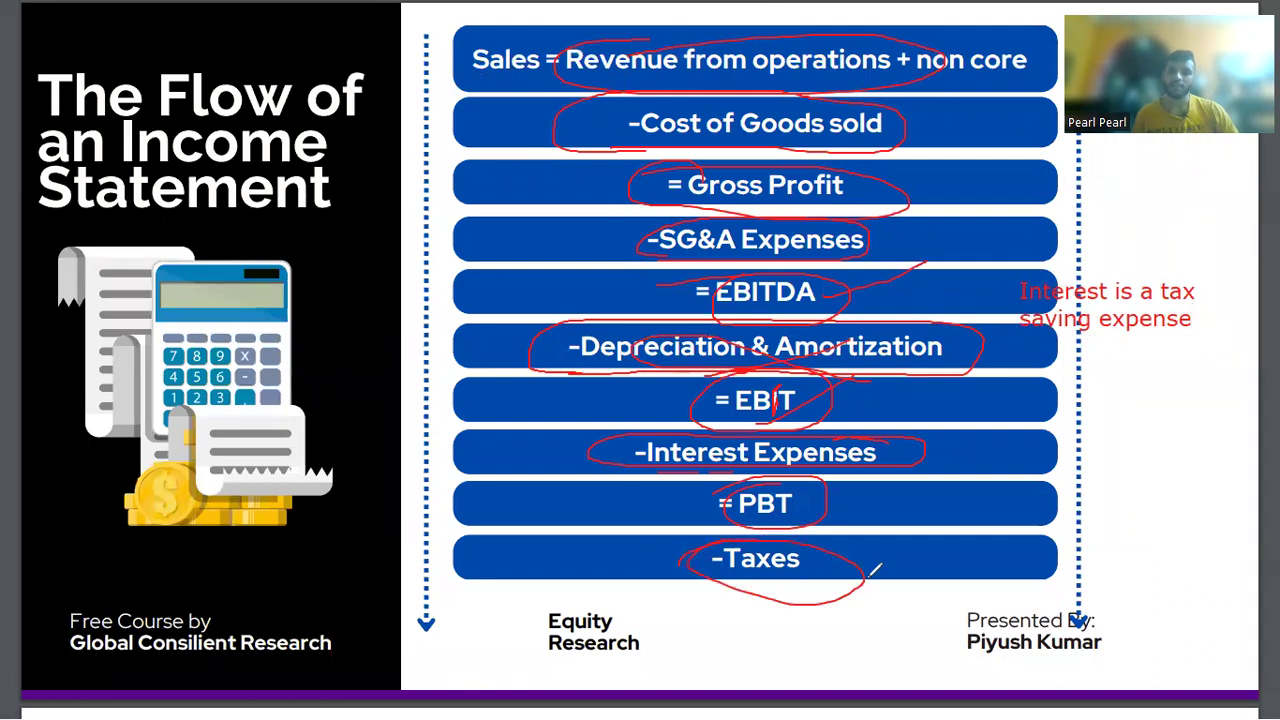
pyautogui.moveTo(937, 555)
pyautogui.mouseDown()
pyautogui.moveTo(942, 578)
pyautogui.moveTo(944, 518)
pyautogui.moveTo(958, 540)
pyautogui.moveTo(978, 510)
pyautogui.moveTo(993, 554)
pyautogui.mouseUp()
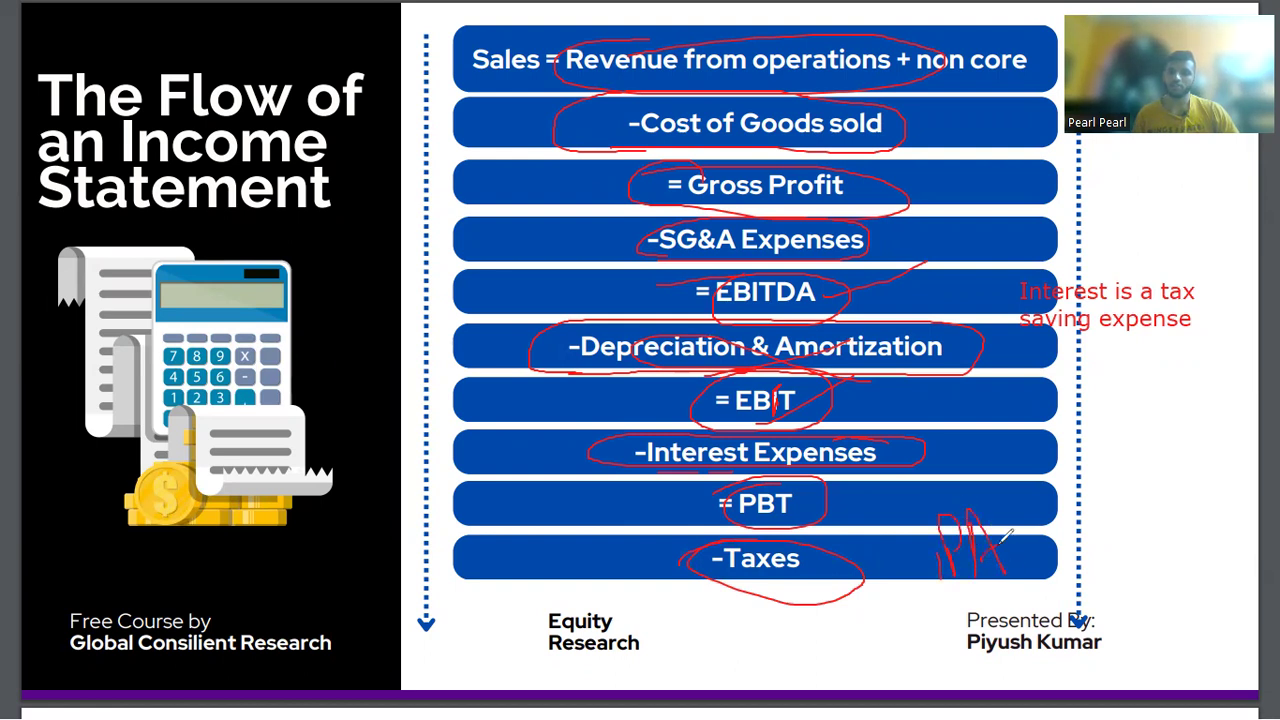
pyautogui.moveTo(1018, 512); pyautogui.dragTo(1026, 557)
pyautogui.moveTo(1055, 456)
pyautogui.mouseDown()
pyautogui.moveTo(920, 585)
pyautogui.moveTo(1000, 460)
pyautogui.mouseUp()
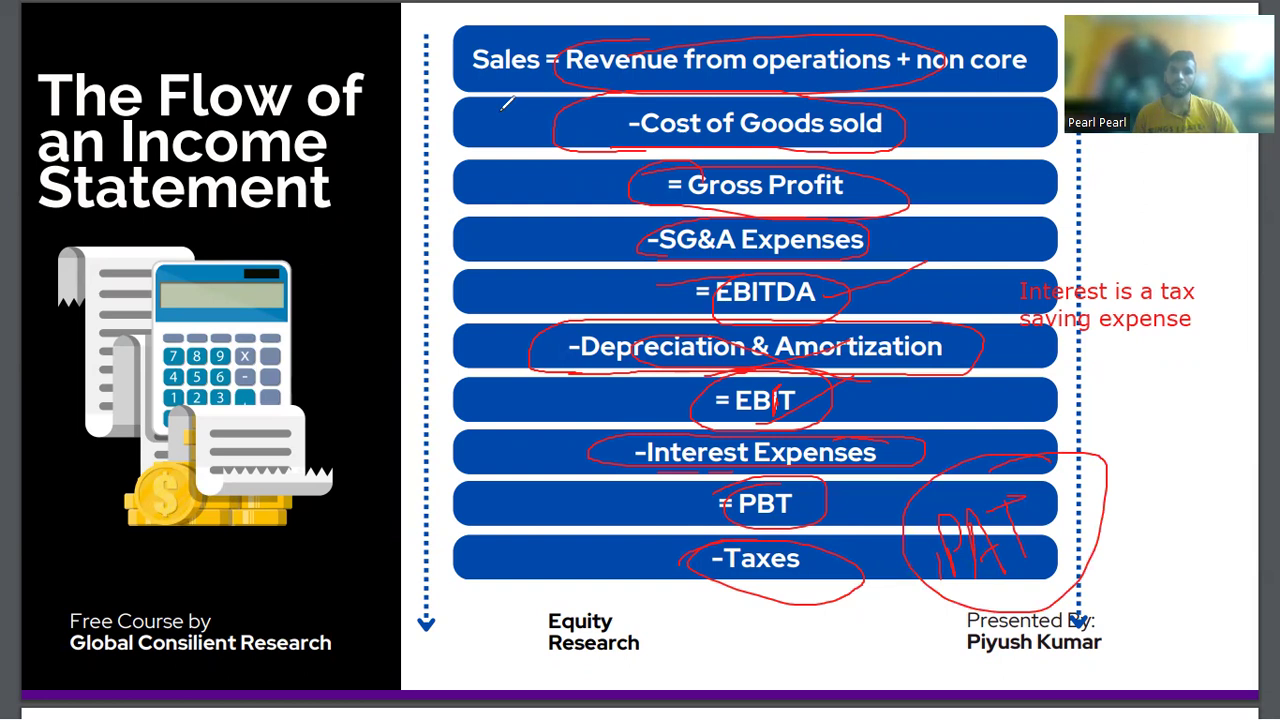
pyautogui.press('e')
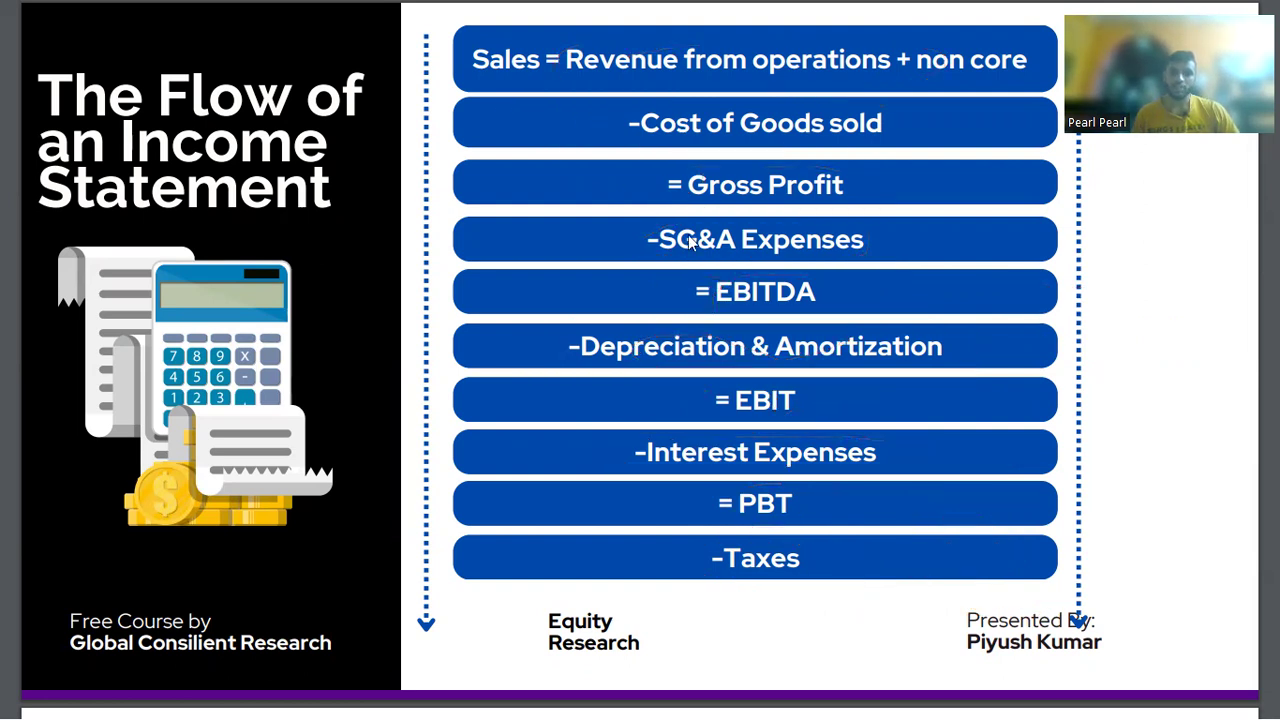
pyautogui.hotkey('alt', 'Tab')
pyautogui.hotkey('alt', 'Tab')
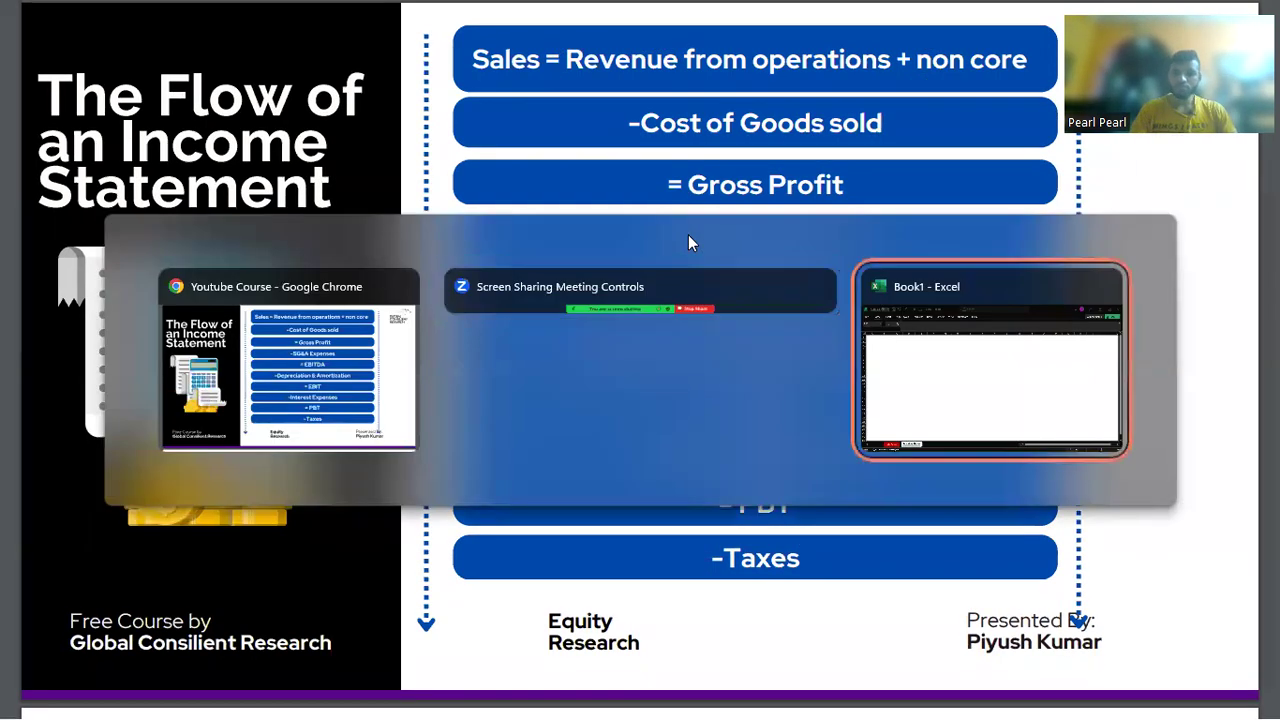
# Step: Bring the Excel workbook forward and scroll down through ITC's Data Sheet
pyautogui.click(423, 285)
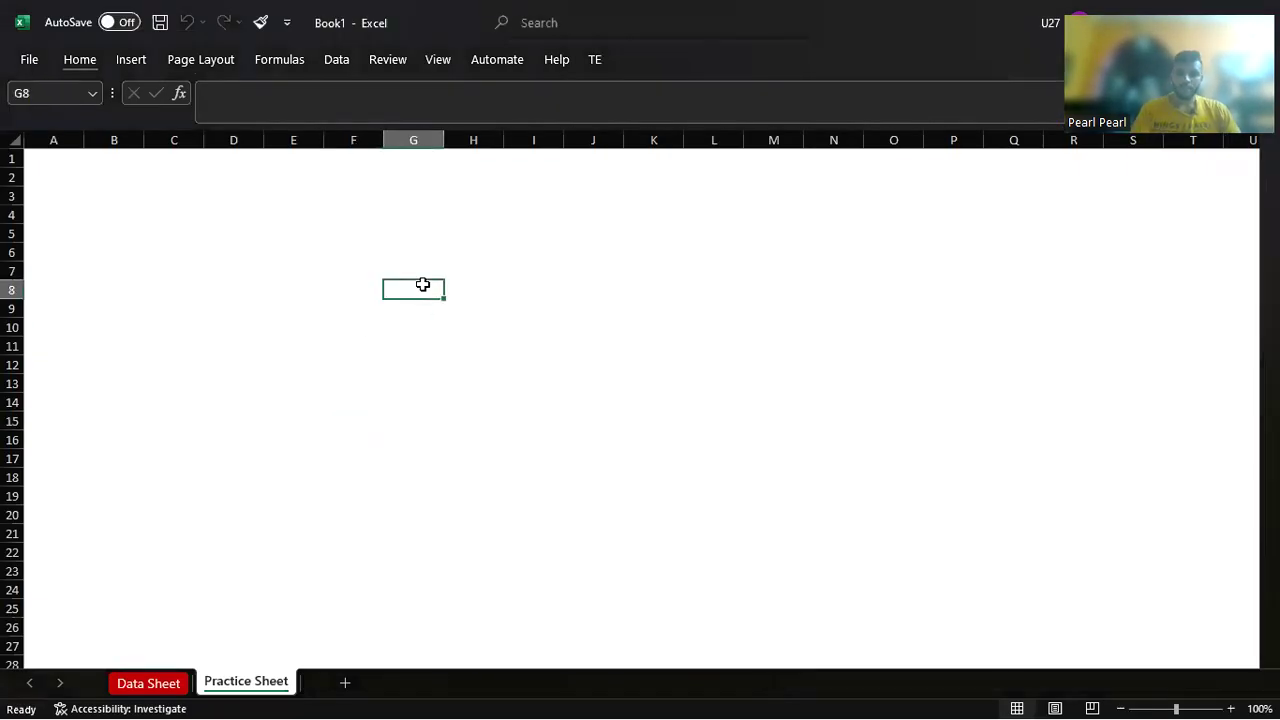
pyautogui.hotkey('ctrl', 'pageup')
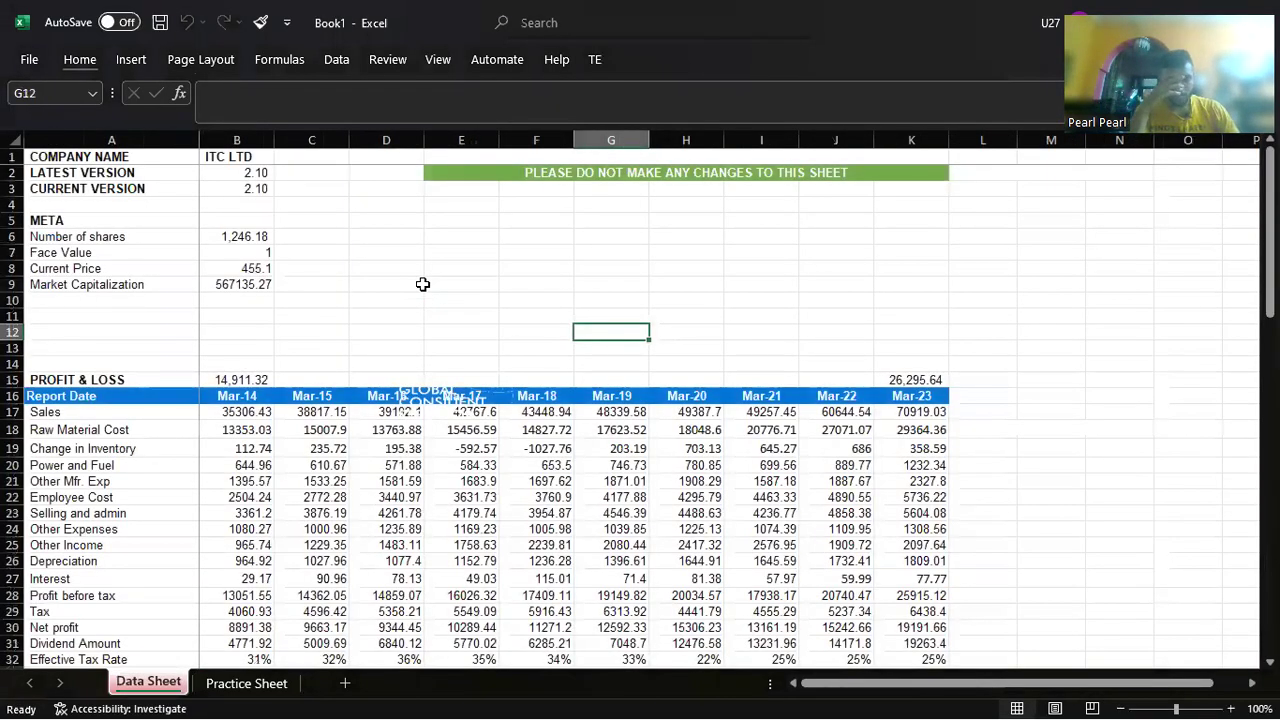
pyautogui.scroll(-2, 413, 275)
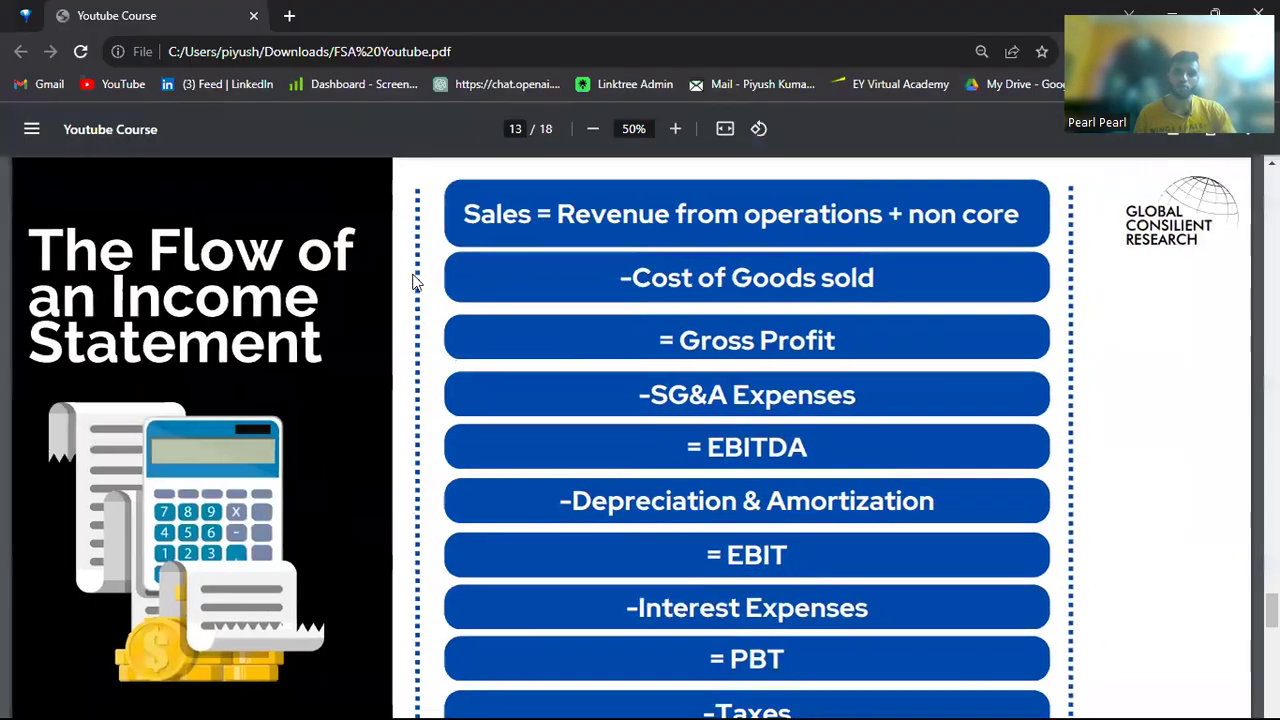
# Step: Open ITC Ltd's Screener page in a new tab by searching 'itc', then return to Excel
pyautogui.hotkey('ctrl', 't')
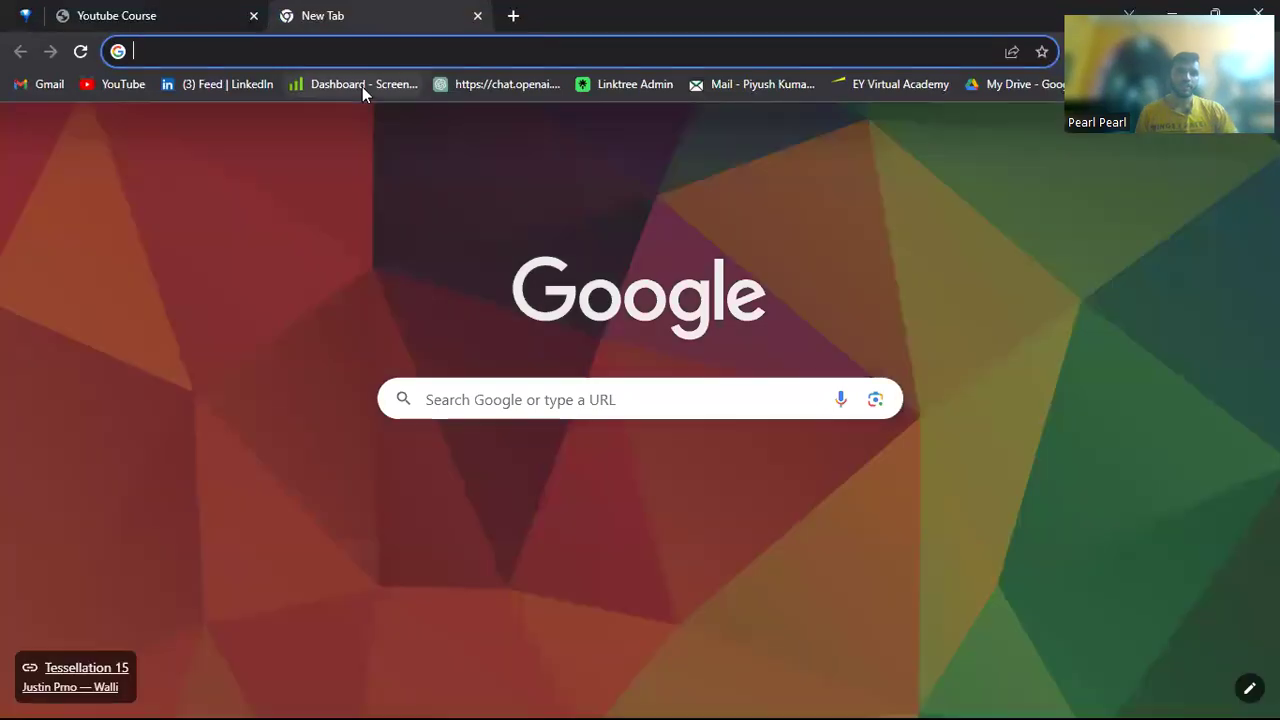
pyautogui.click(362, 86)
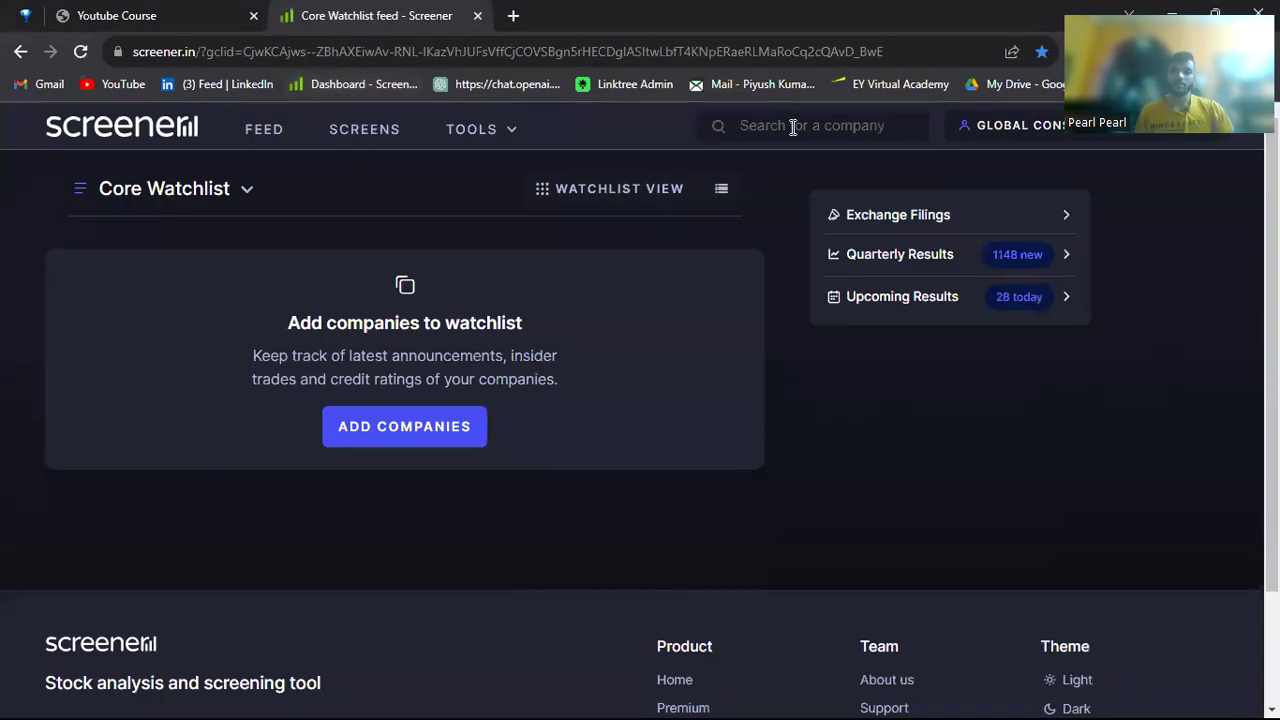
pyautogui.click(792, 126)
pyautogui.write('itc')
pyautogui.press('Return')
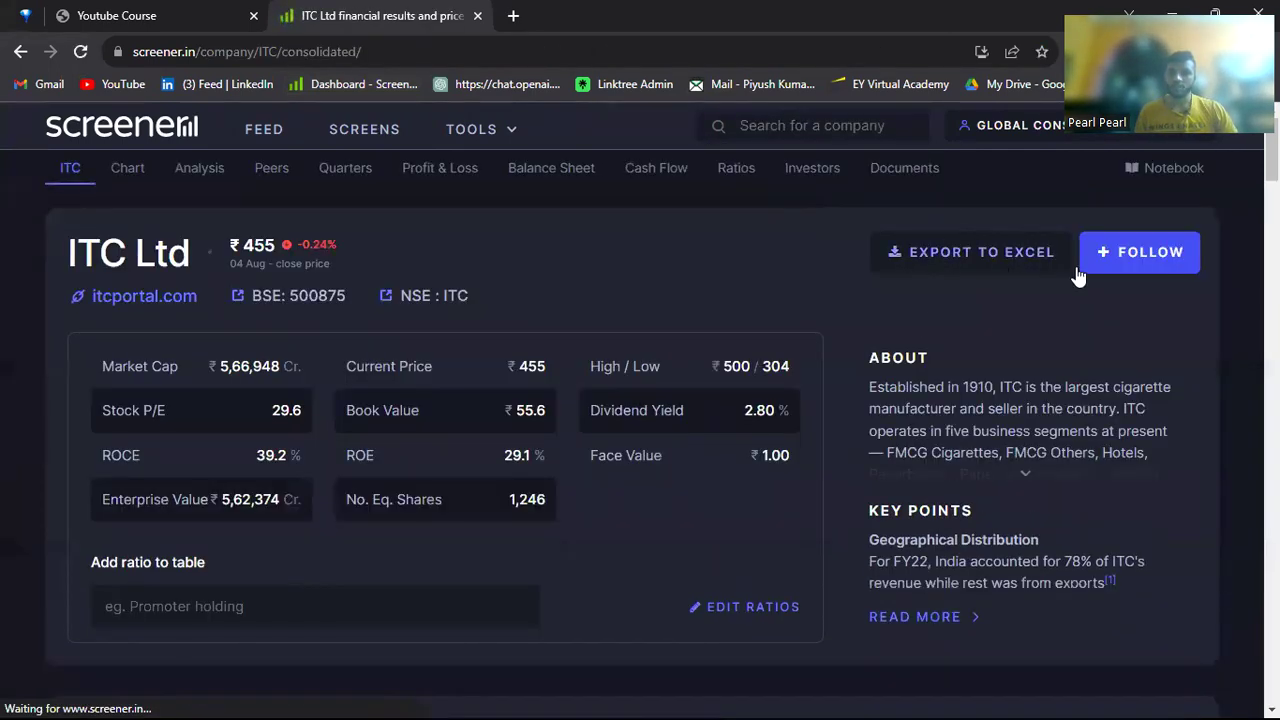
pyautogui.hotkey('alt', 'Tab')
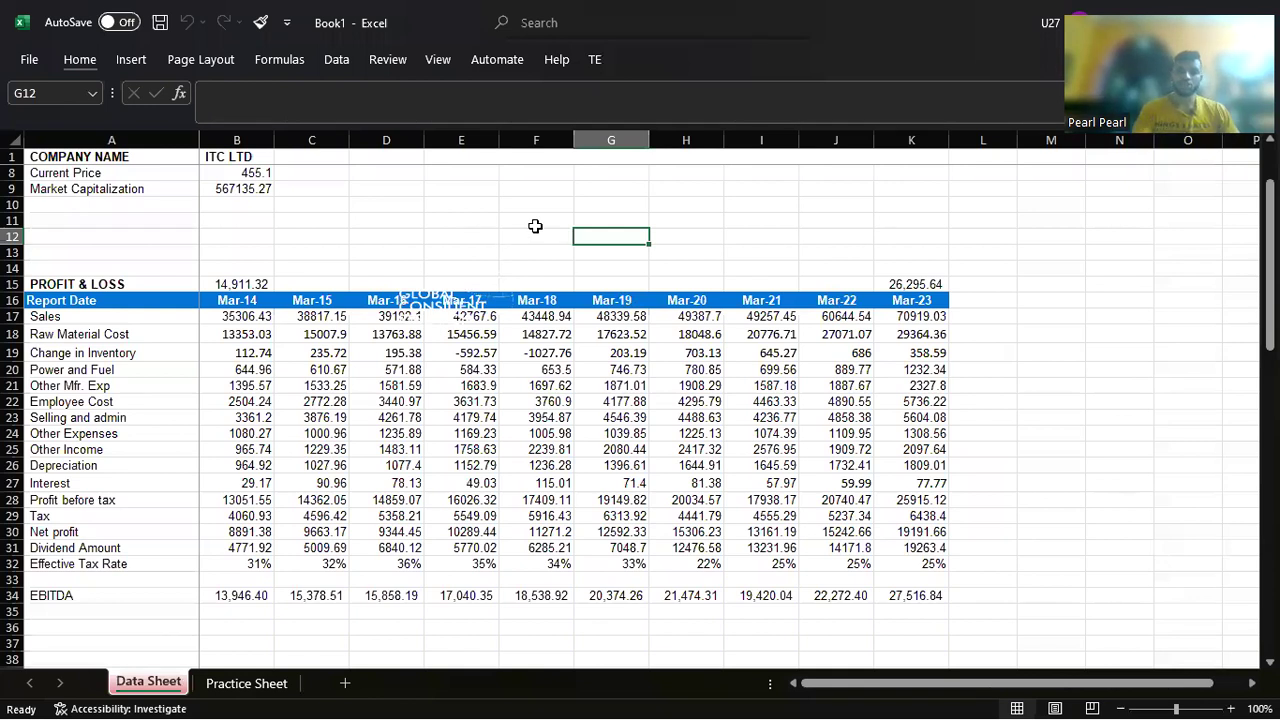
# Step: Move from ITC's Data Sheet to the empty Practice Sheet
pyautogui.hotkey('ctrl', 'pagedown')
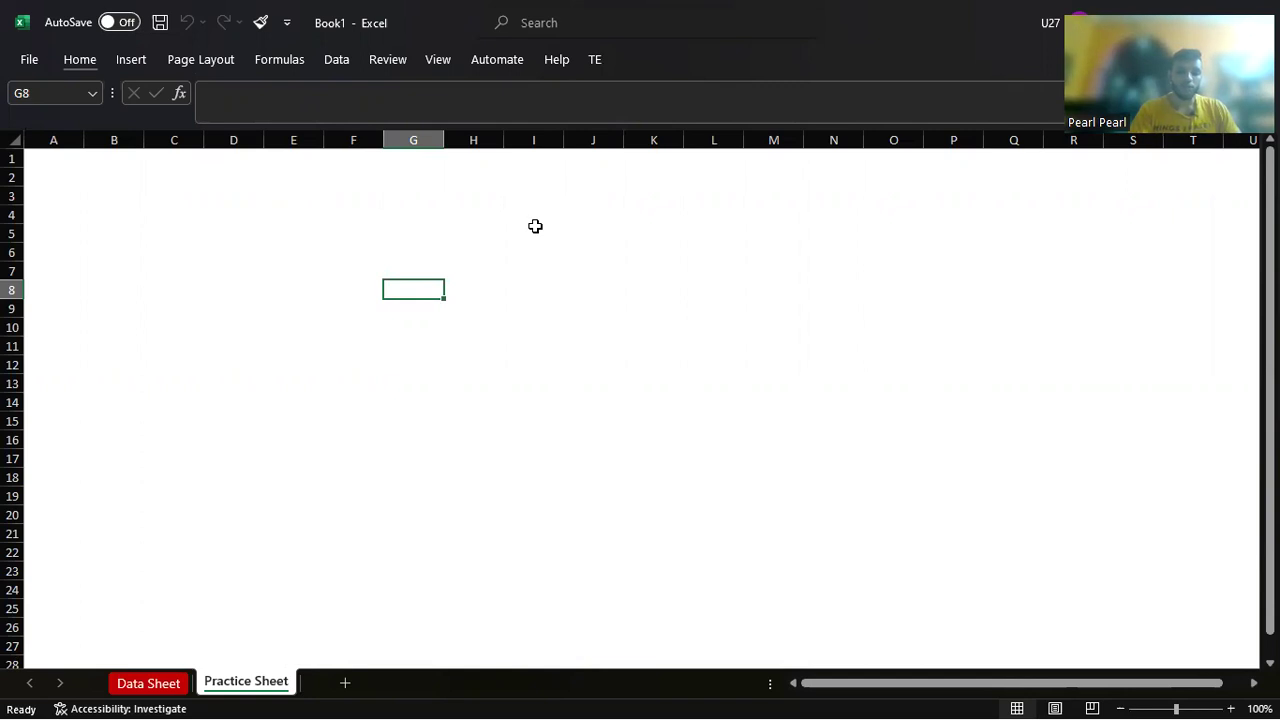
# Step: Insert a new blank worksheet named Sheet4 with Shift+F11
pyautogui.hotkey('shift', 'F11')
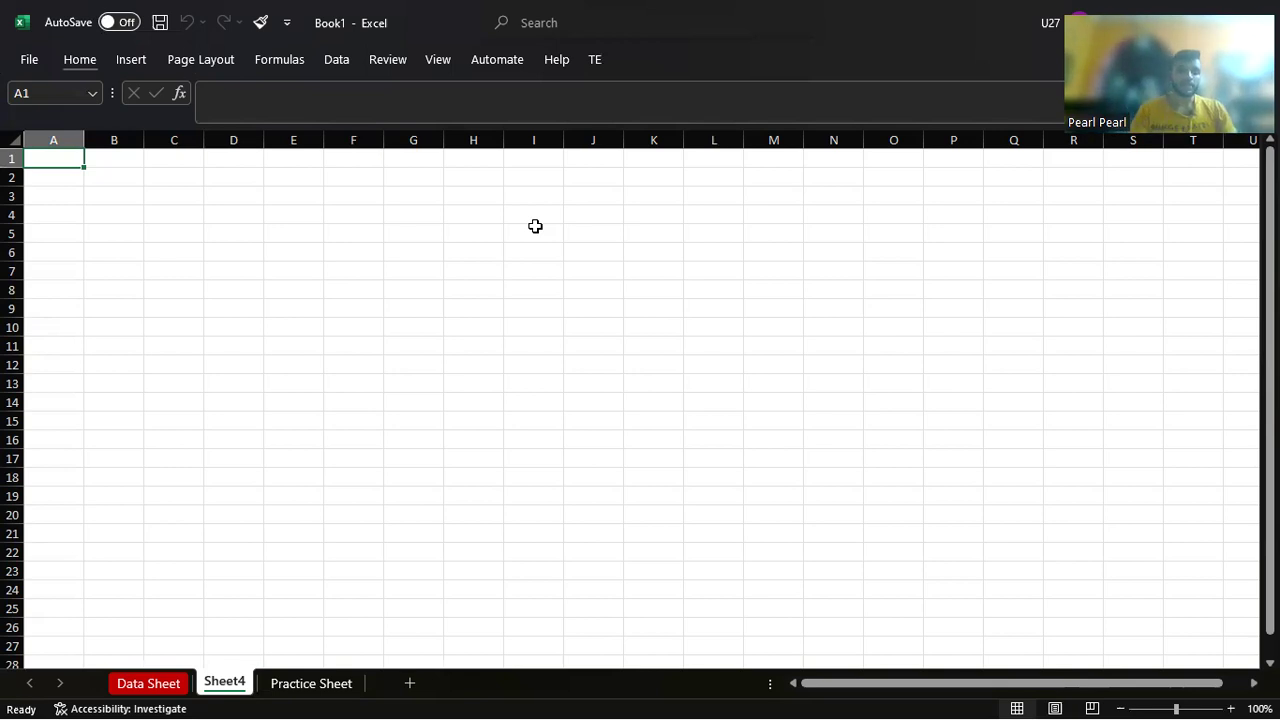
# Step: Hide the sheet's gridlines and set column A's width to 1.5
pyautogui.hotkey('alt', 'w')
pyautogui.press('v')
pyautogui.press('g')
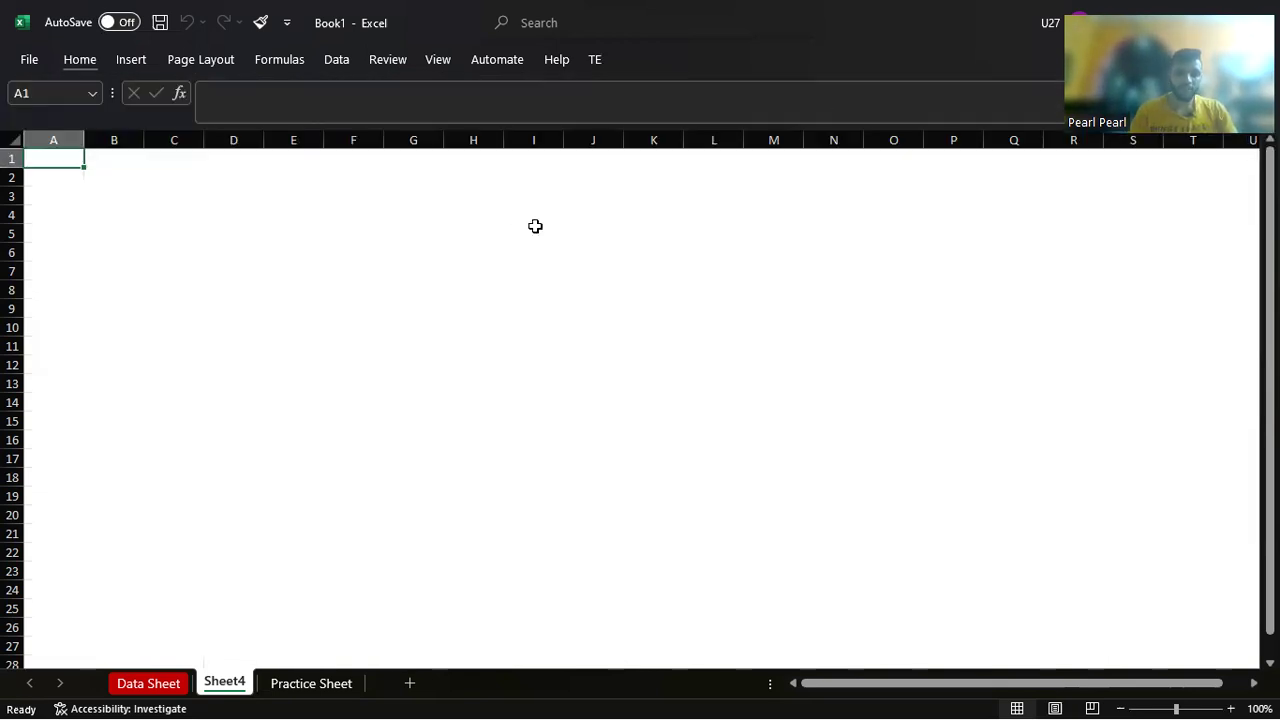
pyautogui.press('alt')
pyautogui.press('h')
pyautogui.press('o')
pyautogui.press('w')
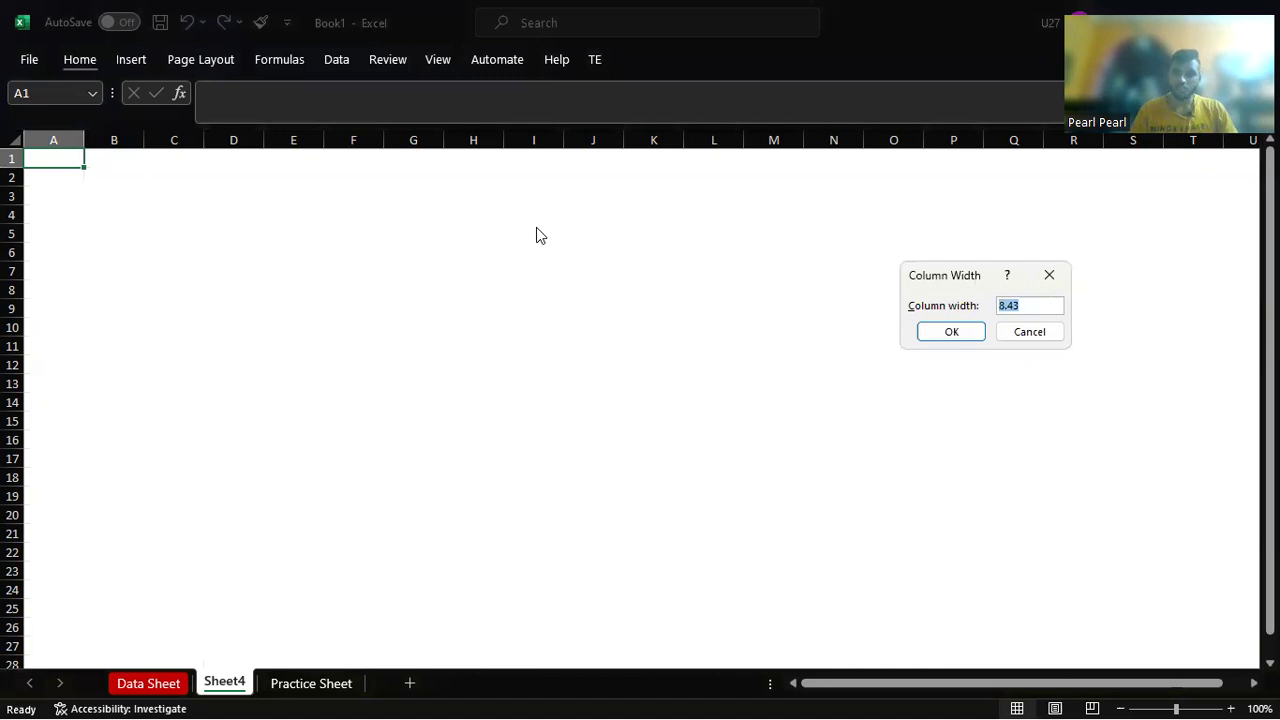
pyautogui.press('Return')
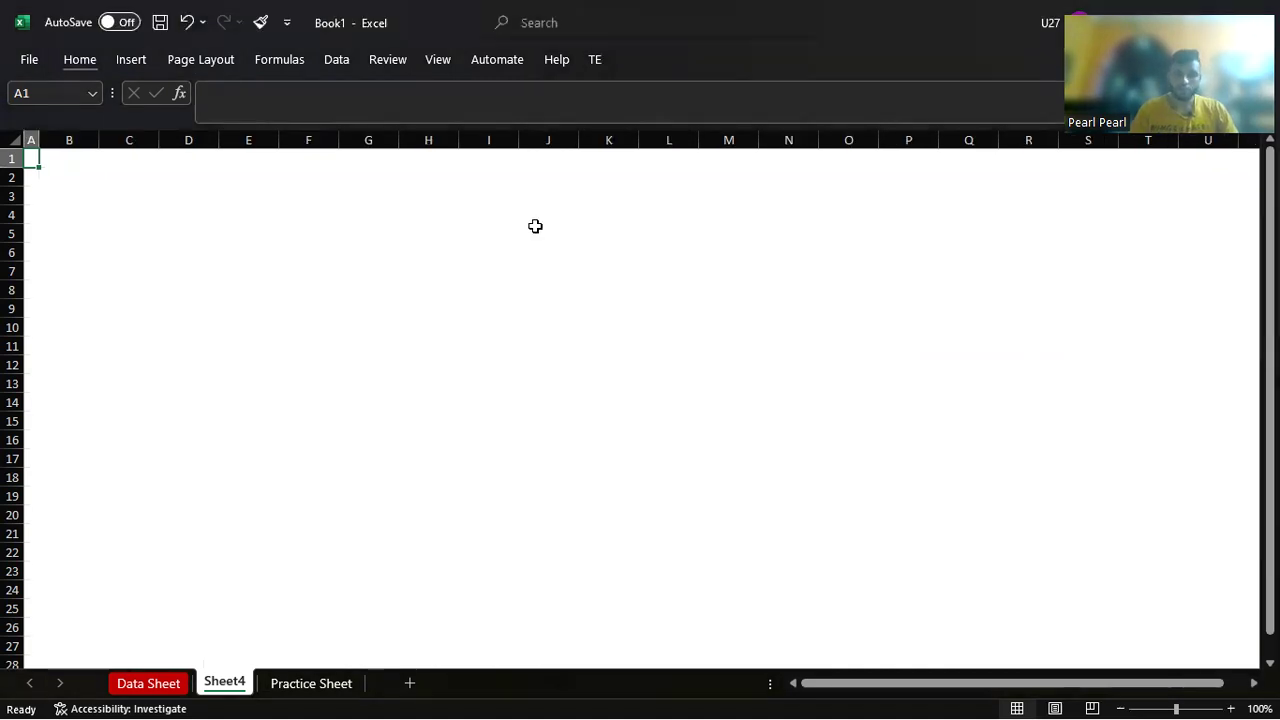
pyautogui.hotkey('ctrl', 'space')
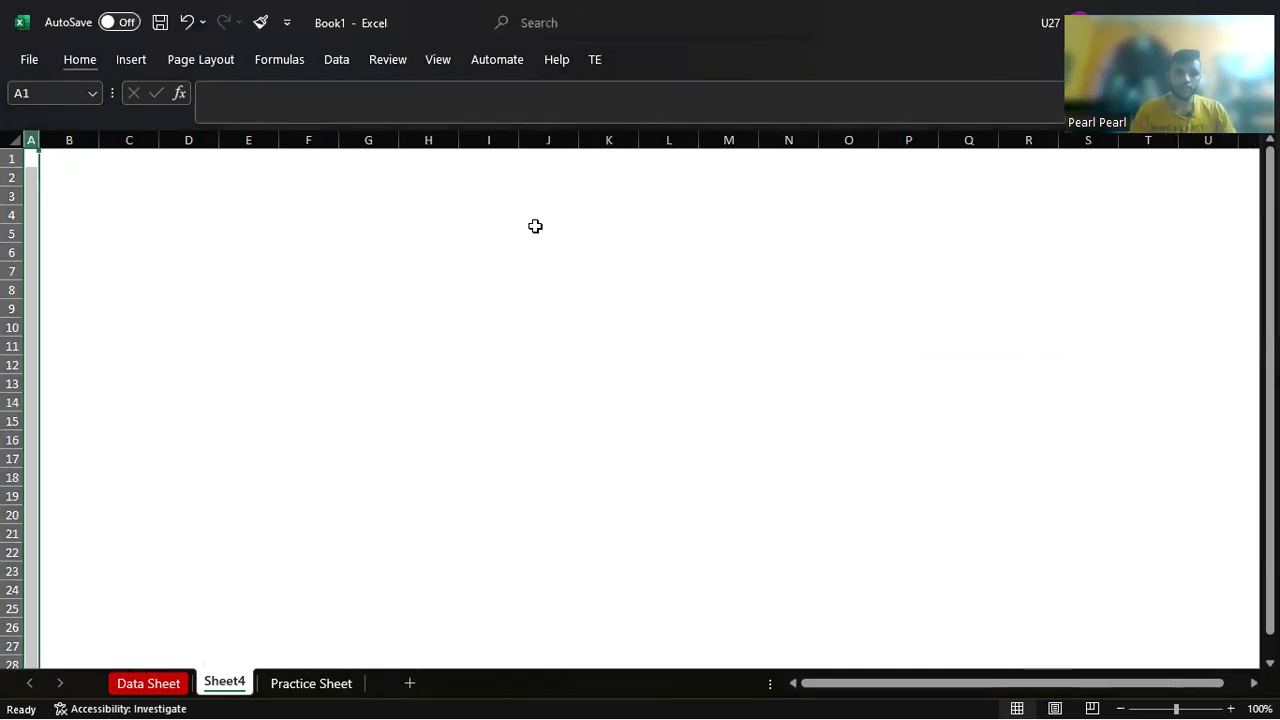
pyautogui.press('Right')
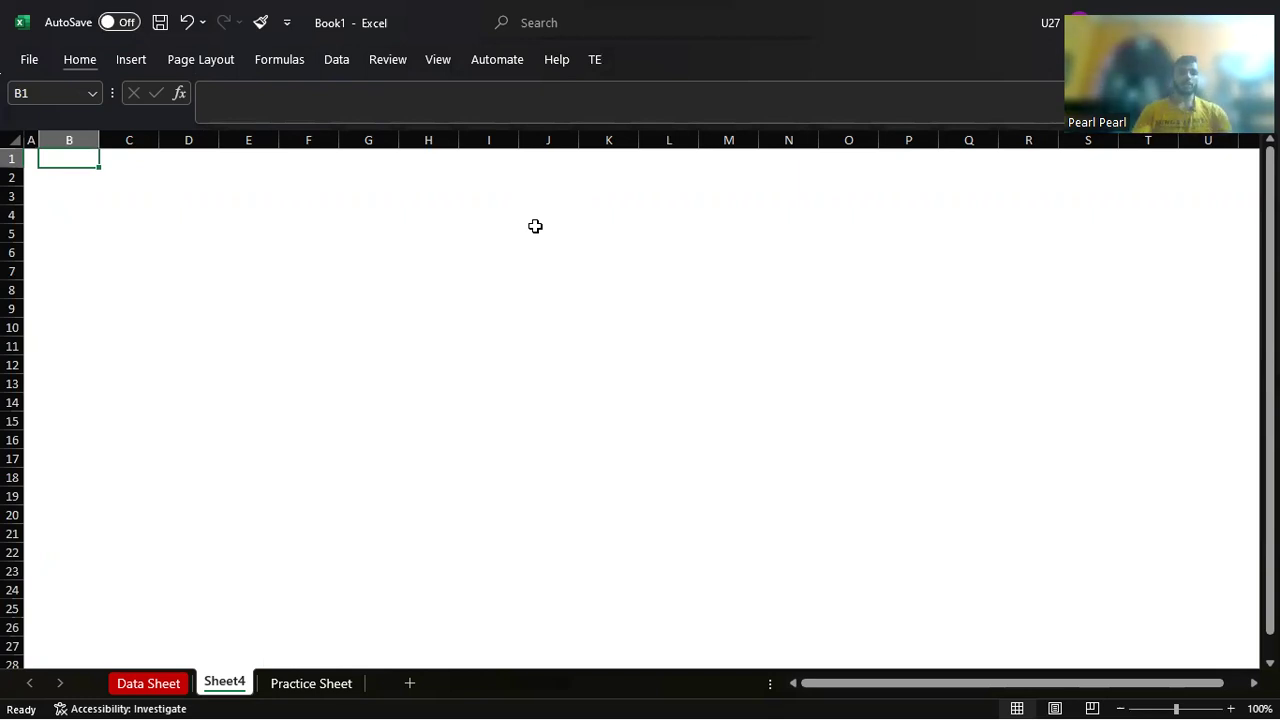
# Step: Rename the new sheet to 'Template Sheet'
pyautogui.hotkey('alt', 'h')
pyautogui.press('o')
pyautogui.press('r')
pyautogui.press('BackSpace')
pyautogui.write('Template Sheet')
pyautogui.press('Return')
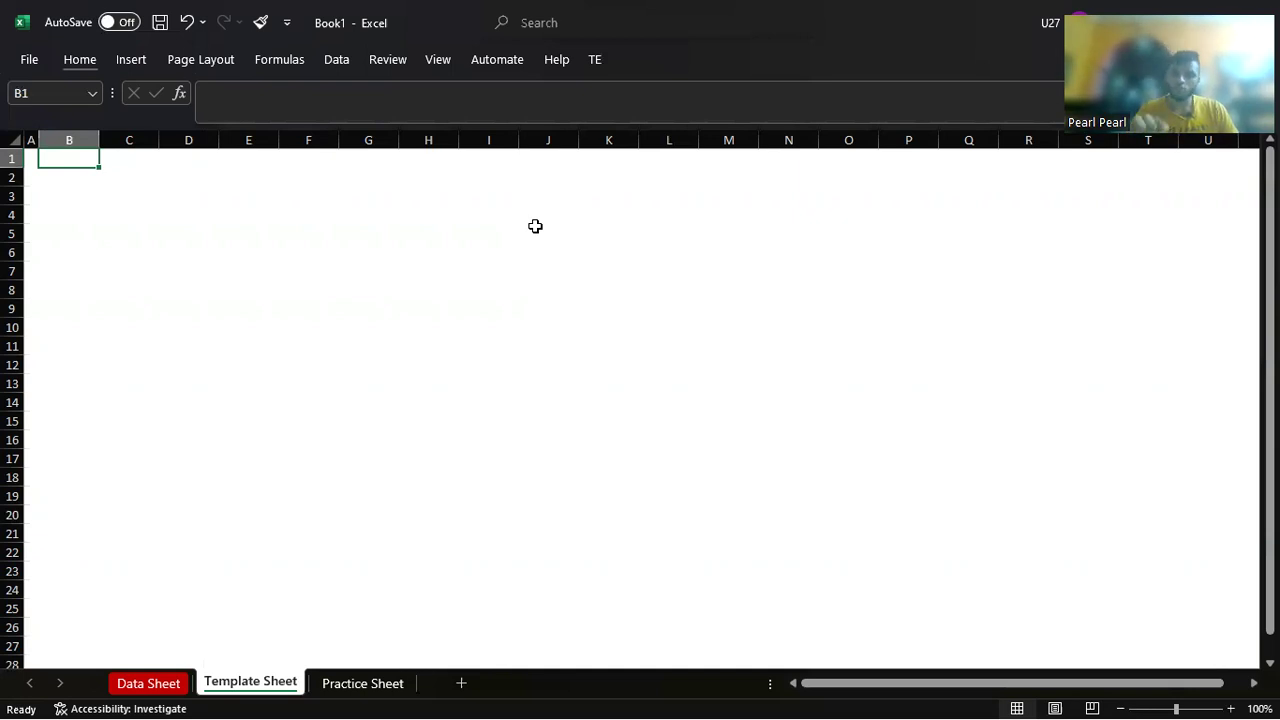
# Step: Select the header band starting at B1, down to row 5
pyautogui.hotkey('shift', 'Down')
pyautogui.hotkey('shift', 'Down')
pyautogui.hotkey('shift', 'Down')
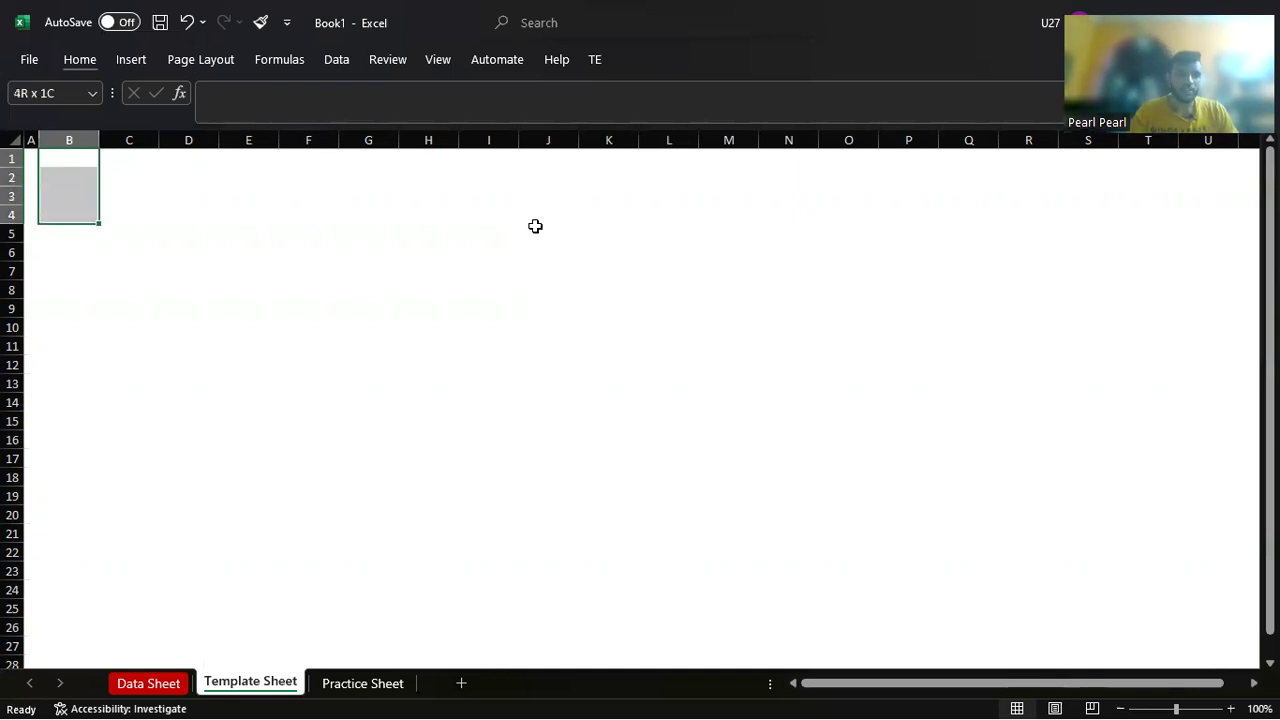
pyautogui.hotkey('shift', 'Down')
pyautogui.hotkey('shift', 'Right')
pyautogui.hotkey('shift', 'Right')
pyautogui.hotkey('shift', 'Right')
pyautogui.hotkey('shift', 'Right')
pyautogui.hotkey('shift', 'Right')
pyautogui.hotkey('shift', 'Right')
pyautogui.hotkey('shift', 'Right')
pyautogui.hotkey('shift', 'Right')
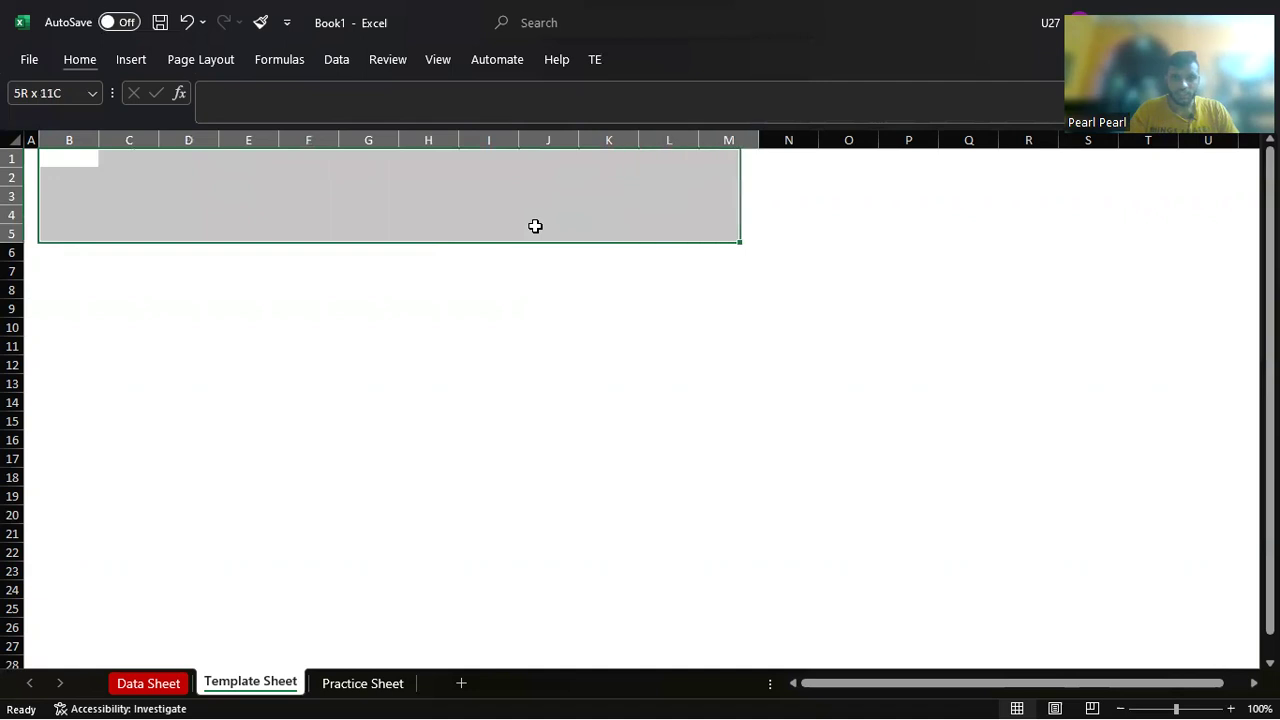
pyautogui.hotkey('shift', 'Right')
pyautogui.hotkey('shift', 'Right')
pyautogui.hotkey('shift', 'Right')
pyautogui.hotkey('shift', 'Right')
pyautogui.hotkey('shift', 'Right')
pyautogui.hotkey('shift', 'Right')
pyautogui.hotkey('shift', 'Right')
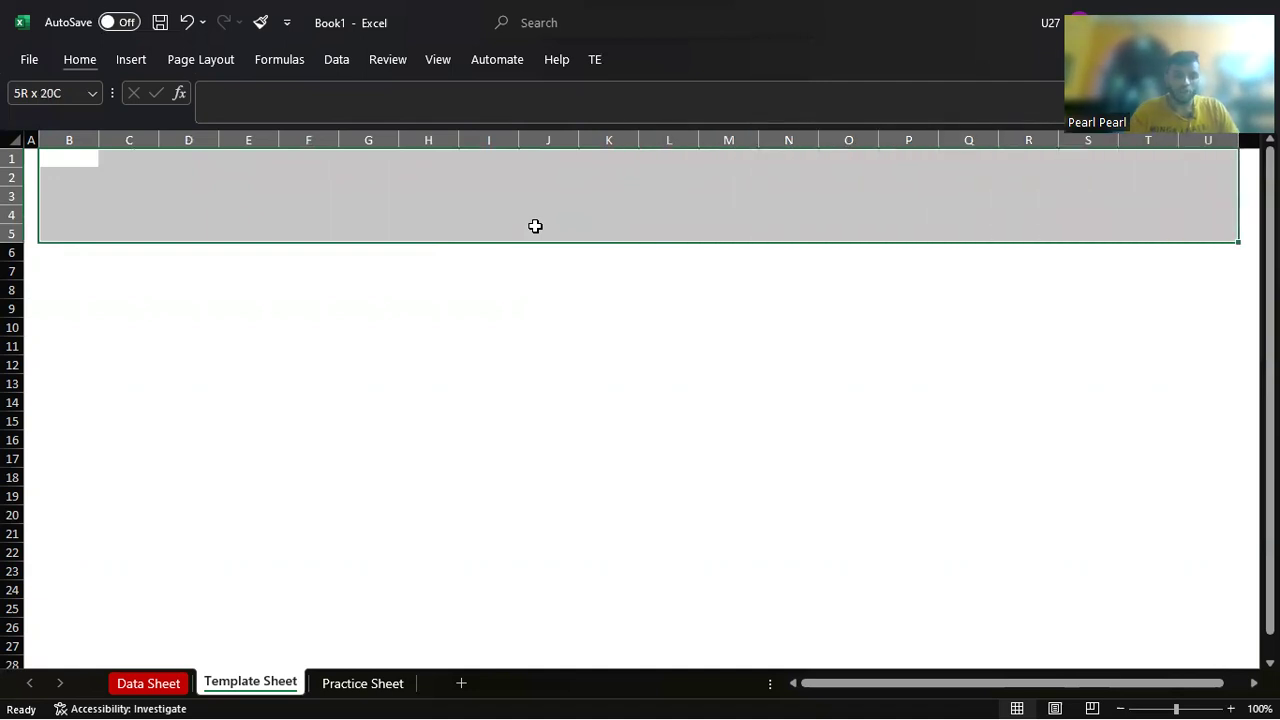
# Step: Fill the selected band of rows 1–5 with dark navy
pyautogui.press('alt')
pyautogui.press('h')
pyautogui.press('h')
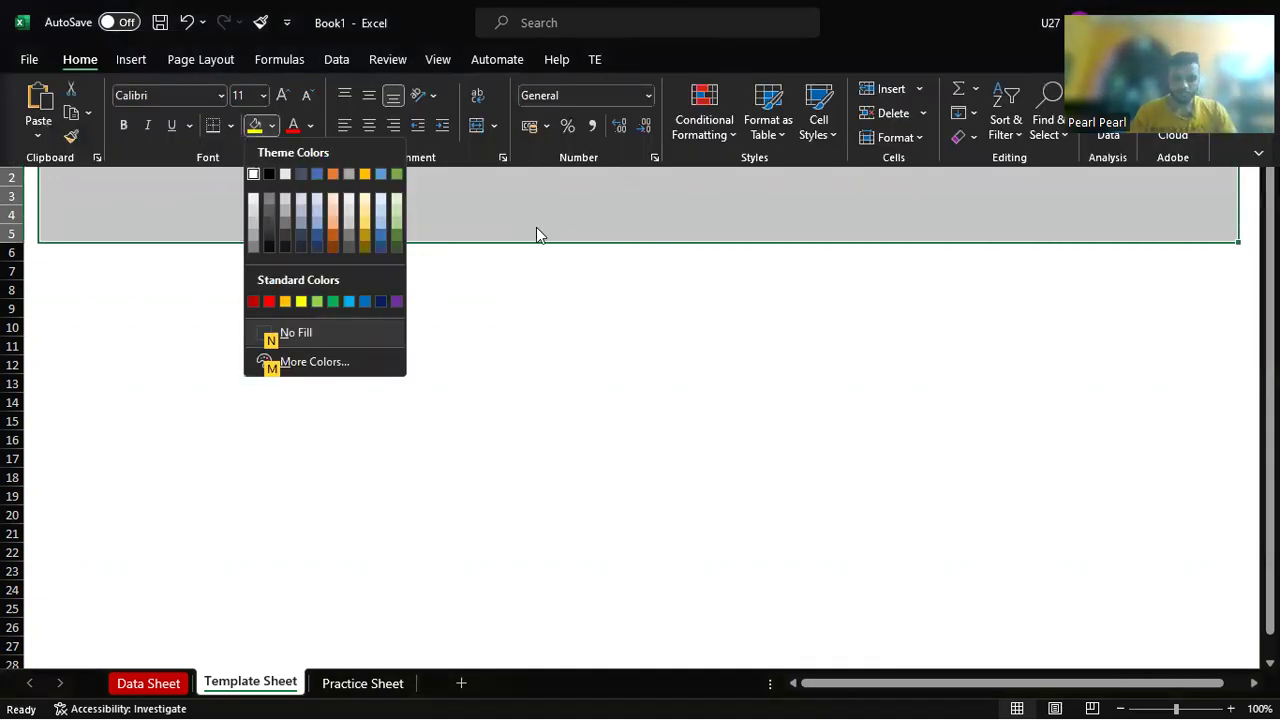
pyautogui.press('Down')
pyautogui.press('Down')
pyautogui.press('Down')
pyautogui.press('Down')
pyautogui.press('Right')
pyautogui.press('Right')
pyautogui.press('Right')
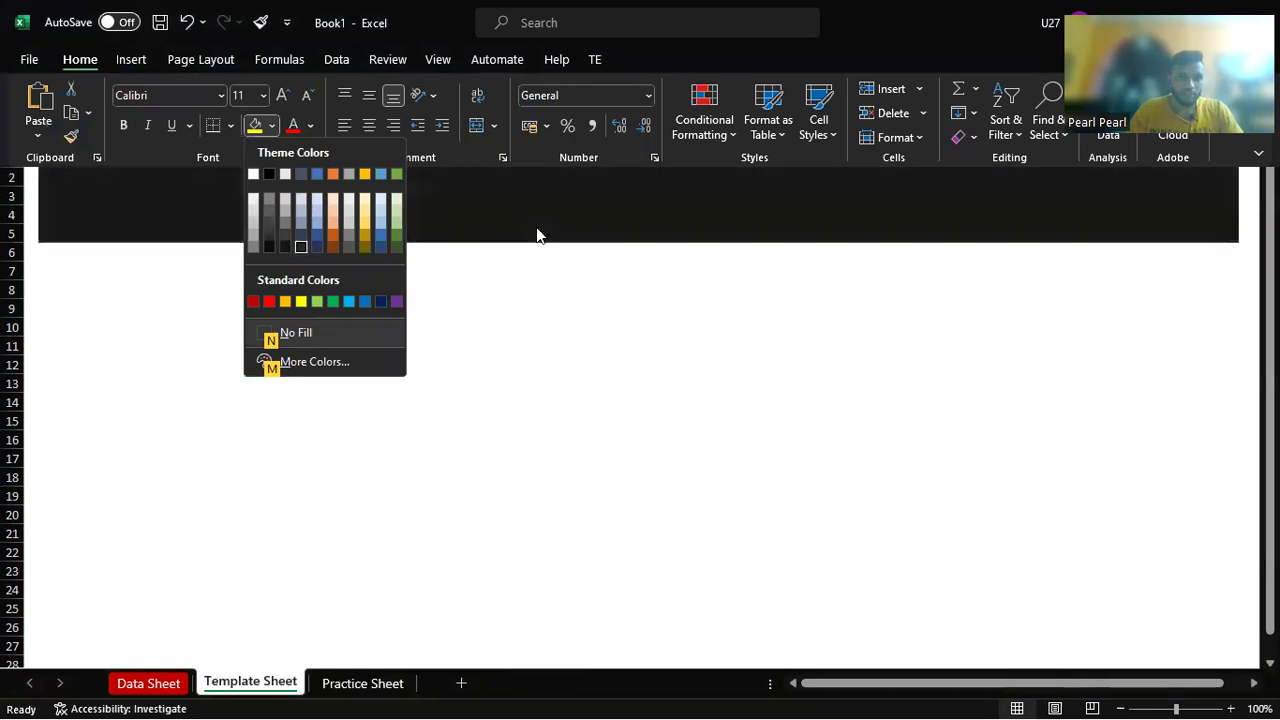
pyautogui.press('Return')
pyautogui.press('Down')
pyautogui.press('Up')
pyautogui.press('Down')
pyautogui.press('Down')
pyautogui.press('Up')
pyautogui.press('Up')
# Step: Reselect the B1:U5 band, apply a font colour to it, and return to the Data Sheet
pyautogui.hotkey('shift', 'Down')
pyautogui.hotkey('shift', 'Down')
pyautogui.hotkey('shift', 'Down')
pyautogui.hotkey('shift', 'Down')
pyautogui.hotkey('shift', 'Right')
pyautogui.hotkey('shift', 'Right')
pyautogui.hotkey('shift', 'Right')
pyautogui.hotkey('shift', 'Right')
pyautogui.hotkey('shift', 'Right')
pyautogui.hotkey('shift', 'Right')
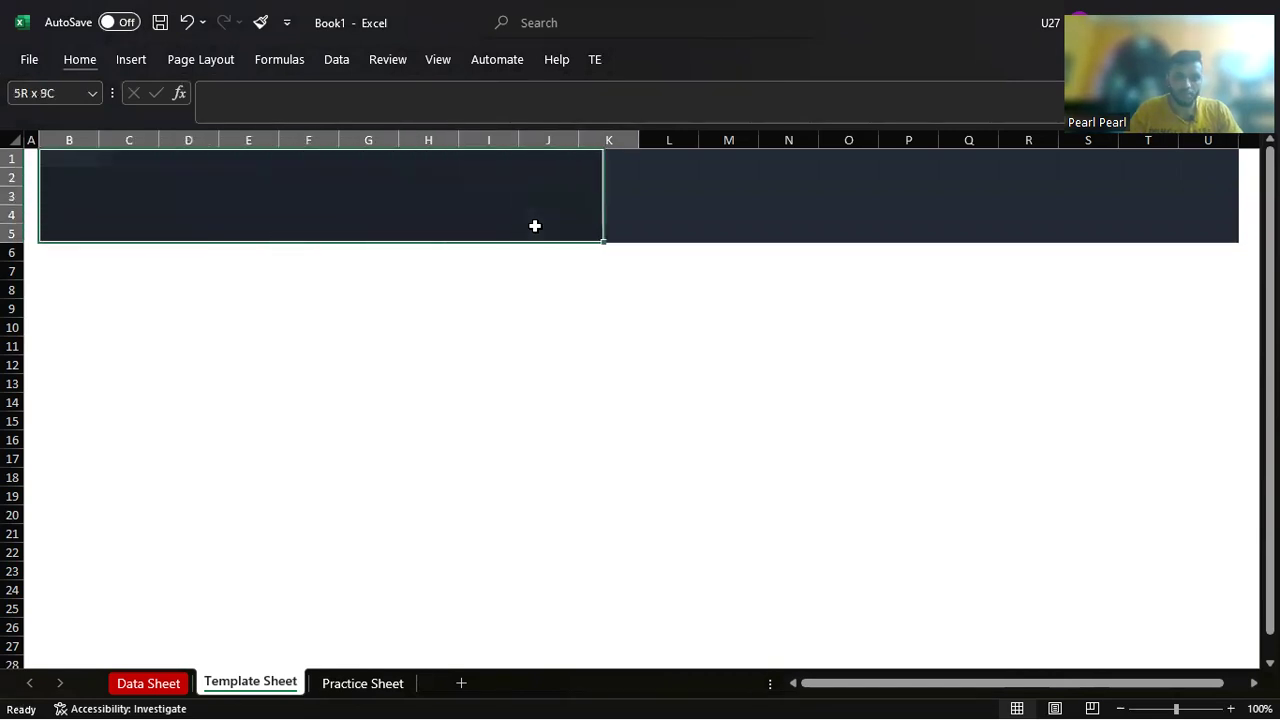
pyautogui.hotkey('shift', 'Right')
pyautogui.hotkey('shift', 'Right')
pyautogui.hotkey('shift', 'Right')
pyautogui.hotkey('shift', 'Right')
pyautogui.hotkey('shift', 'Right')
pyautogui.hotkey('shift', 'Right')
pyautogui.hotkey('shift', 'Right')
pyautogui.hotkey('shift', 'Right')
pyautogui.hotkey('shift', 'Right')
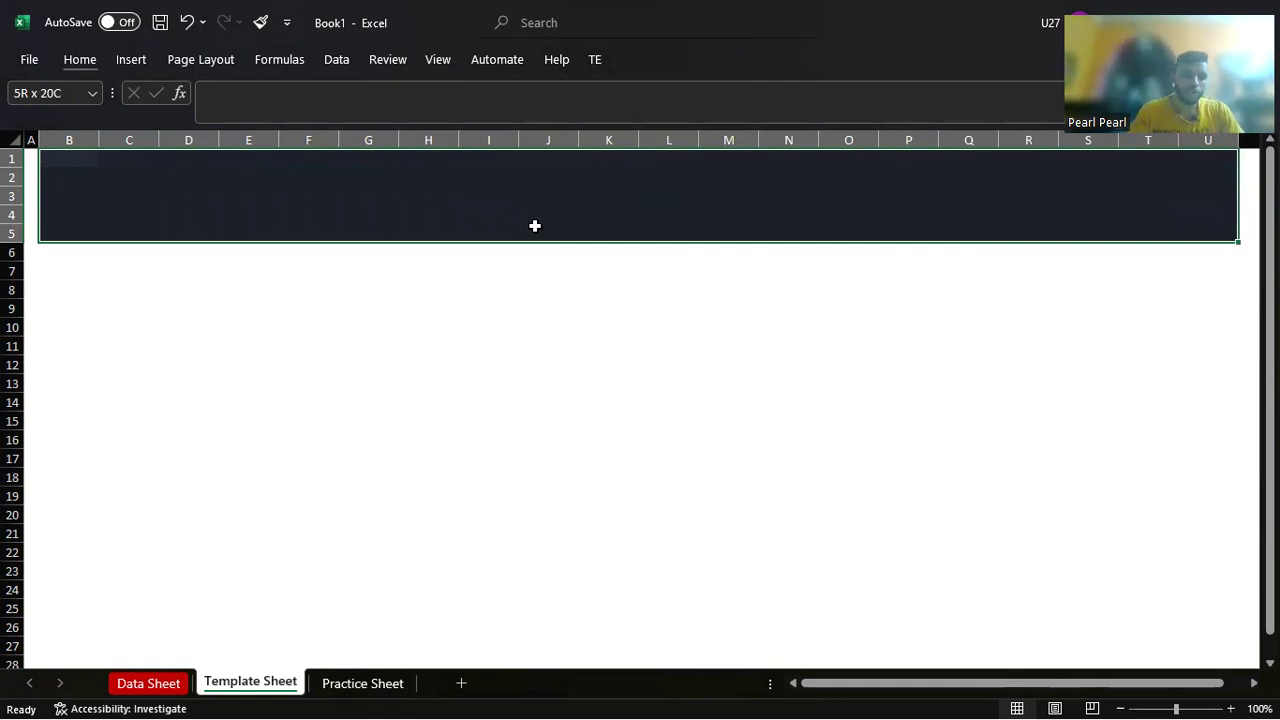
pyautogui.hotkey('alt', 'h')
pyautogui.press('f')
pyautogui.press('c')
pyautogui.press('Down')
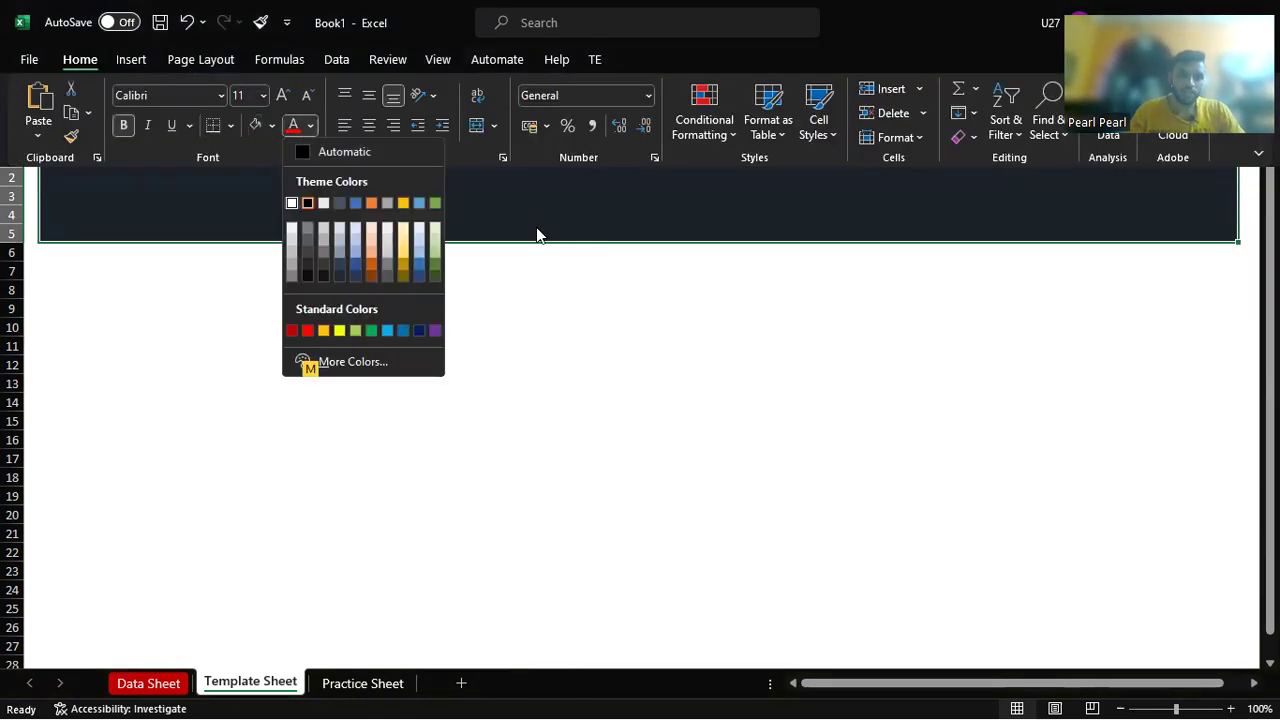
pyautogui.press('Return')
pyautogui.press('Down')
pyautogui.press('Up')
pyautogui.press('Right')
pyautogui.press('Left')
pyautogui.hotkey('ctrl', 'pageup')
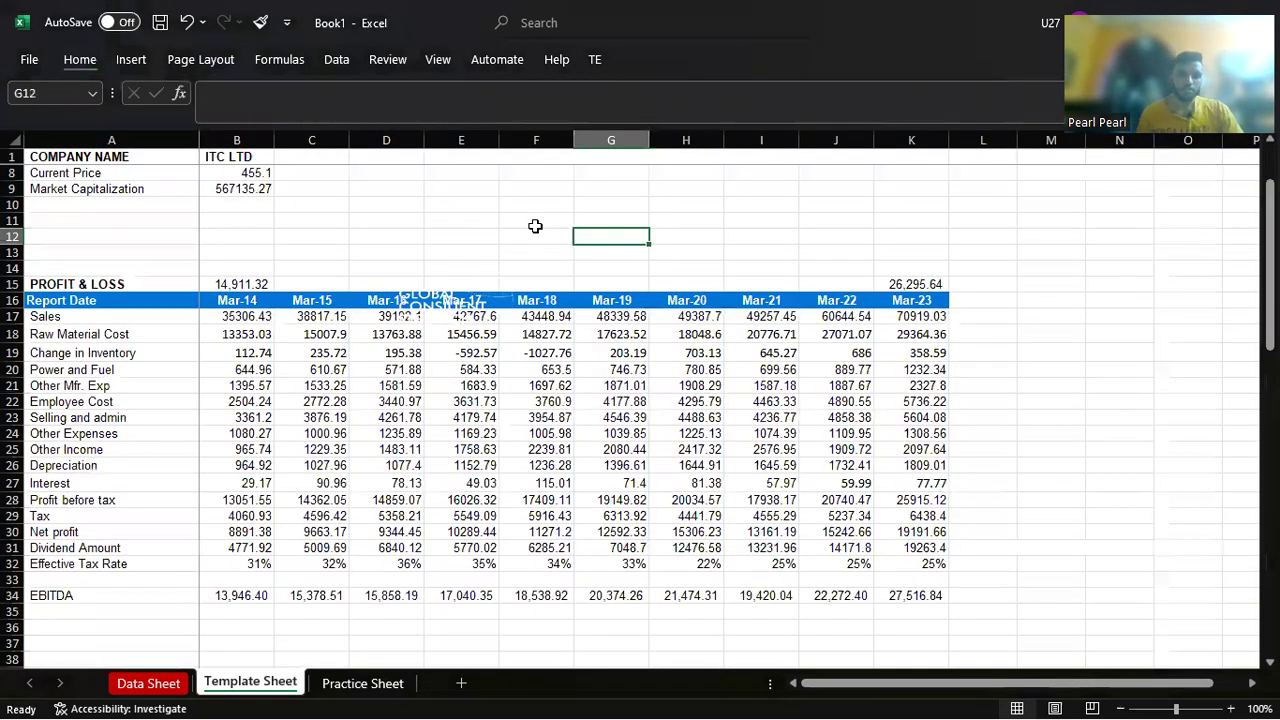
pyautogui.click(427, 291)
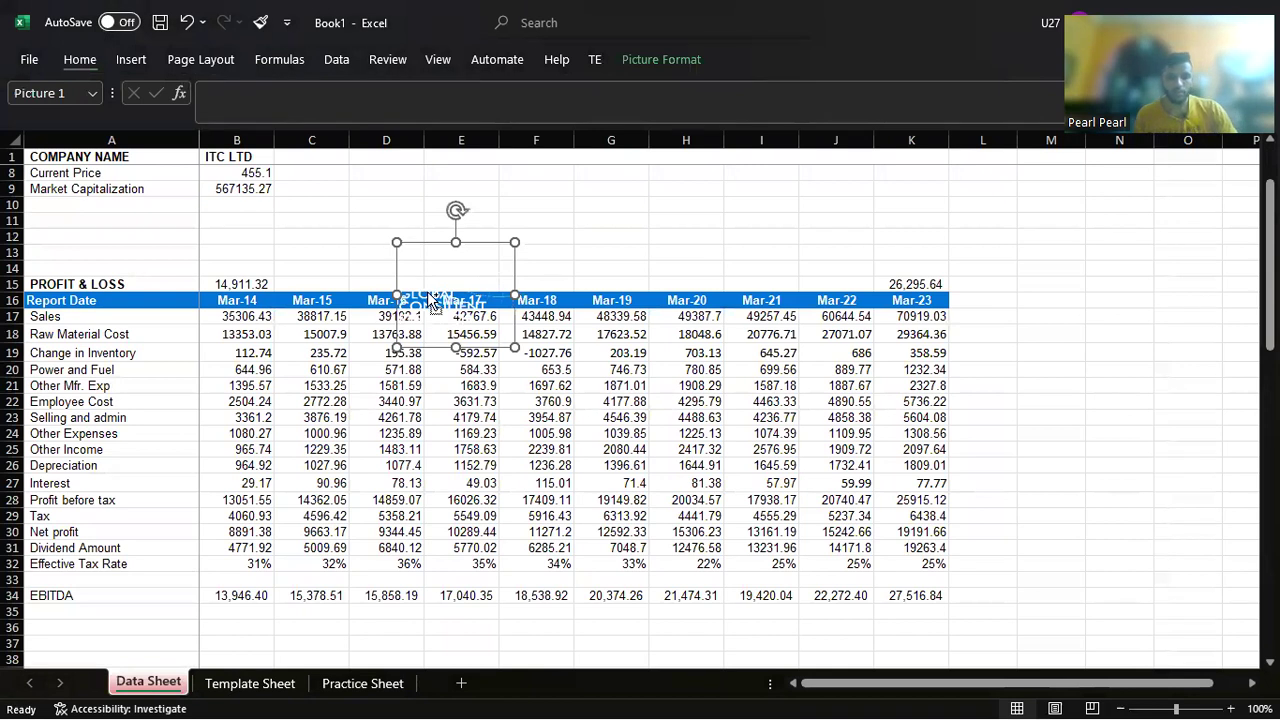
pyautogui.press('Escape')
pyautogui.hotkey('ctrl', 'pagedown')
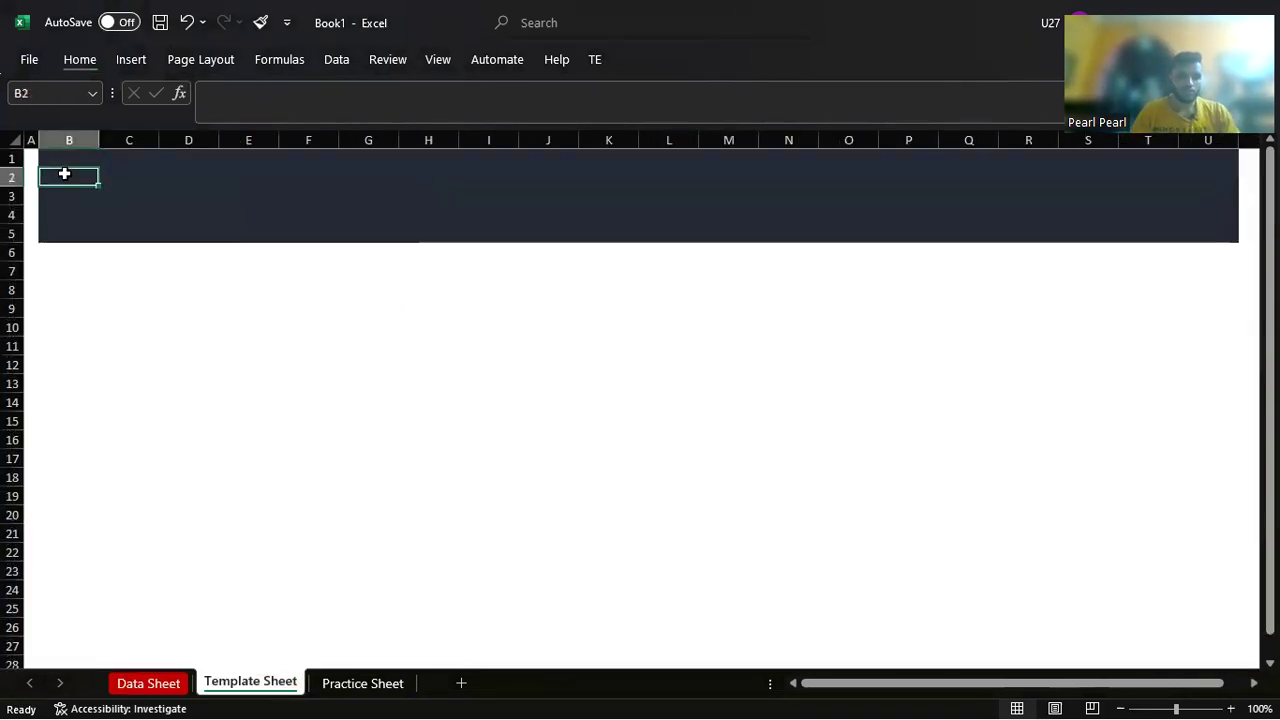
pyautogui.hotkey('ctrl', 'v')
pyautogui.moveTo(95, 210); pyautogui.dragTo(100, 188)
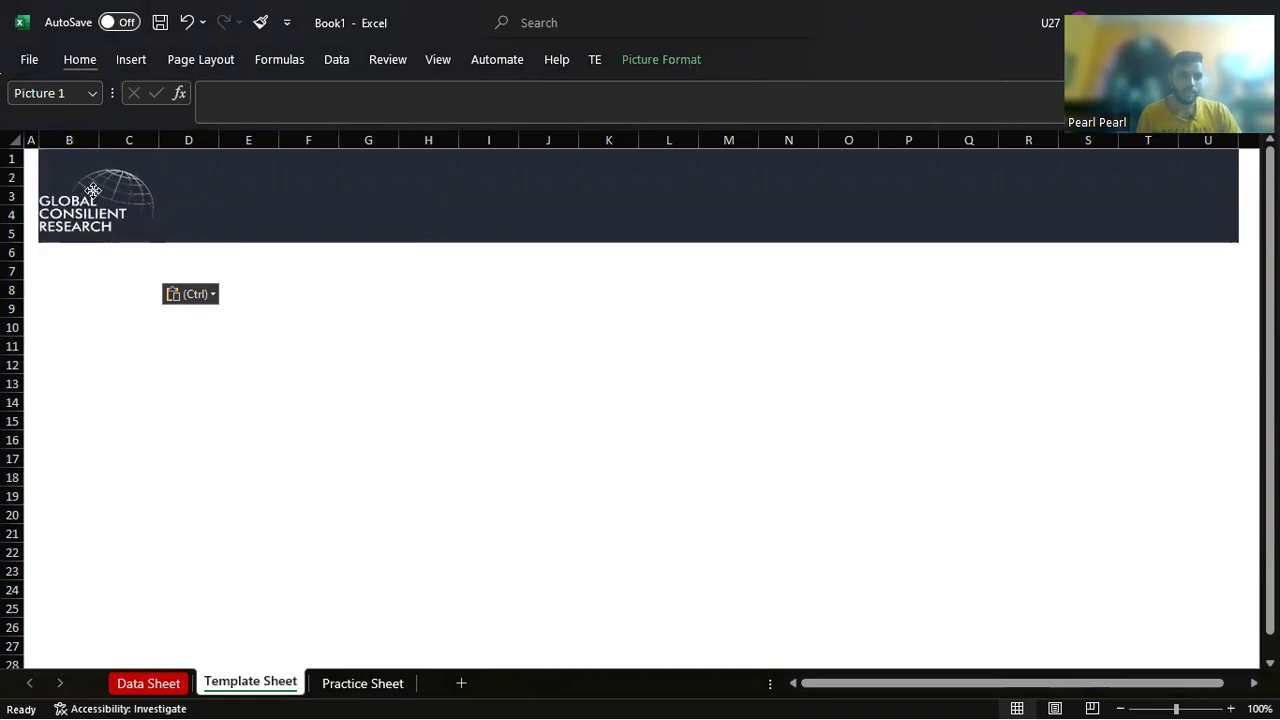
pyautogui.click(189, 169)
pyautogui.click(195, 226)
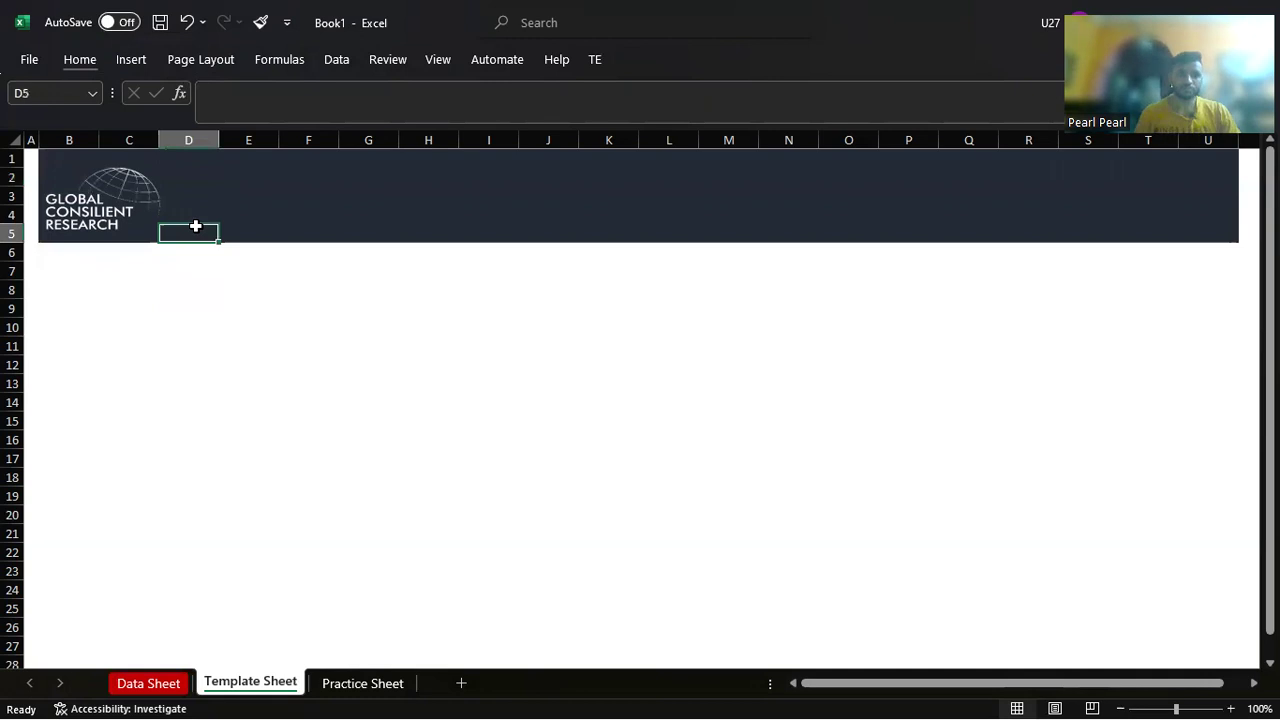
pyautogui.press('Up')
pyautogui.press('Up')
pyautogui.press('Up')
pyautogui.press('Down')
pyautogui.press('Down')
pyautogui.press('Up')
pyautogui.write('=')
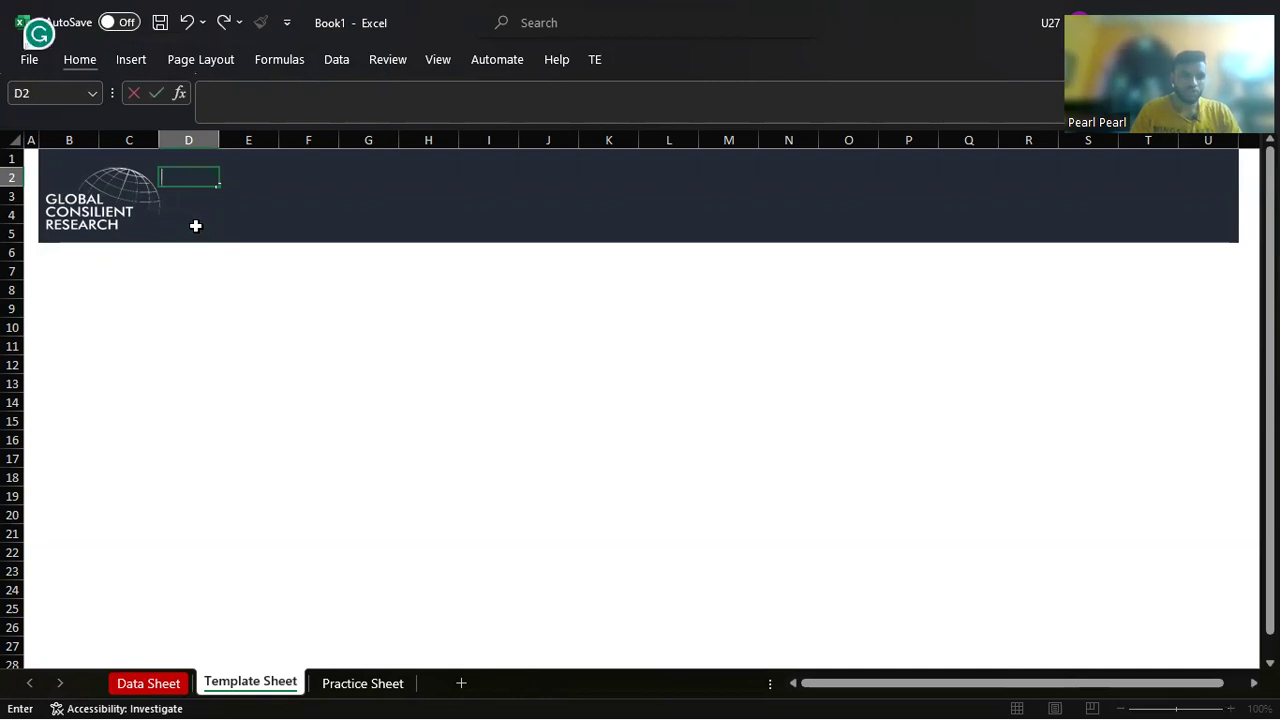
pyautogui.press('Escape')
pyautogui.click(196, 226)
pyautogui.press('Down')
pyautogui.press('Down')
pyautogui.press('Up')
pyautogui.press('Up')
pyautogui.press('Left')
pyautogui.press('Down')
pyautogui.press('Right')
pyautogui.press('Up')
pyautogui.press('Up')
pyautogui.press('Down')
pyautogui.press('Down')
pyautogui.press('Down')
pyautogui.press('Left')
pyautogui.press('Left')
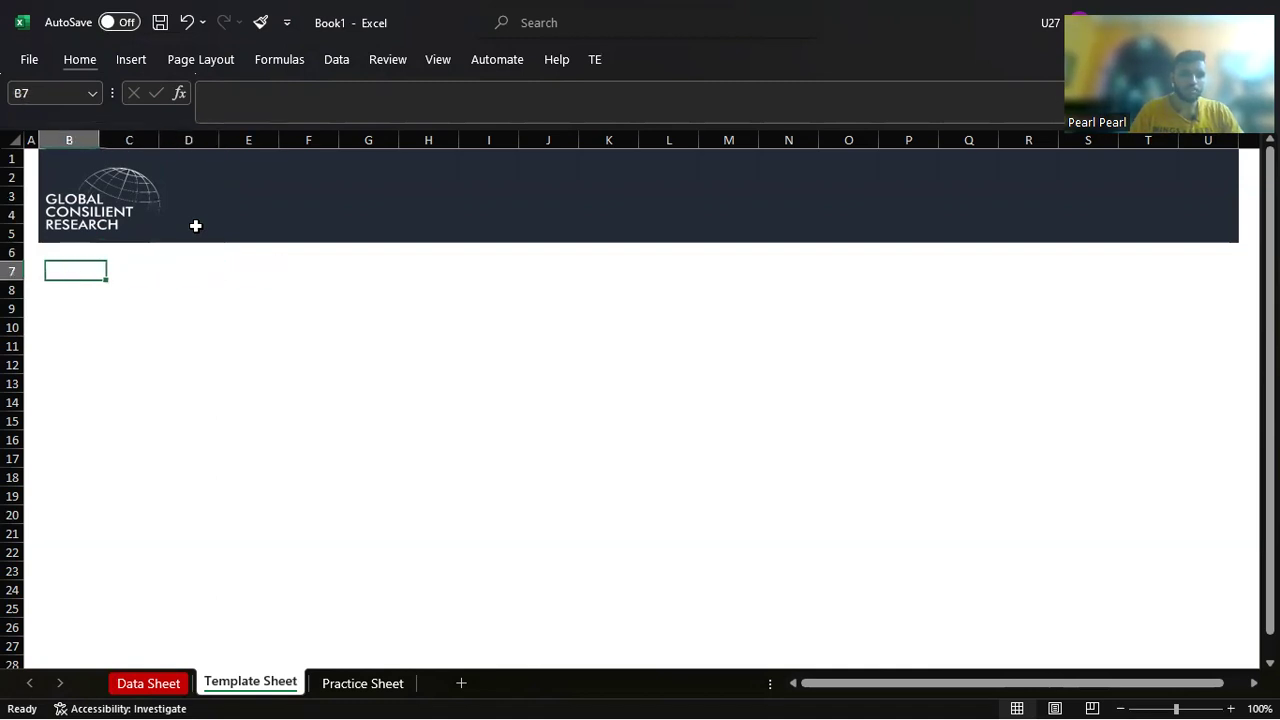
pyautogui.press('Right')
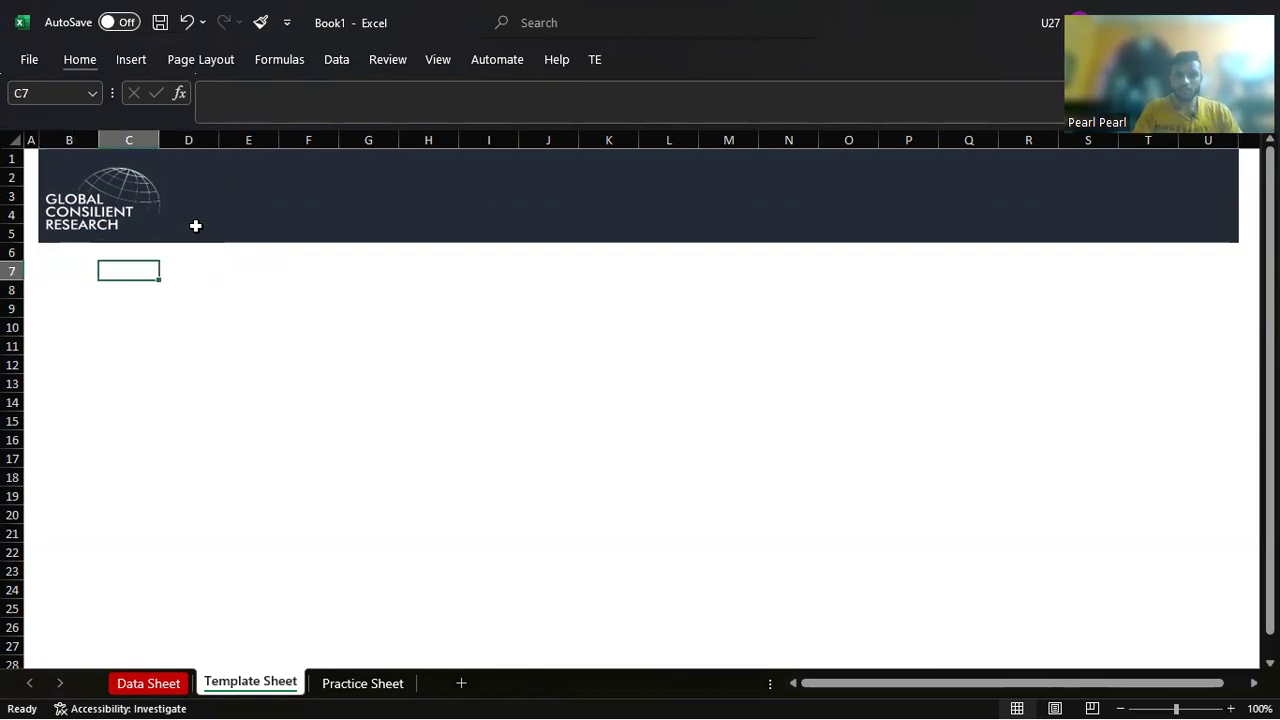
pyautogui.hotkey('shift', 'Down')
pyautogui.hotkey('shift', 'Down')
pyautogui.hotkey('shift', 'Down')
pyautogui.hotkey('shift', 'Down')
pyautogui.hotkey('shift', 'Down')
pyautogui.hotkey('shift', 'Down')
pyautogui.hotkey('shift', 'Down')
pyautogui.hotkey('shift', 'Down')
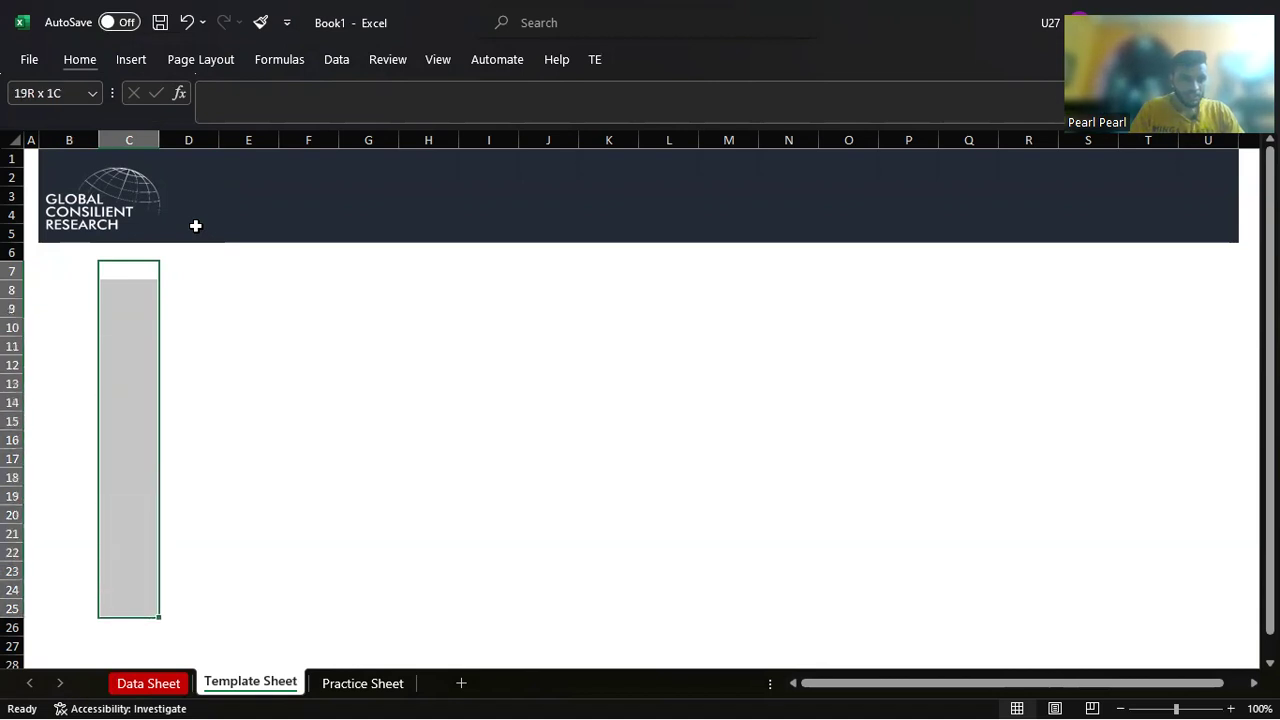
pyautogui.hotkey('shift', 'Down')
pyautogui.hotkey('shift', 'Down')
pyautogui.hotkey('shift', 'Down')
pyautogui.hotkey('shift', 'Down')
pyautogui.hotkey('shift', 'Down')
pyautogui.hotkey('shift', 'Right')
pyautogui.hotkey('shift', 'Right')
pyautogui.hotkey('shift', 'Right')
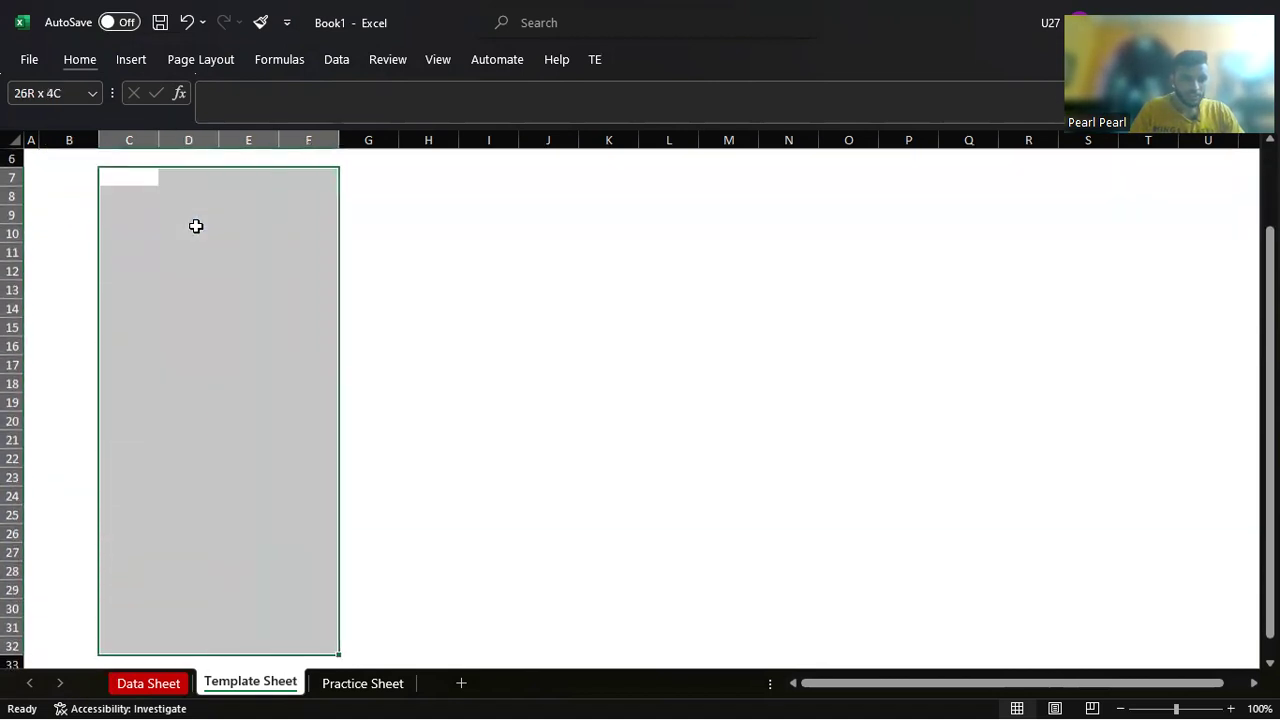
pyautogui.hotkey('shift', 'Up')
pyautogui.hotkey('shift', 'Up')
pyautogui.hotkey('shift', 'Up')
pyautogui.hotkey('shift', 'Right')
pyautogui.hotkey('shift', 'Right')
pyautogui.hotkey('shift', 'Right')
pyautogui.hotkey('shift', 'Right')
pyautogui.hotkey('shift', 'Right')
pyautogui.hotkey('shift', 'Right')
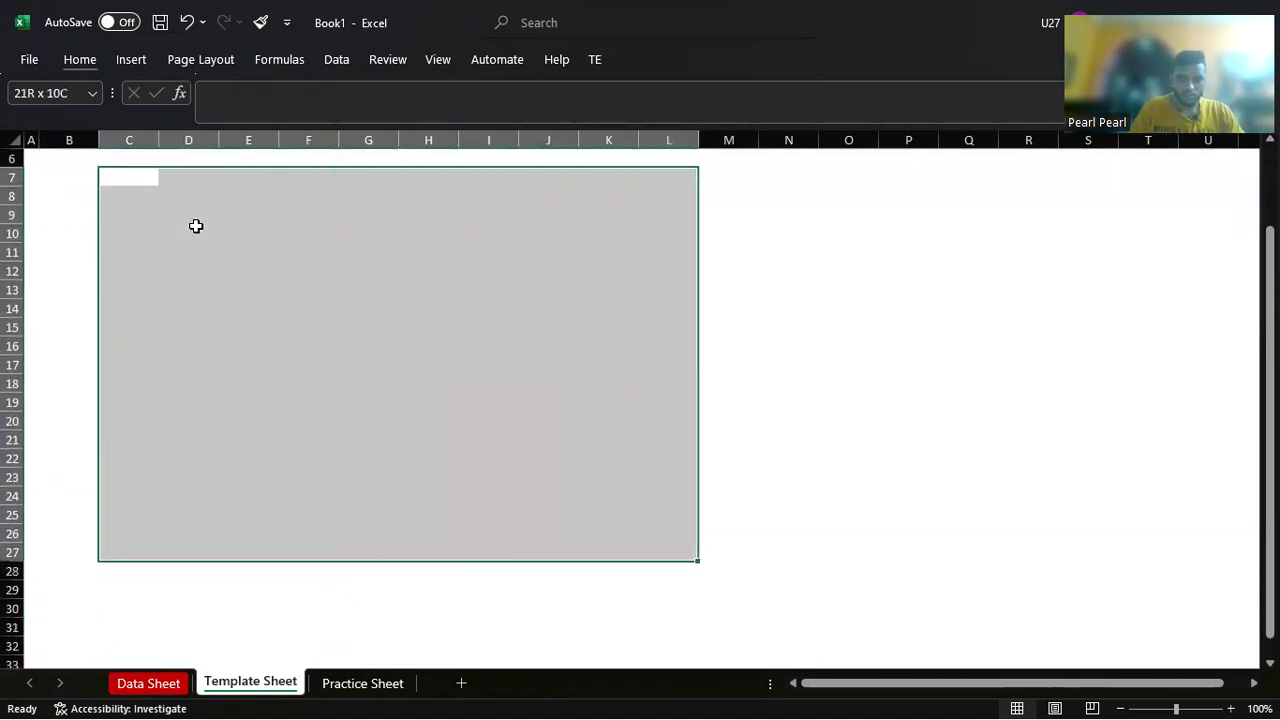
pyautogui.hotkey('shift', 'Right')
pyautogui.hotkey('shift', 'Right')
pyautogui.hotkey('shift', 'Right')
pyautogui.hotkey('shift', 'Right')
pyautogui.hotkey('shift', 'Right')
pyautogui.press('Up')
pyautogui.press('Up')
pyautogui.press('Up')
pyautogui.press('Up')
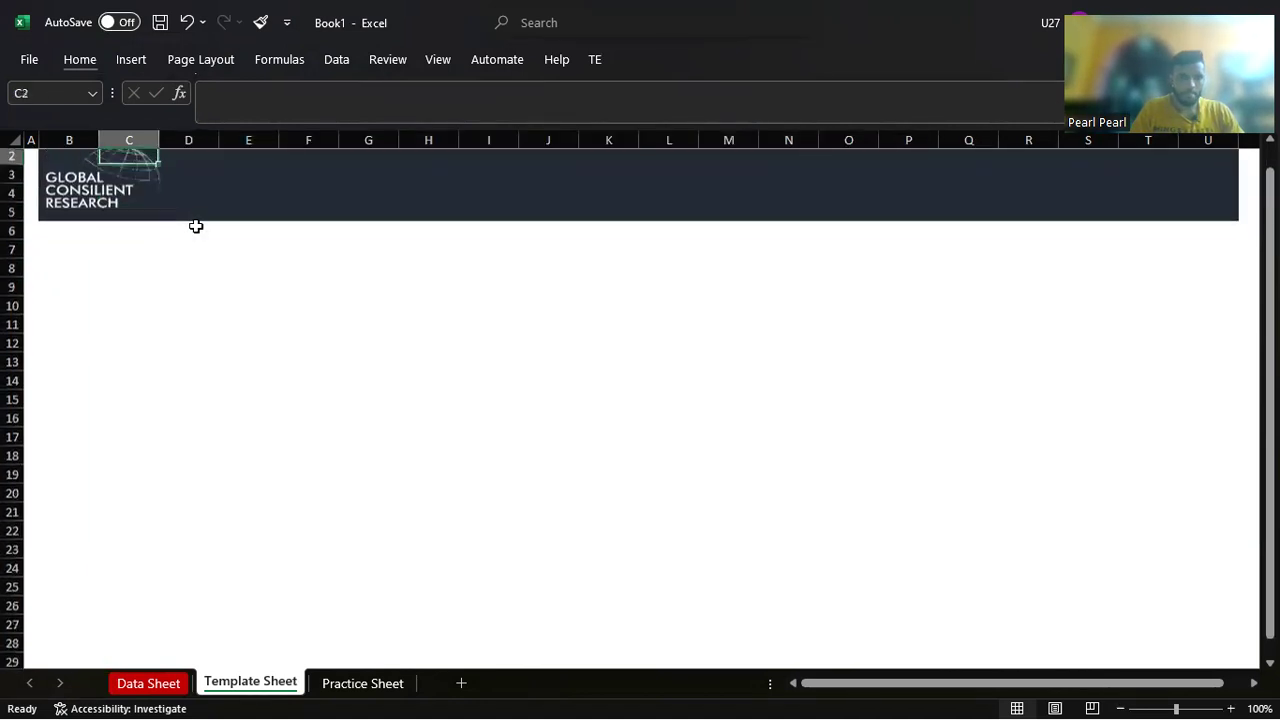
pyautogui.press('Down')
pyautogui.press('Down')
pyautogui.press('Down')
pyautogui.press('Down')
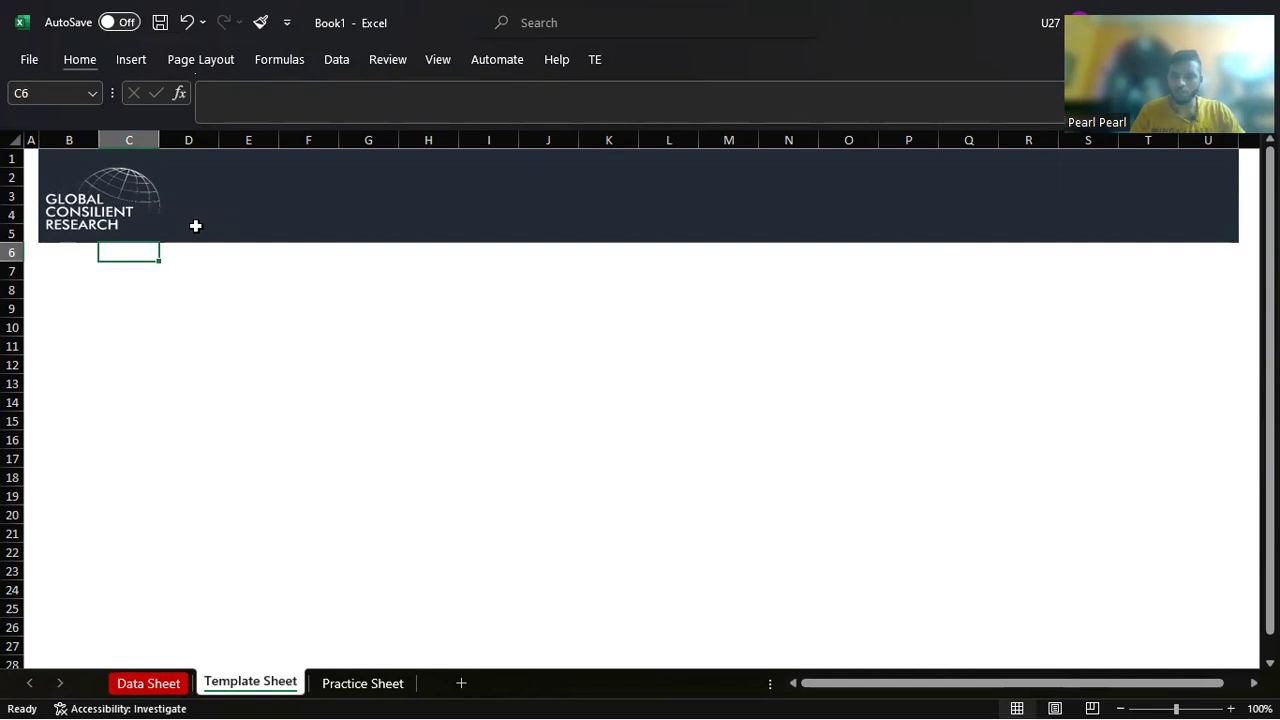
pyautogui.press('Right')
pyautogui.press('Right')
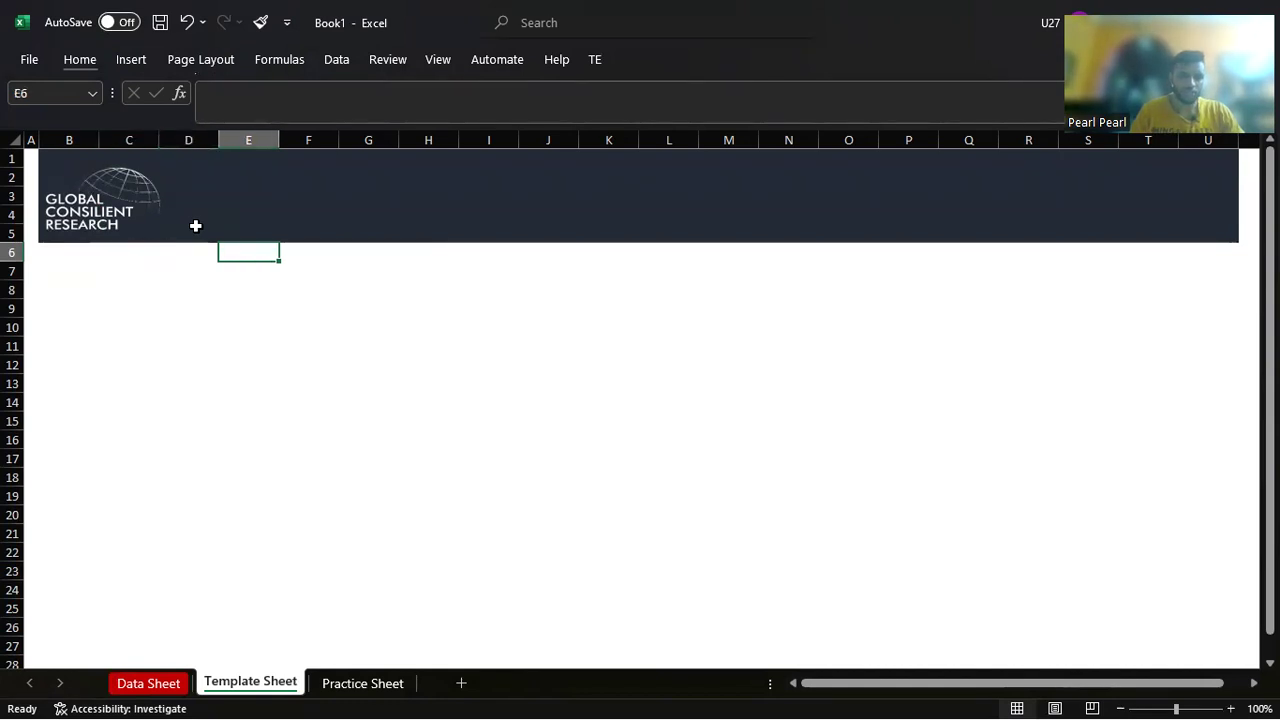
pyautogui.press('Down')
pyautogui.press('Left')
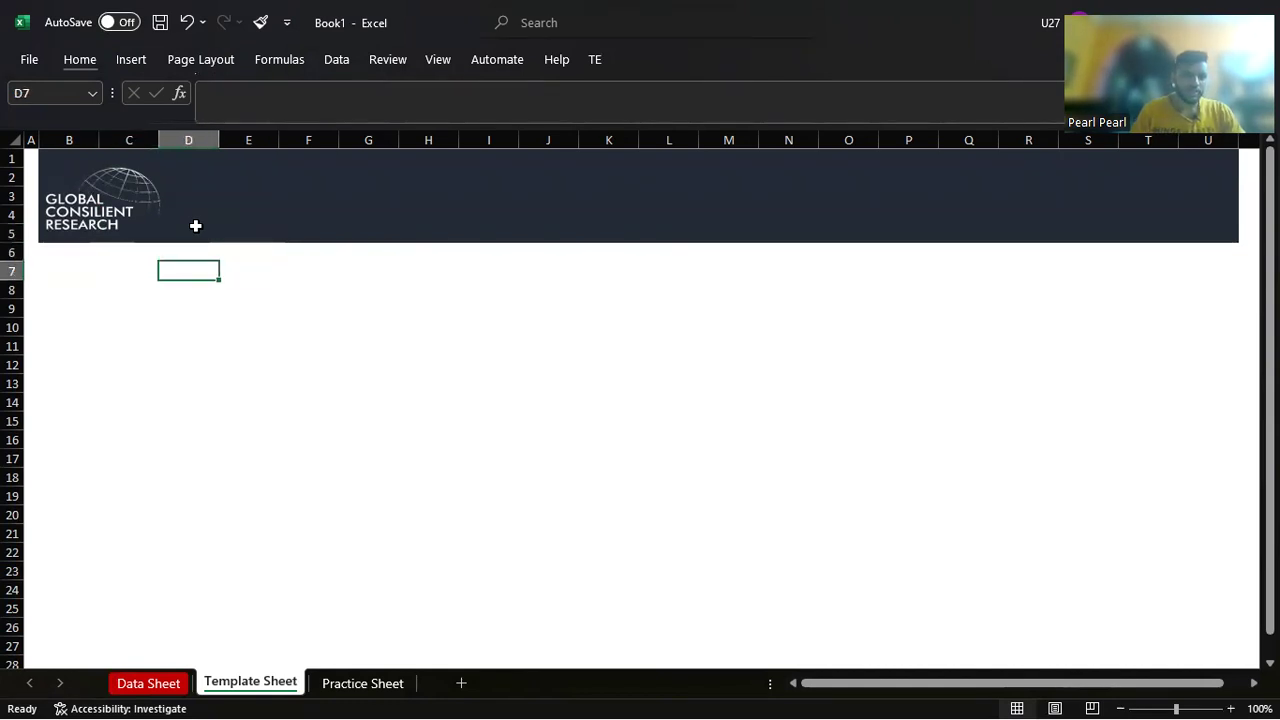
pyautogui.click(285, 233)
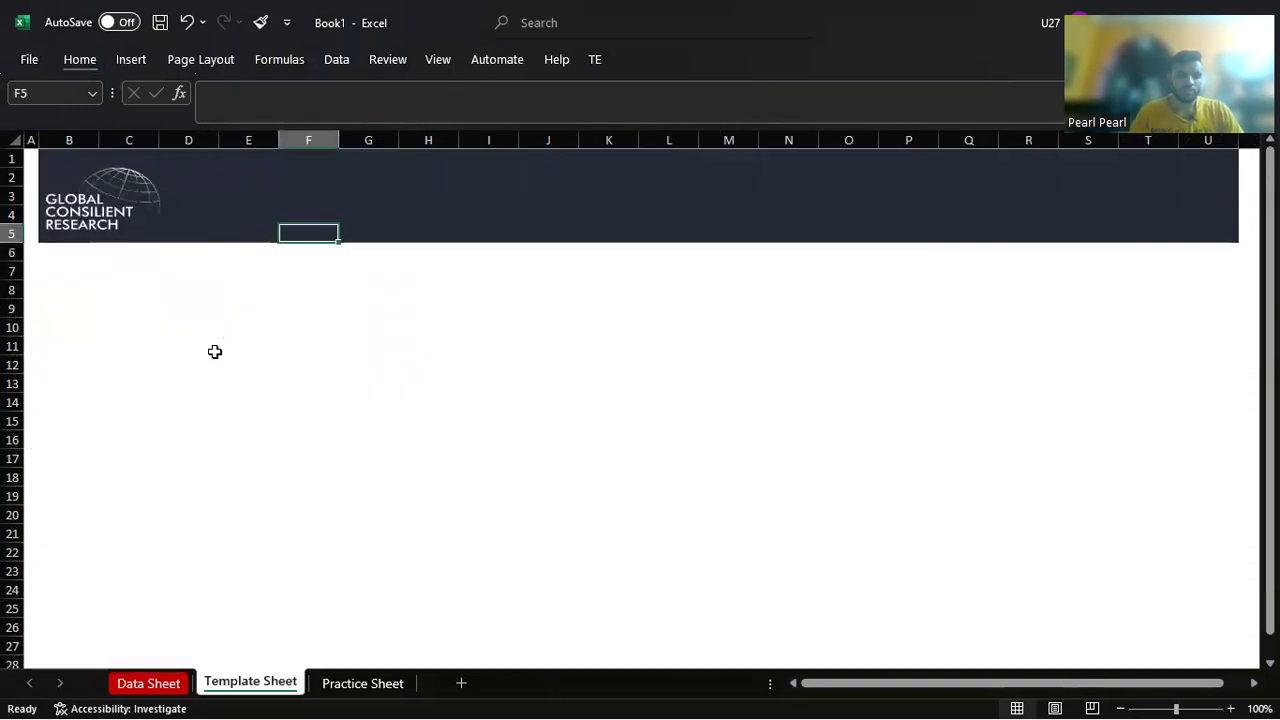
# Step: Copy Template Sheet before Practice Sheet and name the copy 'Financial Statements'
pyautogui.rightClick(256, 686)
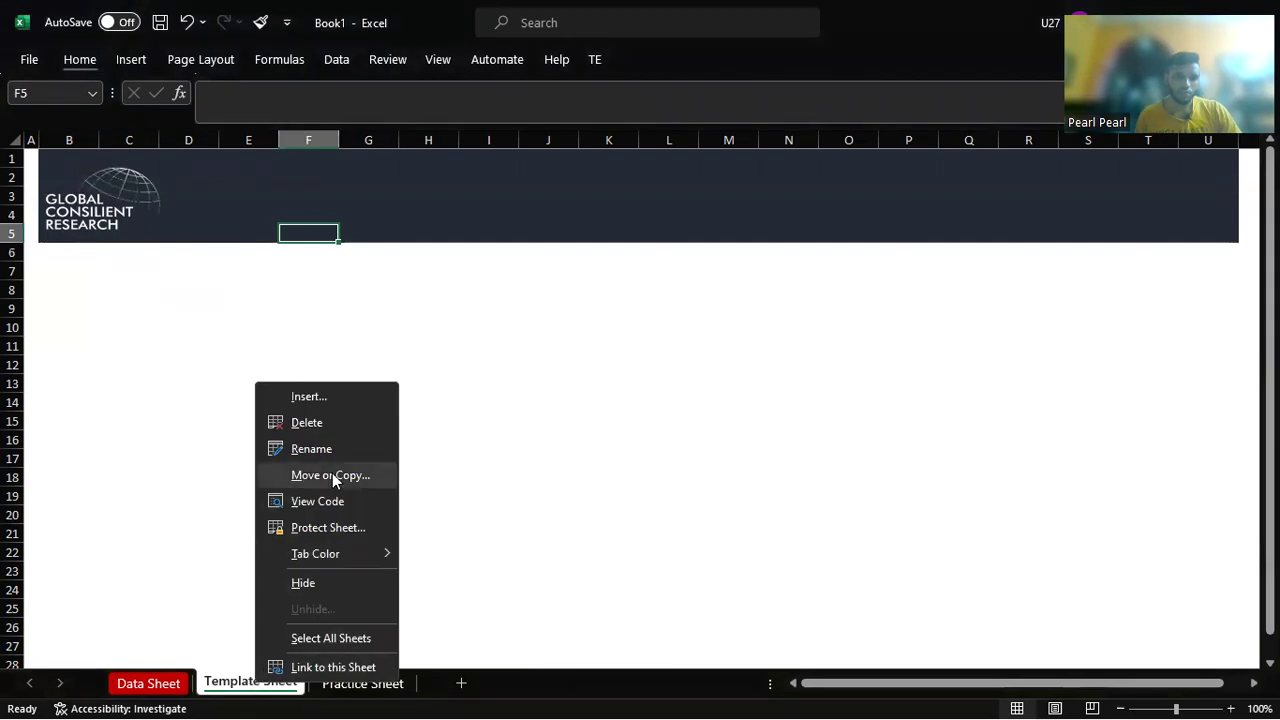
pyautogui.click(333, 476)
pyautogui.click(224, 571)
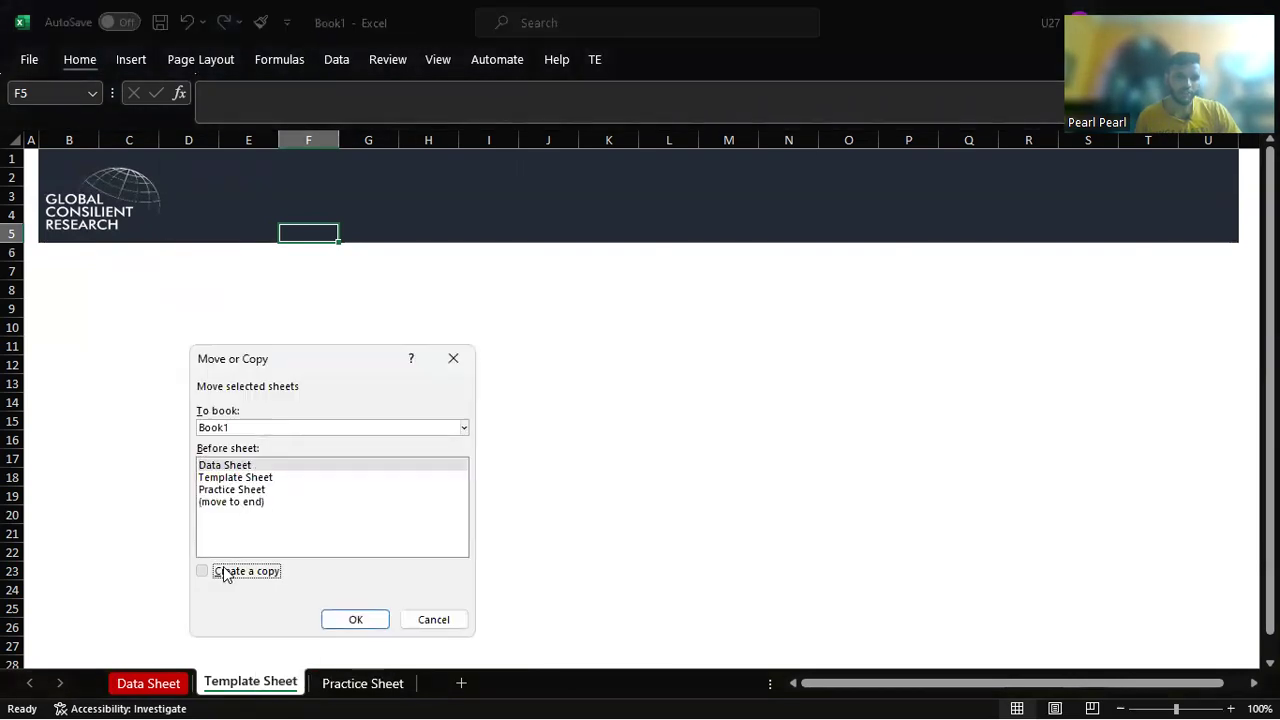
pyautogui.click(248, 489)
pyautogui.click(375, 615)
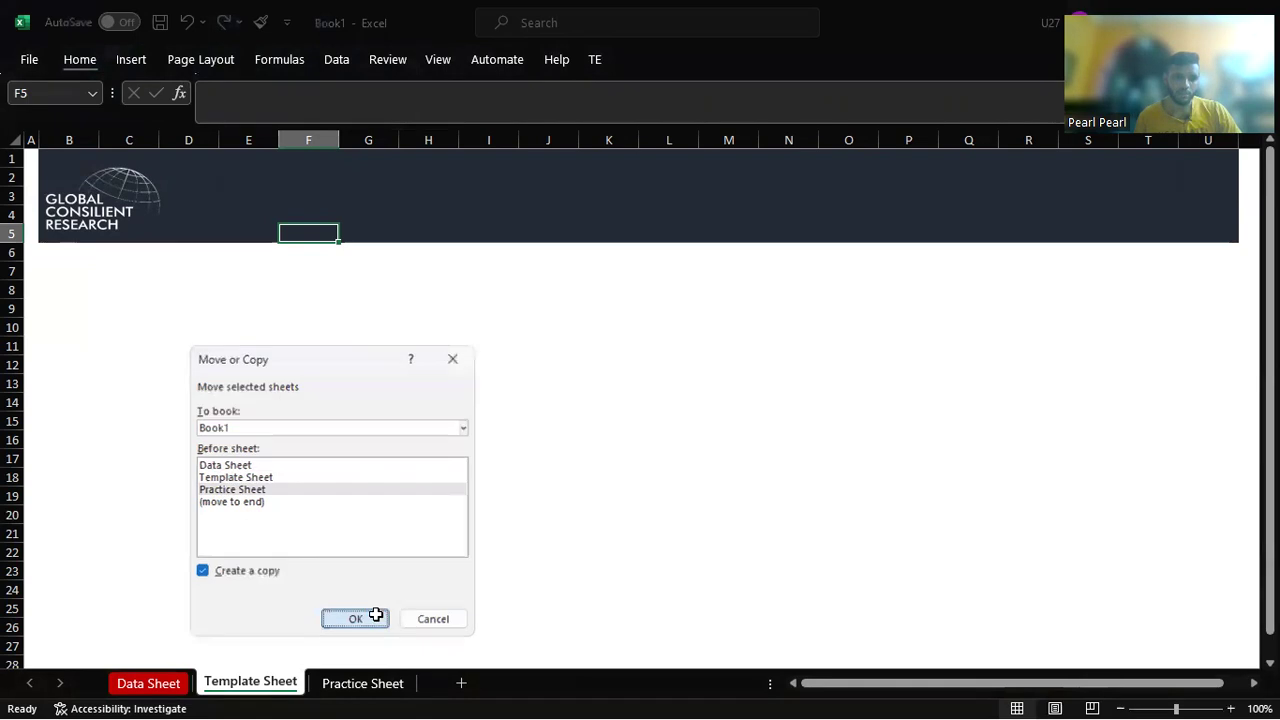
pyautogui.doubleClick(375, 683)
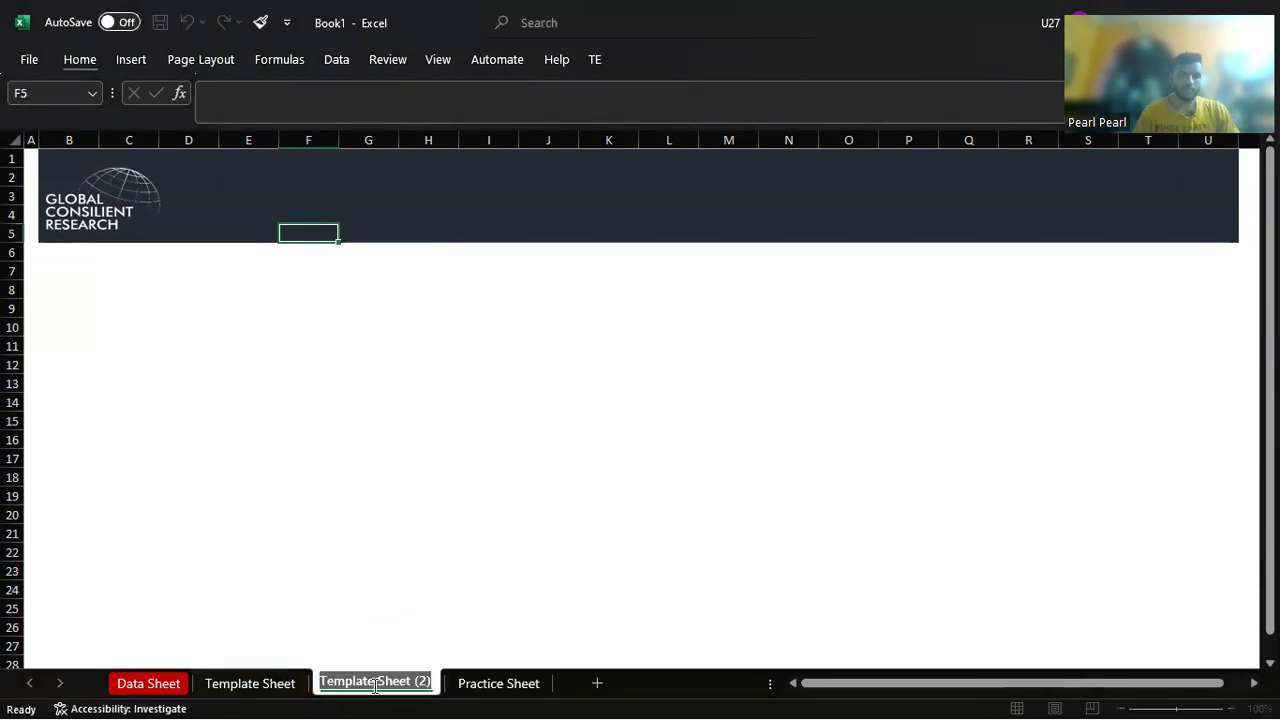
pyautogui.write('Financial Stat')
pyautogui.write('eme')
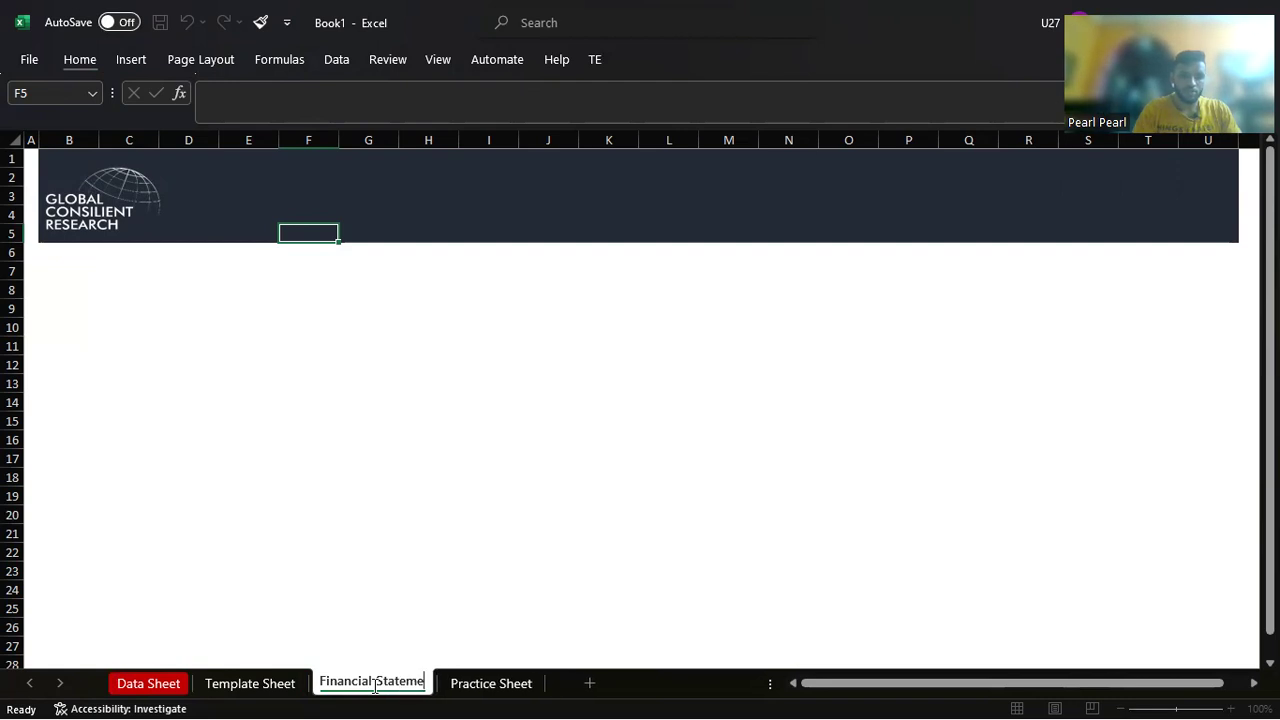
pyautogui.write('nts')
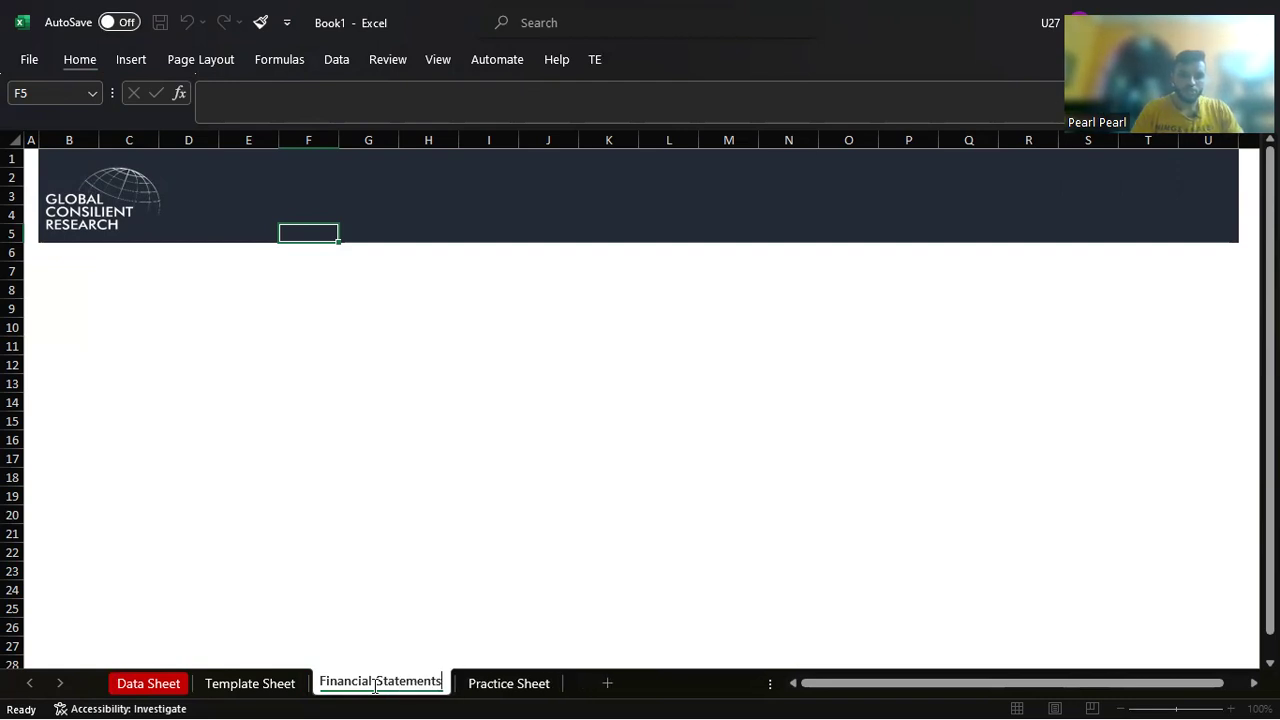
pyautogui.press('Return')
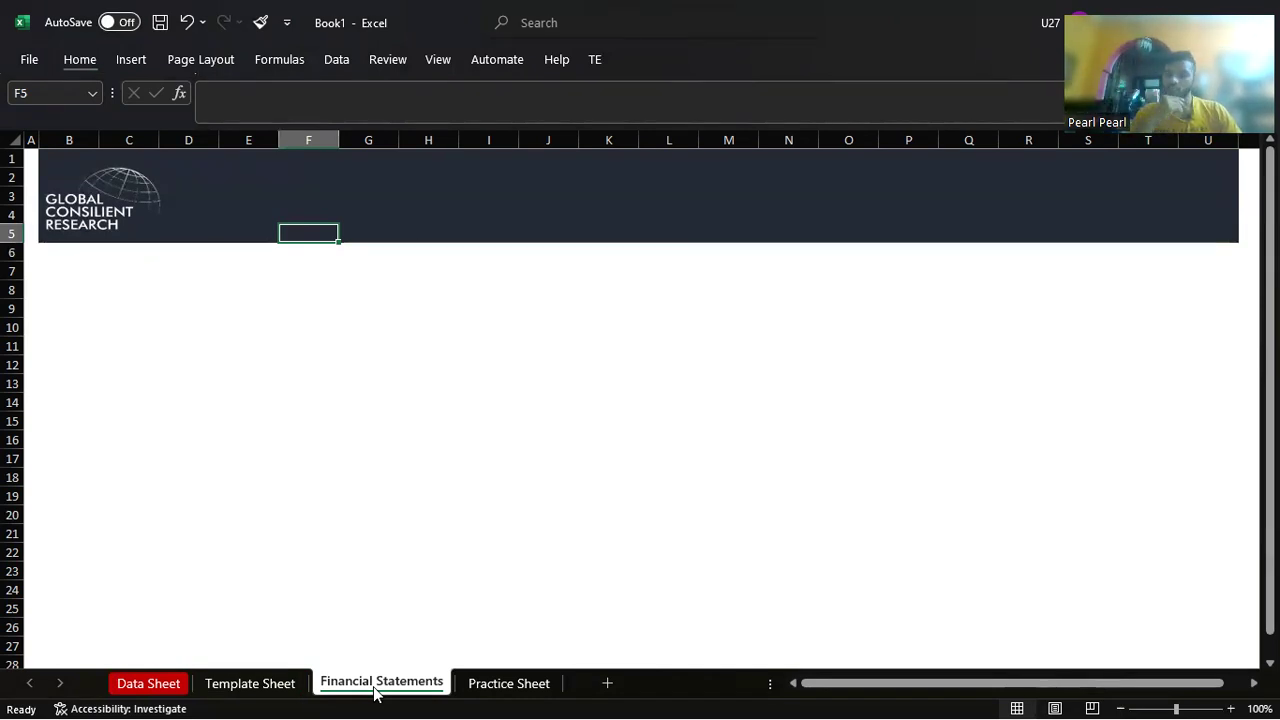
# Step: Give the Financial Statements sheet tab a dark colour
pyautogui.press('alt')
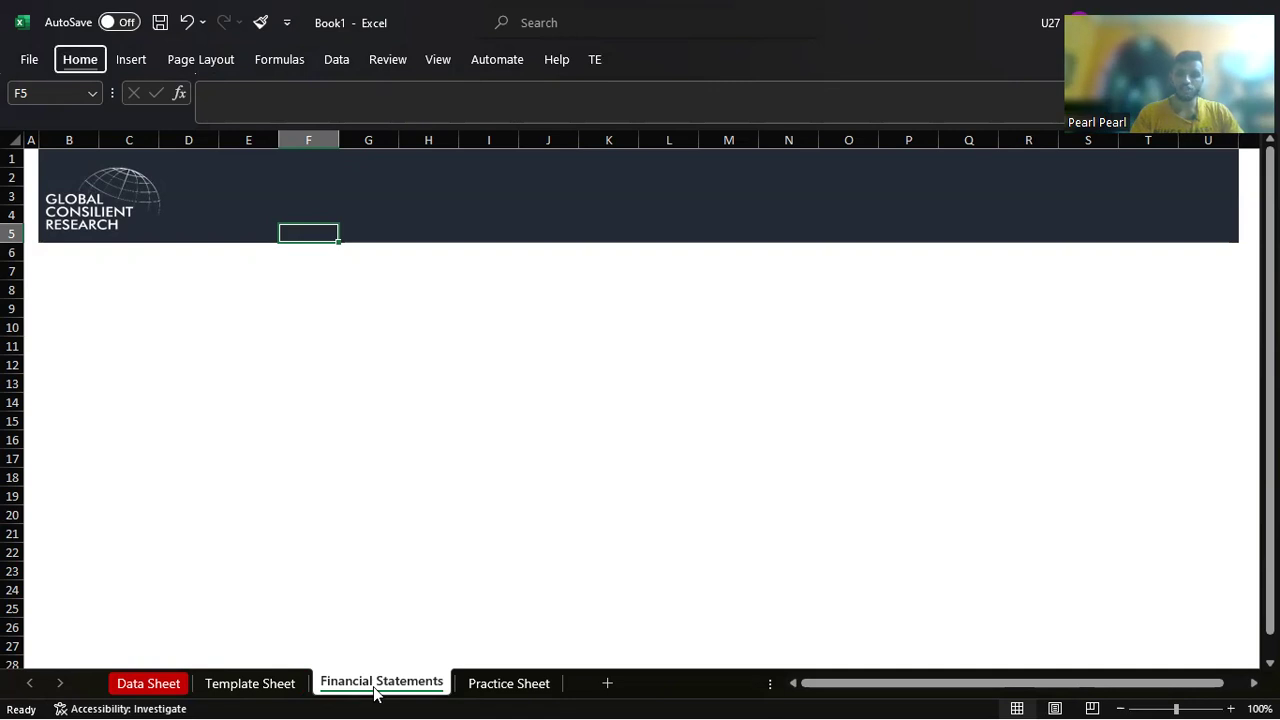
pyautogui.press('h')
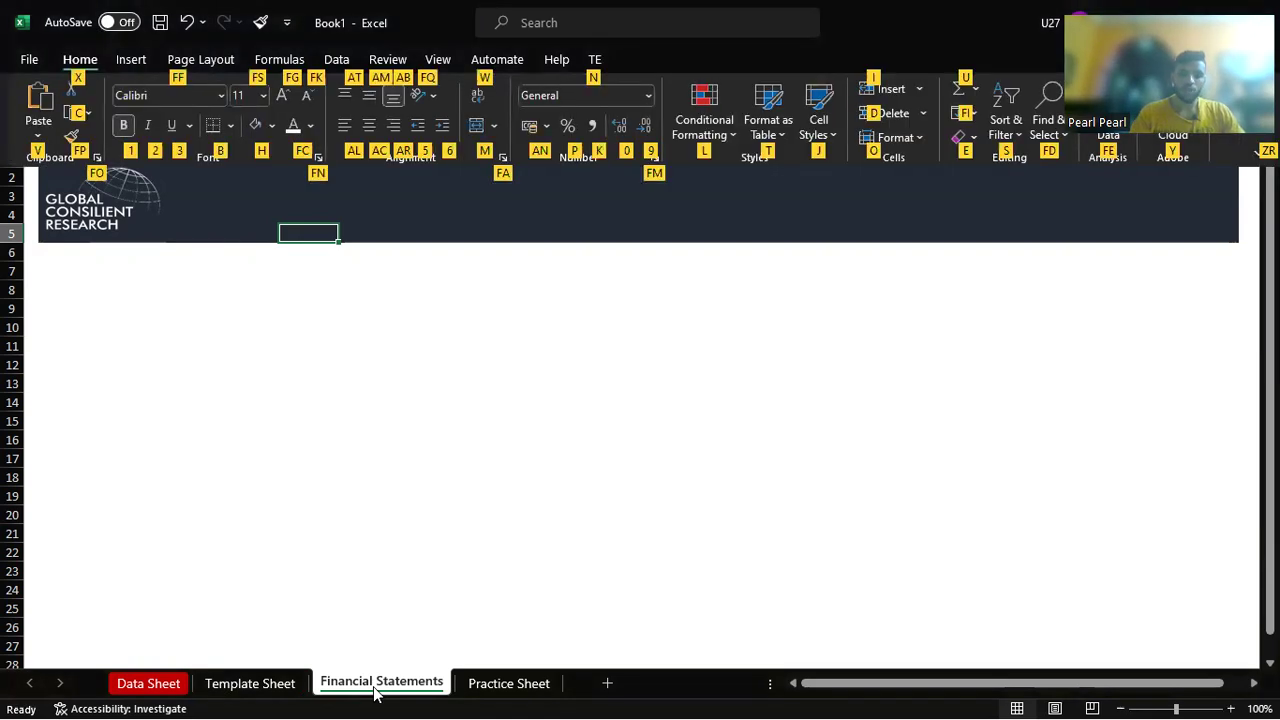
pyautogui.press('o')
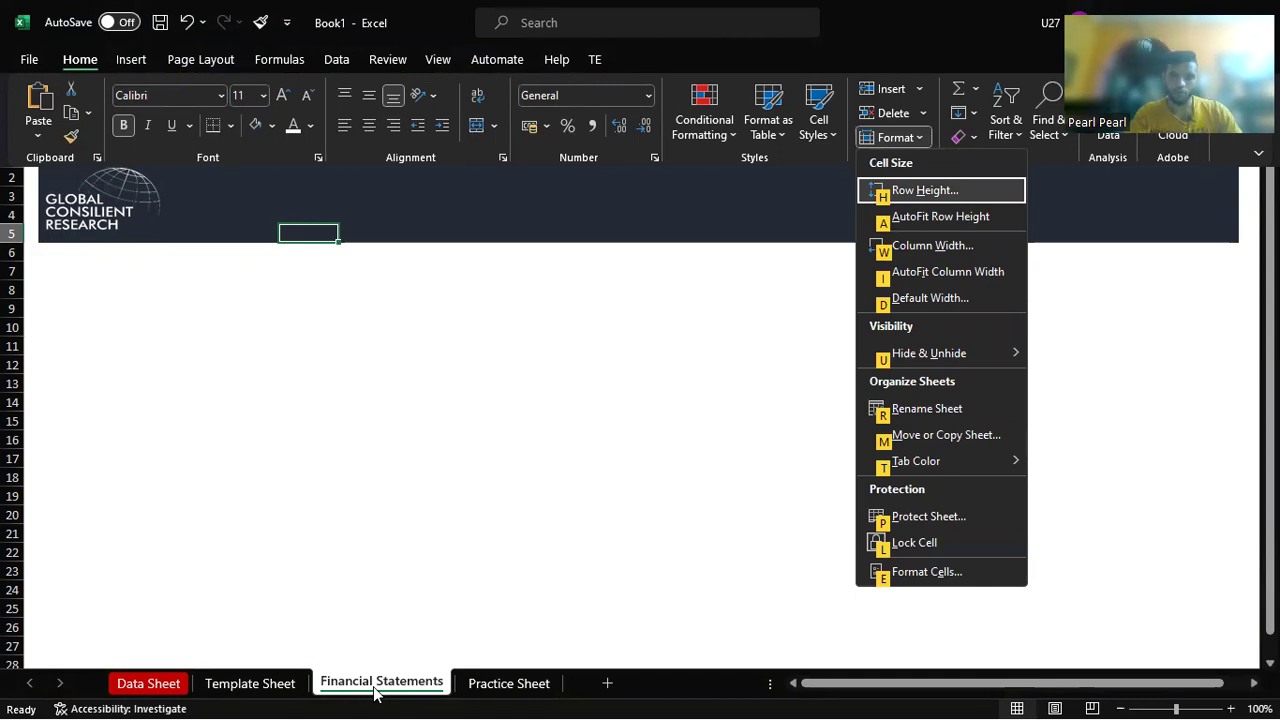
pyautogui.press('t')
pyautogui.press('Down')
pyautogui.press('Down')
pyautogui.press('Down')
pyautogui.press('Right')
pyautogui.press('Right')
pyautogui.press('Down')
pyautogui.press('Down')
pyautogui.press('Right')
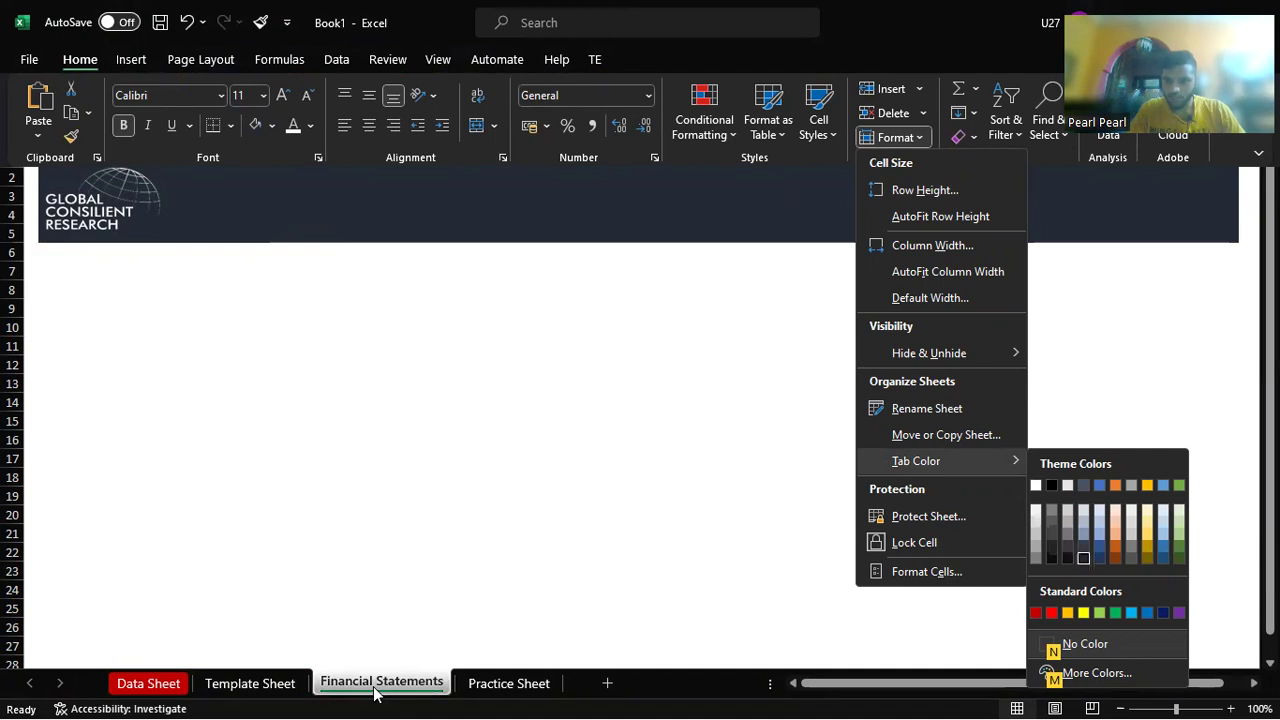
pyautogui.press('Return')
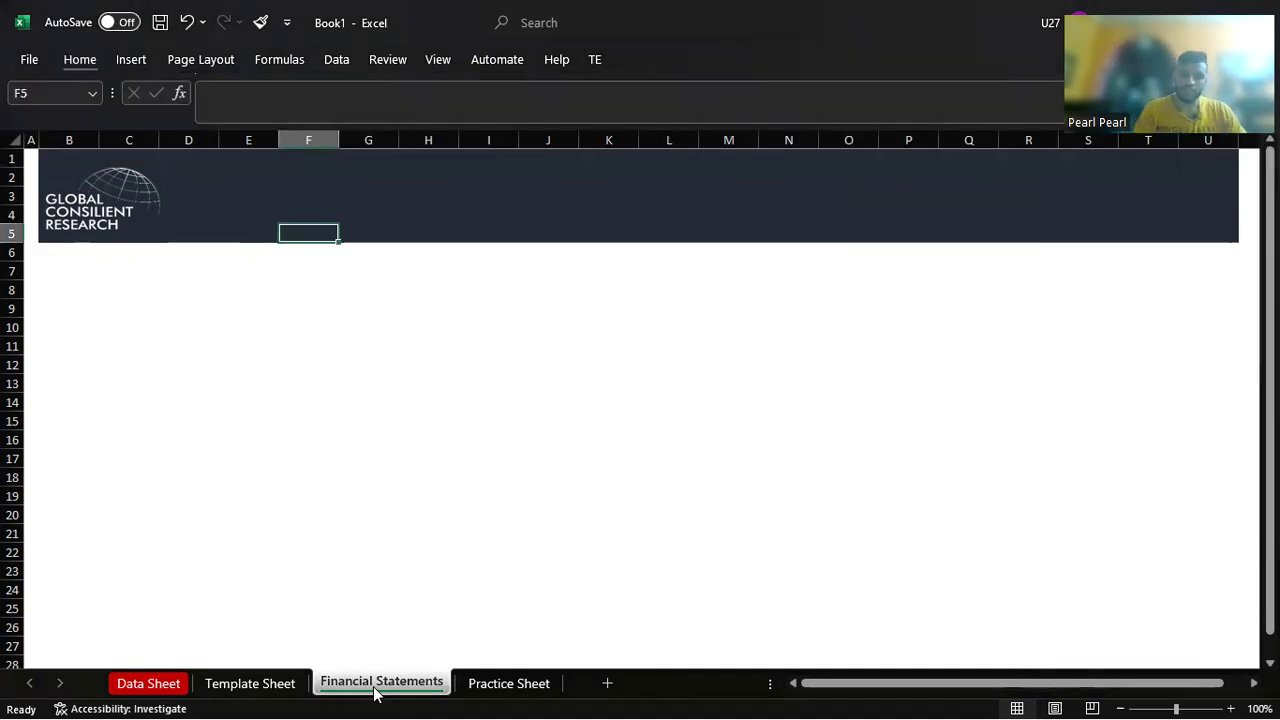
# Step: Colour the Template Sheet tab blue, then return to Financial Statements
pyautogui.hotkey('ctrl', 'pageup')
pyautogui.press('alt')
pyautogui.press('h')
pyautogui.press('o')
pyautogui.press('t')
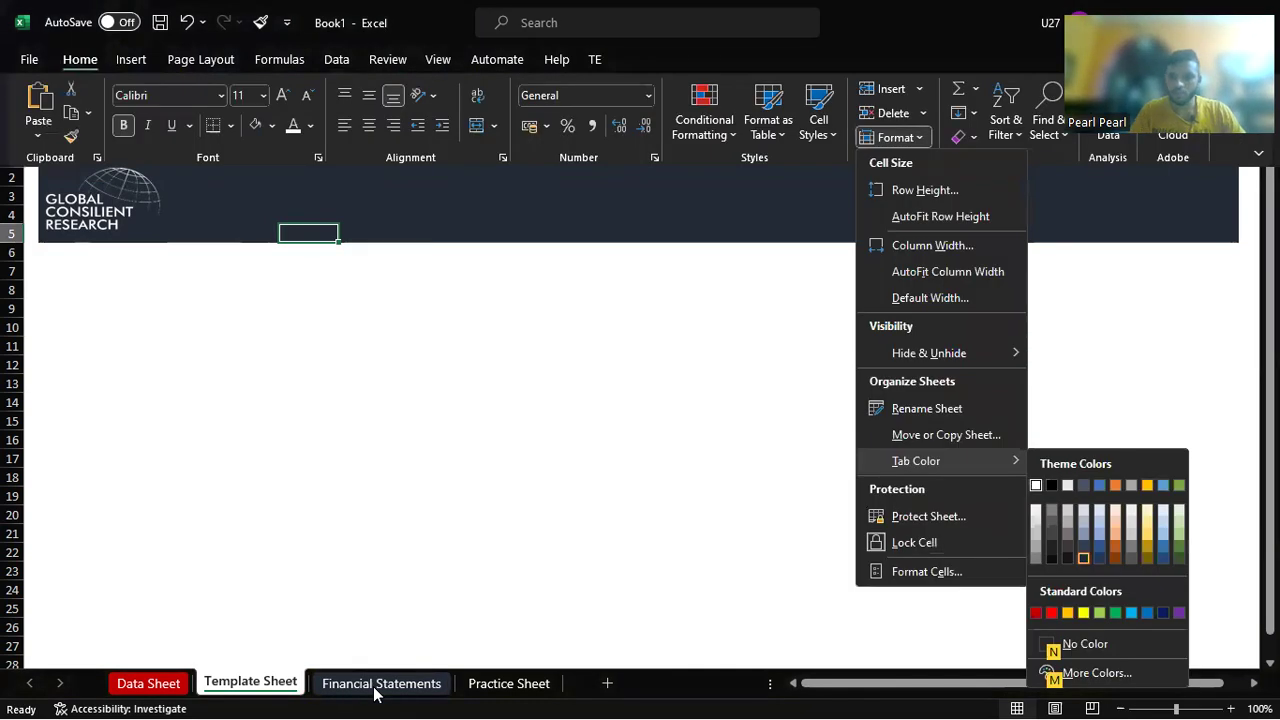
pyautogui.press('Right')
pyautogui.press('Right')
pyautogui.press('Right')
pyautogui.press('Right')
pyautogui.press('Down')
pyautogui.press('Down')
pyautogui.press('Down')
pyautogui.press('Right')
pyautogui.press('Right')
pyautogui.press('Down')
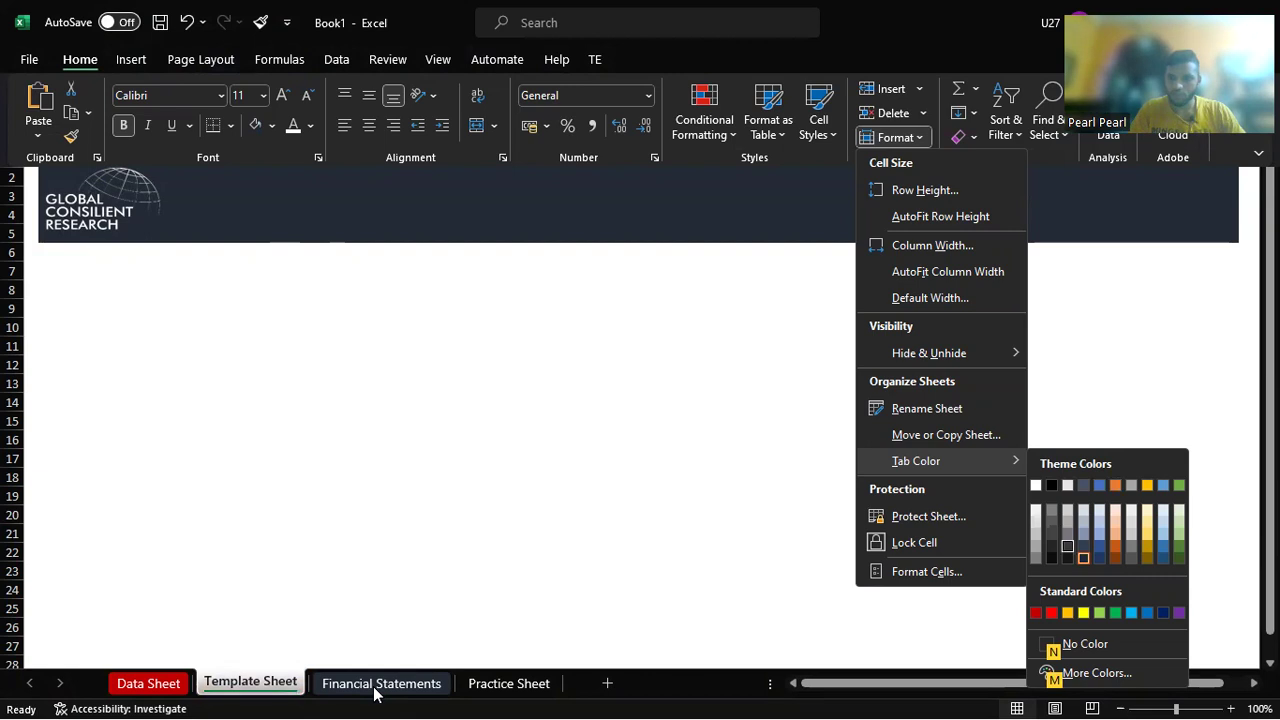
pyautogui.press('Return')
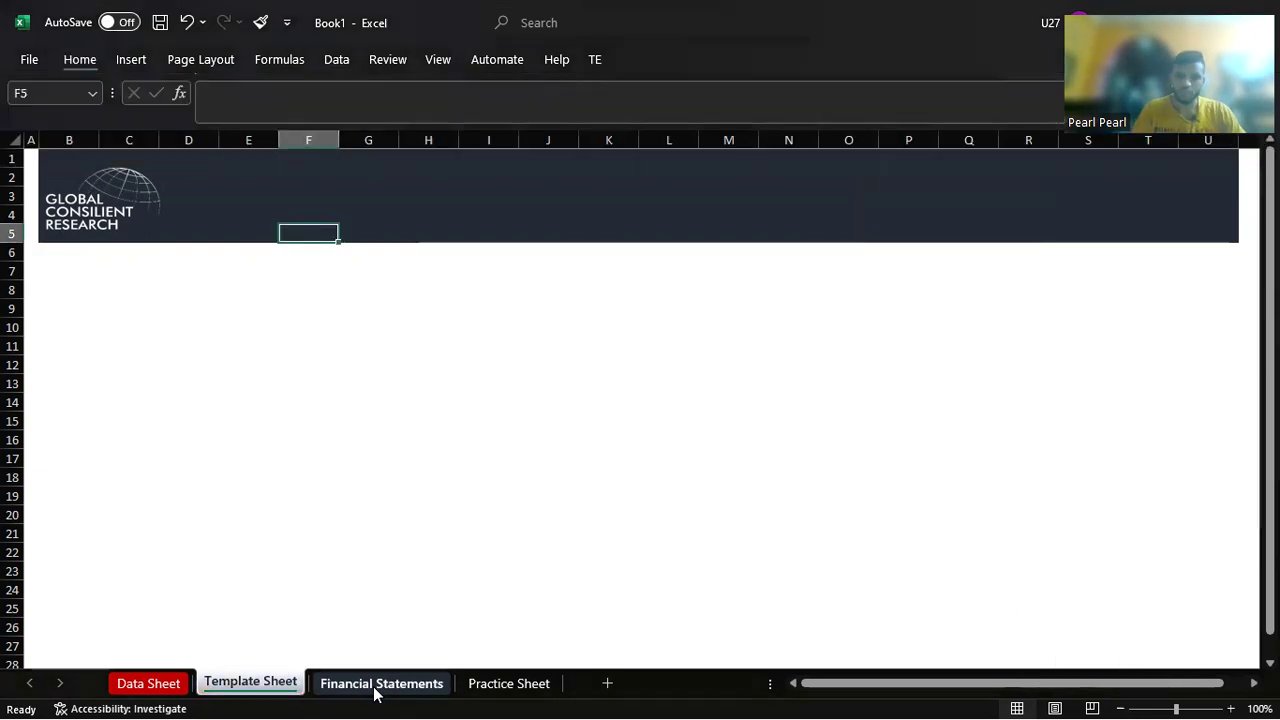
pyautogui.click(377, 686)
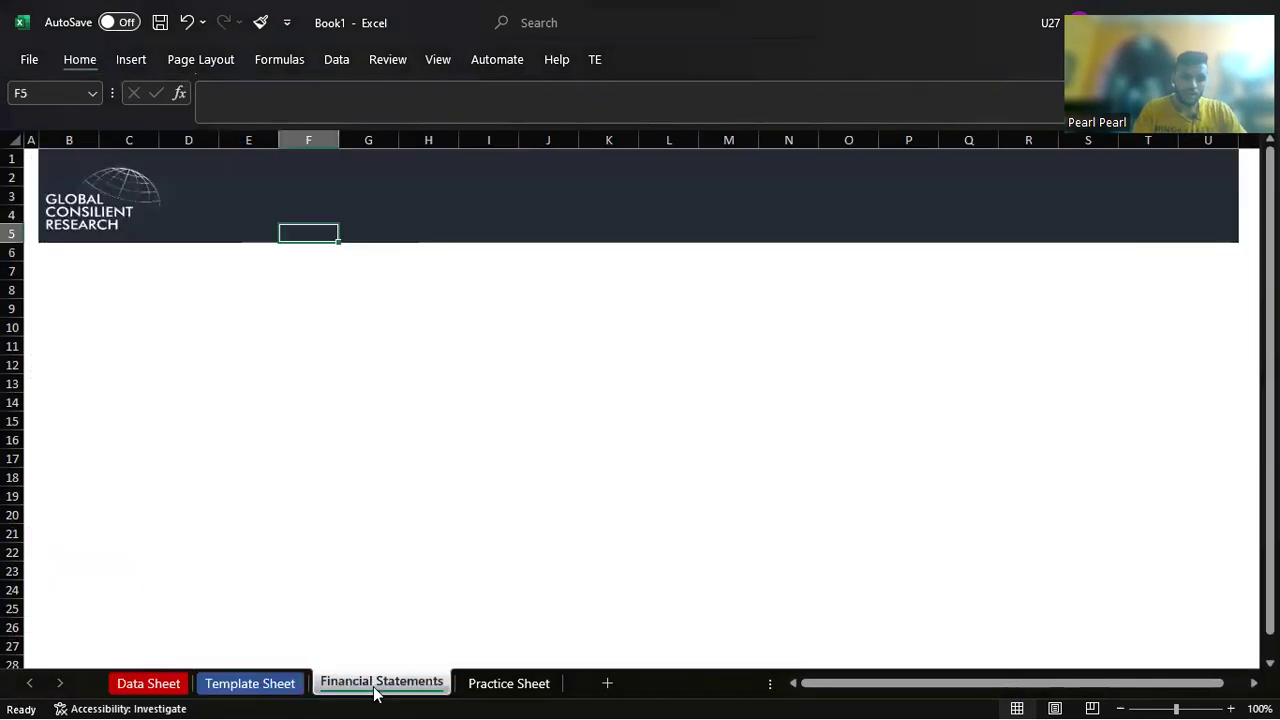
# Step: Link banner cell D3 to the company name ITC LTD in Data Sheet B1
pyautogui.press('Down')
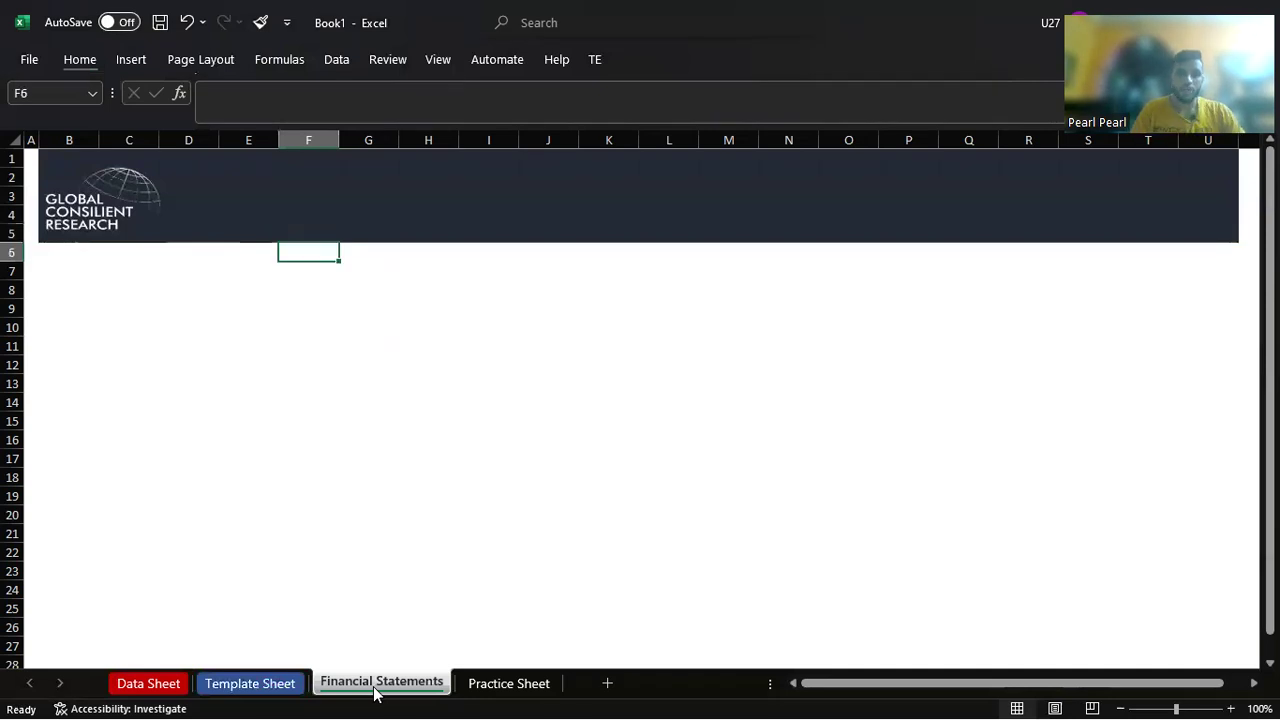
pyautogui.press('Down')
pyautogui.press('Down')
pyautogui.press('Left')
pyautogui.press('Left')
pyautogui.press('Left')
pyautogui.press('Up')
pyautogui.press('Right')
pyautogui.press('Up')
pyautogui.press('Up')
pyautogui.press('Up')
pyautogui.press('Down')
pyautogui.press('Up')
pyautogui.press('Right')
pyautogui.press('Left')
pyautogui.press('Up')
pyautogui.press('Down')
pyautogui.press('Down')
pyautogui.press('Up')
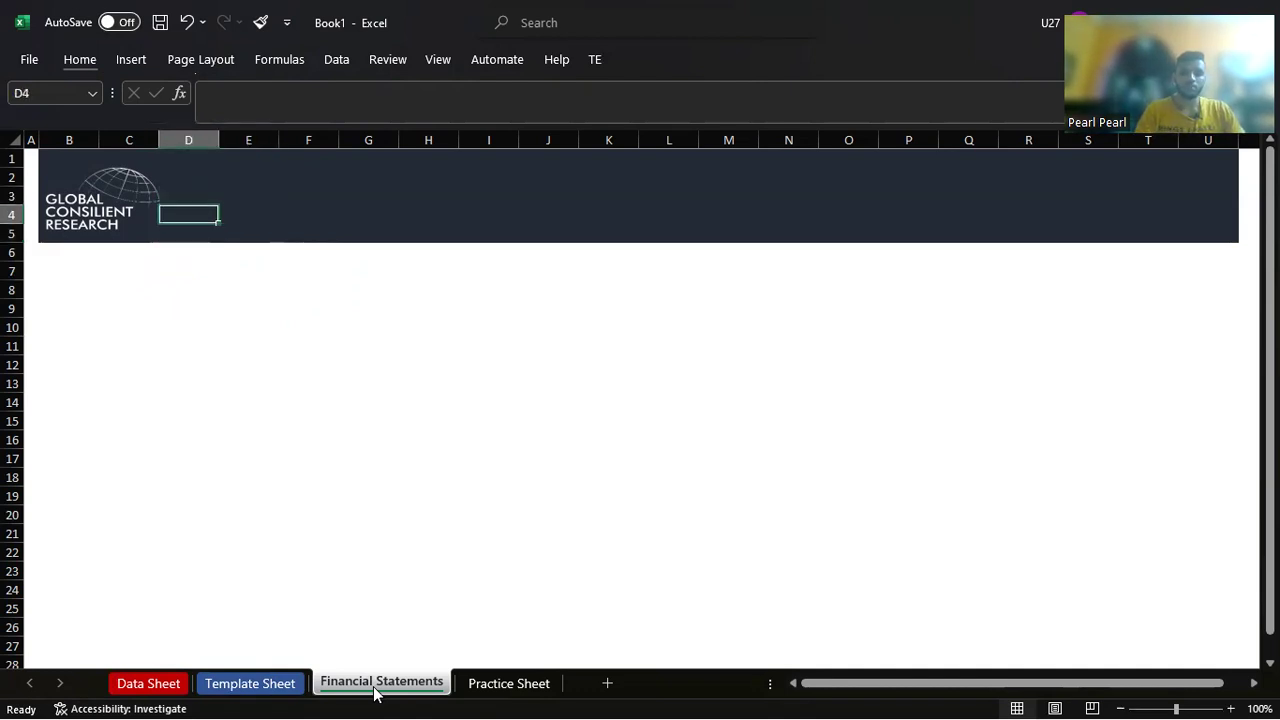
pyautogui.press('Down')
pyautogui.press('Down')
pyautogui.press('Down')
pyautogui.press('Down')
pyautogui.press('Up')
pyautogui.press('Left')
pyautogui.press('Right')
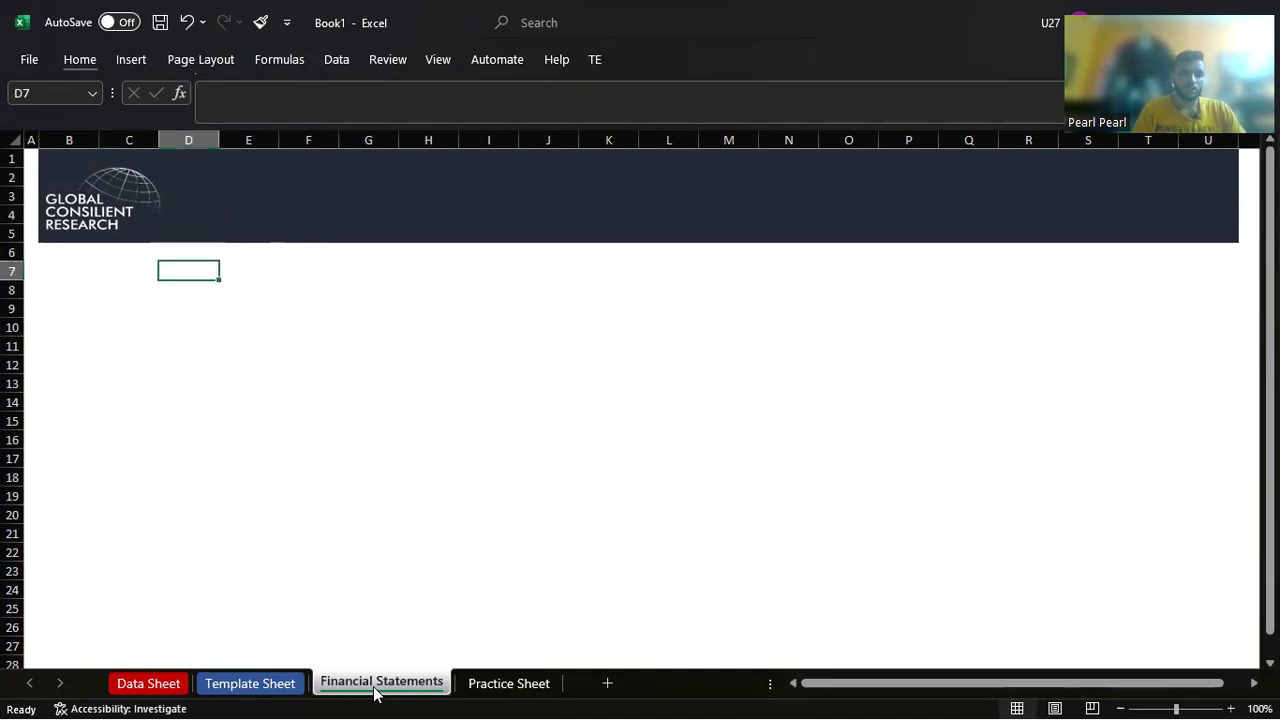
pyautogui.press('Up')
pyautogui.press('Up')
pyautogui.press('Up')
pyautogui.press('Right')
pyautogui.press('Down')
pyautogui.press('Up')
pyautogui.press('Left')
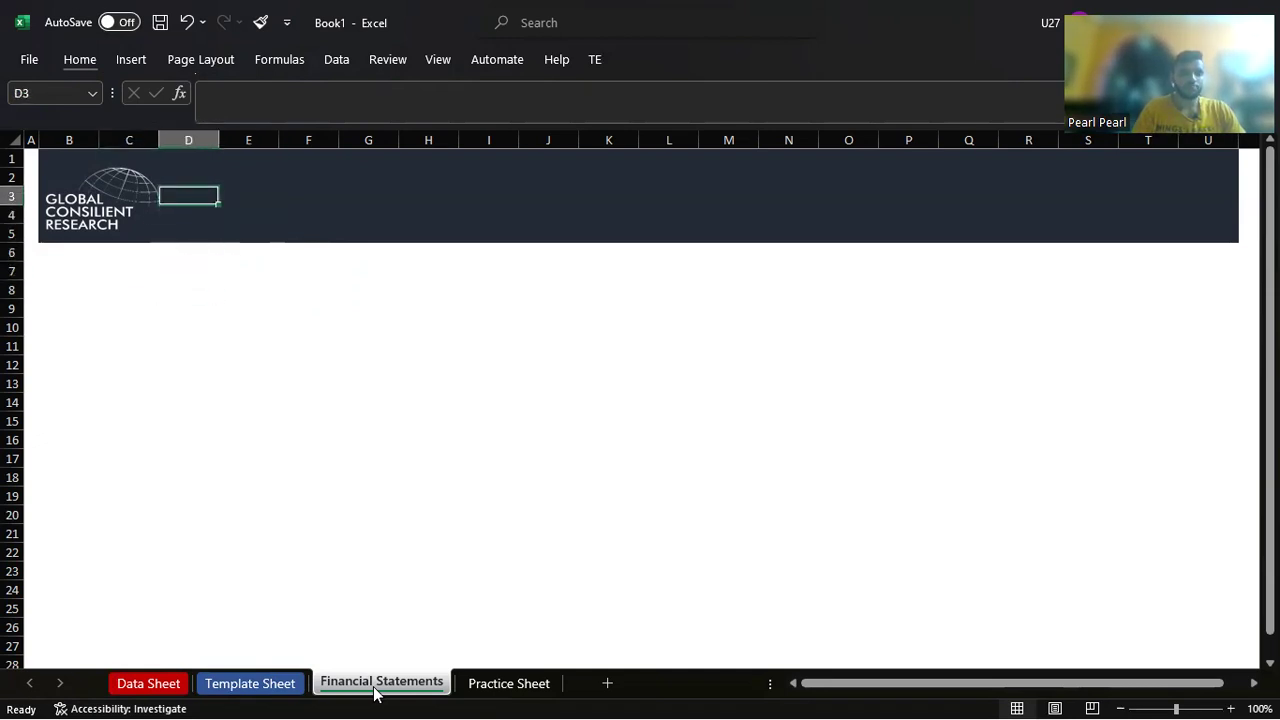
pyautogui.write('ITC')
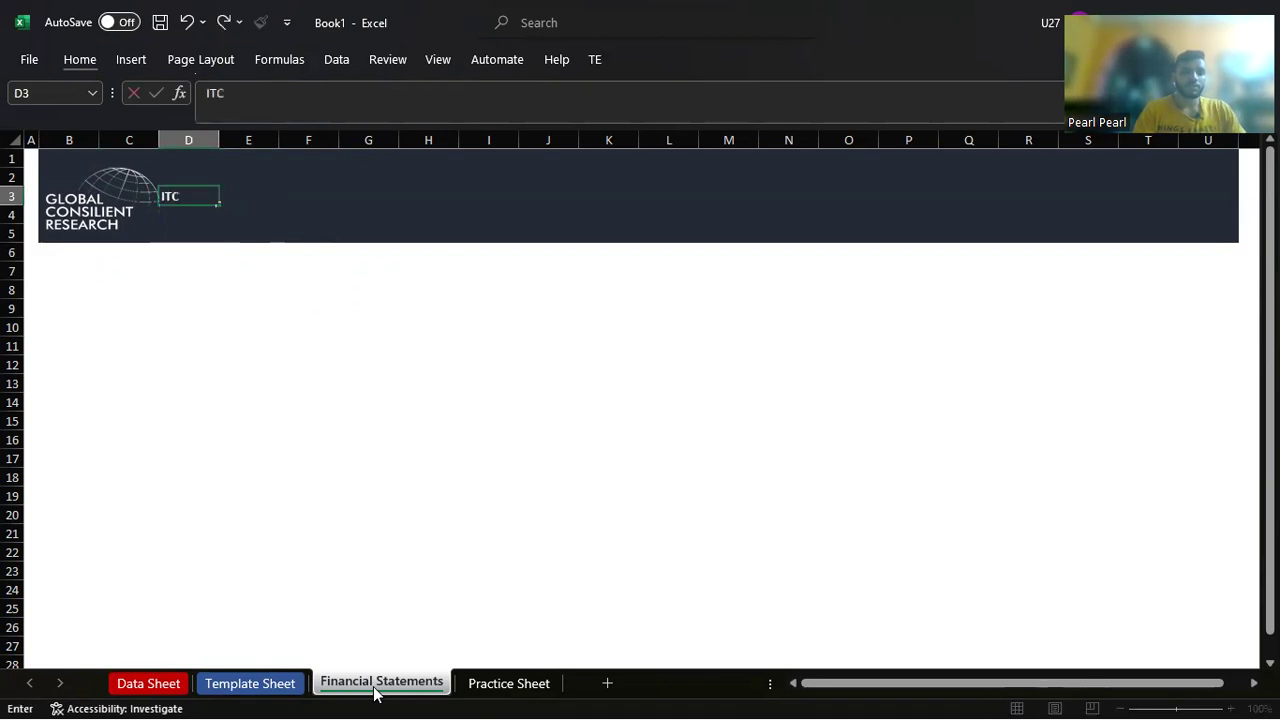
pyautogui.press('BackSpace')
pyautogui.press('BackSpace')
pyautogui.press('BackSpace')
pyautogui.press('Escape')
pyautogui.write('=')
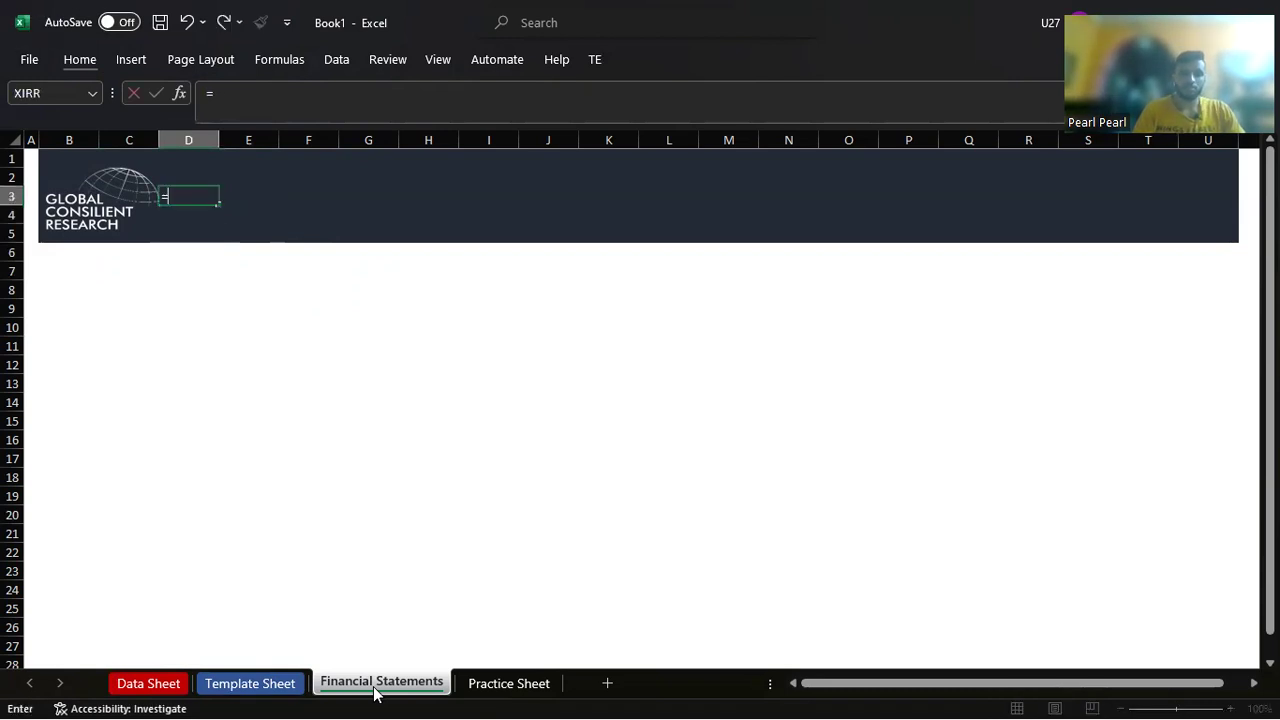
pyautogui.hotkey('ctrl', 'pageup')
pyautogui.hotkey('ctrl', 'pageup')
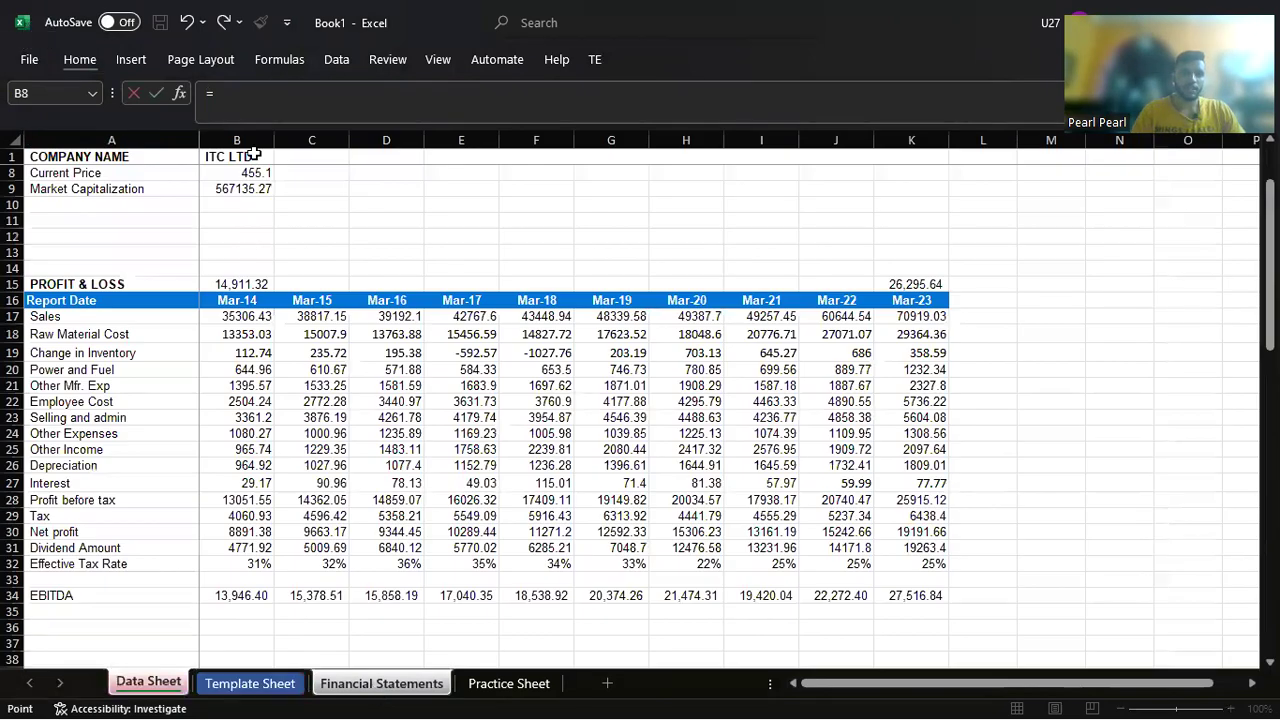
pyautogui.click(240, 160)
pyautogui.press('Return')
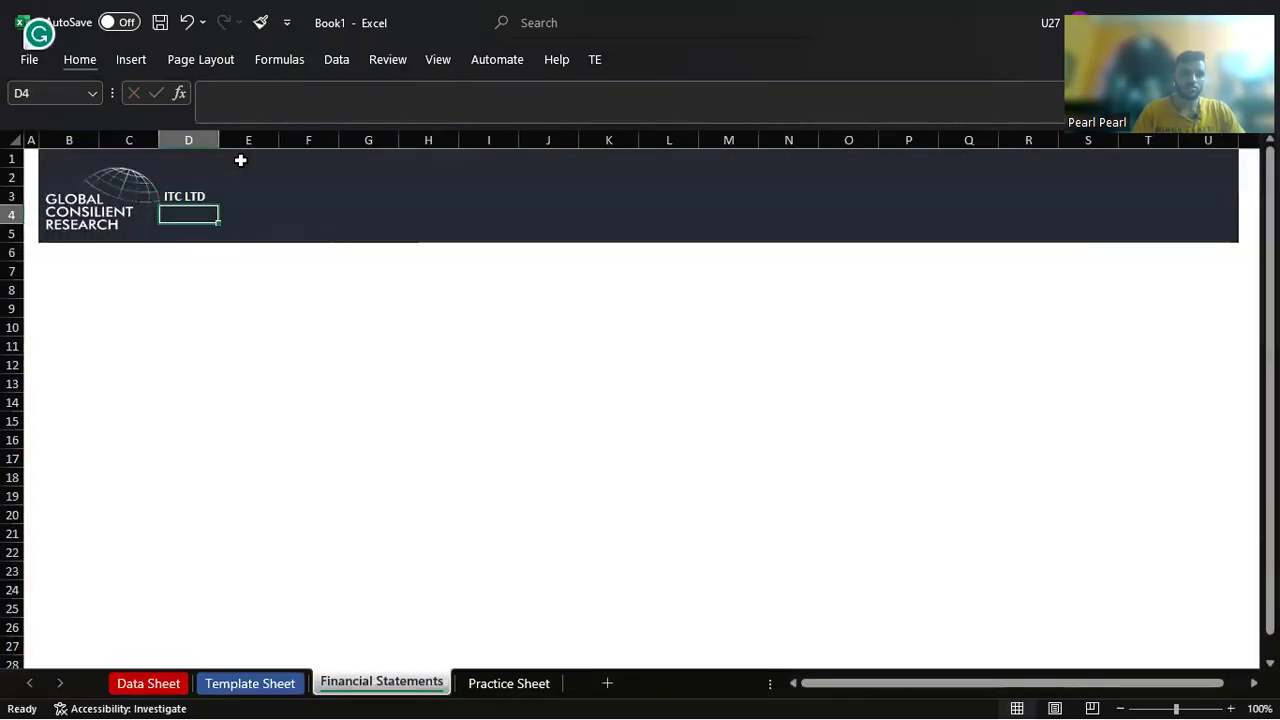
# Step: Set the ITC LTD title font size to 18 pt
pyautogui.press('Up')
pyautogui.press('Up')
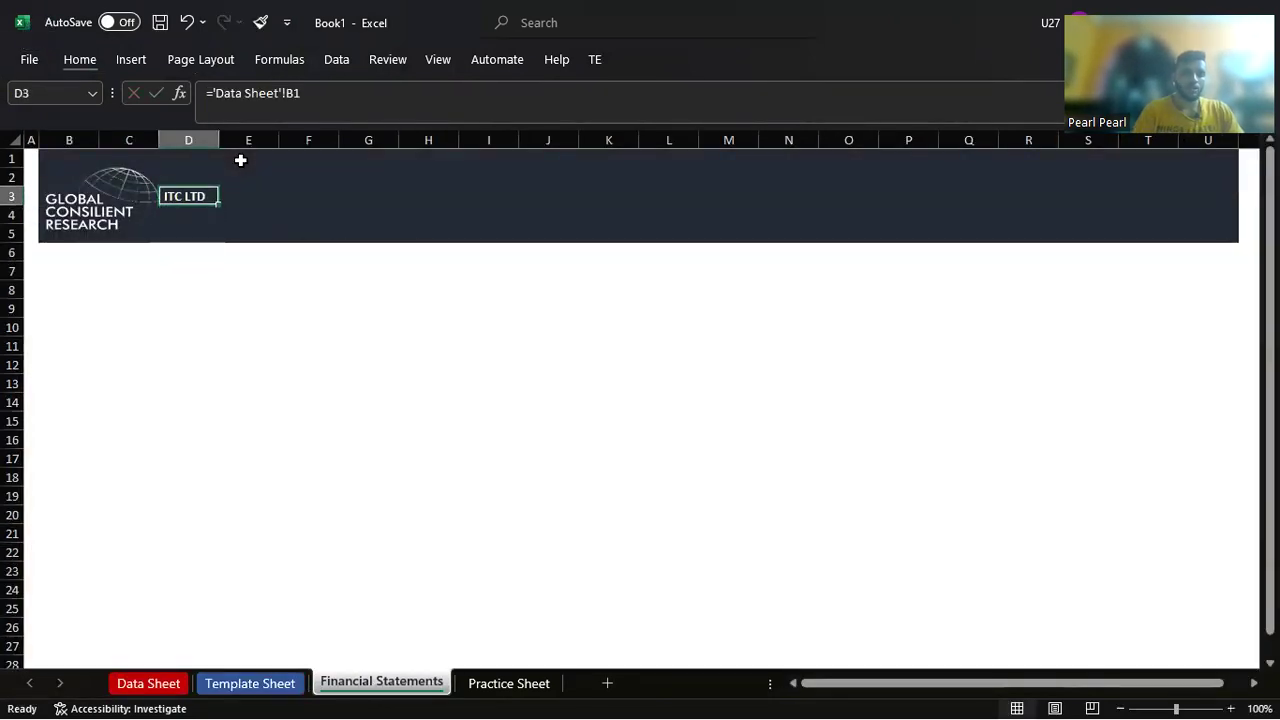
pyautogui.hotkey('ctrl', 'F1')
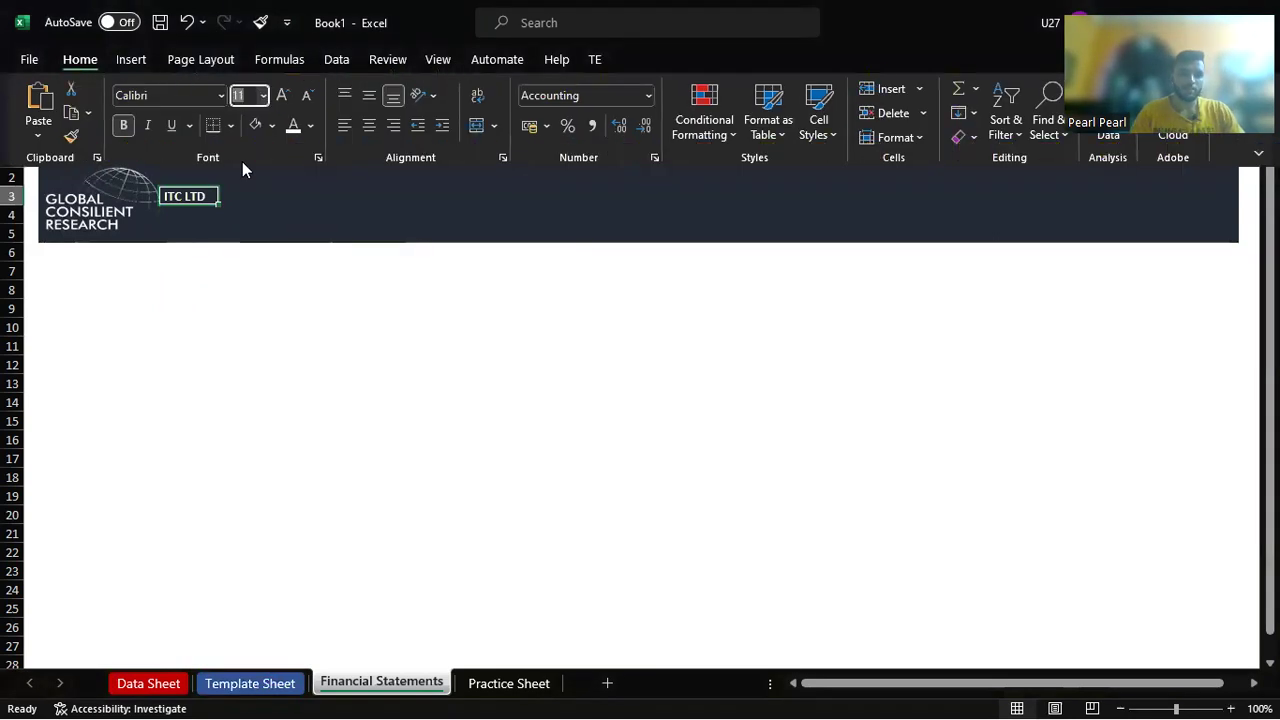
pyautogui.hotkey('alt', 'Down')
pyautogui.press('Down')
pyautogui.press('Down')
pyautogui.press('Down')
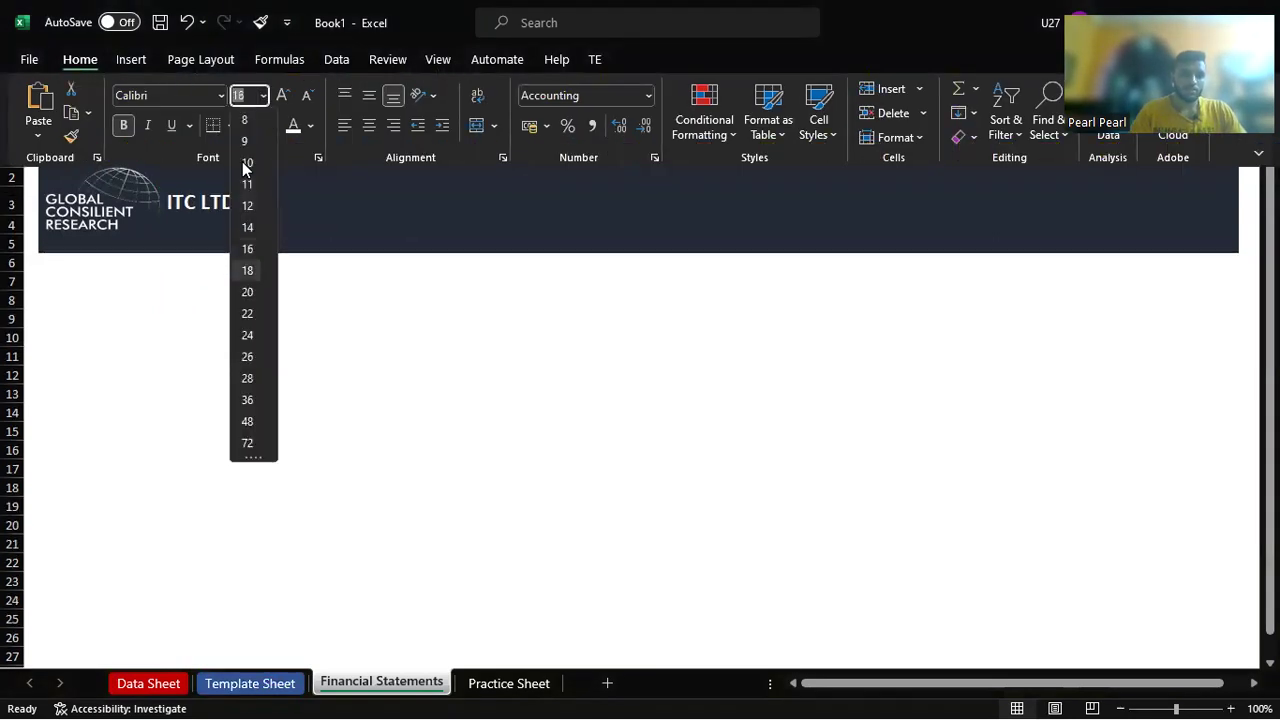
pyautogui.press('Return')
pyautogui.hotkey('ctrl', 'F1')
pyautogui.press('Down')
pyautogui.press('Down')
pyautogui.press('Down')
pyautogui.press('Down')
pyautogui.press('Down')
pyautogui.press('Up')
pyautogui.press('Up')
pyautogui.press('Left')
pyautogui.press('Down')
pyautogui.press('Down')
pyautogui.press('Right')
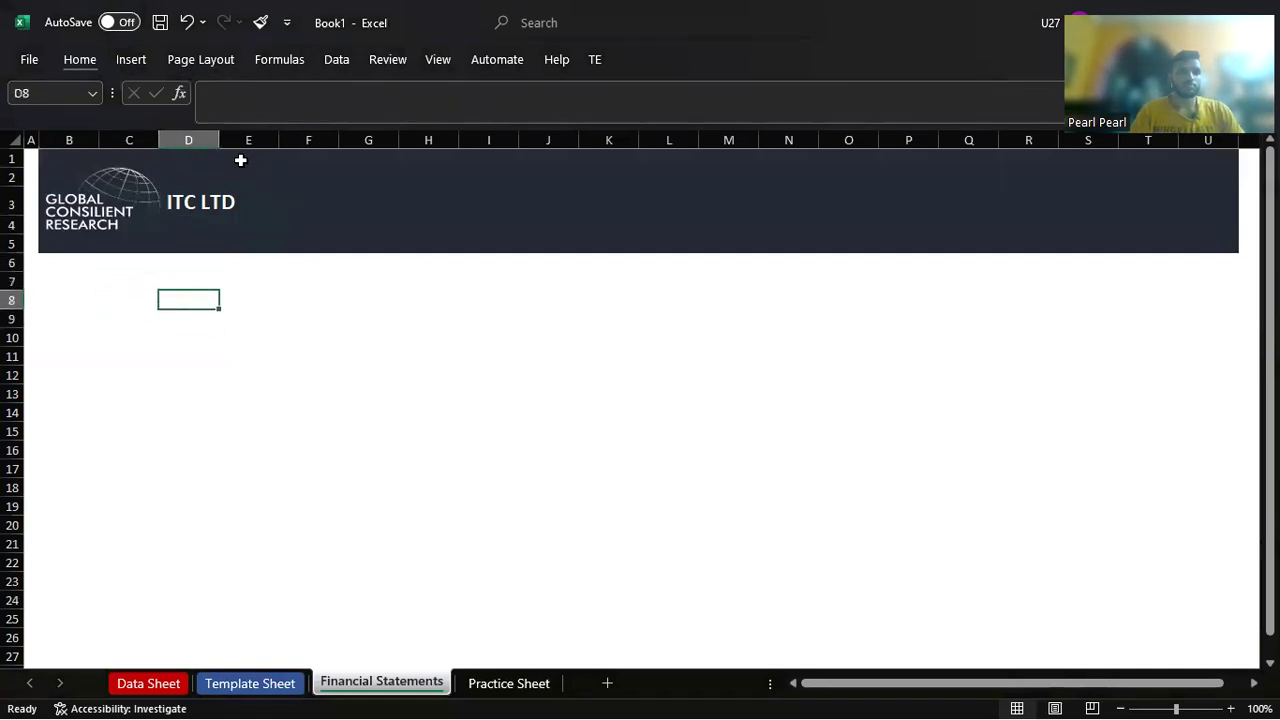
pyautogui.press('Down')
pyautogui.press('Down')
pyautogui.press('Up')
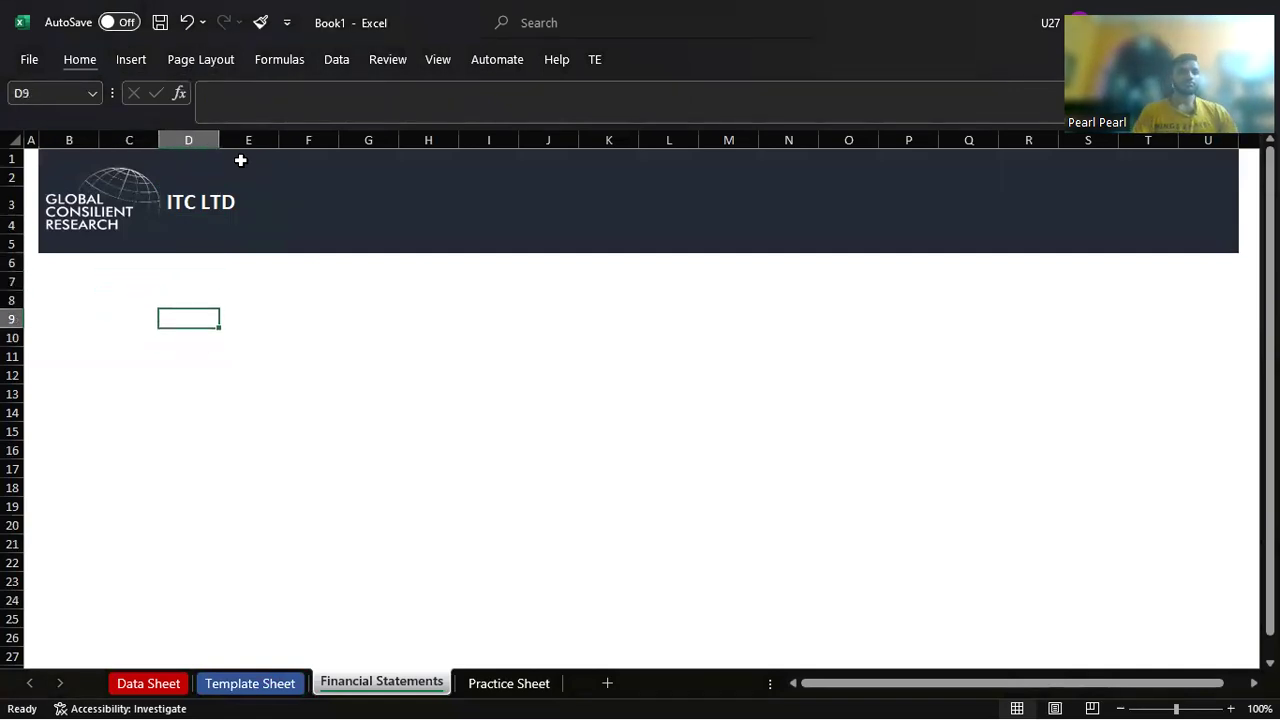
# Step: Link D7 to the Sales label in Data Sheet A17
pyautogui.press('Up')
pyautogui.press('Up')
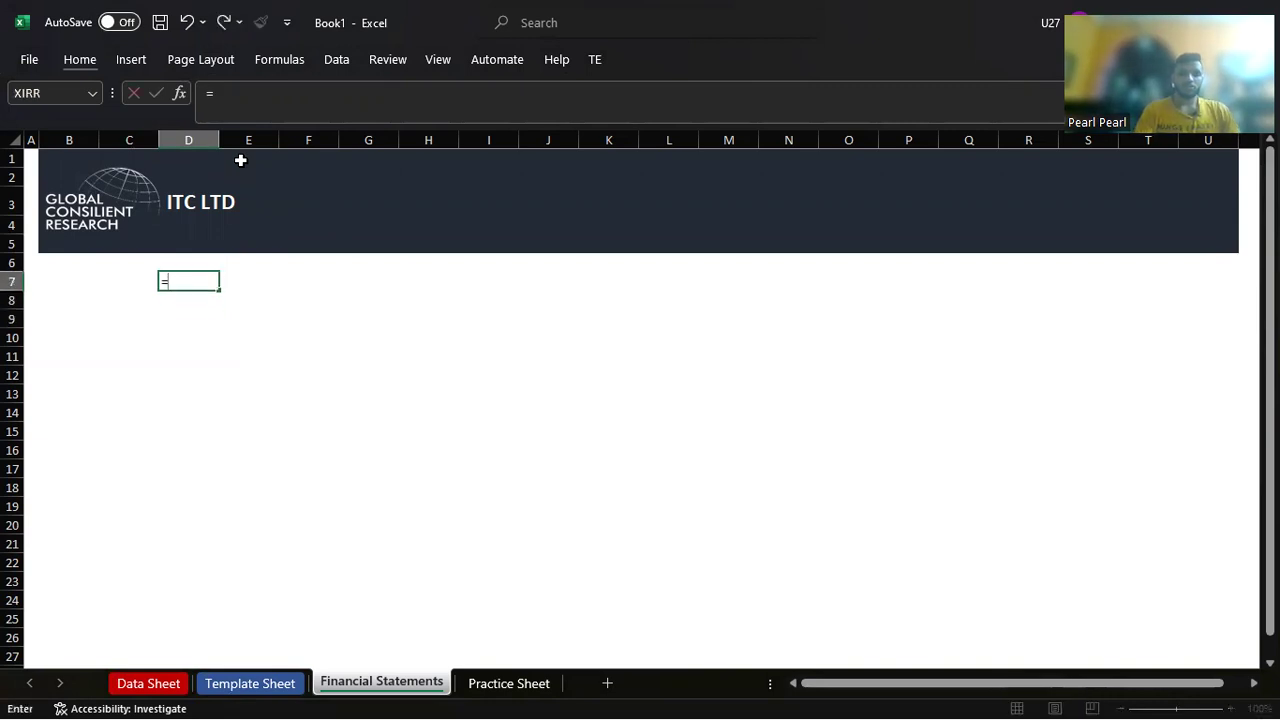
pyautogui.hotkey('ctrl', 'pageup')
pyautogui.hotkey('ctrl', 'pageup')
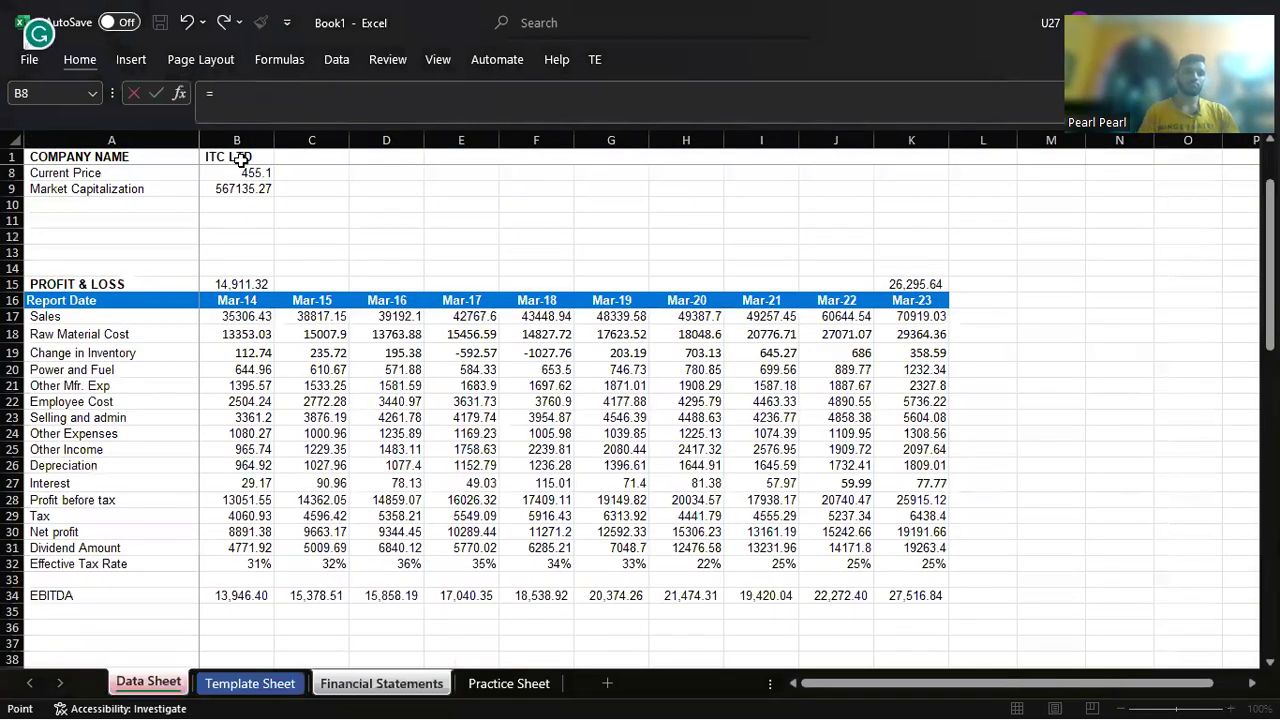
pyautogui.click(117, 315)
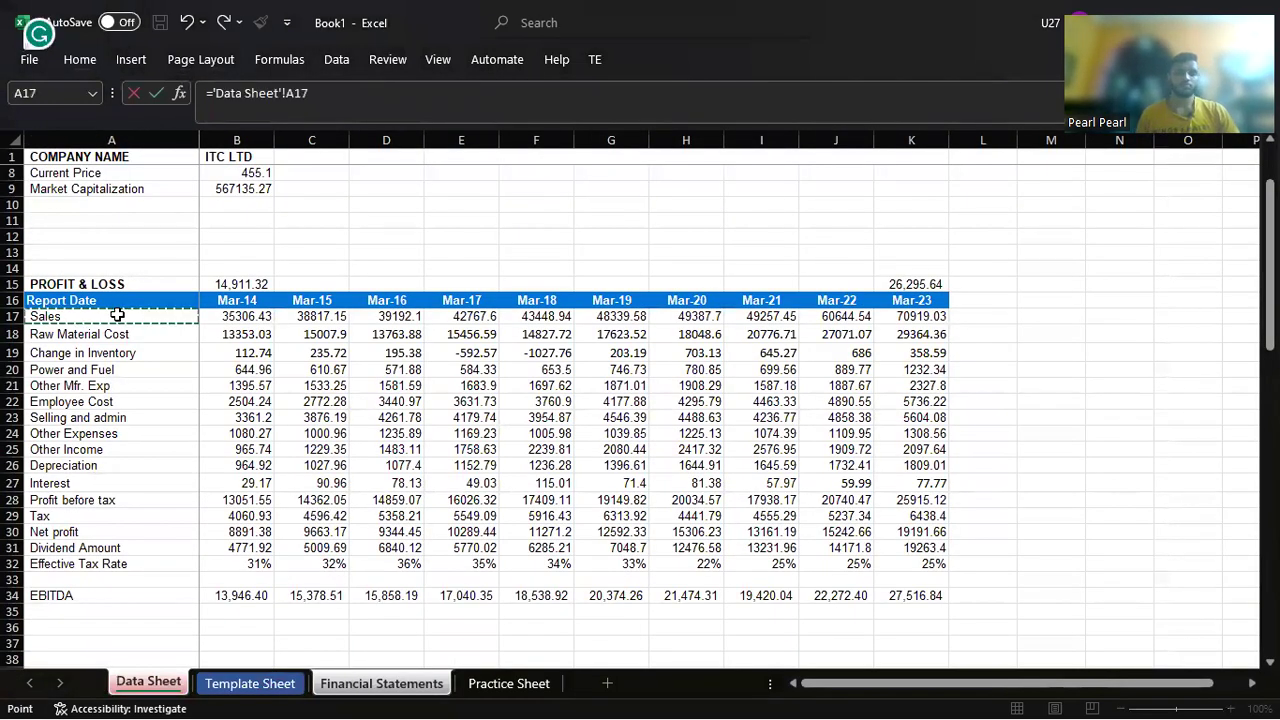
pyautogui.press('Return')
# Step: Widen column D so the row labels fit
pyautogui.press('Up')
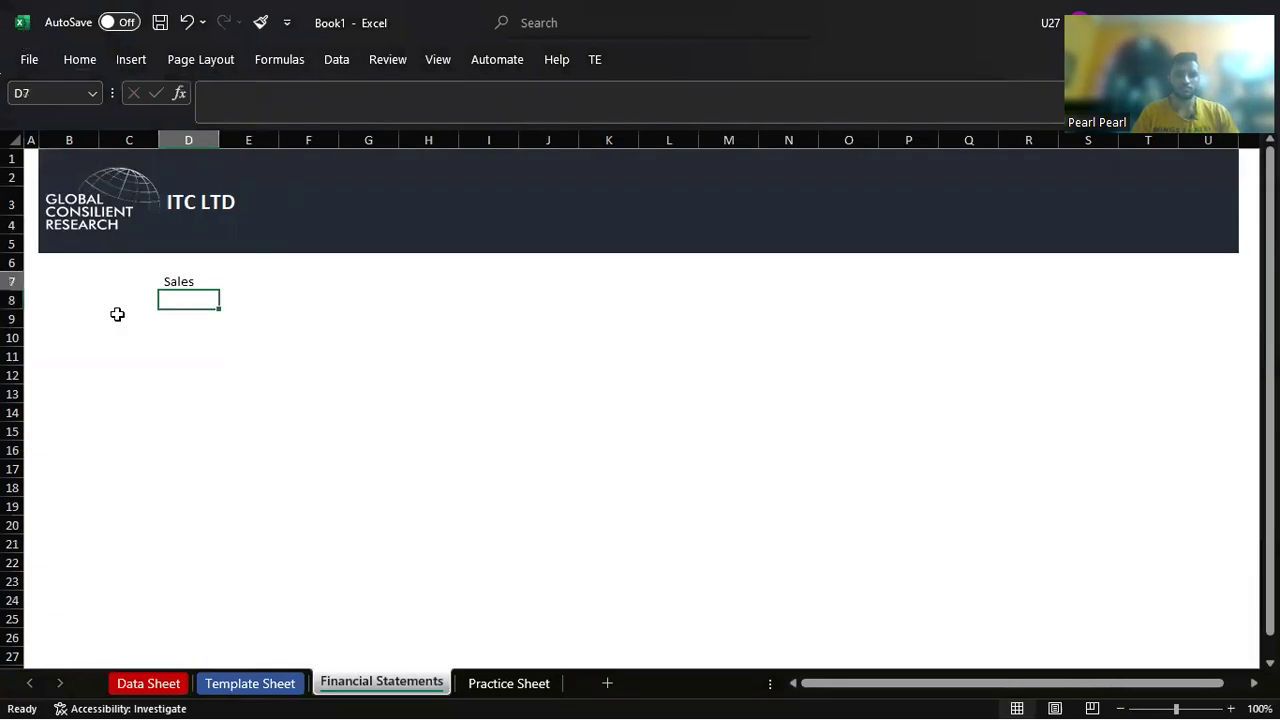
pyautogui.press('Up')
pyautogui.press('Right')
pyautogui.press('Right')
pyautogui.press('Up')
pyautogui.press('Right')
pyautogui.press('Left')
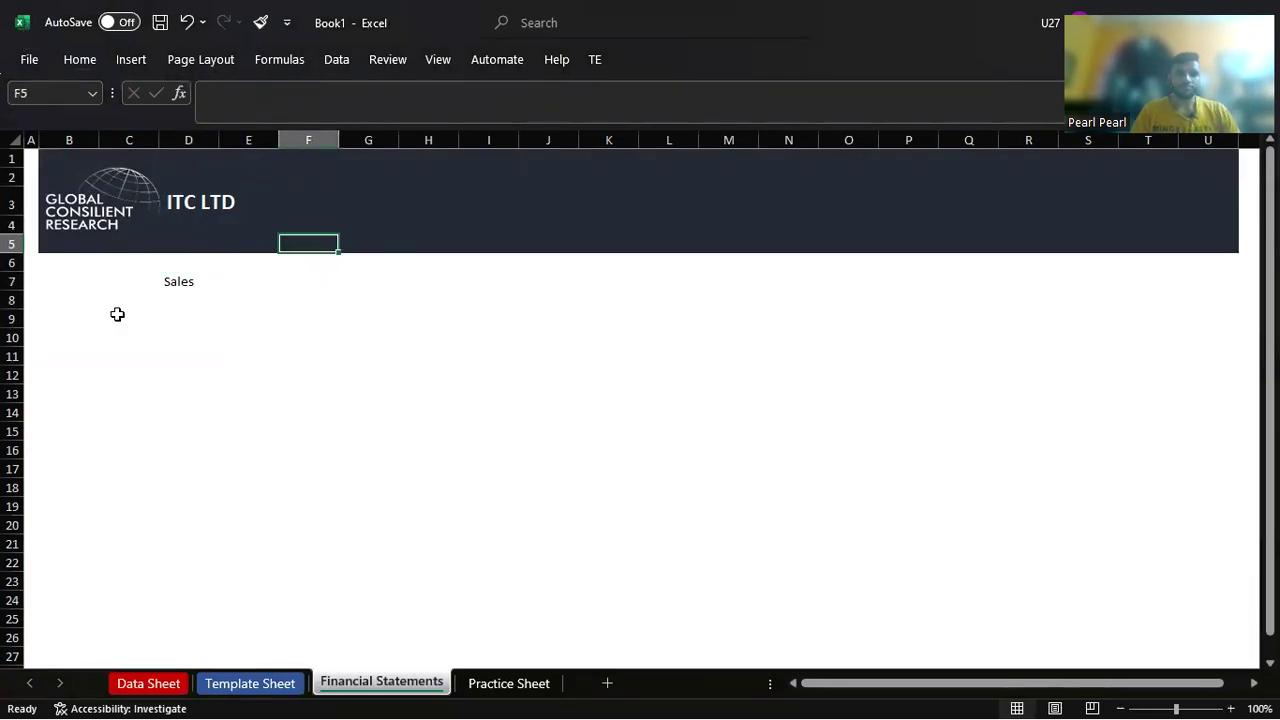
pyautogui.press('Left')
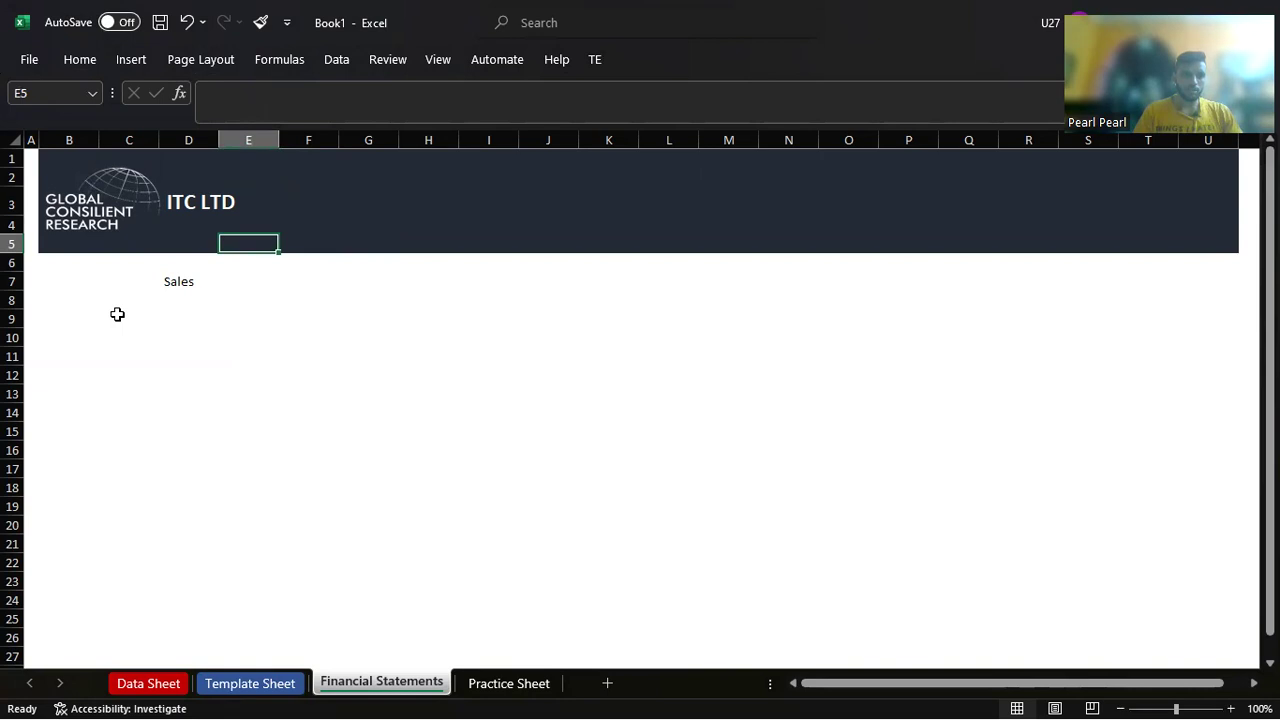
pyautogui.moveTo(219, 139); pyautogui.dragTo(340, 136)
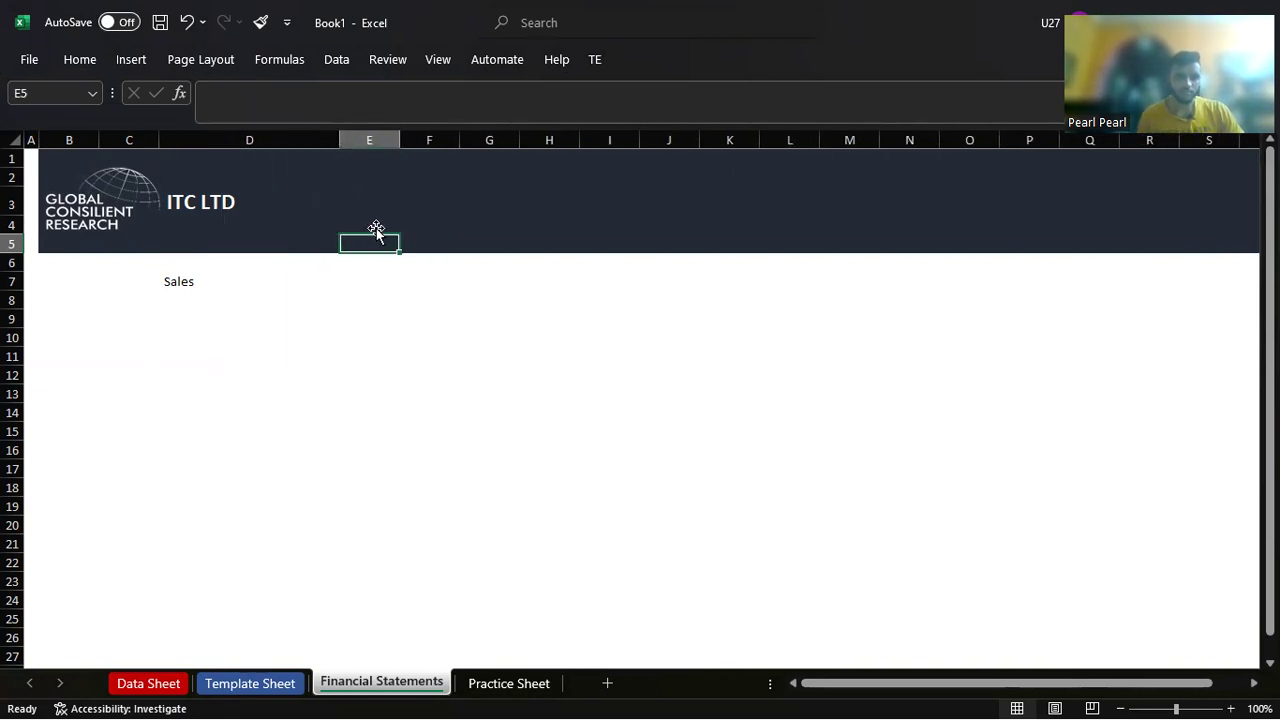
# Step: Enter the heading 'Units' in cell E5
pyautogui.write('uNI')
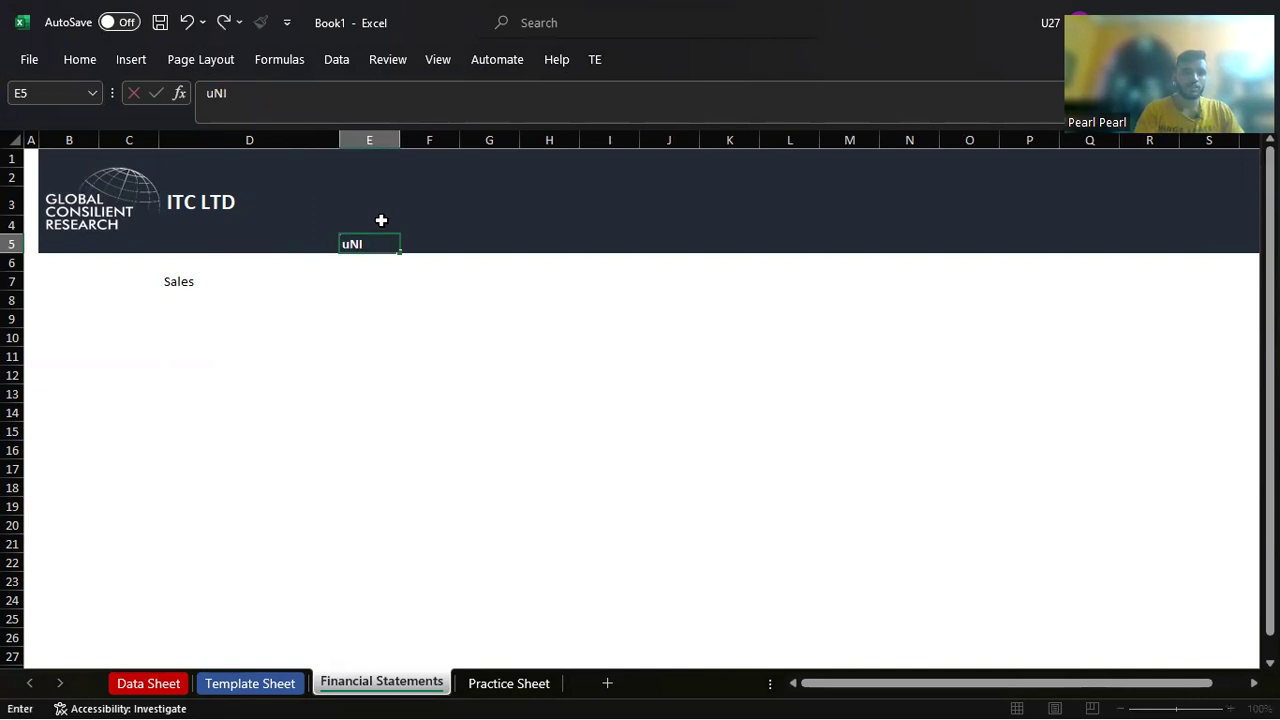
pyautogui.press('BackSpace')
pyautogui.press('BackSpace')
pyautogui.write('Un')
pyautogui.press('BackSpace')
pyautogui.press('BackSpace')
pyautogui.press('BackSpace')
pyautogui.write('nits')
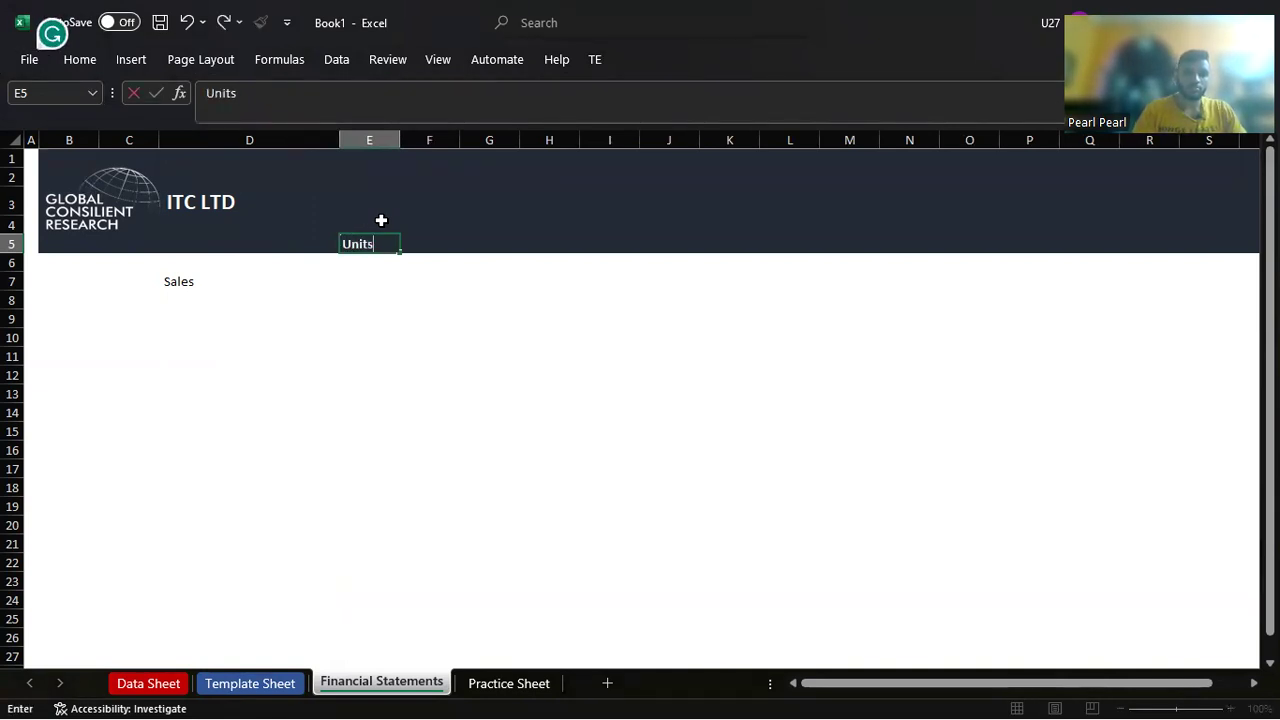
pyautogui.hotkey('ctrl', 'Return')
# Step: Start a formula in F5 that references the Data Sheet
pyautogui.press('Right')
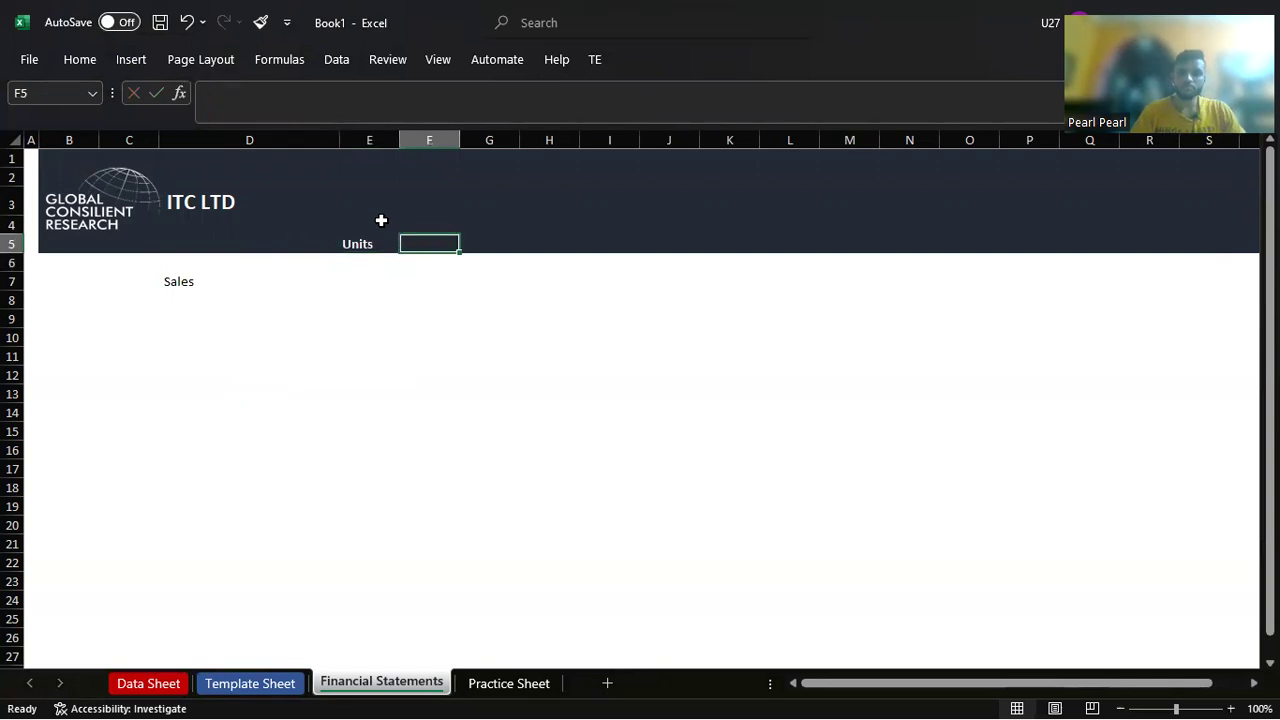
pyautogui.write('=')
pyautogui.hotkey('ctrl', 'pageup')
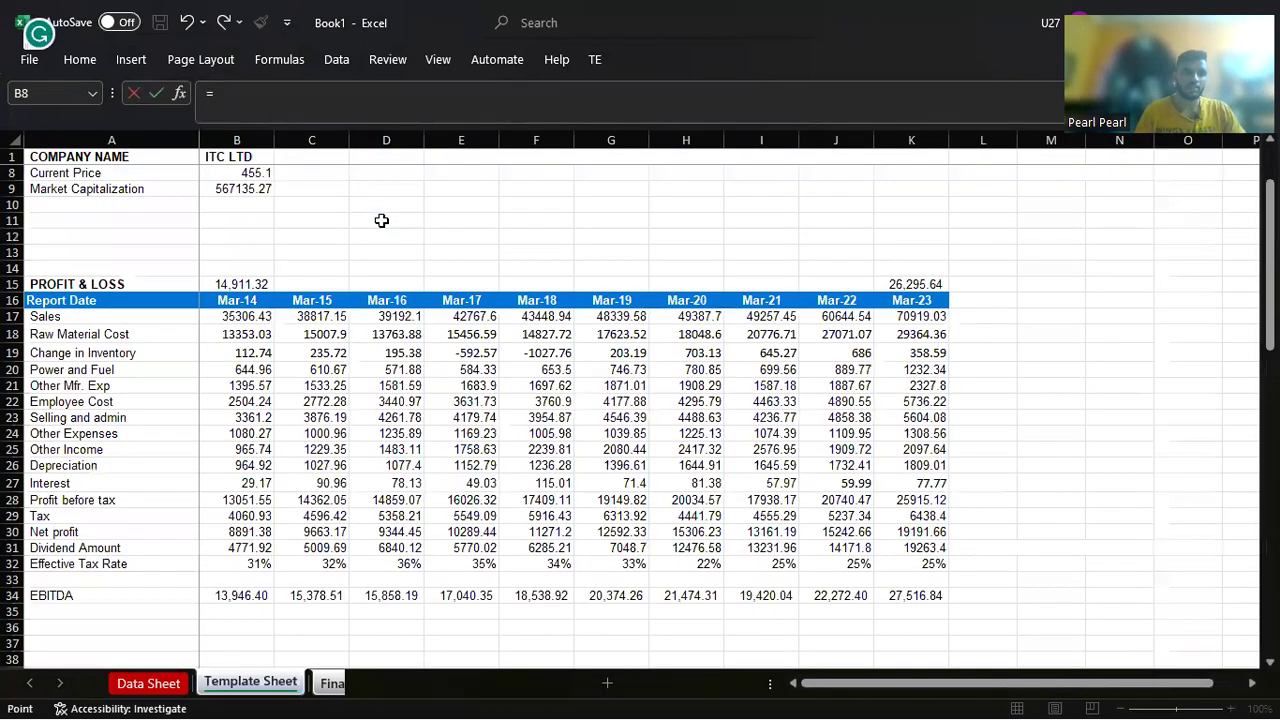
# Step: Link F5 to the Mar-14 date in Data Sheet B16 and copy it across F5:N5
pyautogui.click(248, 299)
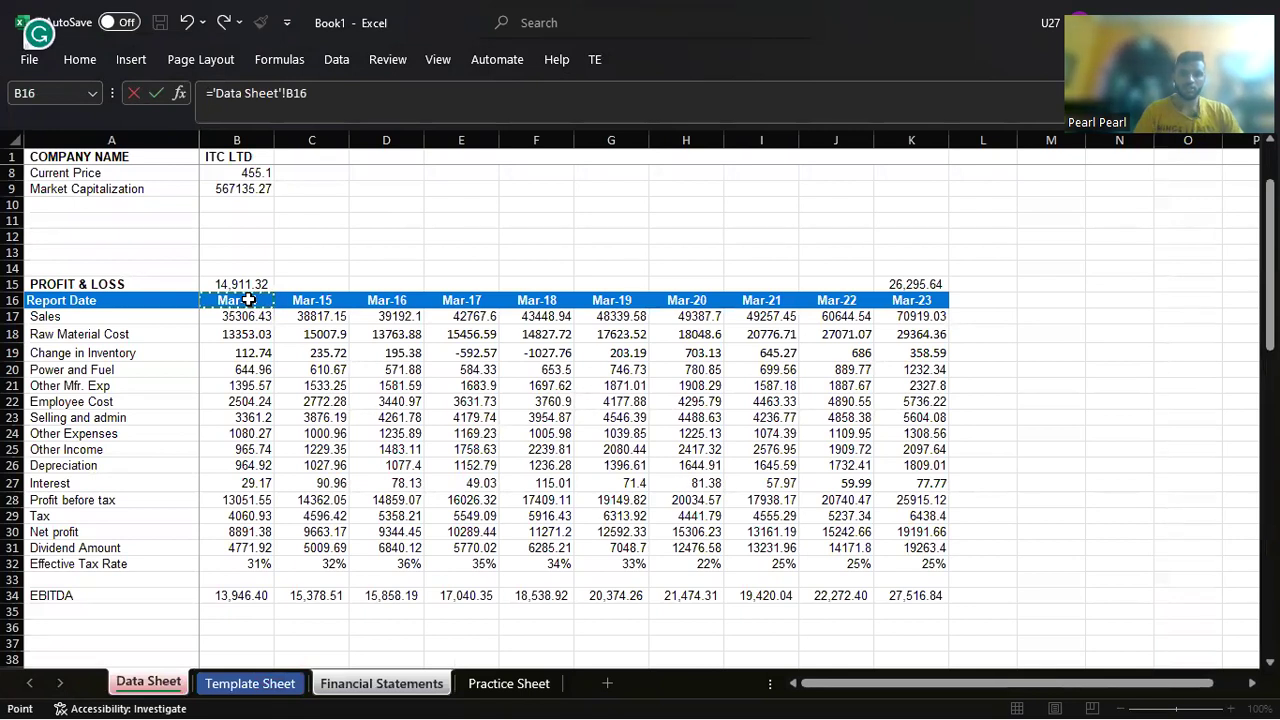
pyautogui.press('Return')
pyautogui.press('Up')
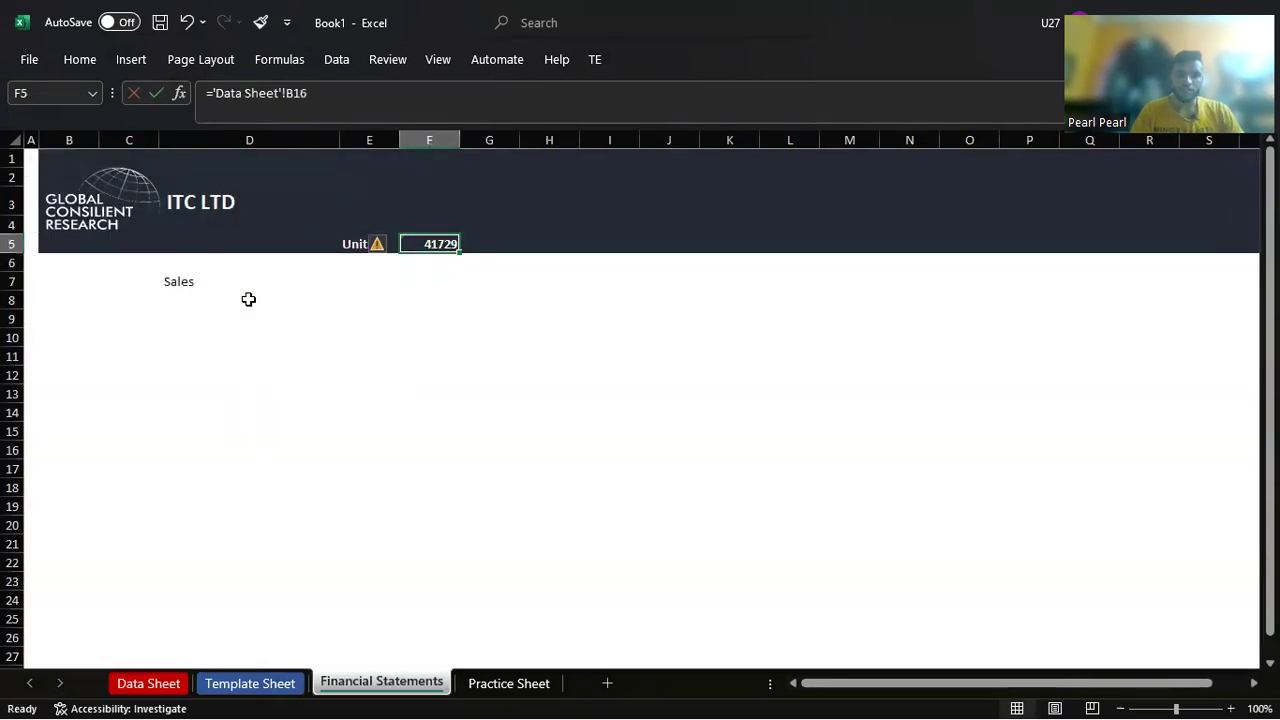
pyautogui.hotkey('ctrl', 'c')
pyautogui.hotkey('shift', 'Right')
pyautogui.hotkey('shift', 'Right')
pyautogui.hotkey('shift', 'Right')
pyautogui.hotkey('shift', 'Right')
pyautogui.hotkey('shift', 'Right')
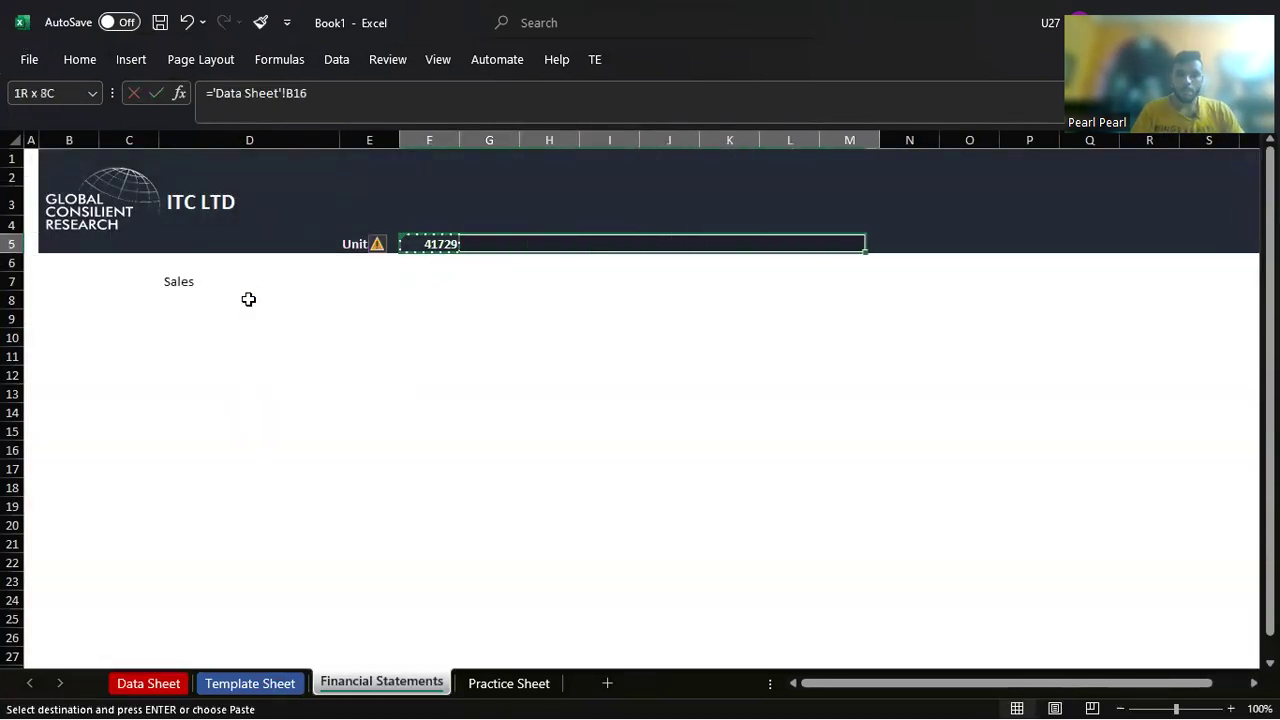
pyautogui.hotkey('shift', 'Right')
pyautogui.hotkey('ctrl', 'v')
pyautogui.press('Escape')
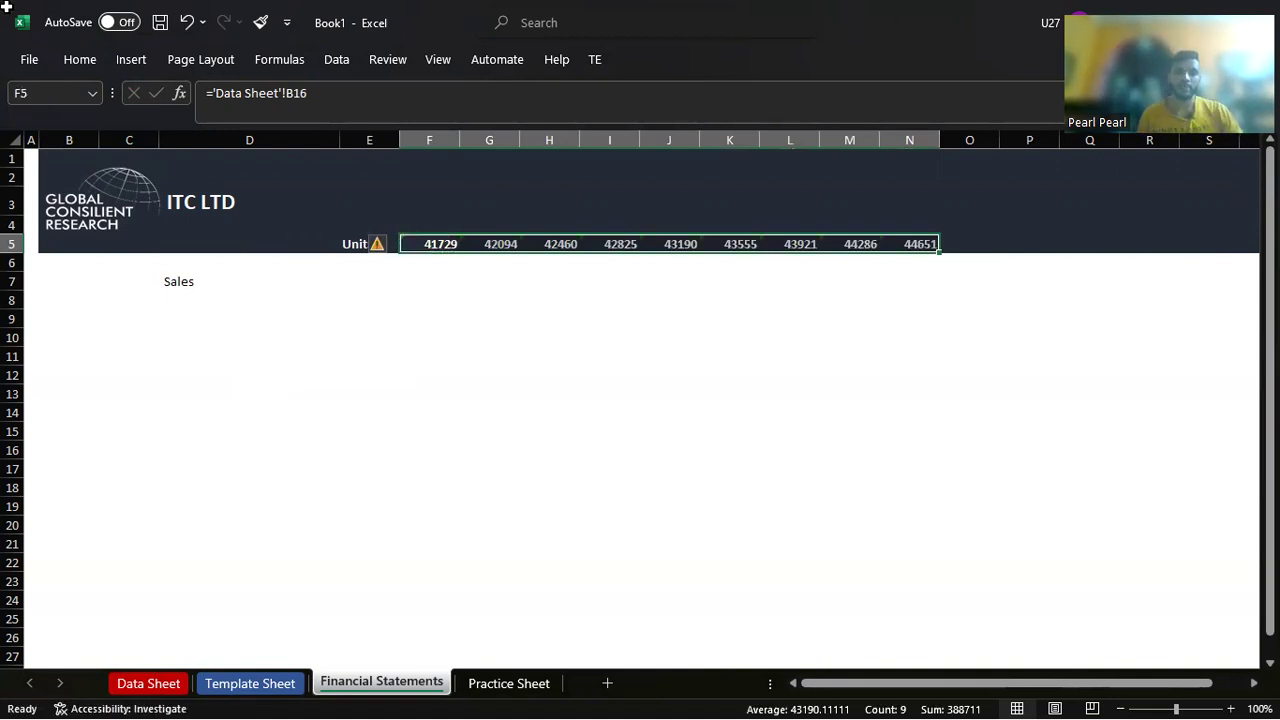
# Step: Format the date headings with the custom mmm-yy number format
pyautogui.hotkey('ctrl', '1')
pyautogui.press('Tab')
pyautogui.press('Down')
pyautogui.press('Down')
pyautogui.press('Down')
pyautogui.press('Down')
pyautogui.press('Down')
pyautogui.press('Down')
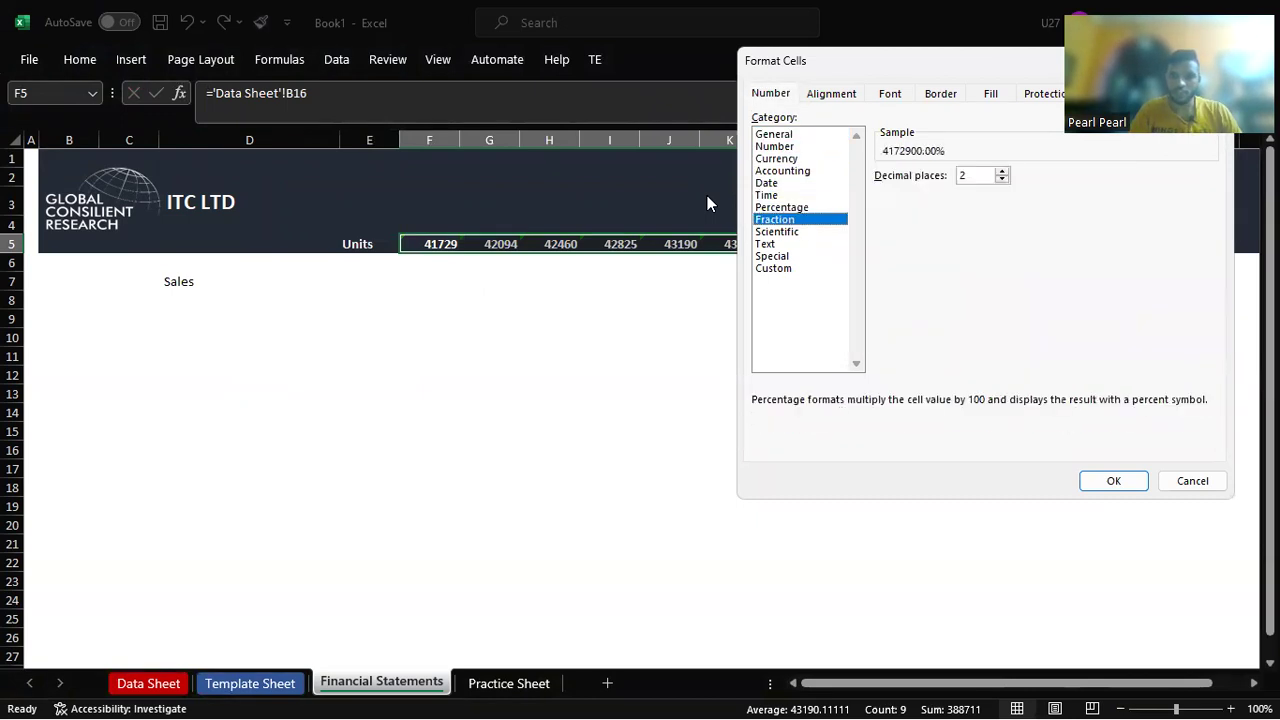
pyautogui.press('Down')
pyautogui.press('Down')
pyautogui.press('Down')
pyautogui.press('Down')
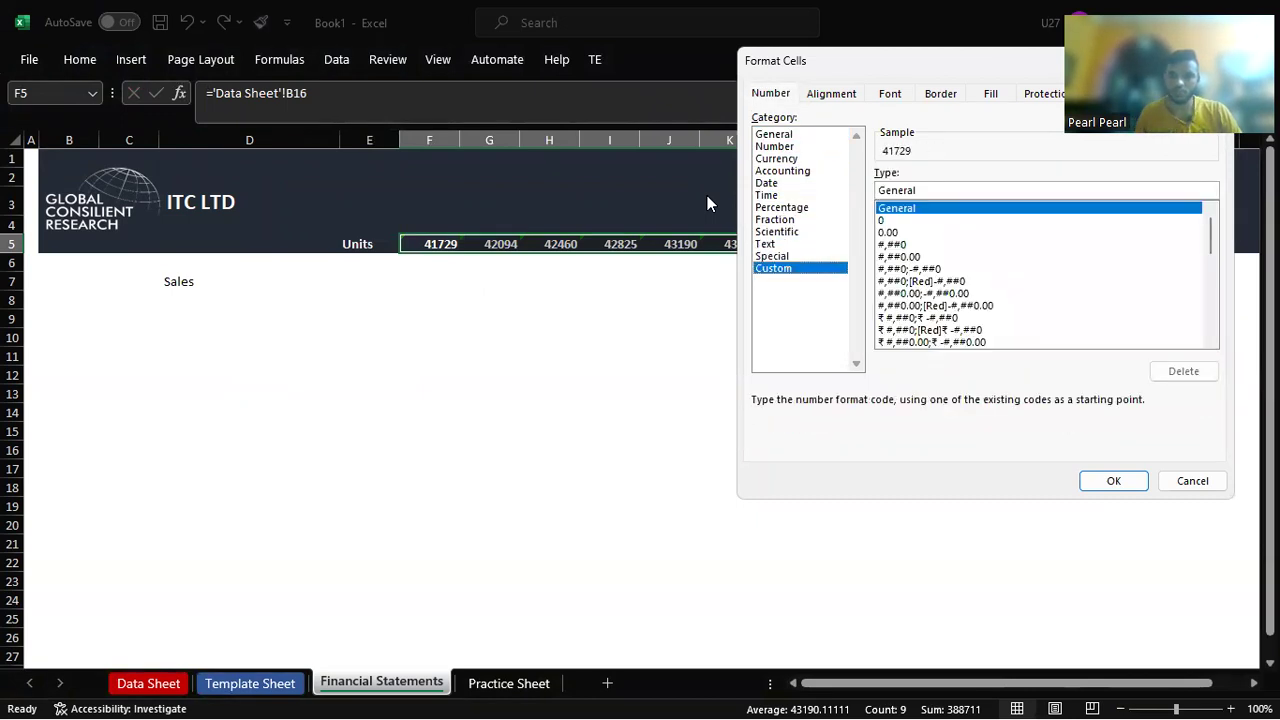
pyautogui.moveTo(1214, 245)
pyautogui.mouseDown()
pyautogui.moveTo(1211, 315)
pyautogui.moveTo(1207, 300)
pyautogui.mouseUp()
pyautogui.click(908, 233)
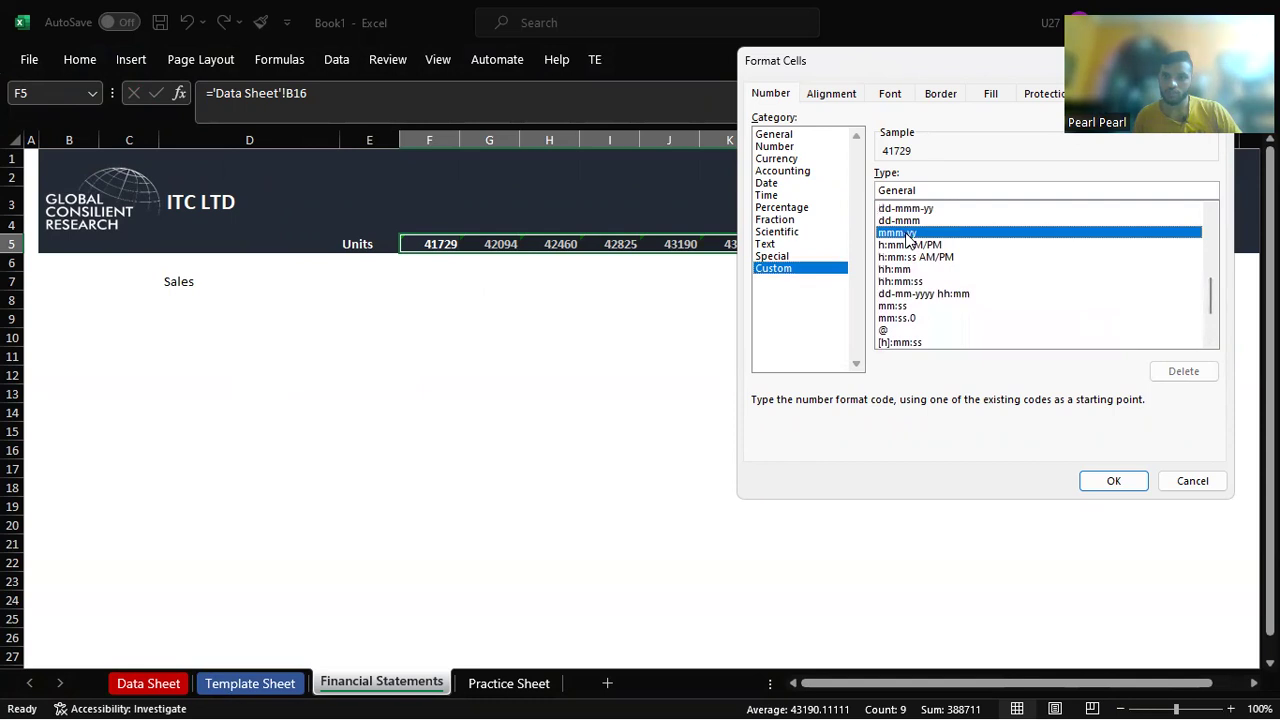
pyautogui.click(1110, 478)
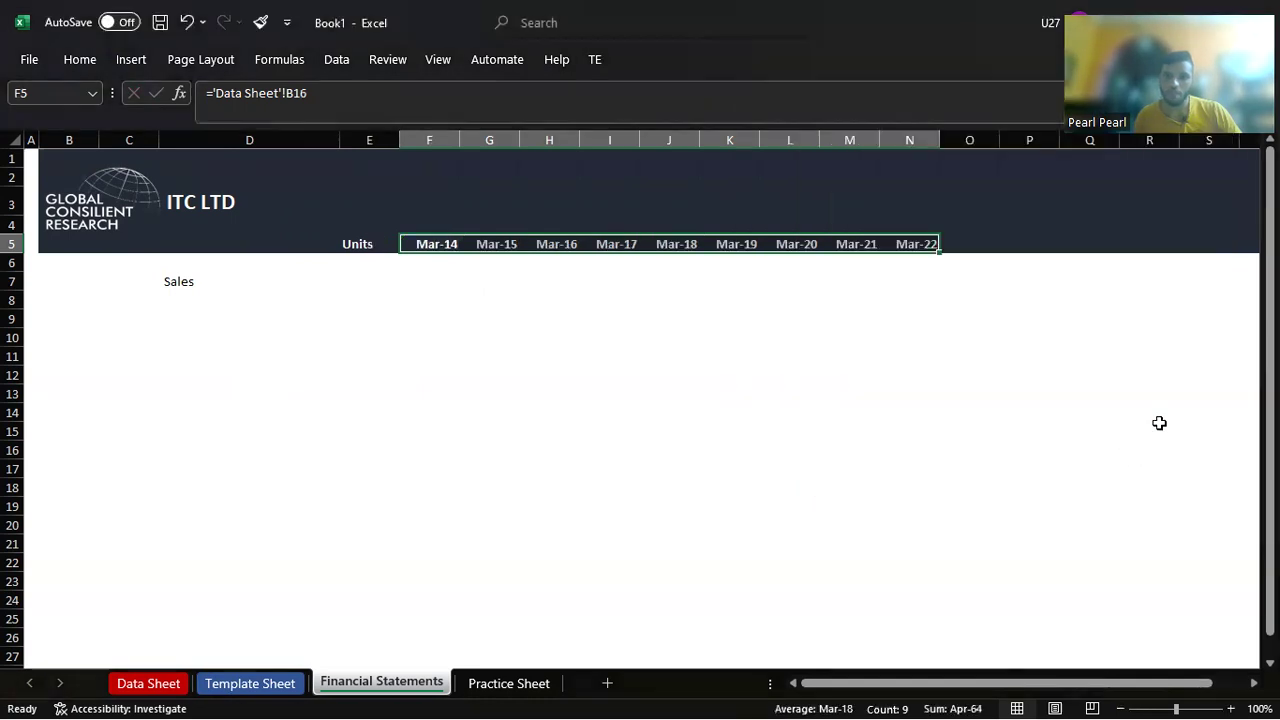
pyautogui.click(782, 305)
# Step: Copy the Mar-22 date from N5 into O5 to add a Mar-23 heading
pyautogui.hotkey('ctrl', 'pageup')
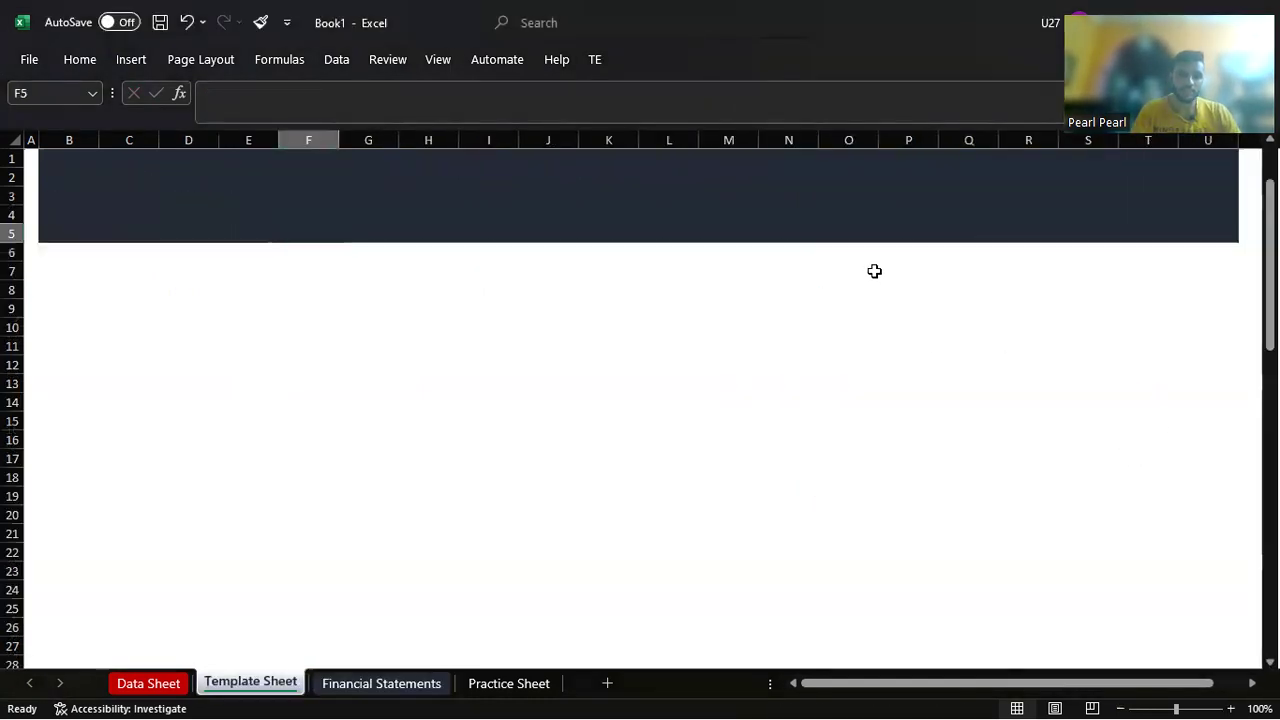
pyautogui.hotkey('ctrl', 'pageup')
pyautogui.hotkey('ctrl', 'pagedown')
pyautogui.hotkey('ctrl', 'pagedown')
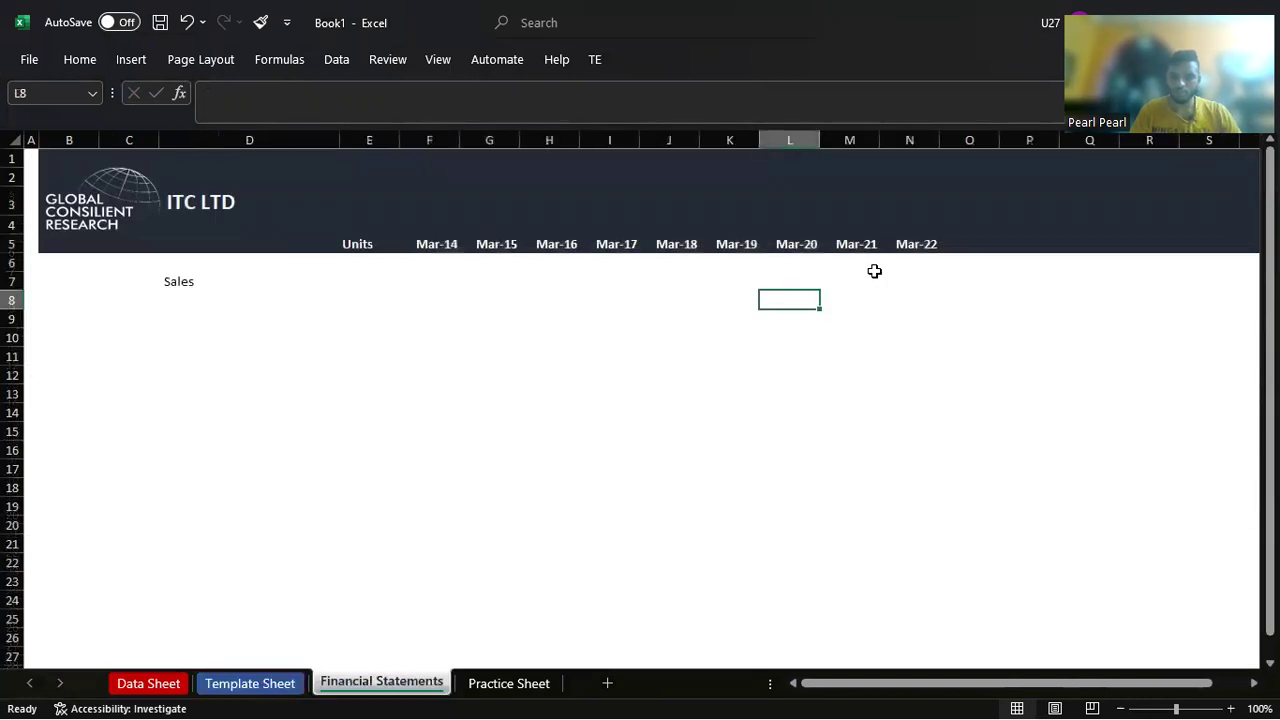
pyautogui.press('Up')
pyautogui.press('Up')
pyautogui.press('Up')
pyautogui.press('Right')
pyautogui.press('Right')
pyautogui.hotkey('ctrl', 'c')
pyautogui.hotkey('shift', 'Right')
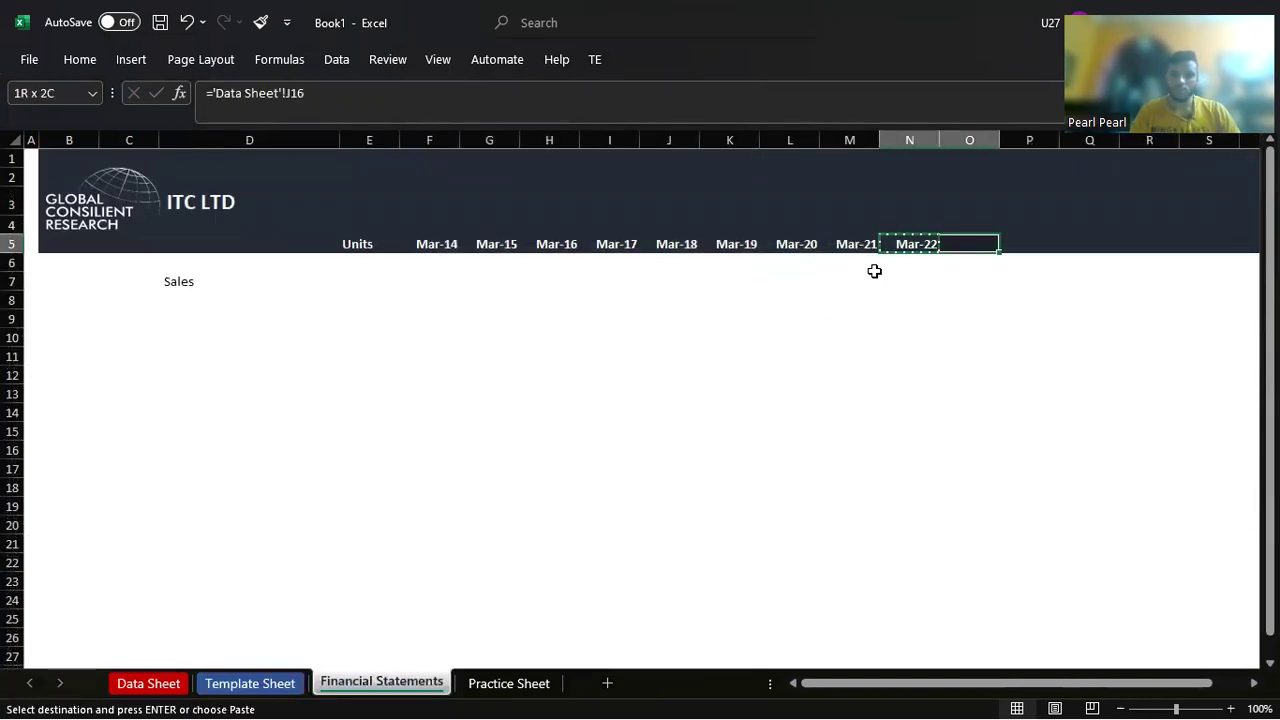
pyautogui.hotkey('ctrl', 'v')
pyautogui.press('Escape')
# Step: Set the width of year columns F through O to 13
pyautogui.press('Down')
pyautogui.press('Down')
pyautogui.press('Down')
pyautogui.press('Up')
pyautogui.press('Up')
pyautogui.press('Up')
pyautogui.press('Left')
pyautogui.press('Left')
pyautogui.press('Left')
pyautogui.press('Left')
pyautogui.press('Left')
pyautogui.press('Left')
pyautogui.press('Up')
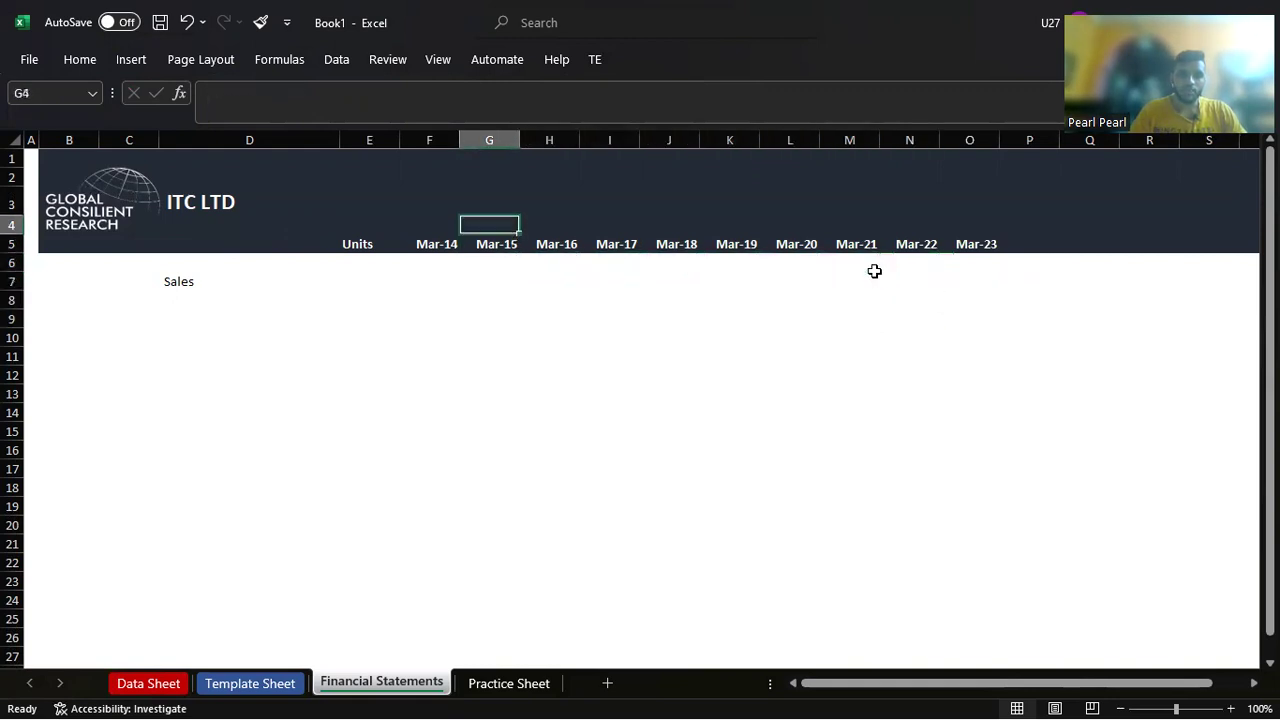
pyautogui.press('Left')
pyautogui.hotkey('ctrl', 'space')
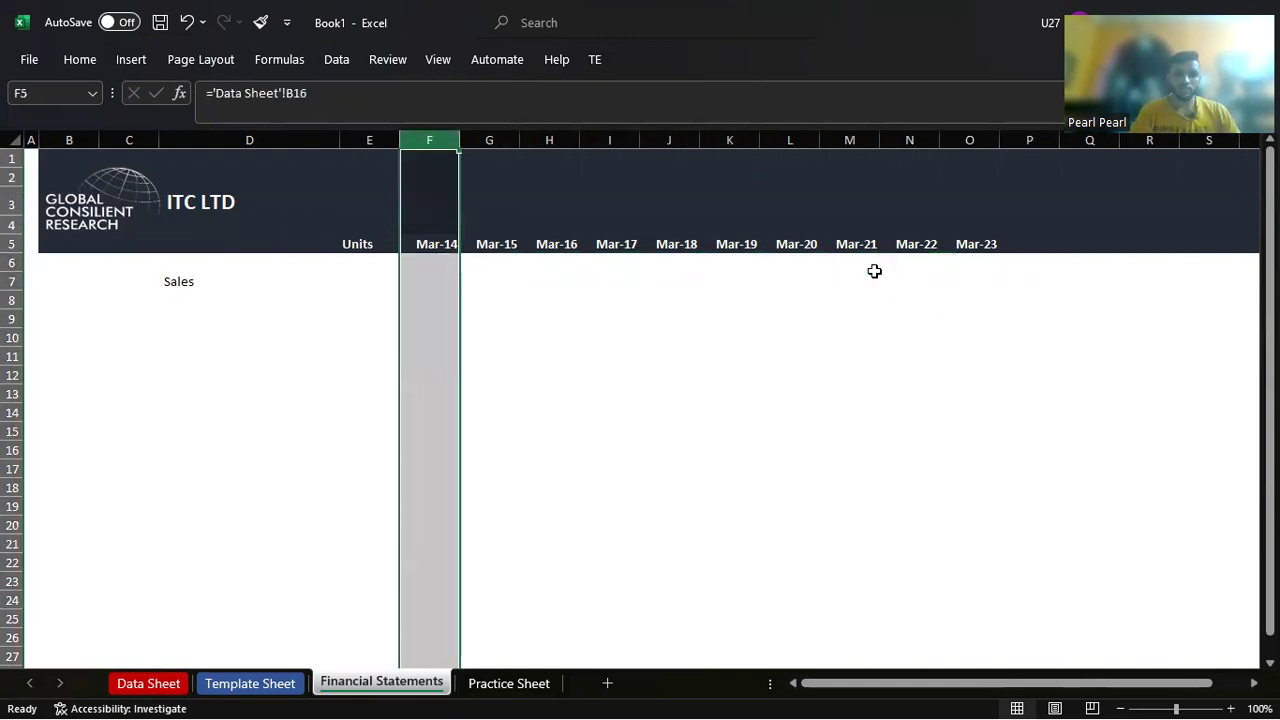
pyautogui.press('Down')
pyautogui.press('Up')
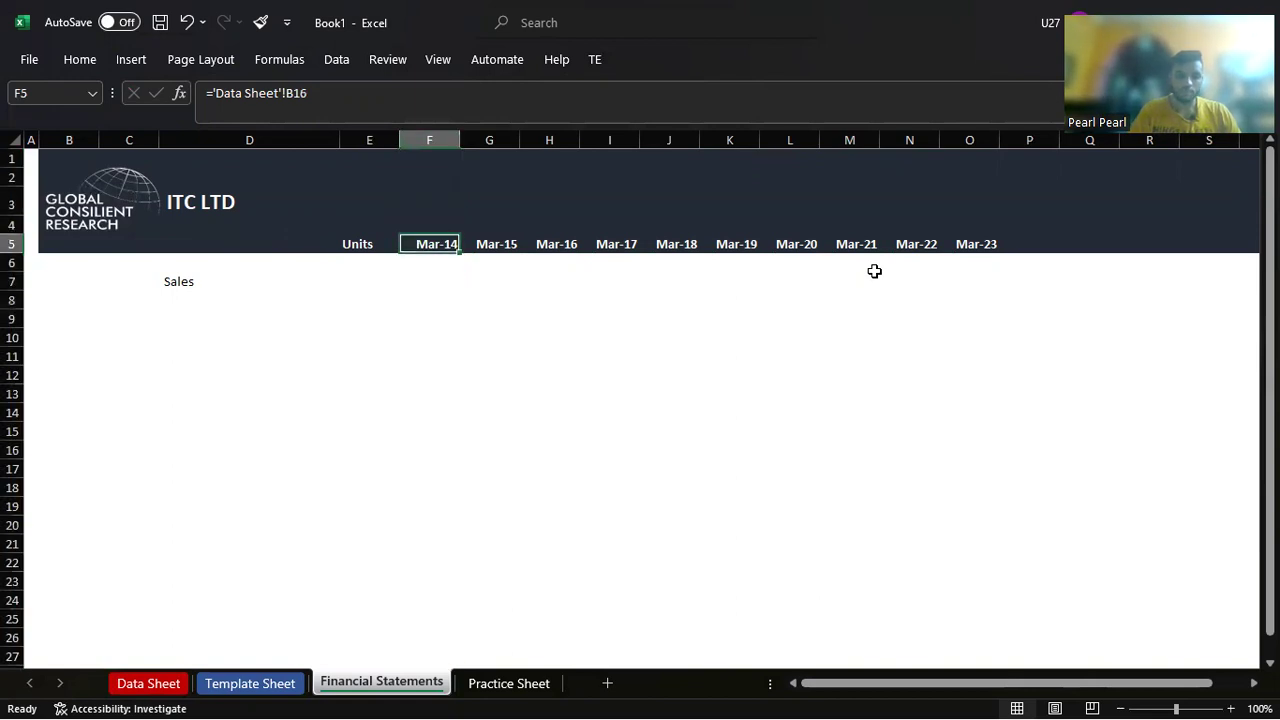
pyautogui.hotkey('ctrl', 'space')
pyautogui.hotkey('shift', 'Right')
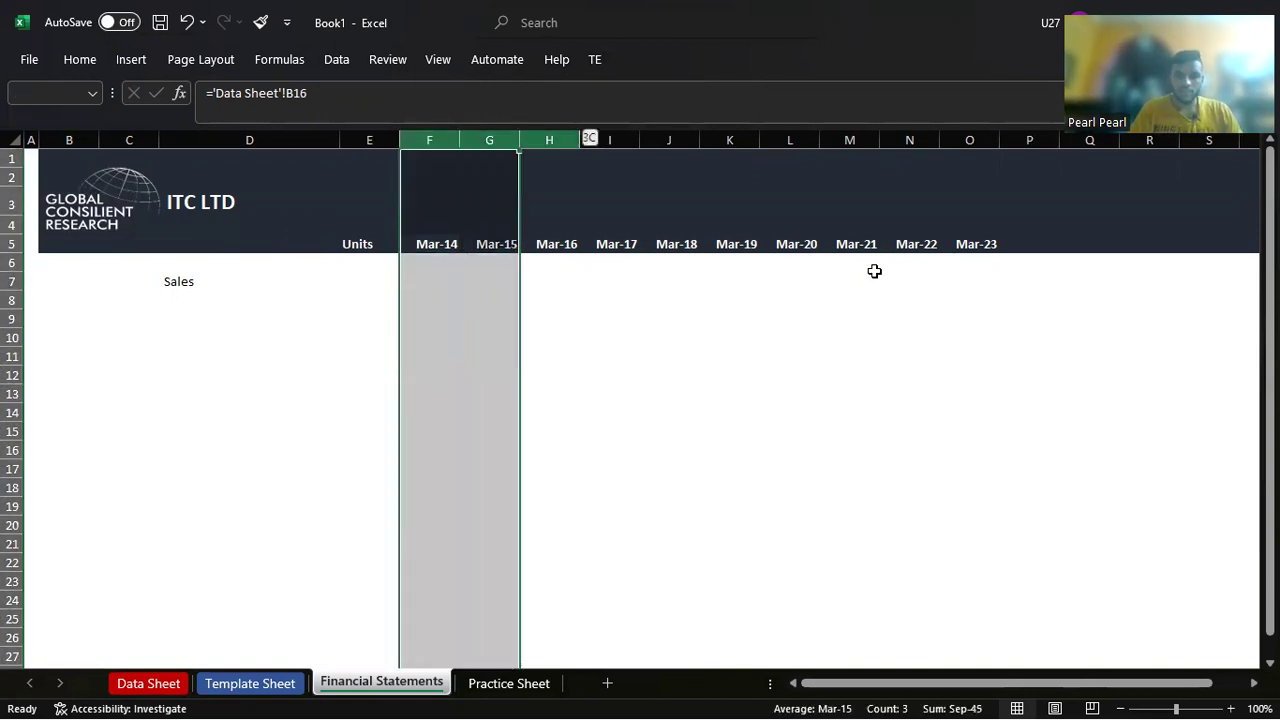
pyautogui.hotkey('shift', 'Right')
pyautogui.hotkey('shift', 'Right')
pyautogui.hotkey('shift', 'Right')
pyautogui.hotkey('shift', 'Right')
pyautogui.hotkey('shift', 'Right')
pyautogui.hotkey('shift', 'Right')
pyautogui.hotkey('shift', 'Right')
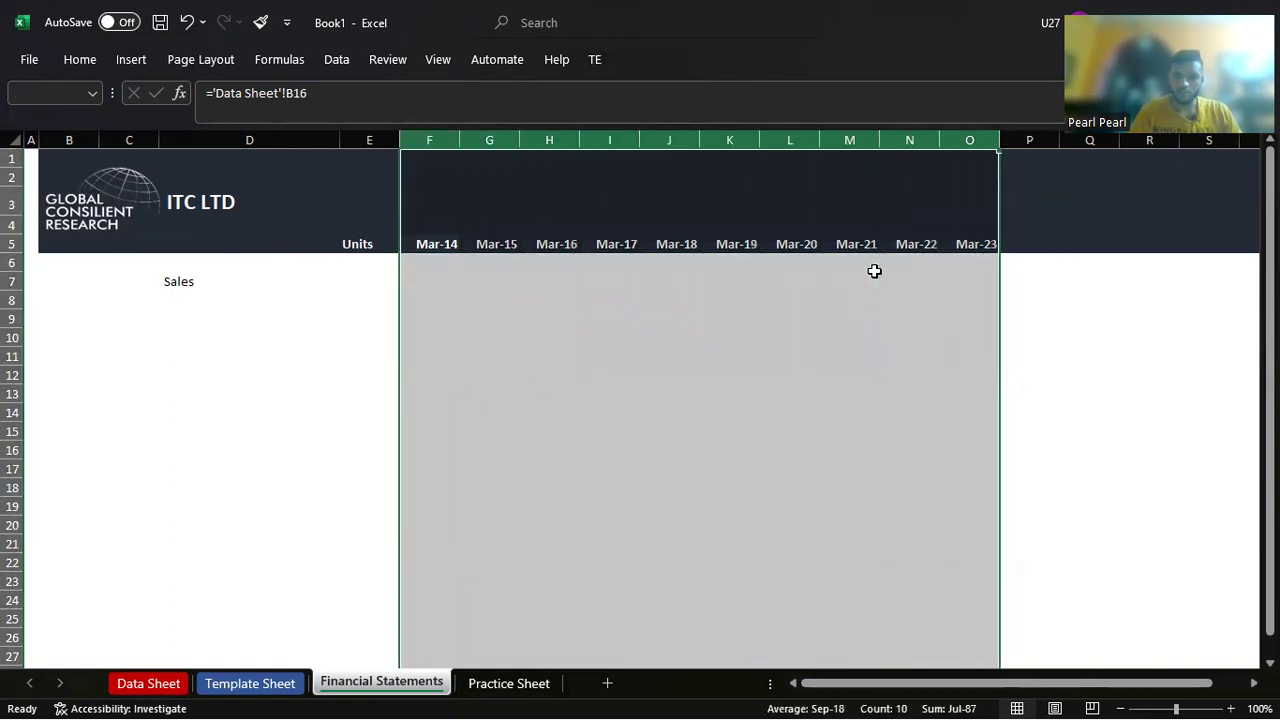
pyautogui.press('alt')
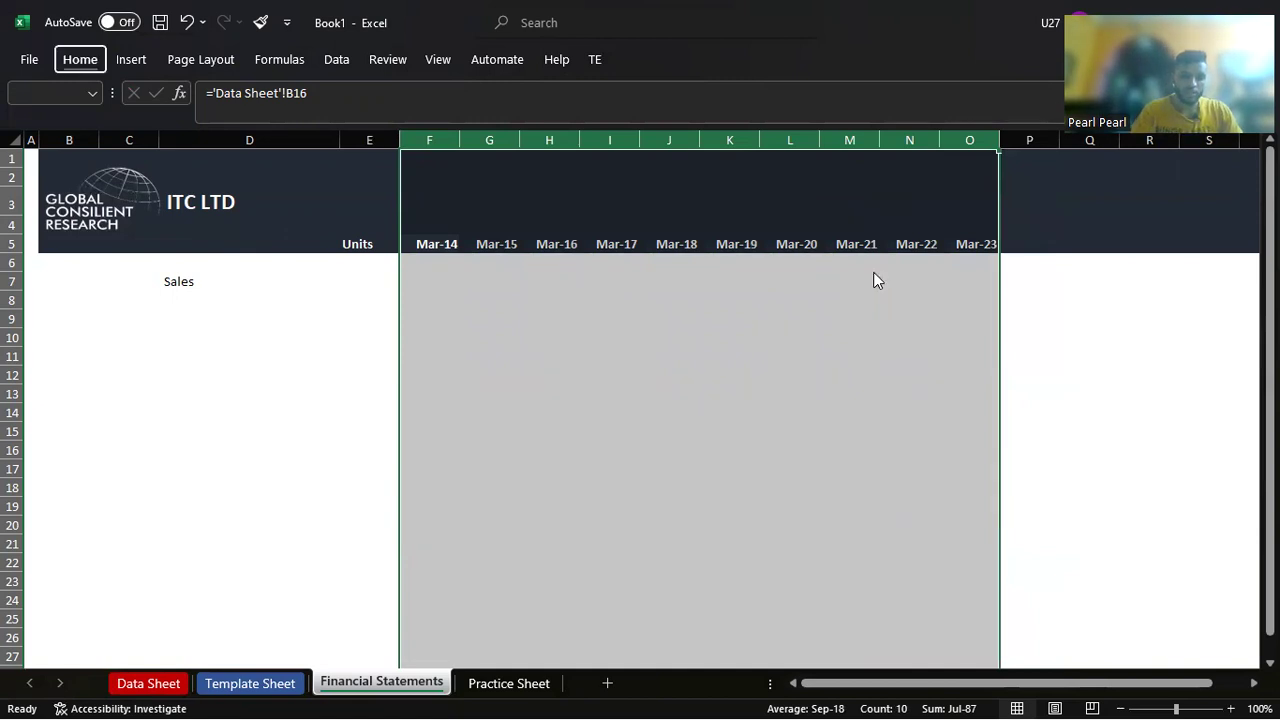
pyautogui.press('h')
pyautogui.press('o')
pyautogui.press('w')
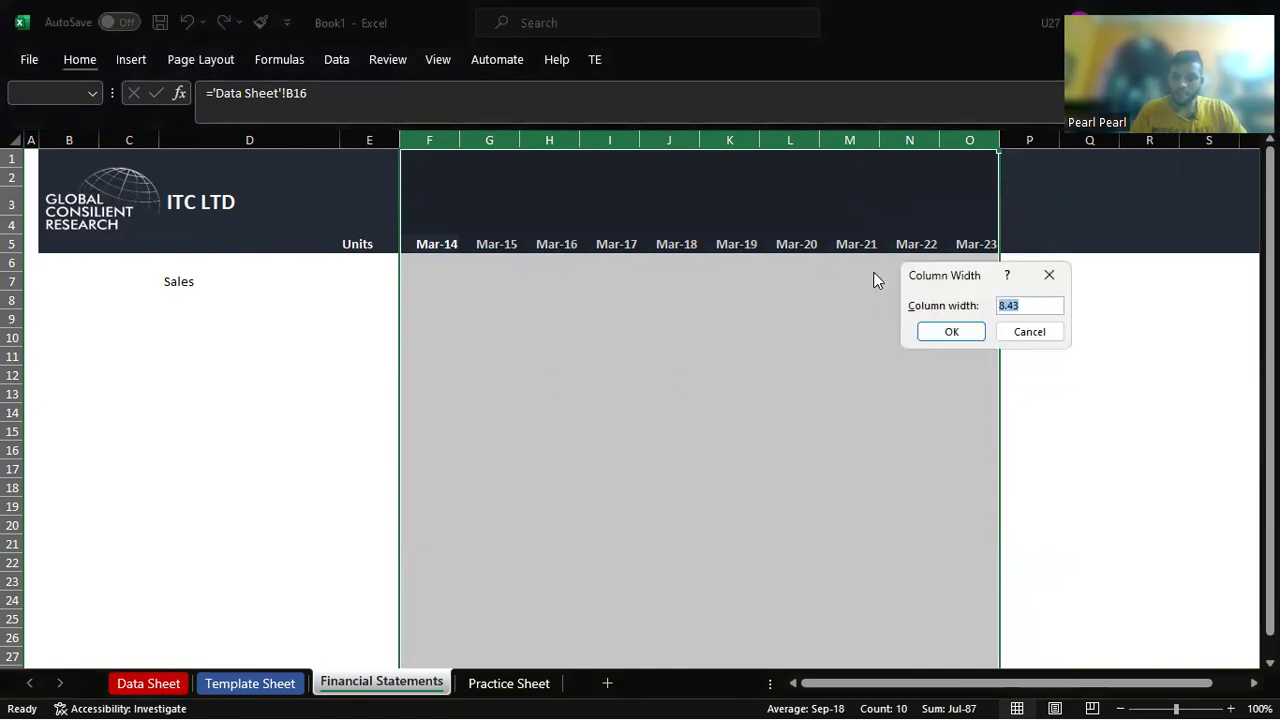
pyautogui.press('Return')
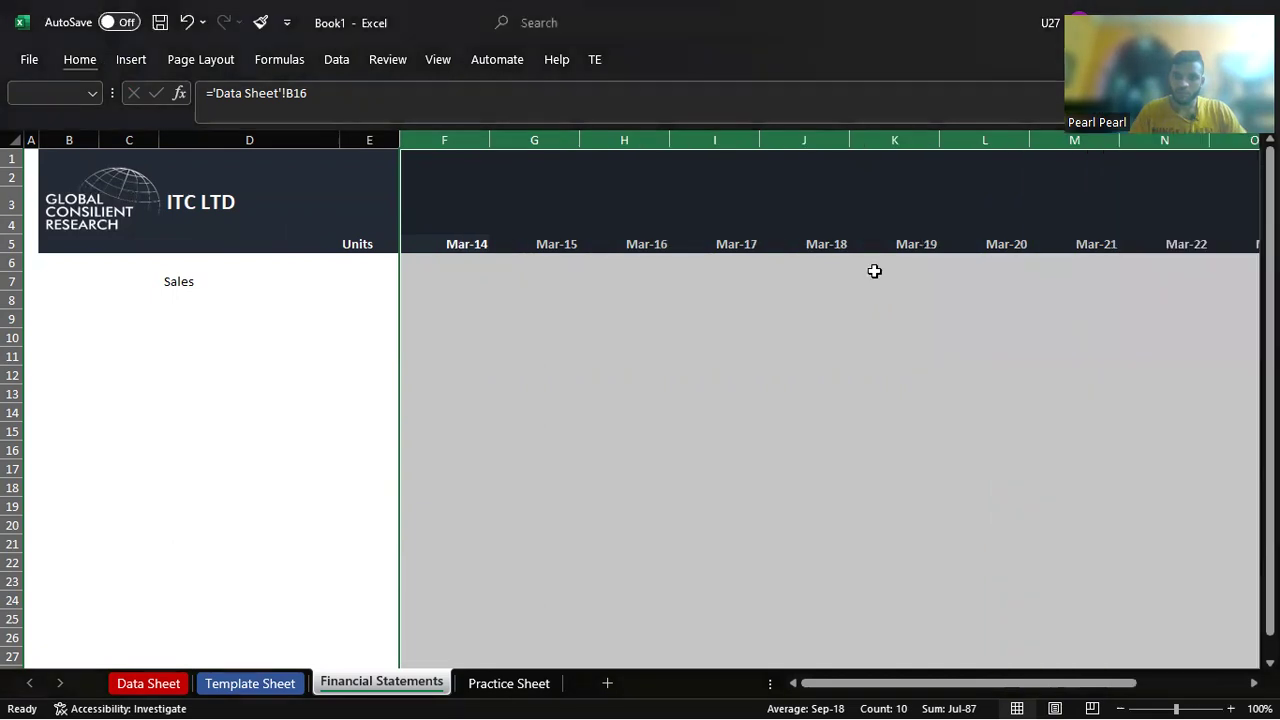
# Step: Switch to the course PDF in Chrome showing The Flow of an Income Statement slide
pyautogui.press('Down')
pyautogui.press('Down')
pyautogui.press('Down')
pyautogui.press('Down')
pyautogui.press('Up')
pyautogui.press('Up')
pyautogui.press('Up')
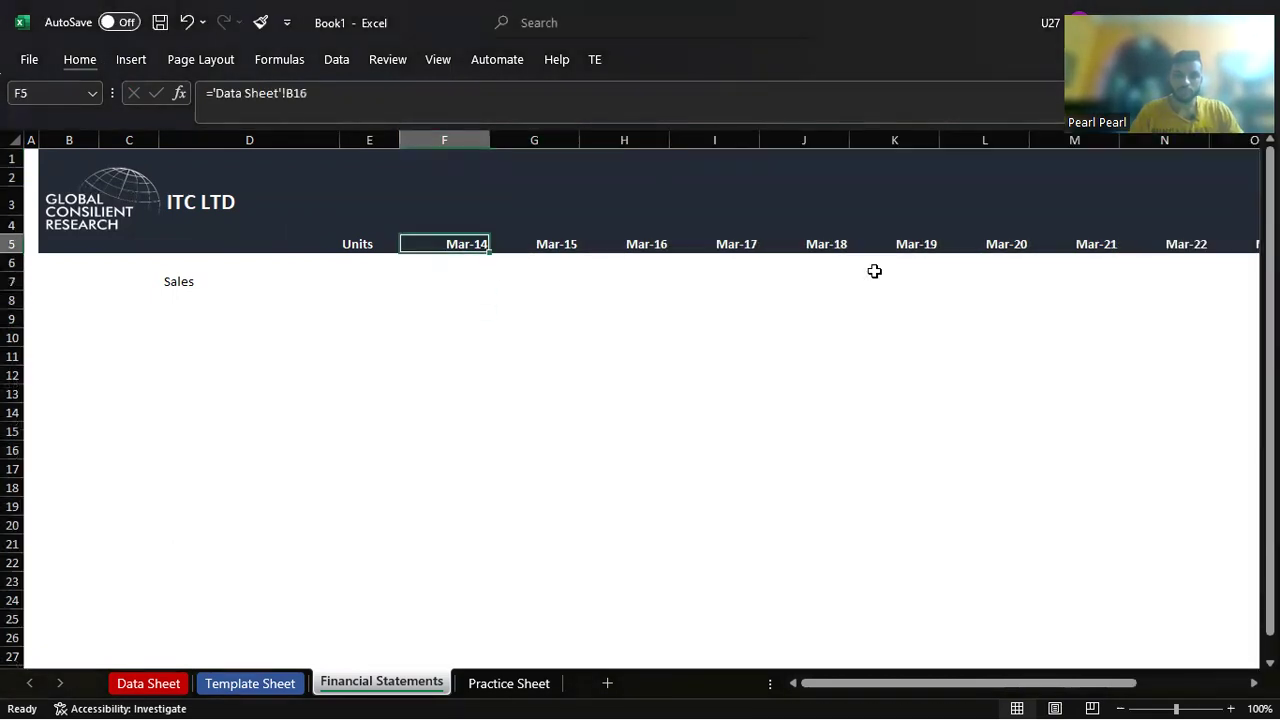
pyautogui.press('Down')
pyautogui.press('Down')
pyautogui.press('Up')
pyautogui.press('Up')
pyautogui.press('Up')
pyautogui.press('Left')
pyautogui.press('Left')
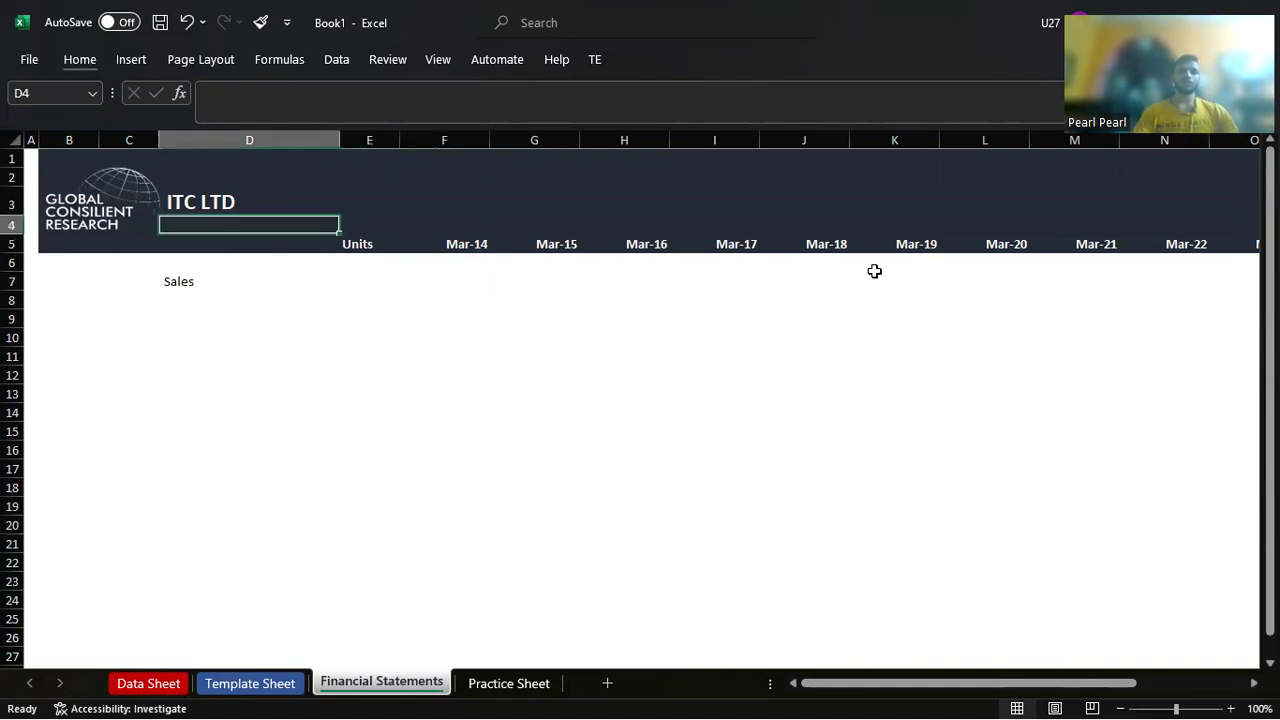
pyautogui.press('Up')
pyautogui.press('Left')
pyautogui.press('Right')
pyautogui.press('Down')
pyautogui.press('Down')
pyautogui.press('Down')
pyautogui.press('Down')
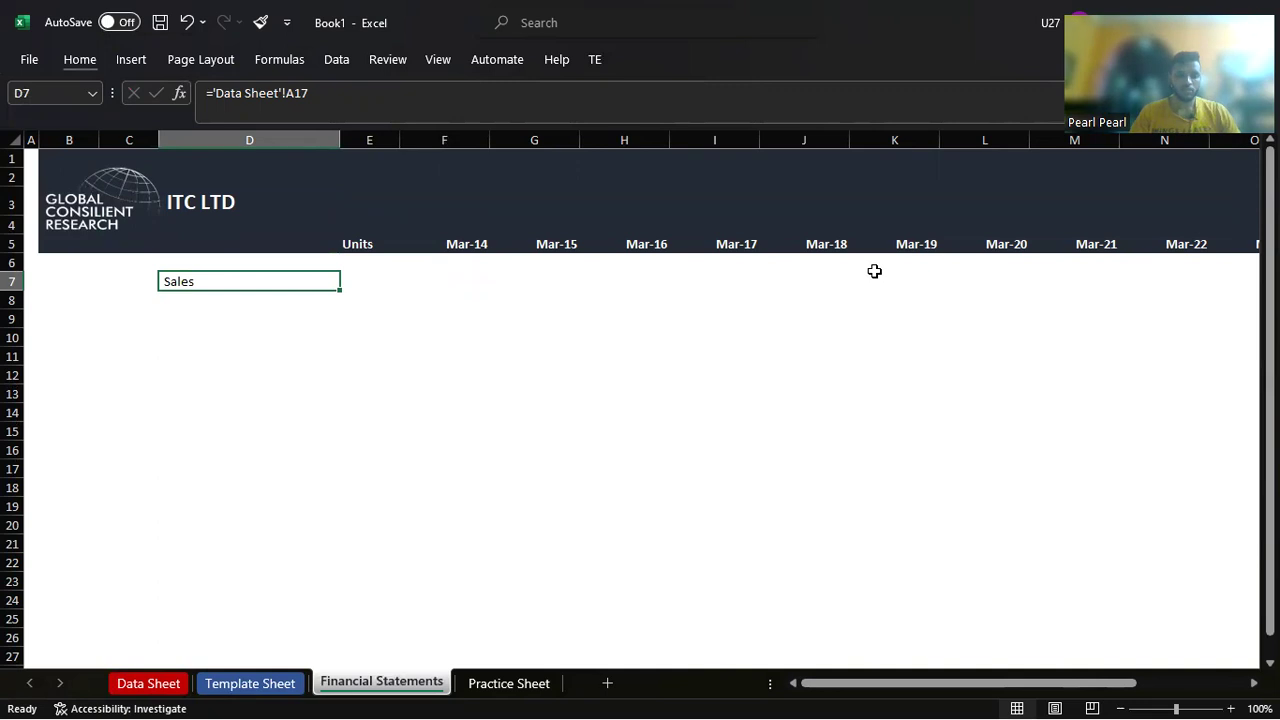
pyautogui.hotkey('ctrl', 'c')
pyautogui.press('Escape')
pyautogui.press('Down')
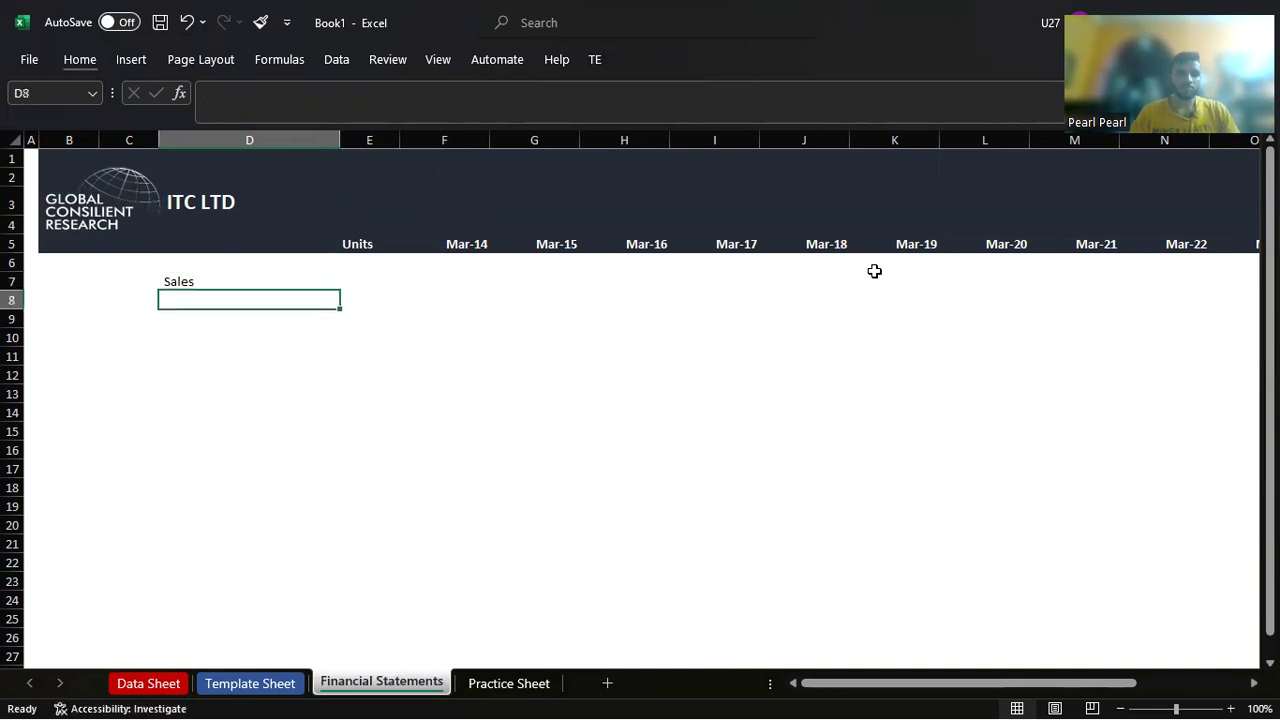
pyautogui.hotkey('alt', 'Tab')
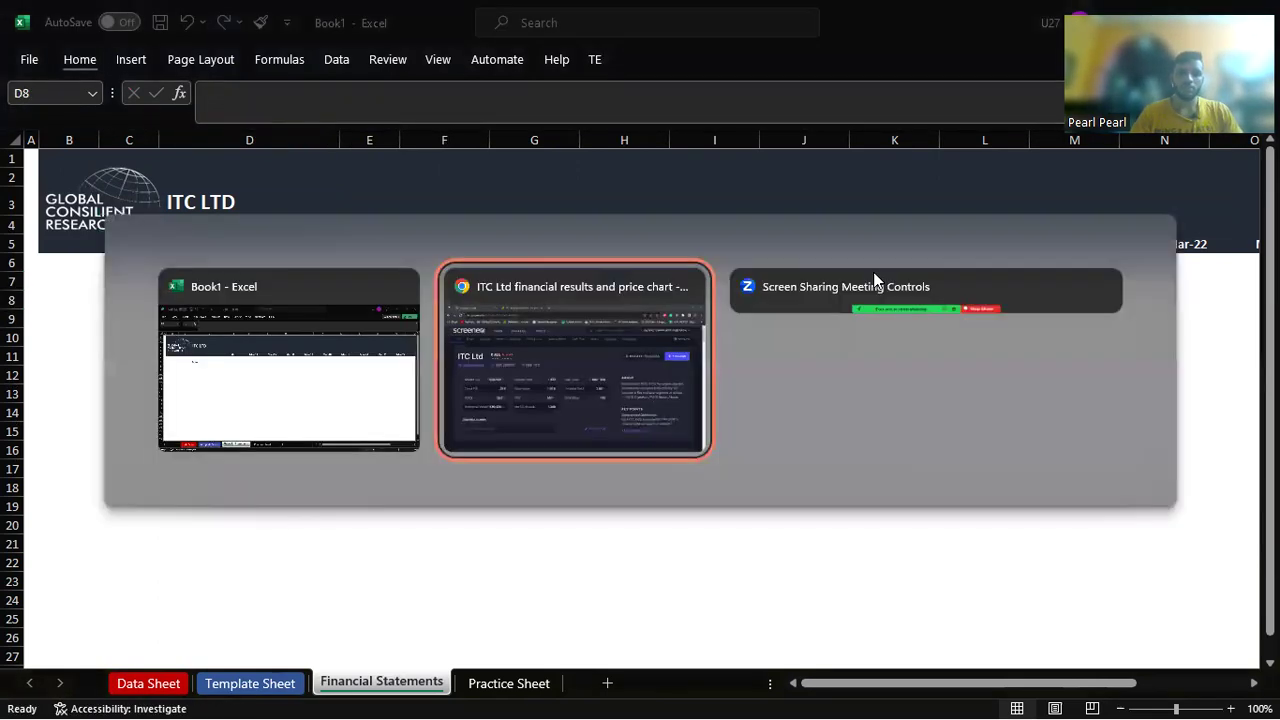
pyautogui.hotkey('ctrl', 'Tab')
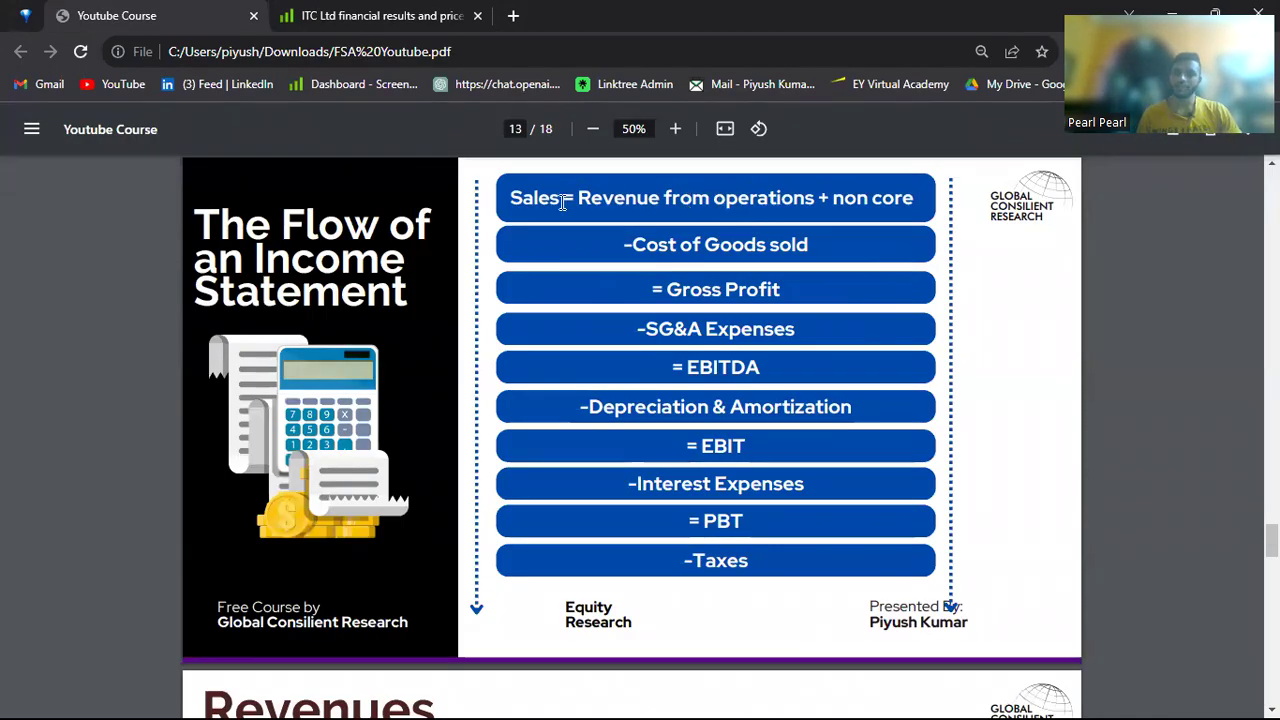
# Step: Link D8 to the Raw Material Cost label in Data Sheet A18
pyautogui.hotkey('alt', 'Tab')
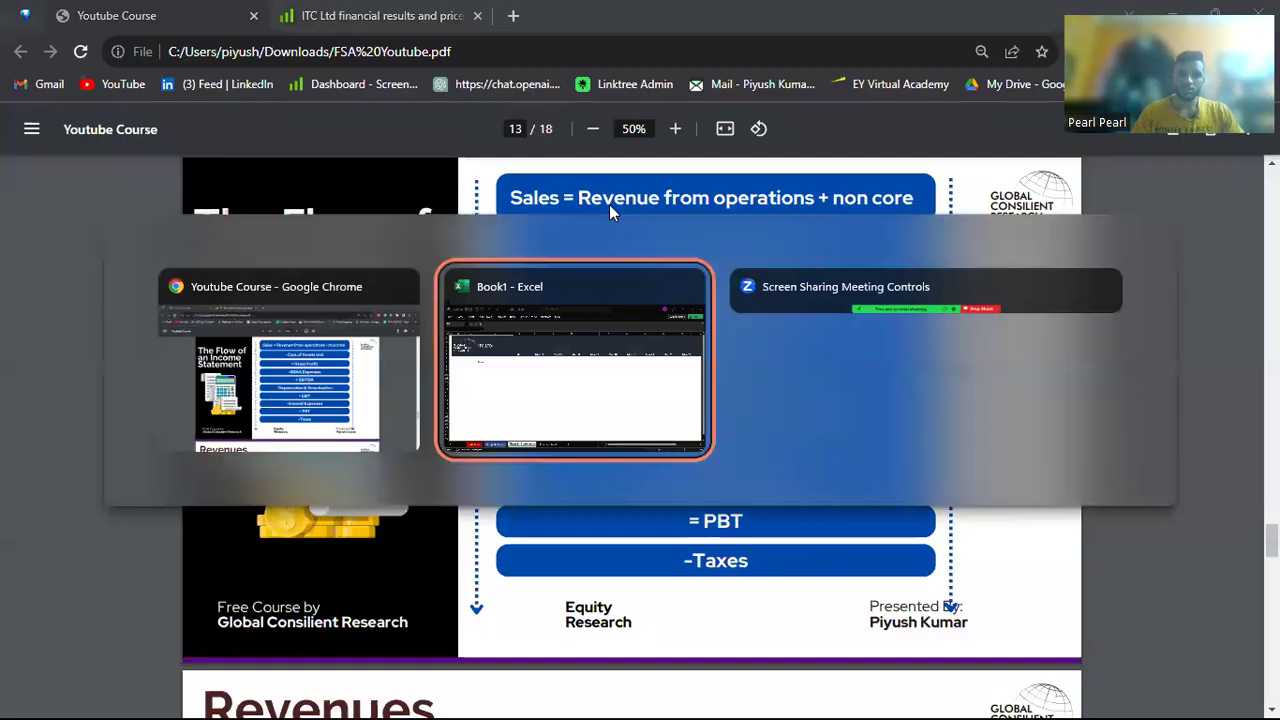
pyautogui.write('=')
pyautogui.hotkey('ctrl', 'pageup')
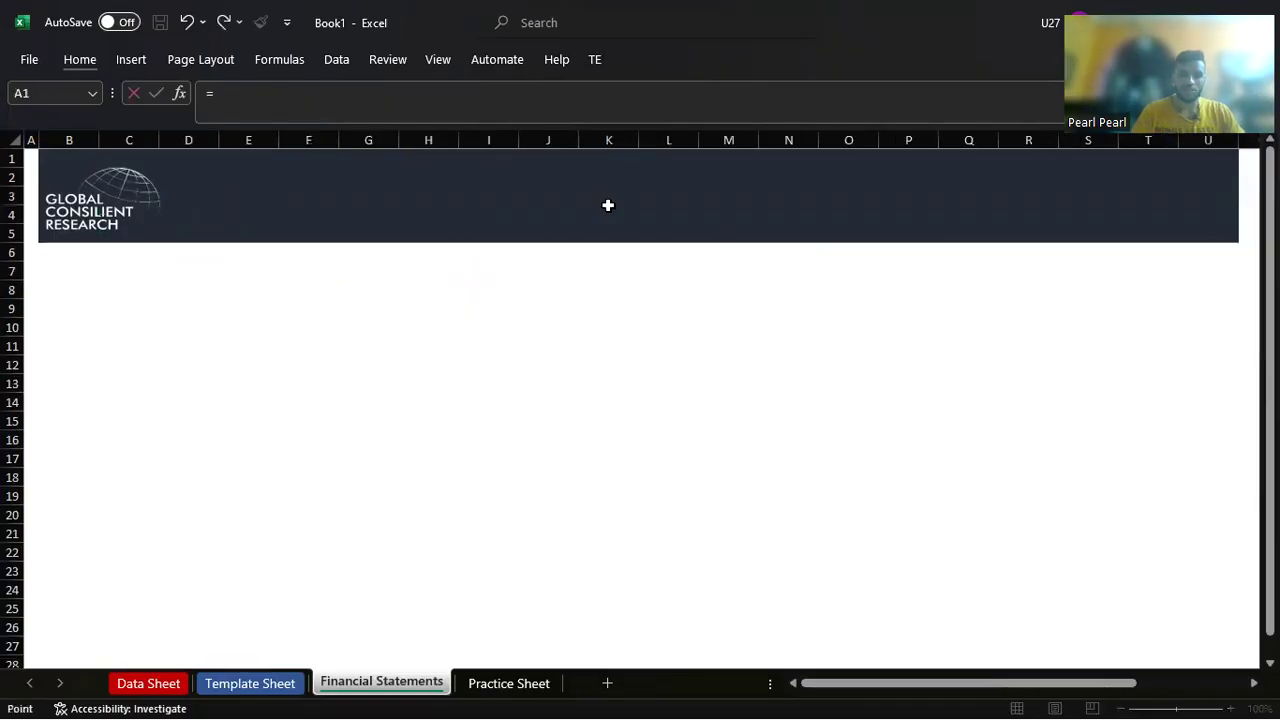
pyautogui.hotkey('ctrl', 'pageup')
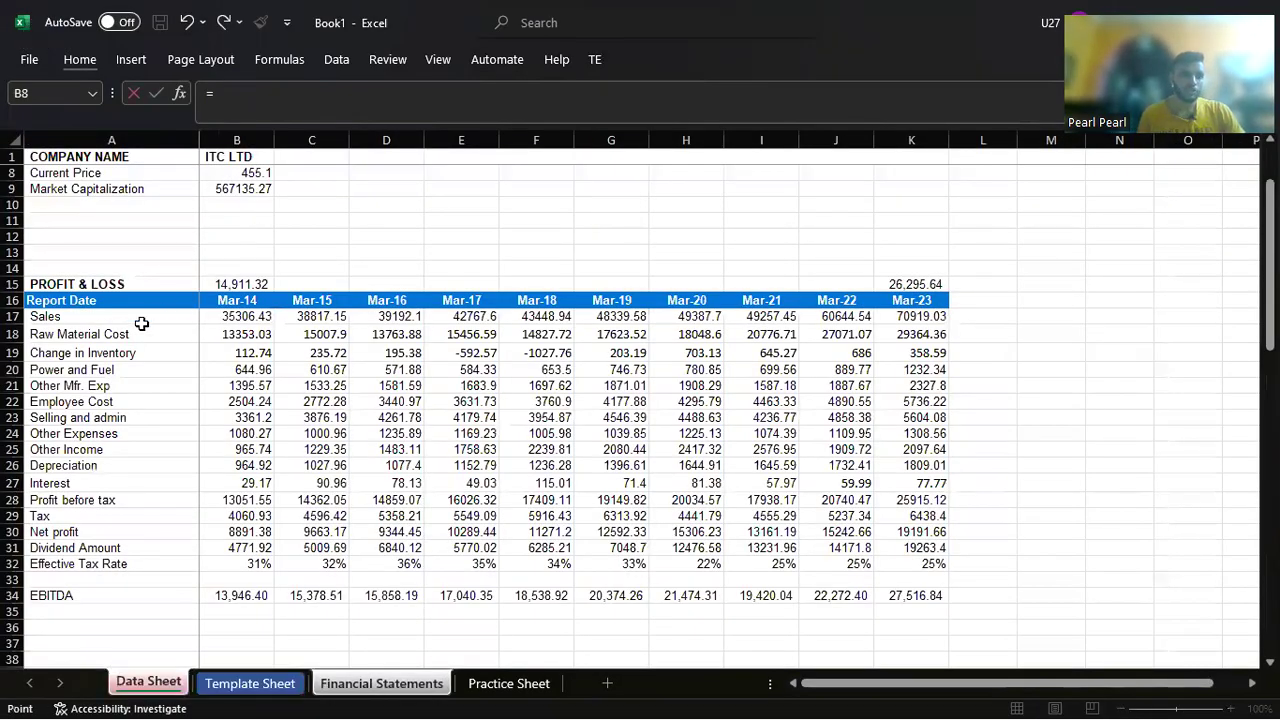
pyautogui.click(128, 336)
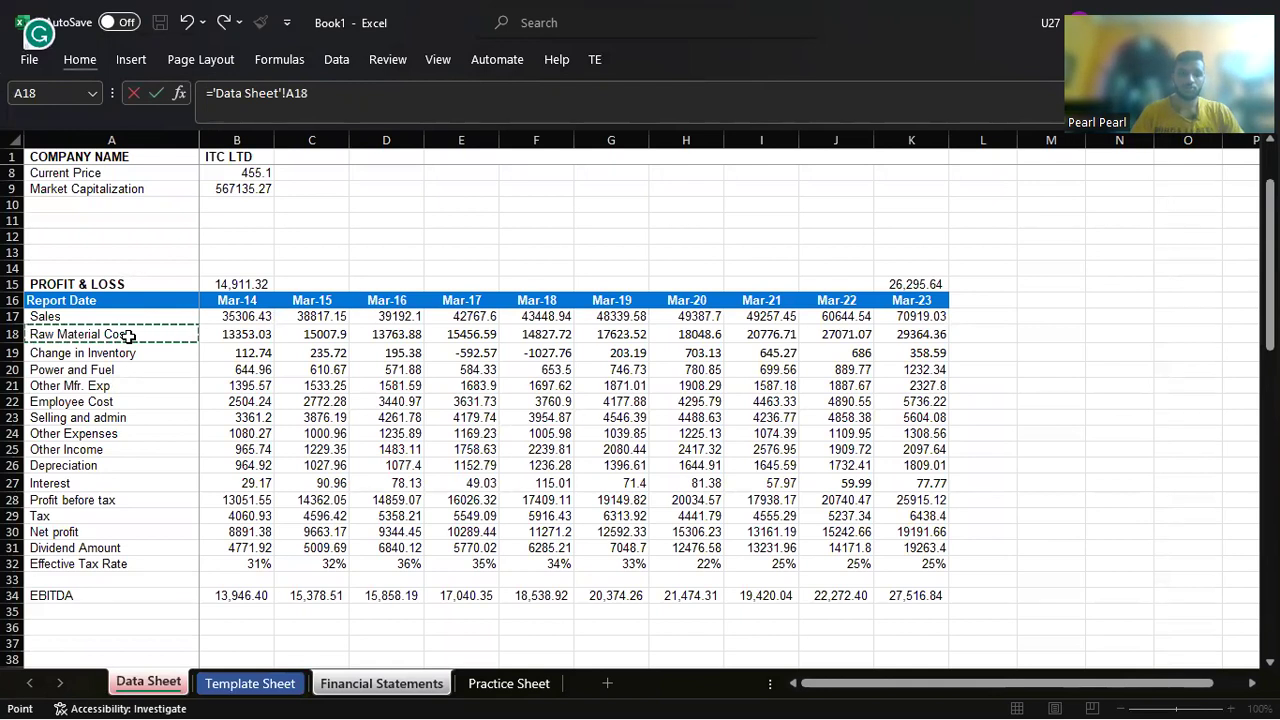
pyautogui.press('Down')
pyautogui.press('Up')
pyautogui.hotkey('shift', 'Down')
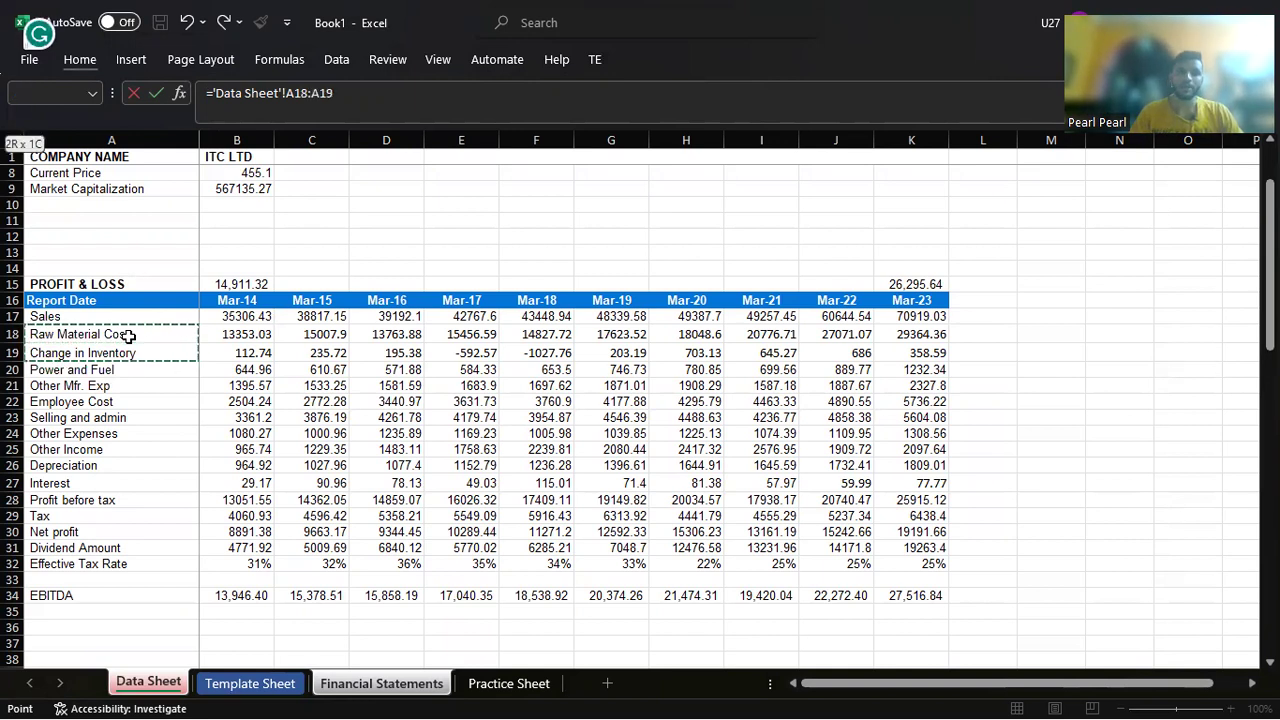
pyautogui.press('Right')
pyautogui.press('Right')
pyautogui.press('Down')
pyautogui.press('Down')
pyautogui.press('Left')
pyautogui.press('Left')
pyautogui.press('Down')
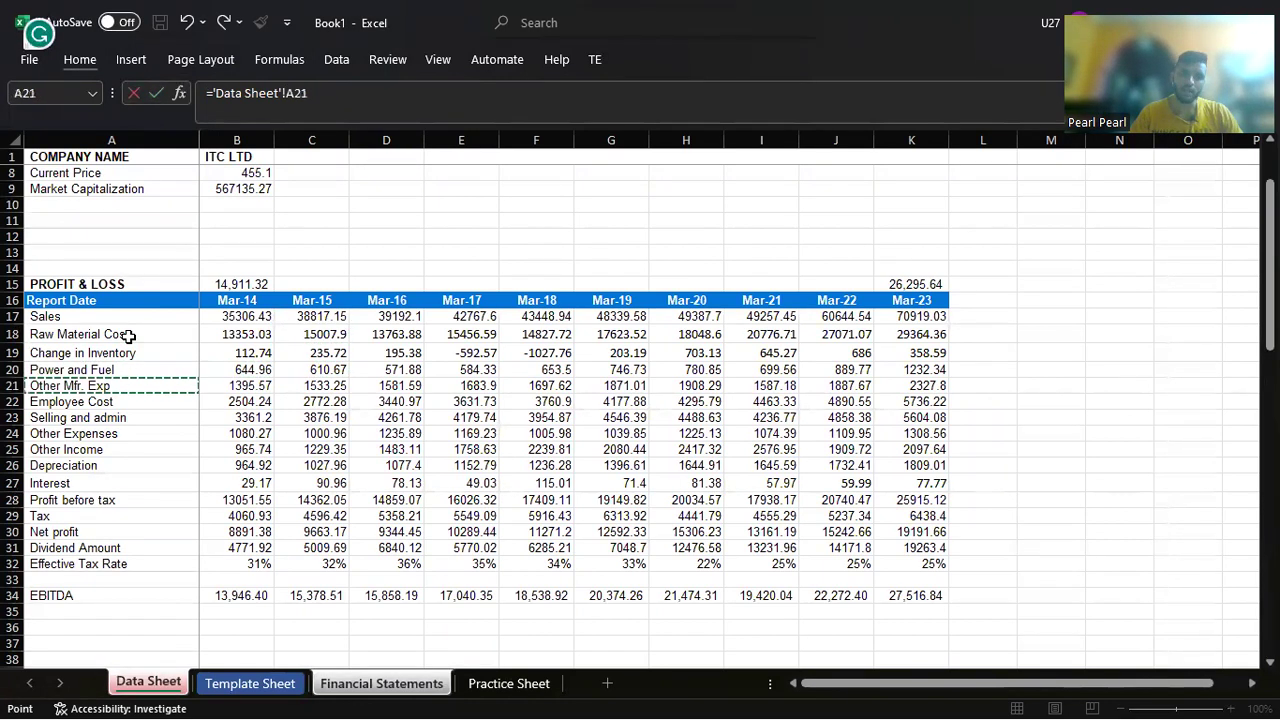
pyautogui.press('Up')
pyautogui.hotkey('shift', 'Down')
pyautogui.hotkey('shift', 'Down')
pyautogui.hotkey('shift', 'Down')
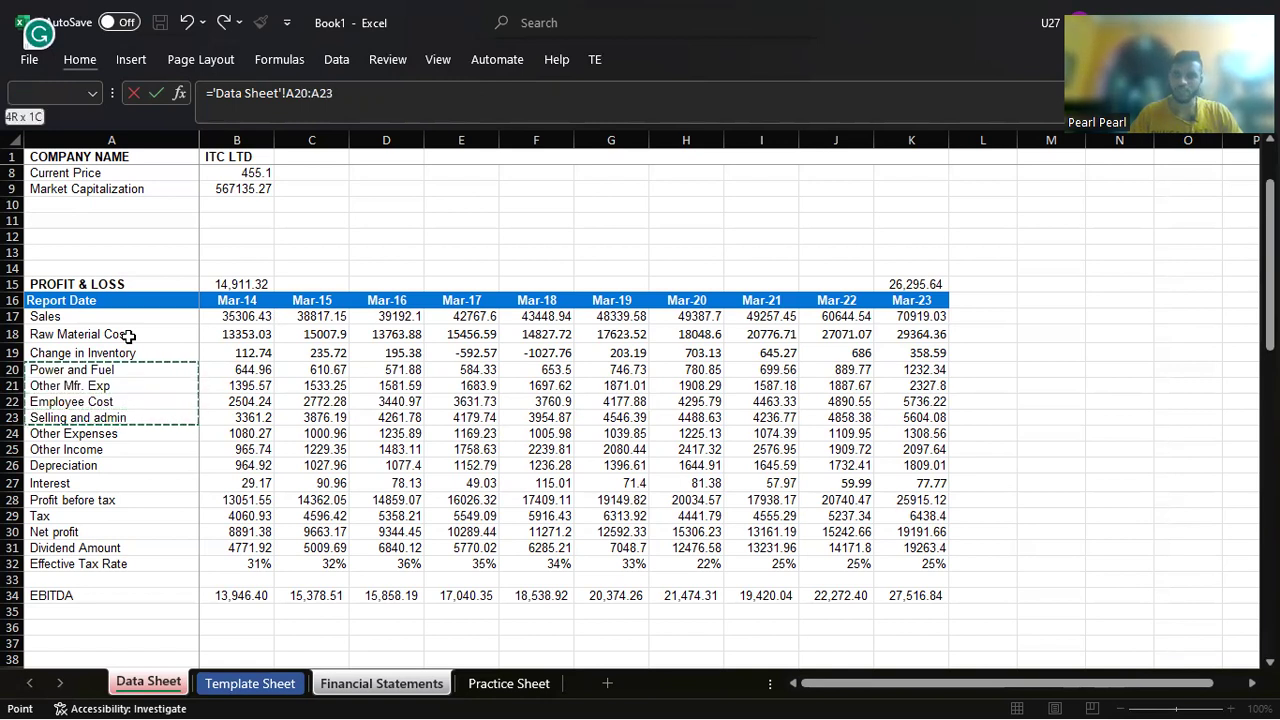
pyautogui.press('Down')
pyautogui.press('Up')
pyautogui.press('Up')
pyautogui.press('Up')
pyautogui.press('Return')
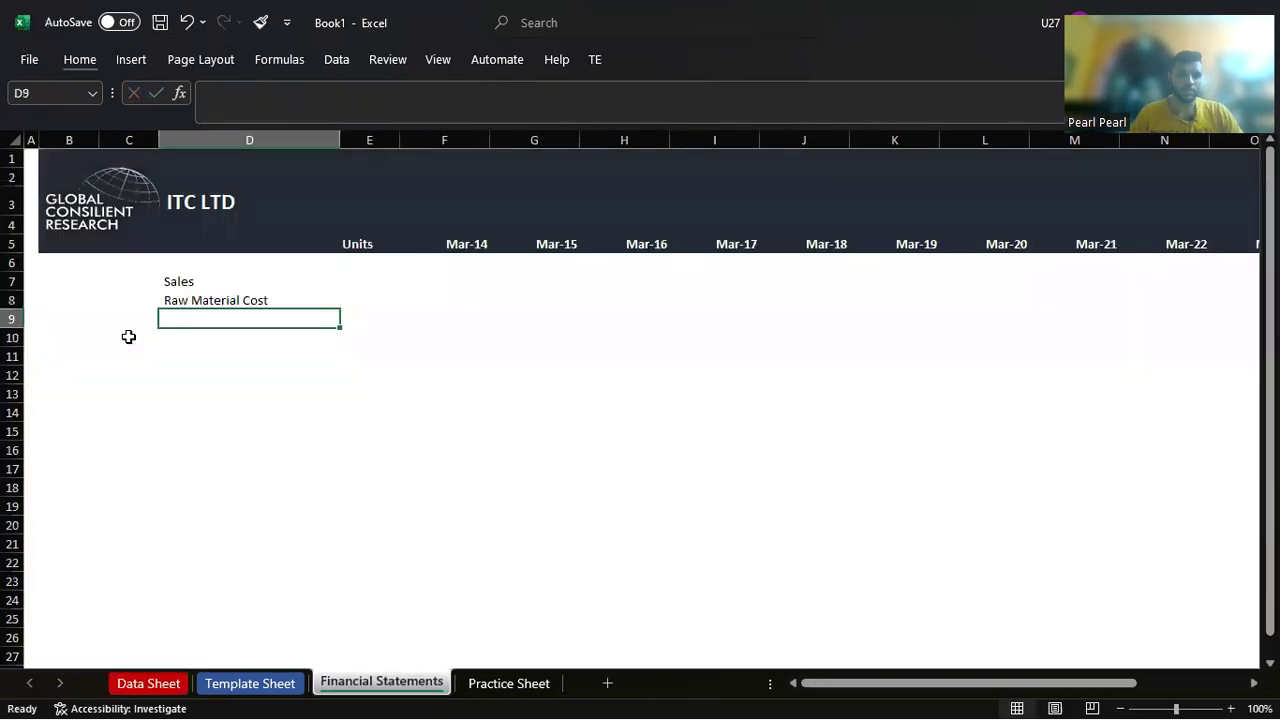
# Step: Begin a link formula in D9 for the next row label from the Data Sheet
pyautogui.press('Up')
pyautogui.press('Up')
pyautogui.press('Down')
pyautogui.press('Down')
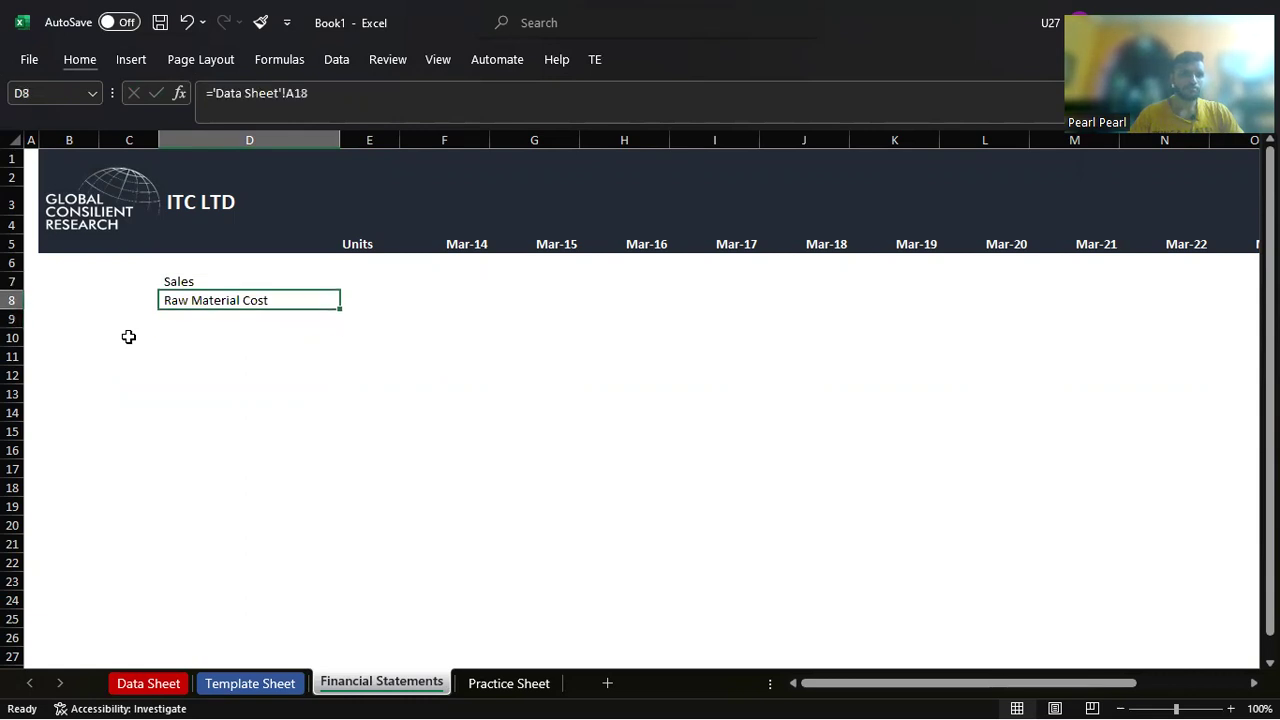
pyautogui.press('Down')
pyautogui.write('=')
pyautogui.hotkey('ctrl', 'pageup')
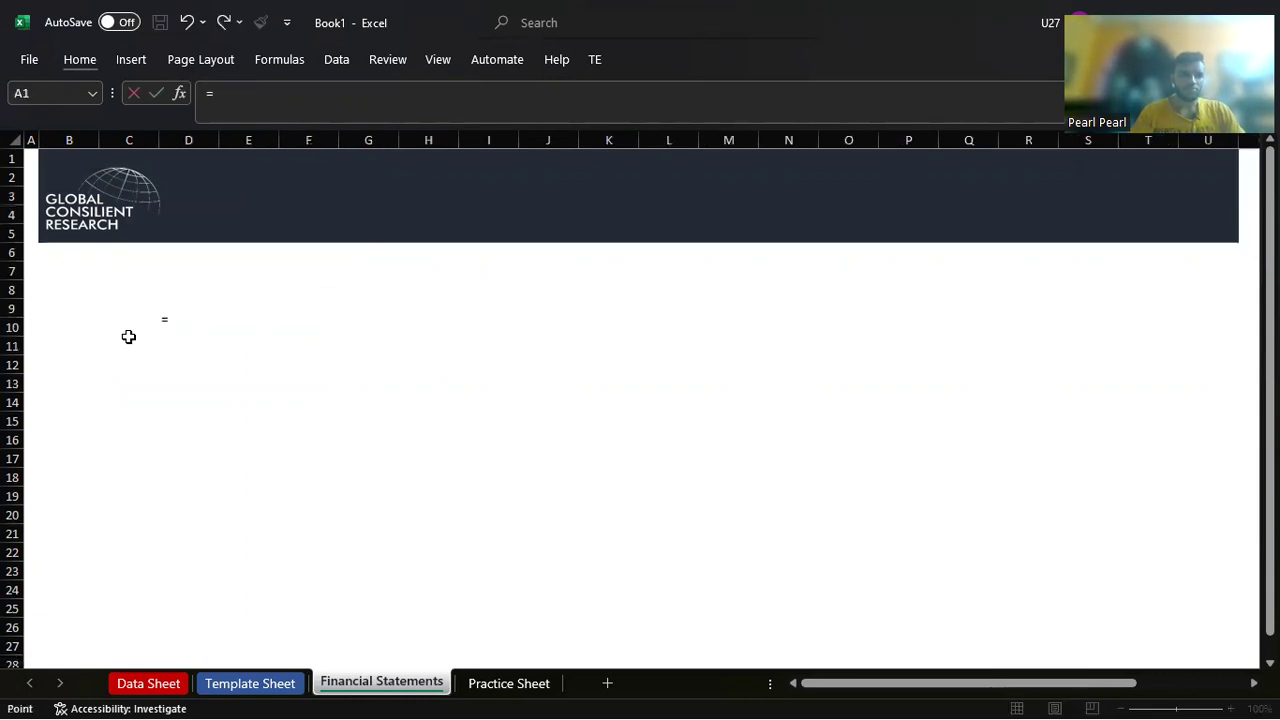
# Step: Link D9 to the Change in Inventory label in Data Sheet cell A19
pyautogui.hotkey('ctrl', 'pageup')
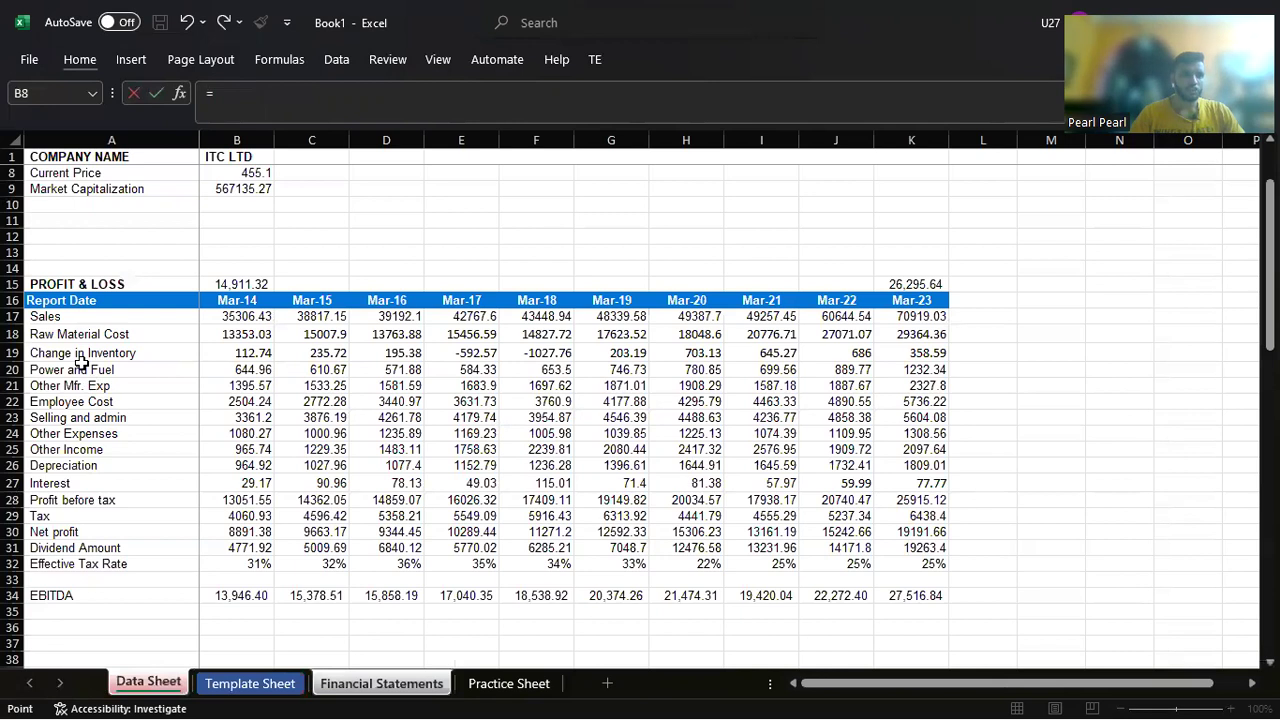
pyautogui.click(78, 353)
pyautogui.press('Return')
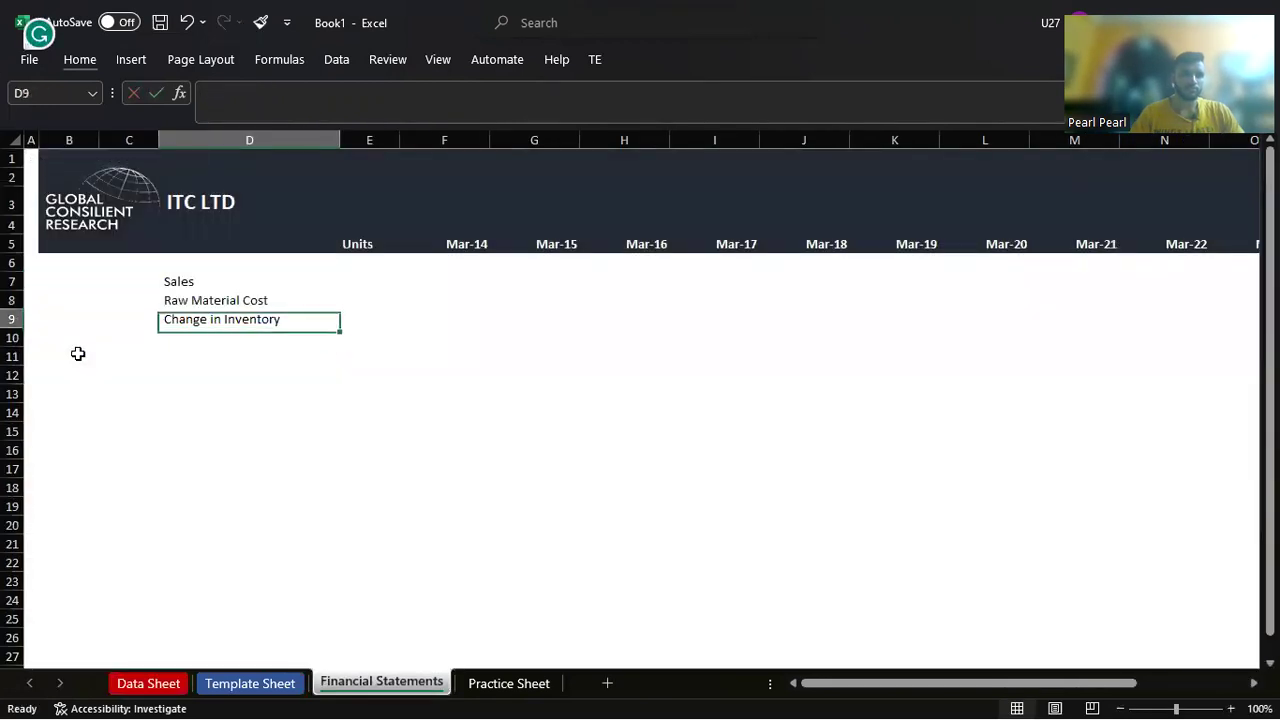
# Step: Type the label 'Gross Profit' in D11
pyautogui.press('Down')
pyautogui.write('Gros')
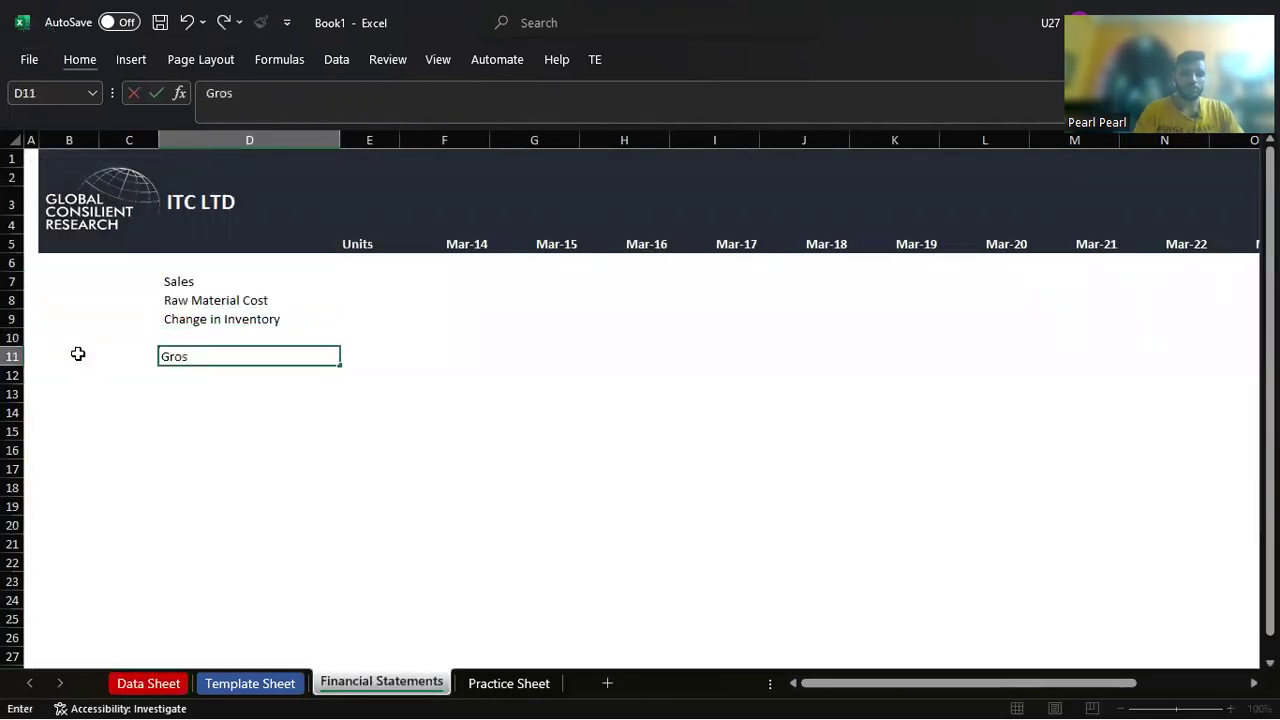
pyautogui.write('s Profit')
pyautogui.press('Return')
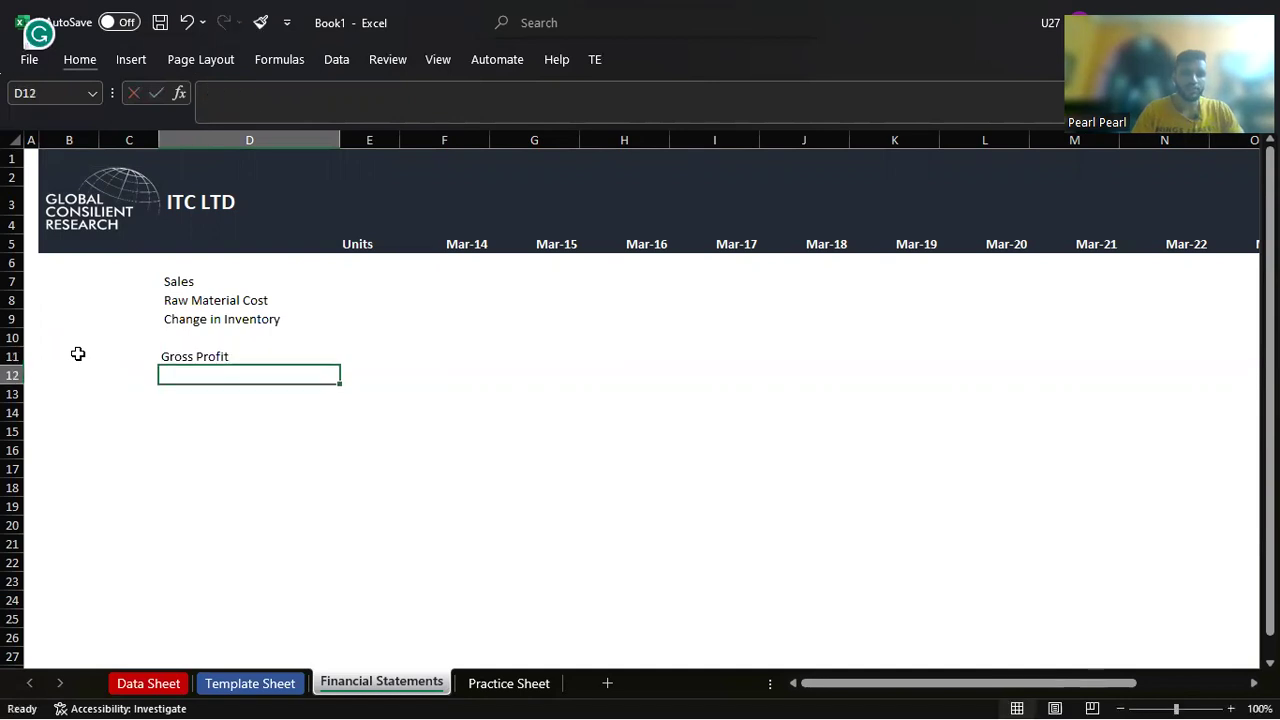
pyautogui.press('Up')
pyautogui.press('Up')
pyautogui.press('Up')
pyautogui.press('Right')
pyautogui.press('Up')
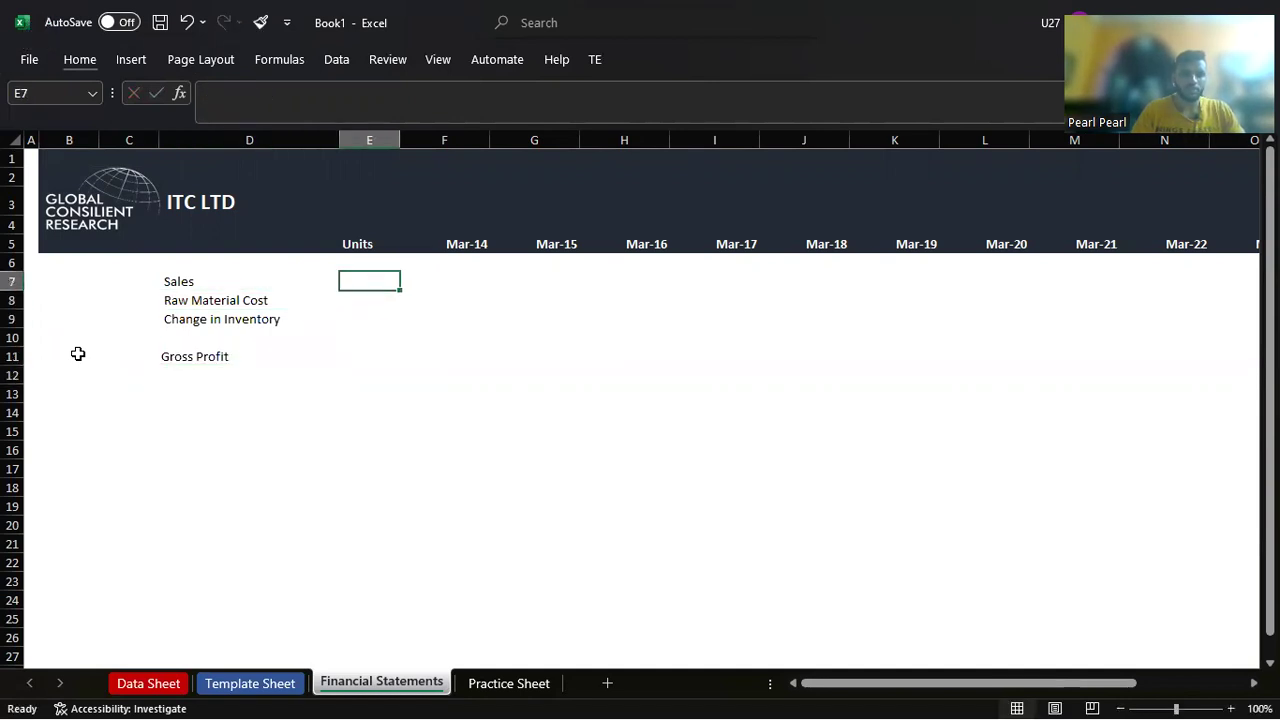
# Step: Select the whole Units column and bring up the Home formatting shortcuts
pyautogui.hotkey('shift', 'Down')
pyautogui.hotkey('shift', 'Down')
pyautogui.hotkey('shift', 'Down')
pyautogui.hotkey('shift', 'Down')
pyautogui.hotkey('shift', 'Down')
pyautogui.hotkey('shift', 'Down')
pyautogui.press('Up')
pyautogui.press('Up')
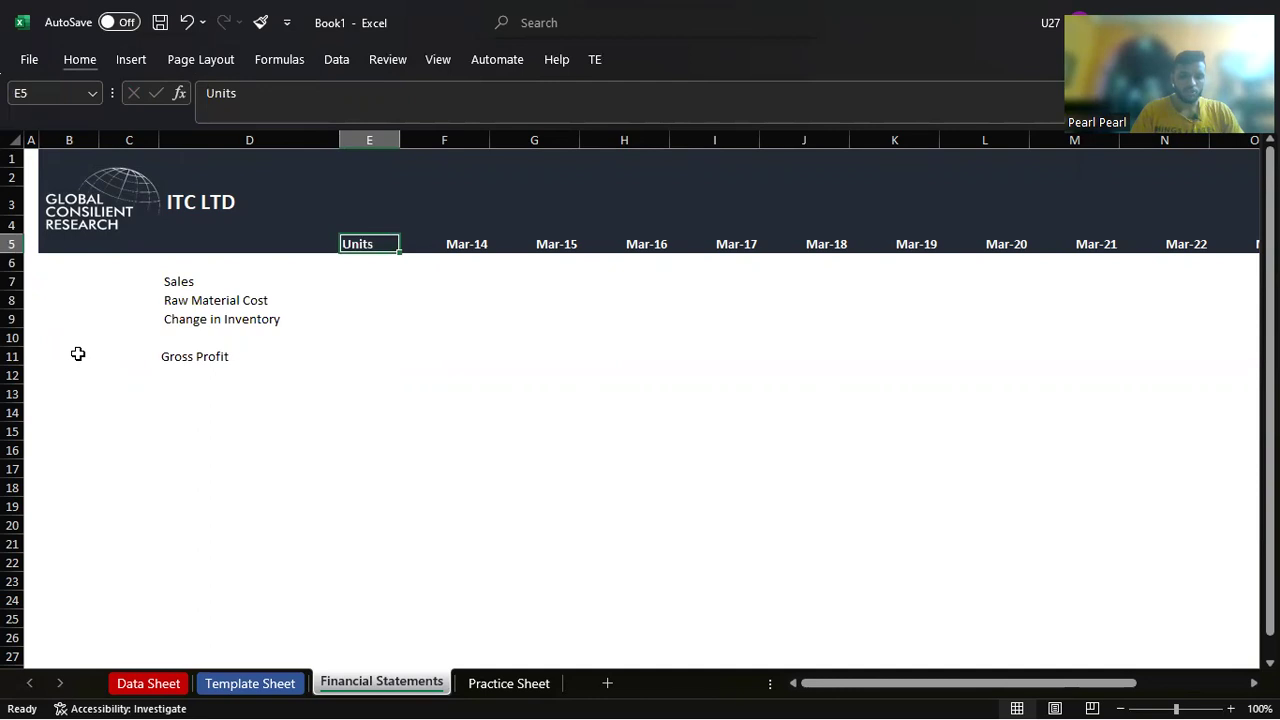
pyautogui.hotkey('ctrl', 'space')
pyautogui.press('alt')
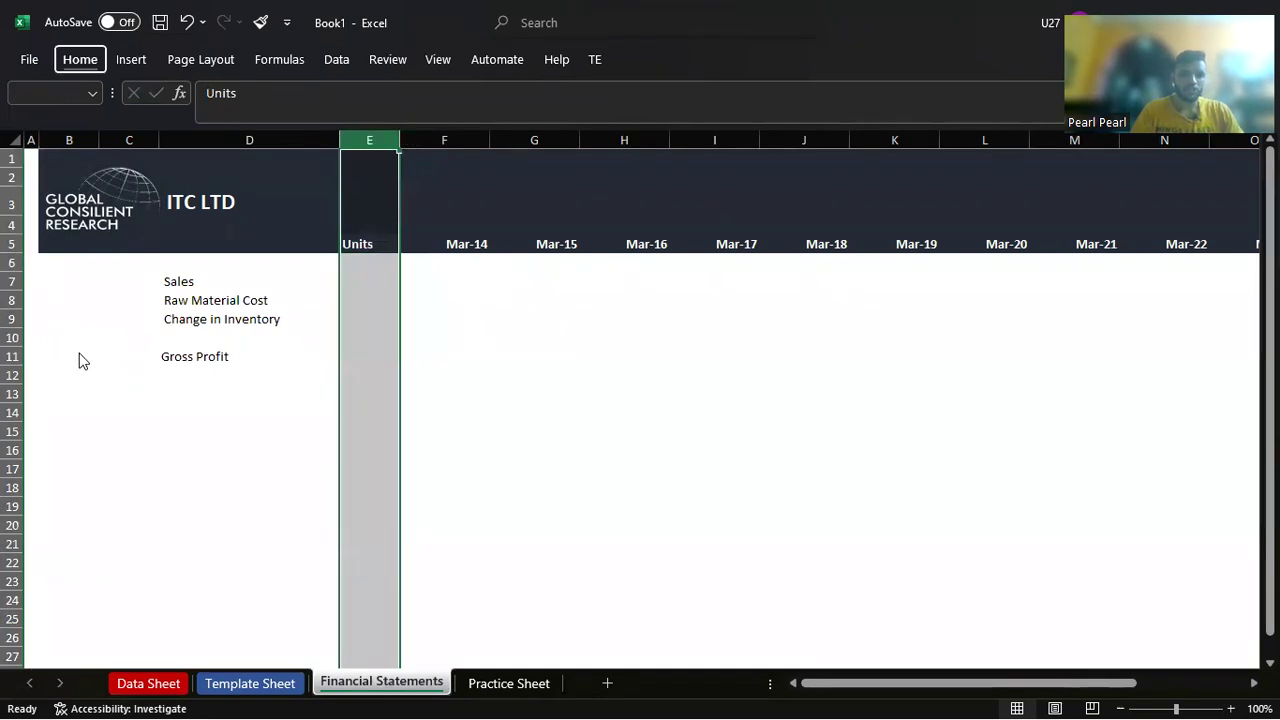
pyautogui.press('h')
pyautogui.press('Escape')
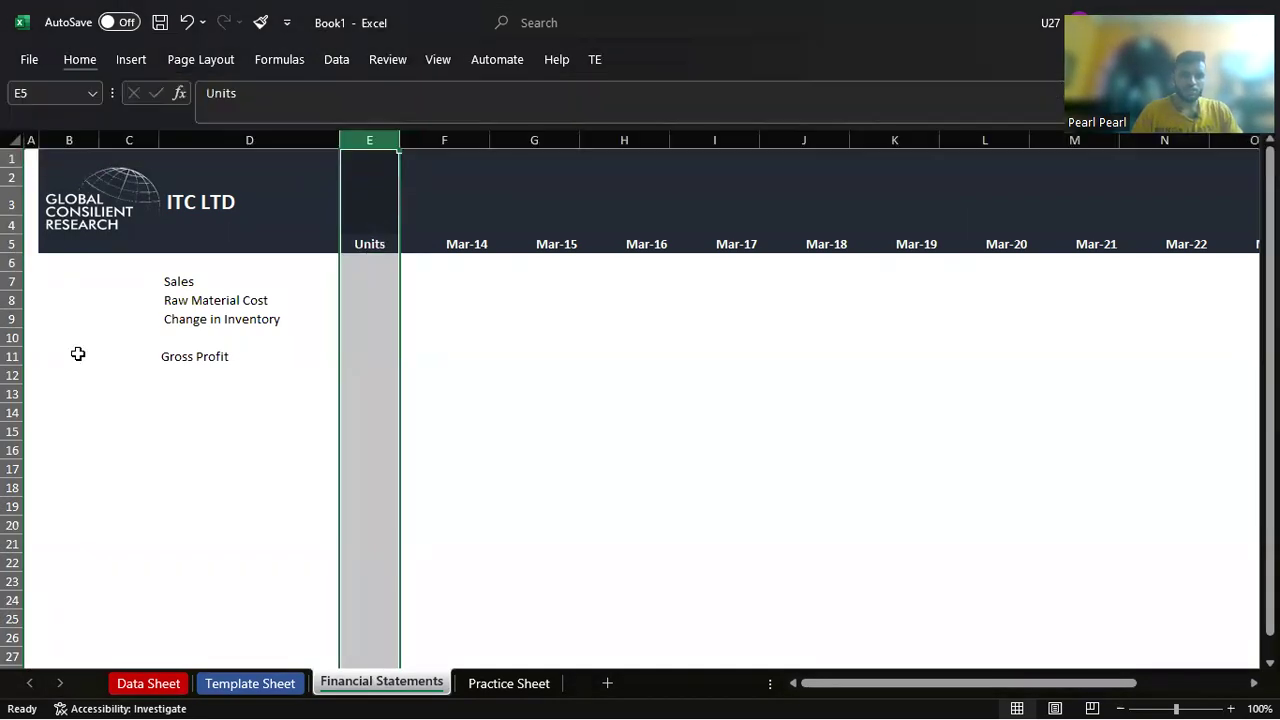
# Step: Enter ₹ as the unit in E7, E8 and E9 for Sales, Raw Material Cost and Change in Inventory
pyautogui.press('Down')
pyautogui.press('Down')
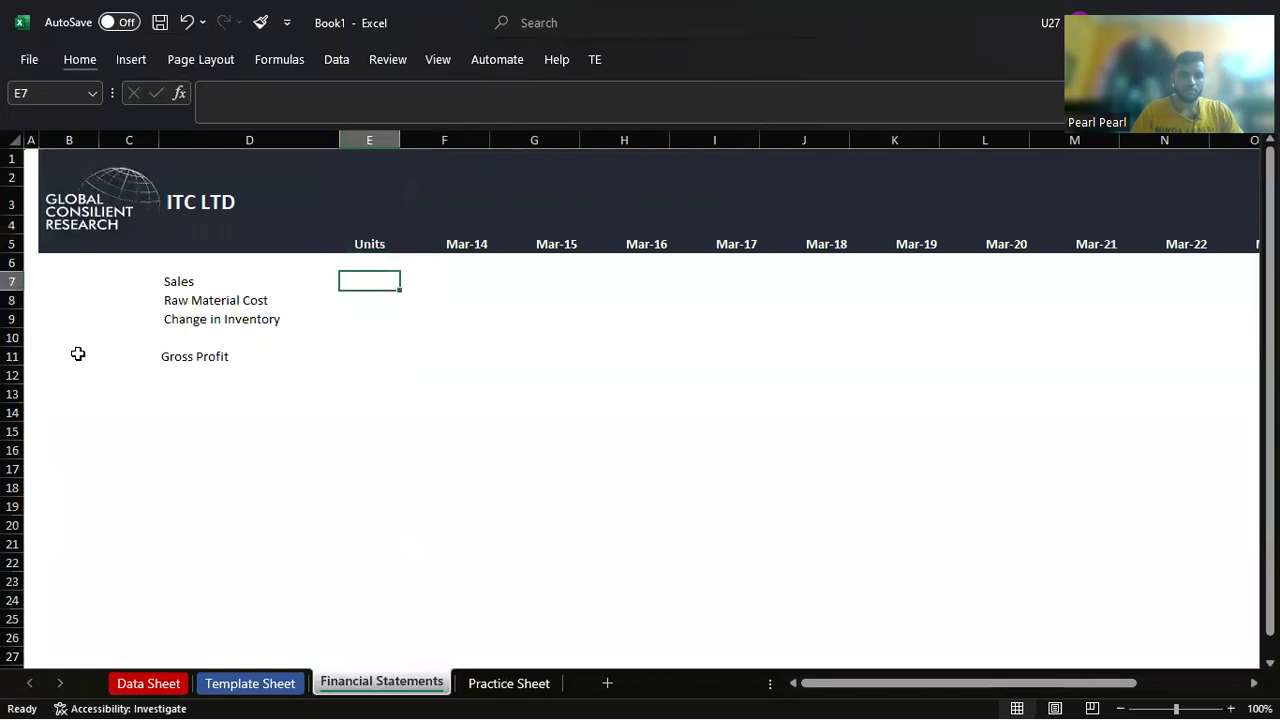
pyautogui.write('₹')
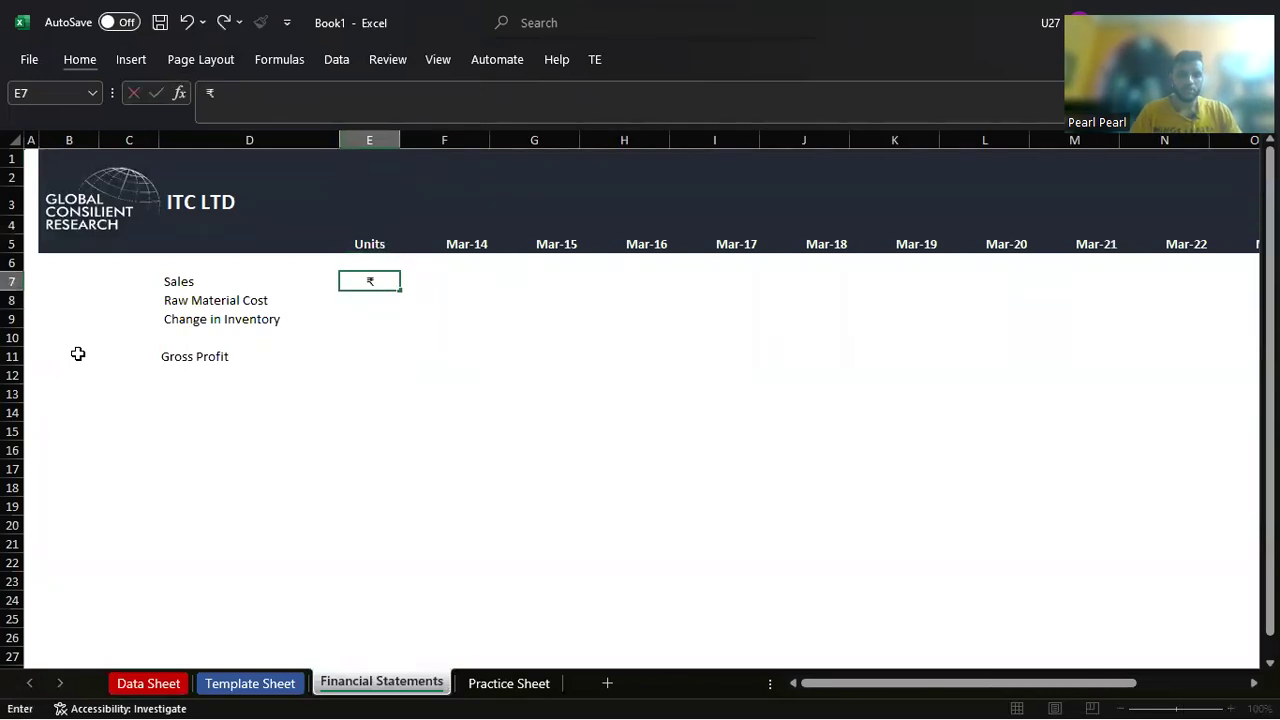
pyautogui.press('Tab')
pyautogui.press('Return')
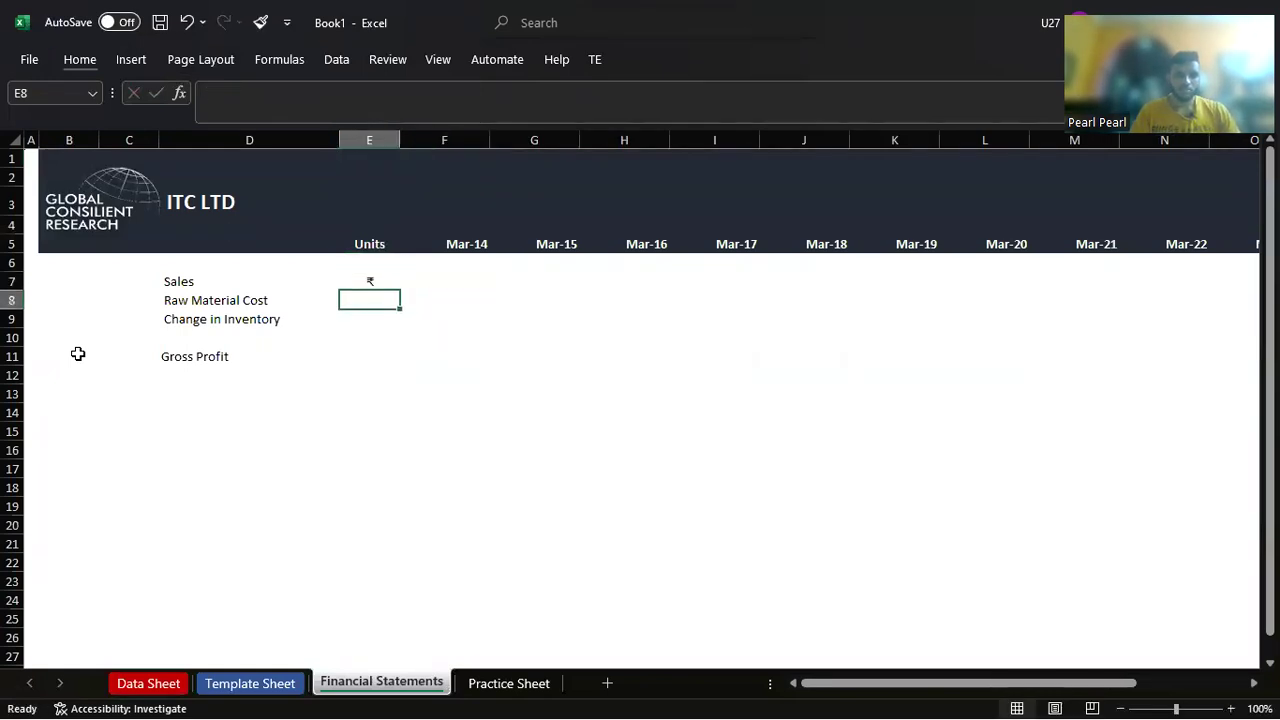
pyautogui.write('₹')
pyautogui.press('Return')
pyautogui.write('₹')
pyautogui.press('Tab')
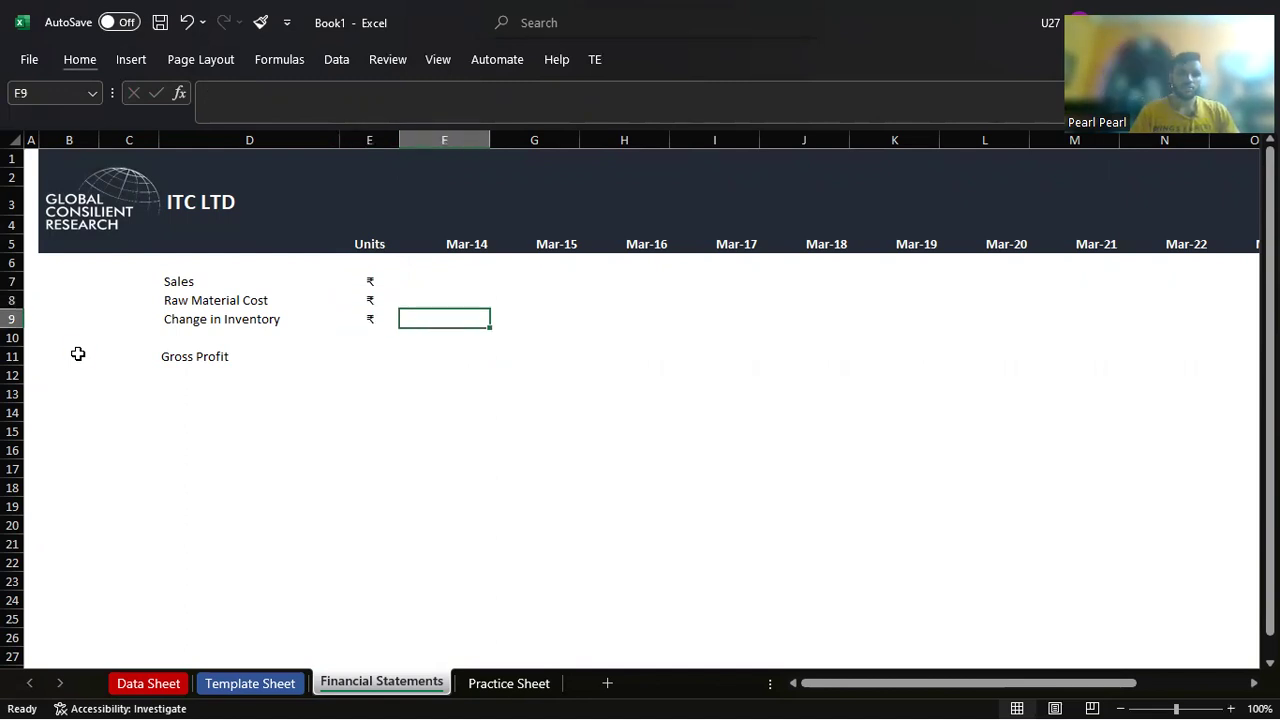
pyautogui.press('Tab')
# Step: Select the Sales row across the years, then settle on the Mar-14 Sales cell F7
pyautogui.press('Up')
pyautogui.press('Up')
pyautogui.press('Left')
pyautogui.press('Right')
pyautogui.hotkey('shift', 'Right')
pyautogui.hotkey('shift', 'Right')
pyautogui.press('Left')
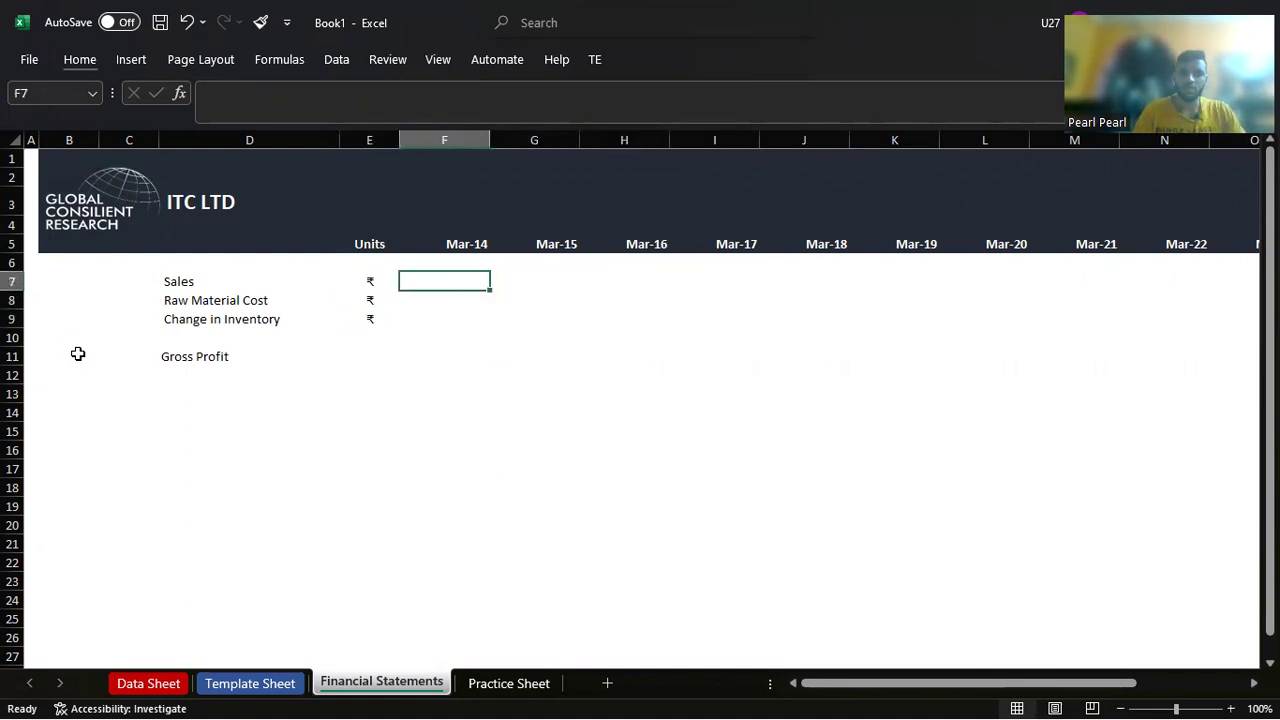
pyautogui.hotkey('shift', 'Right')
pyautogui.hotkey('shift', 'Right')
pyautogui.hotkey('shift', 'Right')
pyautogui.hotkey('shift', 'Right')
pyautogui.hotkey('shift', 'Right')
pyautogui.hotkey('shift', 'Right')
pyautogui.hotkey('shift', 'Right')
pyautogui.hotkey('shift', 'Right')
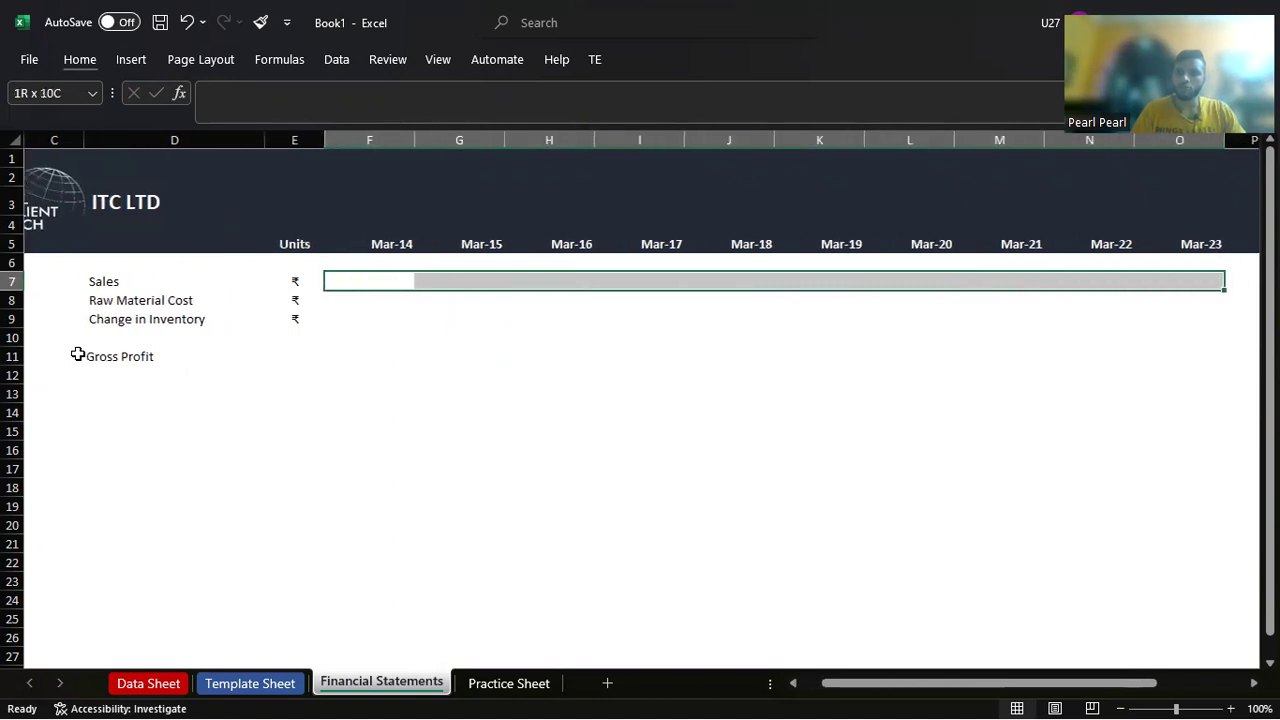
pyautogui.press('Down')
pyautogui.press('Up')
pyautogui.press('Down')
pyautogui.press('Left')
pyautogui.press('Up')
pyautogui.press('Down')
pyautogui.press('Up')
pyautogui.press('Up')
pyautogui.press('Left')
pyautogui.press('Down')
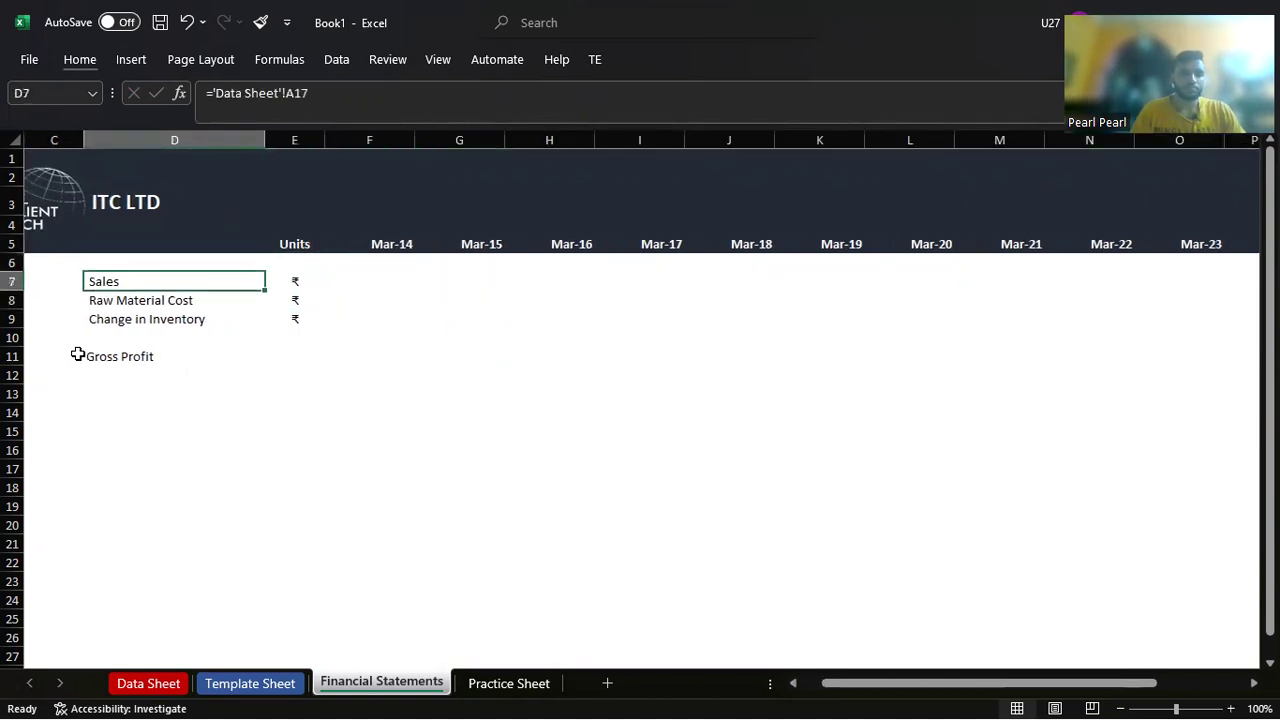
pyautogui.press('Right')
pyautogui.press('Right')
# Step: Link F7 to the Mar-14 Sales figure in Data Sheet cell B17
pyautogui.write('=')
pyautogui.hotkey('ctrl', 'pageup')
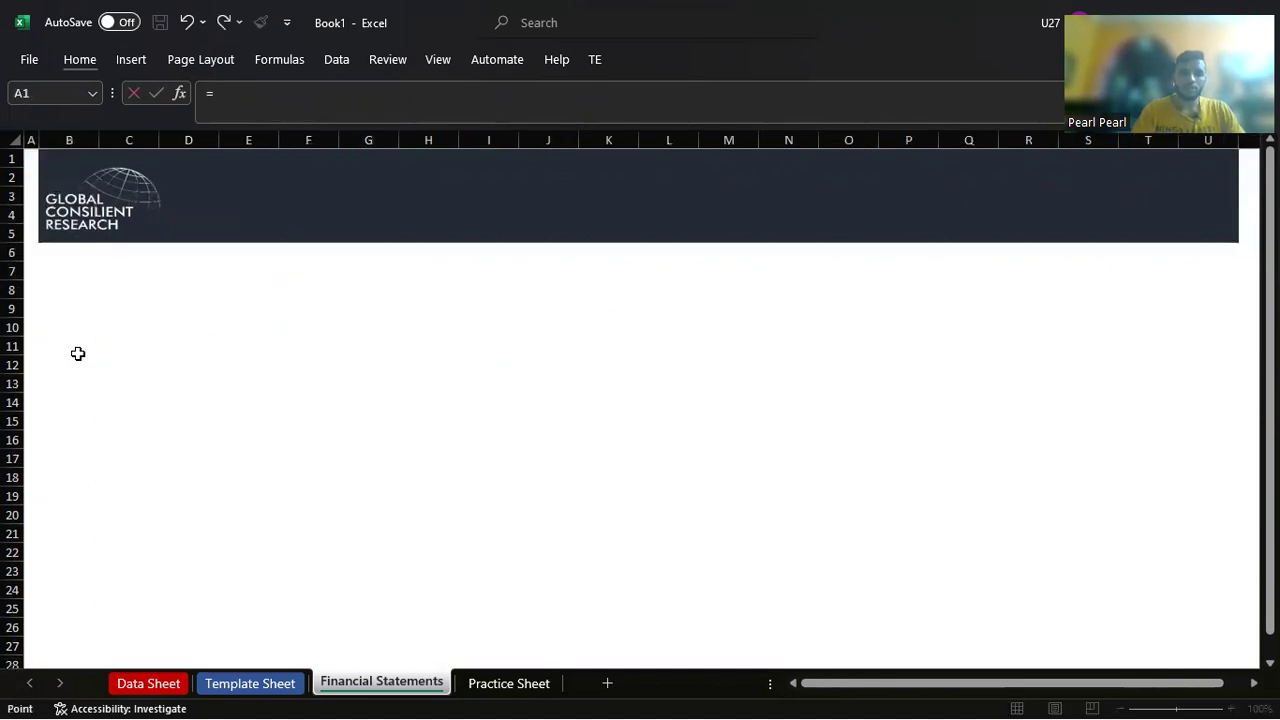
pyautogui.hotkey('ctrl', 'pageup')
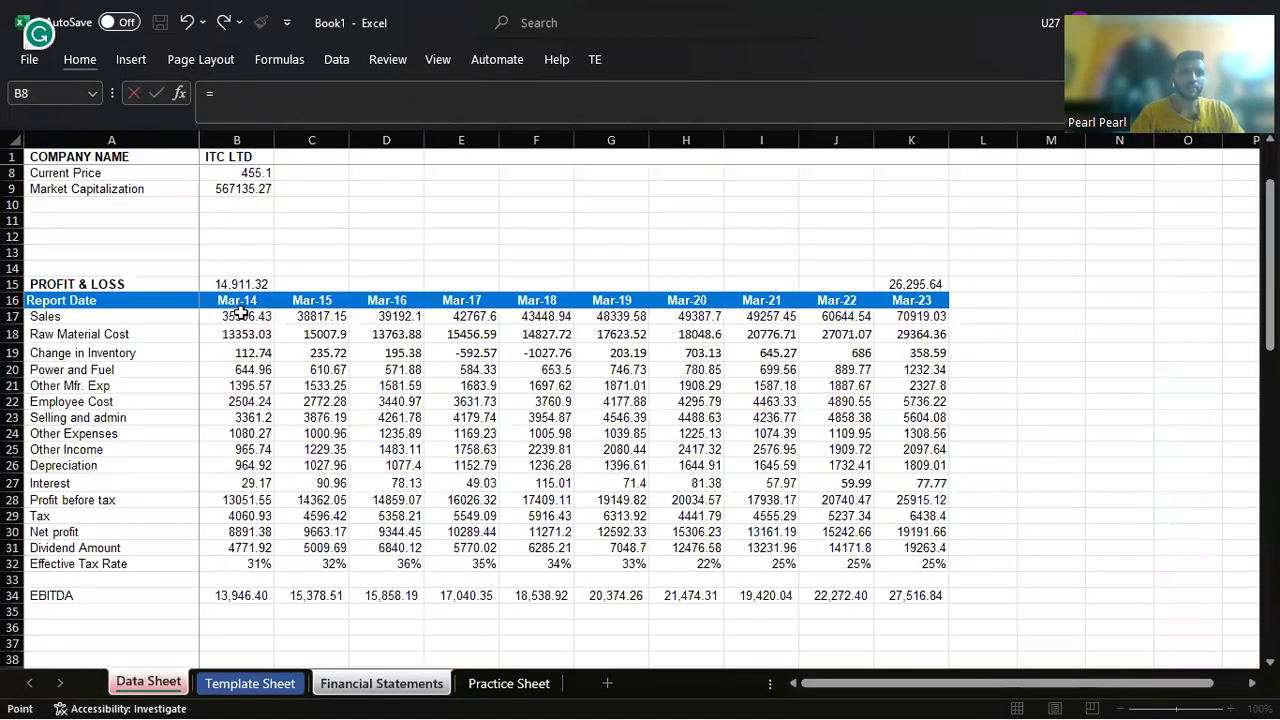
pyautogui.click(240, 314)
pyautogui.press('Return')
# Step: Paste the F7 Sales link across the row through Mar-23 in O7
pyautogui.press('Up')
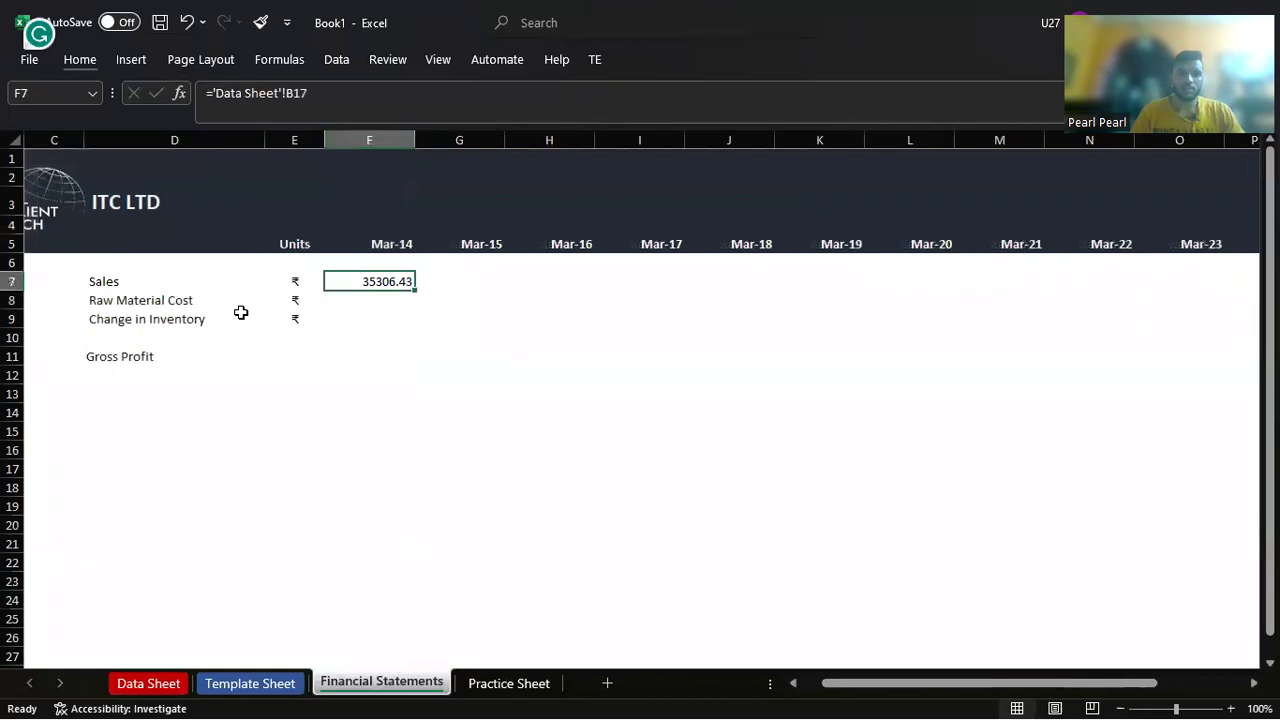
pyautogui.hotkey('ctrl', 'c')
pyautogui.hotkey('shift', 'Right')
pyautogui.hotkey('shift', 'Right')
pyautogui.hotkey('shift', 'Right')
pyautogui.hotkey('shift', 'Right')
pyautogui.hotkey('shift', 'Right')
pyautogui.hotkey('shift', 'Right')
pyautogui.hotkey('shift', 'Right')
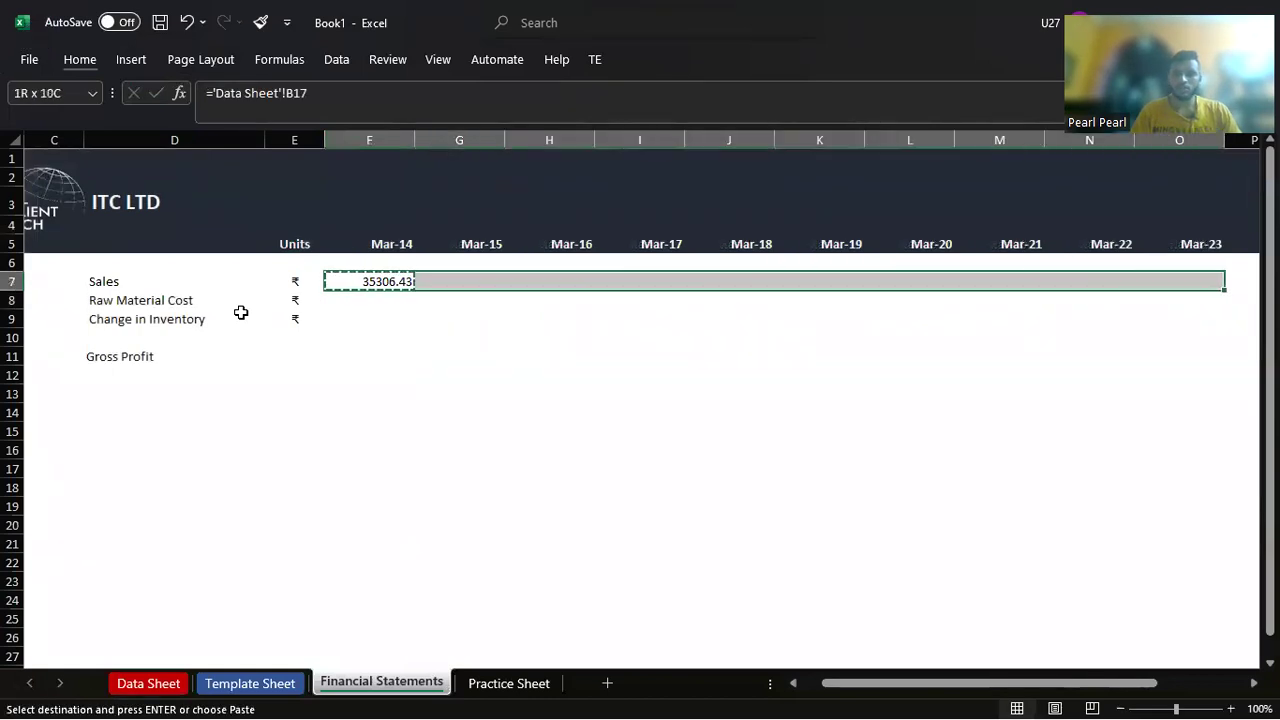
pyautogui.hotkey('ctrl', 'alt', 'v')
pyautogui.press('Return')
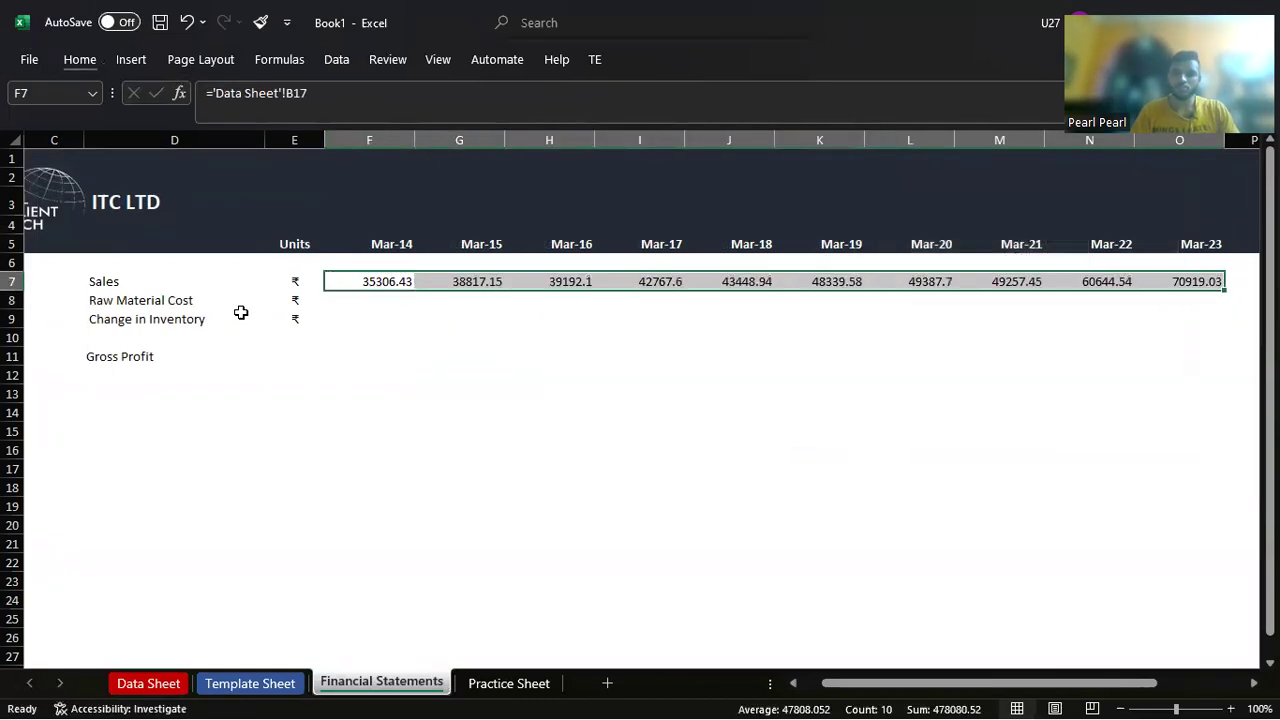
pyautogui.press('Down')
pyautogui.press('Up')
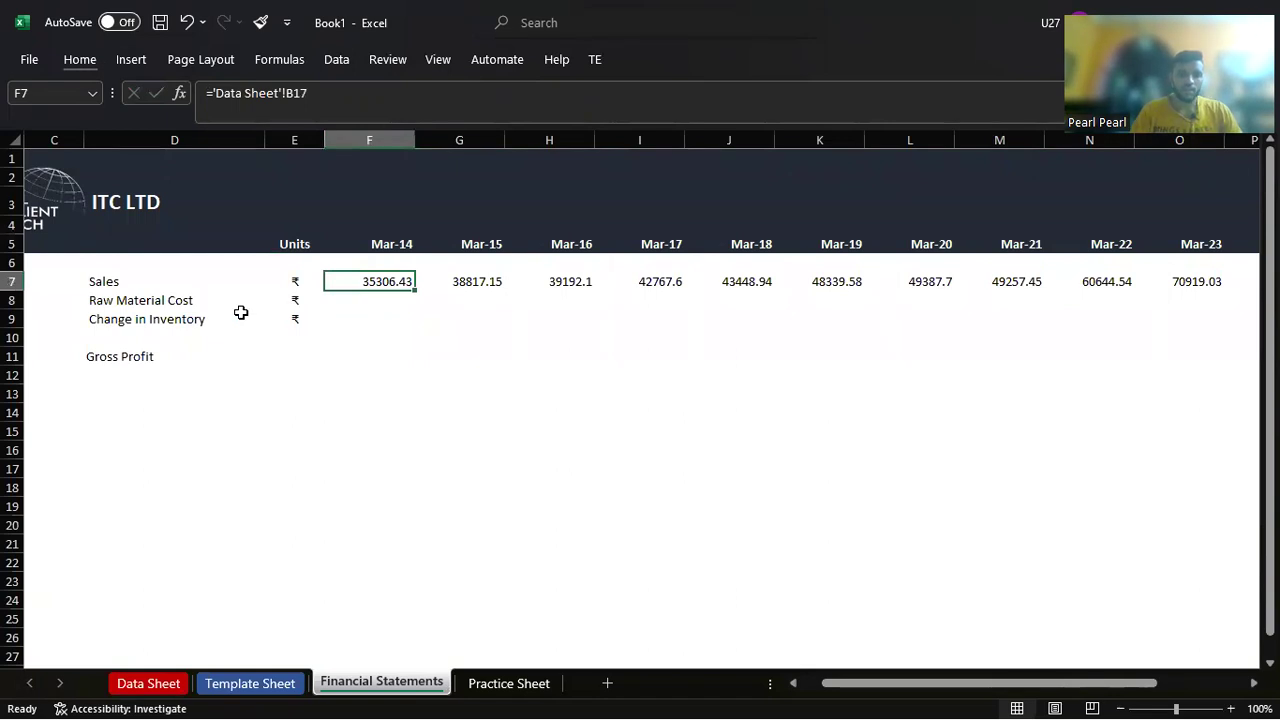
# Step: Set the width of year columns F through O to 13
pyautogui.hotkey('ctrl', 'space')
pyautogui.hotkey('shift', 'Right')
pyautogui.hotkey('shift', 'Right')
pyautogui.hotkey('shift', 'Right')
pyautogui.hotkey('shift', 'Right')
pyautogui.hotkey('shift', 'Right')
pyautogui.hotkey('shift', 'Right')
pyautogui.hotkey('shift', 'Right')
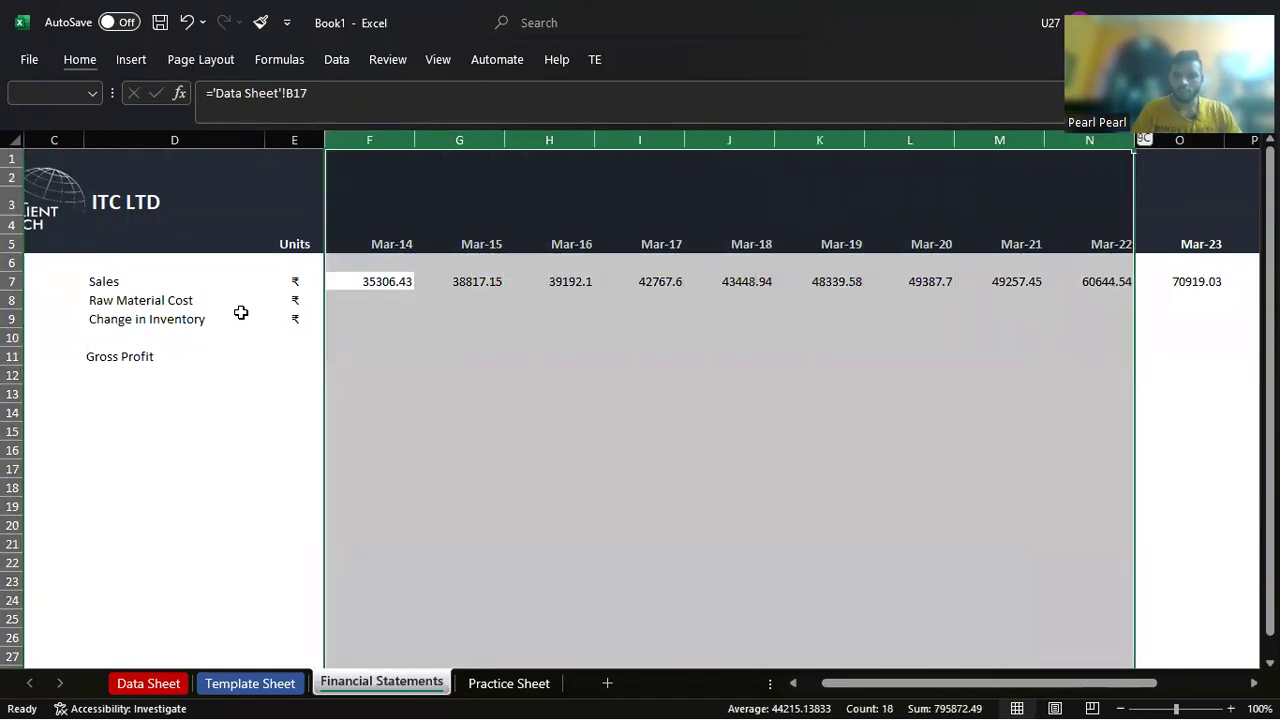
pyautogui.hotkey('shift', 'Right')
pyautogui.hotkey('alt', 'h')
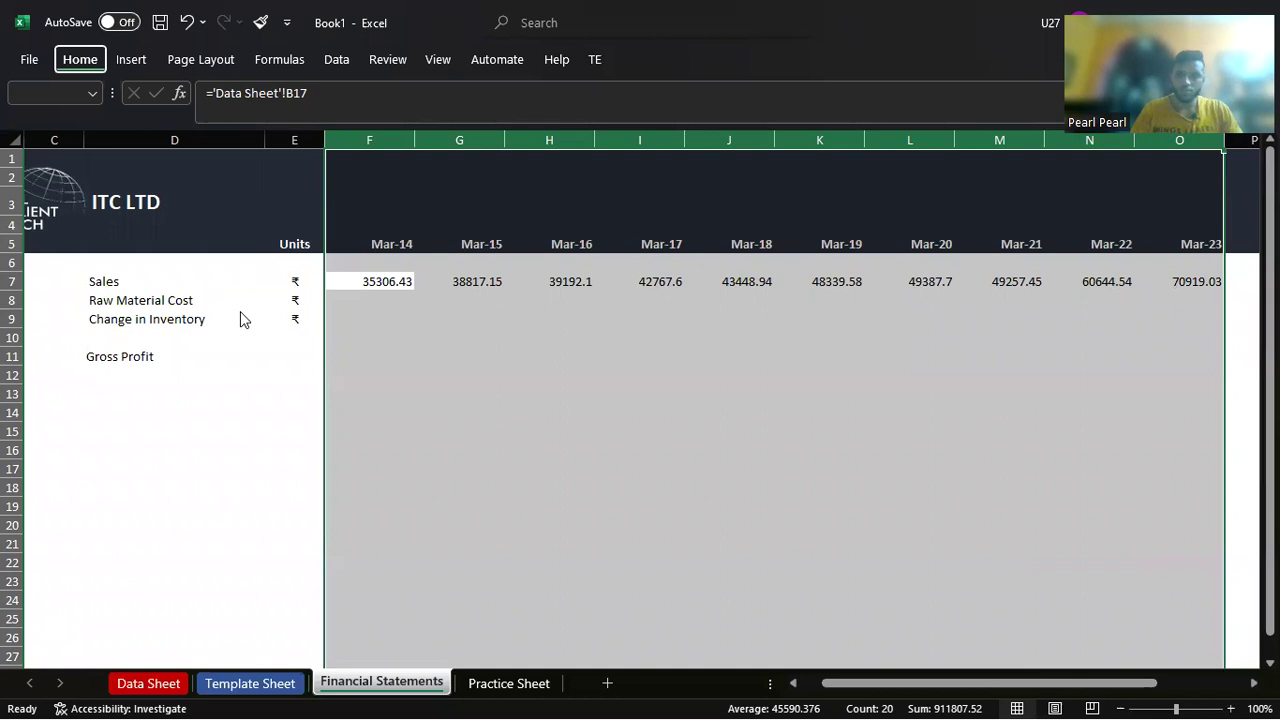
pyautogui.press('o')
pyautogui.press('w')
pyautogui.press('Return')
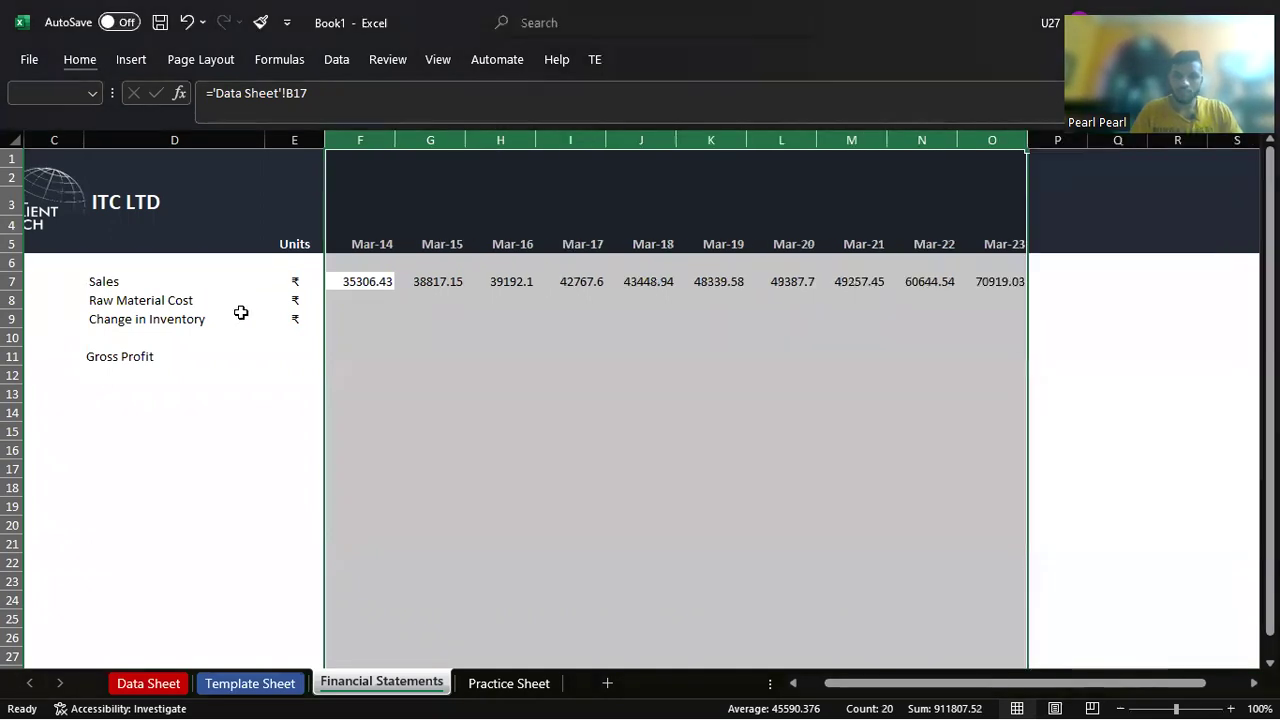
pyautogui.press('Down')
pyautogui.press('Down')
pyautogui.press('Down')
# Step: Paste the F7 link into F7:O9 to fill all three rows for every year
pyautogui.press('Up')
pyautogui.press('Up')
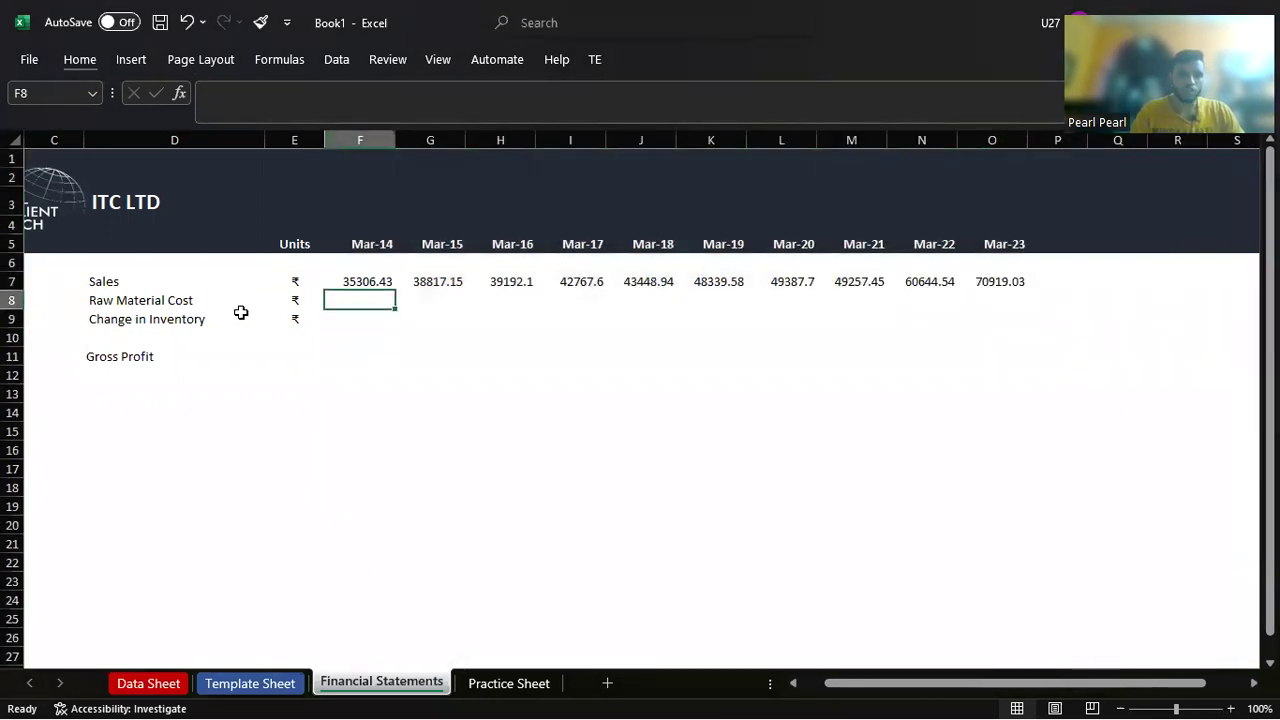
pyautogui.press('Up')
pyautogui.hotkey('ctrl', 'c')
pyautogui.hotkey('shift', 'Down')
pyautogui.hotkey('shift', 'Down')
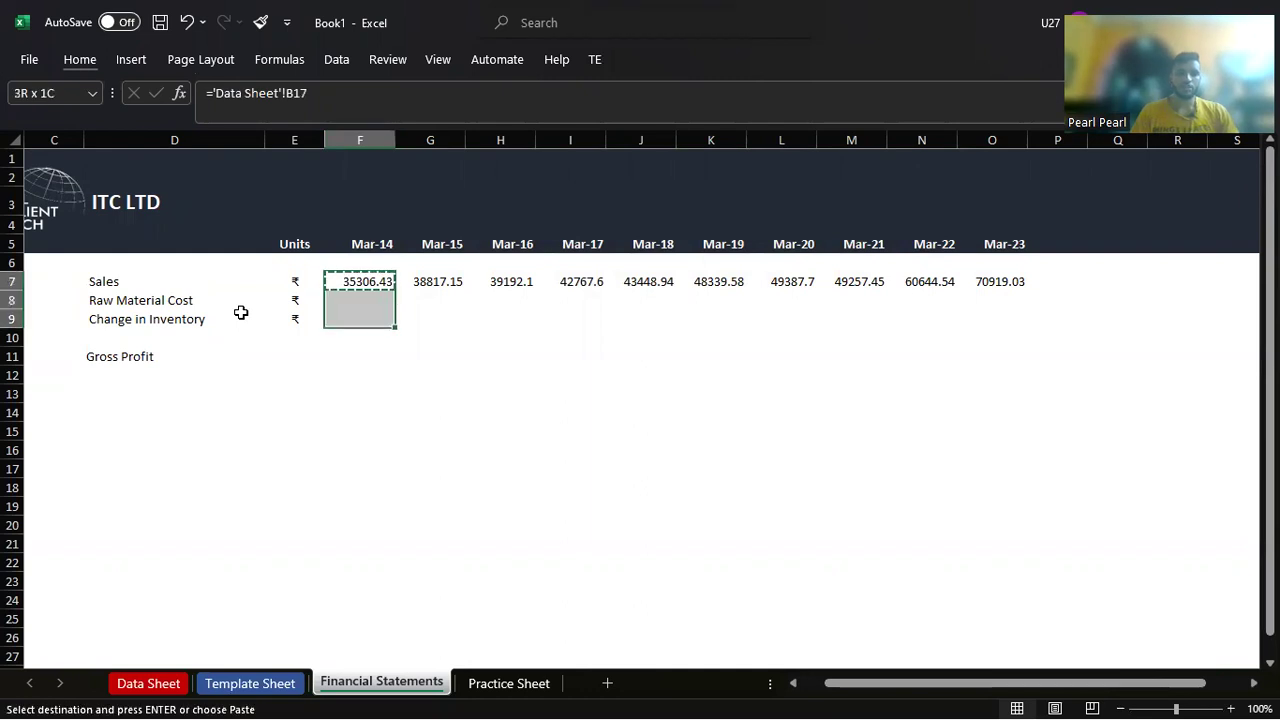
pyautogui.hotkey('shift', 'Right')
pyautogui.hotkey('shift', 'Right')
pyautogui.hotkey('shift', 'Right')
pyautogui.hotkey('shift', 'Right')
pyautogui.hotkey('shift', 'Right')
pyautogui.hotkey('shift', 'Right')
pyautogui.hotkey('shift', 'Right')
pyautogui.hotkey('shift', 'Right')
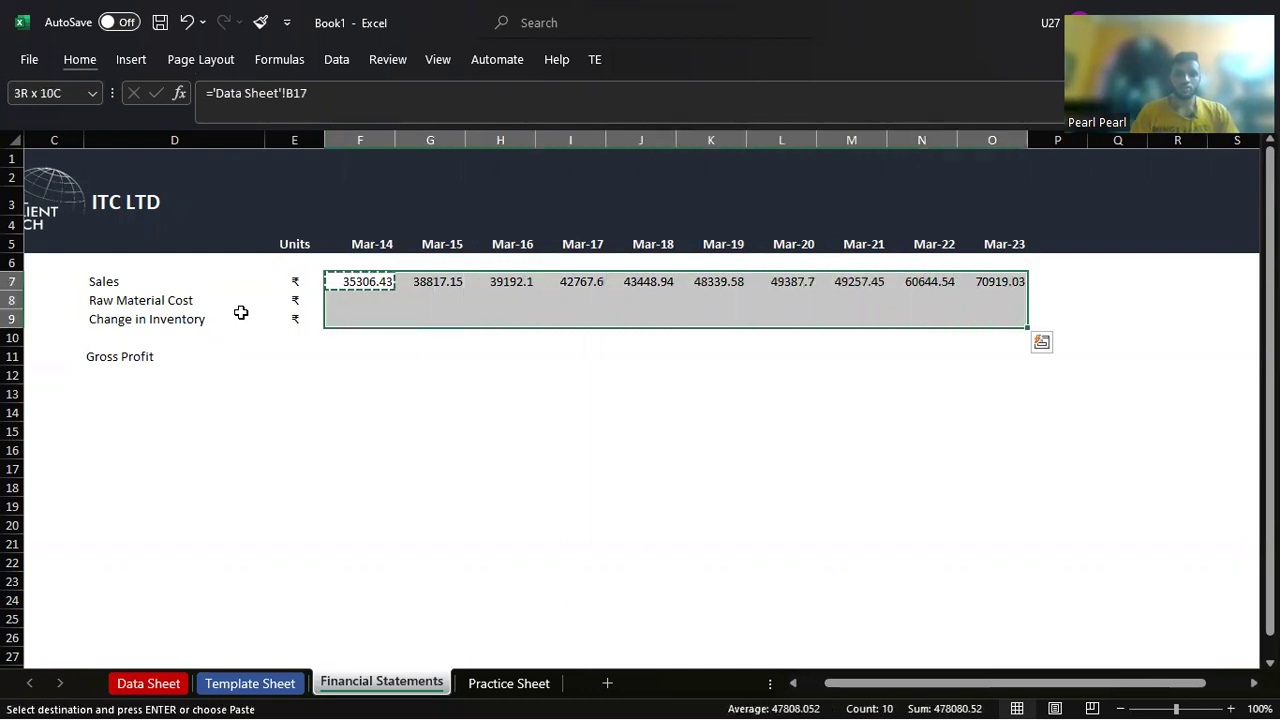
pyautogui.hotkey('ctrl', 'v')
pyautogui.press('Escape')
# Step: Review the linked Mar-14 values in the filled block
pyautogui.press('Down')
pyautogui.press('Down')
pyautogui.press('Down')
pyautogui.press('Up')
pyautogui.press('Up')
pyautogui.press('Up')
pyautogui.press('Down')
pyautogui.press('Down')
pyautogui.press('Left')
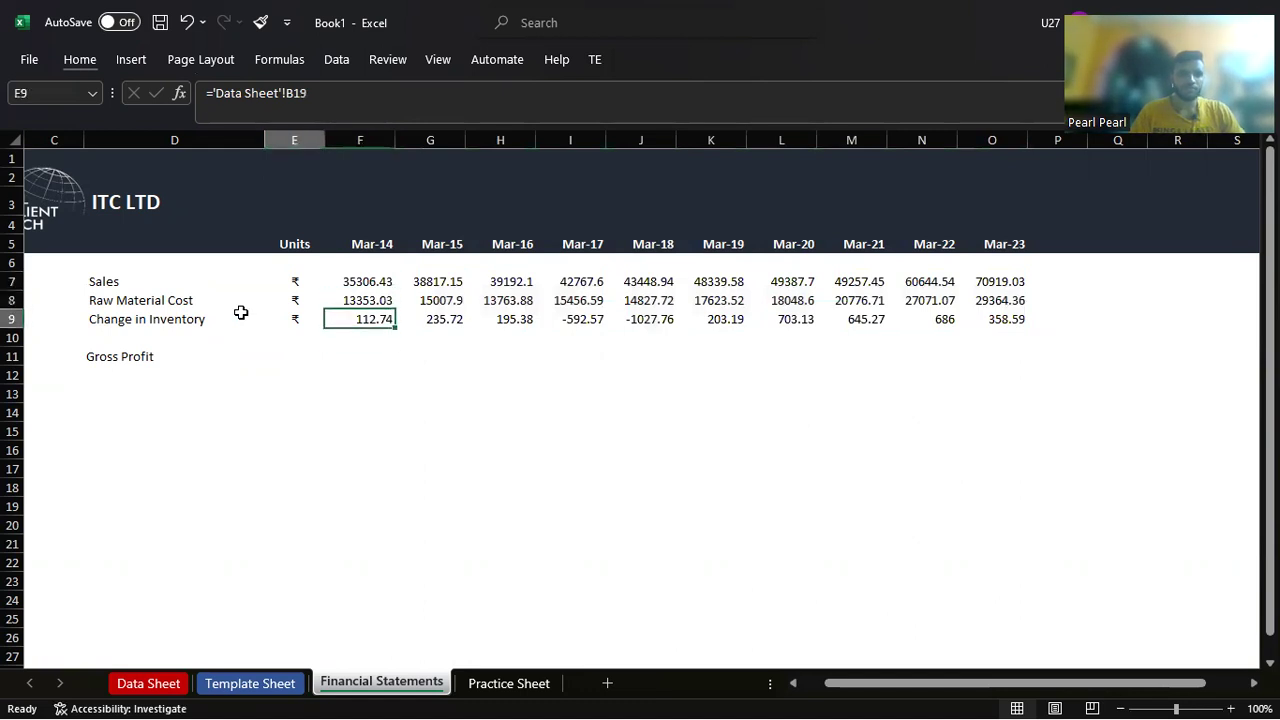
pyautogui.press('Down')
pyautogui.press('Down')
pyautogui.press('Right')
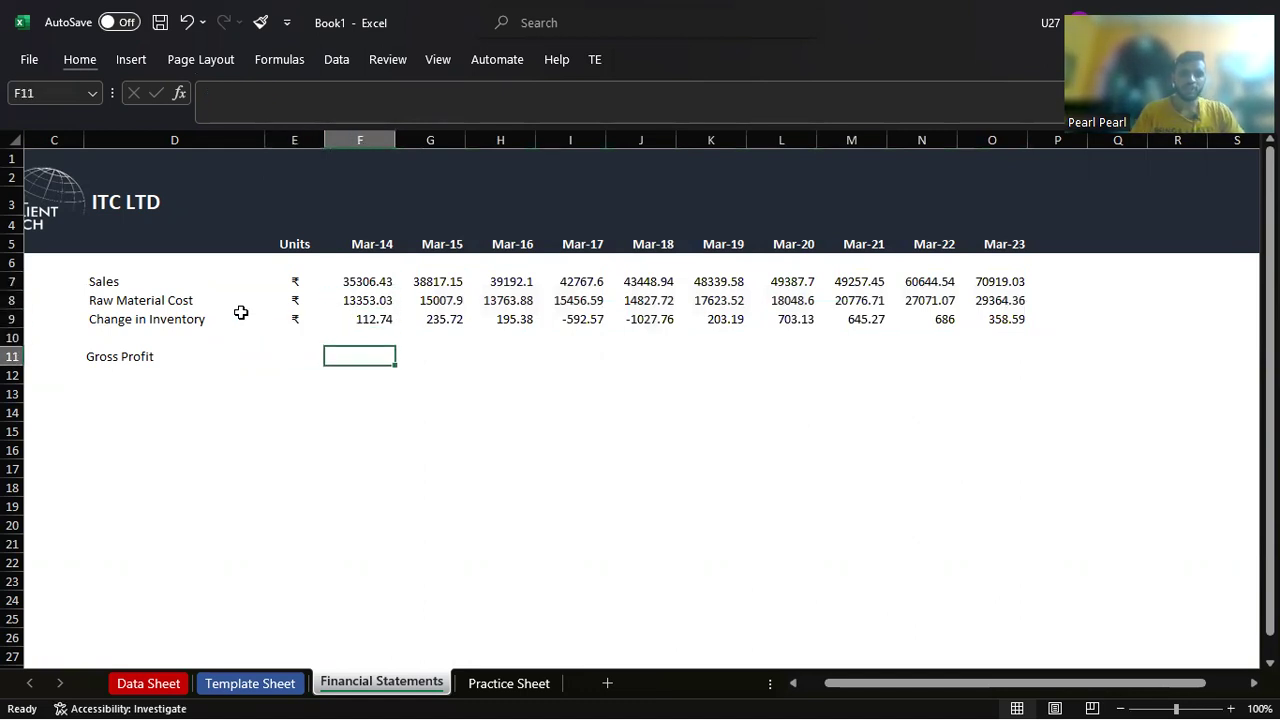
# Step: Enter a Gross Profit formula in F11 as Sales minus SUM of the cost rows
pyautogui.write('=')
pyautogui.press('Up')
pyautogui.press('Up')
pyautogui.press('Up')
pyautogui.press('Up')
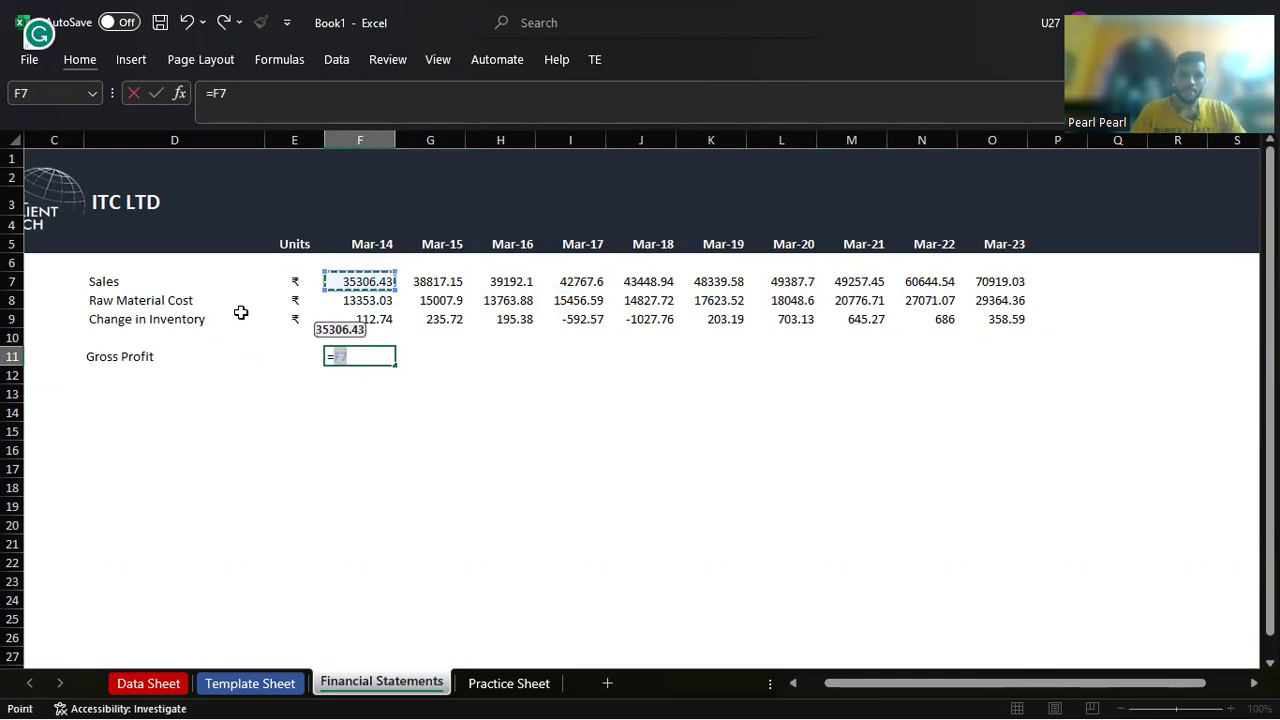
pyautogui.write('-')
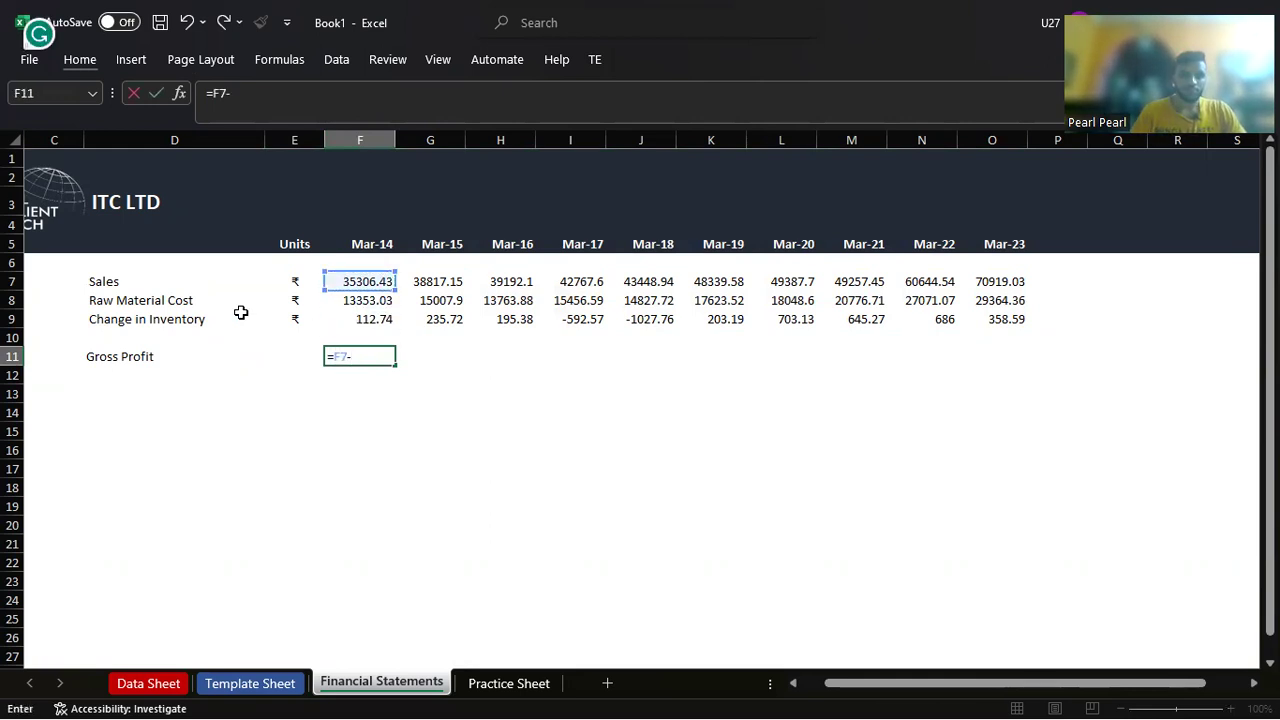
pyautogui.write('sum')
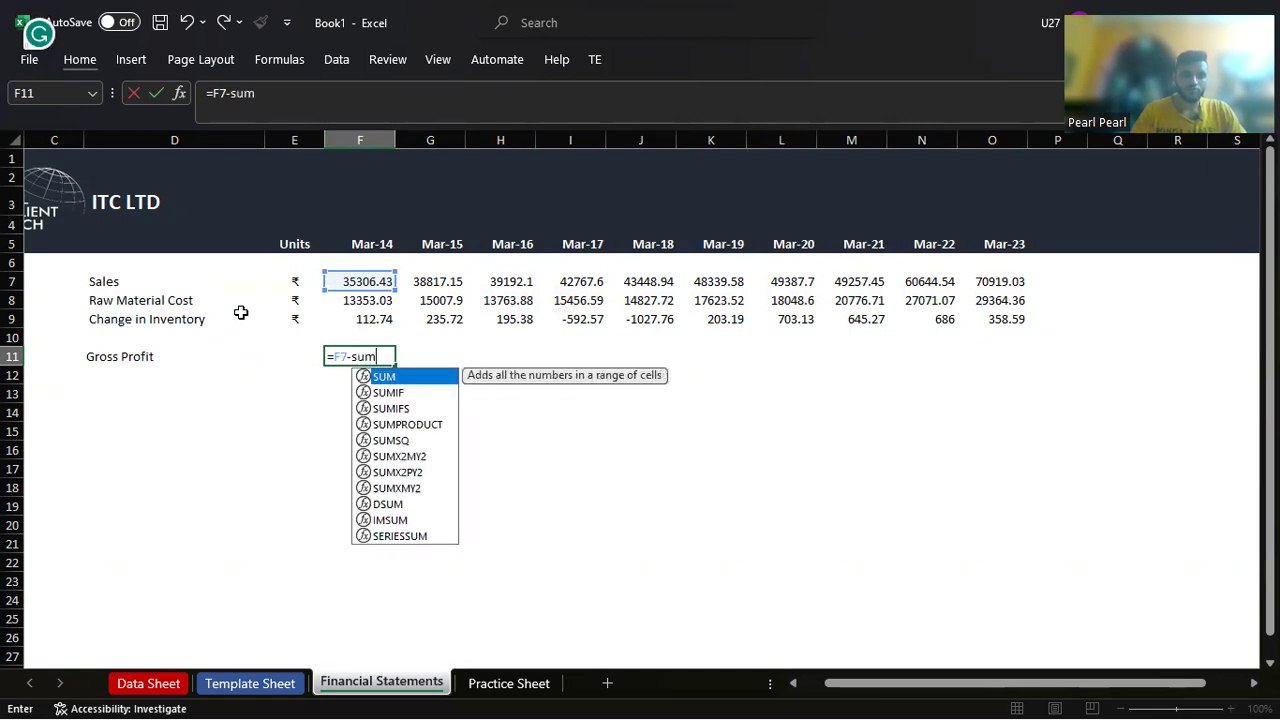
pyautogui.press('Tab')
pyautogui.press('Up')
pyautogui.press('Up')
pyautogui.press('Up')
pyautogui.press('Up')
pyautogui.hotkey('shift', 'Down')
pyautogui.write(')')
pyautogui.press('Return')
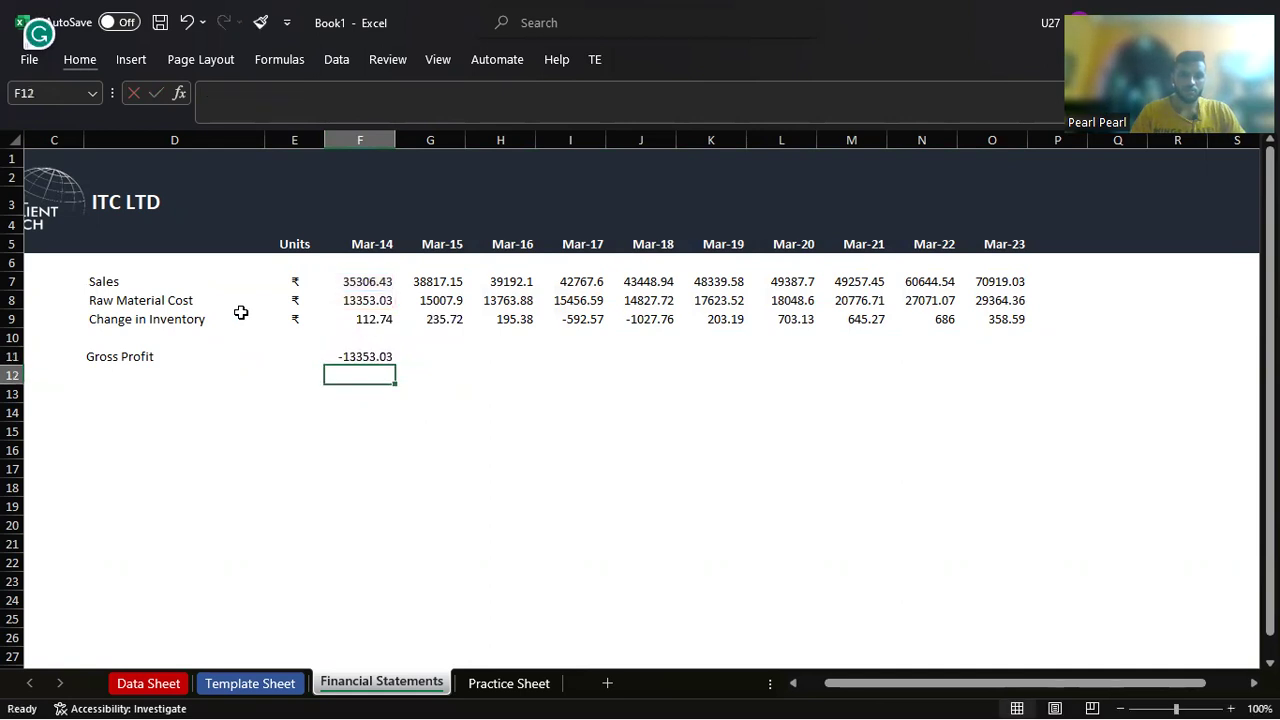
# Step: Check the F11 formula against the source figures and delete it
pyautogui.press('Up')
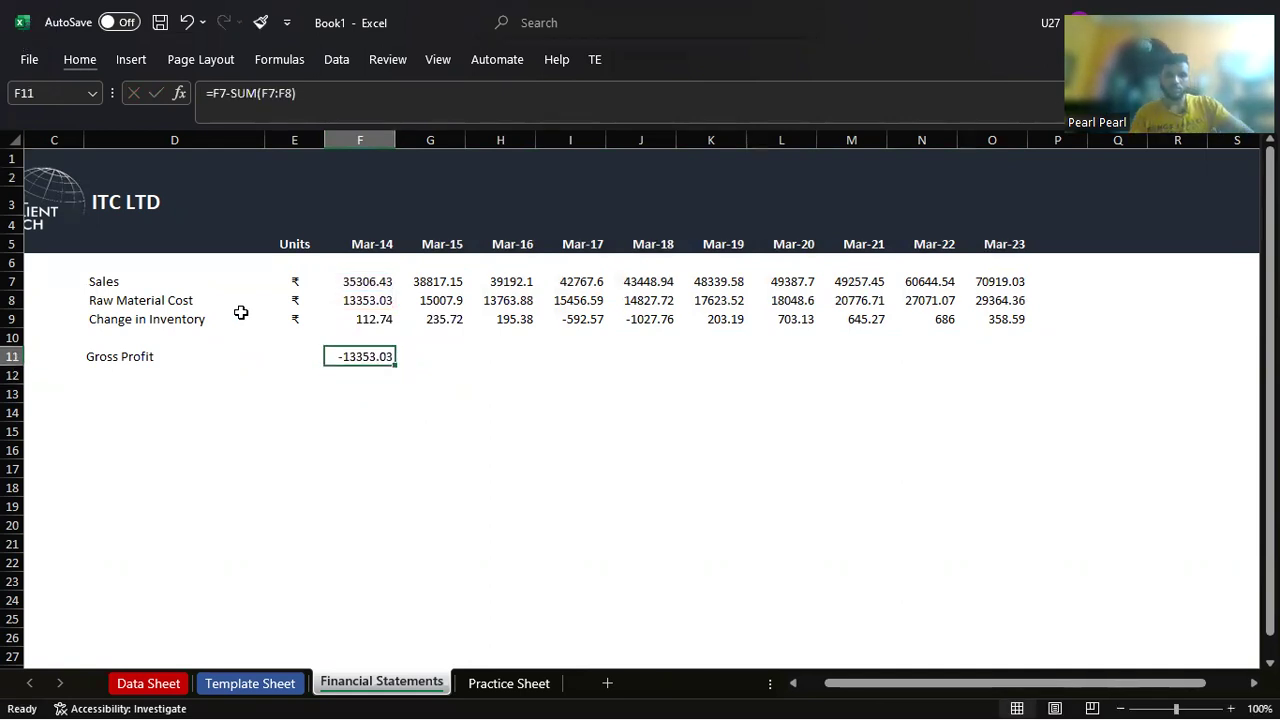
pyautogui.press('F2')
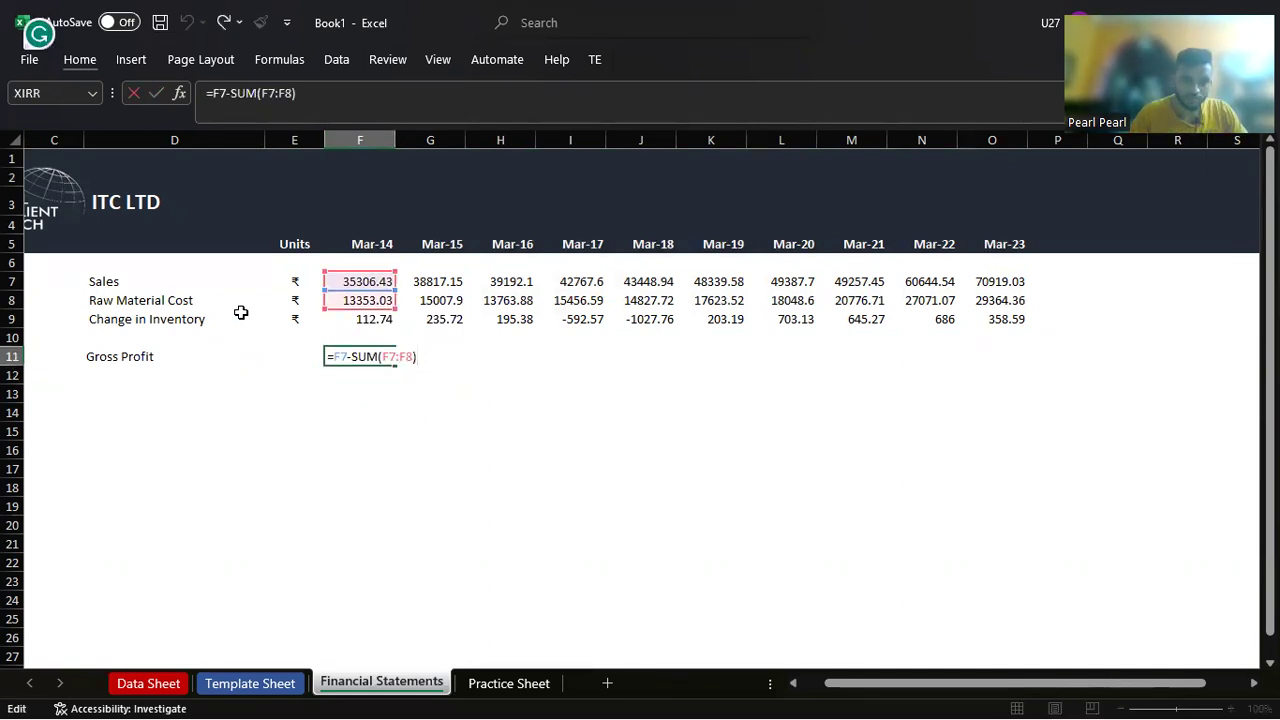
pyautogui.press('Escape')
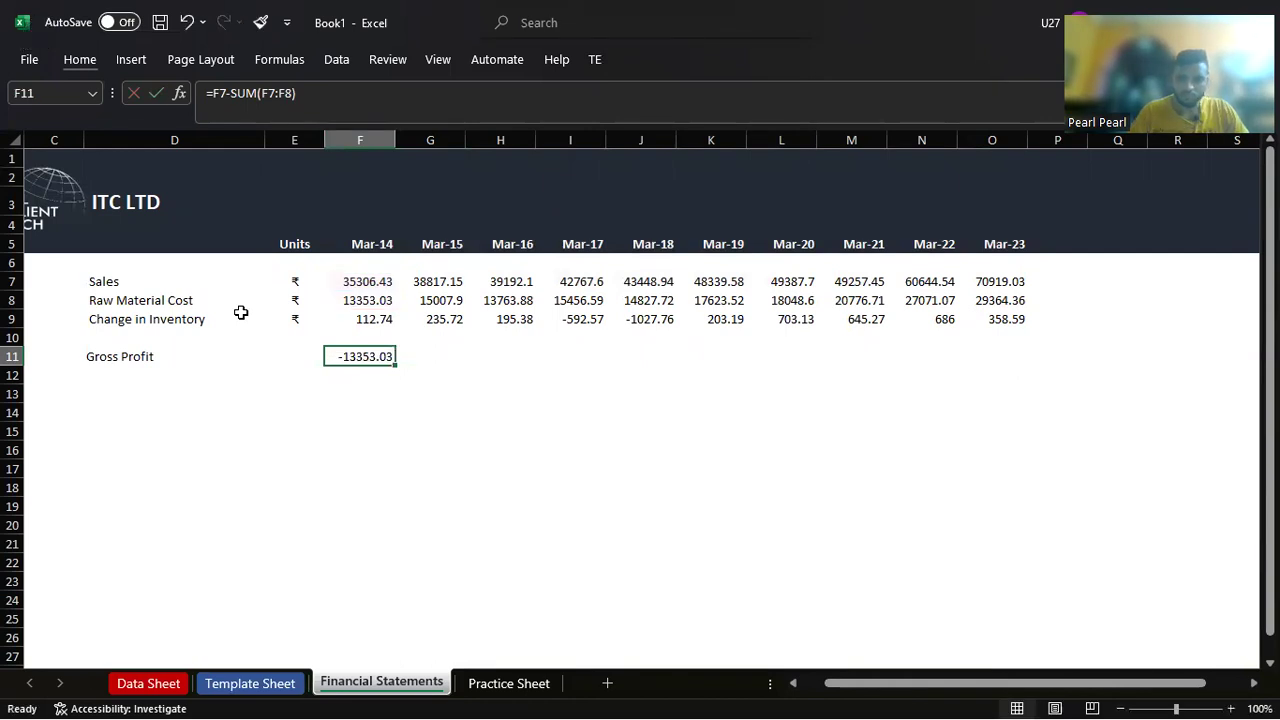
pyautogui.hotkey('ctrl', 'pageup')
pyautogui.hotkey('ctrl', 'pageup')
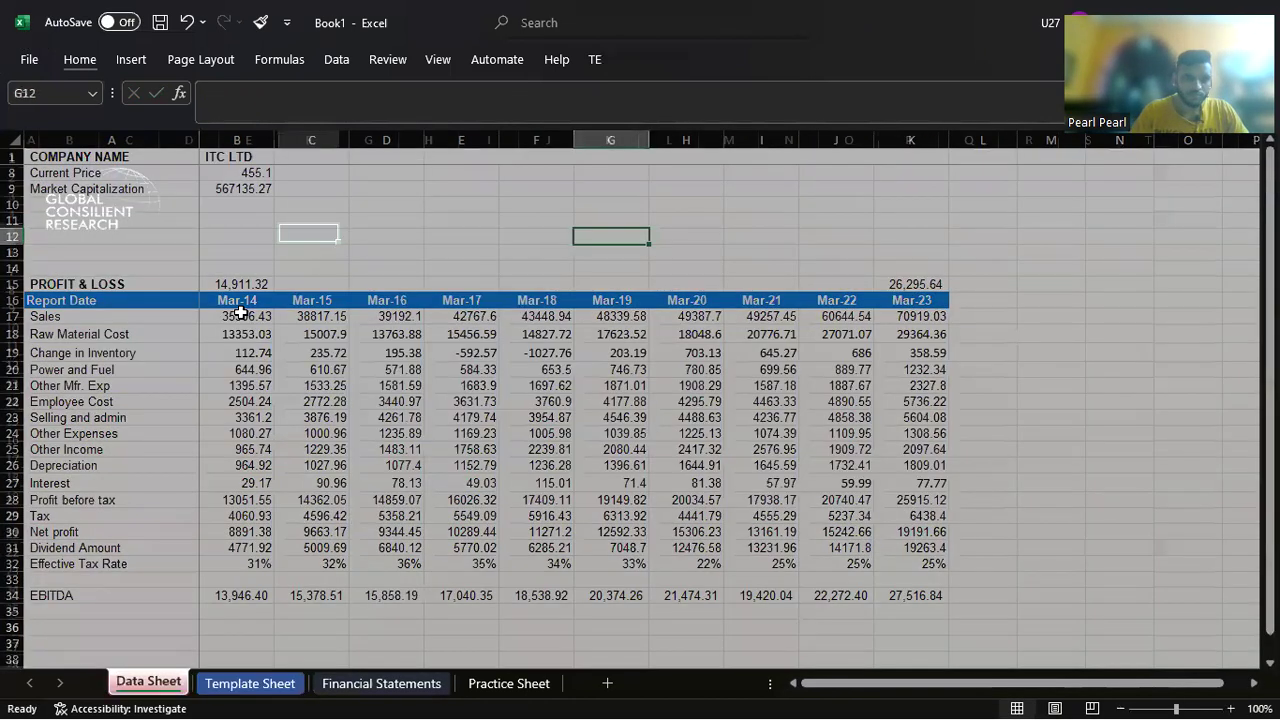
pyautogui.hotkey('ctrl', 'pagedown')
pyautogui.hotkey('ctrl', 'pagedown')
pyautogui.press('Delete')
# Step: Enter the corrected Gross Profit formula =F7-F8-F9 in F11
pyautogui.write('=')
pyautogui.press('Up')
pyautogui.press('Up')
pyautogui.press('Up')
pyautogui.press('Up')
pyautogui.write('-')
pyautogui.press('Up')
pyautogui.press('Up')
pyautogui.press('Up')
pyautogui.write('-')
pyautogui.press('Up')
pyautogui.press('Up')
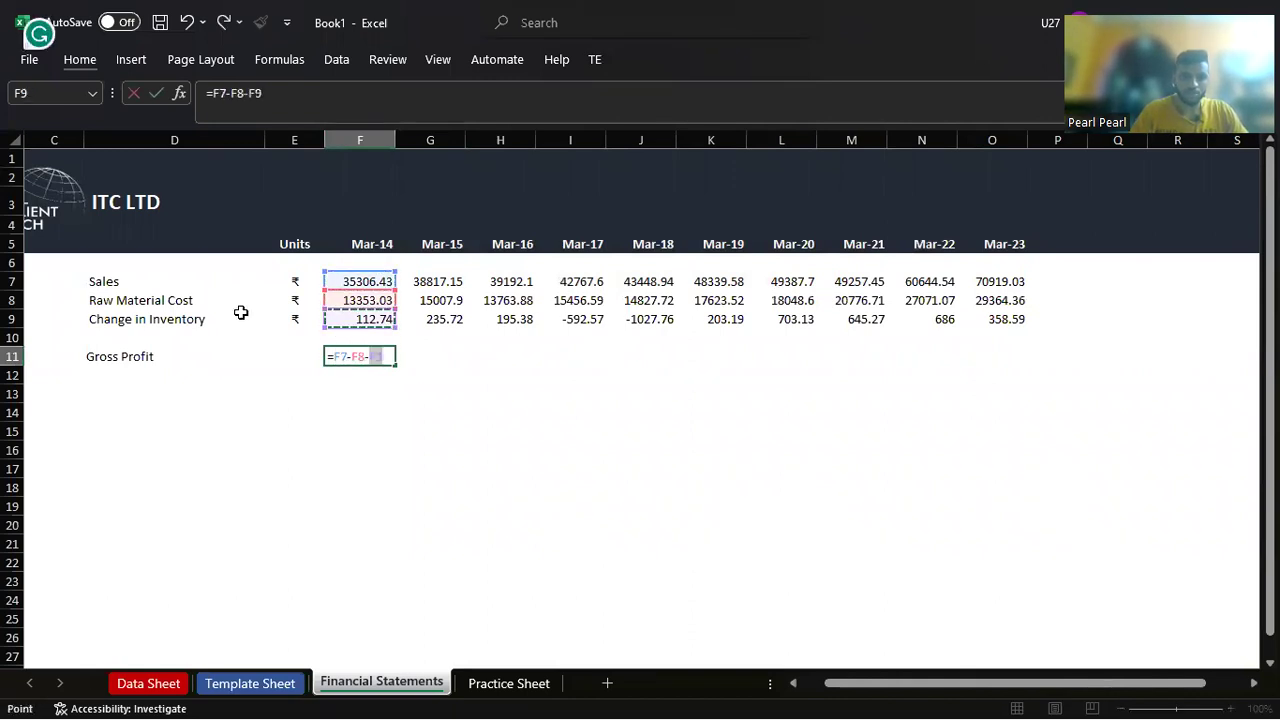
pyautogui.press('Return')
pyautogui.press('Up')
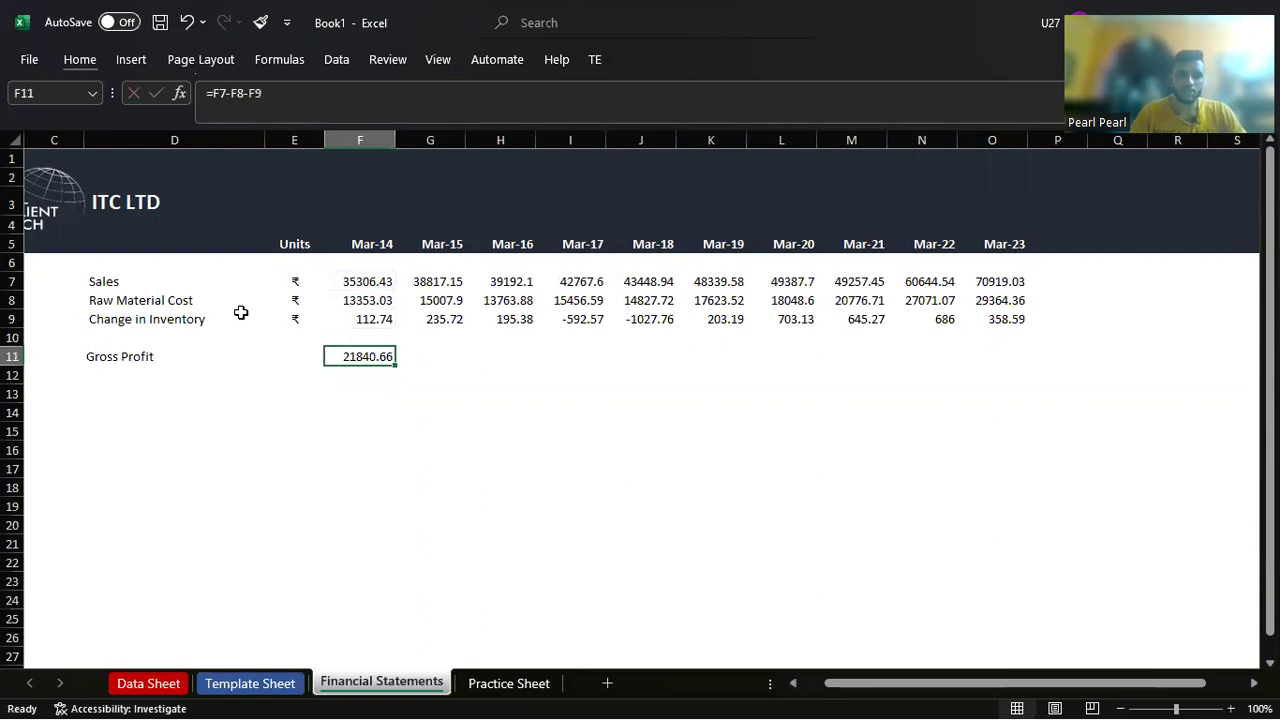
# Step: Paste the F11 formula only across F11:O11, then select the whole Gross Profit row
pyautogui.hotkey('ctrl', 'c')
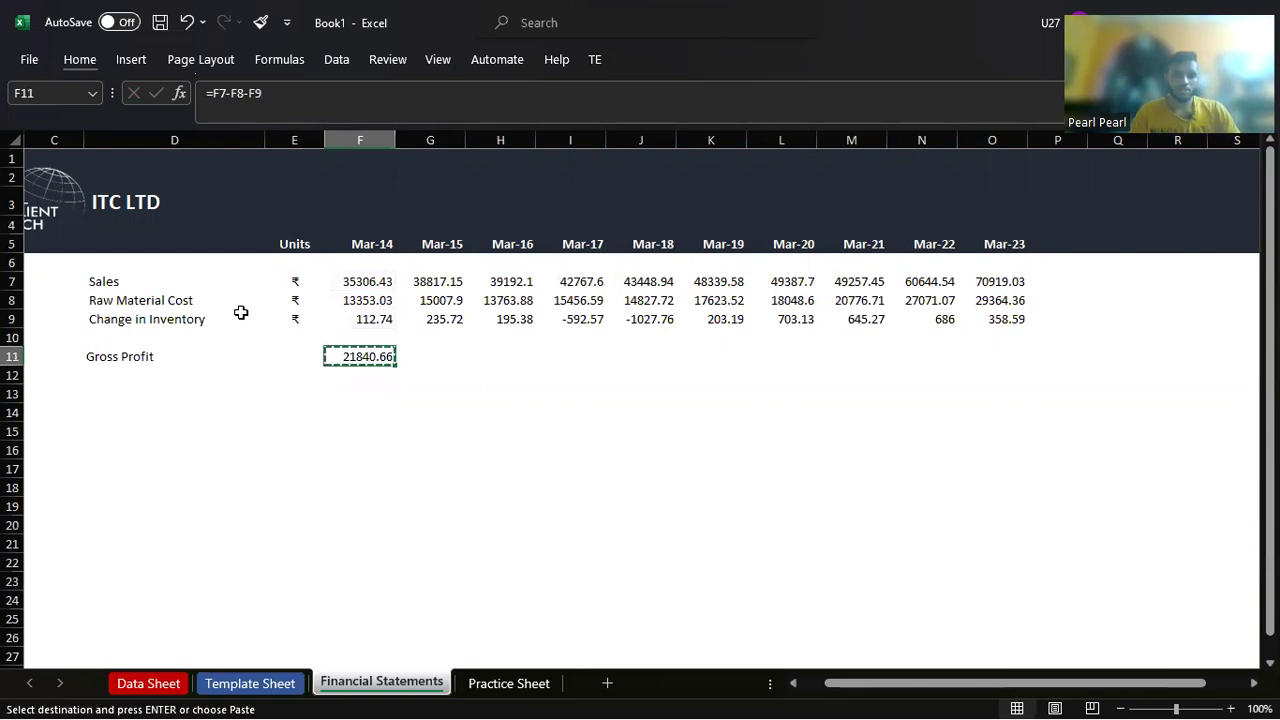
pyautogui.hotkey('shift', 'Right')
pyautogui.hotkey('shift', 'Right')
pyautogui.hotkey('shift', 'Right')
pyautogui.hotkey('shift', 'Right')
pyautogui.hotkey('shift', 'Right')
pyautogui.hotkey('shift', 'Right')
pyautogui.hotkey('shift', 'Right')
pyautogui.hotkey('shift', 'Right')
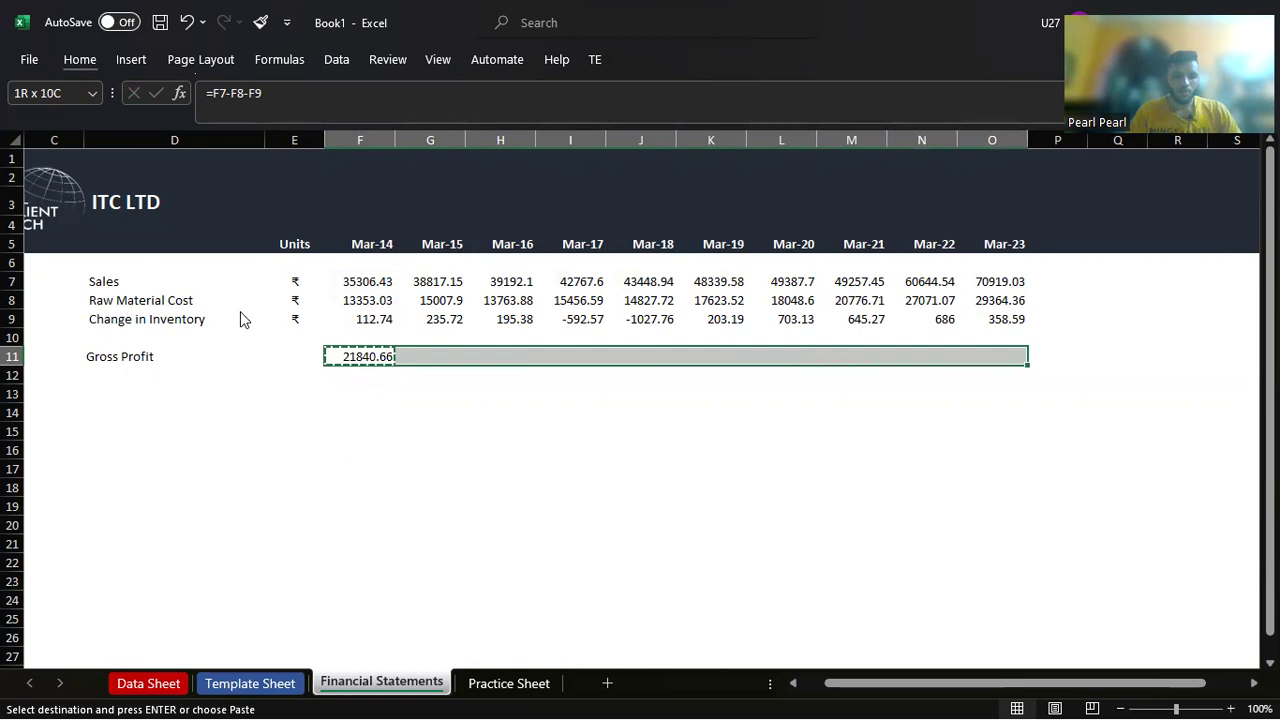
pyautogui.hotkey('ctrl', 'alt', 'v')
pyautogui.press('Return')
pyautogui.press('Down')
pyautogui.press('Left')
pyautogui.press('Left')
pyautogui.press('Left')
pyautogui.press('Up')
pyautogui.press('Right')
pyautogui.hotkey('shift', 'Right')
pyautogui.hotkey('shift', 'Right')
pyautogui.hotkey('shift', 'Right')
pyautogui.hotkey('shift', 'Right')
pyautogui.hotkey('shift', 'Right')
pyautogui.hotkey('shift', 'Right')
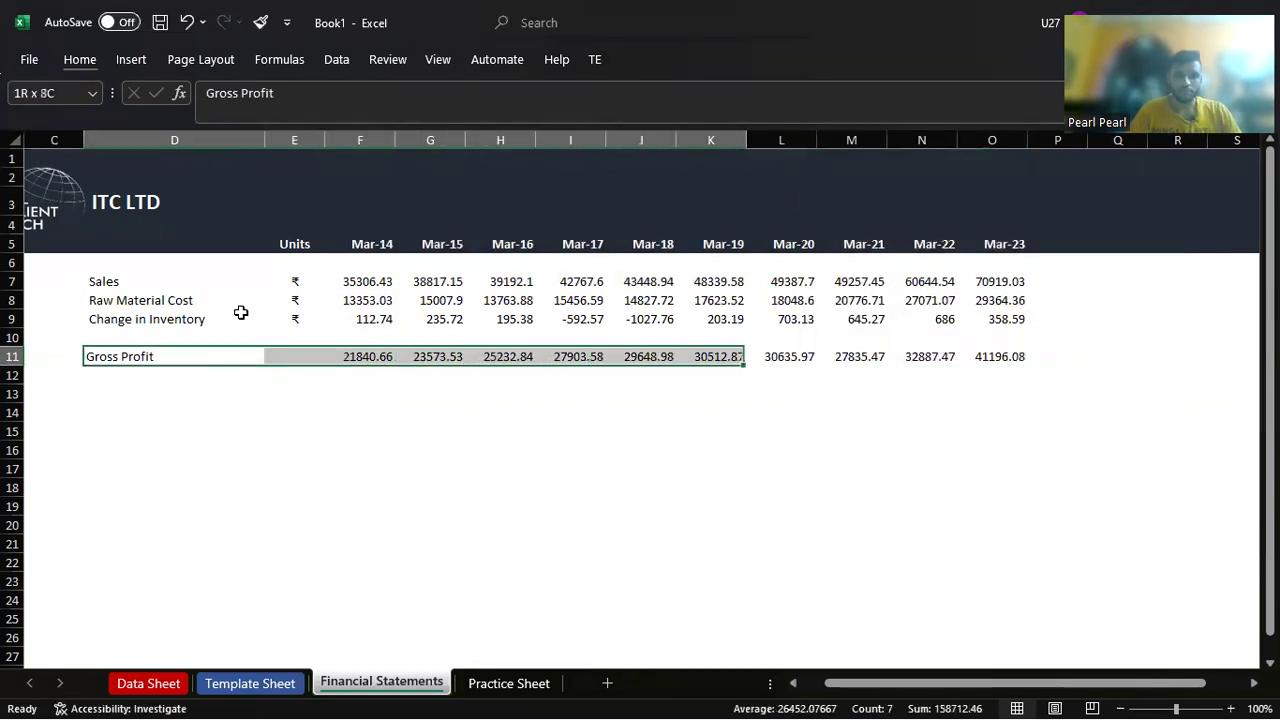
pyautogui.hotkey('shift', 'Right')
pyautogui.hotkey('shift', 'Right')
pyautogui.hotkey('shift', 'Right')
pyautogui.hotkey('shift', 'Right')
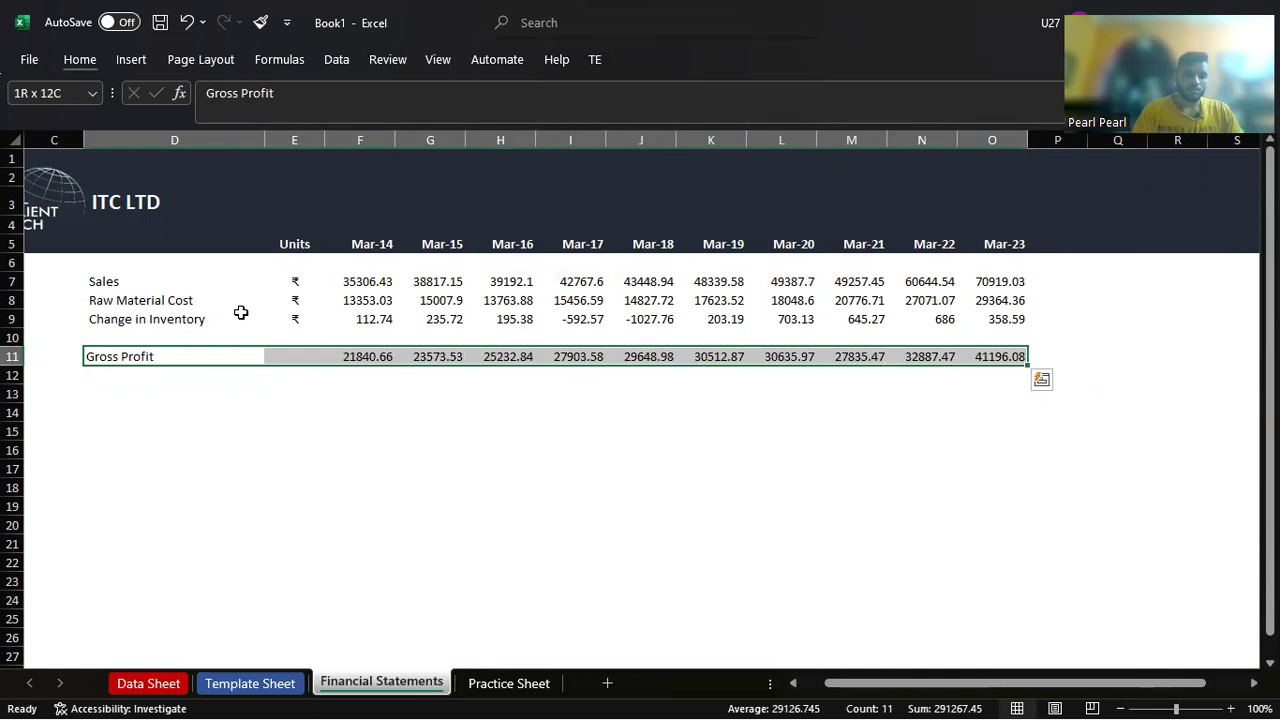
# Step: Apply a dotted hairline top border across D11:O11
pyautogui.hotkey('ctrl', '1')
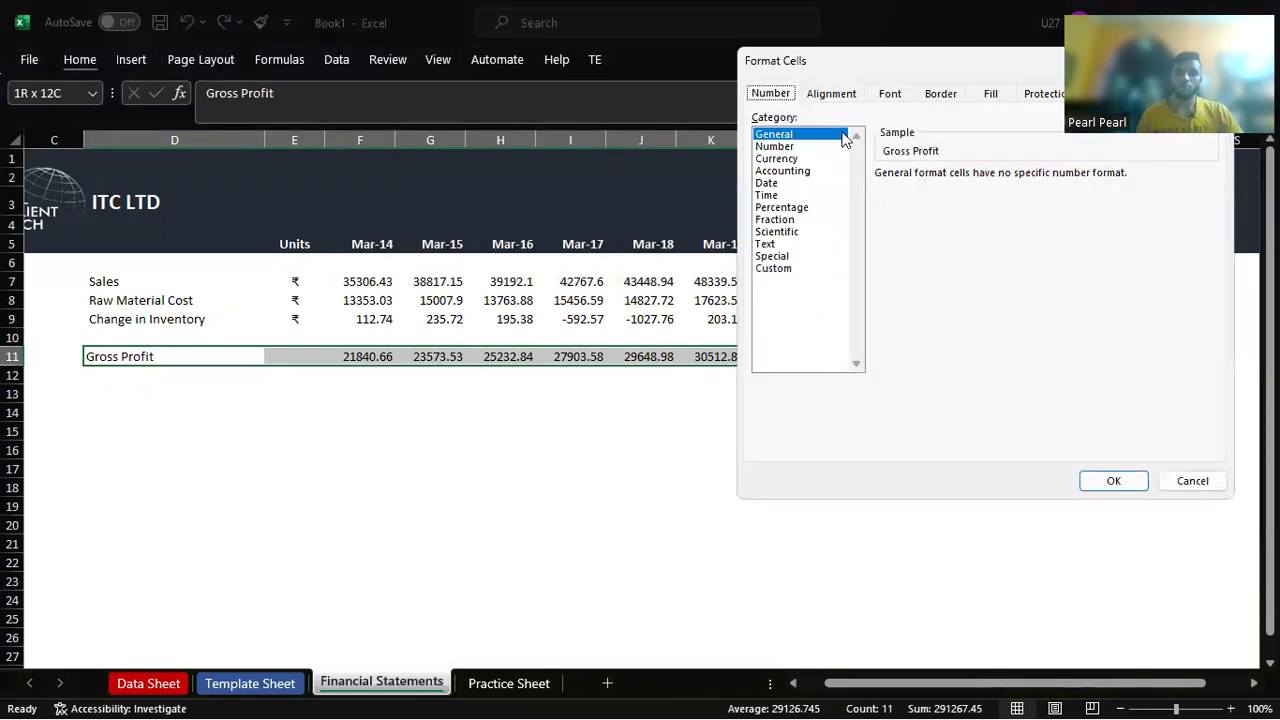
pyautogui.click(945, 97)
pyautogui.click(786, 170)
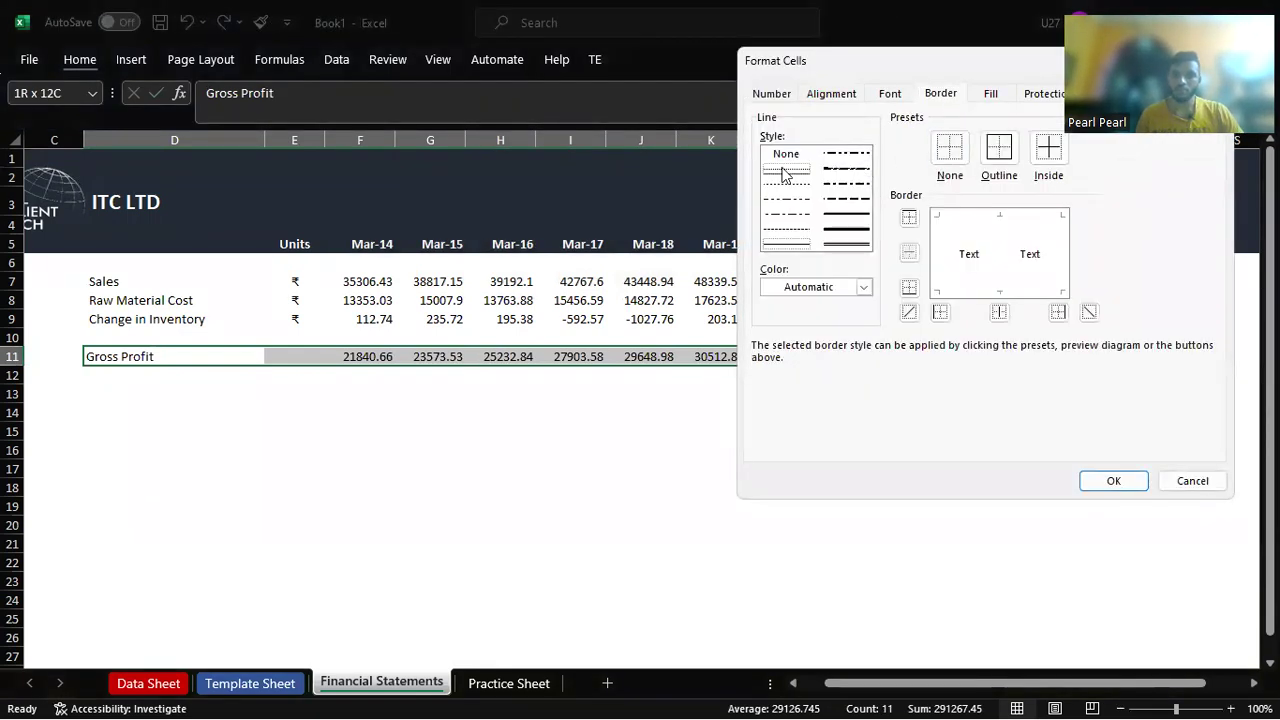
pyautogui.click(1025, 230)
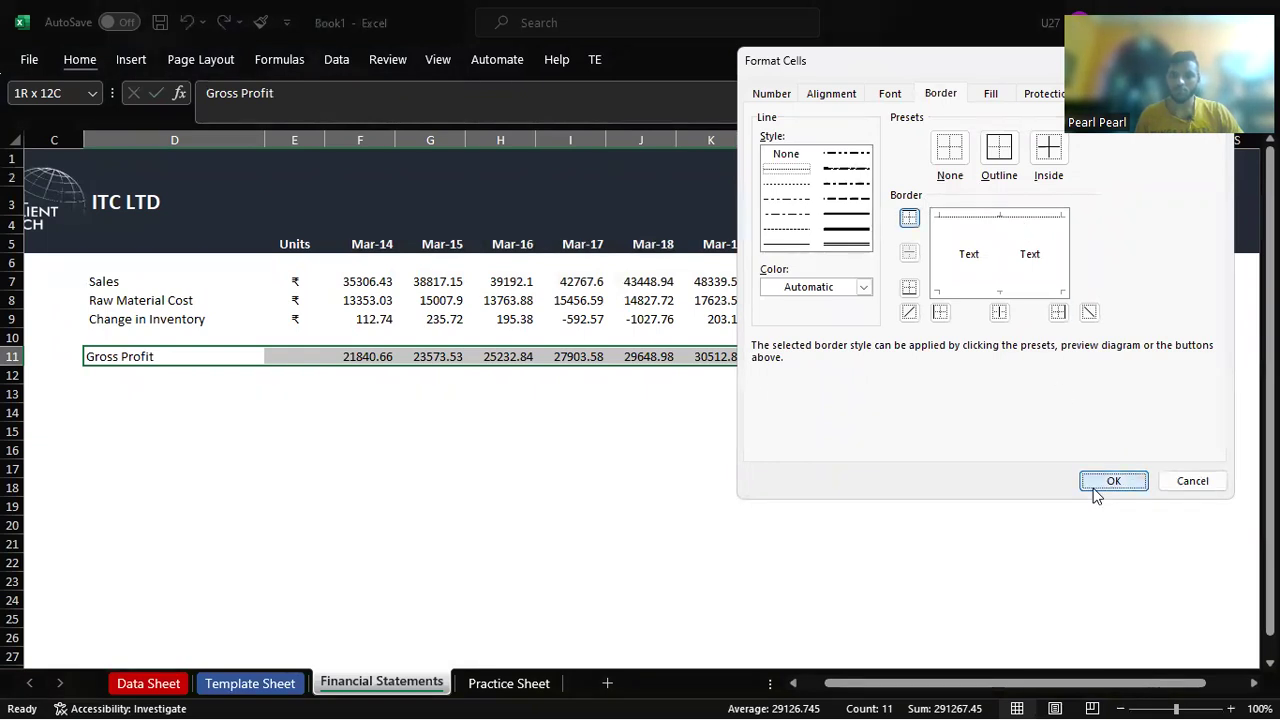
pyautogui.click(1097, 485)
pyautogui.click(250, 397)
pyautogui.press('Up')
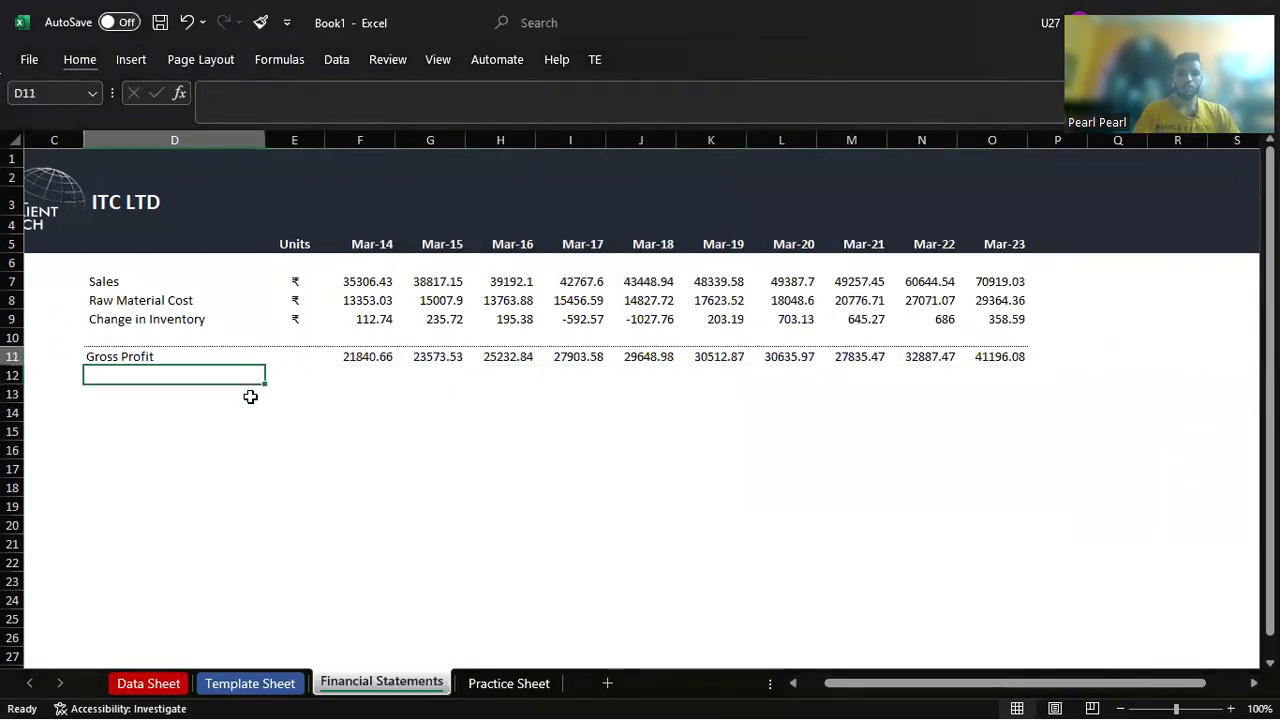
pyautogui.press('Up')
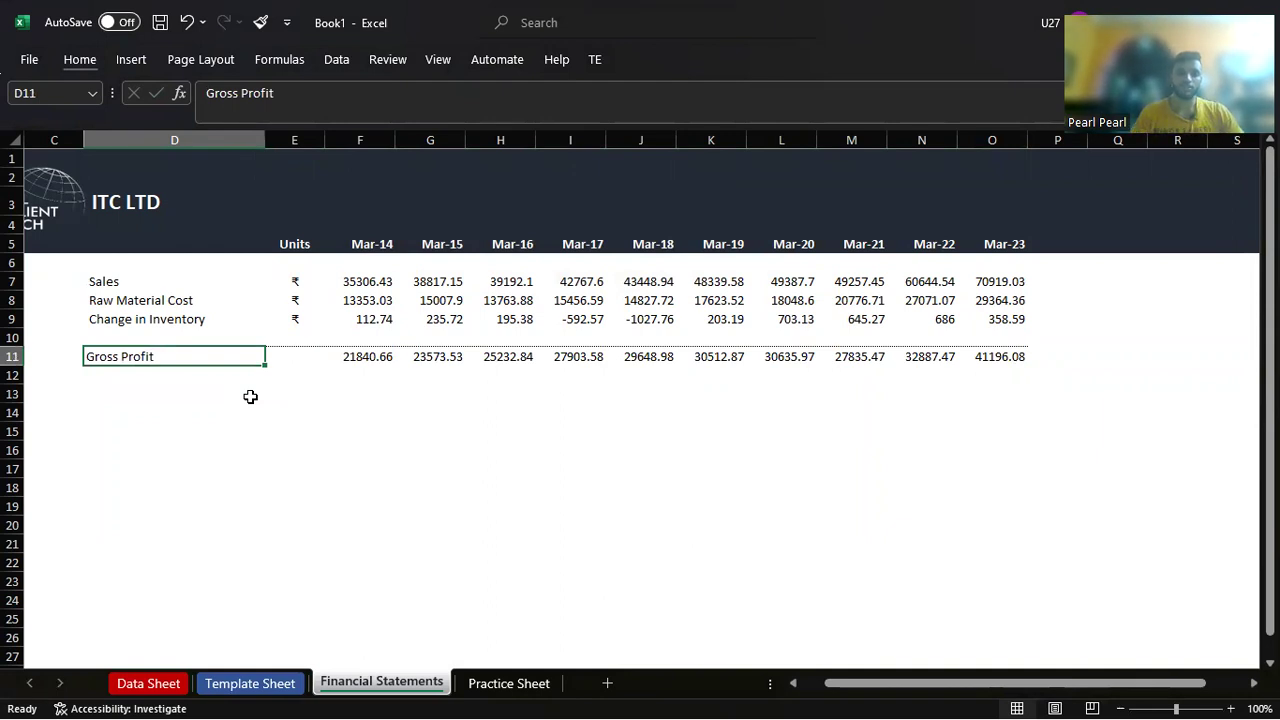
# Step: Add a Data Validation input message titled Definition to D11, defining gross profit as revenue minus direct costs
pyautogui.press('alt')
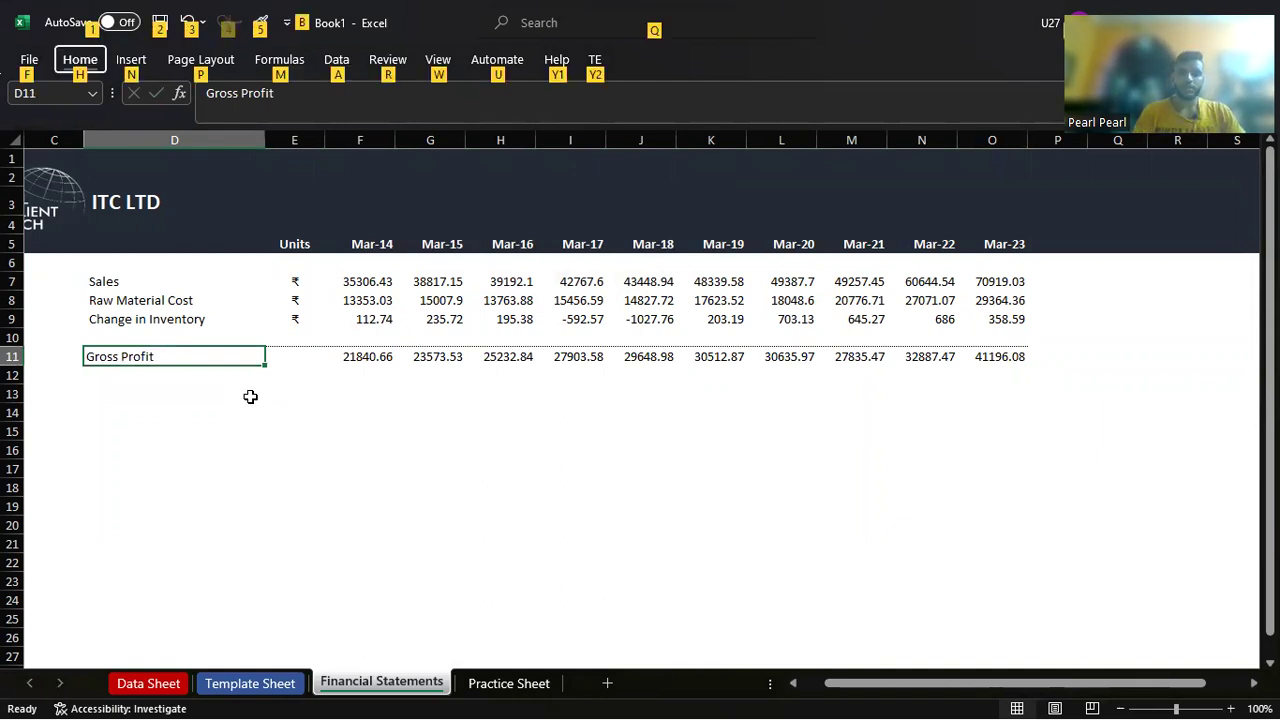
pyautogui.press('a')
pyautogui.press('v')
pyautogui.press('v')
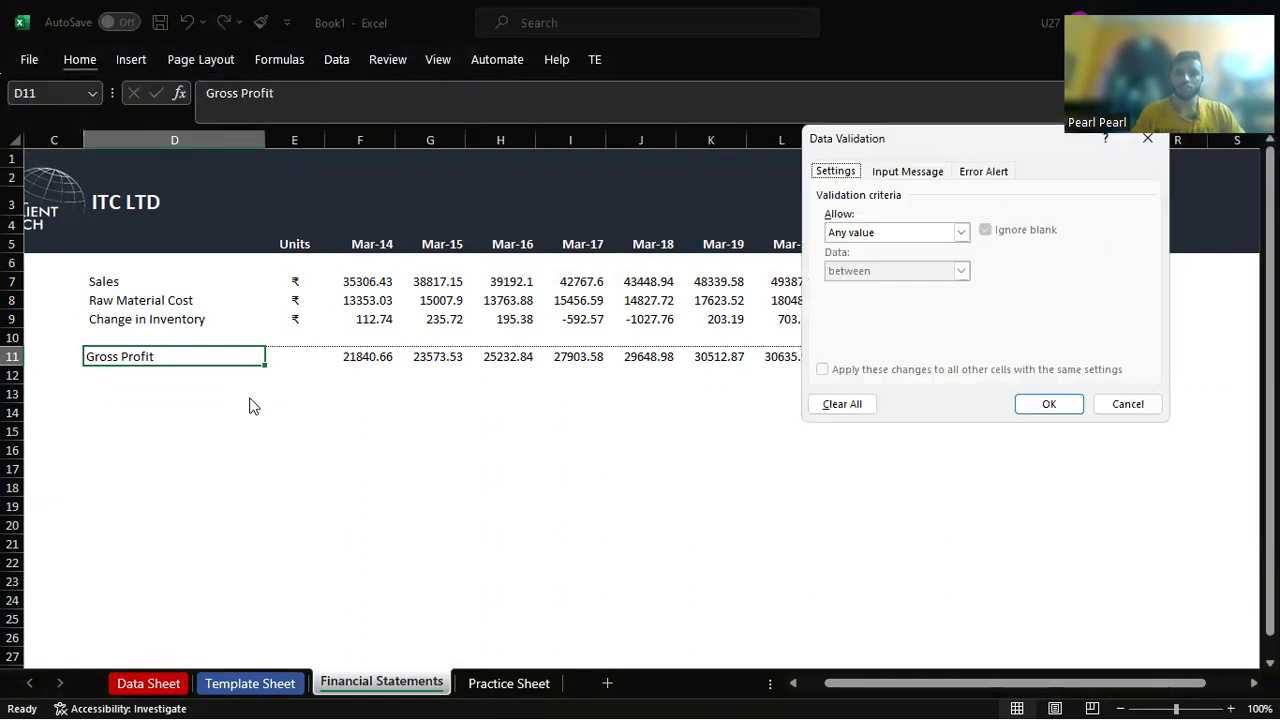
pyautogui.click(907, 174)
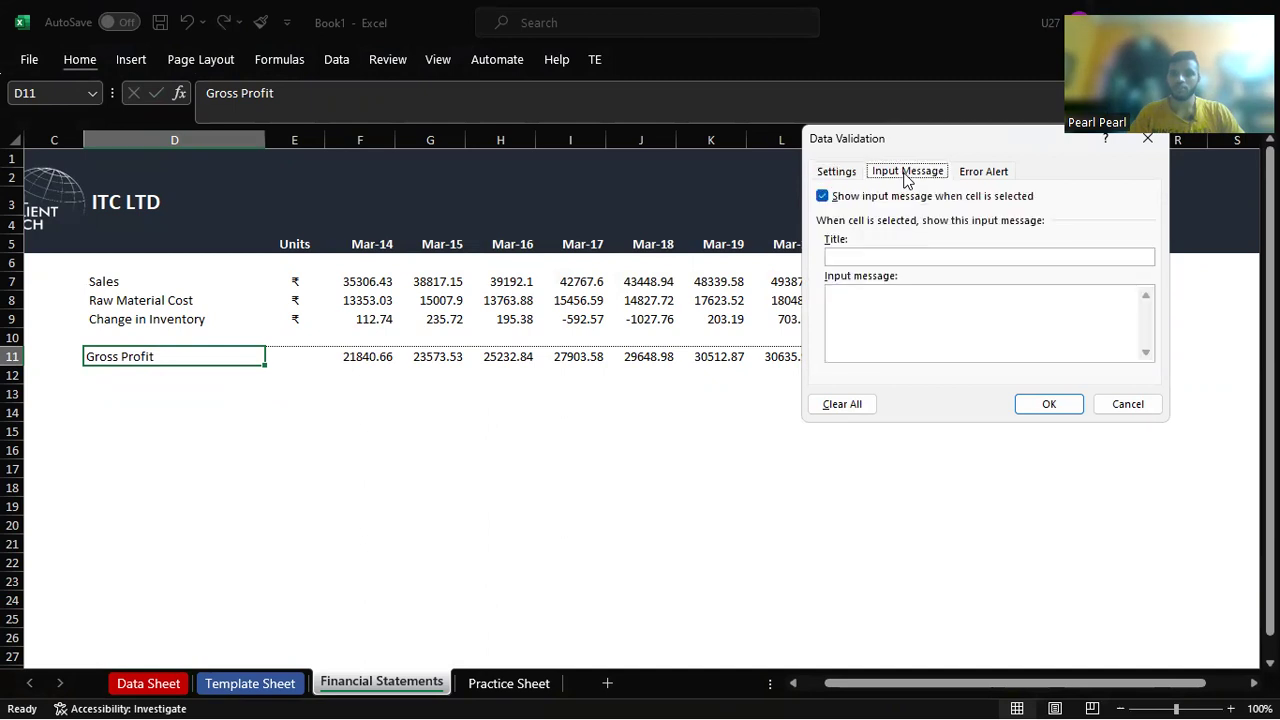
pyautogui.press('Tab')
pyautogui.press('Tab')
pyautogui.write('Definition')
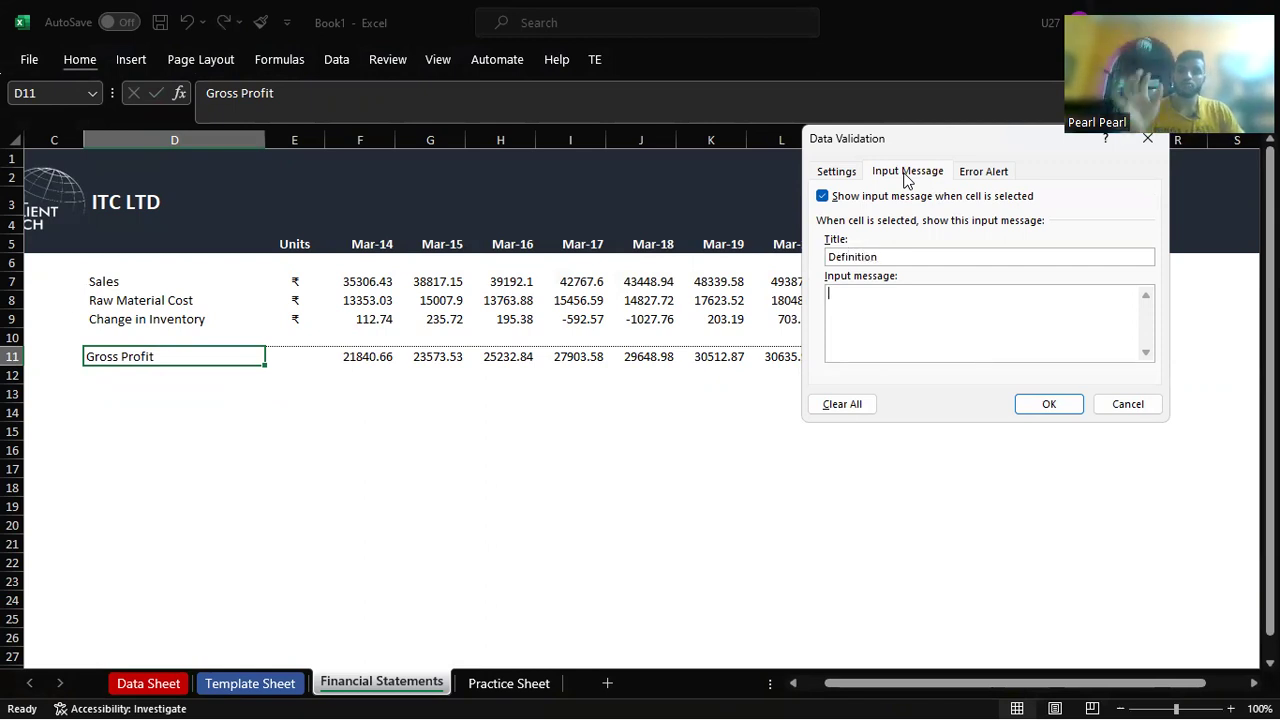
pyautogui.write('Gross pro')
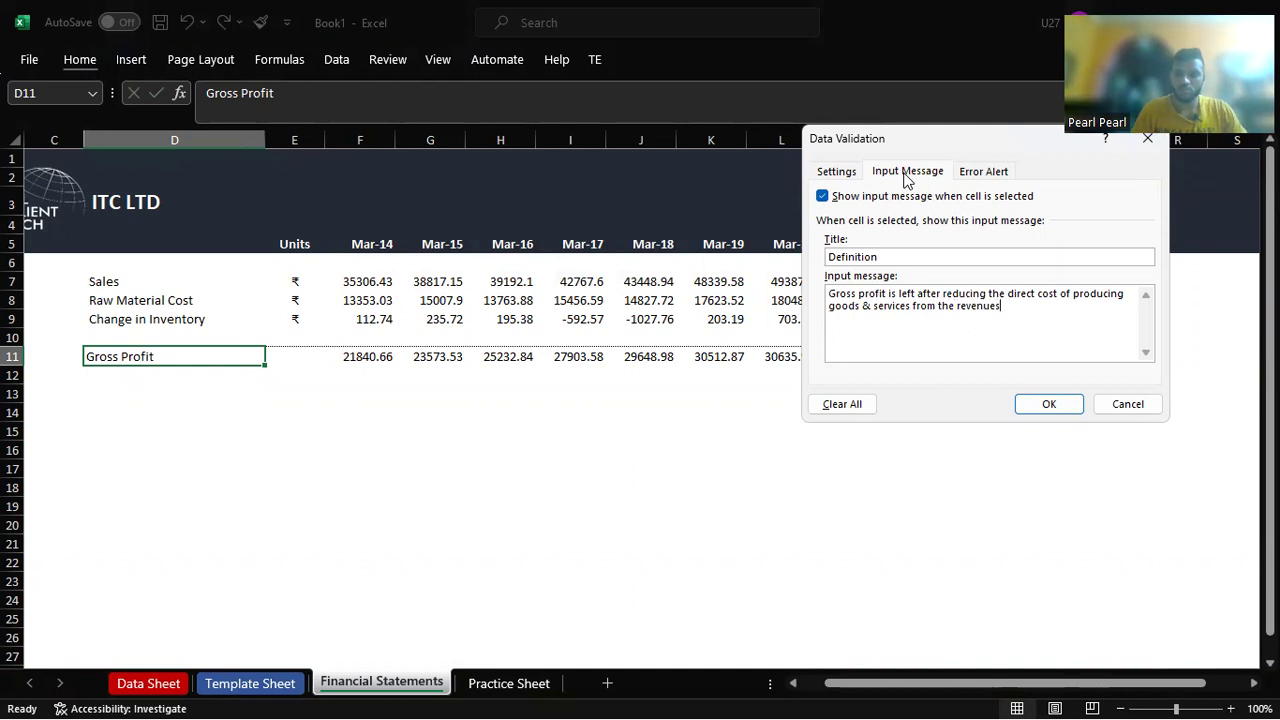
pyautogui.click(1064, 408)
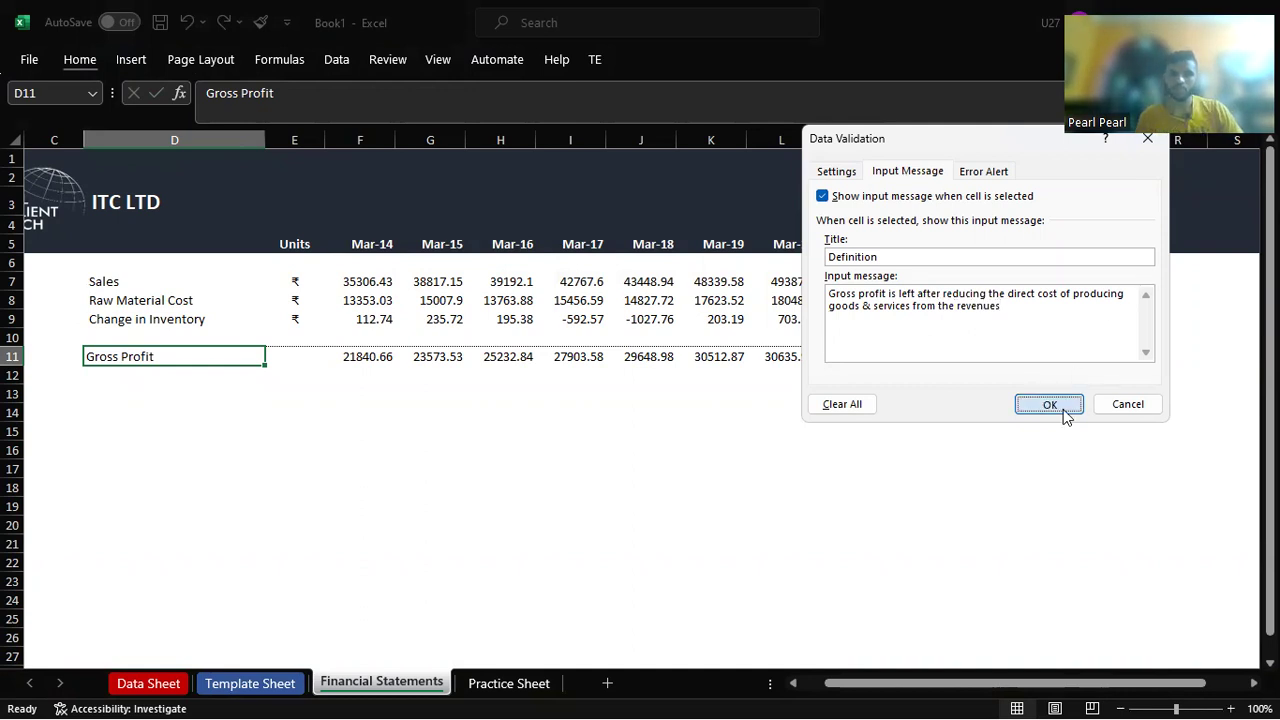
# Step: Enter ₹ as the Gross Profit unit in E11, then move to D13
pyautogui.click(378, 380)
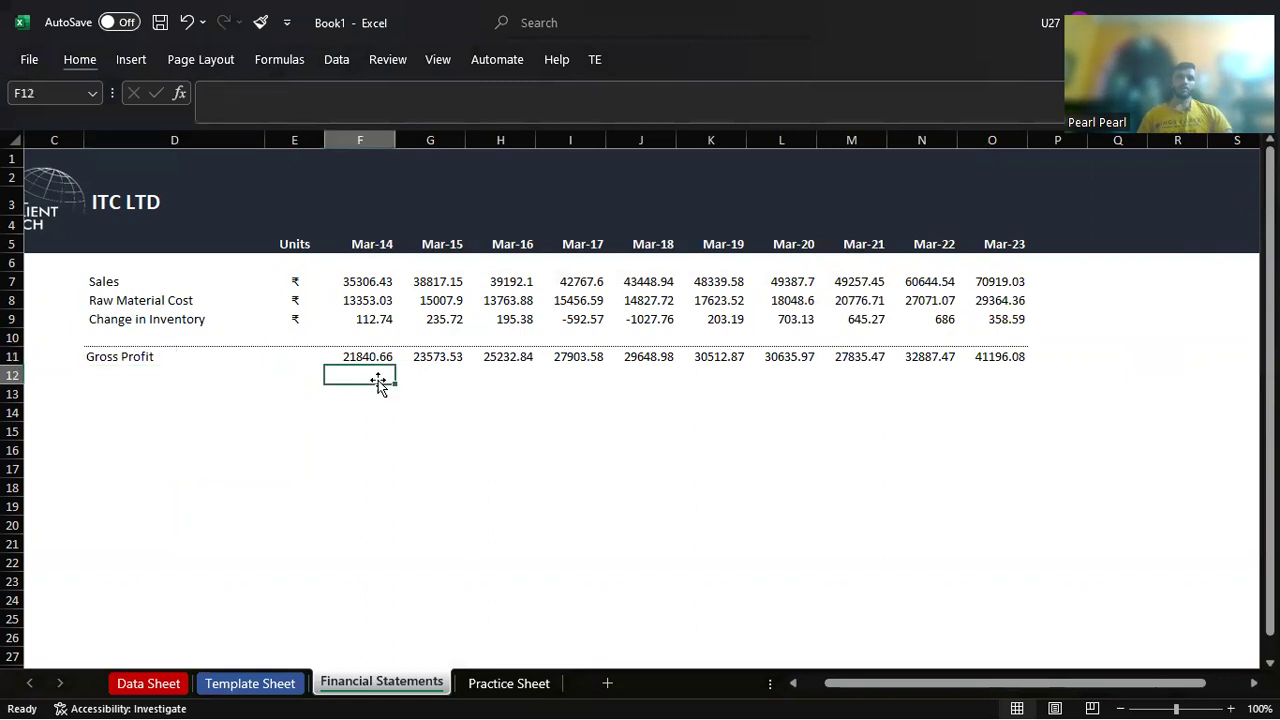
pyautogui.press('Up')
pyautogui.press('Left')
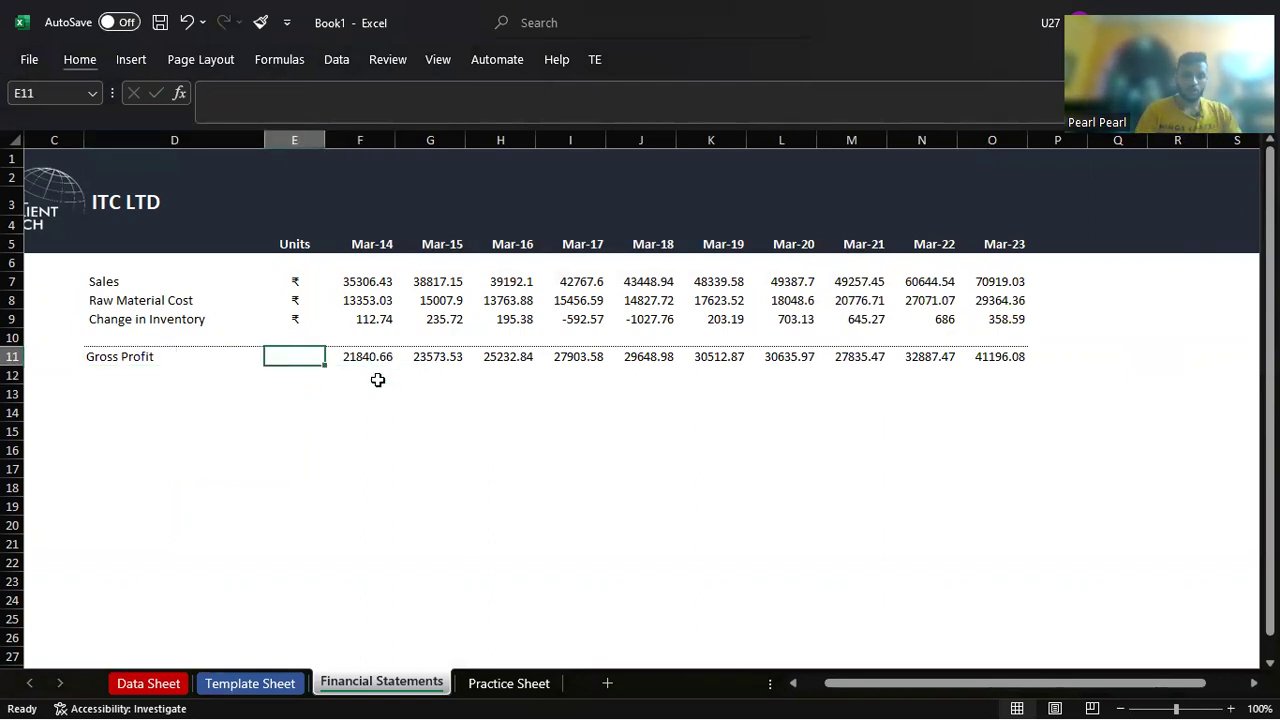
pyautogui.write('₹')
pyautogui.press('Return')
pyautogui.press('Down')
pyautogui.press('Down')
pyautogui.press('Up')
pyautogui.press('Up')
pyautogui.press('Left')
pyautogui.press('Left')
pyautogui.press('Down')
pyautogui.press('Right')
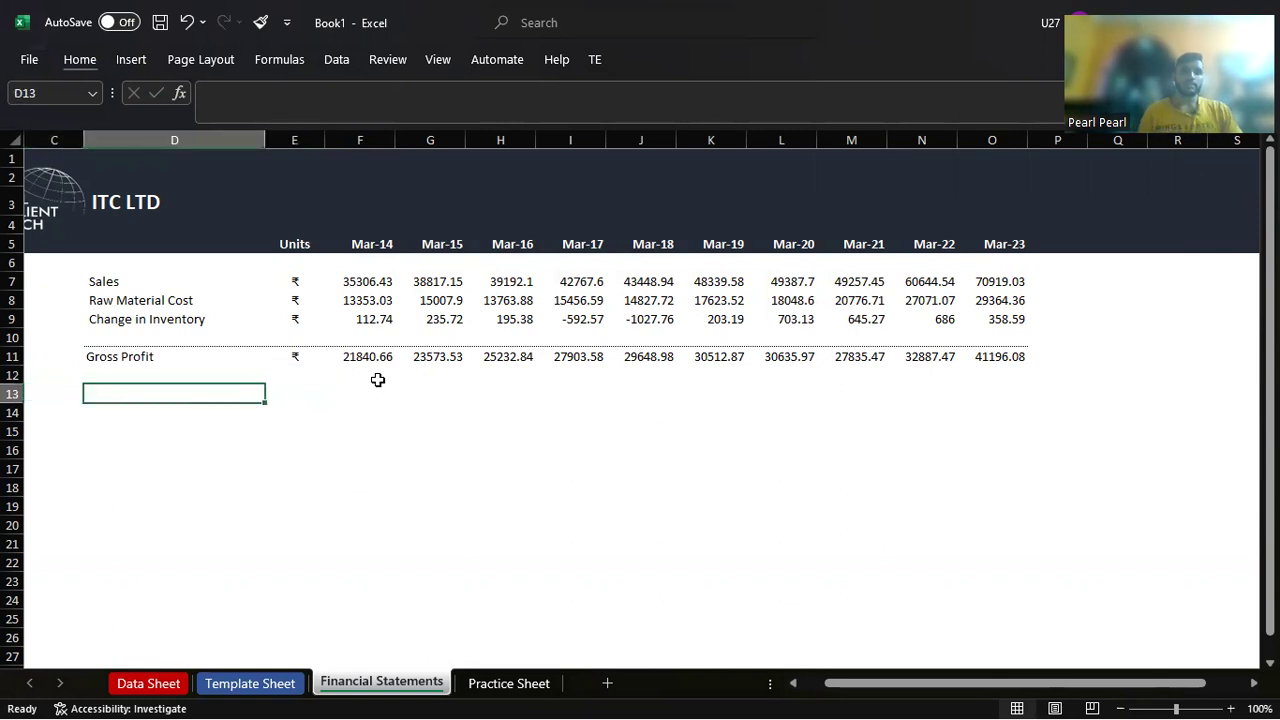
# Step: Select the Power and Fuel through Selling and admin labels on the Data Sheet
pyautogui.hotkey('ctrl', 'pageup')
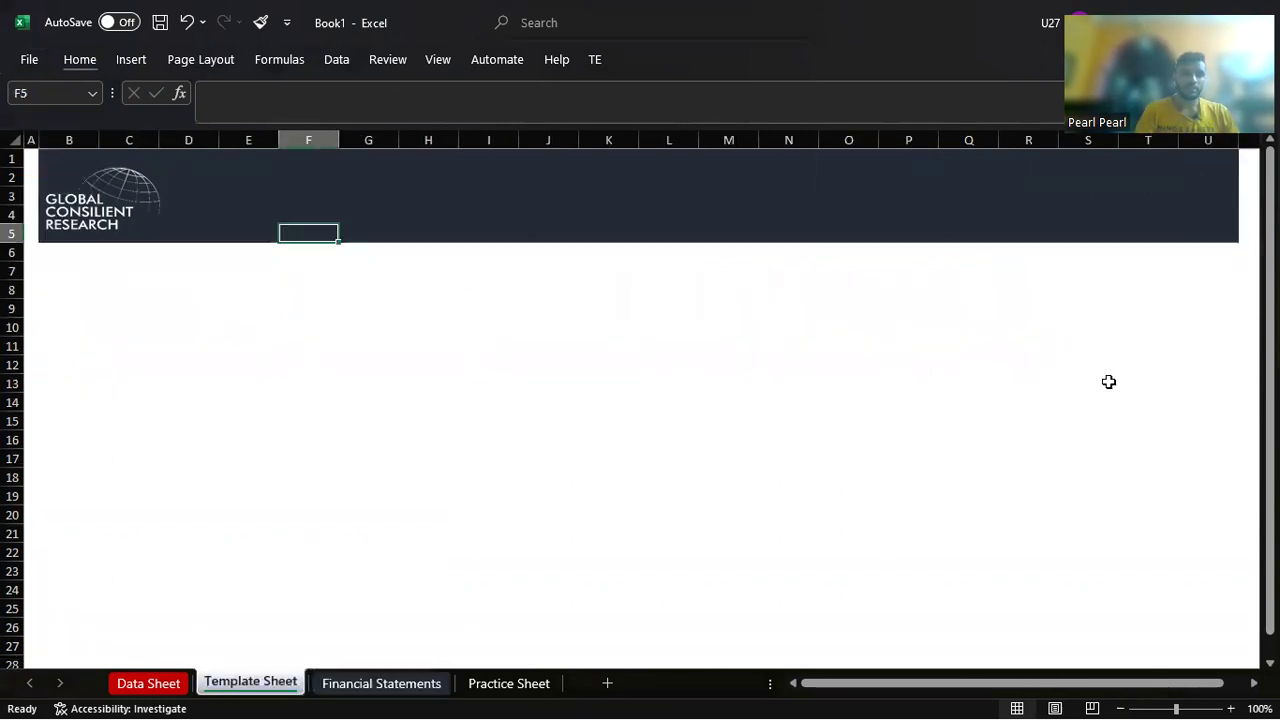
pyautogui.hotkey('ctrl', 'pageup')
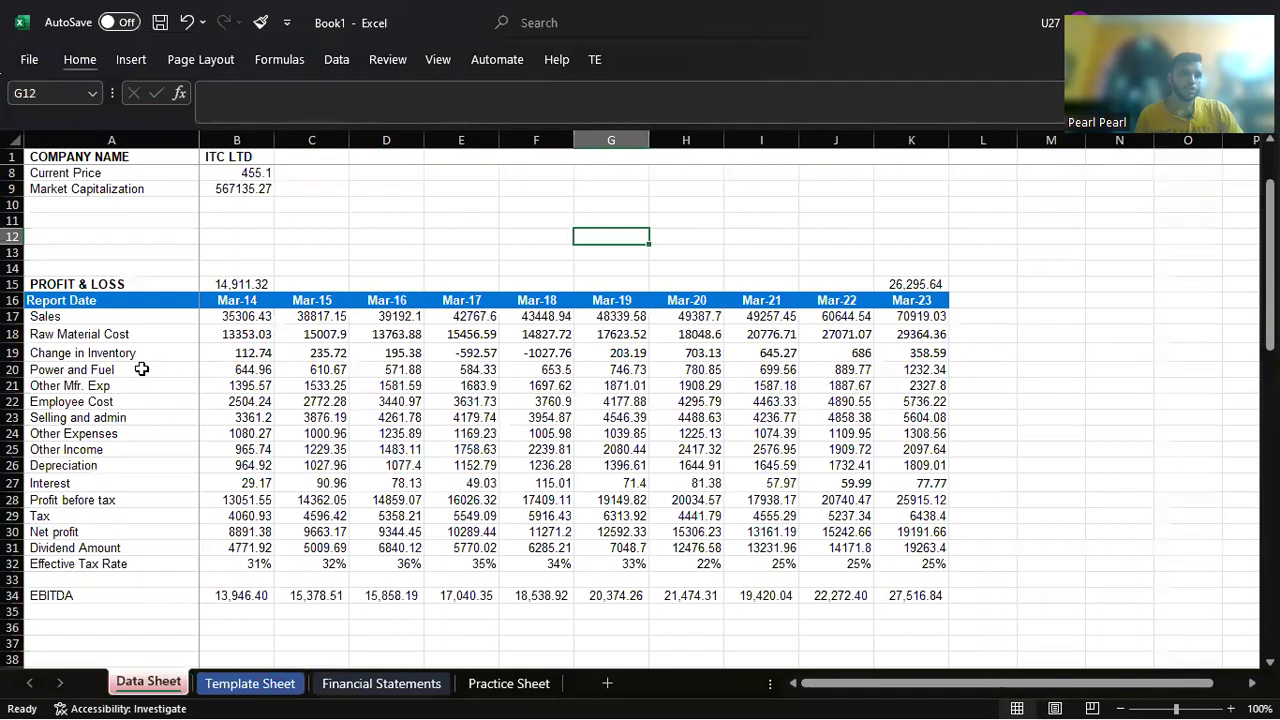
pyautogui.click(134, 369)
pyautogui.moveTo(134, 369); pyautogui.dragTo(175, 390)
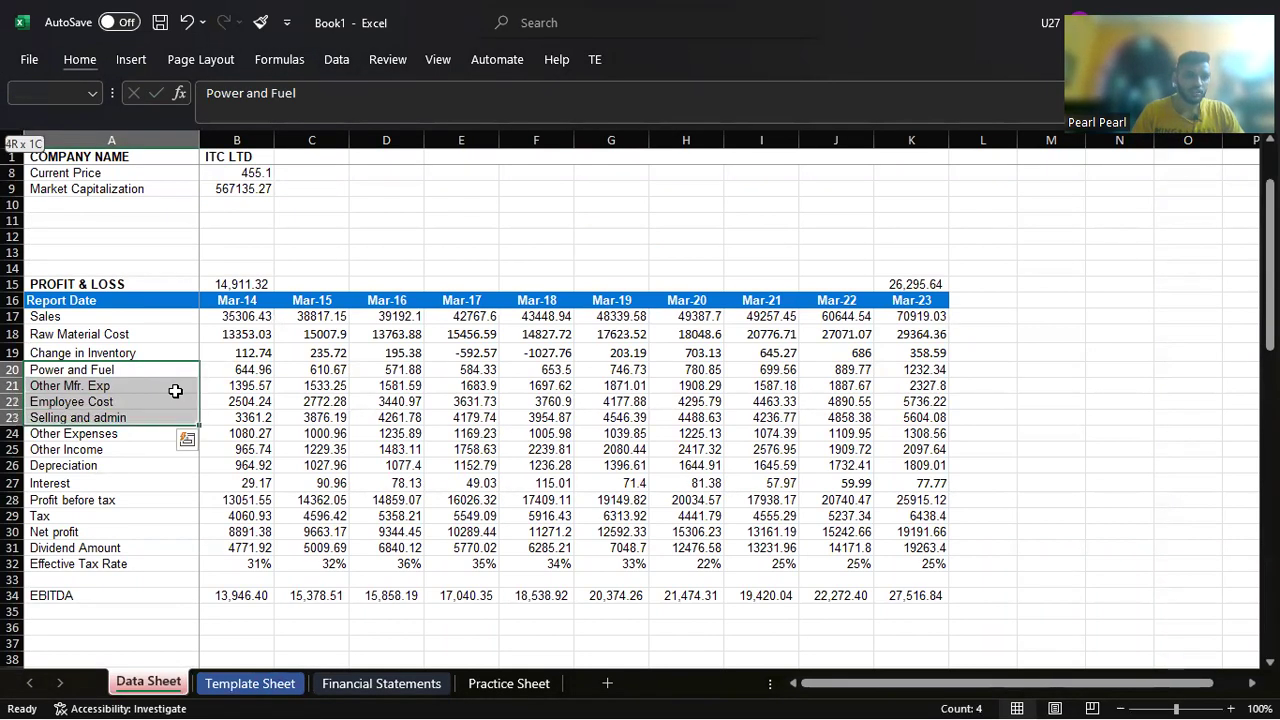
pyautogui.hotkey('ctrl', 'pagedown')
pyautogui.hotkey('ctrl', 'pagedown')
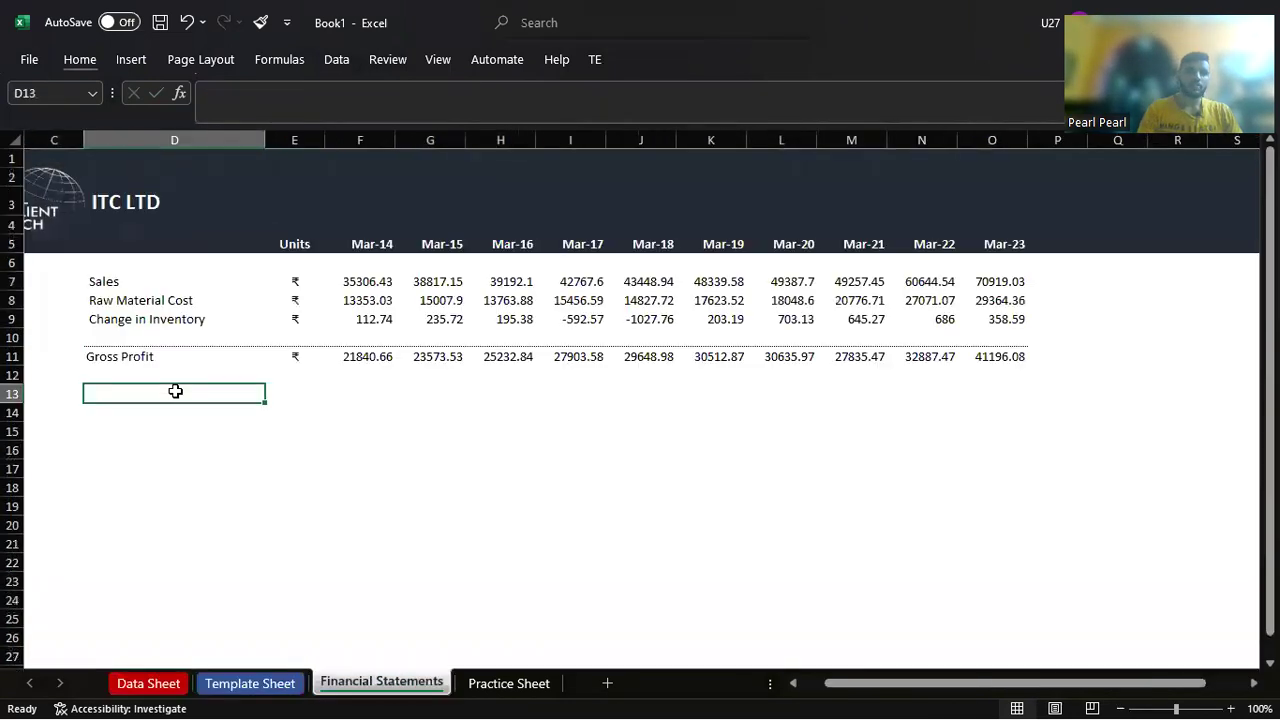
# Step: Label row 13 'SG&A Expense' with ₹ as its unit
pyautogui.write('SG&')
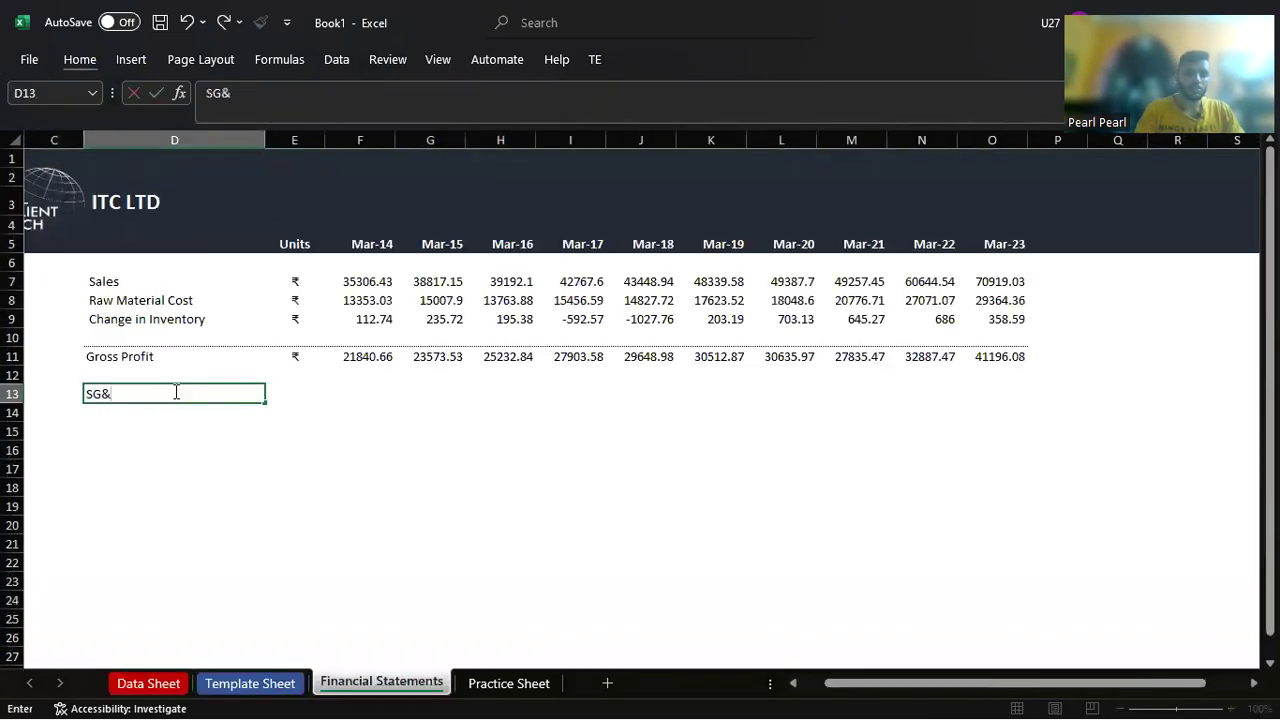
pyautogui.write('A Expense')
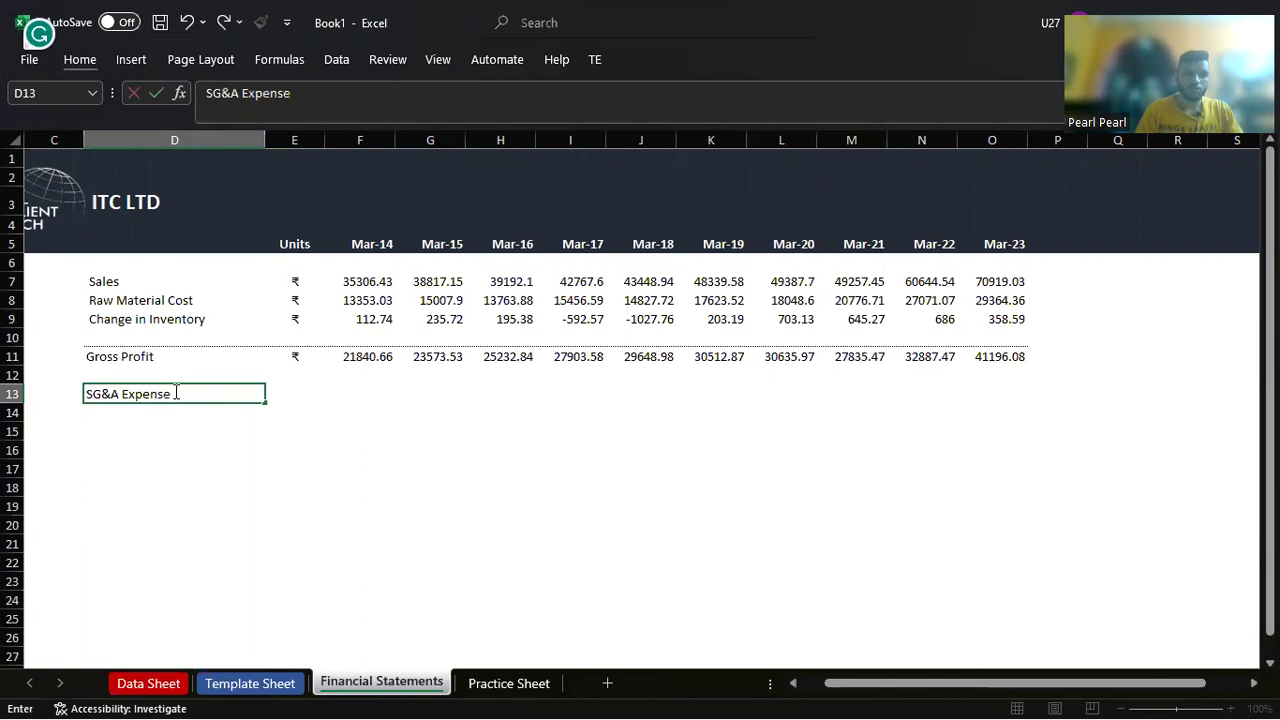
pyautogui.press('Tab')
pyautogui.write('=')
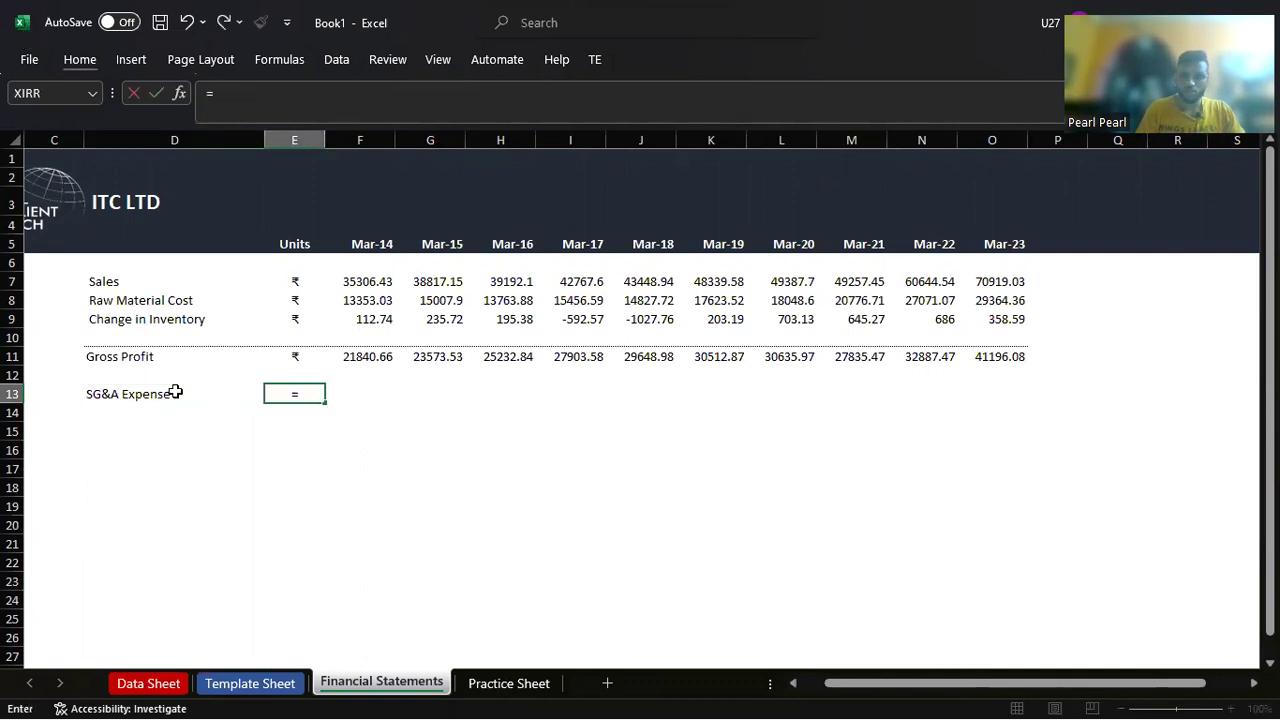
pyautogui.press('BackSpace')
pyautogui.write('₹')
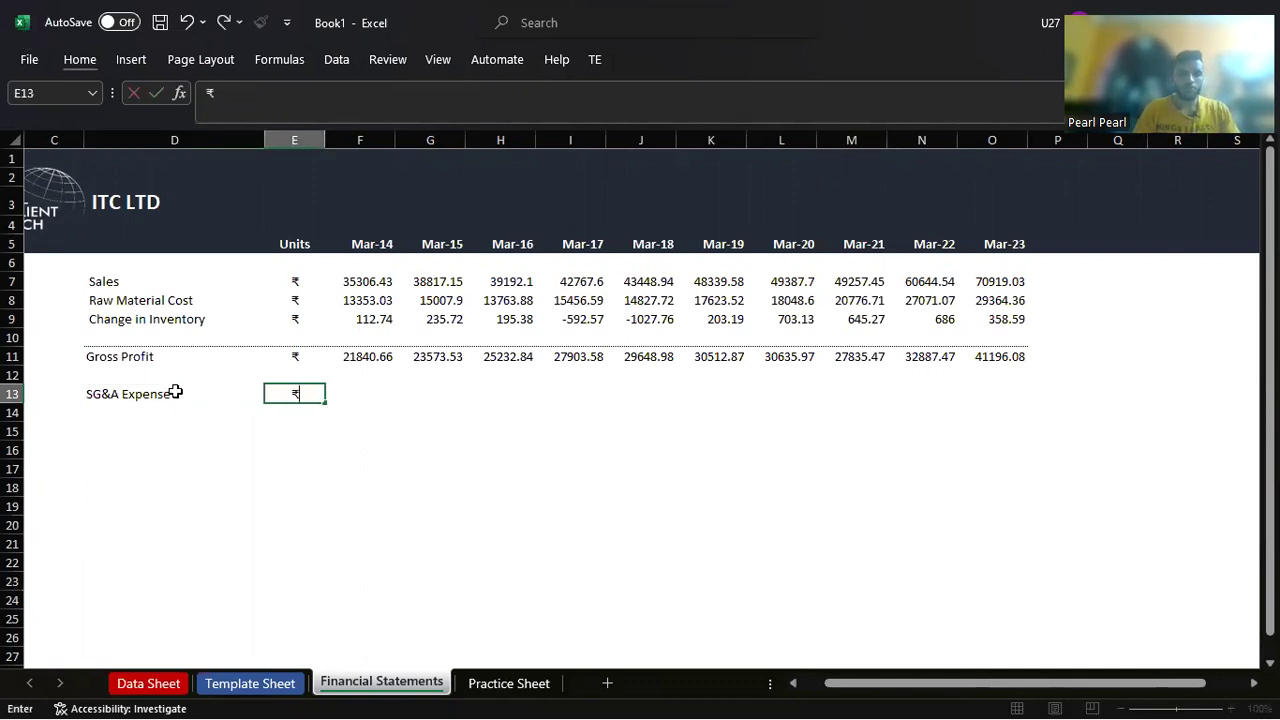
pyautogui.press('Tab')
# Step: In Mar-14, enter ='Data Sheet'!B20+B21+B22+B23 to sum the cost rows
pyautogui.write('=')
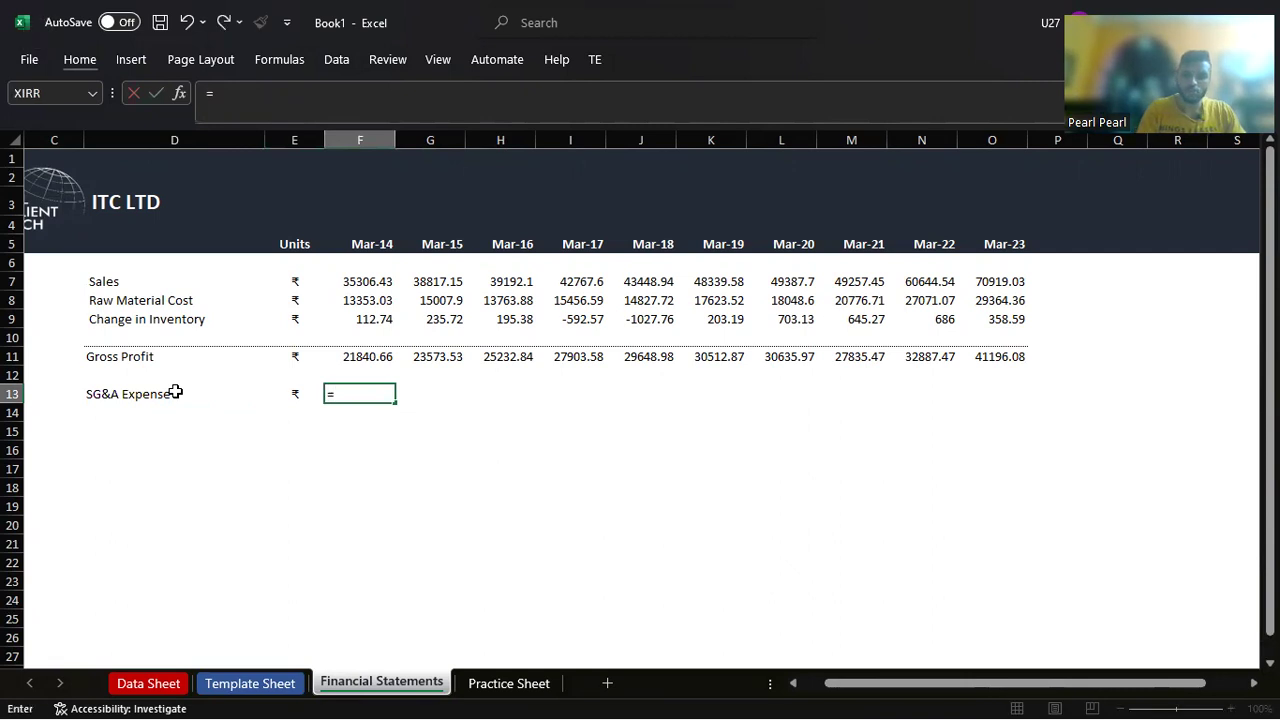
pyautogui.hotkey('ctrl', 'pageup')
pyautogui.hotkey('ctrl', 'pageup')
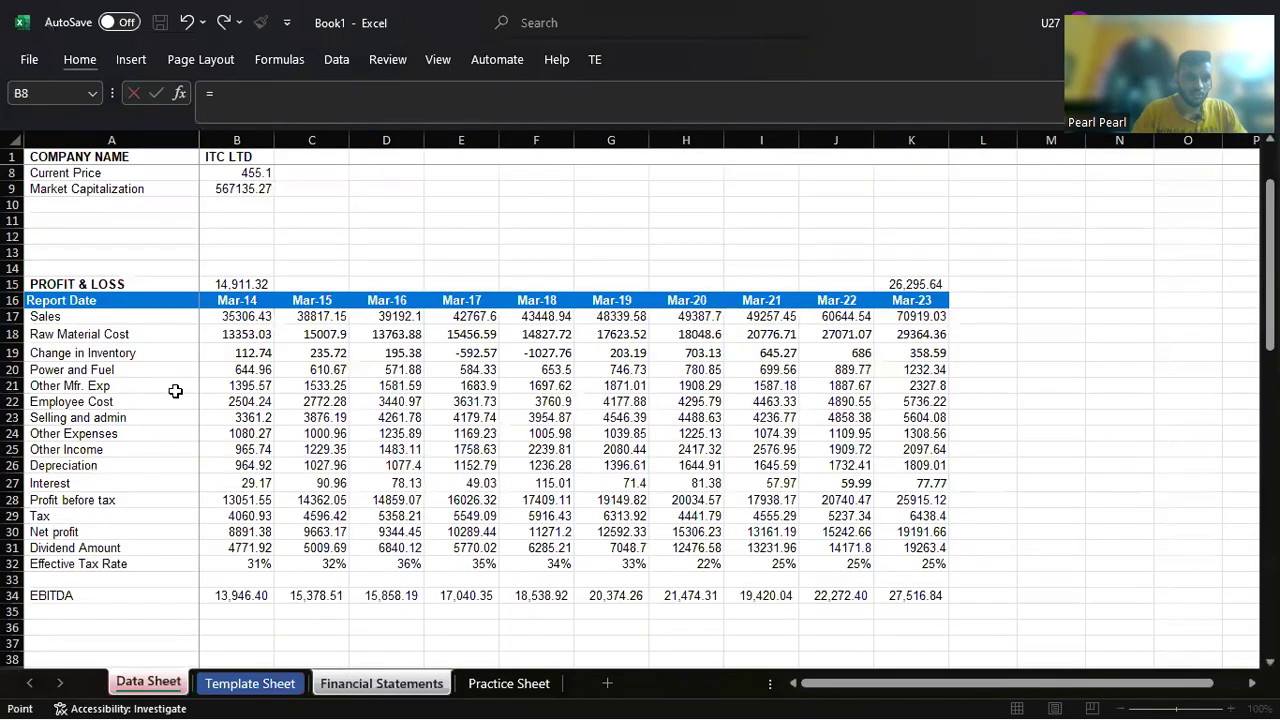
pyautogui.click(254, 366)
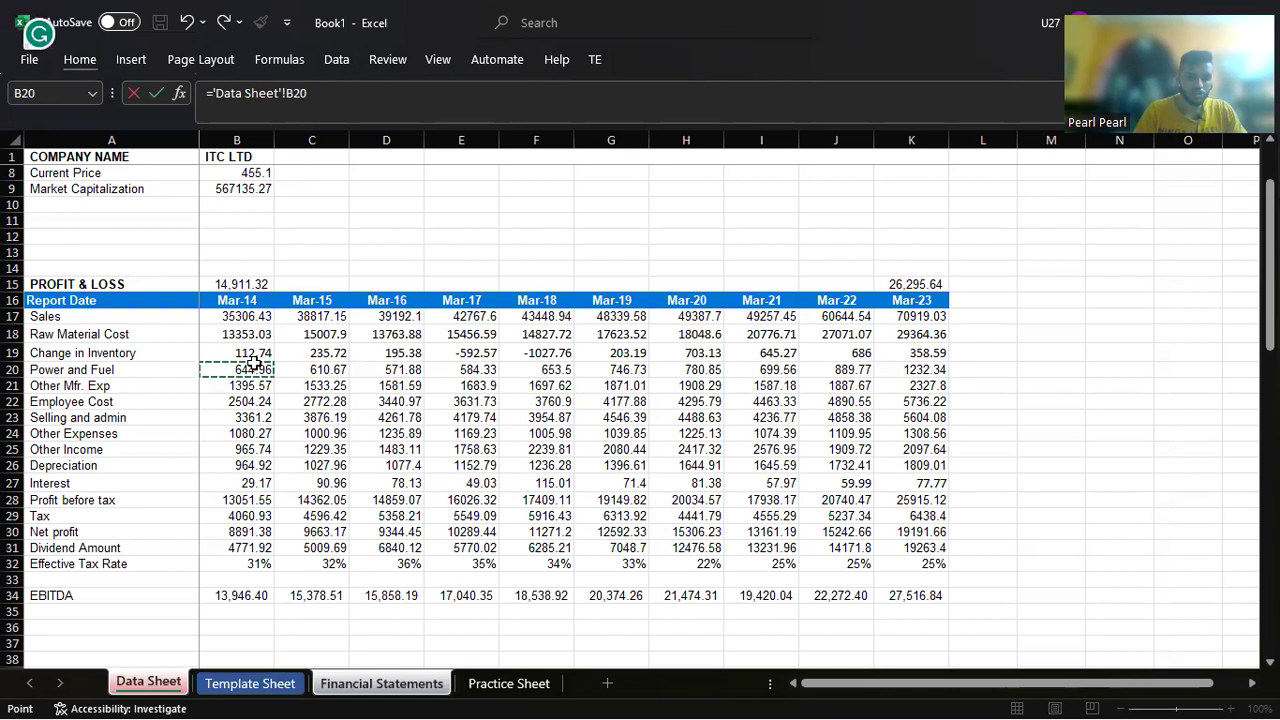
pyautogui.write('+')
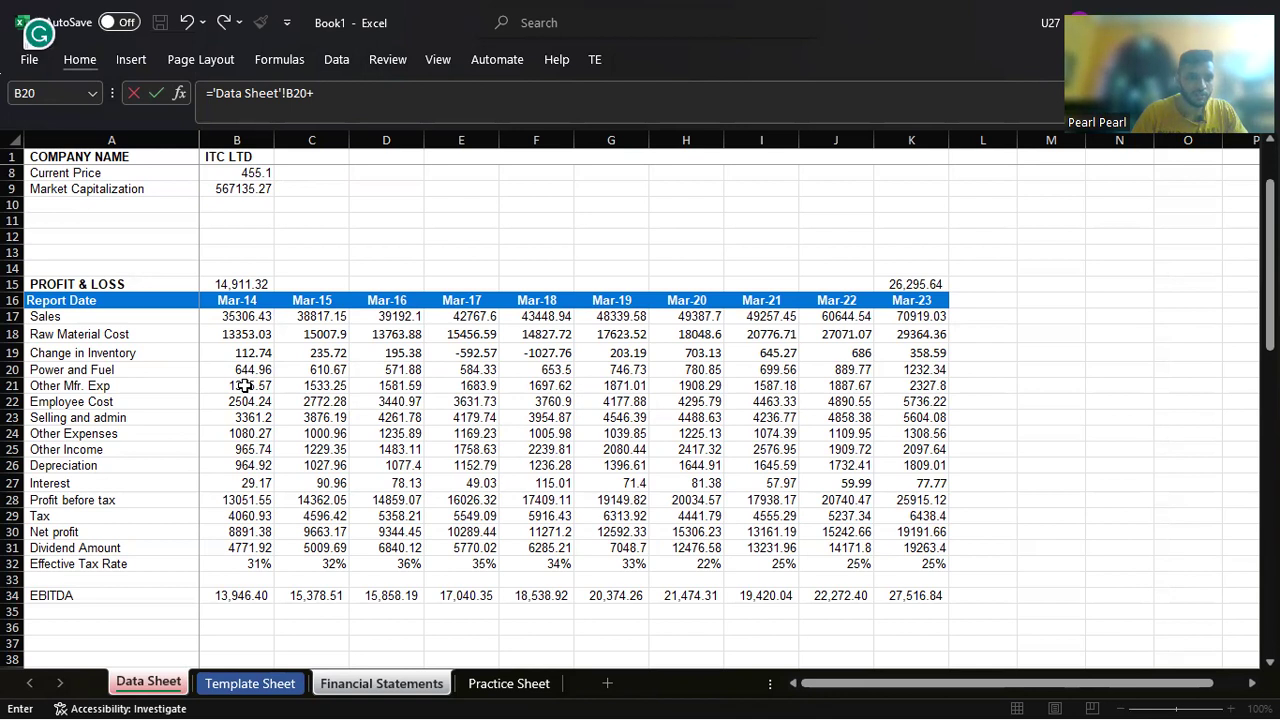
pyautogui.click(244, 386)
pyautogui.write('+')
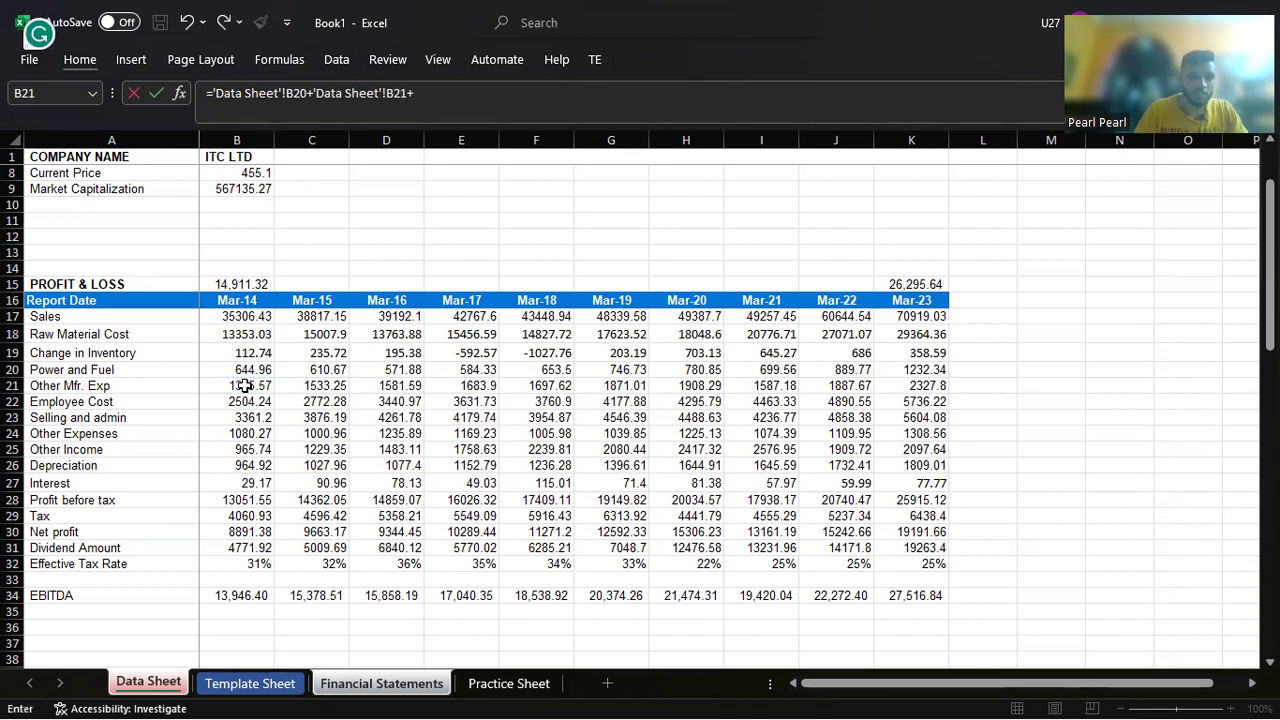
pyautogui.click(244, 402)
pyautogui.write("+'Data Sheet'!B23")
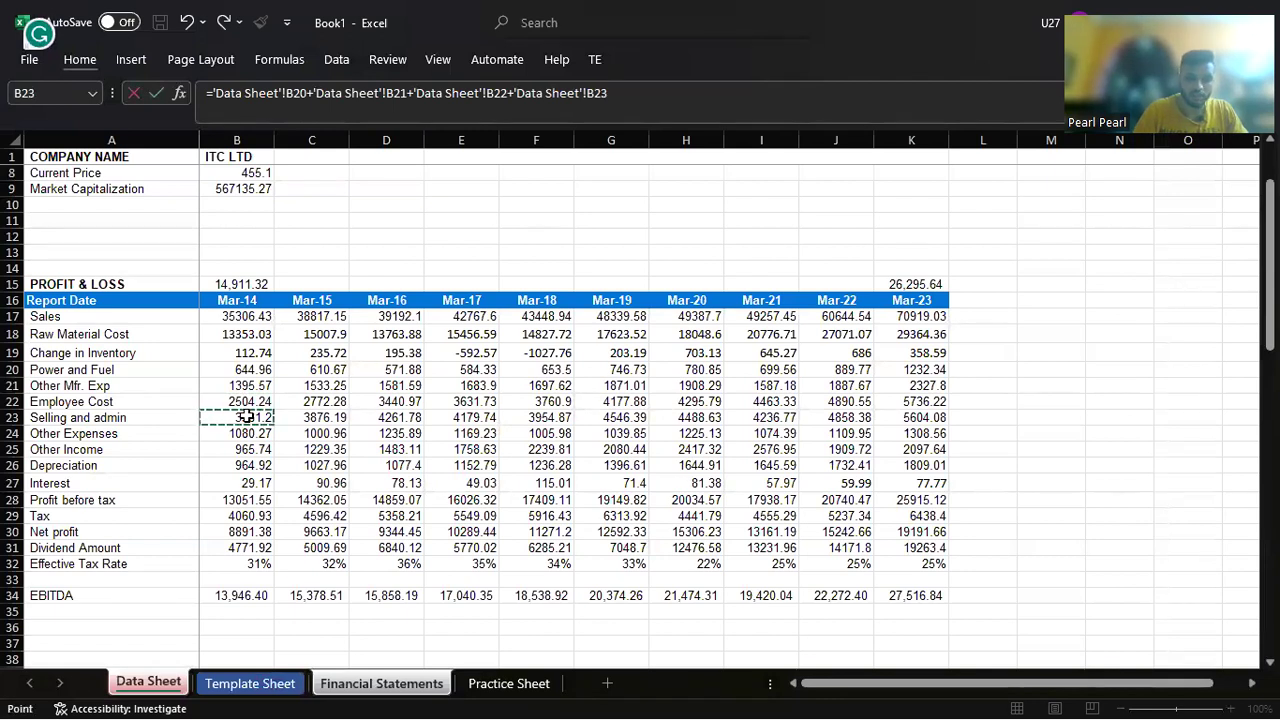
pyautogui.press('Return')
# Step: Copy the Mar-14 SG&A formula across F13:O13 and select the whole SG&A row
pyautogui.press('Up')
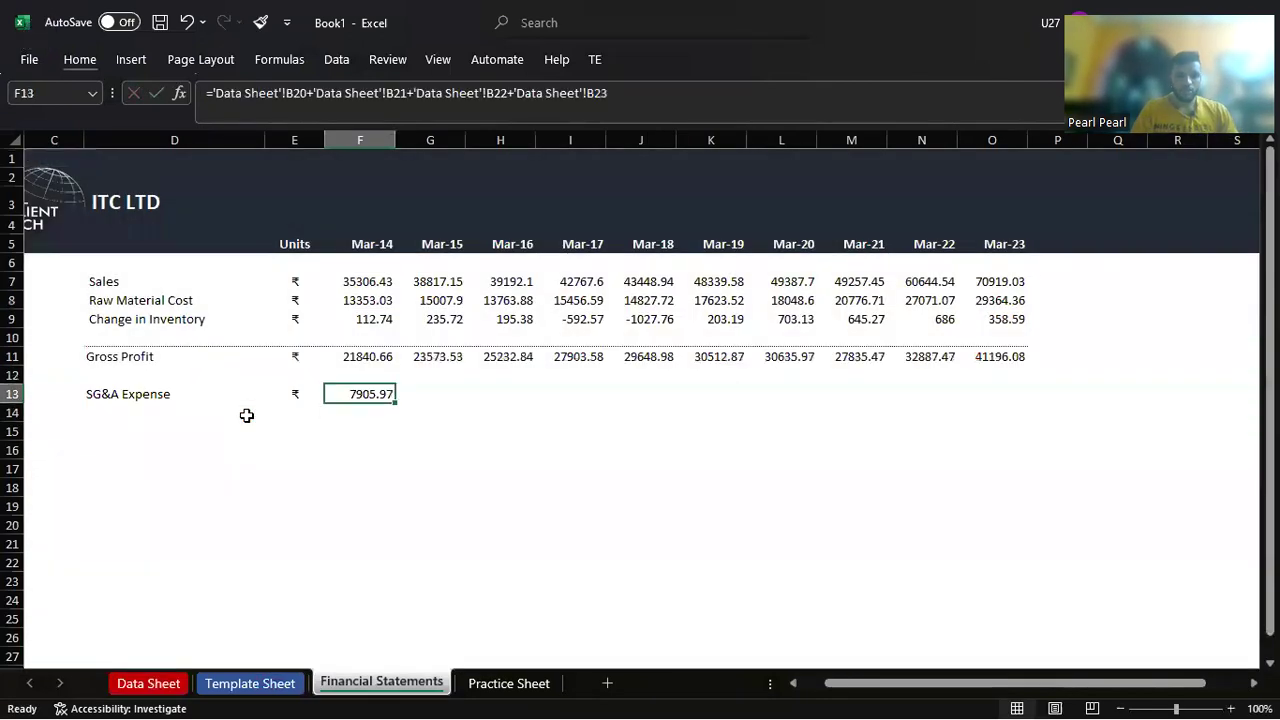
pyautogui.hotkey('ctrl', 'c')
pyautogui.hotkey('shift', 'Right')
pyautogui.hotkey('shift', 'Right')
pyautogui.hotkey('shift', 'Right')
pyautogui.hotkey('shift', 'Right')
pyautogui.hotkey('shift', 'Right')
pyautogui.hotkey('shift', 'Right')
pyautogui.hotkey('shift', 'Right')
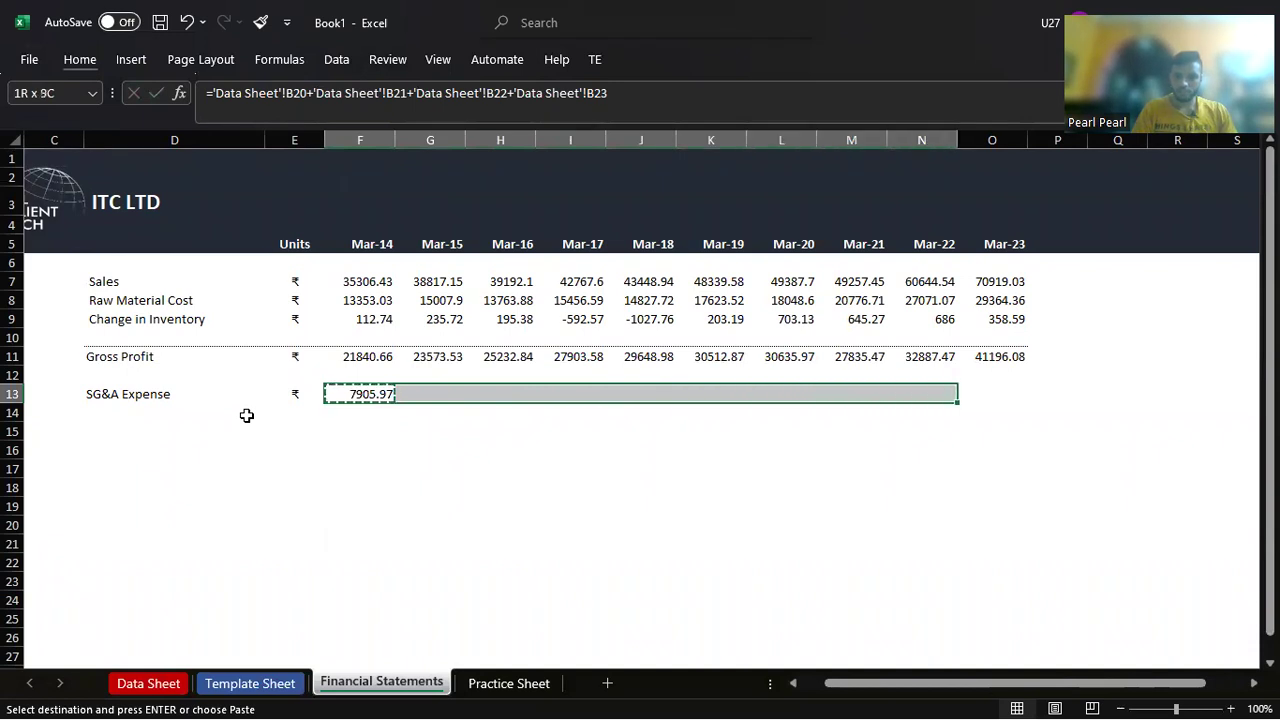
pyautogui.hotkey('shift', 'Right')
pyautogui.hotkey('ctrl', 'v')
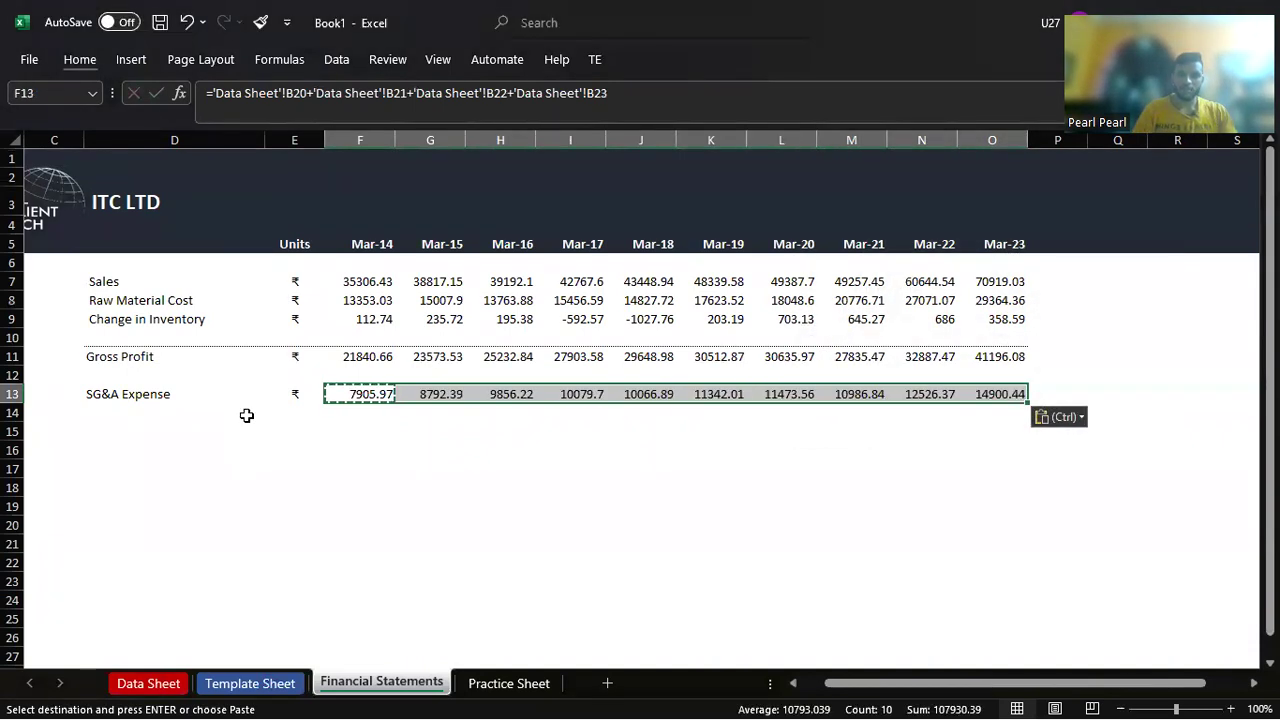
pyautogui.press('Escape')
pyautogui.press('Left')
pyautogui.press('Left')
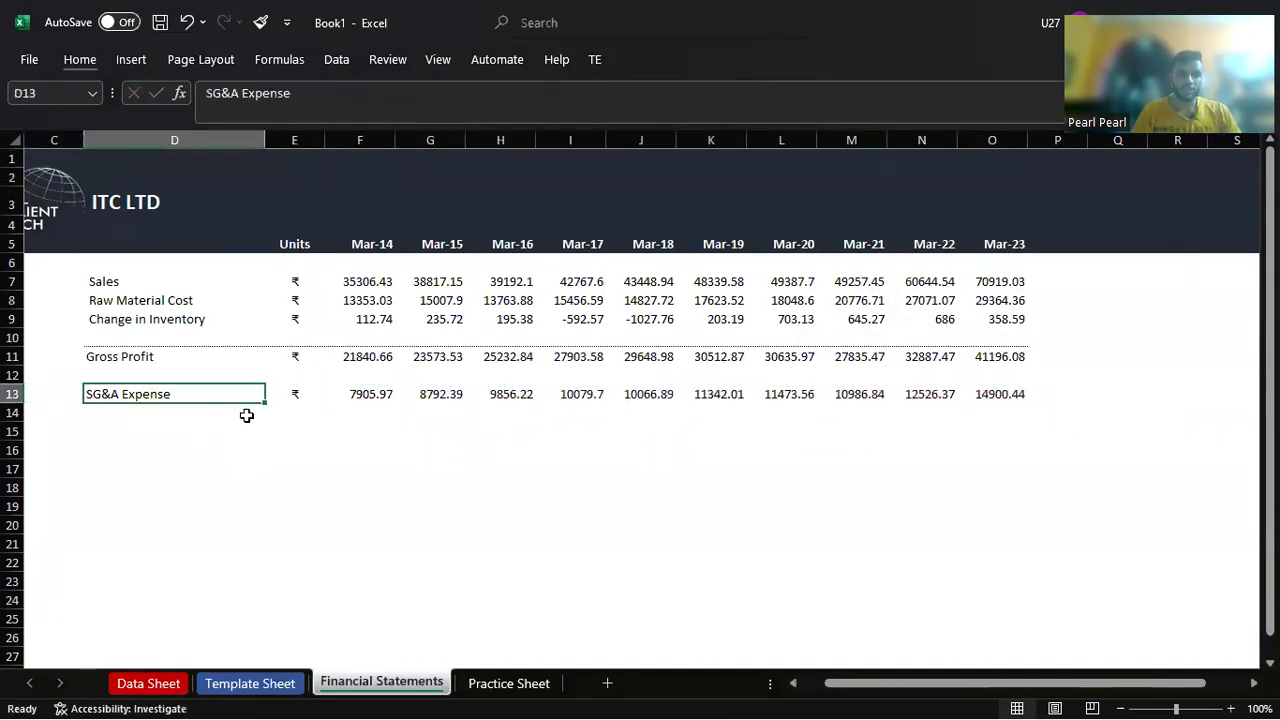
pyautogui.hotkey('ctrl', 'shift', 'Right')
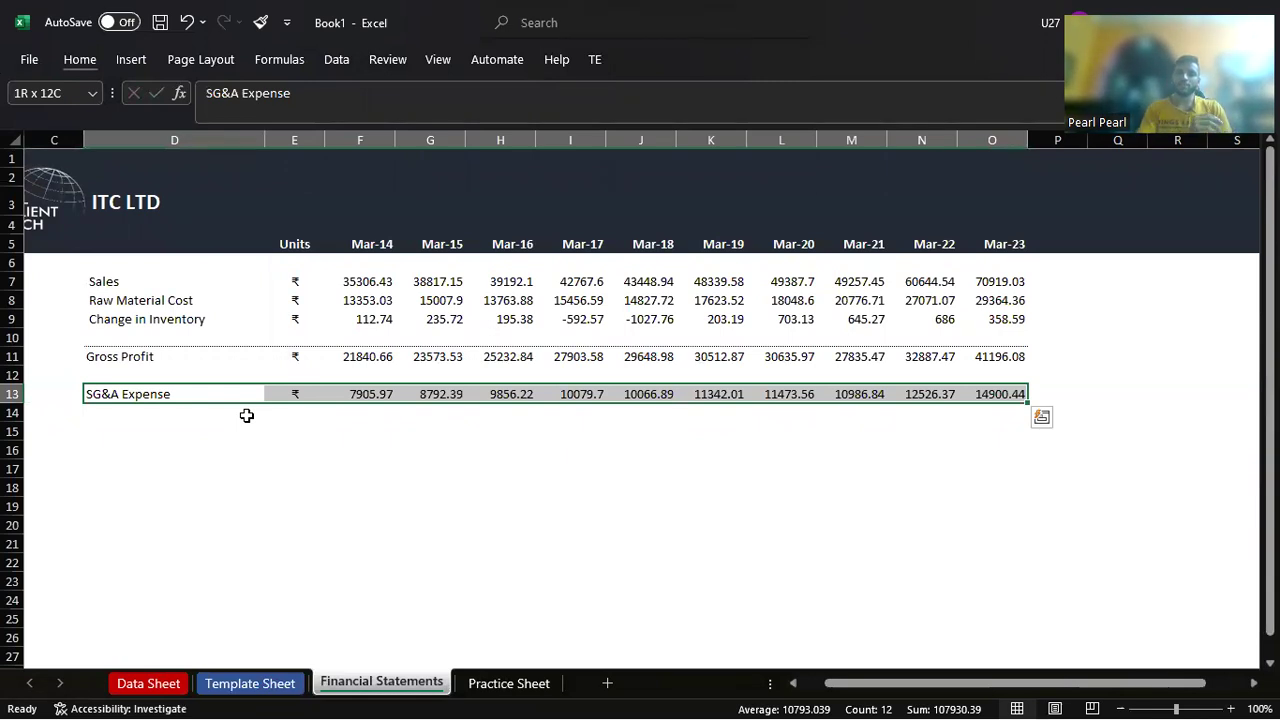
pyautogui.click(246, 415)
pyautogui.press('Up')
pyautogui.press('Up')
pyautogui.press('Up')
pyautogui.press('Up')
pyautogui.press('Right')
pyautogui.press('Up')
pyautogui.press('Up')
pyautogui.press('Up')
pyautogui.press('Right')
pyautogui.press('Down')
pyautogui.press('Up')
pyautogui.press('Left')
pyautogui.press('Left')
pyautogui.press('Up')
pyautogui.press('Up')
pyautogui.press('Right')
pyautogui.press('Down')
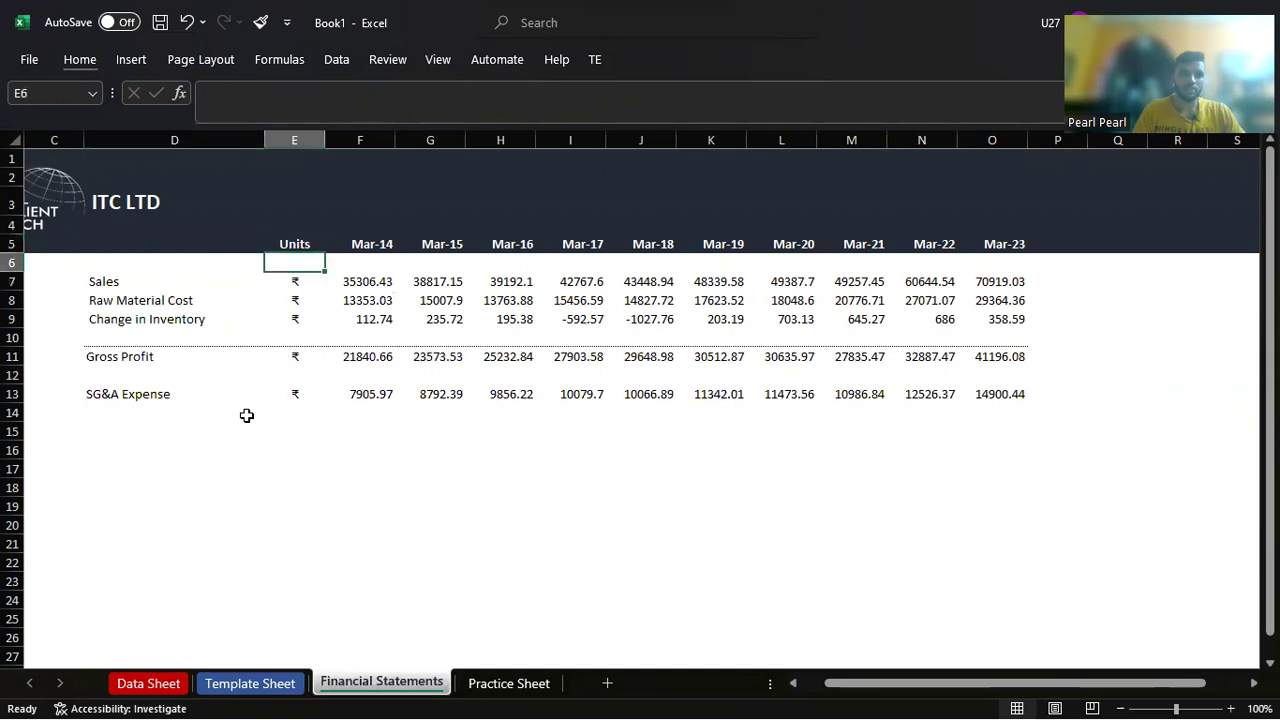
pyautogui.press('Up')
pyautogui.press('Down')
pyautogui.press('Down')
pyautogui.press('Down')
pyautogui.press('Right')
pyautogui.press('Up')
pyautogui.press('Up')
pyautogui.press('Down')
pyautogui.press('Down')
pyautogui.press('Down')
pyautogui.press('Down')
pyautogui.press('Down')
pyautogui.press('Down')
pyautogui.press('Down')
pyautogui.press('Down')
pyautogui.press('Up')
pyautogui.press('Up')
pyautogui.press('Up')
pyautogui.press('Up')
pyautogui.press('Up')
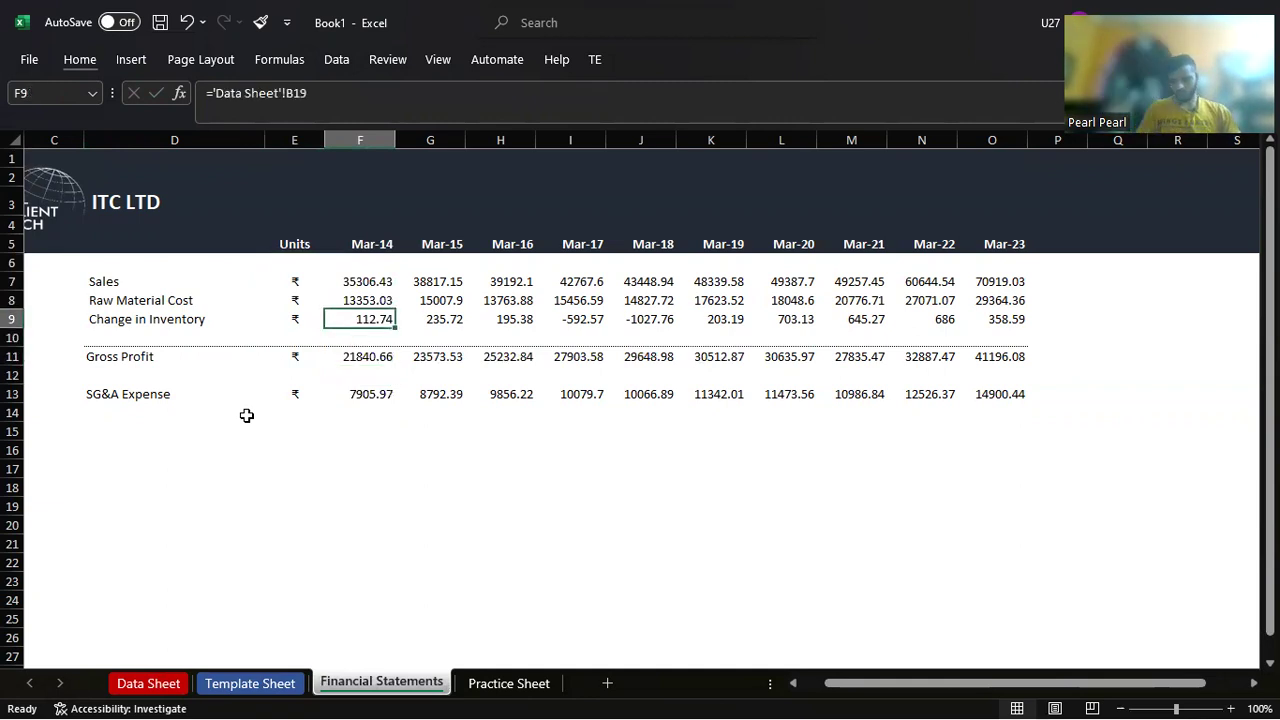
pyautogui.press('Down')
pyautogui.press('Down')
pyautogui.press('Down')
pyautogui.press('Down')
pyautogui.press('Down')
pyautogui.press('Down')
pyautogui.press('Left')
pyautogui.press('Left')
pyautogui.press('Left')
pyautogui.press('Up')
pyautogui.press('Up')
pyautogui.press('Right')
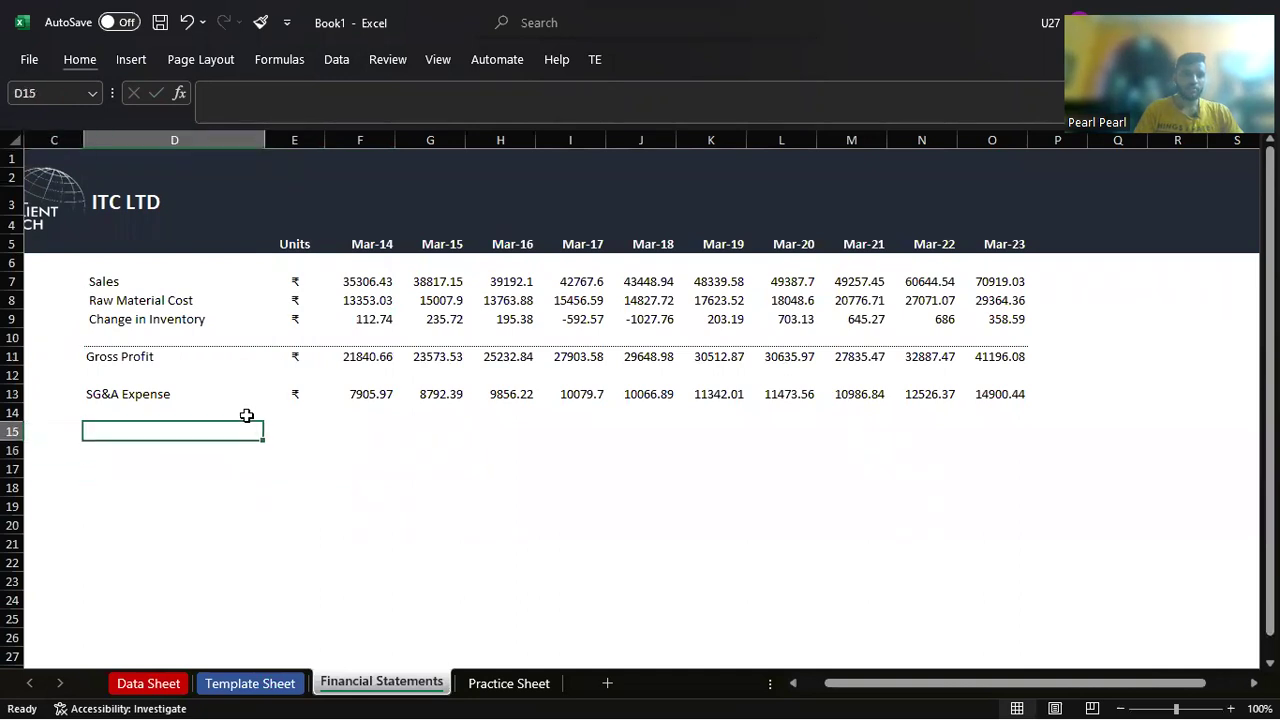
pyautogui.hotkey('ctrl', 'pageup')
pyautogui.hotkey('ctrl', 'pageup')
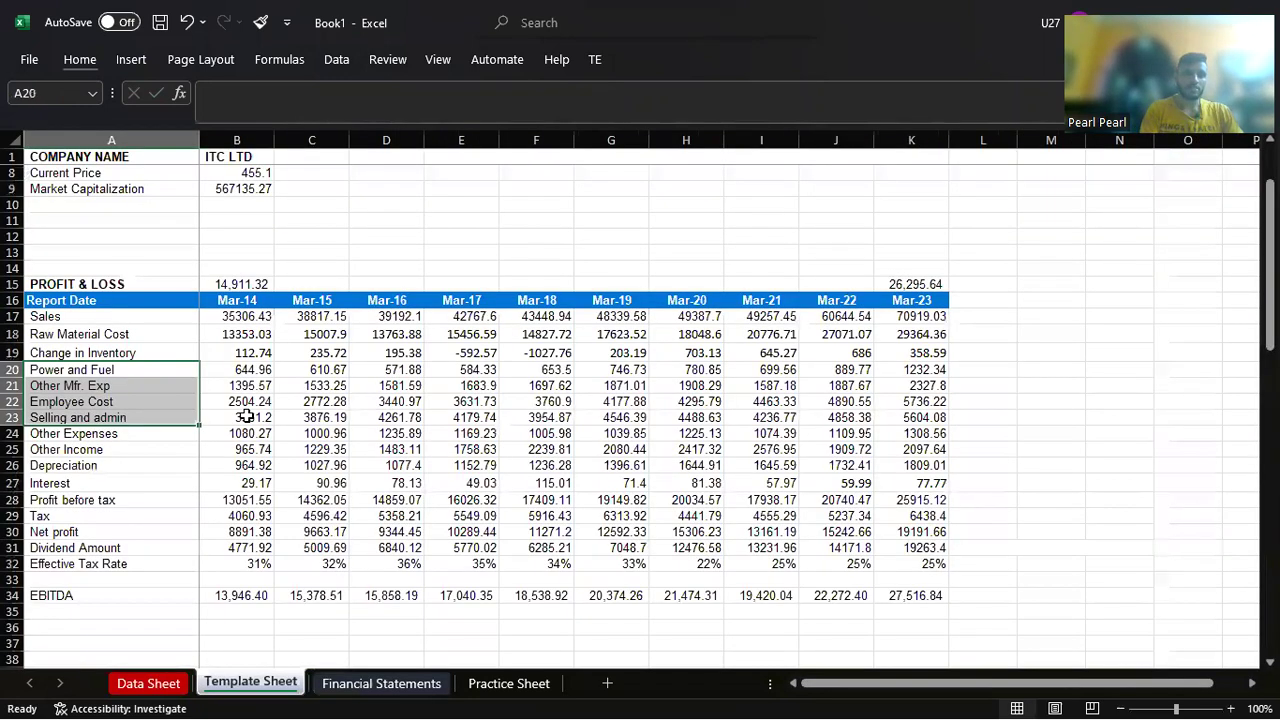
pyautogui.press('Down')
pyautogui.press('Down')
pyautogui.press('Down')
pyautogui.press('Down')
pyautogui.press('Down')
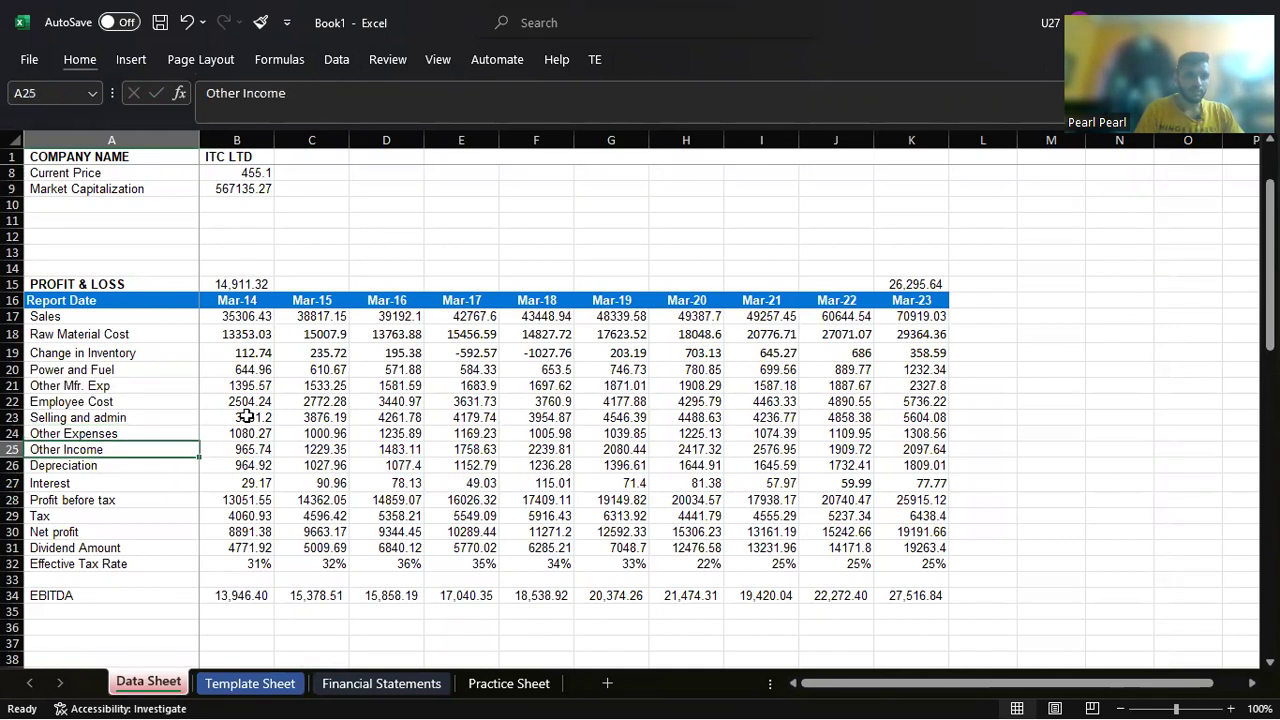
pyautogui.press('Down')
pyautogui.press('Down')
pyautogui.press('Down')
pyautogui.press('Down')
pyautogui.press('Down')
pyautogui.press('Down')
pyautogui.press('Down')
pyautogui.press('Down')
pyautogui.press('Down')
pyautogui.press('Up')
pyautogui.press('Up')
pyautogui.press('Up')
pyautogui.press('Up')
pyautogui.press('Up')
pyautogui.press('Up')
pyautogui.press('Up')
pyautogui.press('Up')
pyautogui.press('Up')
pyautogui.press('Up')
pyautogui.press('Down')
pyautogui.press('Down')
pyautogui.press('Down')
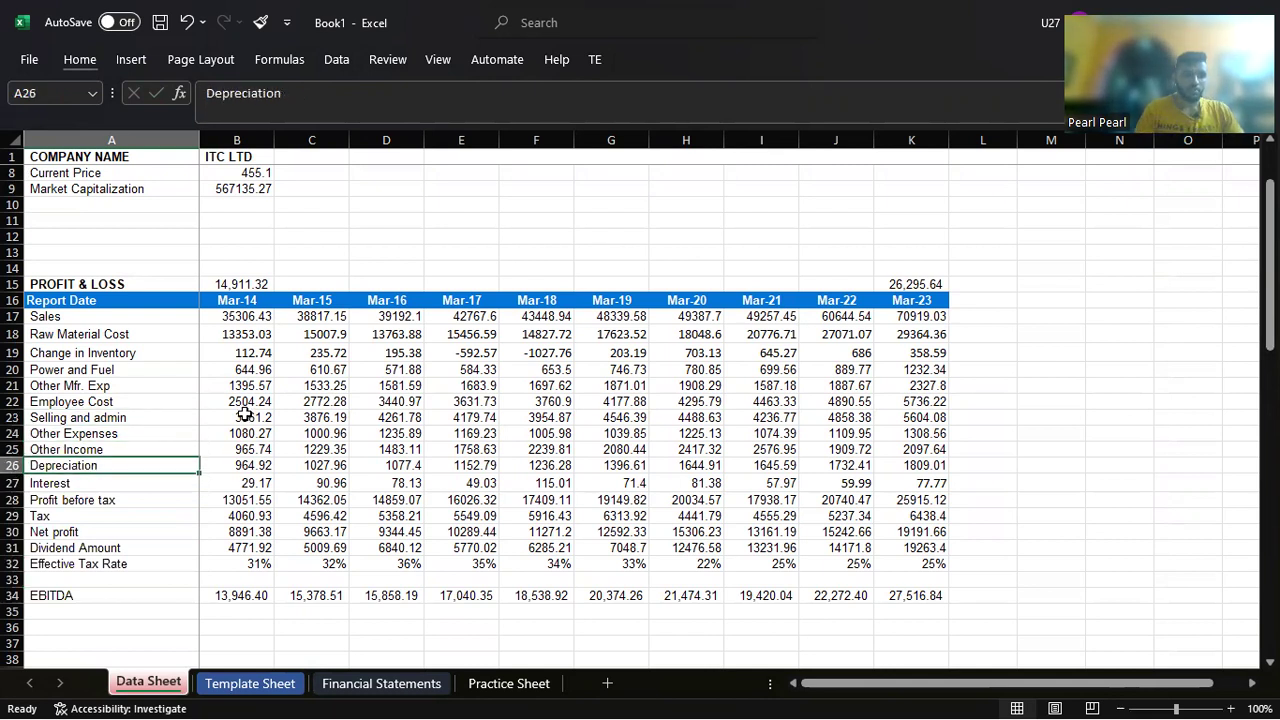
pyautogui.press('Up')
pyautogui.press('Up')
pyautogui.press('Up')
pyautogui.hotkey('shift', 'Up')
pyautogui.hotkey('shift', 'Up')
pyautogui.hotkey('shift', 'Up')
pyautogui.press('Down')
pyautogui.press('Down')
pyautogui.press('Up')
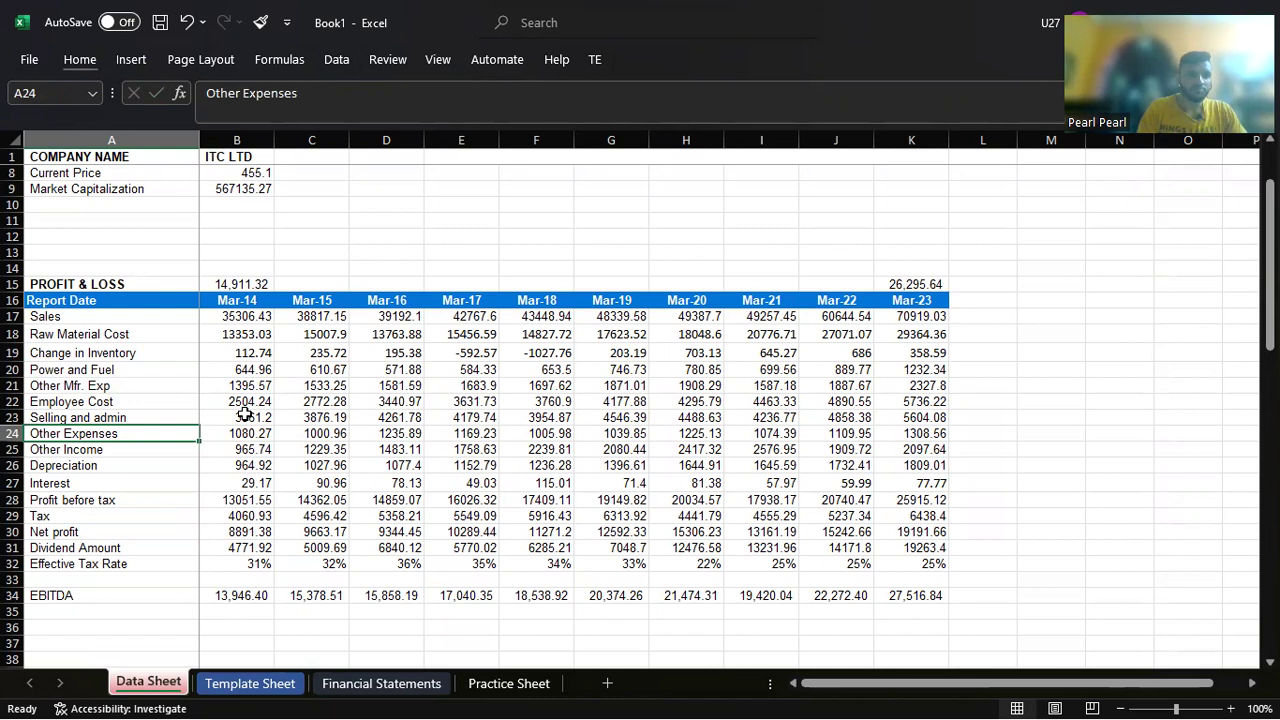
pyautogui.hotkey('ctrl', 'pagedown')
pyautogui.hotkey('ctrl', 'pagedown')
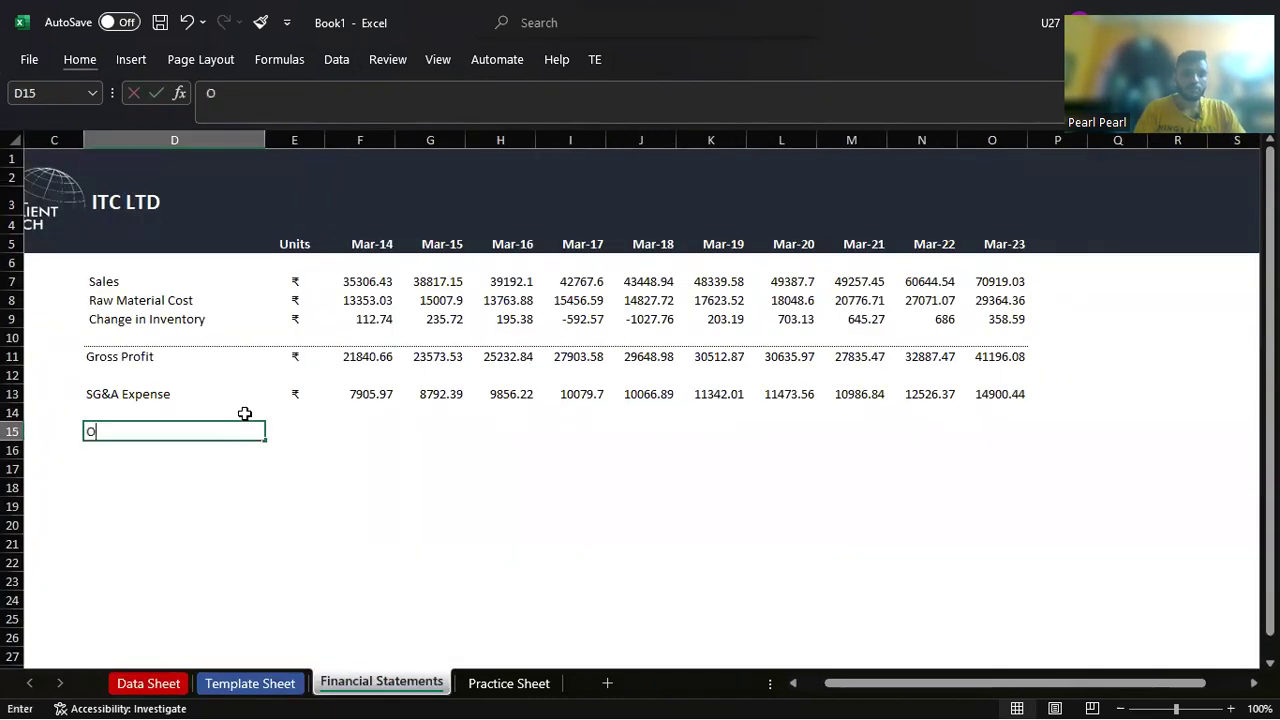
# Step: Link the row label to 'Other Expenses' on the Data Sheet (A24)
pyautogui.write('th')
pyautogui.press('BackSpace')
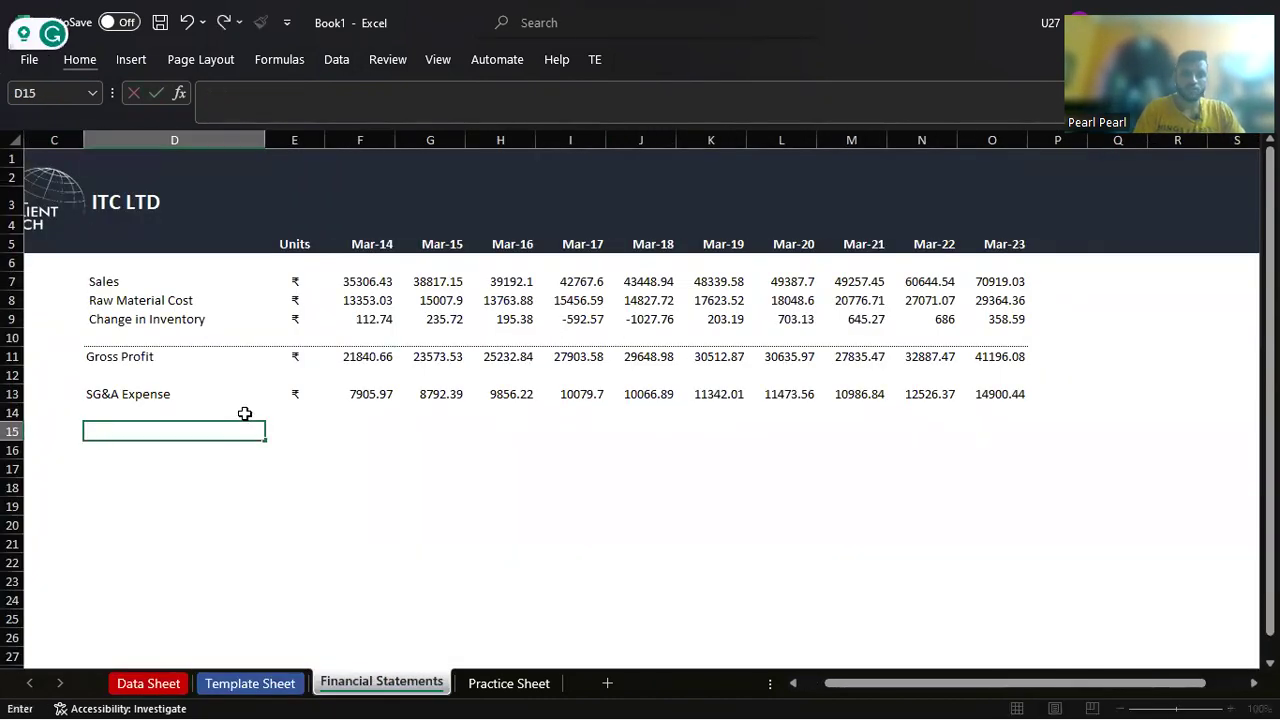
pyautogui.write('=')
pyautogui.hotkey('ctrl', 'pageup')
pyautogui.hotkey('ctrl', 'pageup')
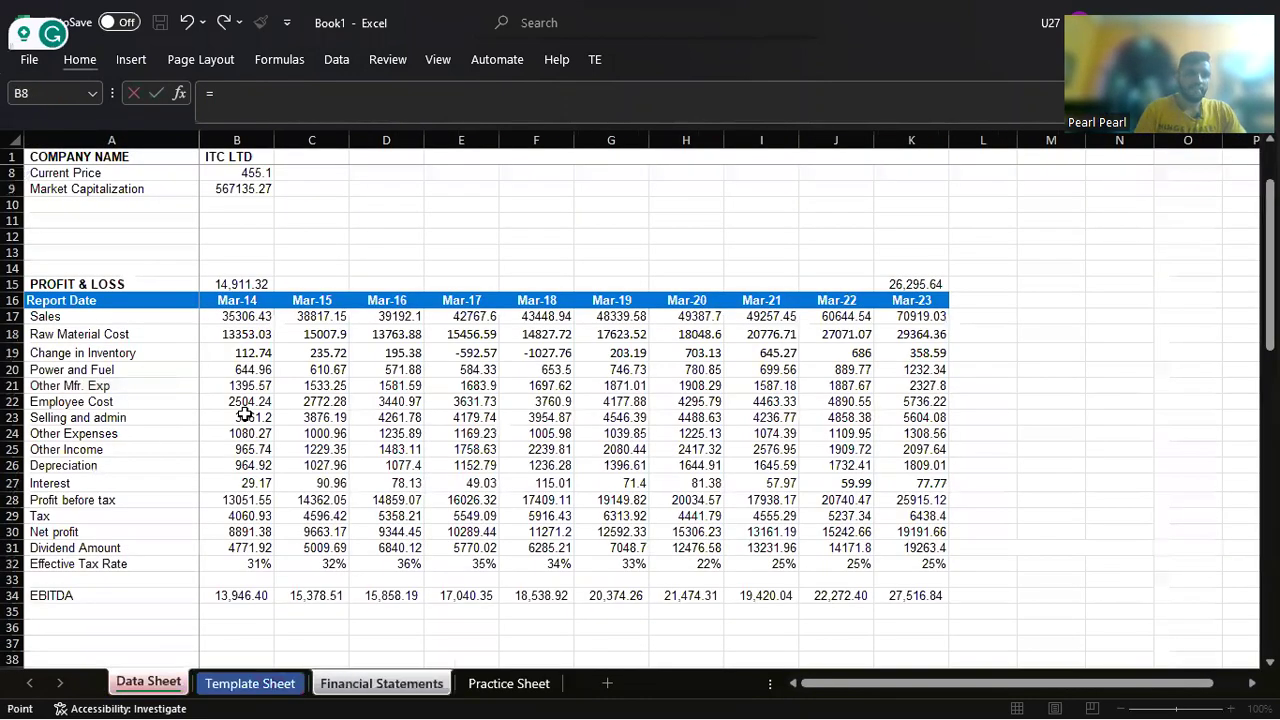
pyautogui.click(94, 435)
pyautogui.press('Return')
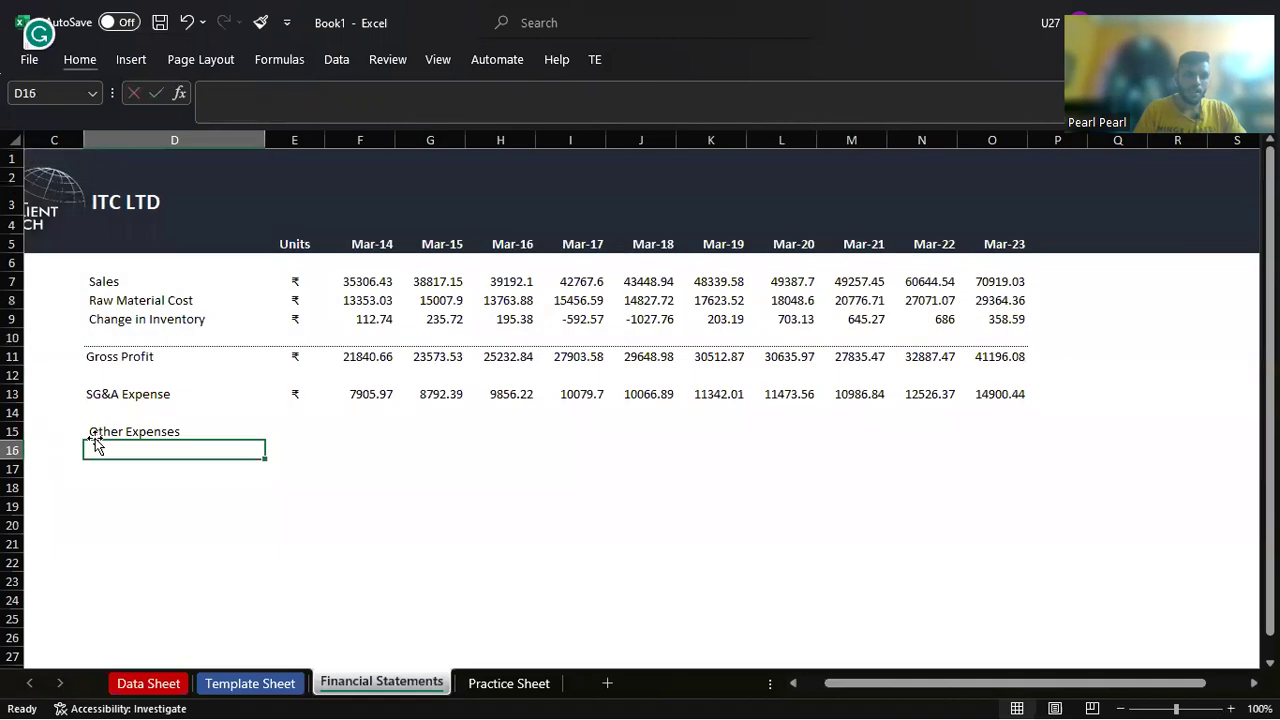
pyautogui.press('Up')
pyautogui.press('Up')
pyautogui.press('Right')
pyautogui.press('Down')
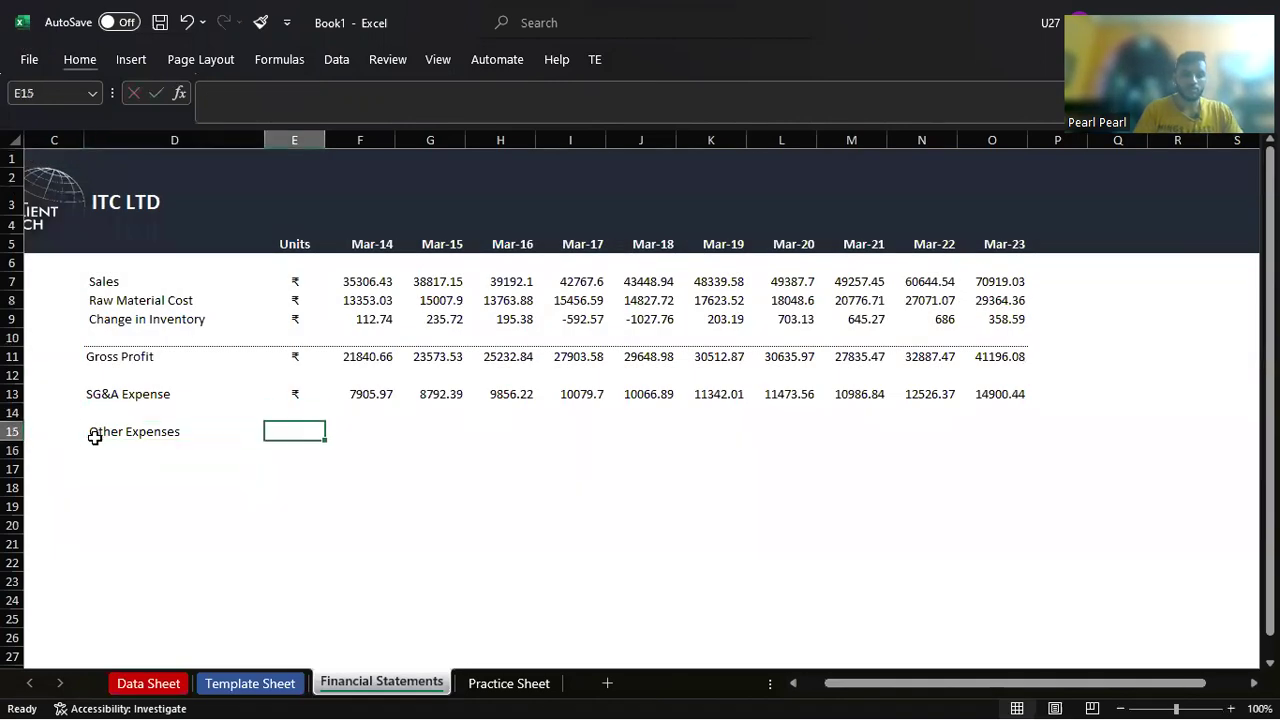
# Step: Set the unit to ₹ and link Mar-14 to Data Sheet B24 (1080.27)
pyautogui.write('₹')
pyautogui.press('Tab')
pyautogui.write('=')
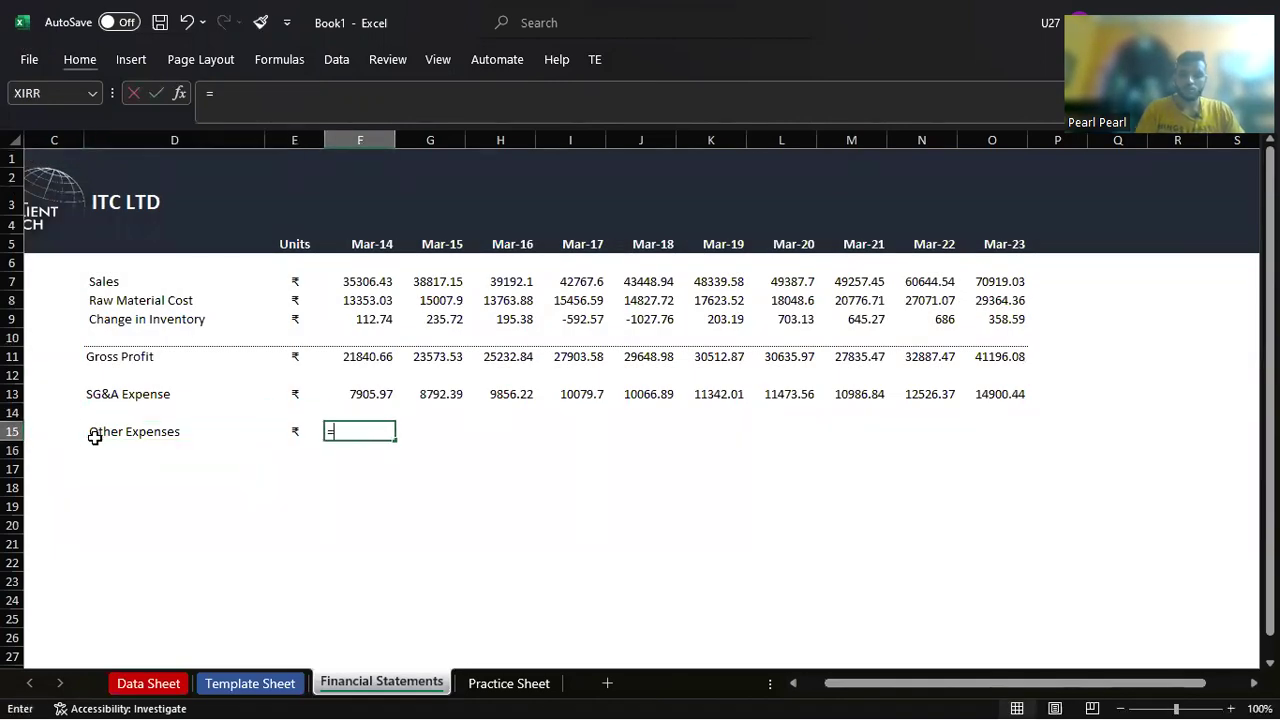
pyautogui.hotkey('ctrl', 'pageup')
pyautogui.hotkey('ctrl', 'pageup')
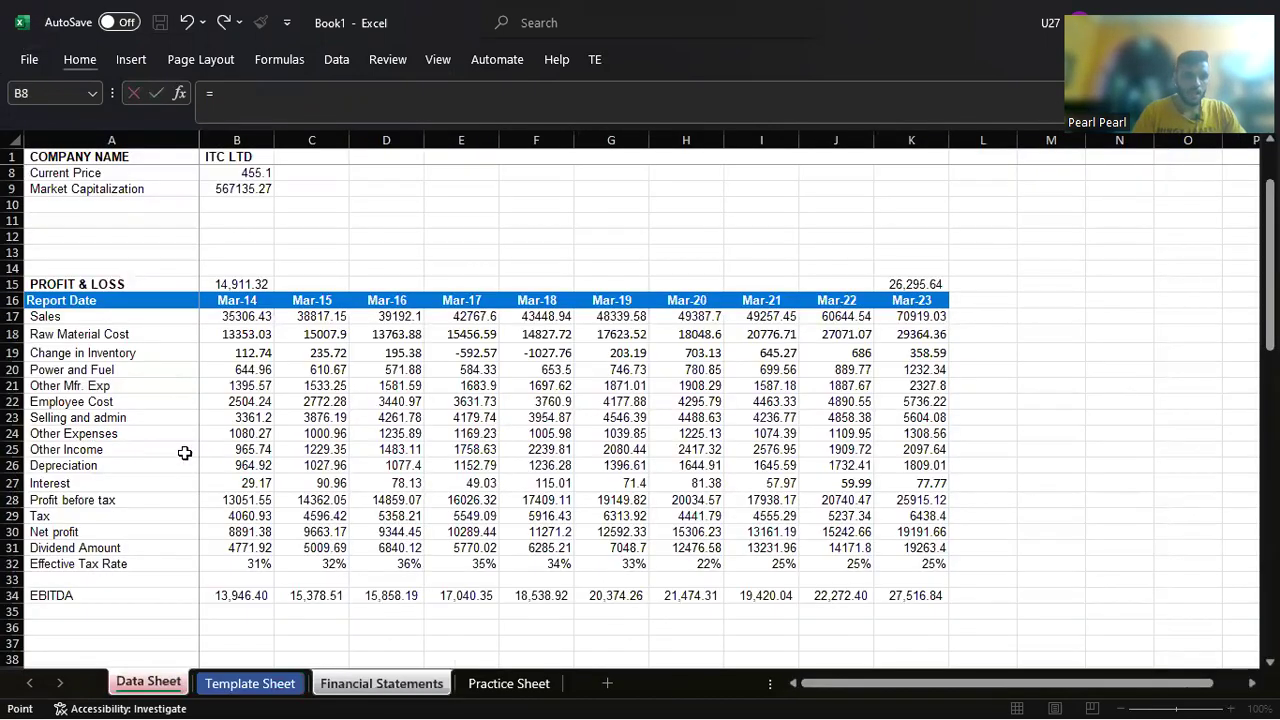
pyautogui.click(236, 434)
pyautogui.press('Return')
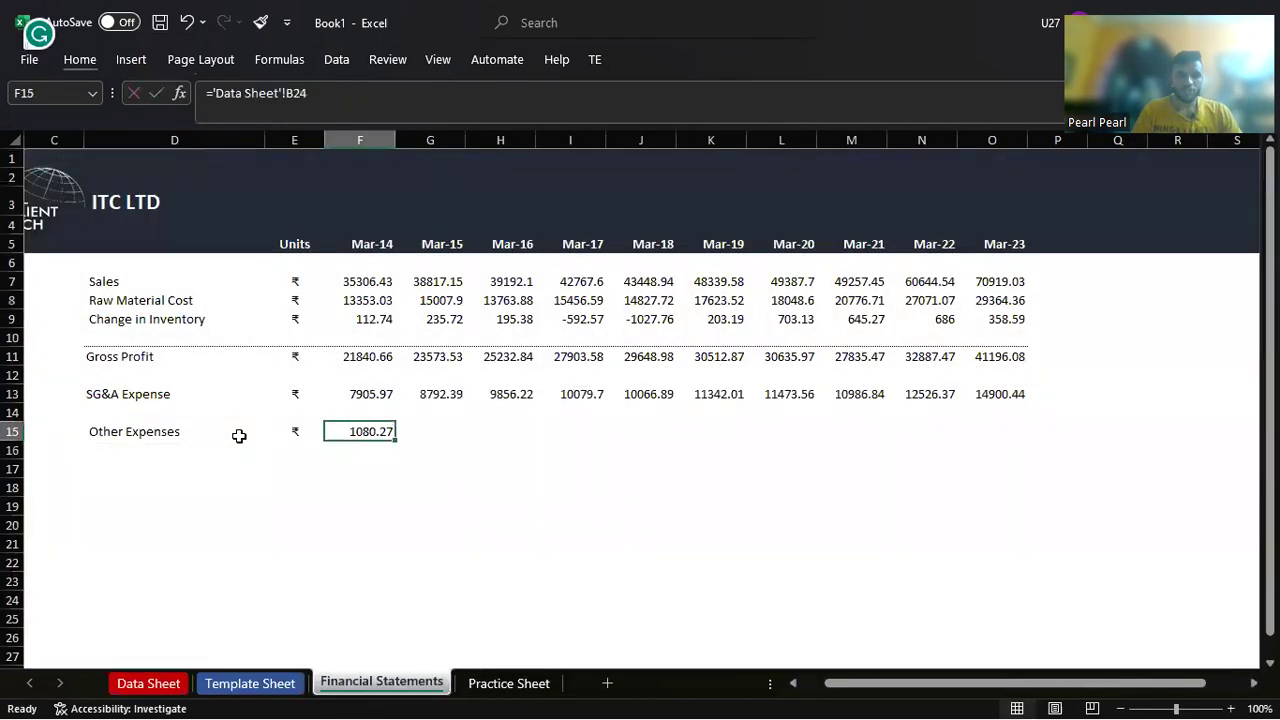
# Step: Paste the Other Expenses formula across G15:O15, through Mar-23 (1308.56)
pyautogui.hotkey('ctrl', 'c')
pyautogui.hotkey('shift', 'Right')
pyautogui.hotkey('shift', 'Right')
pyautogui.hotkey('shift', 'Right')
pyautogui.hotkey('shift', 'Right')
pyautogui.hotkey('shift', 'Right')
pyautogui.hotkey('shift', 'Right')
pyautogui.hotkey('shift', 'Right')
pyautogui.hotkey('shift', 'Right')
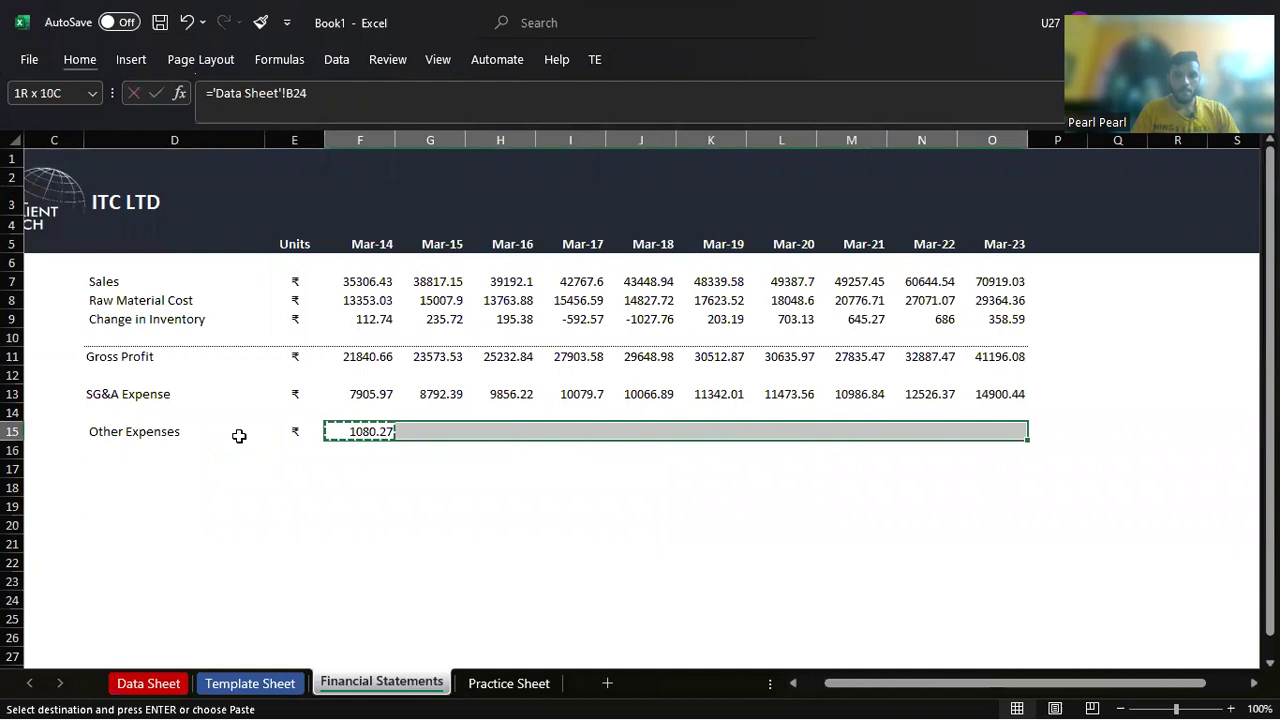
pyautogui.hotkey('ctrl', 'v')
pyautogui.press('Escape')
pyautogui.press('Down')
pyautogui.press('Down')
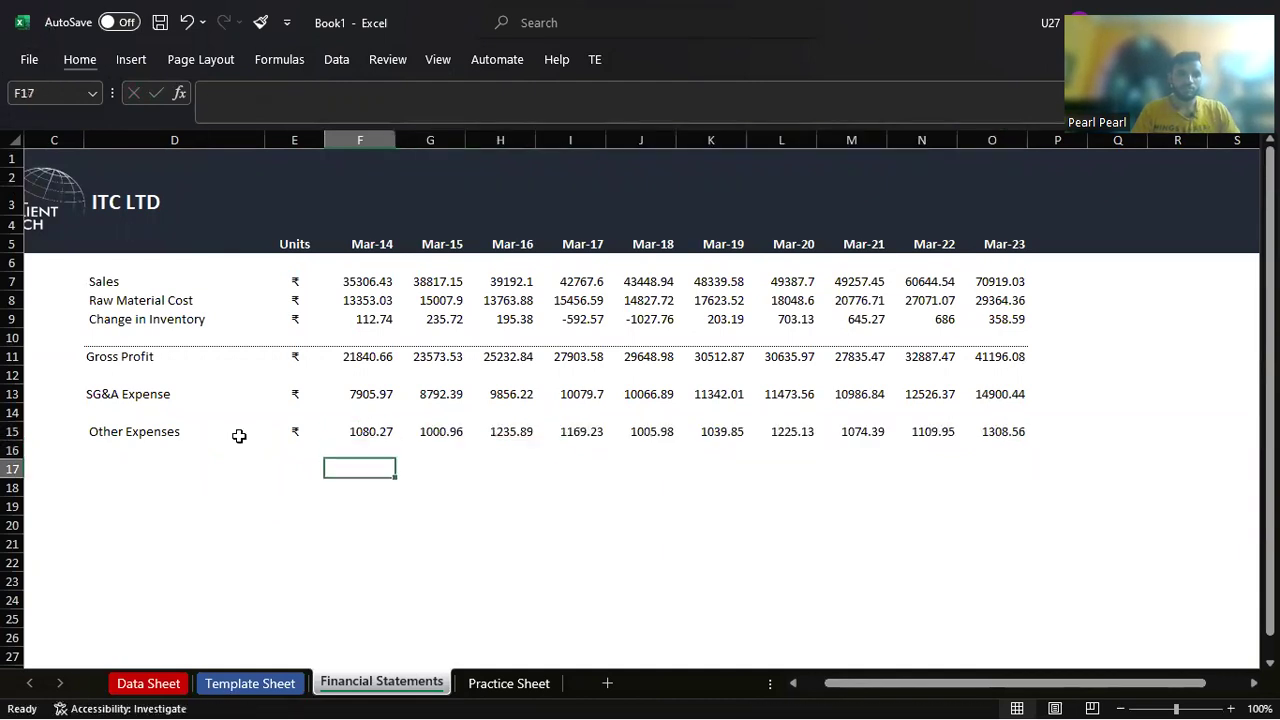
pyautogui.press('Left')
pyautogui.press('Left')
pyautogui.press('Left')
pyautogui.press('Right')
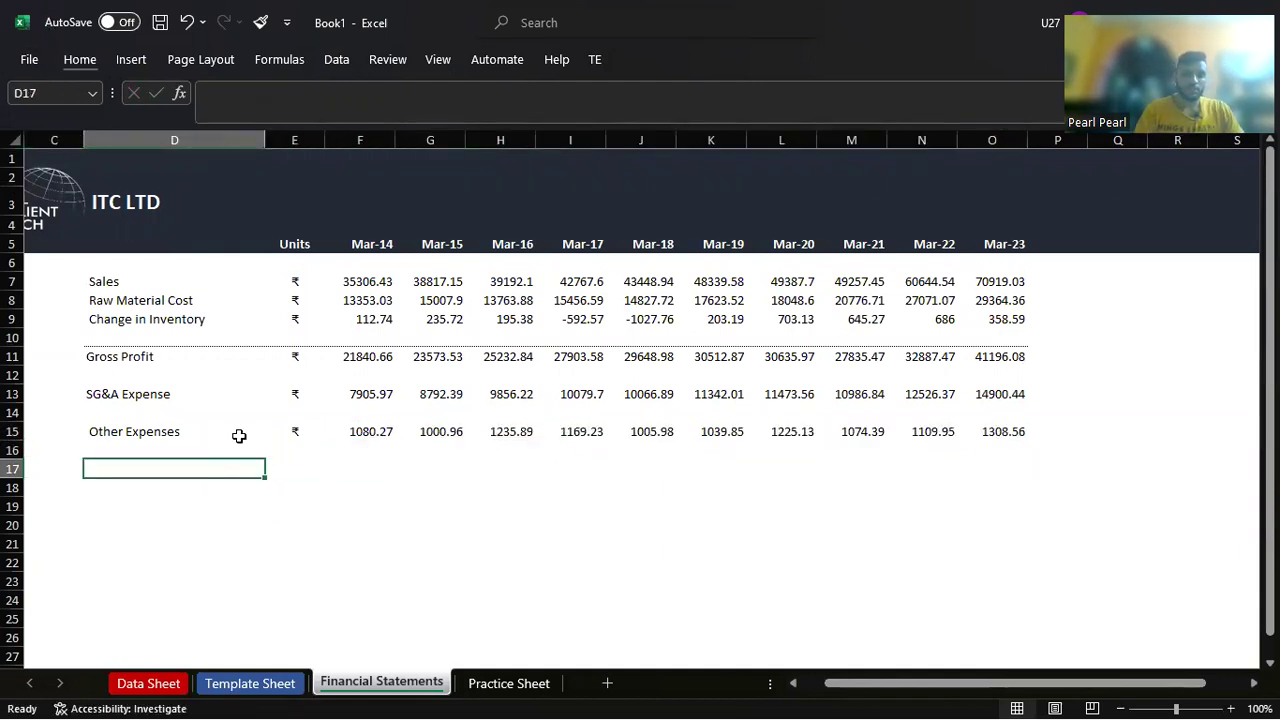
# Step: Label the row 'Other Income' and link Mar-14 to Data Sheet B25 (965.74)
pyautogui.write('Other Income')
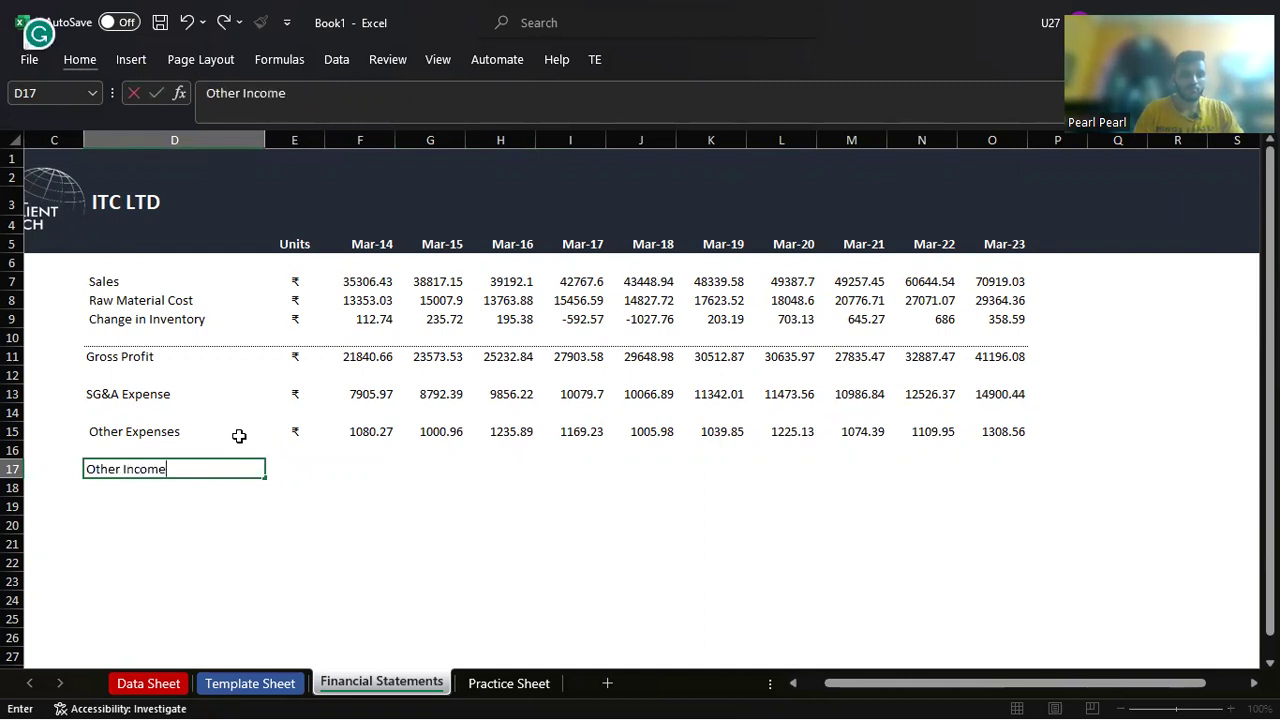
pyautogui.press('Tab')
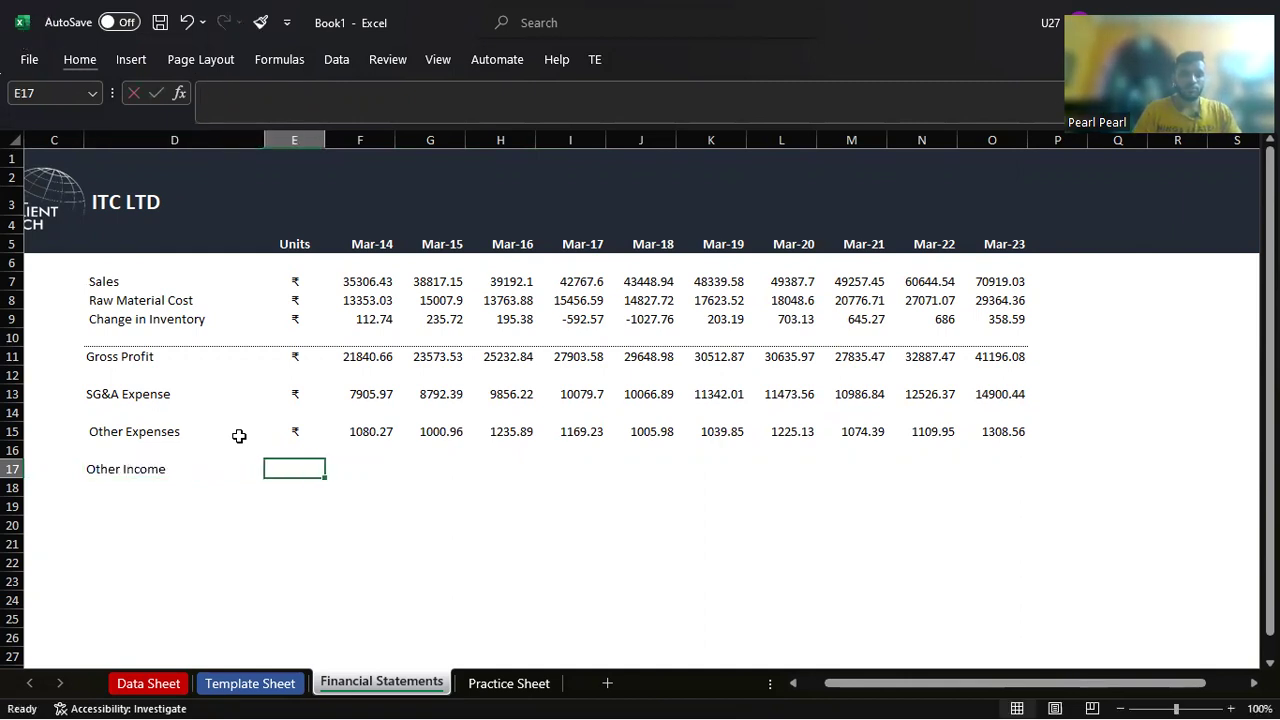
pyautogui.write('₹')
pyautogui.press('BackSpace')
pyautogui.write('=')
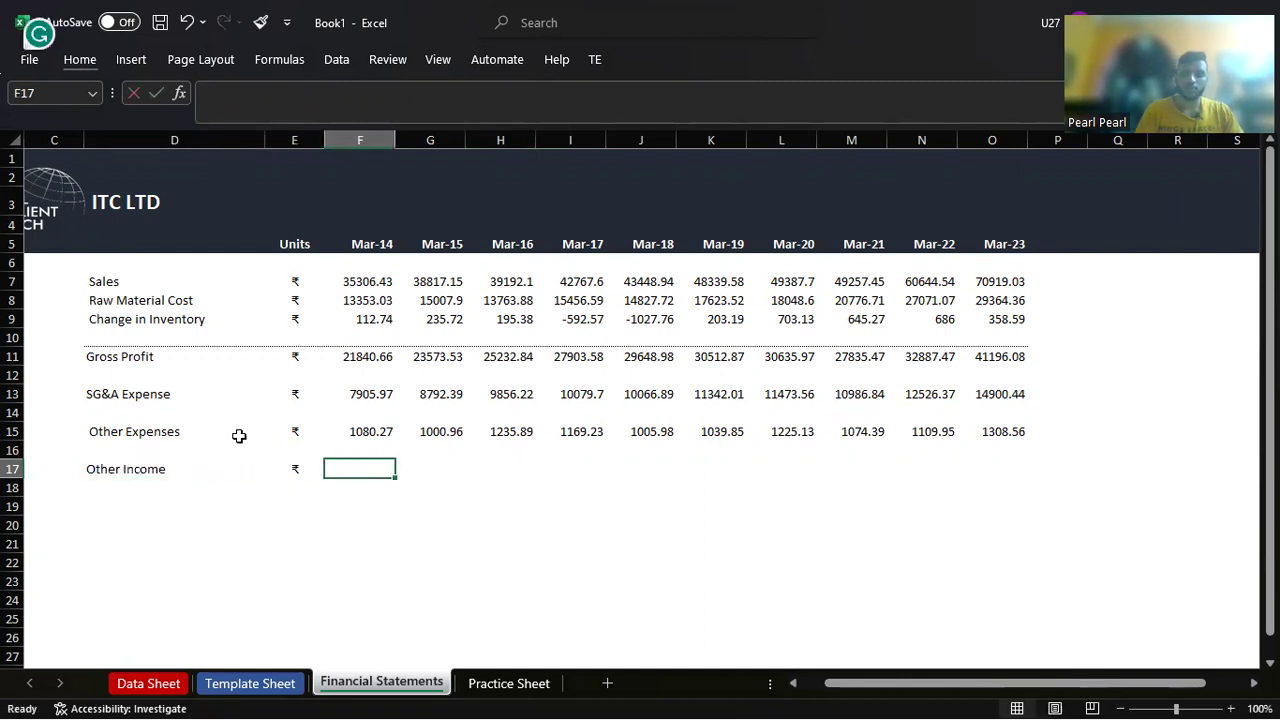
pyautogui.hotkey('ctrl', 'pageup')
pyautogui.hotkey('ctrl', 'pageup')
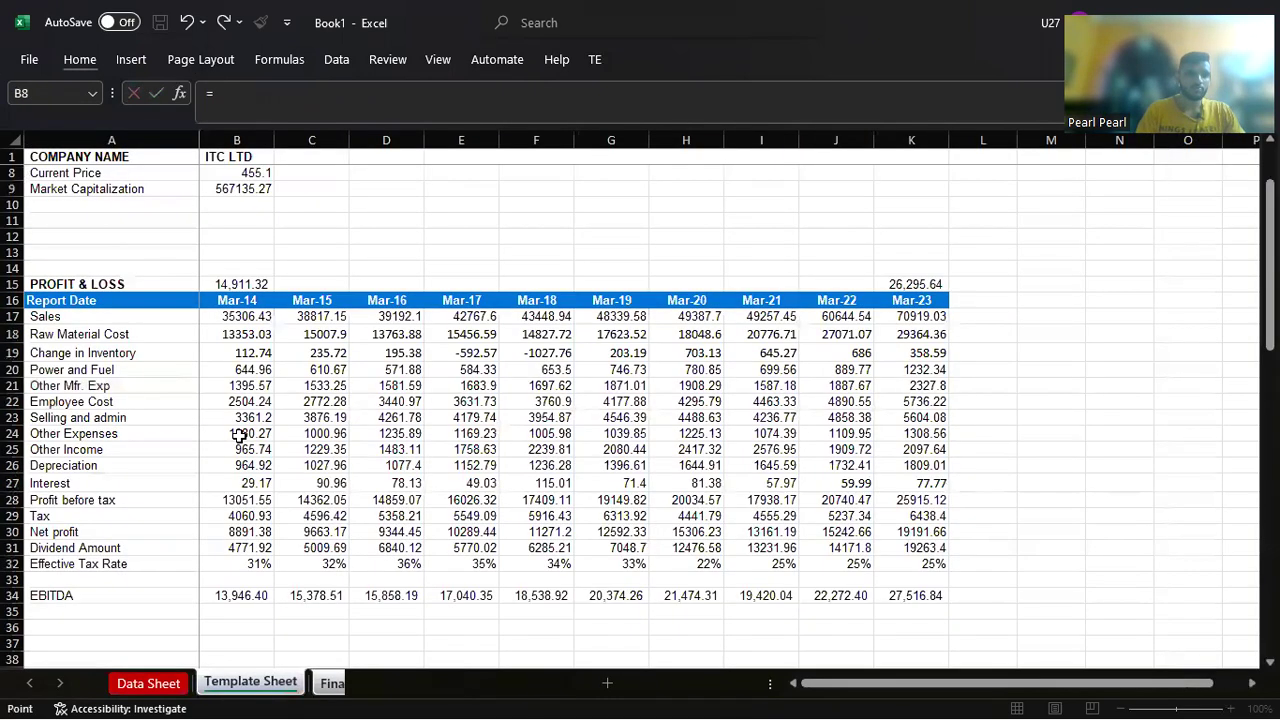
pyautogui.click(246, 447)
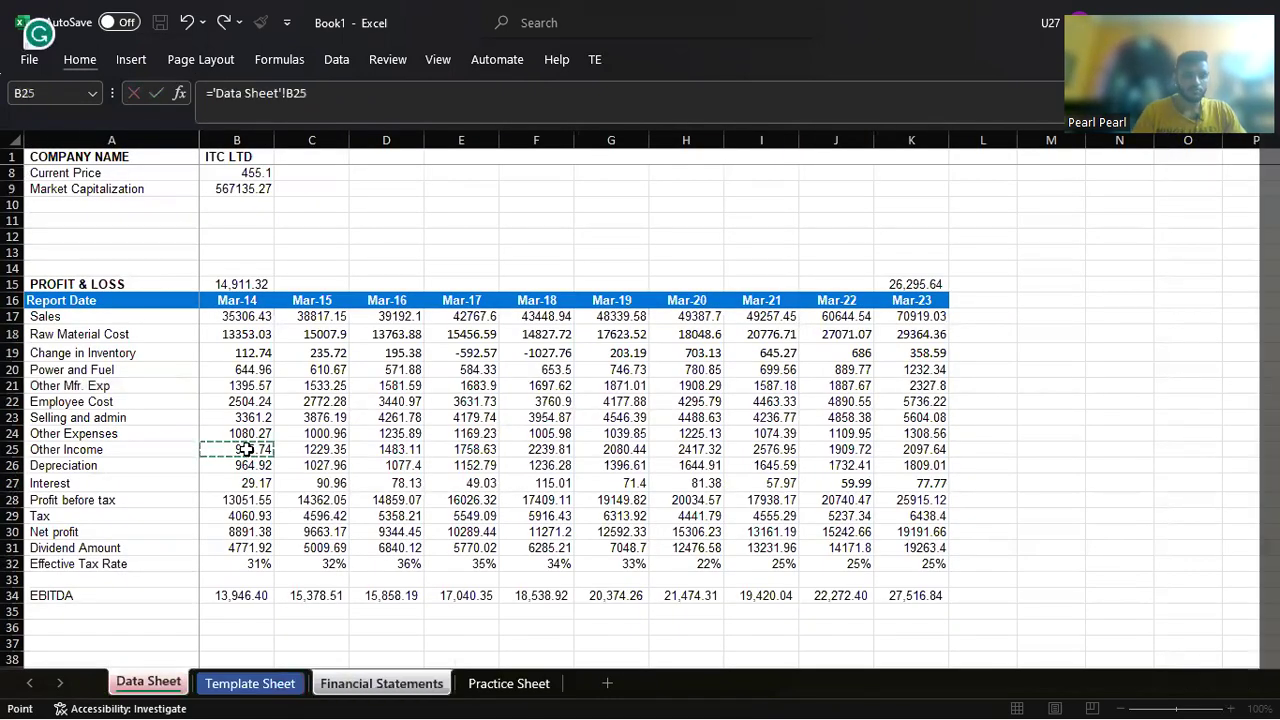
pyautogui.press('Return')
# Step: Paste the Mar-14 Other Income formula as formulas only across G17:O17 (to 2097.64)
pyautogui.press('Up')
pyautogui.press('Right')
pyautogui.press('Right')
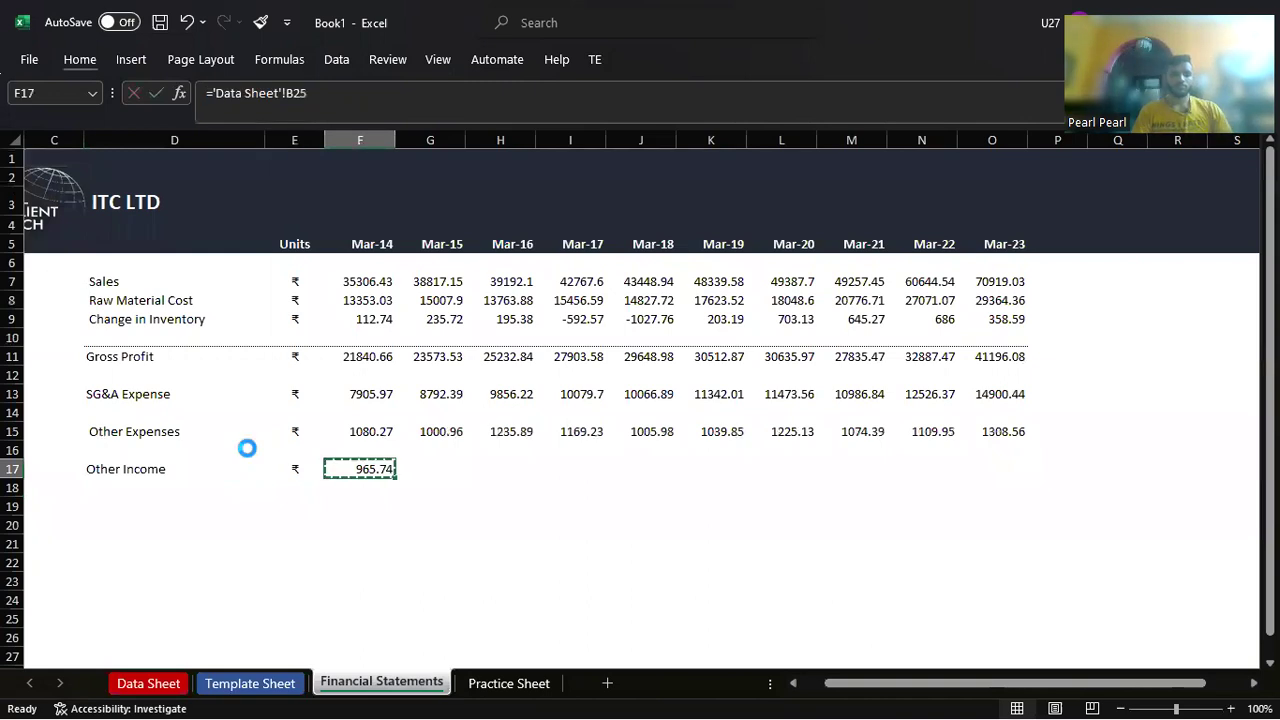
pyautogui.hotkey('ctrl', 'c')
pyautogui.hotkey('shift', 'Right')
pyautogui.hotkey('shift', 'Right')
pyautogui.hotkey('shift', 'Right')
pyautogui.hotkey('shift', 'Right')
pyautogui.hotkey('shift', 'Right')
pyautogui.hotkey('shift', 'Right')
pyautogui.hotkey('shift', 'Right')
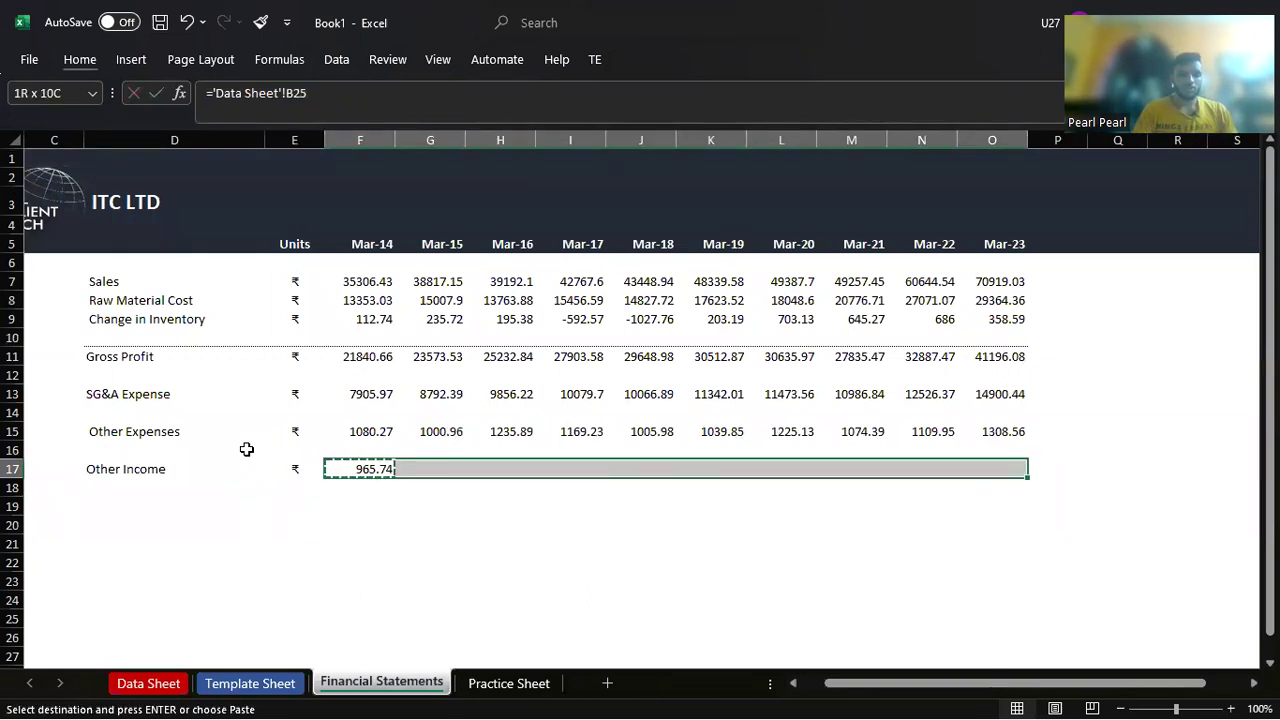
pyautogui.hotkey('ctrl', 'alt', 'v')
pyautogui.press('Return')
pyautogui.press('Escape')
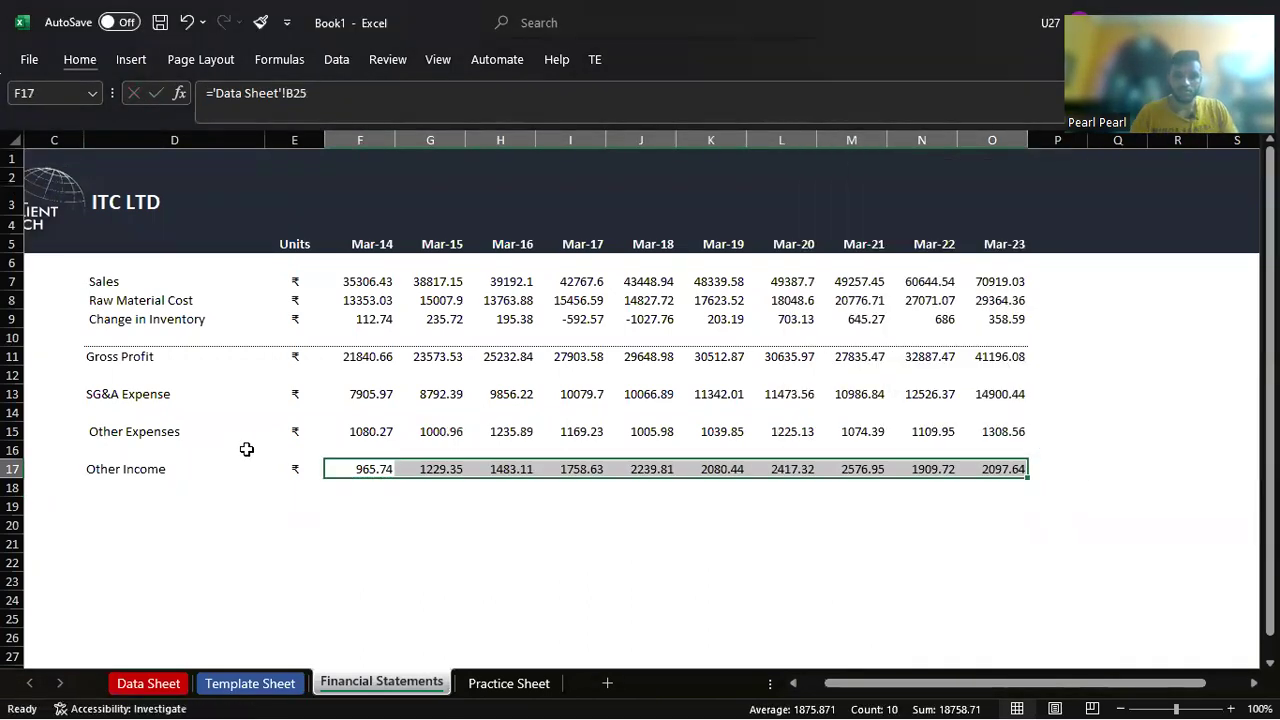
# Step: Move back up through the rows to the SG&A Expense row
pyautogui.press('Down')
pyautogui.press('Up')
pyautogui.press('Left')
pyautogui.press('Left')
pyautogui.press('Left')
pyautogui.press('Up')
pyautogui.press('Up')
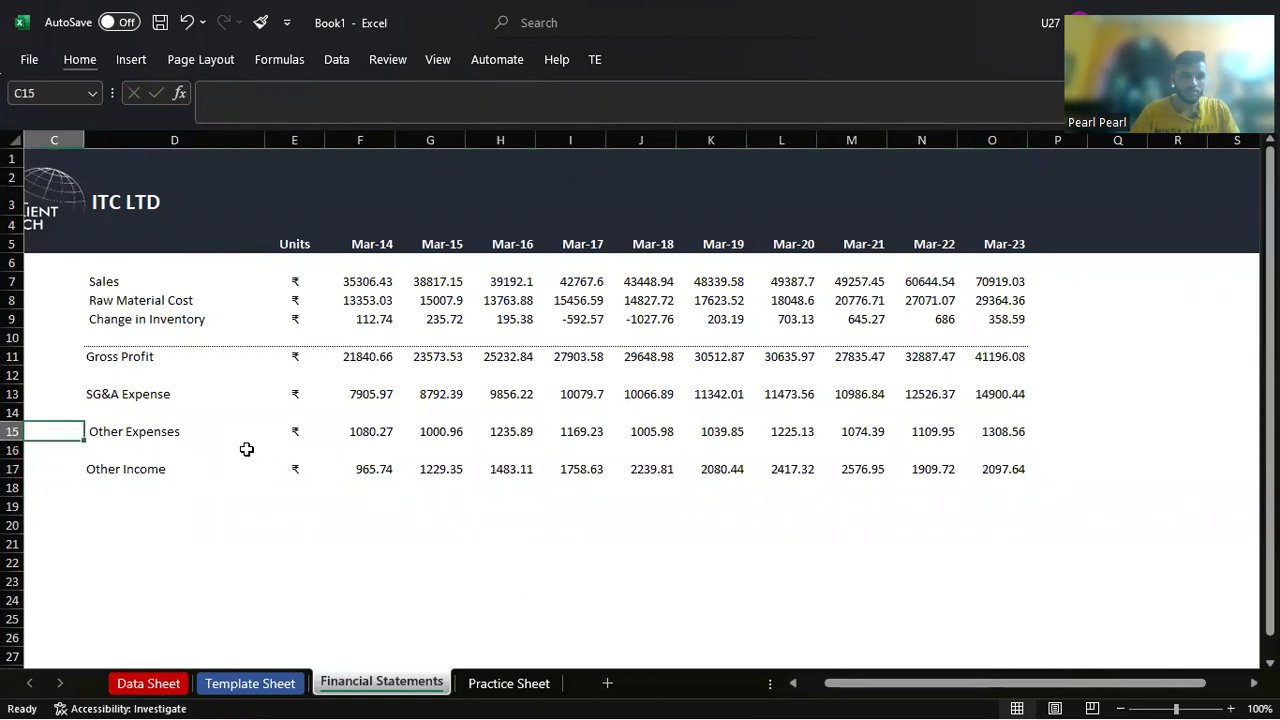
pyautogui.press('Right')
pyautogui.press('Up')
pyautogui.press('Up')
pyautogui.press('Up')
pyautogui.press('Down')
pyautogui.press('Down')
pyautogui.press('Up')
pyautogui.press('Up')
pyautogui.press('Down')
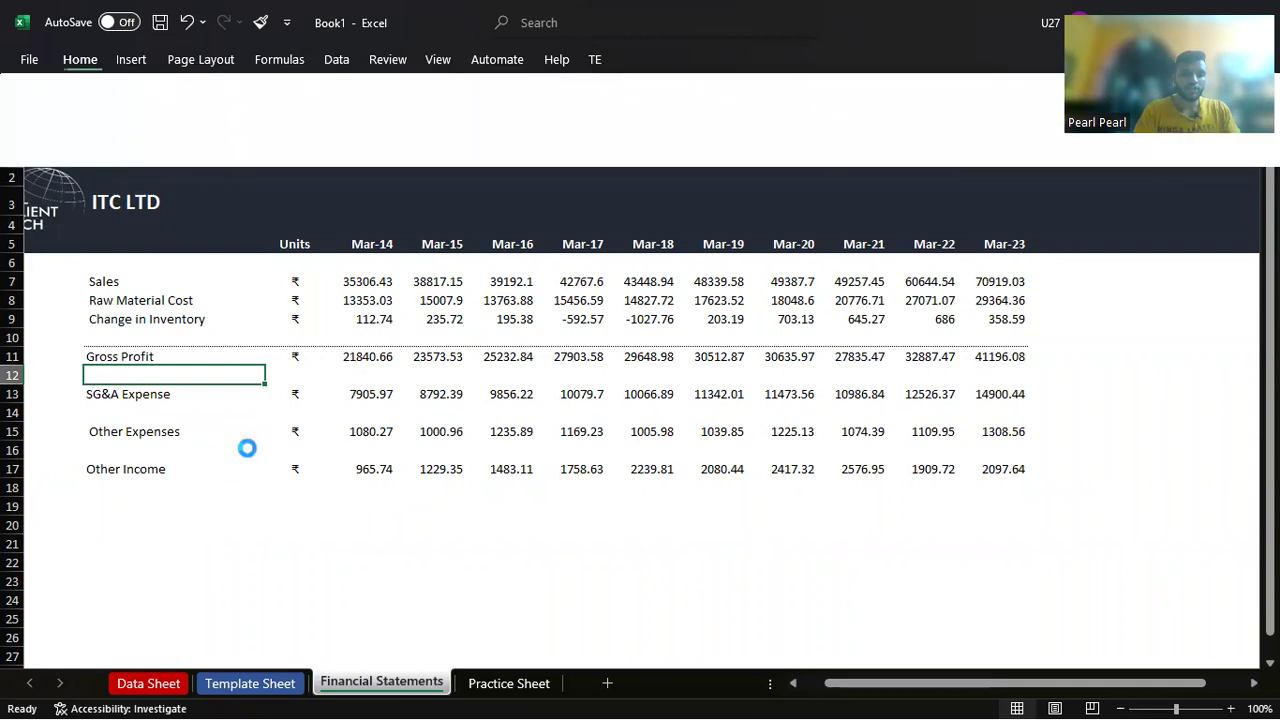
# Step: Insert a row under Gross Profit labelled Gross Margin with % as its unit
pyautogui.hotkey('alt', 'h')
pyautogui.press('i')
pyautogui.press('r')
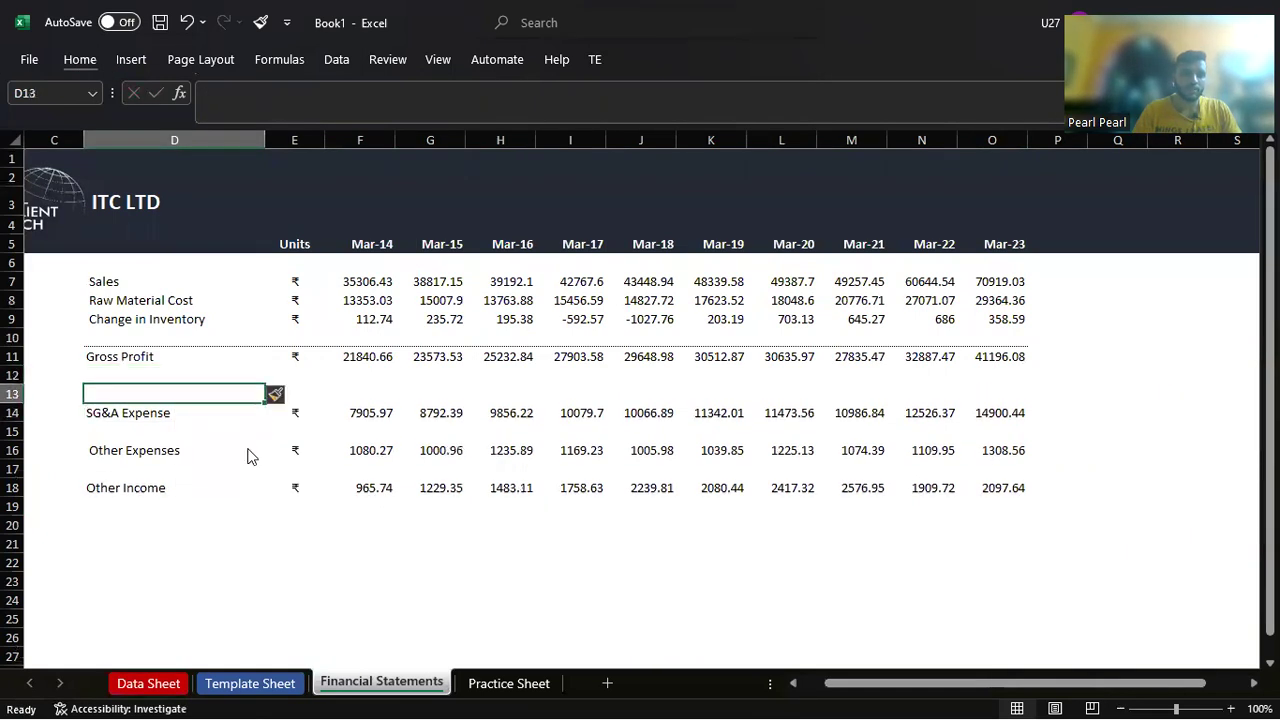
pyautogui.press('Up')
pyautogui.write('G')
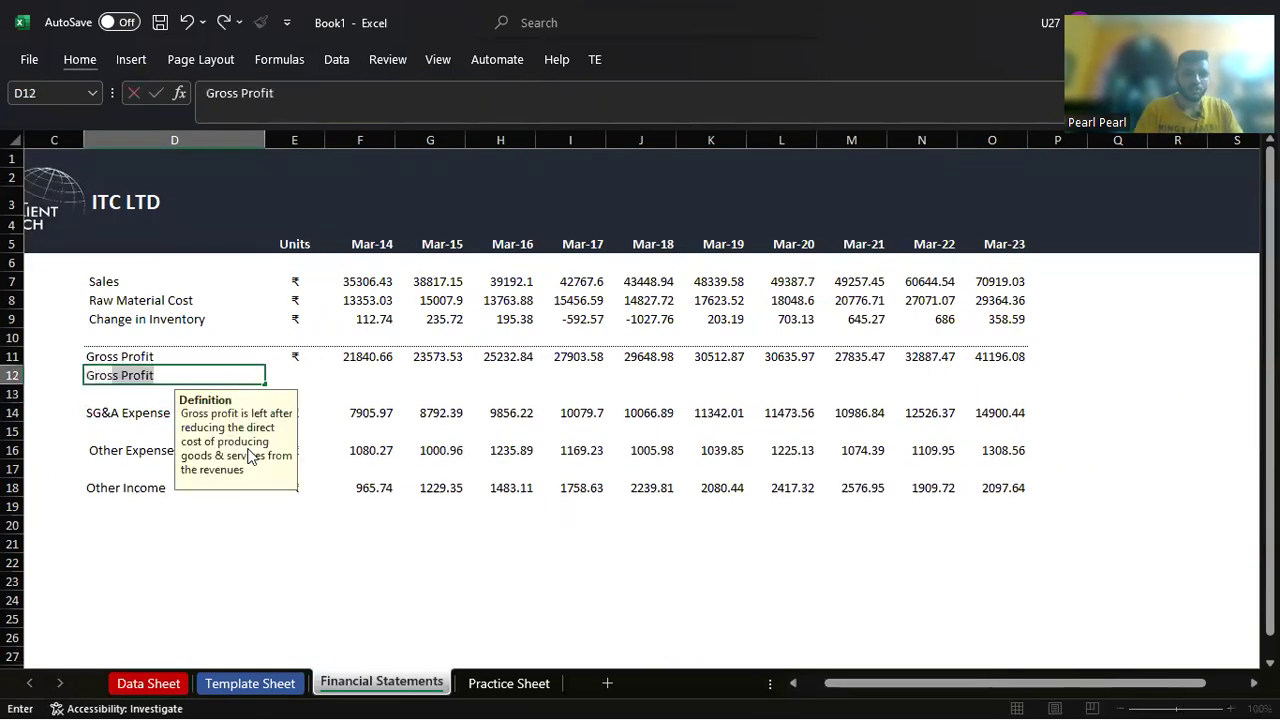
pyautogui.write('s Marhi')
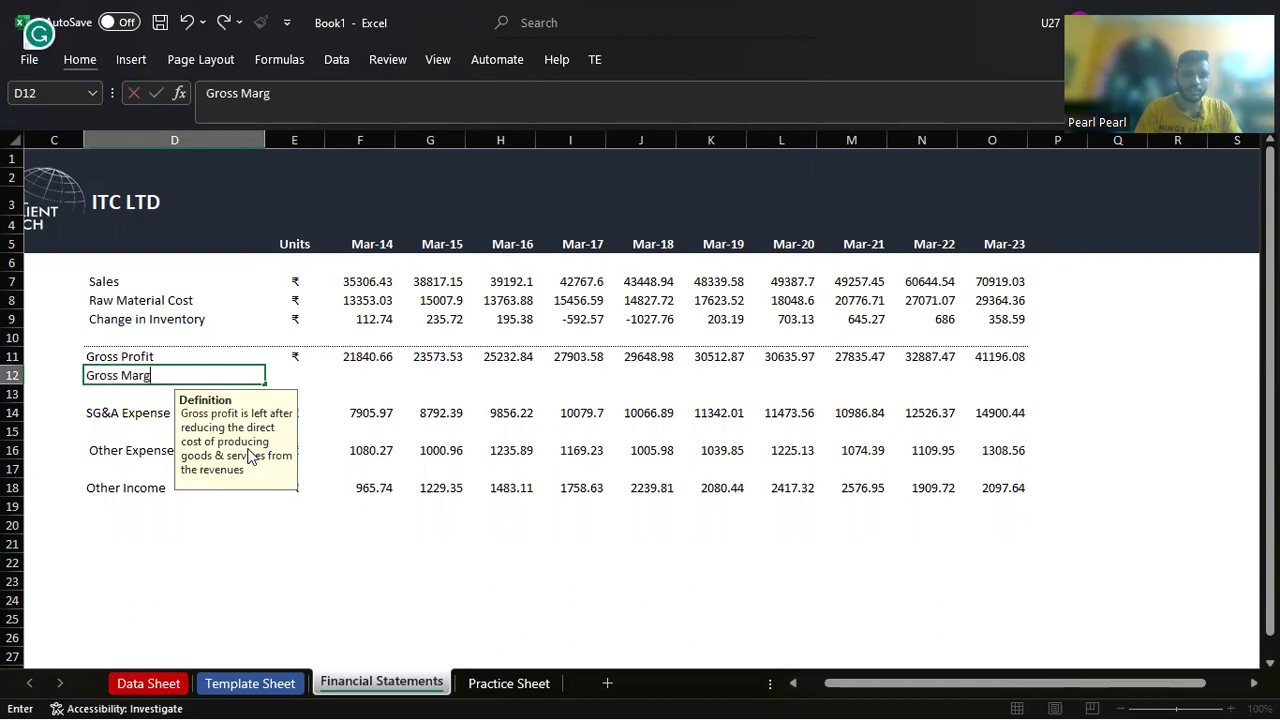
pyautogui.write('in')
pyautogui.press('Tab')
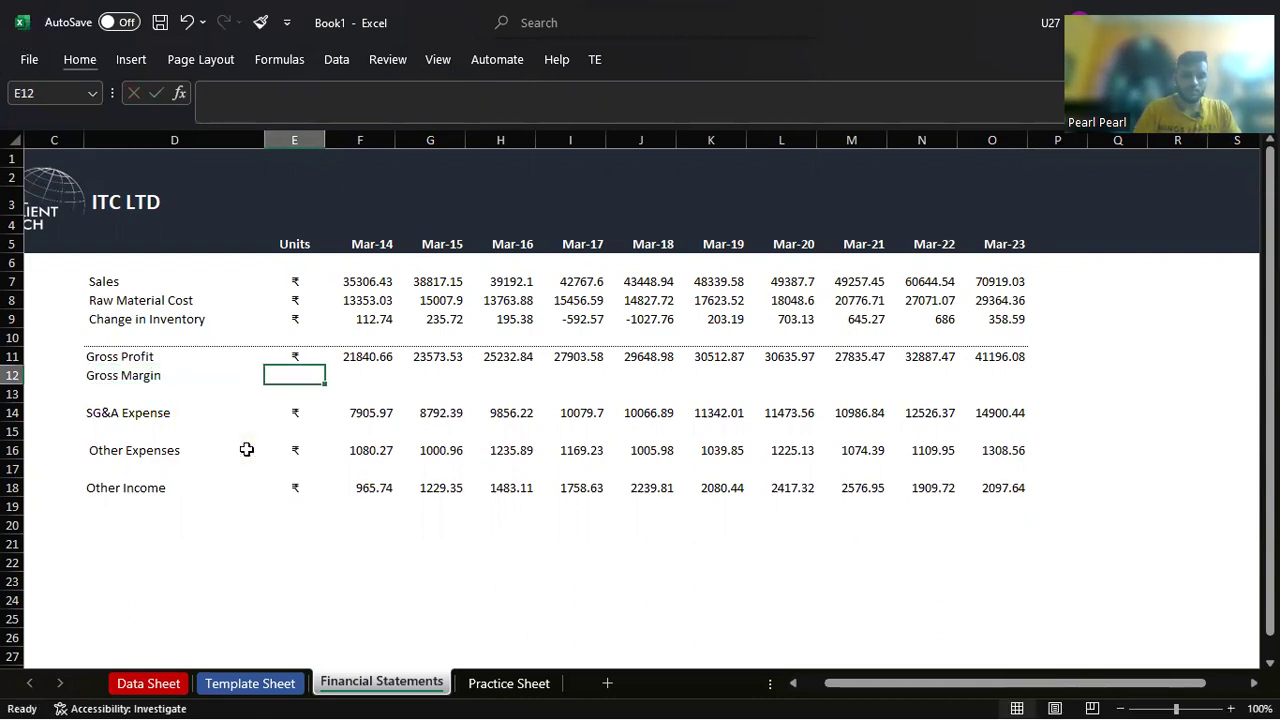
pyautogui.write('%')
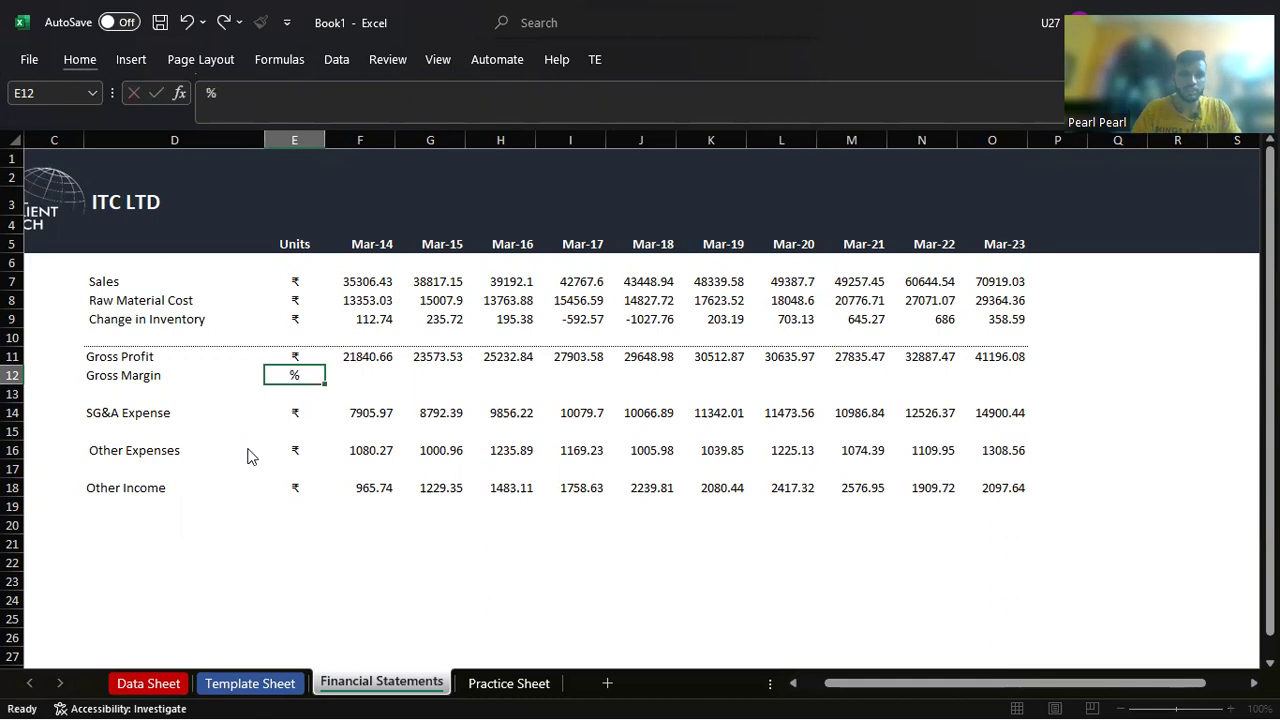
pyautogui.press('Tab')
# Step: Enter =F11/F7 for Mar-14 and copy it across every year
pyautogui.write('=F11/')
pyautogui.press('Up')
pyautogui.press('Up')
pyautogui.press('Up')
pyautogui.press('Up')
pyautogui.press('Return')
pyautogui.press('Up')
pyautogui.press('Right')
pyautogui.press('Right')
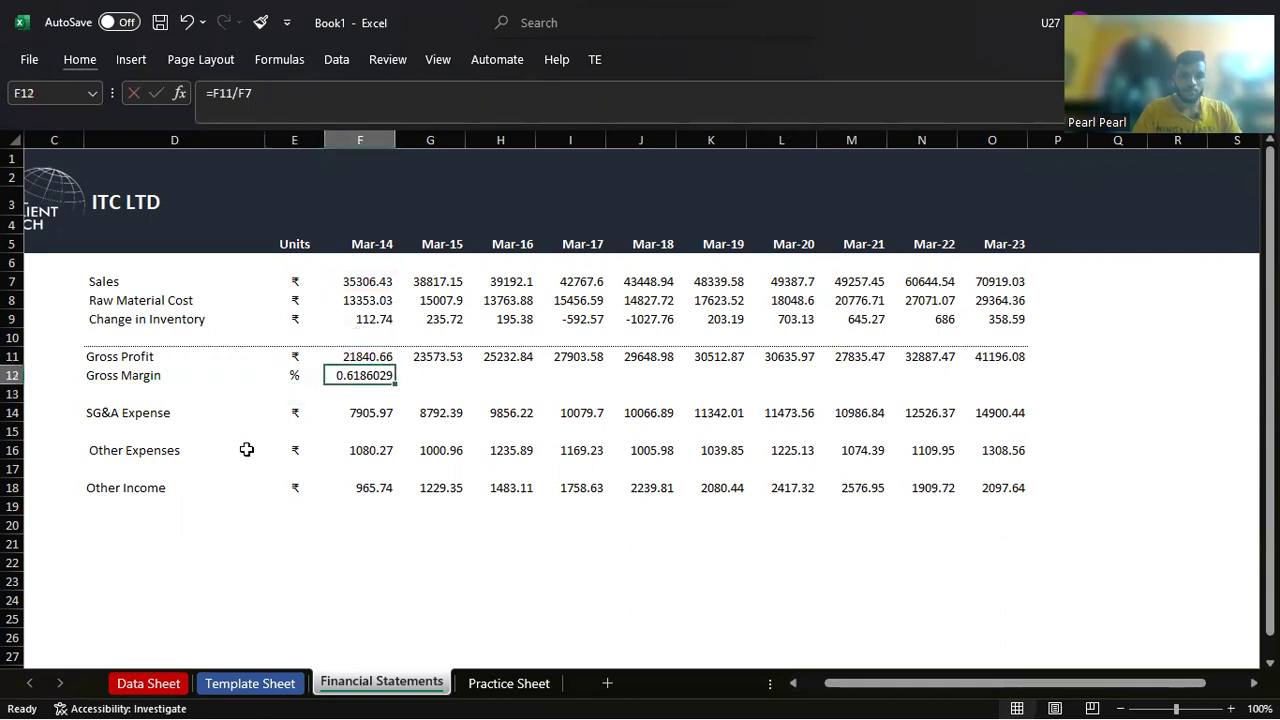
pyautogui.hotkey('ctrl', 'c')
pyautogui.hotkey('shift', 'Right')
pyautogui.hotkey('shift', 'Right')
pyautogui.hotkey('shift', 'Right')
pyautogui.hotkey('shift', 'Right')
pyautogui.hotkey('shift', 'Right')
pyautogui.hotkey('shift', 'Right')
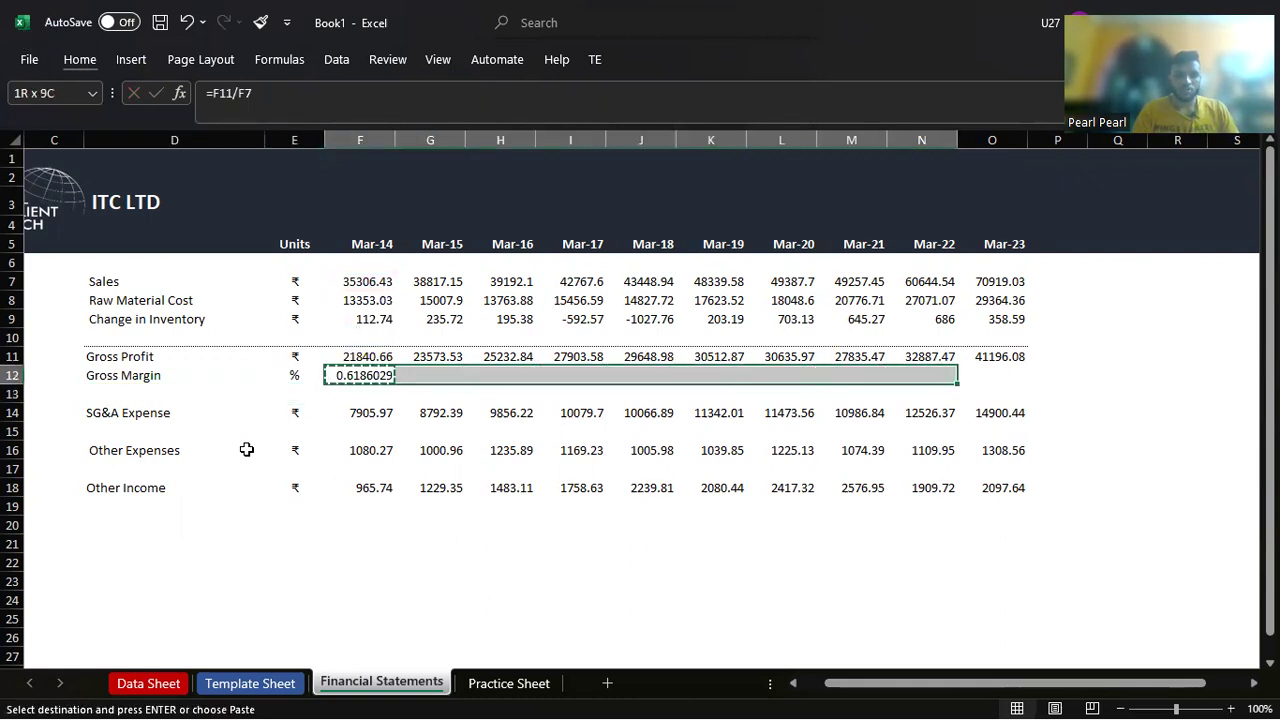
pyautogui.hotkey('shift', 'Right')
pyautogui.hotkey('ctrl', 'v')
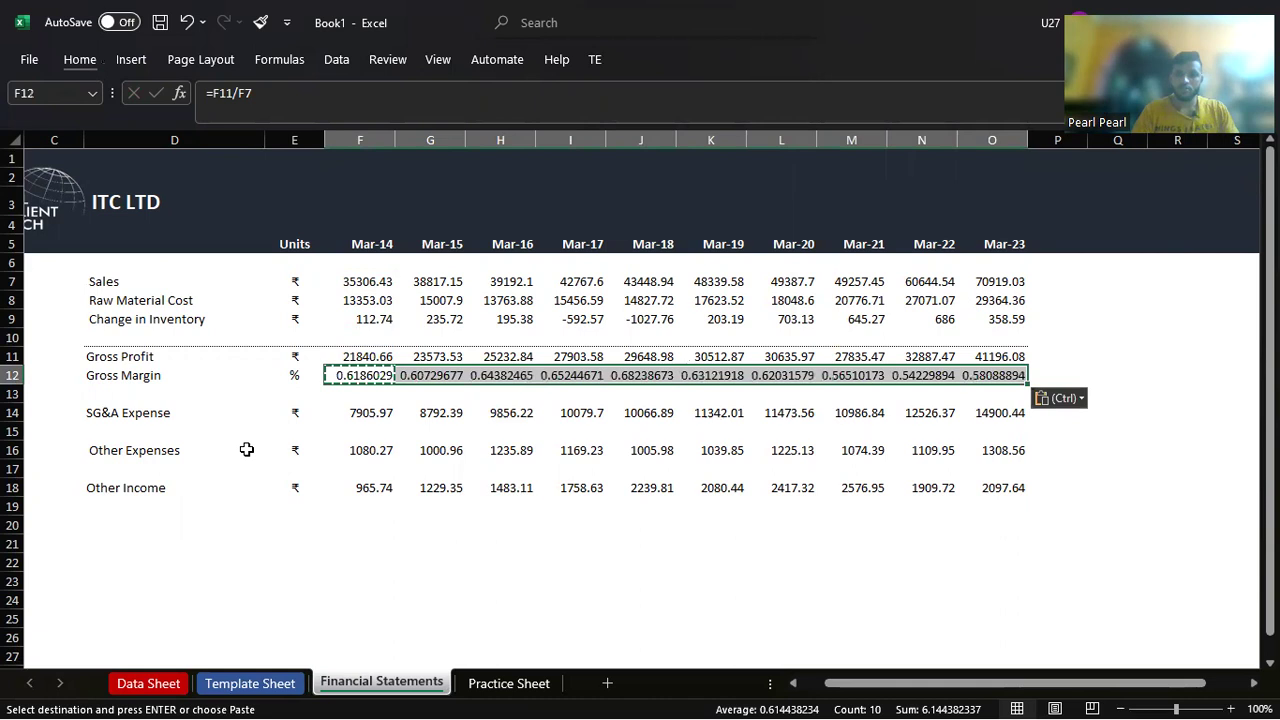
# Step: Format the Gross Margin values as percentages with 2 decimal places
pyautogui.press('alt')
pyautogui.press('h')
pyautogui.press('p')
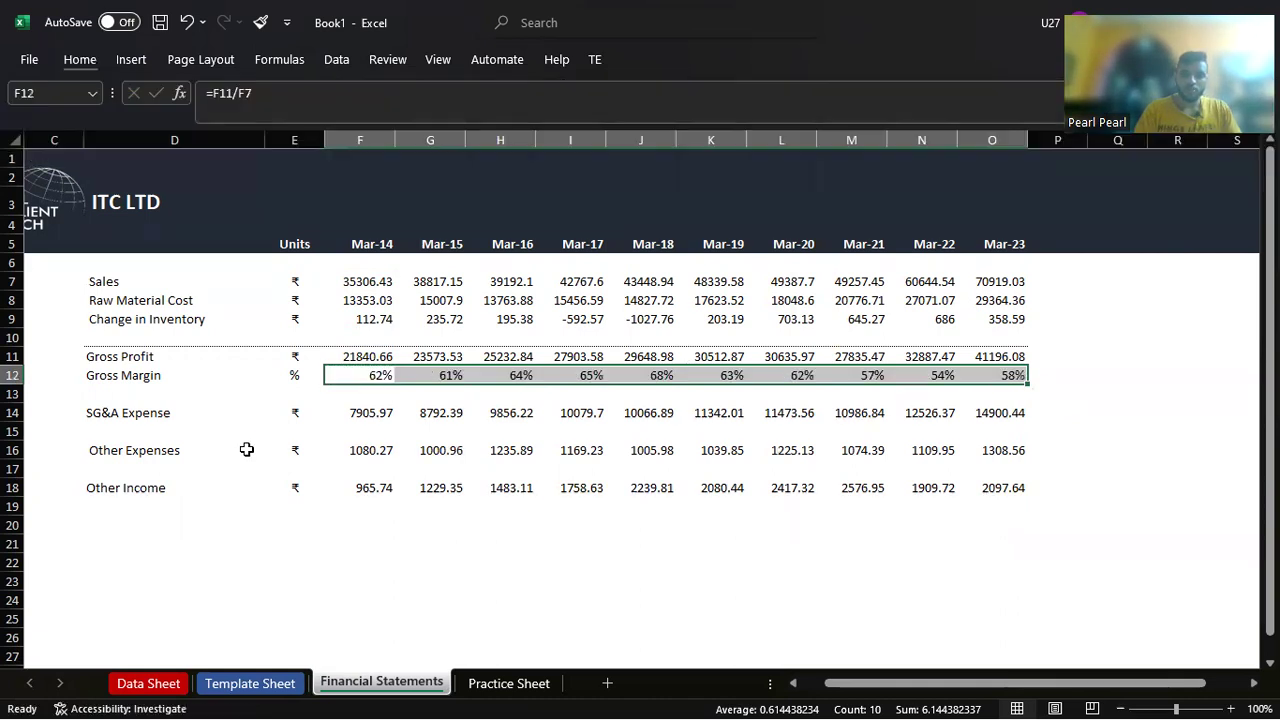
pyautogui.hotkey('ctrl', '1')
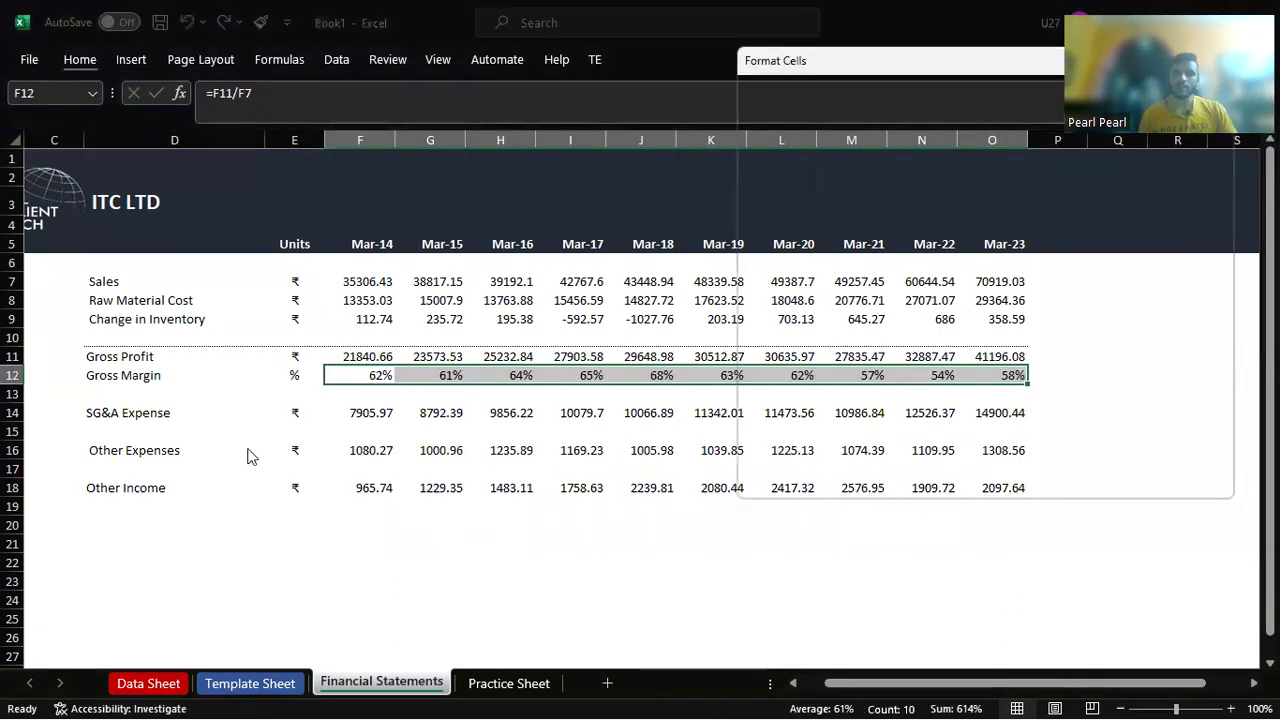
pyautogui.click(784, 98)
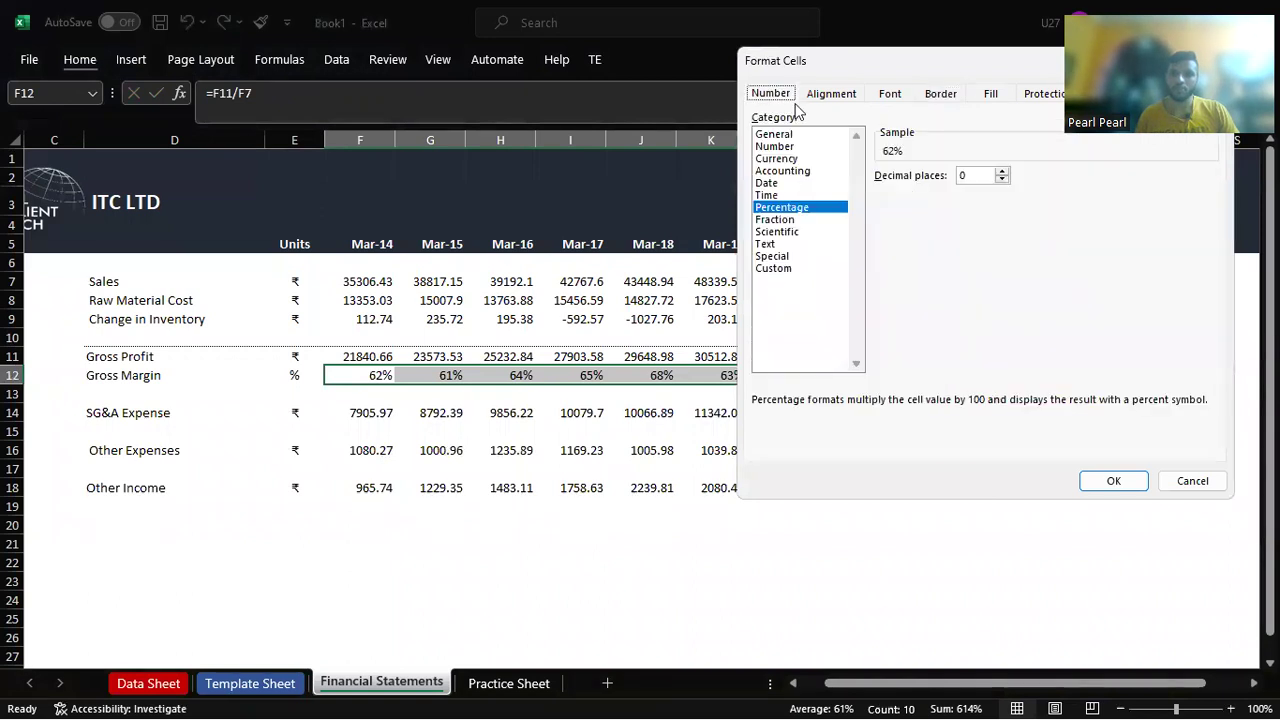
pyautogui.click(1001, 171)
pyautogui.click(1001, 171)
pyautogui.click(1105, 479)
# Step: Make the whole Gross Margin row italic
pyautogui.hotkey('shift', 'Left')
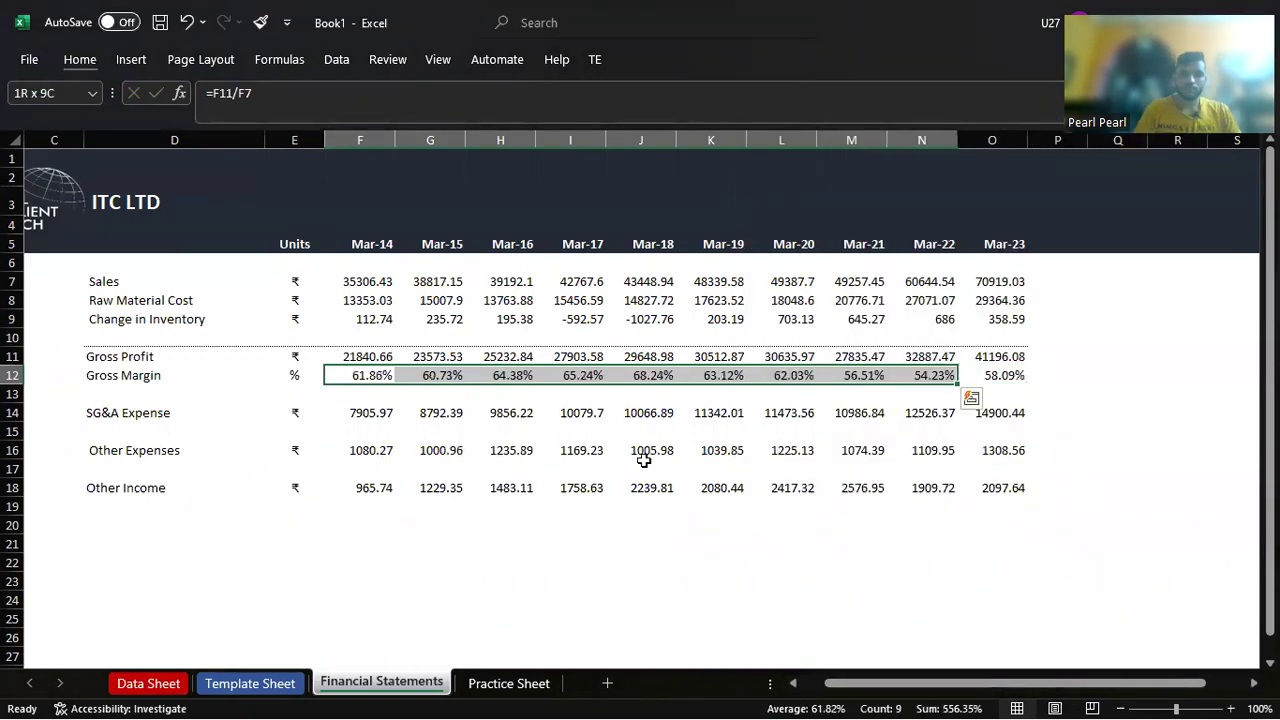
pyautogui.press('Left')
pyautogui.press('Left')
pyautogui.hotkey('ctrl', 'shift', 'Right')
pyautogui.hotkey('ctrl', 'i')
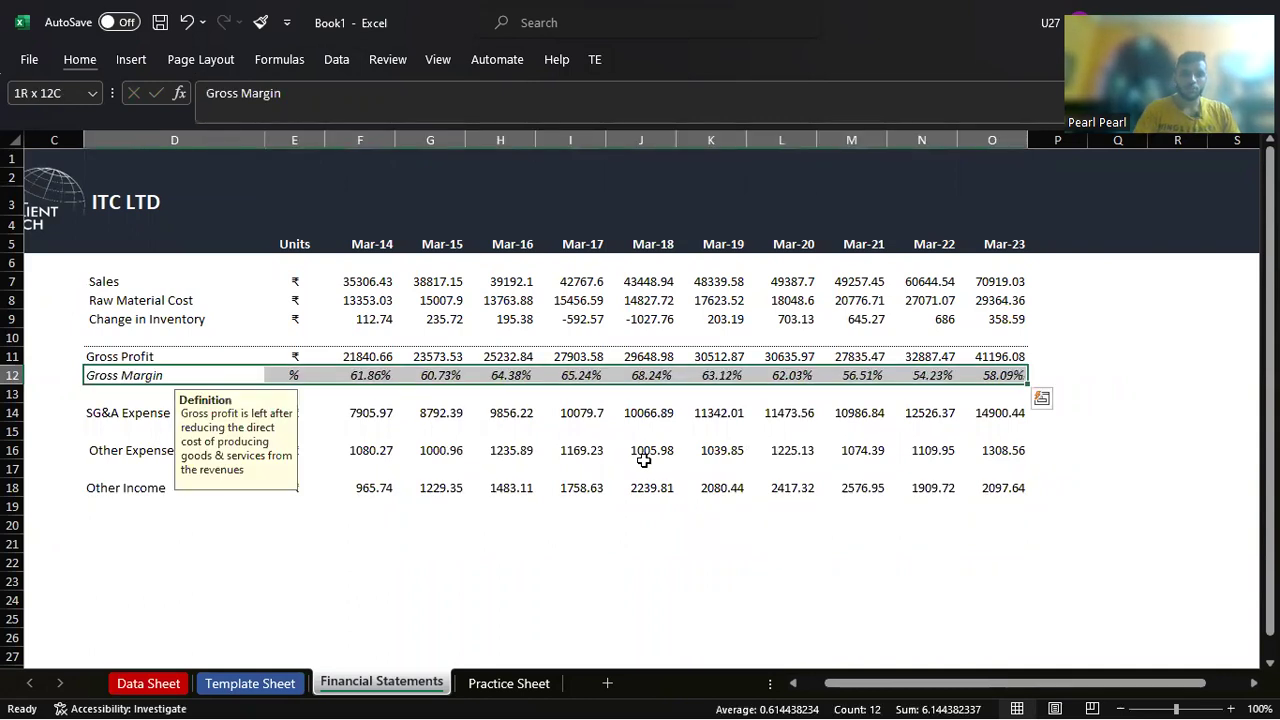
pyautogui.press('Down')
pyautogui.press('Down')
pyautogui.press('Down')
pyautogui.press('Down')
pyautogui.press('Down')
pyautogui.press('Down')
pyautogui.press('Down')
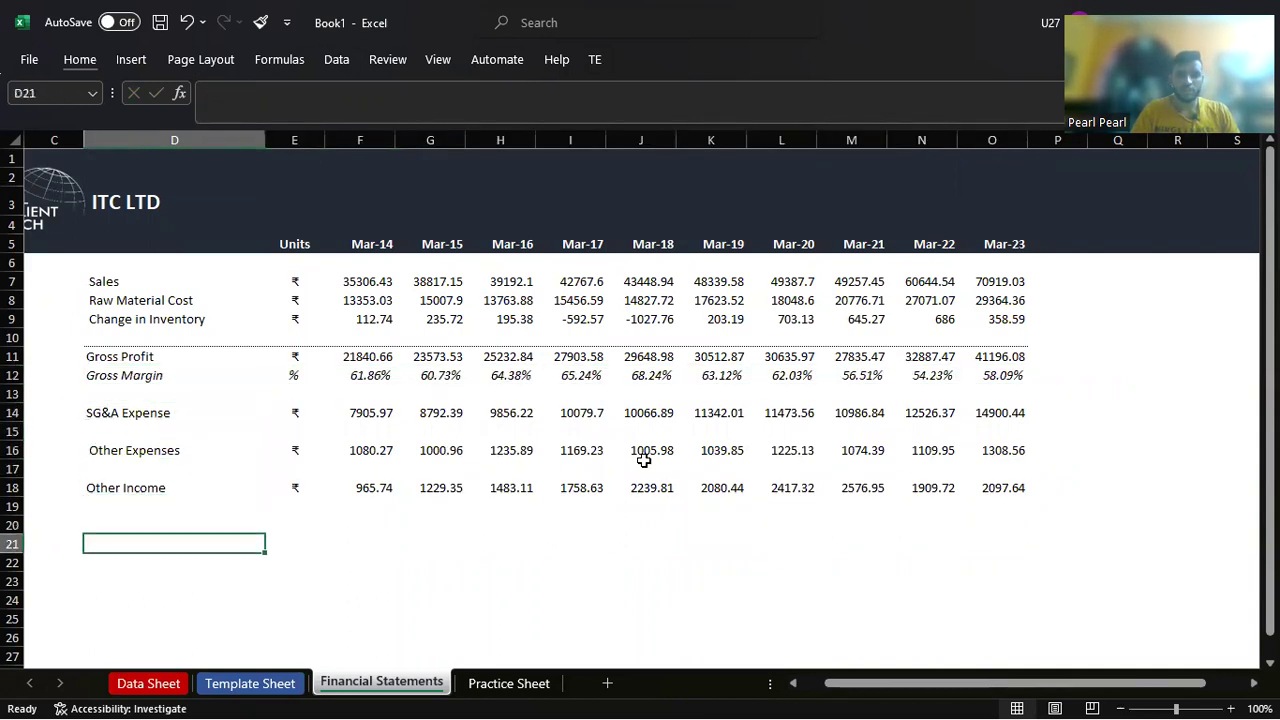
pyautogui.press('Down')
pyautogui.press('Down')
pyautogui.press('Up')
pyautogui.press('Up')
pyautogui.press('Up')
pyautogui.press('Up')
pyautogui.press('Down')
pyautogui.press('Down')
pyautogui.press('Up')
# Step: On the Data Sheet, inspect the Mar-14 EBITDA formula (13,946.40): Net profit + Tax + Interest + Depreciation
pyautogui.press('Down')
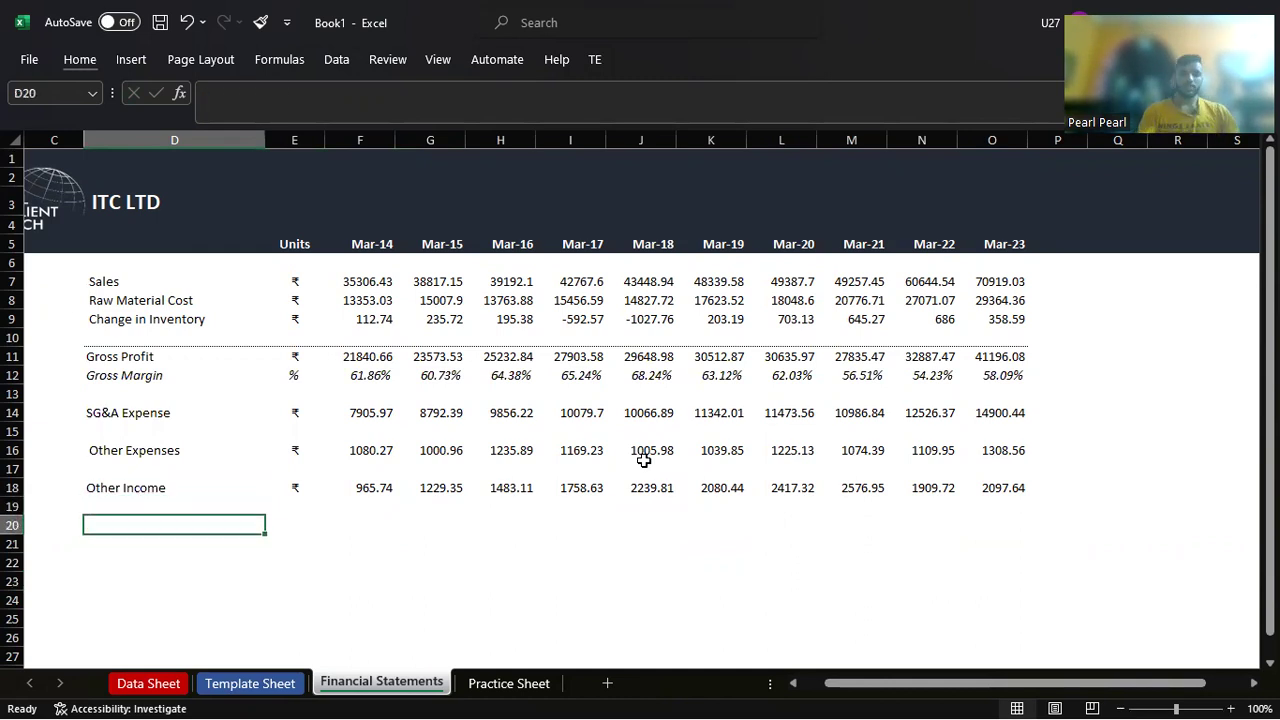
pyautogui.hotkey('ctrl', 'pageup')
pyautogui.hotkey('ctrl', 'pageup')
pyautogui.press('Down')
pyautogui.press('Down')
pyautogui.press('Down')
pyautogui.press('Up')
pyautogui.press('Up')
pyautogui.press('Down')
pyautogui.press('Up')
pyautogui.press('Down')
pyautogui.press('Down')
pyautogui.press('Down')
pyautogui.press('Down')
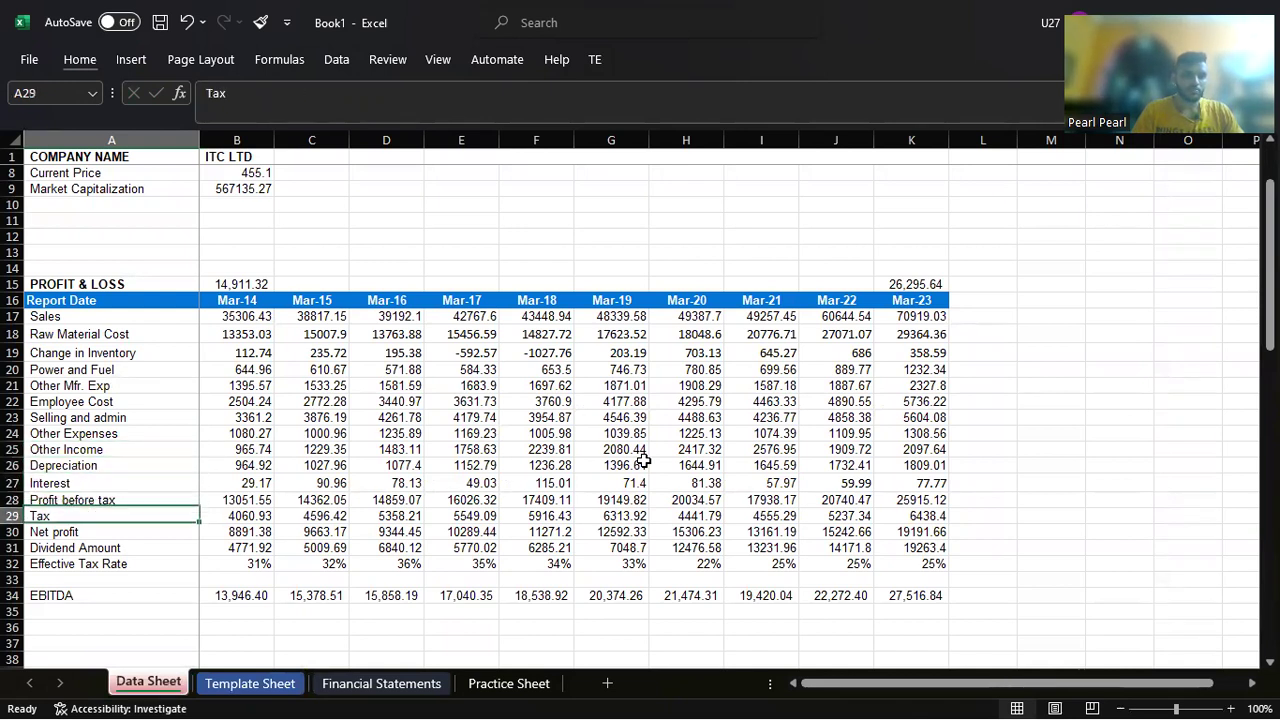
pyautogui.press('Down')
pyautogui.press('Down')
pyautogui.press('Right')
pyautogui.press('Down')
pyautogui.press('Down')
pyautogui.press('Down')
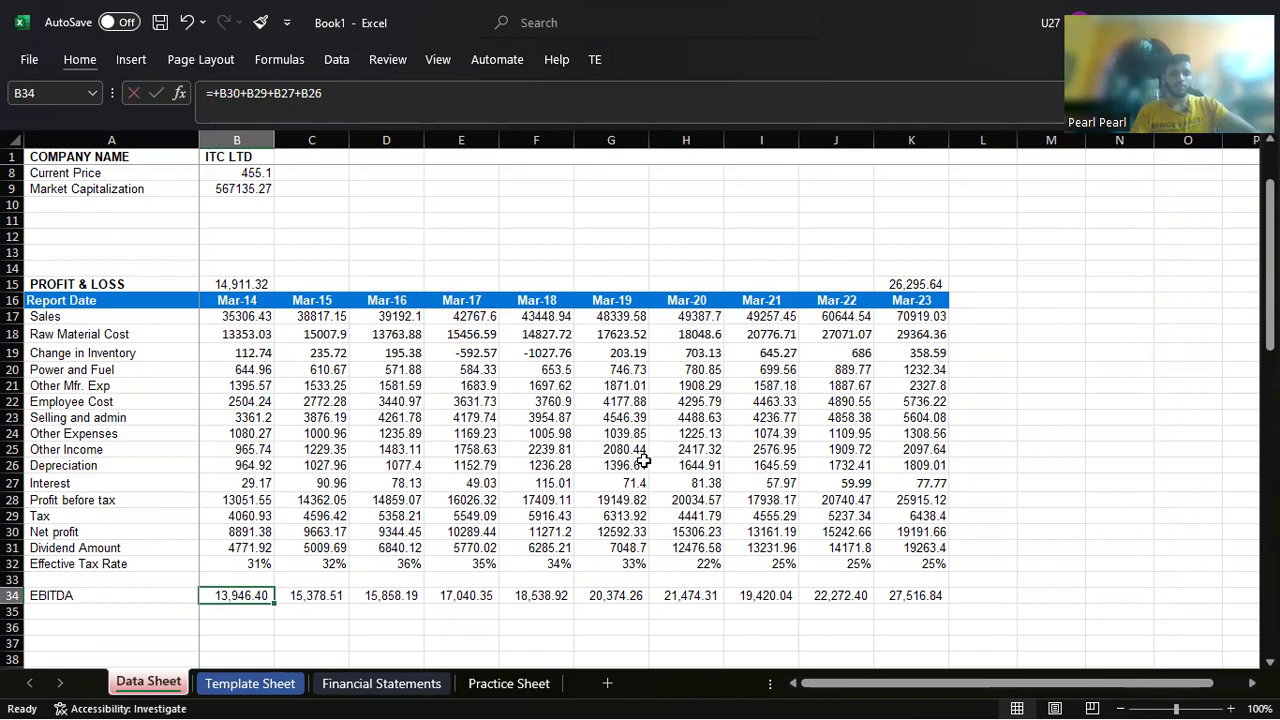
pyautogui.press('F2')
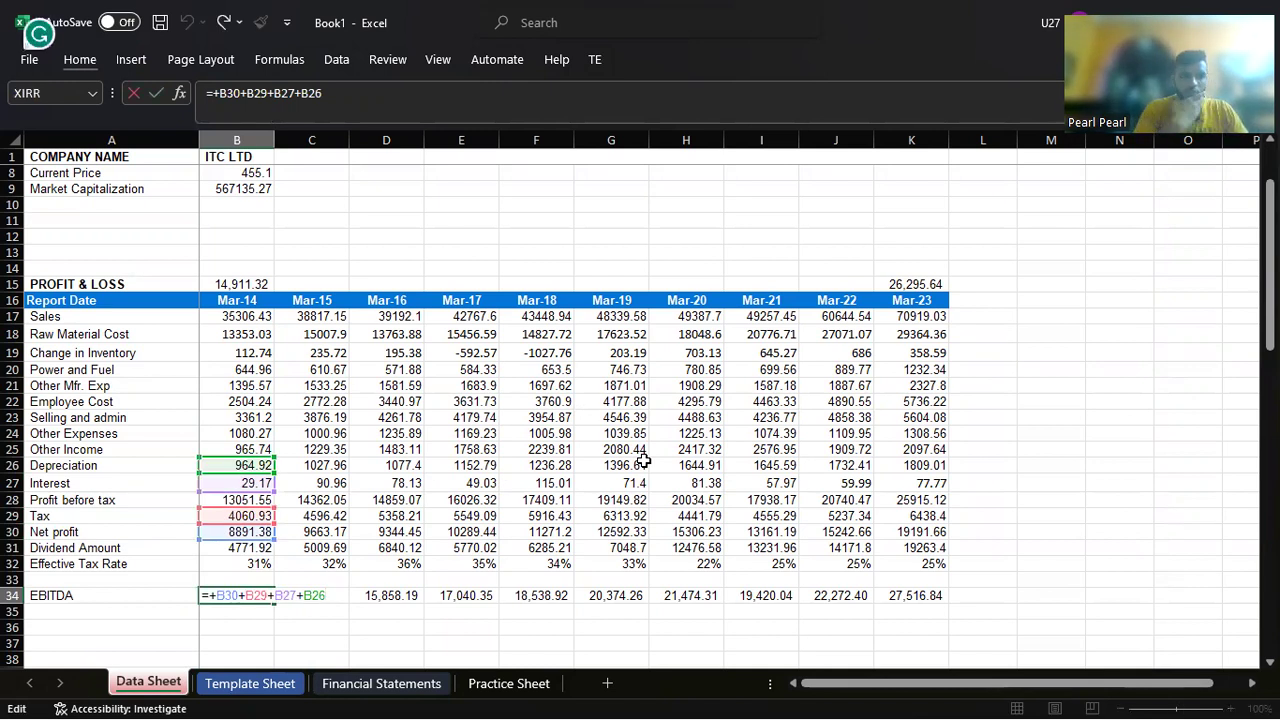
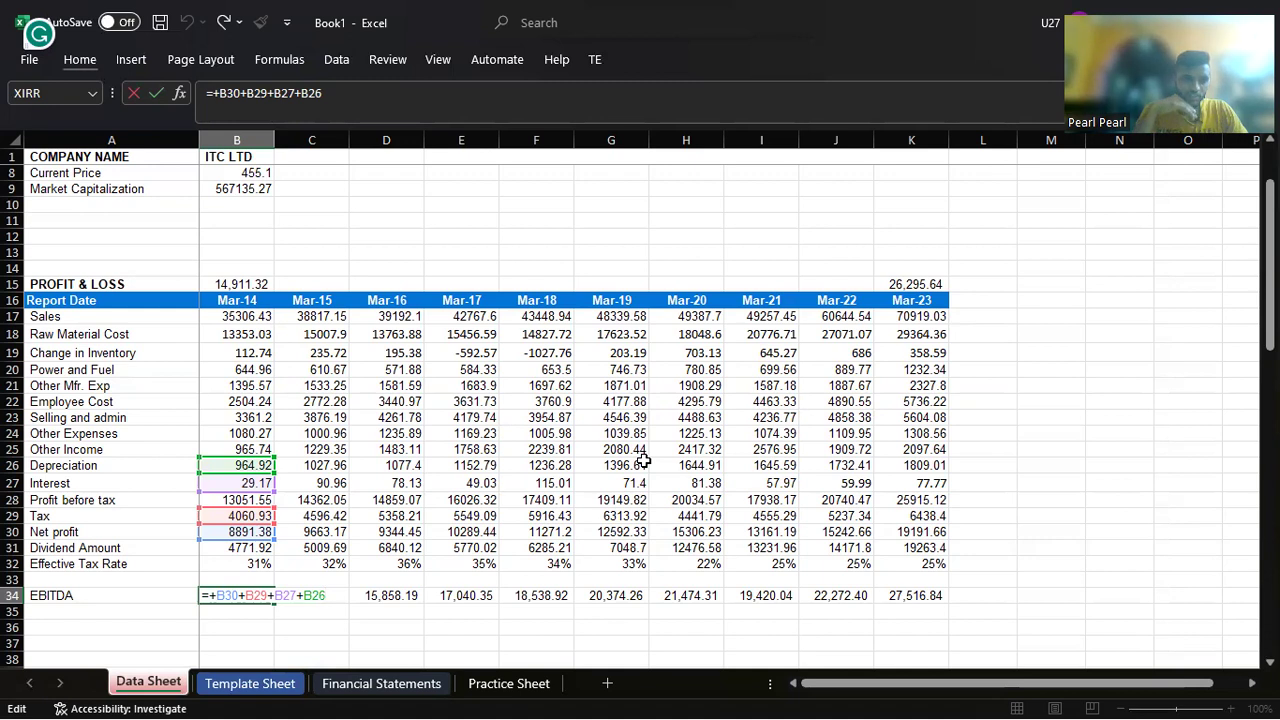
# Step: Label row 20 as EBITDA and move to the Mar-14 column
pyautogui.hotkey('ctrl', 'Return')
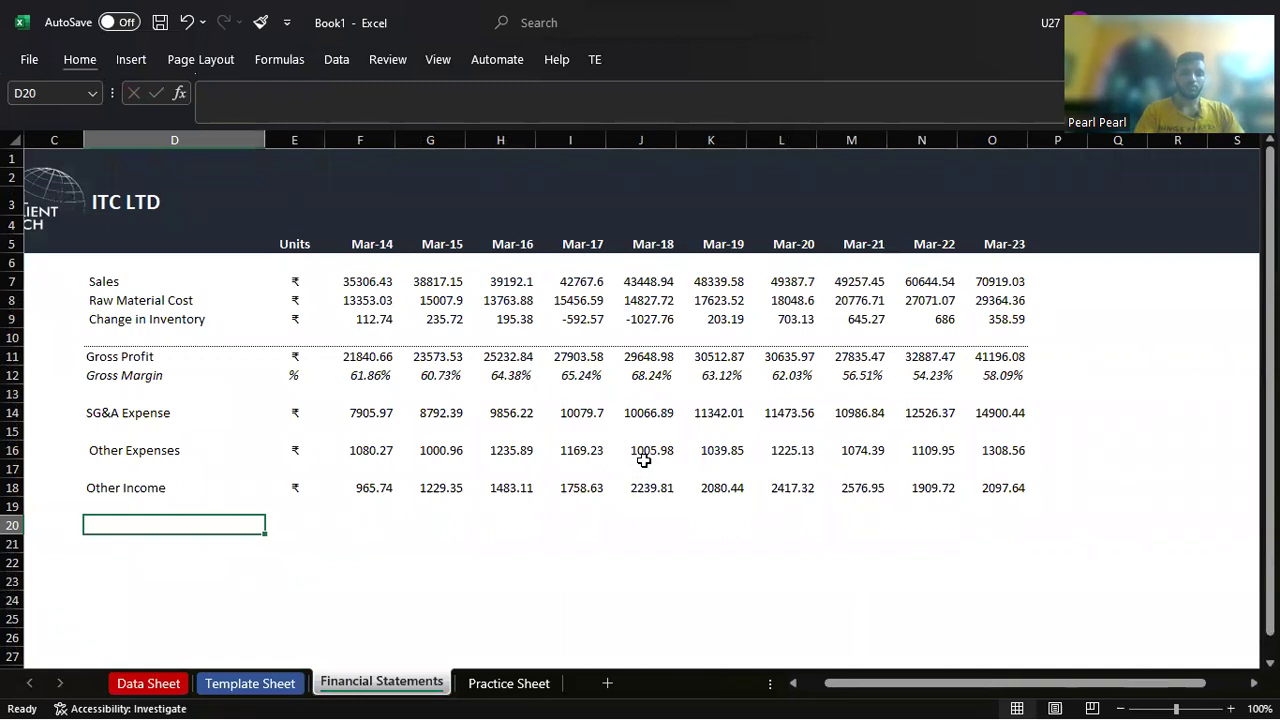
pyautogui.write('EBi')
pyautogui.press('BackSpace')
pyautogui.press('BackSpace')
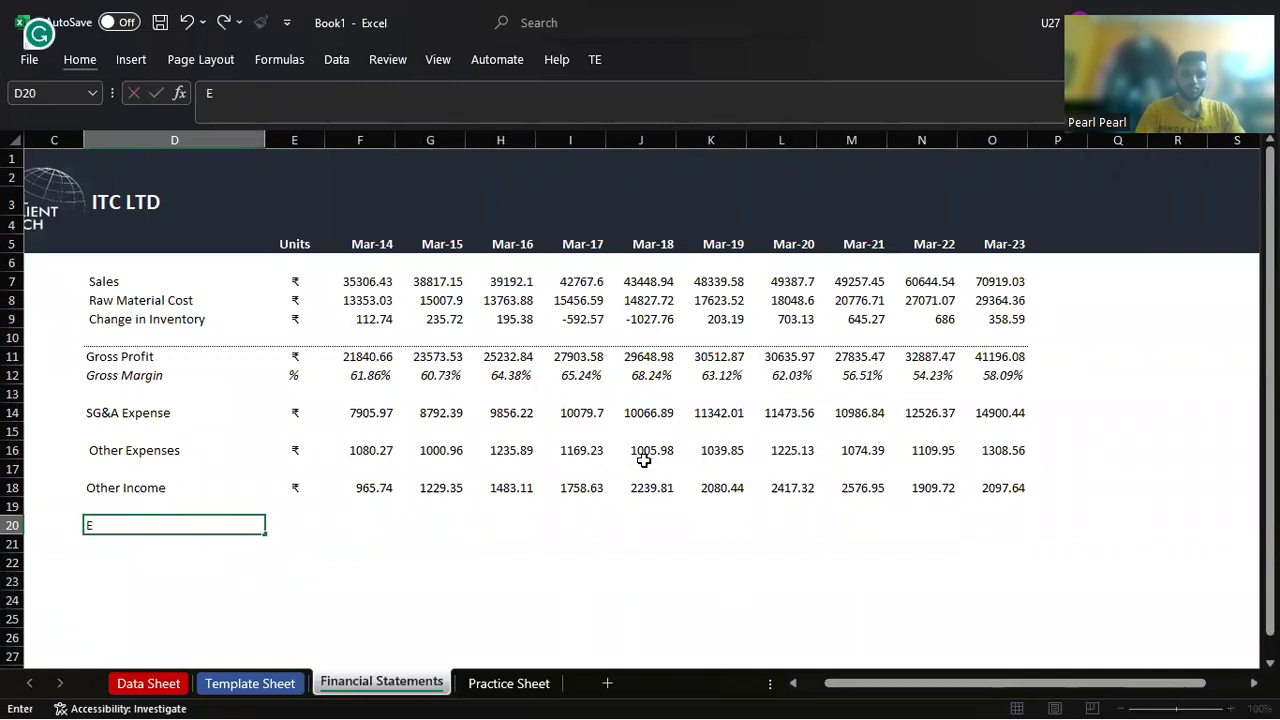
pyautogui.press('Tab')
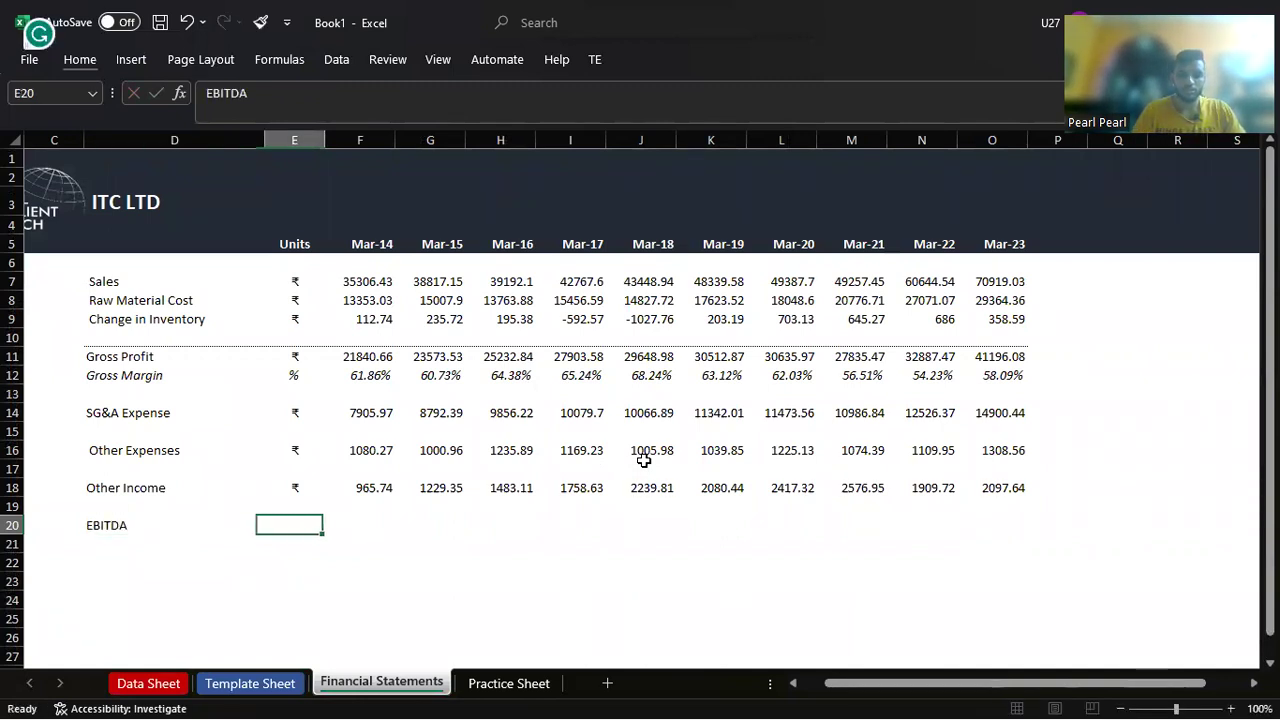
pyautogui.press('Tab')
# Step: Build the Mar-14 EBITDA formula =F11-F14-F16+F18 by pointing at the cells above
pyautogui.write('=')
pyautogui.press('Up')
pyautogui.press('Up')
pyautogui.press('Up')
pyautogui.press('Up')
pyautogui.press('Up')
pyautogui.press('Up')
pyautogui.press('Up')
pyautogui.press('Up')
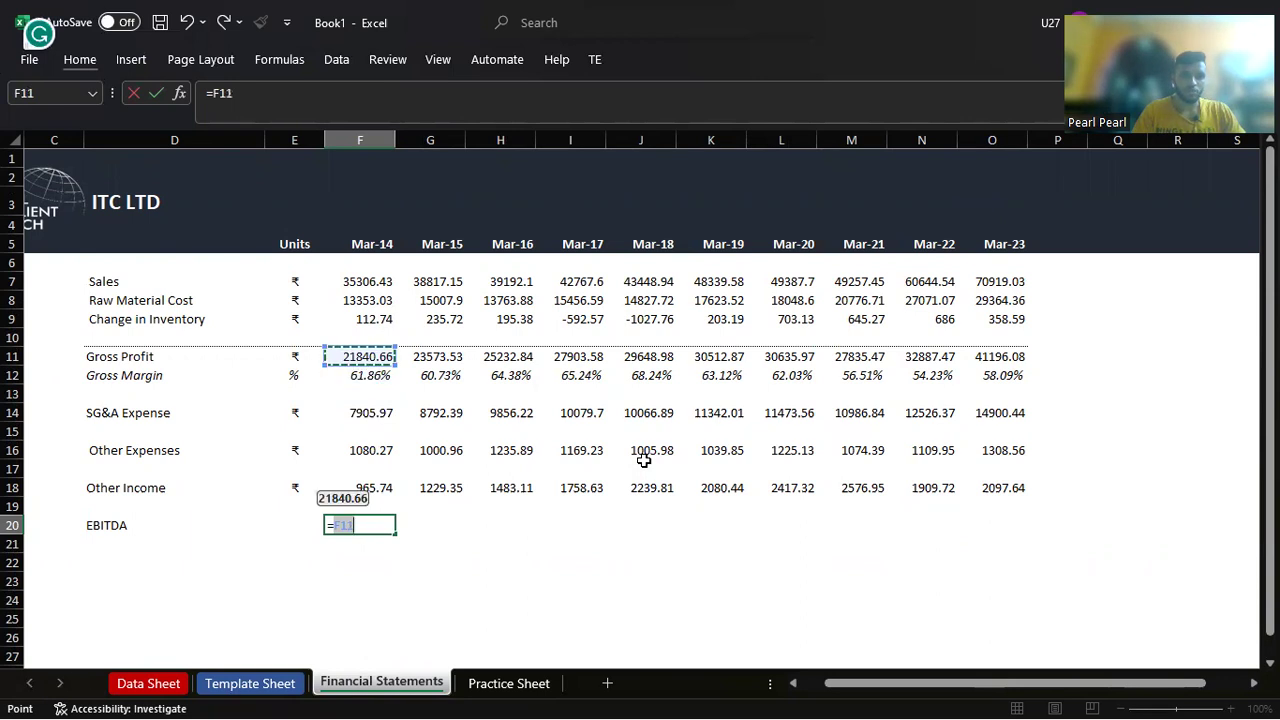
pyautogui.write('-')
pyautogui.press('Up')
pyautogui.press('Up')
pyautogui.press('Up')
pyautogui.press('Up')
pyautogui.press('Up')
pyautogui.press('Up')
pyautogui.write('-')
pyautogui.press('Up')
pyautogui.press('Up')
pyautogui.press('Up')
pyautogui.press('Up')
pyautogui.write('+')
pyautogui.press('Up')
pyautogui.press('Up')
# Step: Paste the Mar-14 EBITDA formula across F20:O20 as formulas only
pyautogui.hotkey('ctrl', 'Return')
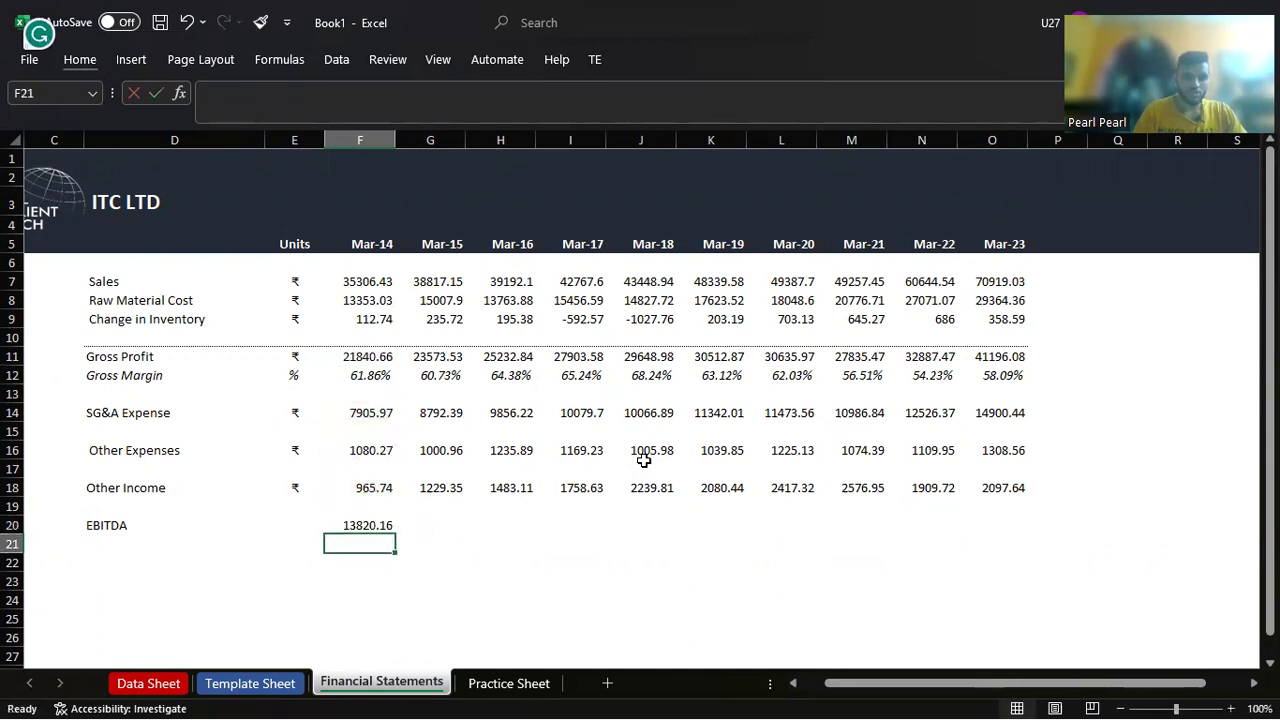
pyautogui.hotkey('ctrl', 'c')
pyautogui.hotkey('shift', 'Right')
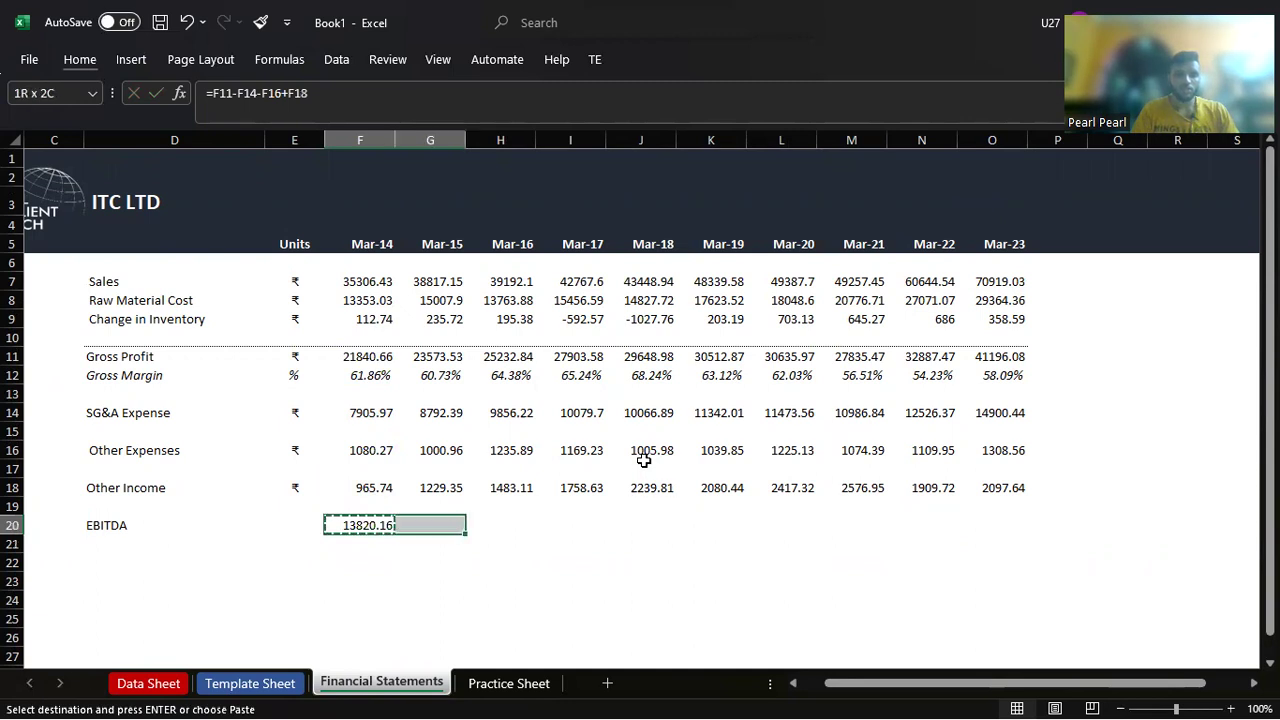
pyautogui.hotkey('shift', 'Right')
pyautogui.hotkey('shift', 'Right')
pyautogui.hotkey('shift', 'Right')
pyautogui.hotkey('shift', 'Right')
pyautogui.hotkey('shift', 'Right')
pyautogui.hotkey('shift', 'Right')
pyautogui.hotkey('shift', 'Right')
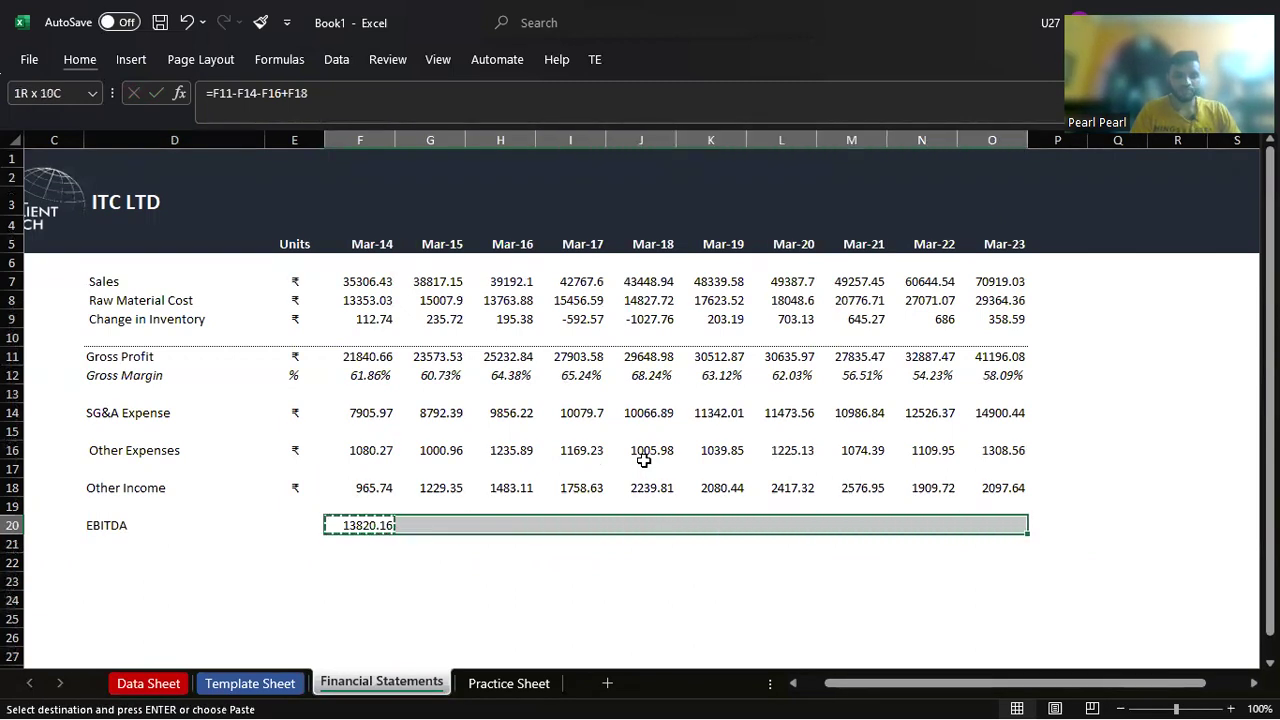
pyautogui.press('alt')
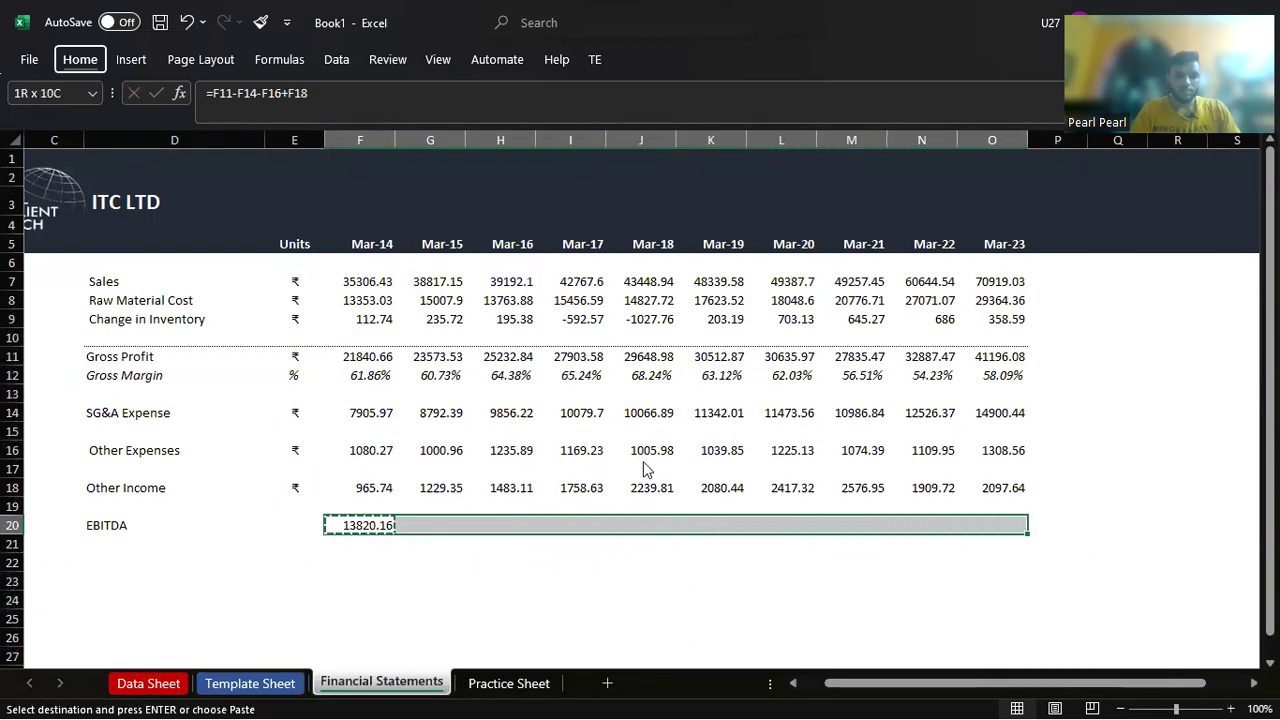
pyautogui.press('h')
pyautogui.press('v')
pyautogui.press('s')
pyautogui.press('Return')
pyautogui.press('Escape')
# Step: Set the EBITDA unit to ₹ and review its source cells and the Data Sheet
pyautogui.press('Left')
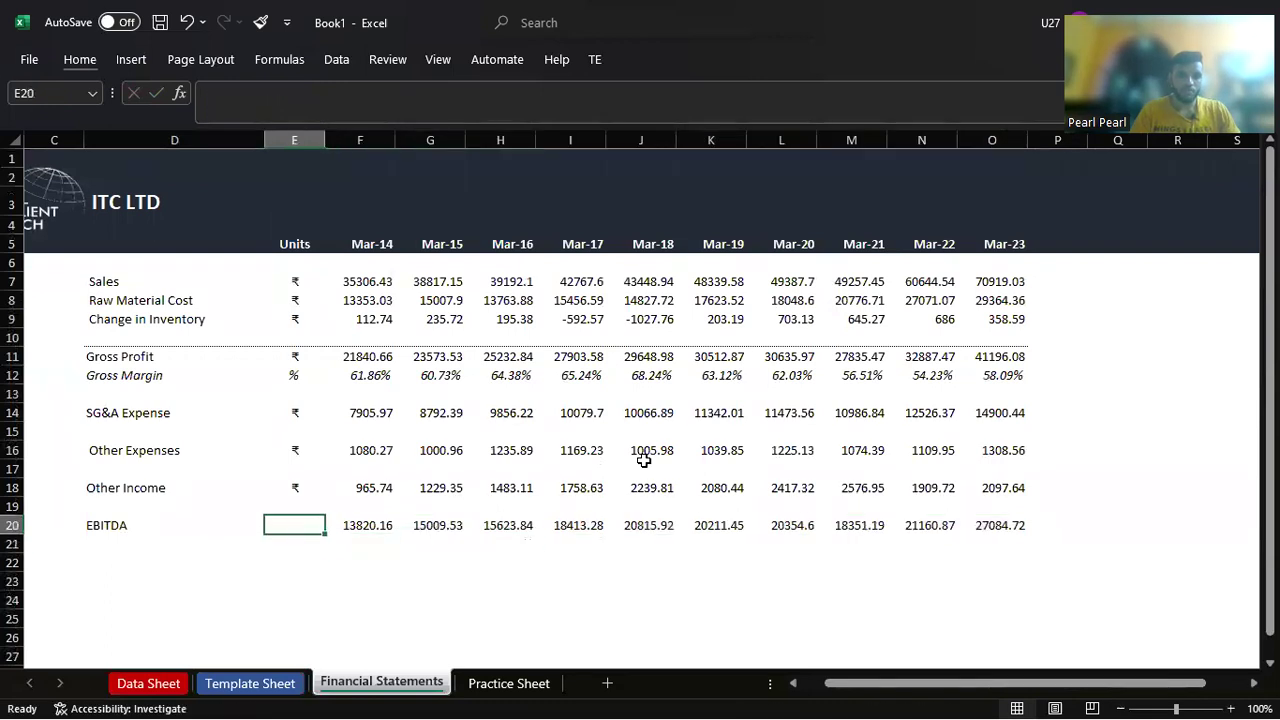
pyautogui.write('₹')
pyautogui.press('Tab')
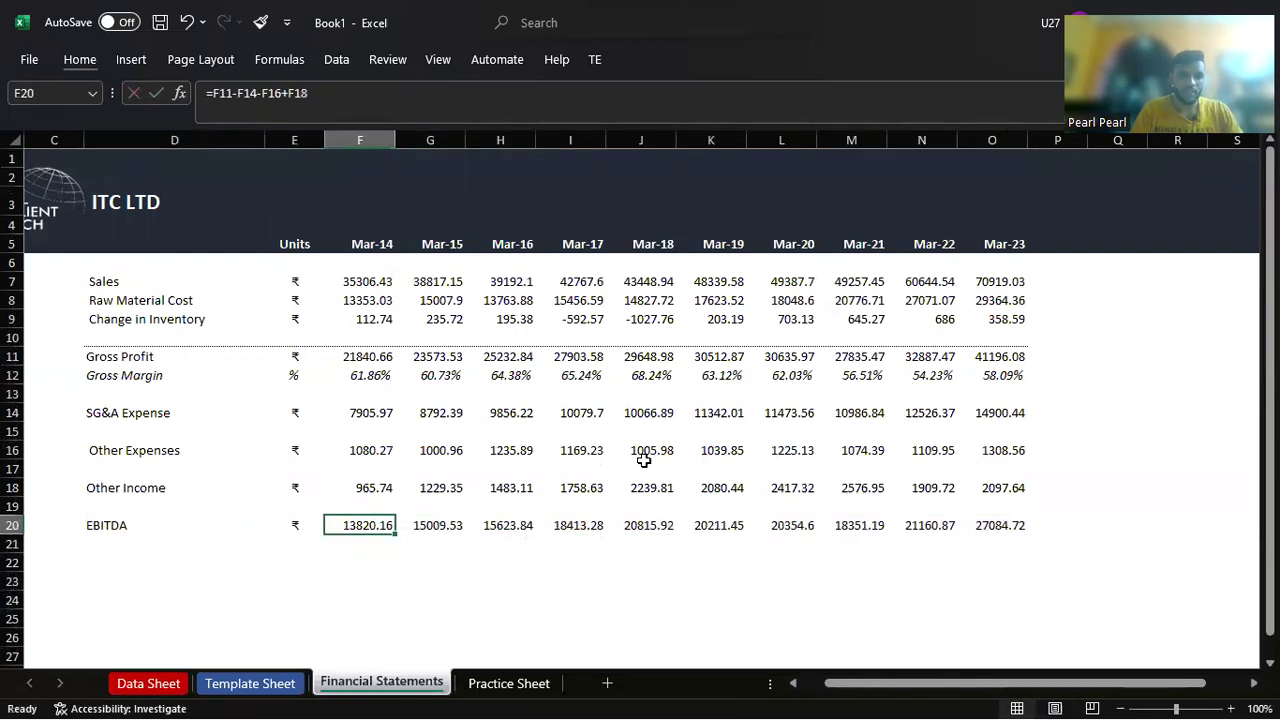
pyautogui.press('Up')
pyautogui.press('Up')
pyautogui.press('Up')
pyautogui.press('Up')
pyautogui.press('Up')
pyautogui.press('Down')
pyautogui.press('Up')
pyautogui.press('Up')
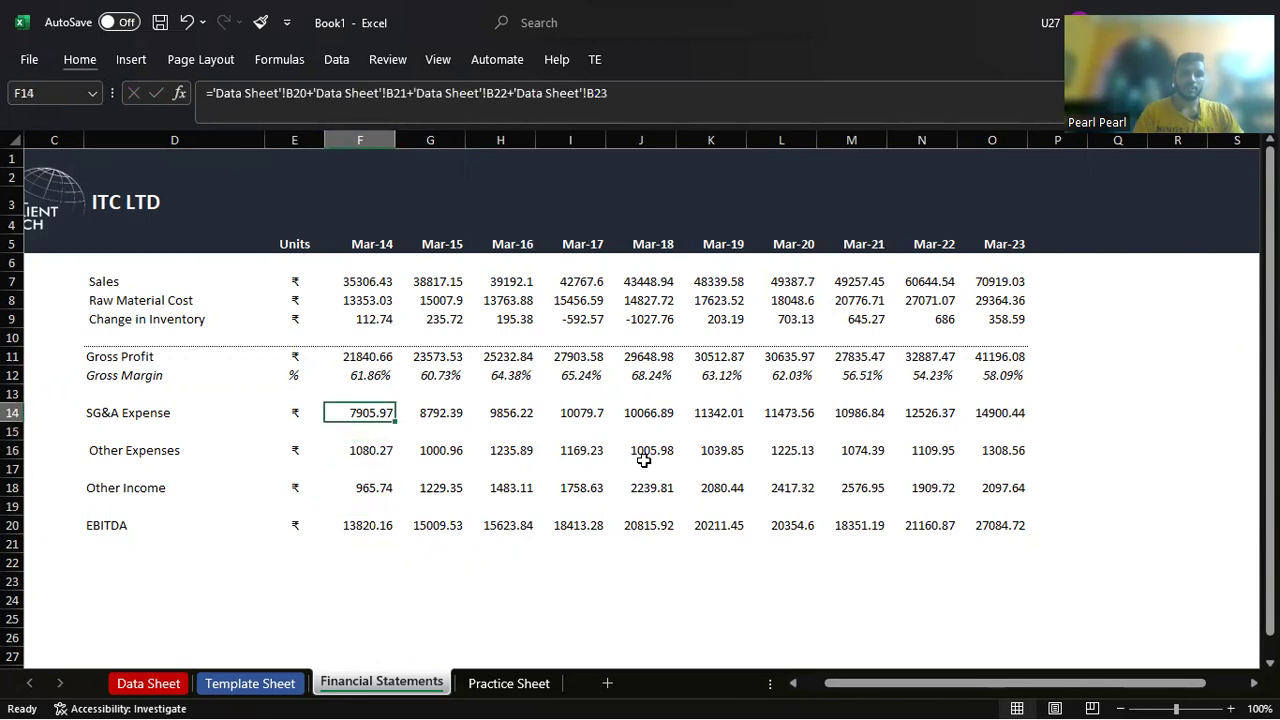
pyautogui.press('Down')
pyautogui.press('Down')
pyautogui.press('Down')
pyautogui.press('Down')
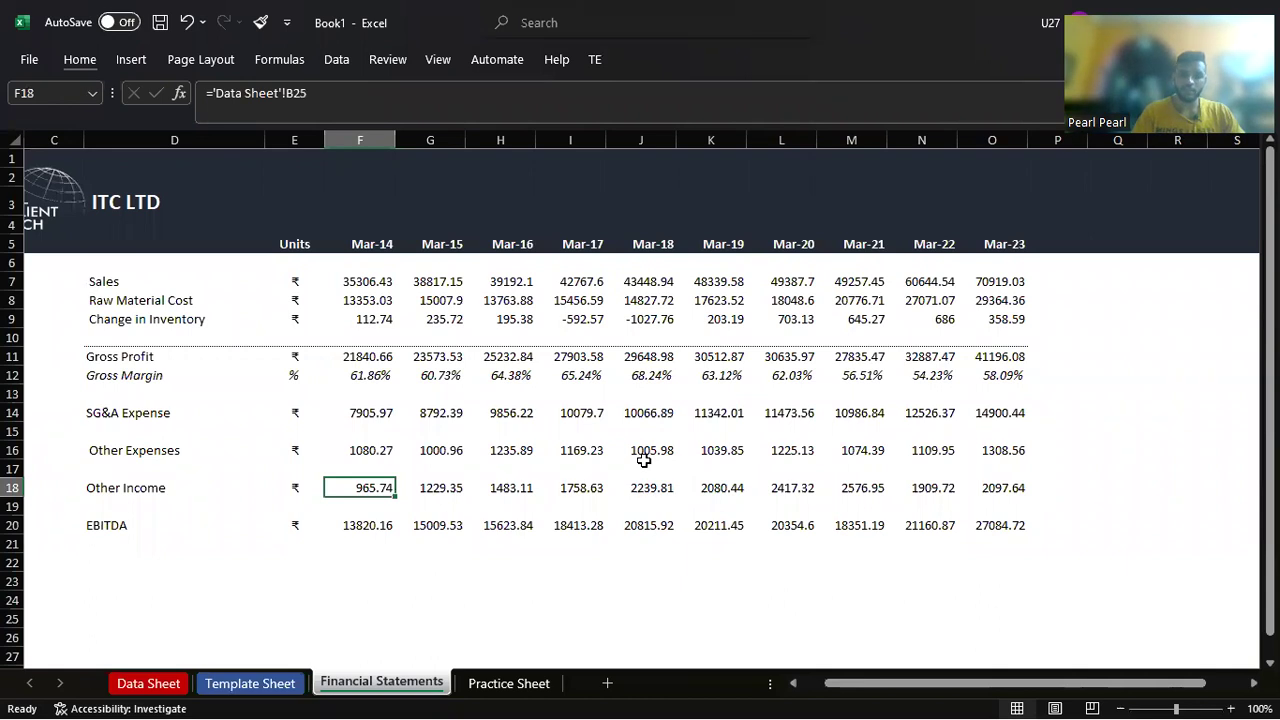
pyautogui.press('Down')
pyautogui.press('Down')
pyautogui.hotkey('ctrl', 'pageup')
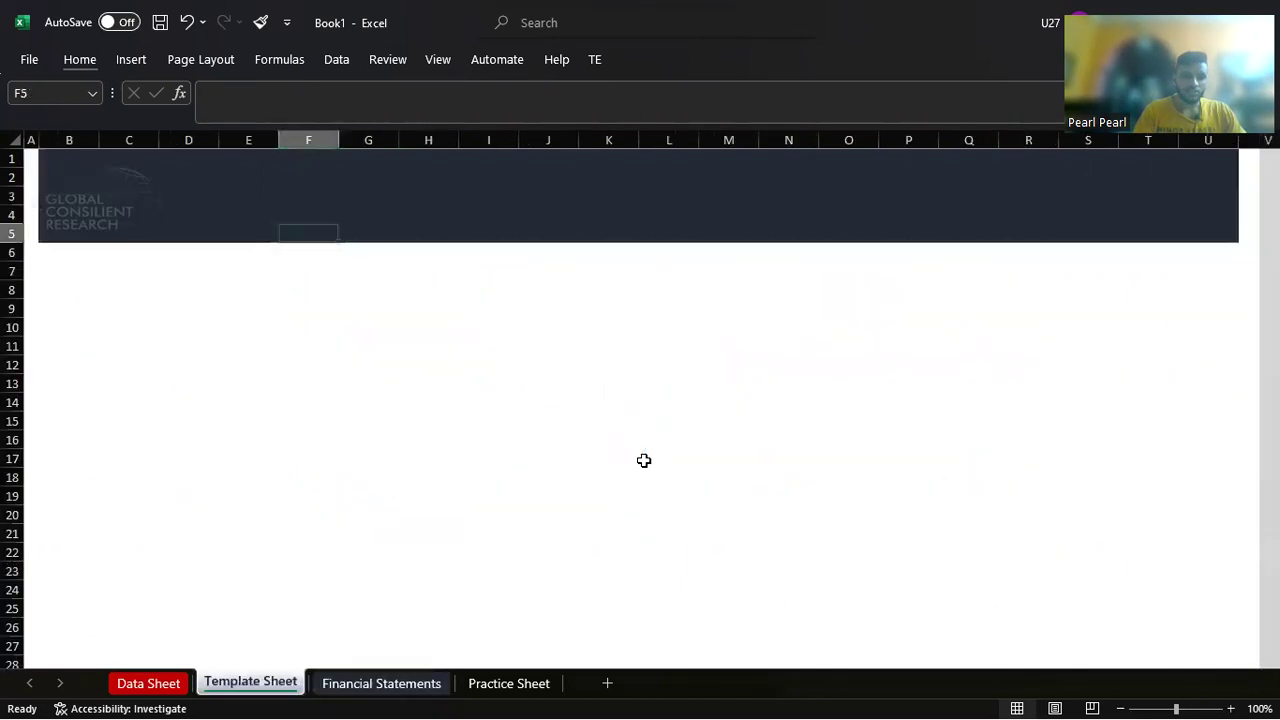
pyautogui.hotkey('ctrl', 'pageup')
pyautogui.hotkey('ctrl', 'pagedown')
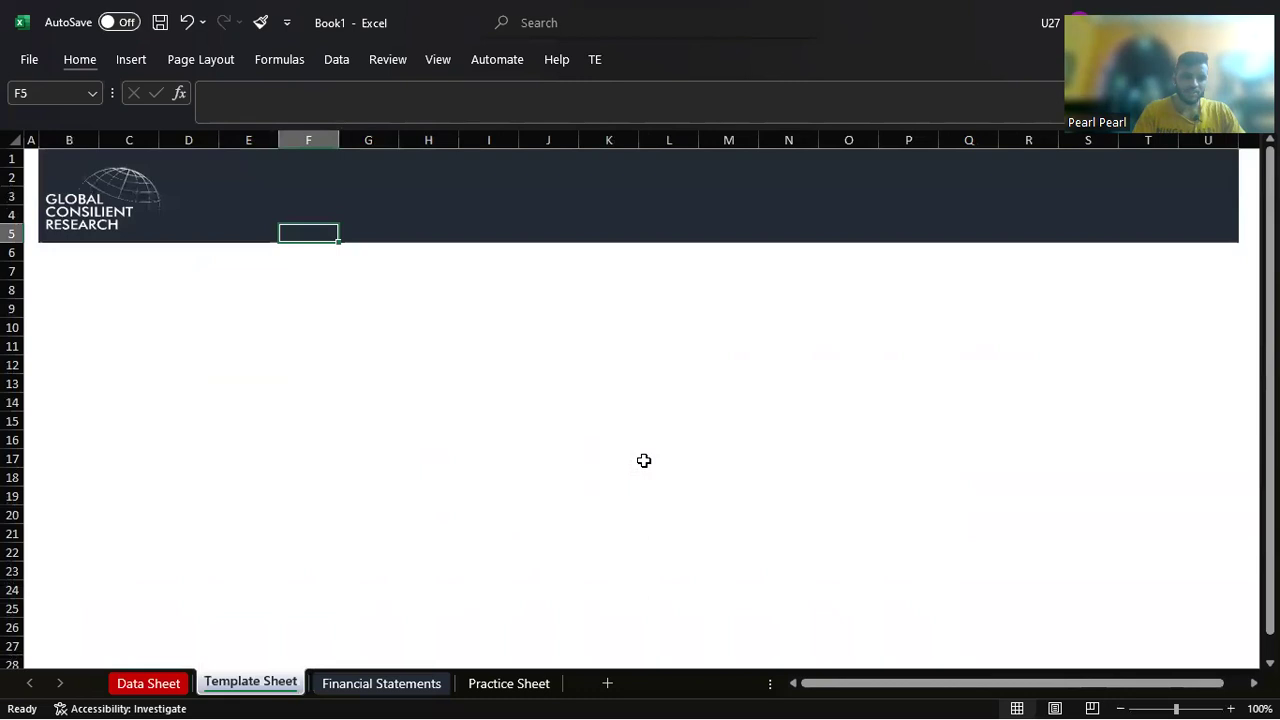
pyautogui.hotkey('ctrl', 'pagedown')
# Step: Make the EBITDA row D20:O20 and the Sales row D7:O7 bold
pyautogui.press('Left')
pyautogui.press('Left')
pyautogui.press('Left')
pyautogui.press('Right')
pyautogui.hotkey('ctrl', 'shift', 'Right')
pyautogui.hotkey('ctrl', 'b')
pyautogui.press('Up')
pyautogui.press('Up')
pyautogui.press('Up')
pyautogui.press('Up')
pyautogui.press('Up')
pyautogui.press('Up')
pyautogui.press('Up')
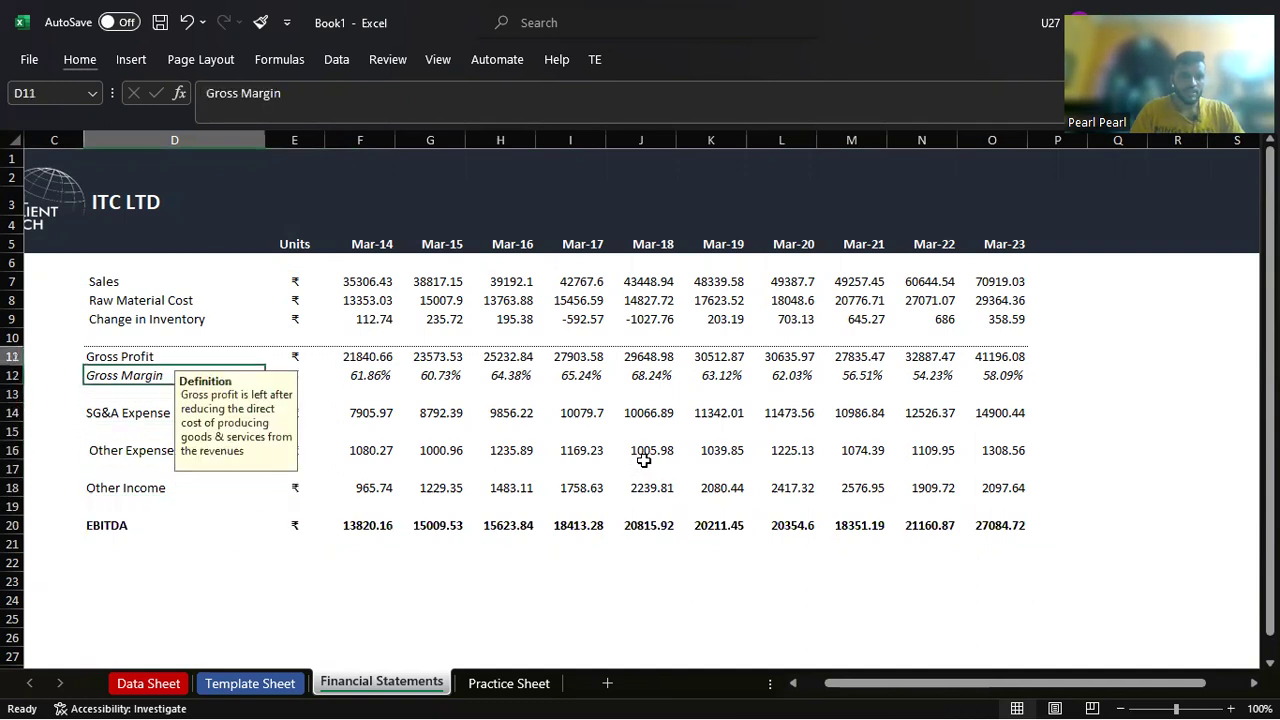
pyautogui.press('Up')
pyautogui.press('Up')
pyautogui.press('Up')
pyautogui.hotkey('ctrl', 'shift', 'Right')
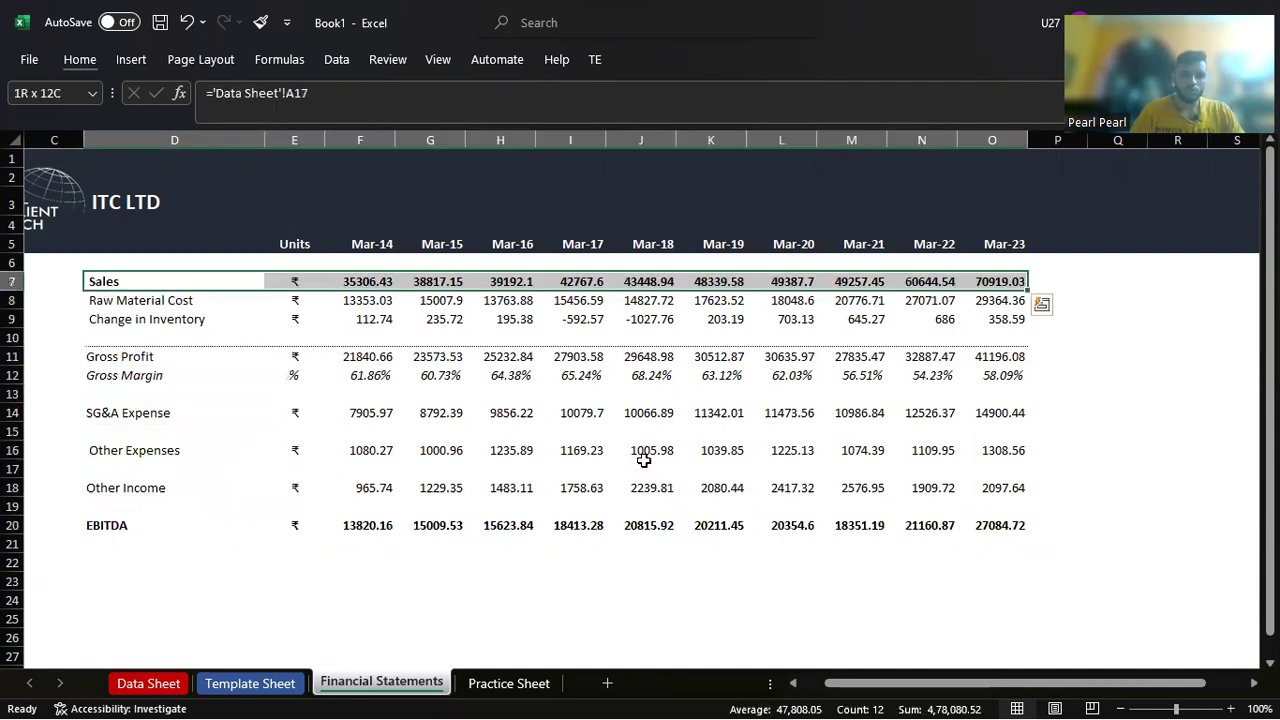
pyautogui.hotkey('ctrl', 'b')
pyautogui.press('Down')
pyautogui.press('Down')
pyautogui.press('Down')
pyautogui.press('Down')
pyautogui.press('Down')
pyautogui.press('Down')
pyautogui.press('Down')
pyautogui.press('Up')
pyautogui.press('Up')
pyautogui.press('Up')
pyautogui.press('Up')
pyautogui.press('Up')
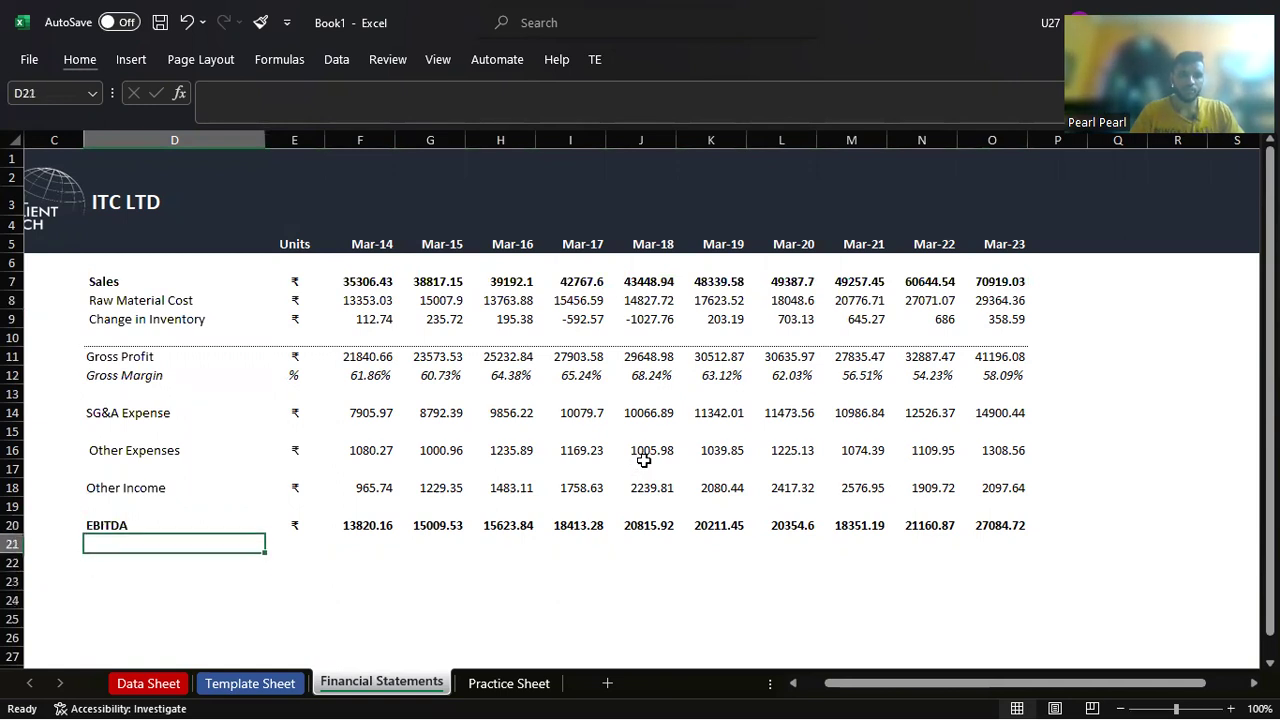
# Step: Label row 21 'EBITDA Margin' with the unit %
pyautogui.write('EBITDA')
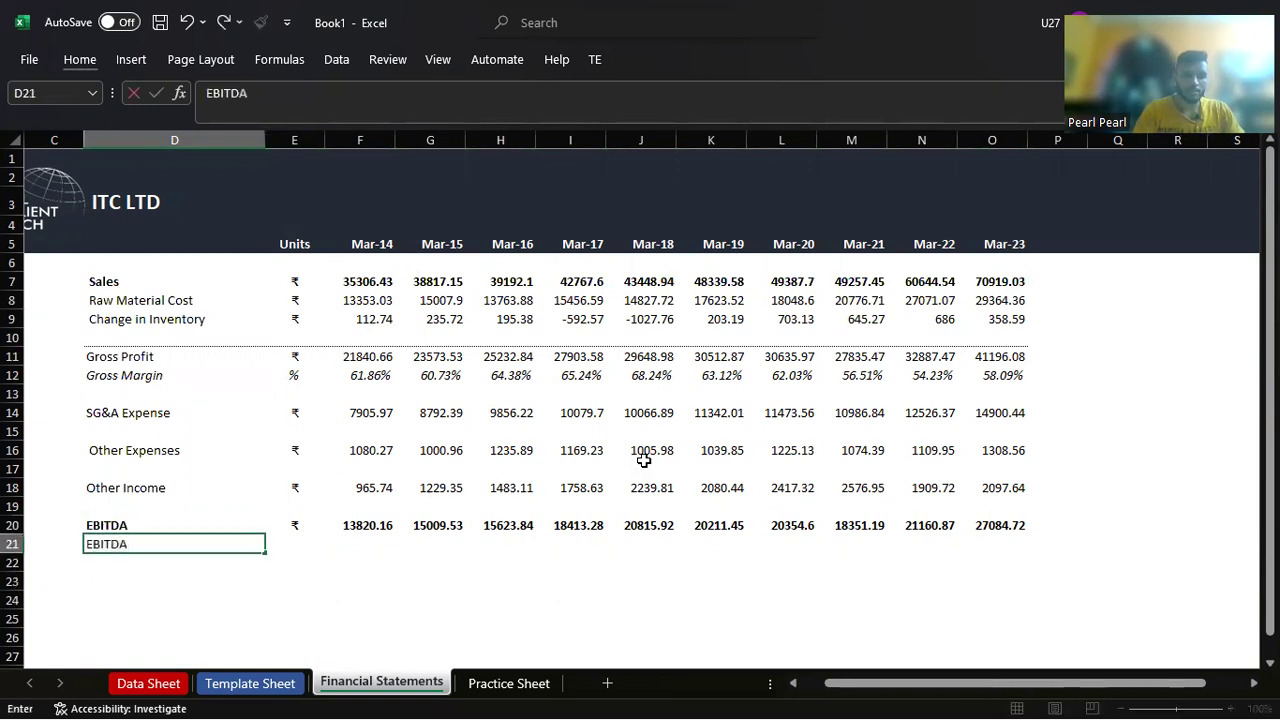
pyautogui.write(' Margin')
pyautogui.press('Tab')
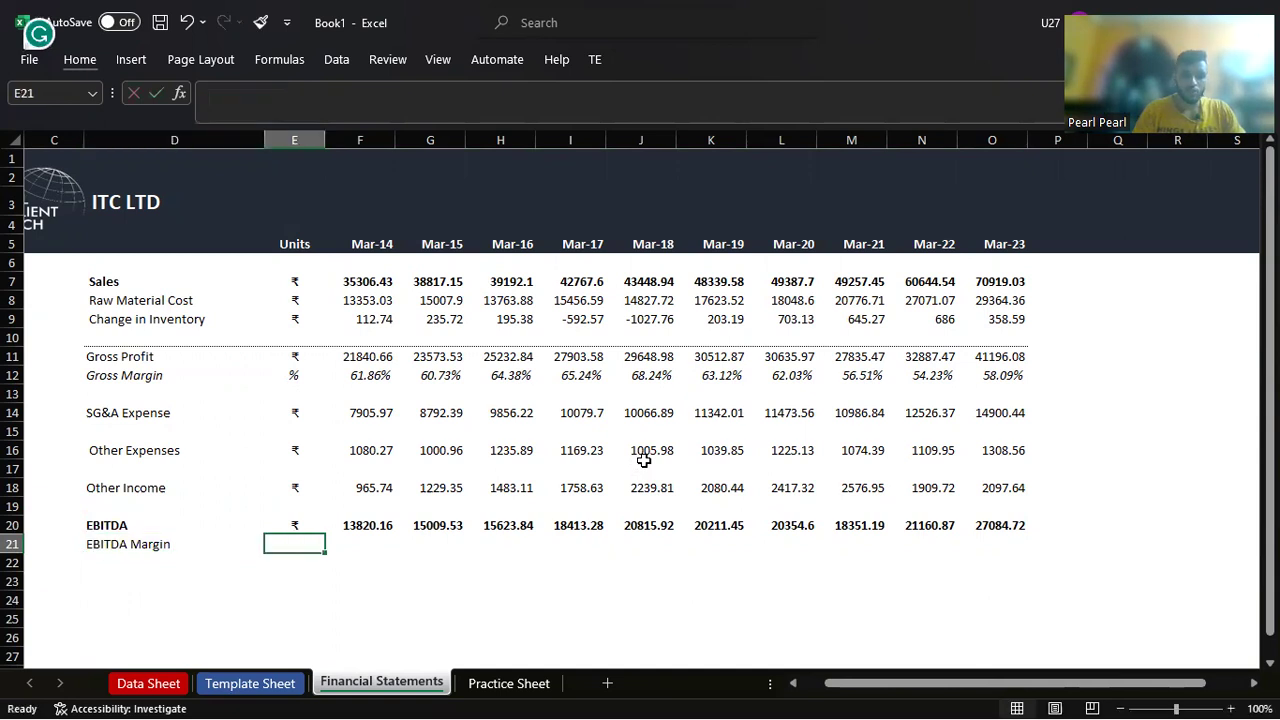
pyautogui.write('%')
pyautogui.press('Tab')
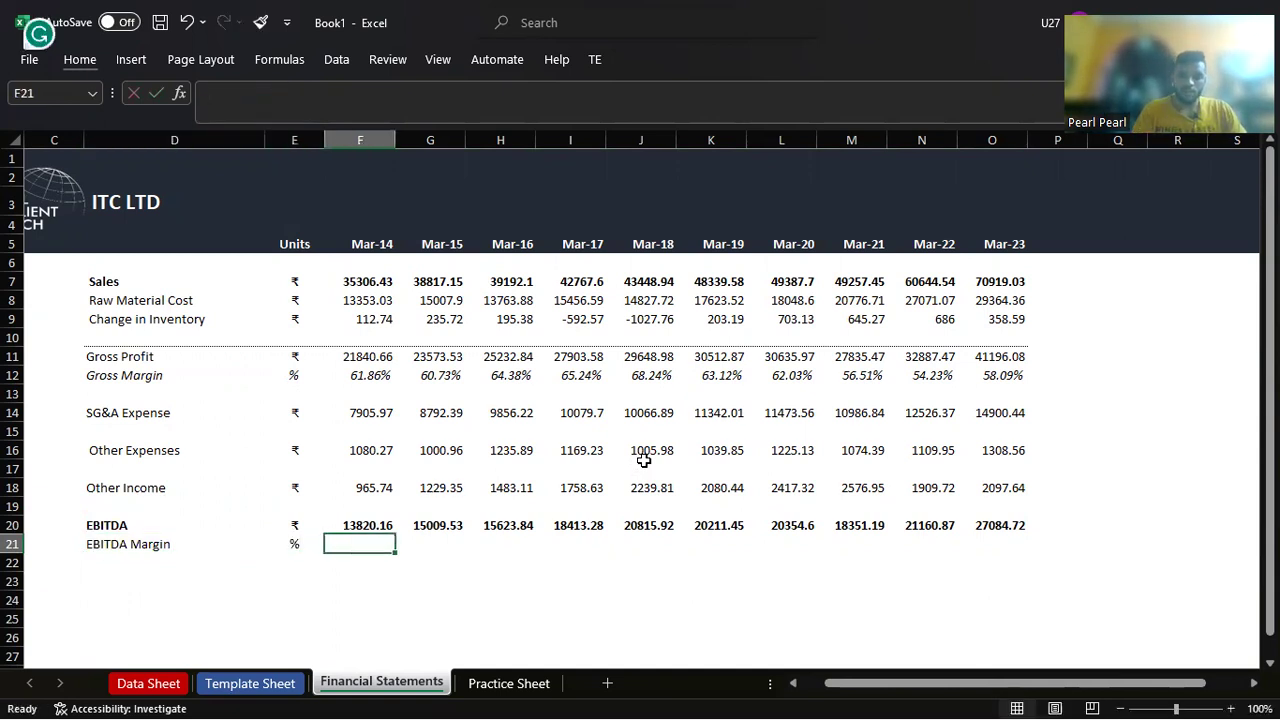
# Step: Enter the Mar-14 margin formula =F20/F7
pyautogui.write('=')
pyautogui.press('Up')
pyautogui.write('/')
pyautogui.press('Right')
pyautogui.press('Right')
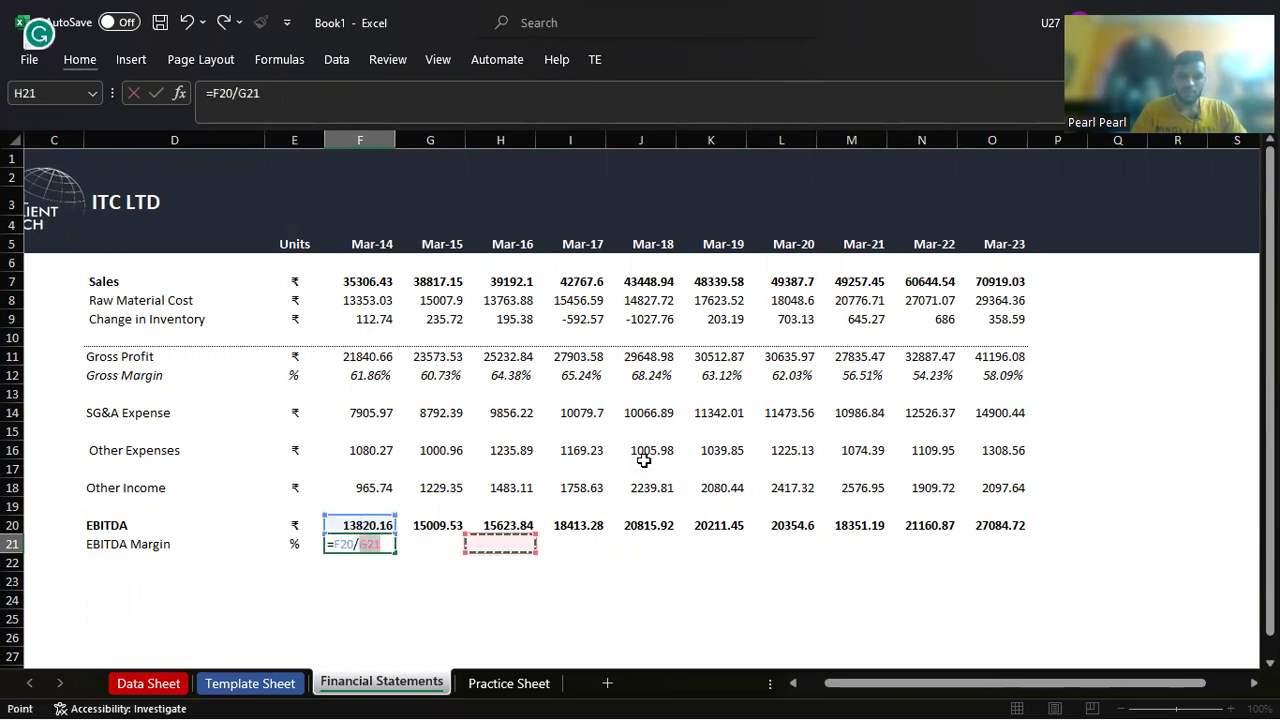
pyautogui.press('Up')
pyautogui.press('Up')
pyautogui.press('Up')
pyautogui.press('Up')
pyautogui.press('Up')
pyautogui.press('Up')
pyautogui.press('Up')
pyautogui.press('Up')
pyautogui.press('Up')
pyautogui.press('Up')
pyautogui.press('Up')
pyautogui.press('Up')
pyautogui.press('Up')
pyautogui.press('Up')
pyautogui.press('Up')
pyautogui.press('Up')
pyautogui.press('Left')
pyautogui.press('Left')
pyautogui.press('Down')
pyautogui.press('Down')
pyautogui.press('Down')
pyautogui.press('Return')
pyautogui.press('Up')
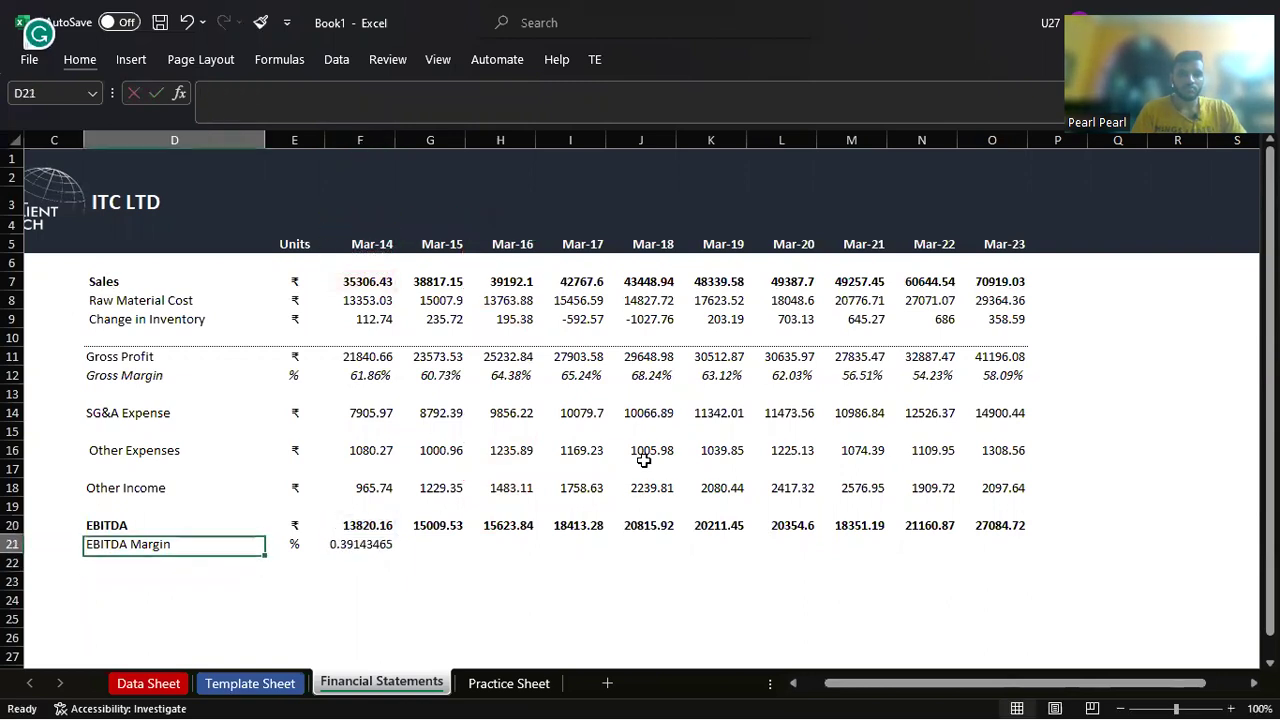
pyautogui.press('Right')
pyautogui.press('Right')
# Step: Copy the margin formula across G21:O21 and format it as Percentage with 2 decimals
pyautogui.hotkey('ctrl', 'c')
pyautogui.hotkey('shift', 'Right')
pyautogui.hotkey('shift', 'Right')
pyautogui.hotkey('shift', 'Right')
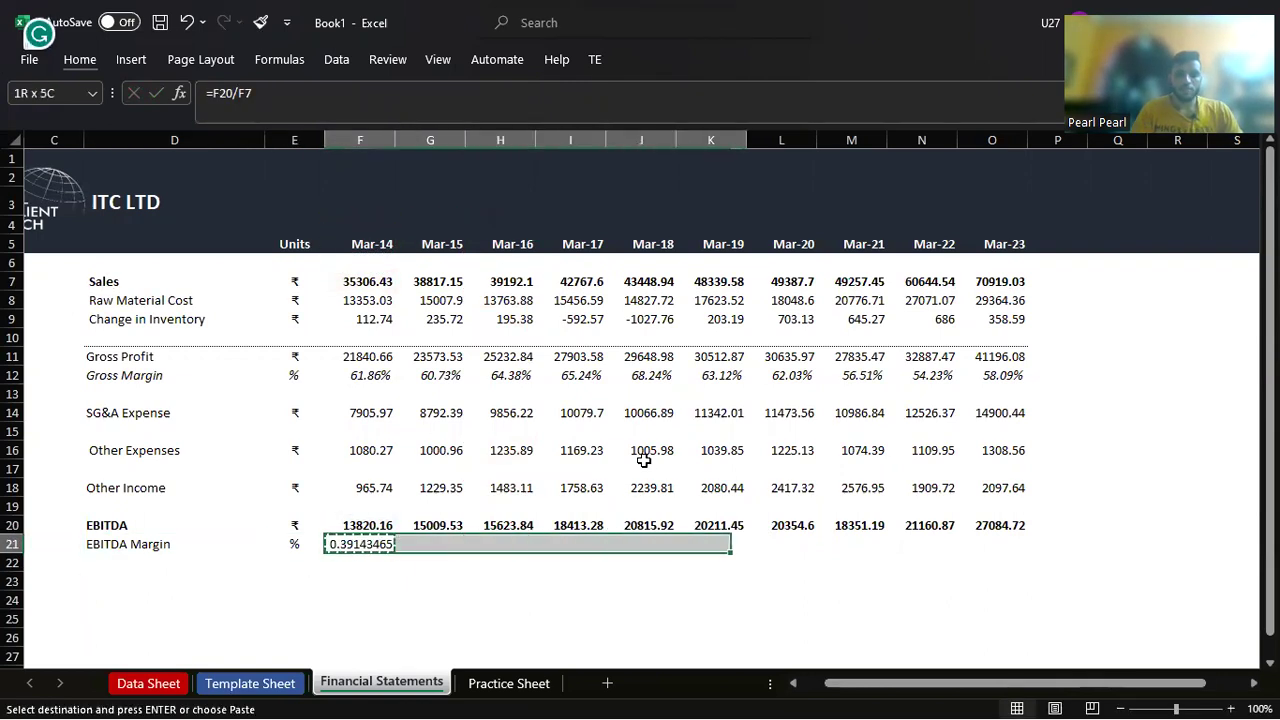
pyautogui.hotkey('shift', 'Right')
pyautogui.hotkey('shift', 'Right')
pyautogui.hotkey('shift', 'Right')
pyautogui.hotkey('shift', 'Right')
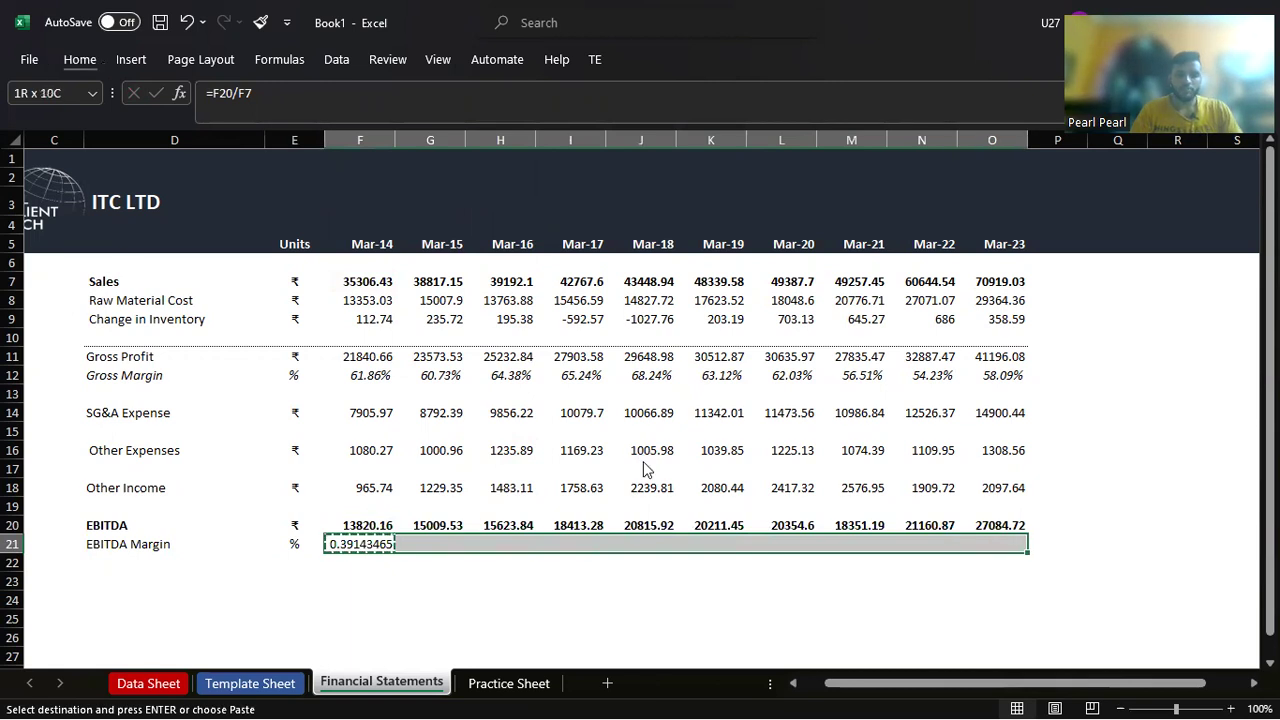
pyautogui.press('Return')
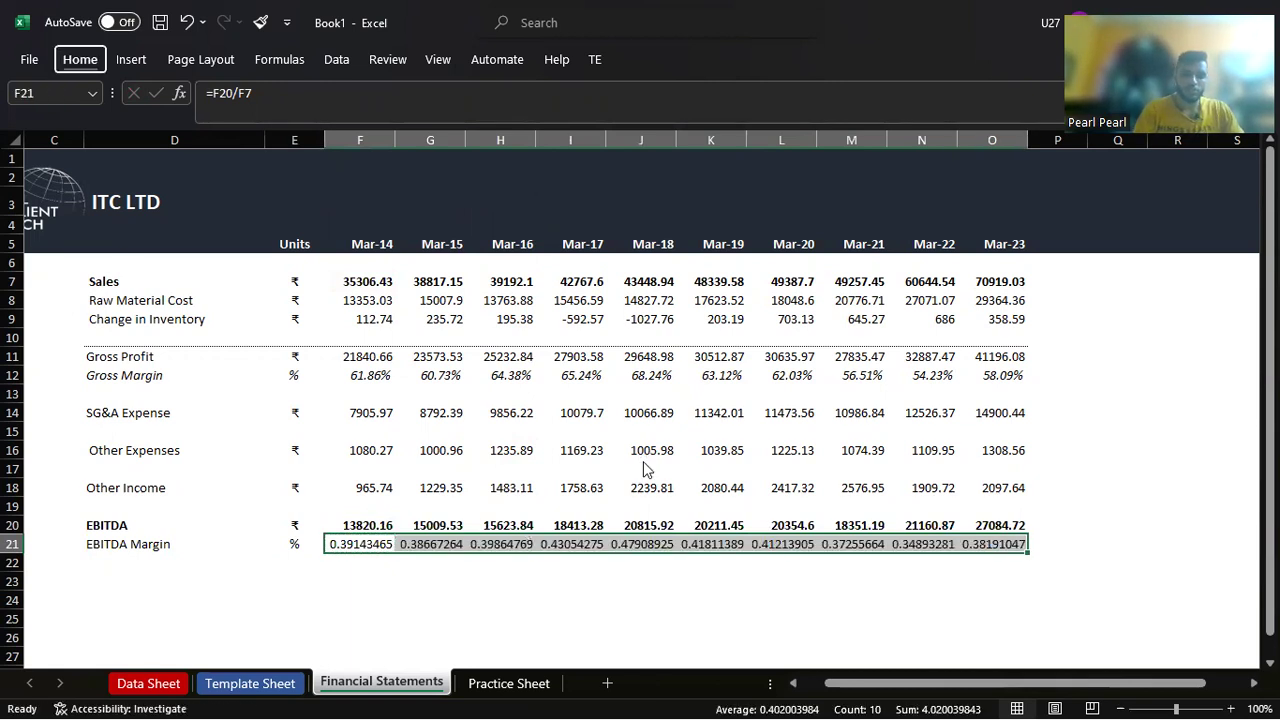
pyautogui.hotkey('ctrl', 'shift', '5')
pyautogui.hotkey('ctrl', '1')
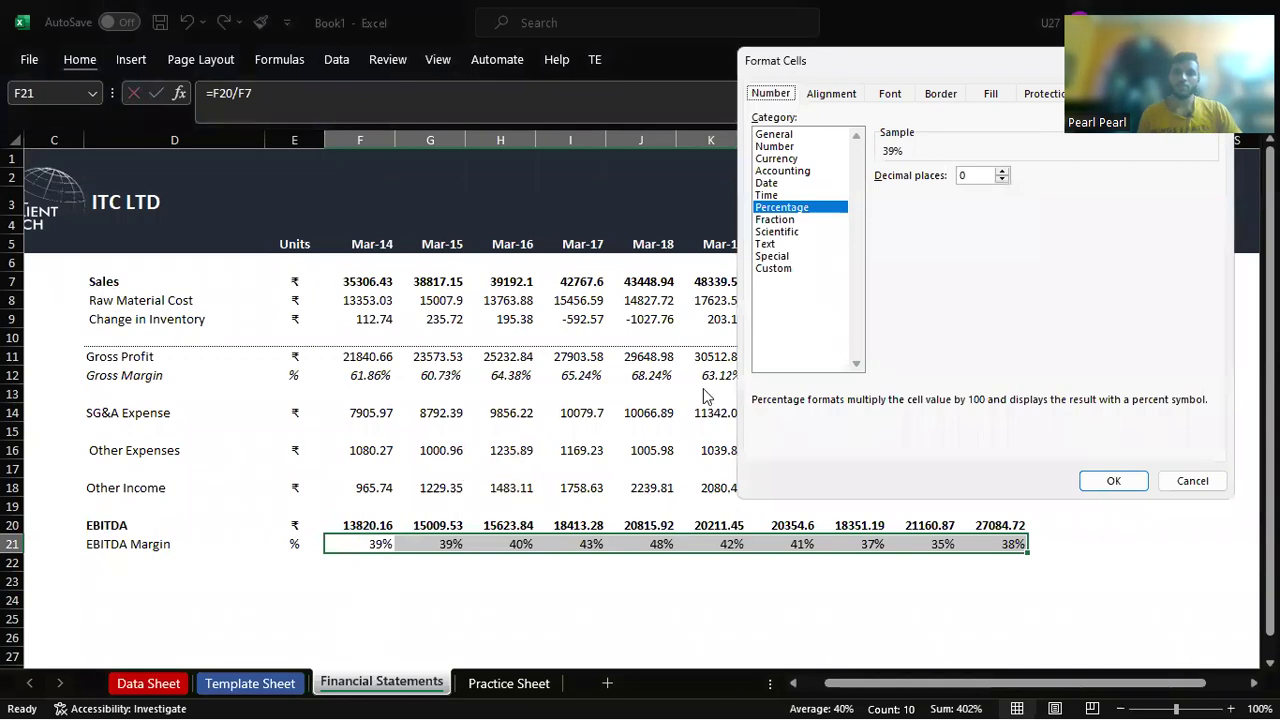
pyautogui.click(1002, 171)
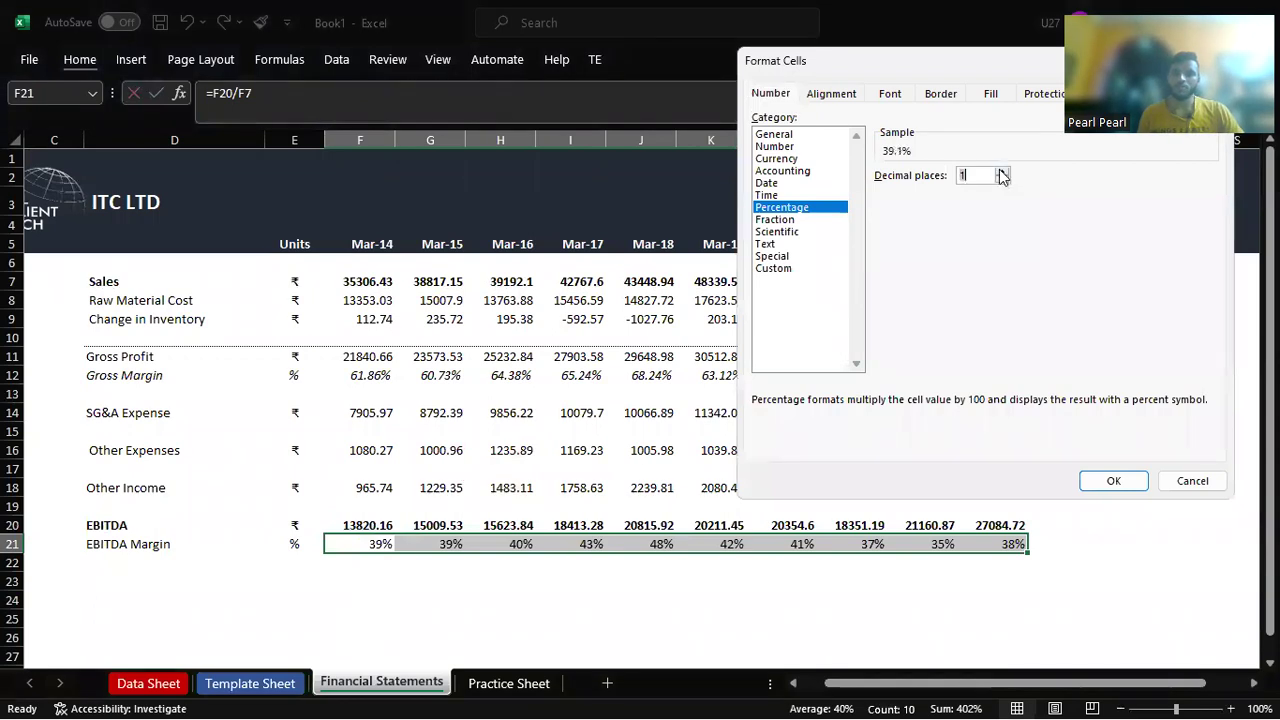
pyautogui.click(1110, 480)
# Step: Italicise the whole EBITDA Margin row
pyautogui.hotkey('ctrl', 'Left')
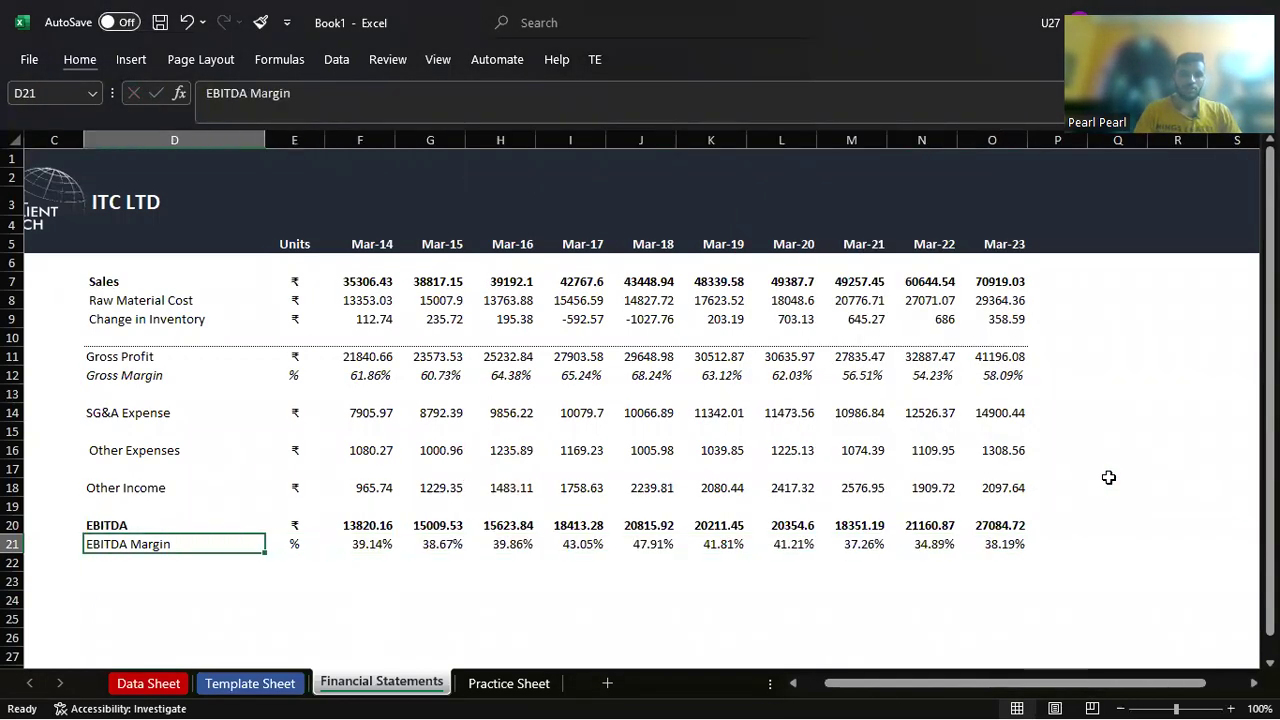
pyautogui.hotkey('ctrl', 'shift', 'Right')
pyautogui.hotkey('ctrl', 'i')
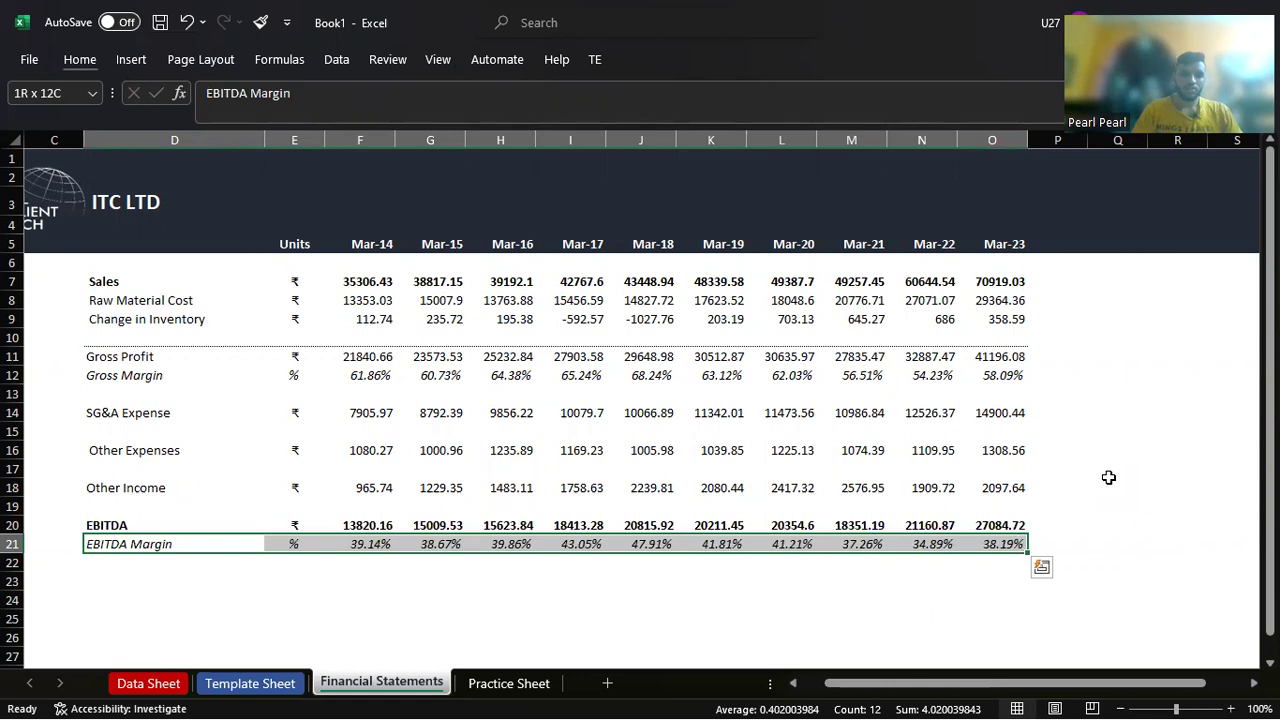
pyautogui.press('Down')
pyautogui.press('Down')
# Step: Link D23 and D24 to the Data Sheet's Depreciation and Interest labels
pyautogui.write('=')
pyautogui.hotkey('ctrl', 'pageup')
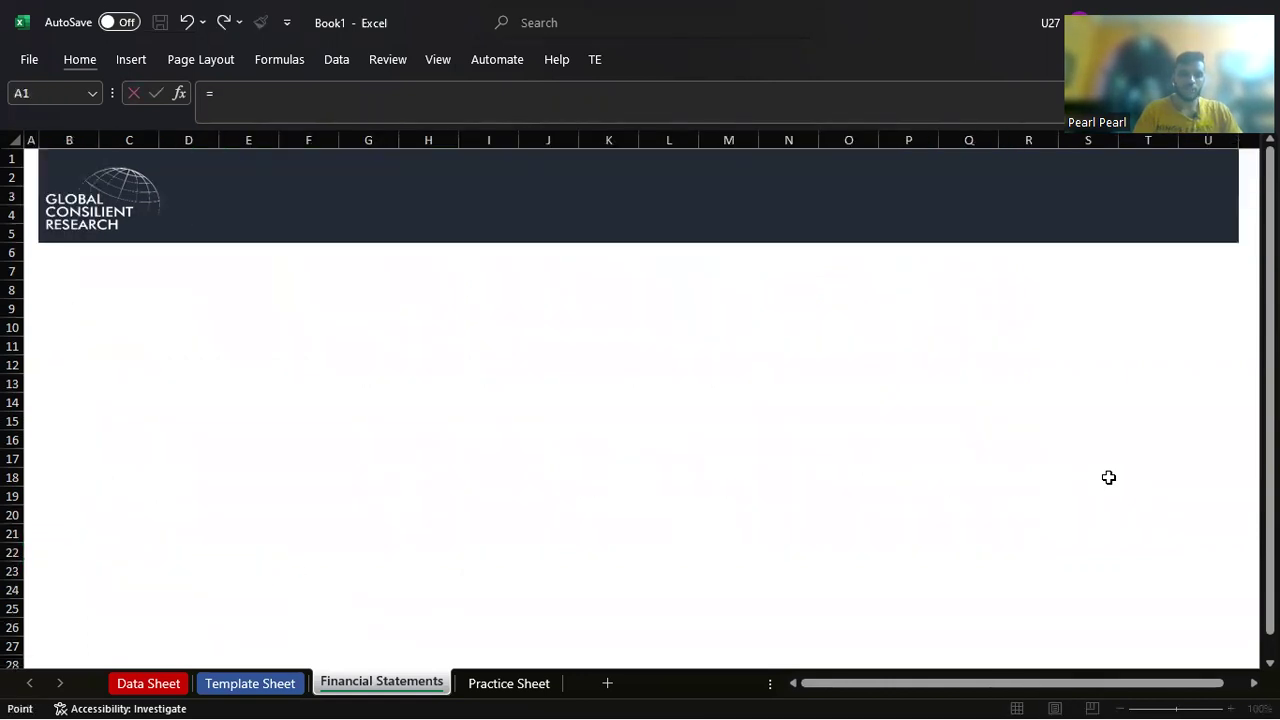
pyautogui.hotkey('ctrl', 'pageup')
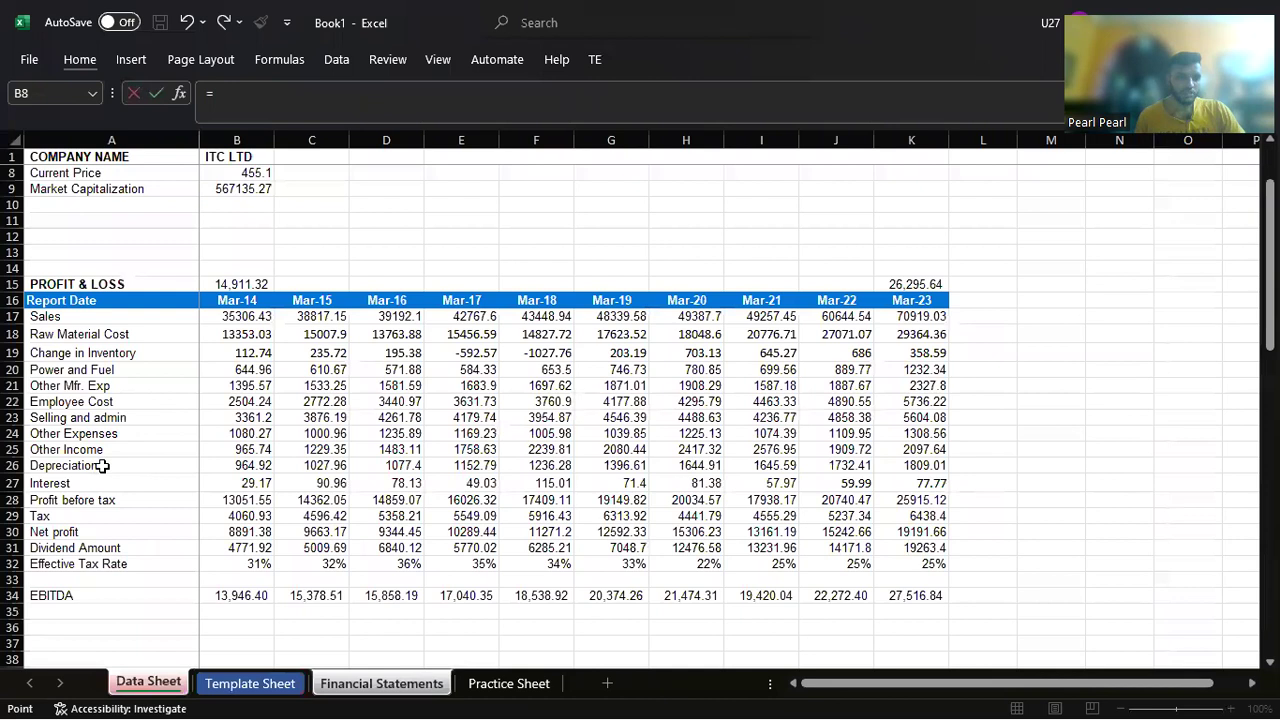
pyautogui.click(102, 466)
pyautogui.press('Return')
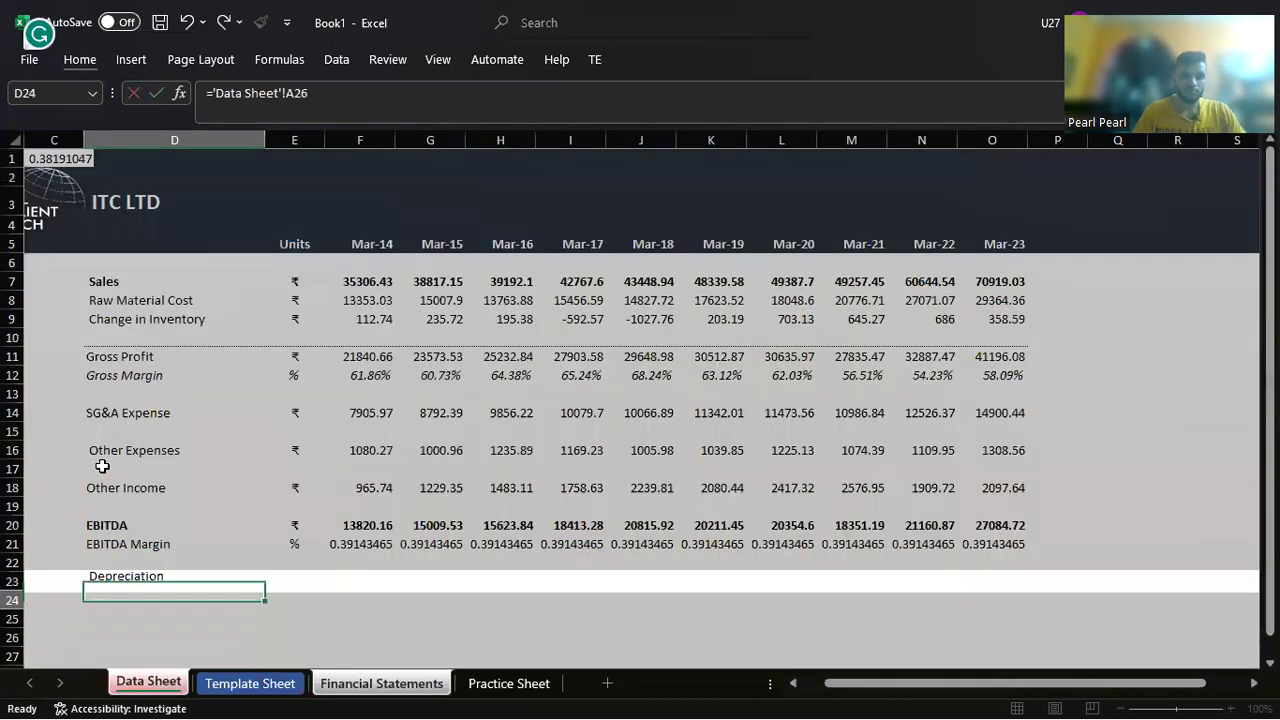
pyautogui.write('=')
pyautogui.hotkey('ctrl', 'pageup')
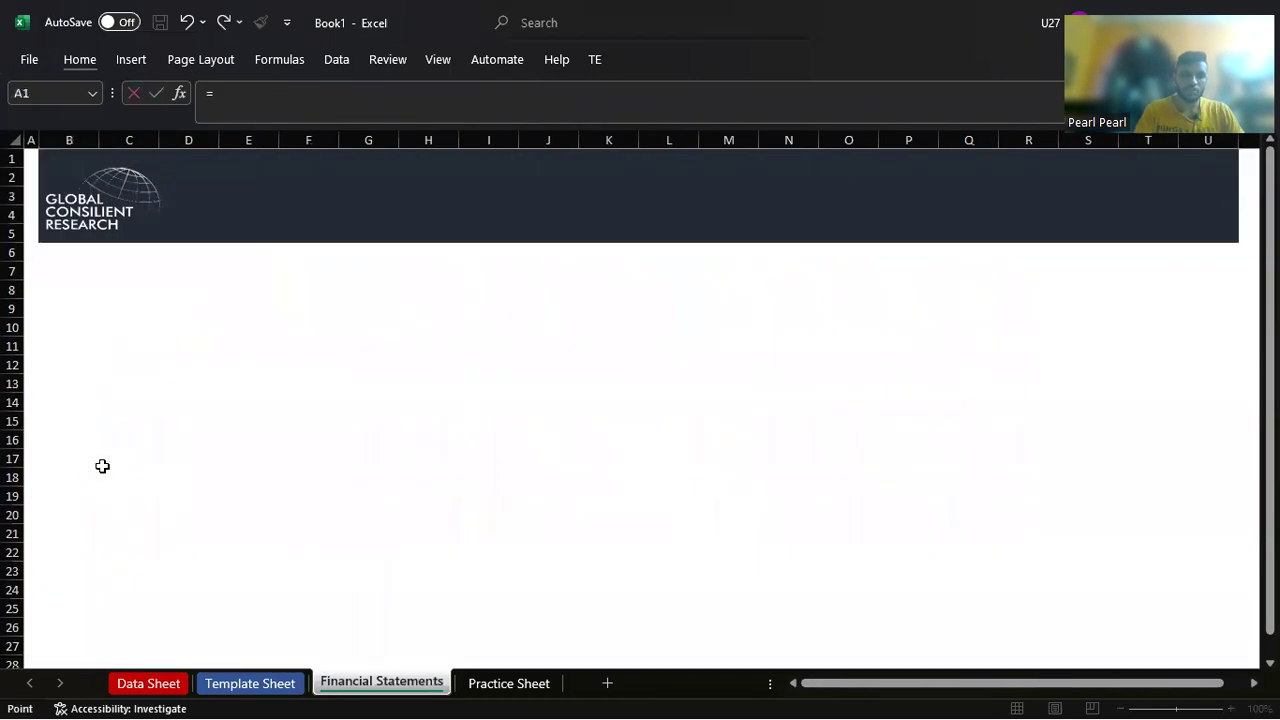
pyautogui.hotkey('ctrl', 'pageup')
pyautogui.click(82, 483)
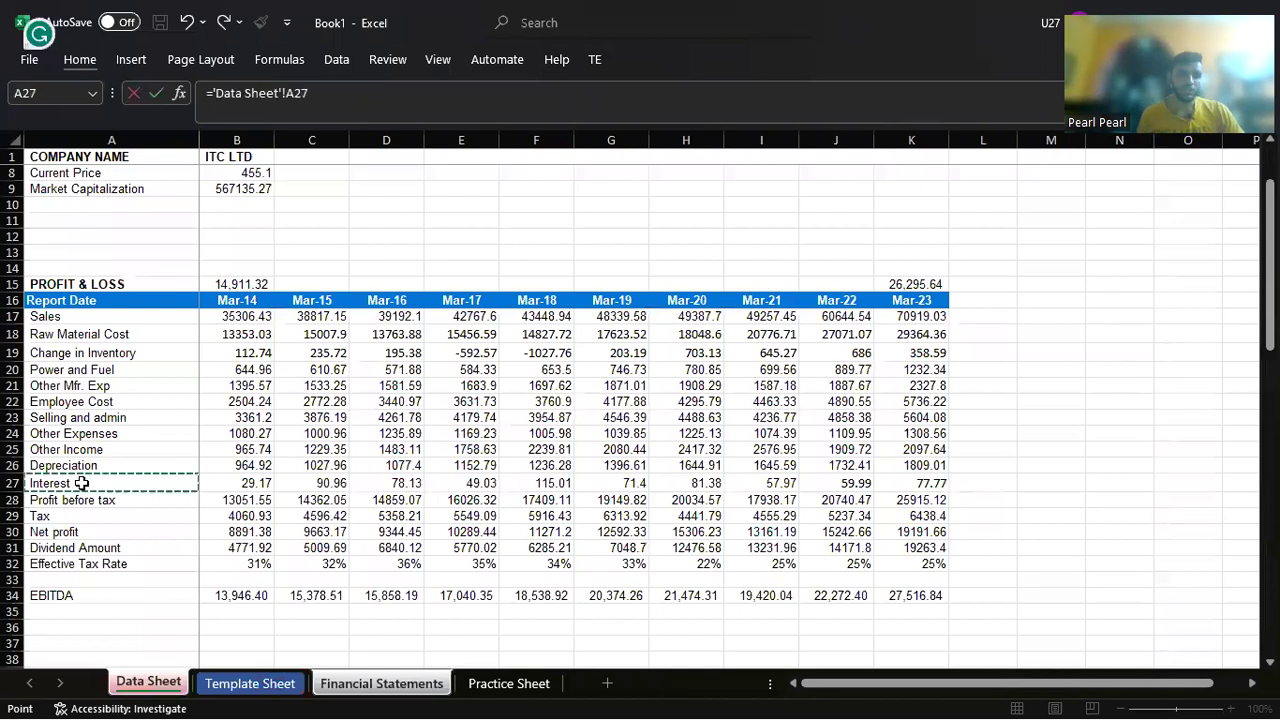
pyautogui.press('Return')
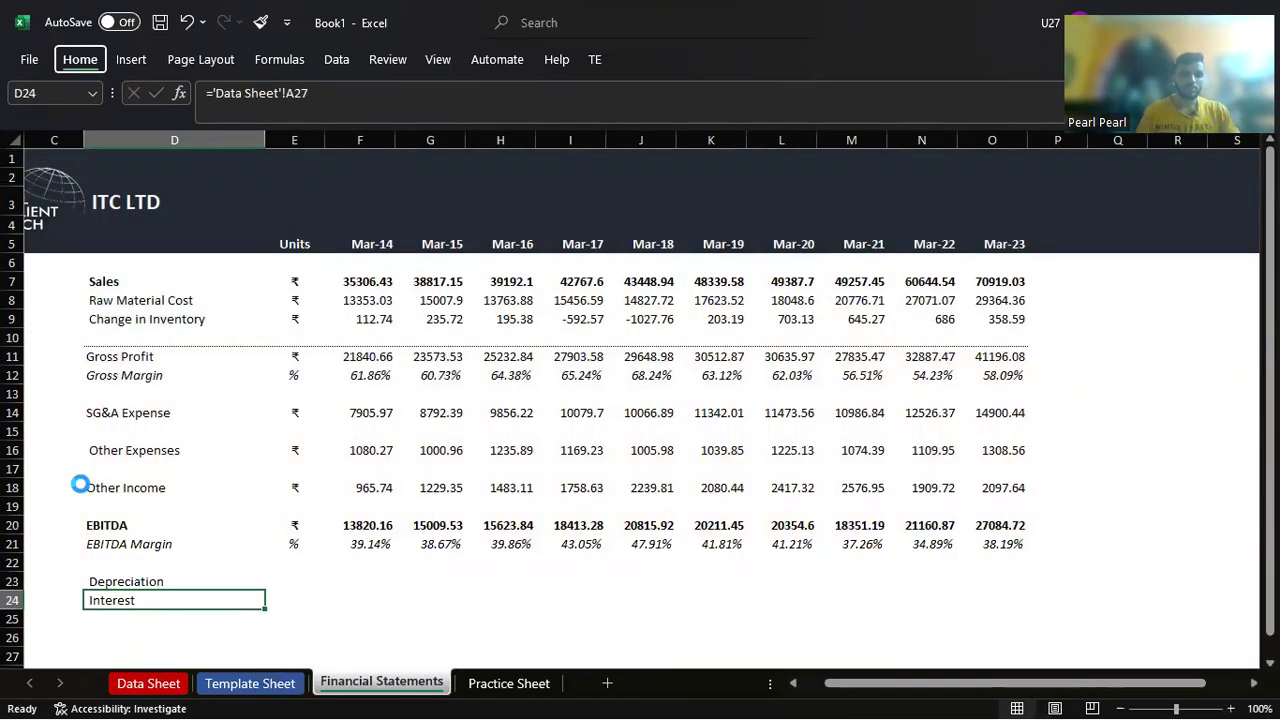
# Step: Insert a blank row above the Interest label
pyautogui.hotkey('alt', 'h')
pyautogui.press('i')
pyautogui.press('r')
pyautogui.scroll(-2, 248, 456)
pyautogui.press('Down')
pyautogui.press('Up')
pyautogui.press('Up')
pyautogui.press('Up')
pyautogui.press('Right')
pyautogui.press('Right')
pyautogui.press('Down')
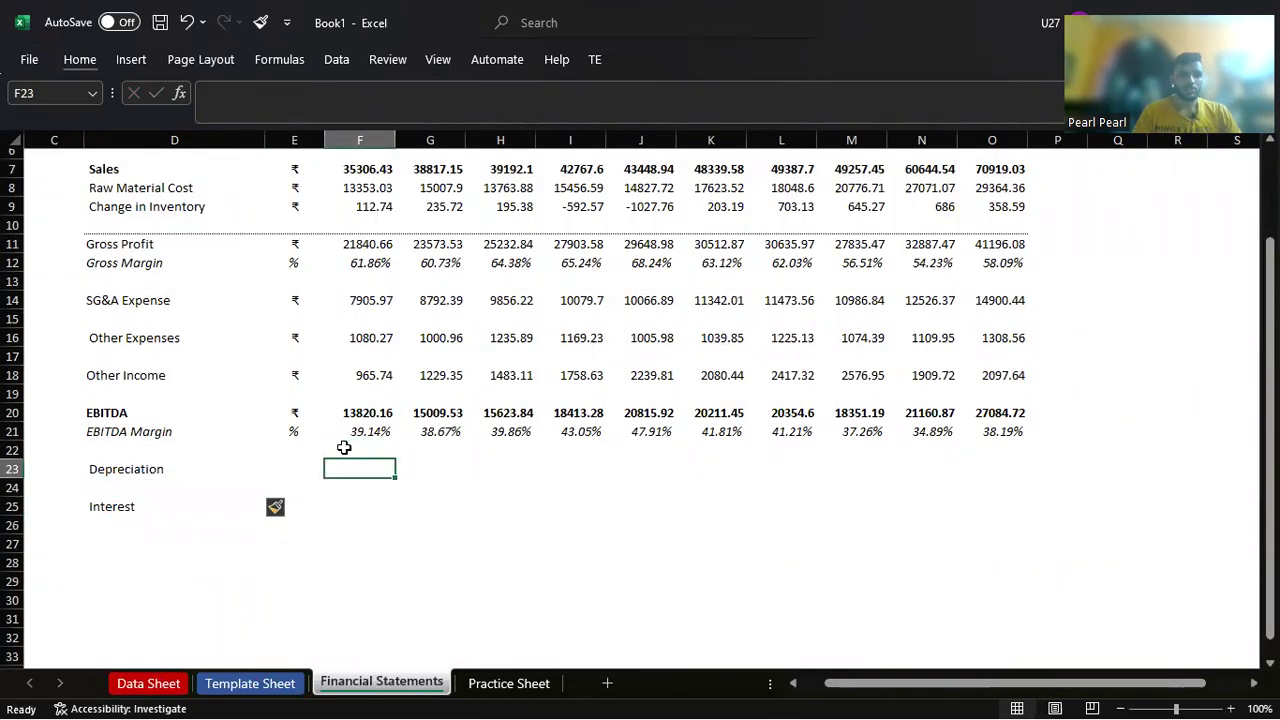
# Step: Link Mar-14 Depreciation to Data Sheet B26 and copy it across to Mar-23
pyautogui.write('=')
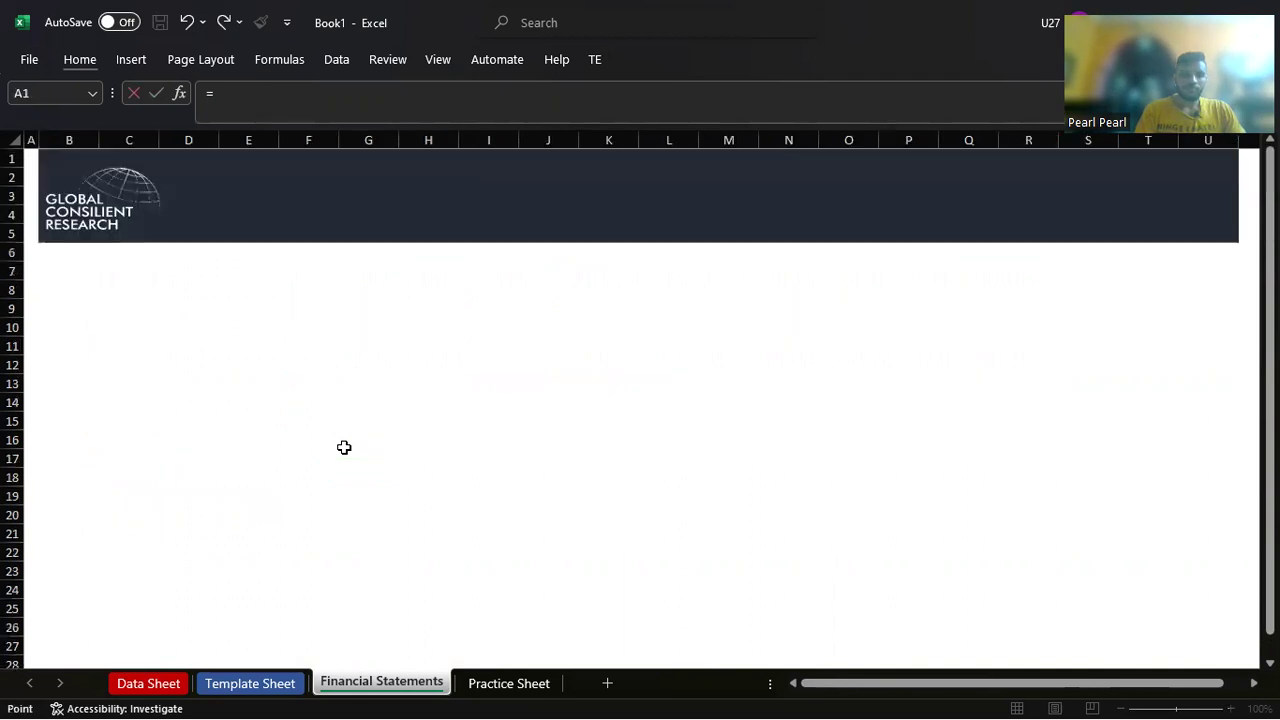
pyautogui.hotkey('ctrl', 'pageup')
pyautogui.hotkey('ctrl', 'pageup')
pyautogui.click(240, 466)
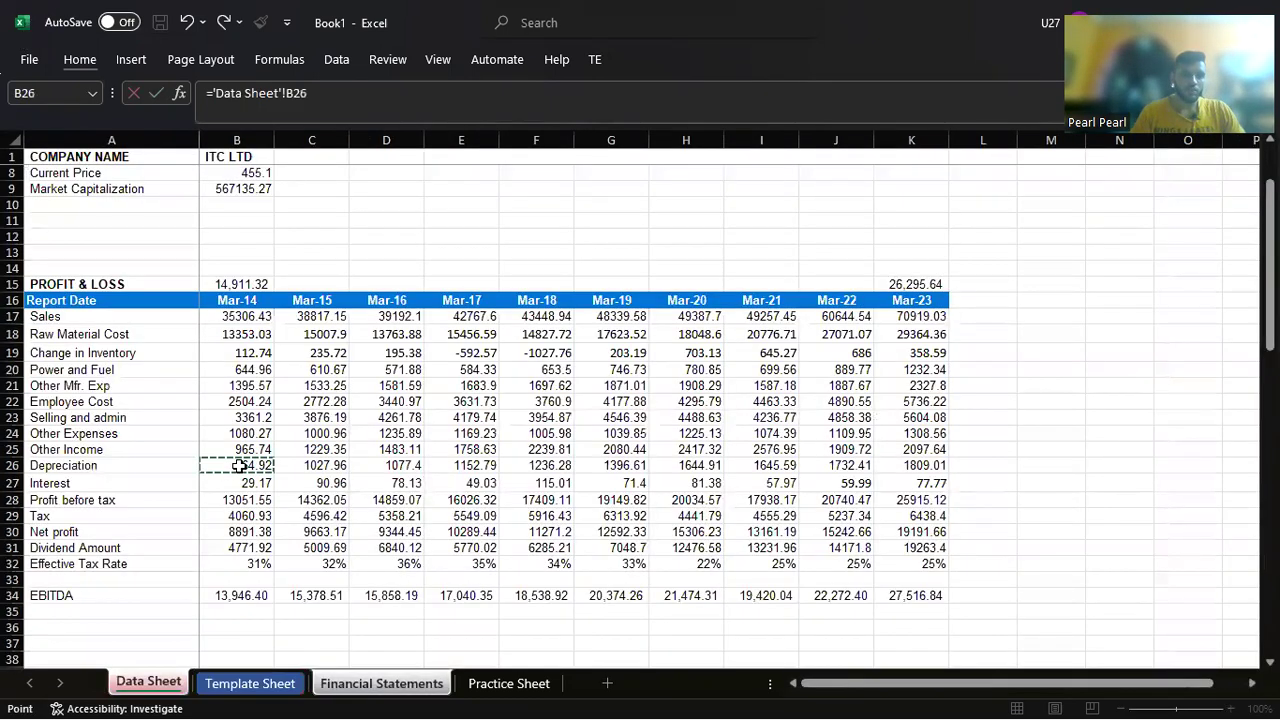
pyautogui.press('Return')
pyautogui.press('Up')
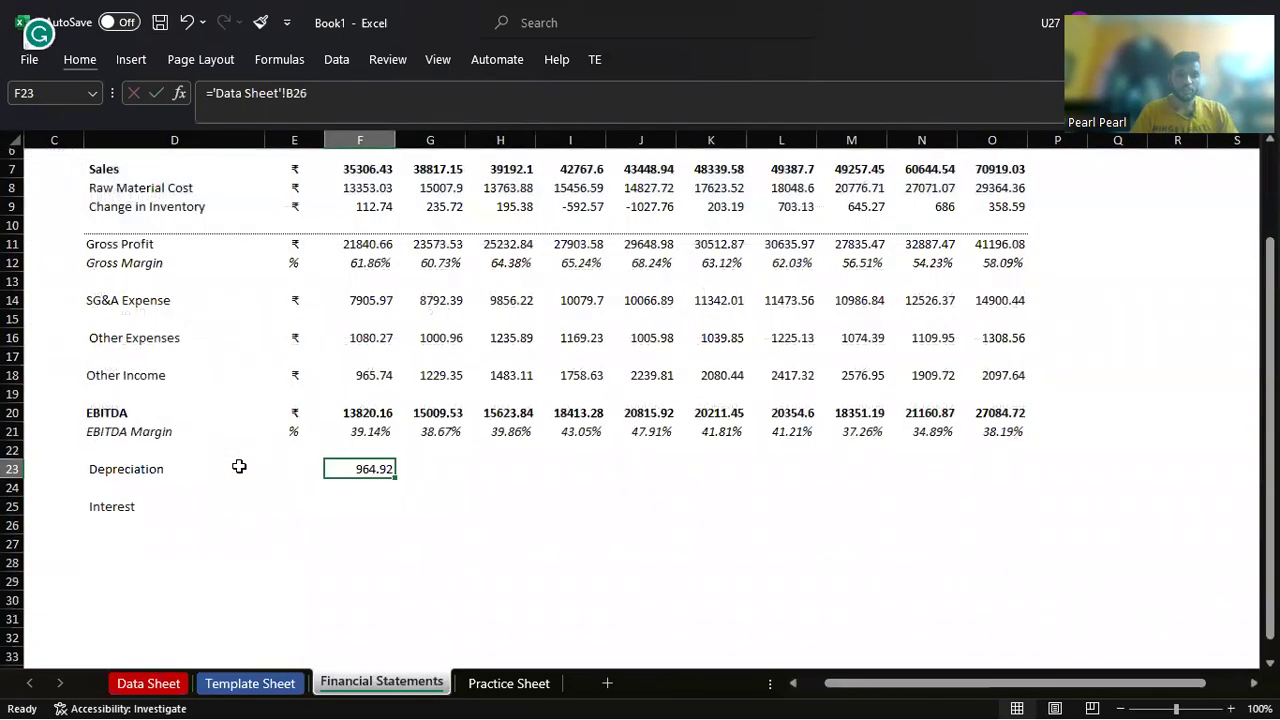
pyautogui.hotkey('ctrl', 'c')
pyautogui.hotkey('shift', 'Right')
pyautogui.hotkey('shift', 'Right')
pyautogui.hotkey('shift', 'Right')
pyautogui.hotkey('shift', 'Right')
pyautogui.hotkey('shift', 'Right')
pyautogui.hotkey('shift', 'Right')
pyautogui.hotkey('shift', 'Right')
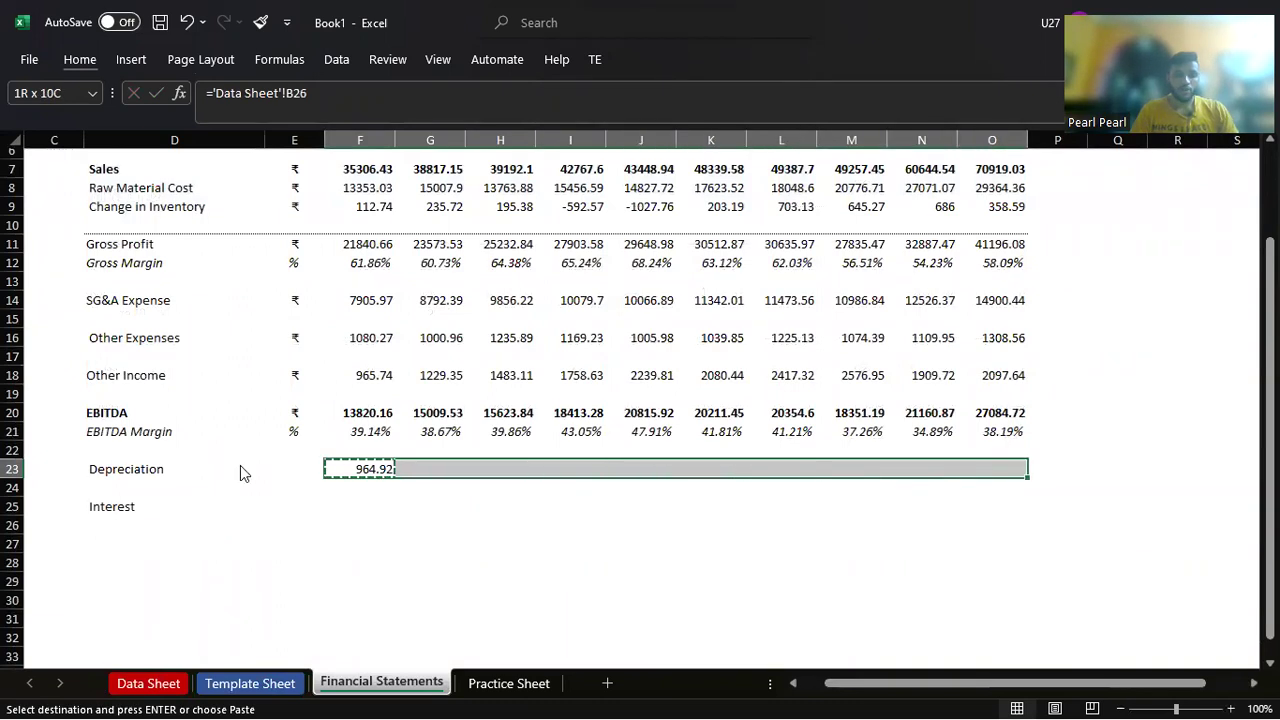
pyautogui.hotkey('ctrl', 'v')
pyautogui.press('Escape')
pyautogui.press('Down')
pyautogui.press('Down')
# Step: Set the Depreciation unit to ₹ in E23
pyautogui.press('Up')
pyautogui.press('Up')
pyautogui.press('Left')
pyautogui.write('₹')
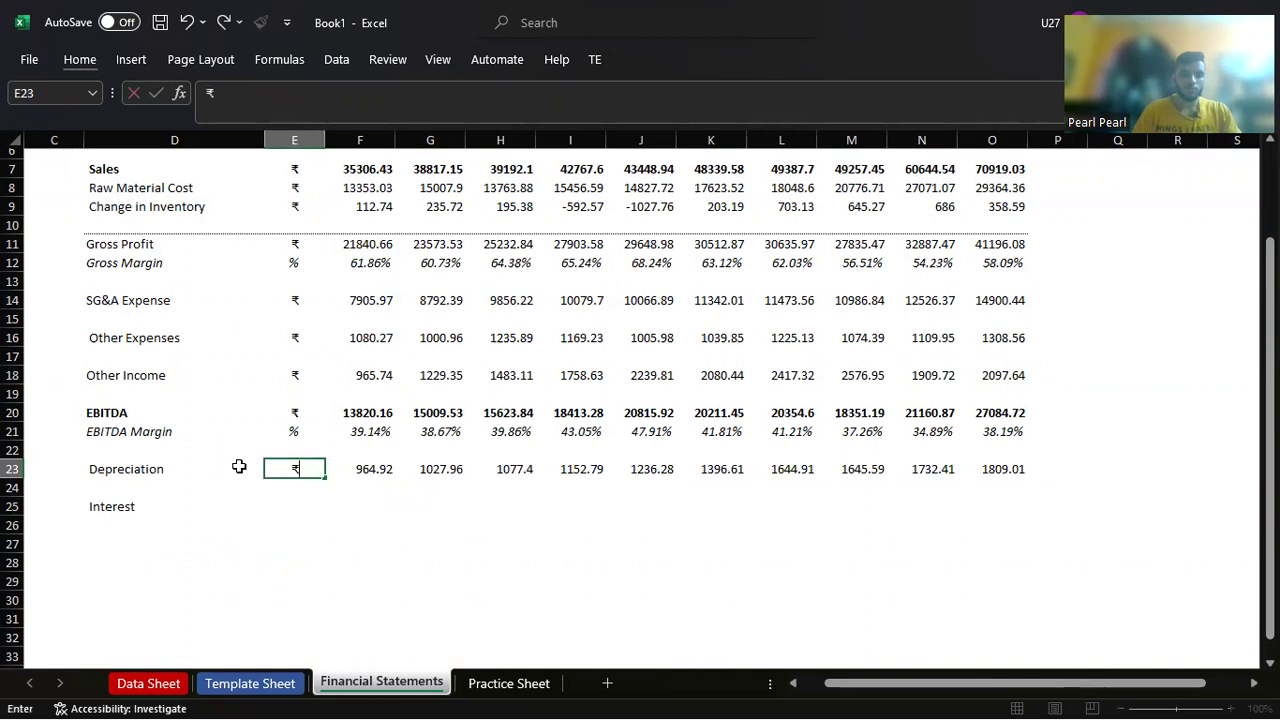
pyautogui.press('Return')
pyautogui.press('Down')
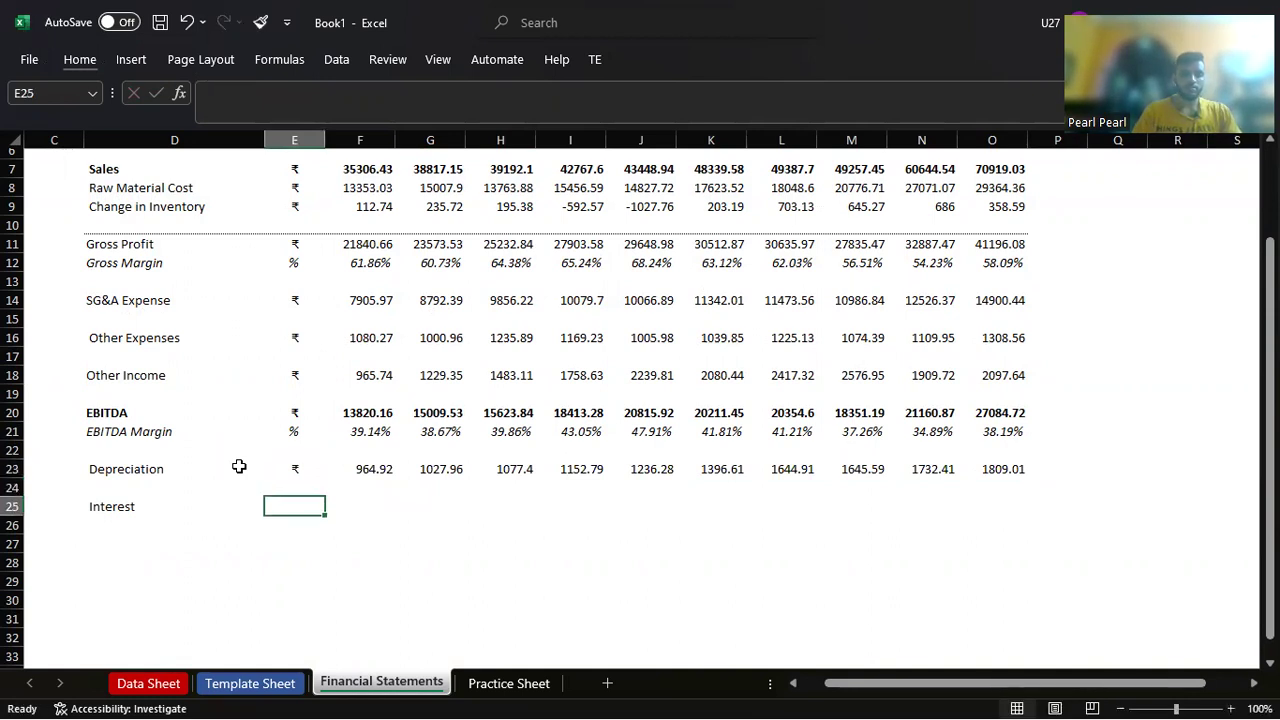
# Step: Set the Interest unit to ₹ and link Mar-14 Interest to Data Sheet B27
pyautogui.write('₹')
pyautogui.press('Tab')
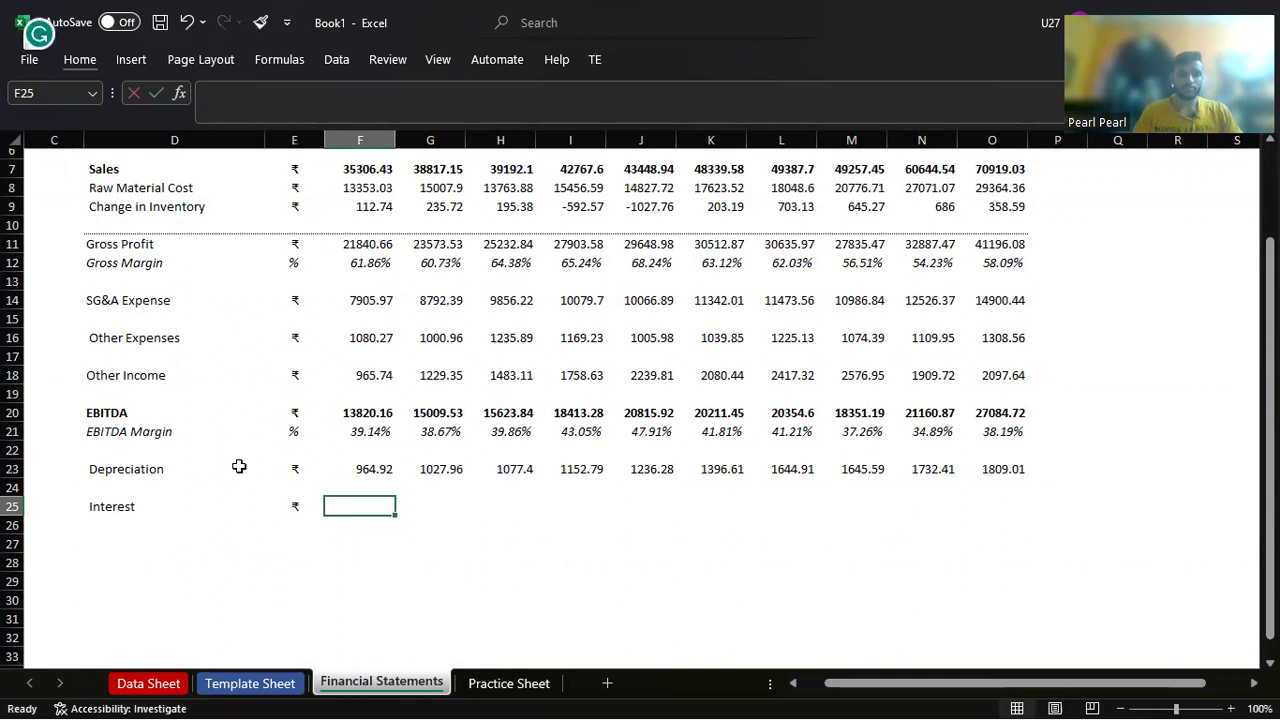
pyautogui.write('=')
pyautogui.hotkey('ctrl', 'pageup')
pyautogui.hotkey('ctrl', 'pageup')
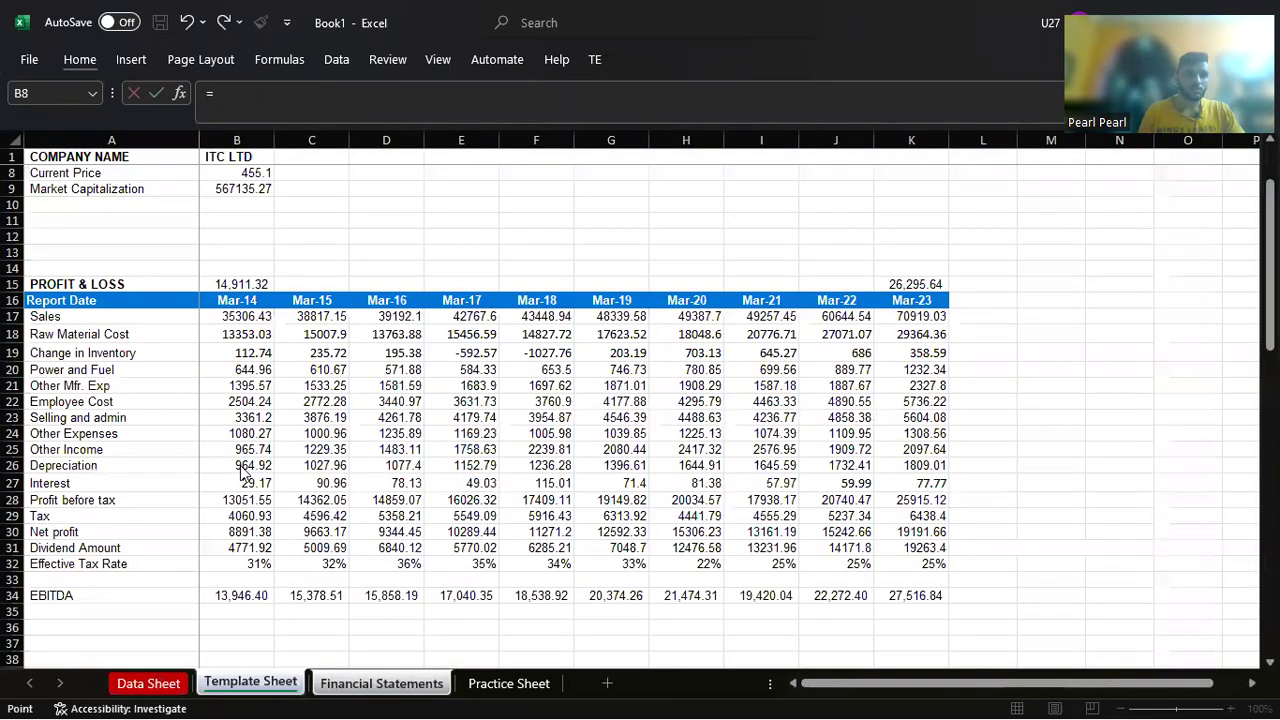
pyautogui.click(256, 478)
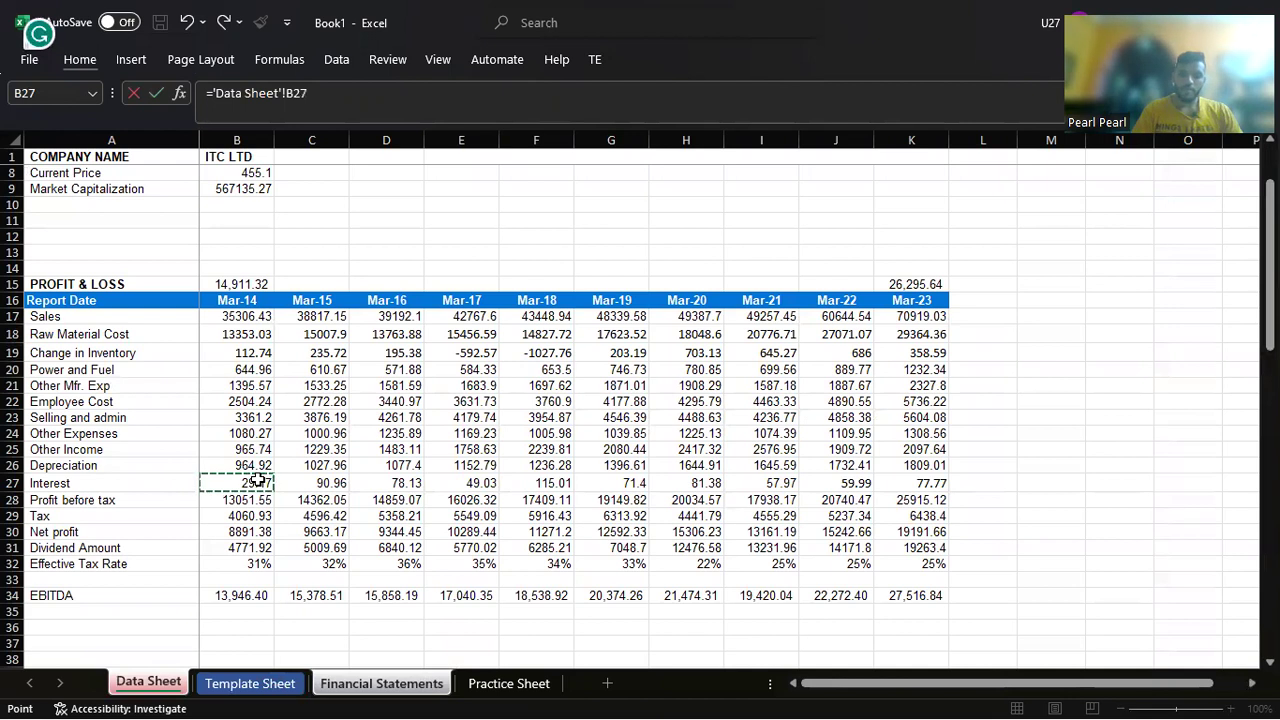
pyautogui.press('Return')
# Step: Paste the Interest link across F25:O25 as formulas only
pyautogui.press('Up')
pyautogui.press('Right')
pyautogui.hotkey('ctrl', 'c')
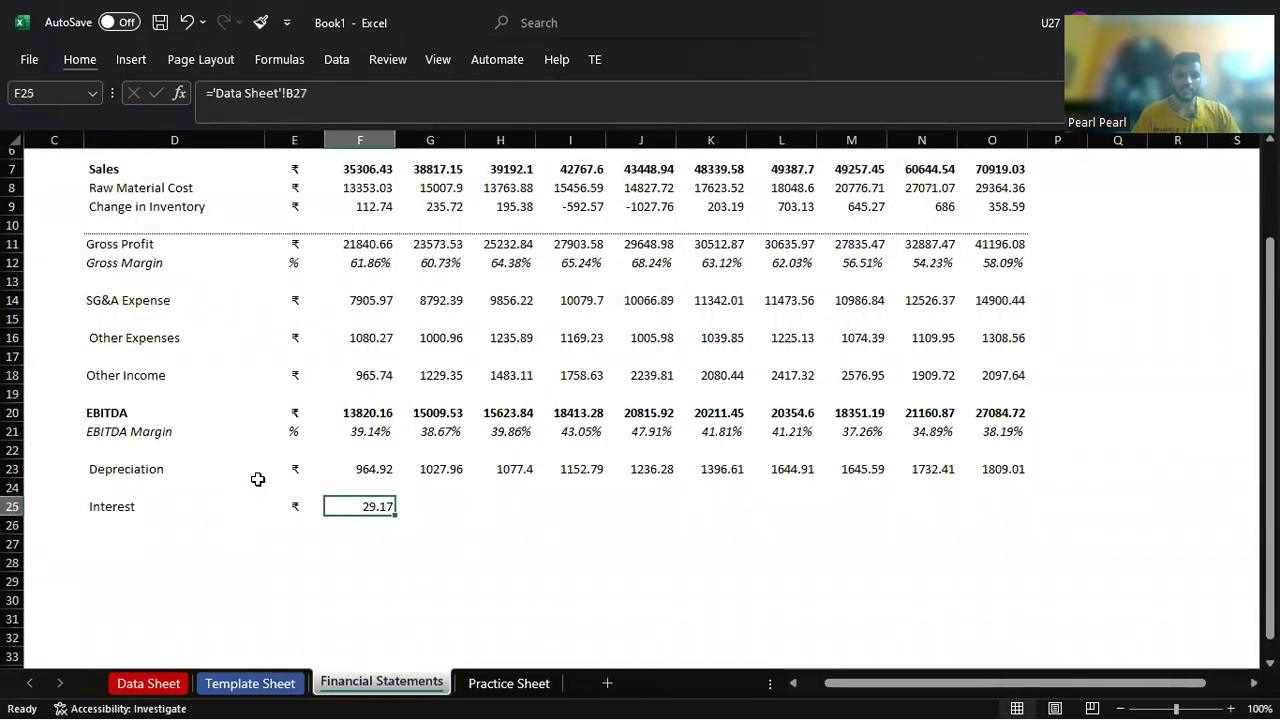
pyautogui.hotkey('shift', 'Right')
pyautogui.hotkey('shift', 'Right')
pyautogui.hotkey('shift', 'Right')
pyautogui.hotkey('shift', 'Right')
pyautogui.hotkey('shift', 'Right')
pyautogui.hotkey('shift', 'Right')
pyautogui.hotkey('shift', 'Right')
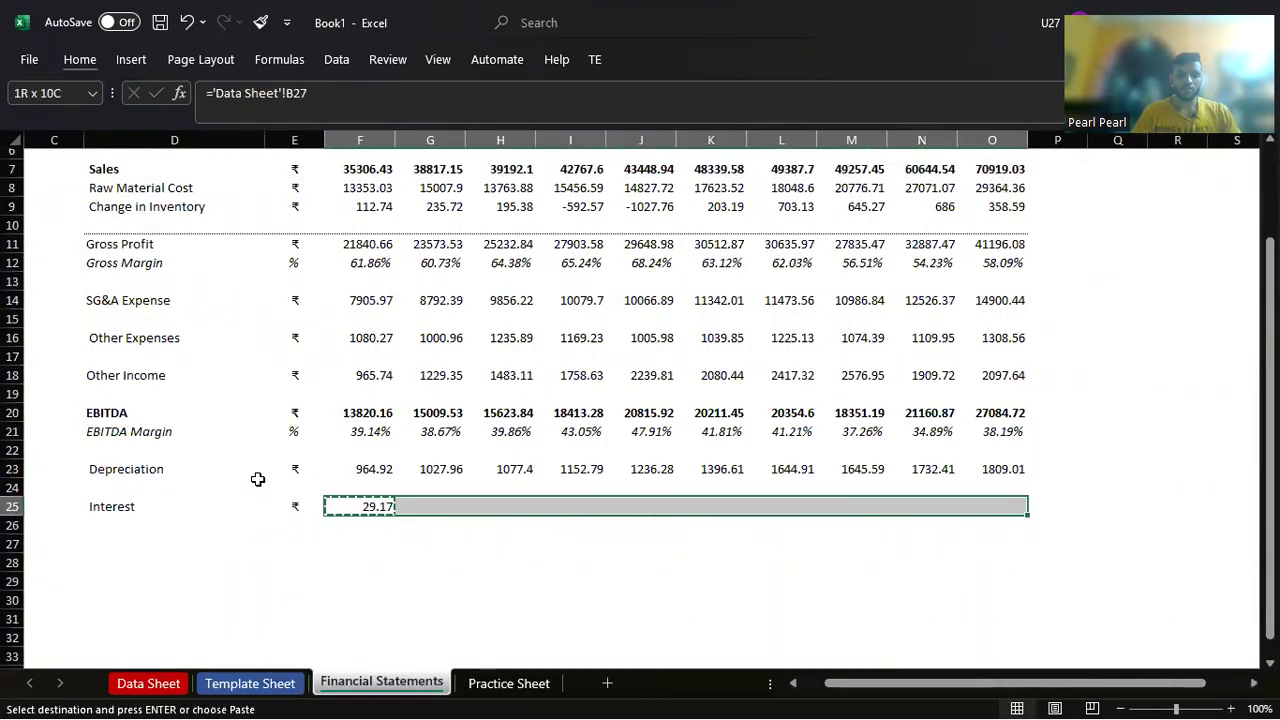
pyautogui.hotkey('alt', 'e')
pyautogui.press('s')
pyautogui.press('f')
pyautogui.press('Return')
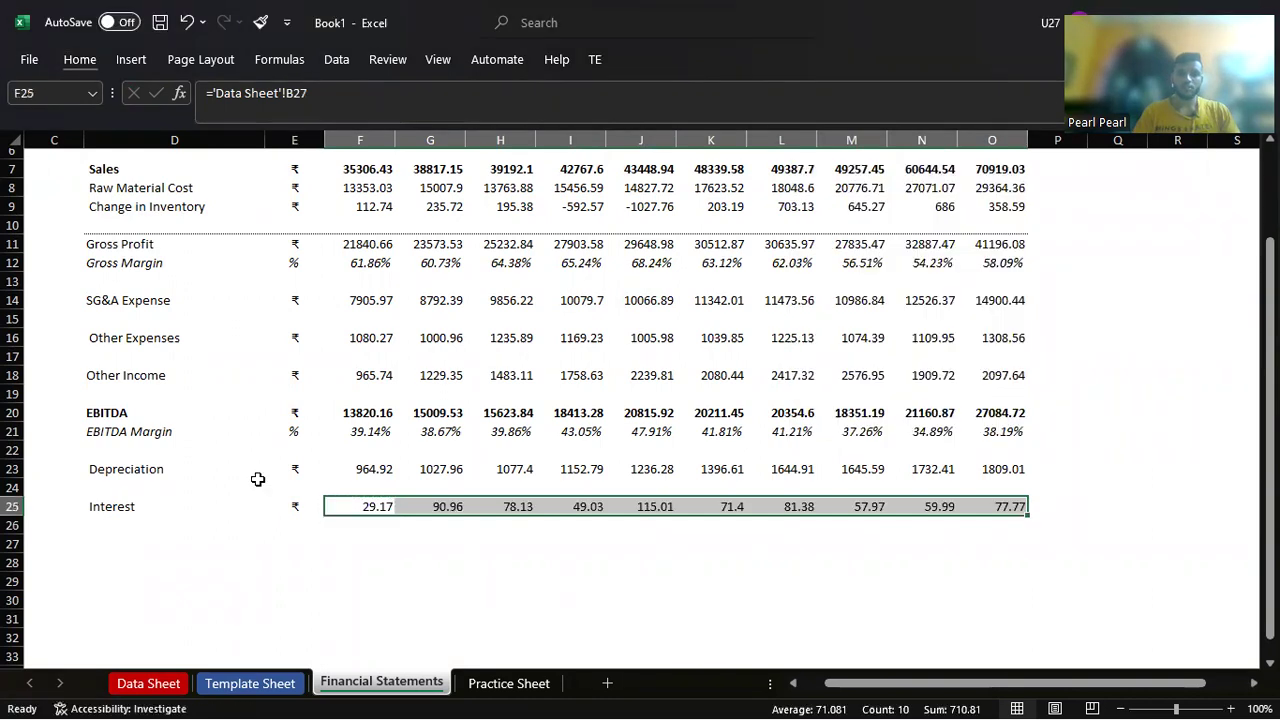
pyautogui.press('Down')
pyautogui.press('Left')
pyautogui.press('Left')
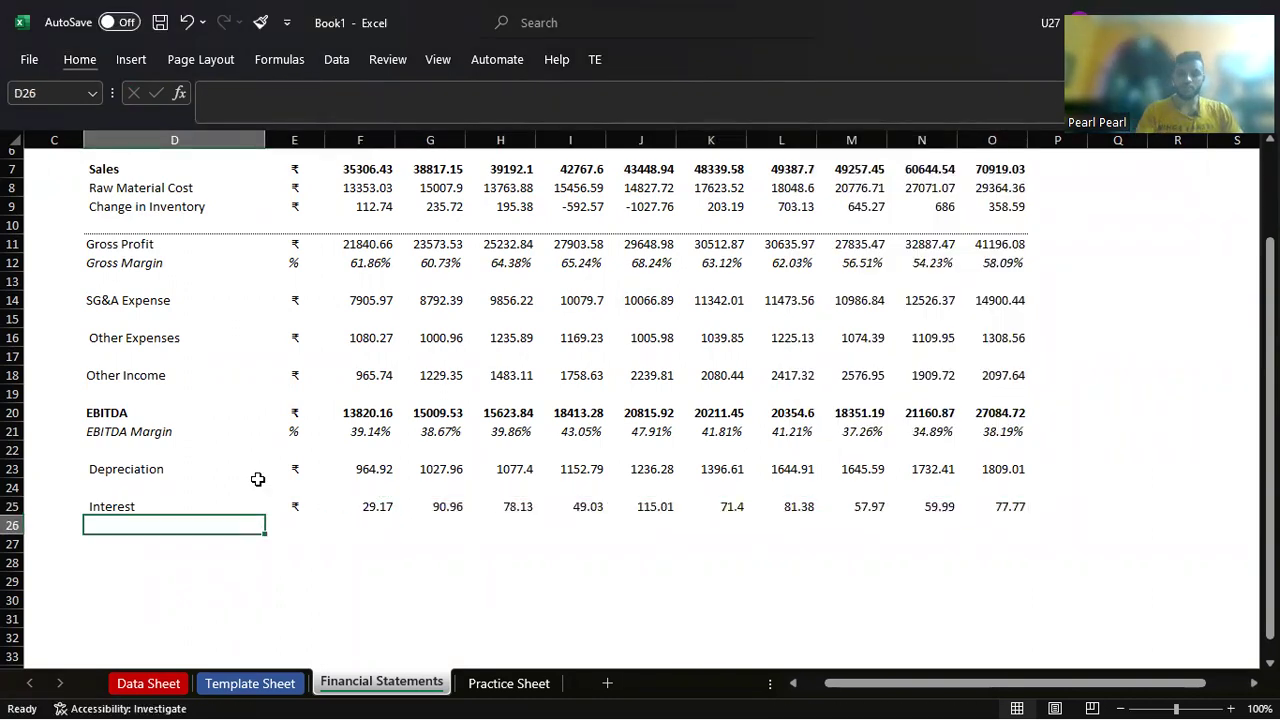
# Step: Check the Data Sheet source figures against the new Depreciation and Interest rows
pyautogui.hotkey('ctrl', 'pageup')
pyautogui.hotkey('ctrl', 'pageup')
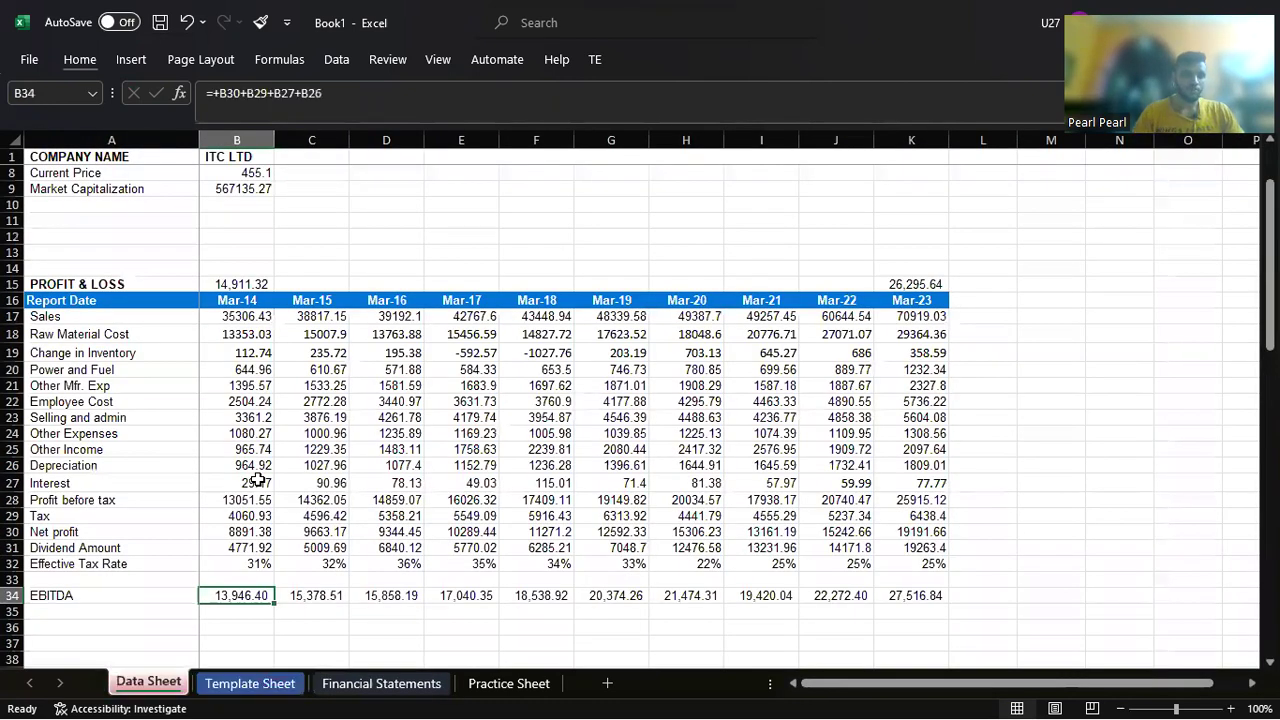
pyautogui.hotkey('ctrl', 'pagedown')
pyautogui.hotkey('ctrl', 'pagedown')
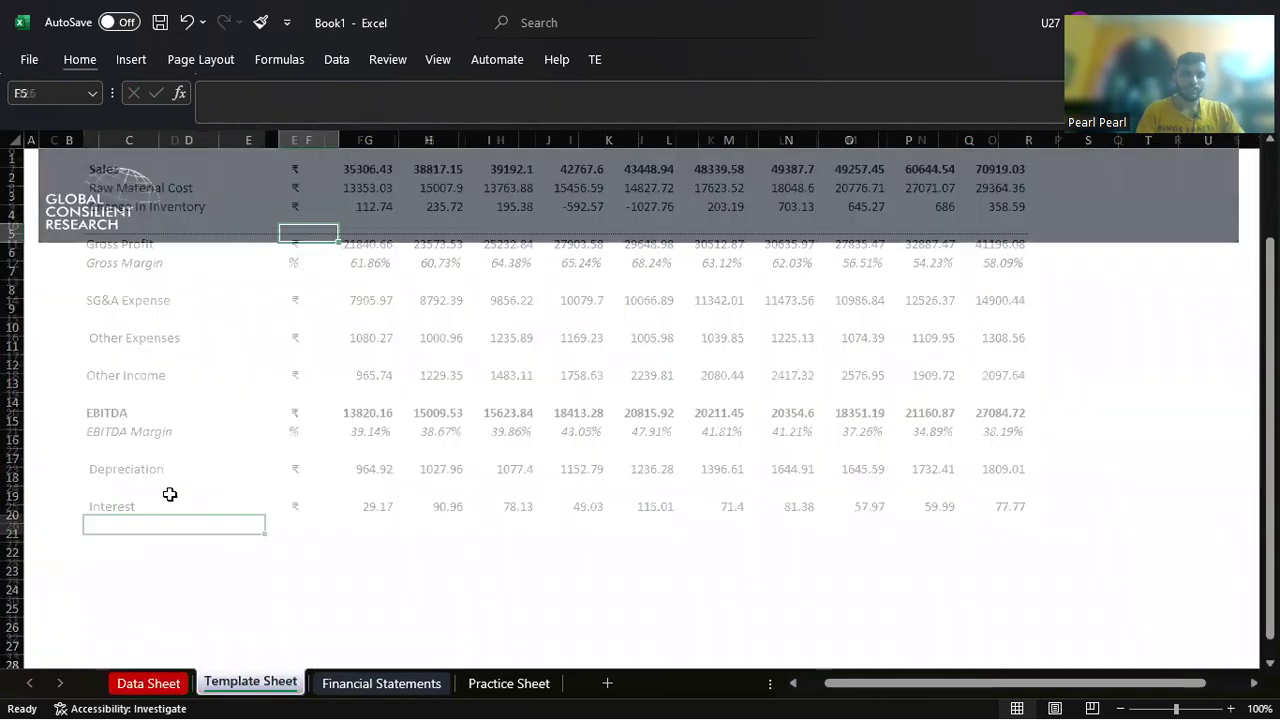
pyautogui.press('Up')
pyautogui.press('Up')
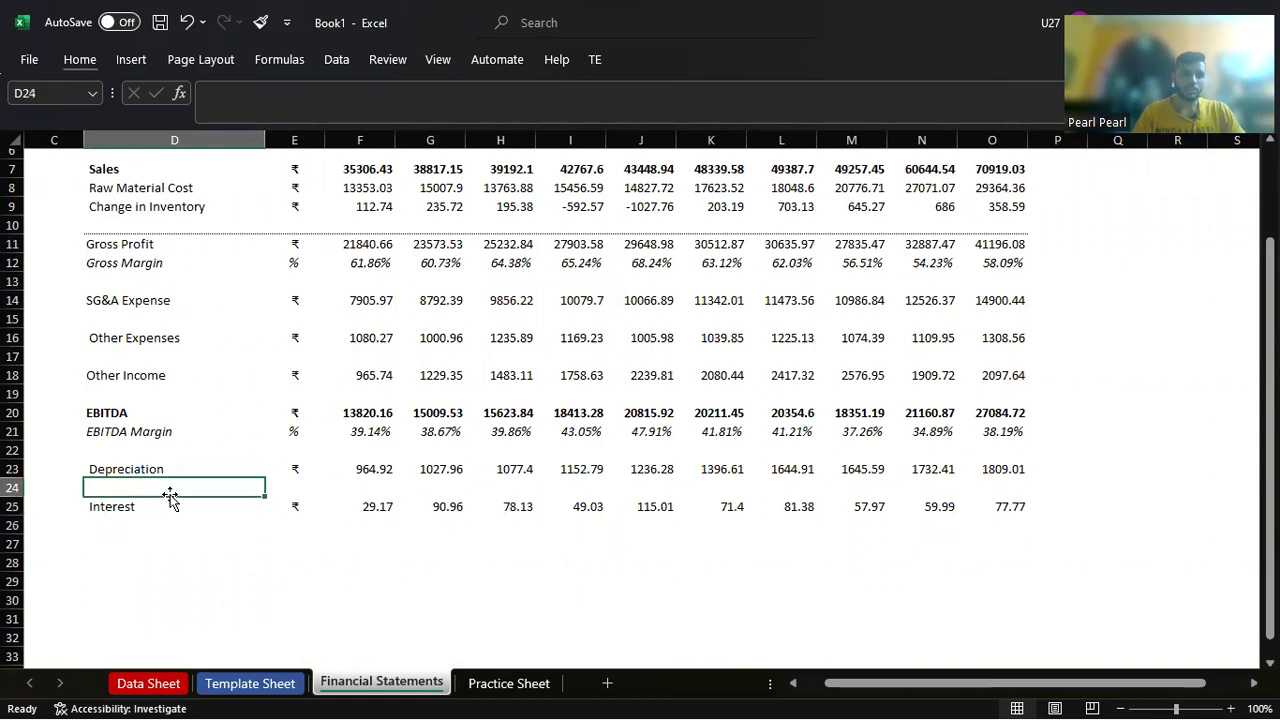
pyautogui.press('Down')
pyautogui.press('Up')
pyautogui.press('Up')
pyautogui.press('Down')
pyautogui.press('Down')
pyautogui.press('Down')
pyautogui.press('Down')
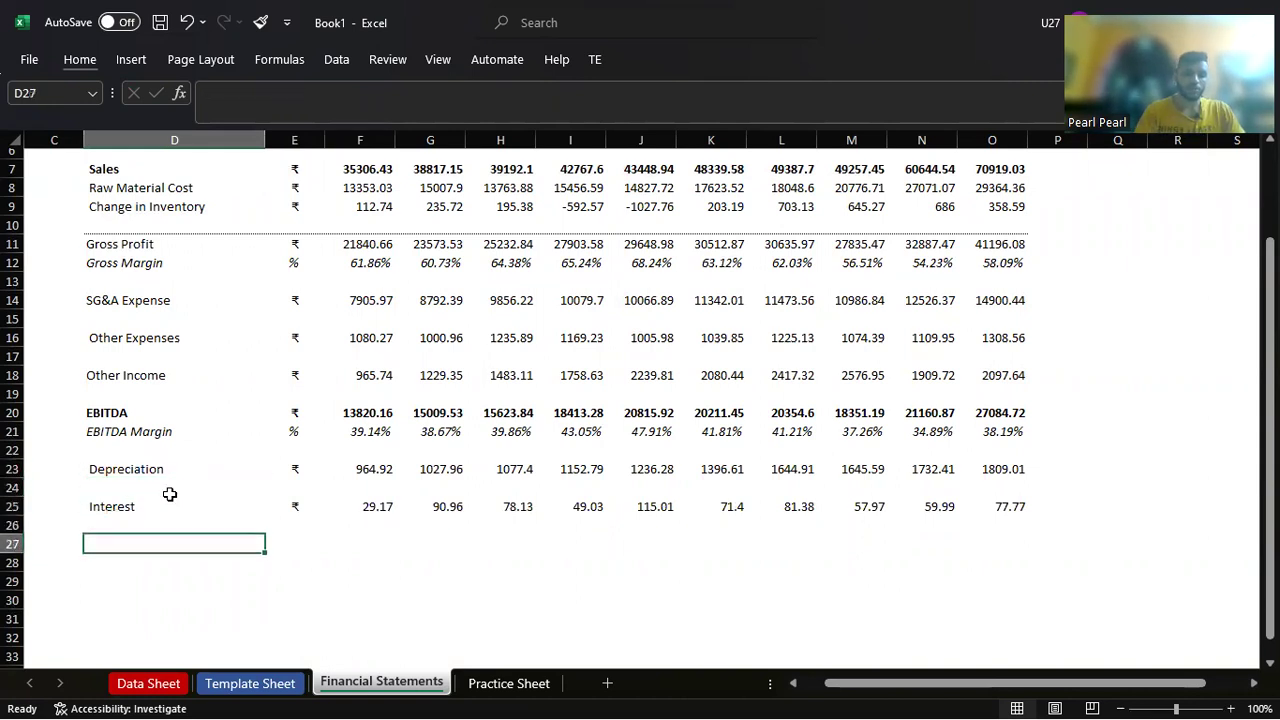
# Step: Add a Profit Before Tax row with the Mar-14 formula =F20-F23-F25
pyautogui.write('P')
pyautogui.write('rofit Before Tax')
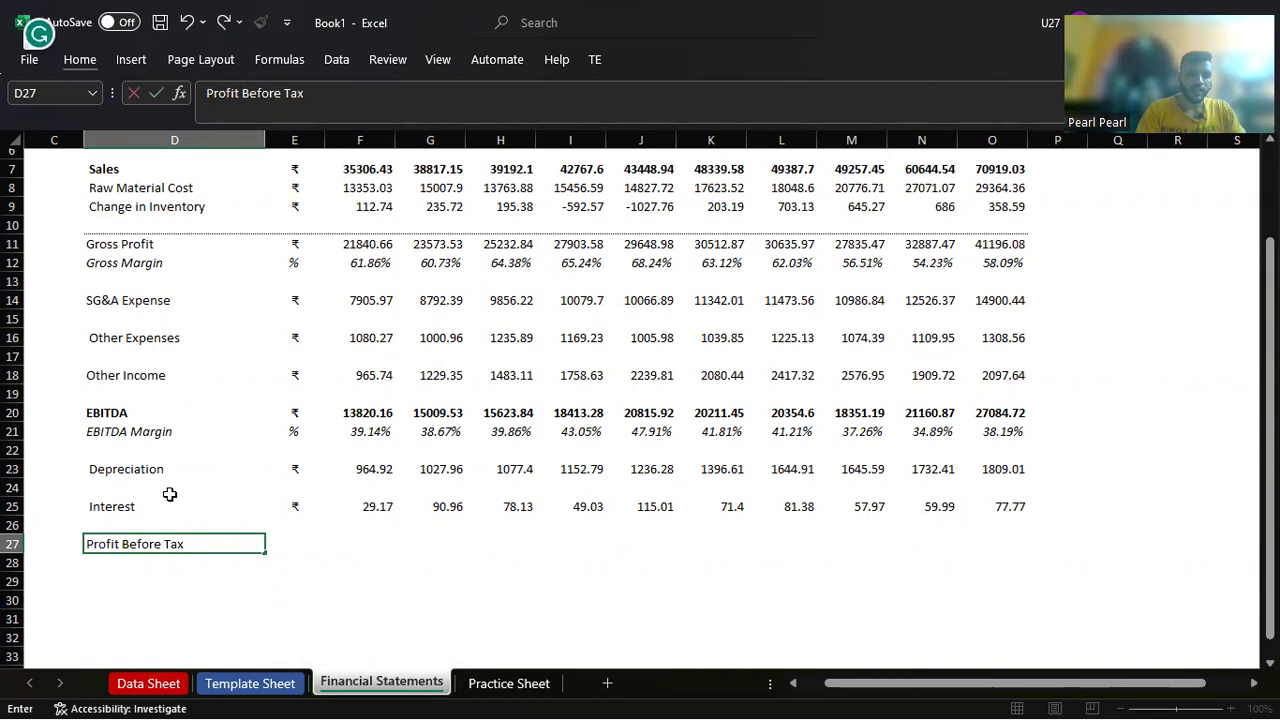
pyautogui.press('Tab')
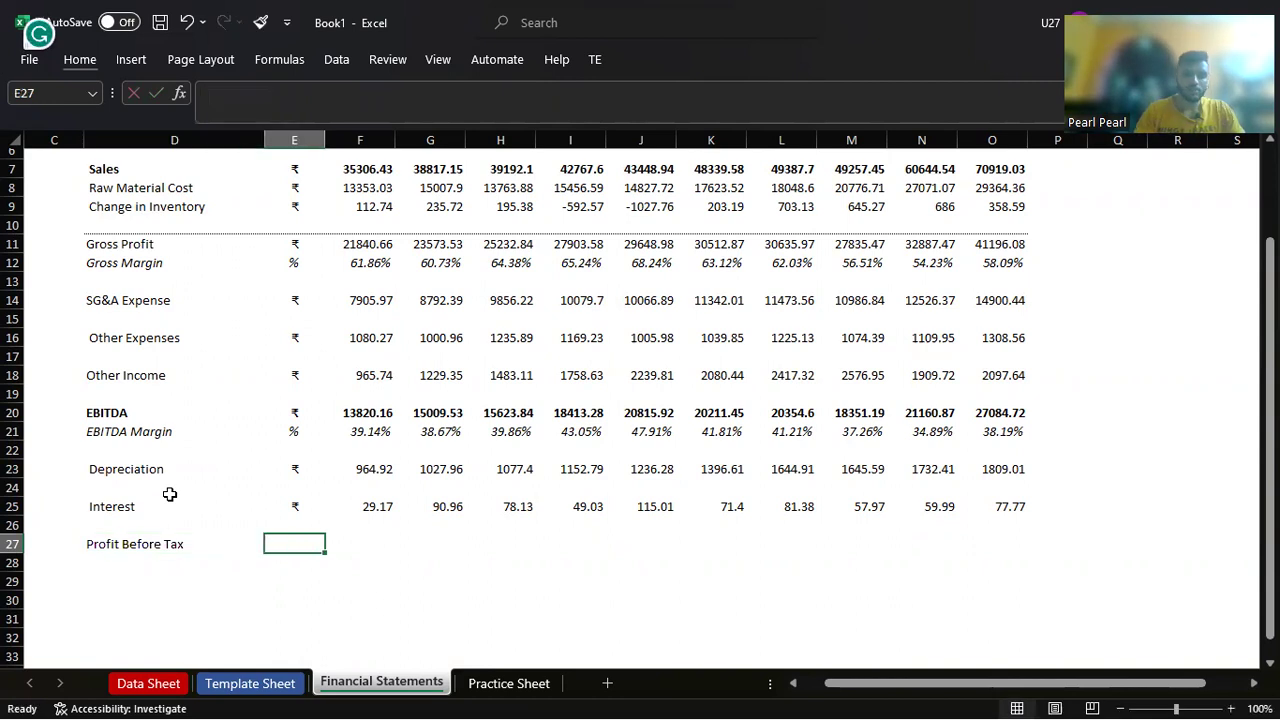
pyautogui.press('Tab')
pyautogui.write('=')
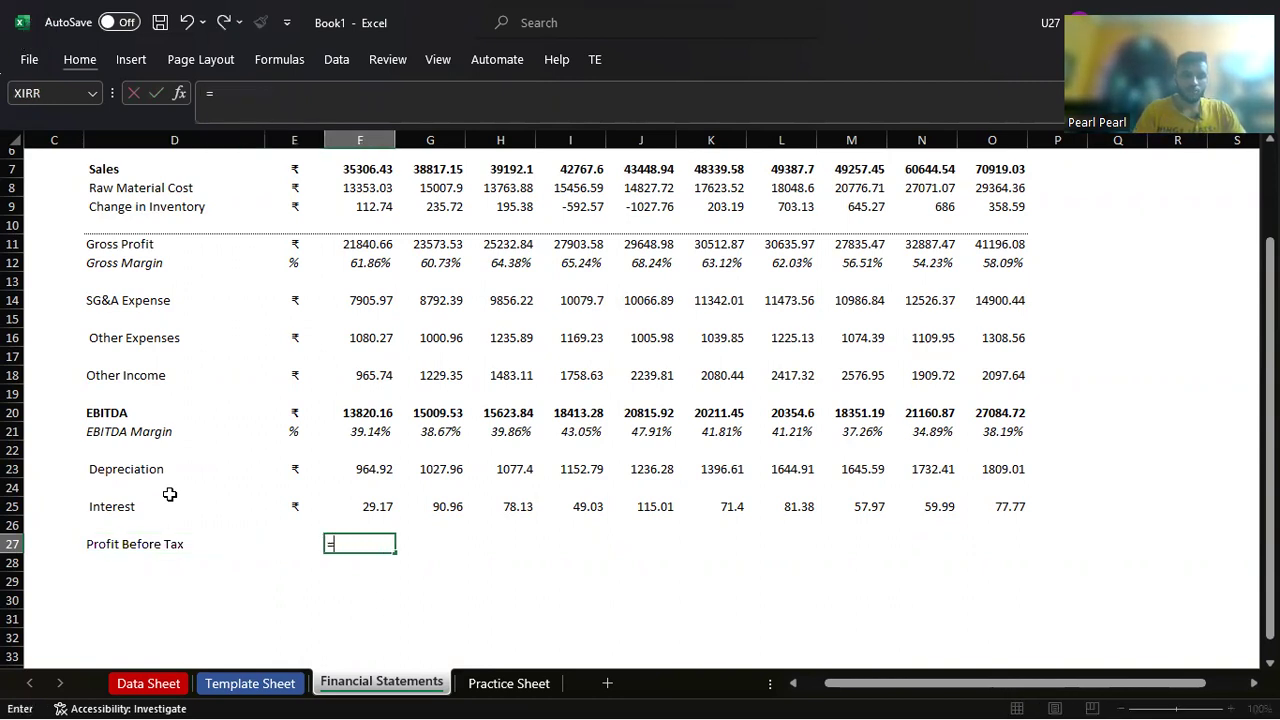
pyautogui.press('Up')
pyautogui.press('Up')
pyautogui.press('Up')
pyautogui.press('Up')
pyautogui.press('Up')
pyautogui.press('Up')
pyautogui.press('Up')
pyautogui.press('Down')
pyautogui.write('-')
pyautogui.press('Up')
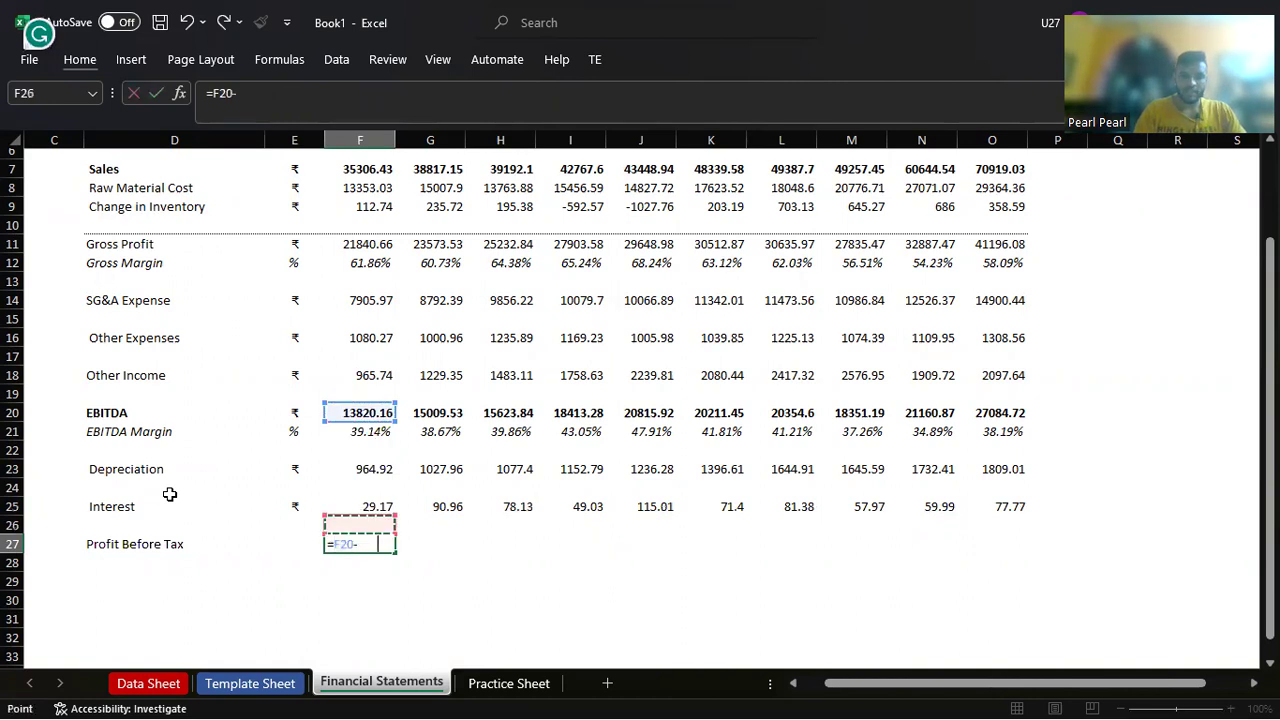
pyautogui.press('Up')
pyautogui.press('Up')
pyautogui.press('Up')
pyautogui.write('-')
pyautogui.press('Up')
pyautogui.press('Up')
pyautogui.press('Return')
pyautogui.press('Up')
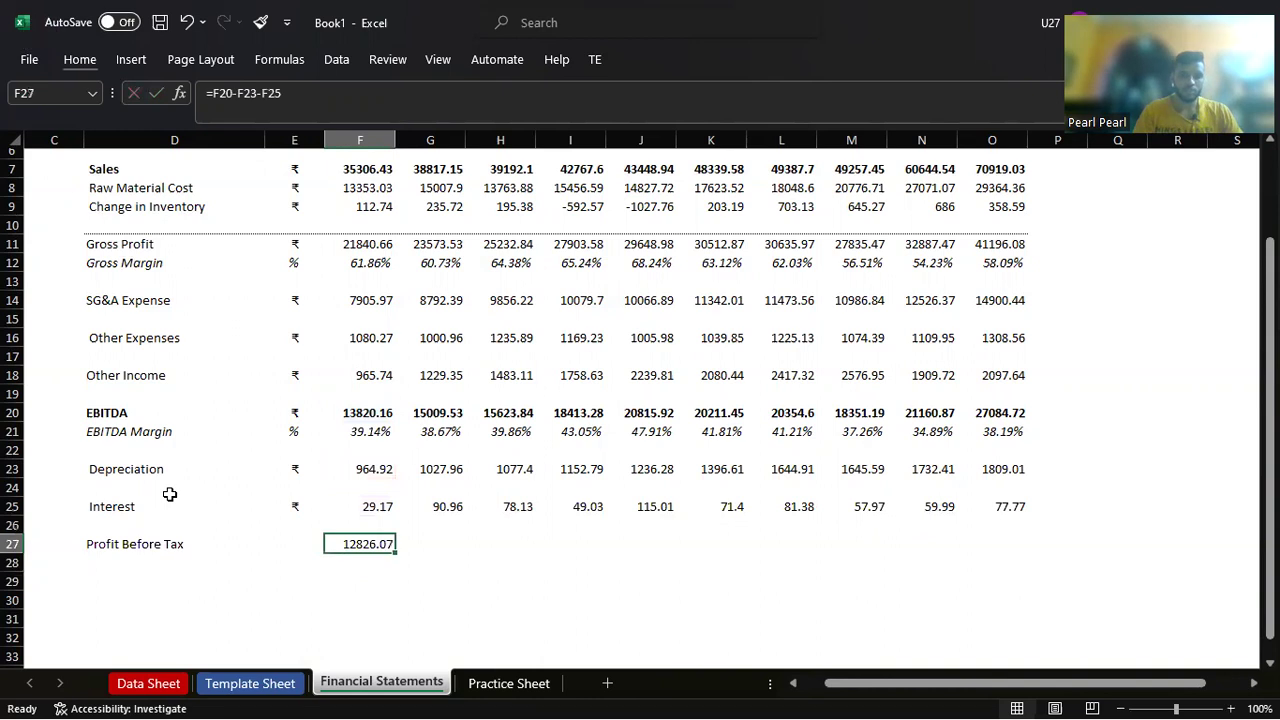
# Step: Copy the Profit Before Tax formula across to Mar-23 and set its unit to ₹
pyautogui.hotkey('ctrl', 'c')
pyautogui.hotkey('shift', 'Right')
pyautogui.hotkey('shift', 'Right')
pyautogui.hotkey('shift', 'Right')
pyautogui.hotkey('shift', 'Right')
pyautogui.hotkey('shift', 'Right')
pyautogui.hotkey('shift', 'Right')
pyautogui.hotkey('shift', 'Right')
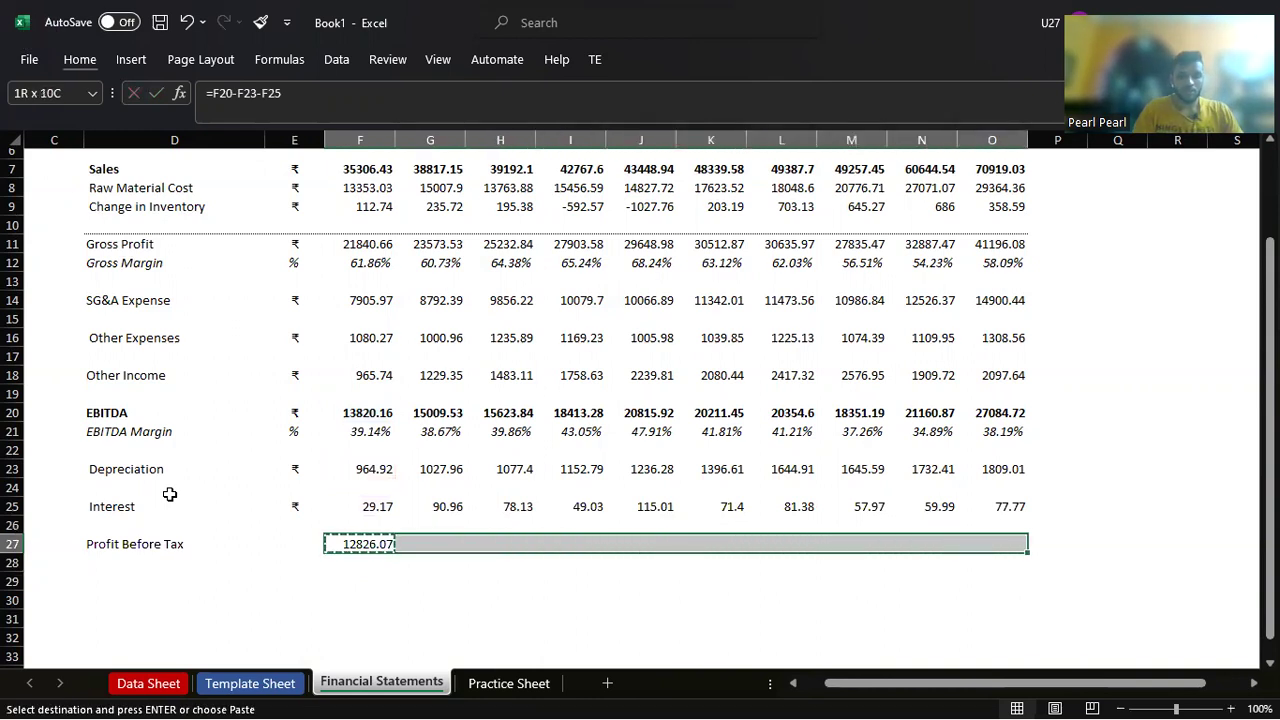
pyautogui.press('Return')
pyautogui.press('Down')
pyautogui.press('Left')
pyautogui.press('Up')
pyautogui.write('₹')
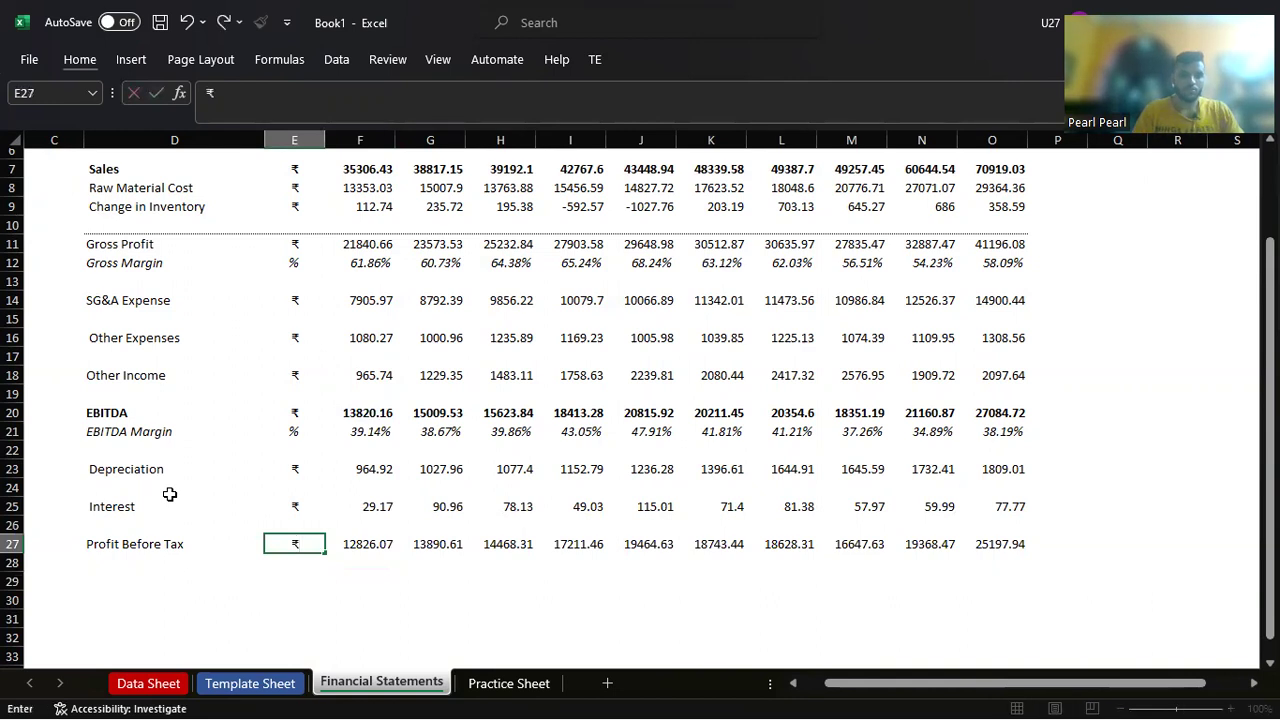
pyautogui.press('Return')
# Step: Bold the Profit Before Tax row D27:O27, then type the PBT Margin label below it
pyautogui.press('Left')
pyautogui.press('Down')
pyautogui.press('Up')
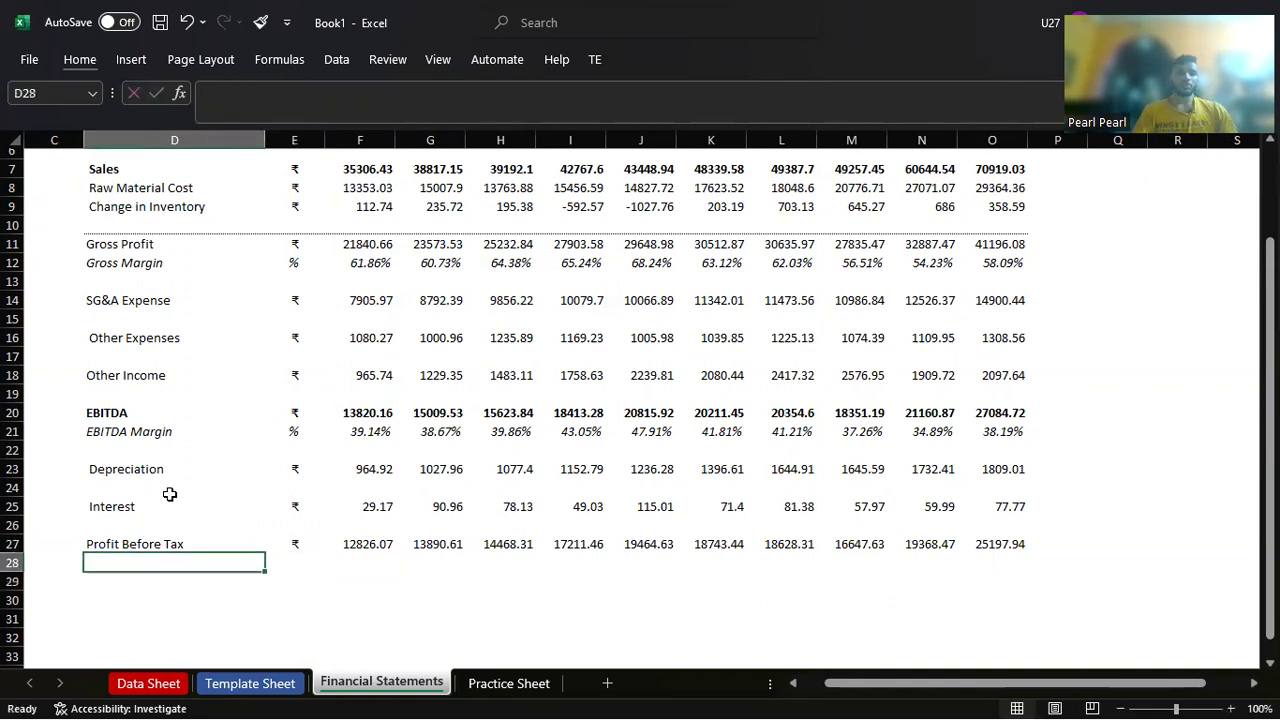
pyautogui.press('Up')
pyautogui.hotkey('ctrl', 'shift', 'Right')
pyautogui.hotkey('ctrl', 'b')
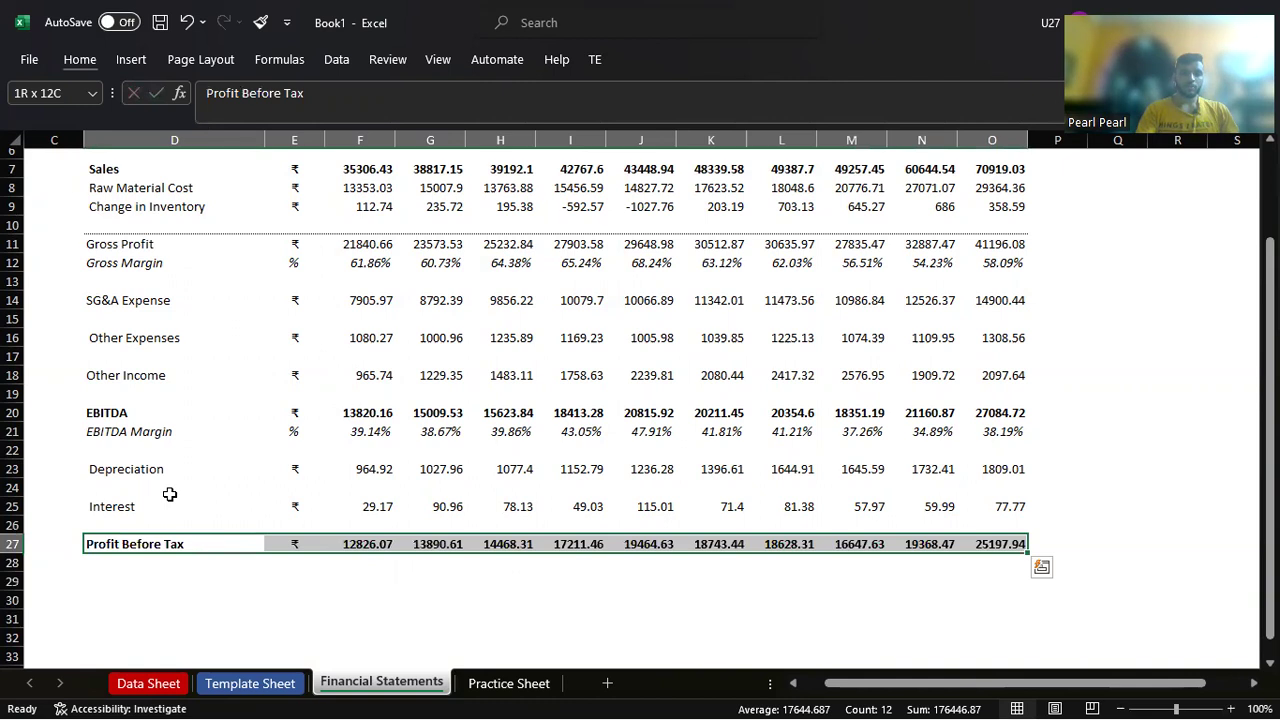
pyautogui.press('Down')
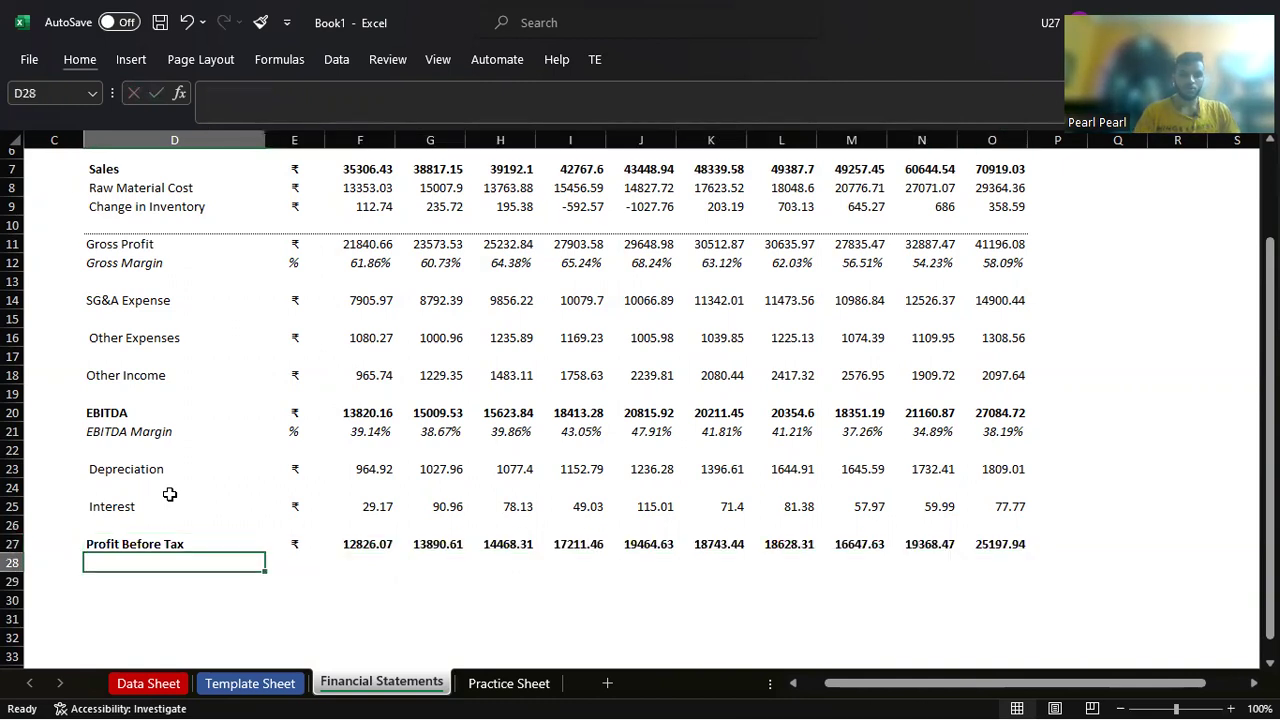
pyautogui.write('PBT')
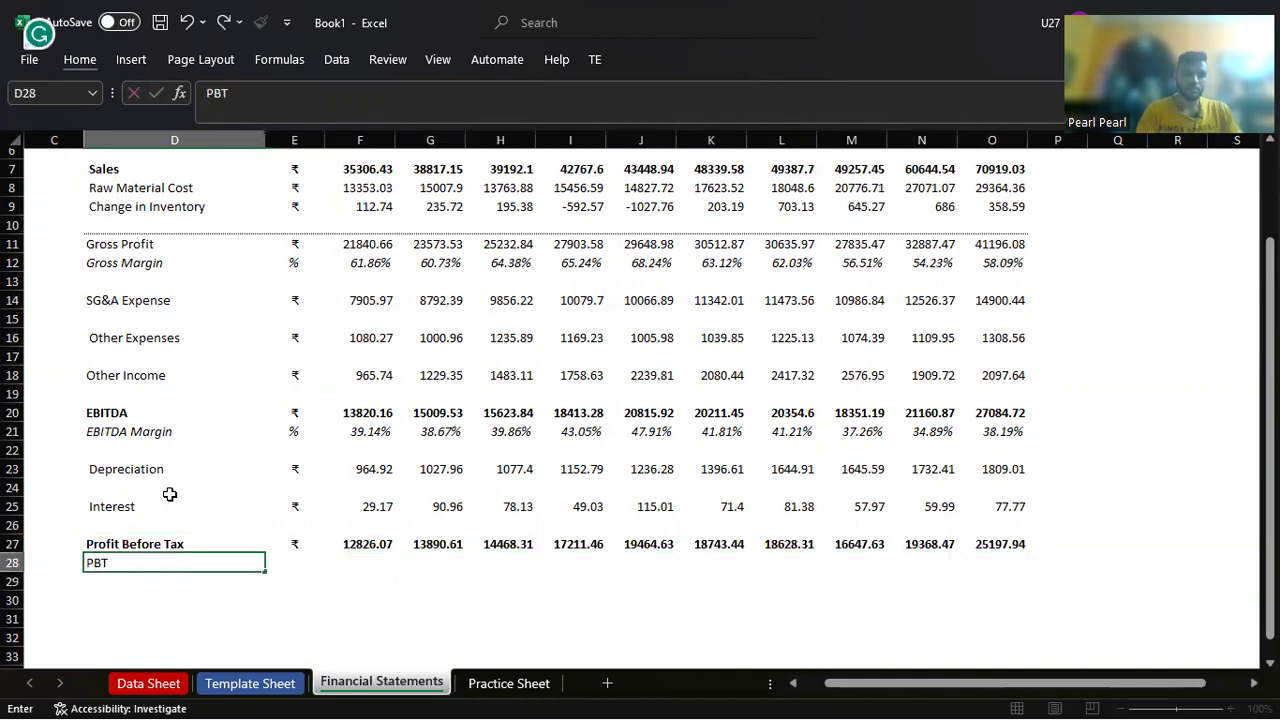
pyautogui.write(' Margin')
# Step: Give PBT Margin the % unit and enter =F27/F7 for Mar-14
pyautogui.press('Tab')
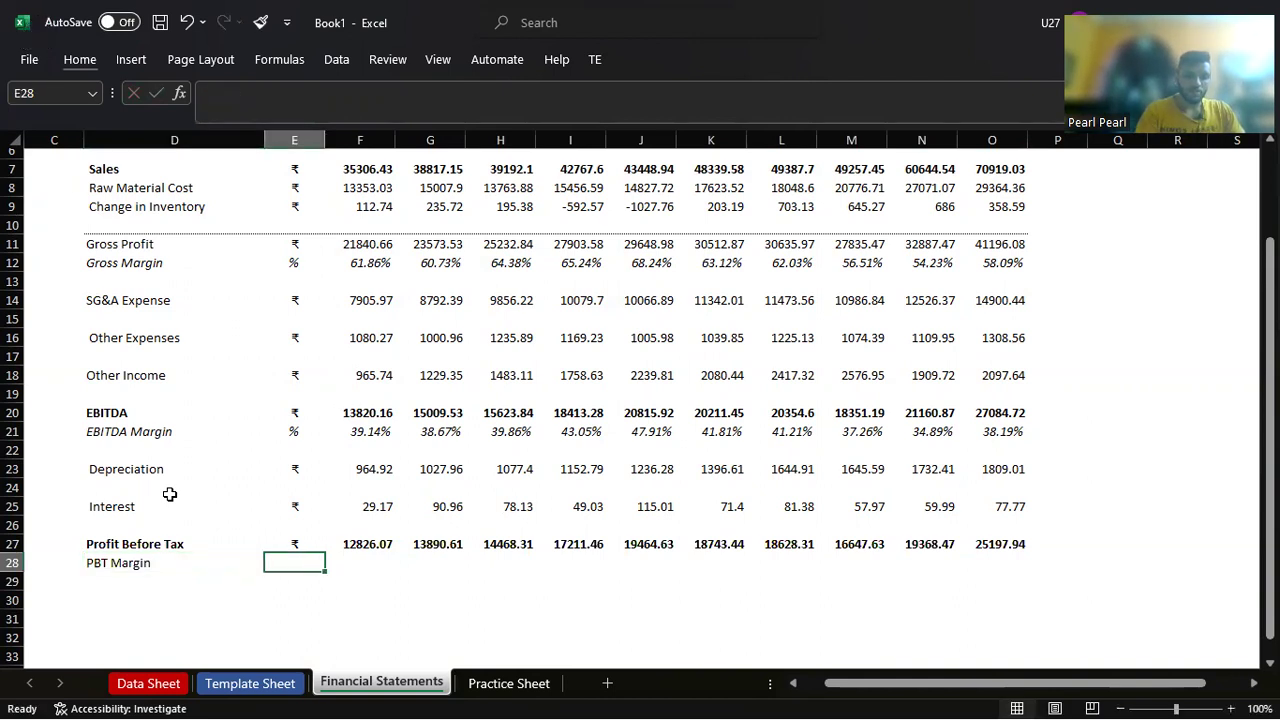
pyautogui.write('%')
pyautogui.press('Tab')
pyautogui.press('Up')
pyautogui.press('Up')
pyautogui.press('Up')
pyautogui.press('Up')
pyautogui.press('Up')
pyautogui.press('Up')
pyautogui.press('Up')
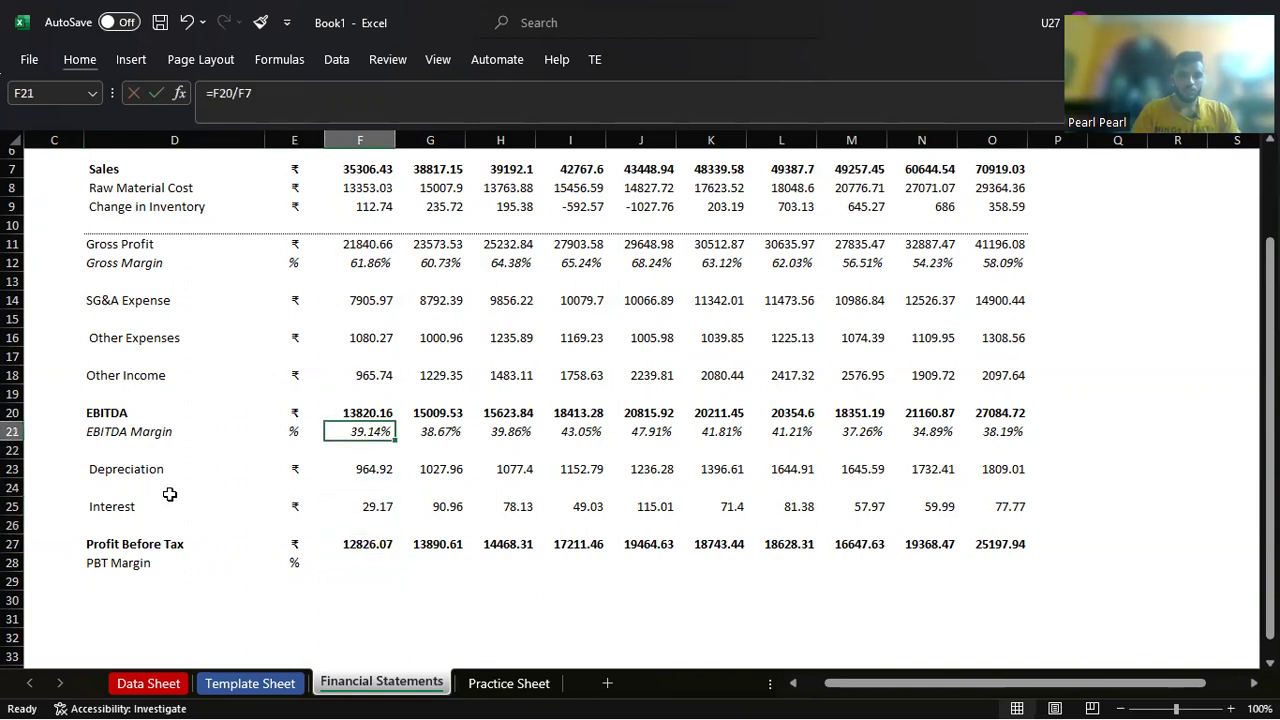
pyautogui.press('Down')
pyautogui.press('Down')
pyautogui.press('Down')
pyautogui.press('Down')
pyautogui.press('Down')
pyautogui.press('Down')
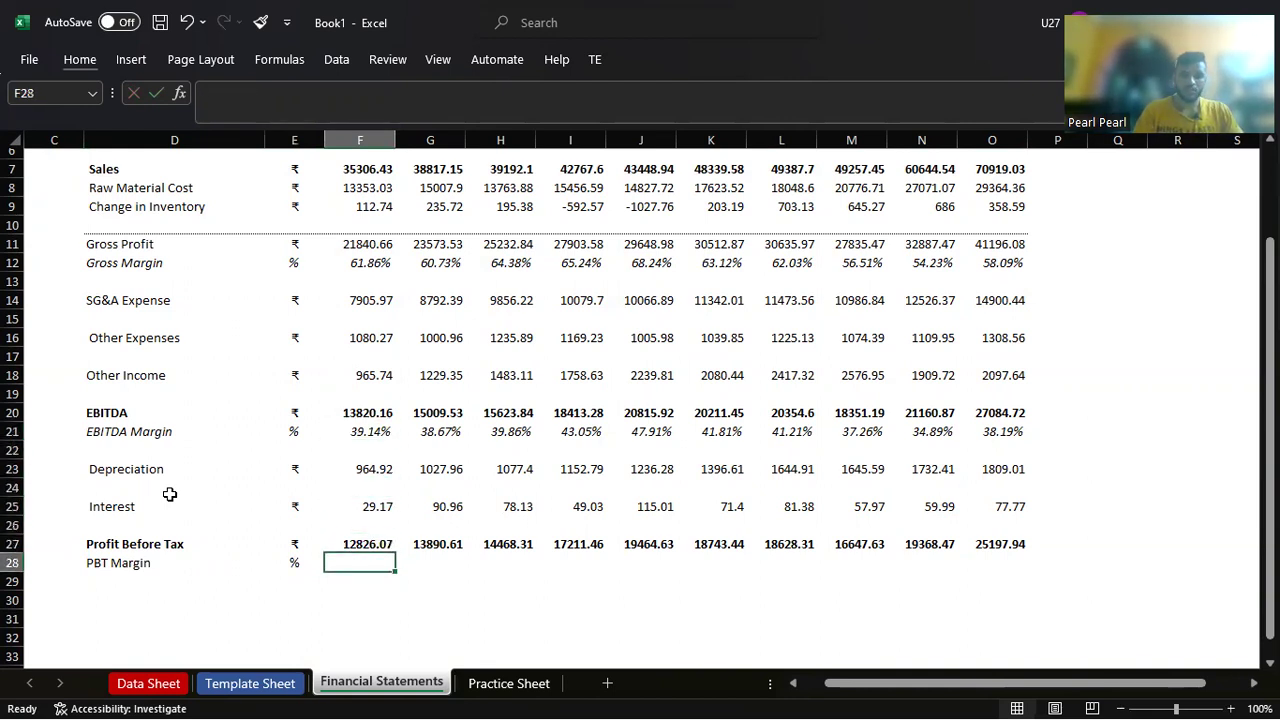
pyautogui.write('=')
pyautogui.press('Up')
pyautogui.write('/')
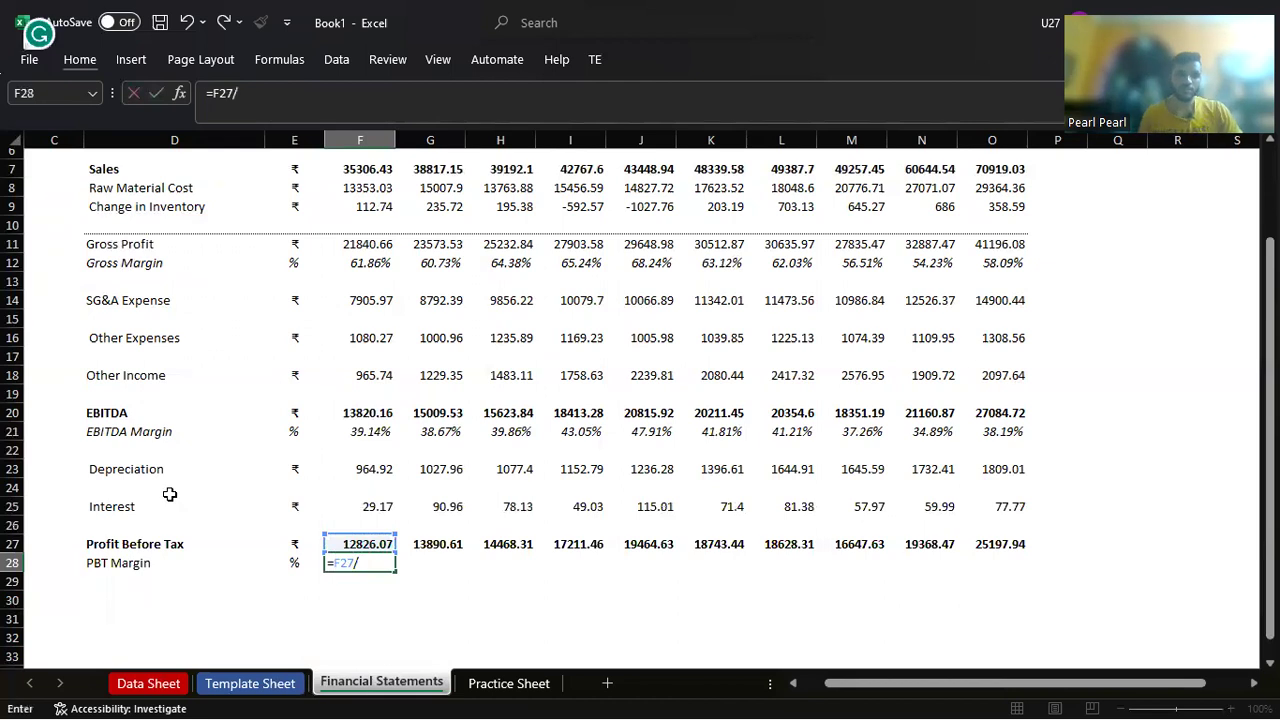
pyautogui.click(370, 173)
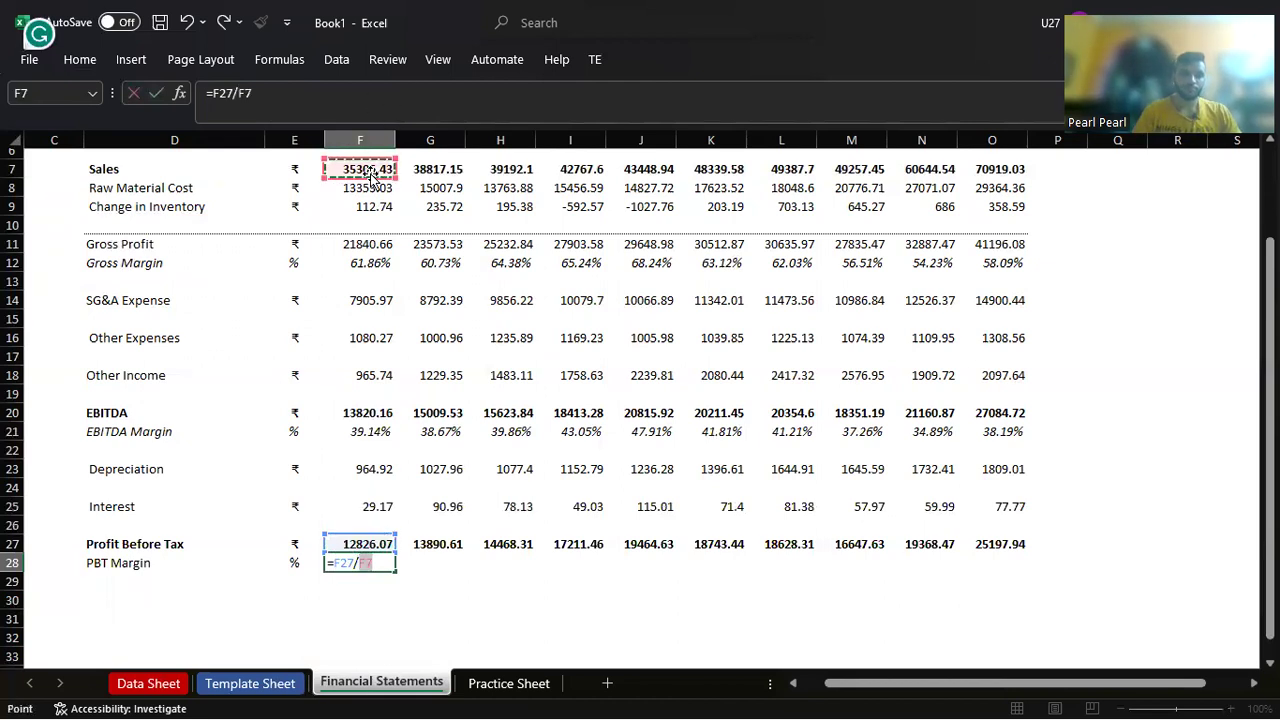
pyautogui.hotkey('ctrl', 'Return')
# Step: Copy the PBT Margin formula across all ten years through O28
pyautogui.hotkey('ctrl', 'c')
pyautogui.hotkey('shift', 'Right')
pyautogui.hotkey('shift', 'Right')
pyautogui.hotkey('shift', 'Right')
pyautogui.hotkey('shift', 'Right')
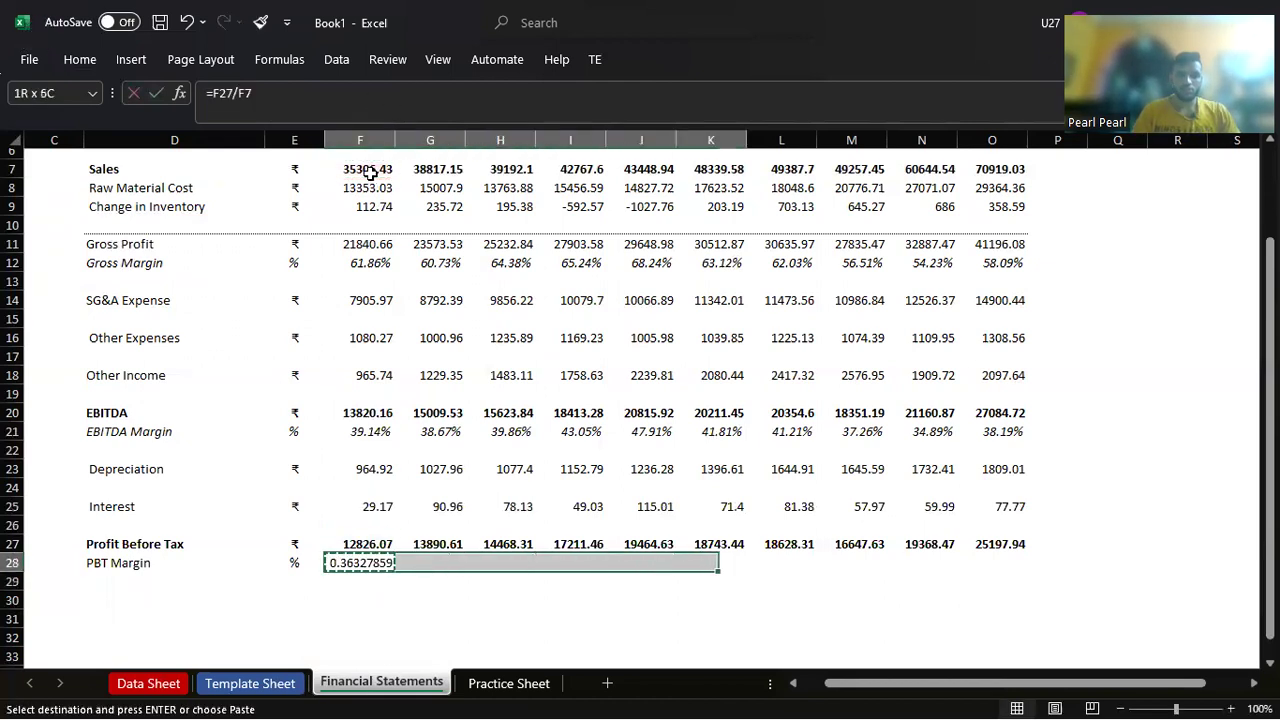
pyautogui.hotkey('shift', 'Right')
pyautogui.hotkey('shift', 'Right')
pyautogui.hotkey('shift', 'Right')
pyautogui.hotkey('shift', 'Right')
pyautogui.hotkey('shift', 'Right')
pyautogui.write('e')
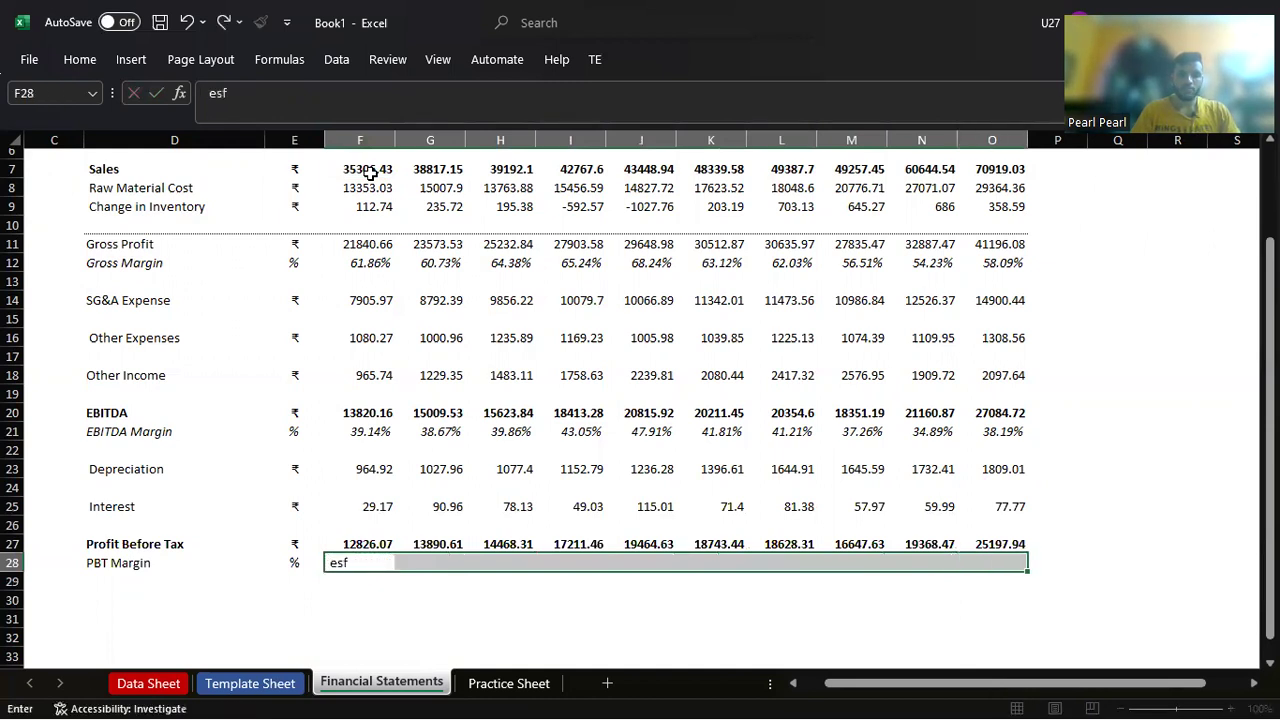
pyautogui.press('Escape')
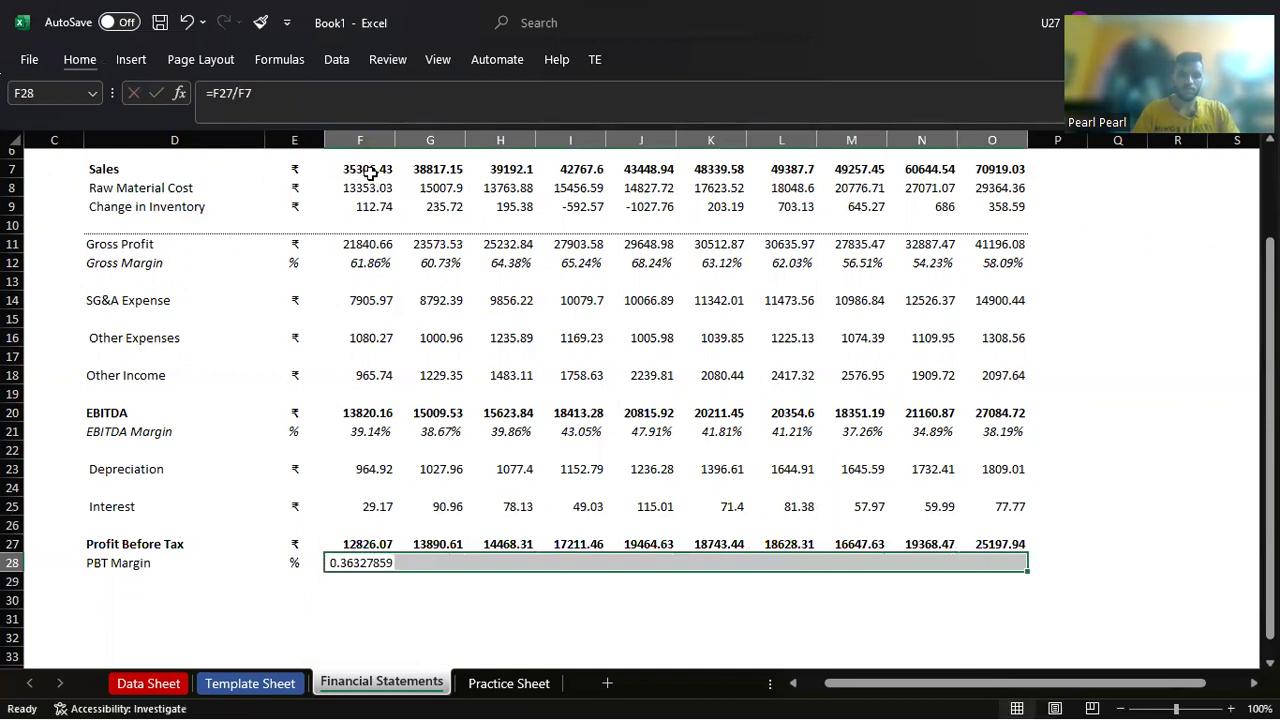
pyautogui.hotkey('ctrl', 'shift', 'Left')
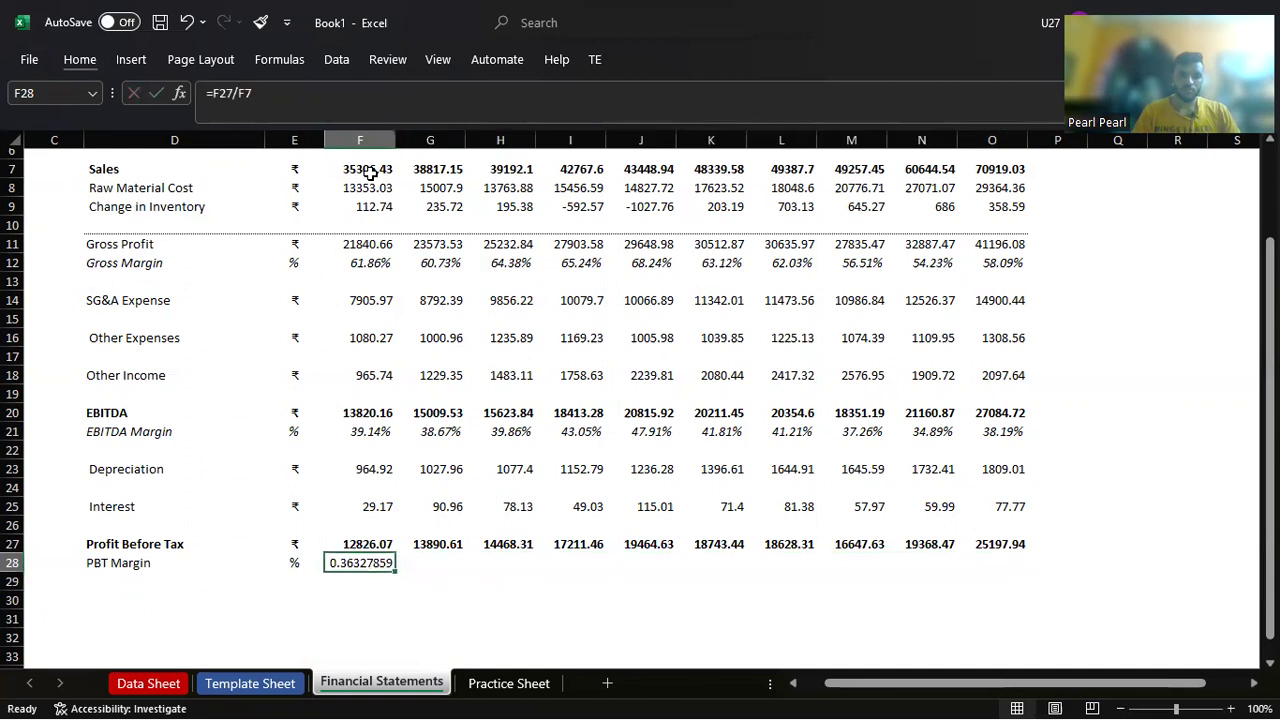
pyautogui.hotkey('ctrl', 'c')
pyautogui.hotkey('shift', 'Right')
pyautogui.hotkey('shift', 'Right')
pyautogui.hotkey('shift', 'Right')
pyautogui.hotkey('shift', 'Right')
pyautogui.hotkey('shift', 'Right')
pyautogui.hotkey('shift', 'Right')
pyautogui.hotkey('shift', 'Right')
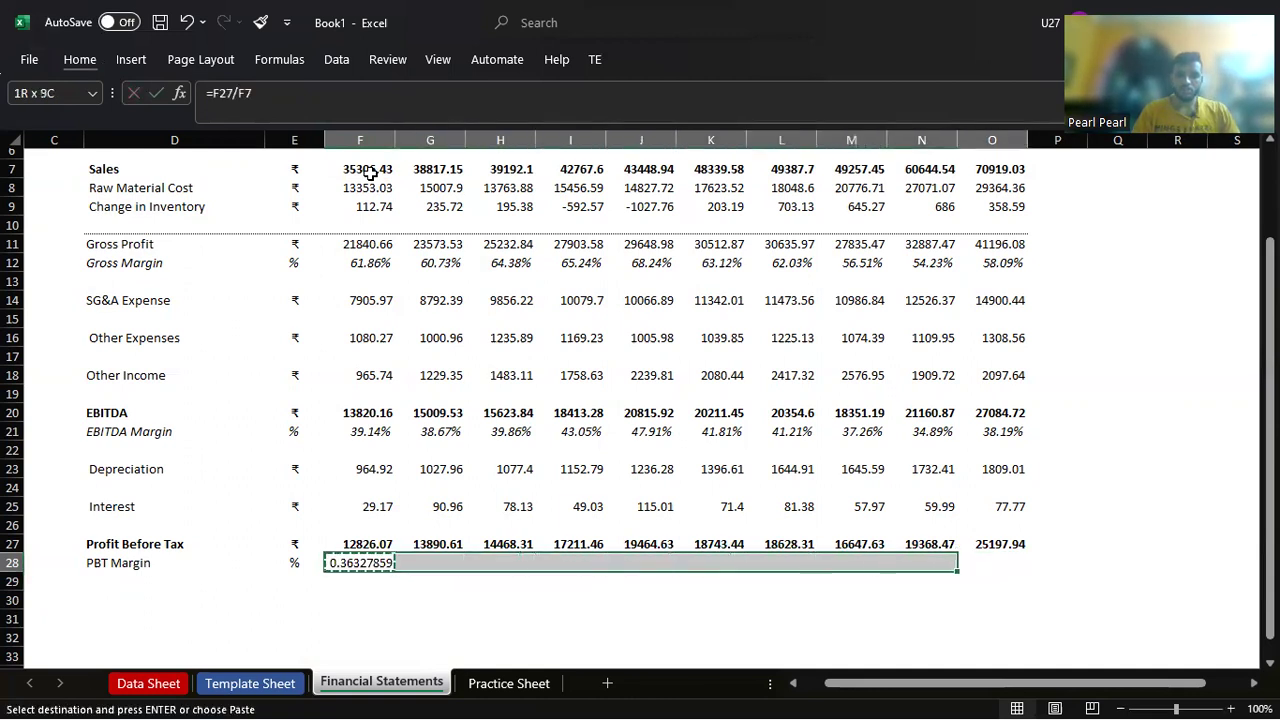
pyautogui.hotkey('shift', 'Right')
pyautogui.hotkey('ctrl', 'v')
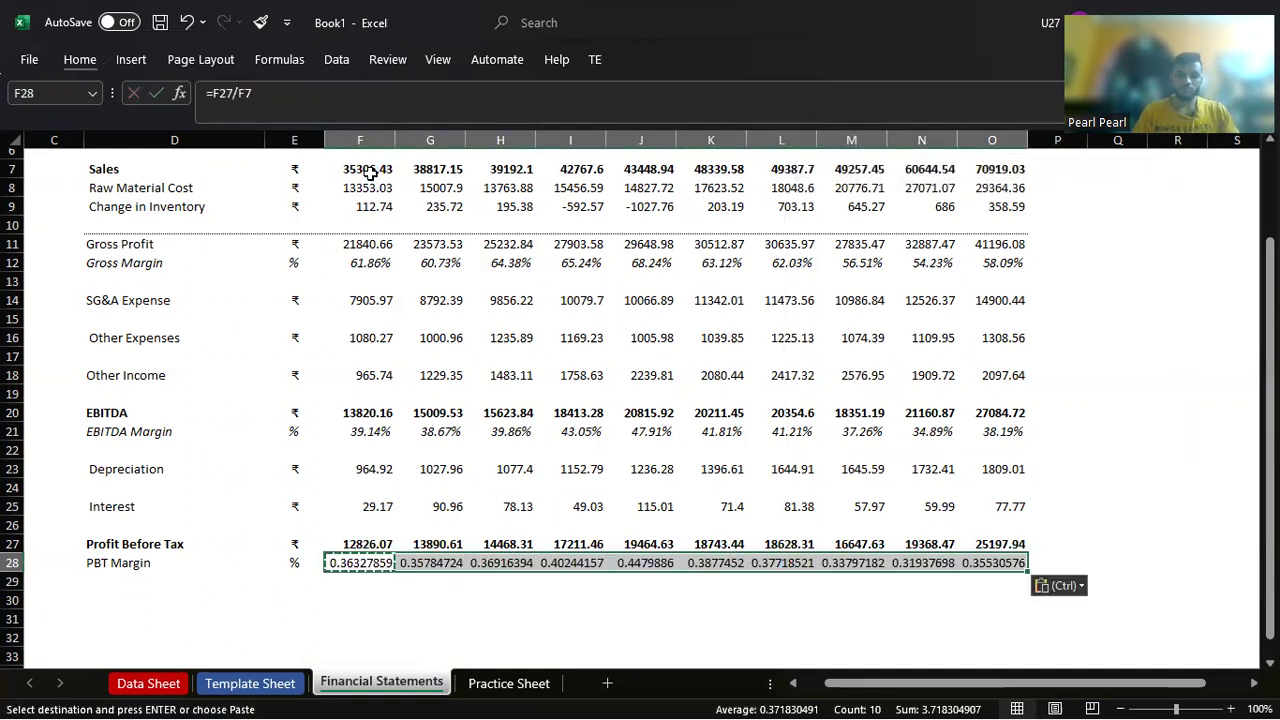
pyautogui.press('Escape')
pyautogui.press('alt')
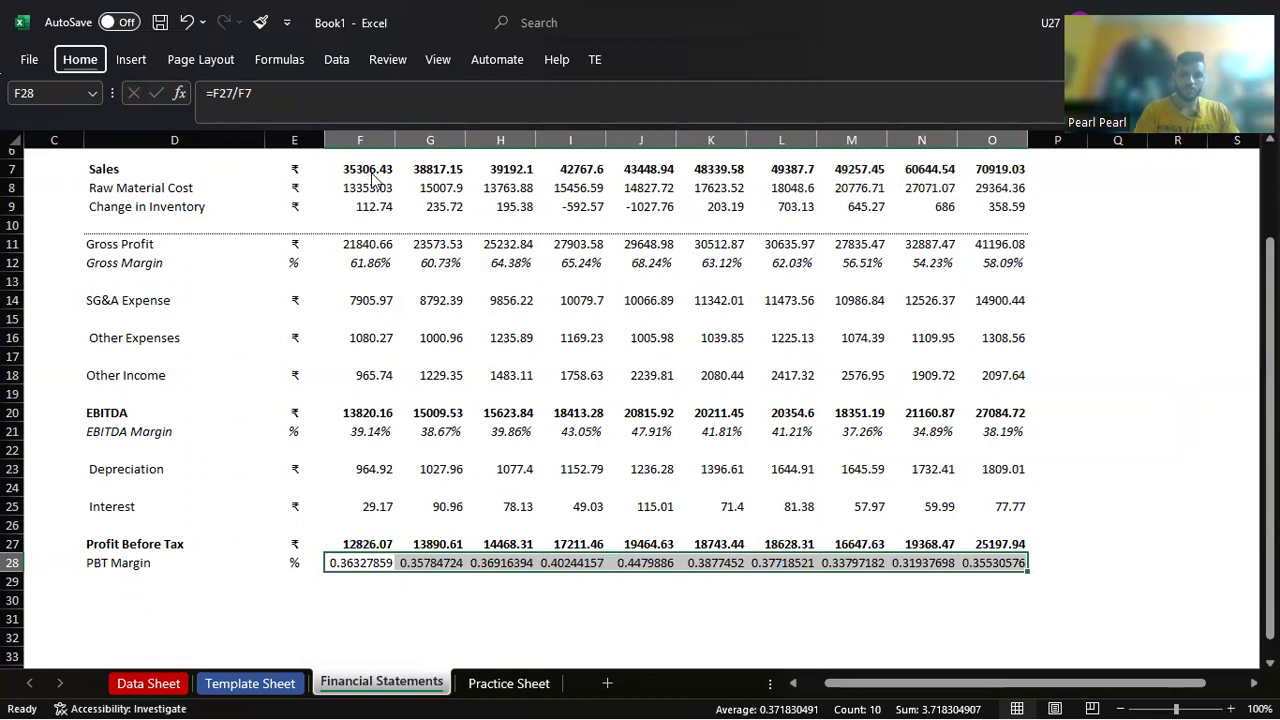
# Step: Format the PBT Margin values as percentages with 2 decimal places
pyautogui.press('h')
pyautogui.press('p')
pyautogui.hotkey('ctrl', '1')
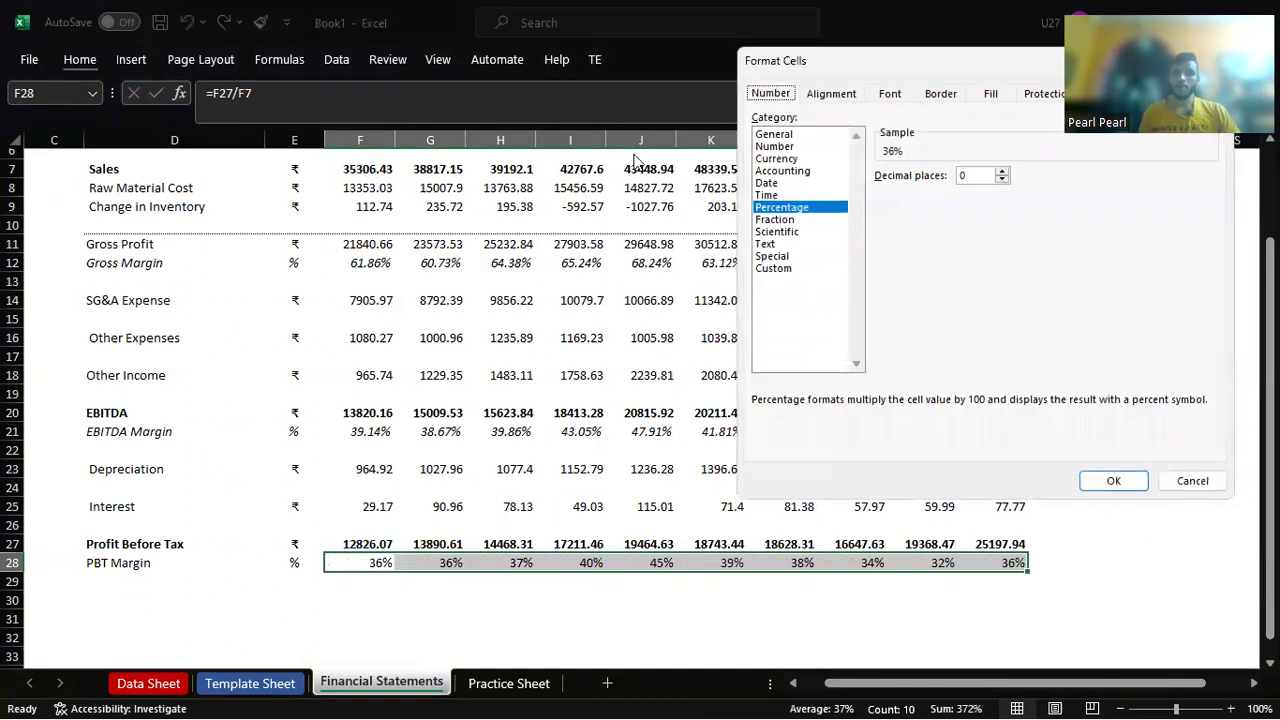
pyautogui.click(1001, 170)
pyautogui.click(1001, 170)
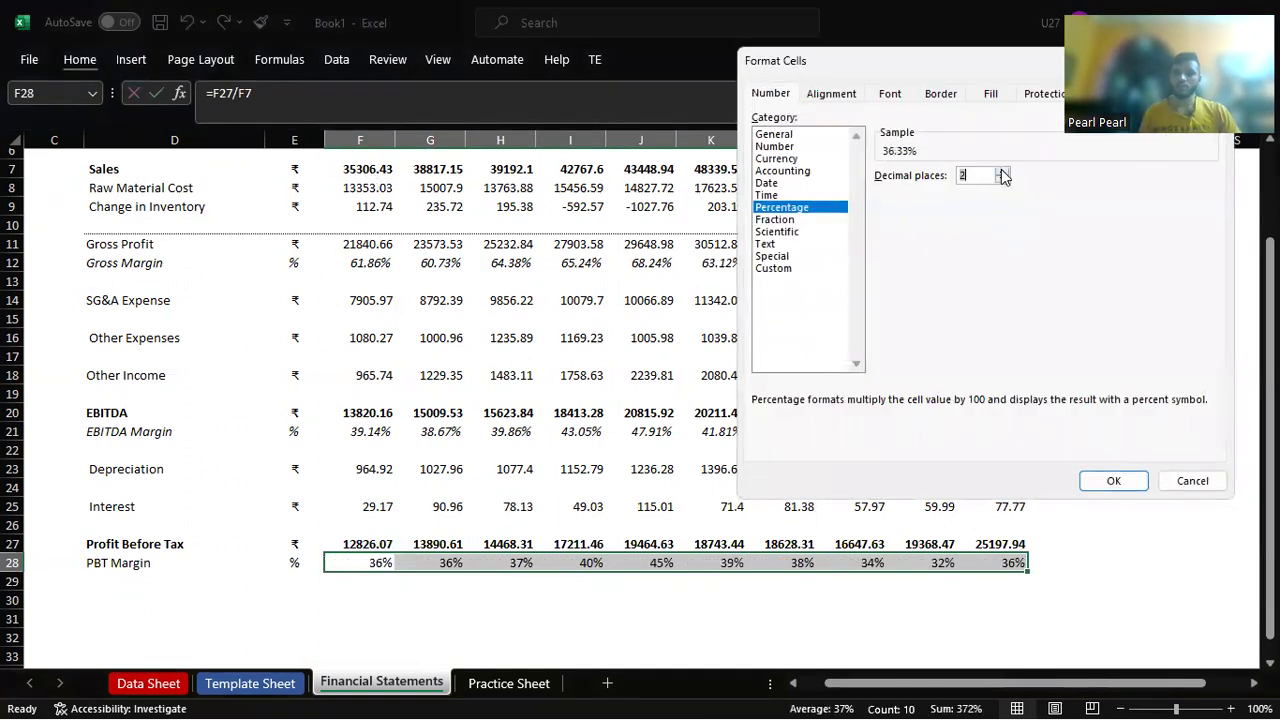
pyautogui.click(1110, 482)
pyautogui.click(445, 565)
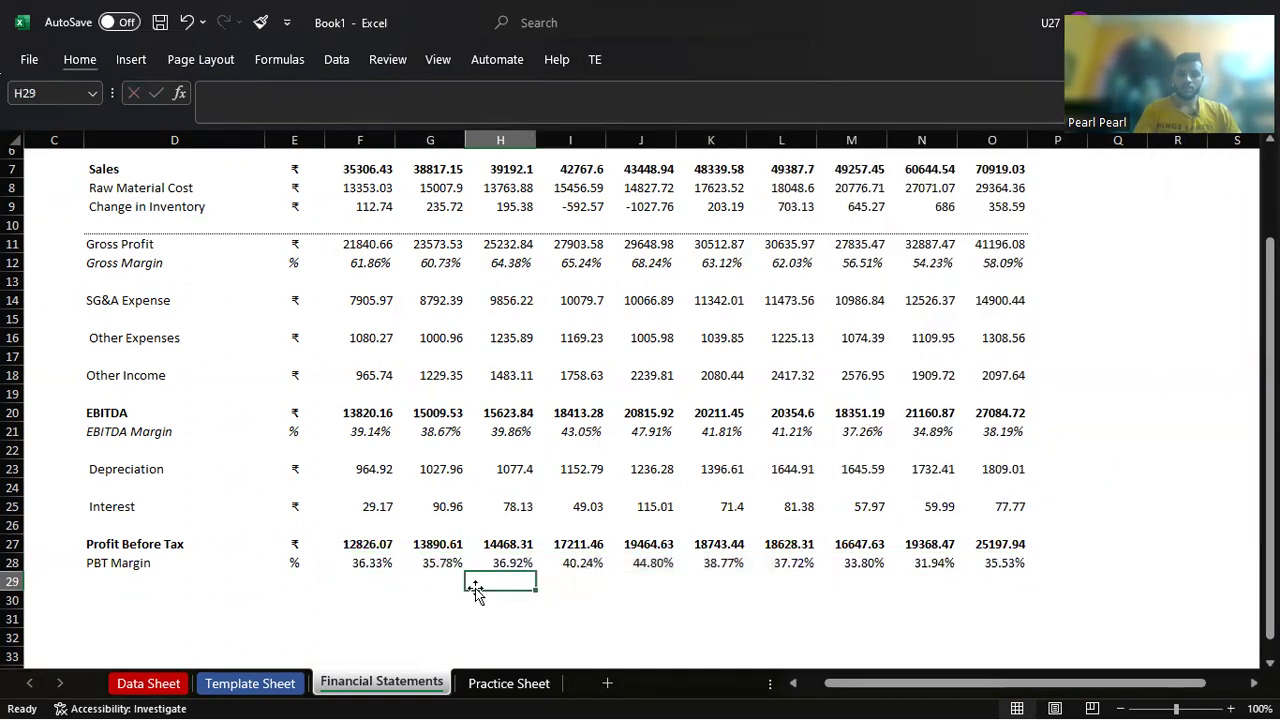
# Step: Italicise the whole PBT Margin row D28:O28
pyautogui.press('Left')
pyautogui.press('Left')
pyautogui.press('Left')
pyautogui.press('Left')
pyautogui.press('Right')
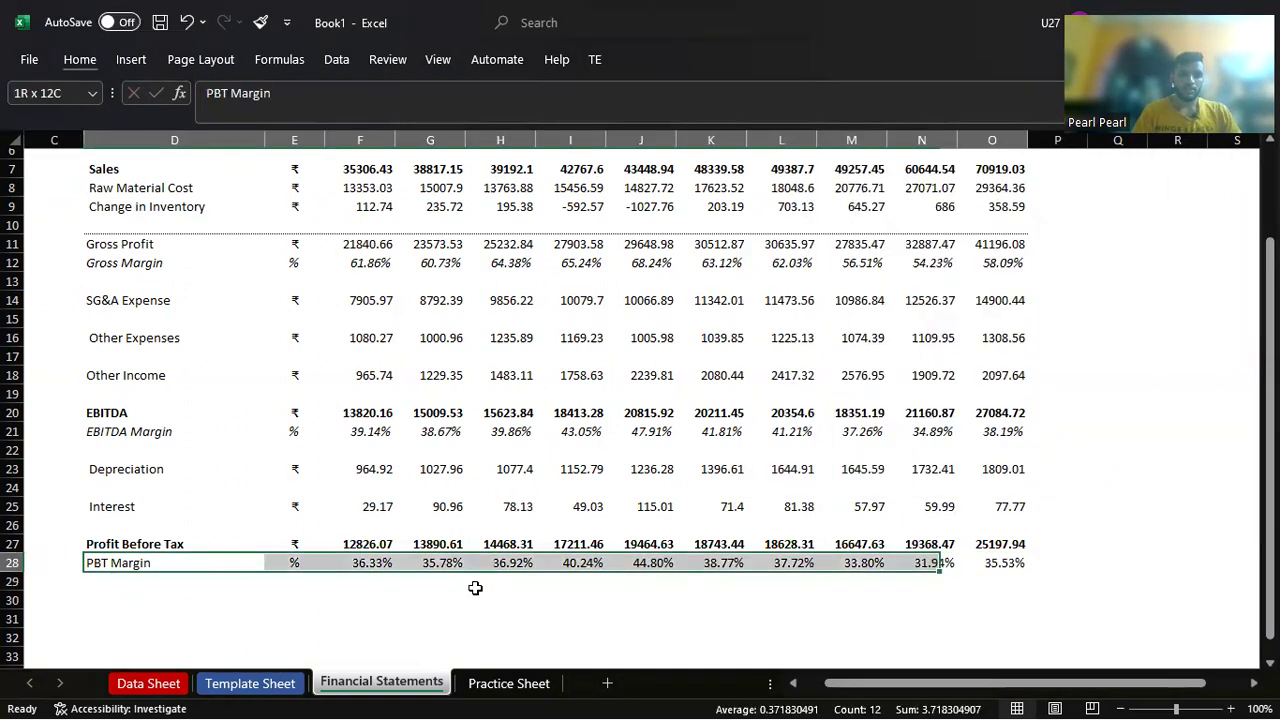
pyautogui.hotkey('ctrl', 'shift', 'Right')
pyautogui.hotkey('ctrl', 'i')
pyautogui.press('Down')
pyautogui.press('Down')
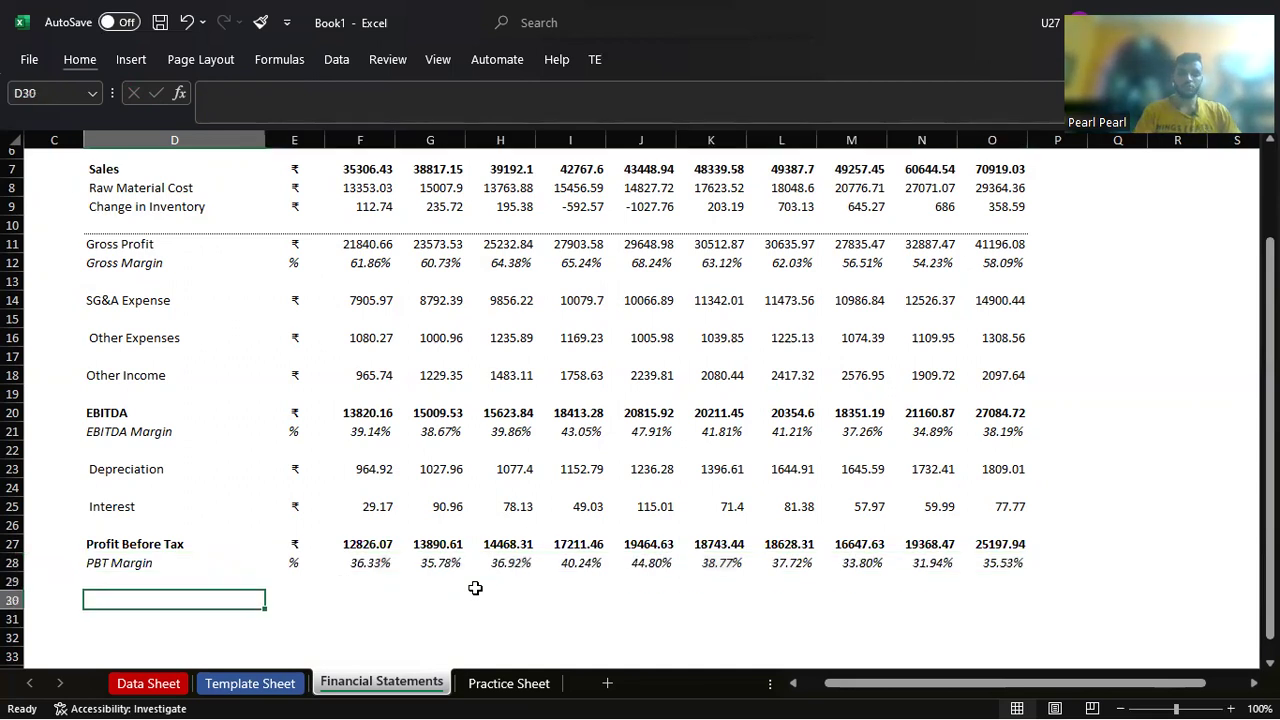
pyautogui.hotkey('ctrl', 'pageup')
pyautogui.hotkey('ctrl', 'pageup')
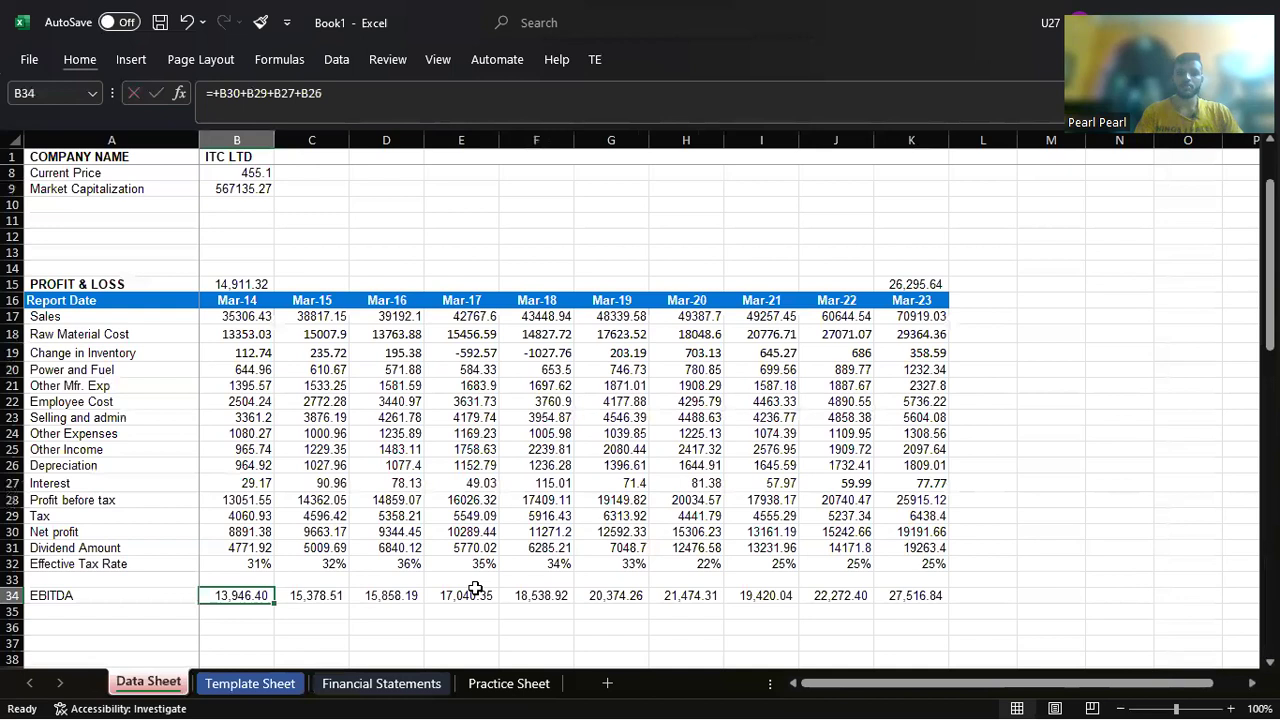
pyautogui.press('Up')
pyautogui.press('Up')
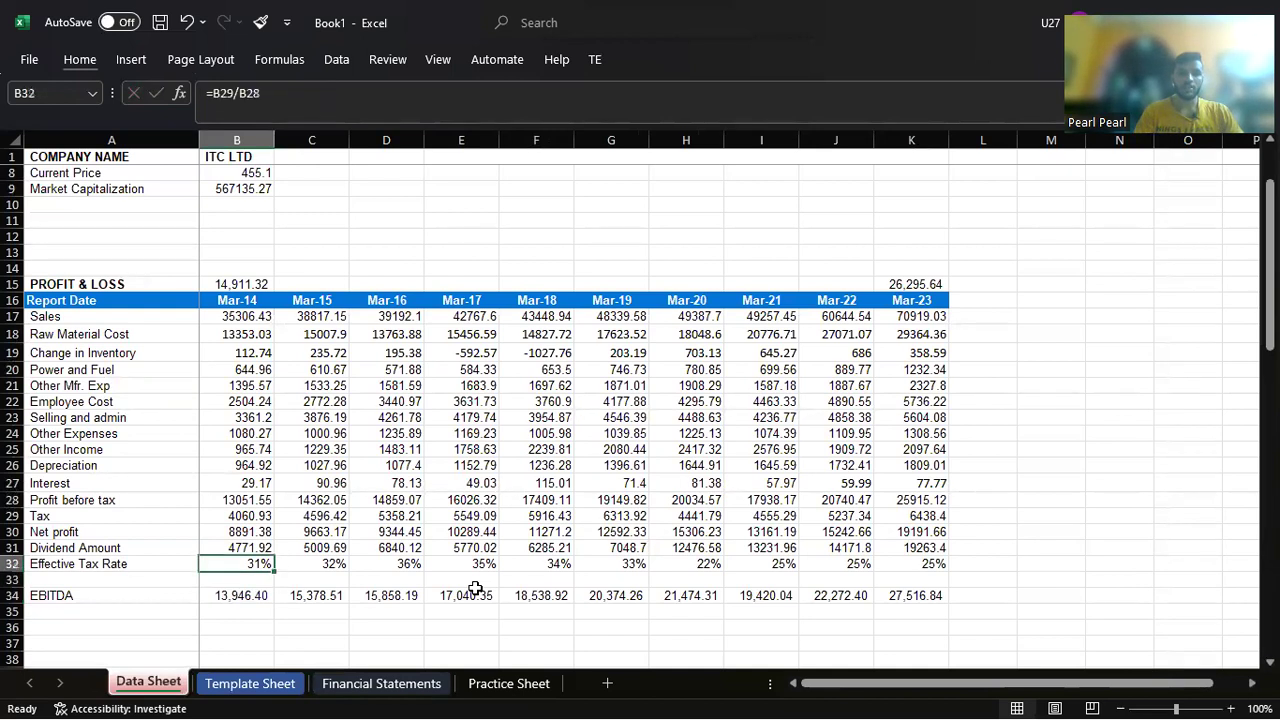
pyautogui.press('Right')
pyautogui.press('Right')
pyautogui.press('Right')
pyautogui.press('Right')
pyautogui.press('Right')
pyautogui.press('Right')
pyautogui.press('Left')
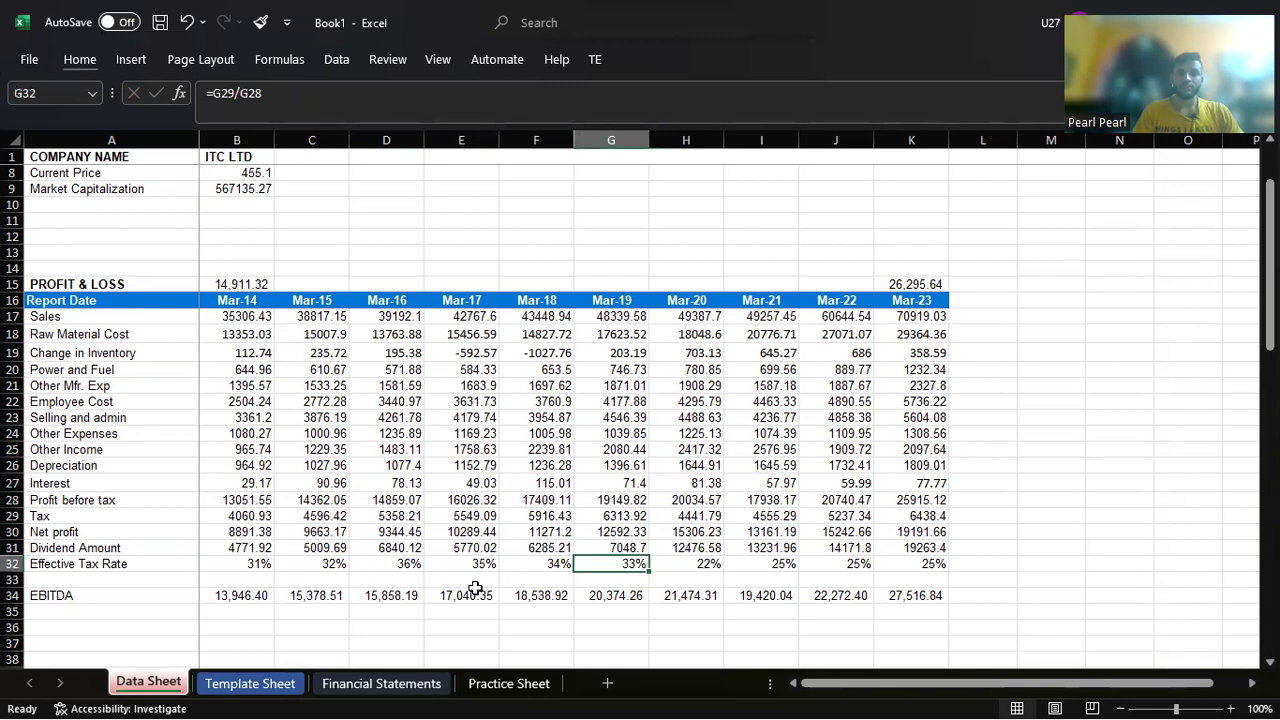
pyautogui.press('Right')
pyautogui.hotkey('shift', 'Right')
pyautogui.hotkey('shift', 'Right')
pyautogui.hotkey('shift', 'Right')
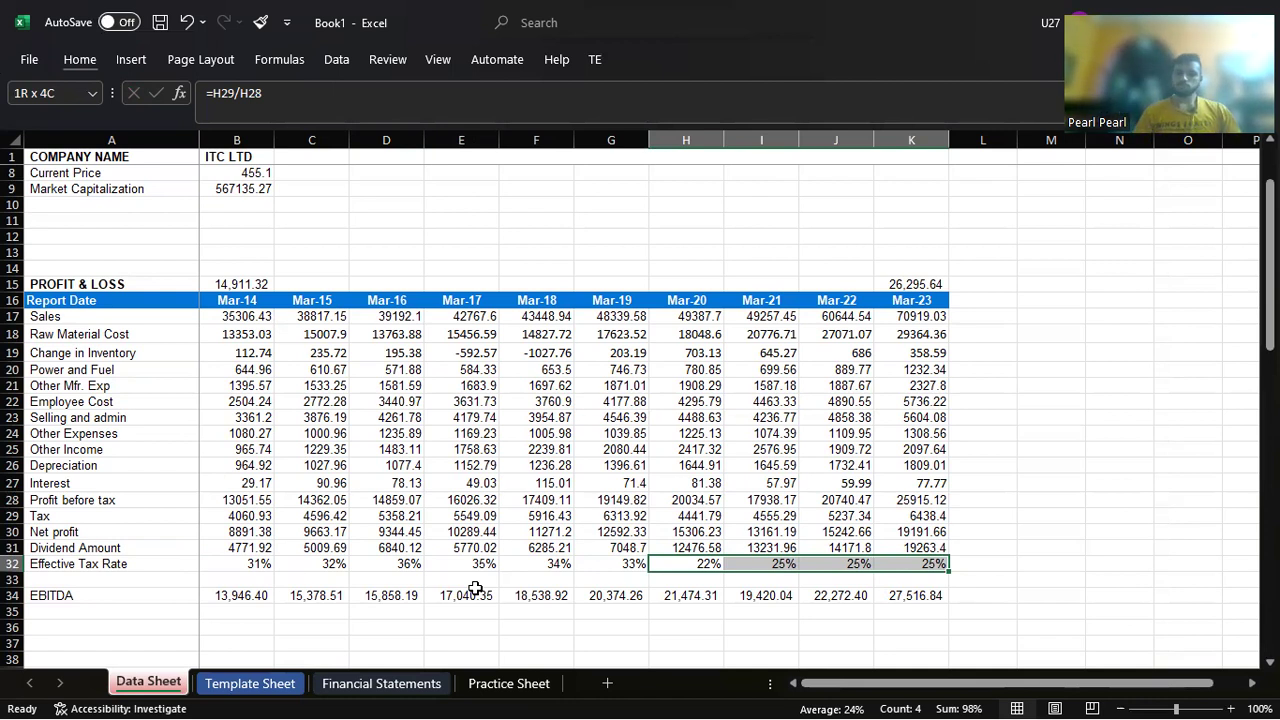
pyautogui.press('Up')
pyautogui.press('Up')
pyautogui.press('Left')
pyautogui.press('Left')
pyautogui.press('Left')
pyautogui.press('Left')
pyautogui.press('Left')
pyautogui.press('Up')
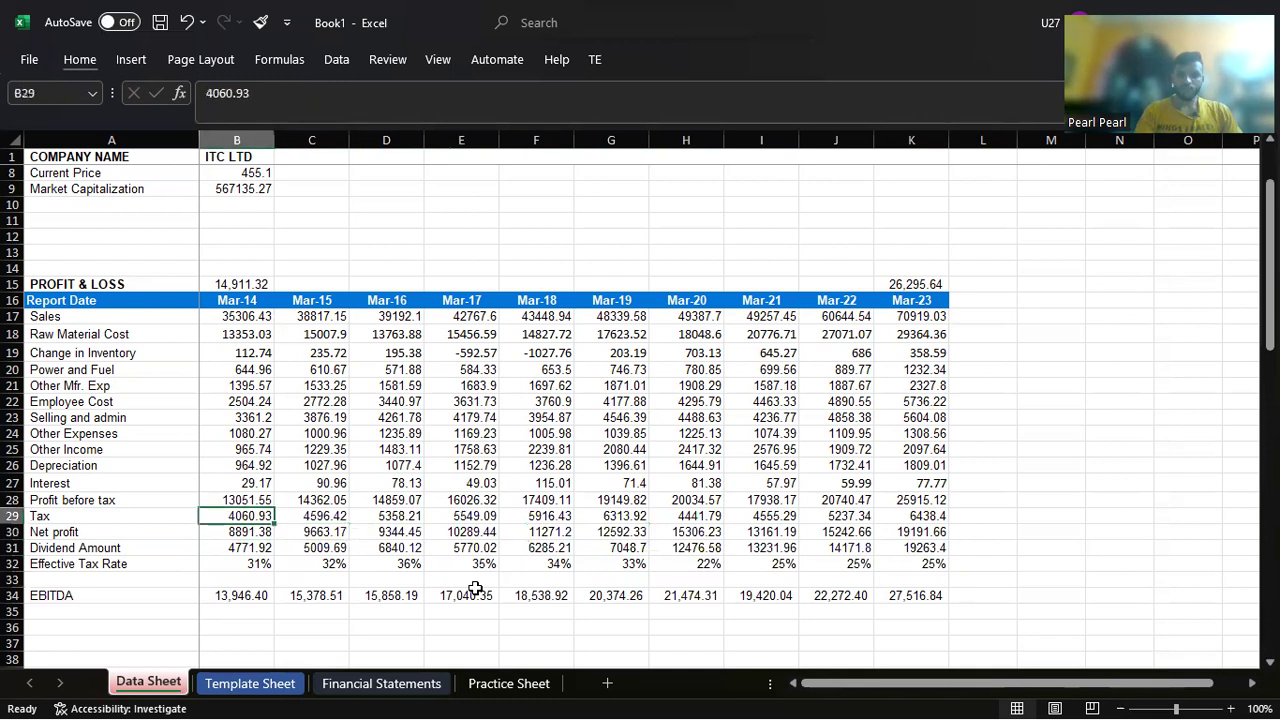
pyautogui.hotkey('ctrl', 'pagedown')
pyautogui.hotkey('ctrl', 'pagedown')
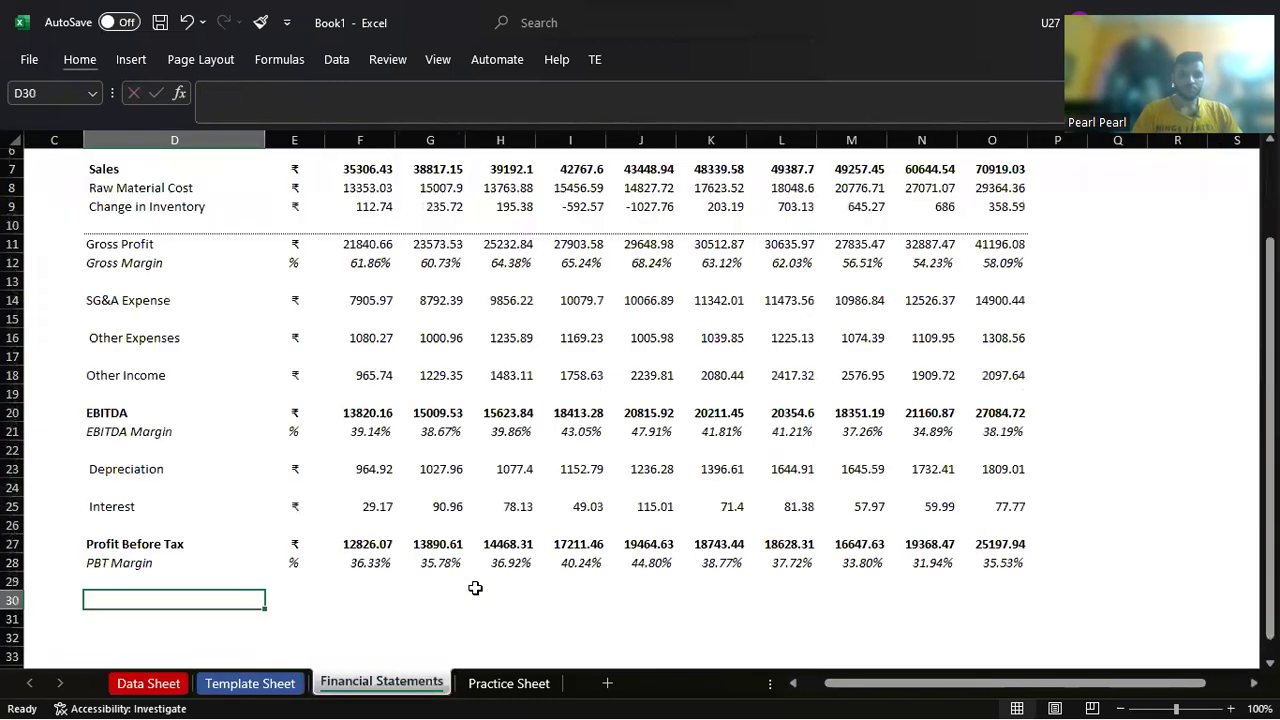
# Step: Add a Tax row in ₹ linking Mar-14 to ='Data Sheet'!B29
pyautogui.write('Tax')
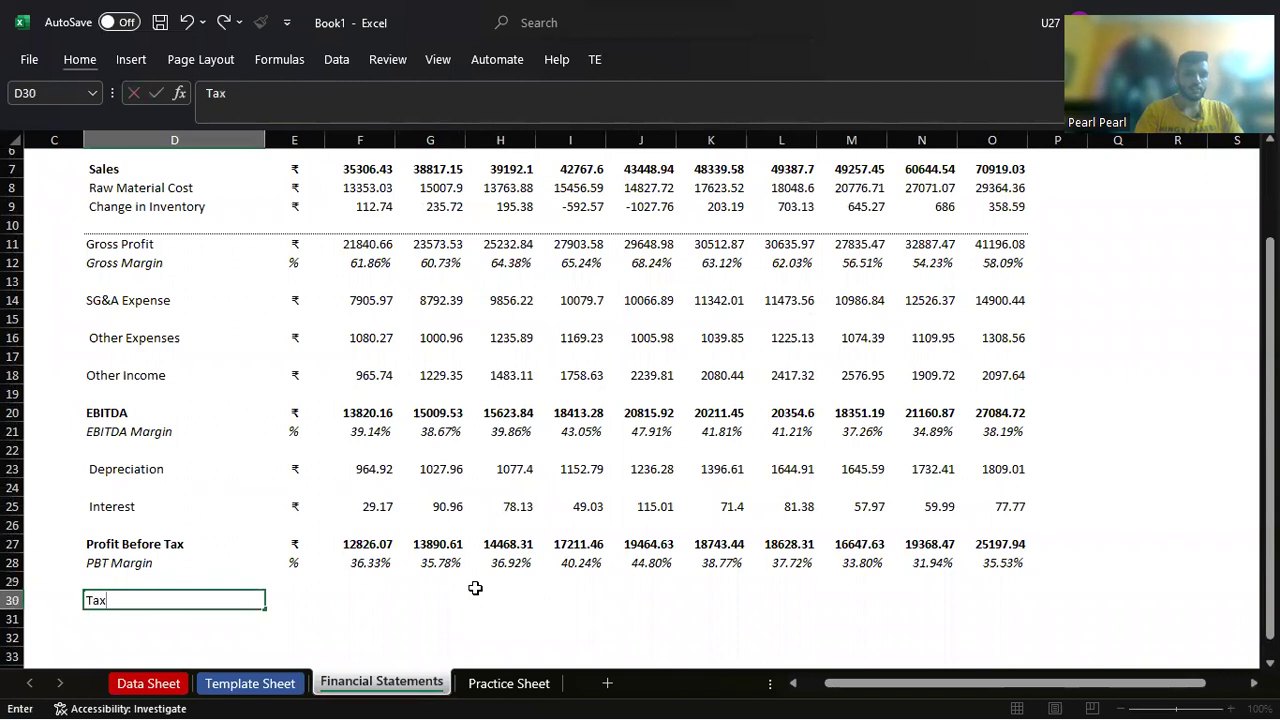
pyautogui.press('Tab')
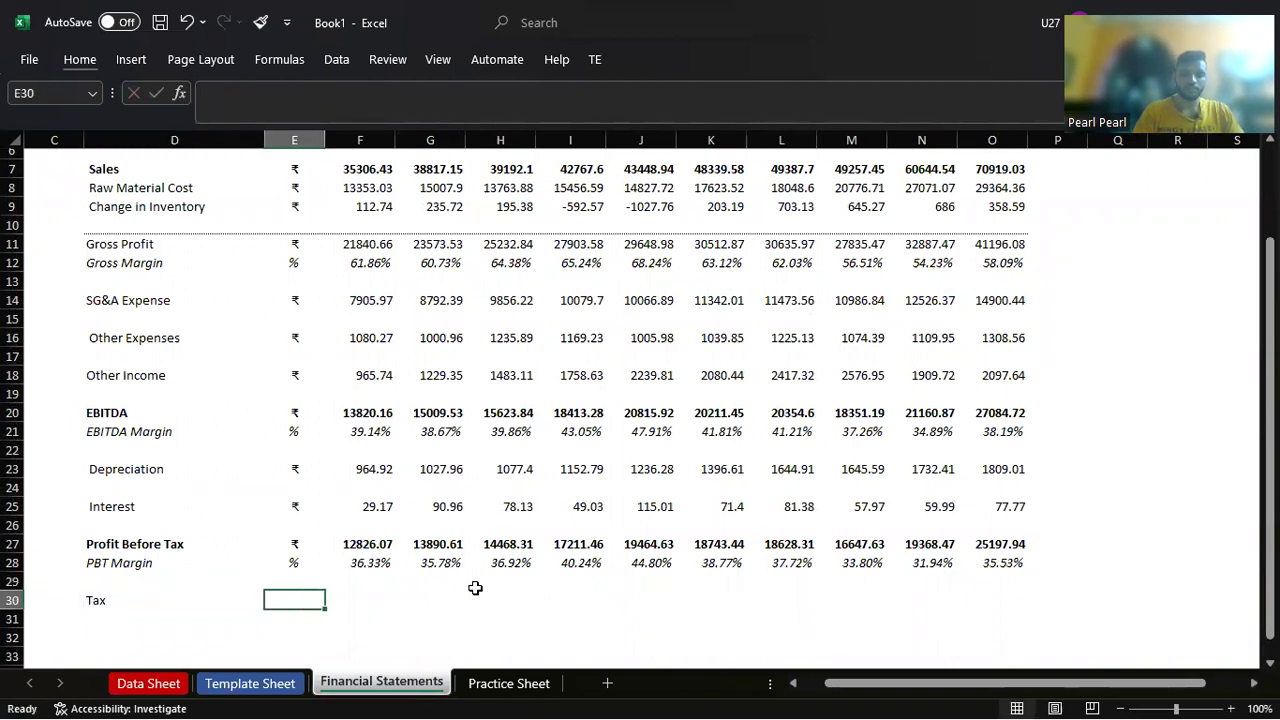
pyautogui.write('₹')
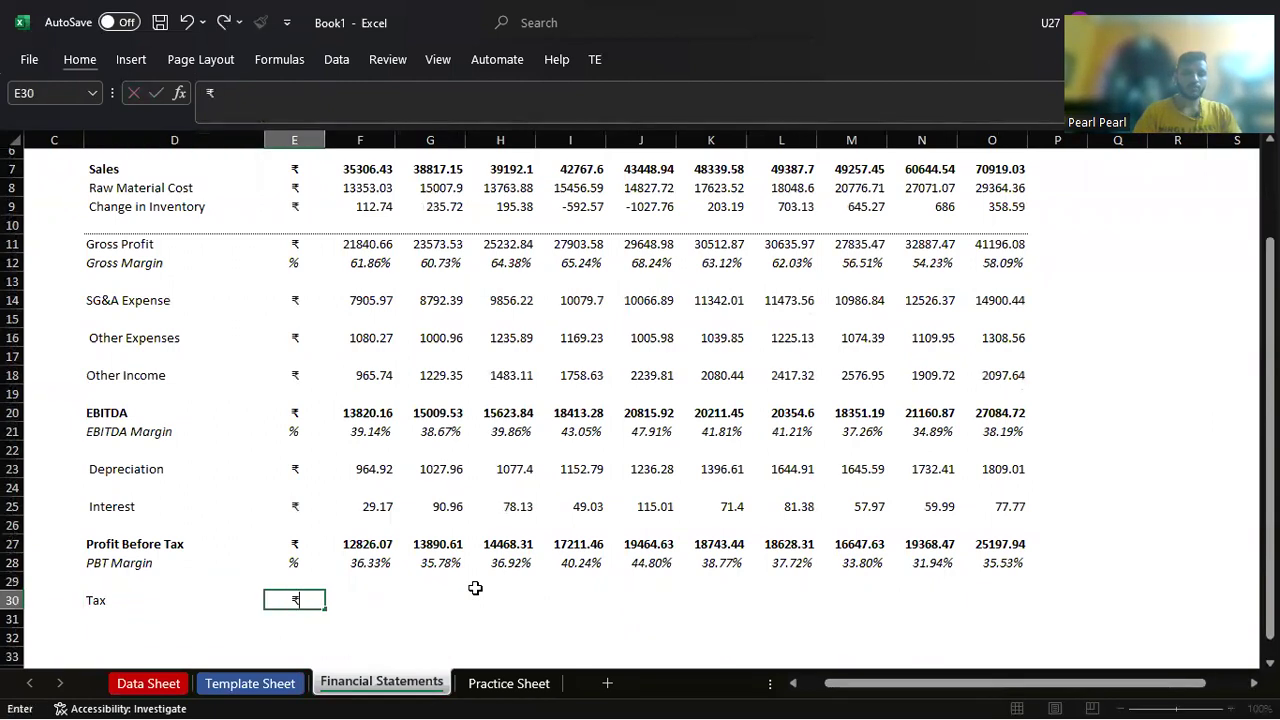
pyautogui.press('BackSpace')
pyautogui.write('=')
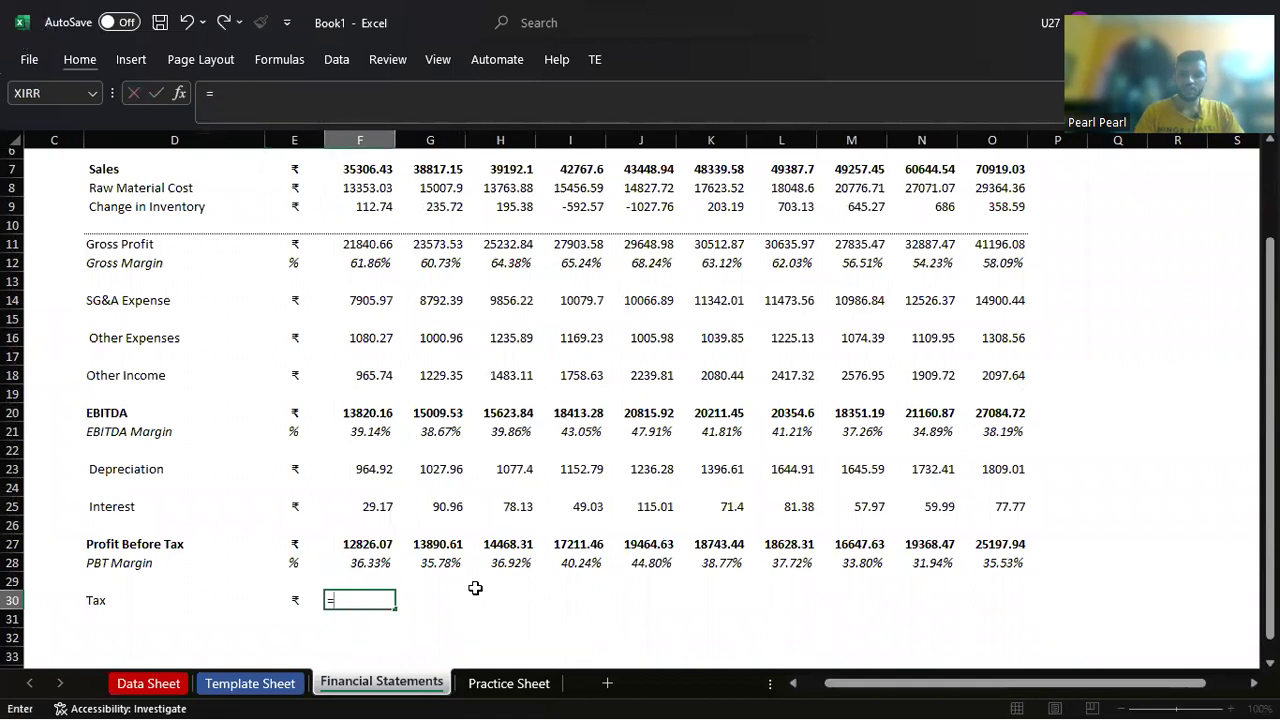
pyautogui.hotkey('ctrl', 'Home')
pyautogui.hotkey('ctrl', 'pageup')
pyautogui.hotkey('ctrl', 'pageup')
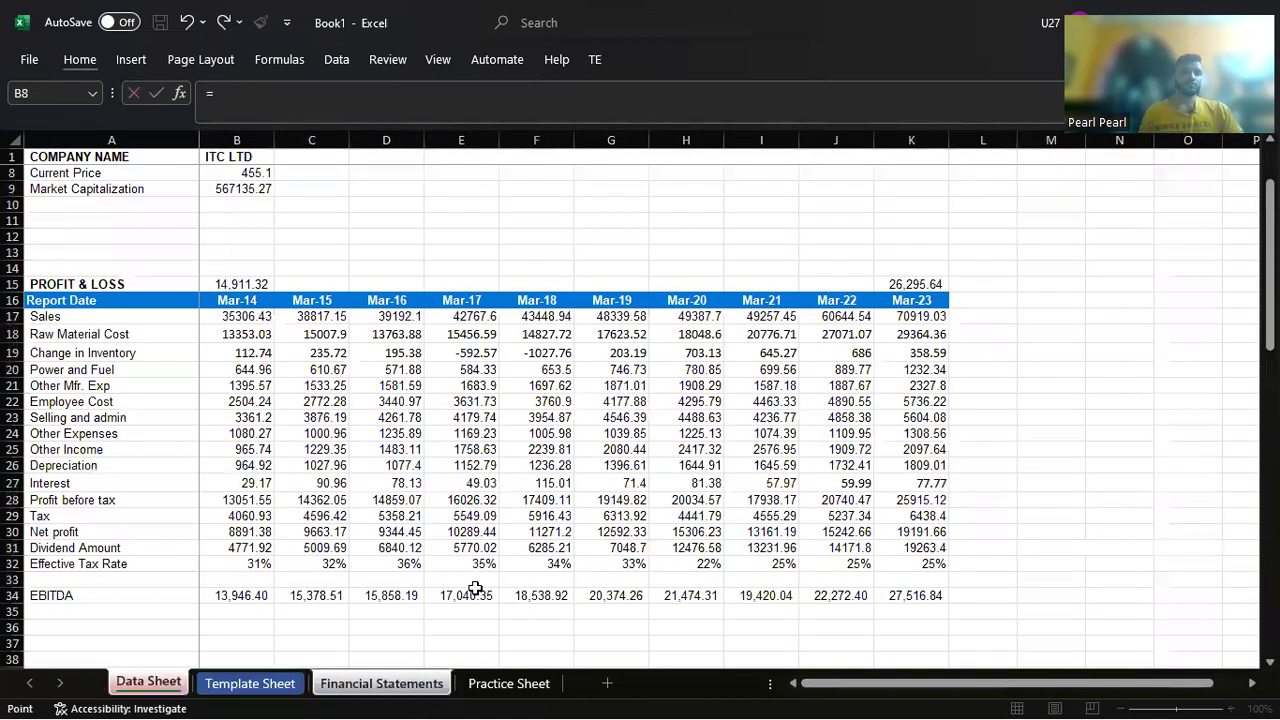
pyautogui.click(256, 516)
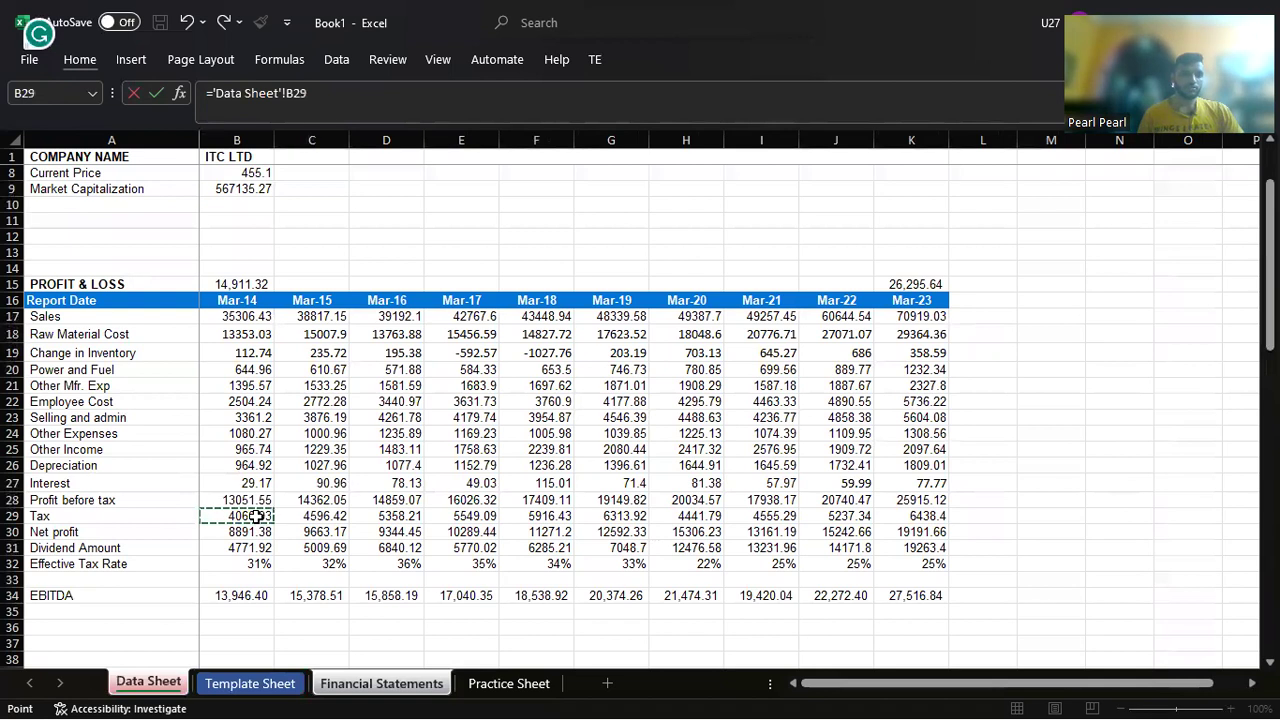
pyautogui.press('Return')
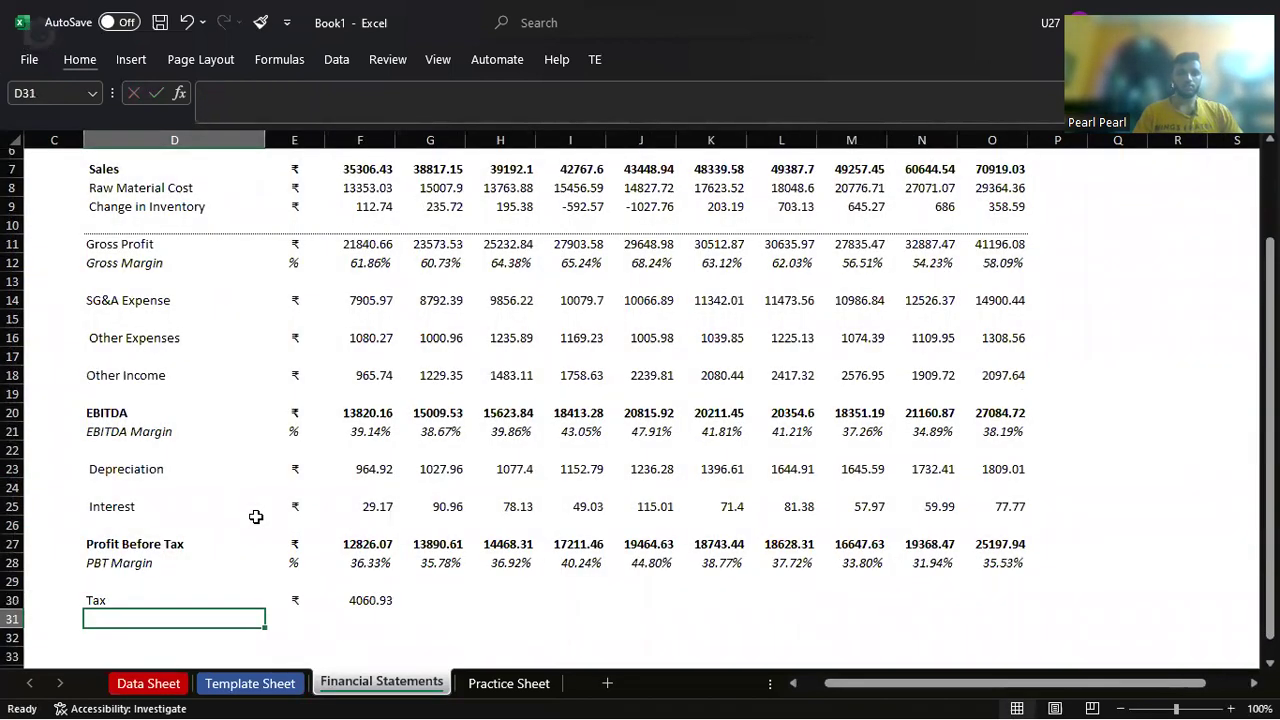
# Step: Copy the Tax formula across G30:O30 for the remaining years
pyautogui.press('Right')
pyautogui.press('Up')
pyautogui.press('Right')
pyautogui.hotkey('ctrl', 'c')
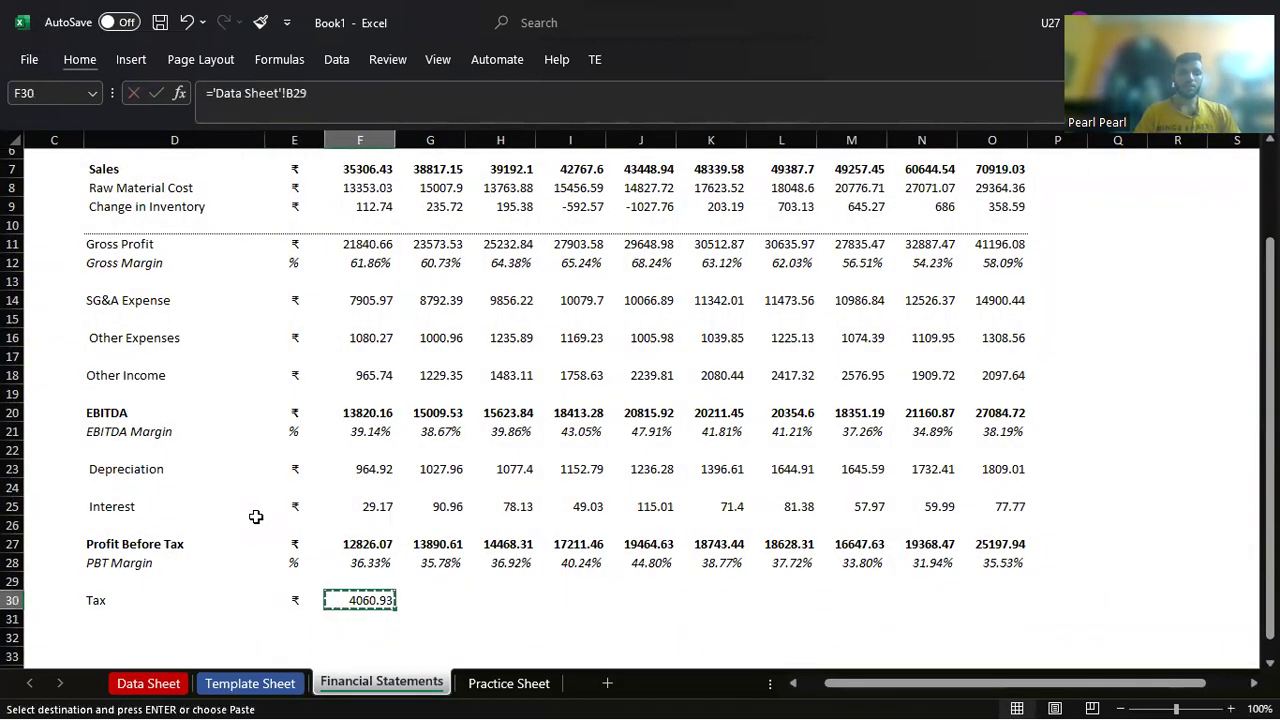
pyautogui.hotkey('shift', 'Right')
pyautogui.hotkey('shift', 'Right')
pyautogui.hotkey('shift', 'Right')
pyautogui.hotkey('shift', 'Right')
pyautogui.hotkey('shift', 'Left')
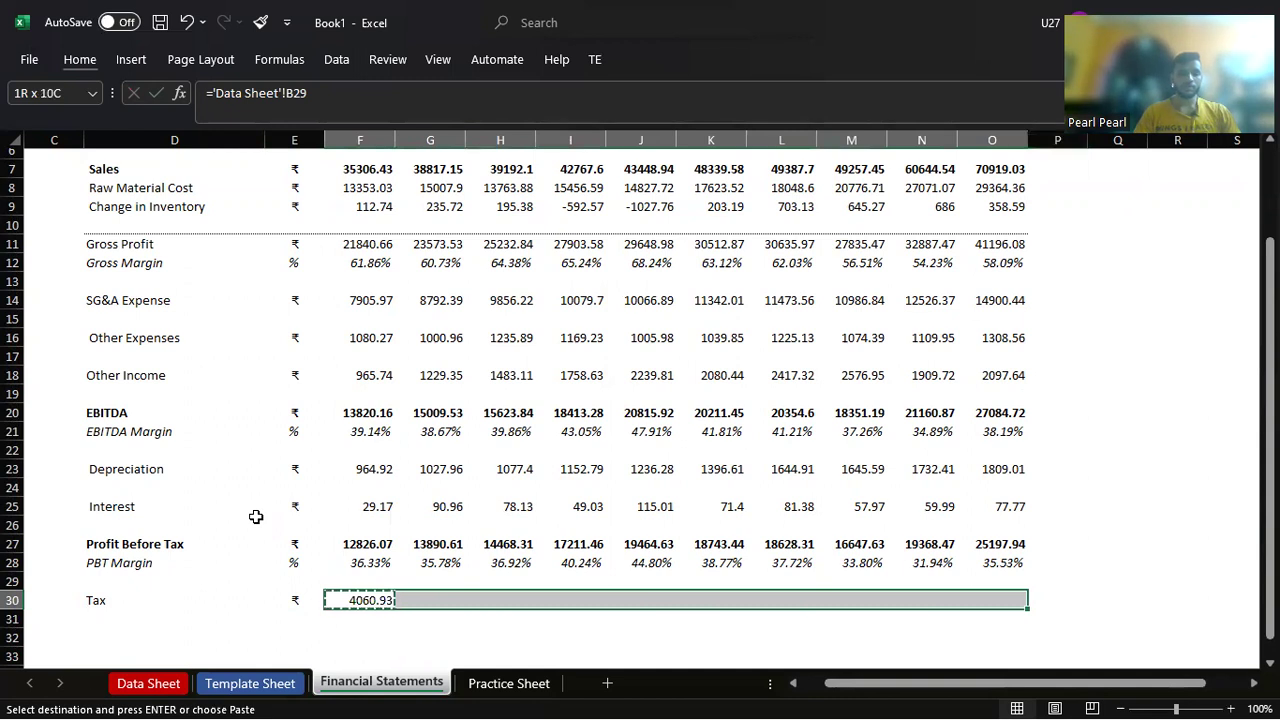
pyautogui.hotkey('ctrl', 'v')
pyautogui.press('Escape')
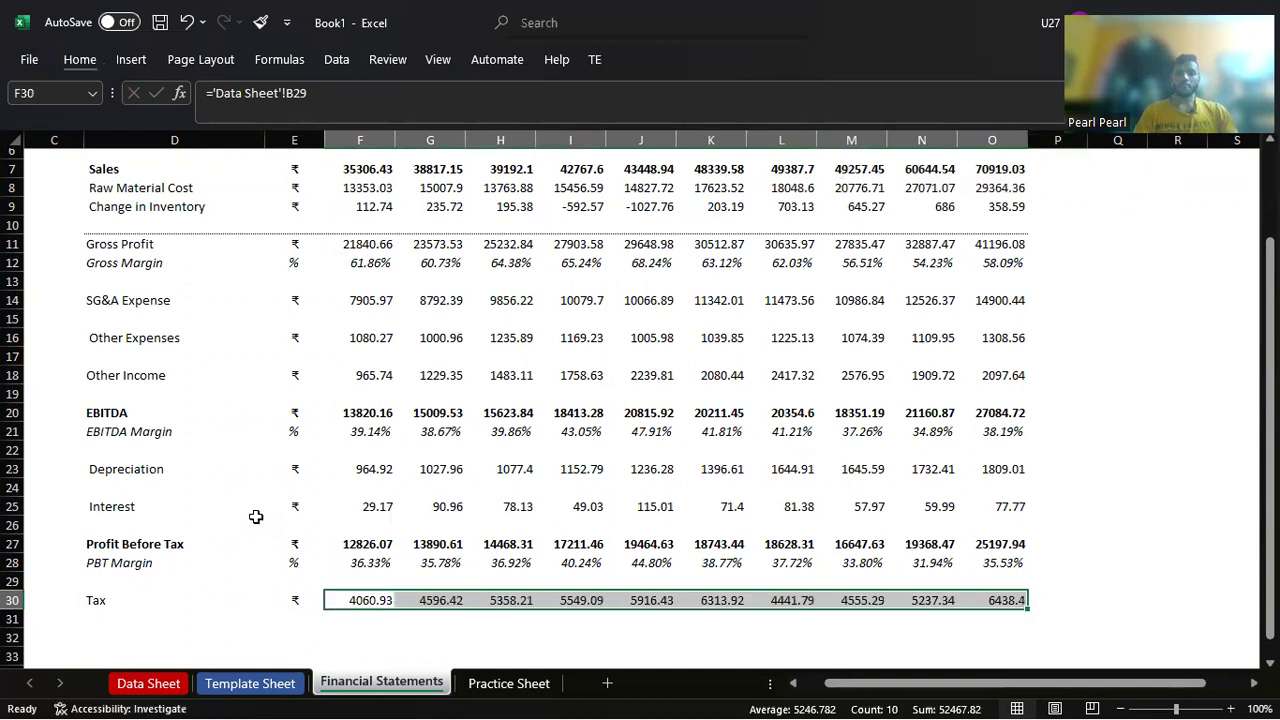
pyautogui.press('Down')
pyautogui.press('Down')
# Step: Check the Tax figures on the Data Sheet and return to Financial Statements
pyautogui.scroll(-1, 256, 516)
pyautogui.press('Up')
pyautogui.press('Left')
pyautogui.press('Left')
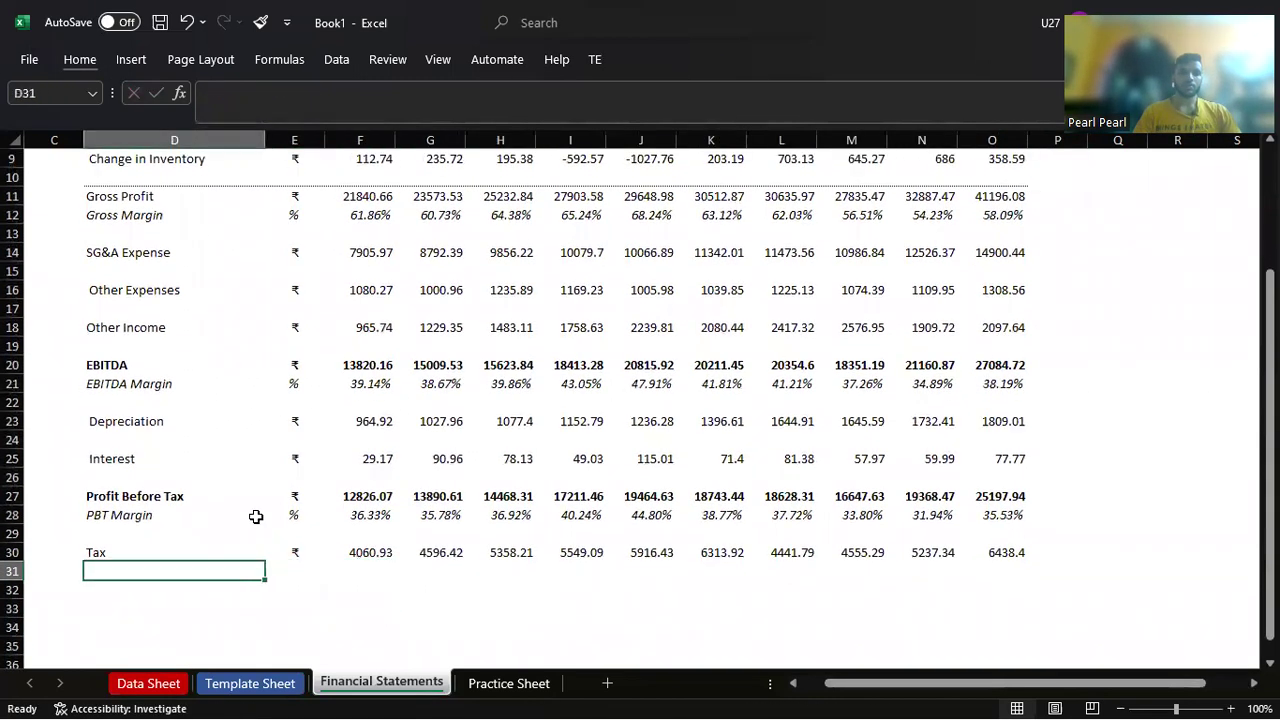
pyautogui.hotkey('ctrl', 'pageup')
pyautogui.hotkey('ctrl', 'pageup')
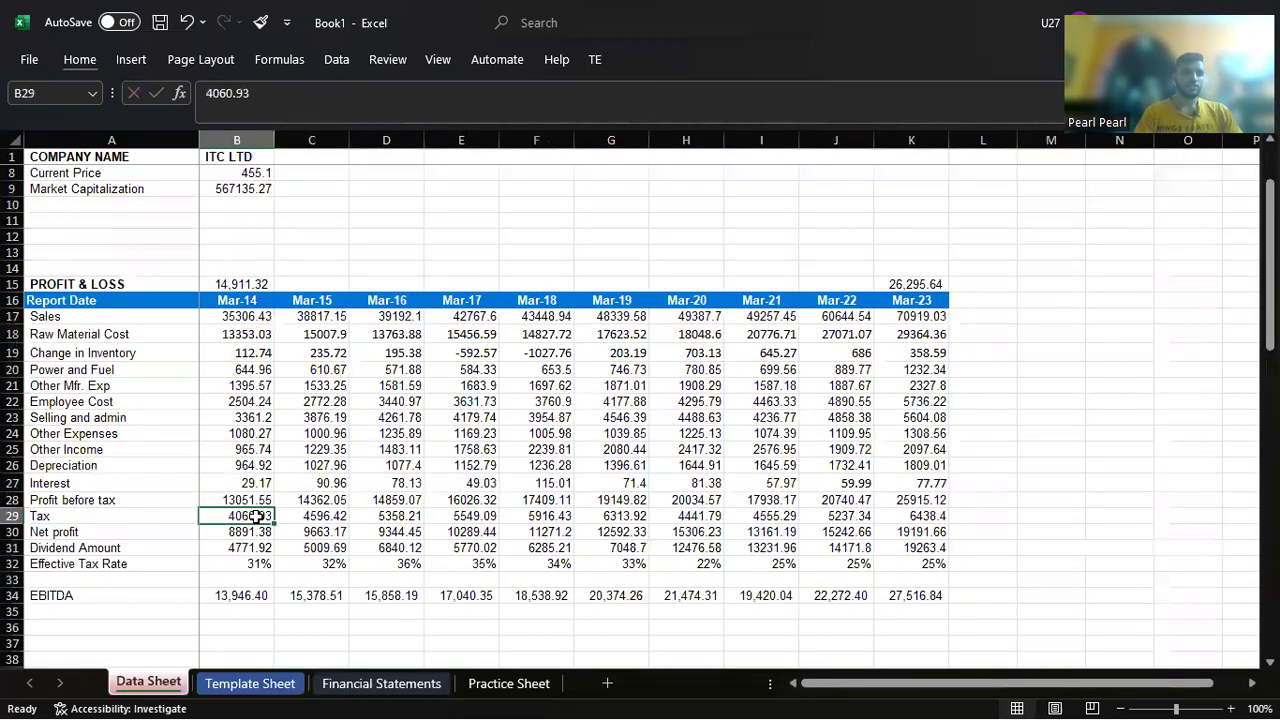
pyautogui.hotkey('ctrl', 'pagedown')
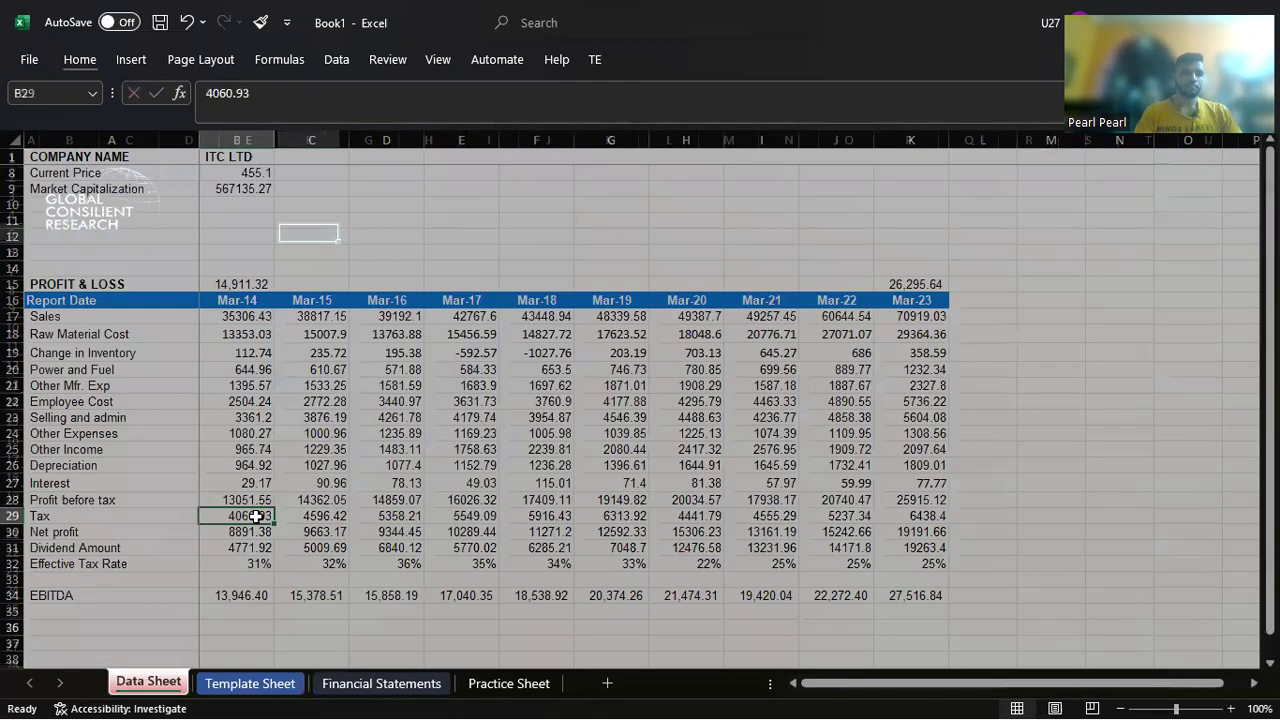
pyautogui.hotkey('ctrl', 'pagedown')
pyautogui.press('Down')
pyautogui.press('Up')
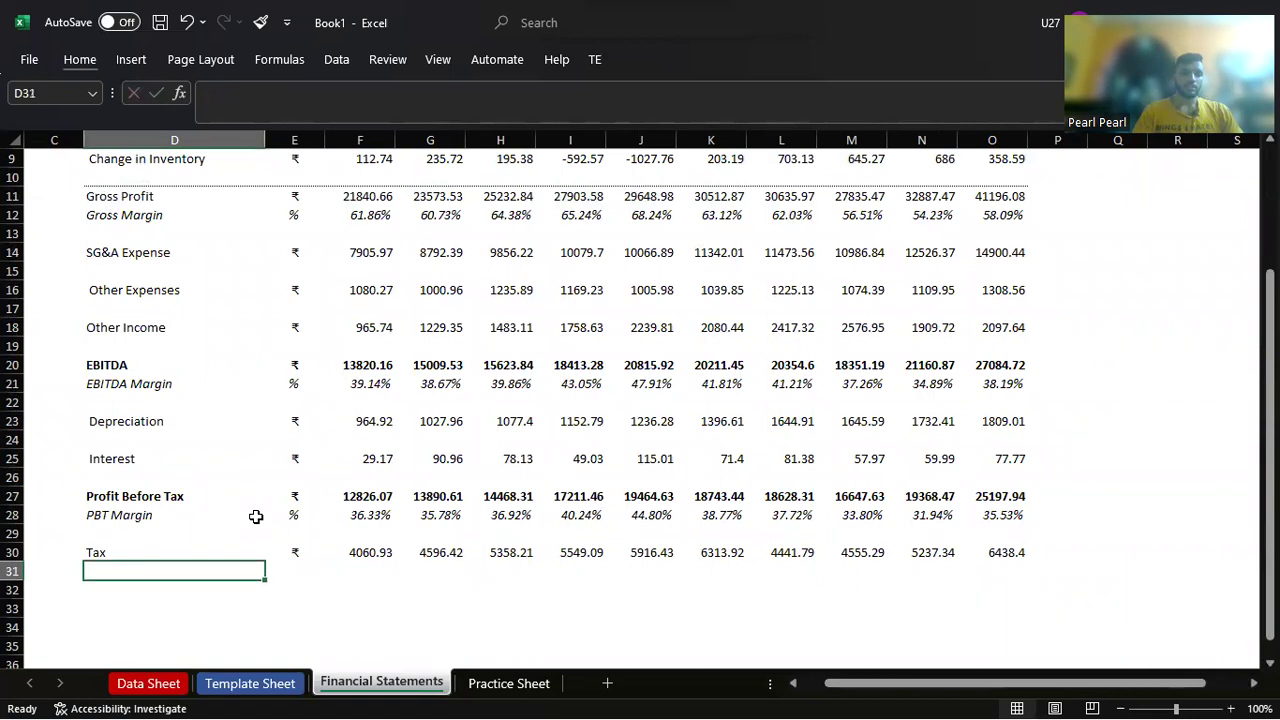
pyautogui.press('Down')
pyautogui.press('Right')
# Step: Add a Net Profit row in ₹ with the Mar-14 formula =F27-F30
pyautogui.press('Left')
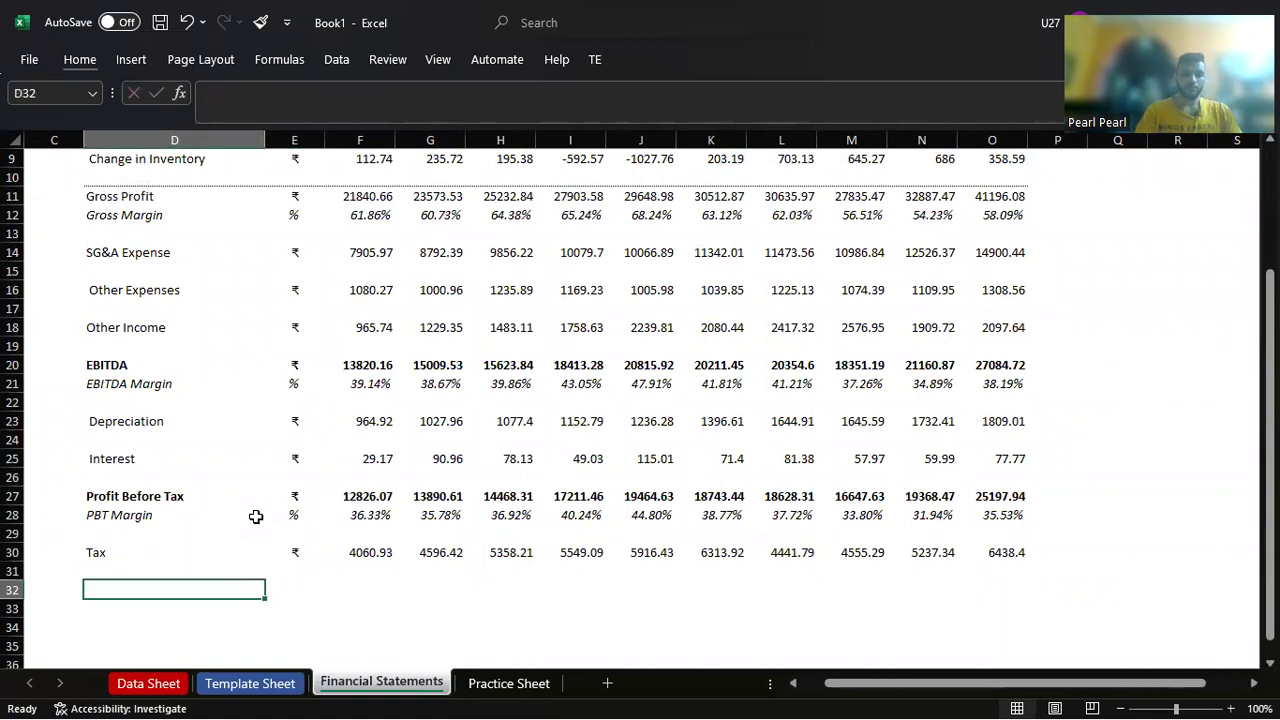
pyautogui.write('Net Profit')
pyautogui.press('Tab')
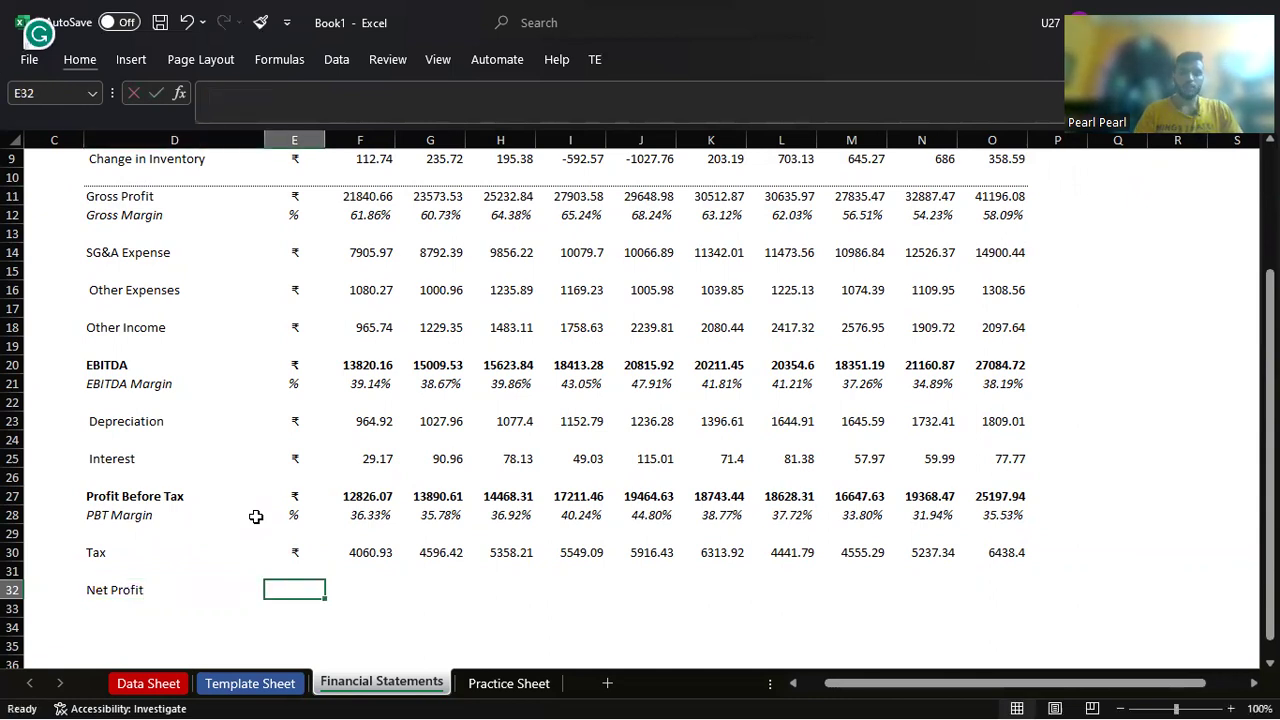
pyautogui.write('₹')
pyautogui.press('Tab')
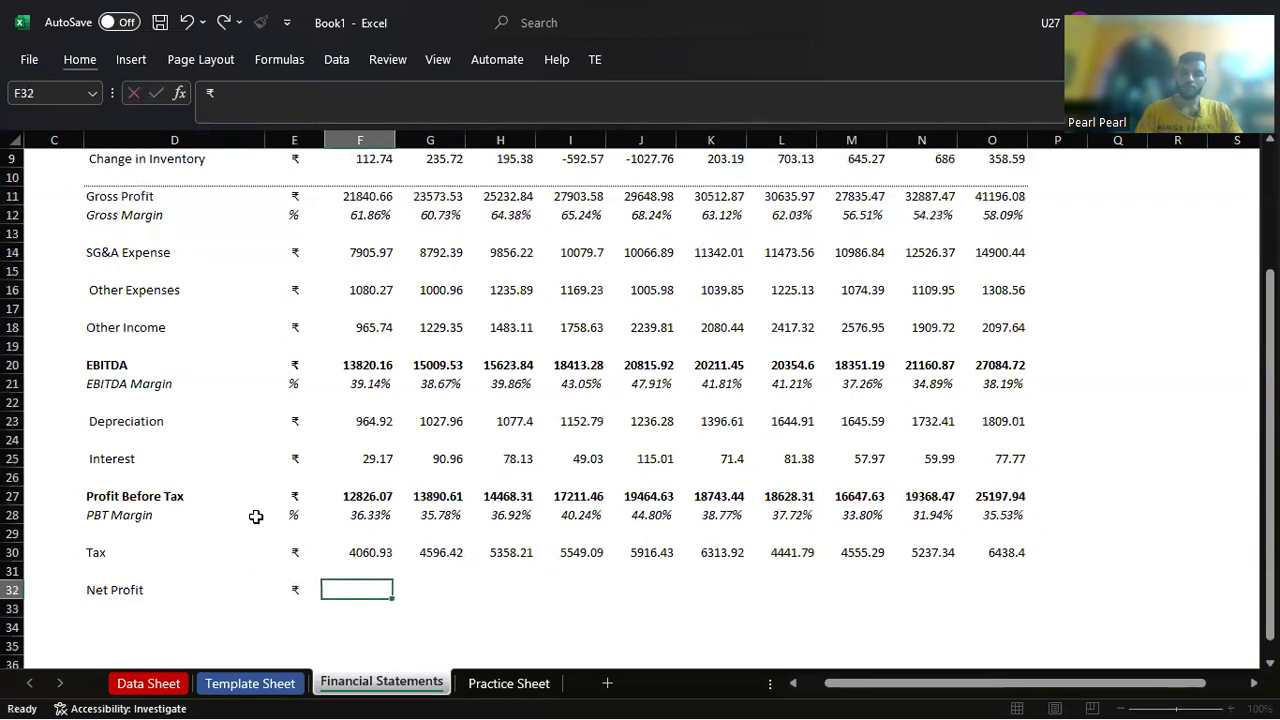
pyautogui.write('=')
pyautogui.press('Up')
pyautogui.press('Up')
pyautogui.press('Up')
pyautogui.press('Up')
pyautogui.write('-')
pyautogui.press('Up')
pyautogui.press('Up')
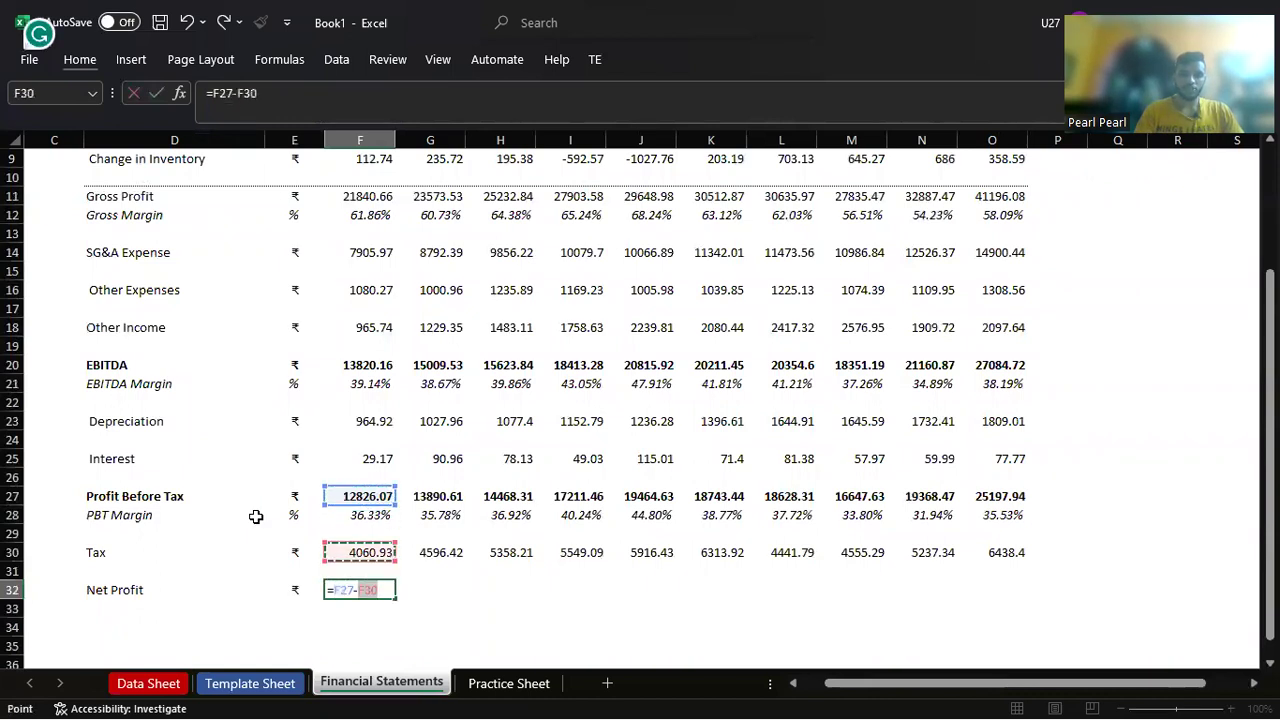
pyautogui.press('Return')
pyautogui.press('Up')
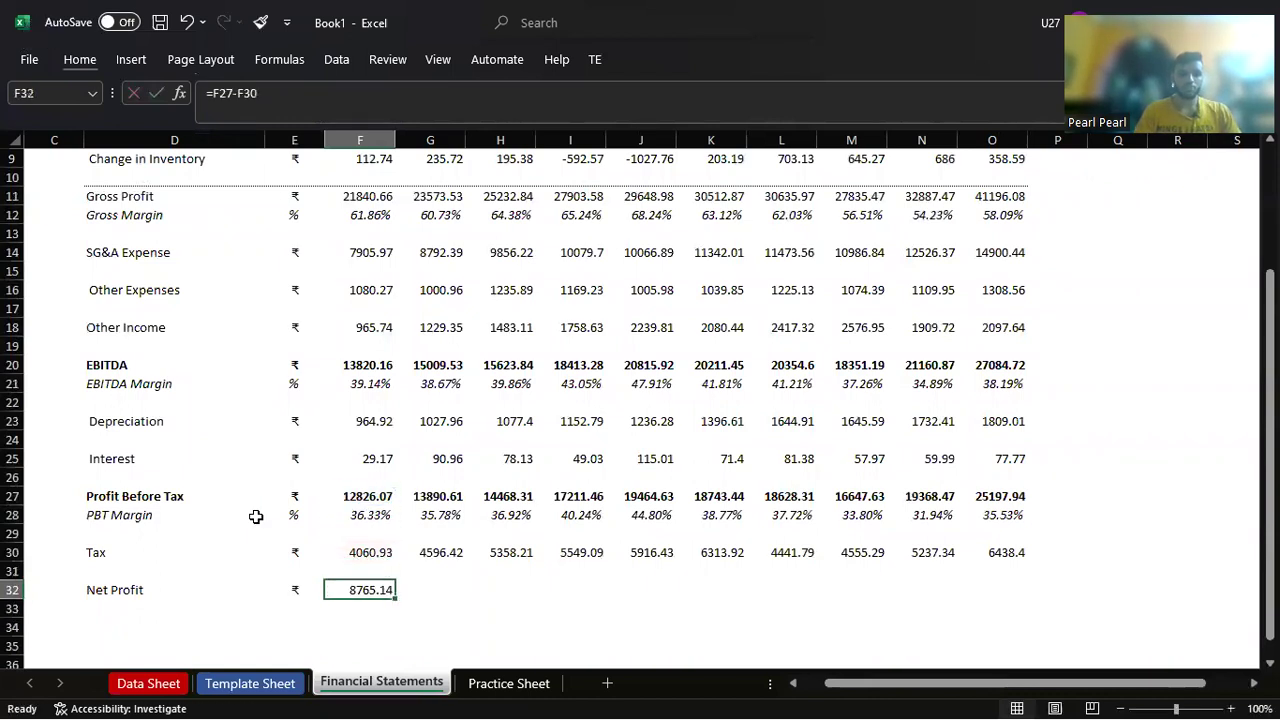
# Step: Copy the Net Profit formula across to O32 for all years
pyautogui.hotkey('ctrl', 'c')
pyautogui.hotkey('shift', 'Right')
pyautogui.hotkey('shift', 'Right')
pyautogui.hotkey('shift', 'Right')
pyautogui.hotkey('shift', 'Right')
pyautogui.hotkey('shift', 'Right')
pyautogui.hotkey('shift', 'Right')
pyautogui.hotkey('shift', 'Right')
pyautogui.hotkey('shift', 'Right')
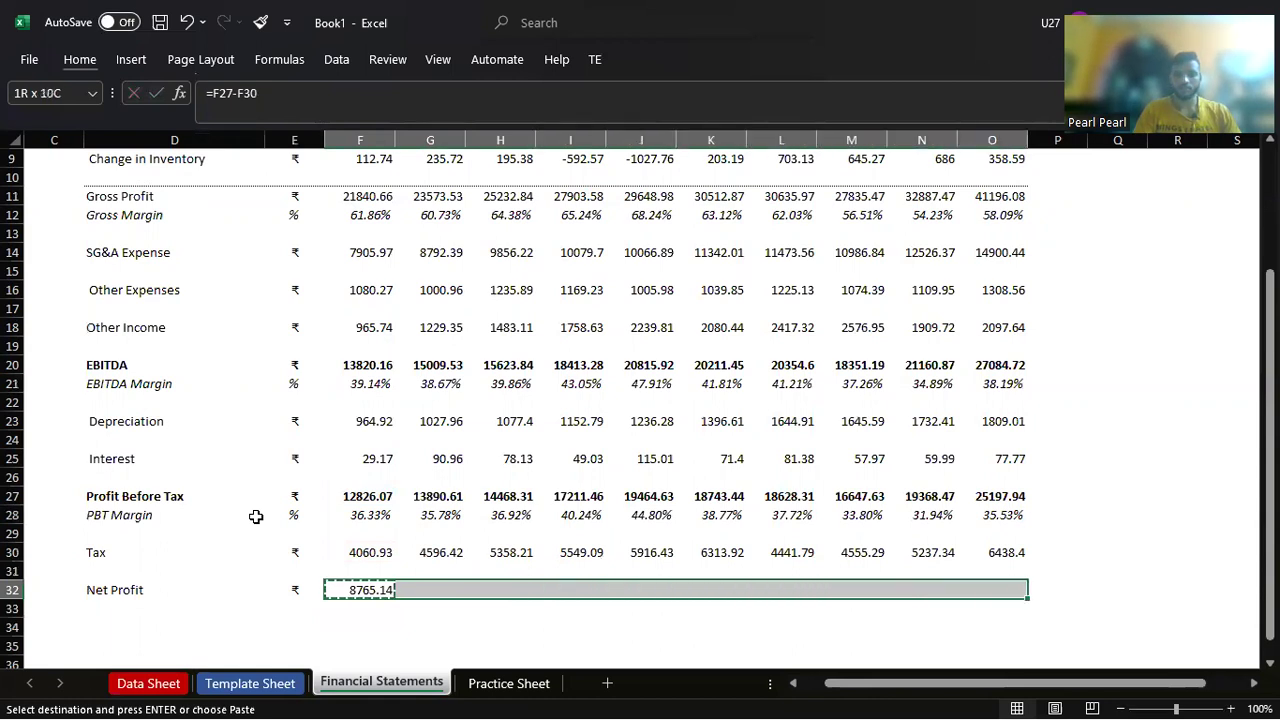
pyautogui.hotkey('ctrl', 'v')
pyautogui.press('Escape')
pyautogui.press('Down')
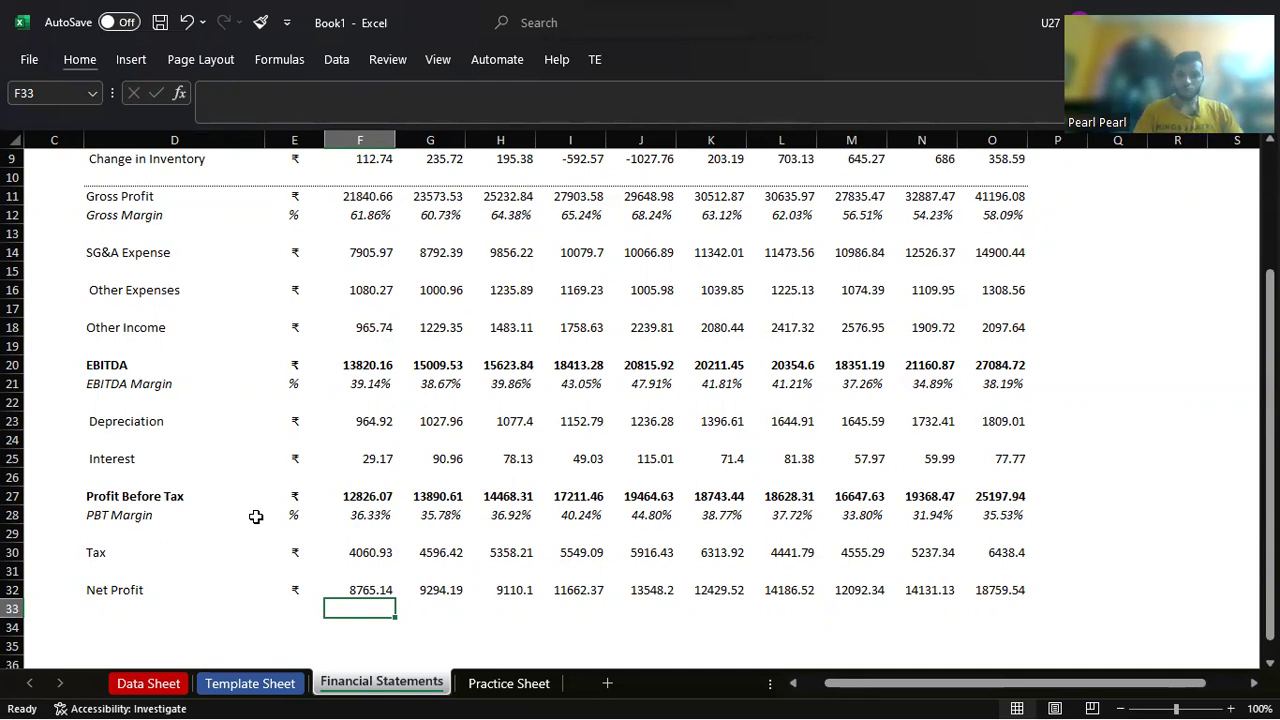
# Step: Bold the Net Profit row D32:O32
pyautogui.press('Up')
pyautogui.press('Left')
pyautogui.press('Left')
pyautogui.hotkey('shift', 'Right')
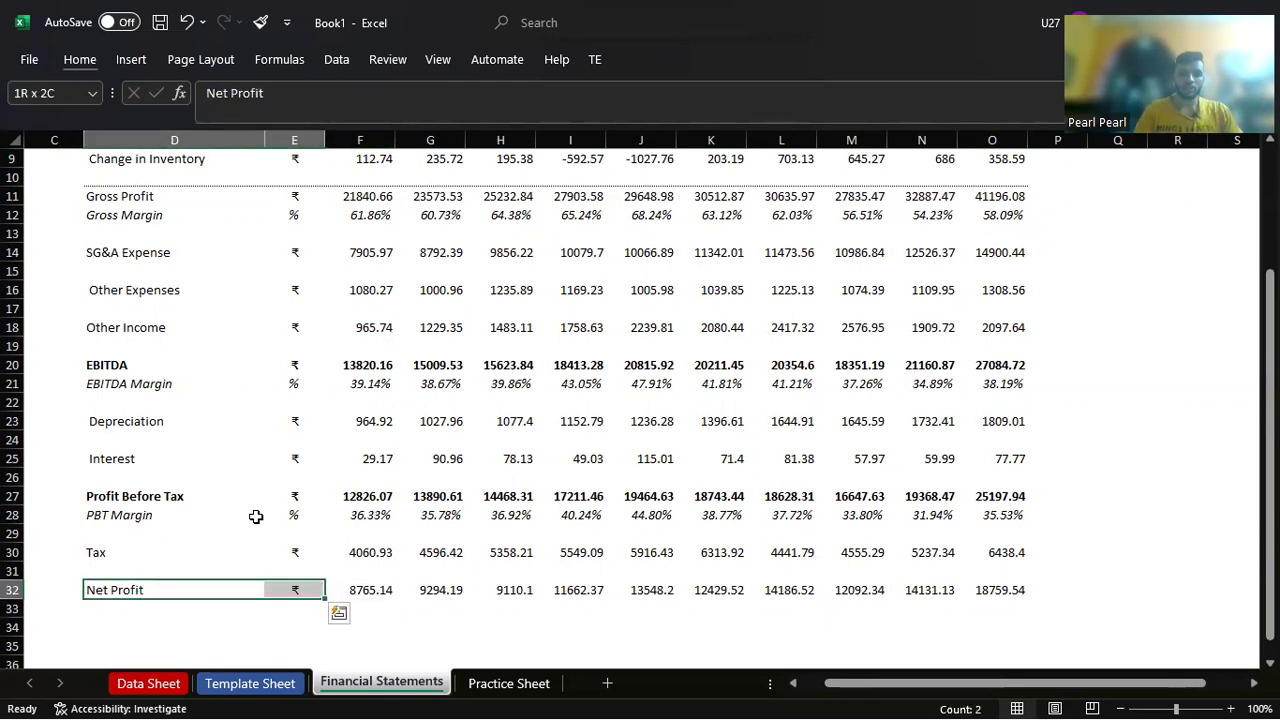
pyautogui.hotkey('shift', 'Right')
pyautogui.hotkey('shift', 'Right')
pyautogui.hotkey('shift', 'Right')
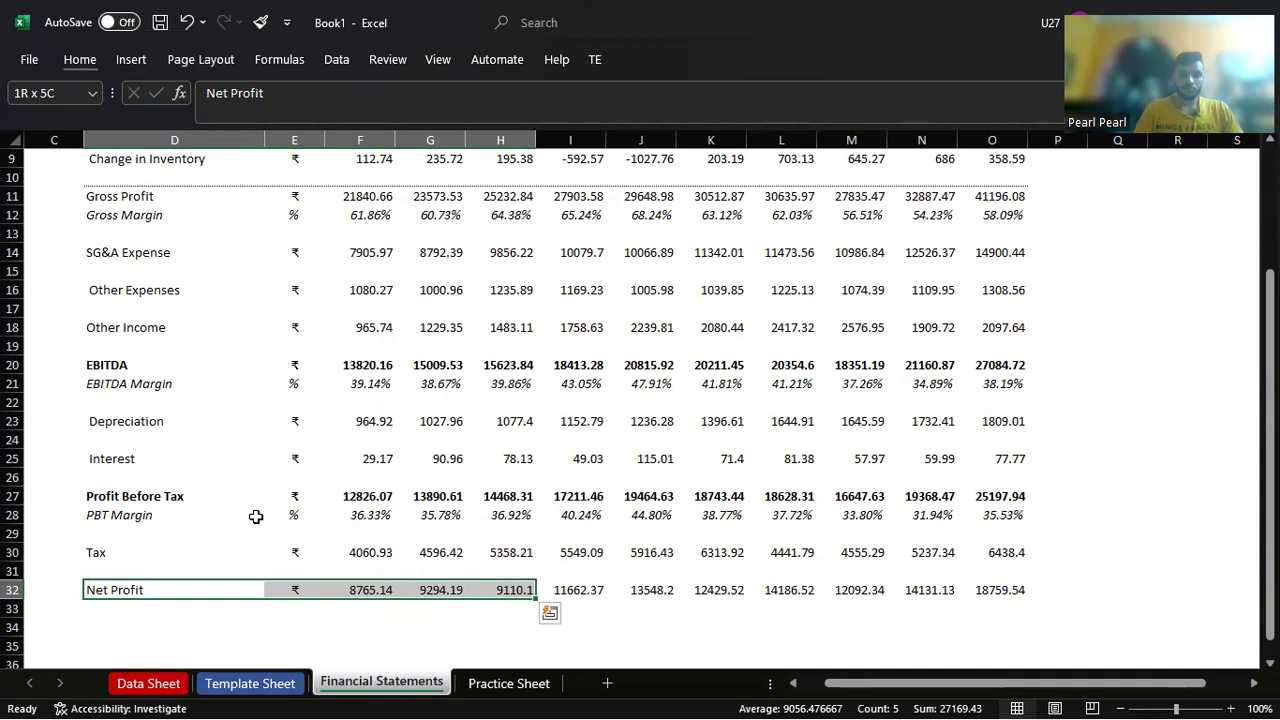
pyautogui.hotkey('ctrl', 'shift', 'Right')
pyautogui.hotkey('ctrl', 'b')
pyautogui.press('Down')
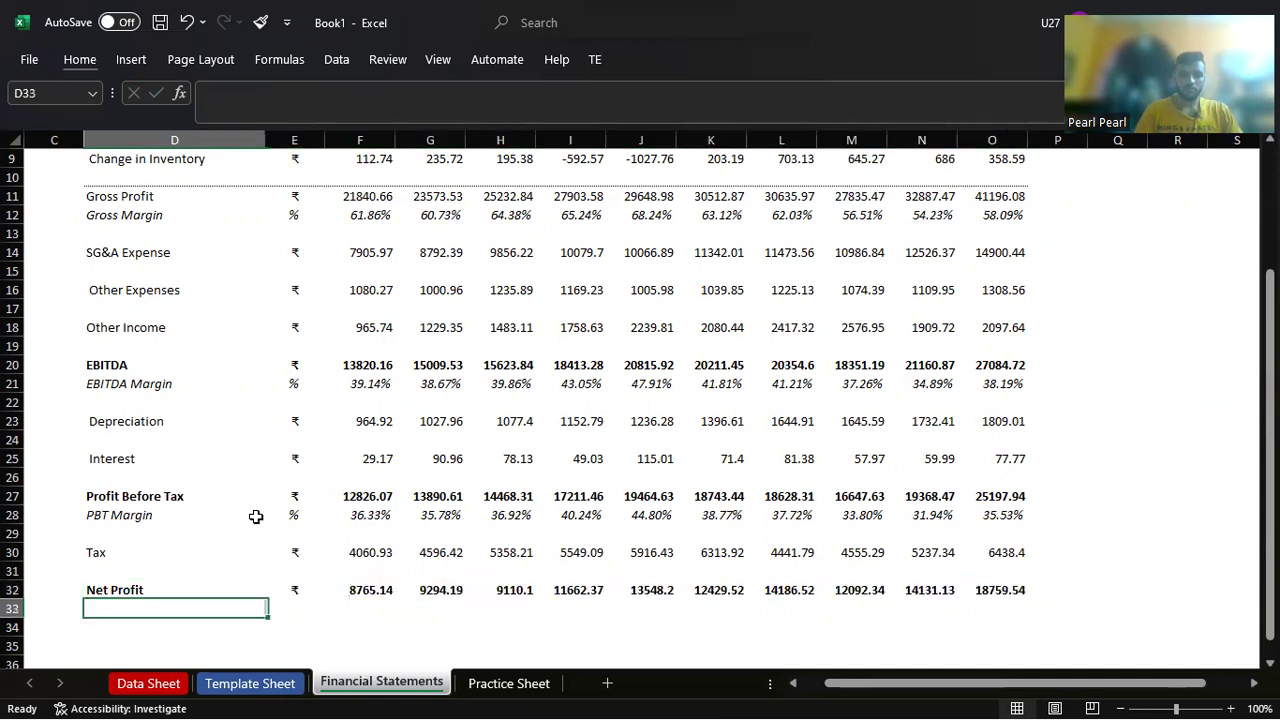
# Step: Label the new row 33 as Net profit margin
pyautogui.write('Ne')
pyautogui.write('[')
pyautogui.write('p')
pyautogui.press('BackSpace')
pyautogui.press('BackSpace')
pyautogui.write('profit marhin')
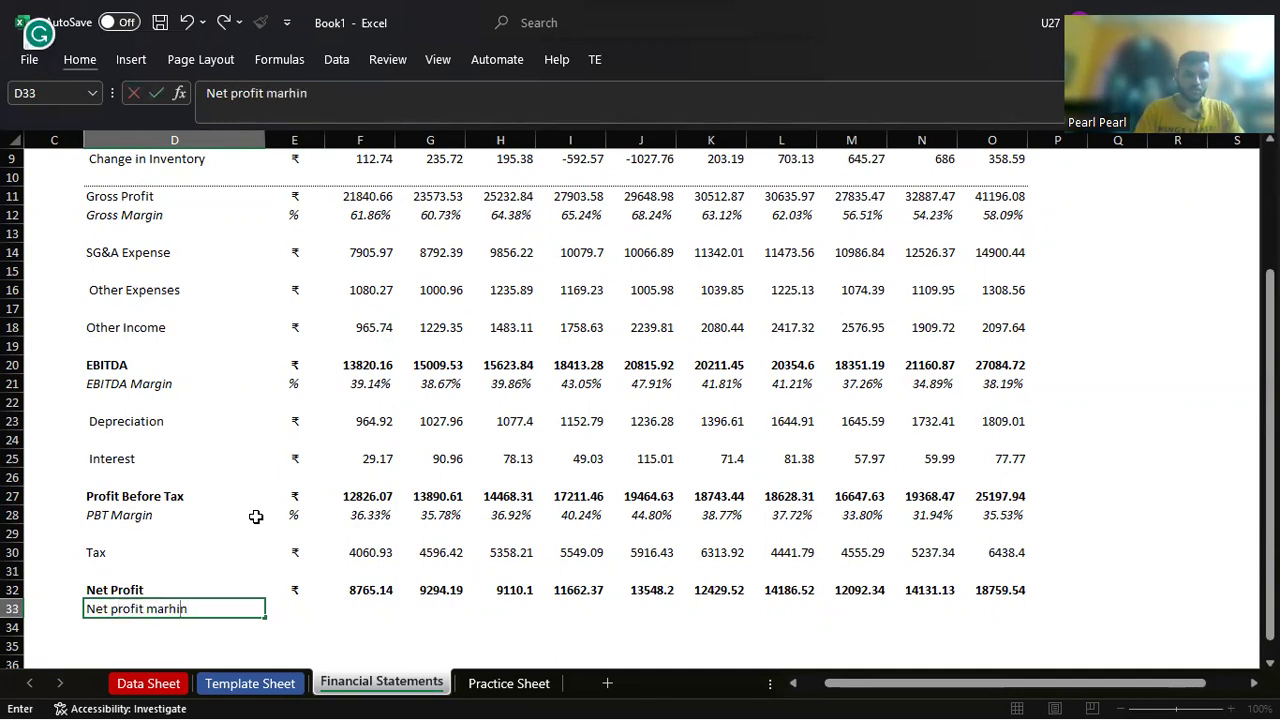
pyautogui.press('Return')
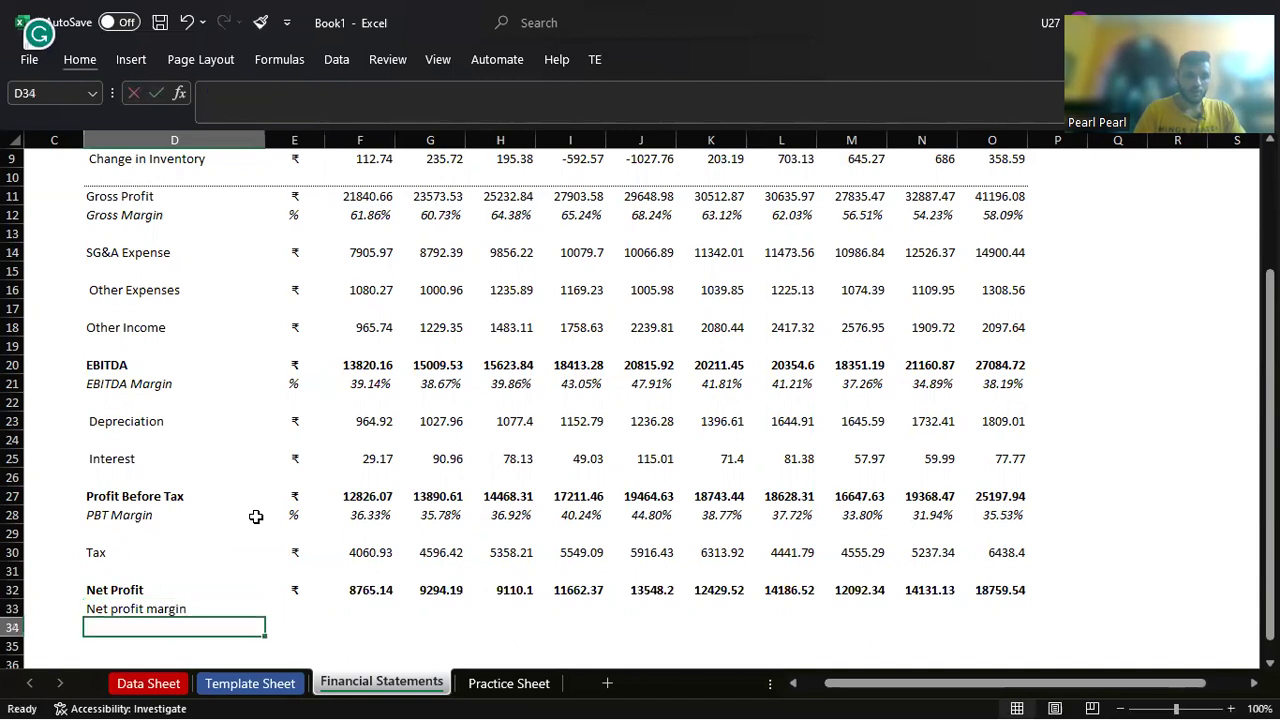
# Step: Copy the PBT Margin row into row 33 across the Mar-14 to Mar-23 columns
pyautogui.press('Up')
pyautogui.press('Up')
pyautogui.press('Up')
pyautogui.press('Up')
pyautogui.press('Up')
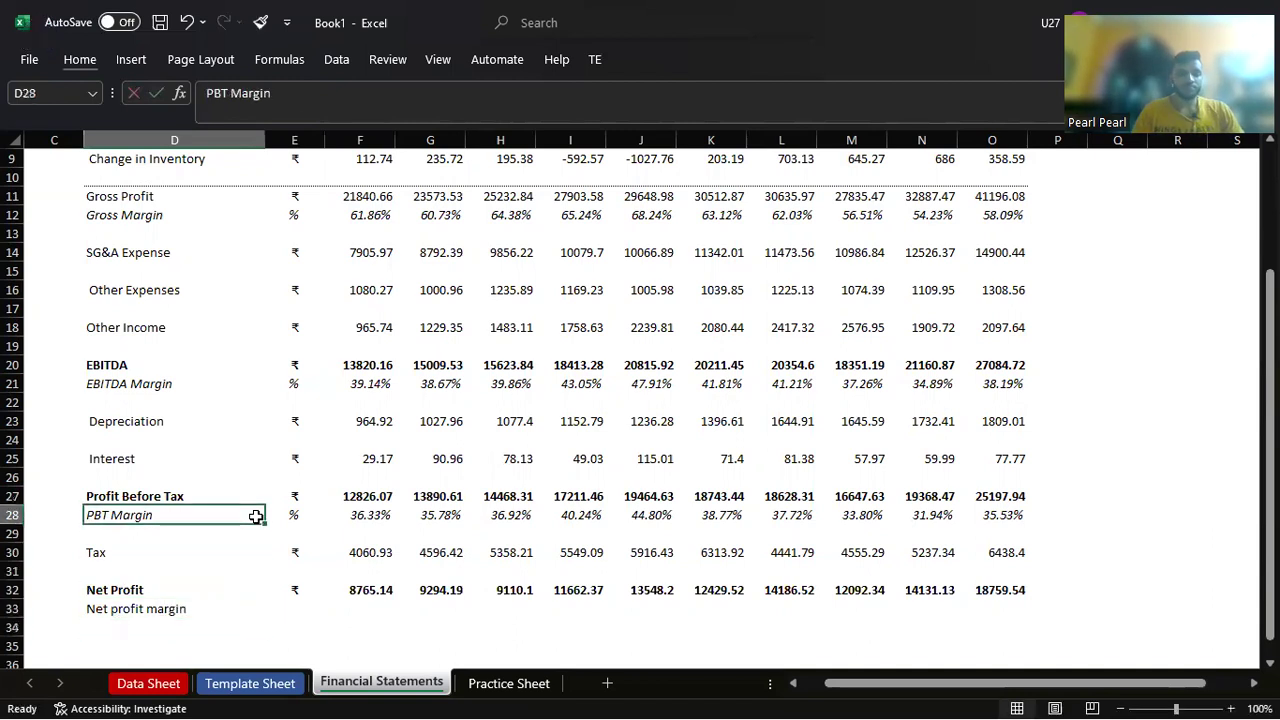
pyautogui.hotkey('ctrl', 'shift', 'Right')
pyautogui.hotkey('ctrl', 'c')
pyautogui.press('Down')
pyautogui.press('Down')
pyautogui.press('Down')
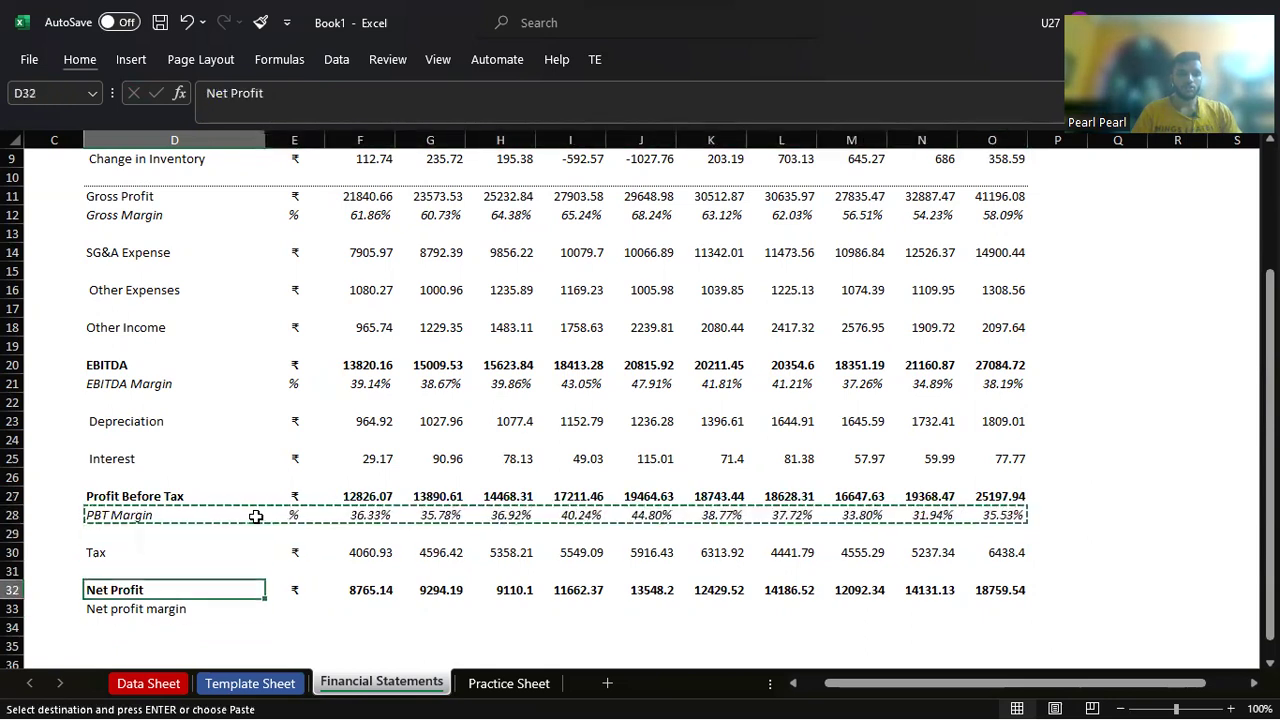
pyautogui.press('Down')
pyautogui.hotkey('ctrl', 'shift', 'Right')
pyautogui.hotkey('ctrl', 'BackSpace')
pyautogui.hotkey('ctrl', 'shift', 'Left')
pyautogui.hotkey('shift', 'Right')
pyautogui.hotkey('shift', 'Right')
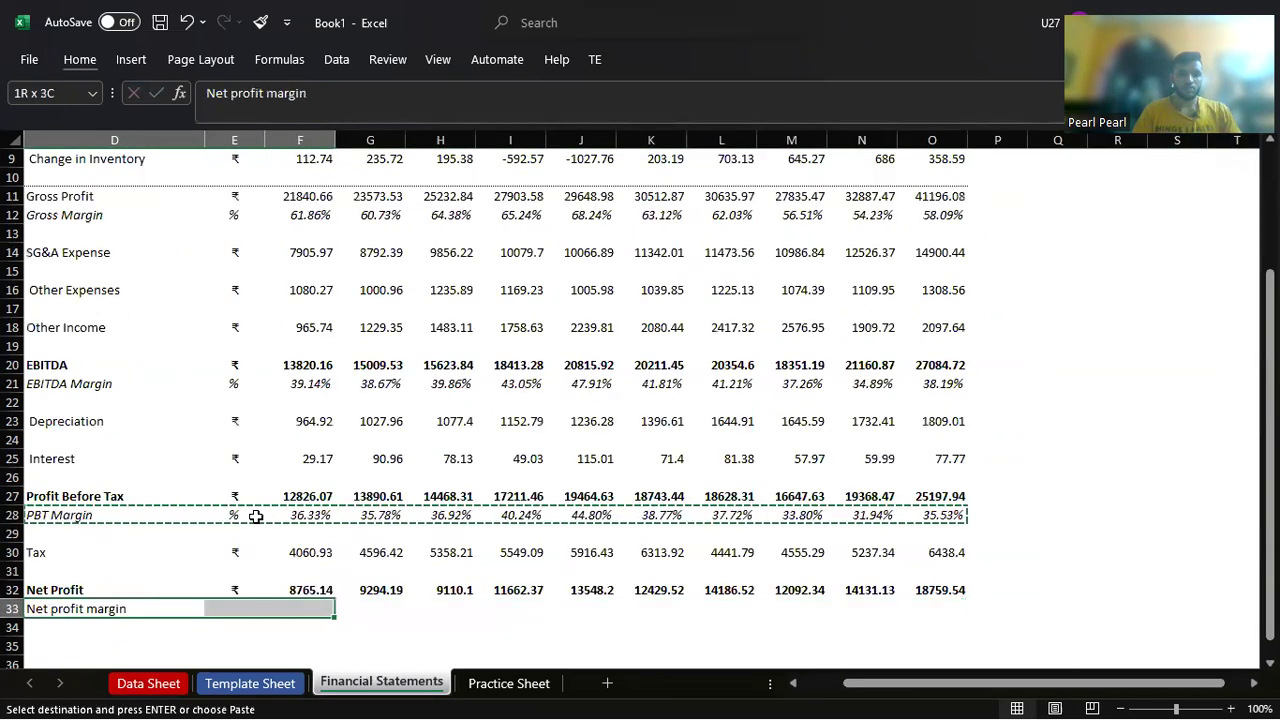
pyautogui.hotkey('shift', 'Right')
pyautogui.hotkey('shift', 'Right')
pyautogui.hotkey('shift', 'Right')
pyautogui.hotkey('shift', 'Right')
pyautogui.hotkey('shift', 'Right')
pyautogui.hotkey('shift', 'Right')
pyautogui.hotkey('shift', 'Right')
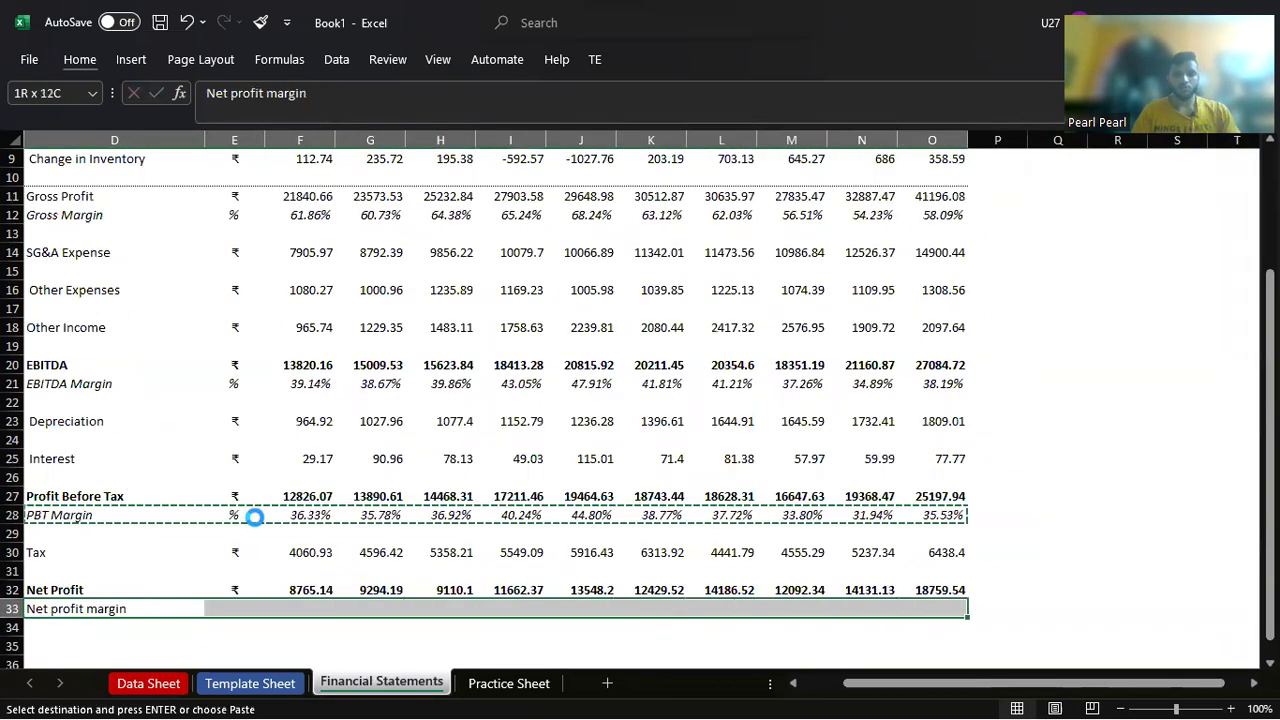
pyautogui.hotkey('ctrl', 'v')
pyautogui.press('Escape')
# Step: Check the pasted margin formula and clear the broken values from row 33
pyautogui.press('Right')
pyautogui.press('Right')
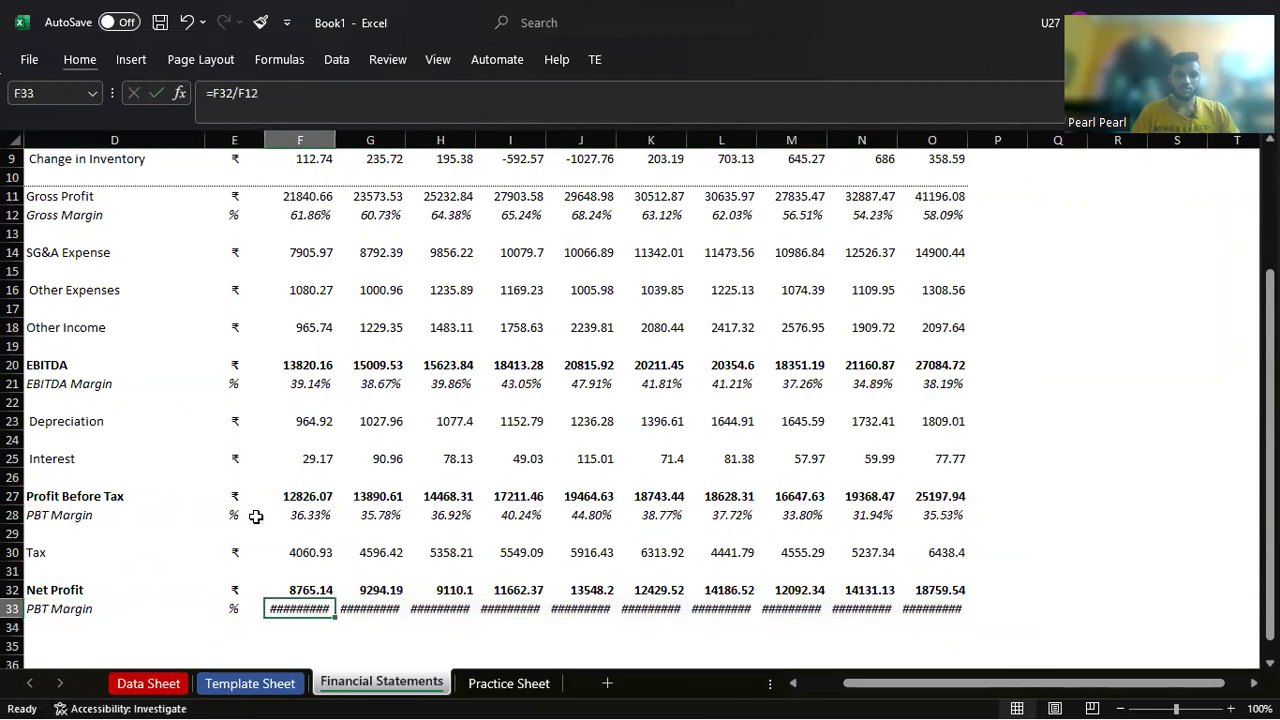
pyautogui.press('F2')
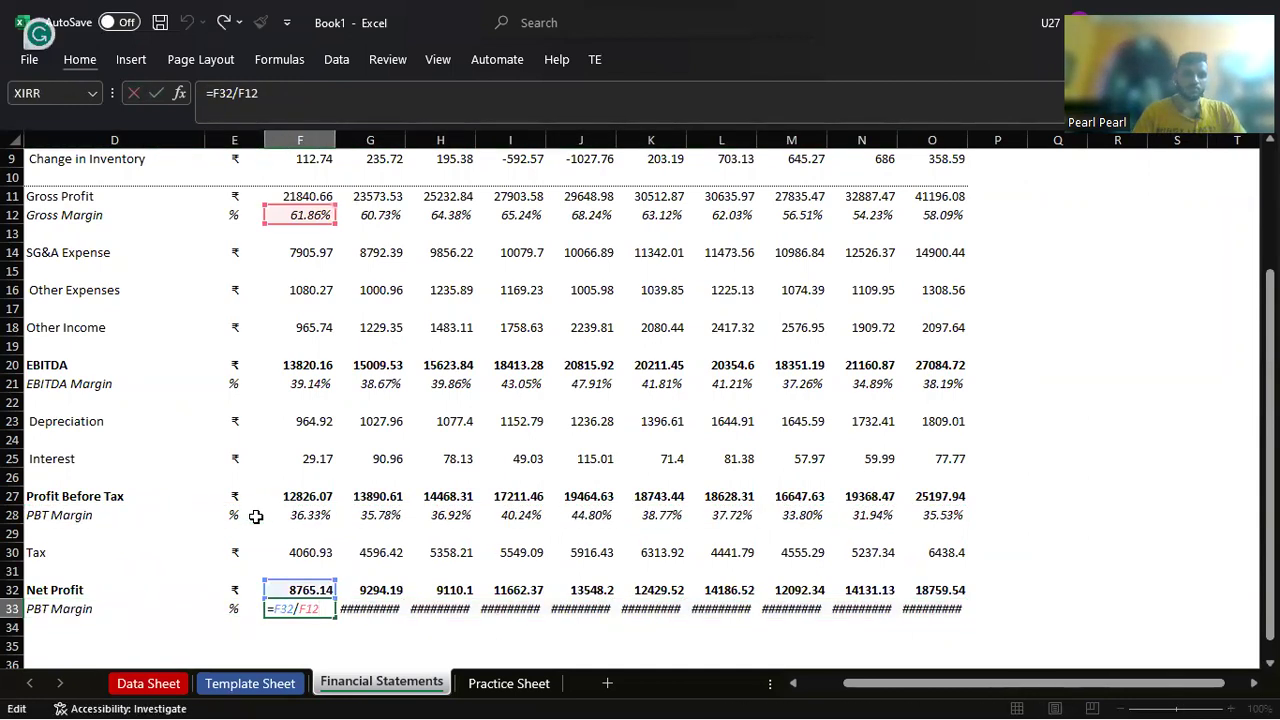
pyautogui.press('Return')
pyautogui.press('Up')
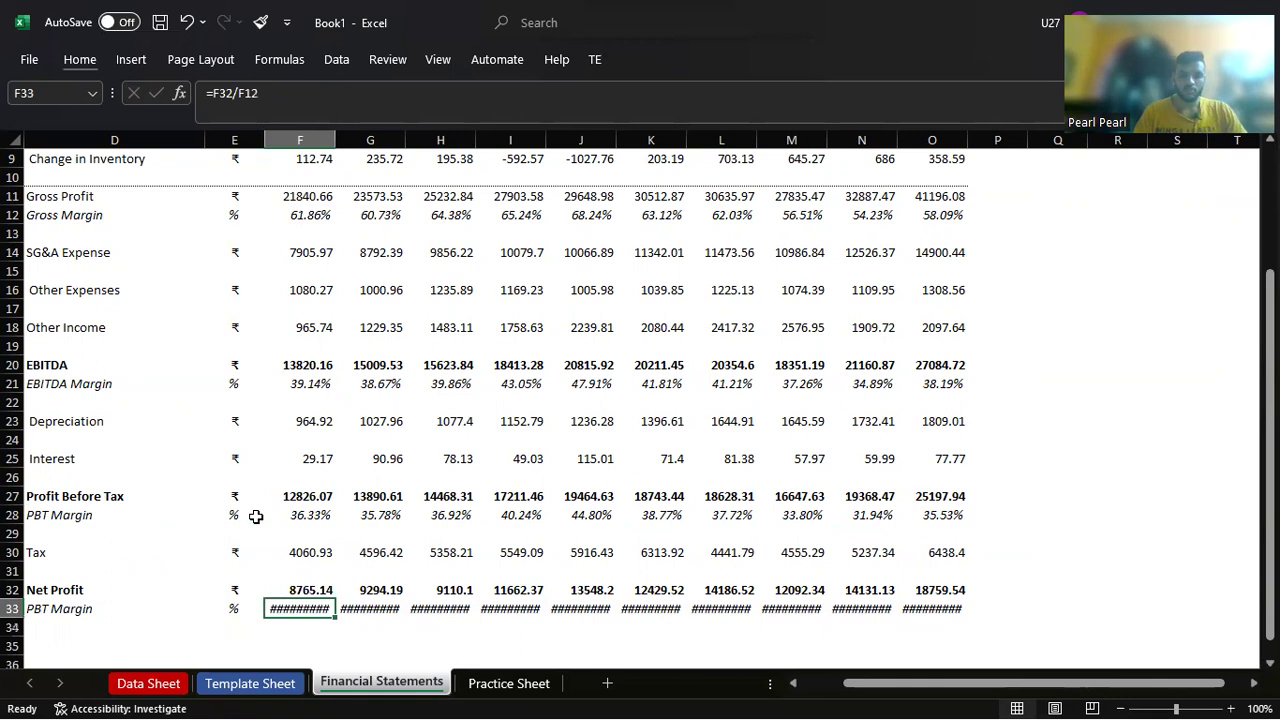
pyautogui.hotkey('ctrl', 'shift', 'Right')
pyautogui.press('Delete')
pyautogui.press('Down')
pyautogui.press('Up')
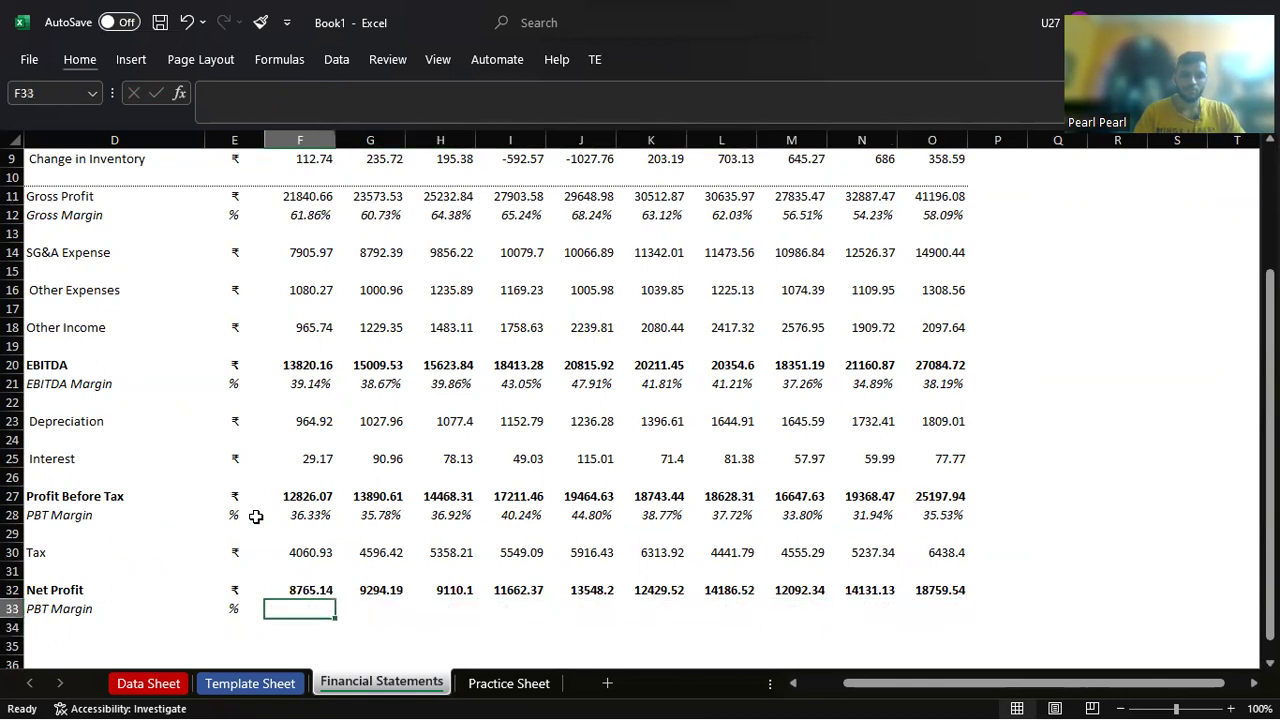
# Step: Enter the Mar-14 margin formula =F32/F7, Net Profit divided by Sales
pyautogui.write('=')
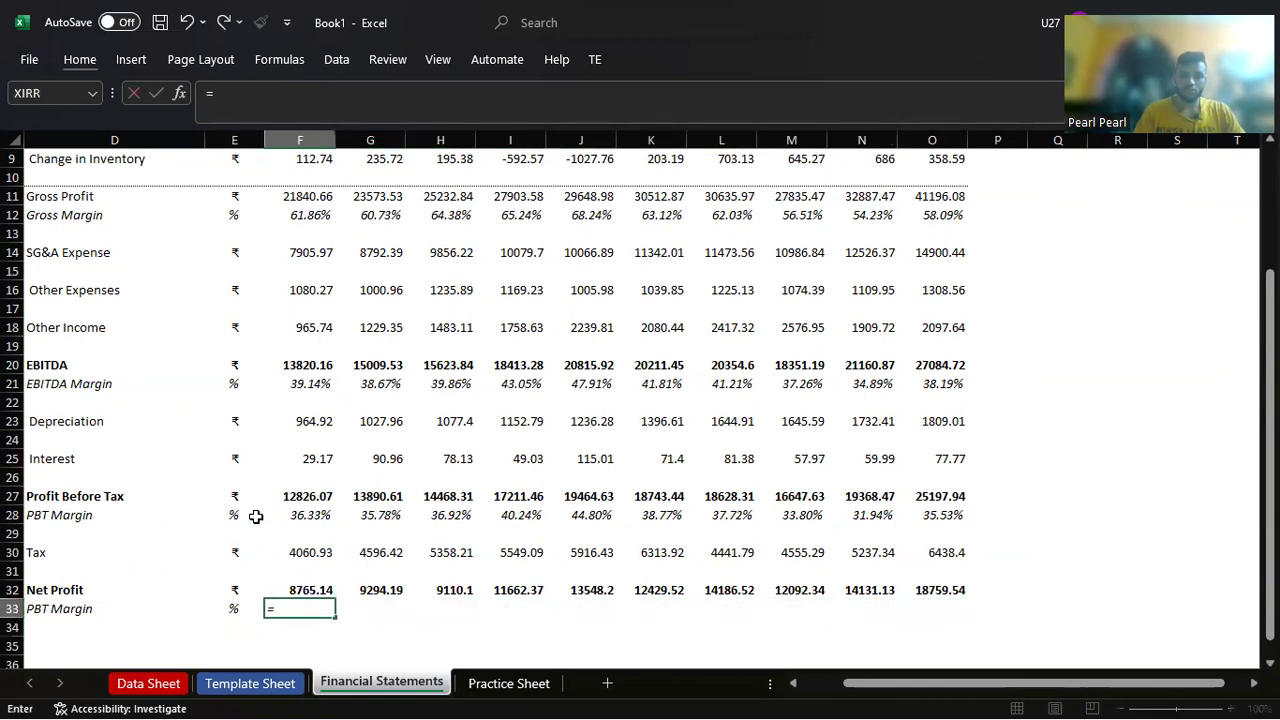
pyautogui.press('Up')
pyautogui.write('/')
pyautogui.scroll(3, 345, 230)
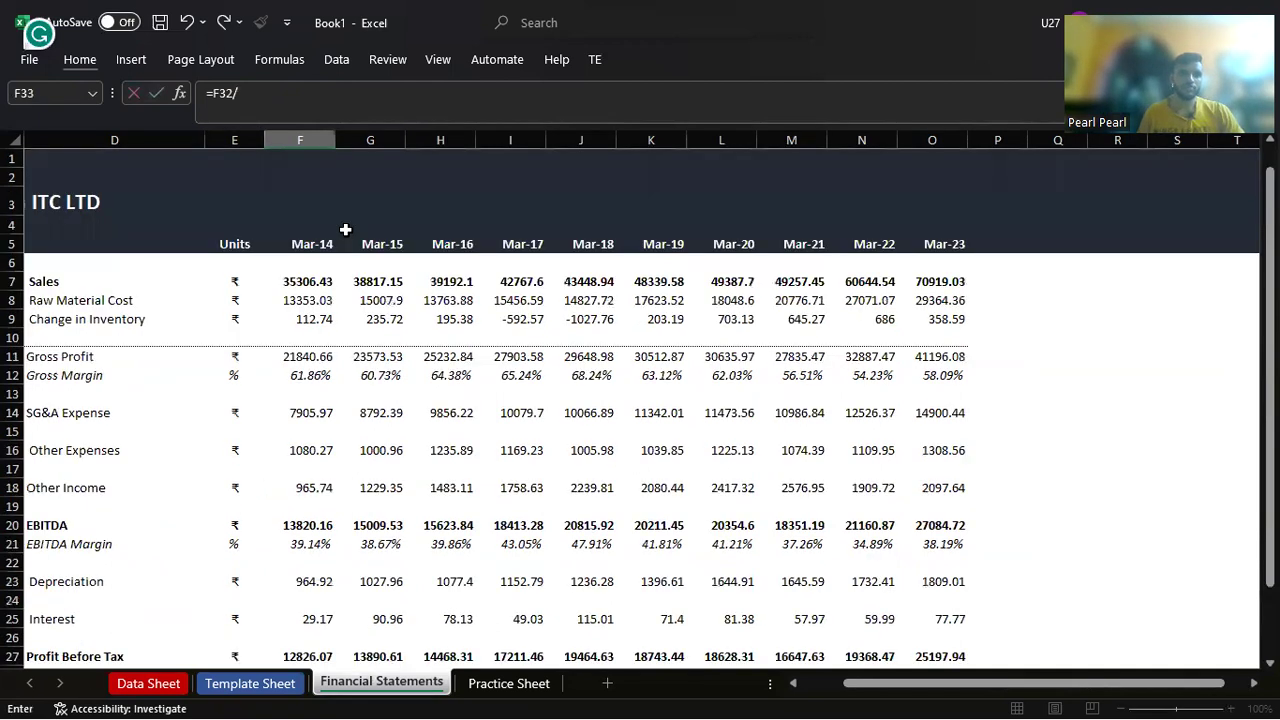
pyautogui.click(309, 289)
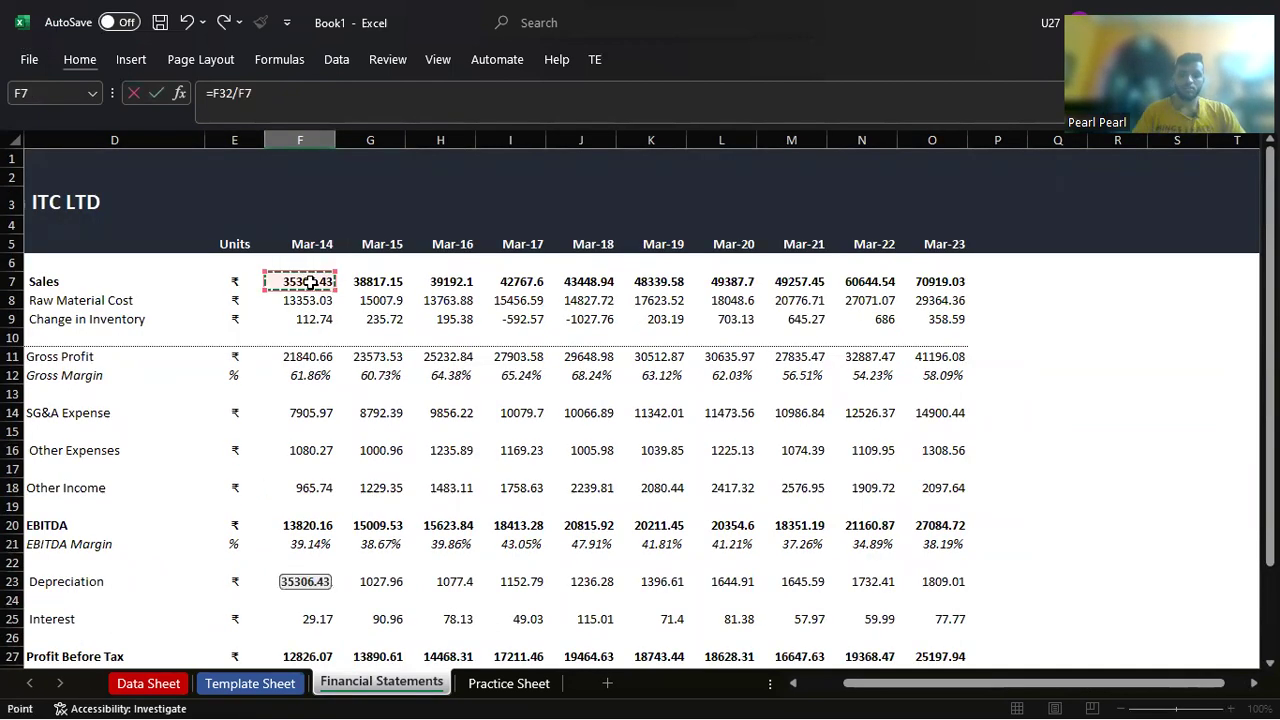
pyautogui.press('Return')
# Step: Copy the margin formula across all years, giving 24.83% for Mar-14 to 26.45% for Mar-23
pyautogui.press('Up')
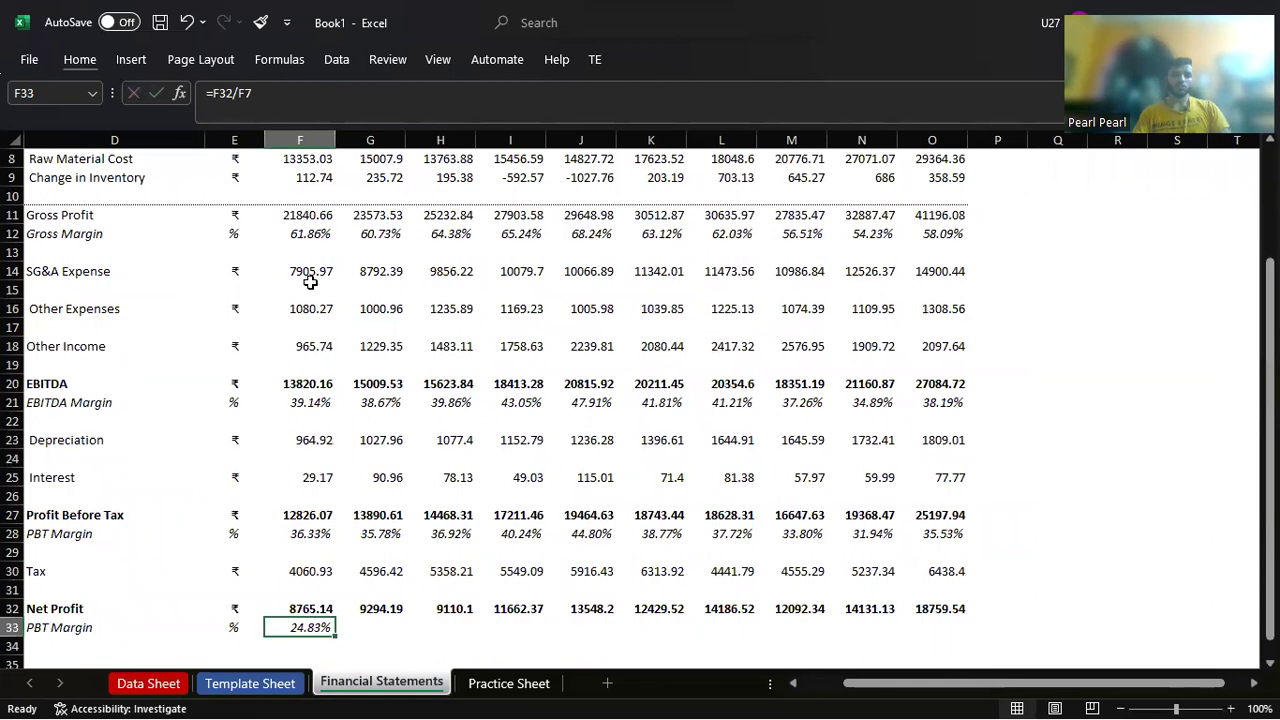
pyautogui.hotkey('ctrl', 'c')
pyautogui.hotkey('shift', 'Right')
pyautogui.hotkey('shift', 'Right')
pyautogui.hotkey('shift', 'Right')
pyautogui.hotkey('shift', 'Right')
pyautogui.hotkey('shift', 'Right')
pyautogui.hotkey('shift', 'Right')
pyautogui.hotkey('shift', 'Right')
pyautogui.hotkey('shift', 'Right')
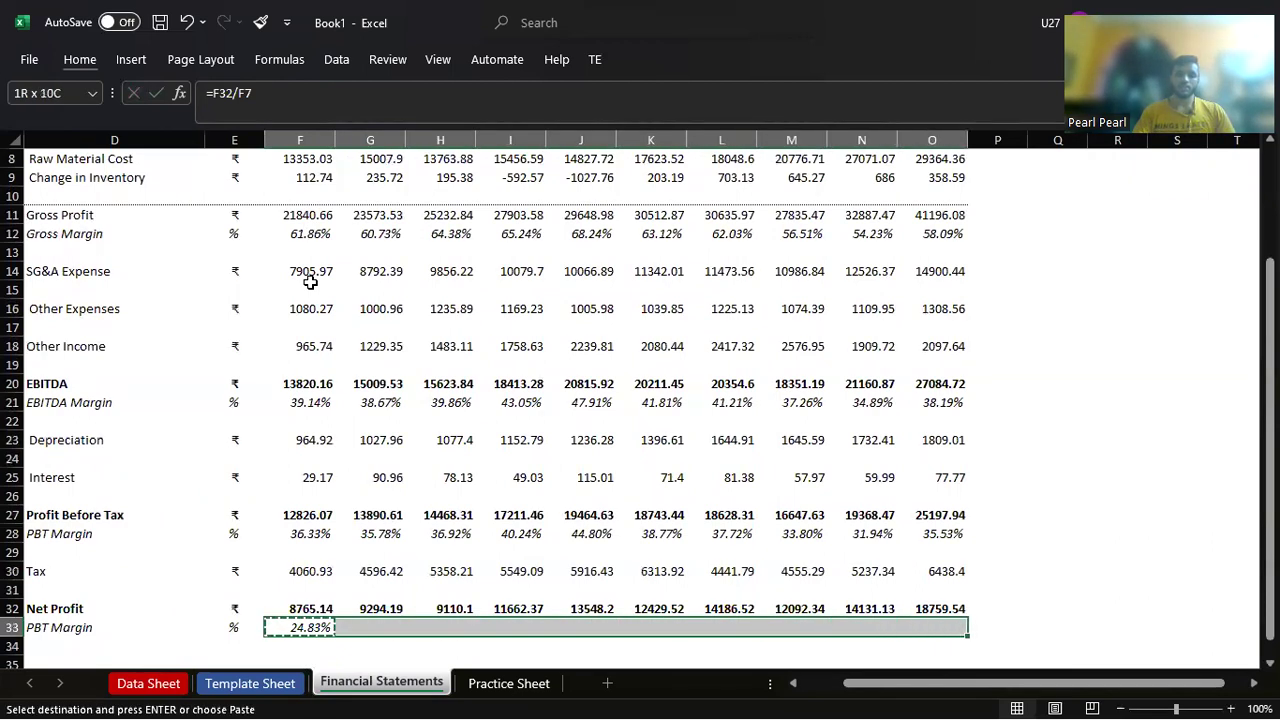
pyautogui.press('Return')
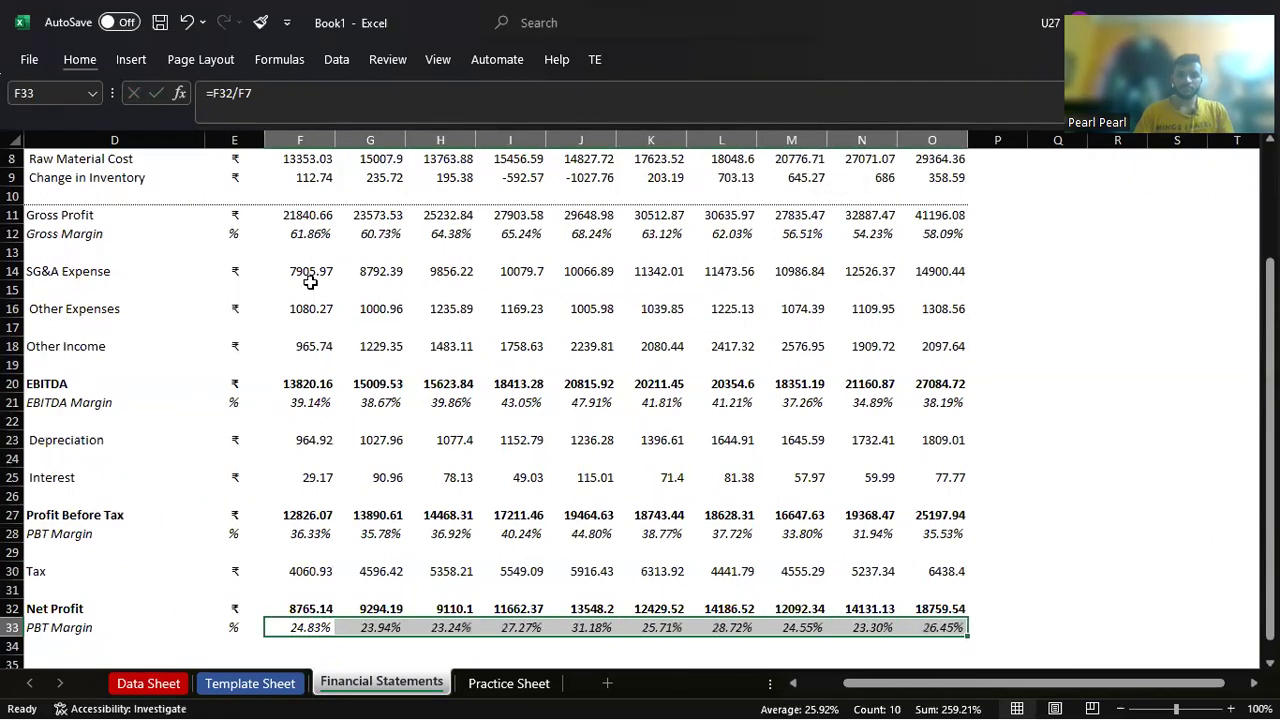
pyautogui.press('Down')
pyautogui.press('Down')
pyautogui.press('Left')
pyautogui.press('Left')
pyautogui.press('Left')
pyautogui.press('Left')
pyautogui.press('Up')
pyautogui.press('Up')
pyautogui.press('Right')
pyautogui.press('Up')
pyautogui.press('Up')
pyautogui.press('Up')
pyautogui.press('Up')
pyautogui.press('Up')
pyautogui.press('Up')
pyautogui.press('Up')
pyautogui.press('Up')
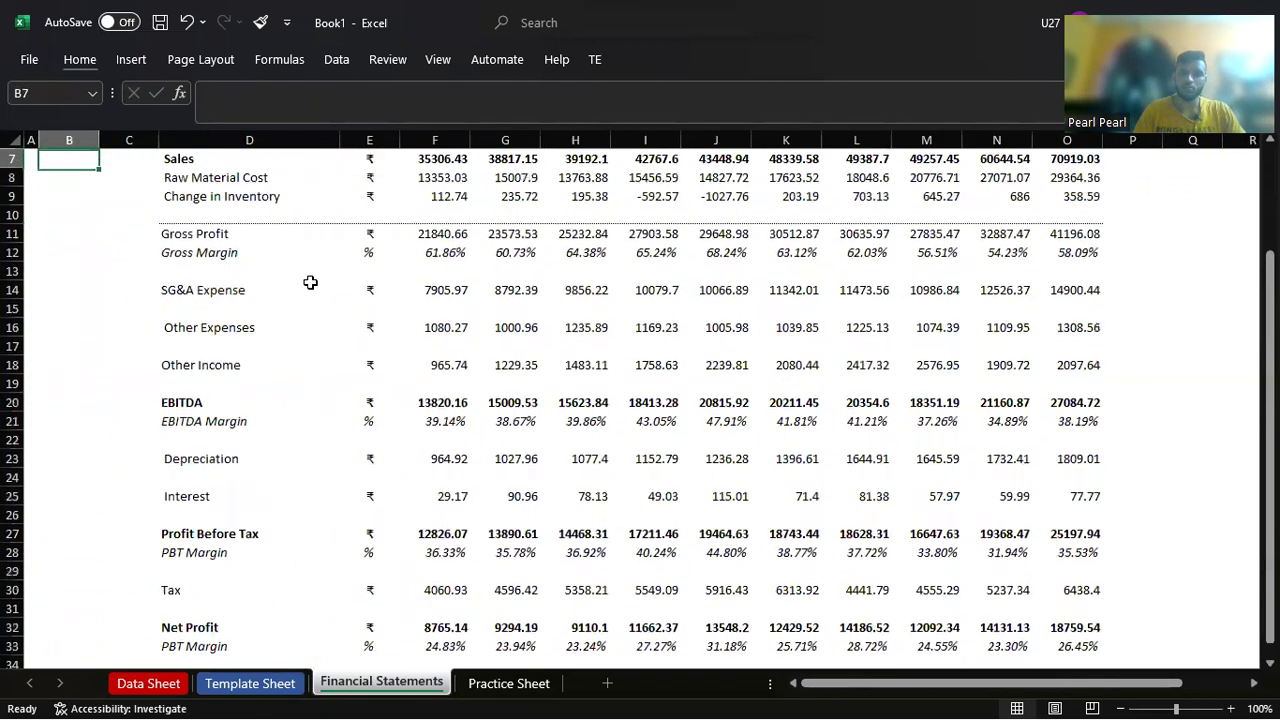
pyautogui.press('Up')
pyautogui.press('Up')
pyautogui.press('Up')
# Step: Add a top border line above the Sales row
pyautogui.press('Down')
pyautogui.press('Down')
pyautogui.press('Down')
pyautogui.press('Right')
pyautogui.press('Right')
pyautogui.press('Right')
pyautogui.press('Right')
pyautogui.press('Left')
pyautogui.press('Left')
pyautogui.hotkey('shift', 'Right')
pyautogui.hotkey('shift', 'Right')
pyautogui.hotkey('shift', 'Right')
pyautogui.hotkey('shift', 'Right')
pyautogui.hotkey('shift', 'Right')
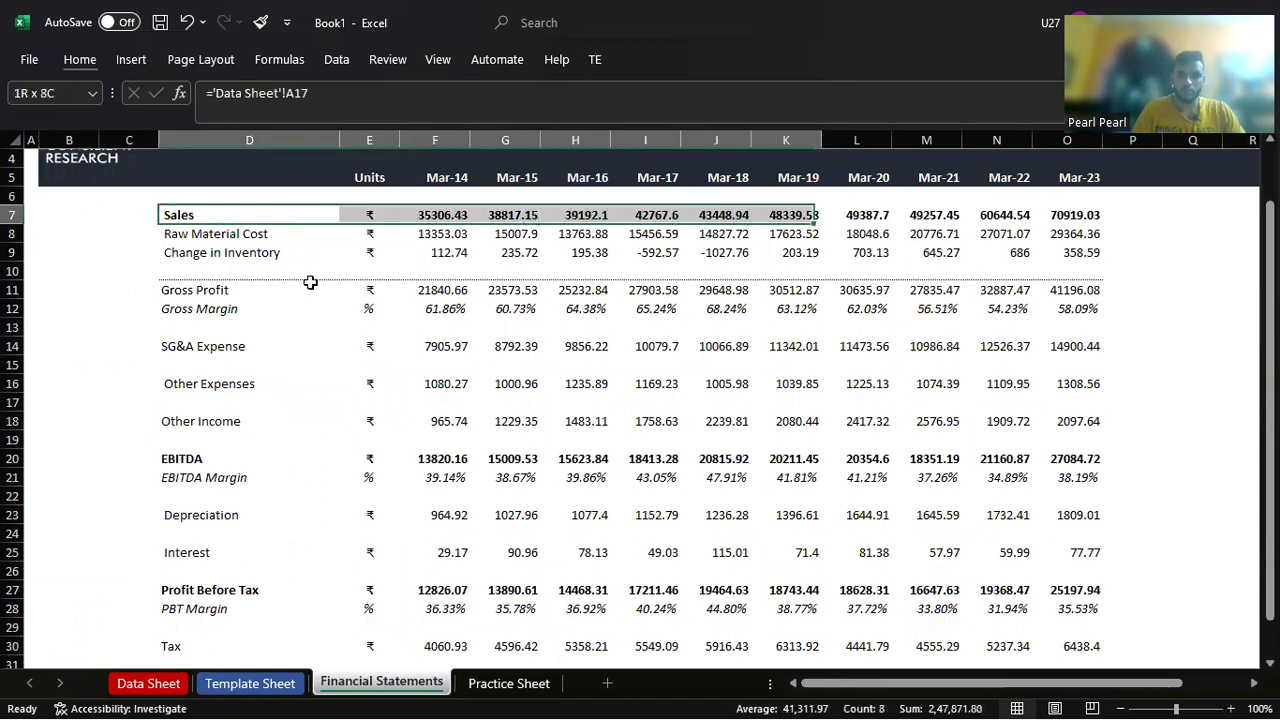
pyautogui.hotkey('shift', 'Right')
pyautogui.hotkey('shift', 'Right')
pyautogui.hotkey('shift', 'Right')
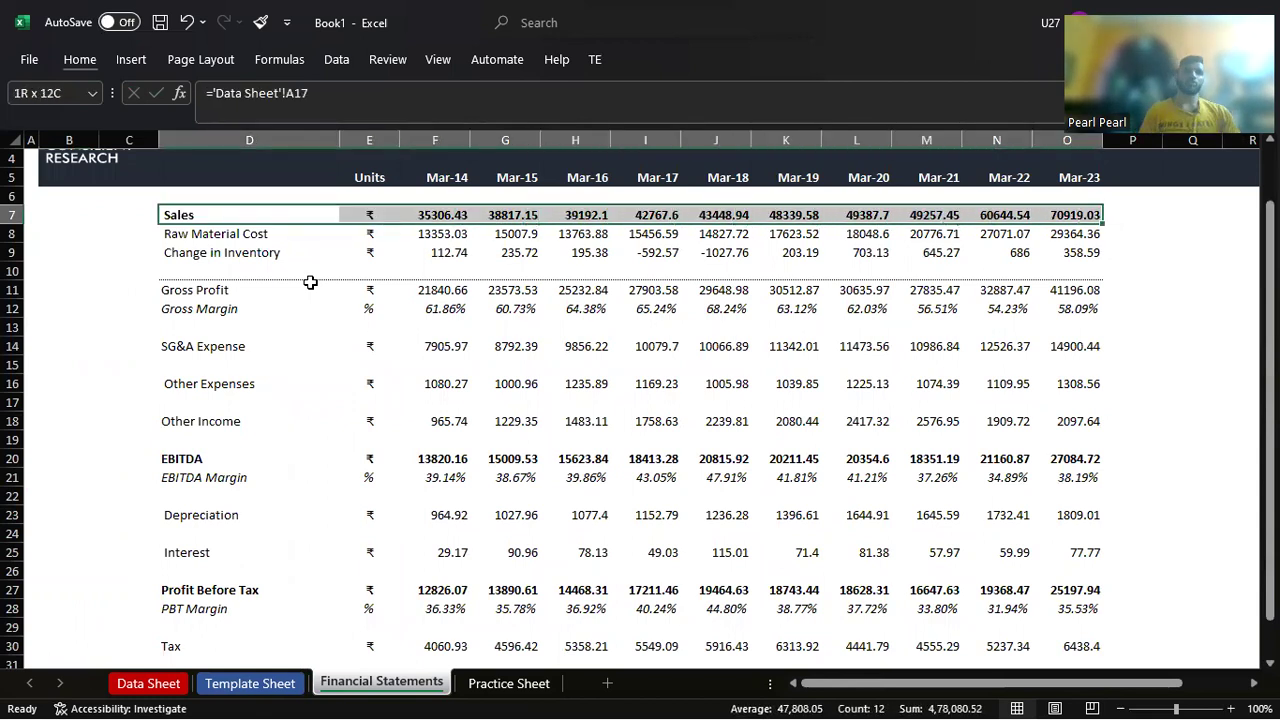
pyautogui.hotkey('ctrl', '1')
pyautogui.click(956, 93)
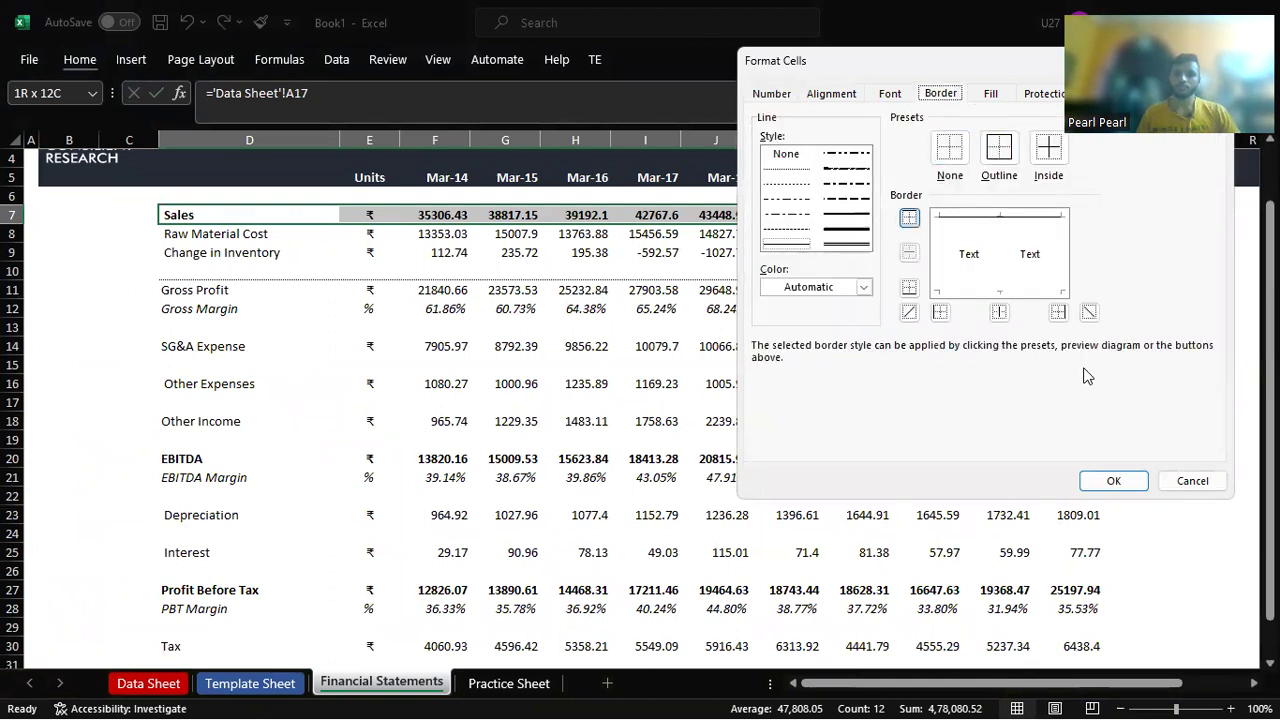
pyautogui.click(1113, 481)
# Step: Add top and bottom borders around the income statement table C7:P33
pyautogui.scroll(-1, 263, 437)
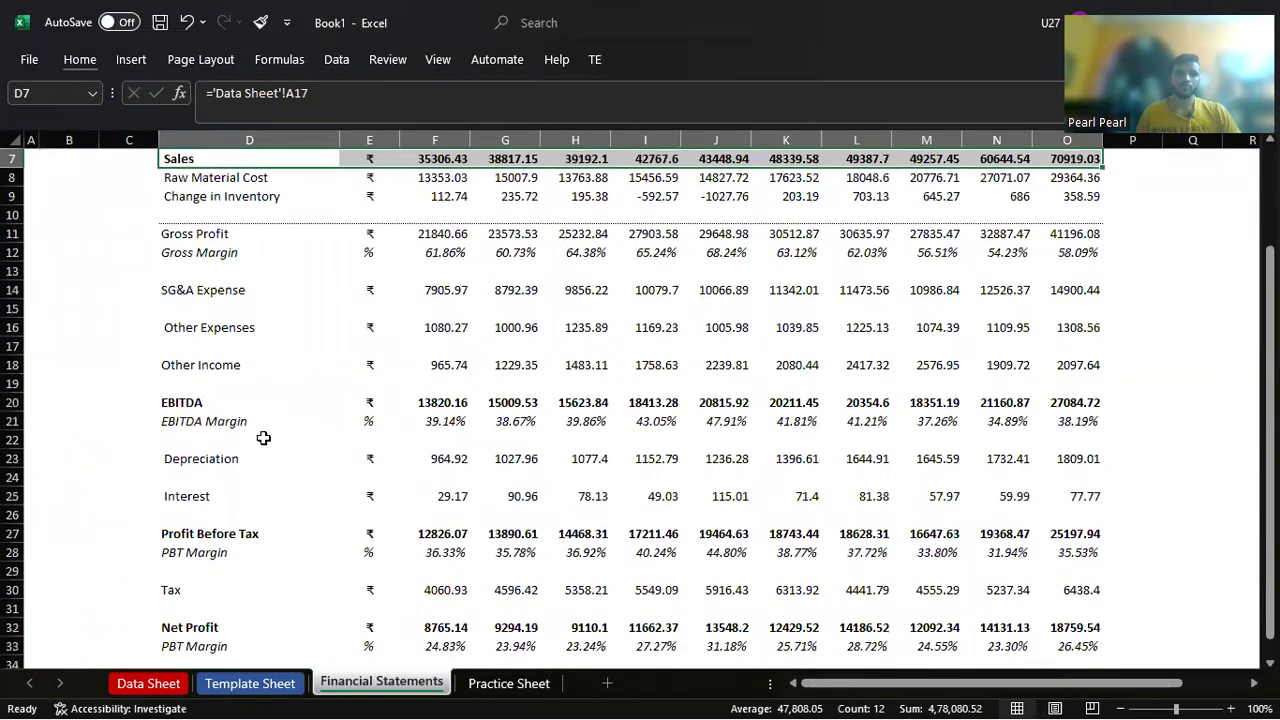
pyautogui.scroll(1, 205, 220)
pyautogui.click(143, 207)
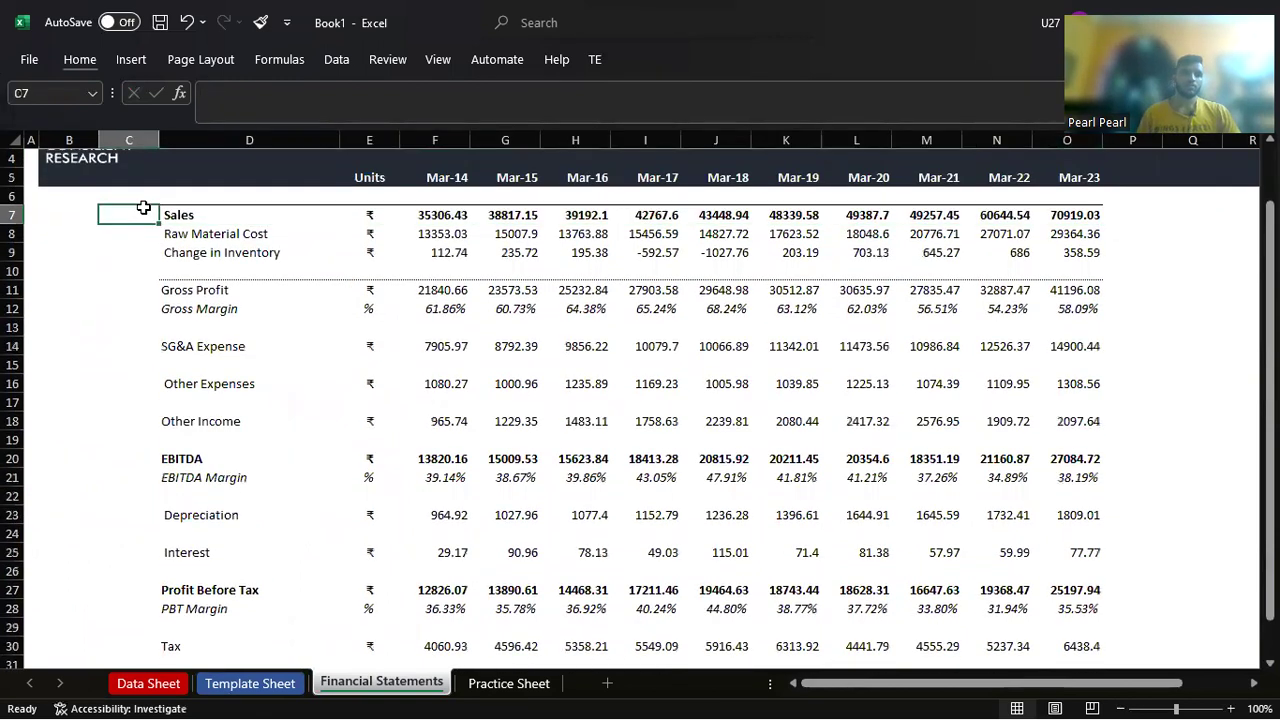
pyautogui.moveTo(143, 207)
pyautogui.mouseDown()
pyautogui.moveTo(130, 655)
pyautogui.moveTo(130, 596)
pyautogui.moveTo(815, 596)
pyautogui.mouseUp()
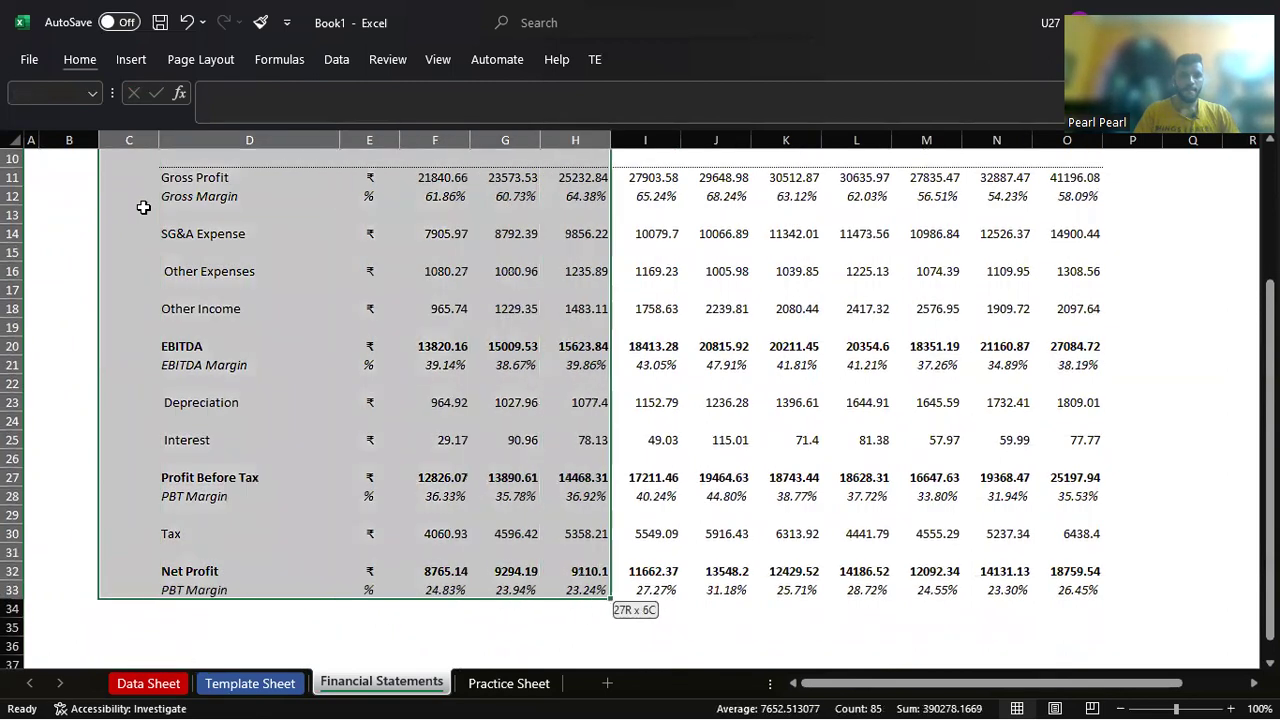
pyautogui.moveTo(815, 596); pyautogui.dragTo(1100, 596)
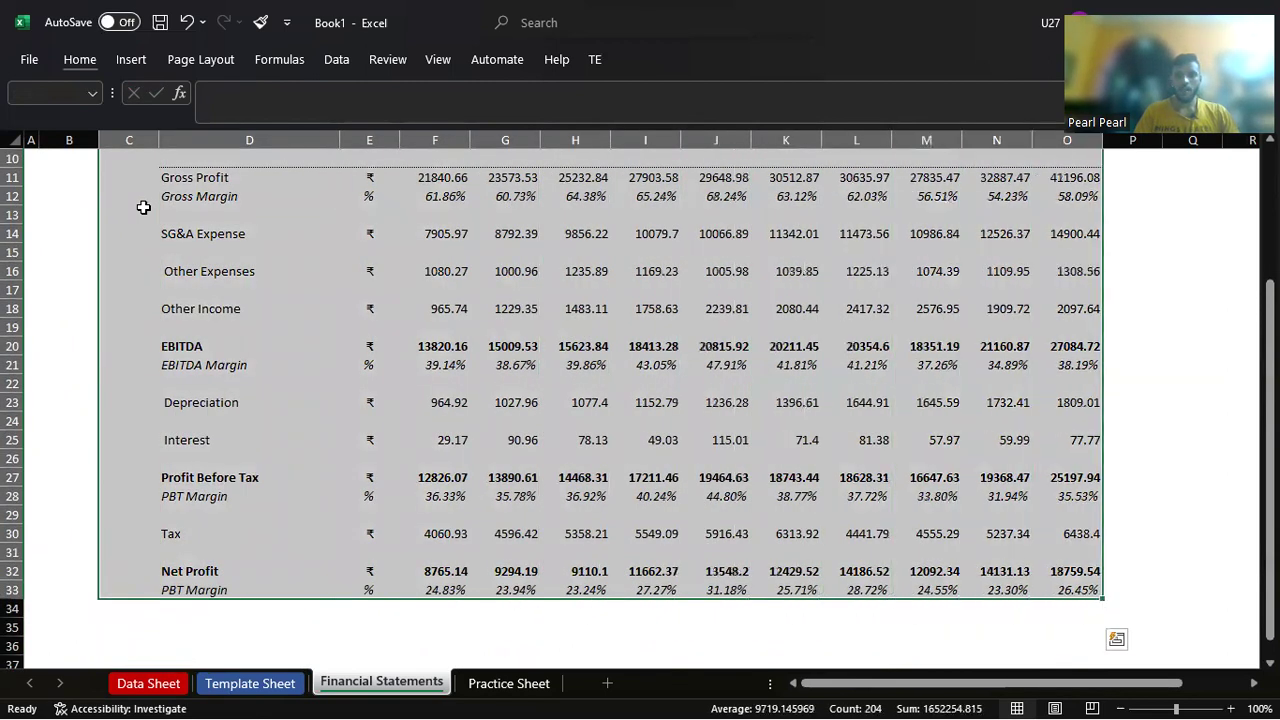
pyautogui.hotkey('shift', 'Right')
pyautogui.scroll(3, 143, 207)
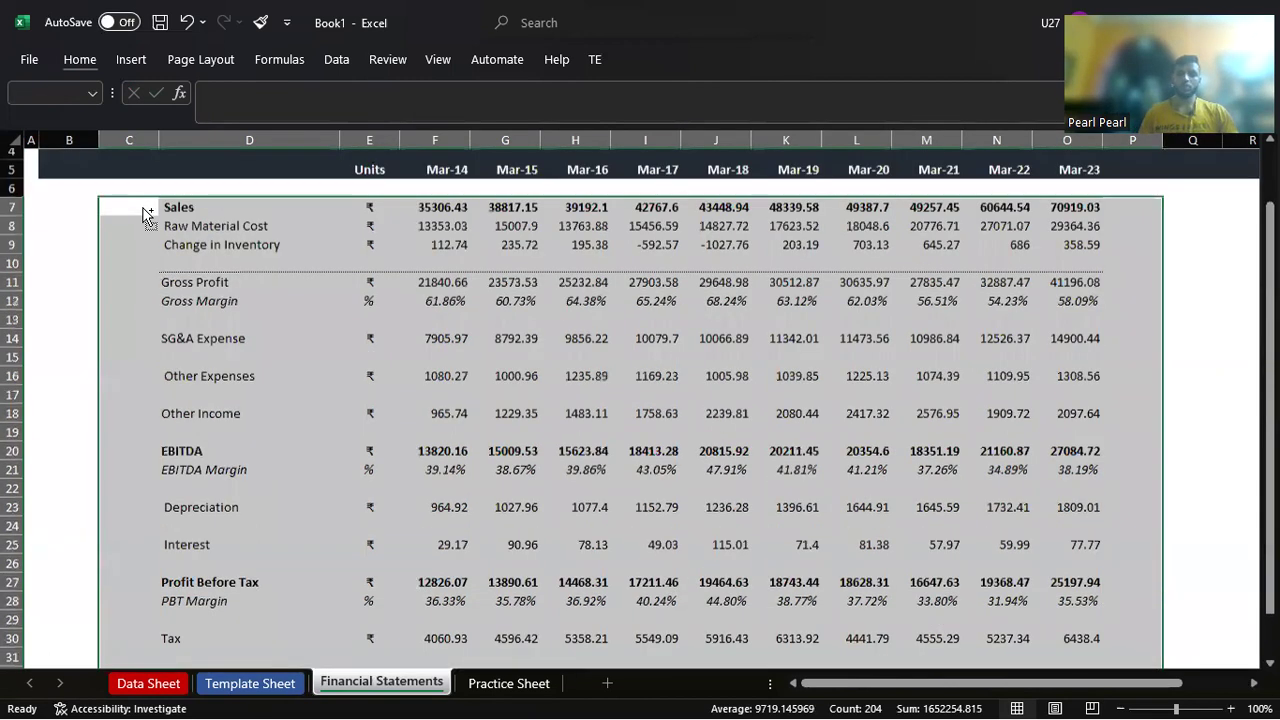
pyautogui.hotkey('ctrl', '1')
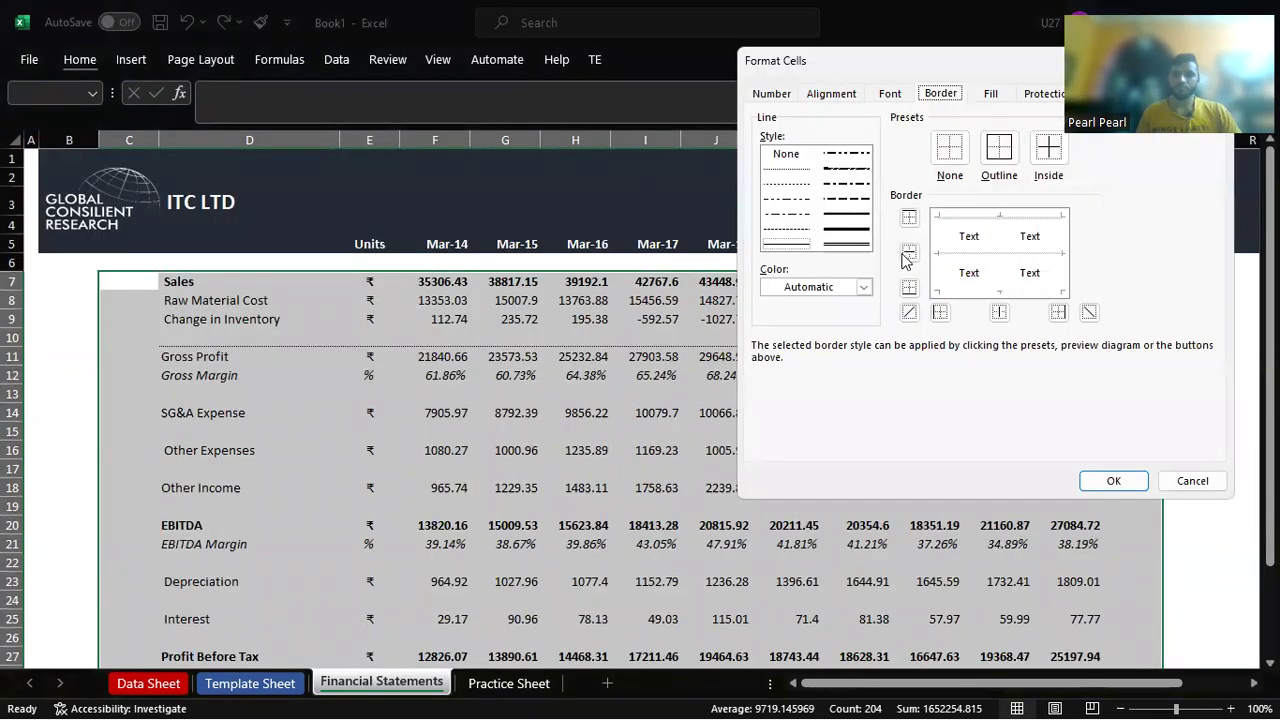
pyautogui.click(984, 289)
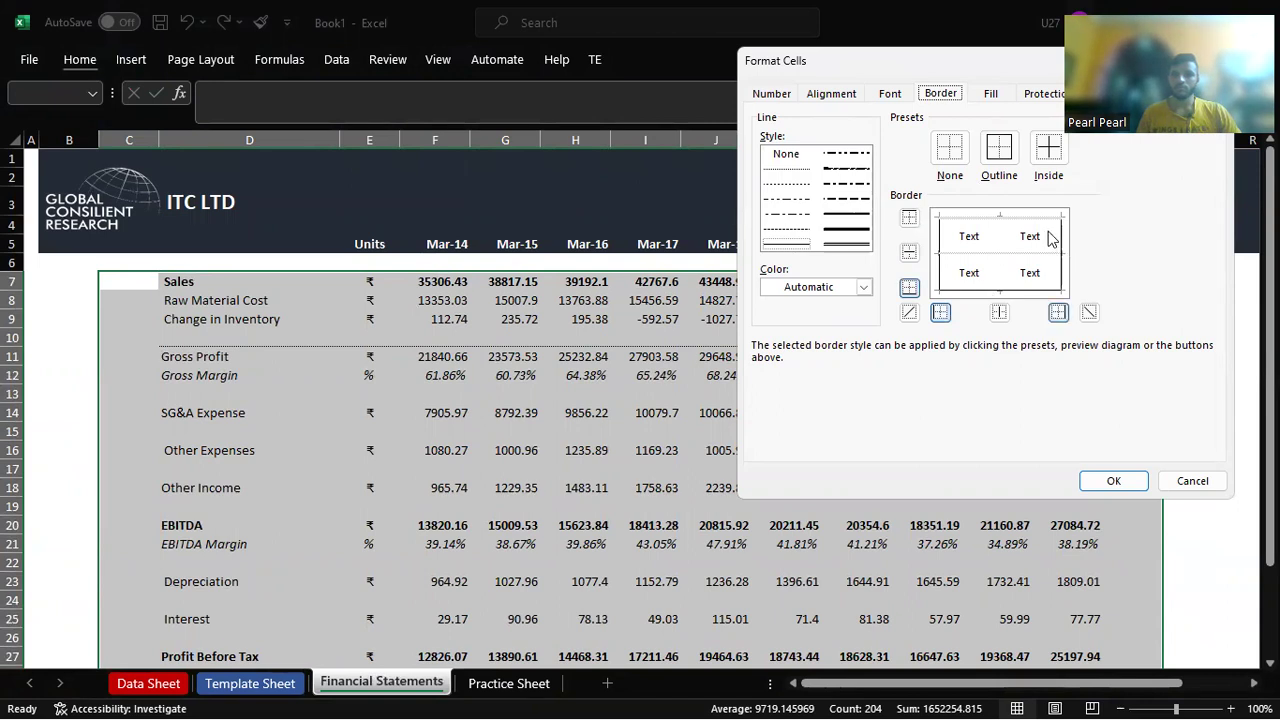
pyautogui.click(1040, 220)
pyautogui.click(1113, 481)
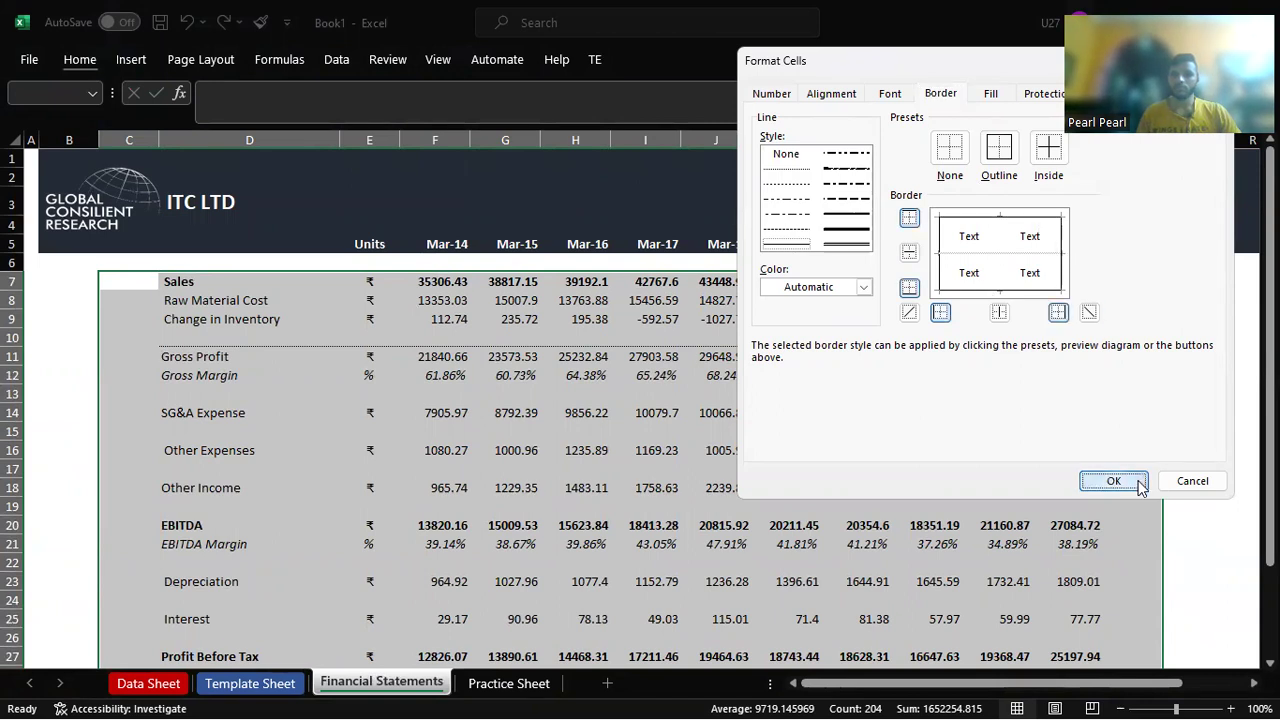
pyautogui.click(936, 428)
pyautogui.scroll(-2, 936, 430)
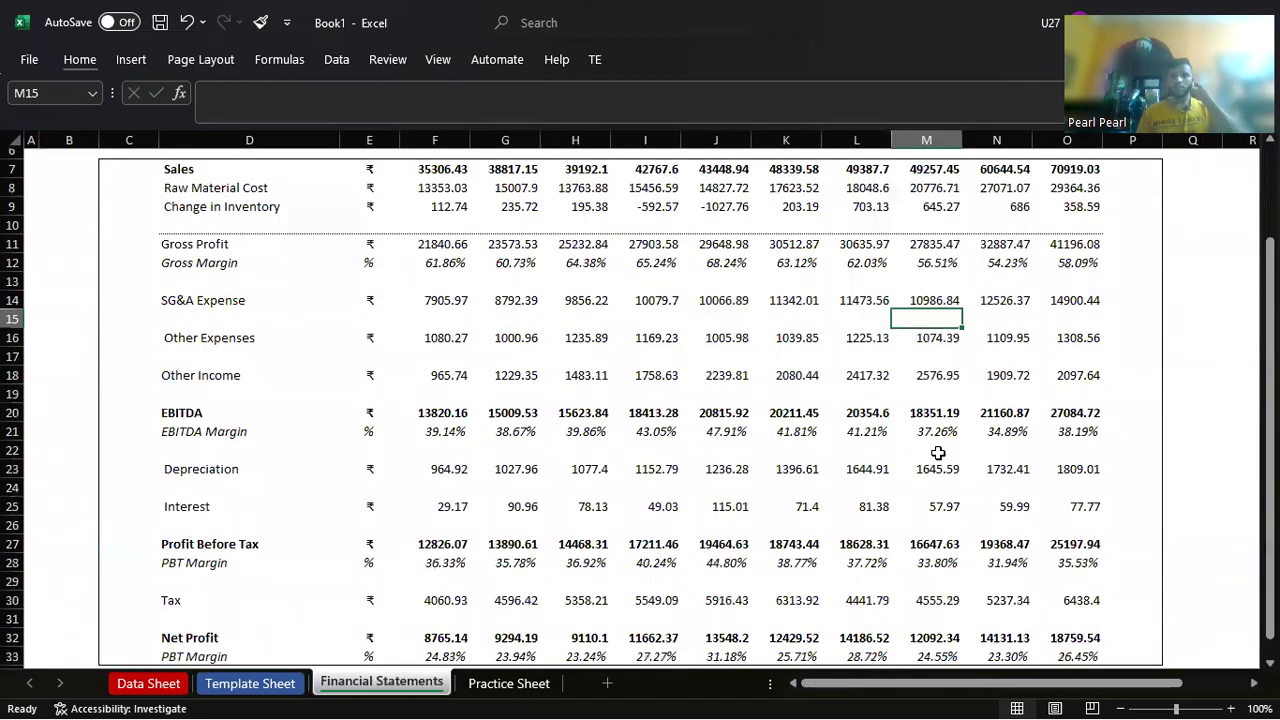
# Step: Add a border line above the EBITDA row
pyautogui.scroll(-1, 938, 453)
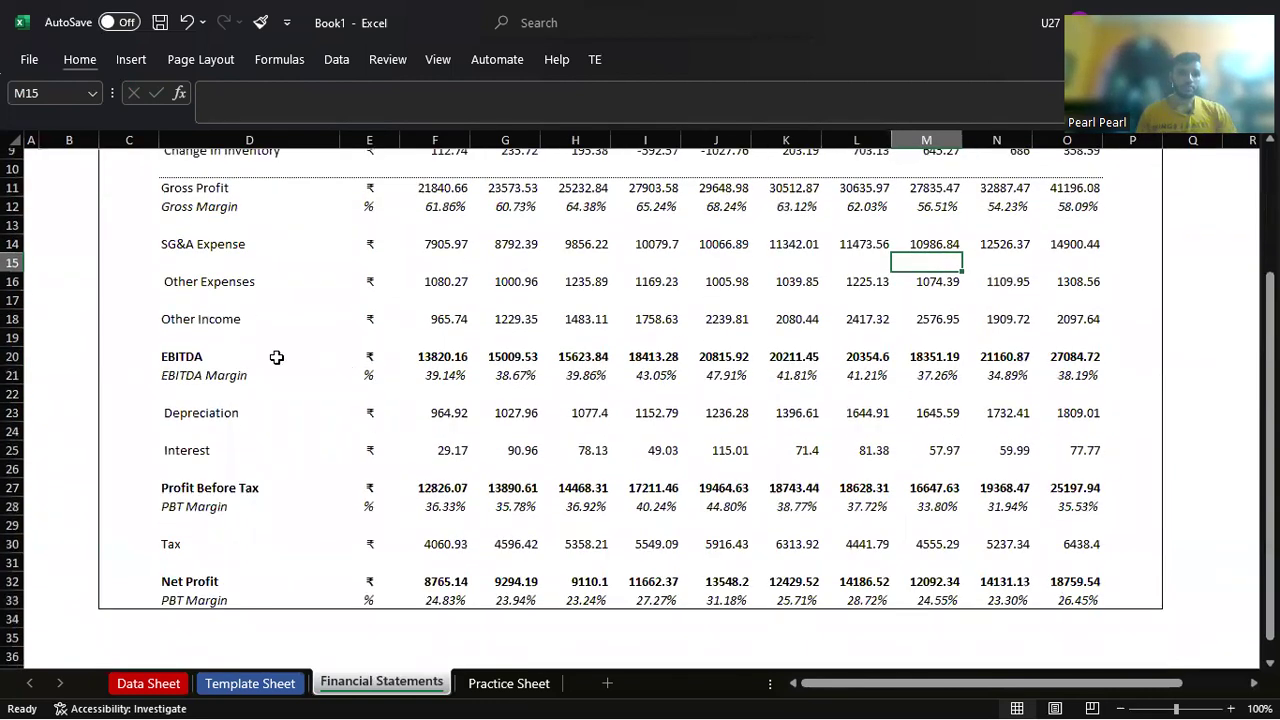
pyautogui.click(277, 357)
pyautogui.hotkey('shift', 'Right')
pyautogui.hotkey('shift', 'Right')
pyautogui.hotkey('shift', 'Right')
pyautogui.hotkey('shift', 'Right')
pyautogui.hotkey('shift', 'Right')
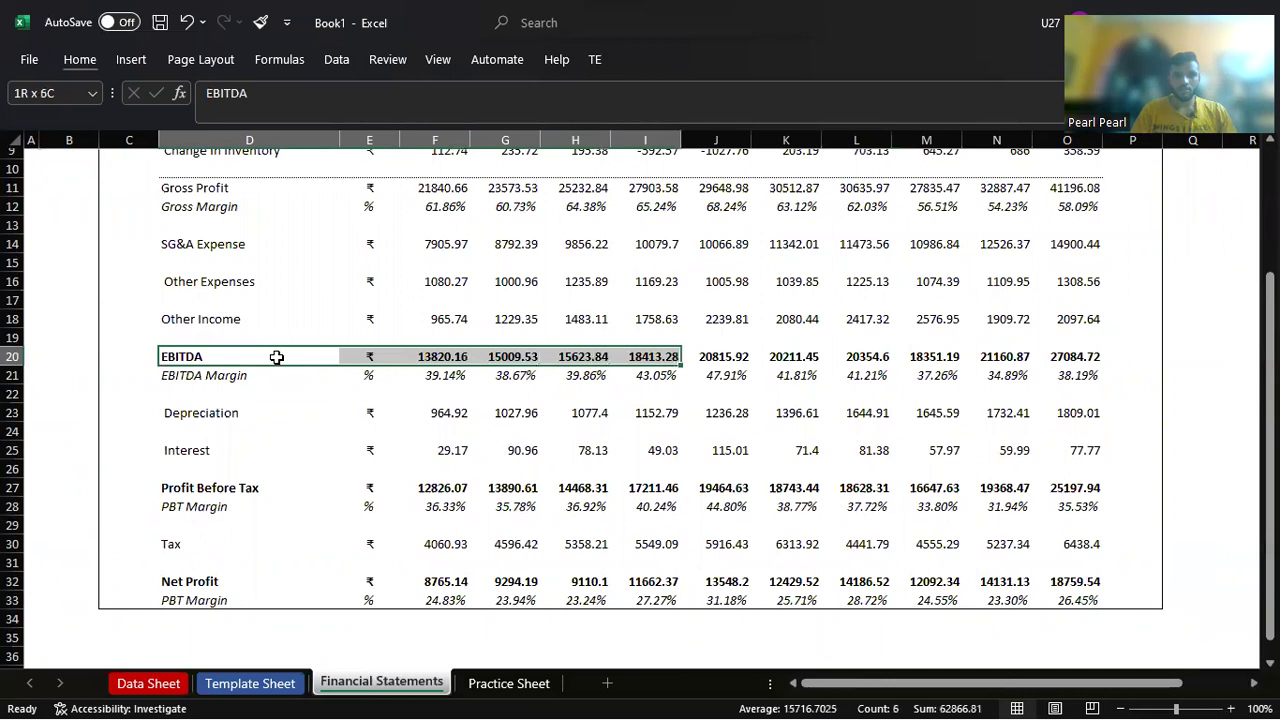
pyautogui.hotkey('shift', 'Right')
pyautogui.hotkey('shift', 'Right')
pyautogui.hotkey('shift', 'Right')
pyautogui.hotkey('shift', 'Right')
pyautogui.hotkey('shift', 'Right')
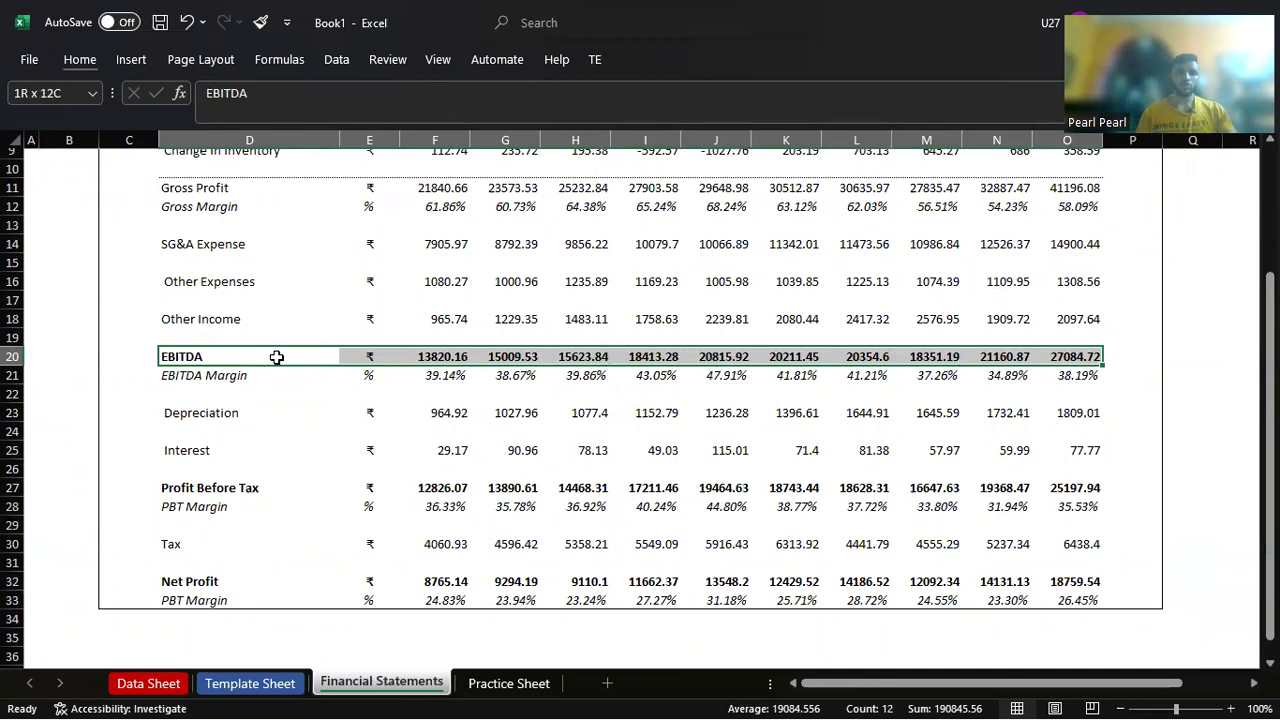
pyautogui.hotkey('ctrl', '1')
pyautogui.click(952, 224)
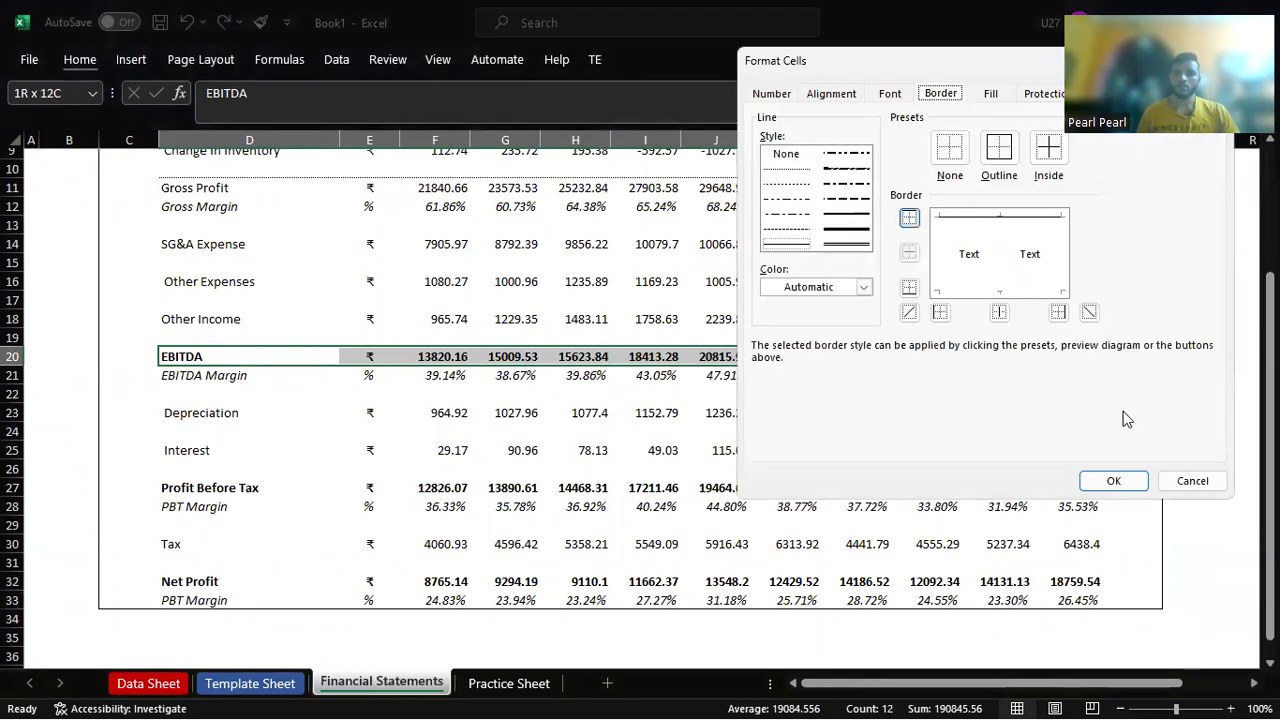
pyautogui.click(1135, 481)
# Step: Put a double-line bottom border under the Net Profit row
pyautogui.click(234, 580)
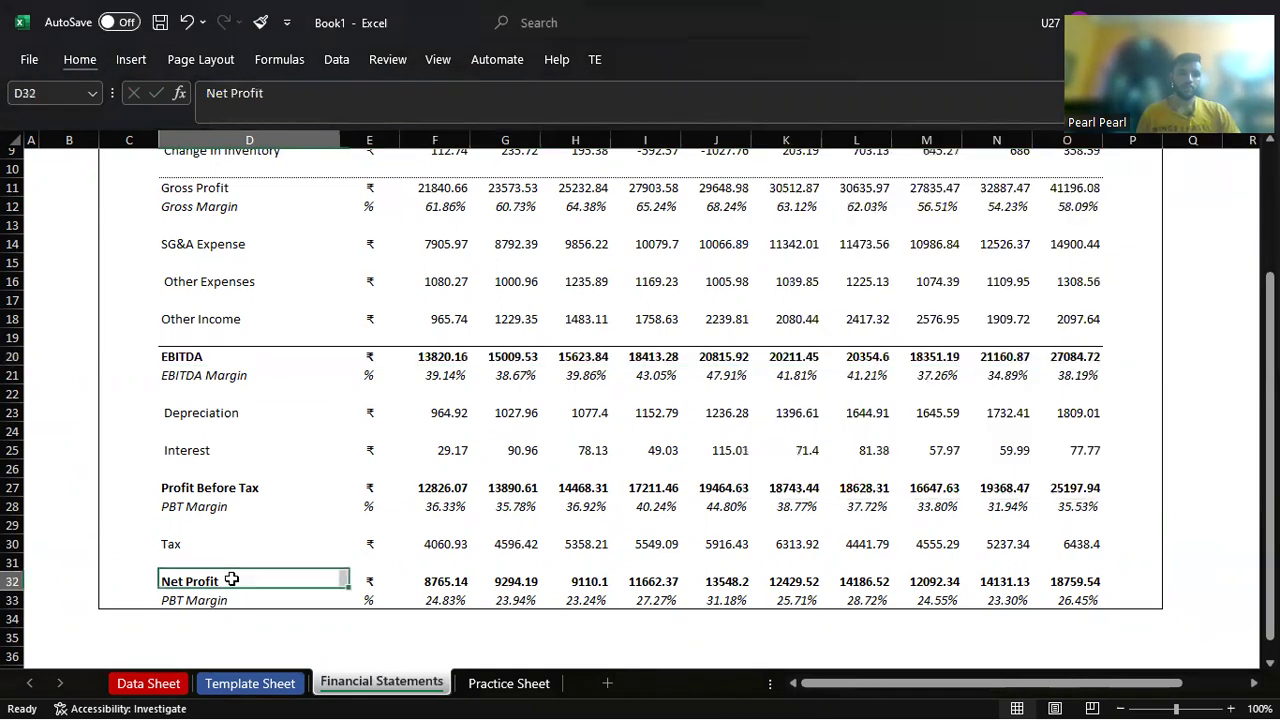
pyautogui.hotkey('shift', 'Right')
pyautogui.hotkey('shift', 'Right')
pyautogui.hotkey('shift', 'Right')
pyautogui.hotkey('shift', 'Right')
pyautogui.hotkey('shift', 'Right')
pyautogui.hotkey('shift', 'Right')
pyautogui.hotkey('shift', 'Right')
pyautogui.hotkey('shift', 'Right')
pyautogui.hotkey('shift', 'Right')
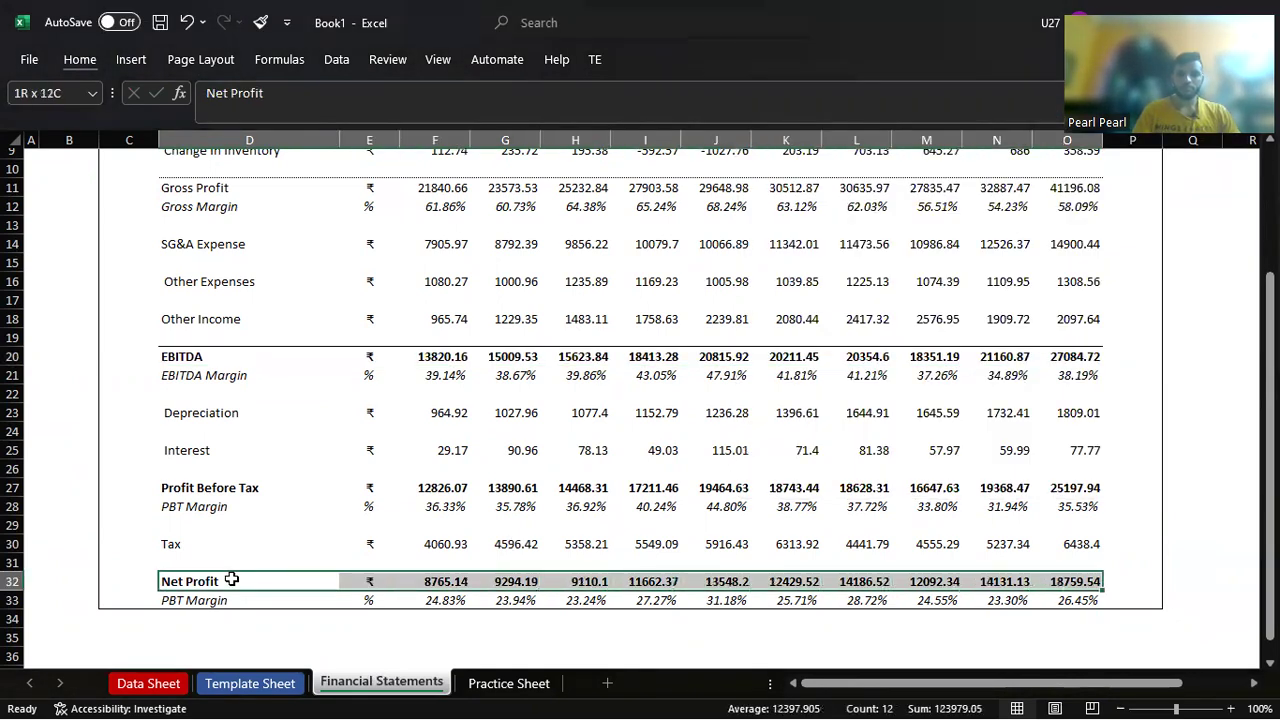
pyautogui.hotkey('ctrl', '1')
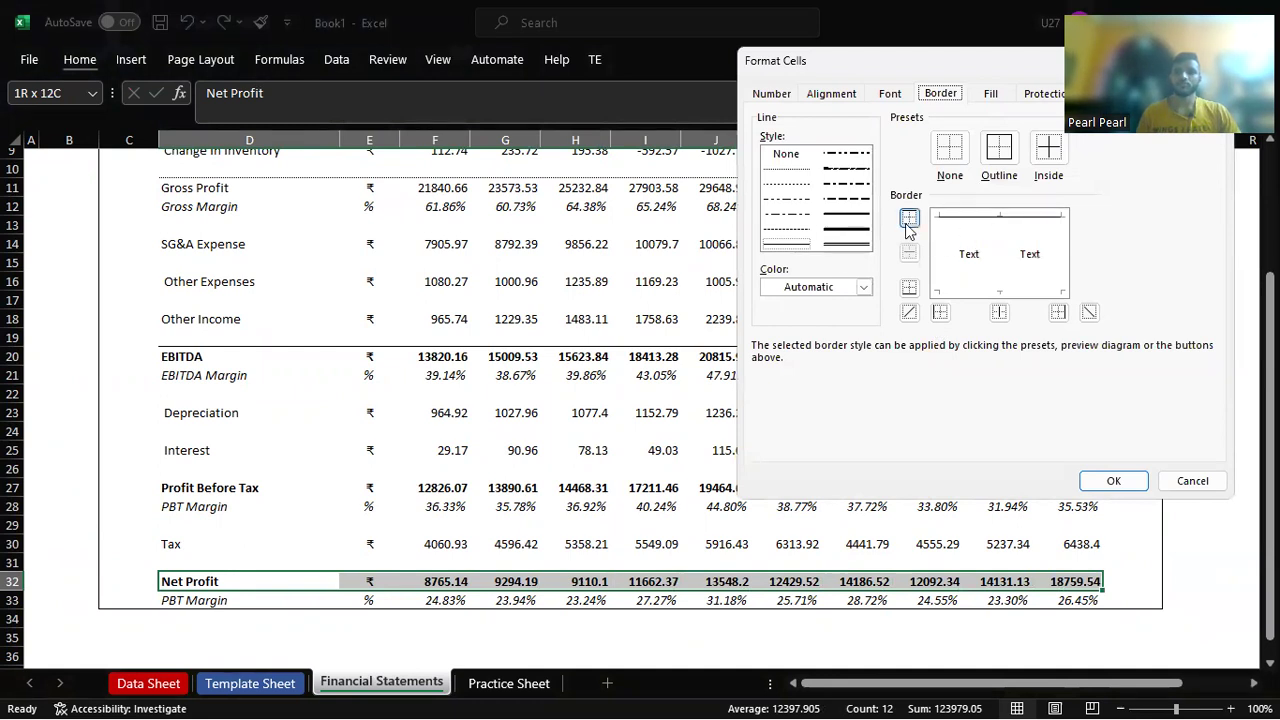
pyautogui.click(845, 244)
pyautogui.click(909, 287)
pyautogui.click(1131, 480)
pyautogui.click(797, 488)
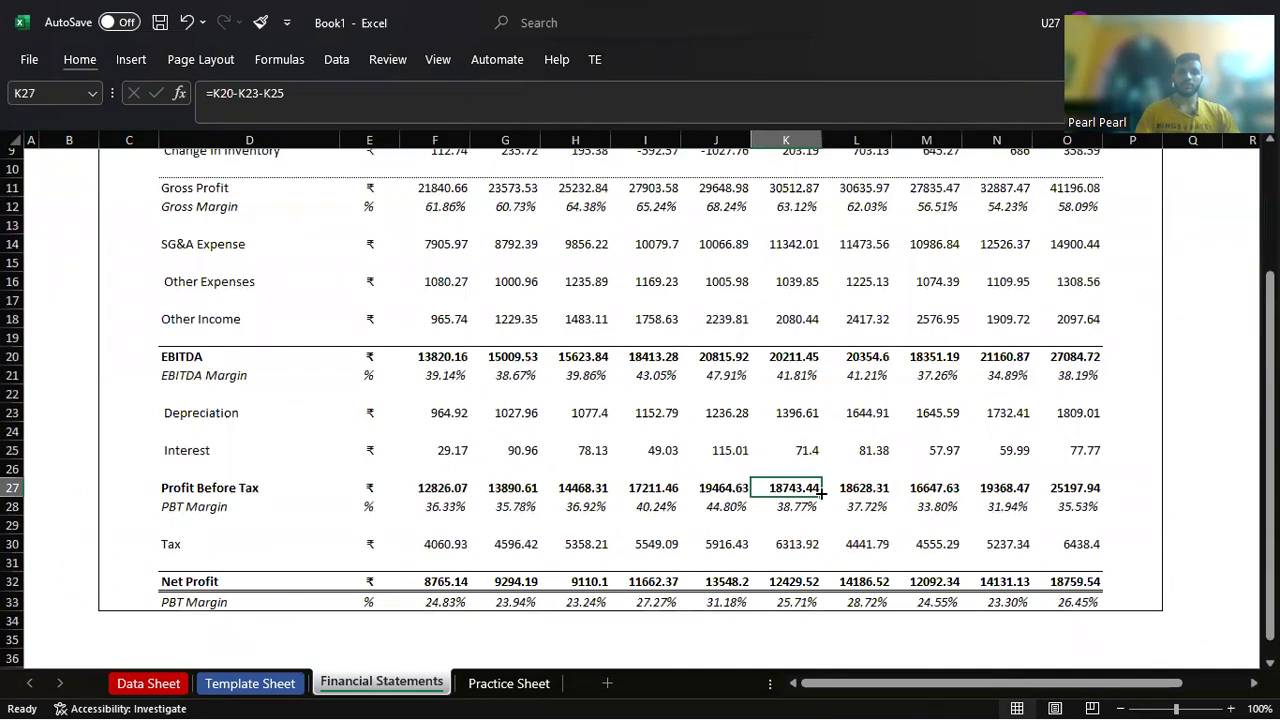
# Step: Paste into the last margin row and remove the bottom border under PBT Margin row 33
pyautogui.press('Down')
pyautogui.press('Down')
pyautogui.press('Down')
pyautogui.press('Down')
pyautogui.press('Down')
pyautogui.press('Left')
pyautogui.press('Left')
pyautogui.press('Left')
pyautogui.press('Left')
pyautogui.press('Left')
pyautogui.press('Left')
pyautogui.press('Left')
pyautogui.press('Left')
pyautogui.press('Right')
pyautogui.press('Right')
pyautogui.press('Down')
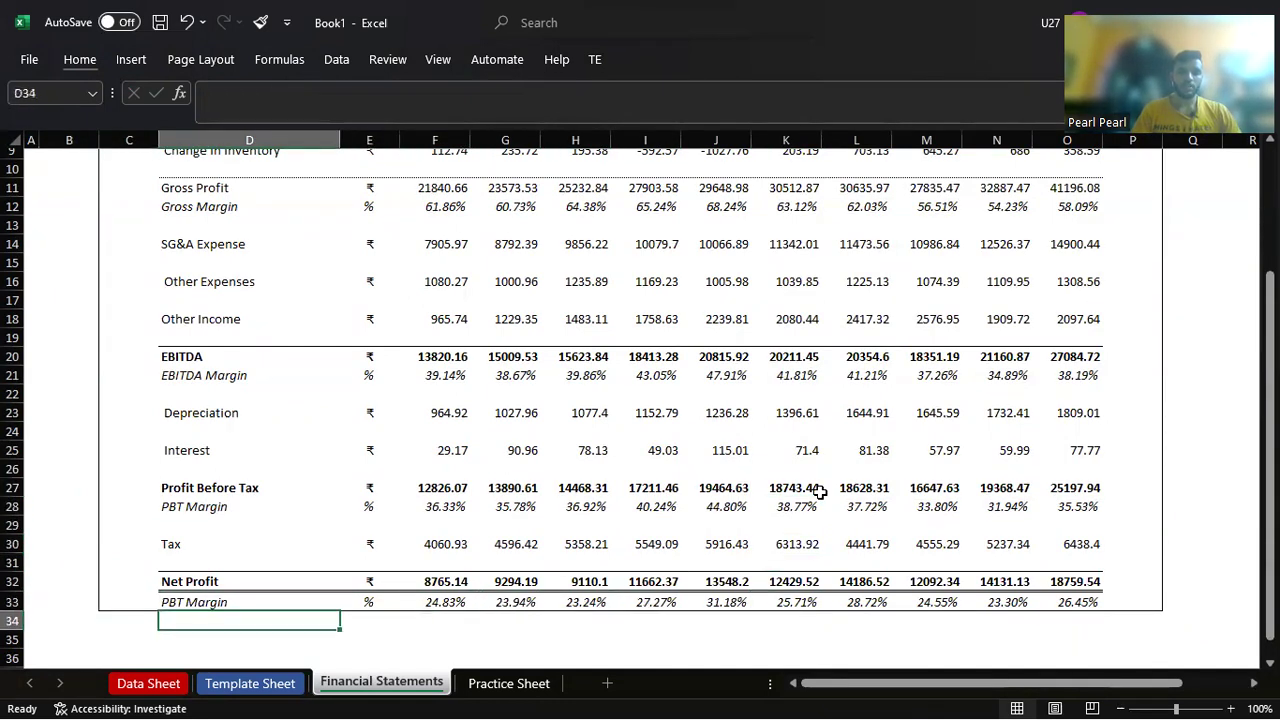
pyautogui.scroll(-1, 818, 490)
pyautogui.scroll(-1, 816, 490)
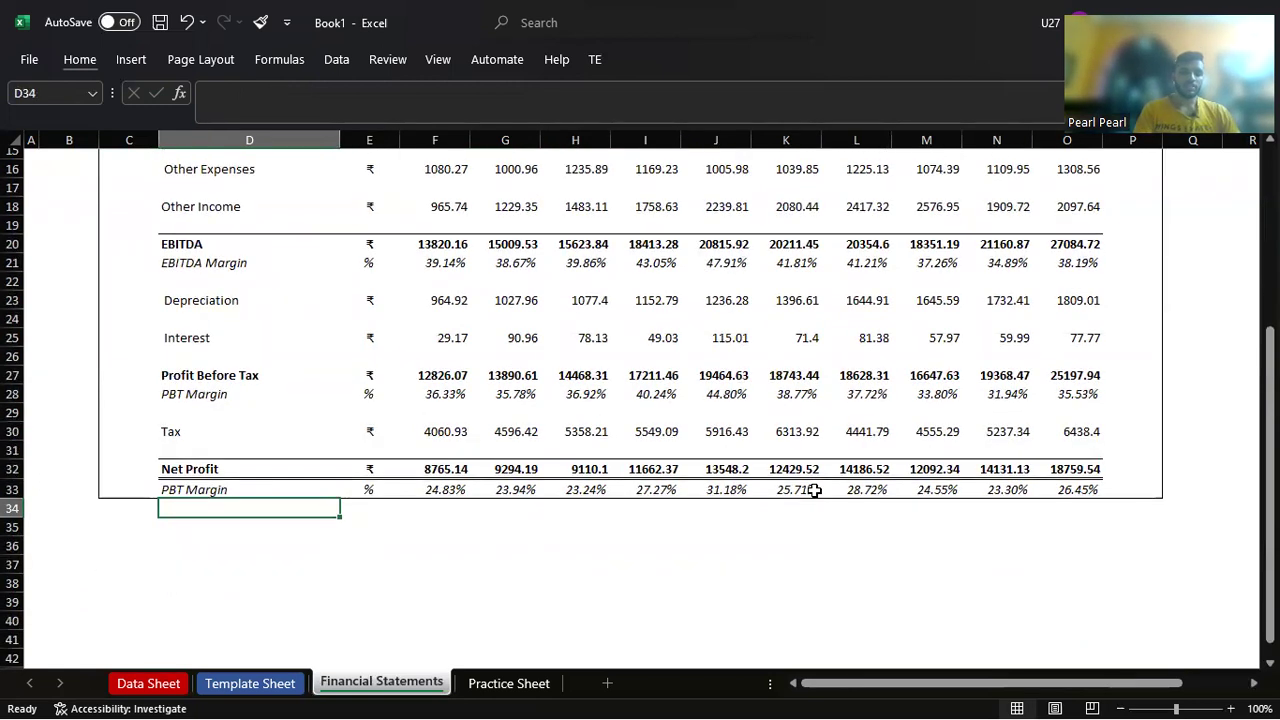
pyautogui.hotkey('ctrl', 'v')
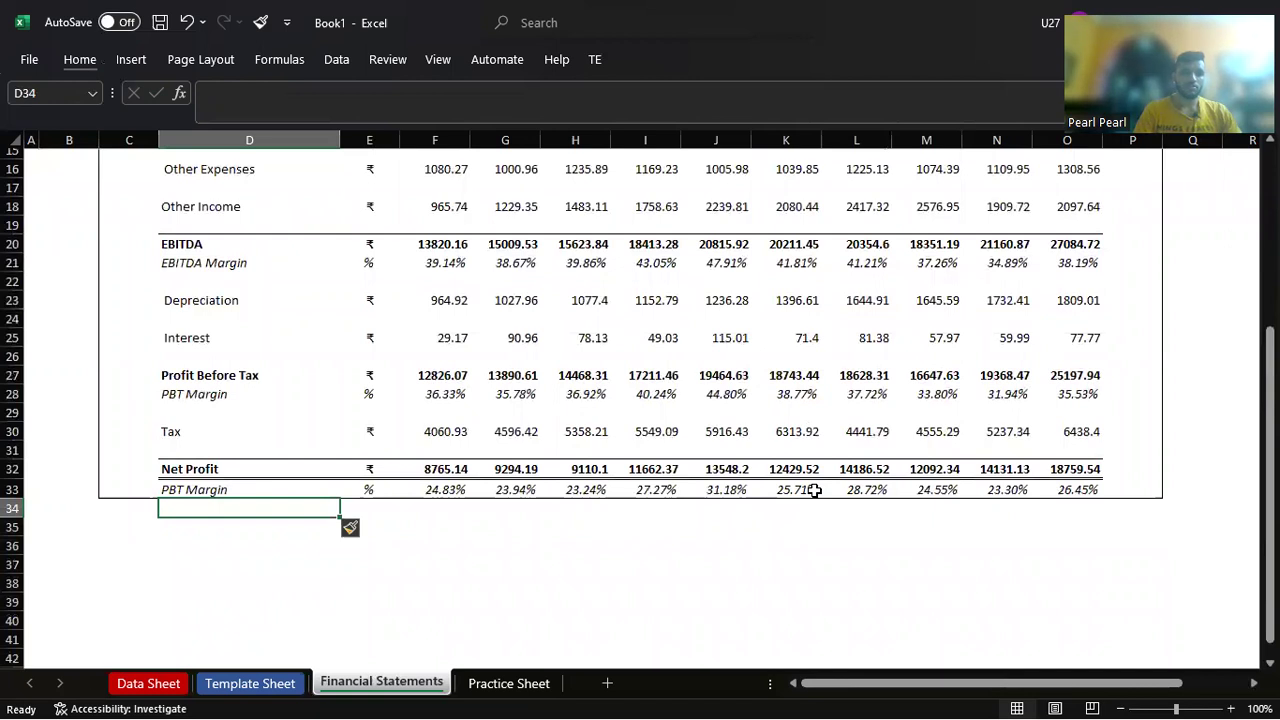
pyautogui.press('Up')
pyautogui.press('Left')
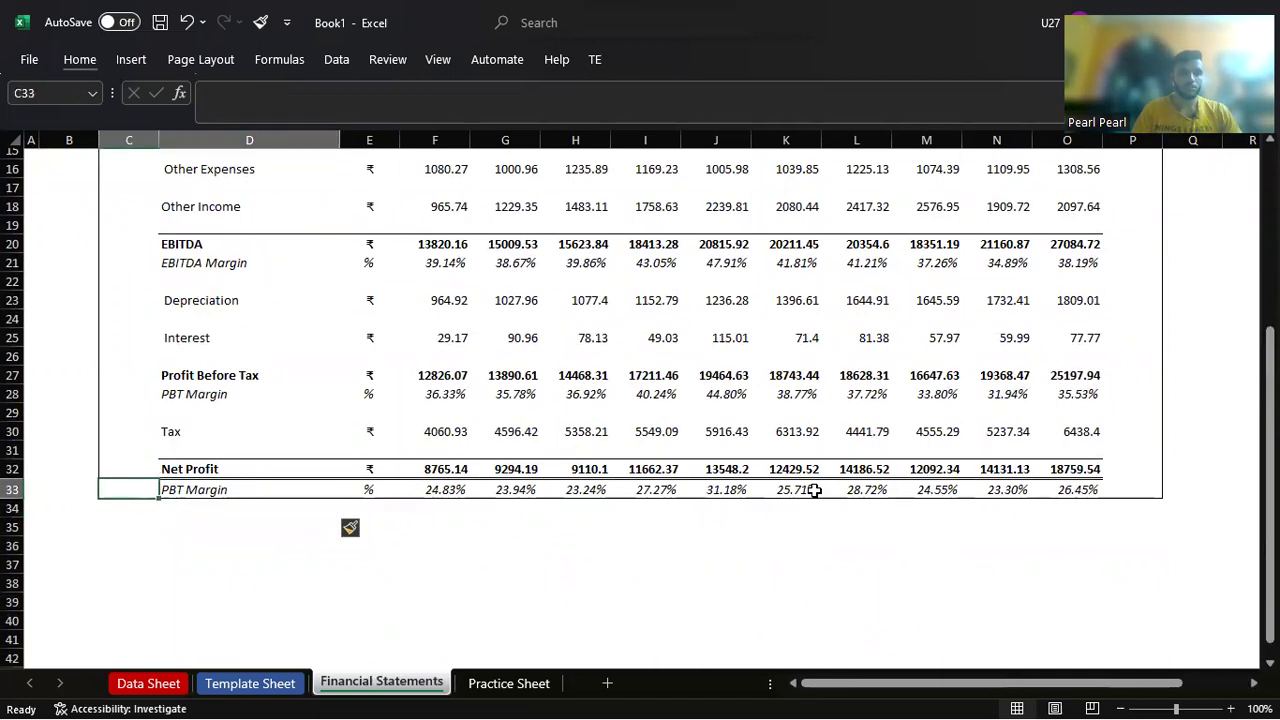
pyautogui.hotkey('shift', 'Right')
pyautogui.hotkey('shift', 'Right')
pyautogui.hotkey('shift', 'Right')
pyautogui.hotkey('shift', 'Right')
pyautogui.hotkey('shift', 'Right')
pyautogui.hotkey('shift', 'Right')
pyautogui.hotkey('shift', 'Right')
pyautogui.hotkey('shift', 'Right')
pyautogui.hotkey('shift', 'Right')
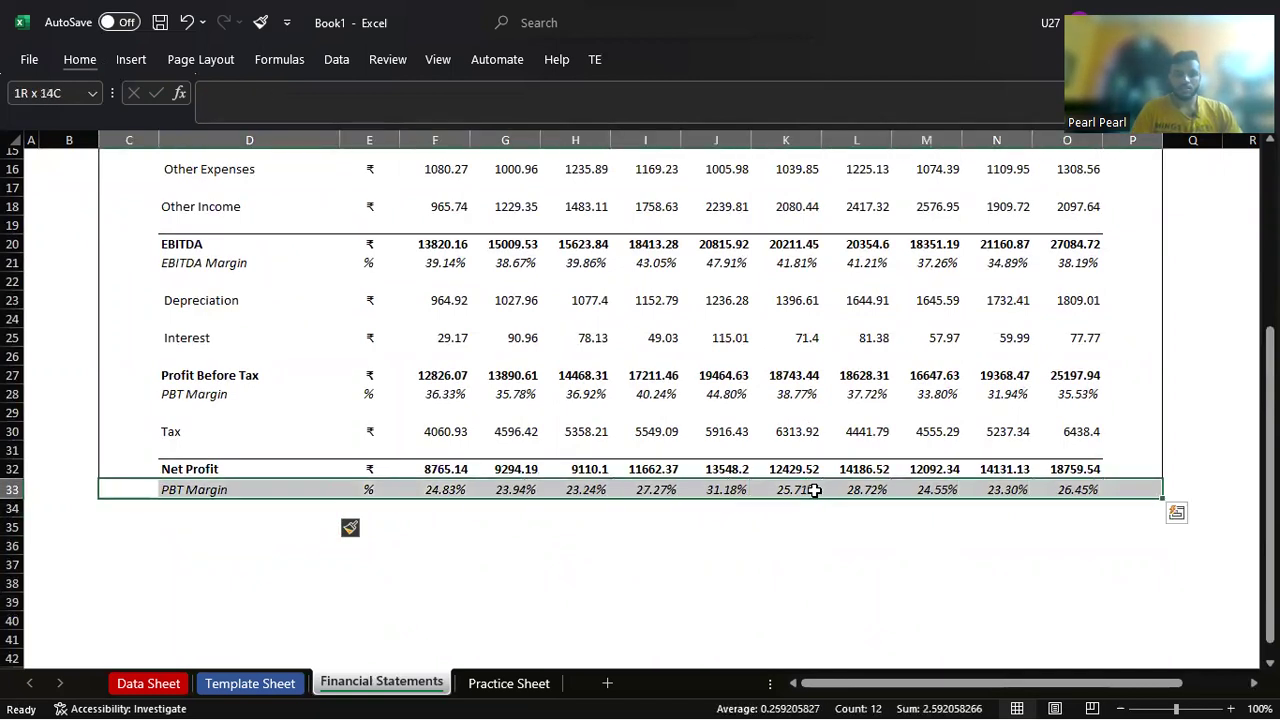
pyautogui.hotkey('ctrl', '1')
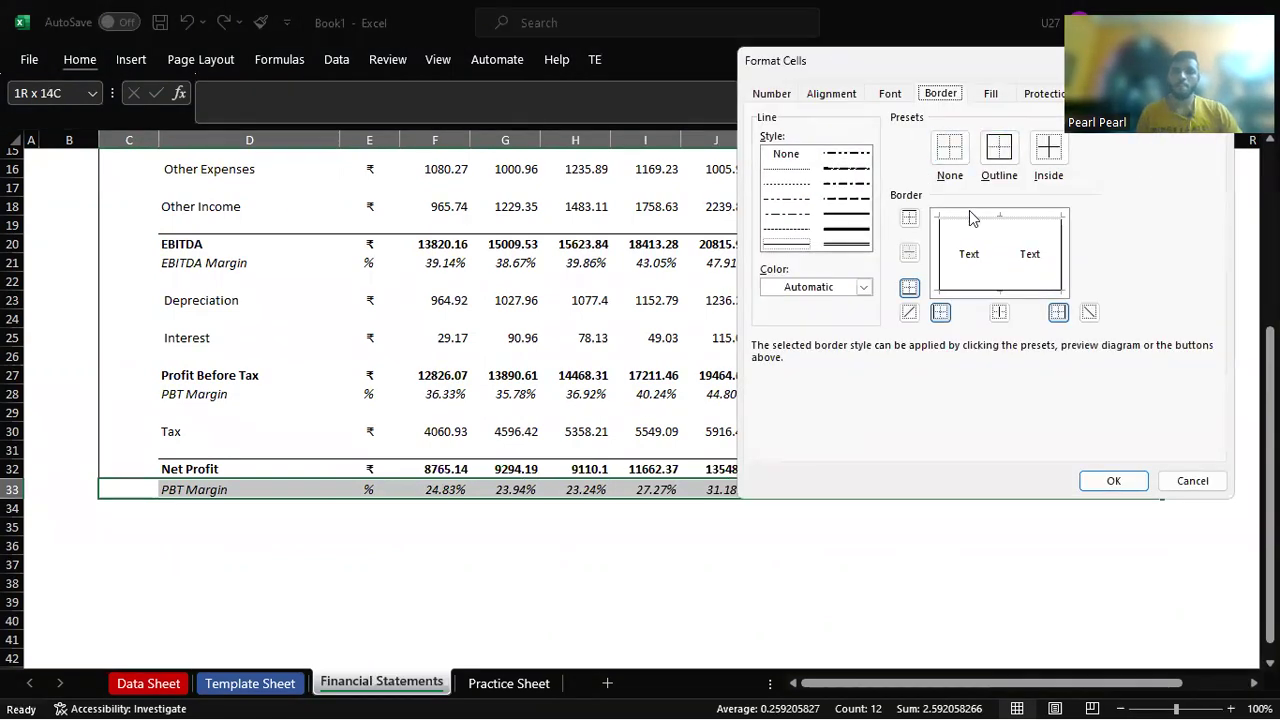
pyautogui.click(969, 290)
pyautogui.click(1113, 481)
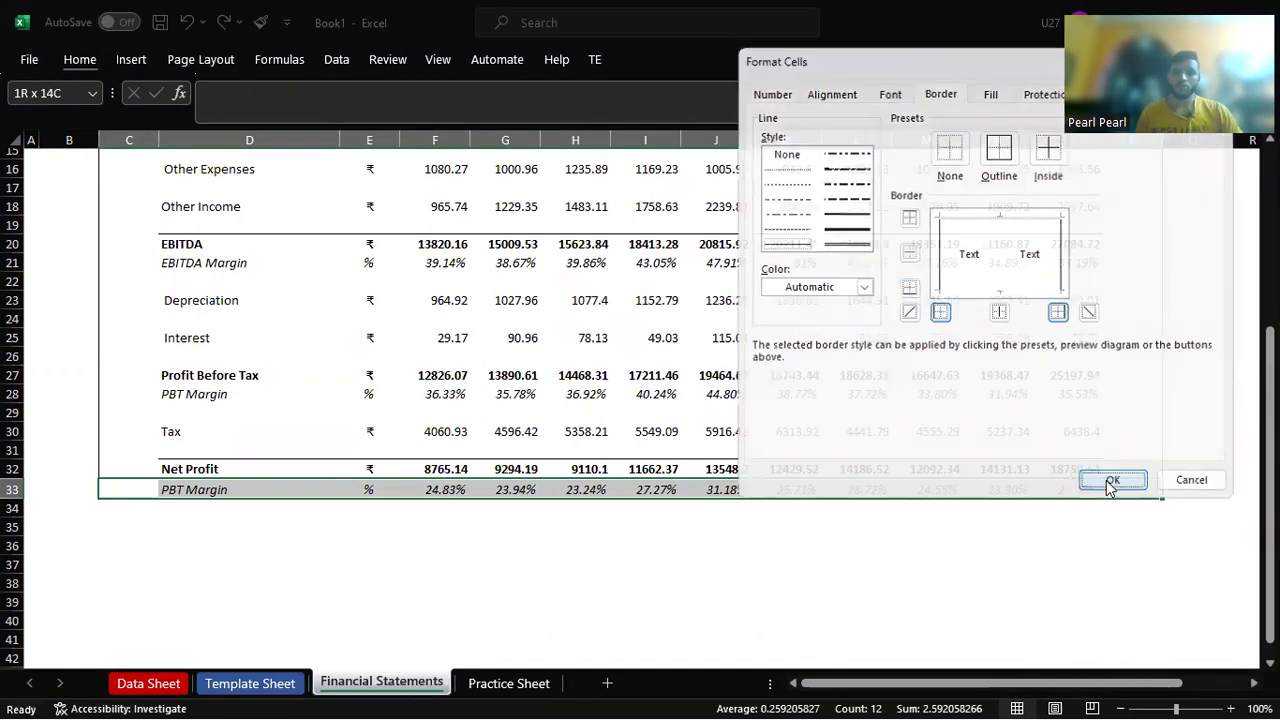
pyautogui.click(724, 524)
pyautogui.click(196, 521)
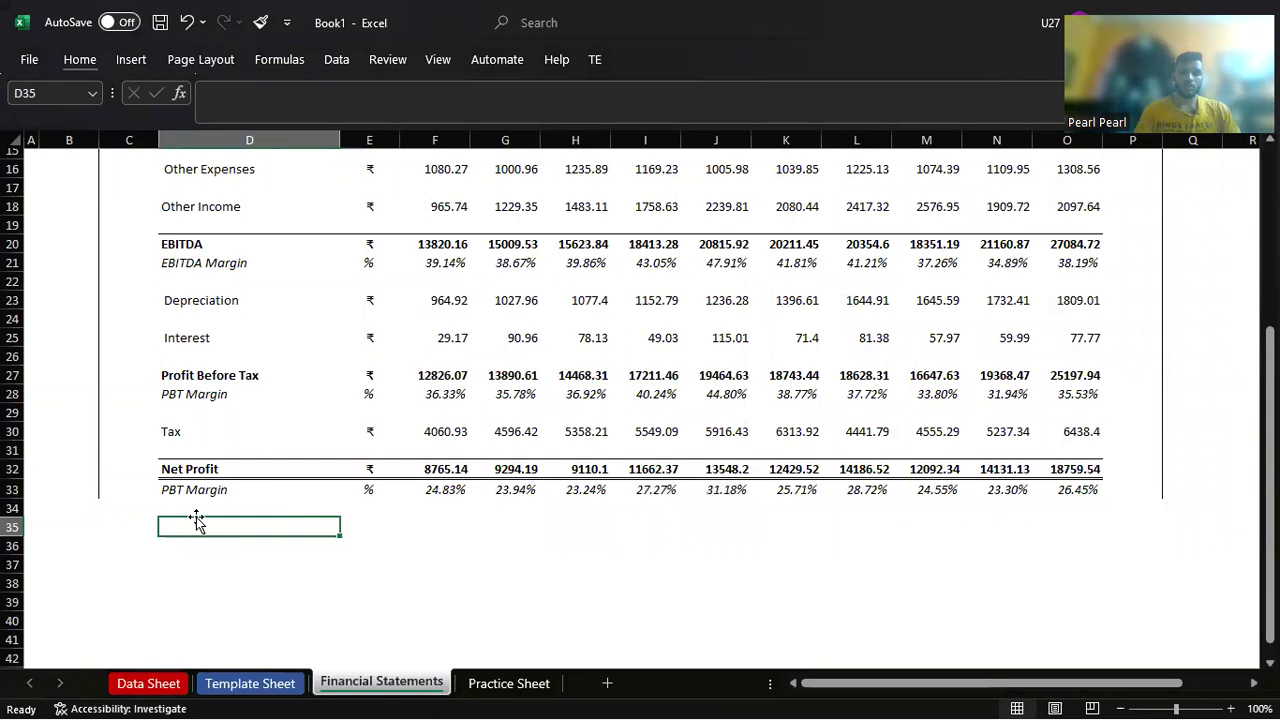
# Step: Enter the label EPS in D35 with the ₹ unit in E35
pyautogui.write('EPS')
pyautogui.press('Tab')
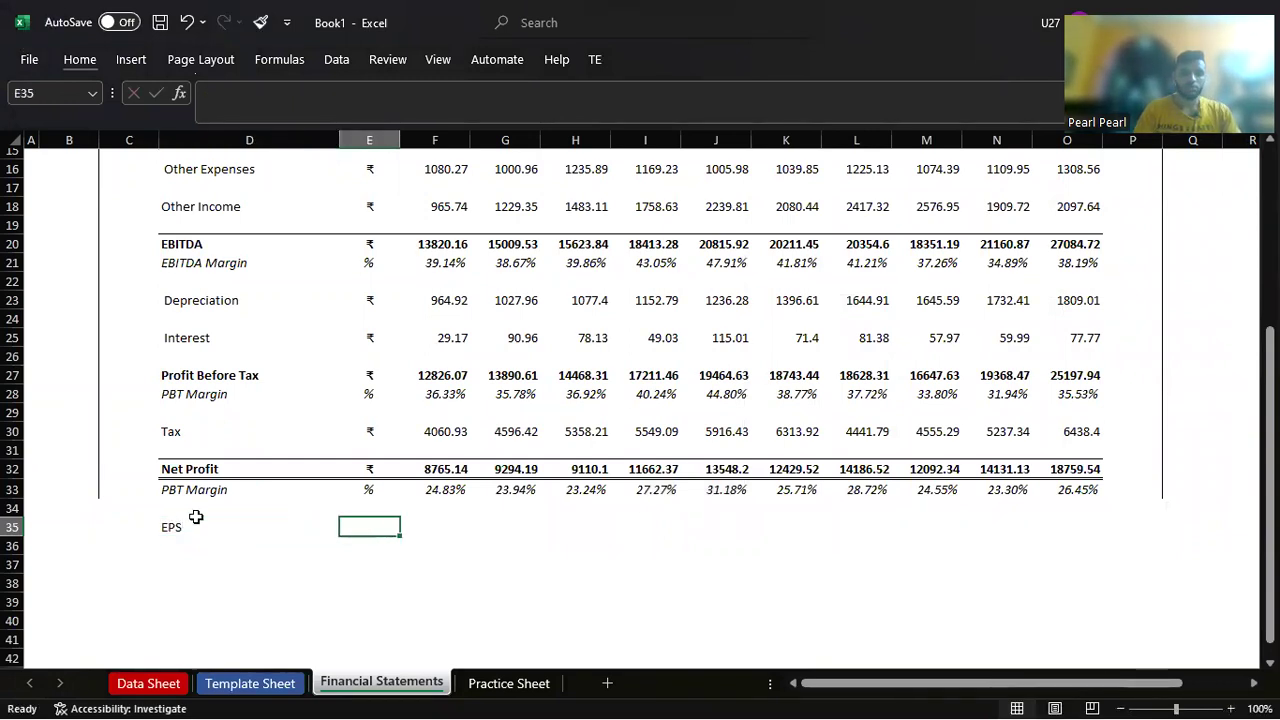
pyautogui.write('₹')
pyautogui.press('Tab')
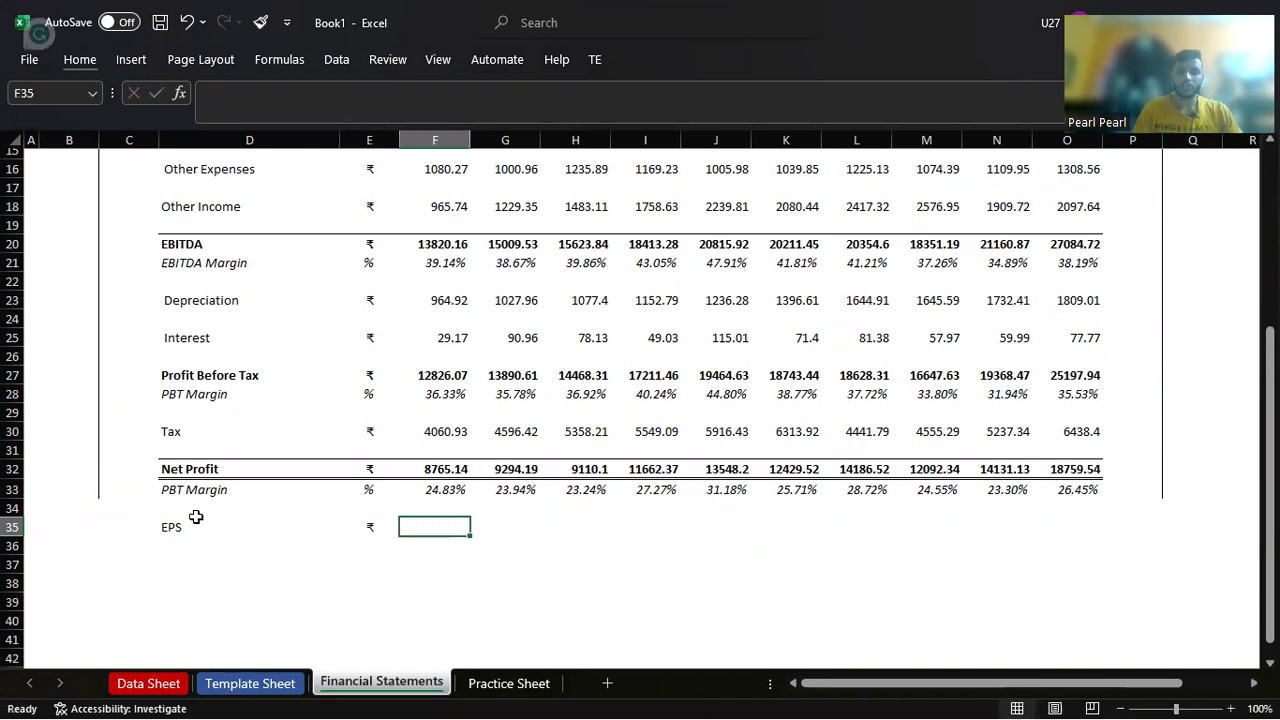
# Step: Add the Outstanding Shares label in D36
pyautogui.press('Down')
pyautogui.press('Left')
pyautogui.press('Left')
pyautogui.press('Left')
pyautogui.press('Down')
pyautogui.press('Right')
pyautogui.press('Up')
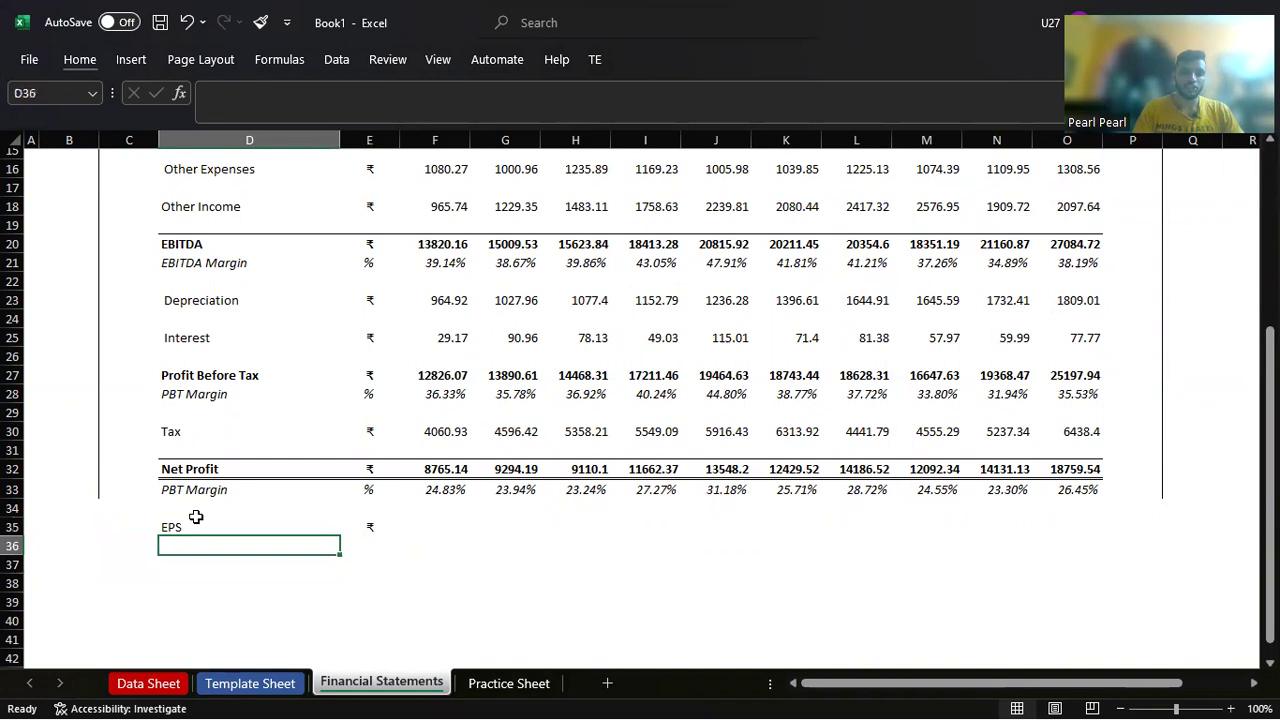
pyautogui.write('Outstandin')
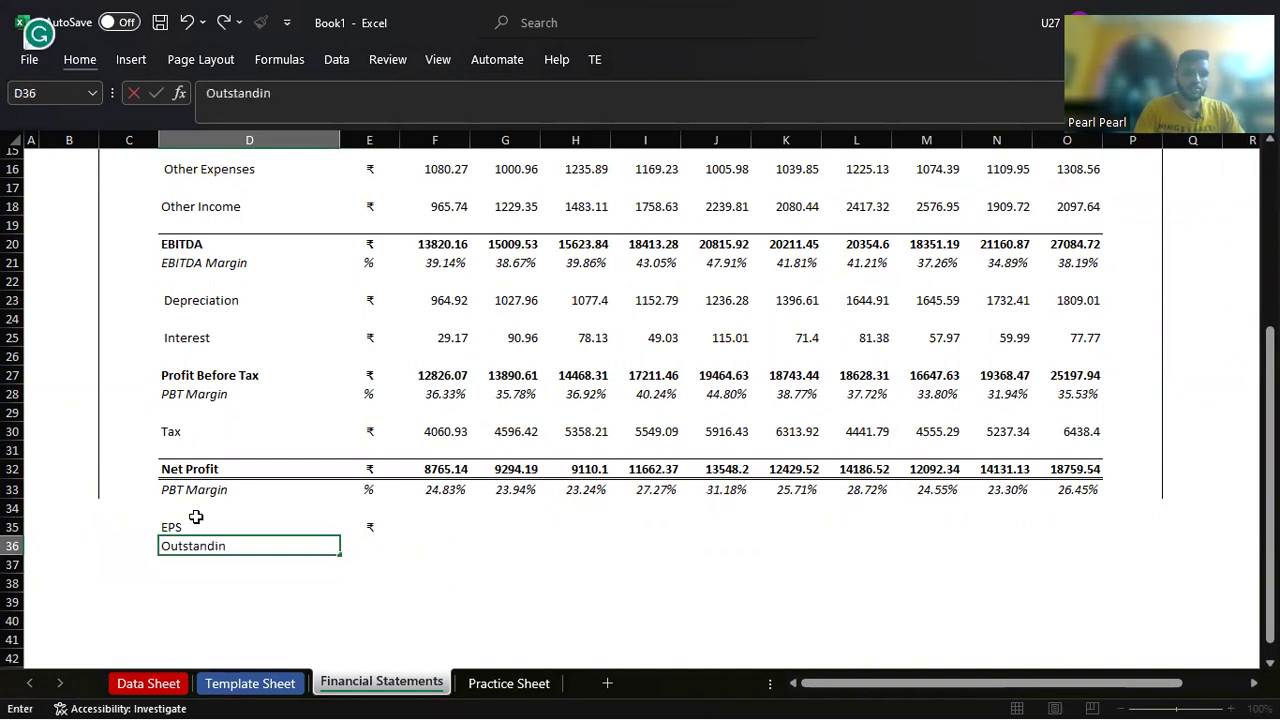
pyautogui.press('BackSpace')
pyautogui.press('BackSpace')
pyautogui.press('BackSpace')
pyautogui.write('ares')
pyautogui.press('Return')
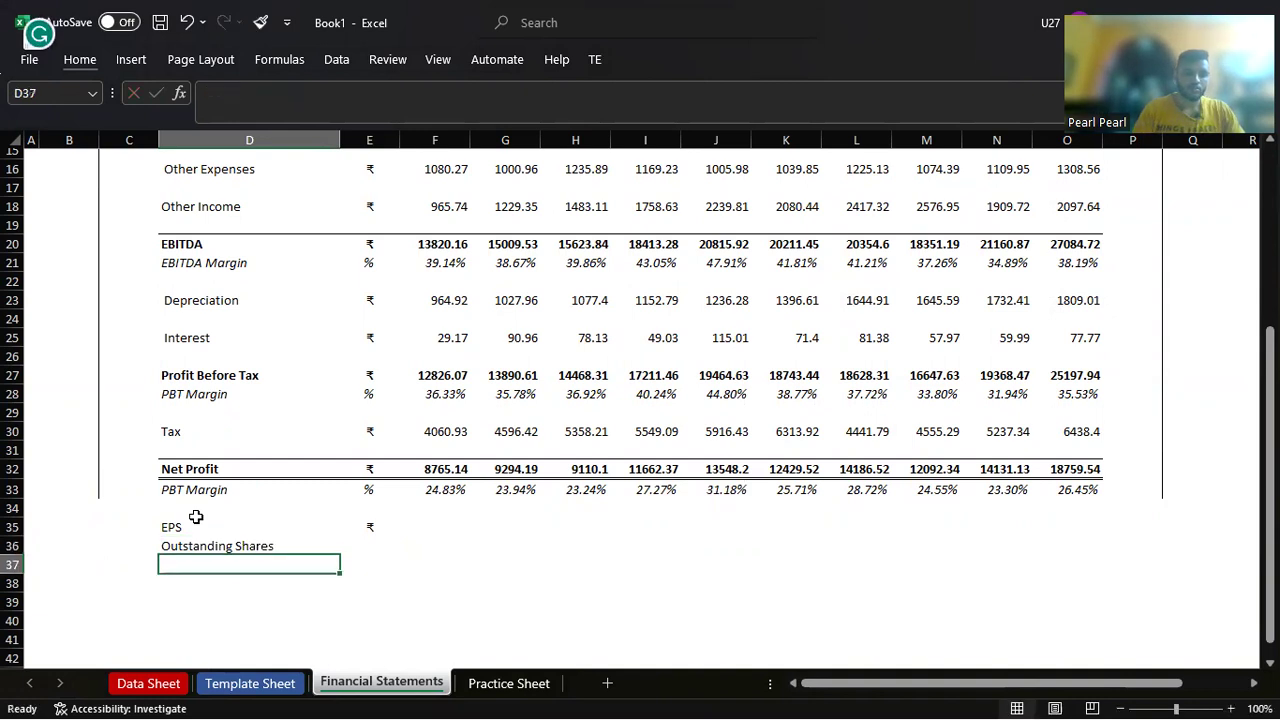
pyautogui.press('Up')
pyautogui.press('Right')
# Step: Look up Adjusted Equity Shares on the Data Sheet (1,192.98 for Mar-14 to 1,242.80 for Mar-23)
pyautogui.hotkey('ctrl', 'pageup')
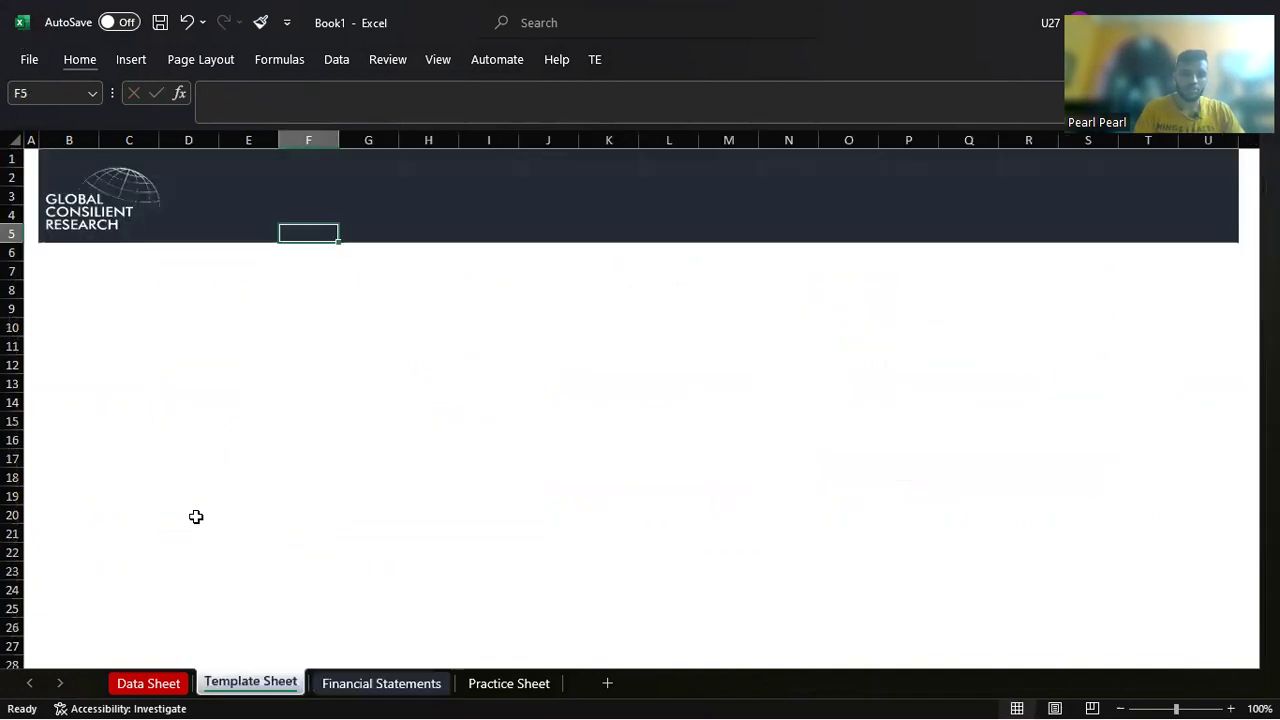
pyautogui.hotkey('ctrl', 'pageup')
pyautogui.scroll(-1, 230, 490)
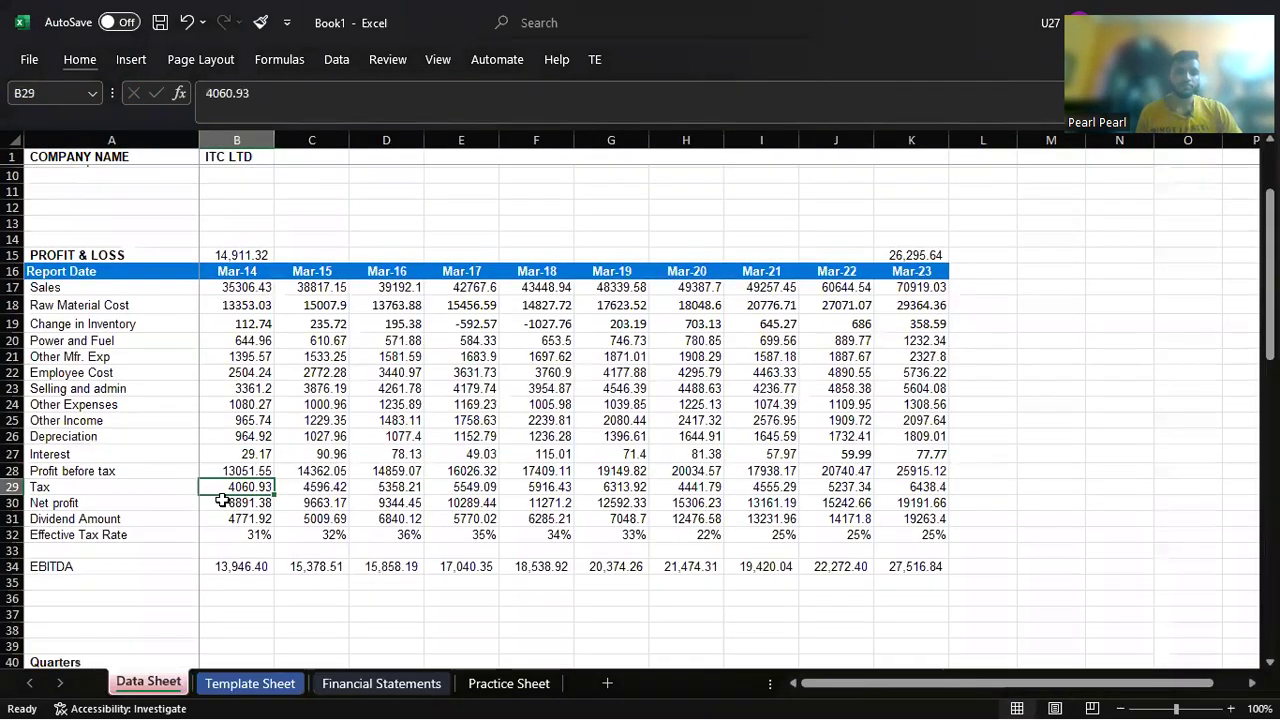
pyautogui.scroll(-4, 266, 458)
pyautogui.scroll(-3, 266, 458)
pyautogui.scroll(-2, 267, 458)
pyautogui.scroll(-4, 267, 458)
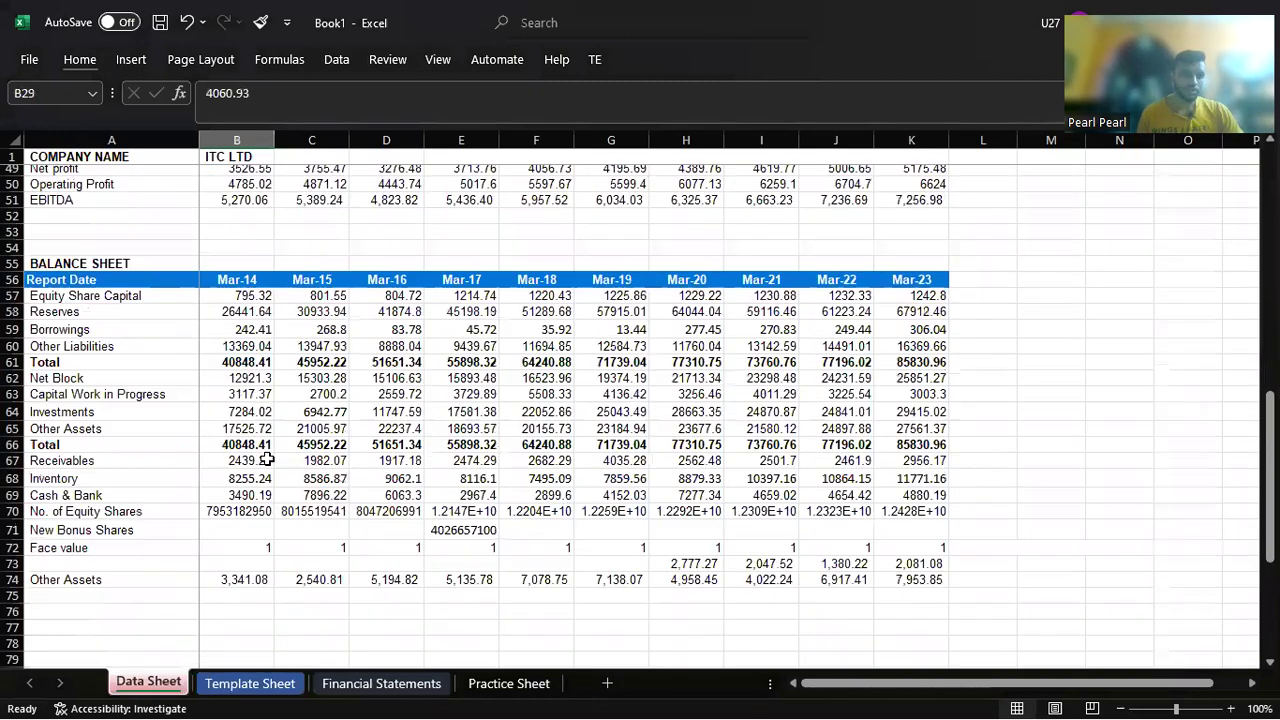
pyautogui.scroll(-2, 267, 458)
pyautogui.scroll(-3, 267, 458)
pyautogui.scroll(-2, 272, 462)
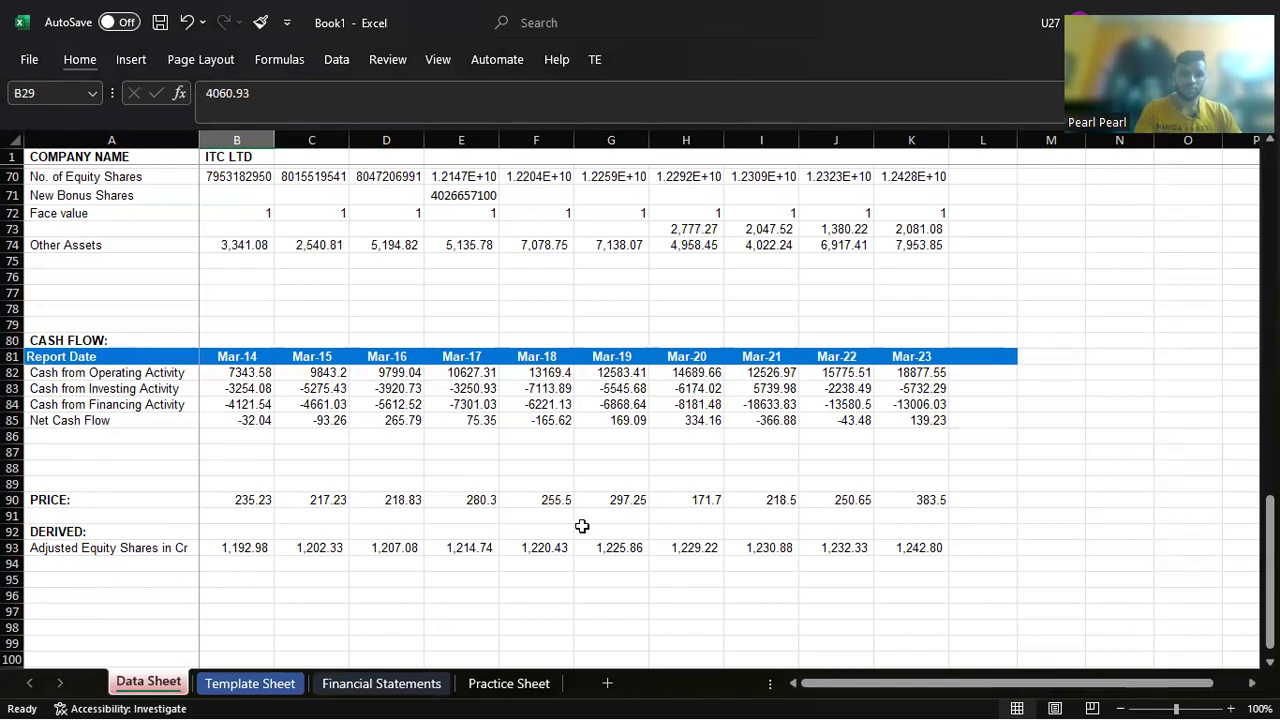
pyautogui.hotkey('ctrl', 'pagedown')
pyautogui.hotkey('ctrl', 'pagedown')
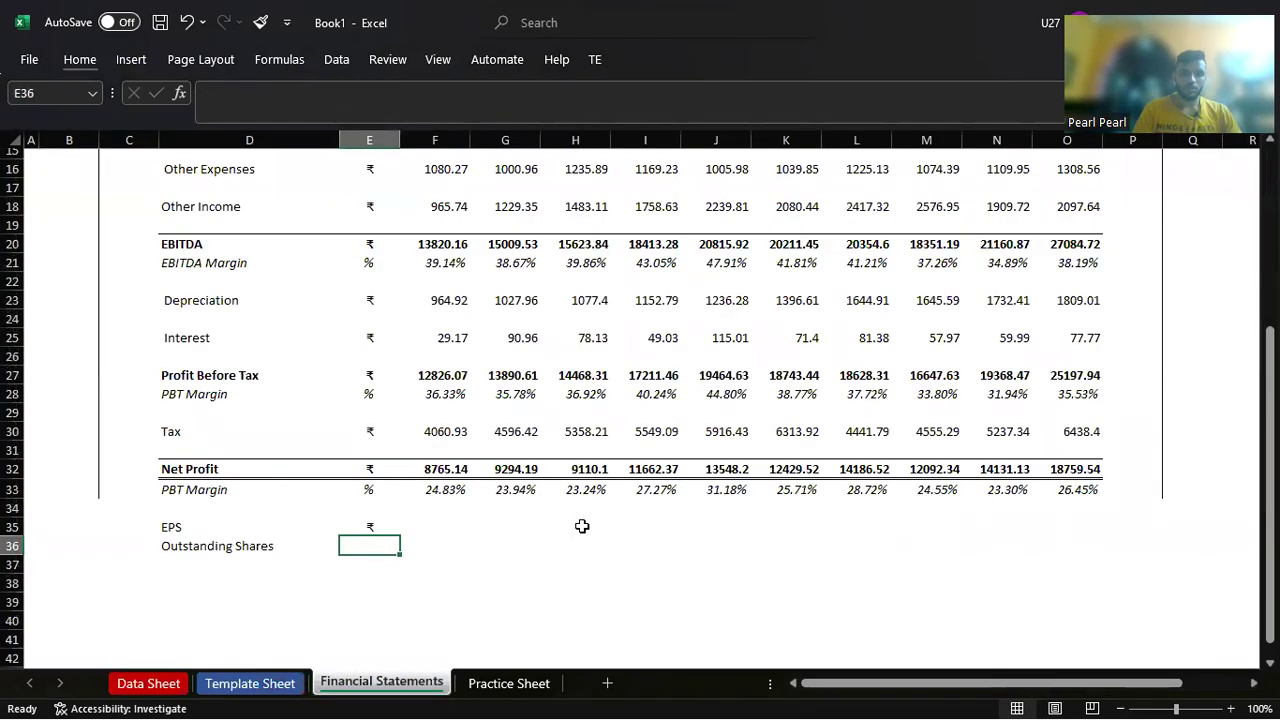
# Step: Link F36 to the Mar-14 adjusted equity shares with ='Data Sheet'!B93
pyautogui.press('Right')
pyautogui.hotkey('ctrl', 'pageup')
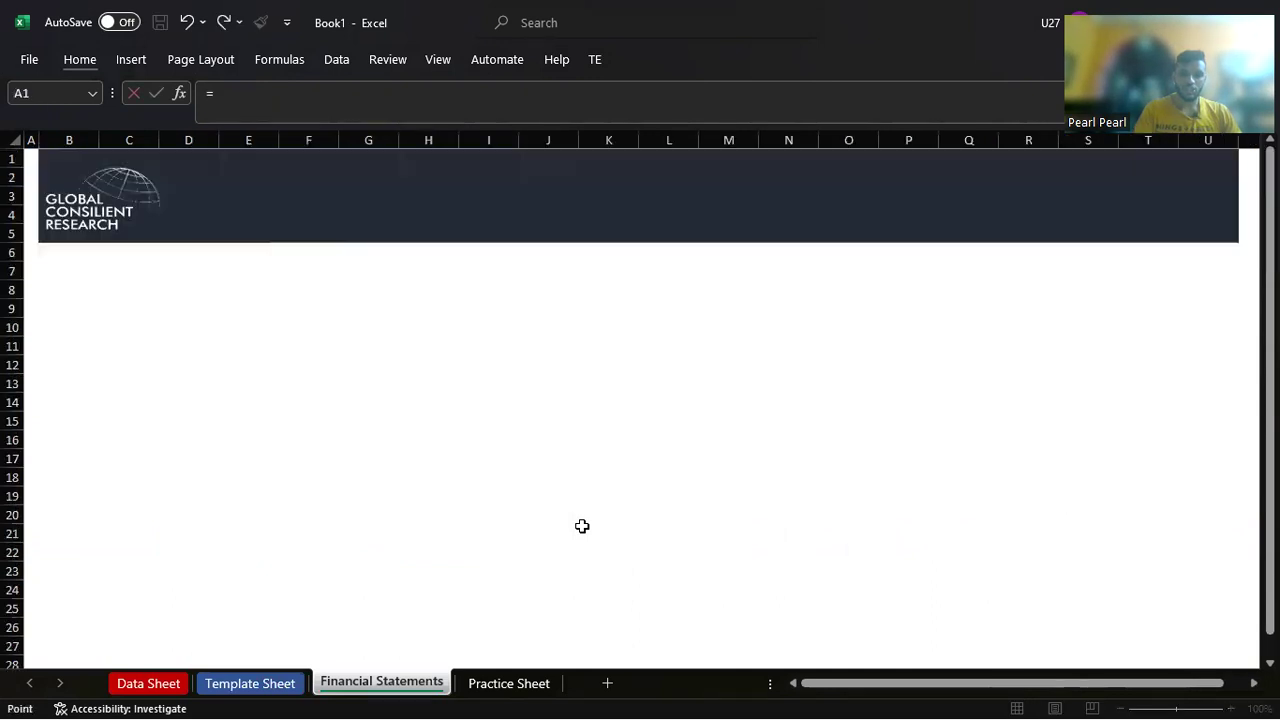
pyautogui.hotkey('ctrl', 'pageup')
pyautogui.hotkey('ctrl', 'pagedown')
pyautogui.hotkey('ctrl', 'pageup')
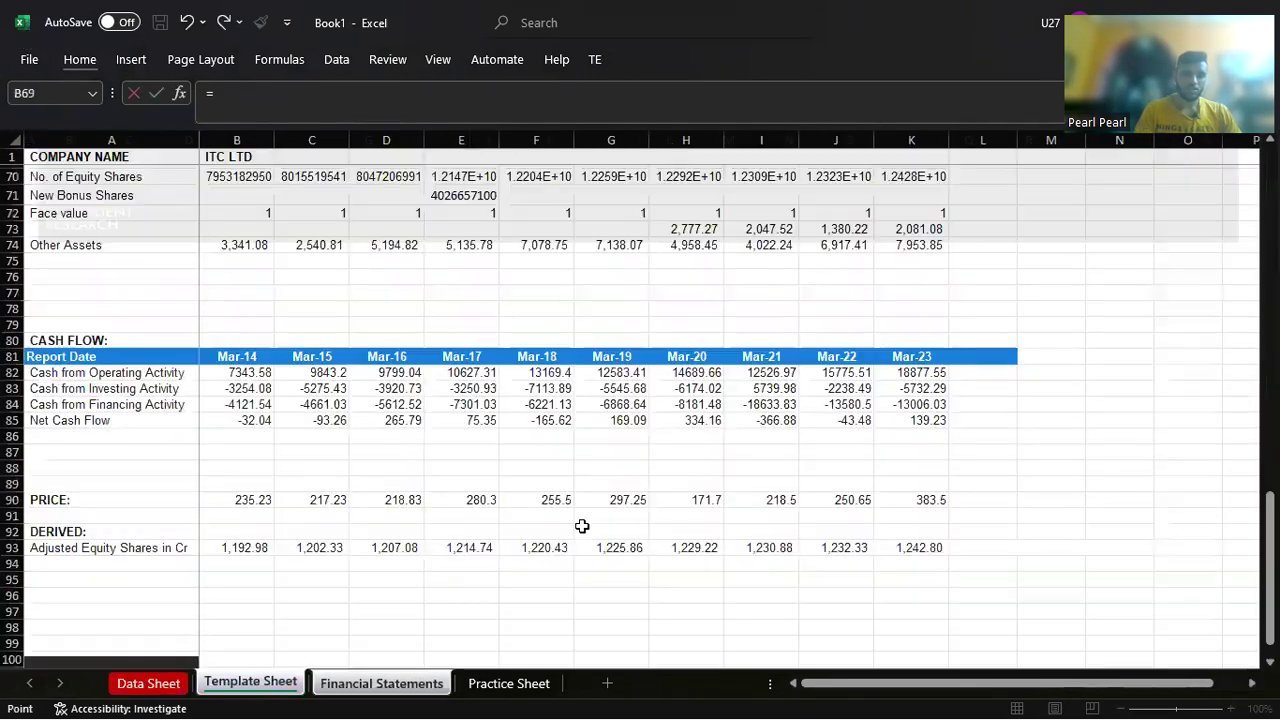
pyautogui.click(239, 540)
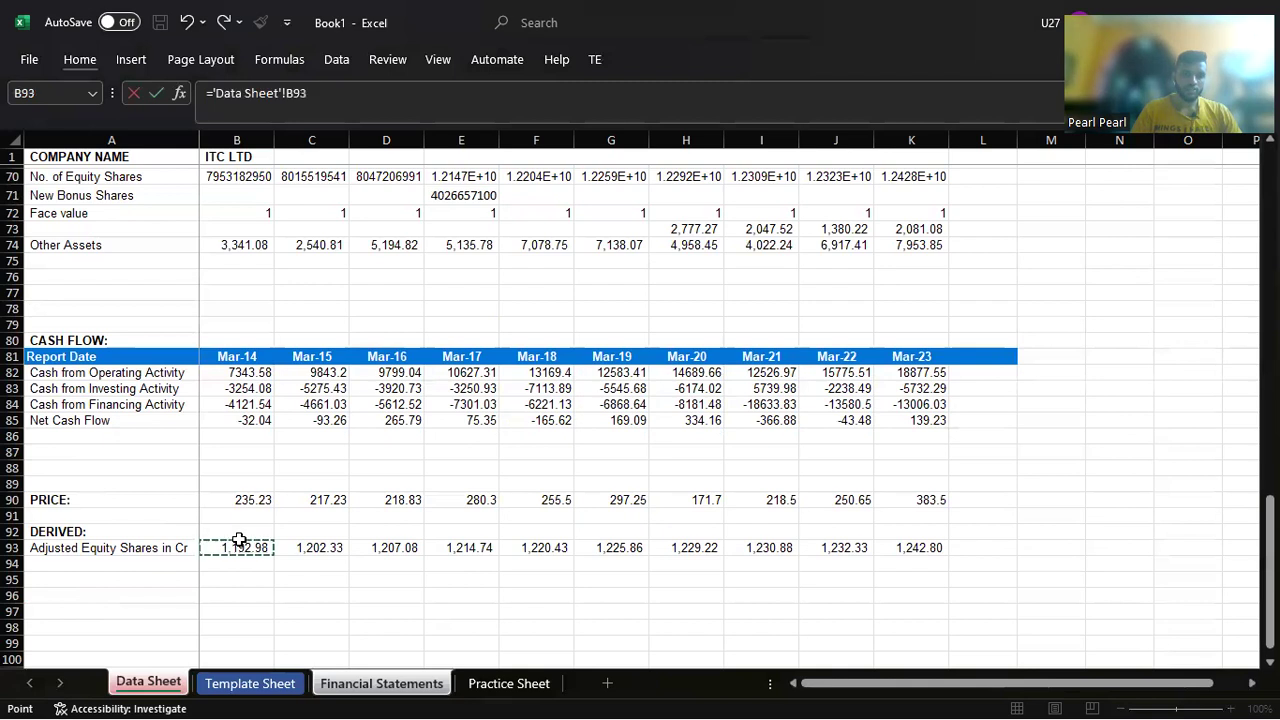
pyautogui.press('Return')
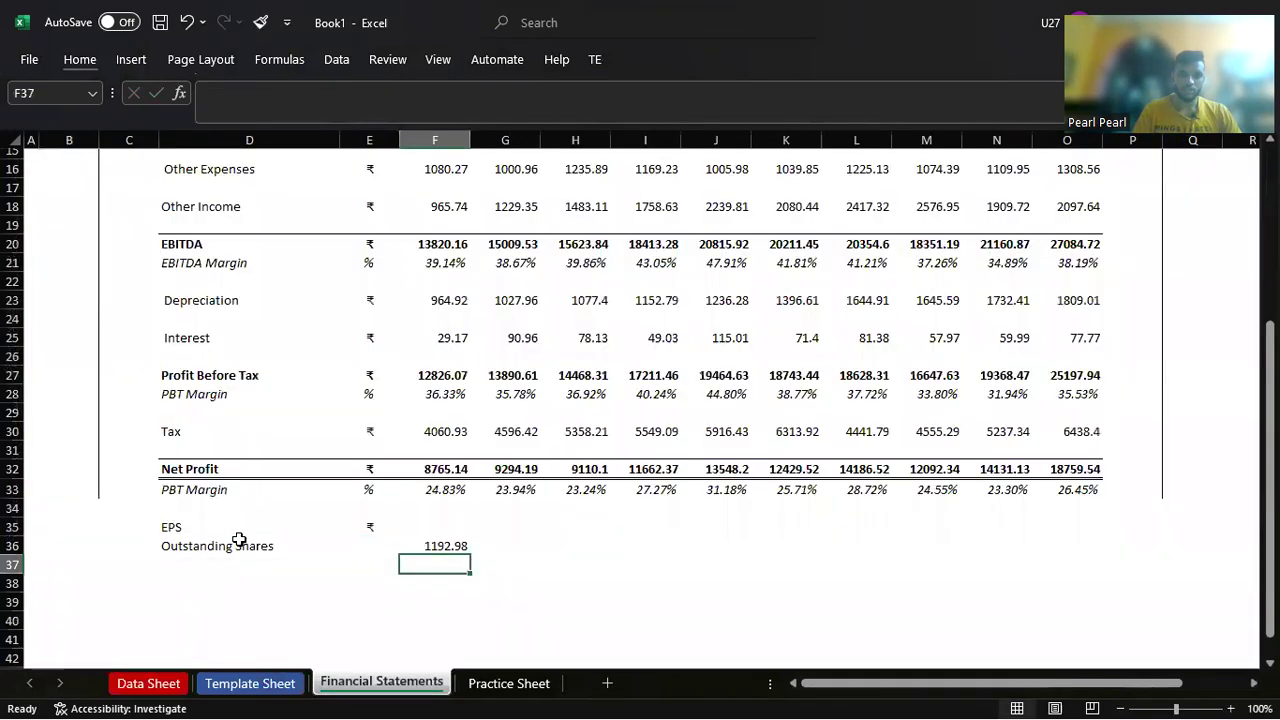
pyautogui.press('Up')
# Step: Copy the shares link across G36:O36, giving 1192.98 for Mar-14 through 1242.8 for Mar-23
pyautogui.hotkey('ctrl', 'c')
pyautogui.hotkey('shift', 'Right')
pyautogui.hotkey('shift', 'Right')
pyautogui.hotkey('shift', 'Right')
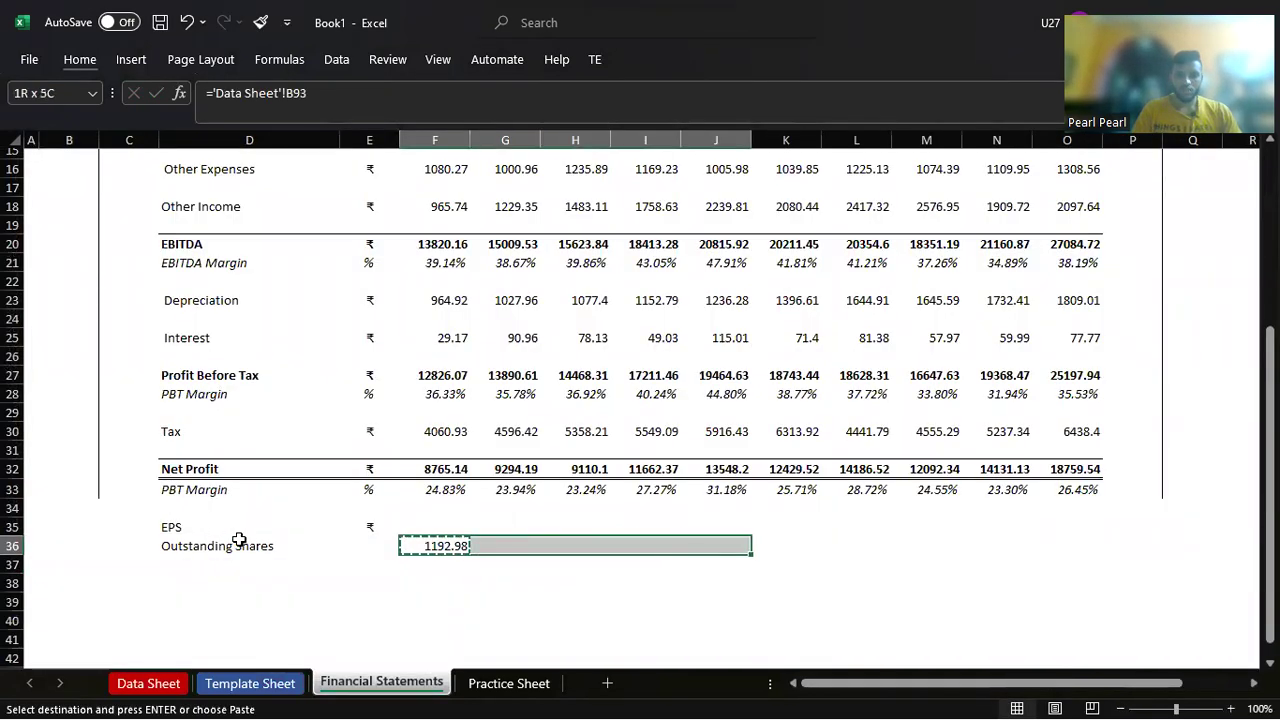
pyautogui.hotkey('shift', 'Right')
pyautogui.hotkey('shift', 'Right')
pyautogui.hotkey('shift', 'Right')
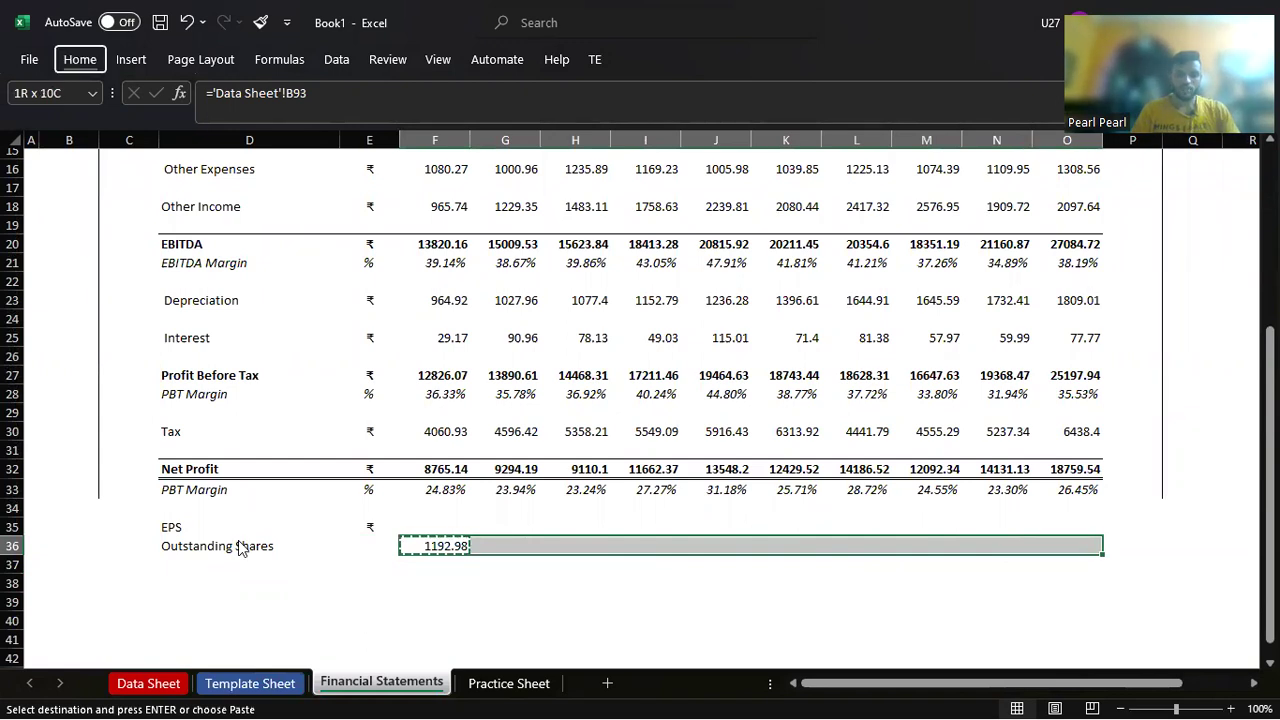
pyautogui.hotkey('ctrl', 'v')
pyautogui.press('Escape')
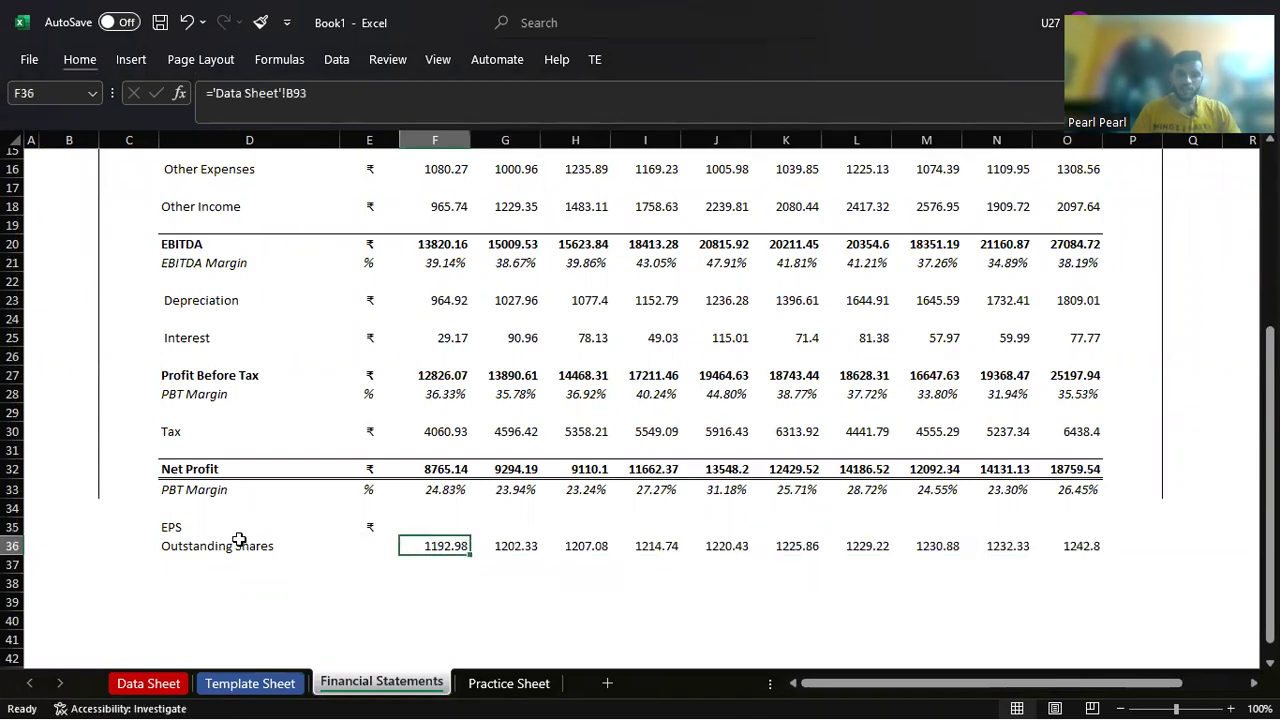
pyautogui.press('Right')
pyautogui.press('Right')
pyautogui.press('Left')
pyautogui.press('Left')
pyautogui.press('Right')
pyautogui.press('Right')
pyautogui.press('Right')
pyautogui.press('Right')
pyautogui.press('Right')
pyautogui.press('Right')
pyautogui.press('Right')
pyautogui.press('Right')
pyautogui.press('Up')
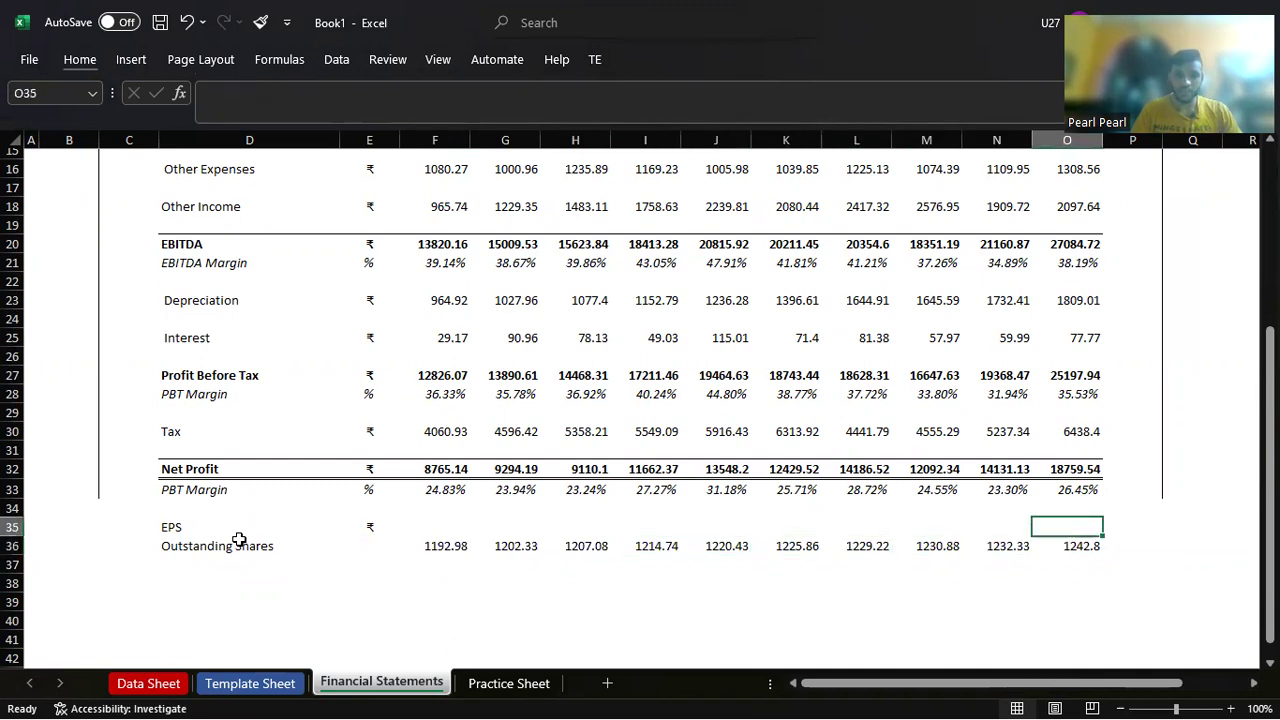
pyautogui.press('Left')
pyautogui.press('Left')
pyautogui.press('Left')
pyautogui.press('Left')
pyautogui.press('Left')
pyautogui.press('Left')
pyautogui.press('Left')
pyautogui.press('Left')
pyautogui.press('Left')
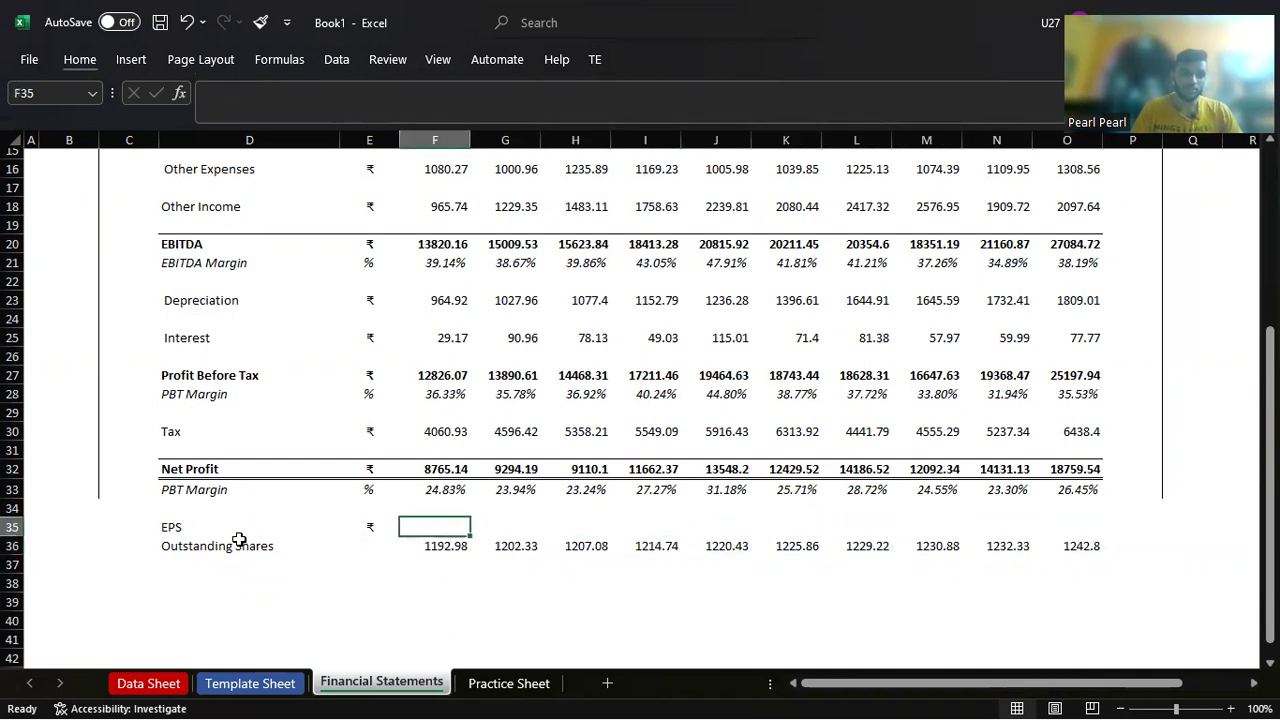
pyautogui.press('Down')
pyautogui.press('Left')
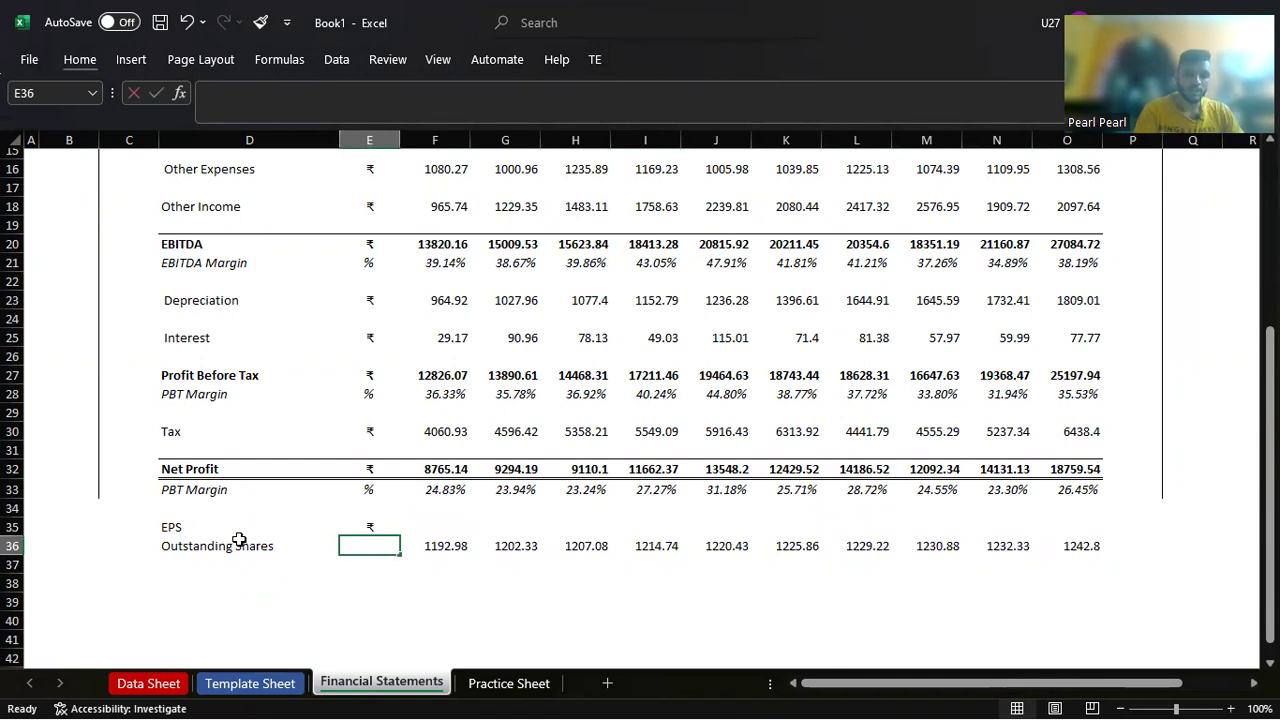
# Step: Mark the Outstanding Shares row with # in E36 and enter =F32/F36 as the EPS in F35
pyautogui.write('#')
pyautogui.press('Up')
pyautogui.press('Right')
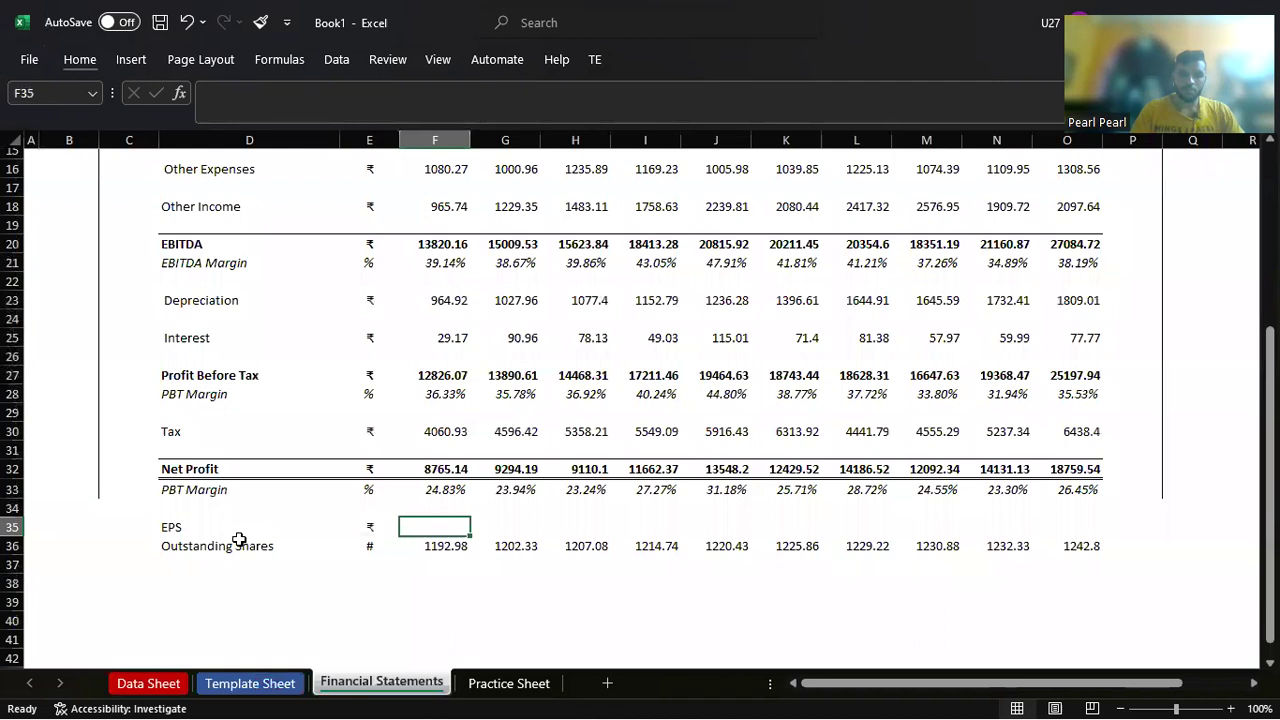
pyautogui.write('=')
pyautogui.press('Up')
pyautogui.press('Up')
pyautogui.press('Up')
pyautogui.write('/')
pyautogui.press('Down')
pyautogui.press('Down')
pyautogui.press('Up')
pyautogui.press('Return')
pyautogui.press('Up')
# Step: Copy the EPS formula across F35:O35 for every year
pyautogui.hotkey('ctrl', 'c')
pyautogui.hotkey('shift', 'Right')
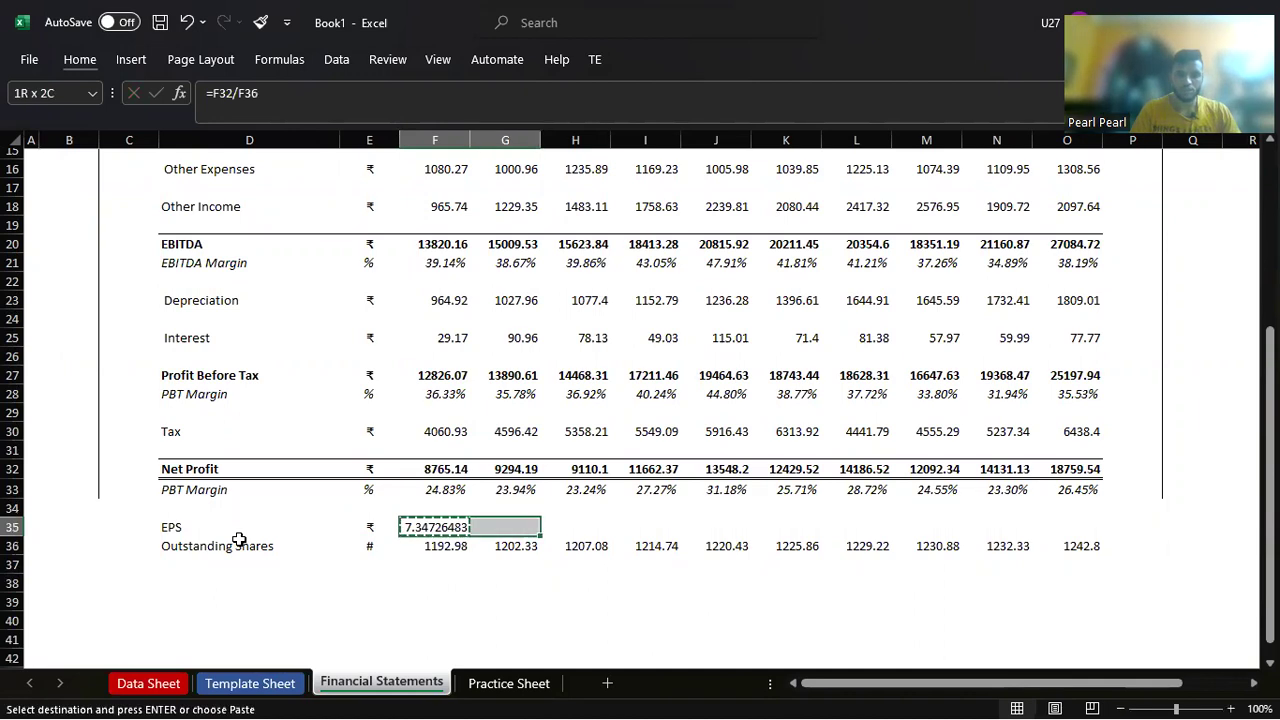
pyautogui.hotkey('shift', 'Right')
pyautogui.hotkey('shift', 'Right')
pyautogui.hotkey('shift', 'Right')
pyautogui.hotkey('shift', 'Right')
pyautogui.hotkey('shift', 'Right')
pyautogui.hotkey('shift', 'Right')
pyautogui.hotkey('shift', 'Right')
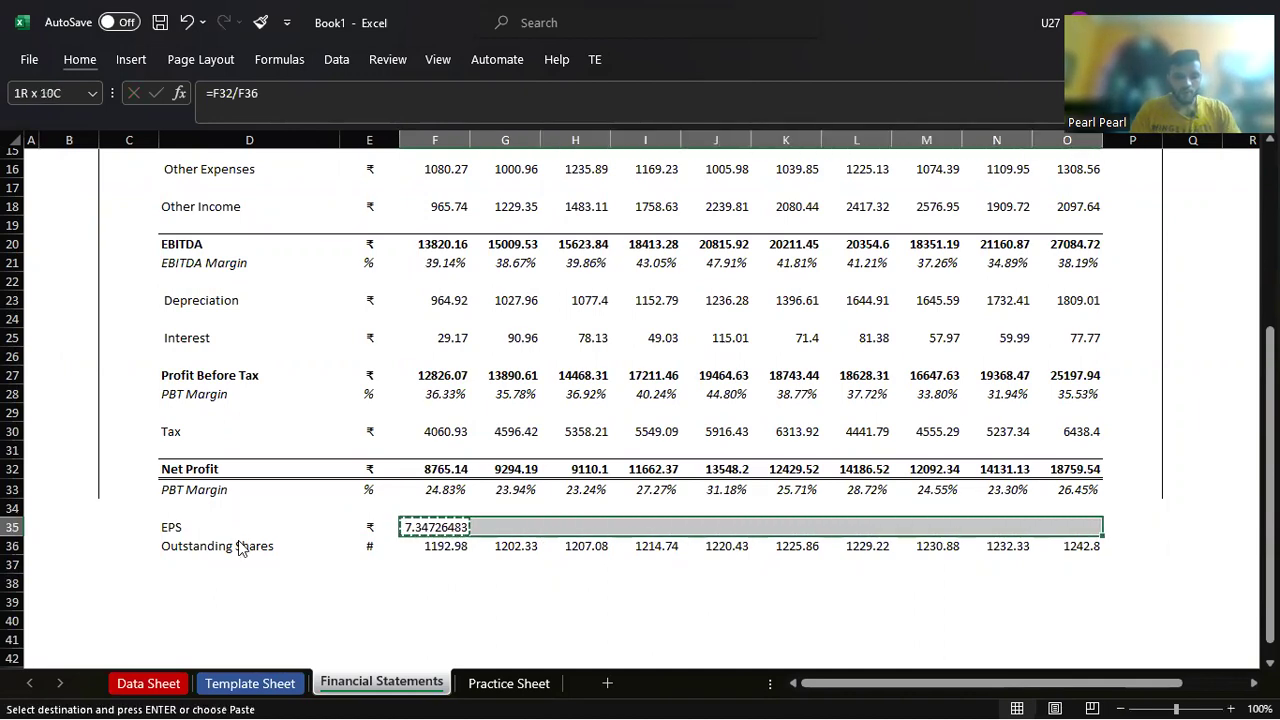
pyautogui.hotkey('ctrl', 'v')
pyautogui.press('Escape')
# Step: Format the EPS row as rupee currency, showing ₹7.35 for Mar-14 to ₹15.09 for Mar-23
pyautogui.press('Down')
pyautogui.press('Up')
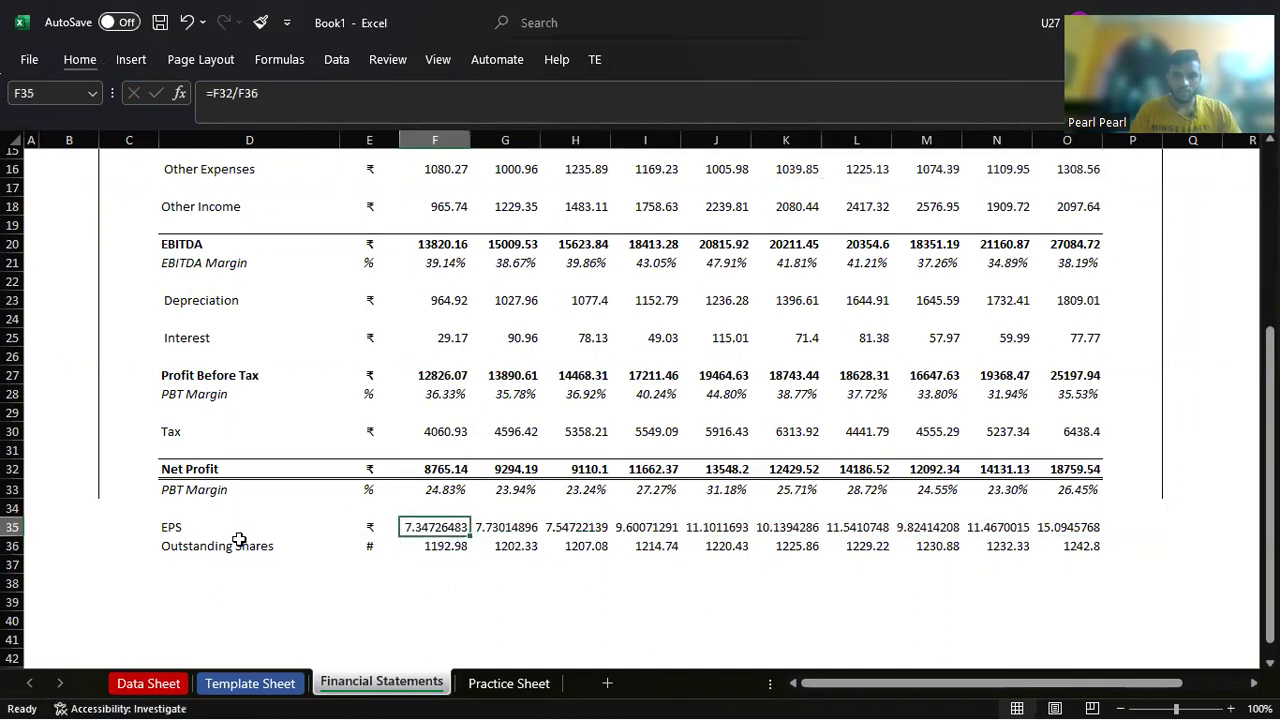
pyautogui.hotkey('ctrl', 'shift', 'Right')
pyautogui.hotkey('ctrl', '1')
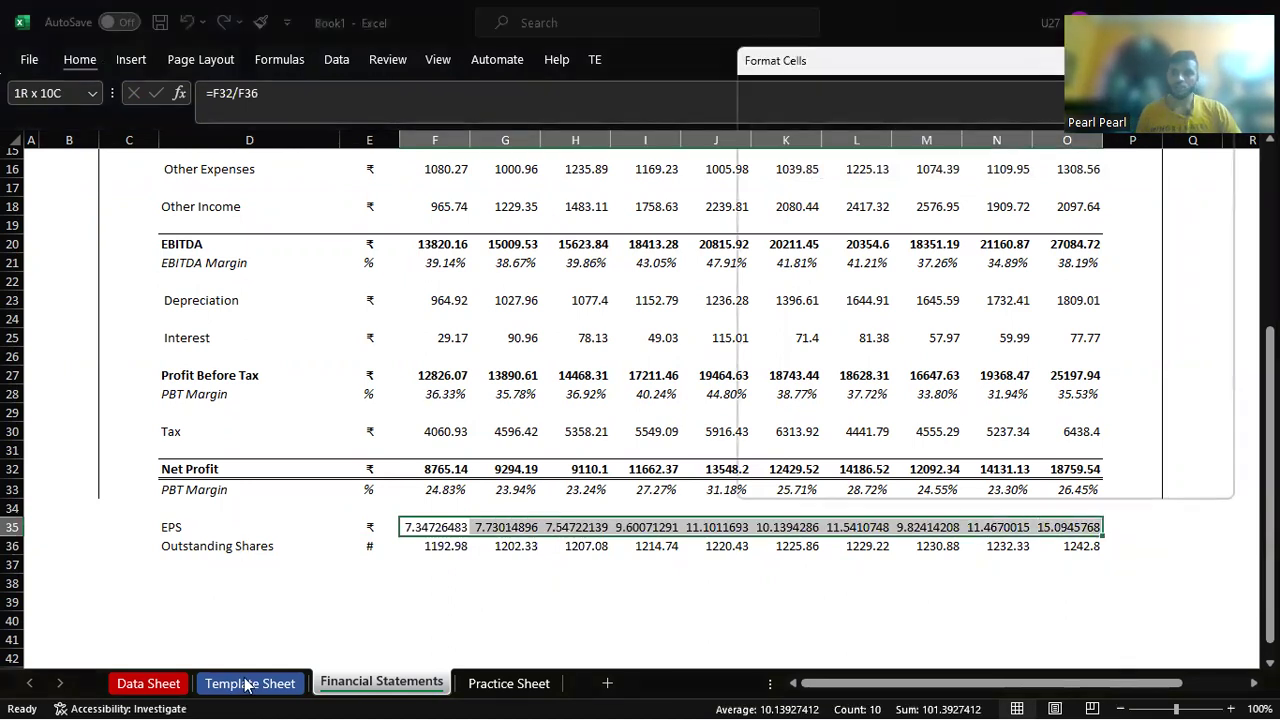
pyautogui.click(774, 96)
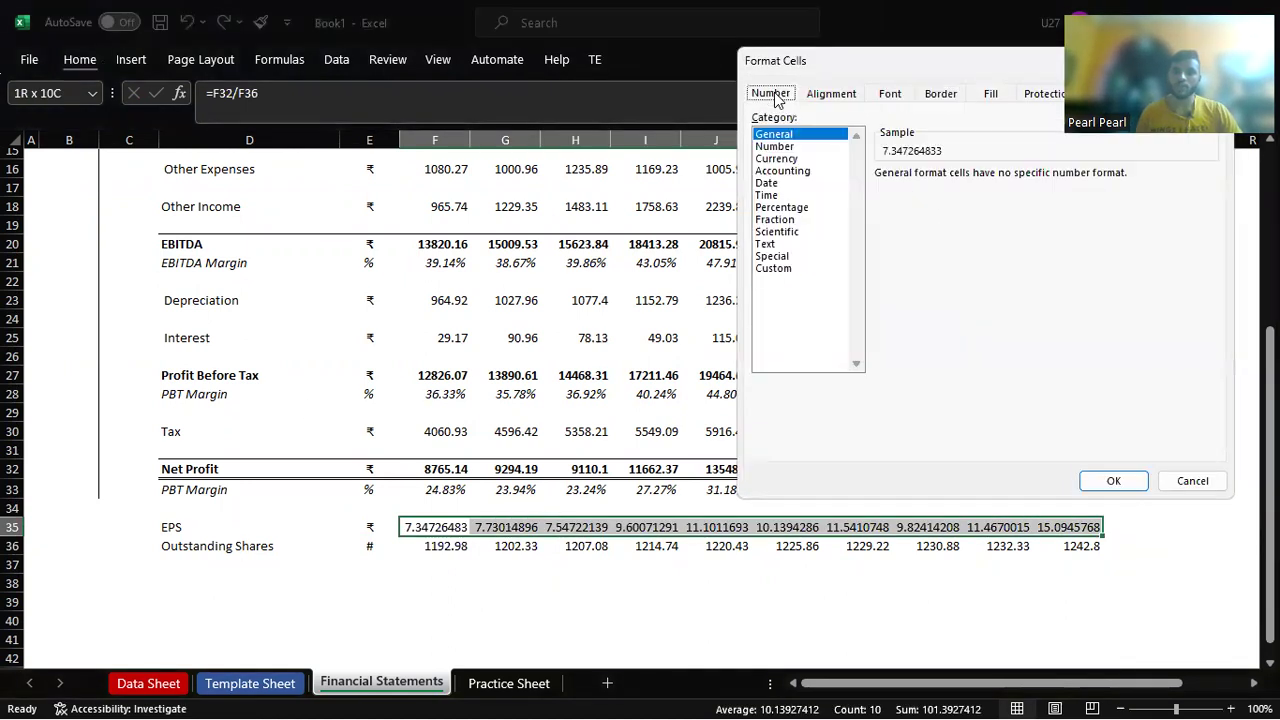
pyautogui.click(778, 159)
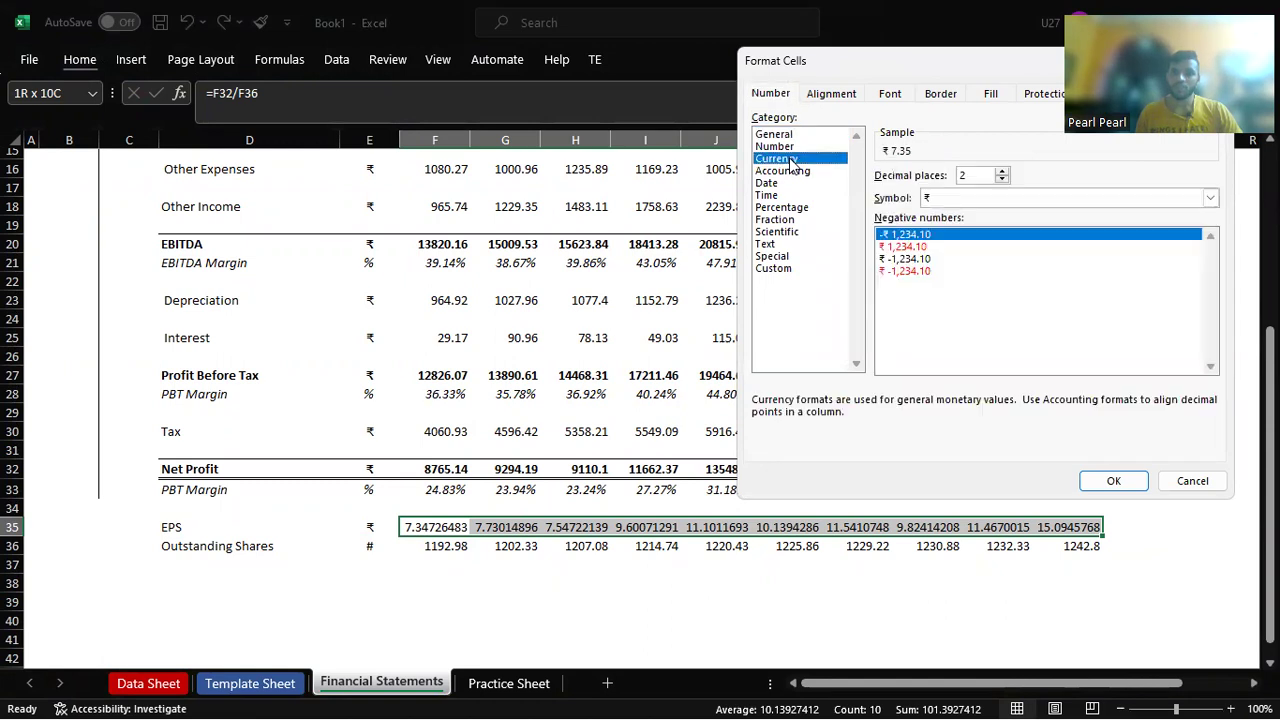
pyautogui.click(1114, 481)
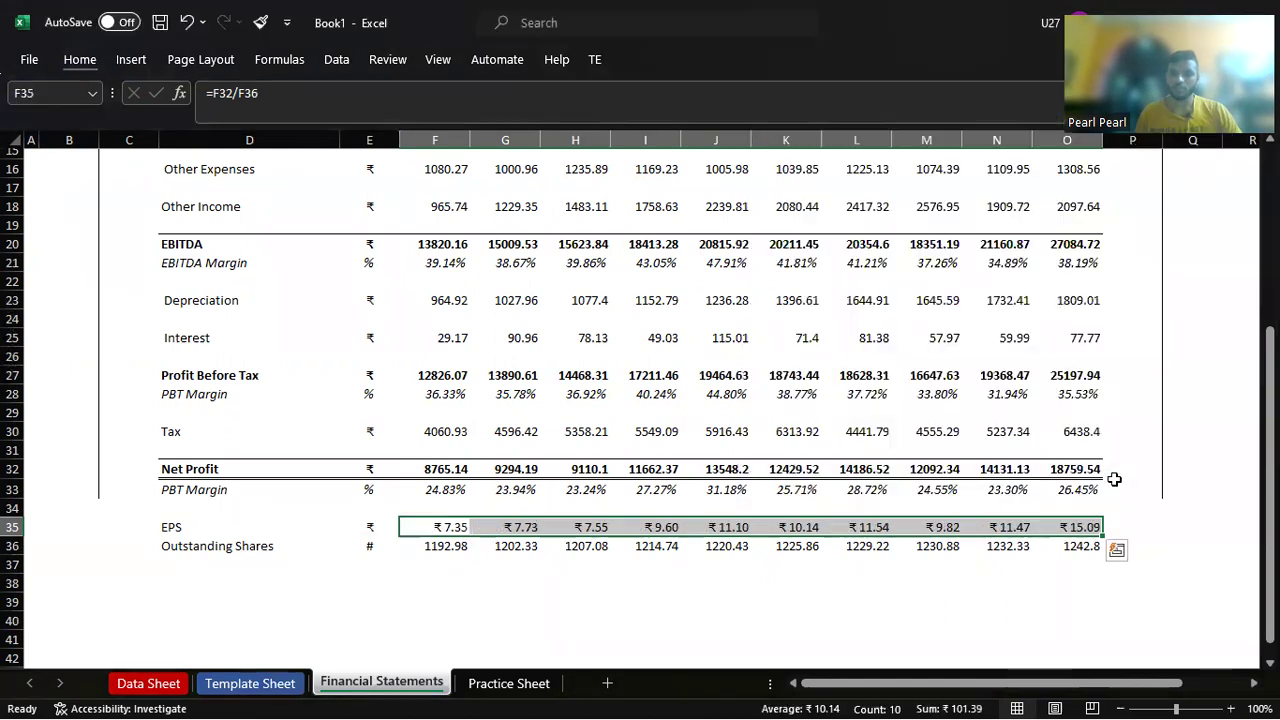
pyautogui.click(462, 558)
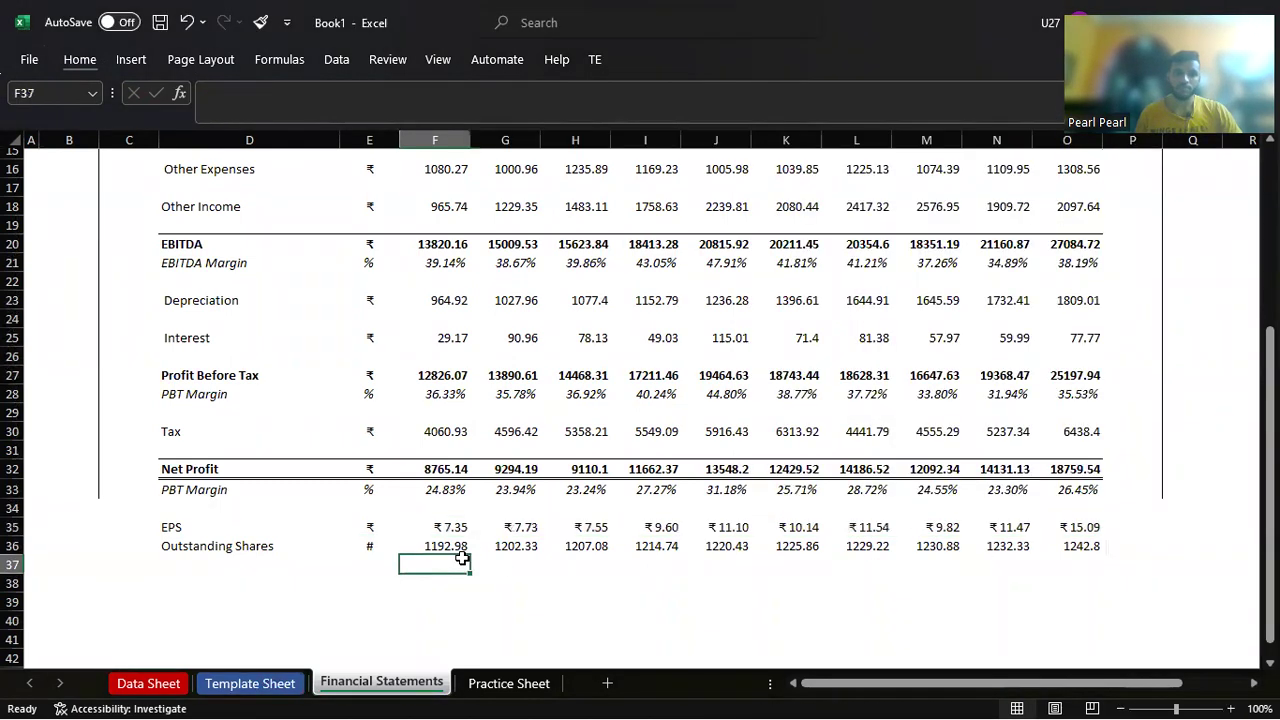
pyautogui.click(447, 530)
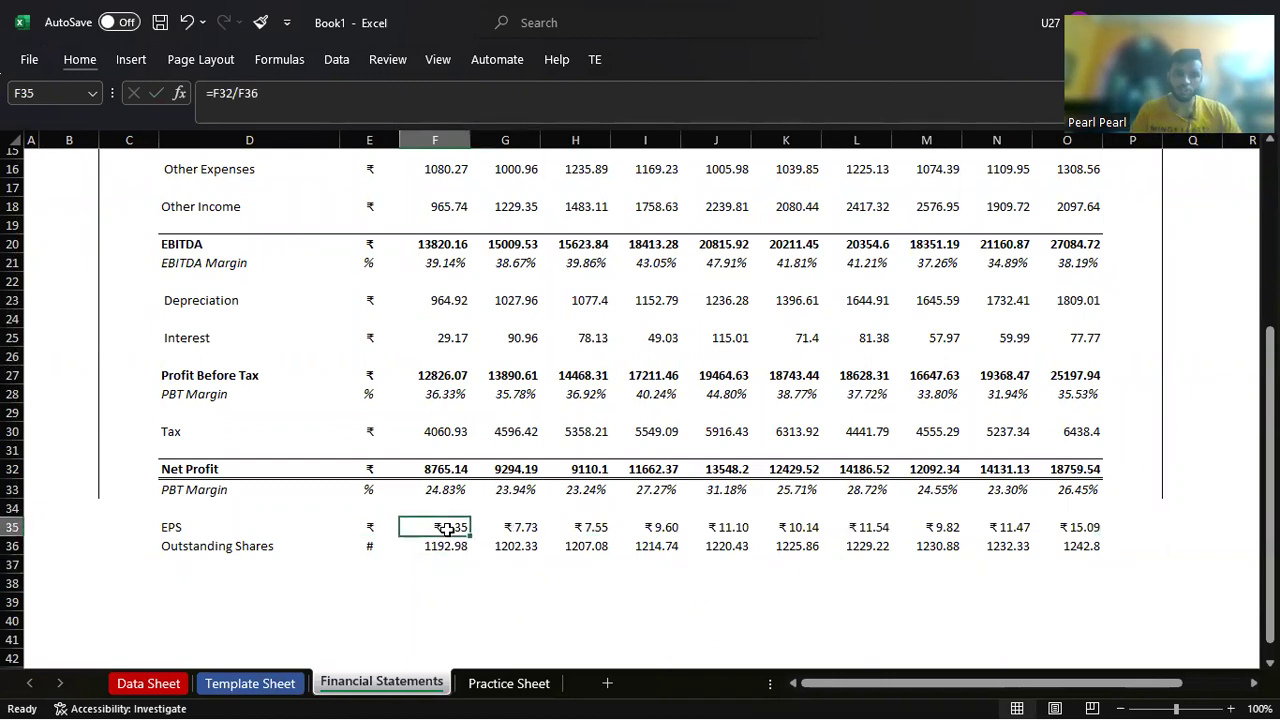
# Step: Review the EPS row cells and the margin formula in F33
pyautogui.press('Left')
pyautogui.press('Left')
pyautogui.press('Down')
pyautogui.press('Up')
pyautogui.press('Right')
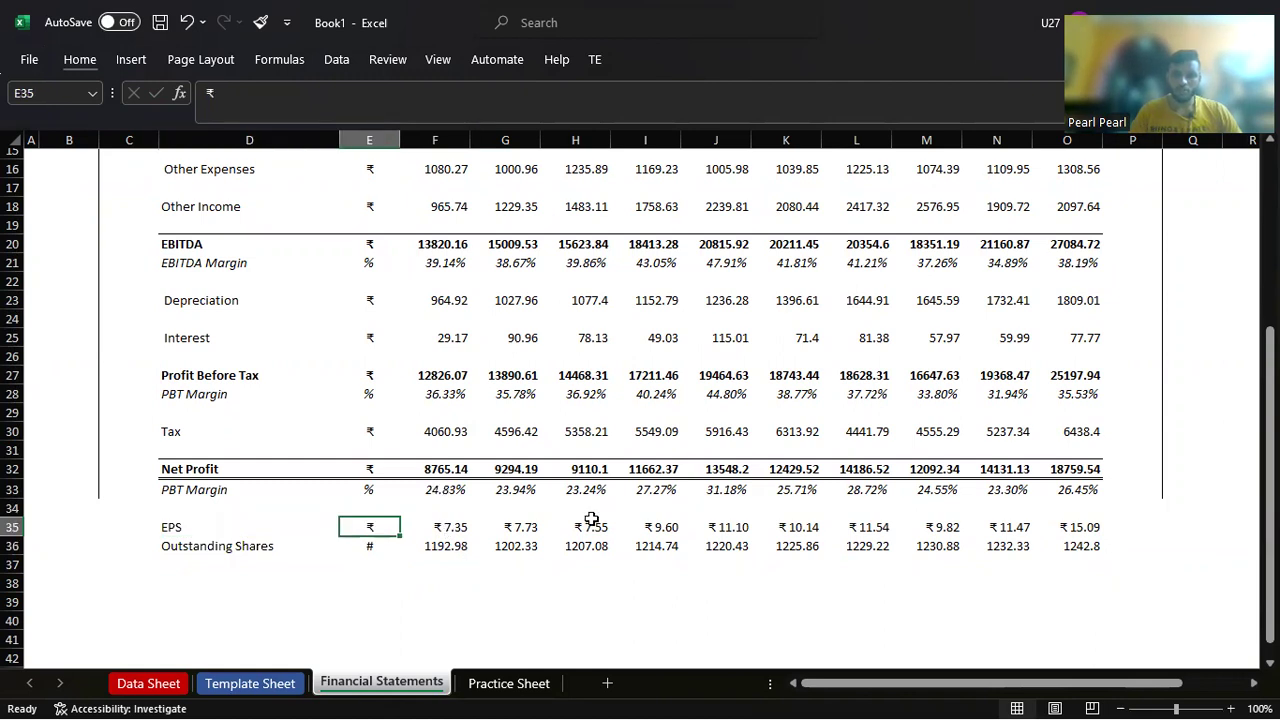
pyautogui.click(446, 486)
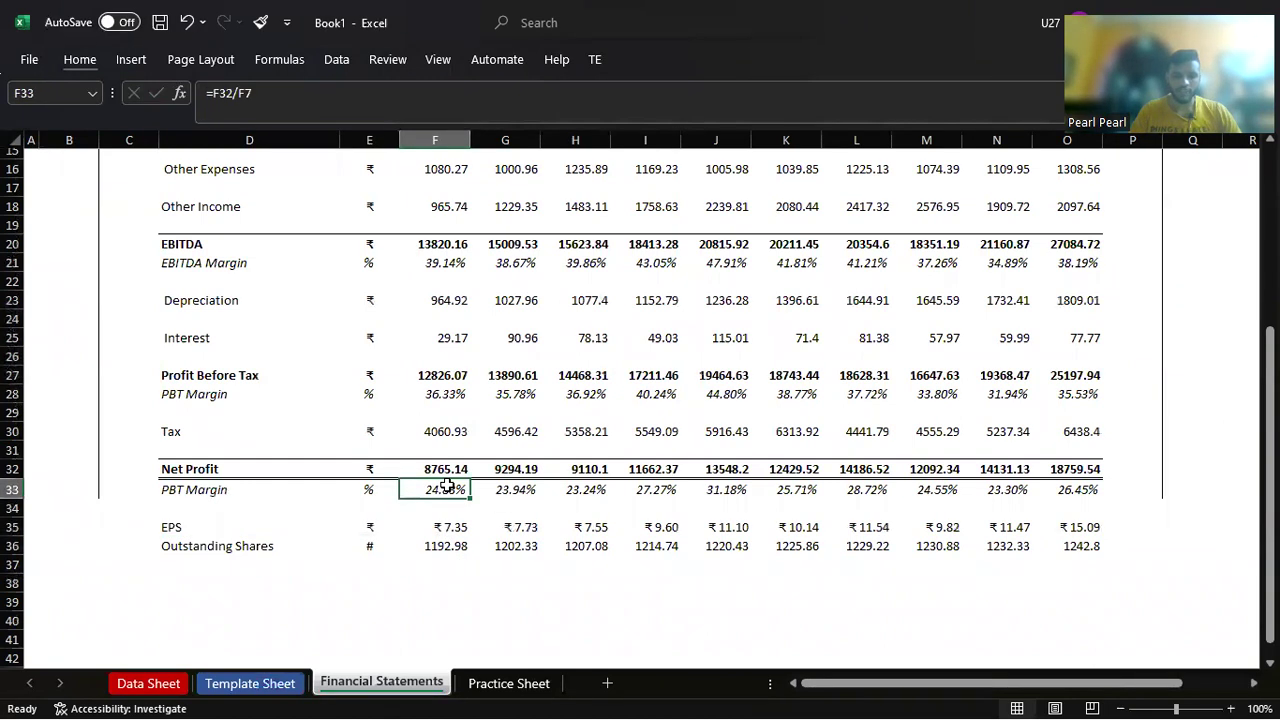
# Step: Change the D33 label from 'PBT Margin' to 'PAT Margin'
pyautogui.press('Left')
pyautogui.press('Left')
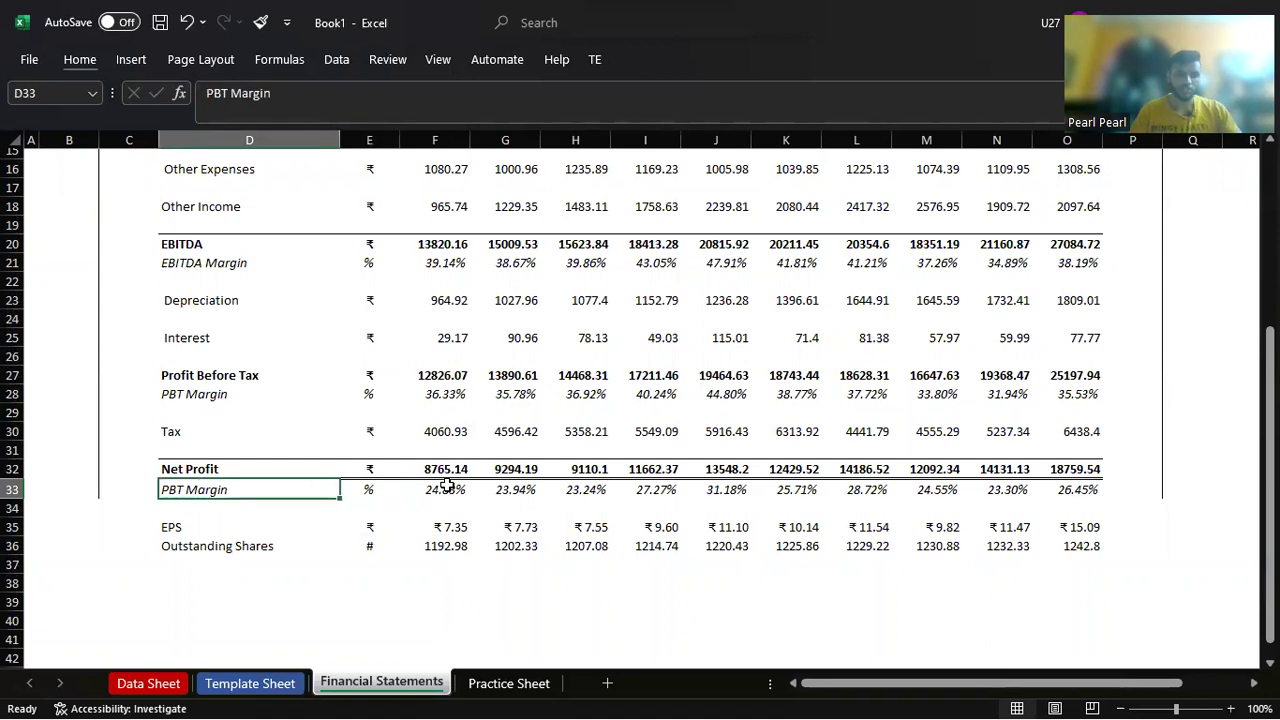
pyautogui.press('F2')
pyautogui.press('Left')
pyautogui.press('Left')
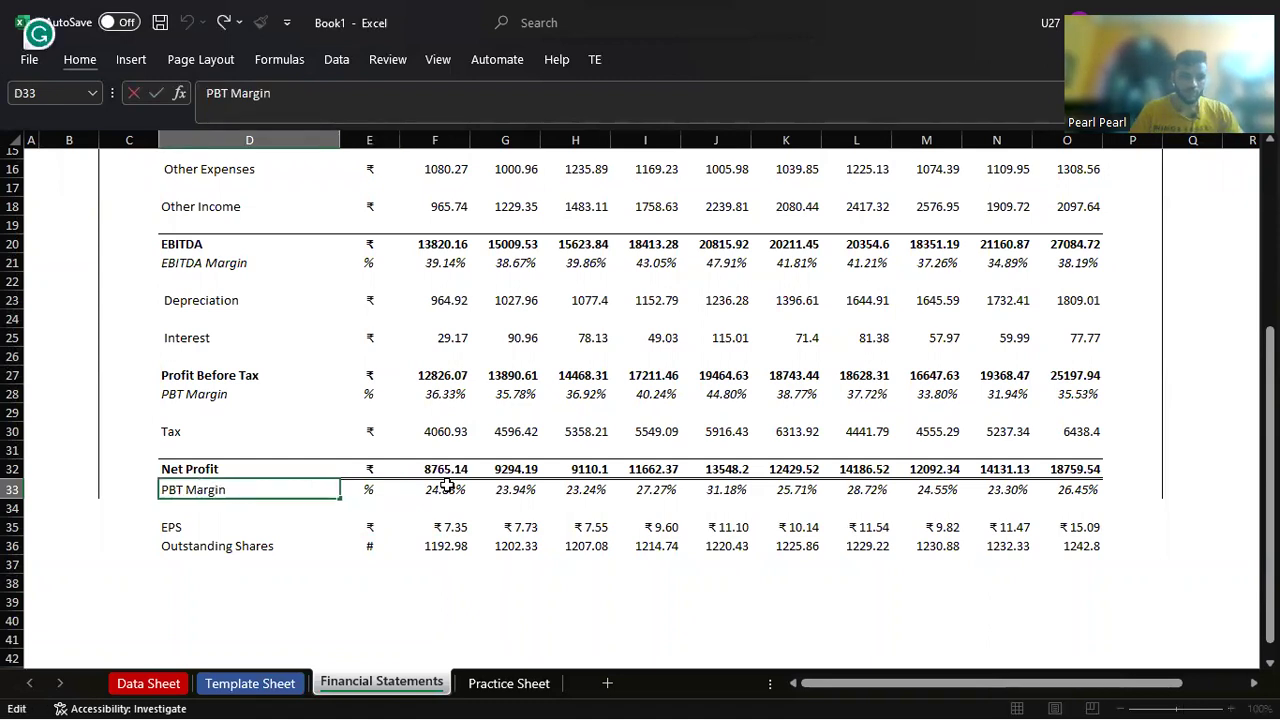
pyautogui.press('BackSpace')
pyautogui.write('A')
pyautogui.press('Return')
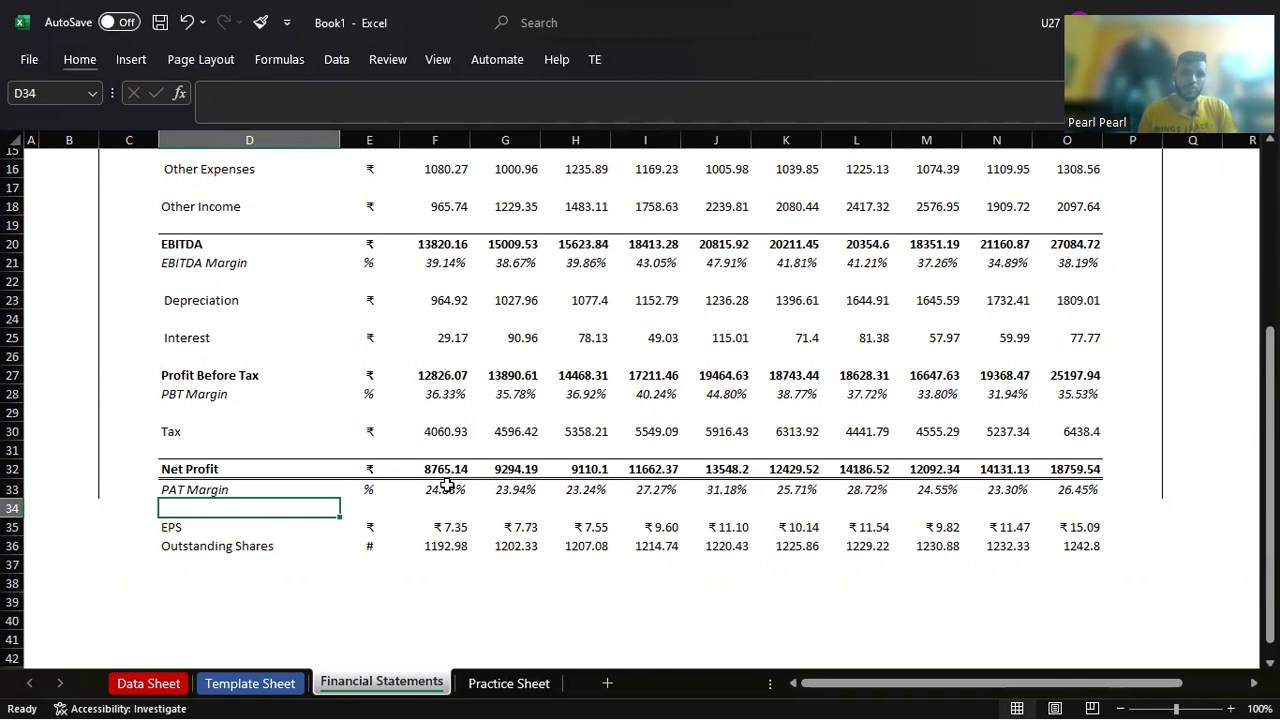
# Step: Check the PAT Margin values (24.83% to 26.45%) and the EPS values across all years
pyautogui.press('Up')
pyautogui.press('Up')
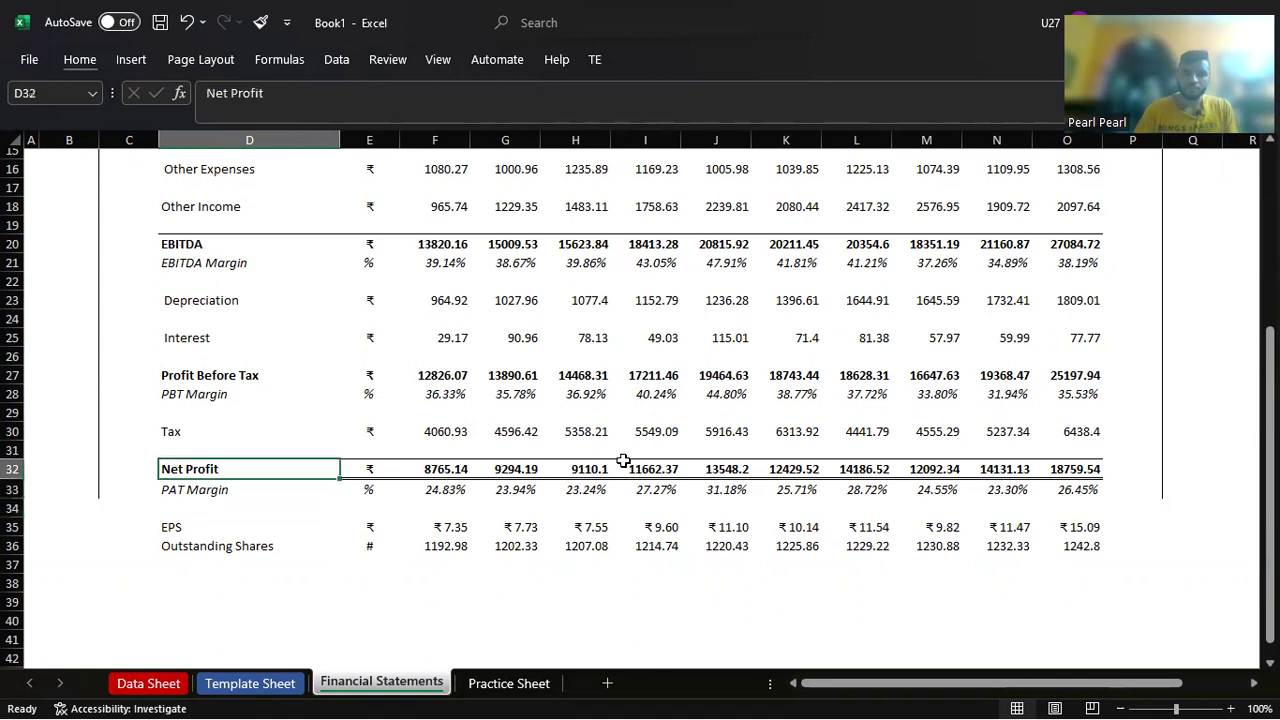
pyautogui.press('Right')
pyautogui.press('Right')
pyautogui.press('Down')
pyautogui.hotkey('ctrl', 'shift', 'Right')
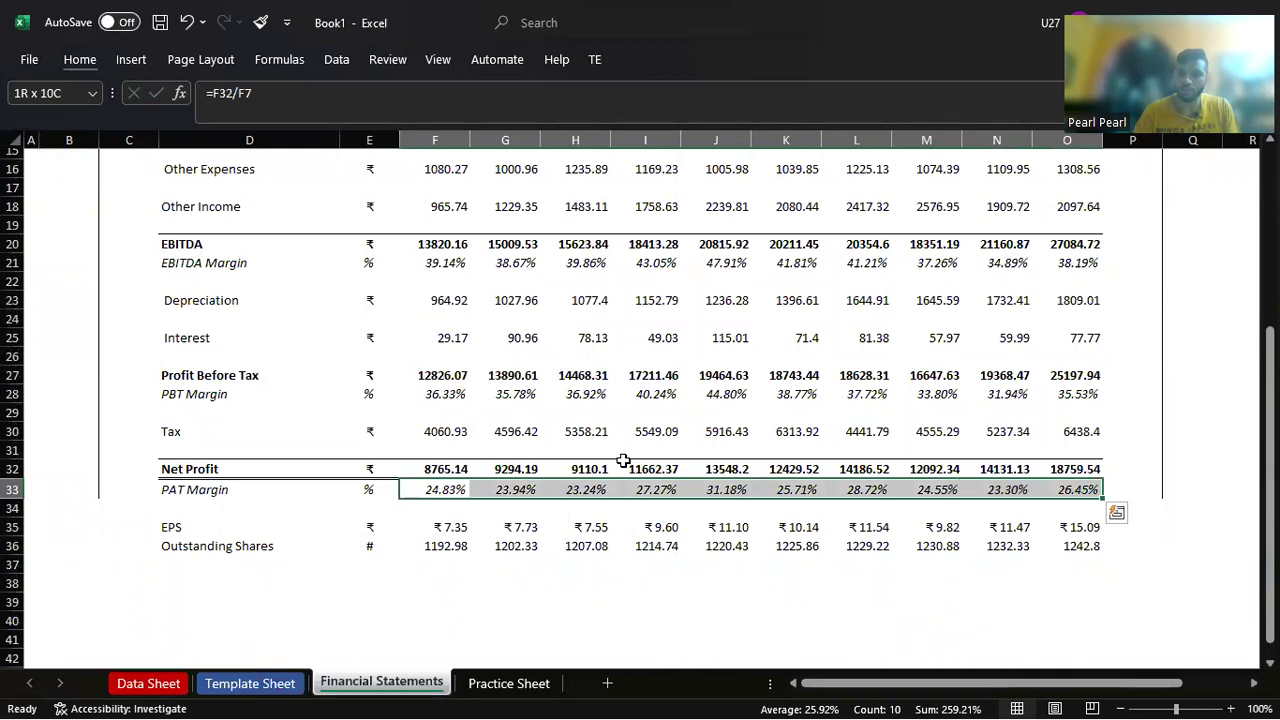
pyautogui.hotkey('ctrl', 'shift', 'Left')
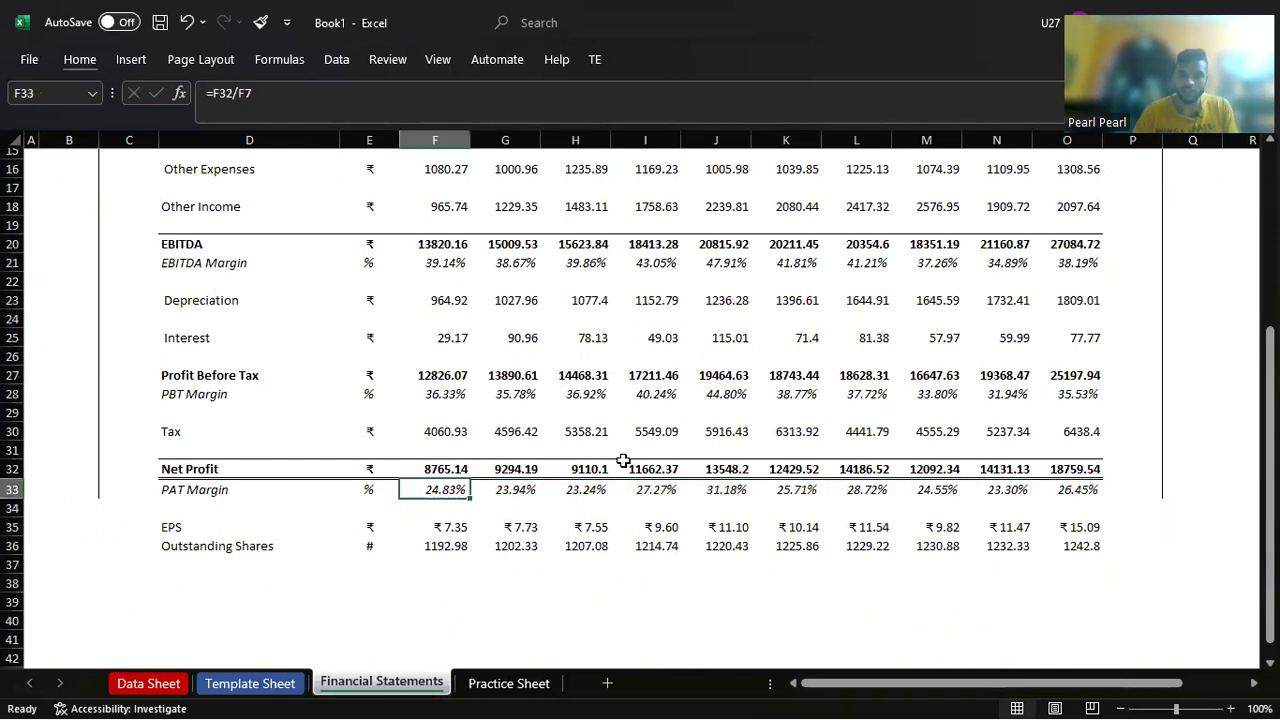
pyautogui.hotkey('ctrl', 'shift', 'Right')
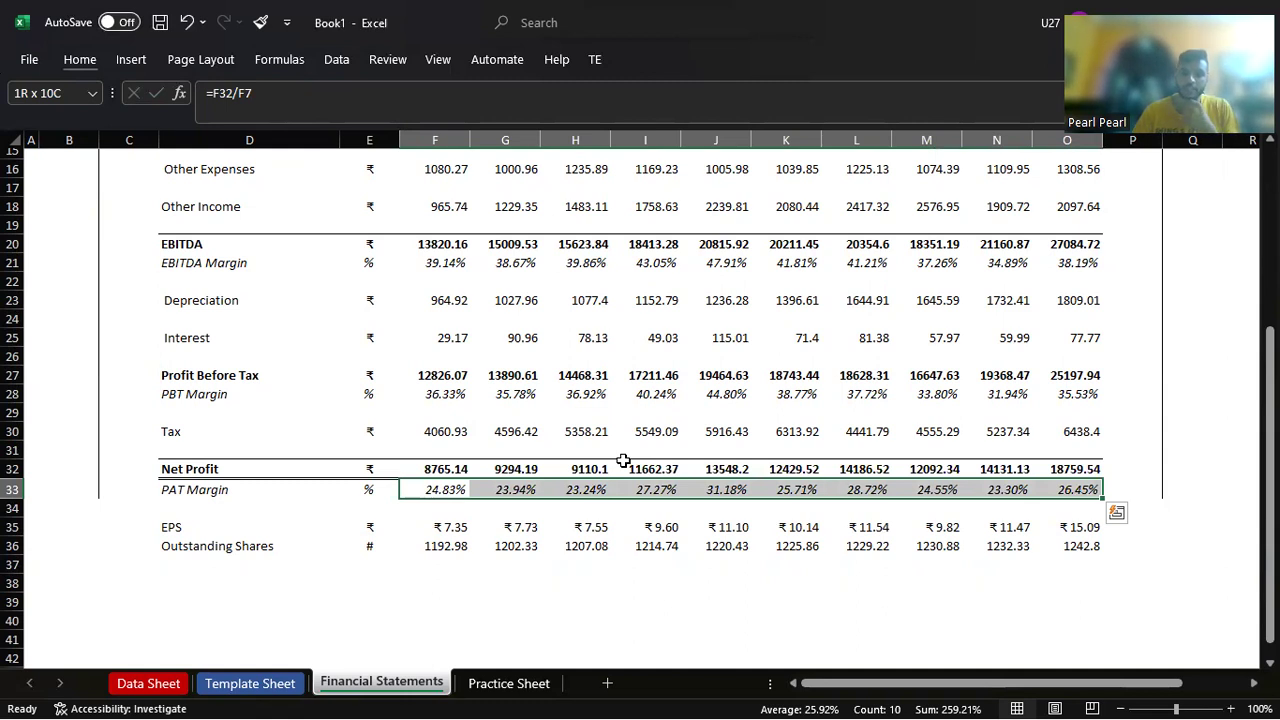
pyautogui.hotkey('ctrl', 'Down')
pyautogui.hotkey('ctrl', 'shift', 'Right')
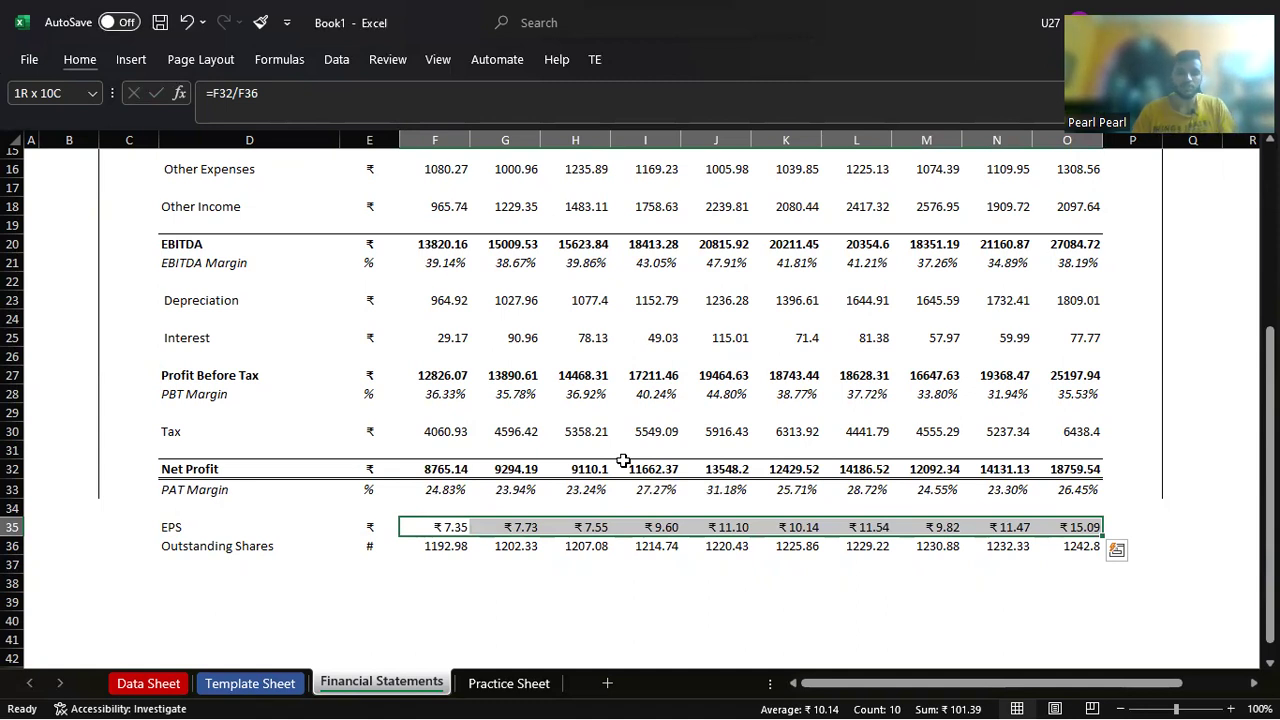
pyautogui.hotkey('alt', 'Tab')
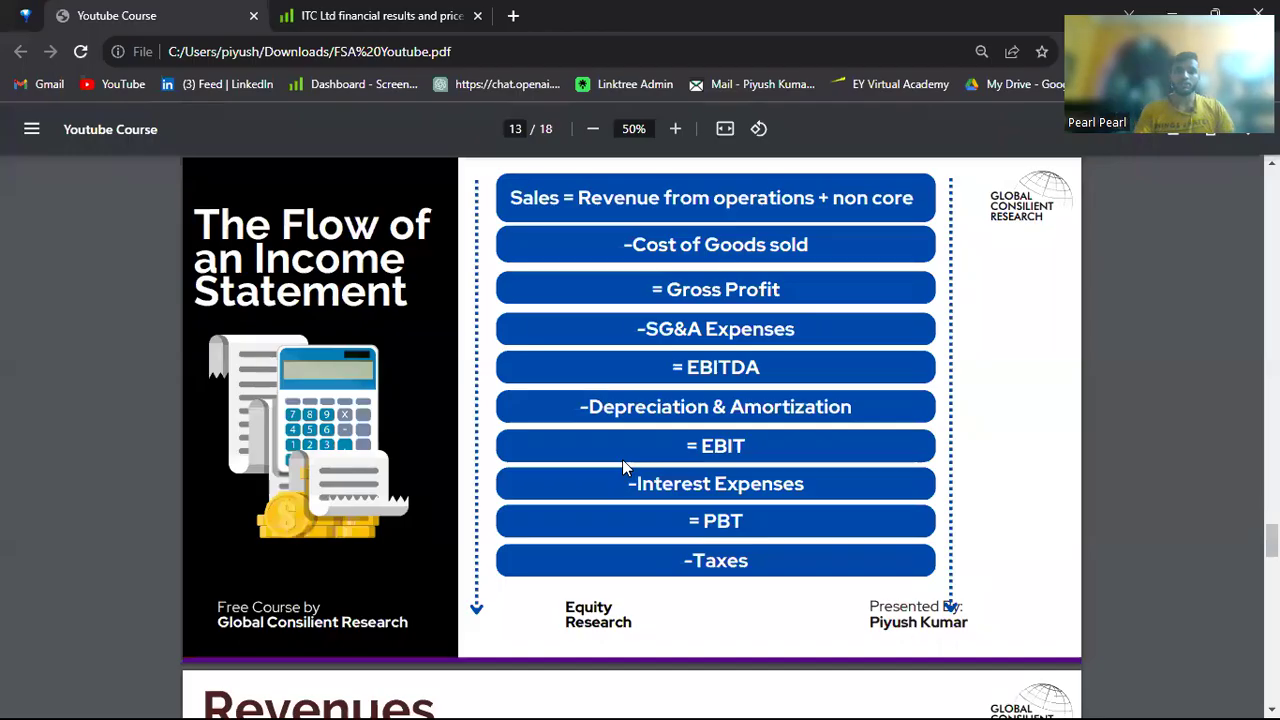
pyautogui.hotkey('ctrl', 'Tab')
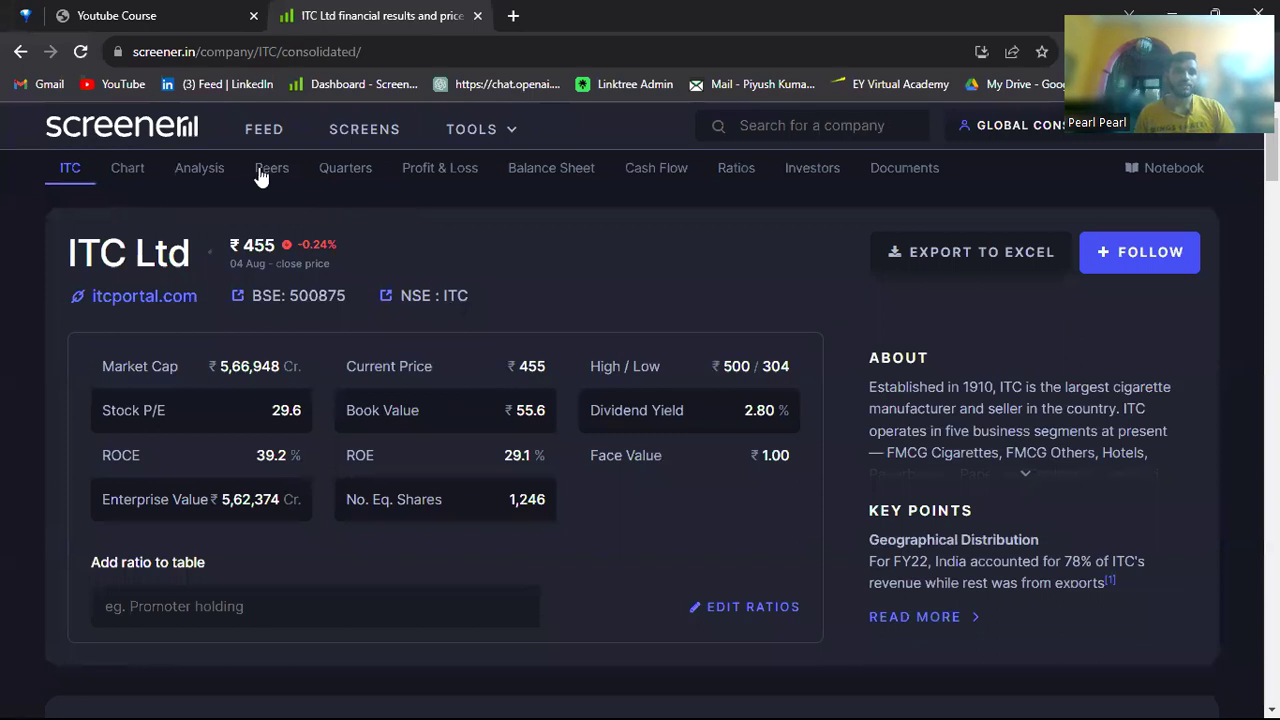
pyautogui.click(437, 167)
pyautogui.scroll(-3, 79, 340)
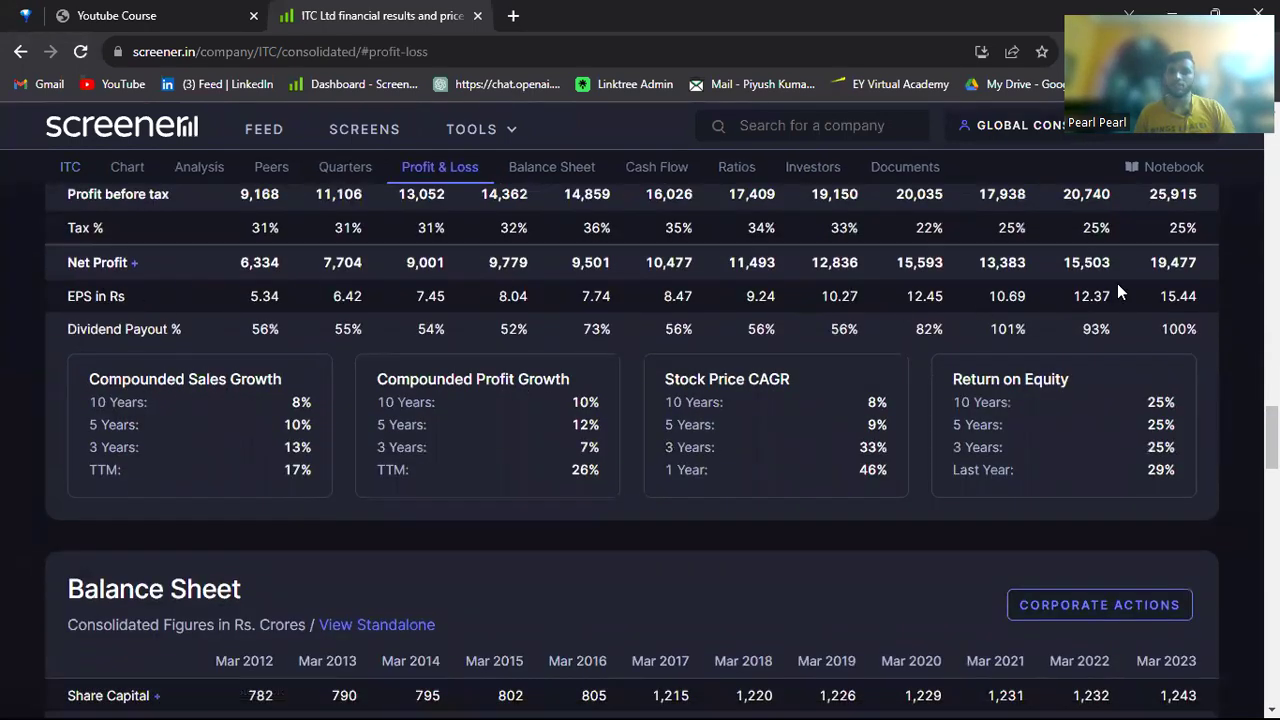
# Step: Back in Excel, select the bottom statement rows C33:P36, PAT Margin through Outstanding Shares
pyautogui.hotkey('alt', 'Tab')
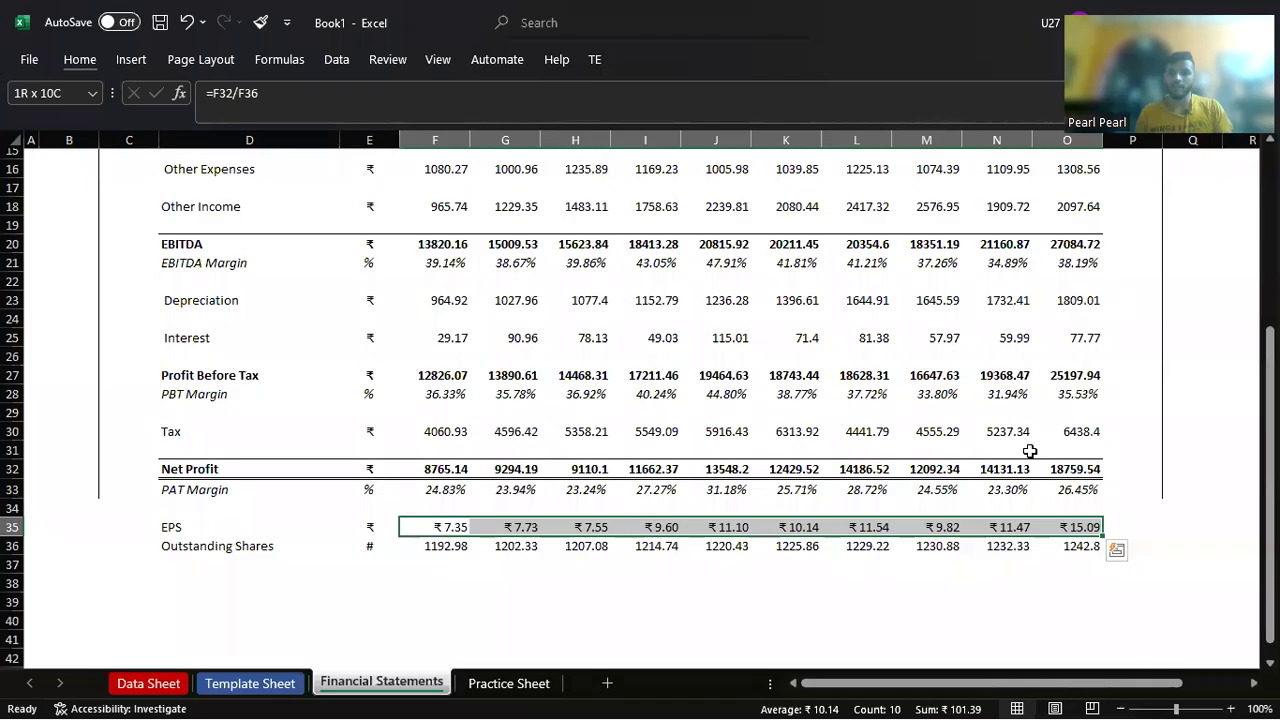
pyautogui.click(1046, 562)
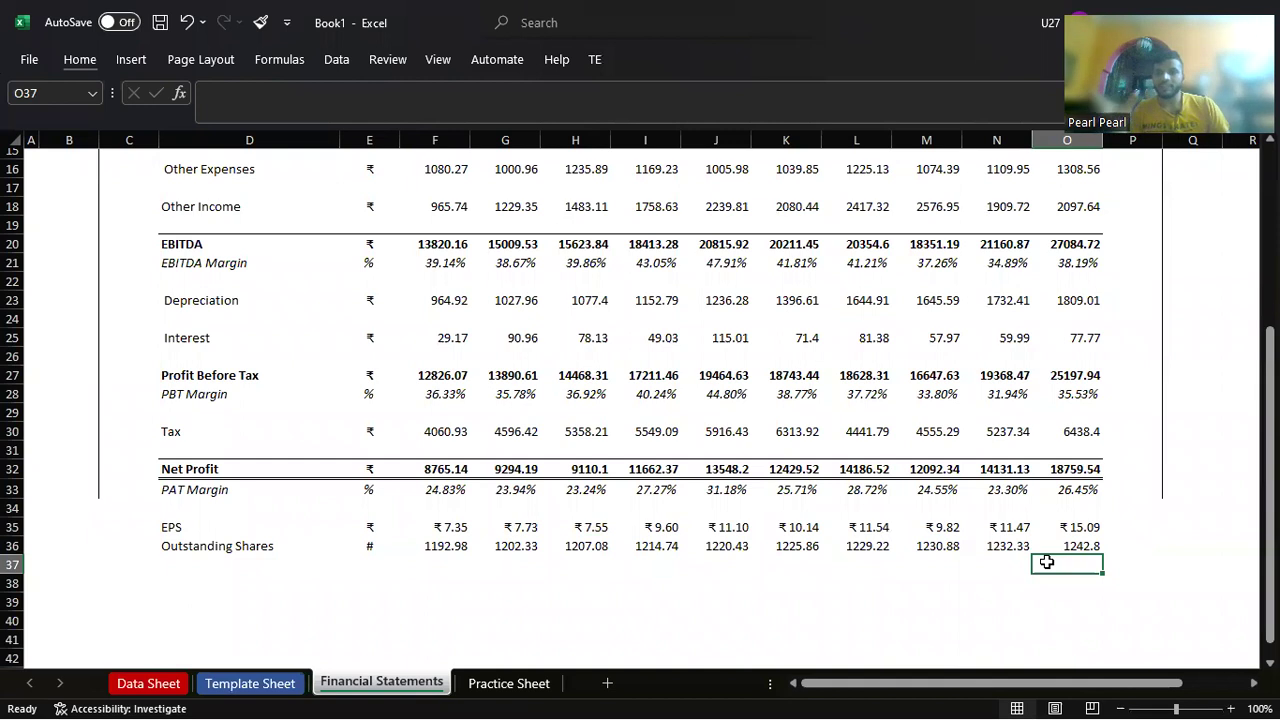
pyautogui.press('Up')
pyautogui.hotkey('ctrl', 'shift', 'Left')
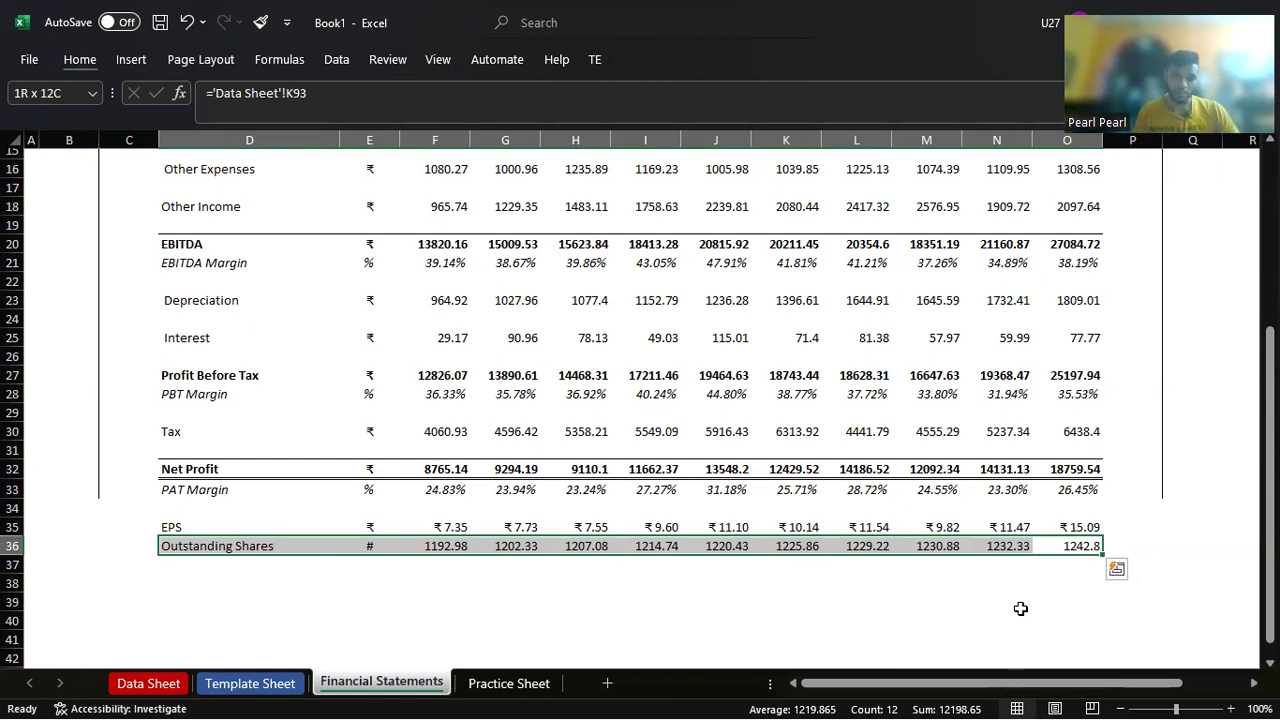
pyautogui.press('Up')
pyautogui.press('Up')
pyautogui.press('Up')
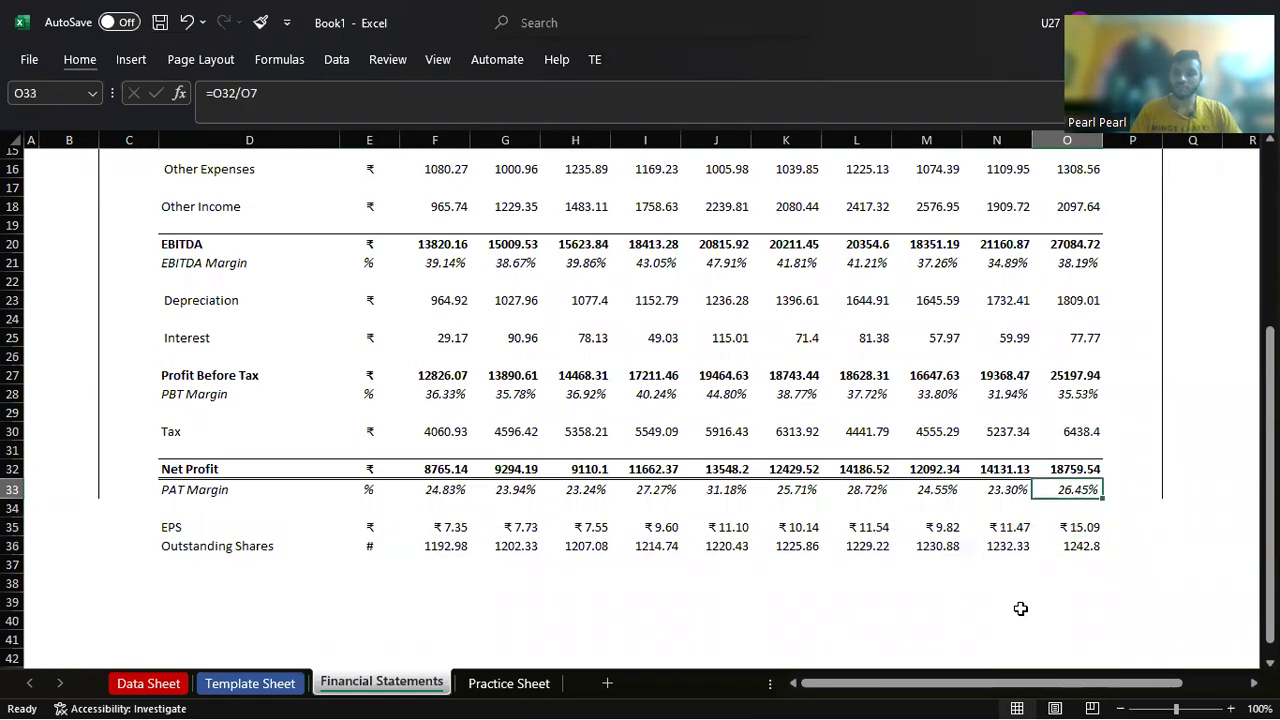
pyautogui.press('Right')
pyautogui.hotkey('shift', 'Down')
pyautogui.hotkey('shift', 'Down')
pyautogui.hotkey('shift', 'Down')
pyautogui.hotkey('shift', 'Left')
pyautogui.hotkey('shift', 'Left')
pyautogui.hotkey('shift', 'Left')
pyautogui.hotkey('shift', 'Left')
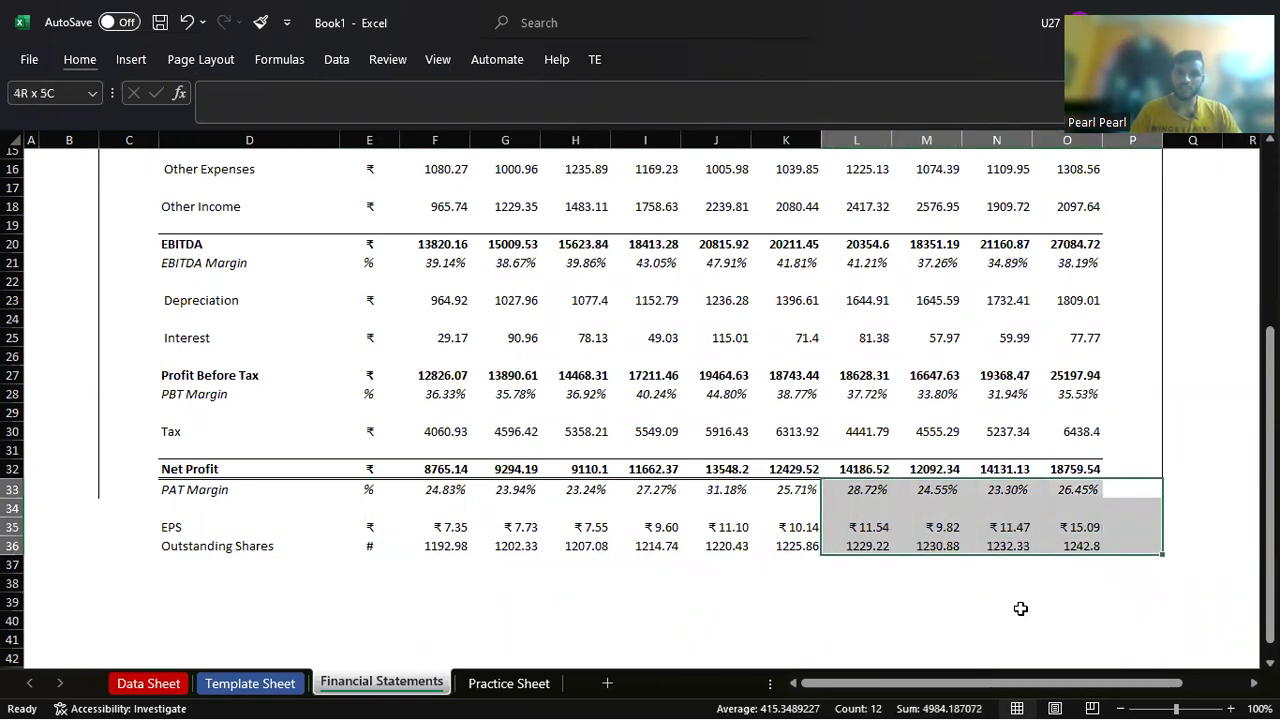
pyautogui.hotkey('shift', 'Left')
pyautogui.hotkey('shift', 'Left')
pyautogui.hotkey('shift', 'Left')
pyautogui.hotkey('shift', 'Left')
pyautogui.hotkey('shift', 'Left')
pyautogui.hotkey('shift', 'Left')
pyautogui.hotkey('shift', 'Left')
pyautogui.hotkey('shift', 'Left')
pyautogui.hotkey('shift', 'Left')
pyautogui.hotkey('shift', 'Right')
pyautogui.hotkey('shift', 'Right')
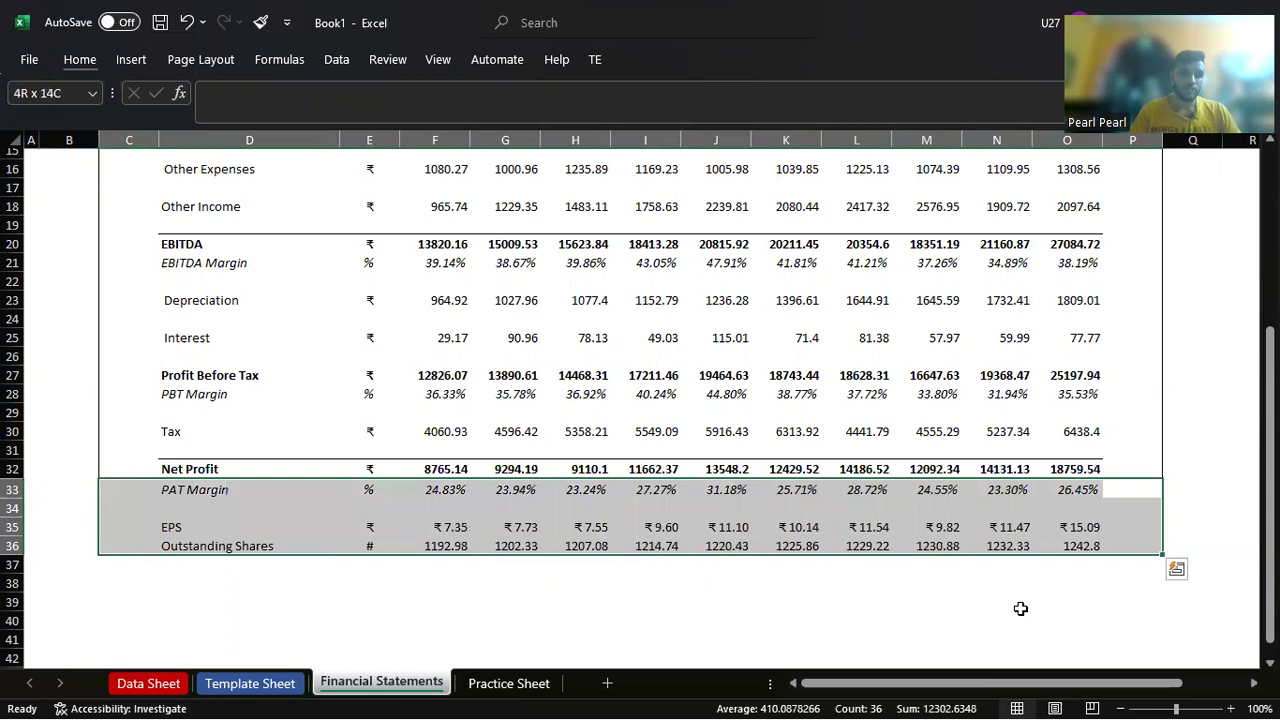
# Step: Add left, bottom and right borders to those rows to close the statement outline
pyautogui.hotkey('ctrl', '1')
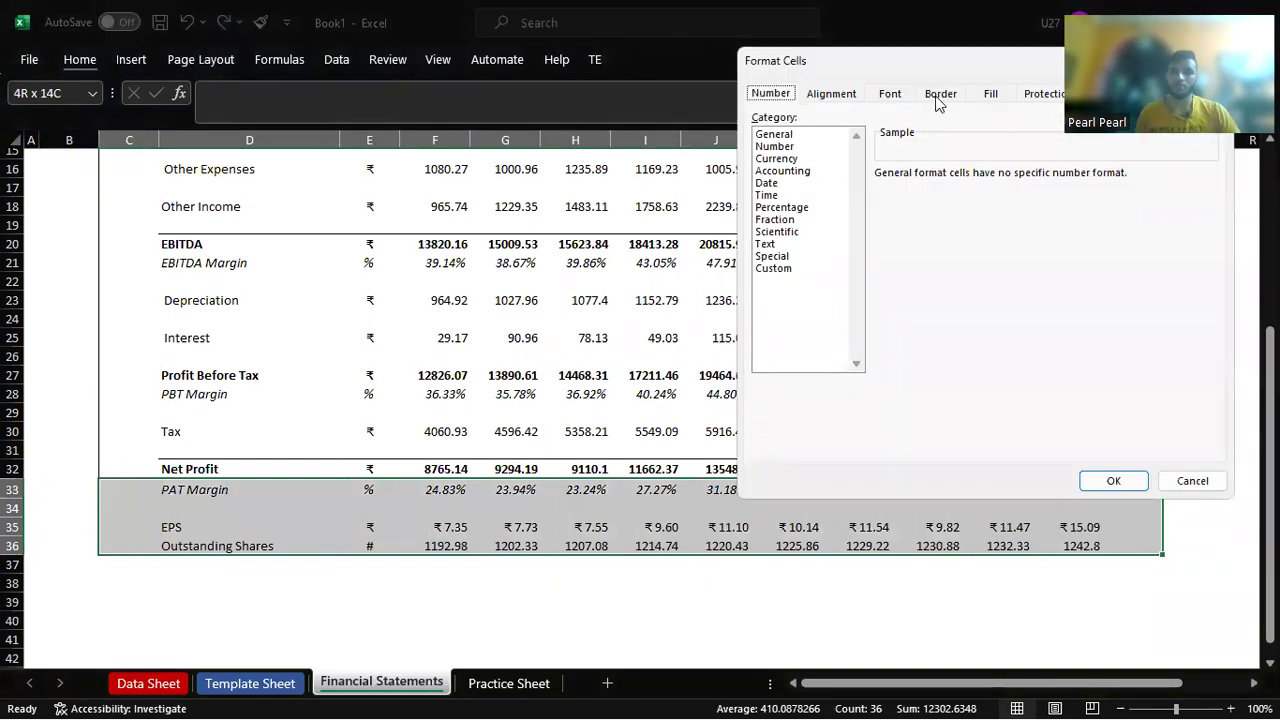
pyautogui.click(940, 95)
pyautogui.click(940, 288)
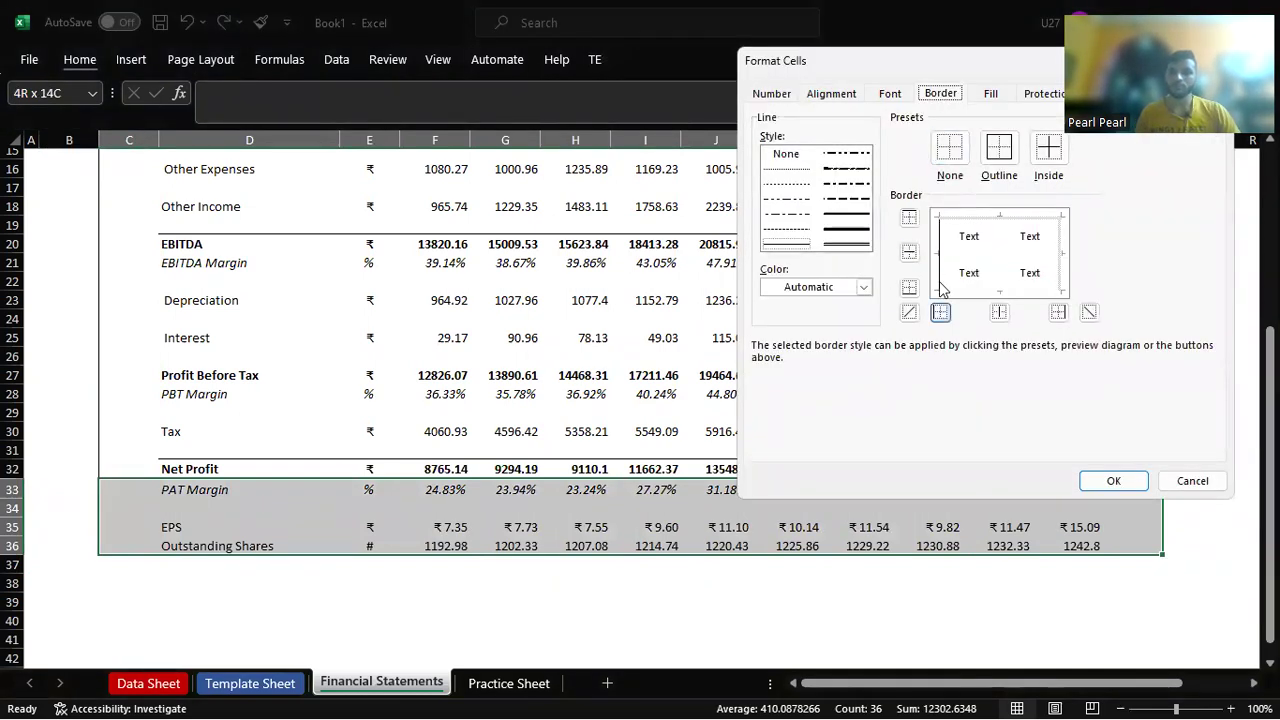
pyautogui.click(997, 291)
pyautogui.click(1060, 276)
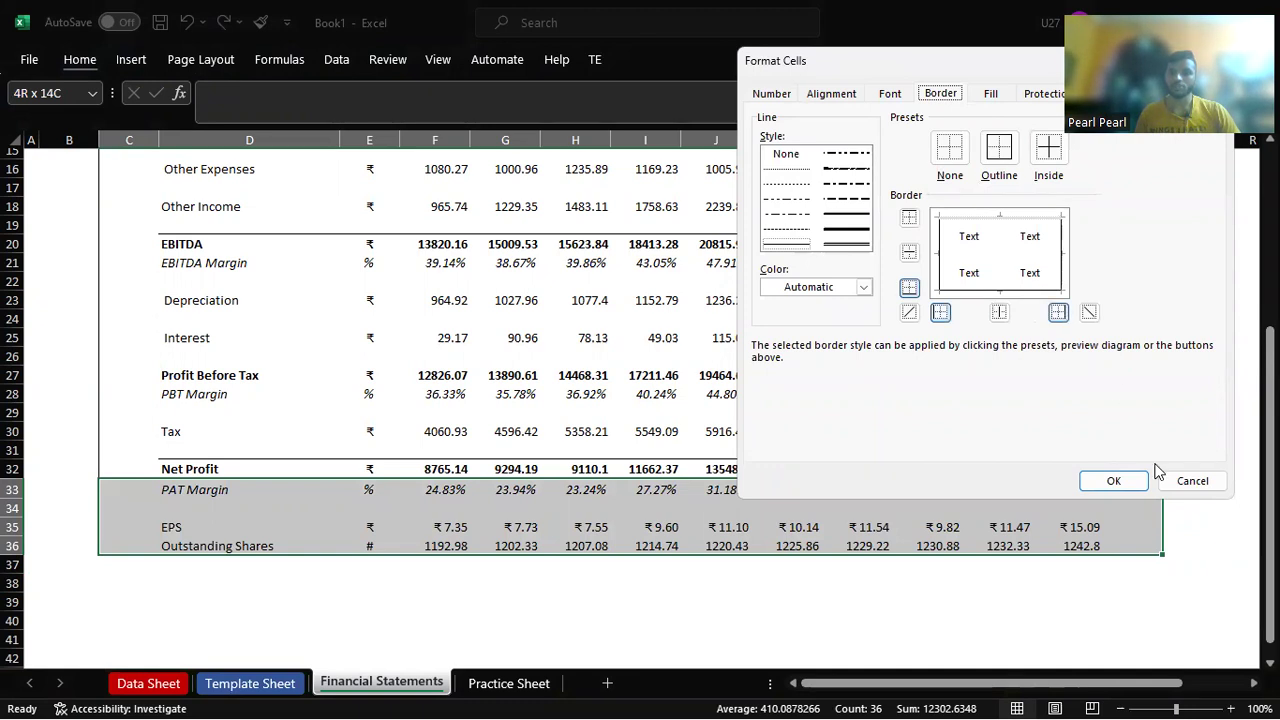
pyautogui.click(1113, 481)
pyautogui.click(947, 581)
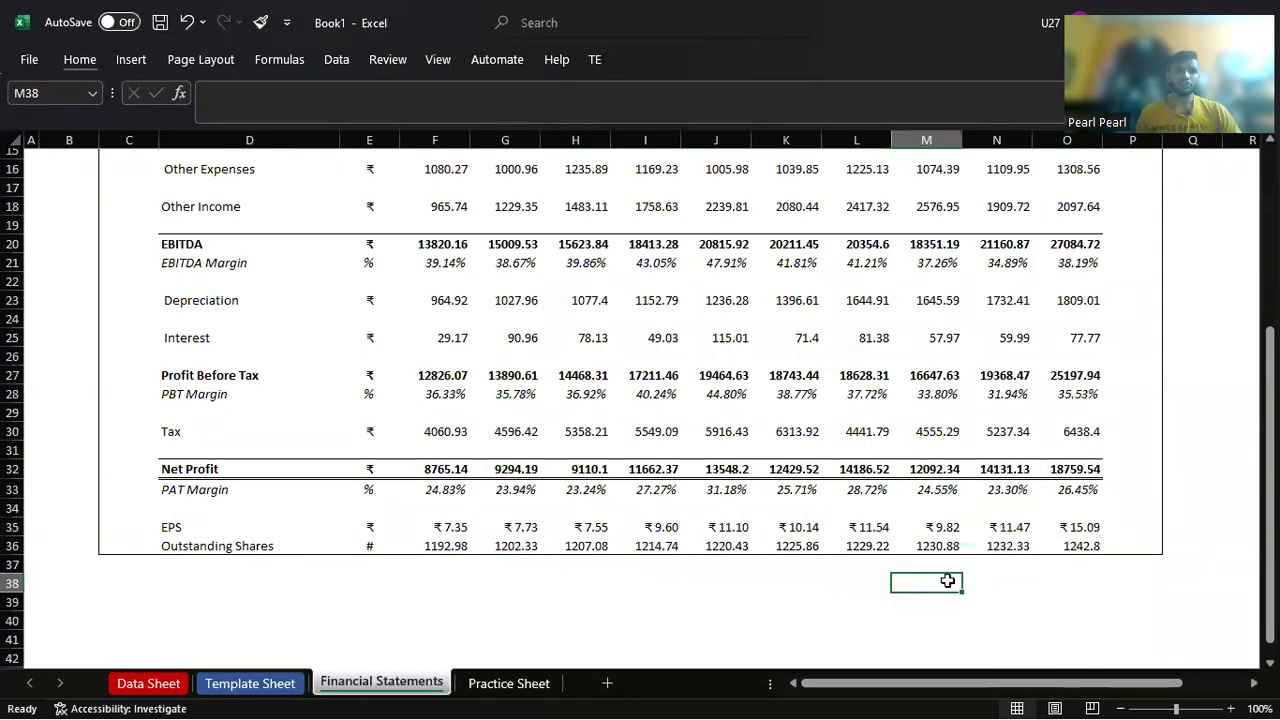
# Step: Merge and centre E4:O4 and enter the title 'ITC Financial Statements'
pyautogui.scroll(5, 853, 515)
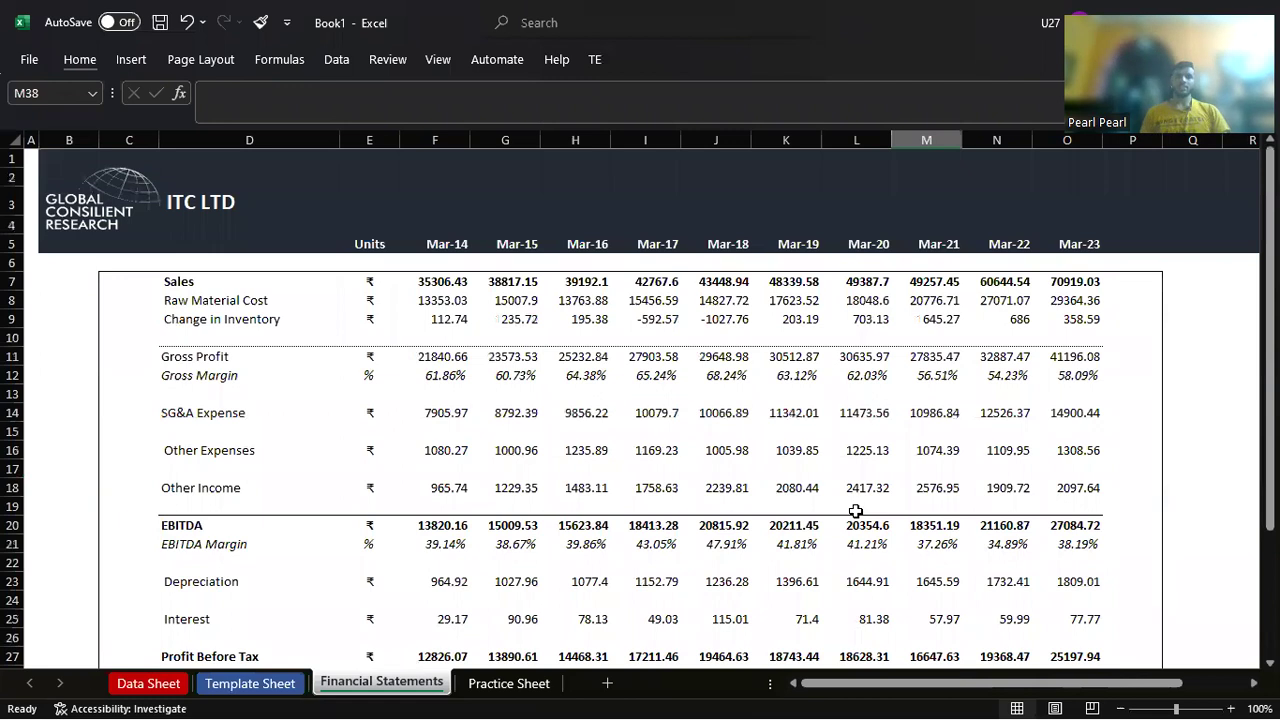
pyautogui.click(578, 220)
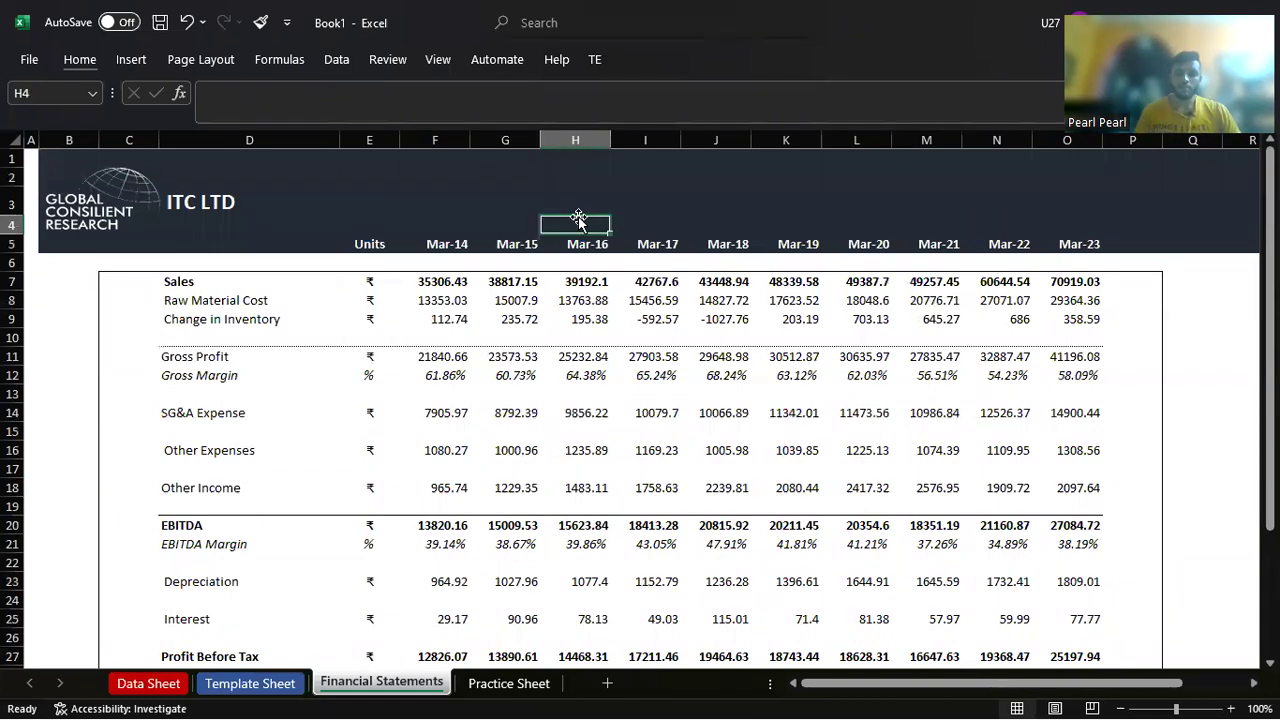
pyautogui.press('Left')
pyautogui.press('Left')
pyautogui.press('Left')
pyautogui.hotkey('shift', 'Right')
pyautogui.hotkey('shift', 'Right')
pyautogui.hotkey('shift', 'Right')
pyautogui.hotkey('shift', 'Right')
pyautogui.hotkey('shift', 'Right')
pyautogui.hotkey('shift', 'Right')
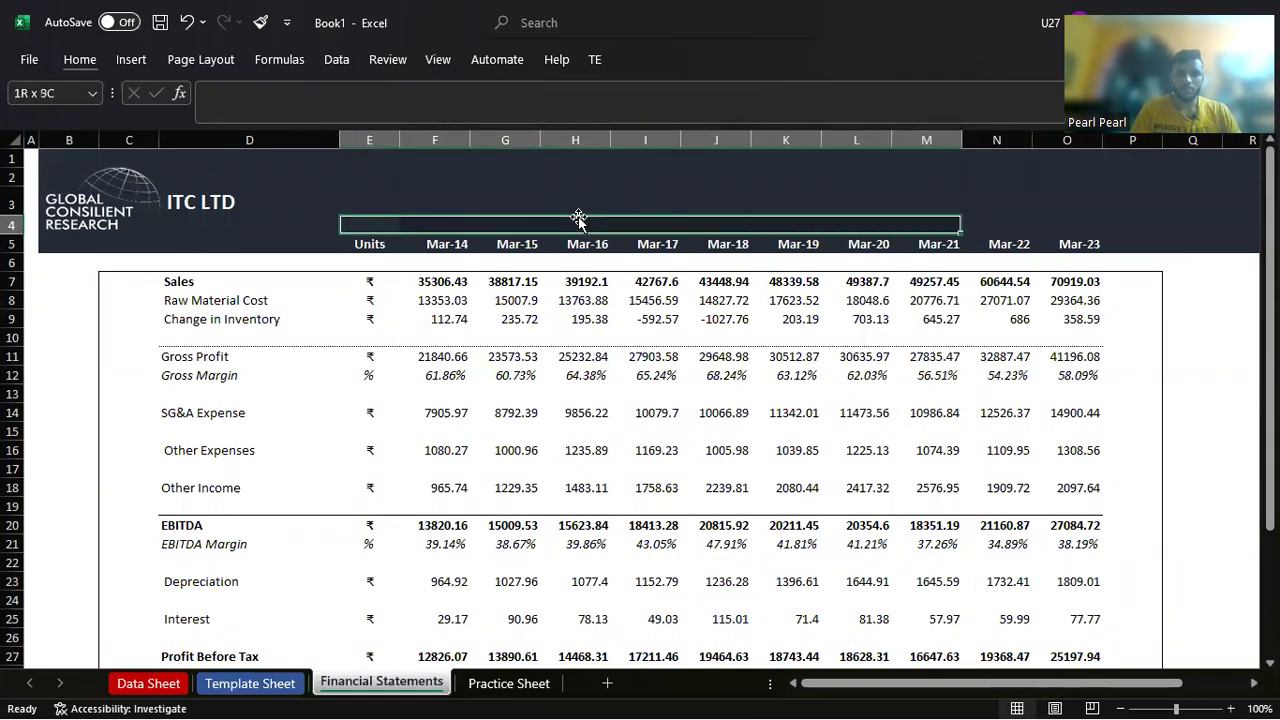
pyautogui.hotkey('shift', 'Right')
pyautogui.hotkey('shift', 'Right')
pyautogui.press('alt')
pyautogui.press('h')
pyautogui.press('m')
pyautogui.press('c')
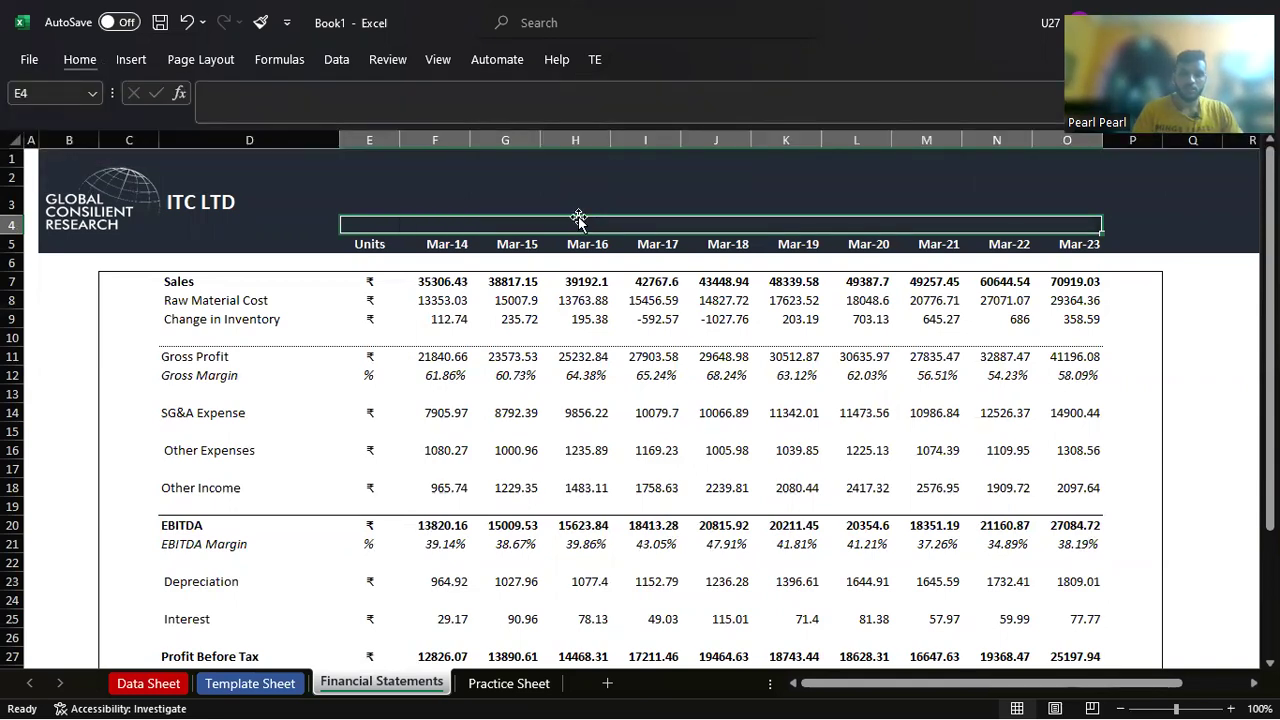
pyautogui.write('ITC Financial Statements')
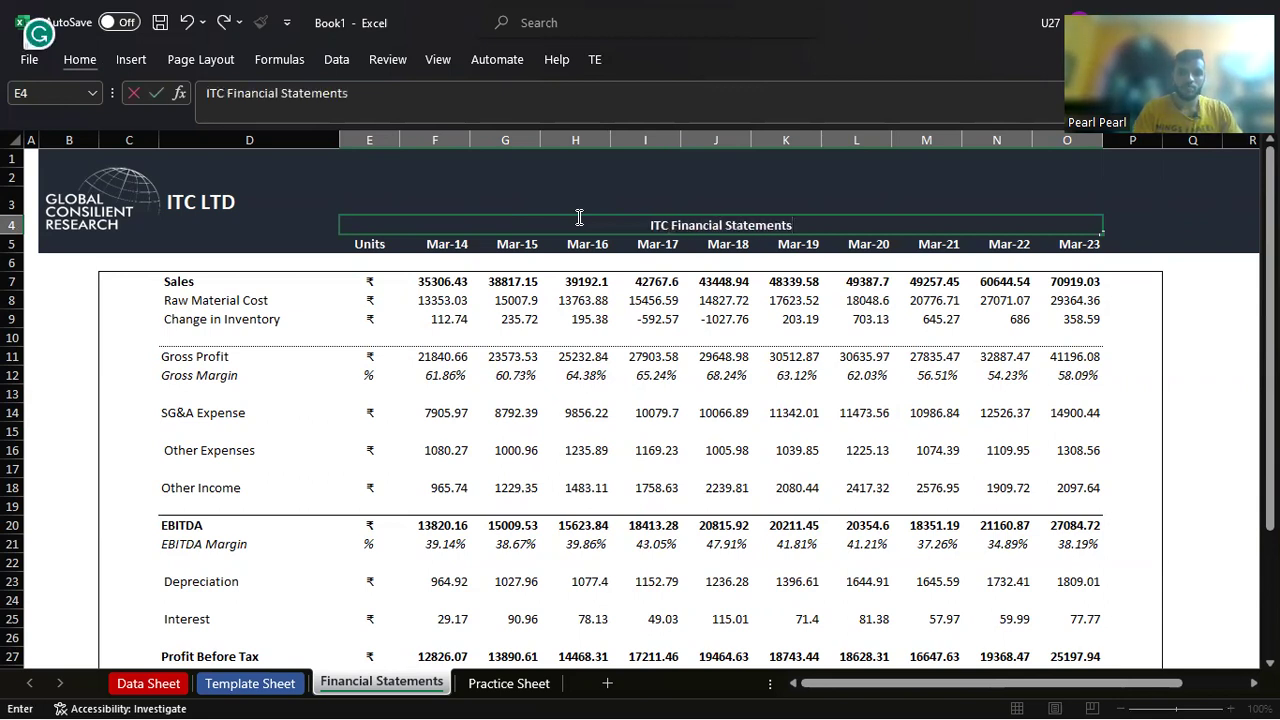
pyautogui.press('Return')
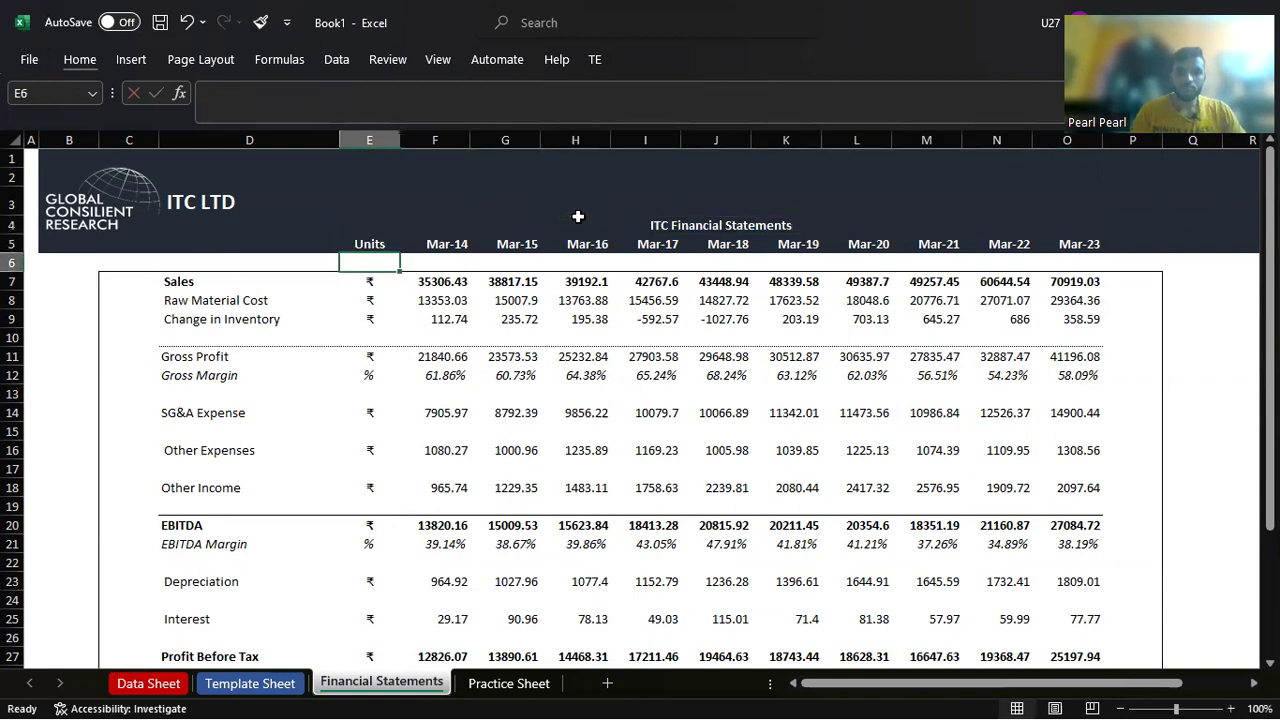
pyautogui.click(579, 218)
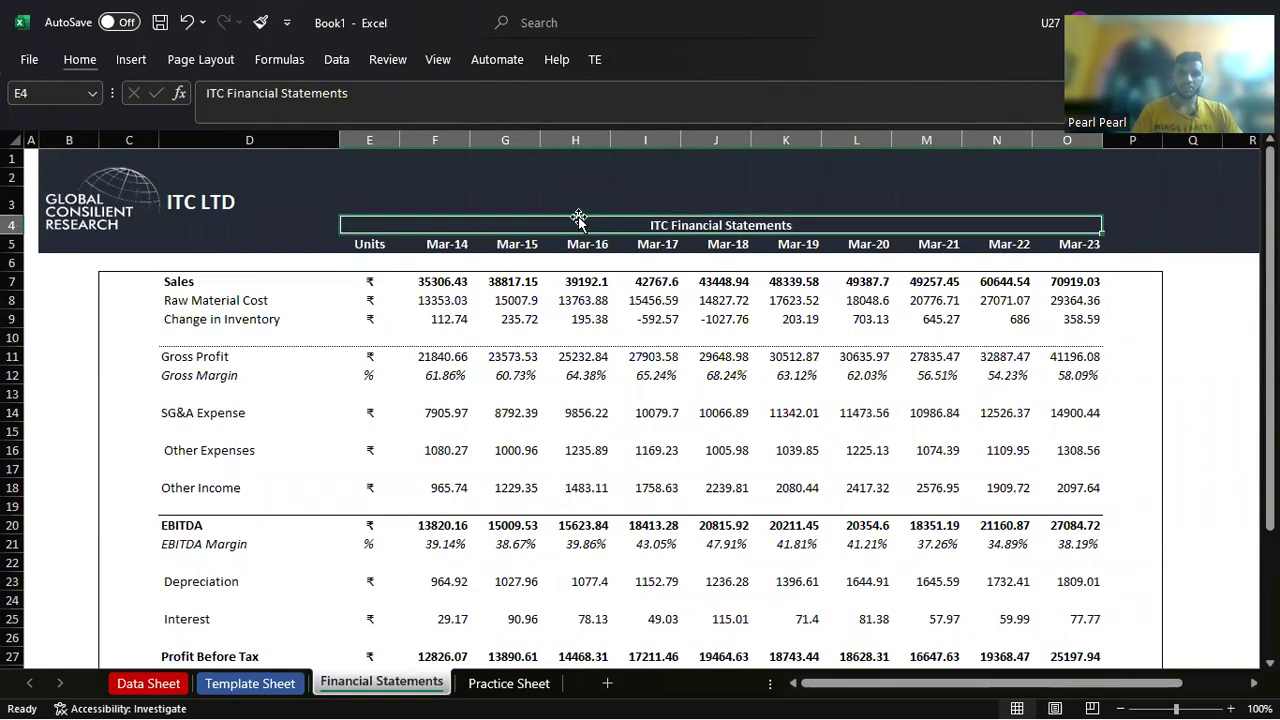
# Step: Create a copy of the Template Sheet placed before Practice Sheet
pyautogui.click(250, 683)
pyautogui.rightClick(266, 683)
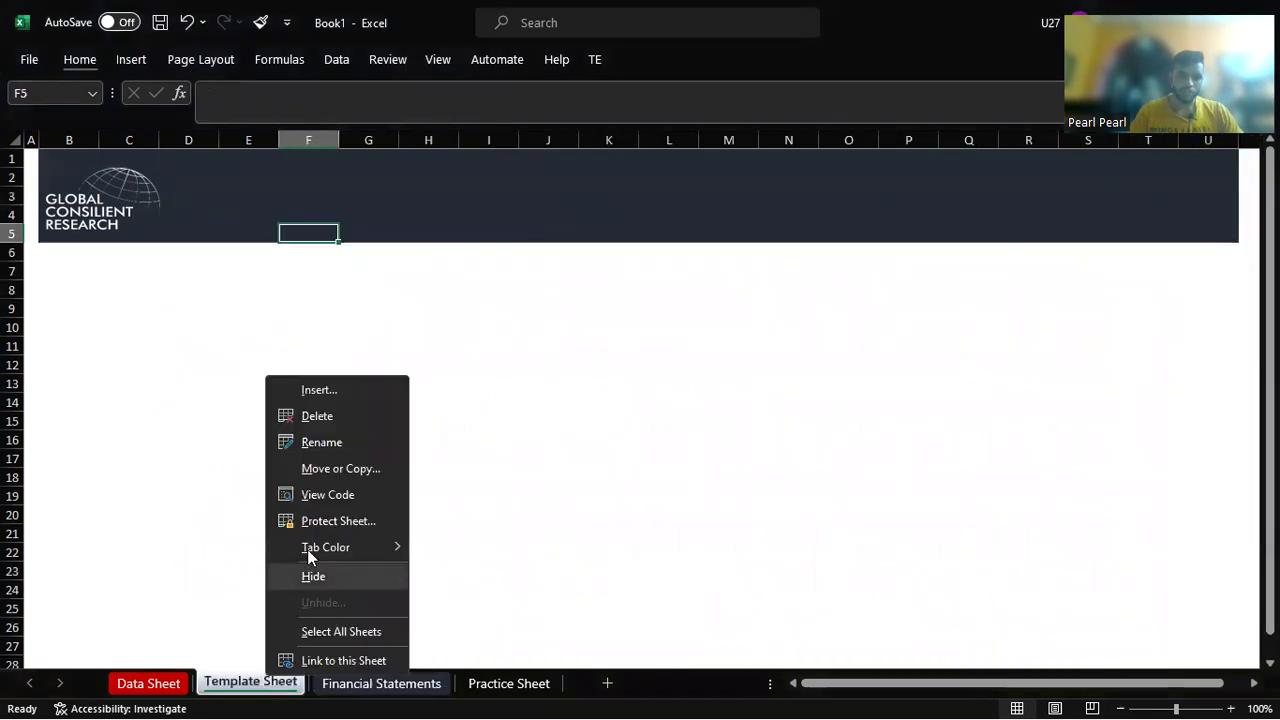
pyautogui.click(310, 470)
pyautogui.click(236, 578)
pyautogui.click(214, 505)
pyautogui.click(330, 623)
# Step: Rename the copied sheet 'Ratio Analysis' and return to the Financial Statements sheet
pyautogui.doubleClick(502, 681)
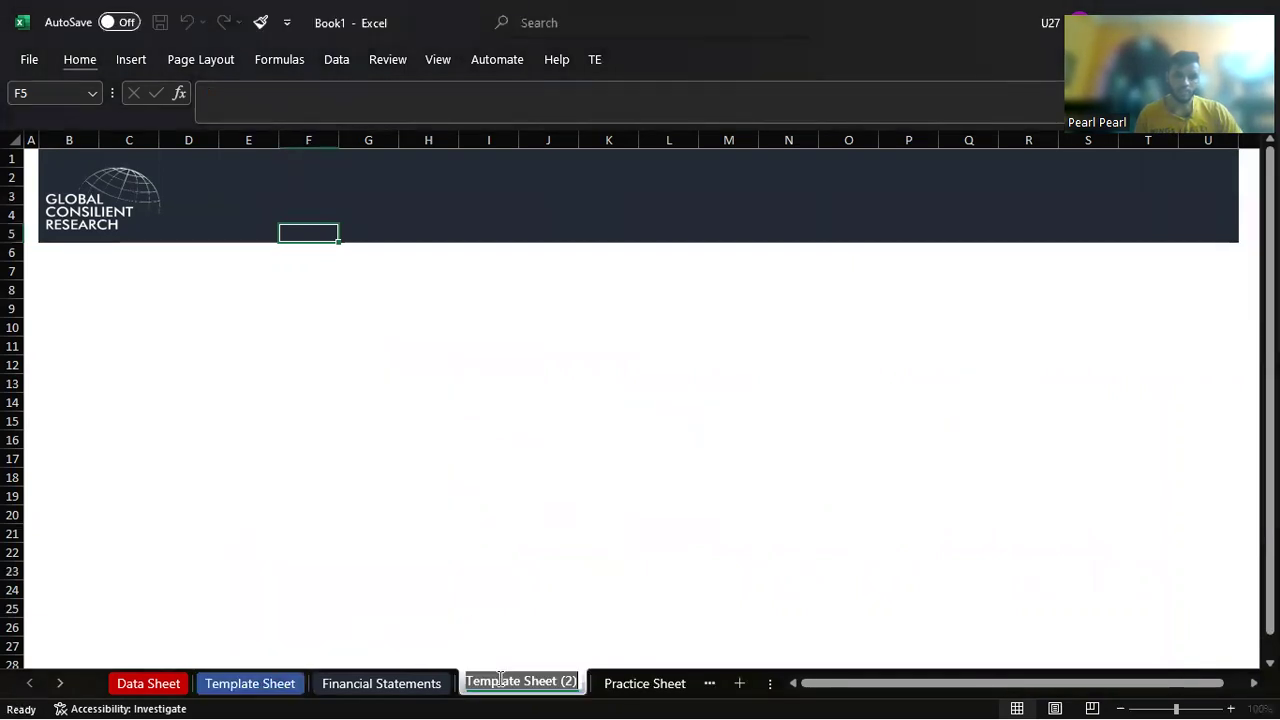
pyautogui.write('Ratio Anal')
pyautogui.press('BackSpace')
pyautogui.press('BackSpace')
pyautogui.write('alysis')
pyautogui.press('Return')
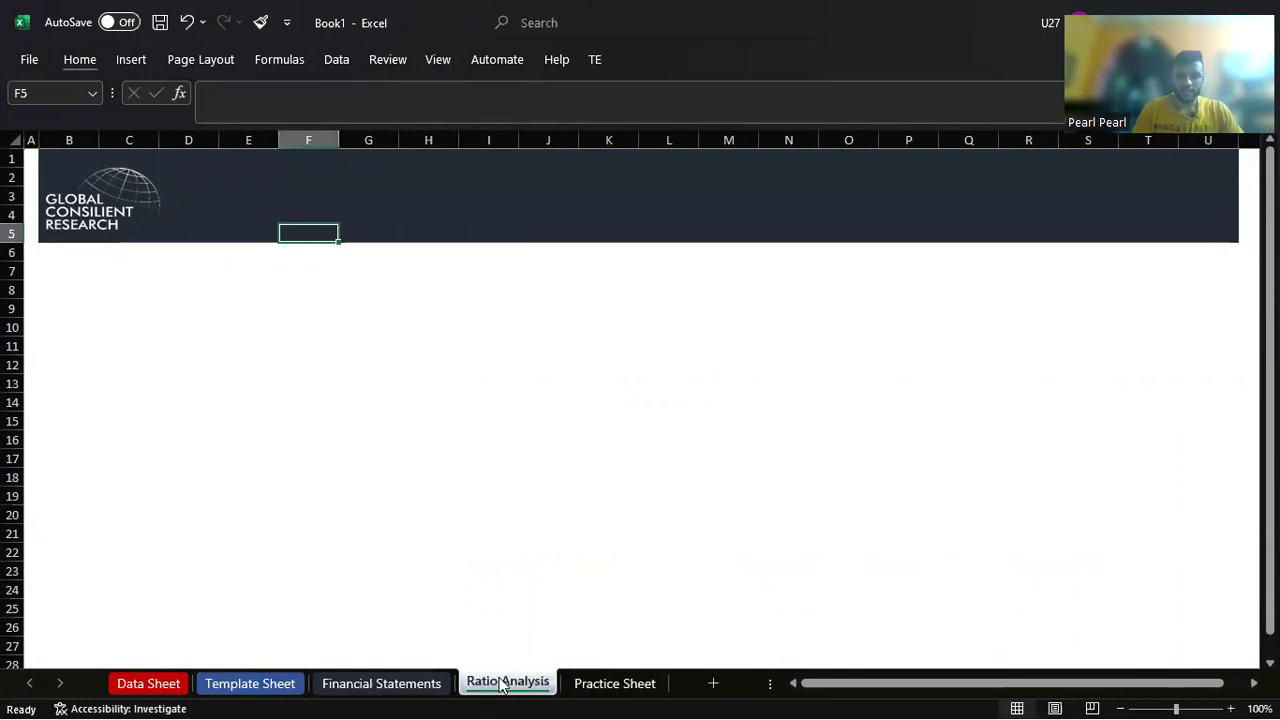
pyautogui.press('Down')
pyautogui.press('Down')
pyautogui.press('Left')
pyautogui.press('Left')
pyautogui.press('Left')
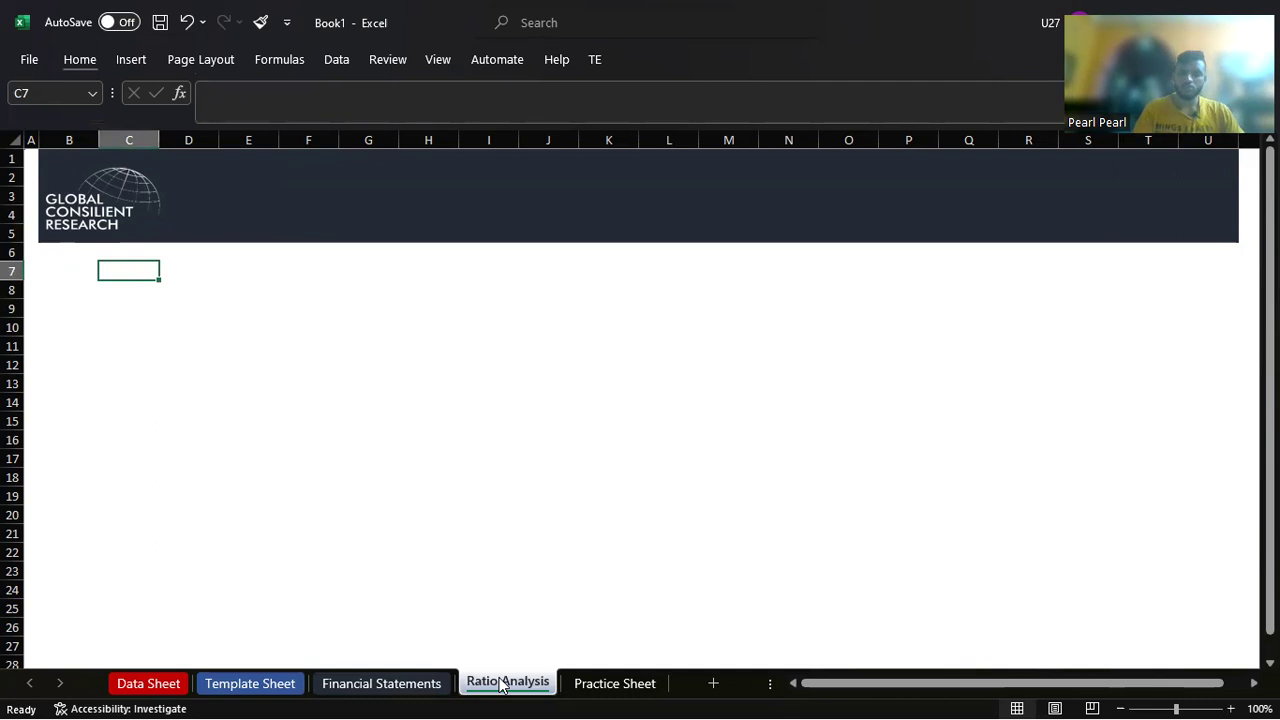
pyautogui.hotkey('ctrl', 'pageup')
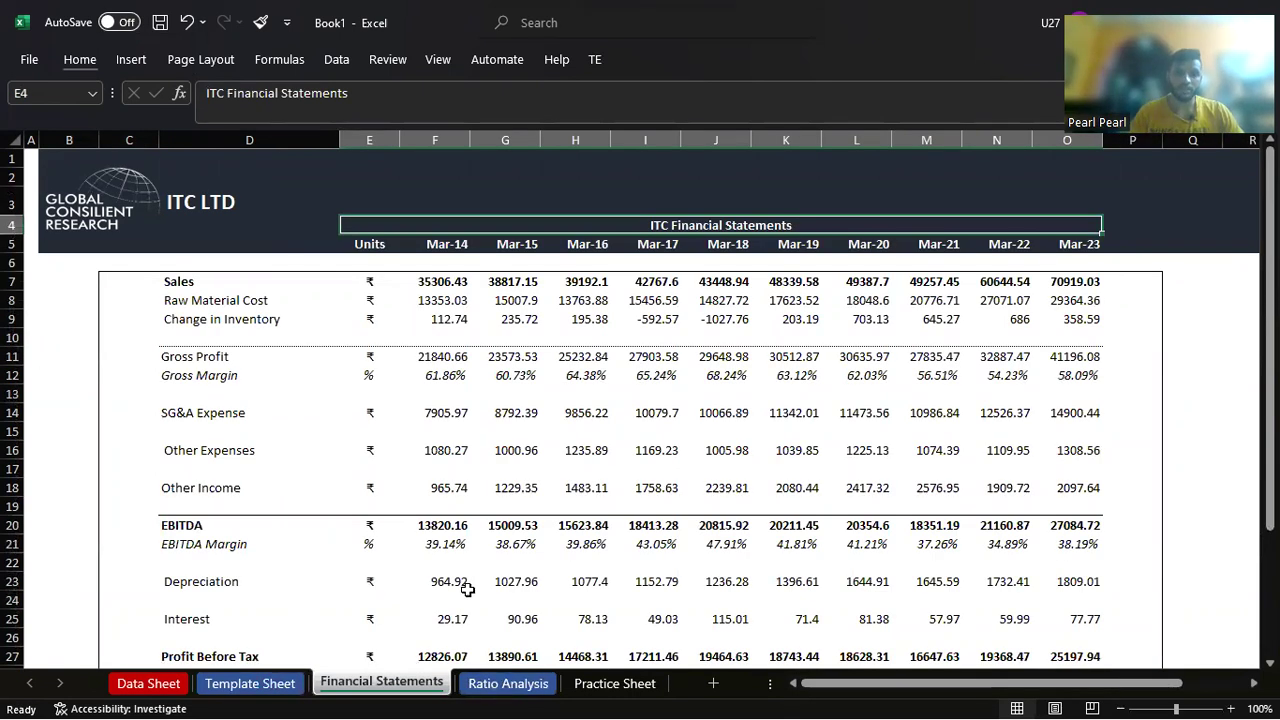
# Step: Insert a blank row 7 directly above the Sales row
pyautogui.click(51, 280)
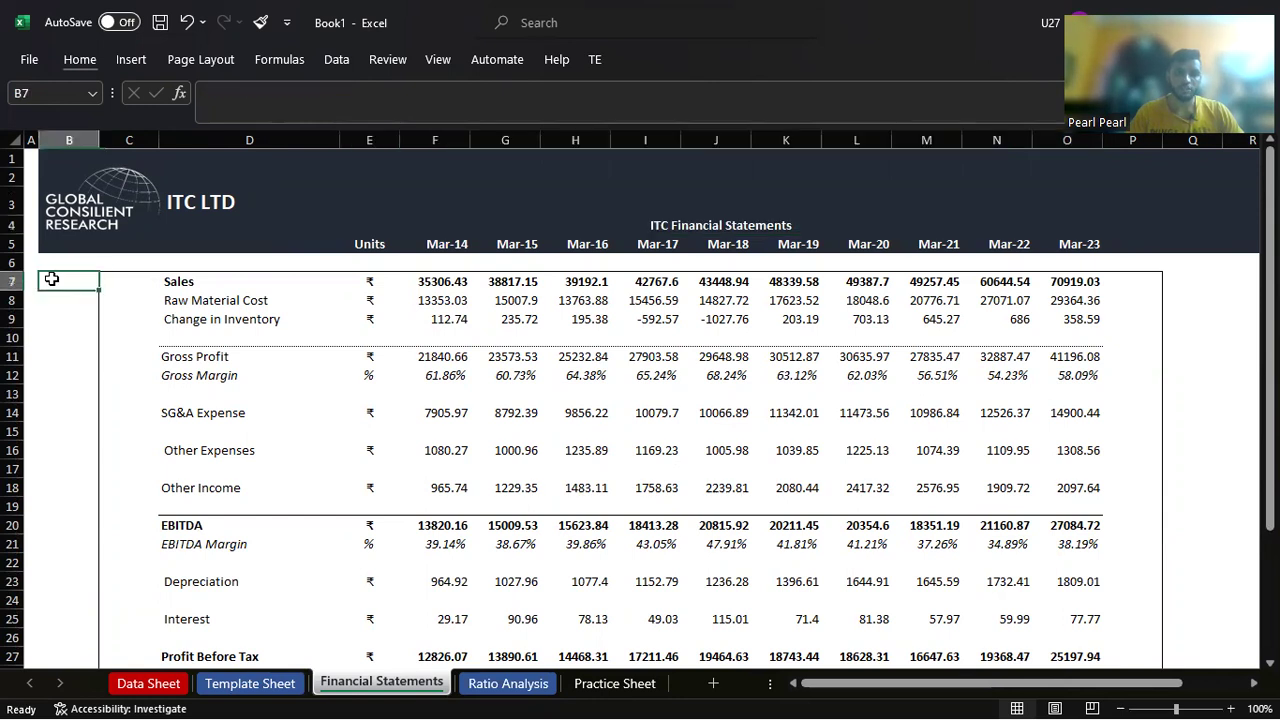
pyautogui.press('Up')
pyautogui.press('Right')
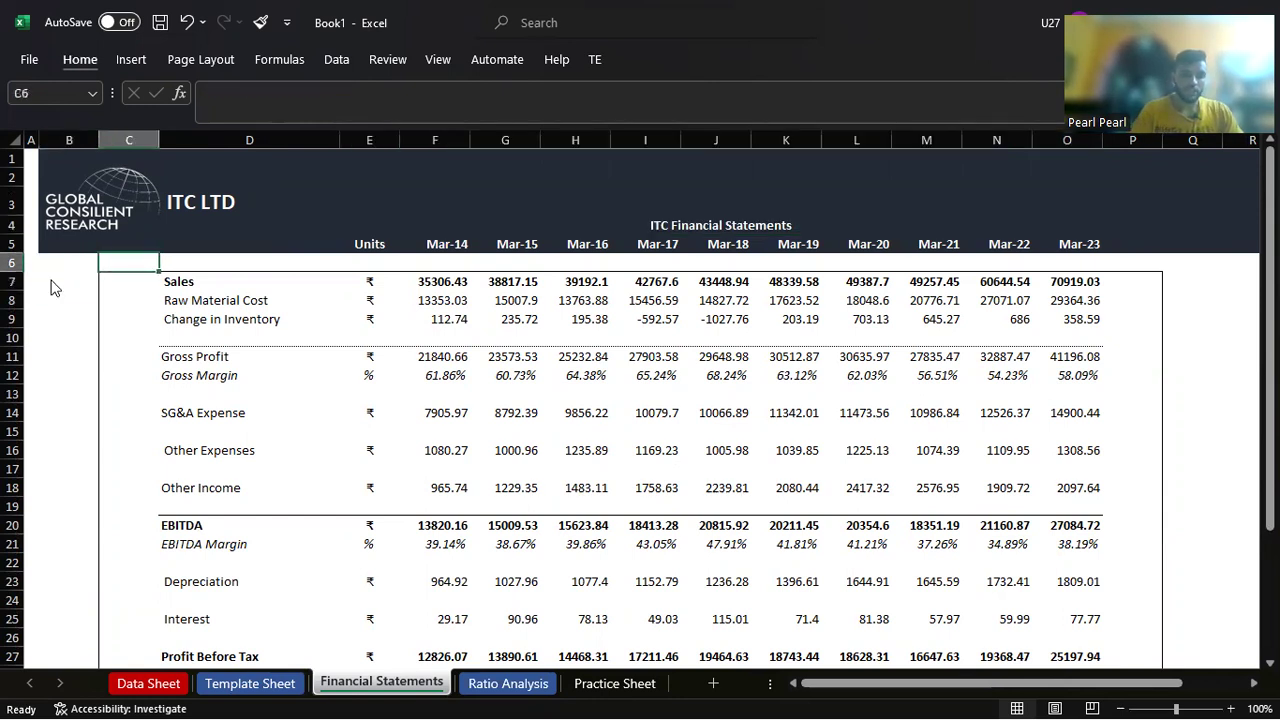
pyautogui.hotkey('alt', 'h')
pyautogui.press('i')
pyautogui.press('r')
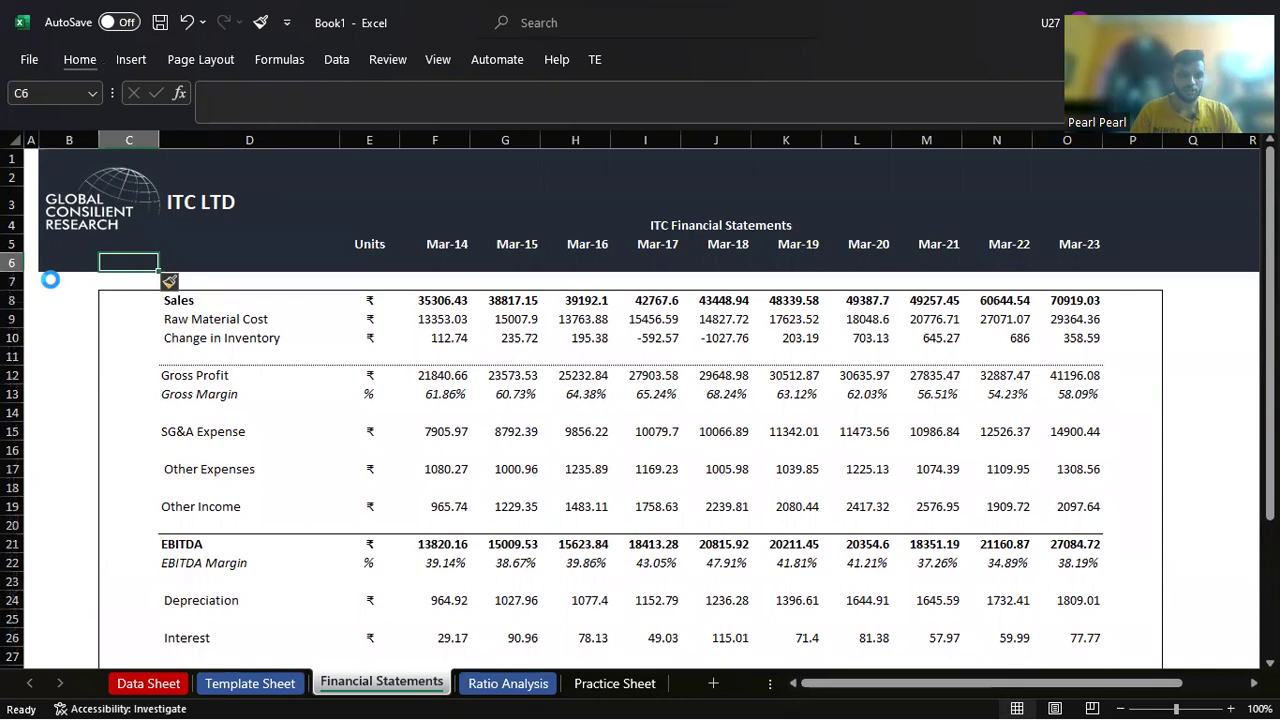
pyautogui.hotkey('ctrl', 'z')
pyautogui.press('Right')
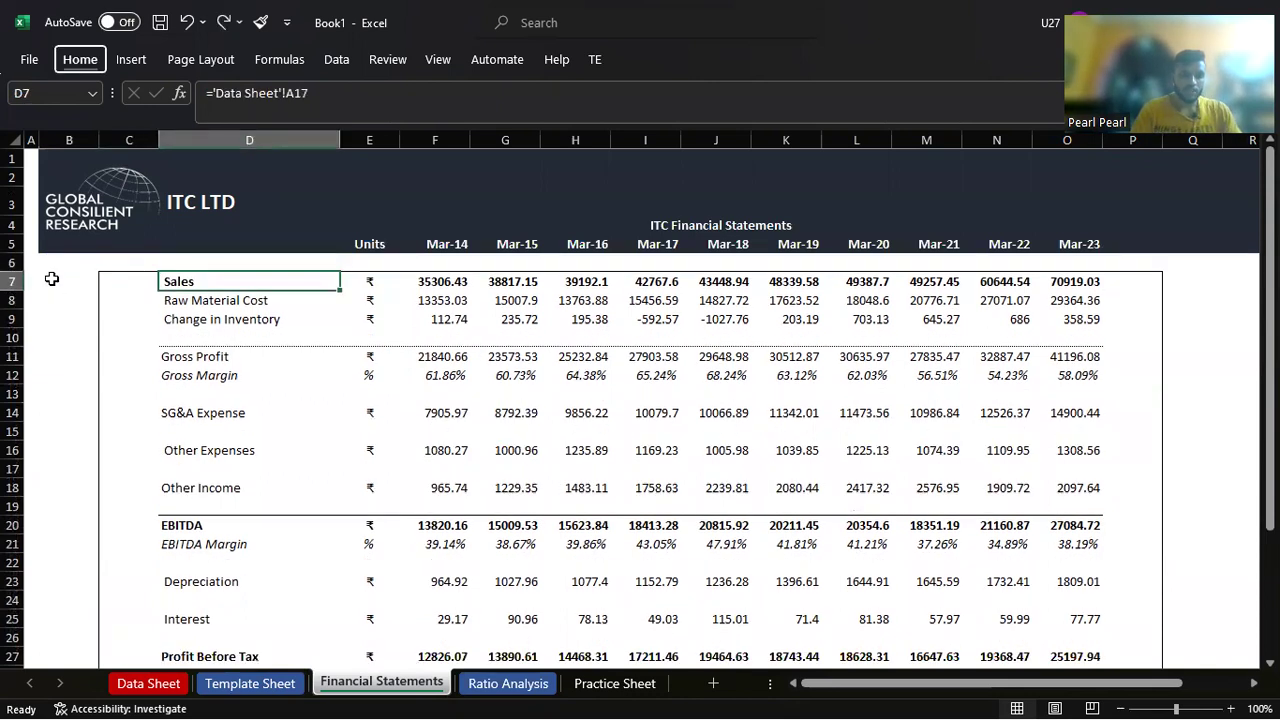
pyautogui.hotkey('alt', 'h')
pyautogui.press('i')
pyautogui.press('r')
pyautogui.press('Up')
pyautogui.press('Left')
pyautogui.press('Down')
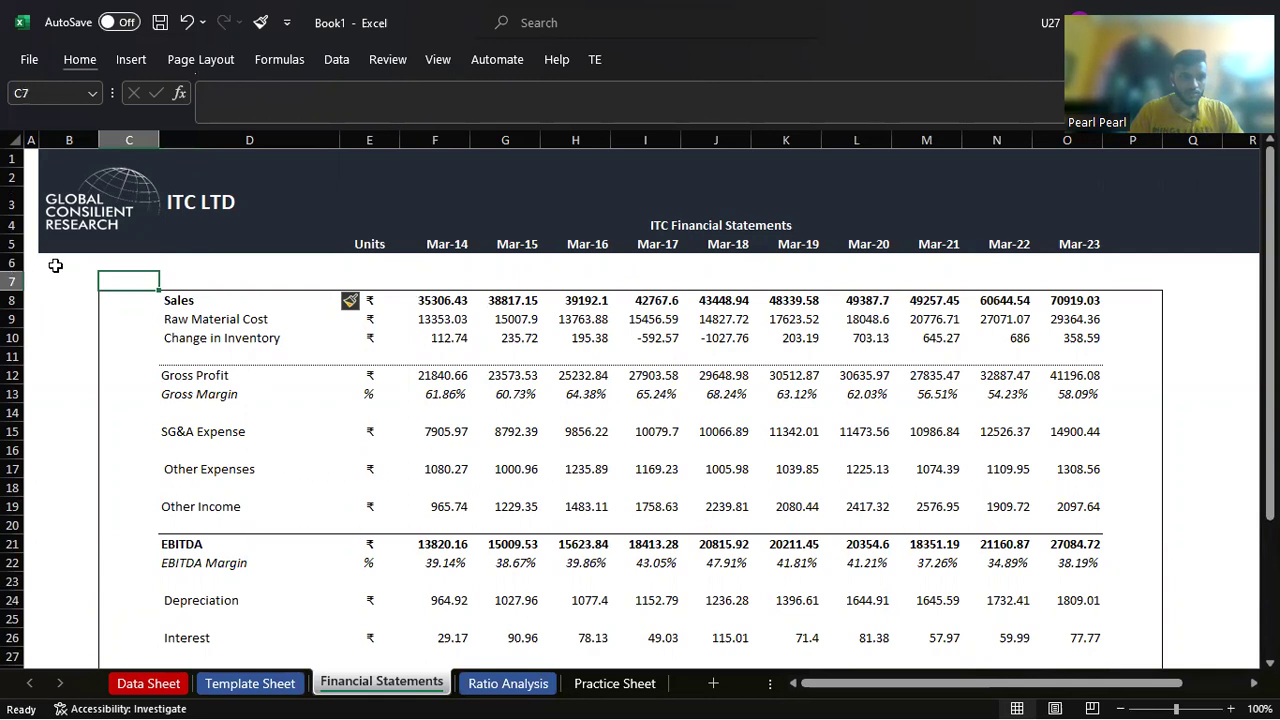
# Step: Fill C7:P7 with a dark grey shade
pyautogui.hotkey('shift', 'Right')
pyautogui.hotkey('shift', 'Right')
pyautogui.hotkey('shift', 'Right')
pyautogui.hotkey('shift', 'Right')
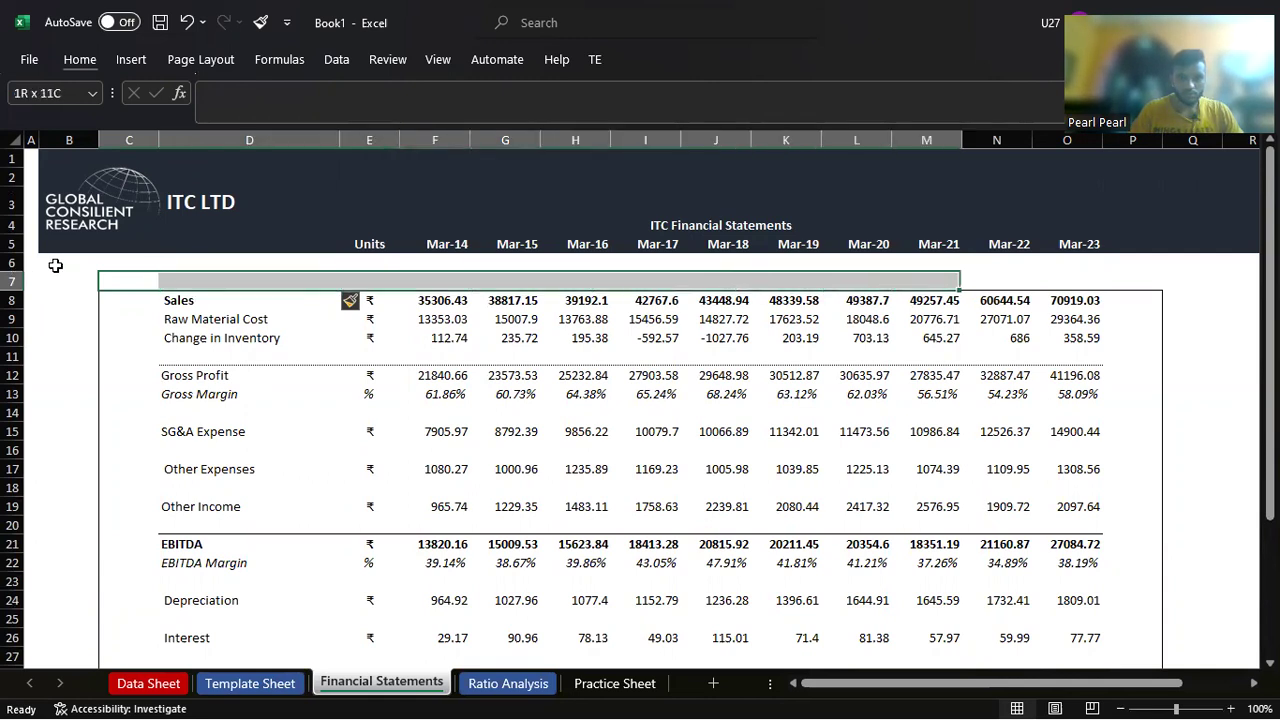
pyautogui.hotkey('shift', 'Right')
pyautogui.hotkey('shift', 'Right')
pyautogui.hotkey('shift', 'Right')
pyautogui.press('alt')
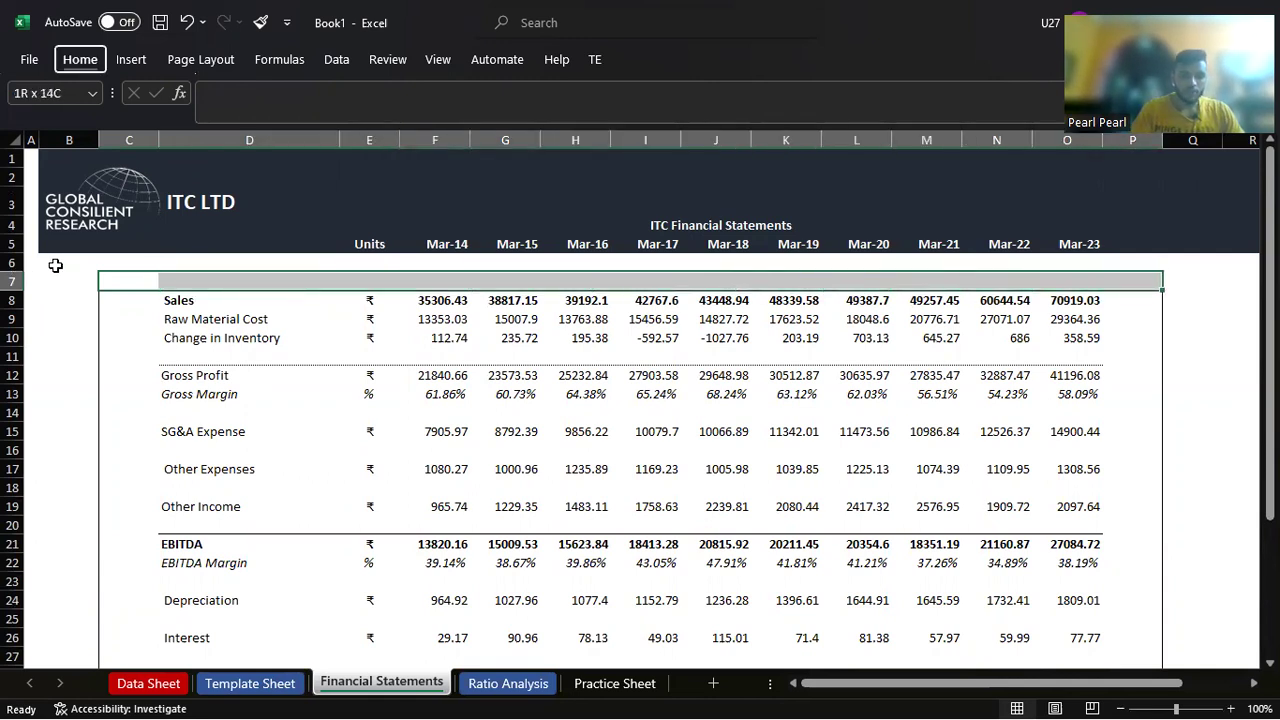
pyautogui.press('h')
pyautogui.press('h')
pyautogui.press('Right')
pyautogui.press('Down')
pyautogui.press('Down')
pyautogui.press('Down')
pyautogui.press('Right')
pyautogui.press('Right')
pyautogui.press('Down')
pyautogui.press('Return')
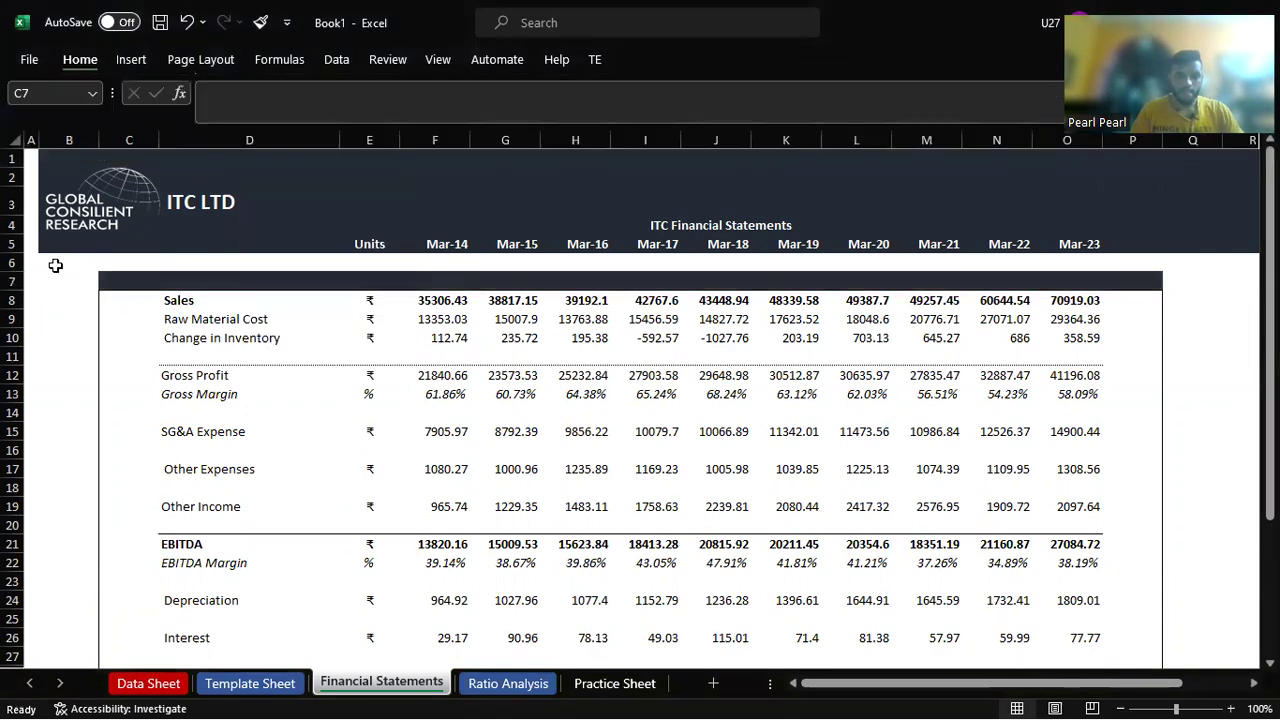
# Step: Copy the dark header formatting from C5 onto row 7
pyautogui.press('Up')
pyautogui.press('Up')
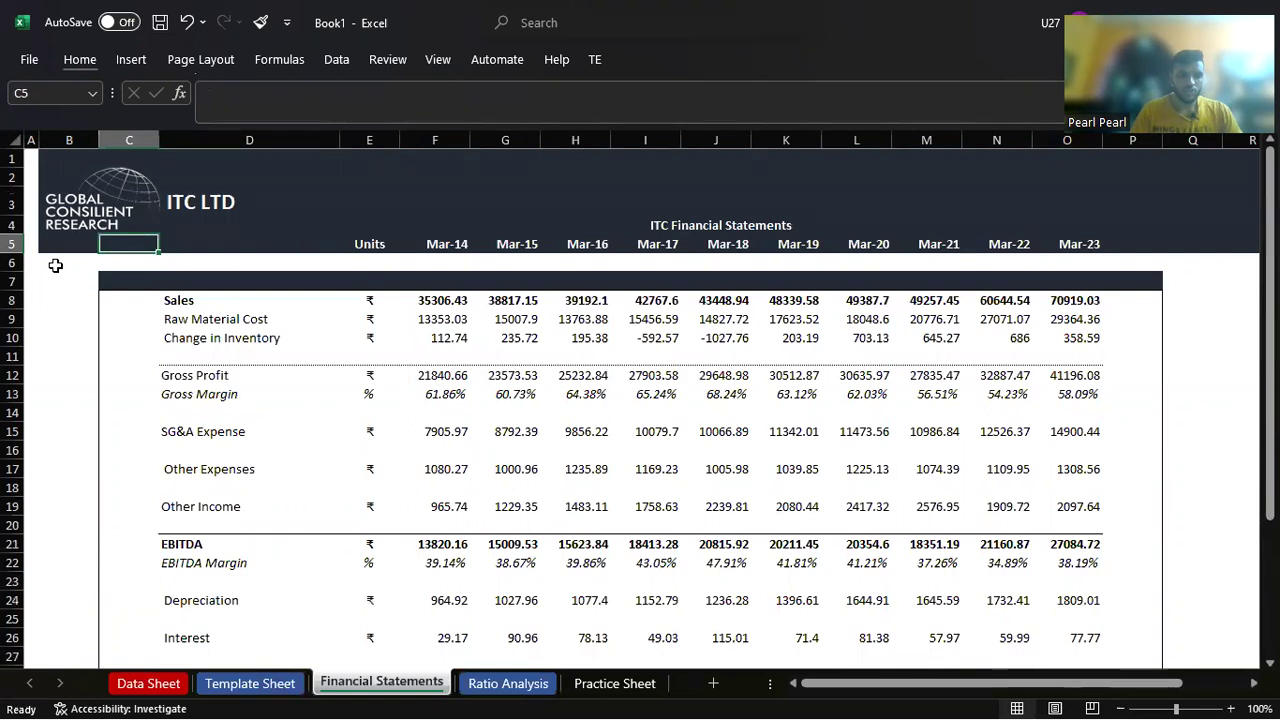
pyautogui.hotkey('ctrl', 'c')
pyautogui.press('Down')
pyautogui.press('Down')
pyautogui.hotkey('shift', 'Right')
pyautogui.hotkey('shift', 'Right')
pyautogui.hotkey('shift', 'Right')
pyautogui.hotkey('shift', 'Right')
pyautogui.hotkey('shift', 'Right')
pyautogui.hotkey('shift', 'Right')
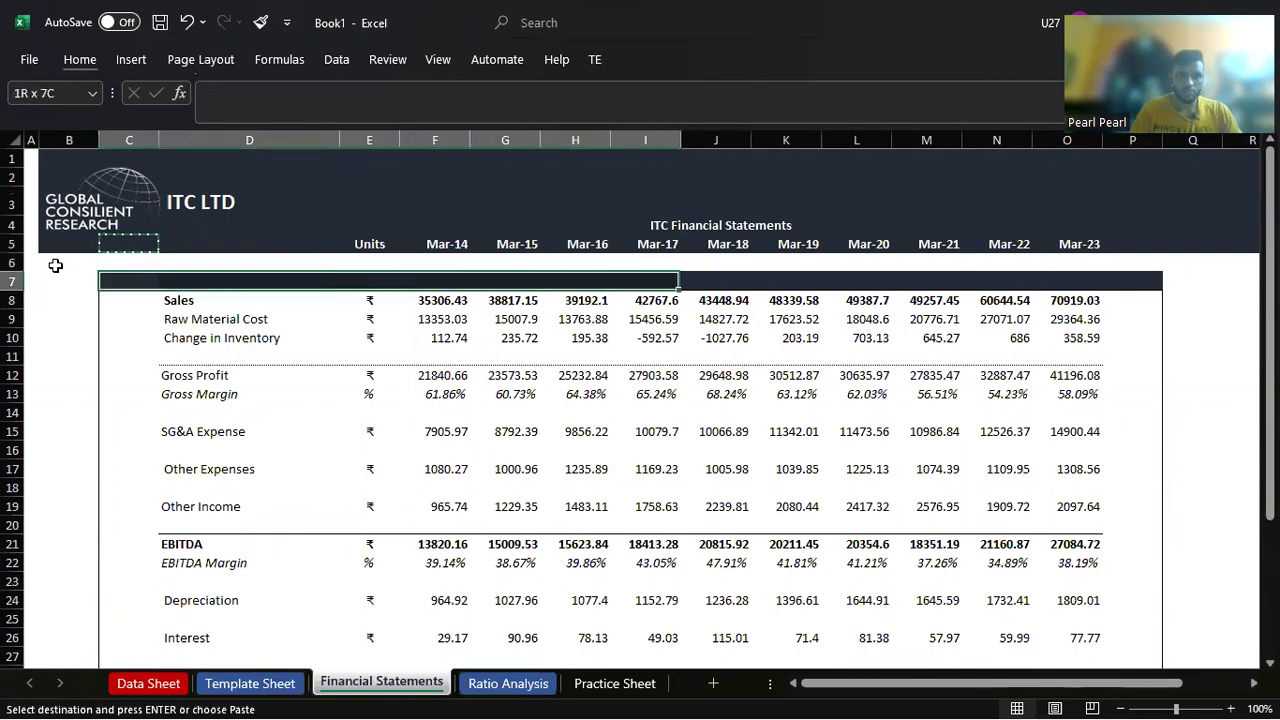
pyautogui.hotkey('shift', 'Right')
pyautogui.hotkey('shift', 'Right')
pyautogui.hotkey('shift', 'Right')
pyautogui.hotkey('shift', 'Right')
pyautogui.hotkey('shift', 'Right')
pyautogui.hotkey('shift', 'Right')
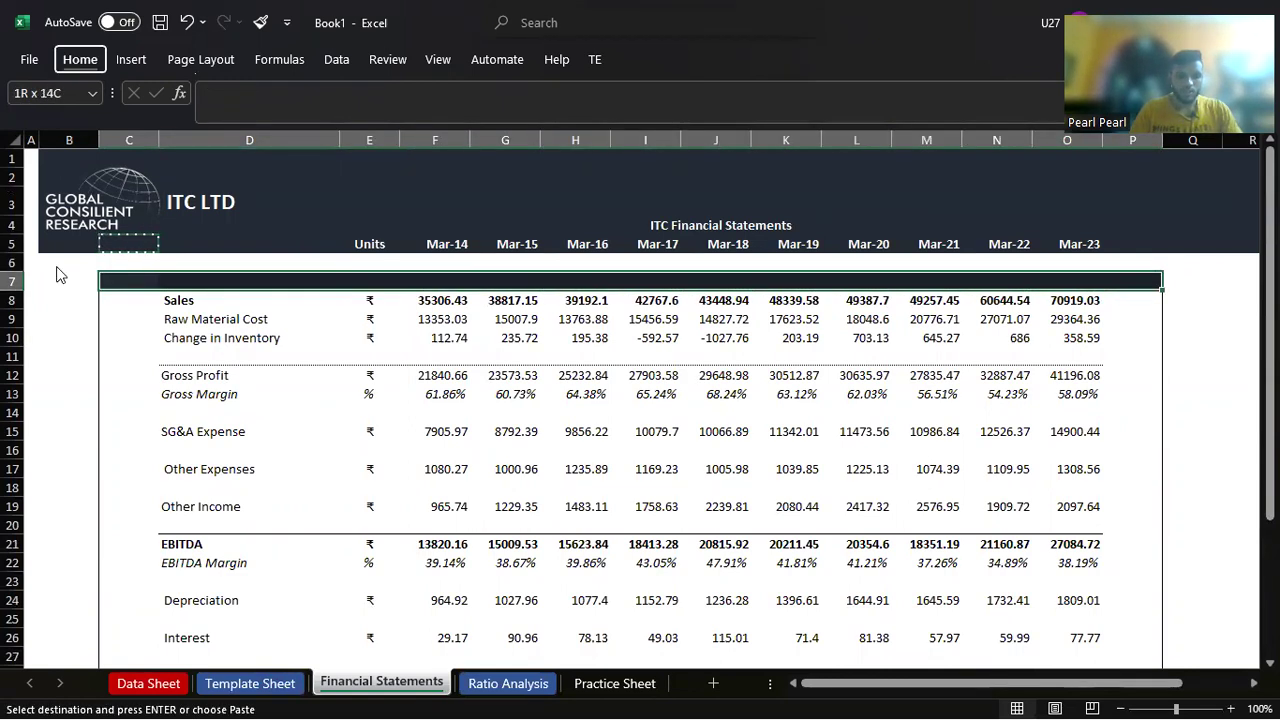
pyautogui.hotkey('ctrl', 'v')
pyautogui.press('Down')
pyautogui.press('Up')
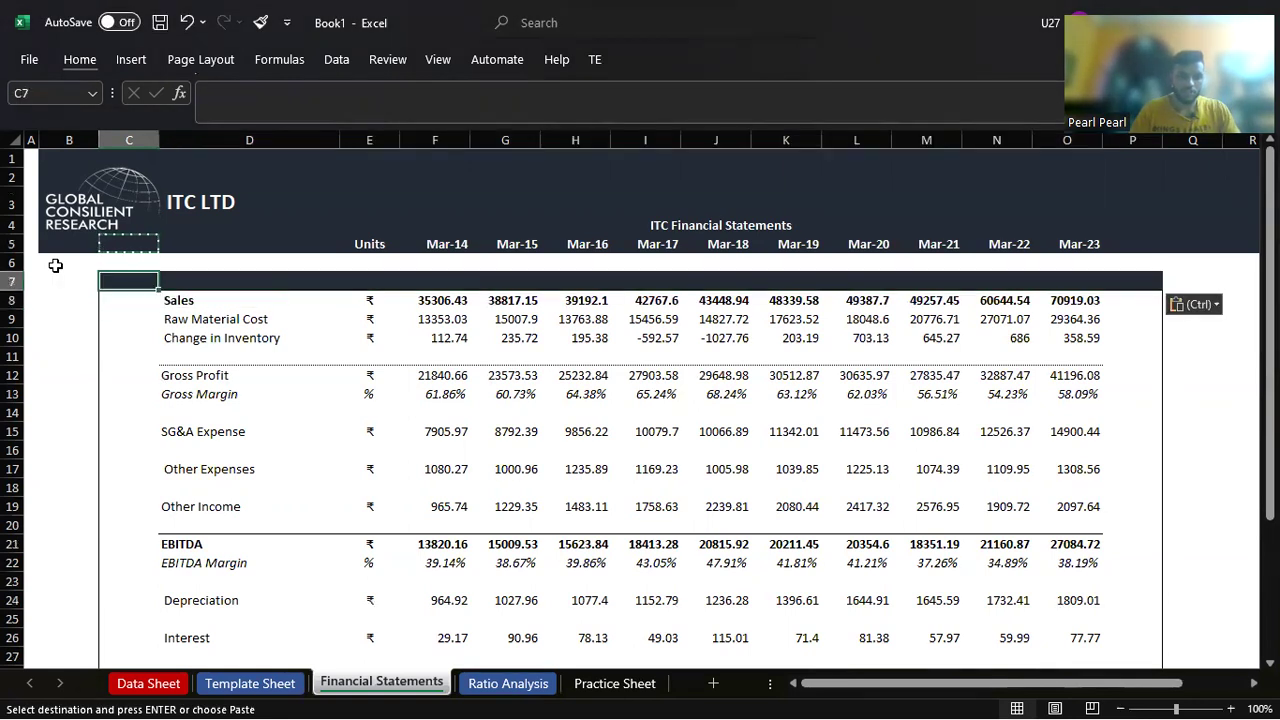
pyautogui.press('Escape')
# Step: Type the heading 'Income Statement' in C7
pyautogui.write('Incom')
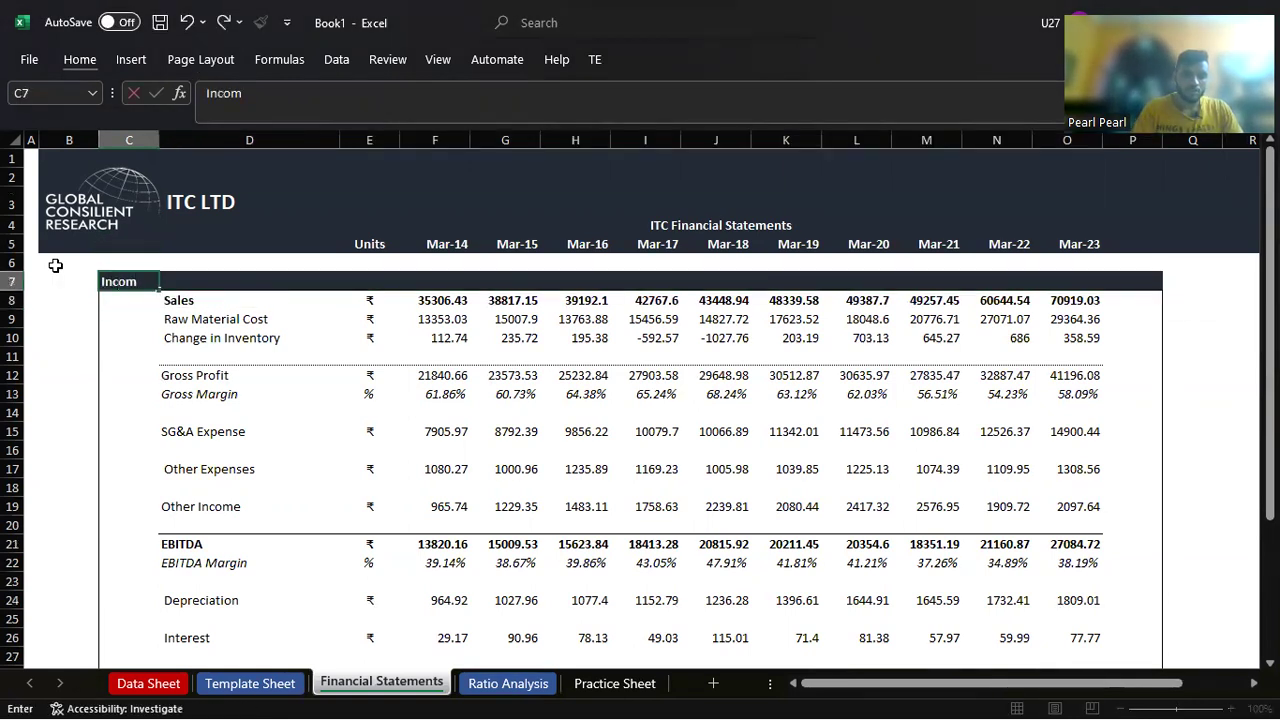
pyautogui.write('e sTA')
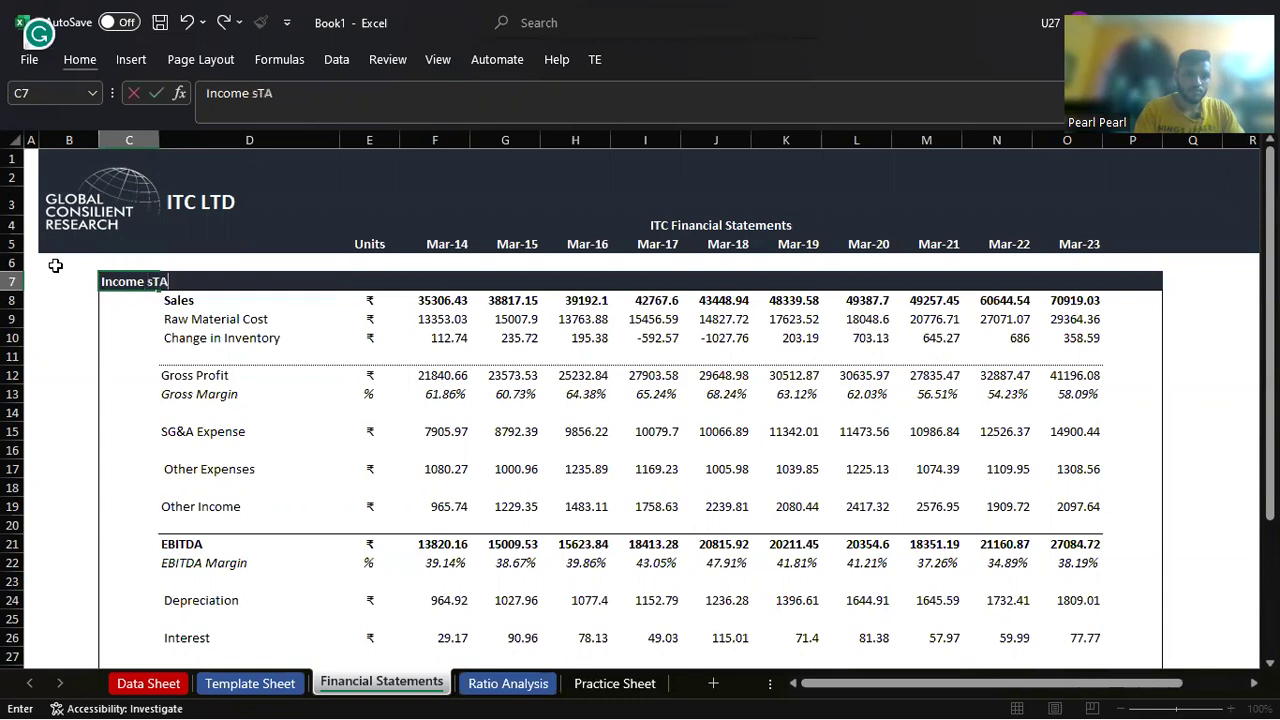
pyautogui.write('emen')
pyautogui.press('BackSpace')
pyautogui.press('BackSpace')
pyautogui.write('eme')
pyautogui.press('BackSpace')
pyautogui.press('BackSpace')
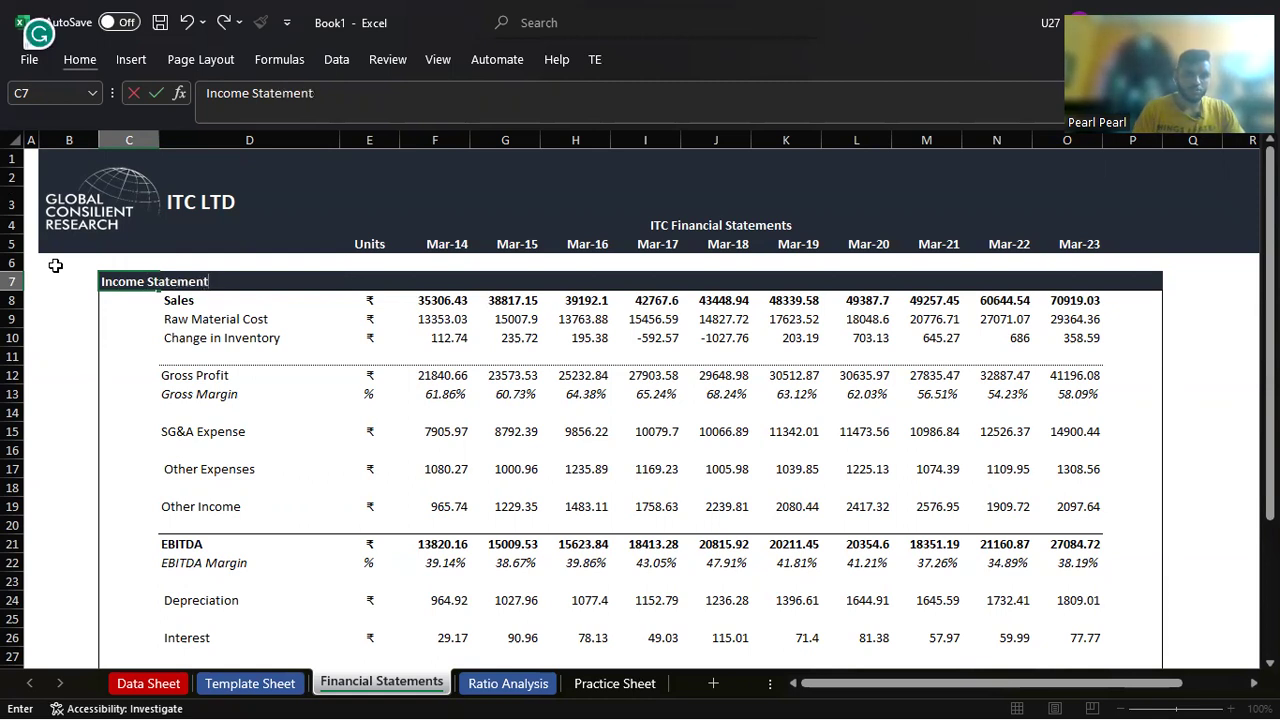
pyautogui.hotkey('ctrl', 'Return')
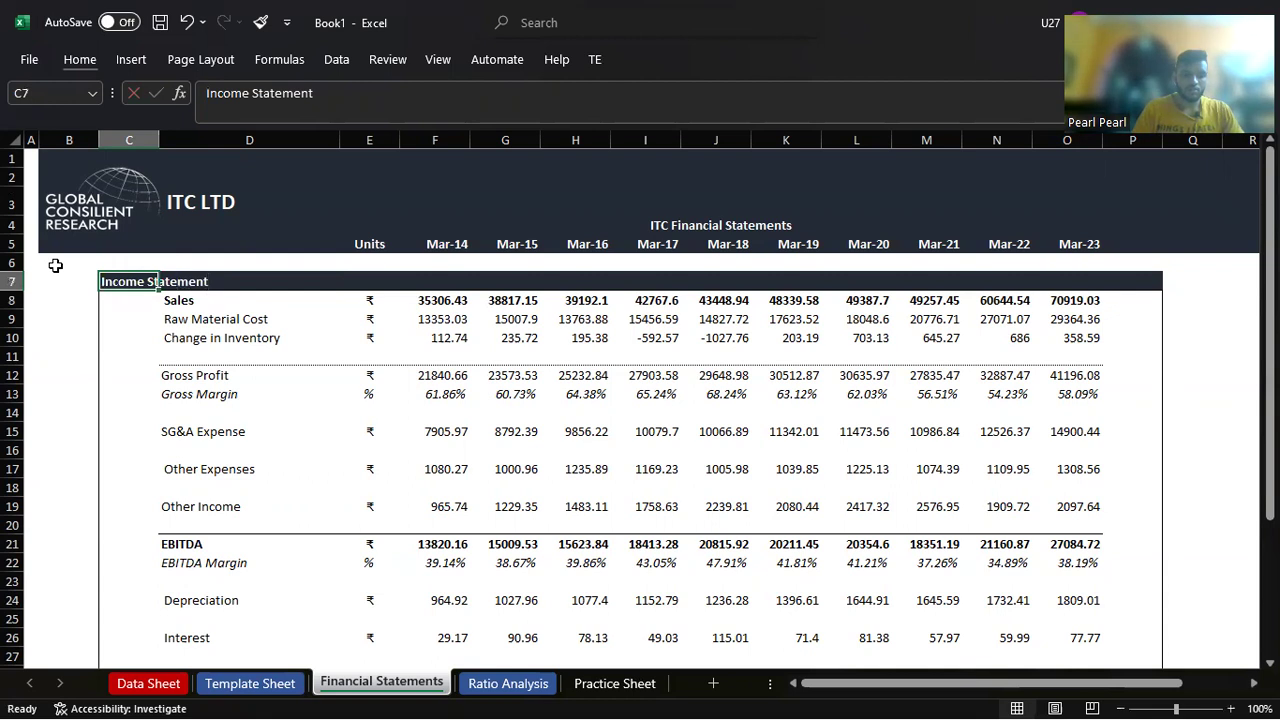
# Step: Set the Income Statement heading's font size to 12
pyautogui.hotkey('alt', 'h')
pyautogui.press('f')
pyautogui.press('s')
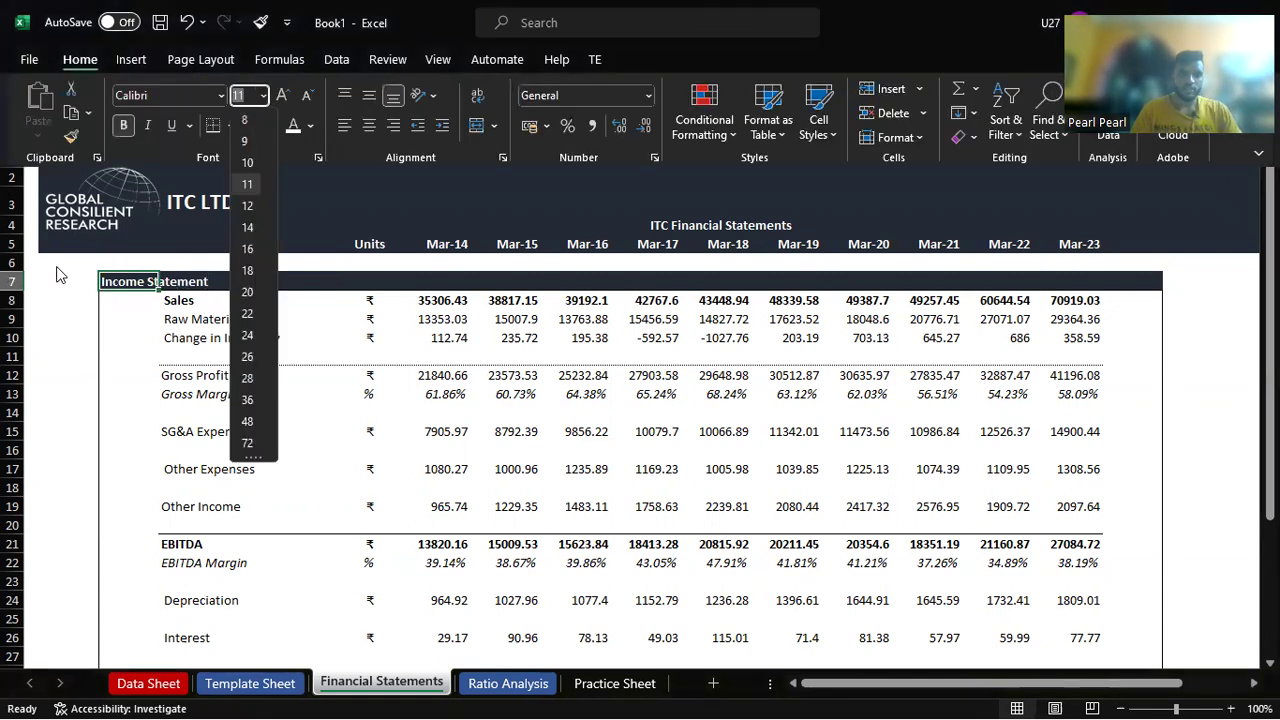
pyautogui.press('Down')
pyautogui.press('Down')
pyautogui.press('Down')
pyautogui.press('Return')
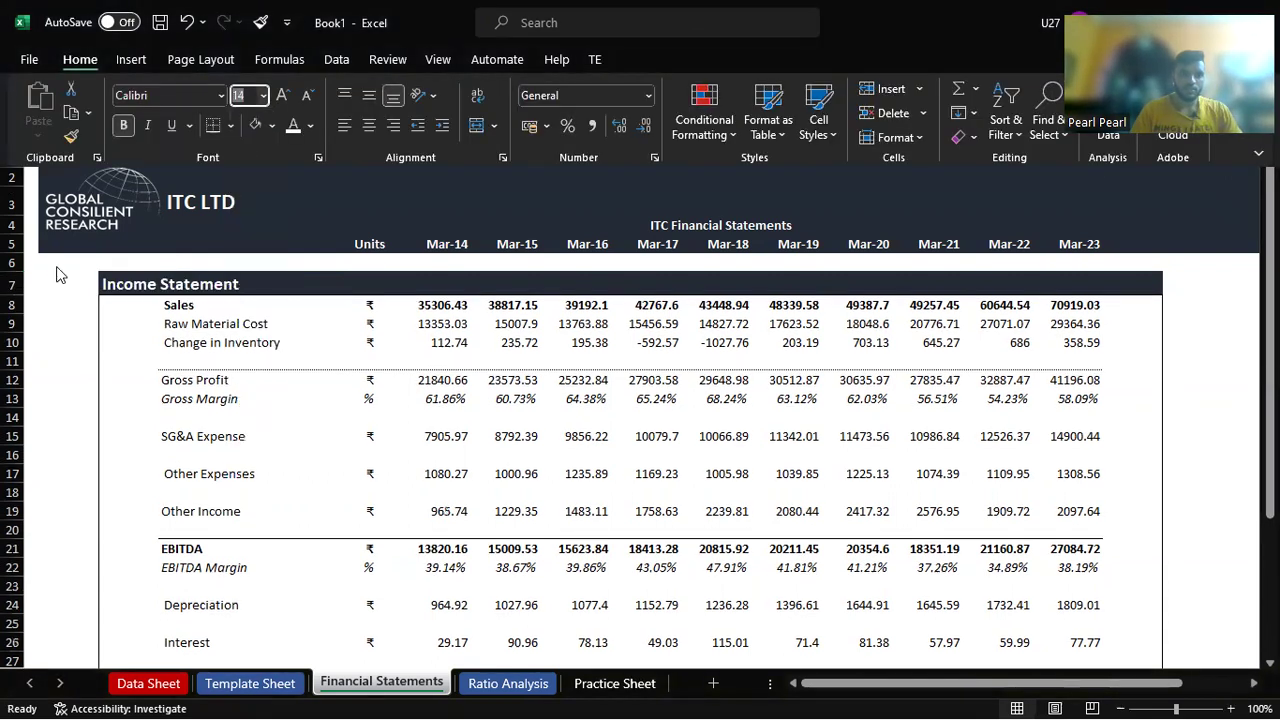
pyautogui.press('alt')
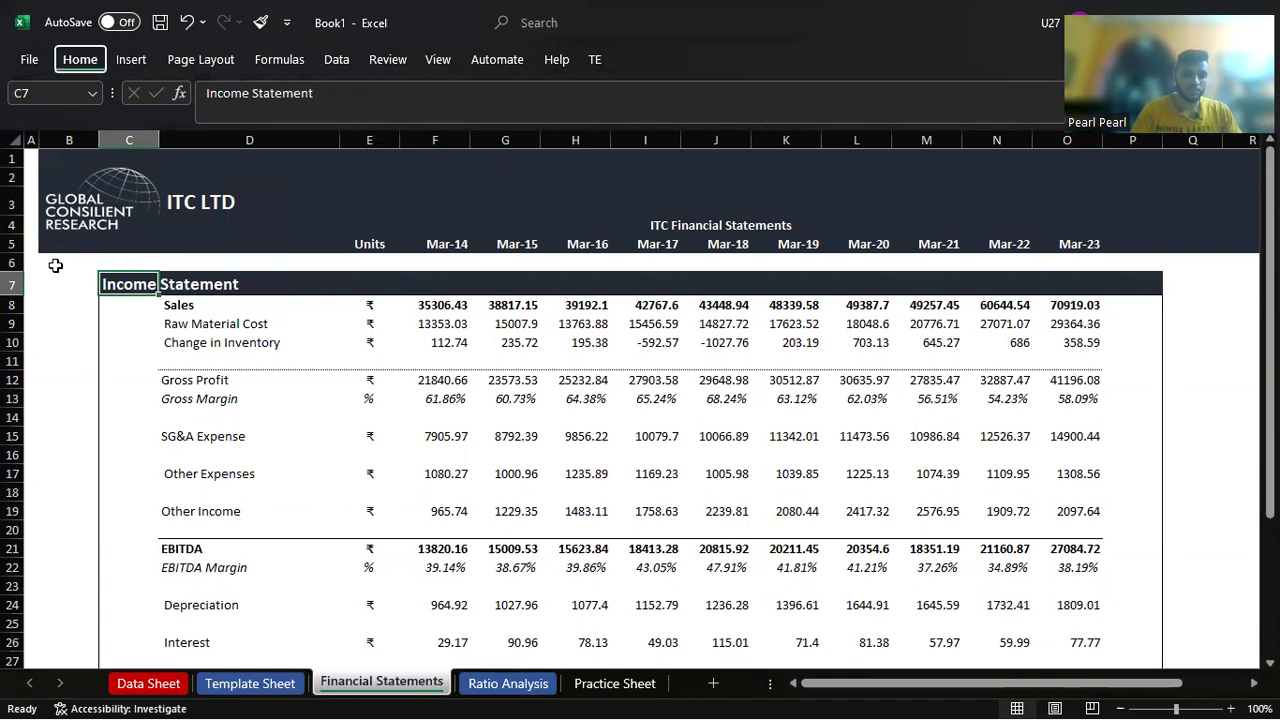
pyautogui.press('h')
pyautogui.press('f')
pyautogui.press('s')
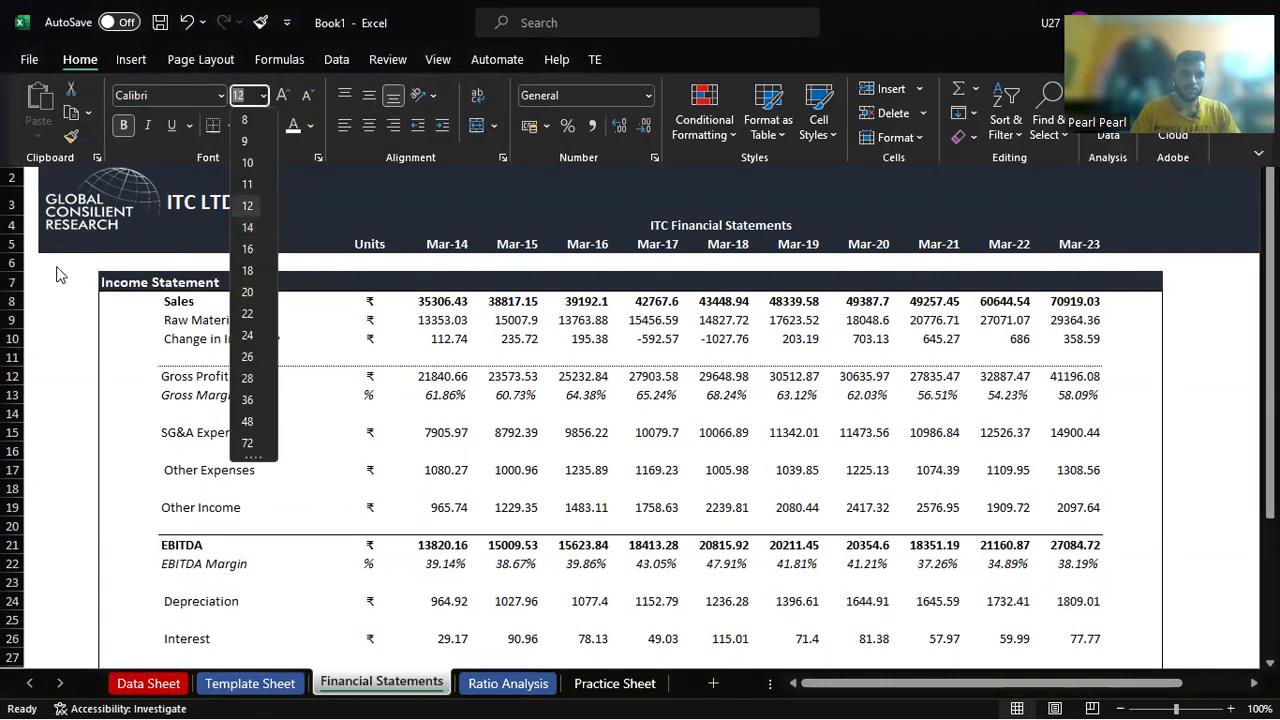
pyautogui.press('Return')
pyautogui.press('Left')
pyautogui.press('Left')
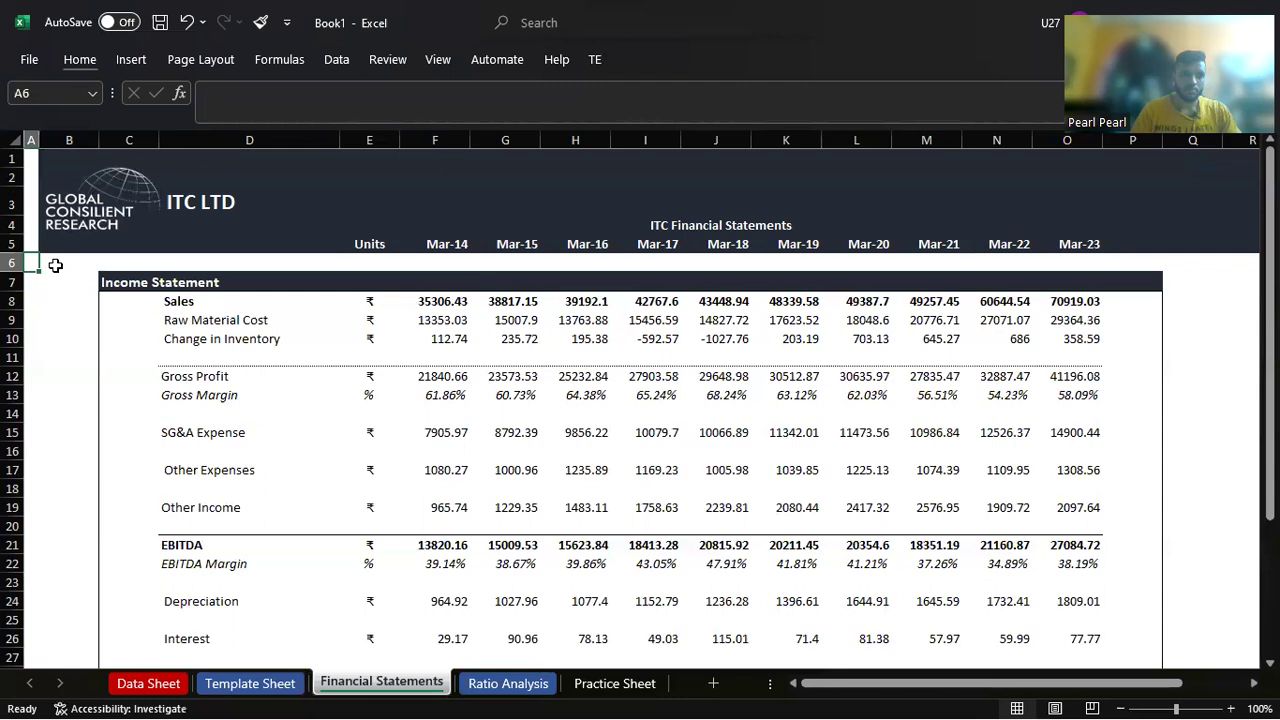
pyautogui.press('Right')
pyautogui.press('Right')
pyautogui.press('Left')
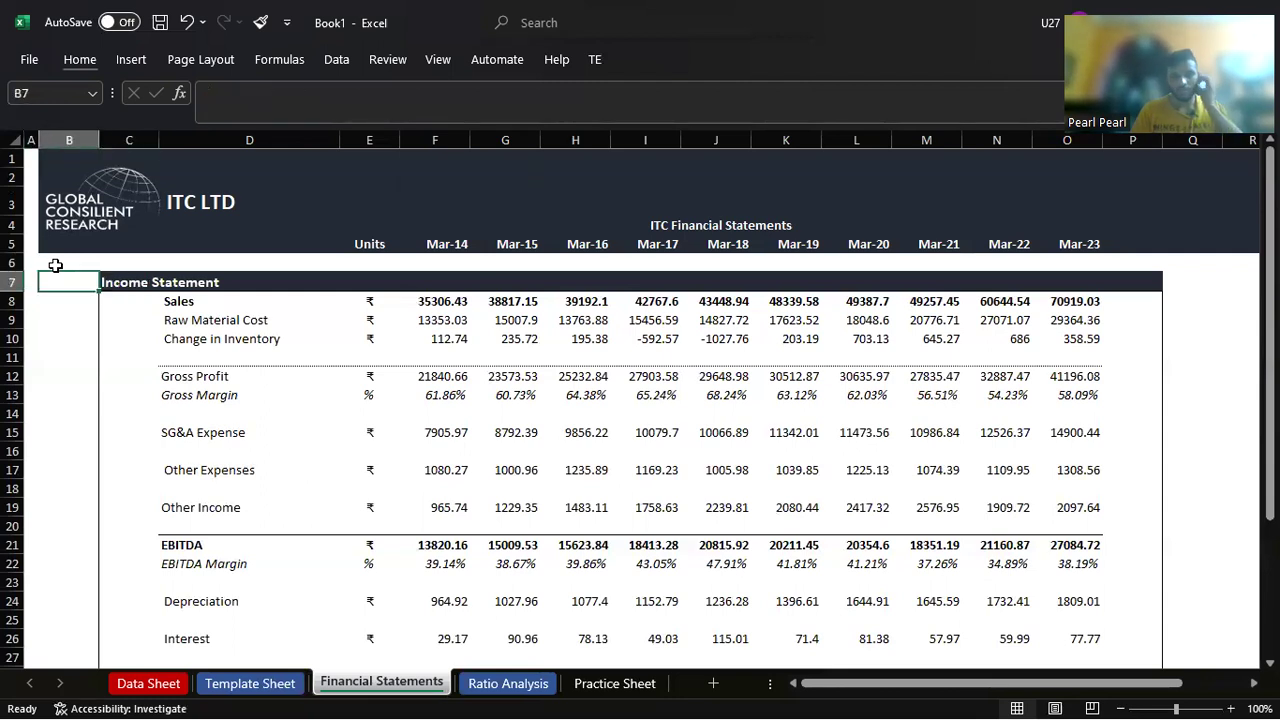
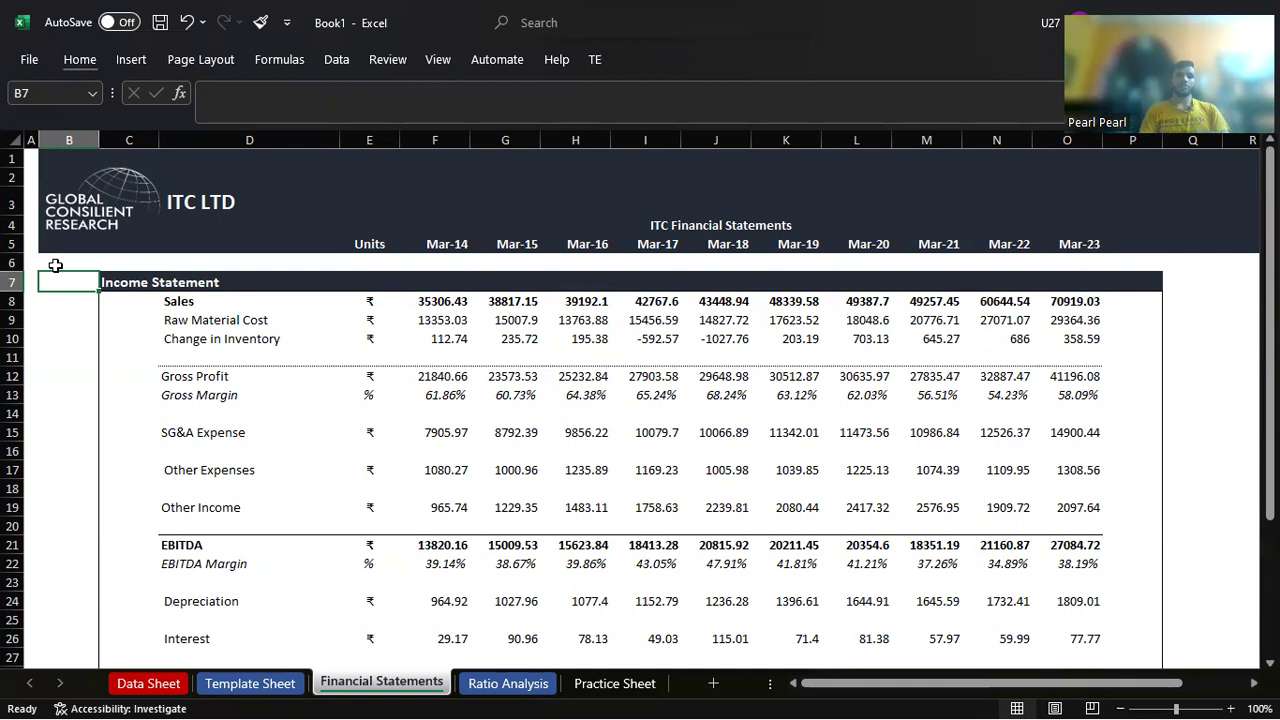
# Step: Increase the indent of the Income Statement heading in cell C7
pyautogui.press('Up')
pyautogui.press('Right')
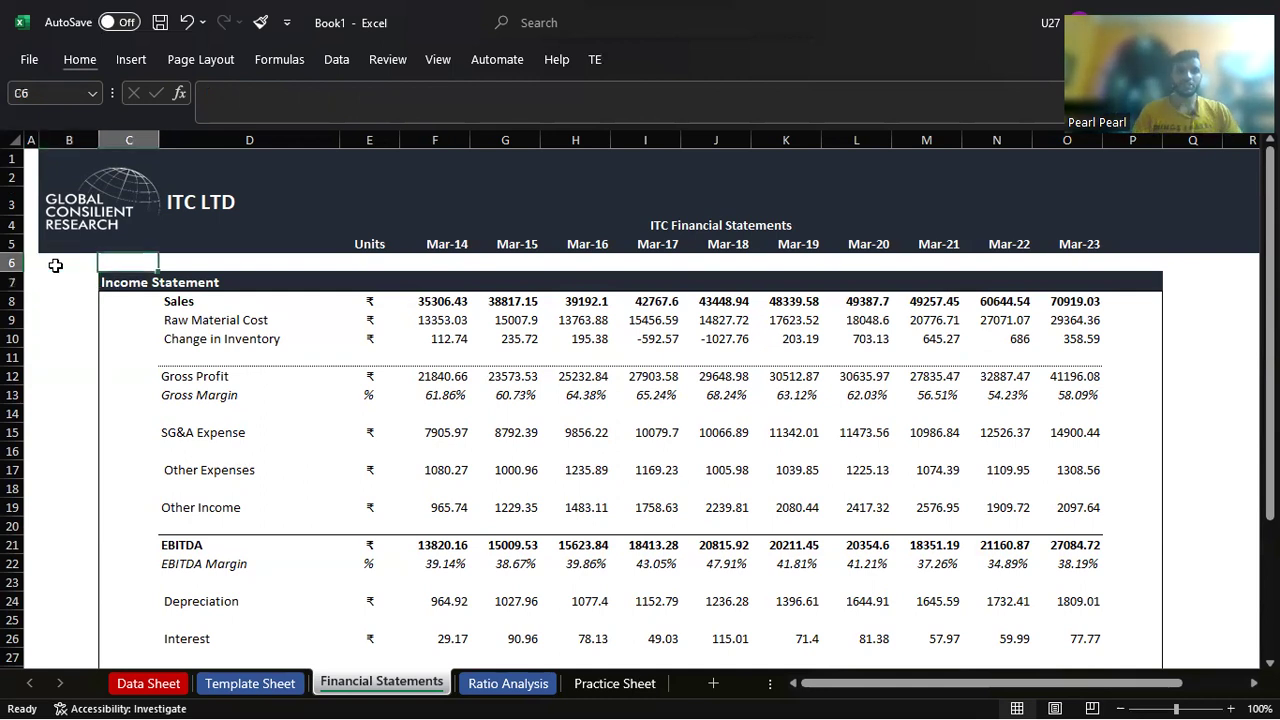
pyautogui.press('Right')
pyautogui.press('Left')
pyautogui.press('Down')
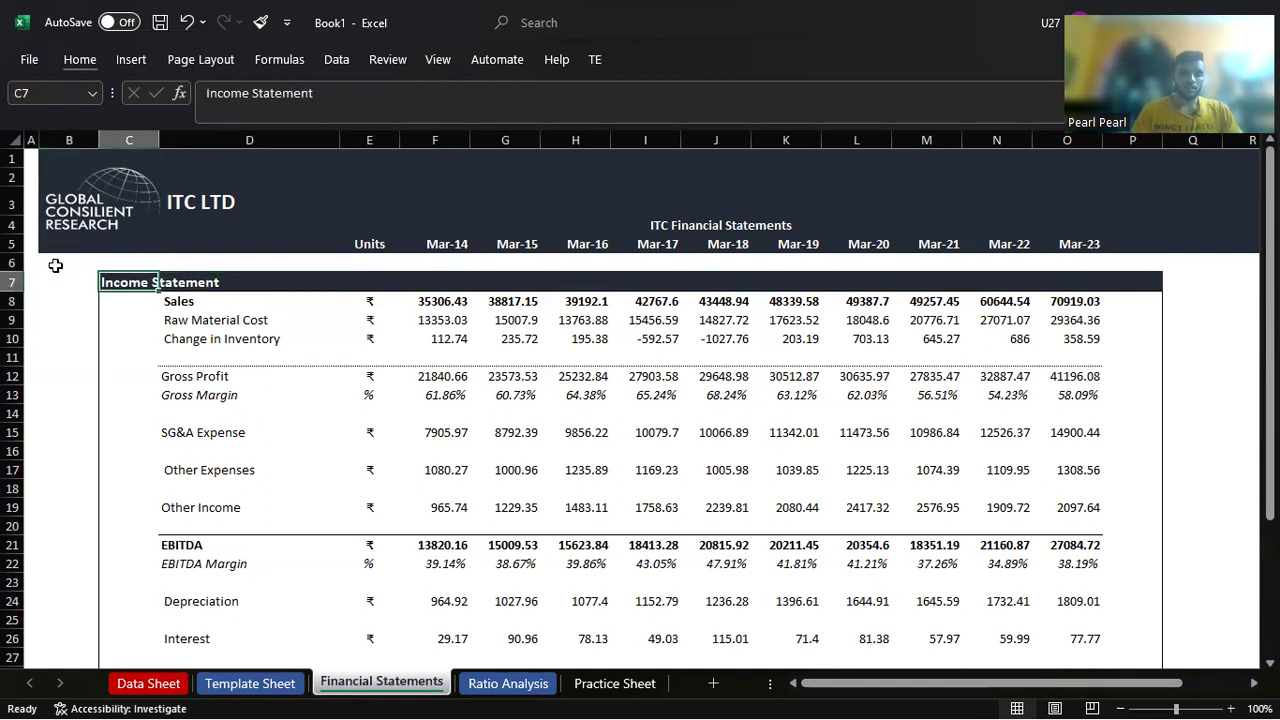
pyautogui.press('alt')
pyautogui.press('h')
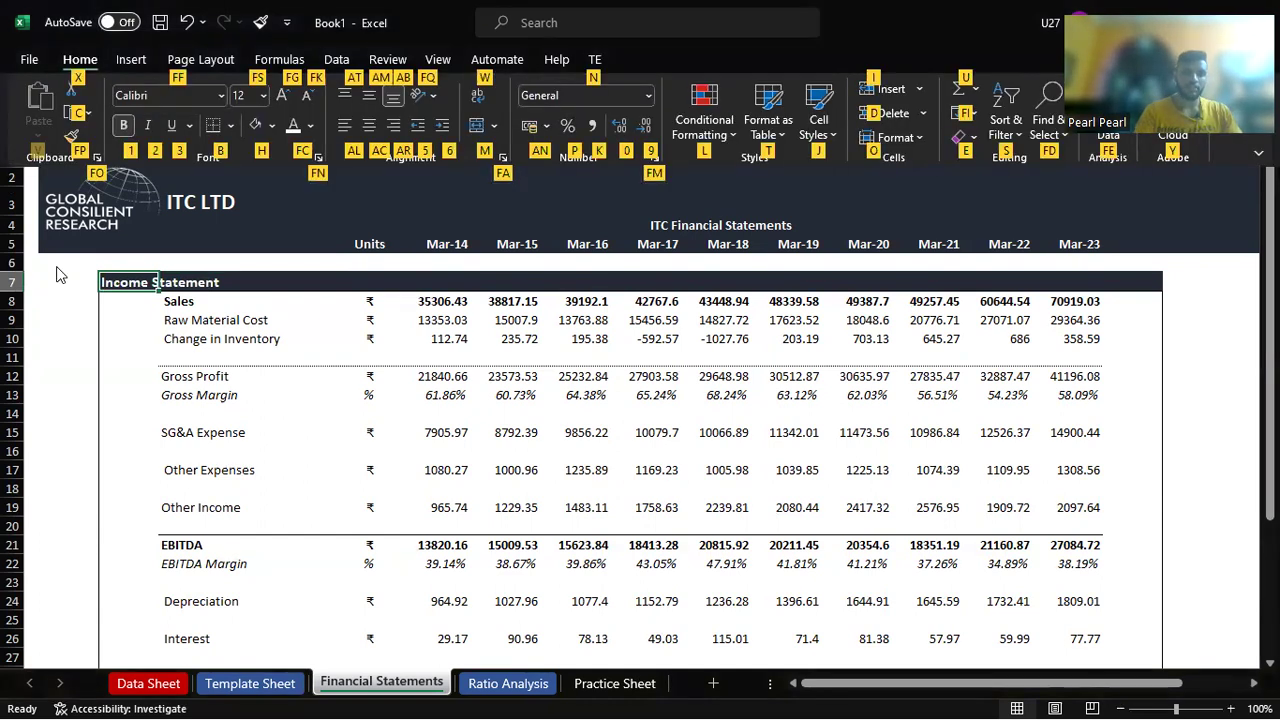
pyautogui.press('6')
# Step: Number the Income Statement heading by entering '1.' in cell B7
pyautogui.press('Down')
pyautogui.press('Down')
pyautogui.press('Down')
pyautogui.press('Down')
pyautogui.press('Down')
pyautogui.press('Down')
pyautogui.press('Down')
pyautogui.press('Down')
pyautogui.press('Down')
pyautogui.press('Up')
pyautogui.press('Up')
pyautogui.press('Up')
pyautogui.press('Up')
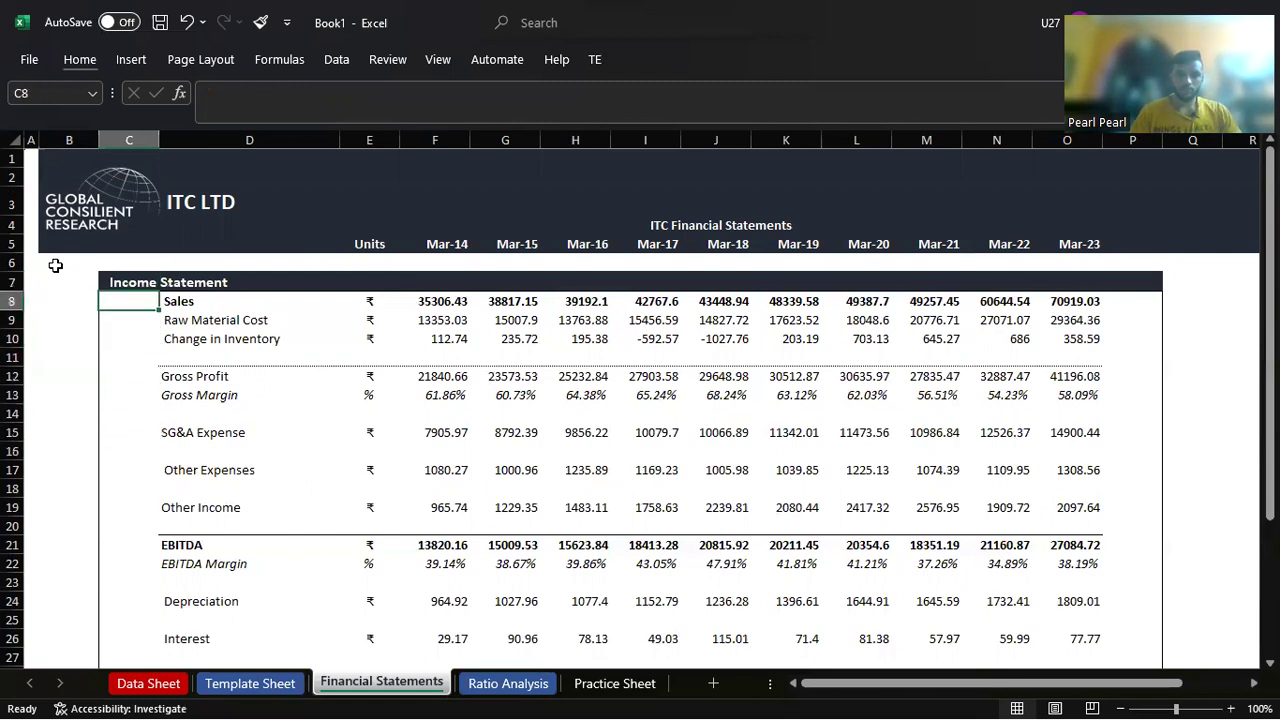
pyautogui.press('Right')
pyautogui.press('Right')
pyautogui.press('Right')
pyautogui.press('Right')
pyautogui.press('Up')
pyautogui.press('Up')
pyautogui.press('Left')
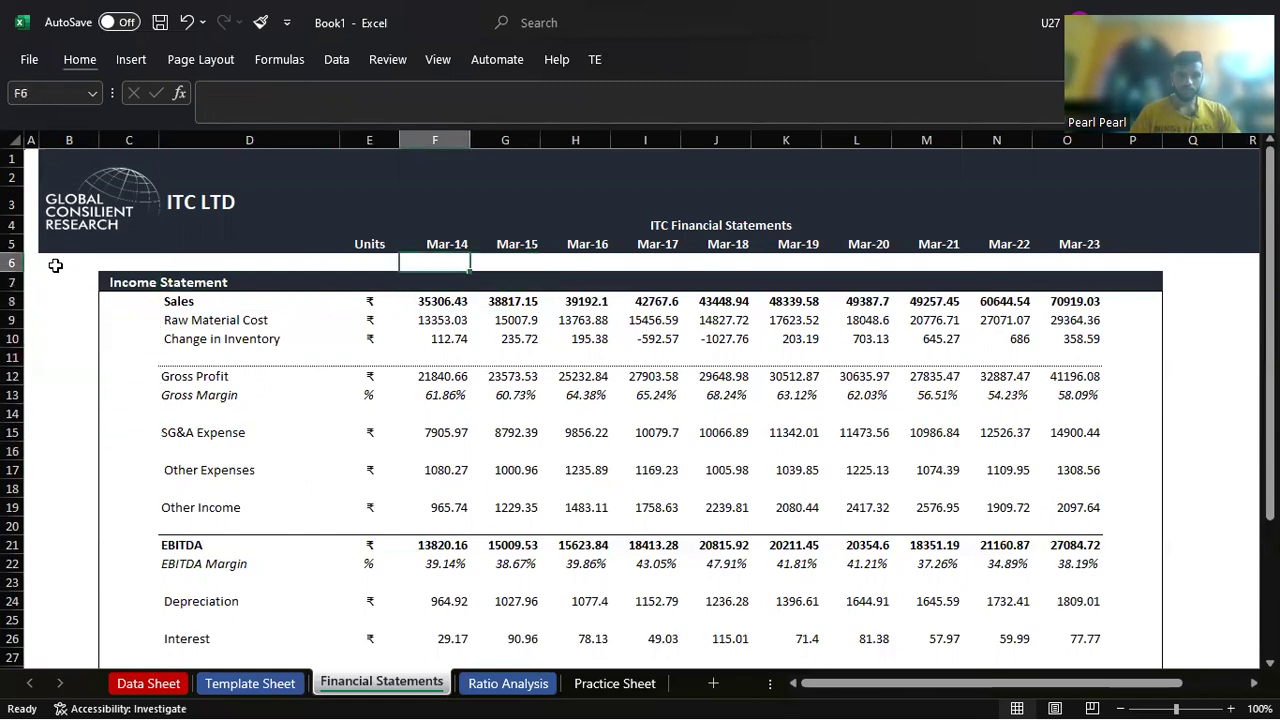
pyautogui.press('Left')
pyautogui.press('Left')
pyautogui.press('Left')
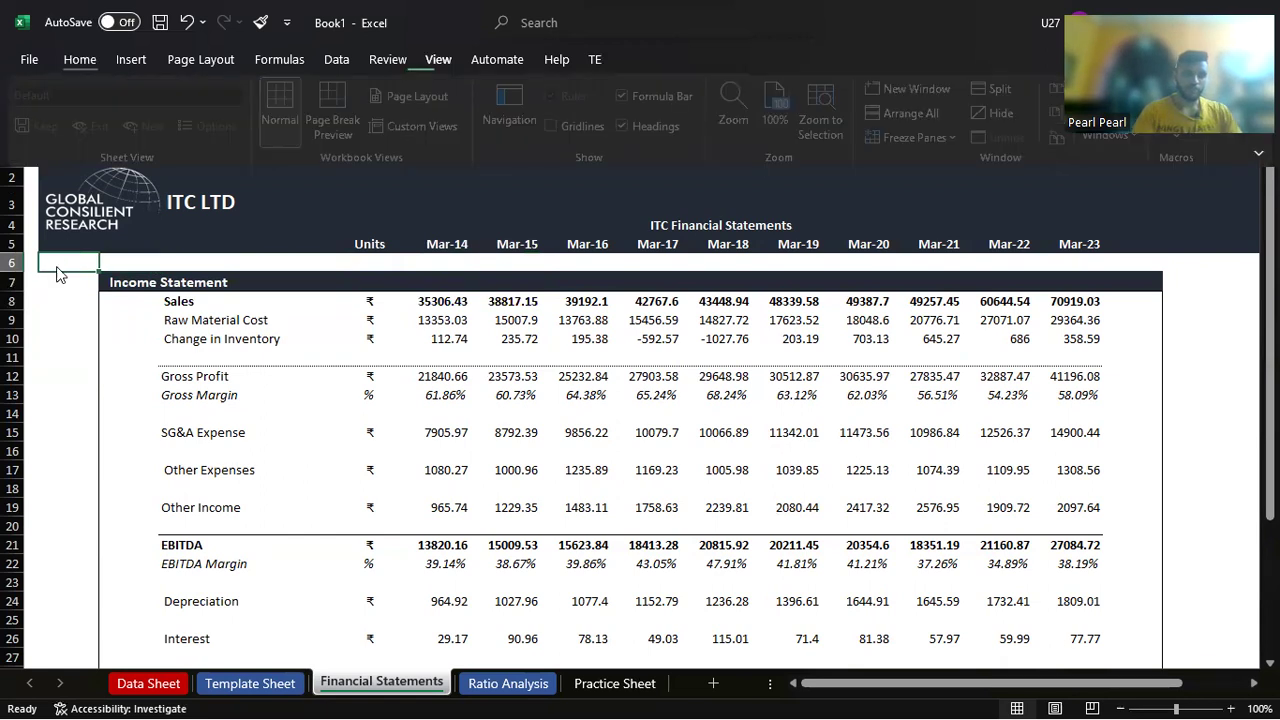
pyautogui.press('Left')
pyautogui.press('Down')
pyautogui.press('Up')
pyautogui.press('Right')
pyautogui.press('Down')
pyautogui.press('Down')
pyautogui.press('Down')
pyautogui.press('Down')
pyautogui.press('Down')
pyautogui.press('Down')
pyautogui.press('Down')
pyautogui.press('Down')
pyautogui.press('Down')
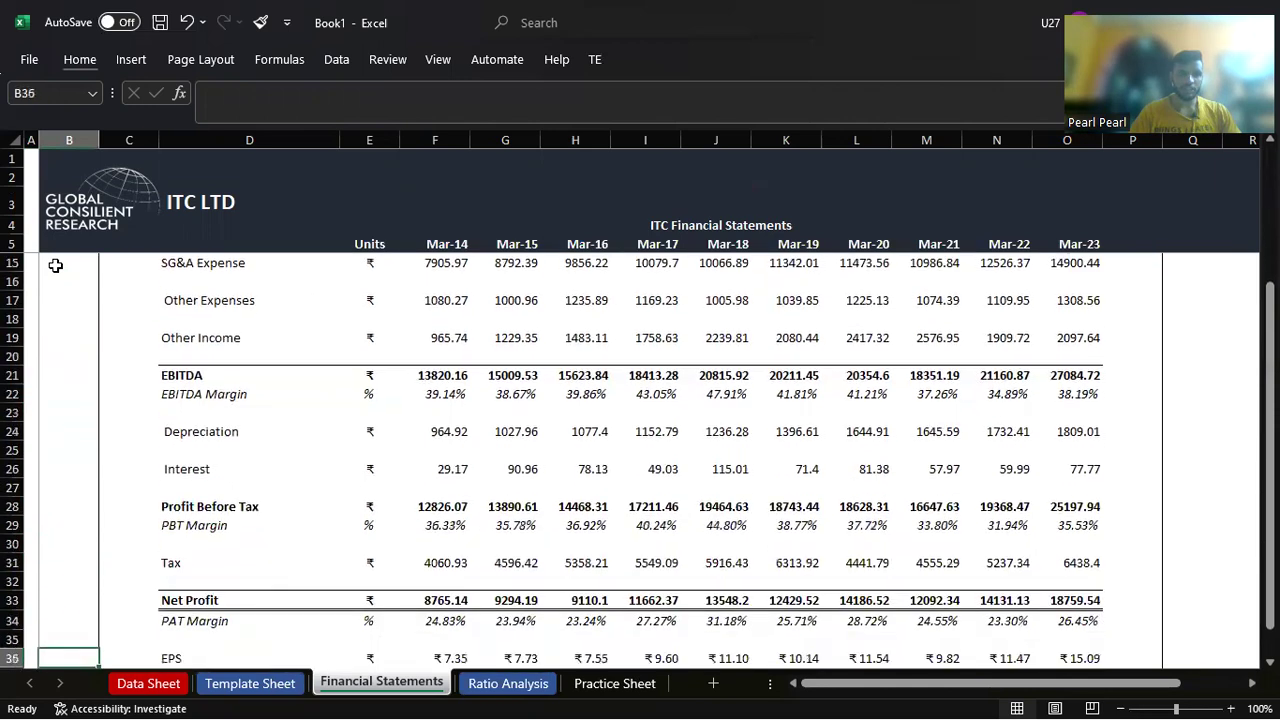
pyautogui.press('Up')
pyautogui.press('Up')
pyautogui.press('Up')
pyautogui.press('Up')
pyautogui.press('Up')
pyautogui.press('Up')
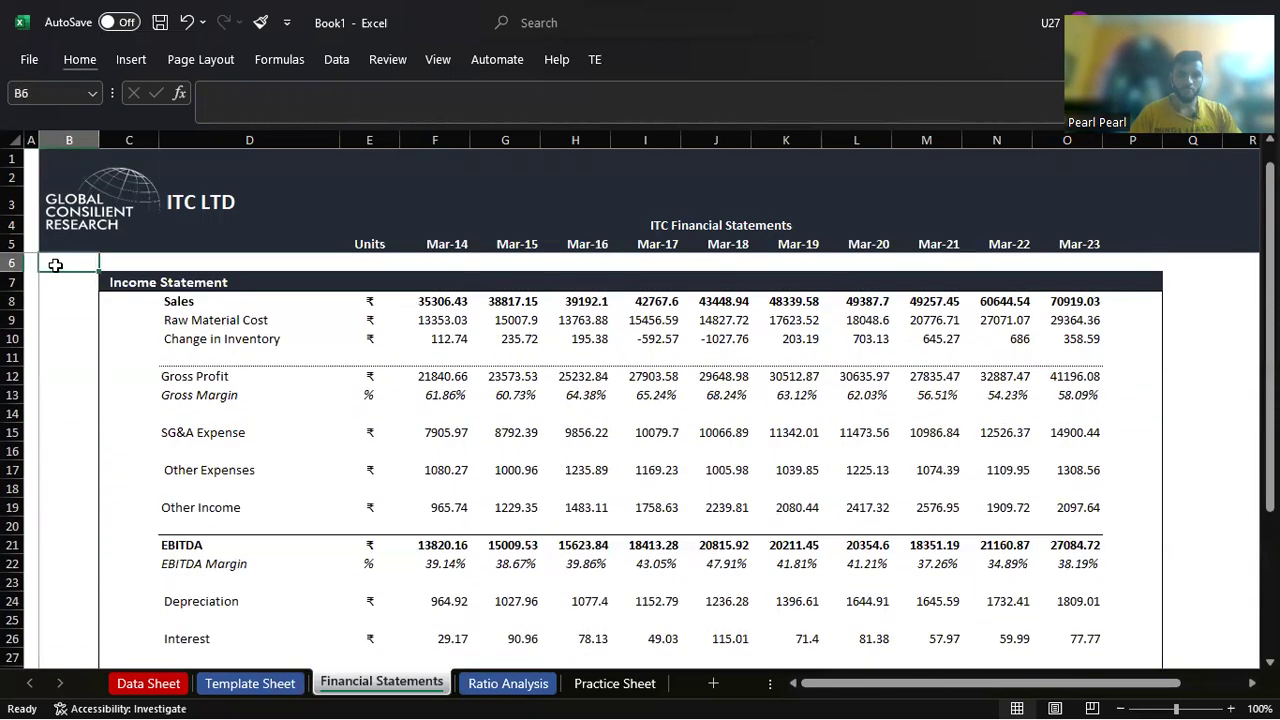
pyautogui.press('Down')
pyautogui.press('Down')
pyautogui.press('Down')
pyautogui.press('Down')
pyautogui.press('Down')
pyautogui.press('Down')
pyautogui.press('Down')
pyautogui.press('Down')
pyautogui.press('Down')
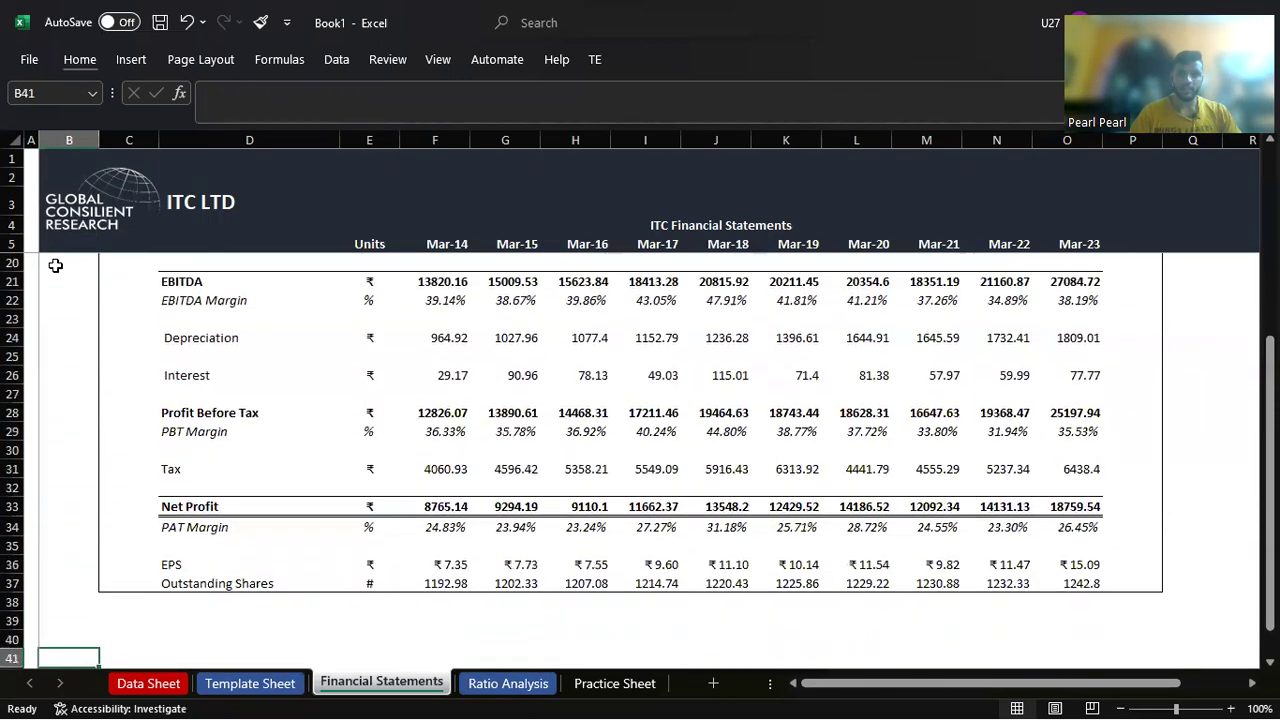
pyautogui.press('Down')
pyautogui.press('Down')
pyautogui.press('Down')
pyautogui.press('Up')
pyautogui.press('Up')
pyautogui.press('Up')
pyautogui.press('Up')
pyautogui.press('Up')
pyautogui.press('Up')
pyautogui.press('Up')
pyautogui.press('Up')
pyautogui.press('Up')
pyautogui.press('Up')
pyautogui.press('Up')
pyautogui.press('Up')
pyautogui.press('Up')
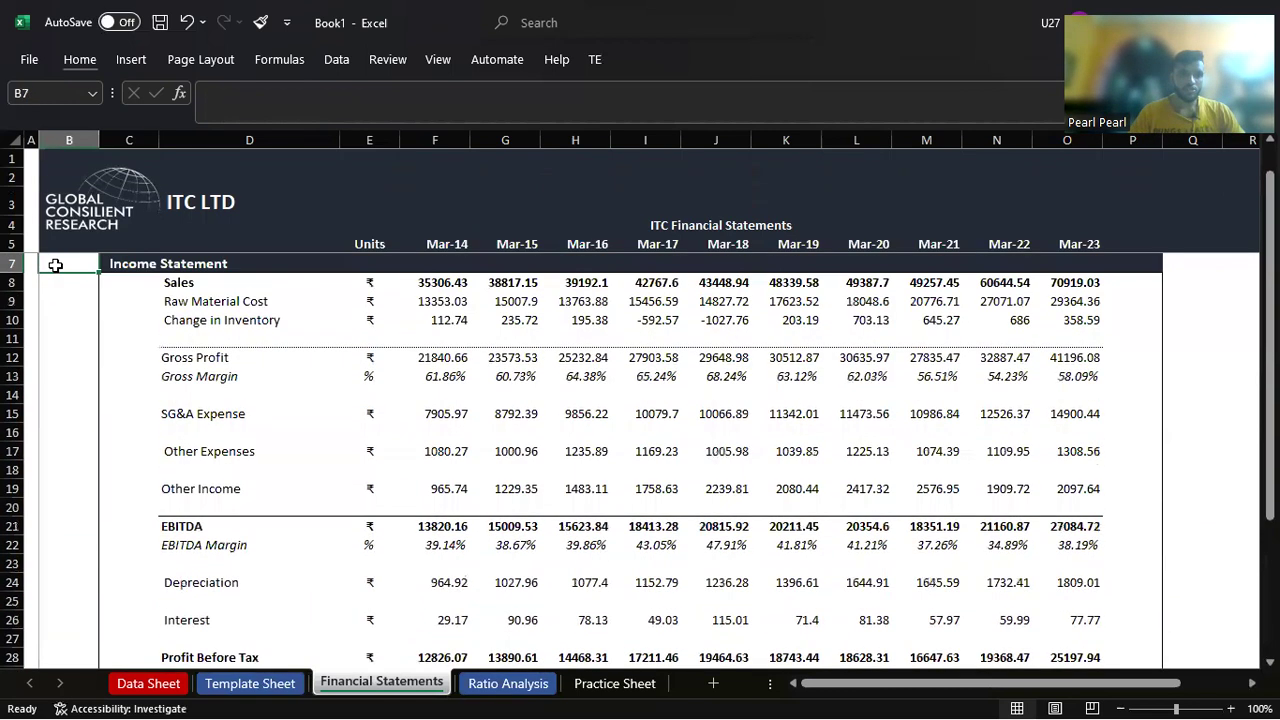
pyautogui.press('Up')
pyautogui.press('Down')
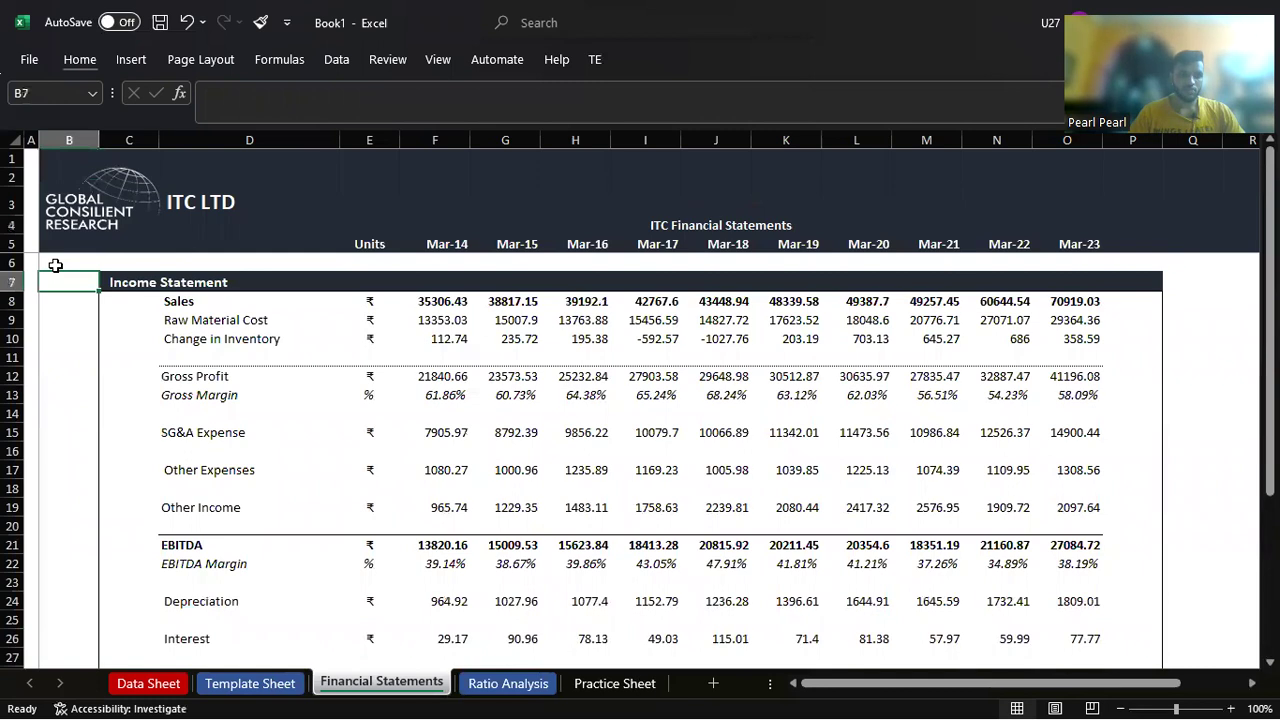
pyautogui.write('1.')
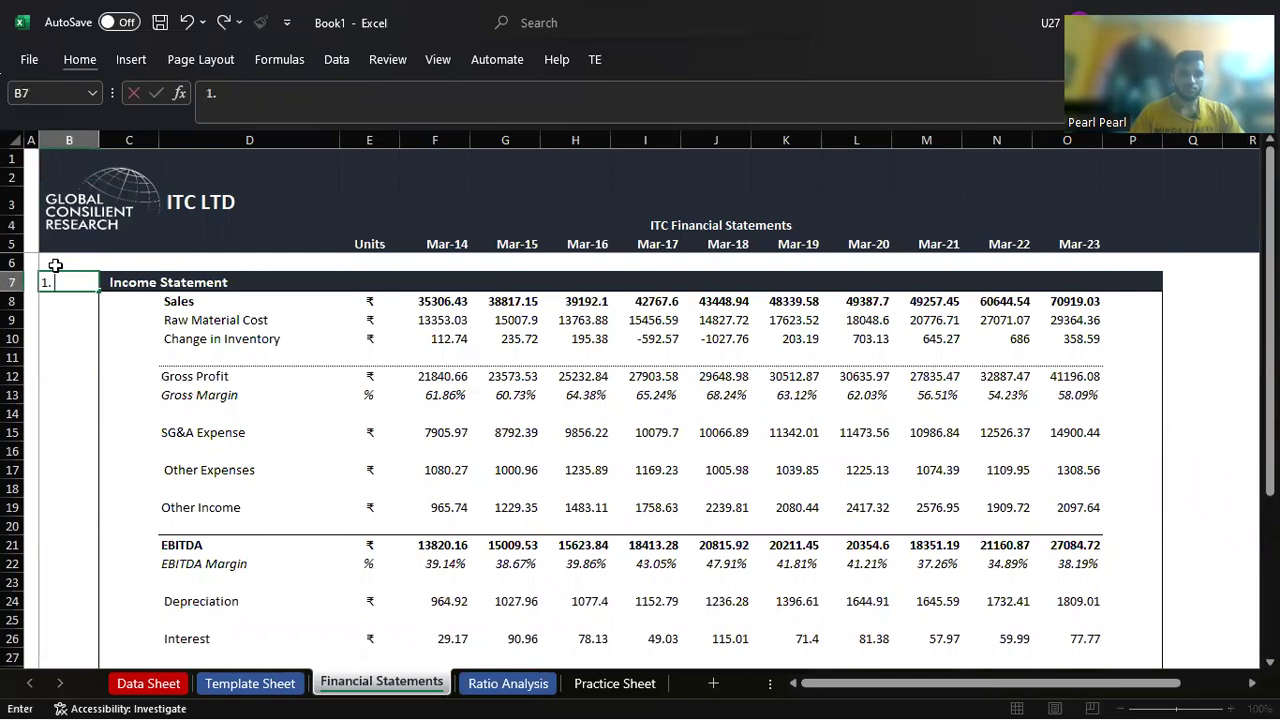
pyautogui.hotkey('ctrl', 'Return')
pyautogui.press('Down')
pyautogui.press('Down')
pyautogui.press('Down')
pyautogui.press('Down')
pyautogui.press('Down')
pyautogui.press('Up')
pyautogui.press('Up')
pyautogui.press('Up')
pyautogui.press('Down')
pyautogui.press('Down')
pyautogui.press('Down')
pyautogui.press('Down')
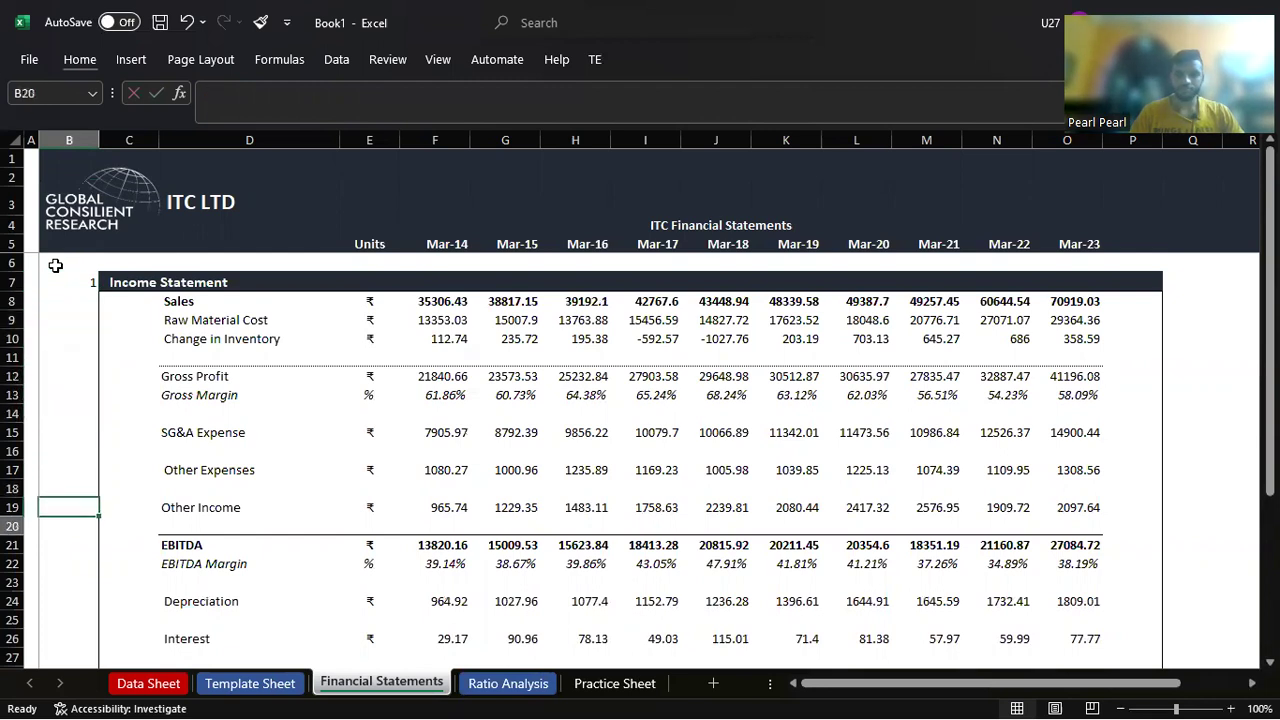
pyautogui.press('Down')
pyautogui.press('Down')
pyautogui.press('Down')
pyautogui.press('Down')
pyautogui.press('Down')
pyautogui.press('Down')
# Step: On the Ratio Analysis sheet, freeze panes at cell B6 below the banner
pyautogui.hotkey('ctrl', 'pagedown')
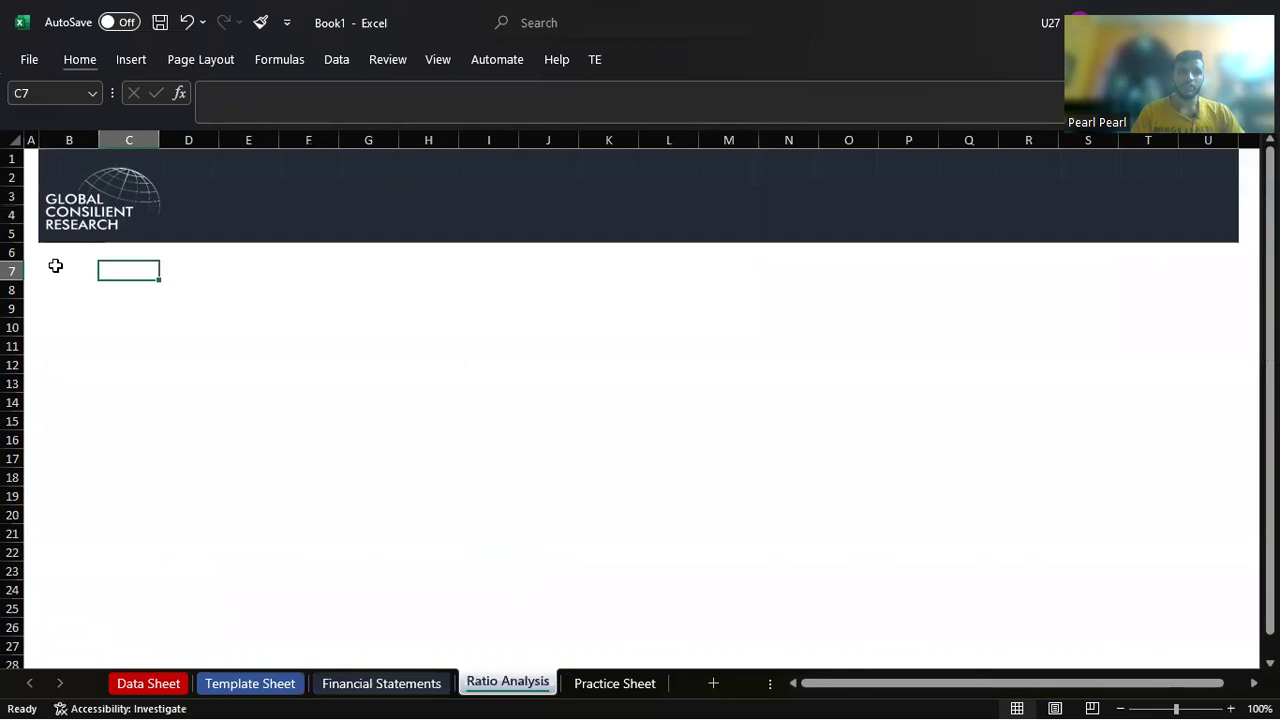
pyautogui.press('Left')
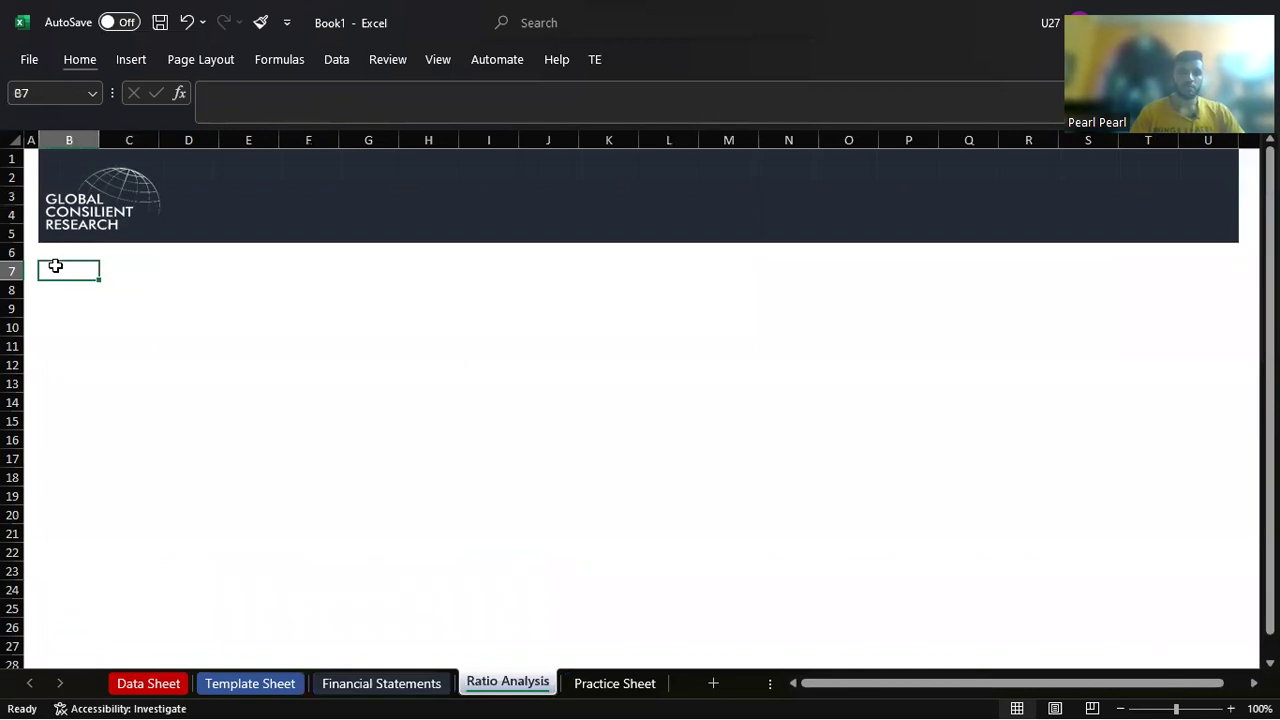
pyautogui.press('Up')
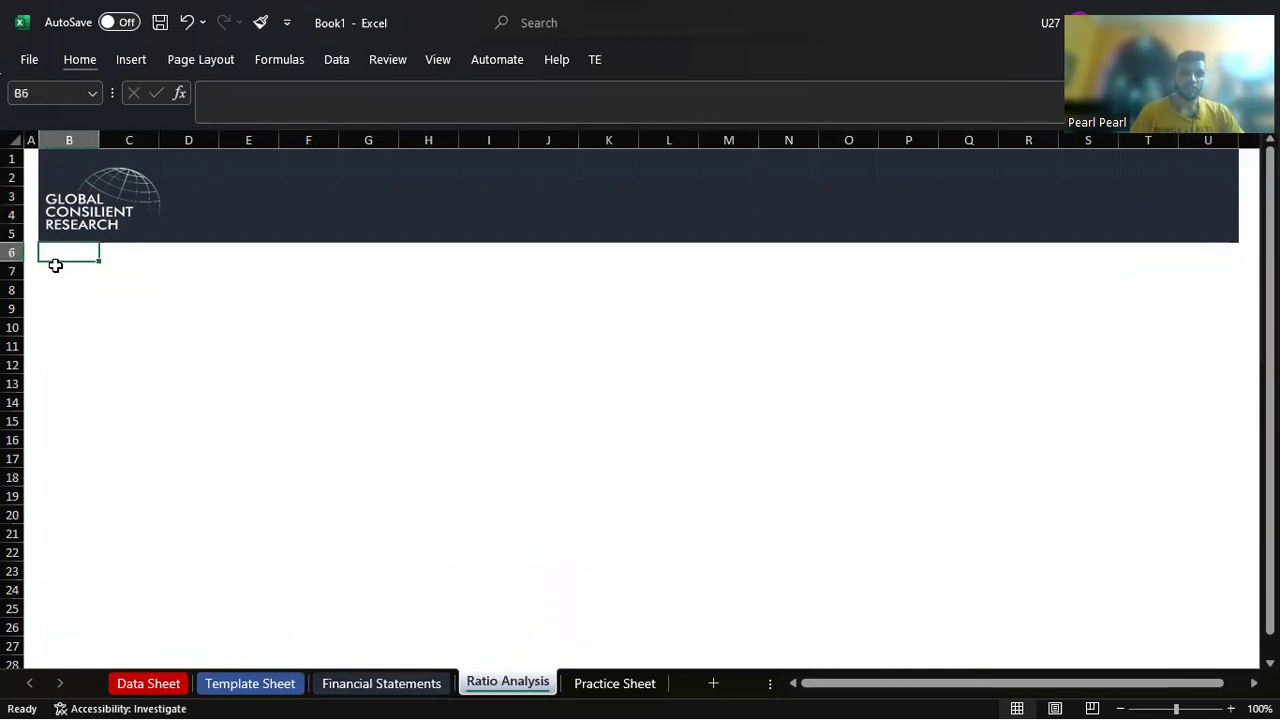
pyautogui.hotkey('alt', 'w')
pyautogui.press('f')
pyautogui.press('f')
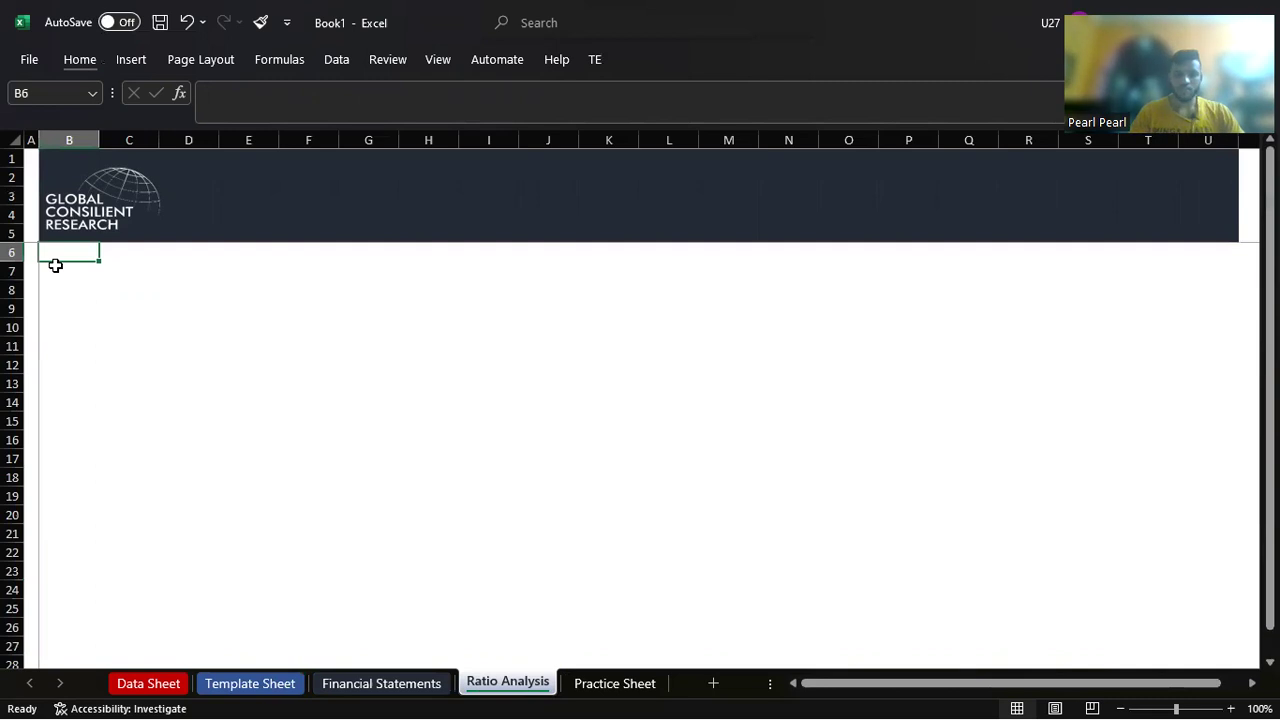
pyautogui.press('Up')
pyautogui.press('Right')
pyautogui.press('Right')
pyautogui.press('Right')
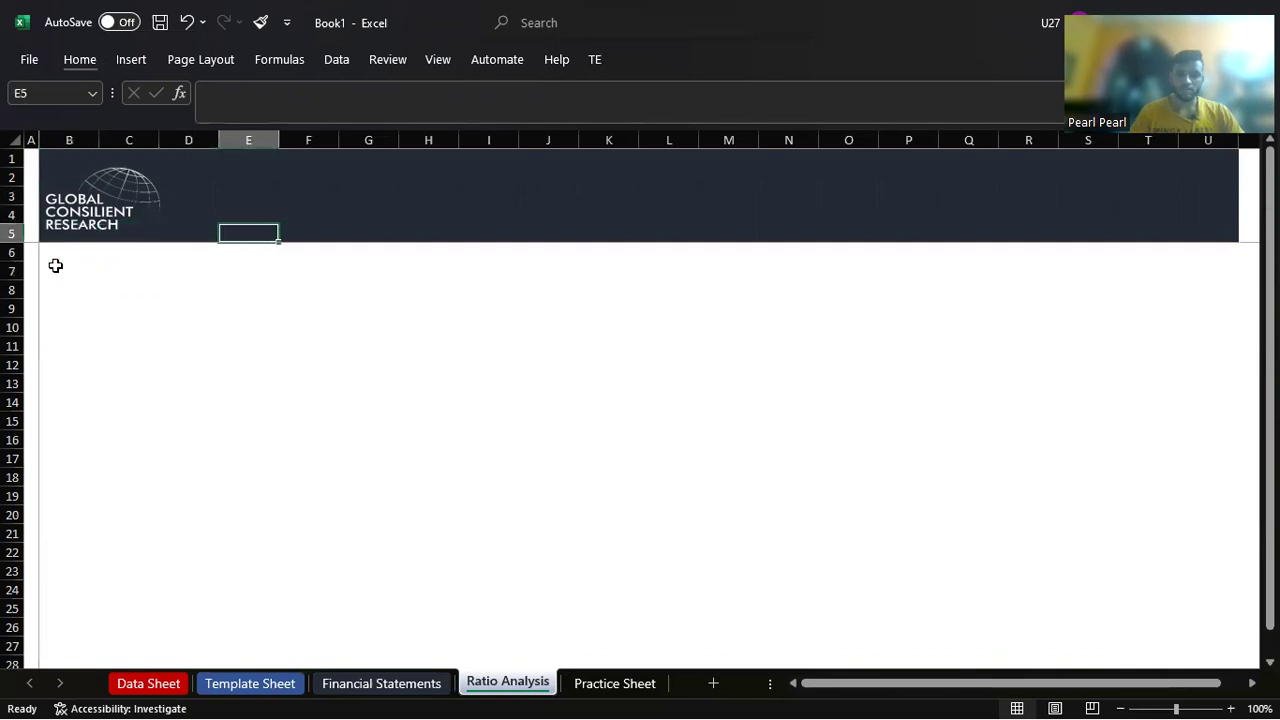
# Step: Enter the title 'Ratio Analysis' in cell D7
pyautogui.hotkey('ctrl', 'pageup')
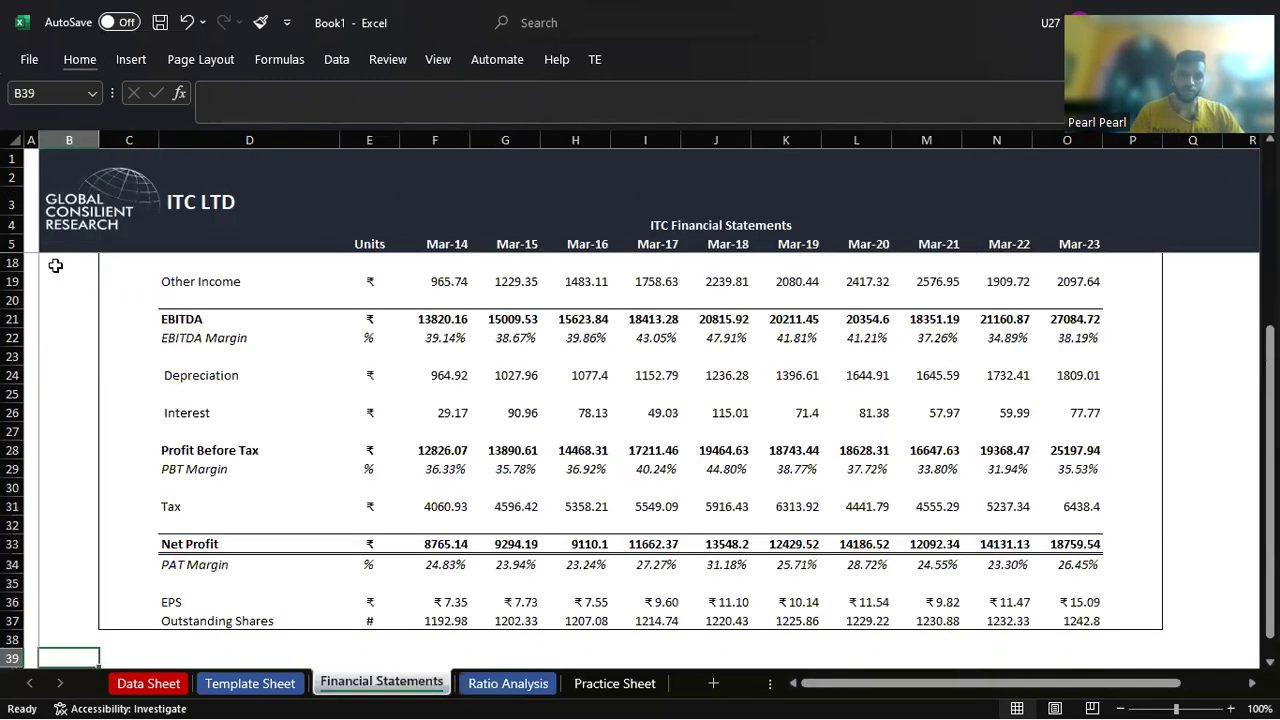
pyautogui.press('Up')
pyautogui.press('Up')
pyautogui.press('Up')
pyautogui.press('Up')
pyautogui.press('Up')
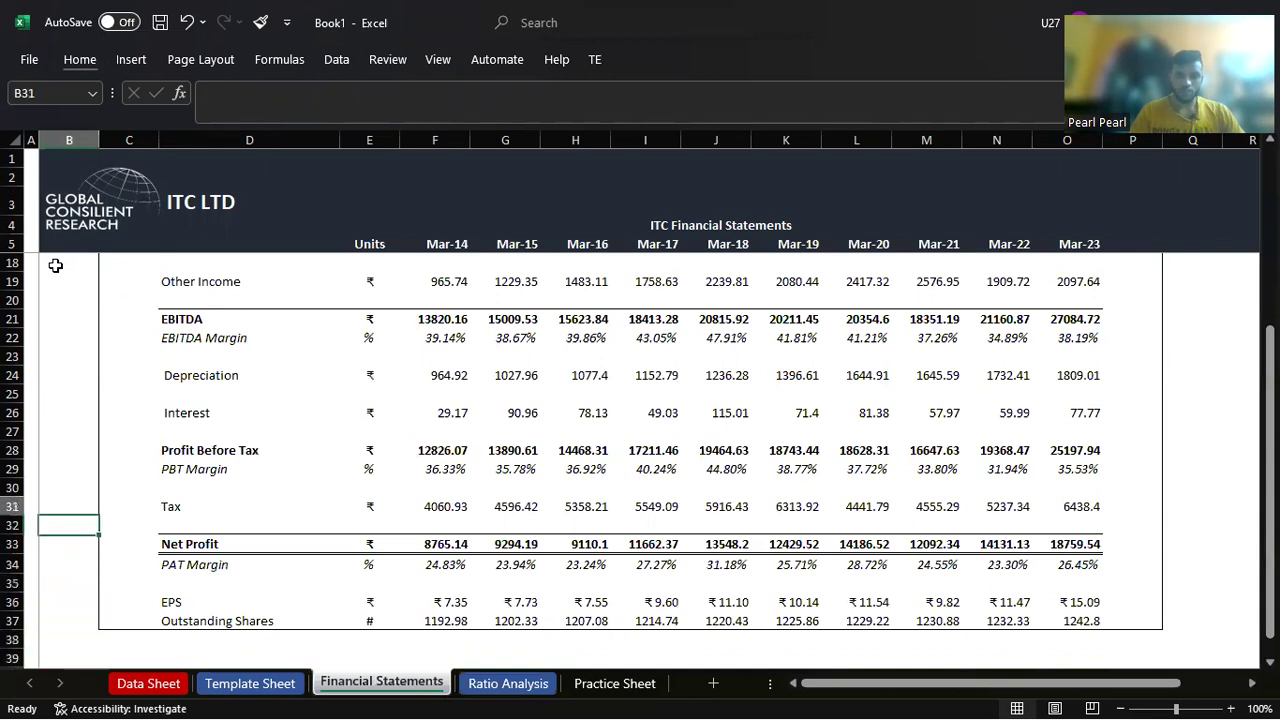
pyautogui.press('Up')
pyautogui.press('Up')
pyautogui.press('Up')
pyautogui.press('Up')
pyautogui.press('Up')
pyautogui.press('Up')
pyautogui.press('Up')
pyautogui.press('Up')
pyautogui.press('Up')
pyautogui.press('Up')
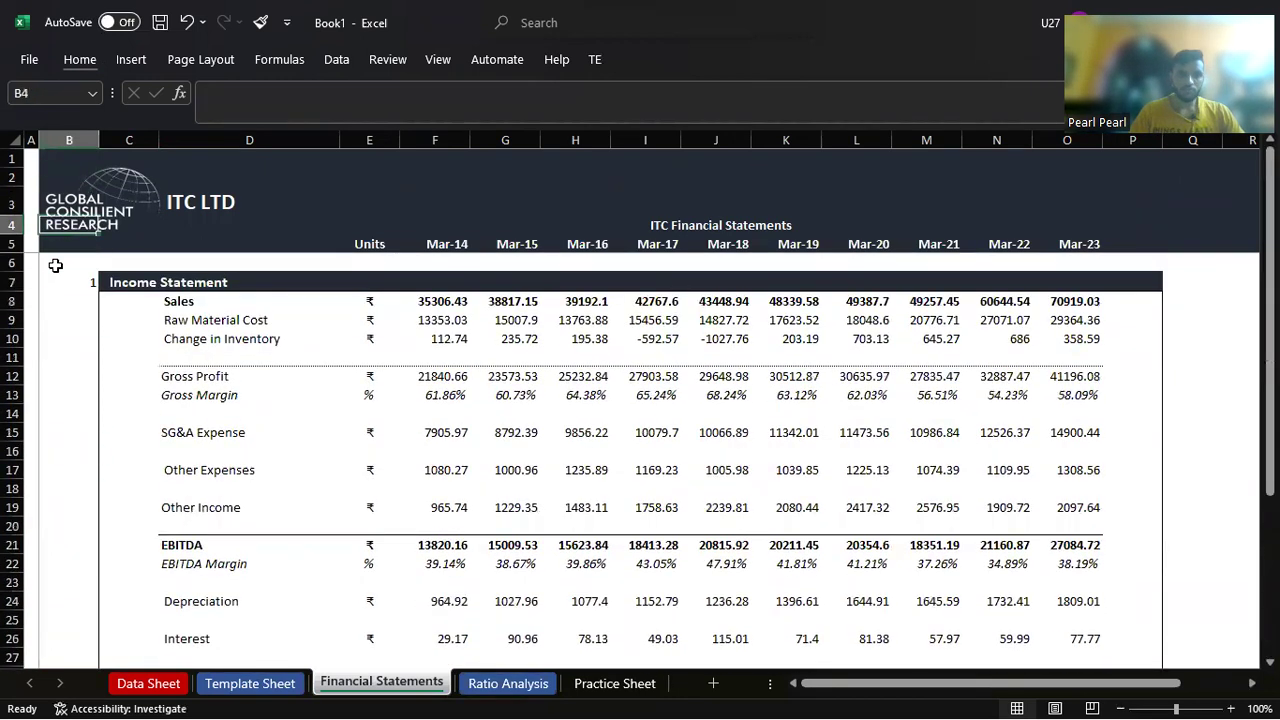
pyautogui.hotkey('ctrl', 'pagedown')
pyautogui.press('Down')
pyautogui.press('Left')
pyautogui.press('Left')
pyautogui.press('Down')
pyautogui.press('Left')
pyautogui.press('Right')
pyautogui.press('Right')
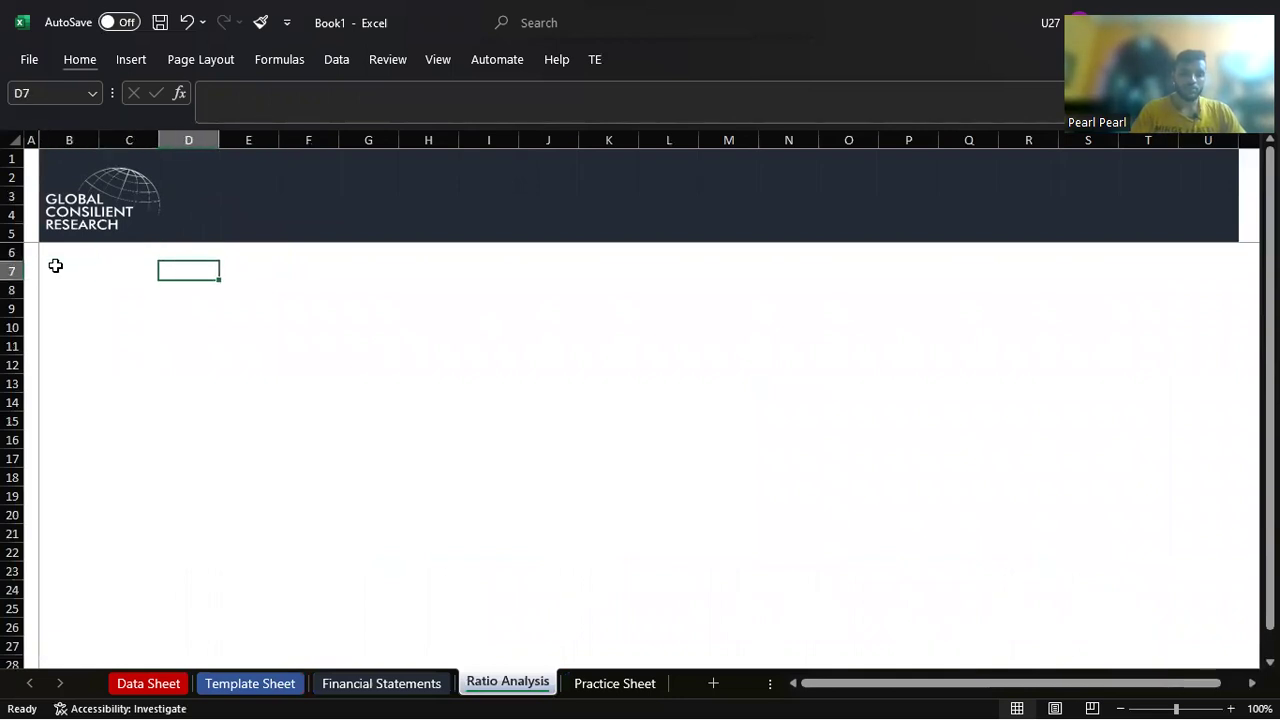
pyautogui.write('=')
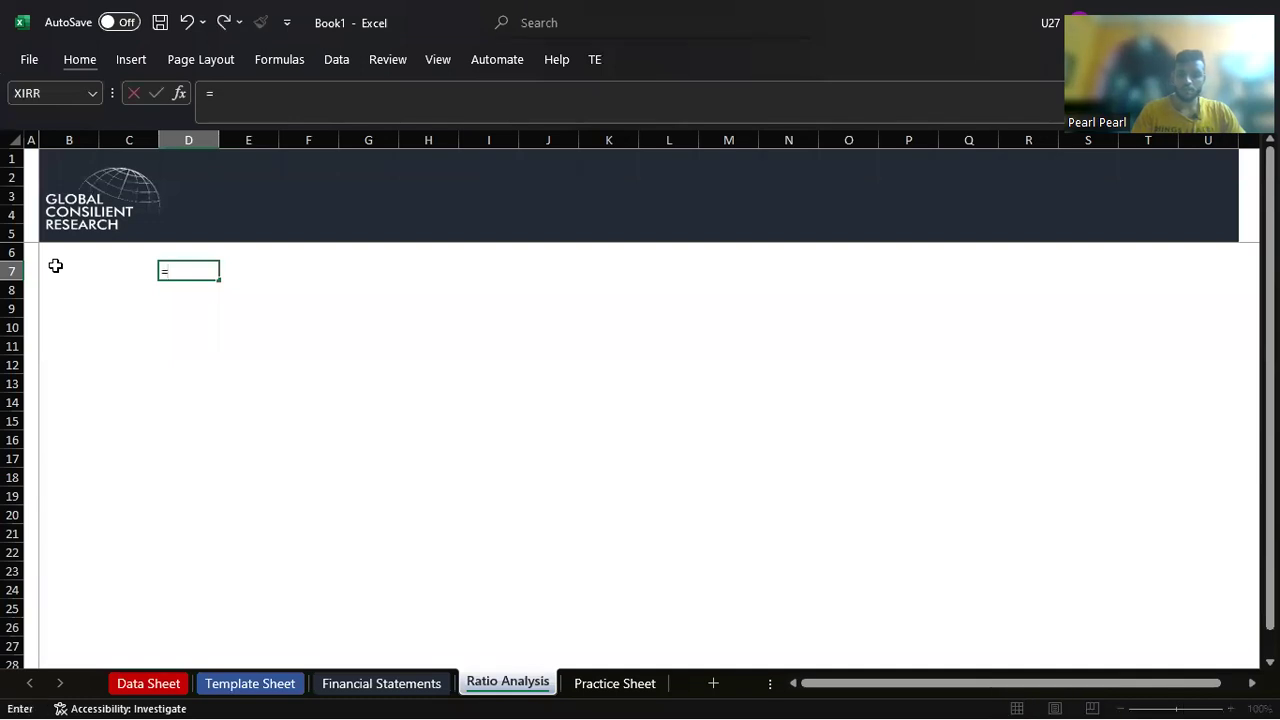
pyautogui.press('Escape')
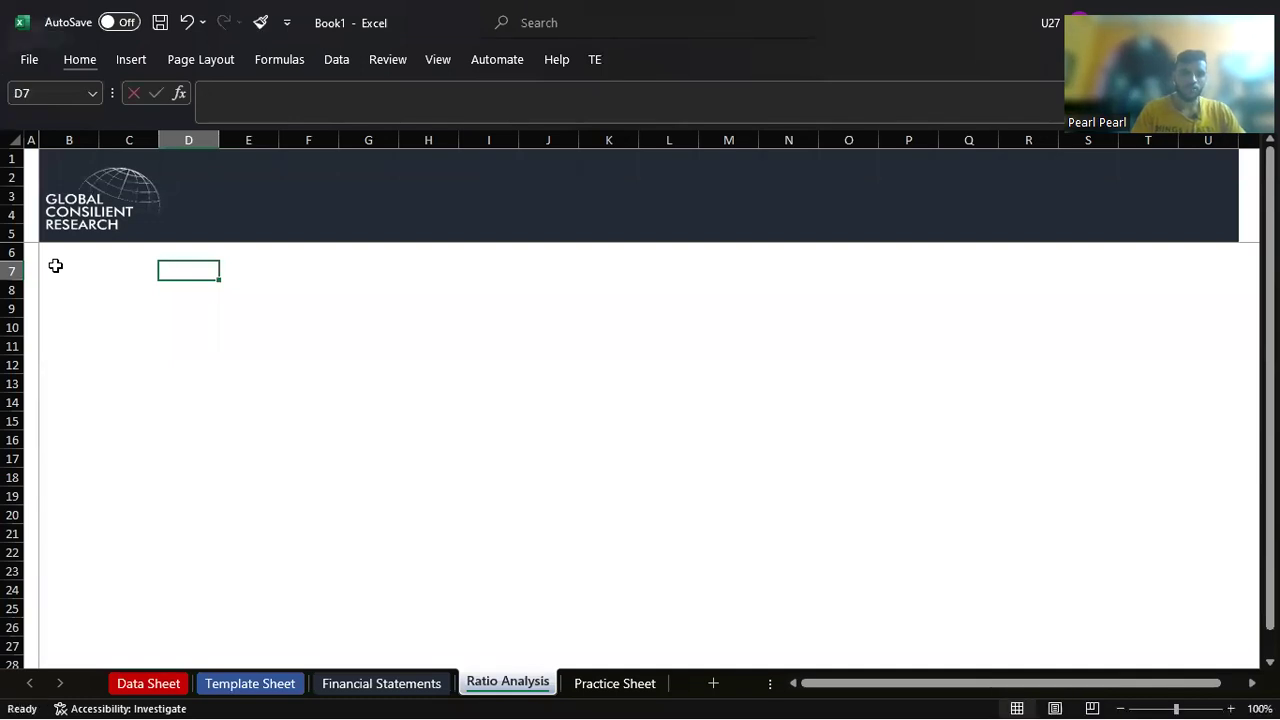
pyautogui.write('Rati')
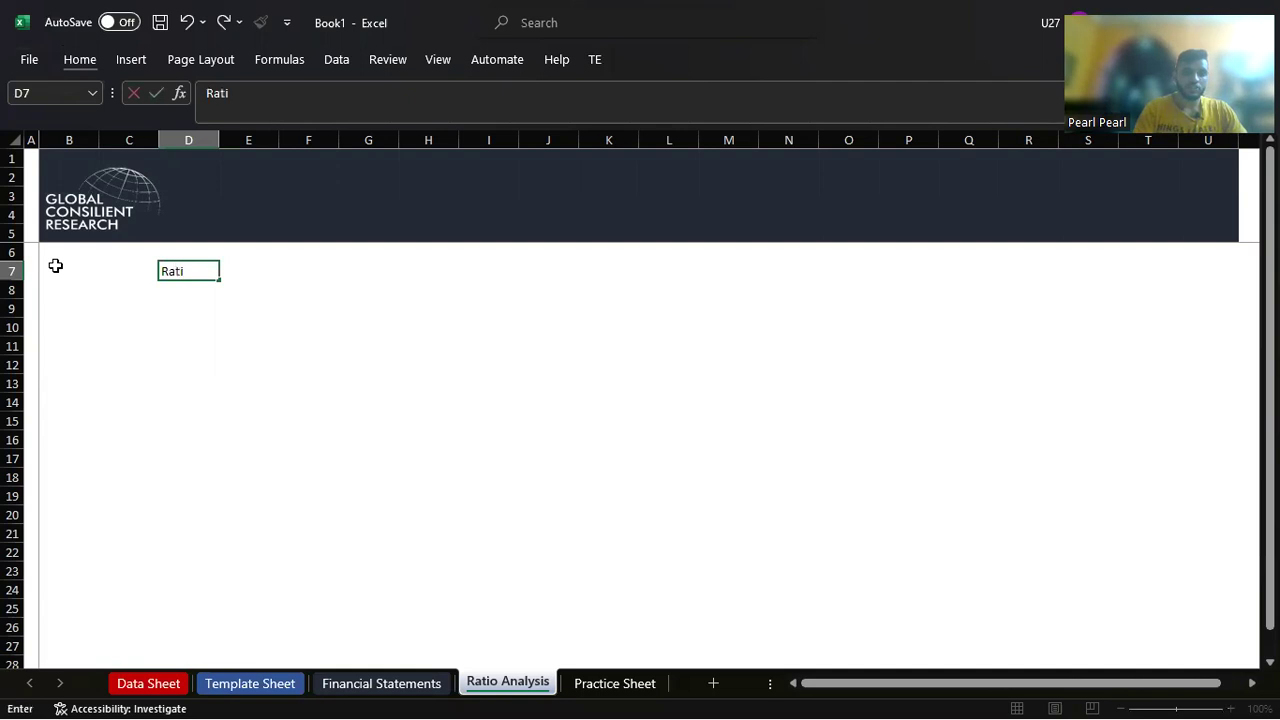
pyautogui.write('o Ana')
pyautogui.hotkey('ctrl', 'Return')
# Step: Select the title row out to column O, then go back to Financial Statements
pyautogui.press('Right')
pyautogui.press('Left')
pyautogui.hotkey('shift', 'Right')
pyautogui.hotkey('shift', 'Right')
pyautogui.hotkey('shift', 'Right')
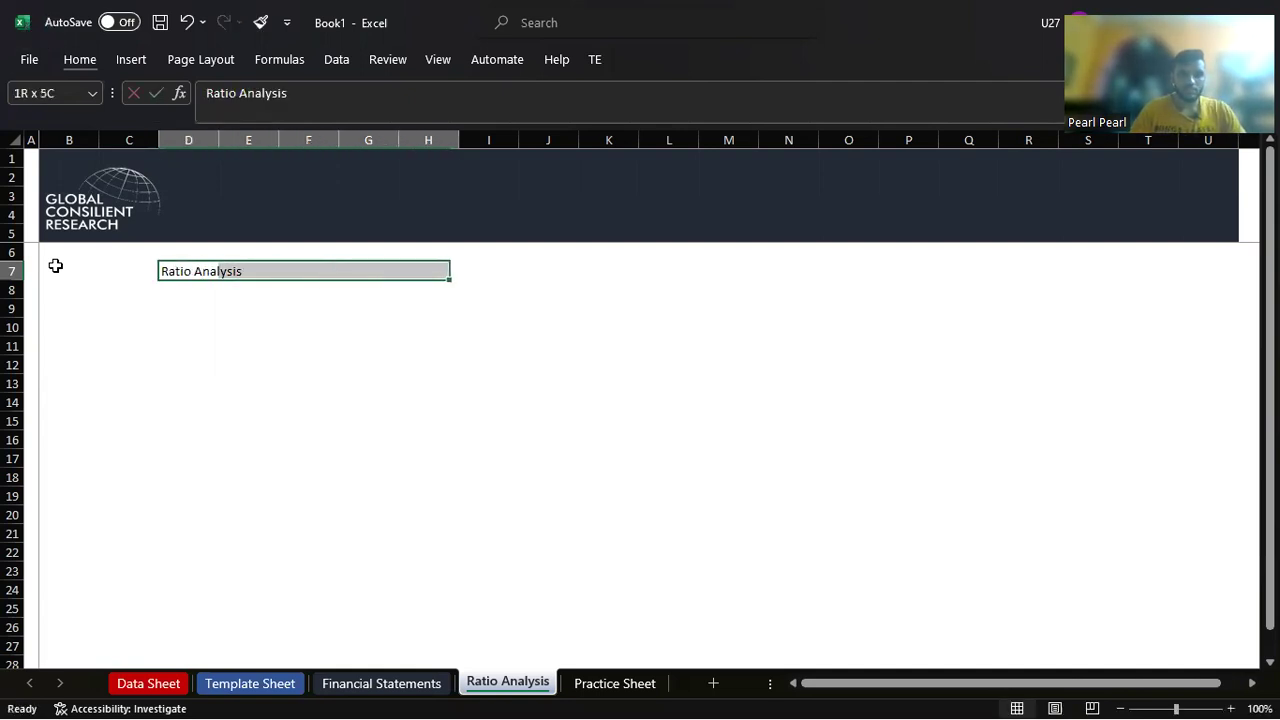
pyautogui.hotkey('shift', 'Right')
pyautogui.hotkey('shift', 'Right')
pyautogui.hotkey('shift', 'Right')
pyautogui.hotkey('shift', 'Right')
pyautogui.hotkey('shift', 'Right')
pyautogui.hotkey('shift', 'Right')
pyautogui.press('Down')
pyautogui.press('Up')
pyautogui.press('Up')
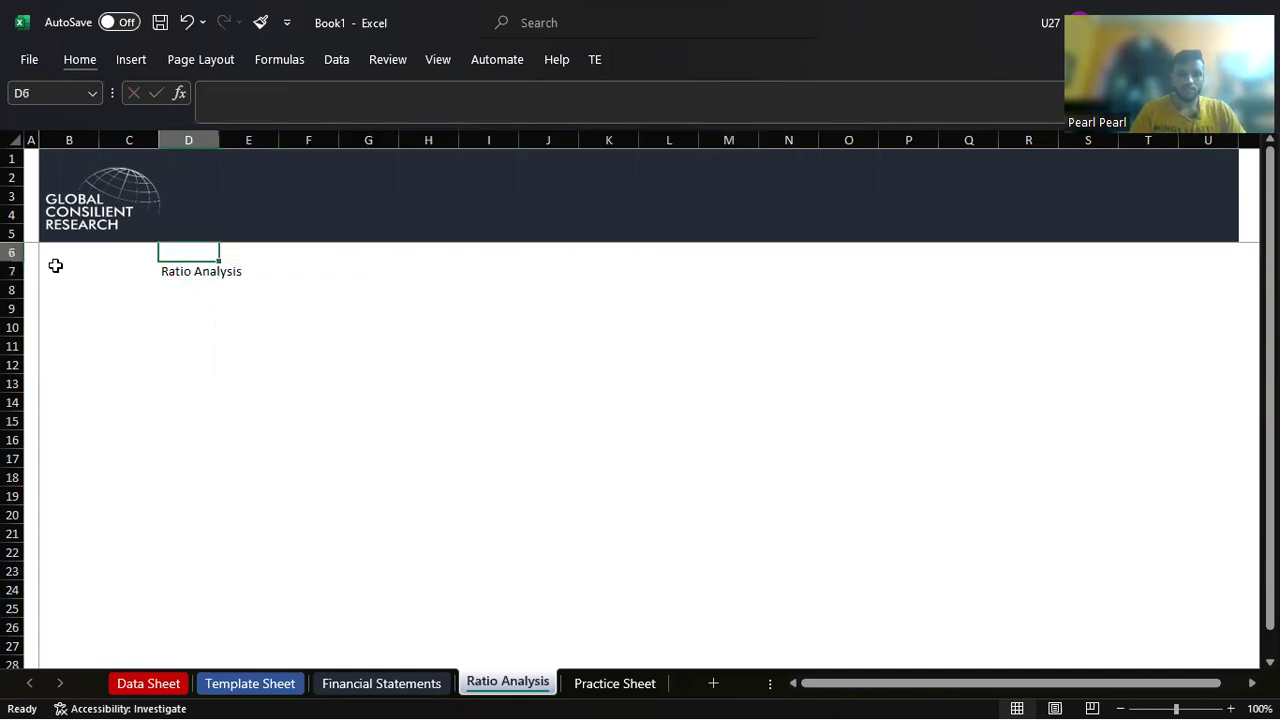
pyautogui.press('Right')
pyautogui.press('Right')
pyautogui.press('Up')
pyautogui.hotkey('ctrl', 'pageup')
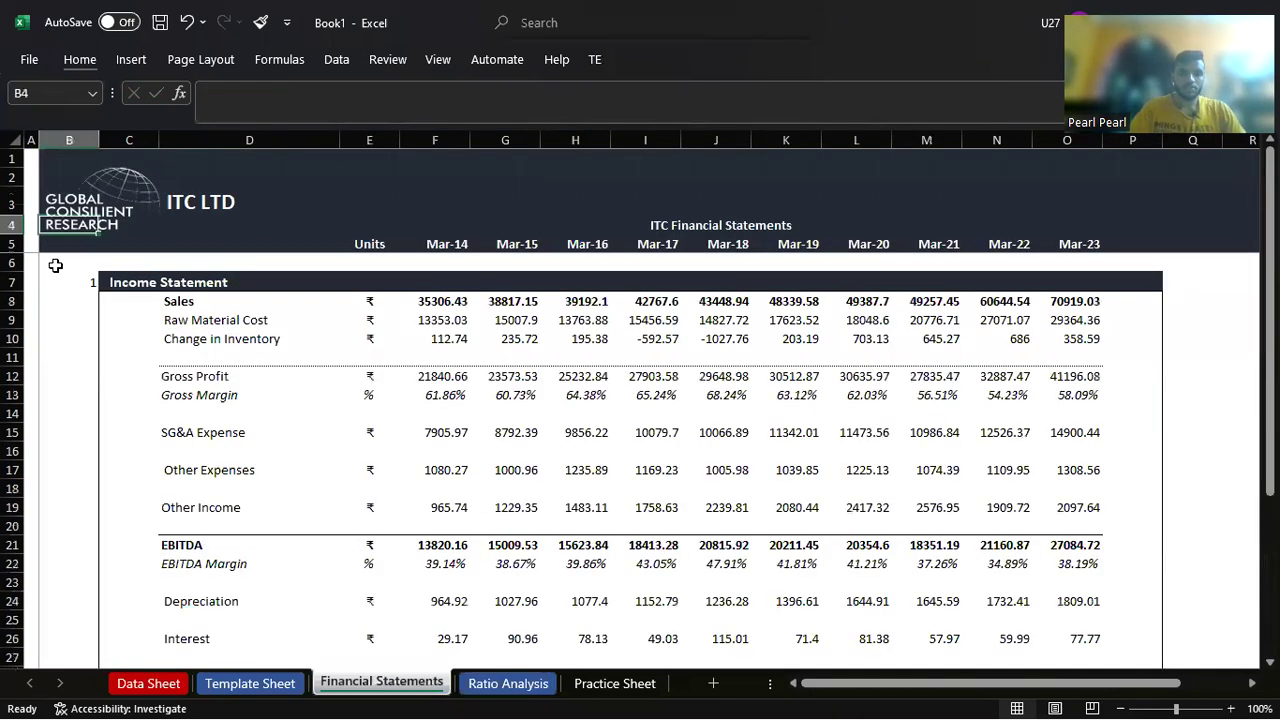
# Step: Link F5 to the Financial Statements Mar-14 header and copy it along row 5
pyautogui.hotkey('ctrl', 'pagedown')
pyautogui.write('=')
pyautogui.hotkey('ctrl', 'pageup')
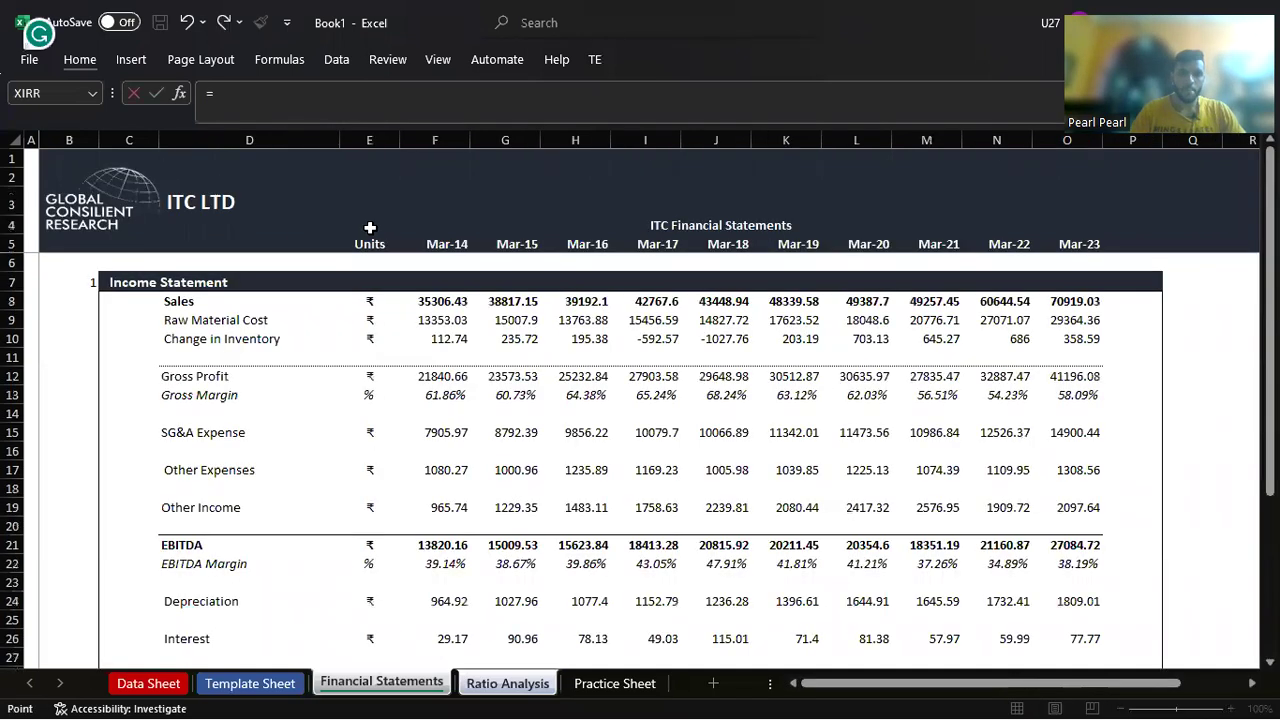
pyautogui.click(447, 244)
pyautogui.hotkey('ctrl', 'Return')
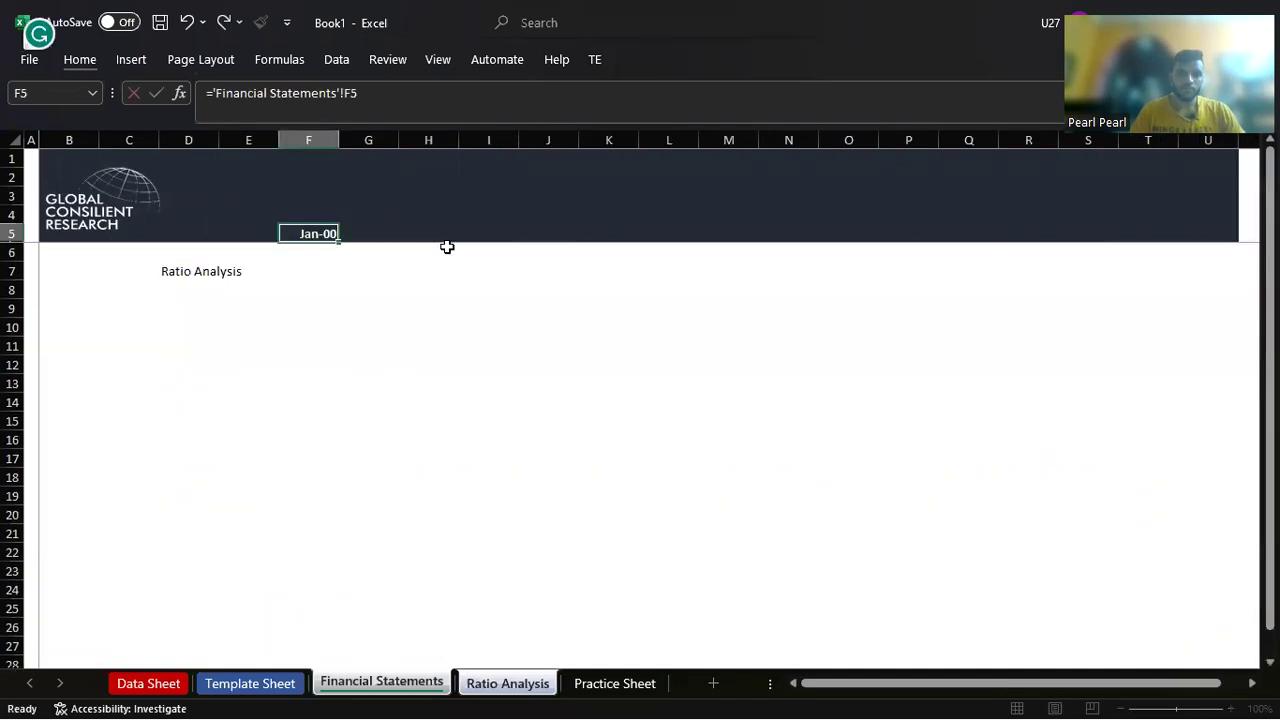
pyautogui.hotkey('ctrl', 'c')
pyautogui.hotkey('shift', 'Right')
pyautogui.hotkey('shift', 'Right')
pyautogui.hotkey('shift', 'Right')
pyautogui.hotkey('shift', 'Right')
pyautogui.hotkey('shift', 'Right')
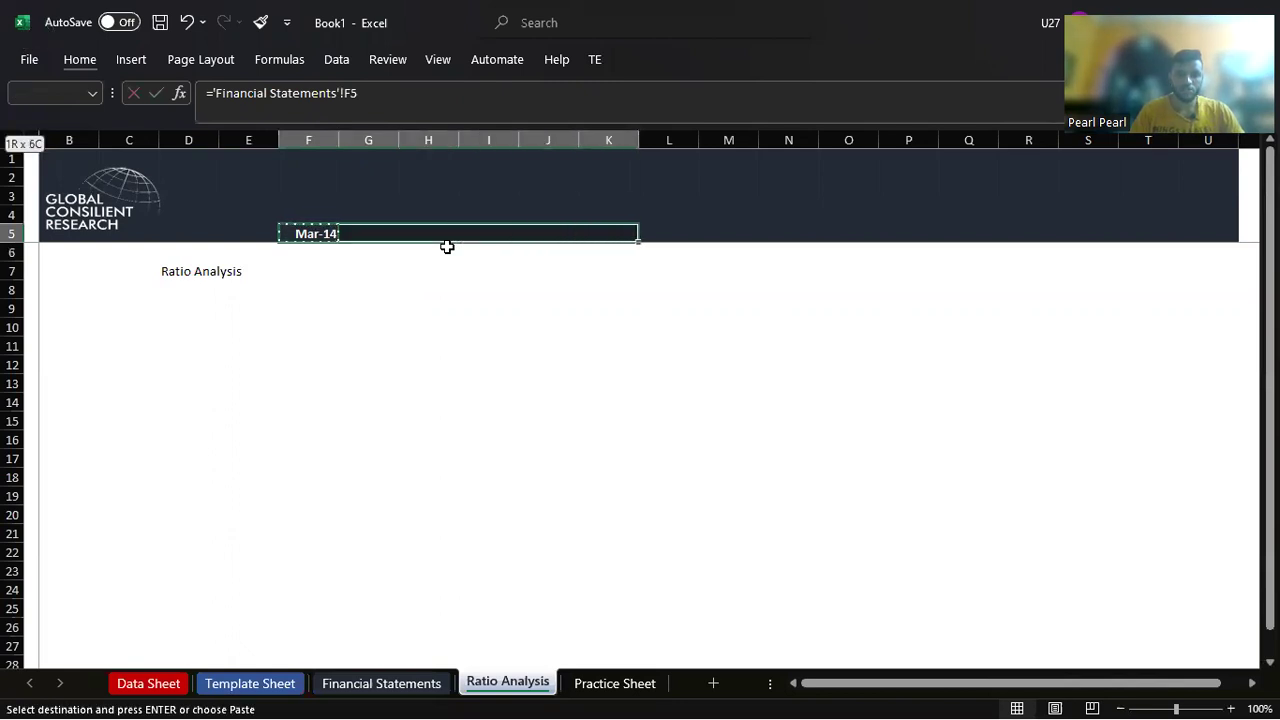
pyautogui.hotkey('shift', 'Right')
pyautogui.hotkey('shift', 'Right')
pyautogui.hotkey('shift', 'Right')
pyautogui.hotkey('shift', 'Right')
pyautogui.hotkey('shift', 'Right')
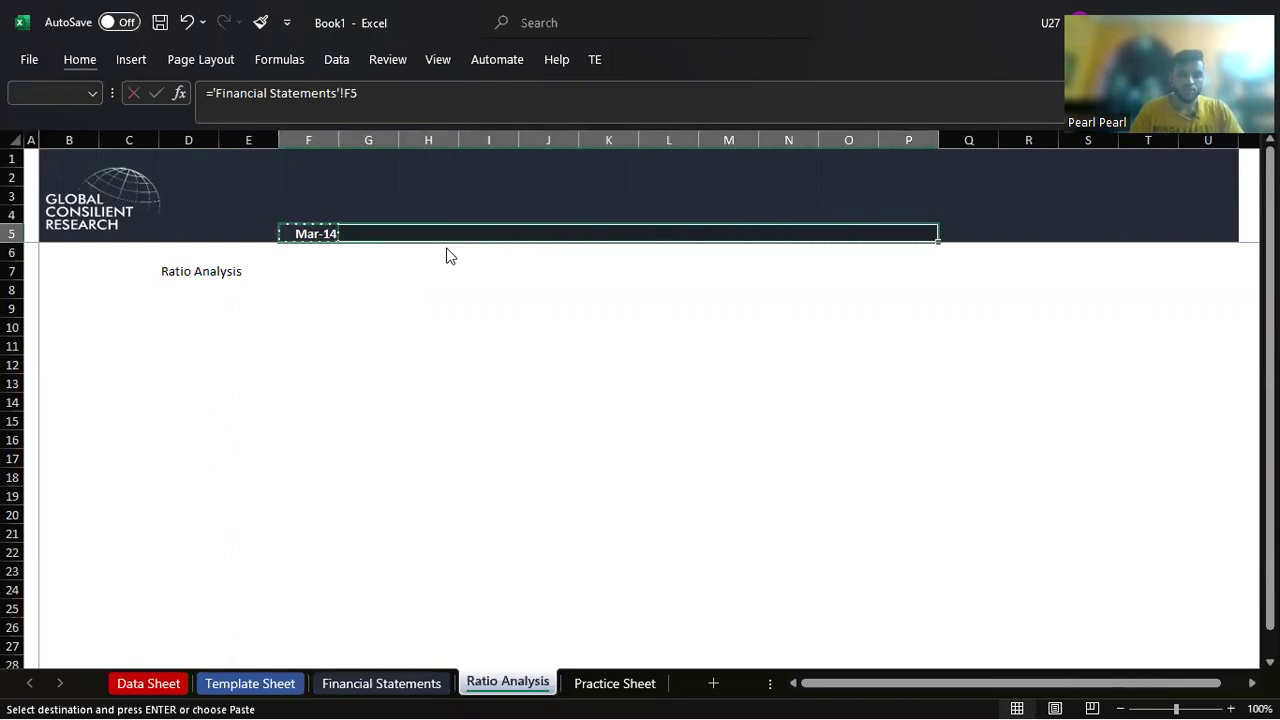
pyautogui.hotkey('ctrl', 'v')
pyautogui.press('Escape')
pyautogui.click(447, 250)
pyautogui.press('Up')
pyautogui.press('Right')
pyautogui.press('Right')
pyautogui.press('Right')
pyautogui.press('Right')
pyautogui.press('Right')
pyautogui.press('Right')
pyautogui.press('Right')
pyautogui.press('Right')
# Step: Clear the surplus date in P5 and format F5:O5 as custom mmm-yy
pyautogui.press('F2')
pyautogui.press('Escape')
pyautogui.press('Delete')
pyautogui.press('Left')
pyautogui.hotkey('shift', 'Left')
pyautogui.hotkey('shift', 'Left')
pyautogui.hotkey('shift', 'Left')
pyautogui.hotkey('shift', 'Left')
pyautogui.hotkey('shift', 'Left')
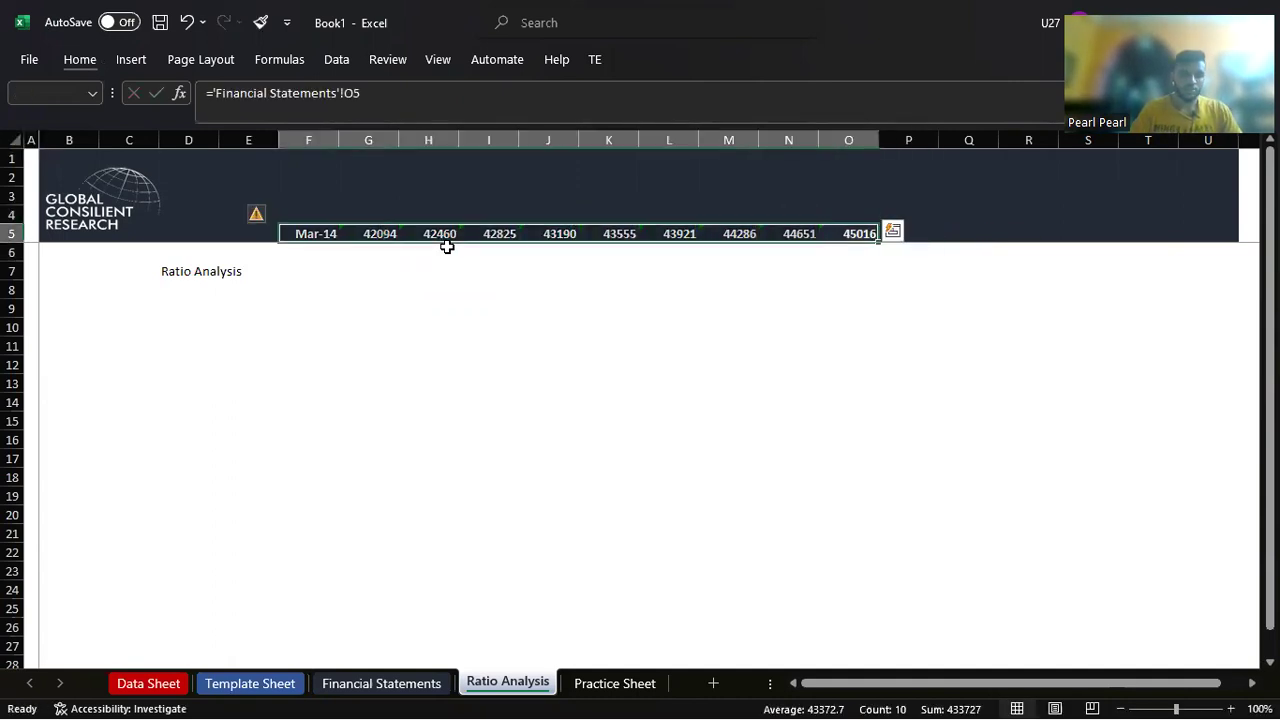
pyautogui.hotkey('ctrl', '1')
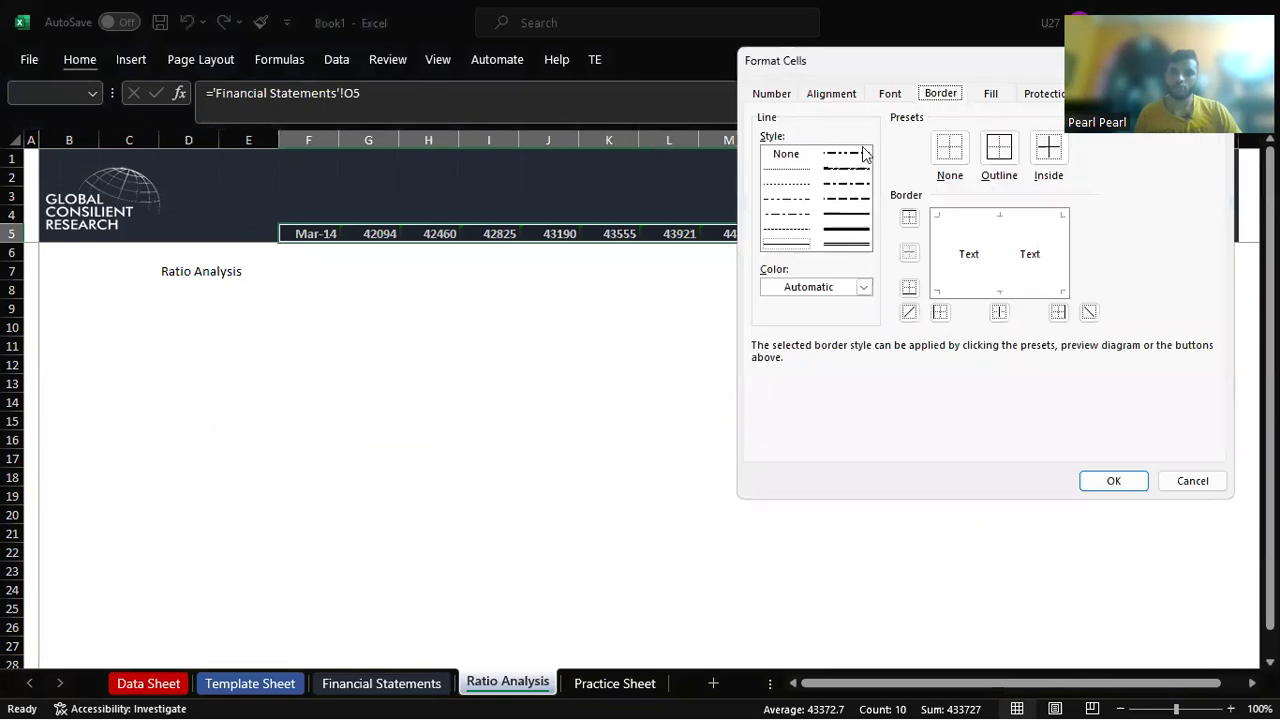
pyautogui.click(775, 98)
pyautogui.click(799, 268)
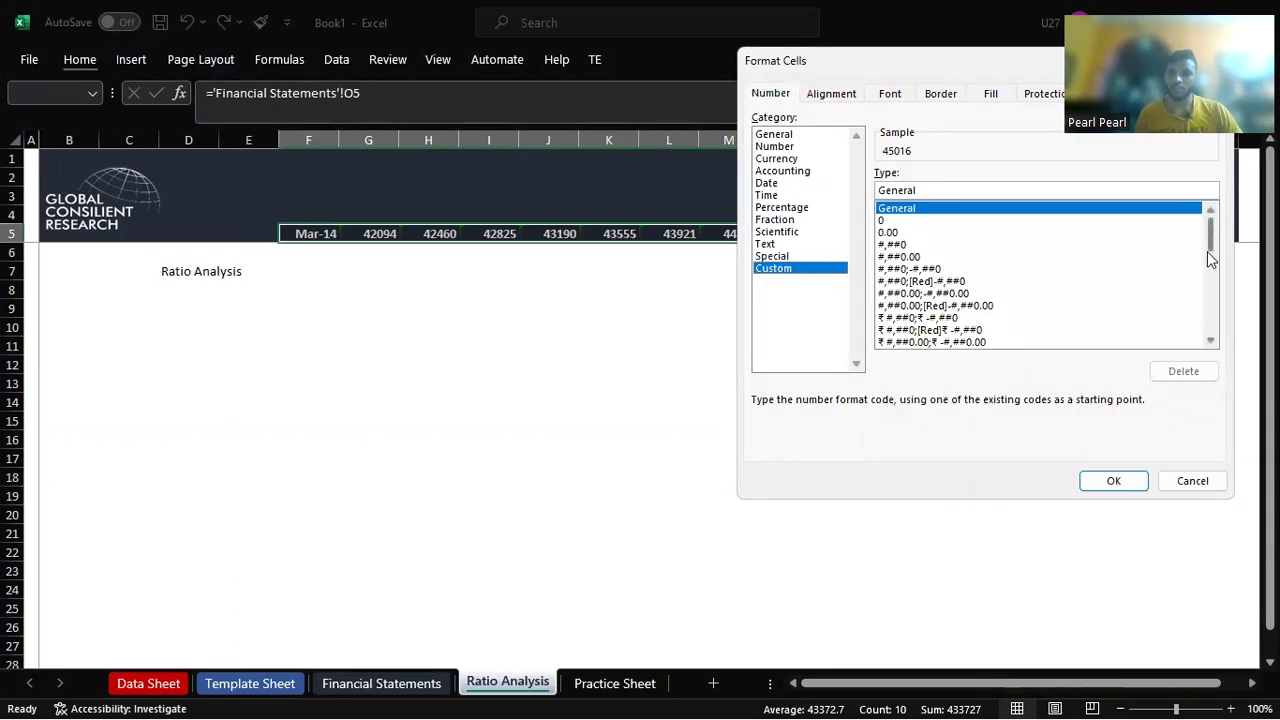
pyautogui.moveTo(1210, 240); pyautogui.dragTo(1212, 290)
pyautogui.click(897, 269)
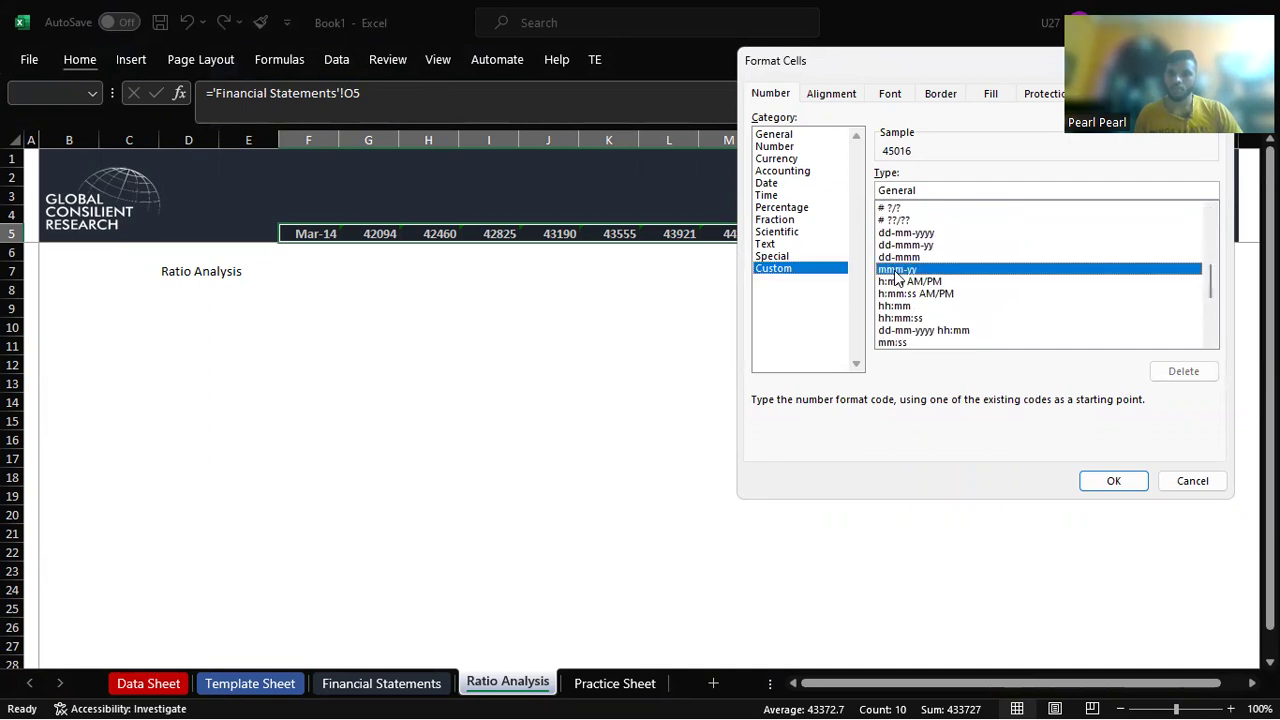
pyautogui.click(1104, 481)
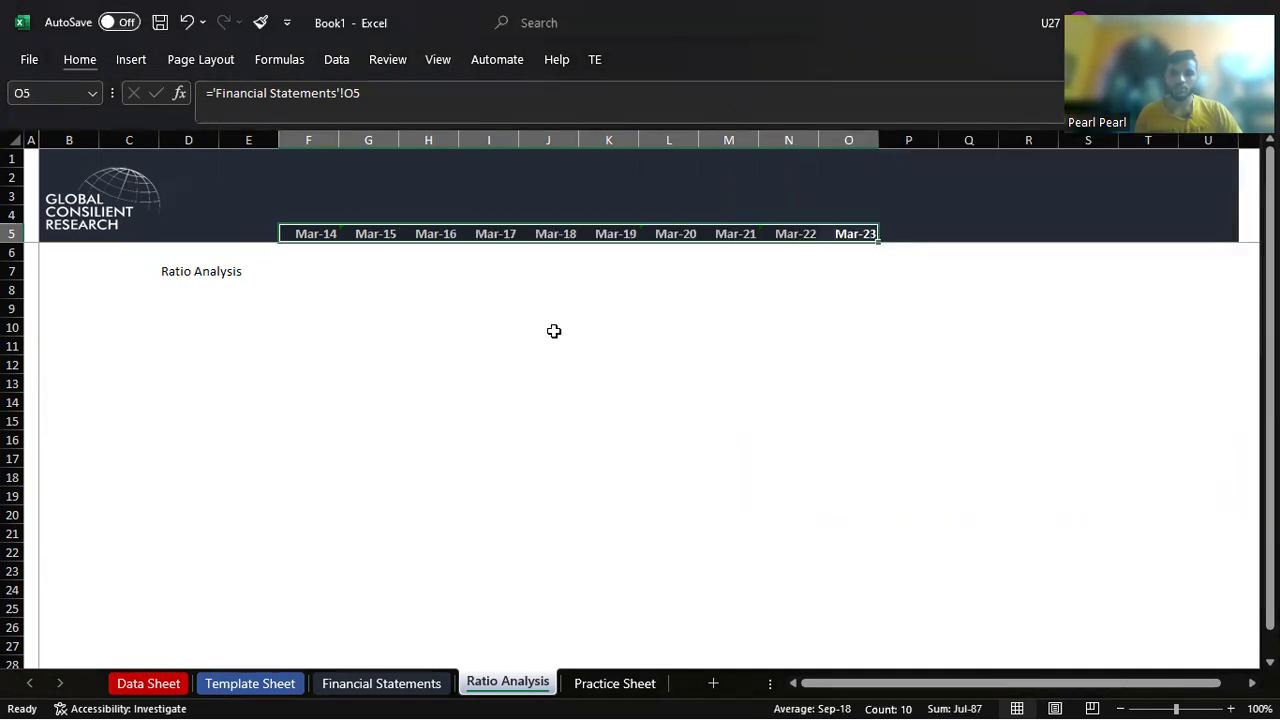
# Step: Set the width of columns F to O to 10
pyautogui.click(554, 331)
pyautogui.click(320, 236)
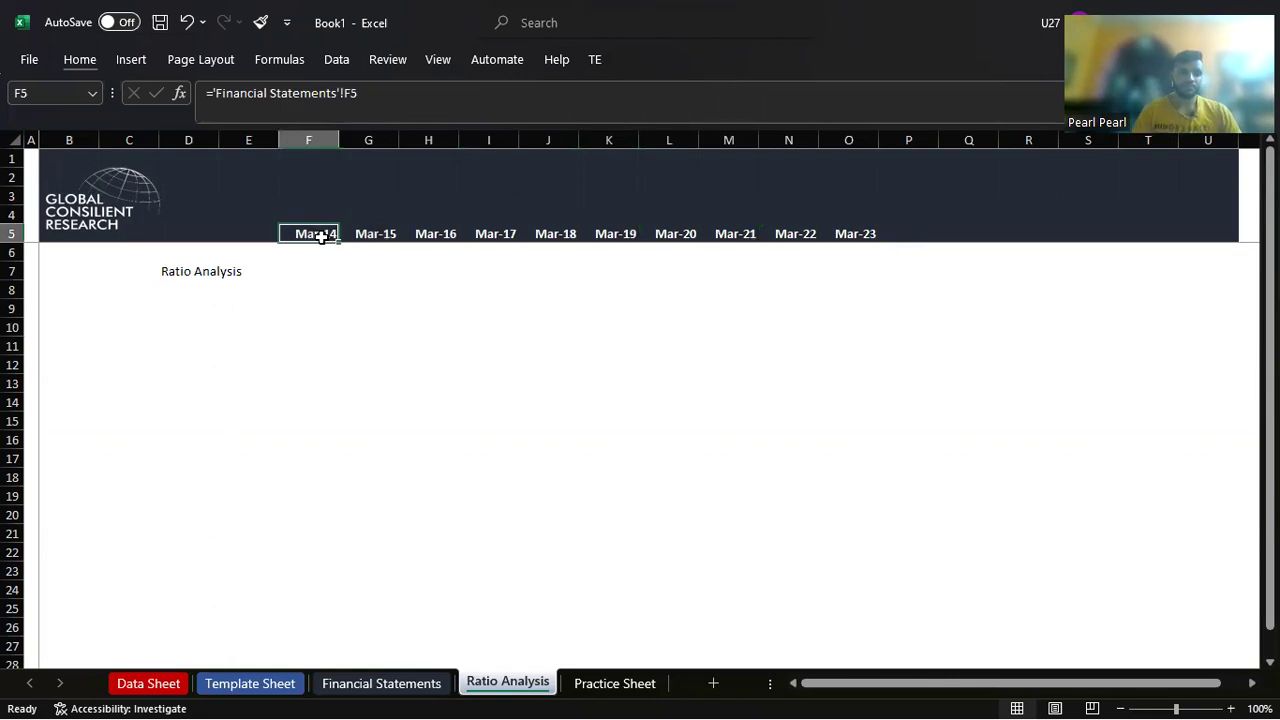
pyautogui.moveTo(308, 140); pyautogui.dragTo(878, 152)
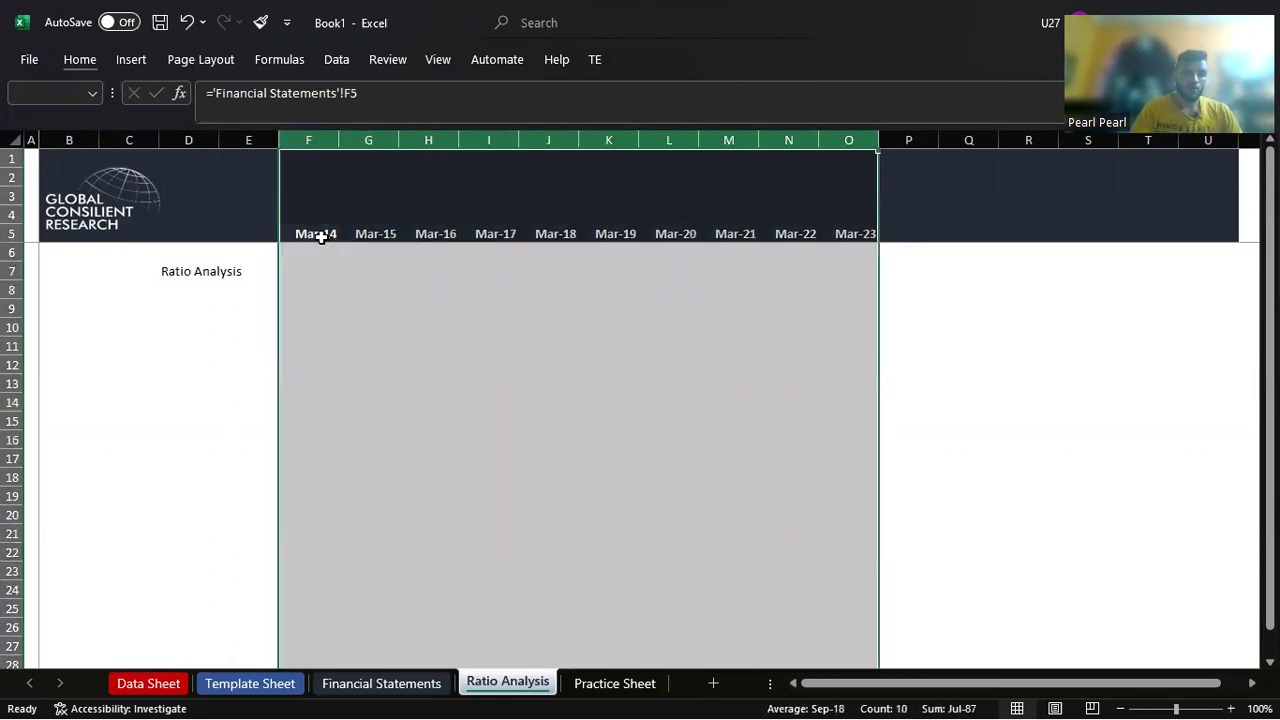
pyautogui.press('alt')
pyautogui.write('ho')
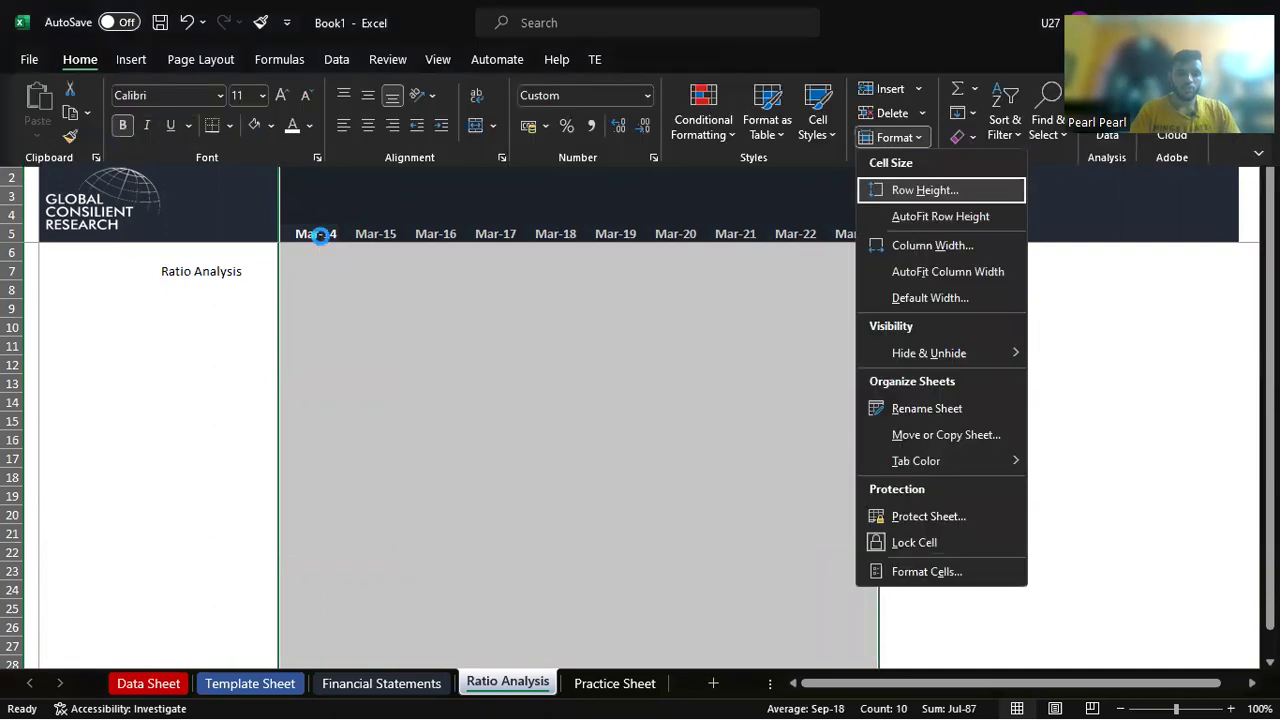
pyautogui.write('w0')
pyautogui.press('Return')
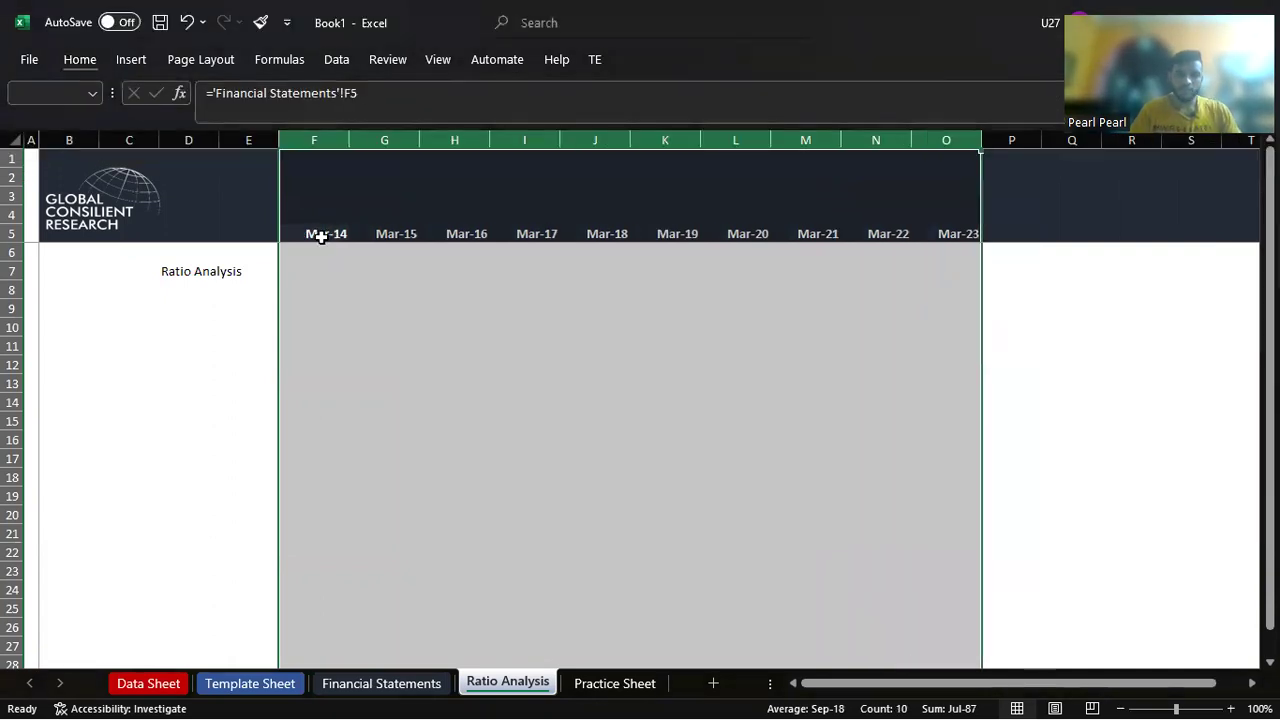
# Step: Make the Ratio Analysis title in D7 bold
pyautogui.press('Left')
pyautogui.press('Left')
pyautogui.press('Left')
pyautogui.press('Left')
pyautogui.press('Down')
pyautogui.press('Down')
pyautogui.press('Up')
pyautogui.press('Right')
pyautogui.press('Right')
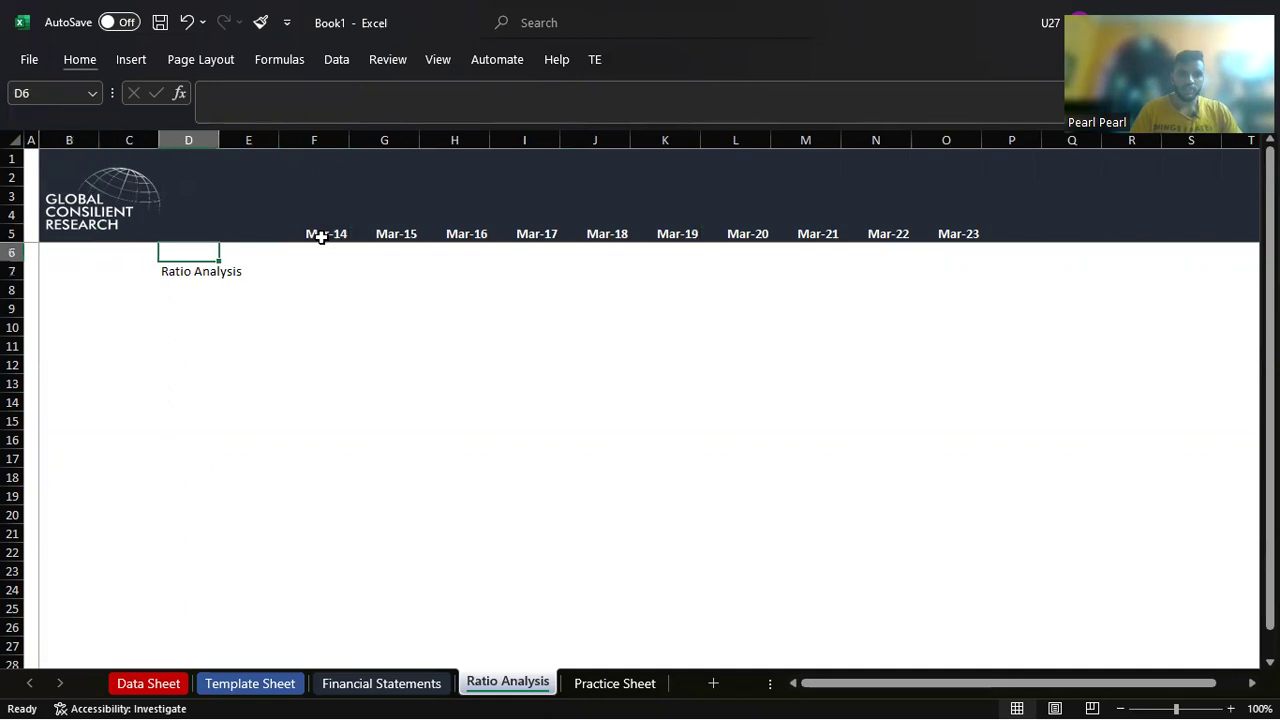
pyautogui.press('Down')
pyautogui.press('alt')
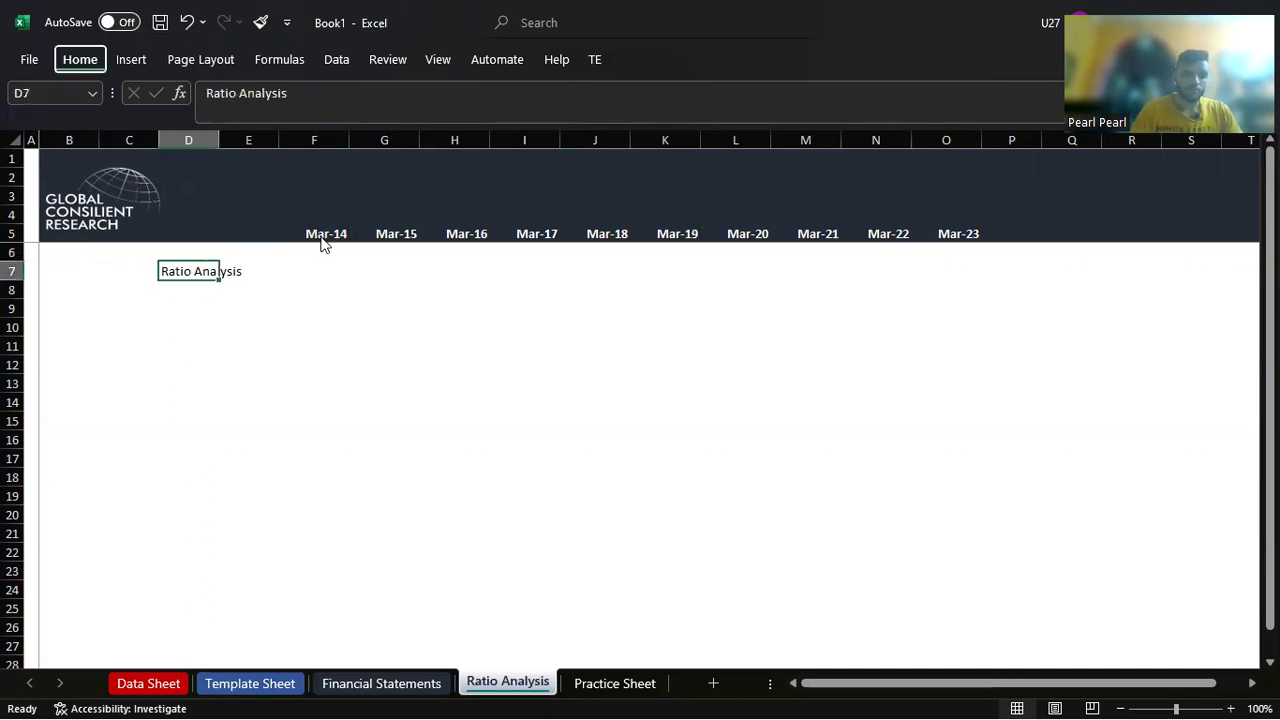
pyautogui.press('h')
pyautogui.press('f')
pyautogui.press('s')
pyautogui.press('Return')
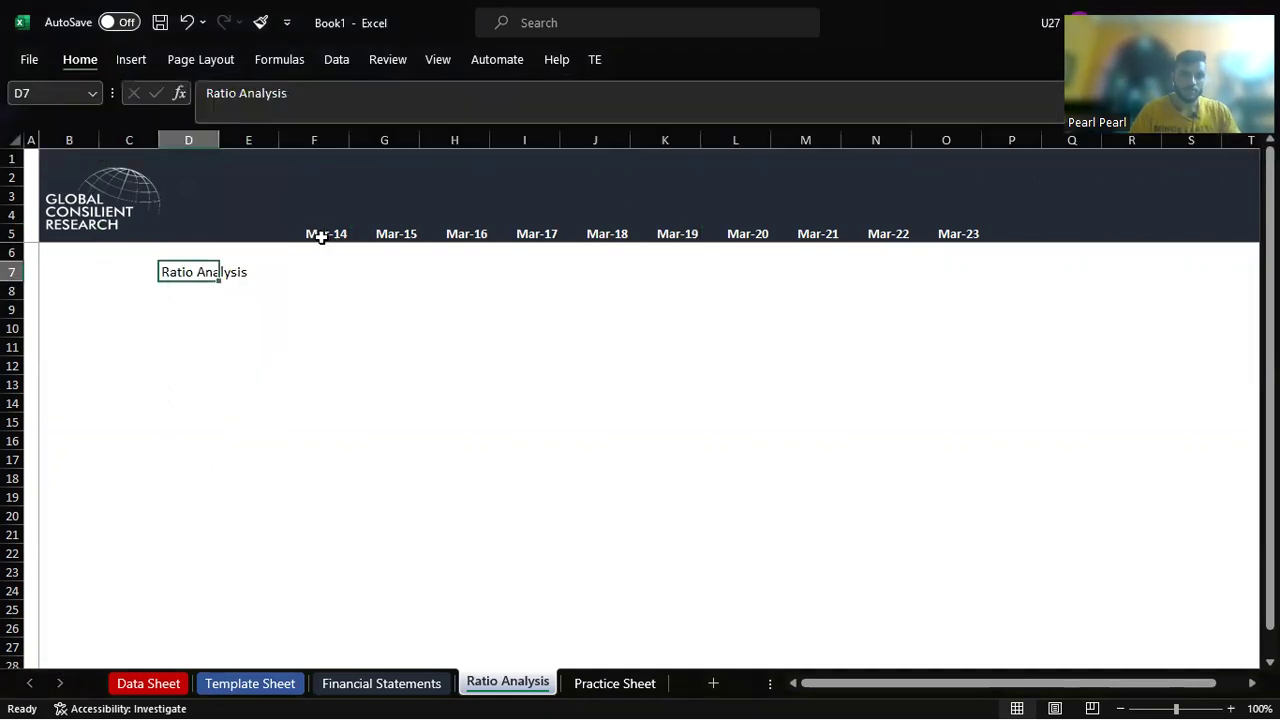
pyautogui.hotkey('ctrl', 'b')
pyautogui.hotkey('ctrl', 'pageup')
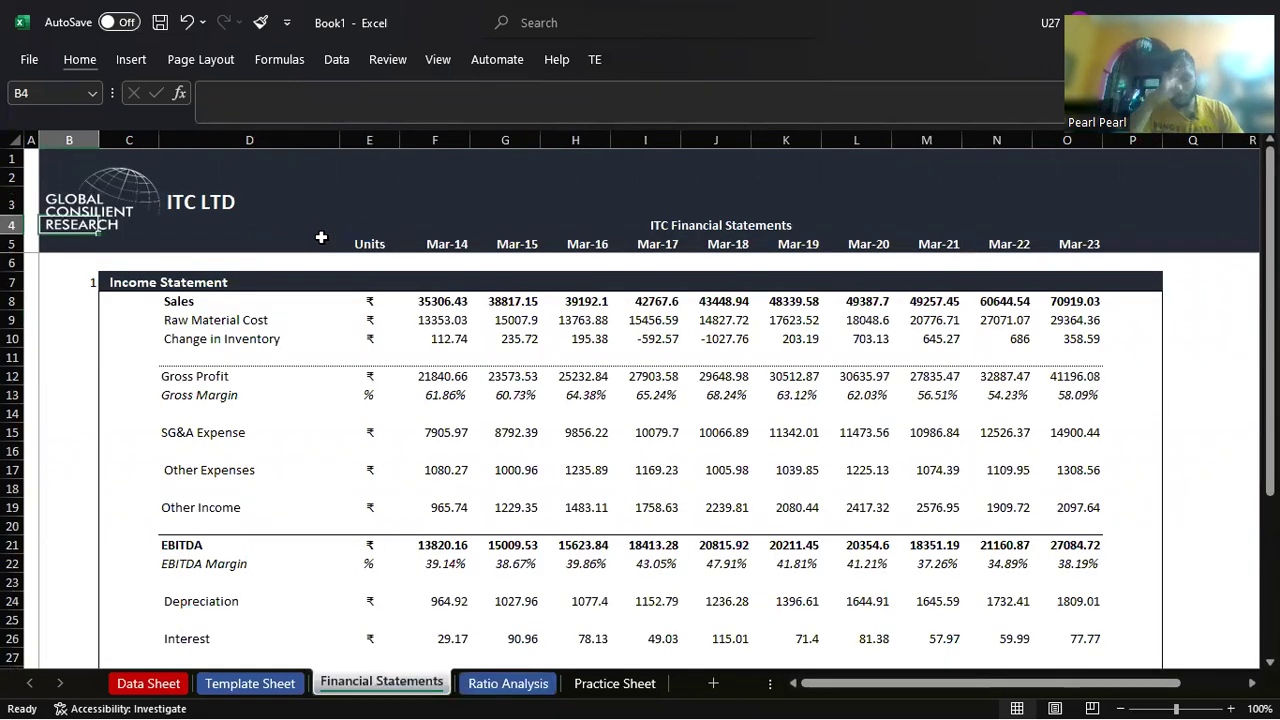
pyautogui.hotkey('ctrl', 'pagedown')
pyautogui.press('Down')
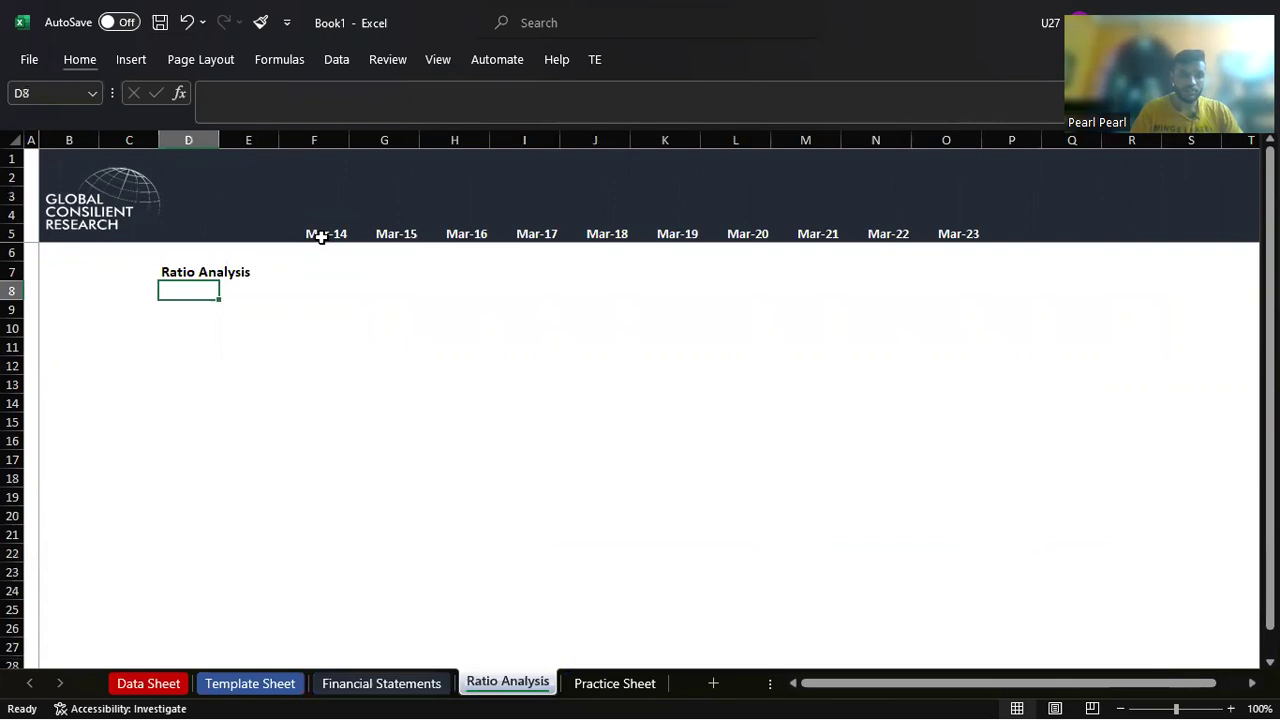
# Step: Label D8 'Sales Growth' and enter G8's formula dividing Mar-15 sales by Mar-14 sales
pyautogui.write('Sales')
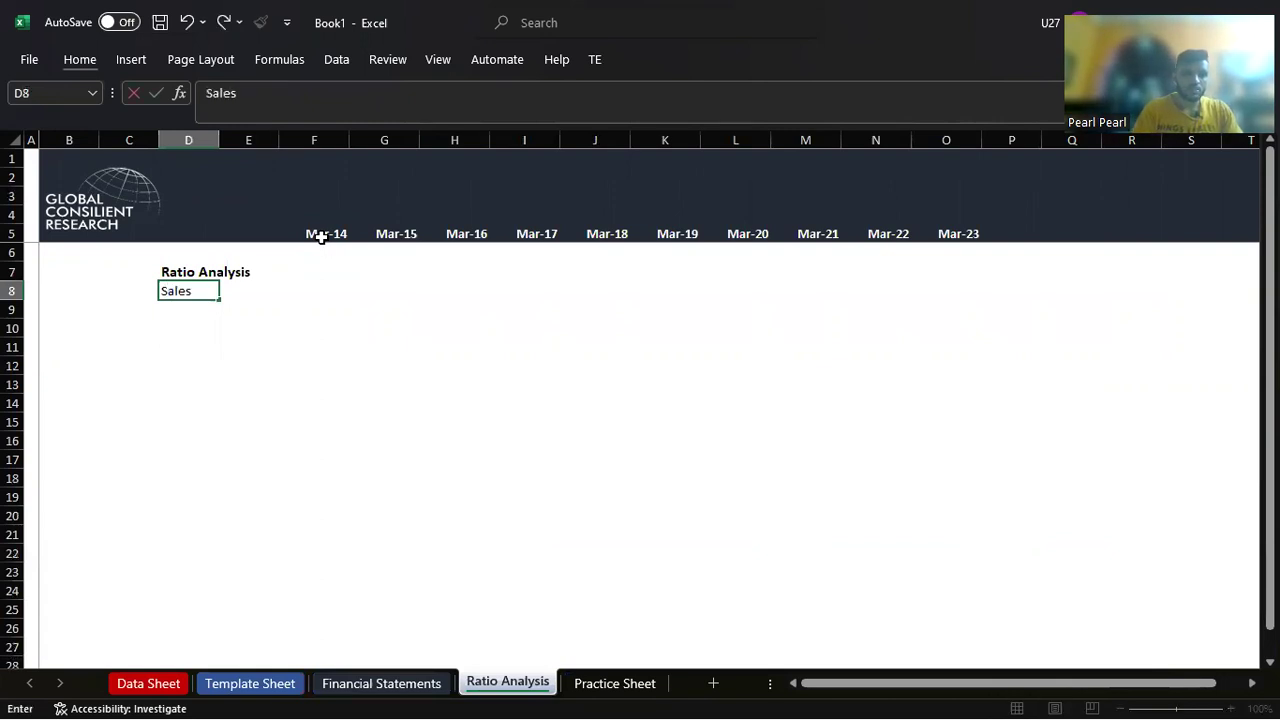
pyautogui.write(' Griw')
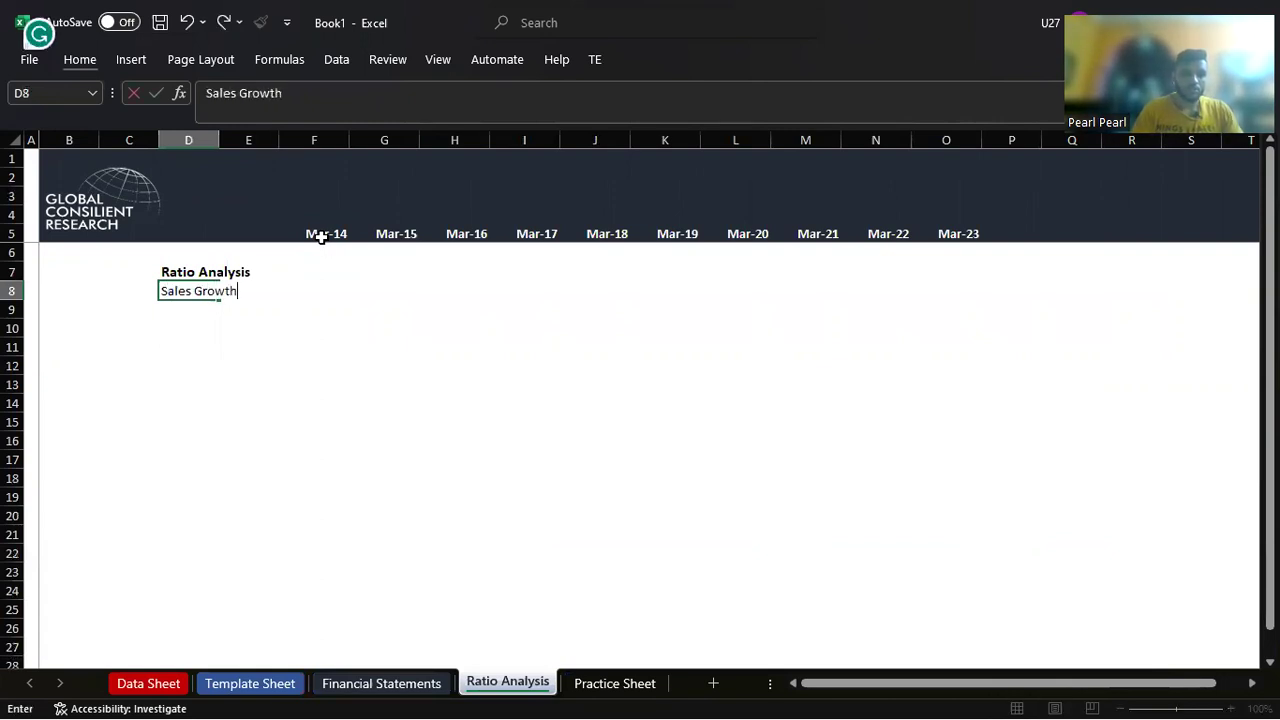
pyautogui.press('Return')
pyautogui.press('Up')
pyautogui.press('Right')
pyautogui.press('Right')
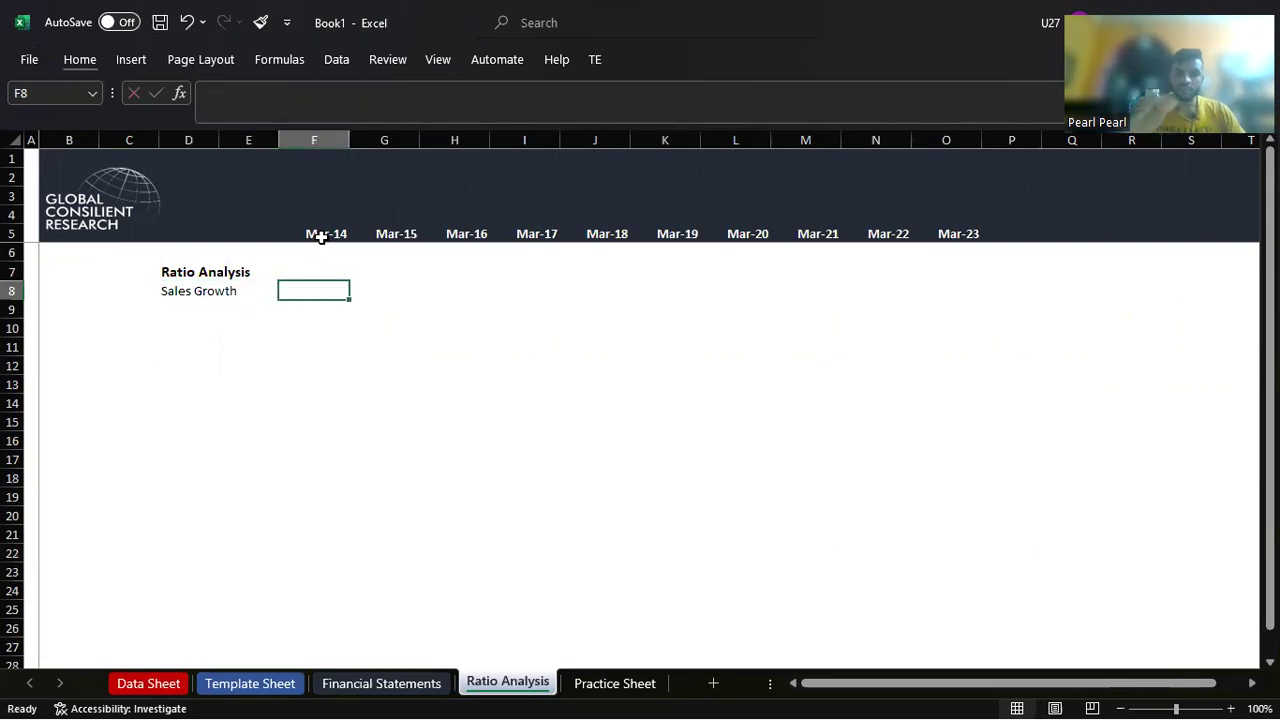
pyautogui.press('Right')
pyautogui.write('=')
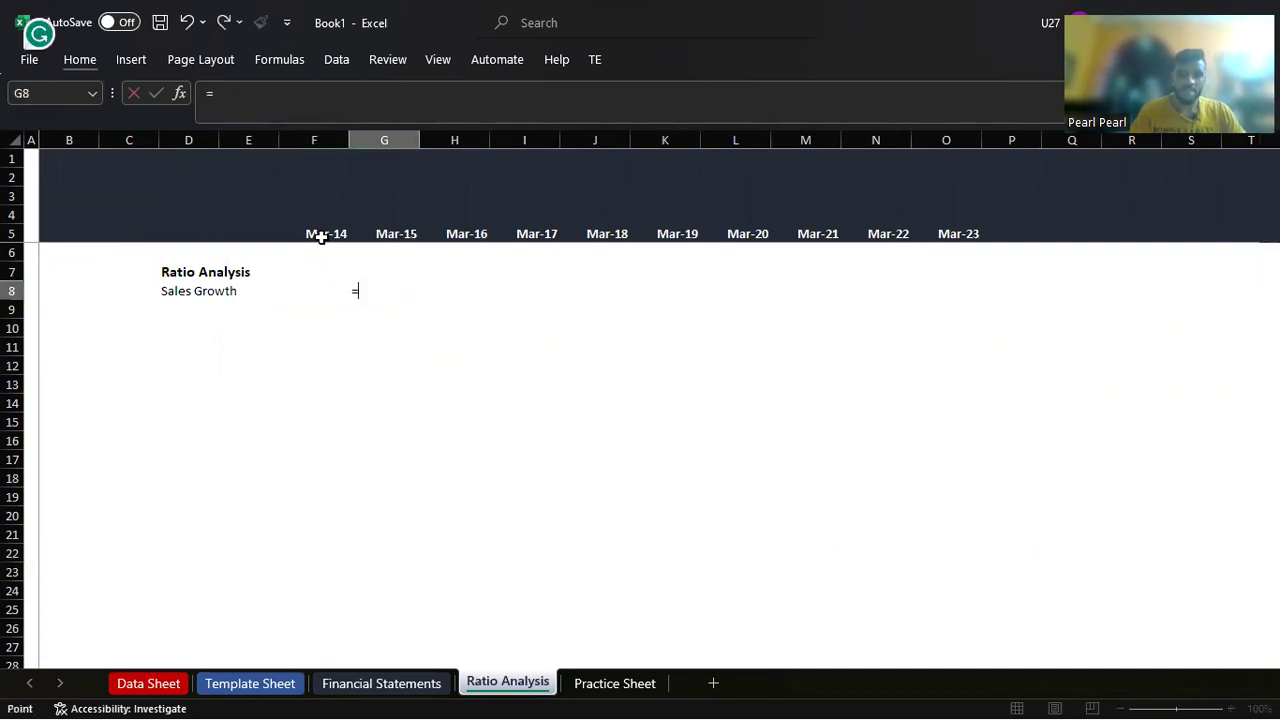
pyautogui.hotkey('ctrl', 'pageup')
pyautogui.click(511, 300)
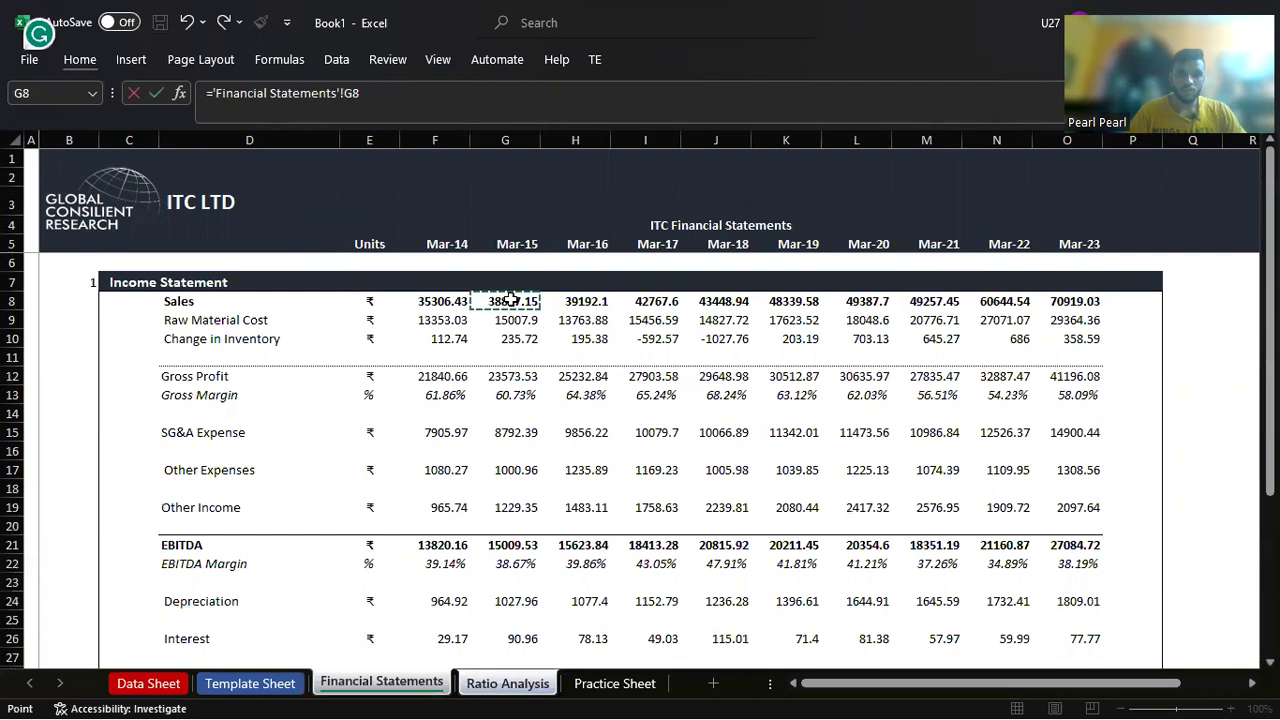
pyautogui.write('/')
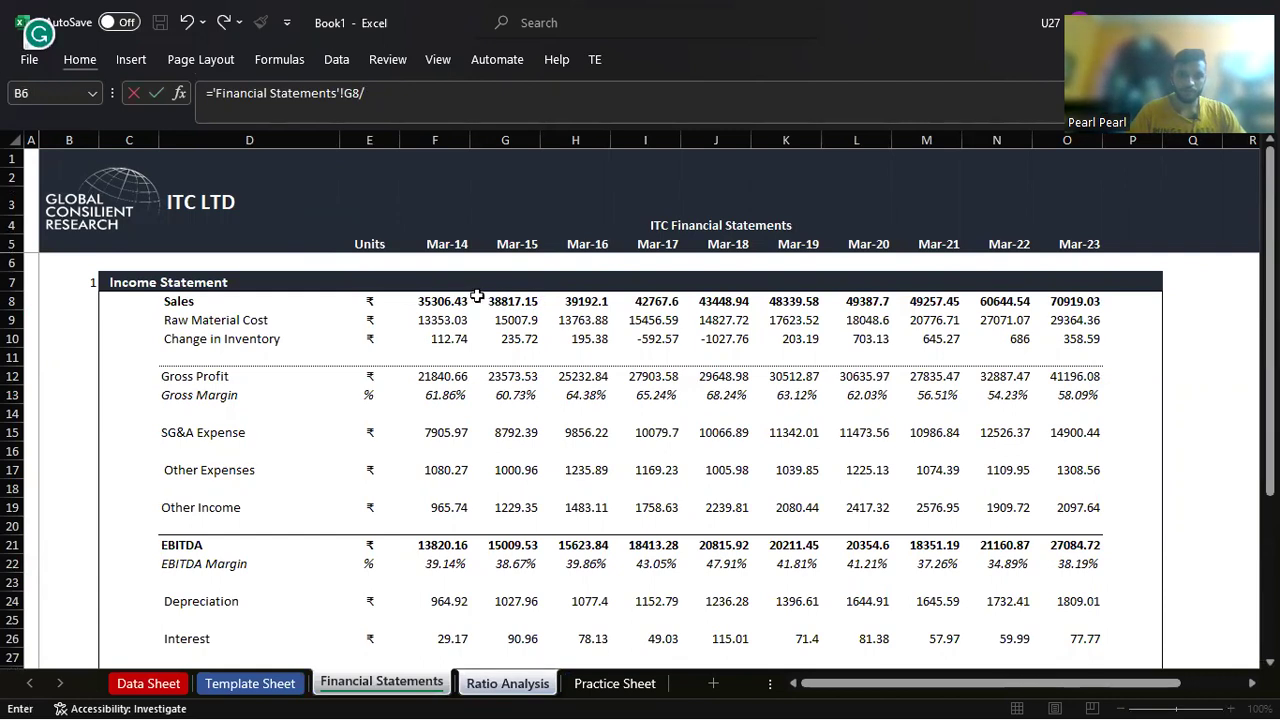
pyautogui.click(462, 299)
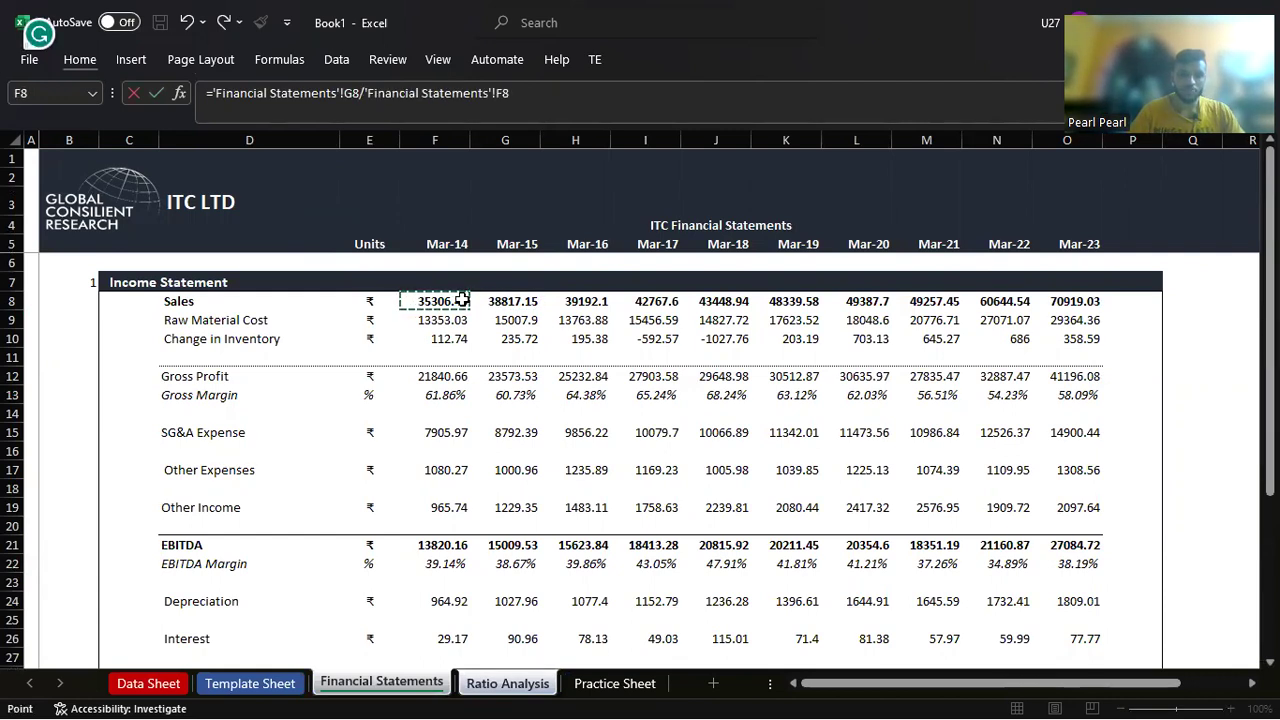
pyautogui.press('Return')
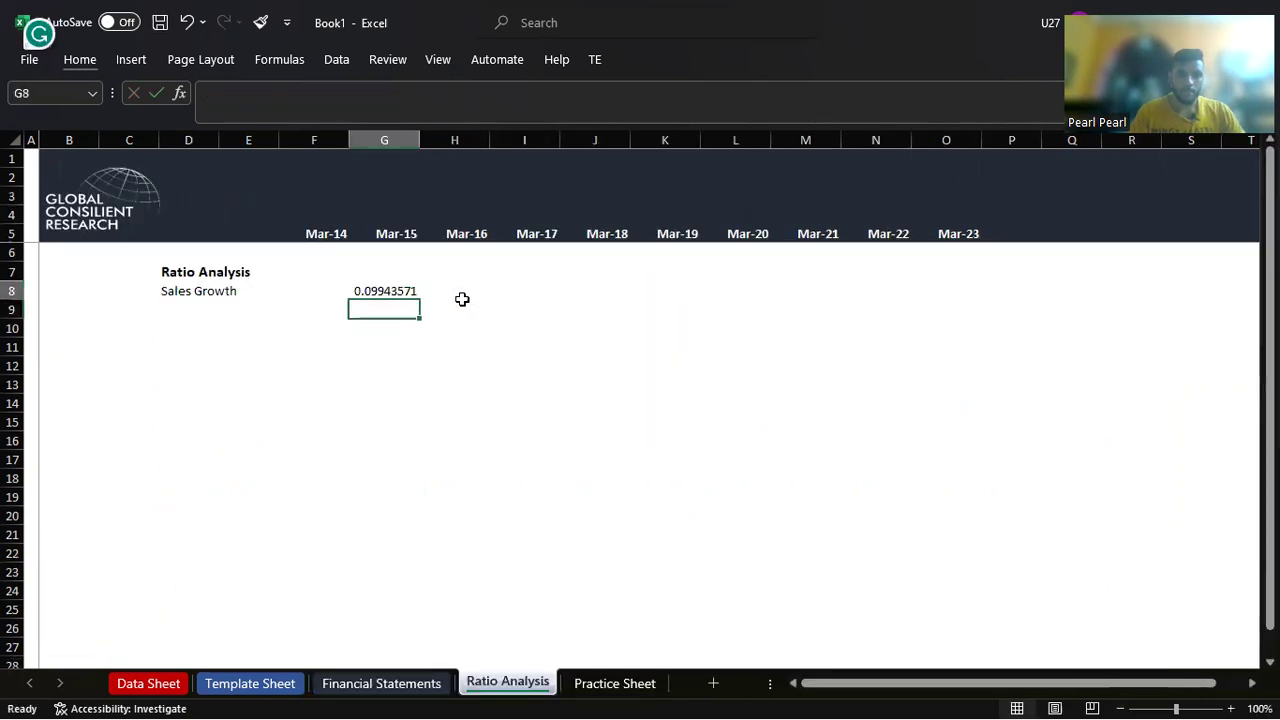
# Step: Copy the G8 growth formula across H8:O8 through Mar-23
pyautogui.press('Up')
pyautogui.hotkey('ctrl', 'c')
pyautogui.hotkey('shift', 'Right')
pyautogui.hotkey('shift', 'Right')
pyautogui.hotkey('shift', 'Right')
pyautogui.hotkey('shift', 'Right')
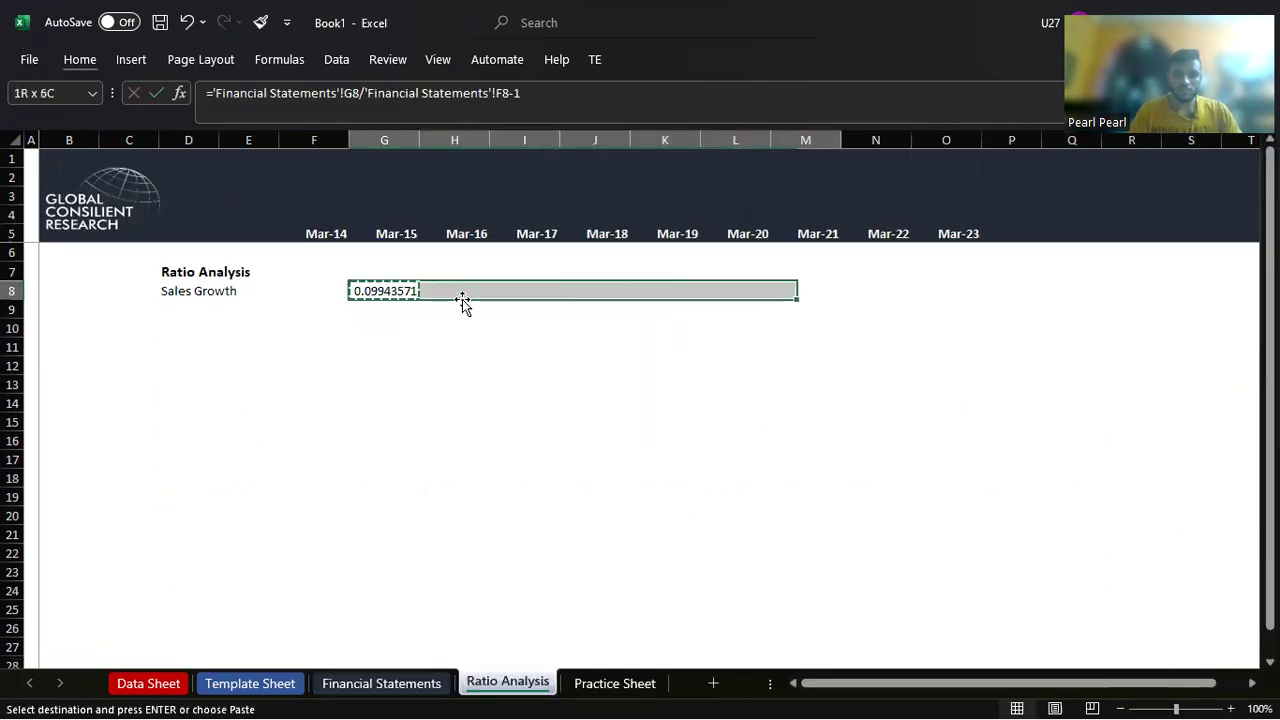
pyautogui.hotkey('shift', 'Right')
pyautogui.hotkey('shift', 'Right')
pyautogui.hotkey('shift', 'Right')
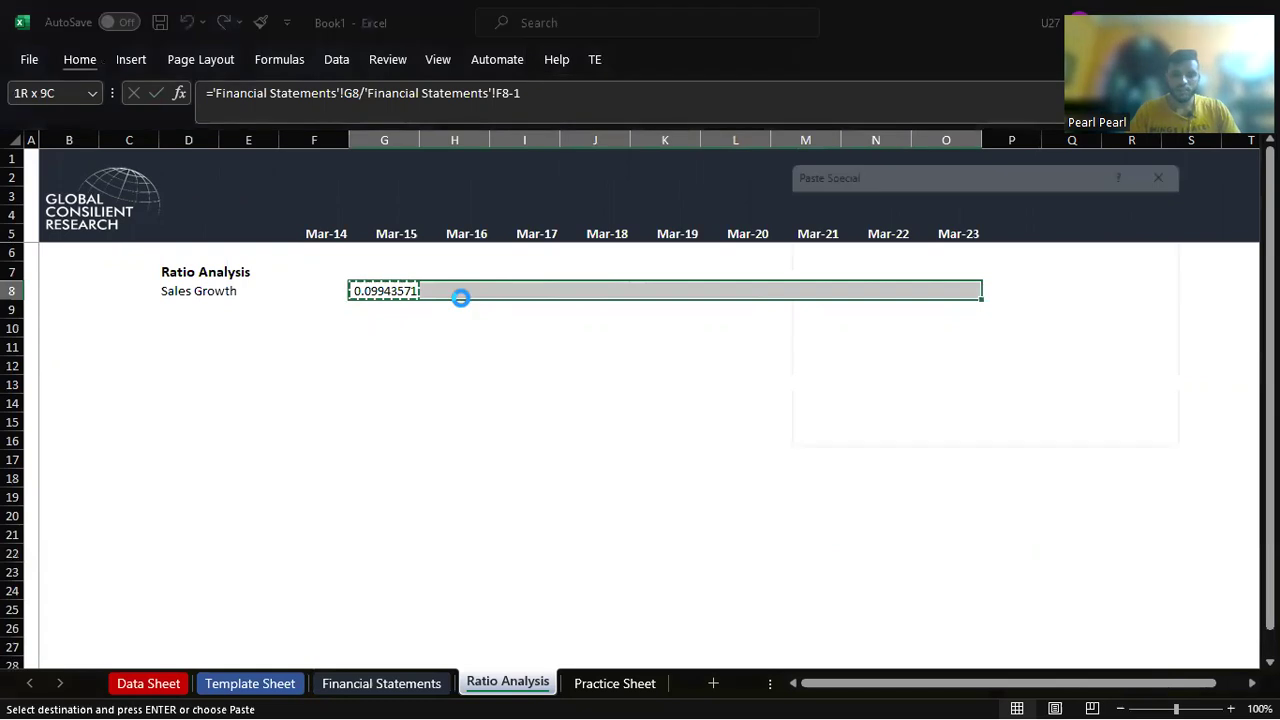
pyautogui.press('Return')
pyautogui.hotkey('shift', 'Left')
pyautogui.hotkey('shift', 'Left')
pyautogui.hotkey('shift', 'Left')
pyautogui.hotkey('shift', 'Left')
pyautogui.hotkey('shift', 'Left')
pyautogui.hotkey('shift', 'Left')
pyautogui.hotkey('ctrl', 'c')
pyautogui.hotkey('shift', 'Right')
pyautogui.hotkey('shift', 'Right')
pyautogui.hotkey('shift', 'Right')
pyautogui.hotkey('shift', 'Right')
pyautogui.hotkey('ctrl', 'v')
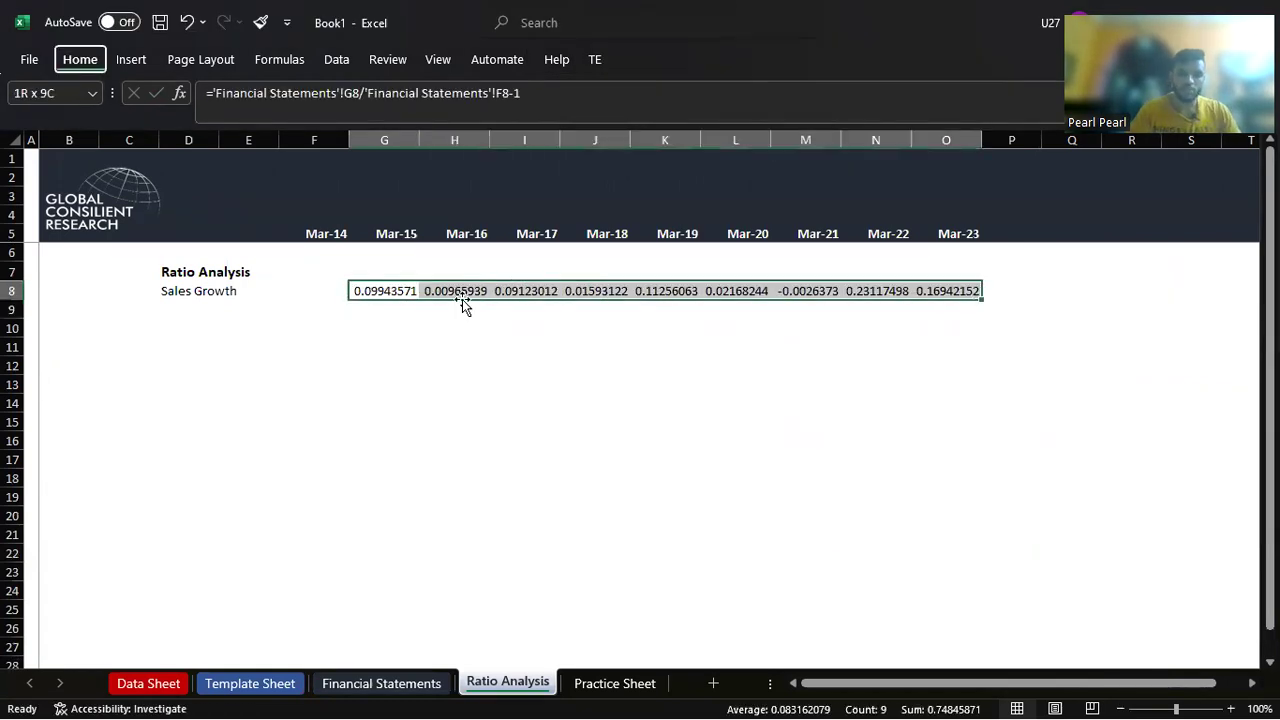
# Step: Format the growth figures G8:O8 as percentages with 2 decimal places
pyautogui.hotkey('ctrl', 'shift', '5')
pyautogui.hotkey('ctrl', '1')
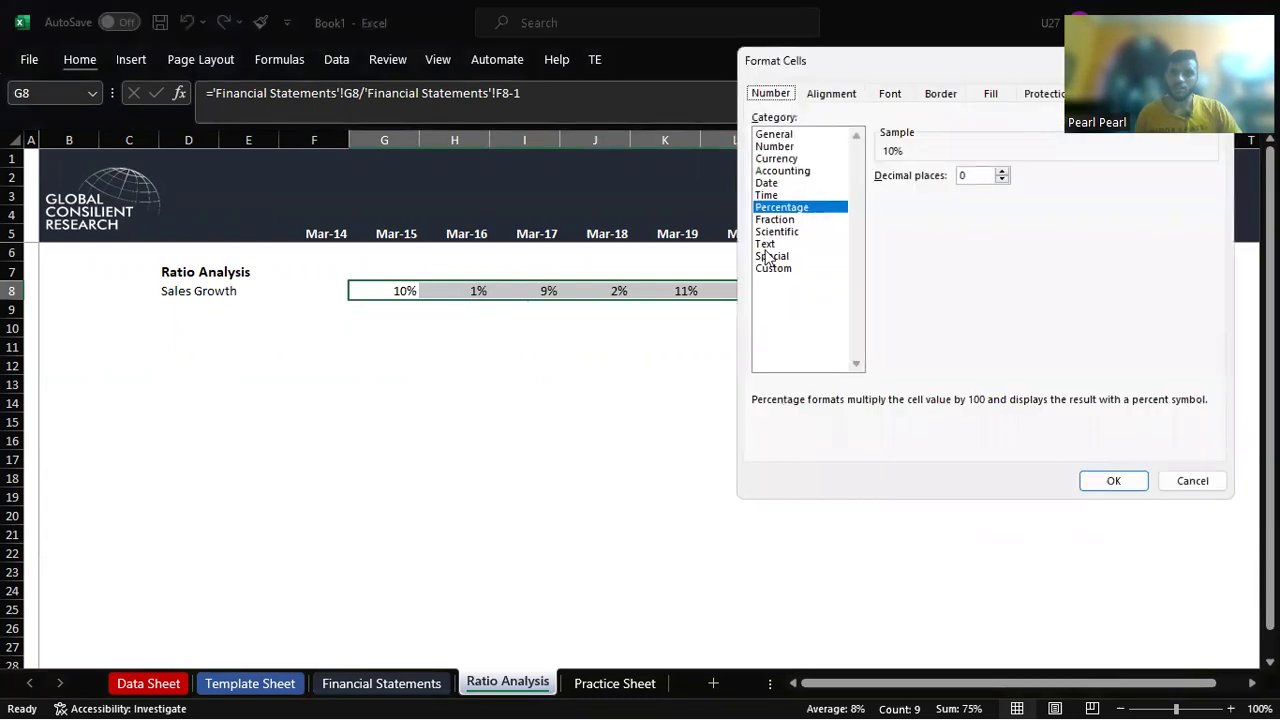
pyautogui.click(1002, 174)
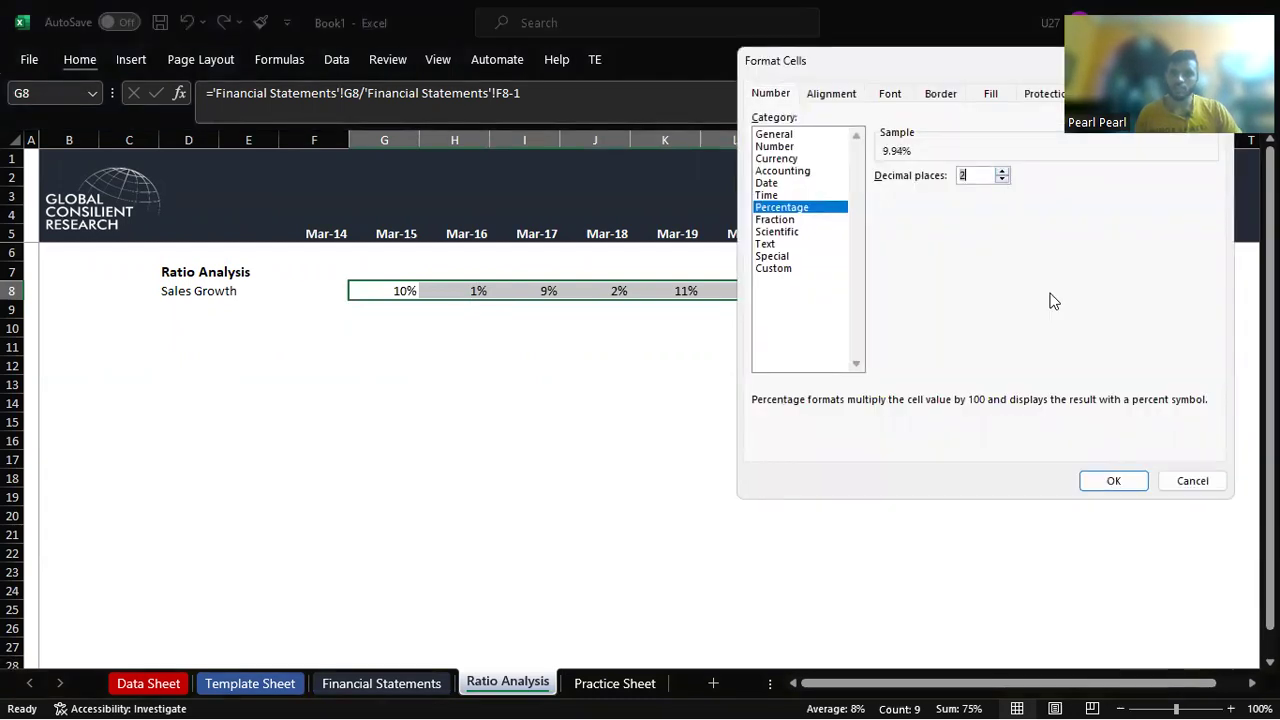
pyautogui.click(1113, 480)
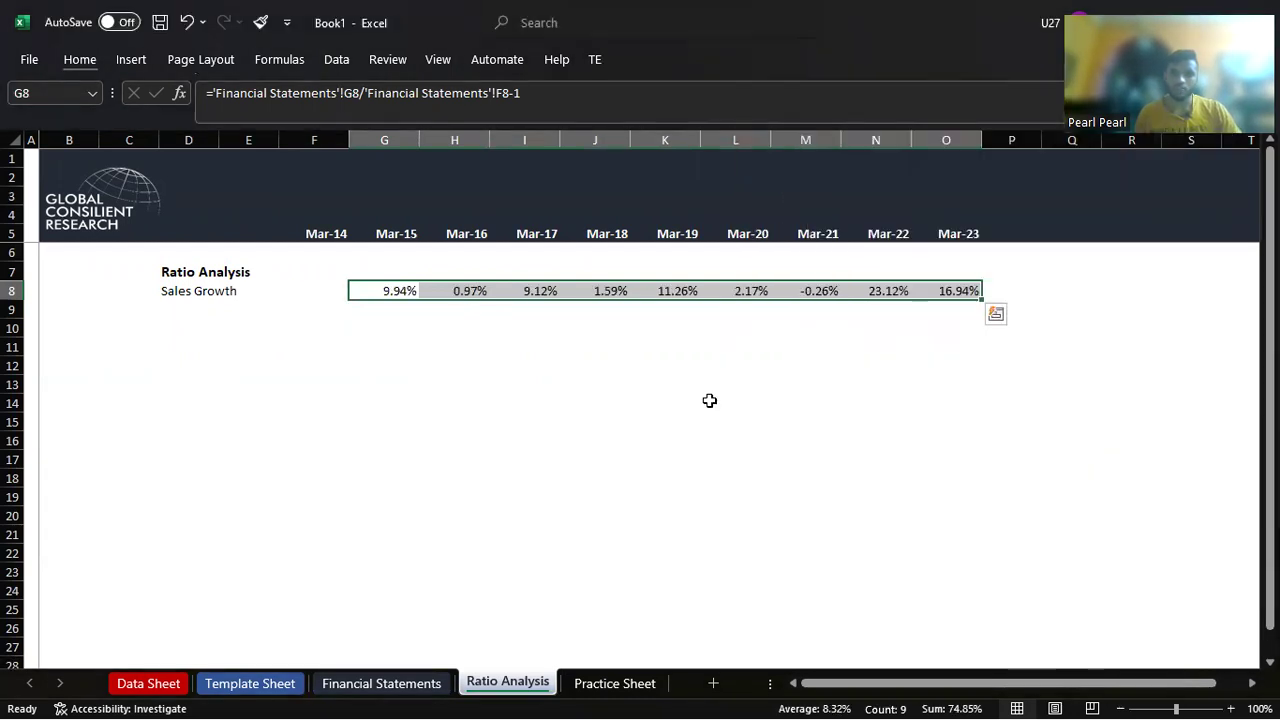
pyautogui.click(411, 346)
pyautogui.press('Up')
pyautogui.press('Up')
pyautogui.press('Up')
pyautogui.press('Up')
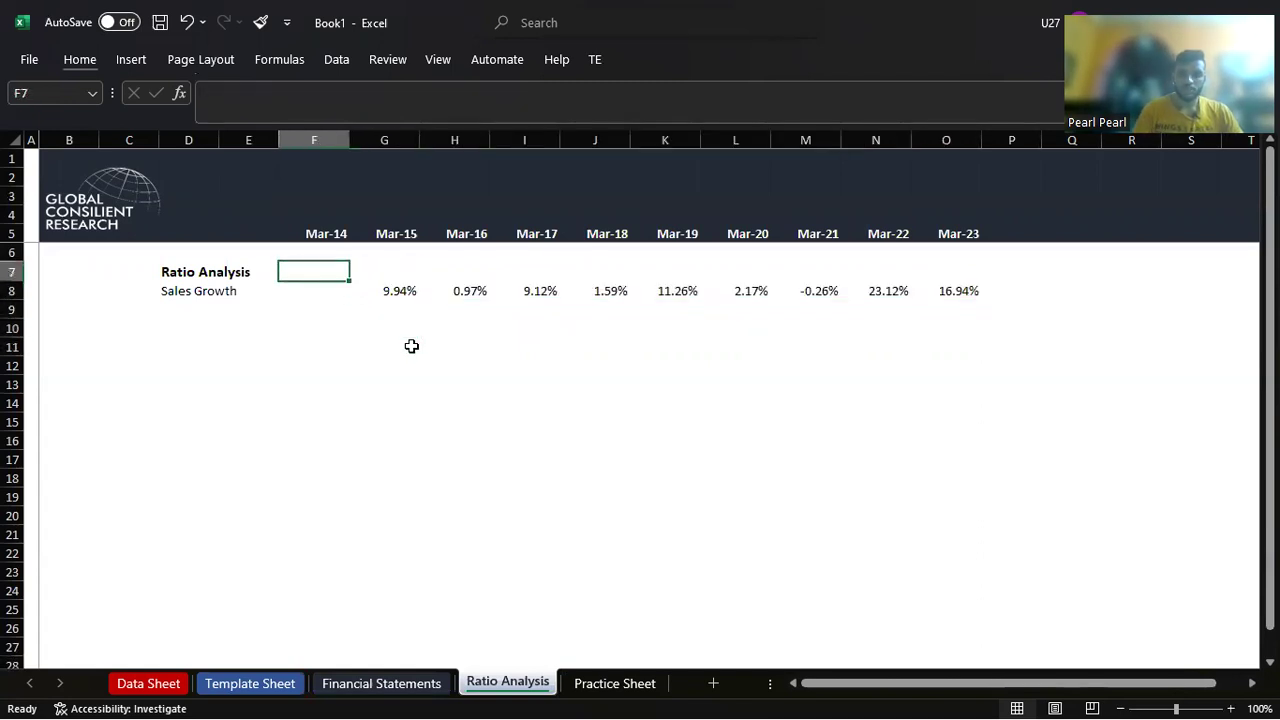
# Step: Copy the Income Statement header cell, paste it over Ratio Analysis row 7, then undo the overwrite
pyautogui.hotkey('ctrl', 'pageup')
pyautogui.click(195, 283)
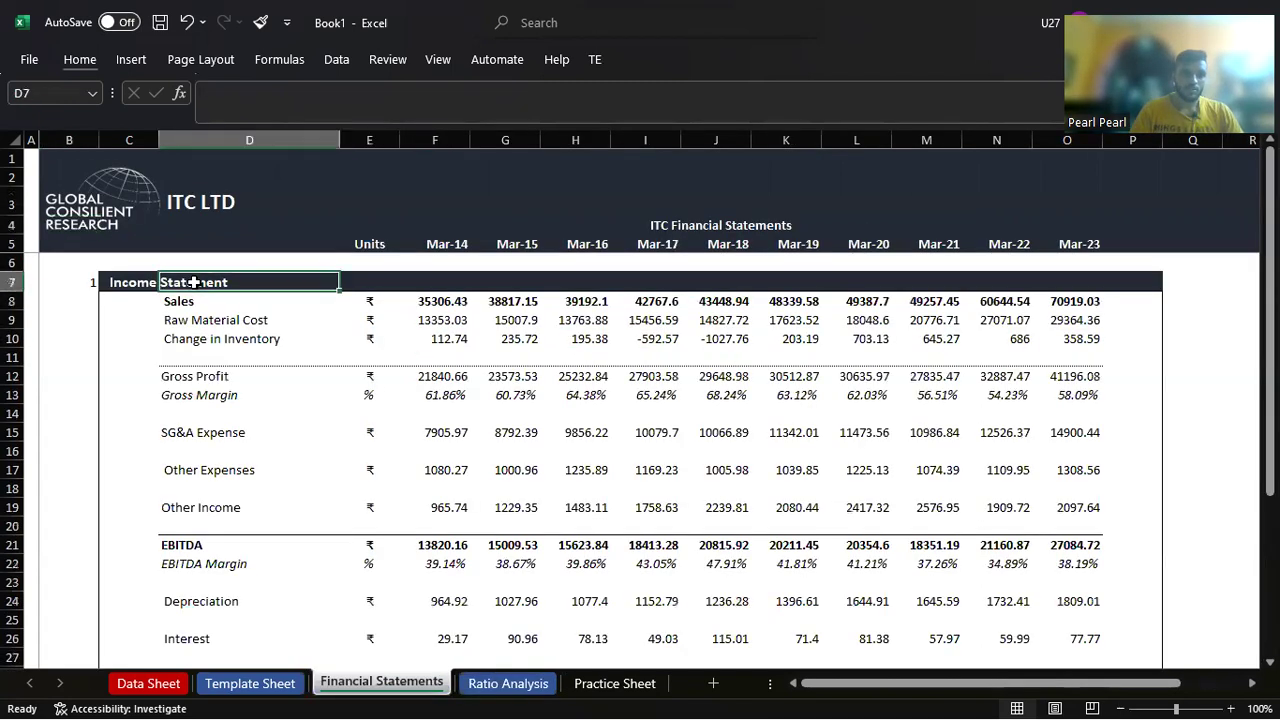
pyautogui.press('Left')
pyautogui.hotkey('ctrl', 'c')
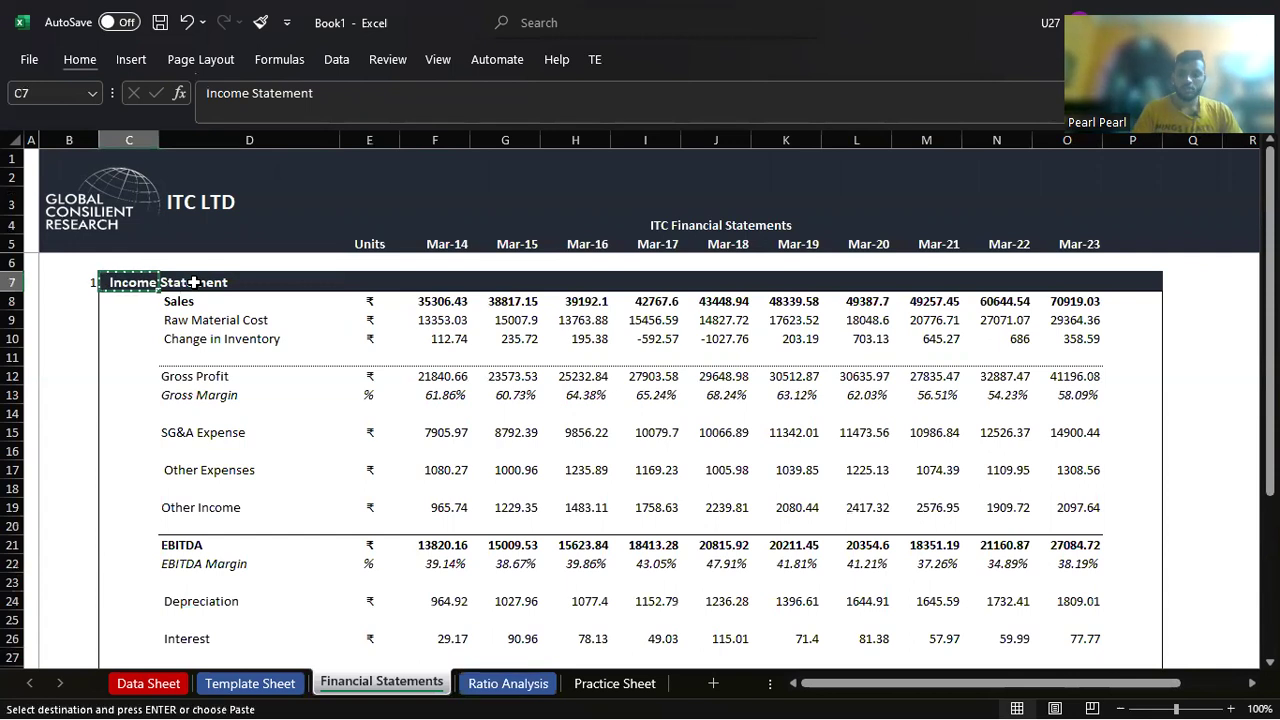
pyautogui.hotkey('ctrl', 'pagedown')
pyautogui.click(168, 271)
pyautogui.hotkey('shift', 'Right')
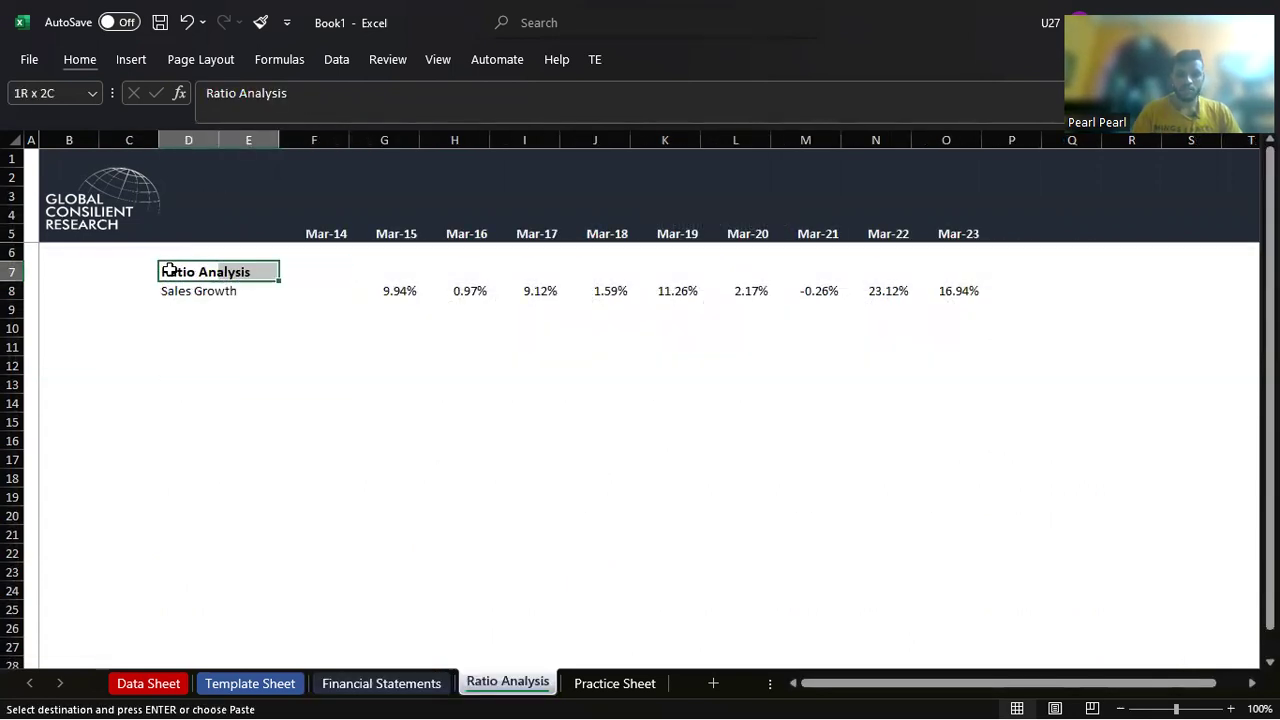
pyautogui.hotkey('shift', 'Right')
pyautogui.hotkey('shift', 'Right')
pyautogui.hotkey('shift', 'Right')
pyautogui.hotkey('shift', 'Right')
pyautogui.hotkey('shift', 'Right')
pyautogui.hotkey('shift', 'Right')
pyautogui.hotkey('ctrl', 'v')
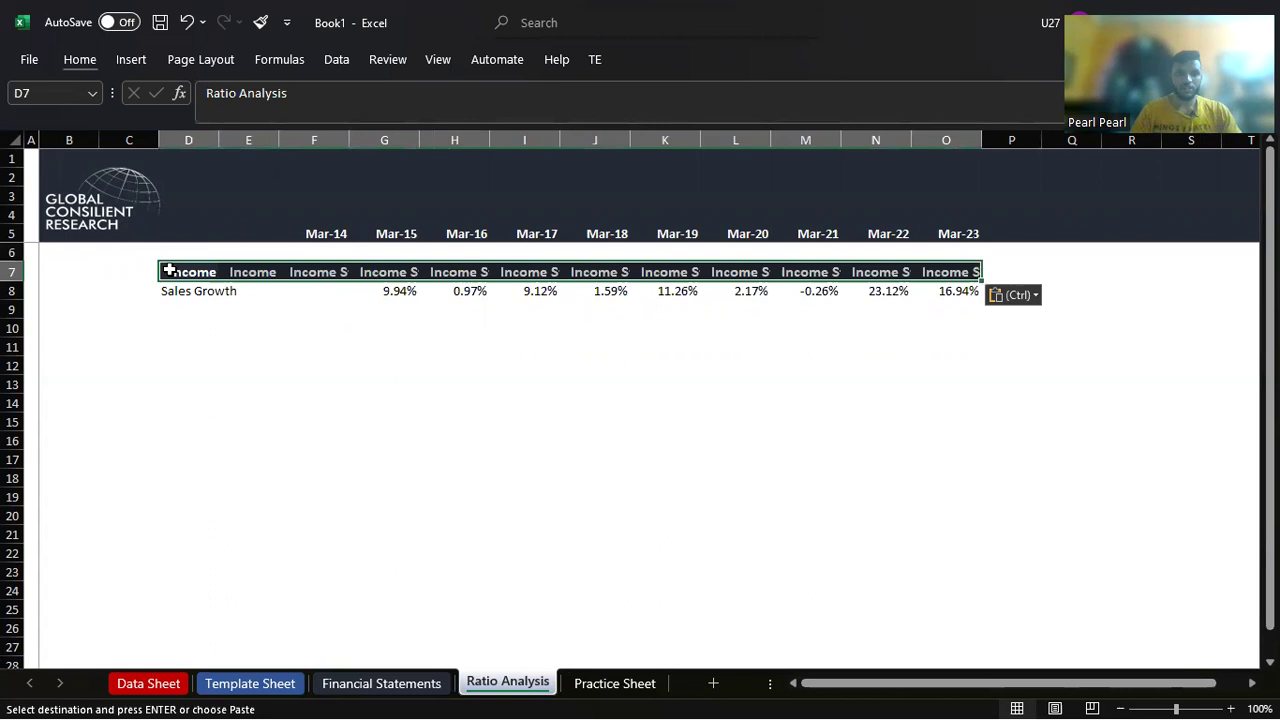
pyautogui.hotkey('ctrl', 'z')
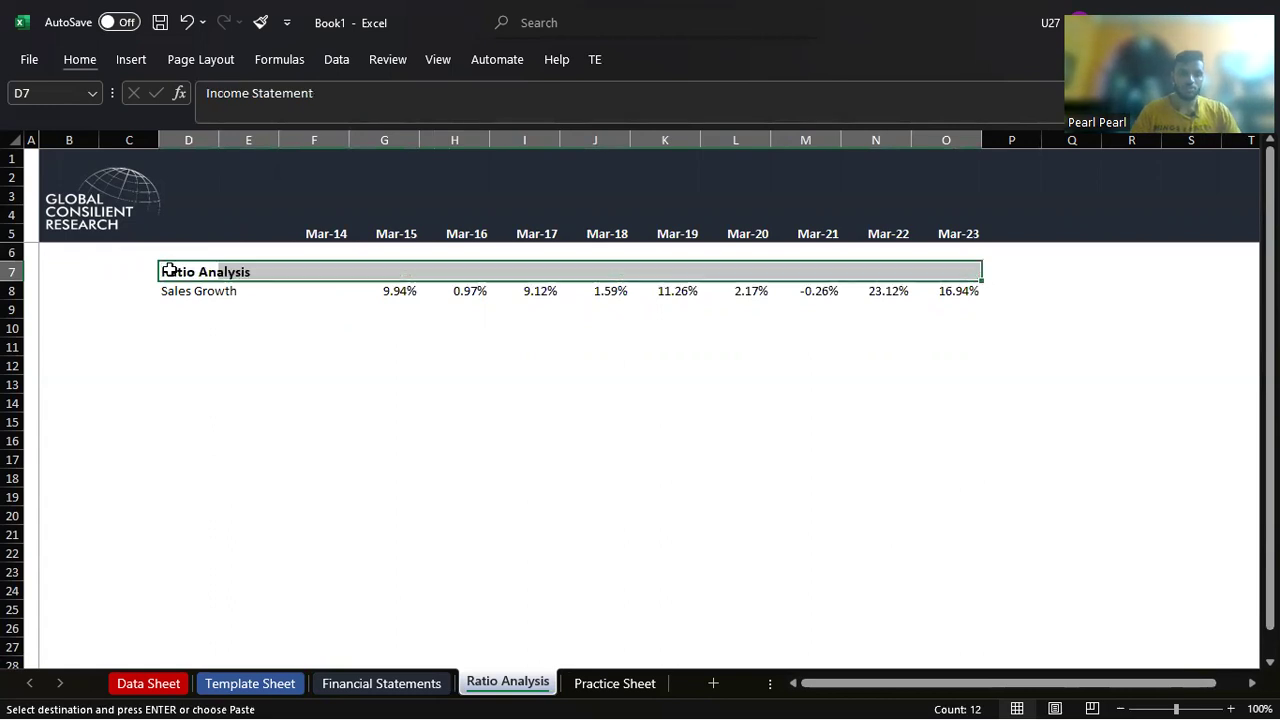
# Step: Paste only the header formatting onto D7:O7 of the Ratio Analysis sheet
pyautogui.press('Down')
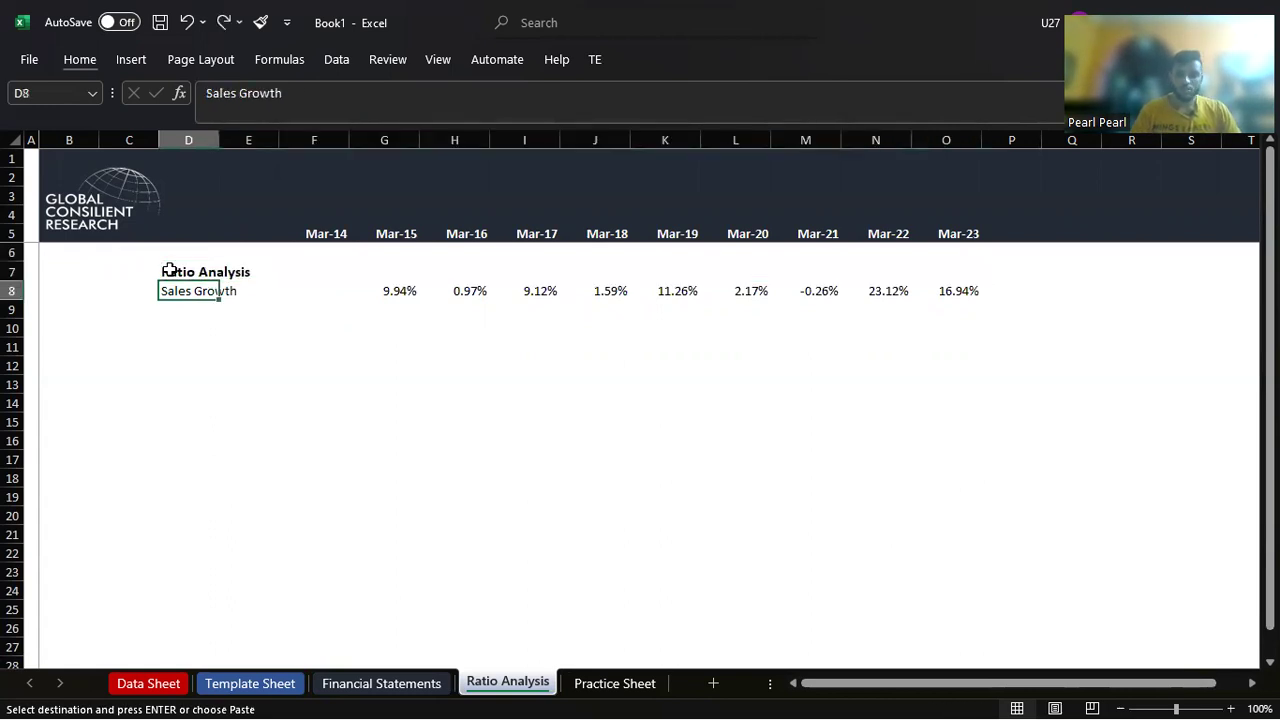
pyautogui.hotkey('ctrl', 'pageup')
pyautogui.hotkey('ctrl', 'pagedown')
pyautogui.press('Up')
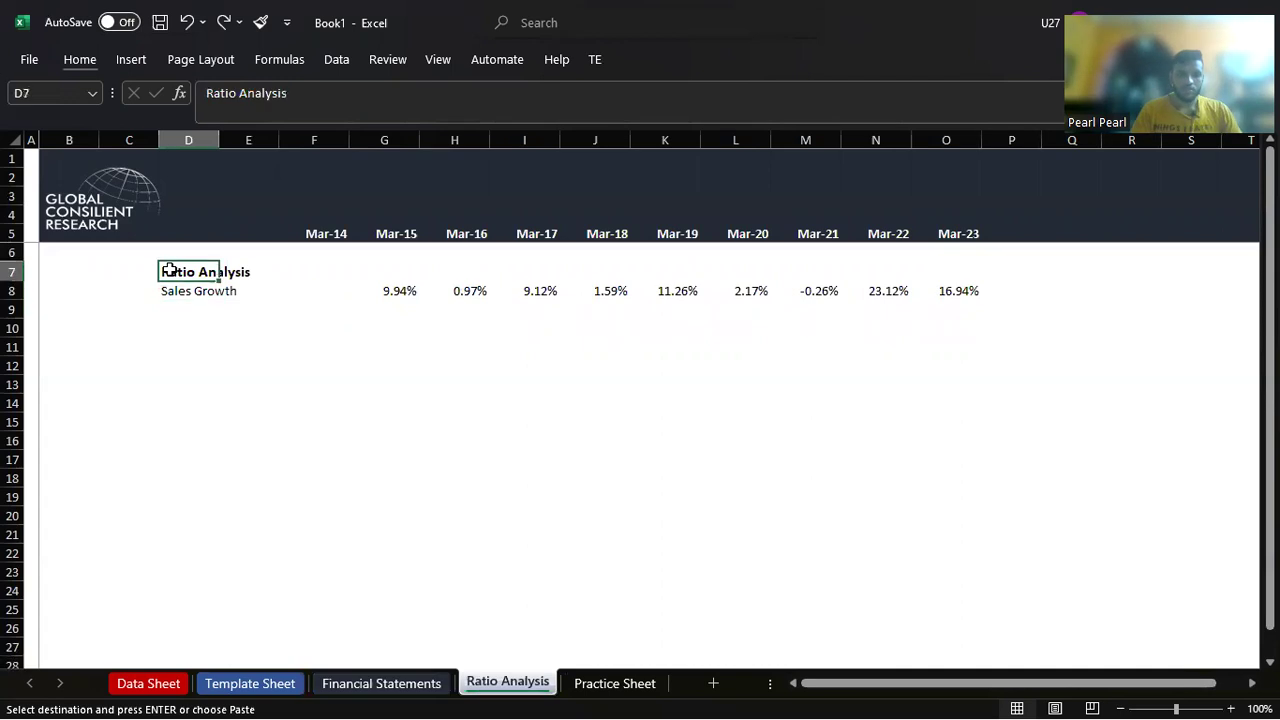
pyautogui.hotkey('shift', 'Right')
pyautogui.hotkey('shift', 'Right')
pyautogui.hotkey('shift', 'Right')
pyautogui.hotkey('shift', 'Right')
pyautogui.hotkey('shift', 'Right')
pyautogui.hotkey('shift', 'Right')
pyautogui.hotkey('shift', 'Right')
pyautogui.hotkey('shift', 'Right')
pyautogui.hotkey('shift', 'Right')
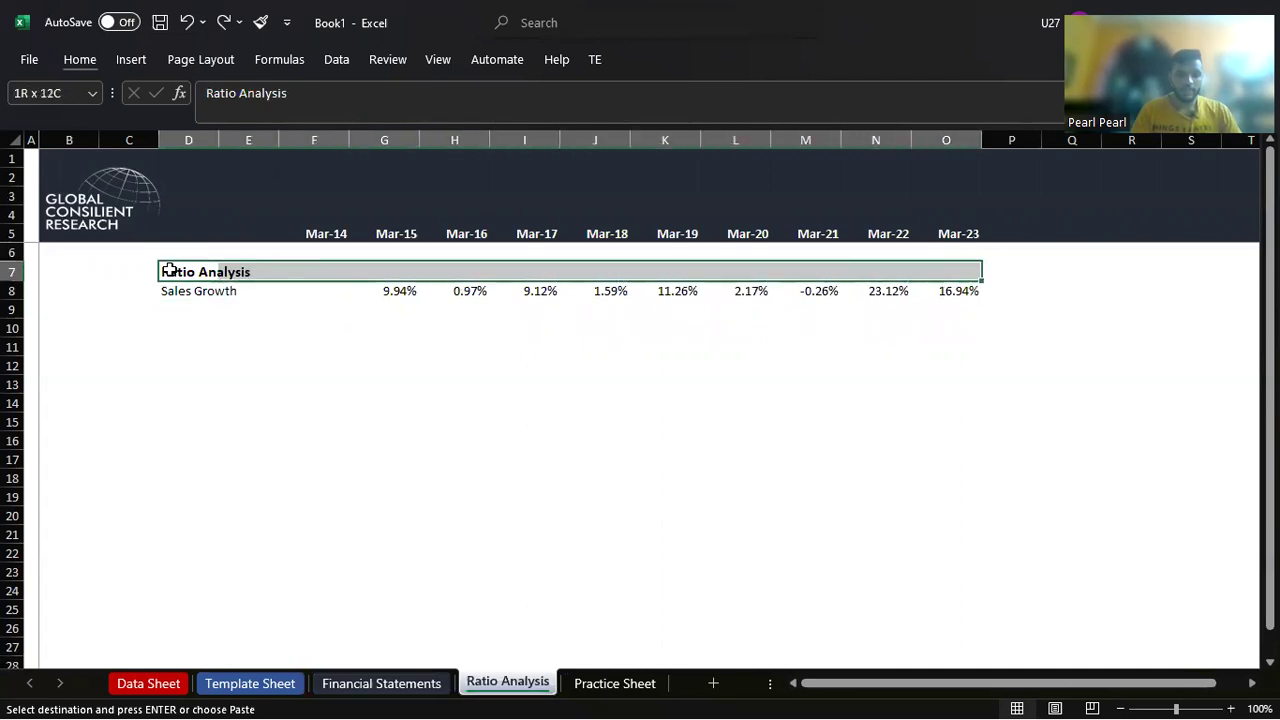
pyautogui.hotkey('ctrl', 'alt', 'v')
pyautogui.press('Return')
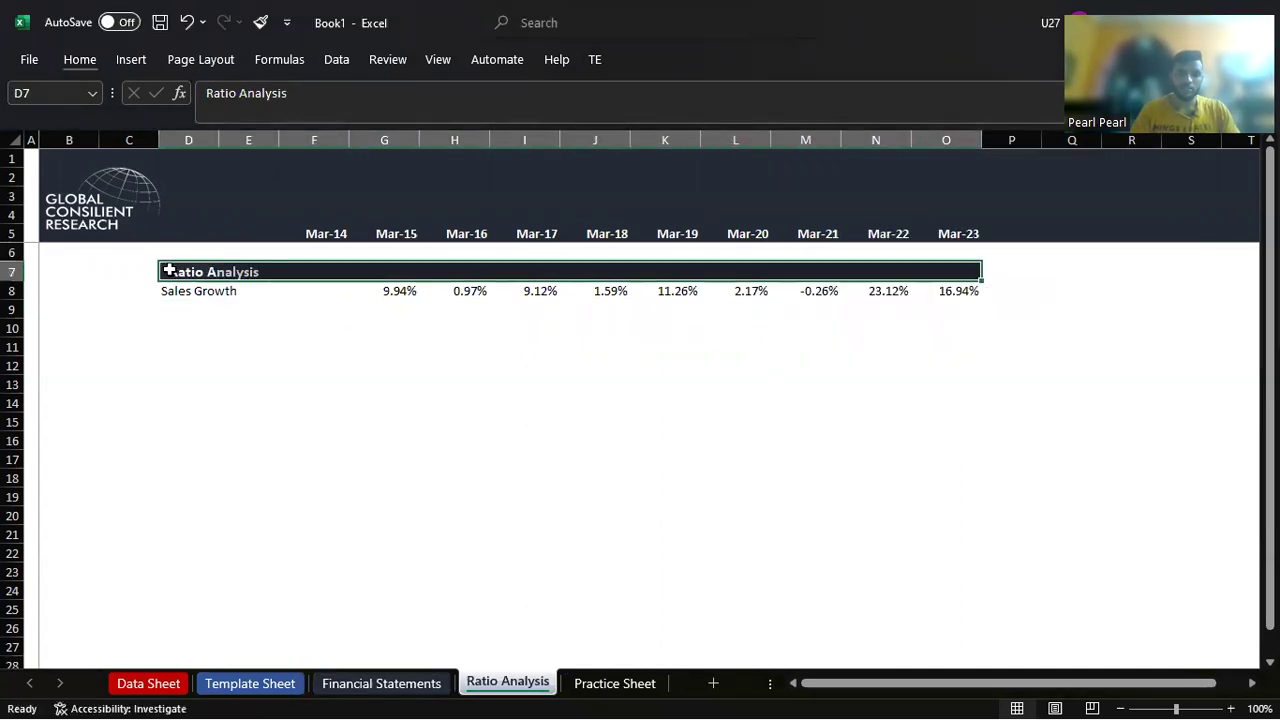
pyautogui.press('Down')
pyautogui.press('Down')
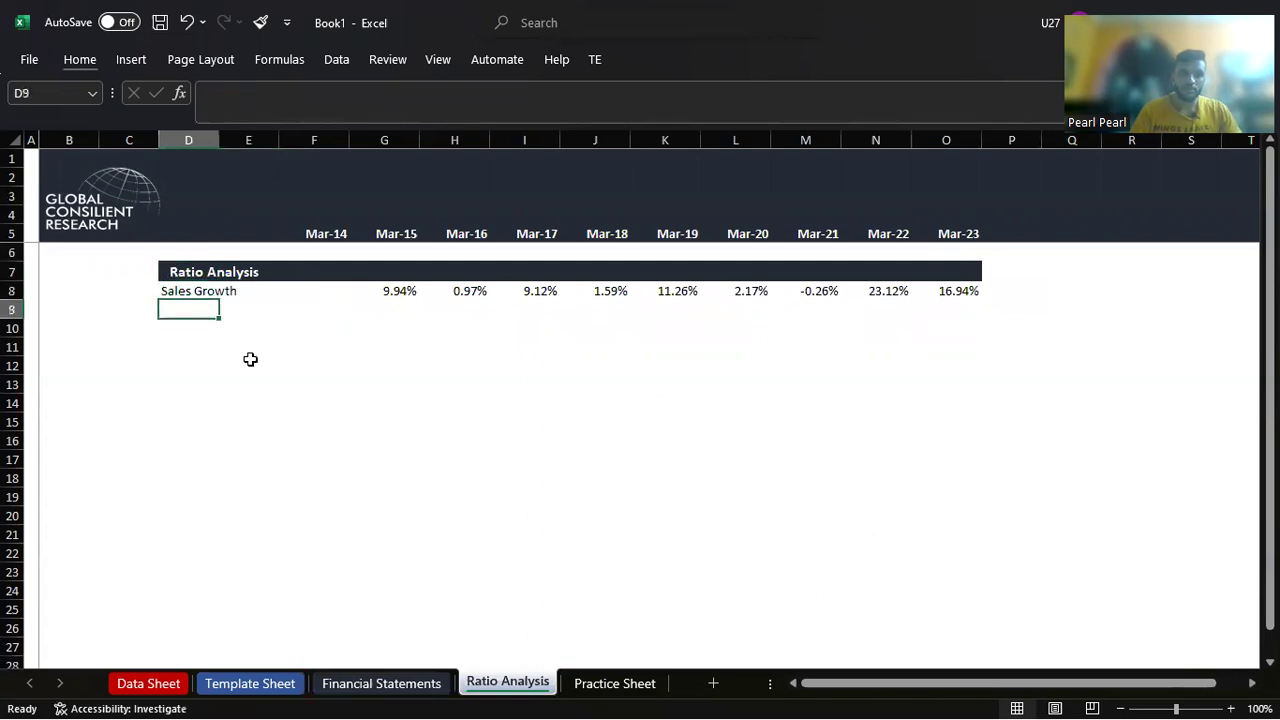
pyautogui.press('Up')
# Step: Review the Mar-15 and Mar-16 Sales Growth formulas, ending on the empty row below
pyautogui.press('Down')
pyautogui.press('Right')
pyautogui.press('Right')
pyautogui.press('Right')
pyautogui.press('Right')
pyautogui.press('Up')
pyautogui.press('Up')
pyautogui.press('Down')
pyautogui.press('Down')
pyautogui.press('Left')
pyautogui.press('Up')
pyautogui.press('Up')
pyautogui.press('Down')
pyautogui.press('Up')
pyautogui.press('Left')
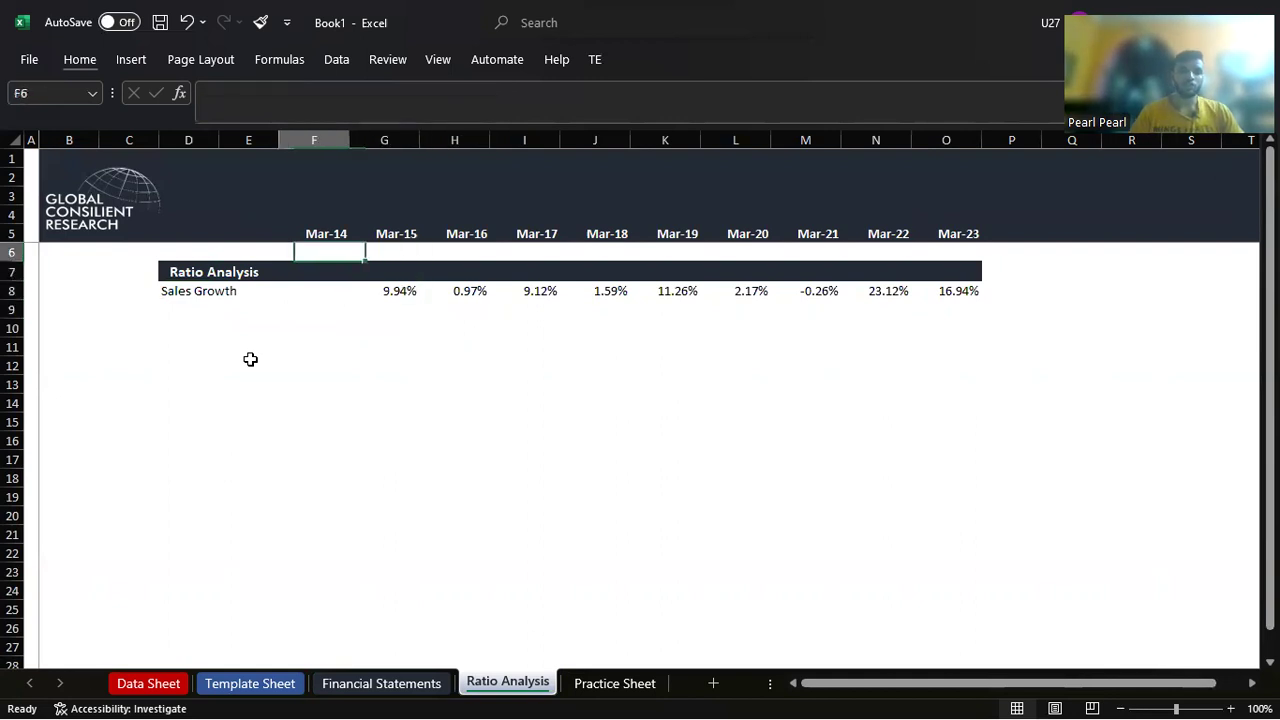
pyautogui.press('Down')
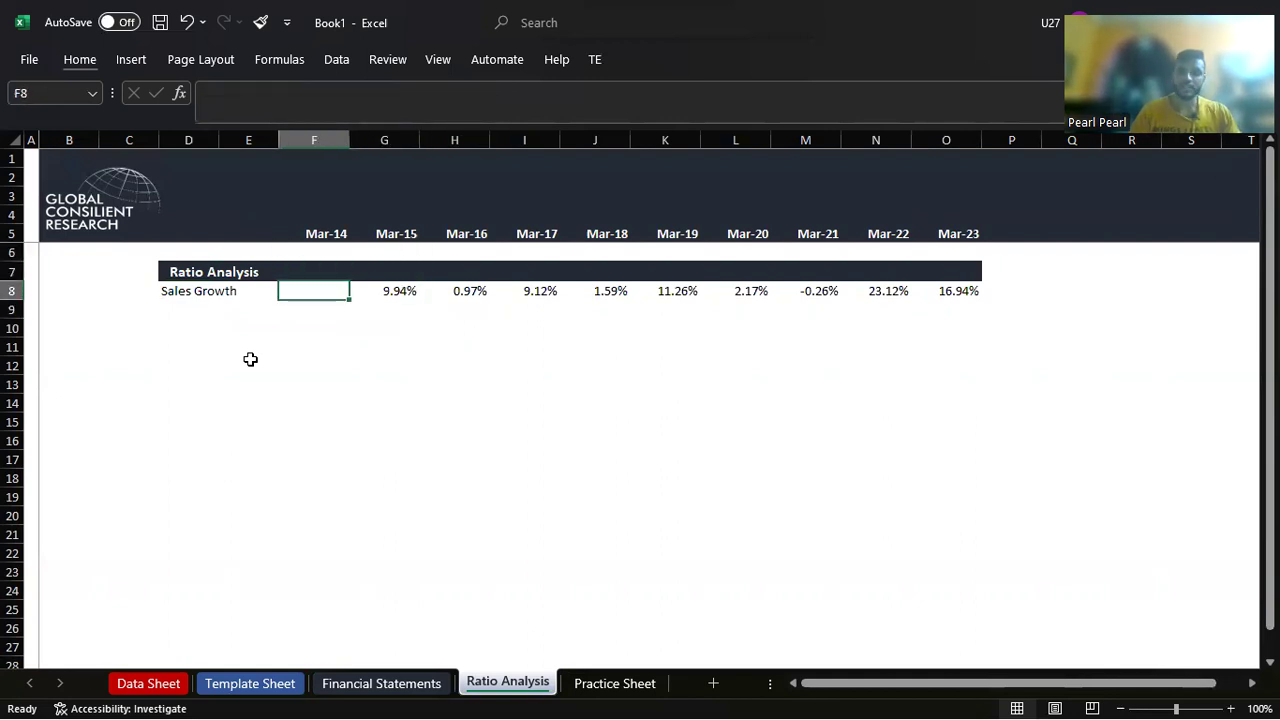
pyautogui.press('Left')
pyautogui.press('Left')
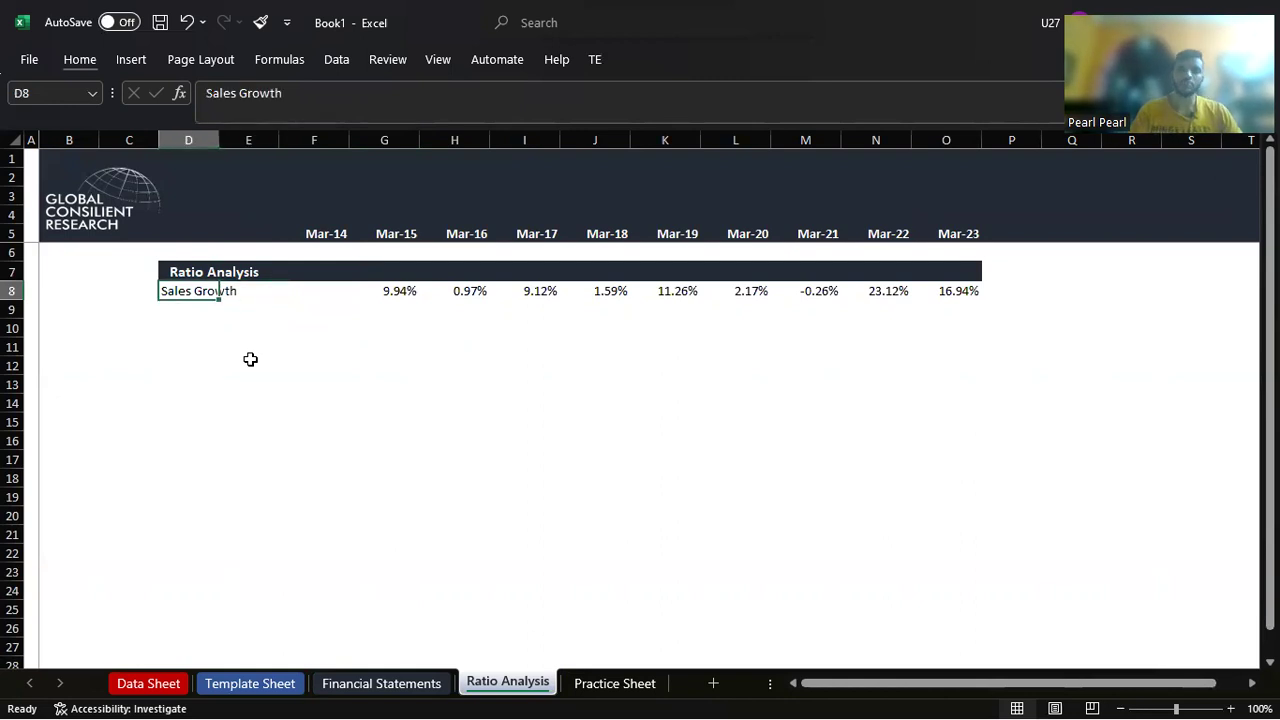
pyautogui.press('Down')
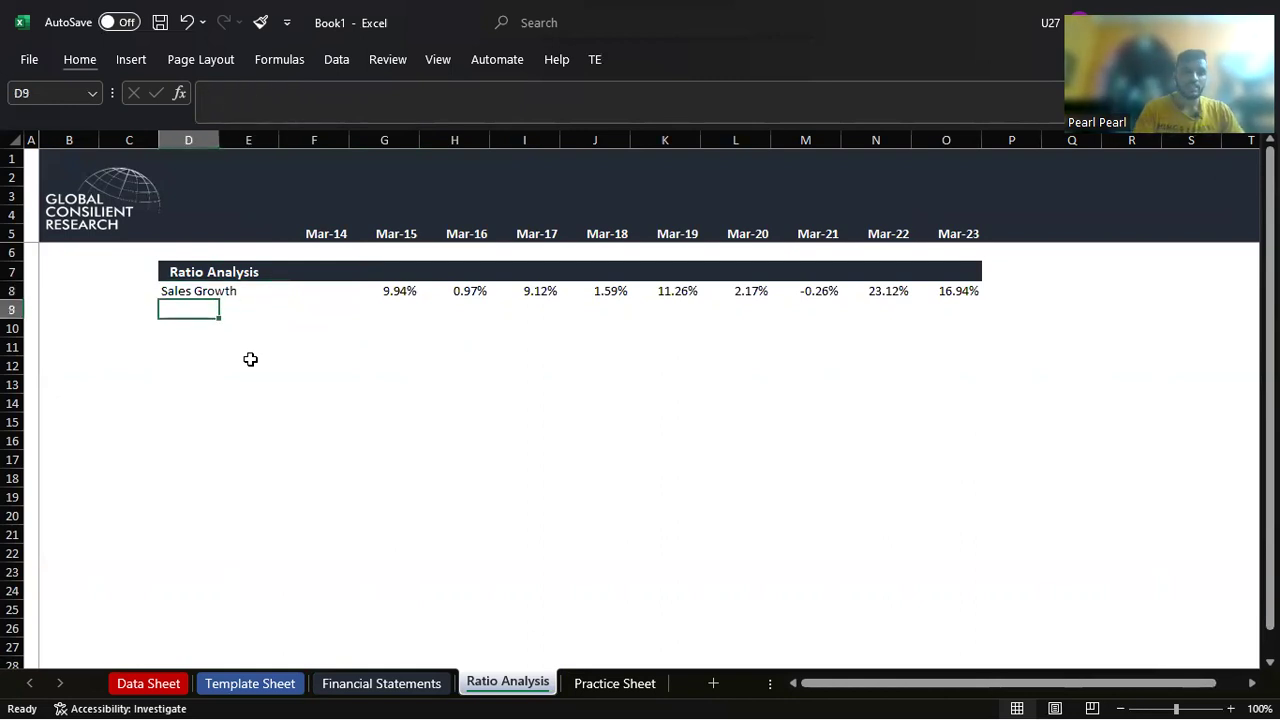
# Step: Add labels Gross Margin, EBITDA margin, EBIT Margin, PBT Margin and Depreciation as a % of sales
pyautogui.write('GR')
pyautogui.press('BackSpace')
pyautogui.press('BackSpace')
pyautogui.press('BackSpace')
pyautogui.write('ross Margin')
pyautogui.press('Return')
pyautogui.write('EBI')
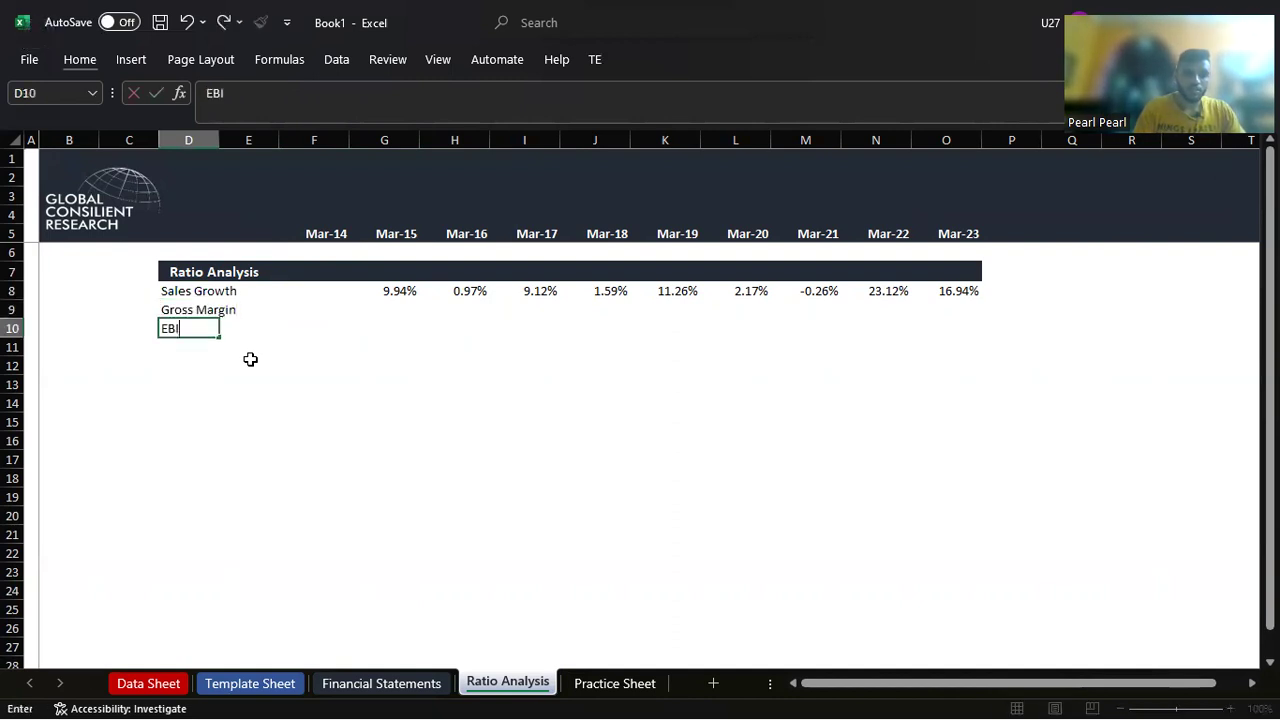
pyautogui.write('TDA margin')
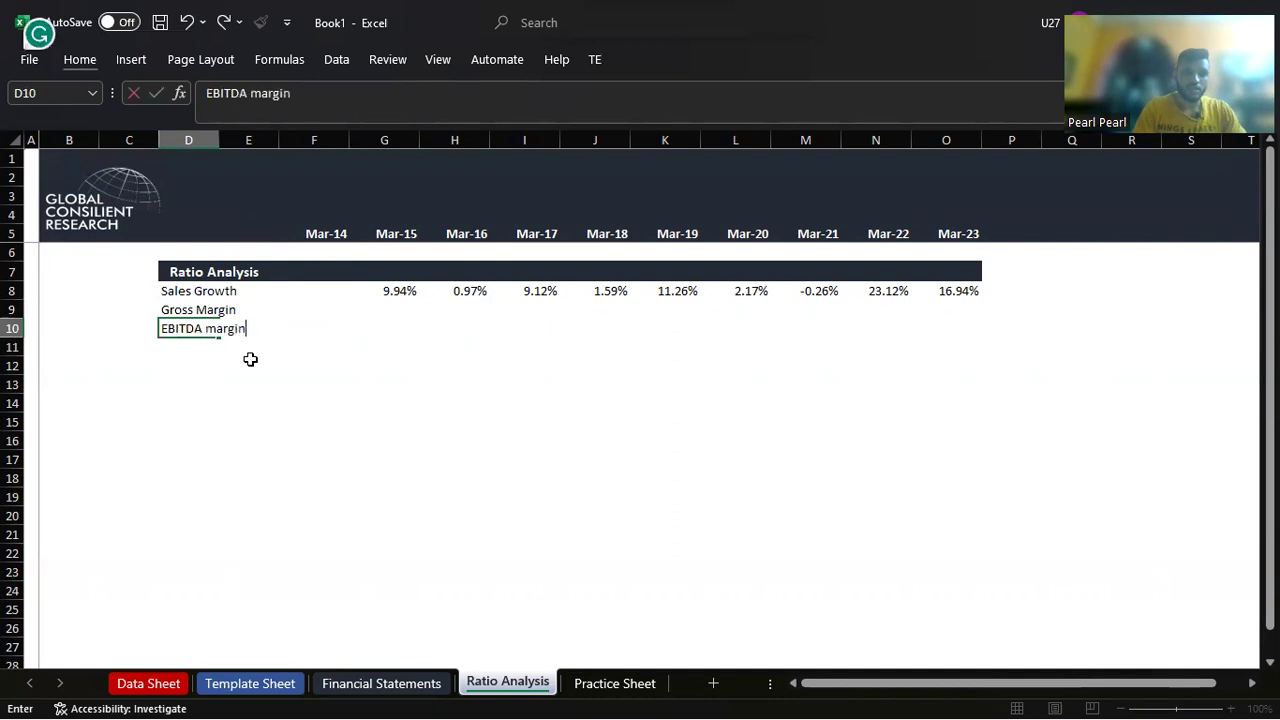
pyautogui.press('Return')
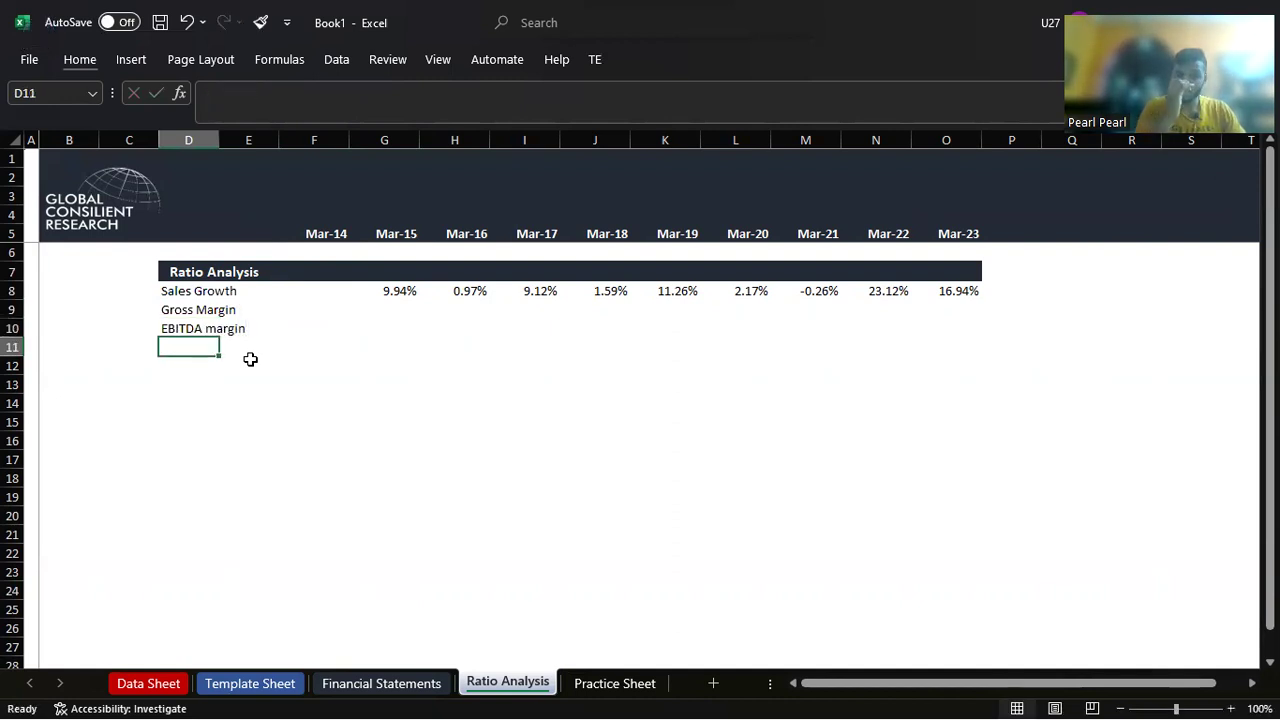
pyautogui.write('EBIT ,')
pyautogui.press('BackSpace')
pyautogui.press('BackSpace')
pyautogui.write('arg')
pyautogui.press('Return')
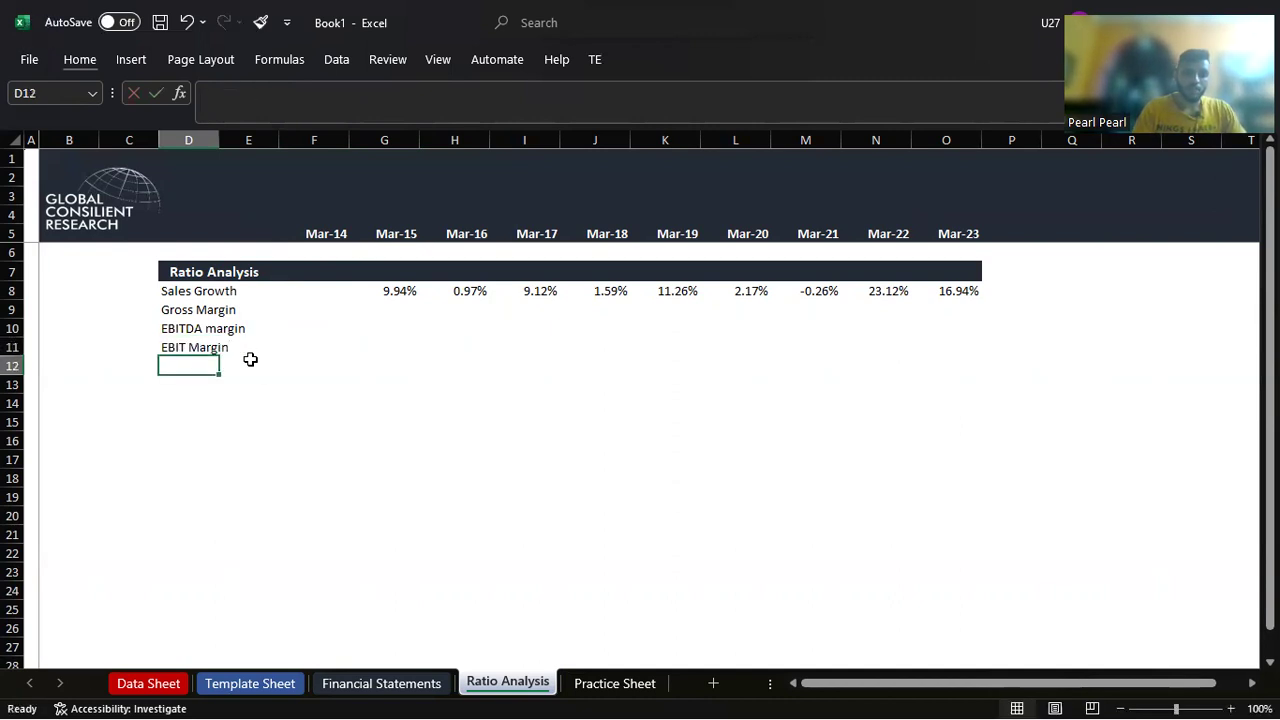
pyautogui.write('PBT Margin')
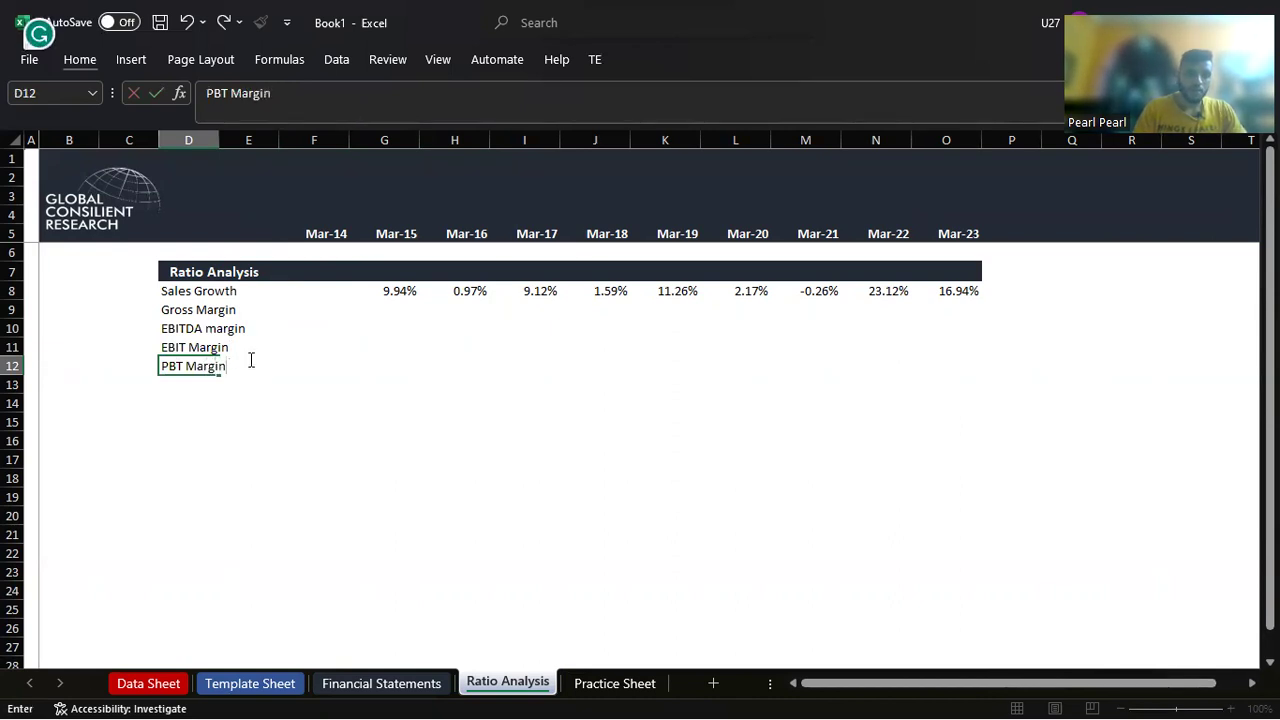
pyautogui.press('Return')
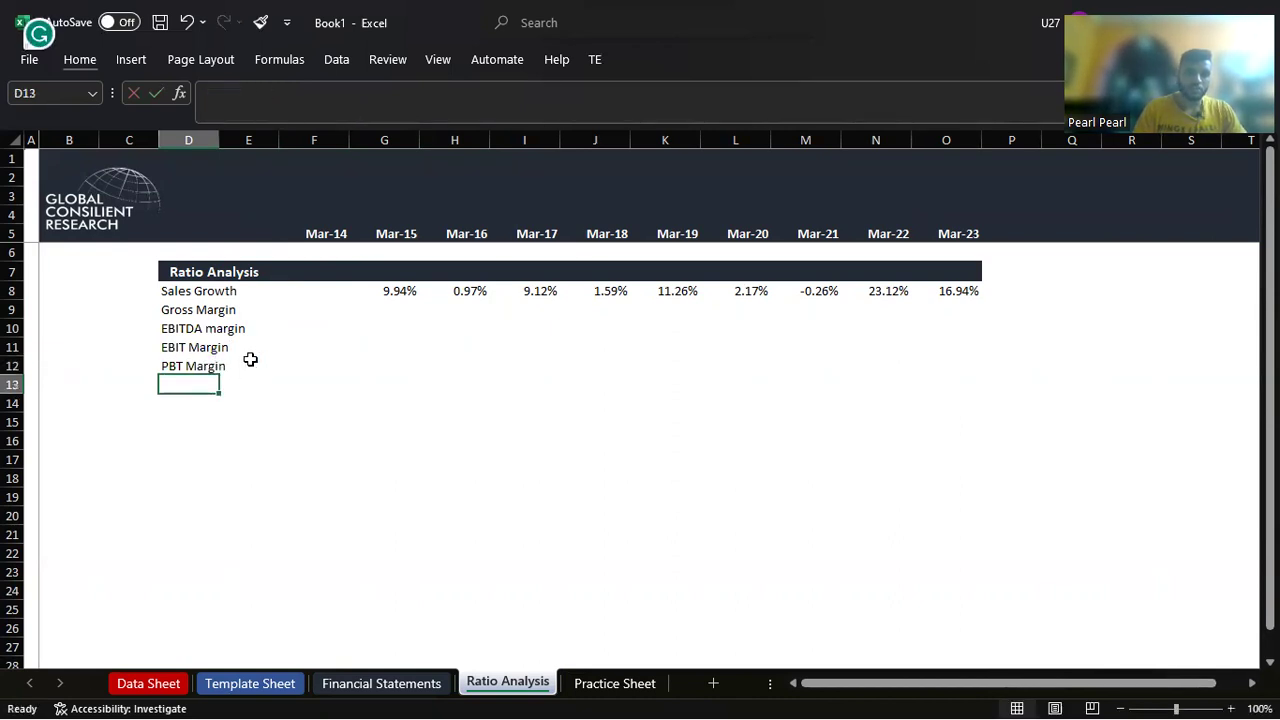
pyautogui.write('De')
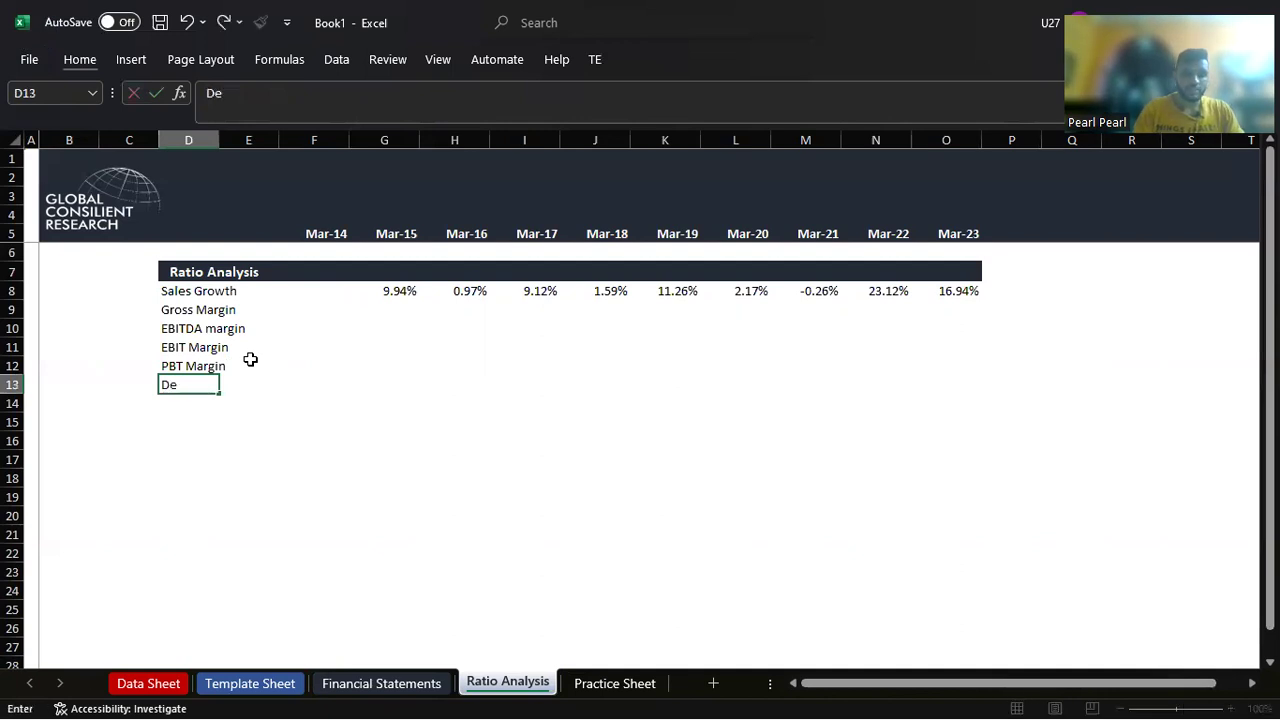
pyautogui.write('preciation as ')
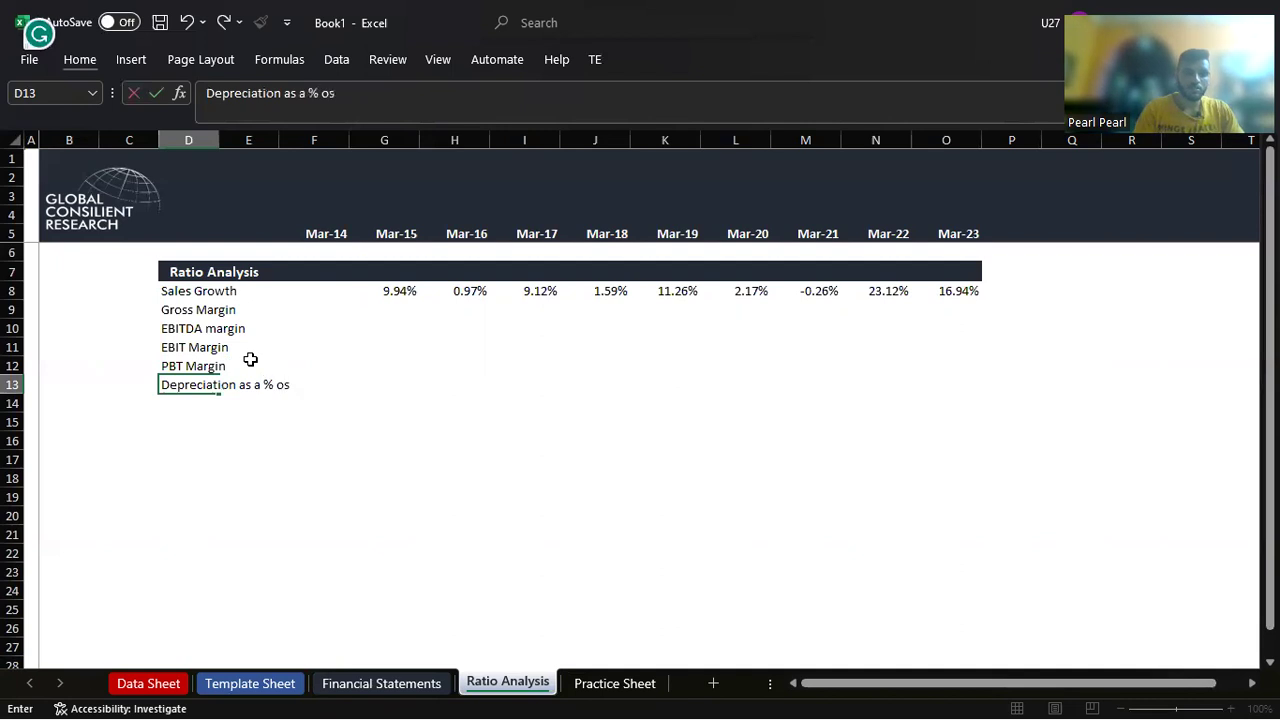
pyautogui.write('a % of sale')
pyautogui.write('s')
pyautogui.press('Return')
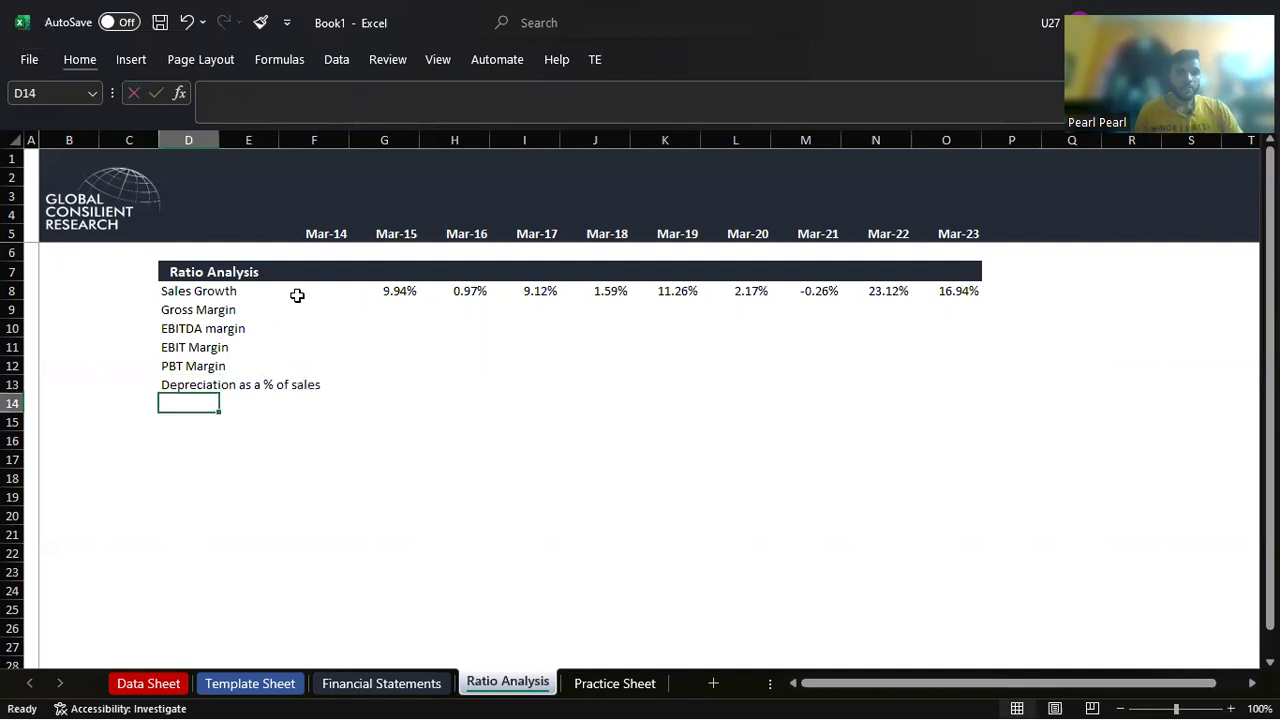
# Step: Widen column D to 100 pixels, narrow column E, and add the Tax as a % of PBT label
pyautogui.moveTo(280, 133); pyautogui.dragTo(345, 133)
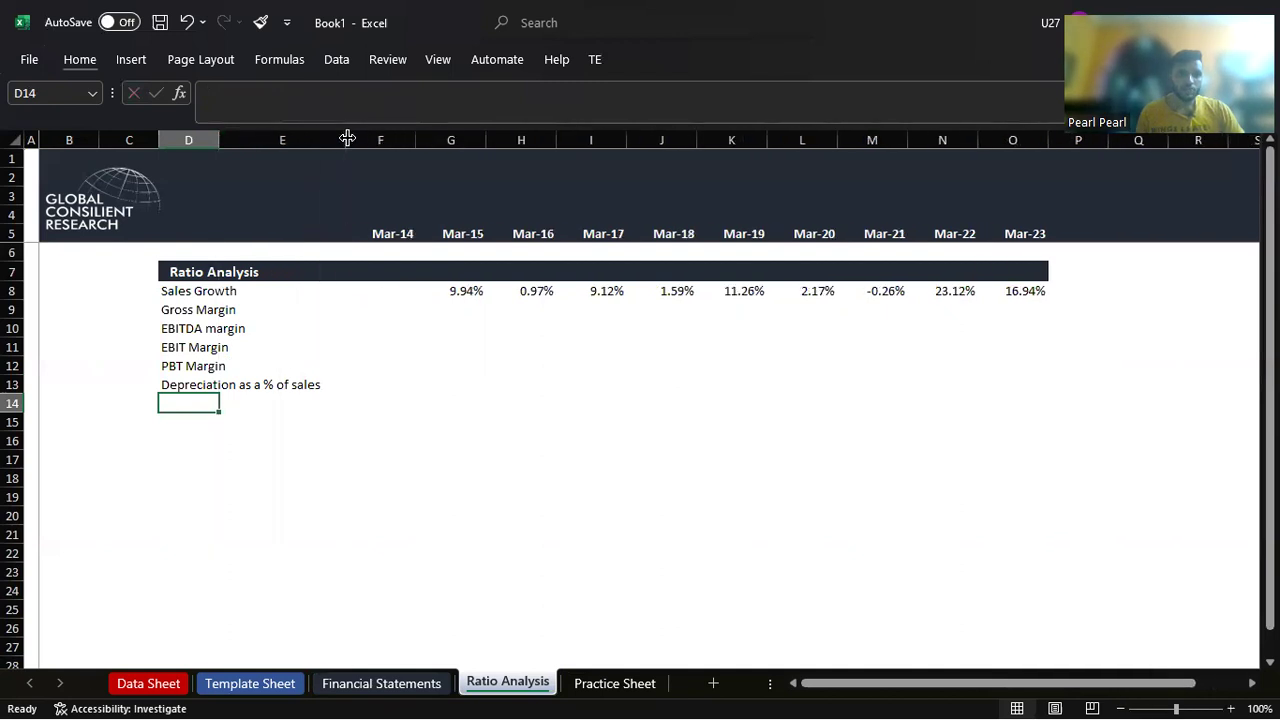
pyautogui.moveTo(218, 133); pyautogui.dragTo(270, 133)
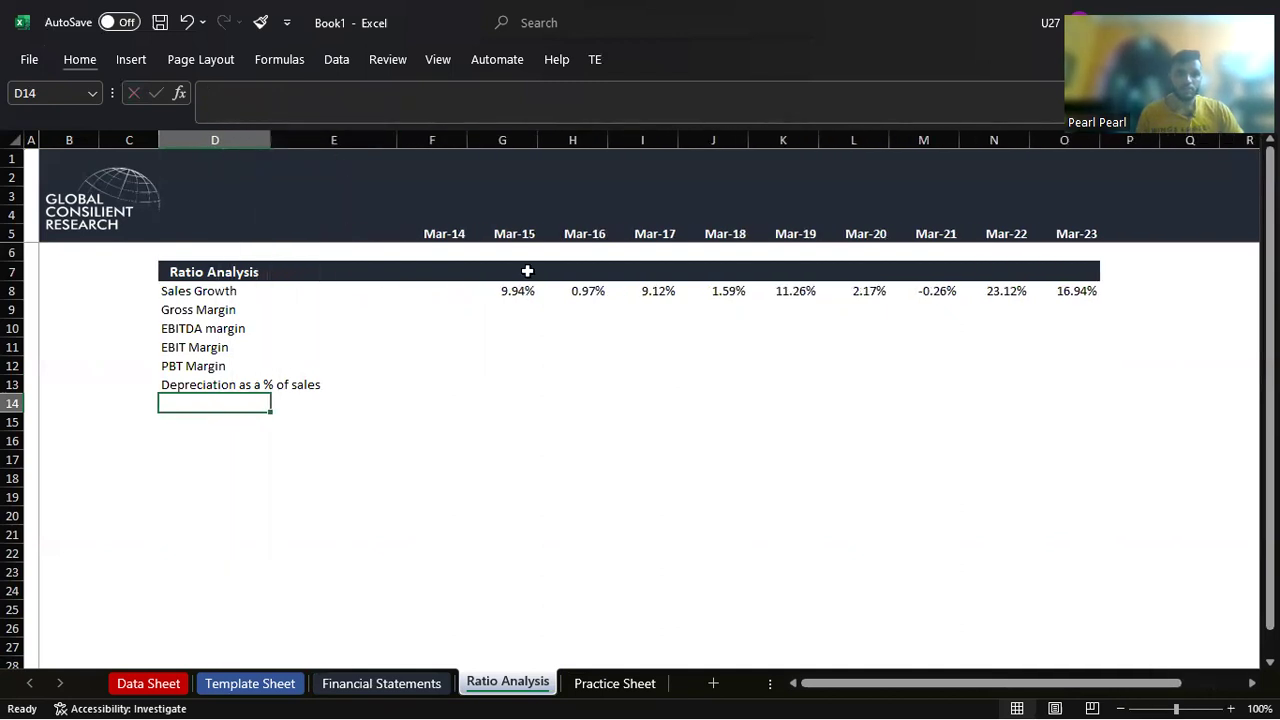
pyautogui.moveTo(398, 143); pyautogui.dragTo(343, 143)
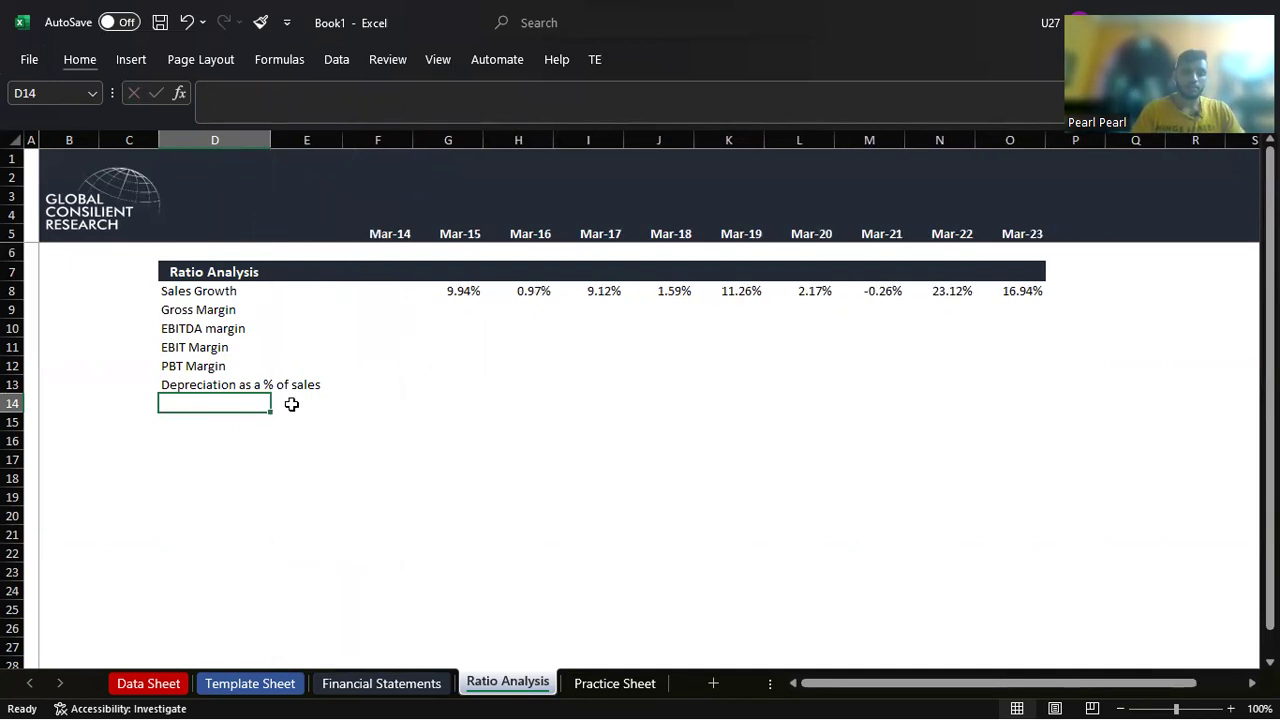
pyautogui.write('Tax as a')
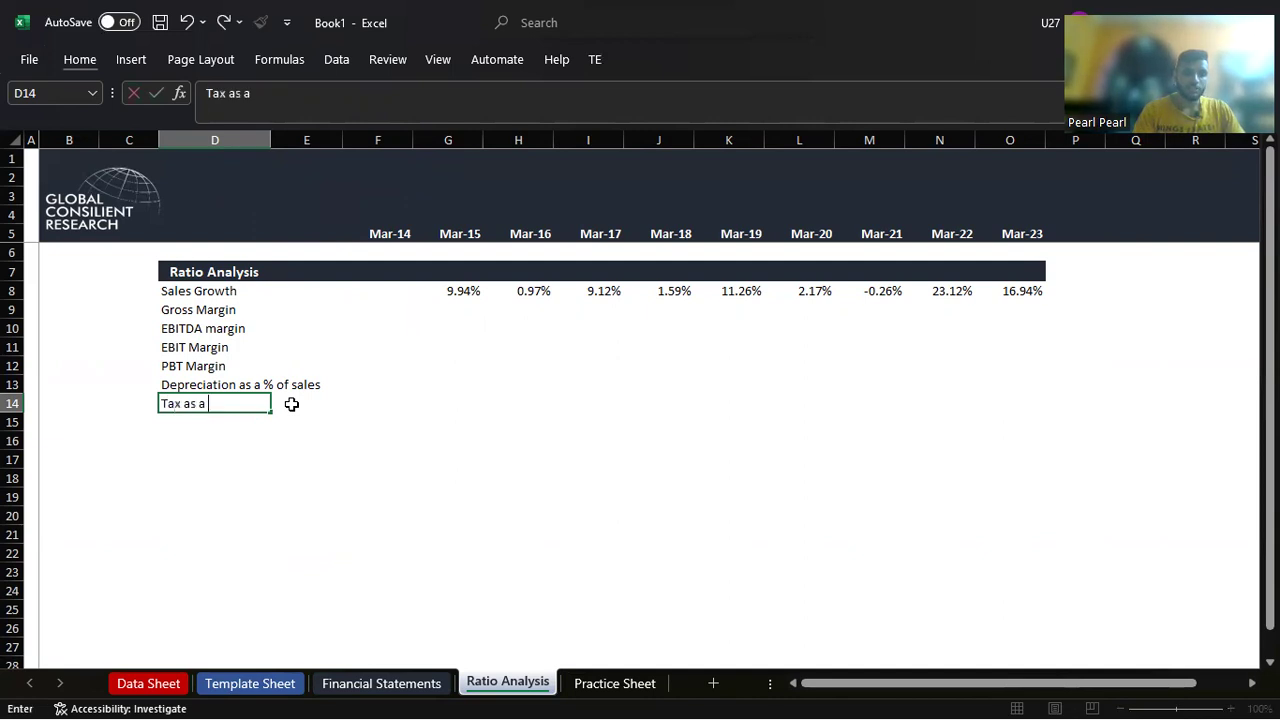
pyautogui.write('% of')
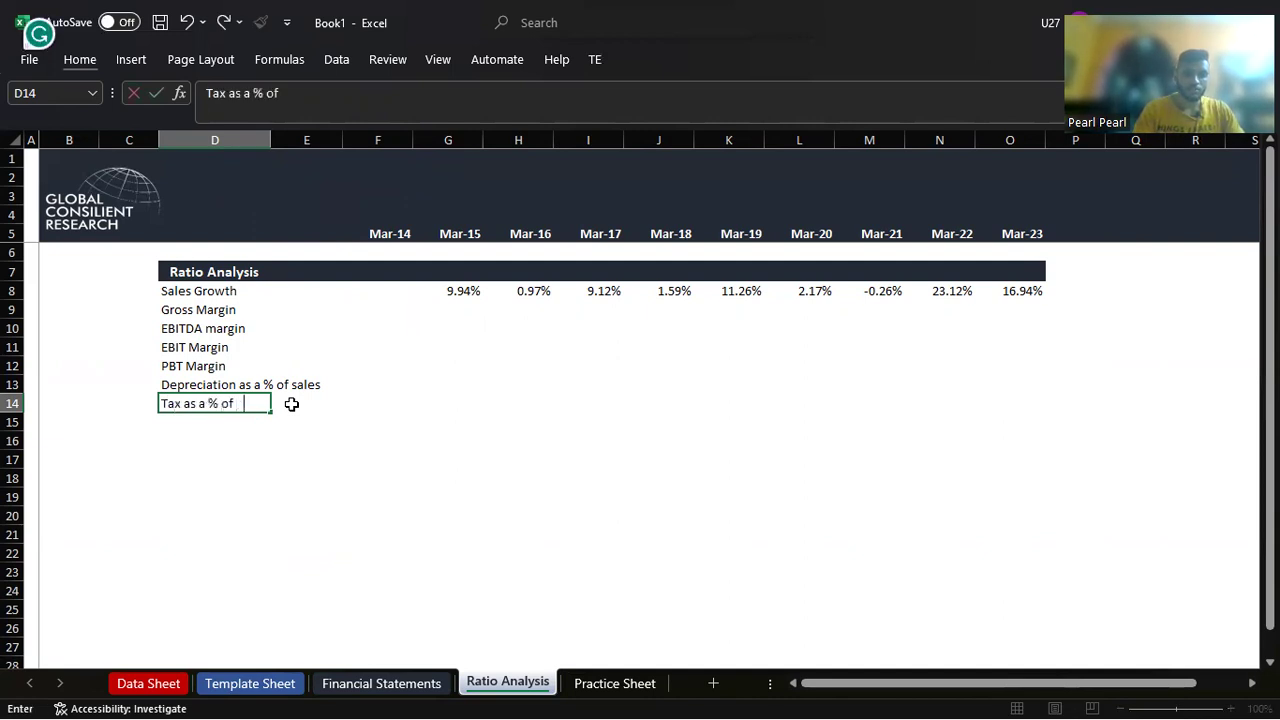
pyautogui.write('T')
pyautogui.press('Return')
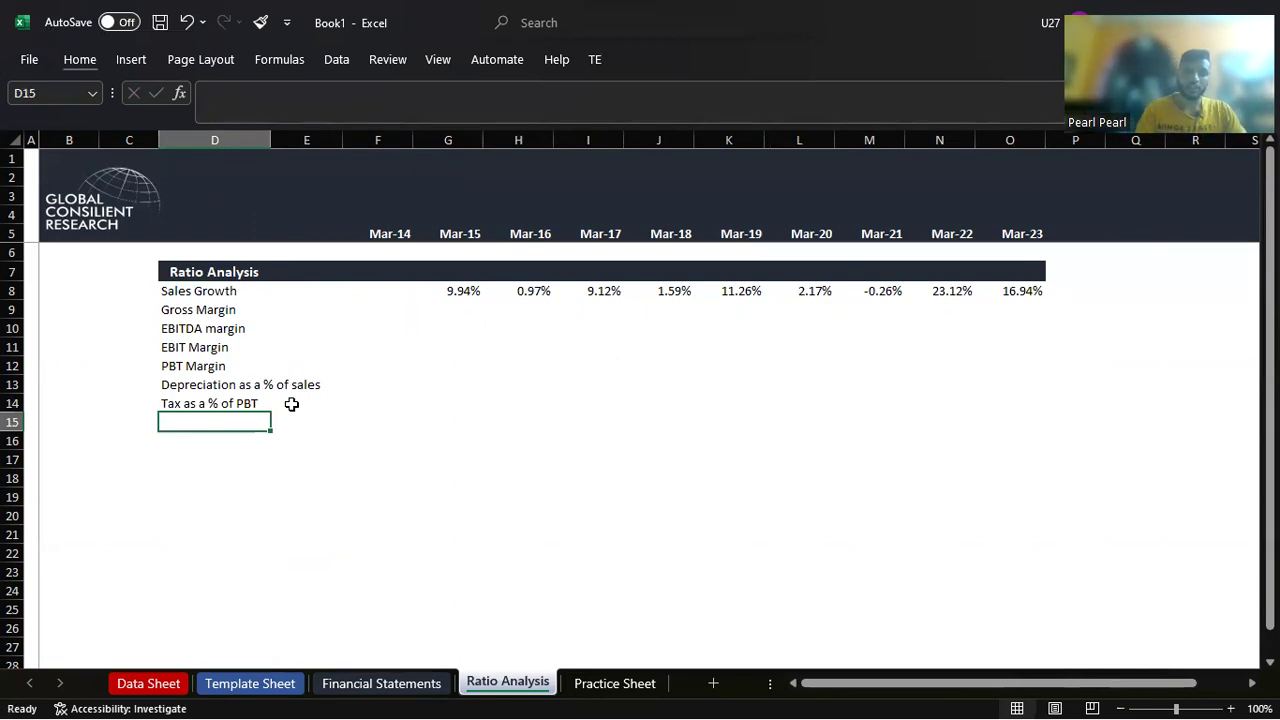
# Step: Scroll through the Financial Statements sheet for reference, then return to Ratio Analysis
pyautogui.hotkey('ctrl', 'pageup')
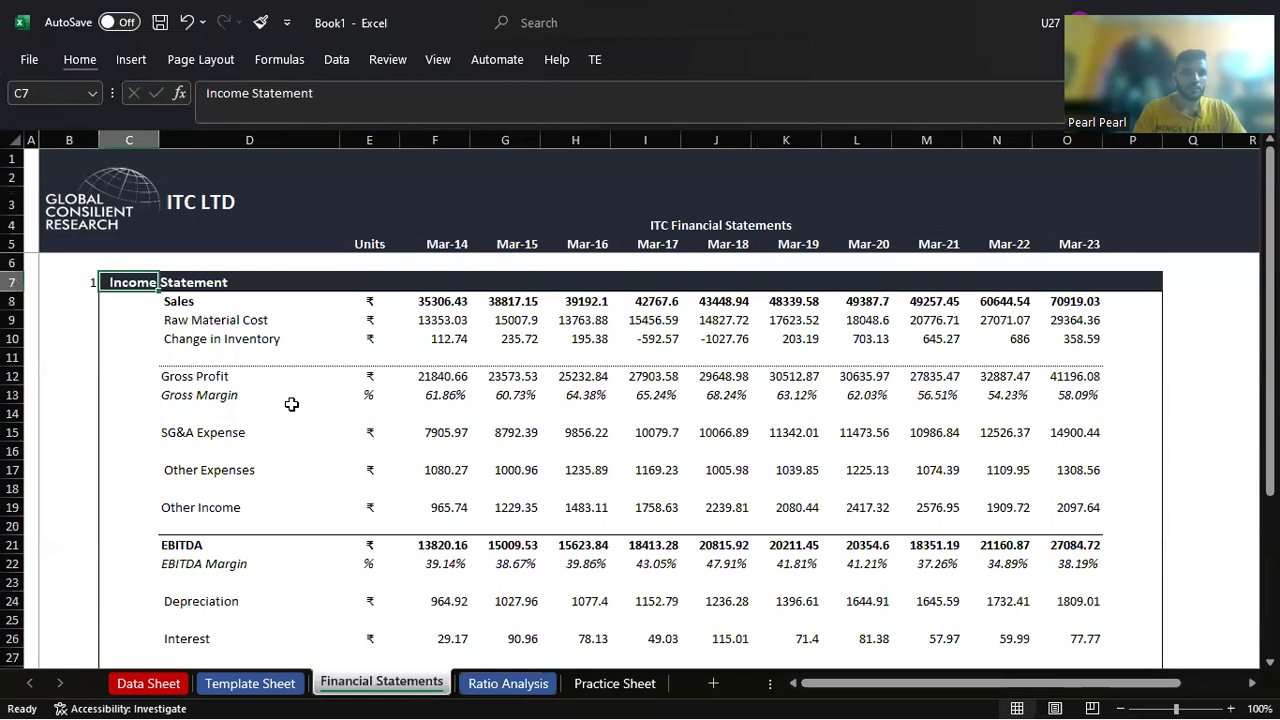
pyautogui.scroll(-1, 291, 404)
pyautogui.scroll(-2, 291, 404)
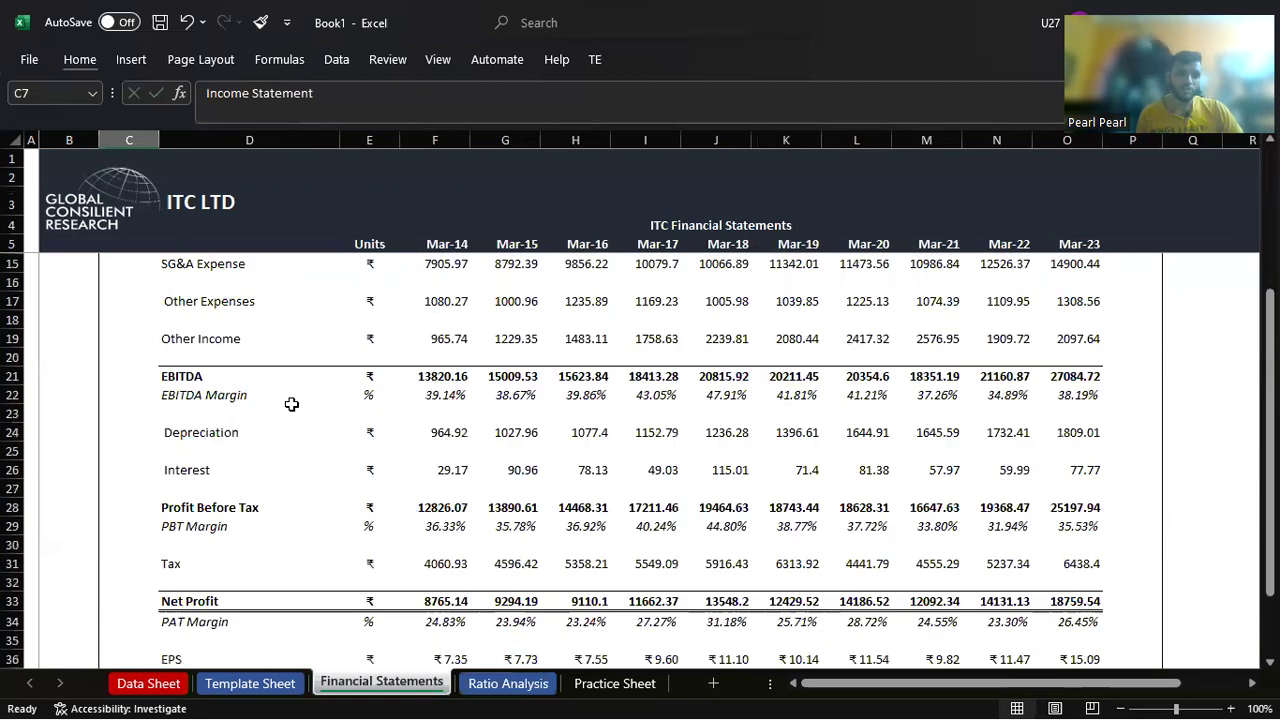
pyautogui.scroll(-2, 291, 404)
pyautogui.scroll(-1, 291, 404)
pyautogui.hotkey('ctrl', 'pagedown')
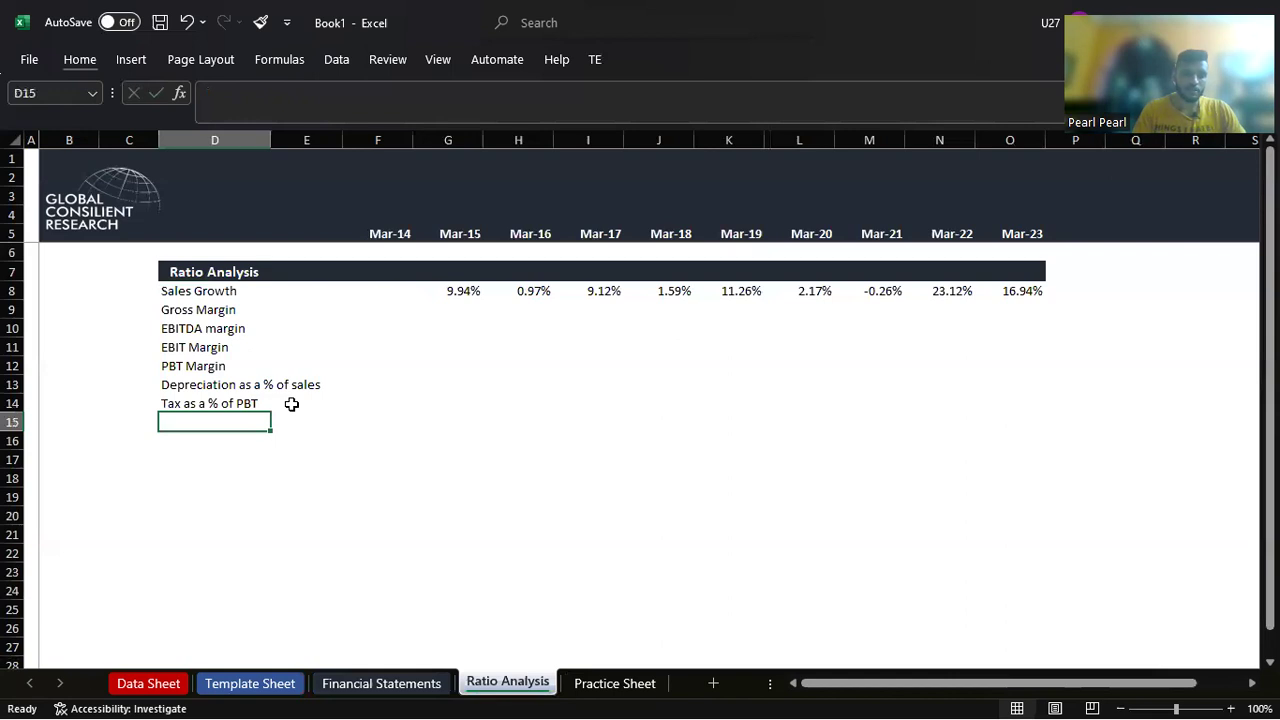
# Step: Add the PAT Margin label and insert a blank row above Sales Growth
pyautogui.write('PAT Margin')
pyautogui.press('Tab')
pyautogui.press('Up')
pyautogui.press('Up')
pyautogui.press('Up')
pyautogui.press('Up')
pyautogui.press('Up')
pyautogui.press('Left')
pyautogui.press('alt')
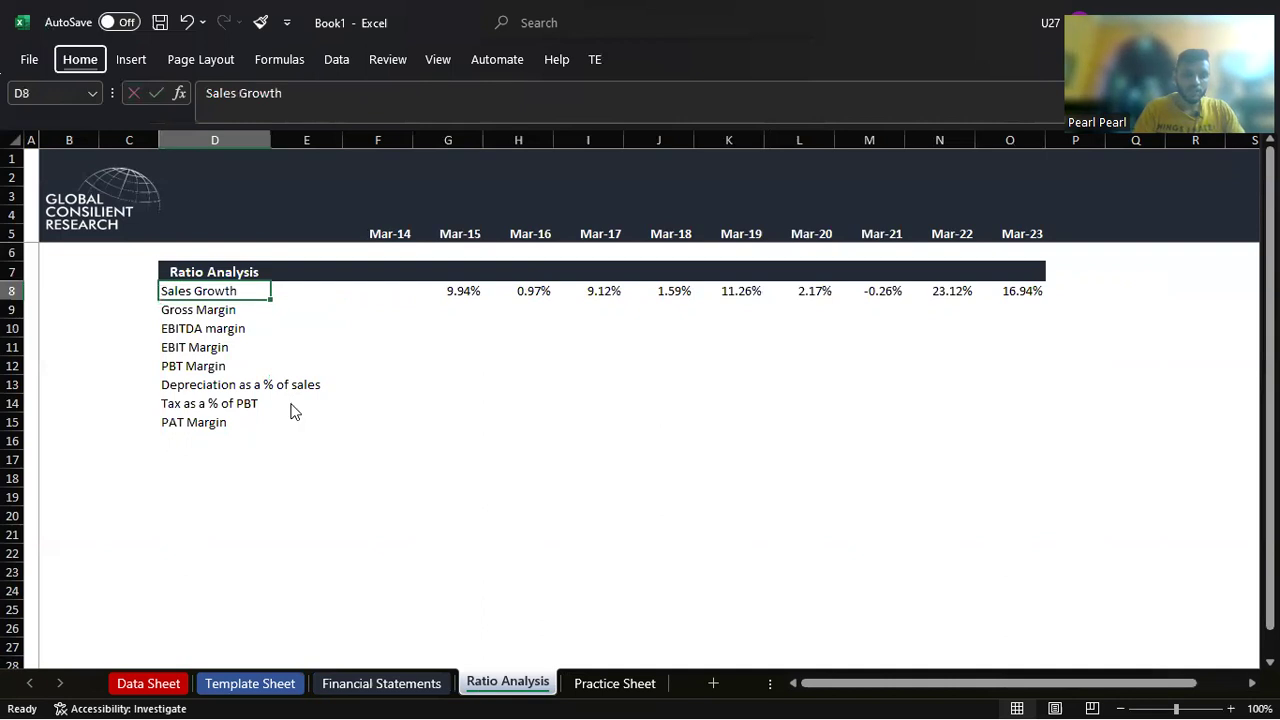
pyautogui.press('h')
pyautogui.press('i')
pyautogui.press('r')
# Step: Remove the dark fill from the new row 8, leaving the font colour unchanged
pyautogui.hotkey('shift', 'Right')
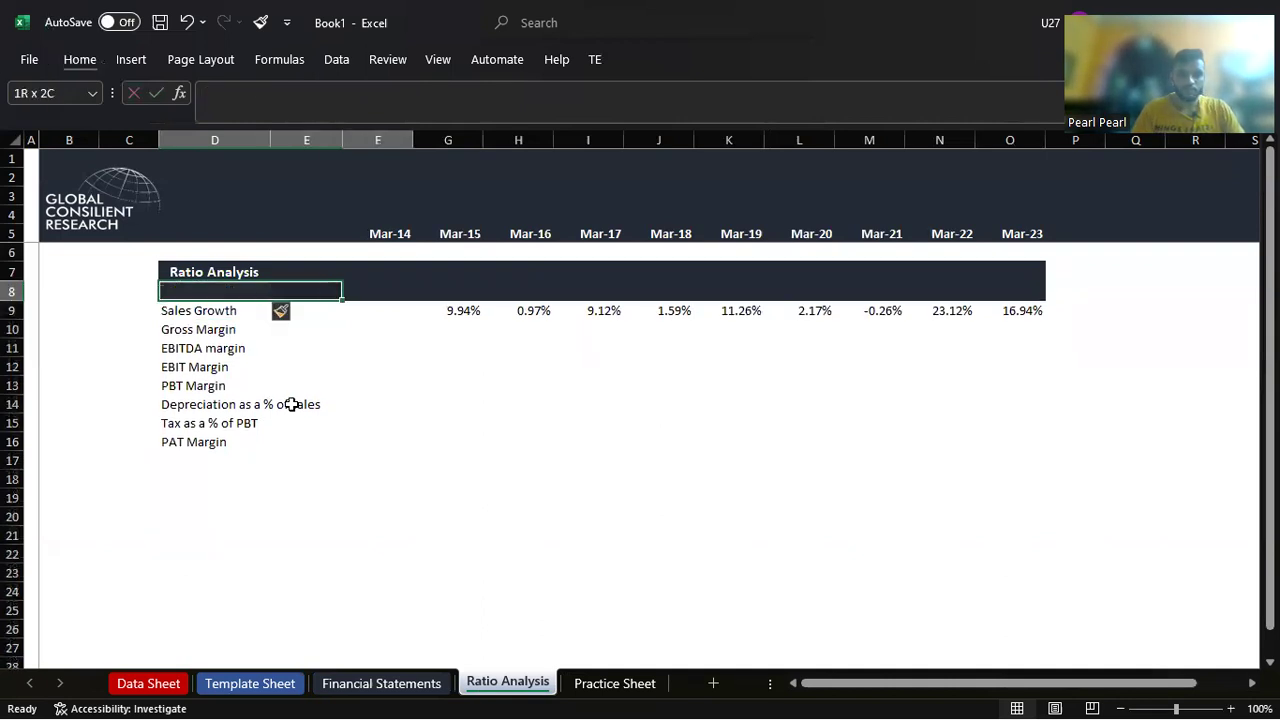
pyautogui.hotkey('shift', 'Right')
pyautogui.hotkey('shift', 'Right')
pyautogui.hotkey('shift', 'Right')
pyautogui.hotkey('shift', 'Right')
pyautogui.hotkey('shift', 'Right')
pyautogui.hotkey('shift', 'Right')
pyautogui.hotkey('shift', 'Right')
pyautogui.hotkey('shift', 'Right')
pyautogui.hotkey('shift', 'Right')
pyautogui.press('alt')
pyautogui.press('h')
pyautogui.press('h')
pyautogui.press('n')
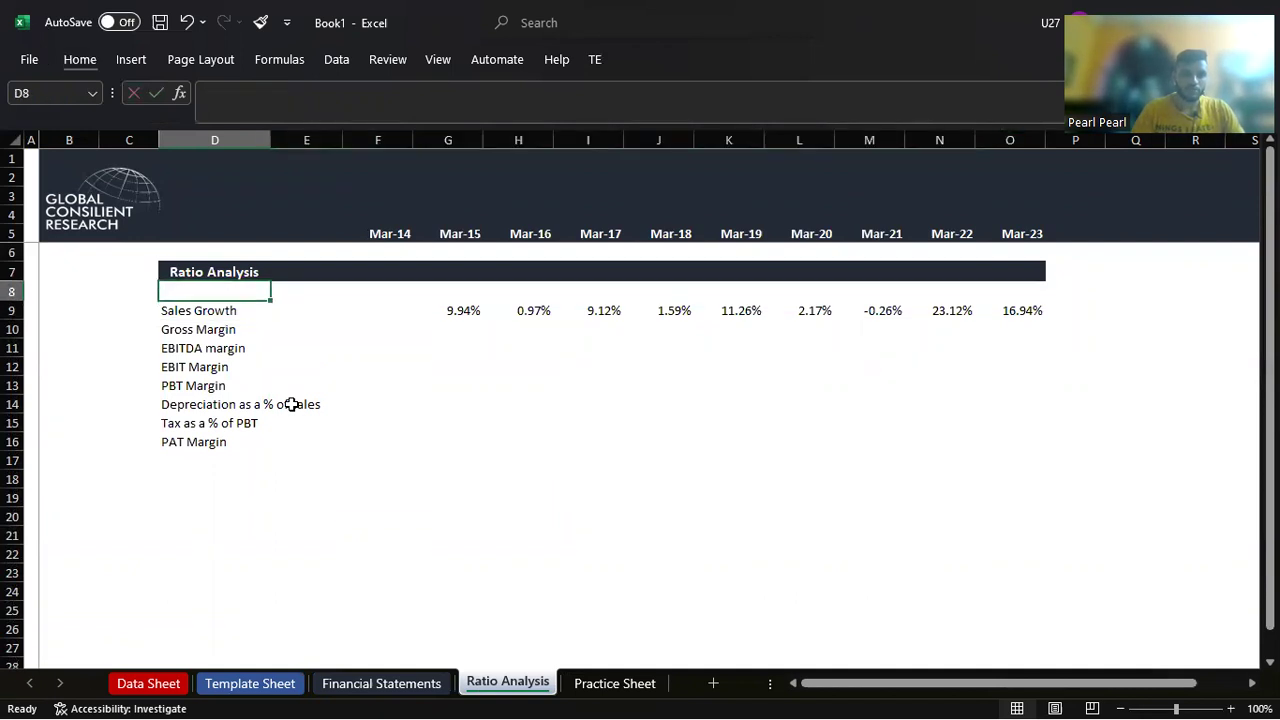
pyautogui.hotkey('alt', 'h')
pyautogui.press('f')
pyautogui.press('c')
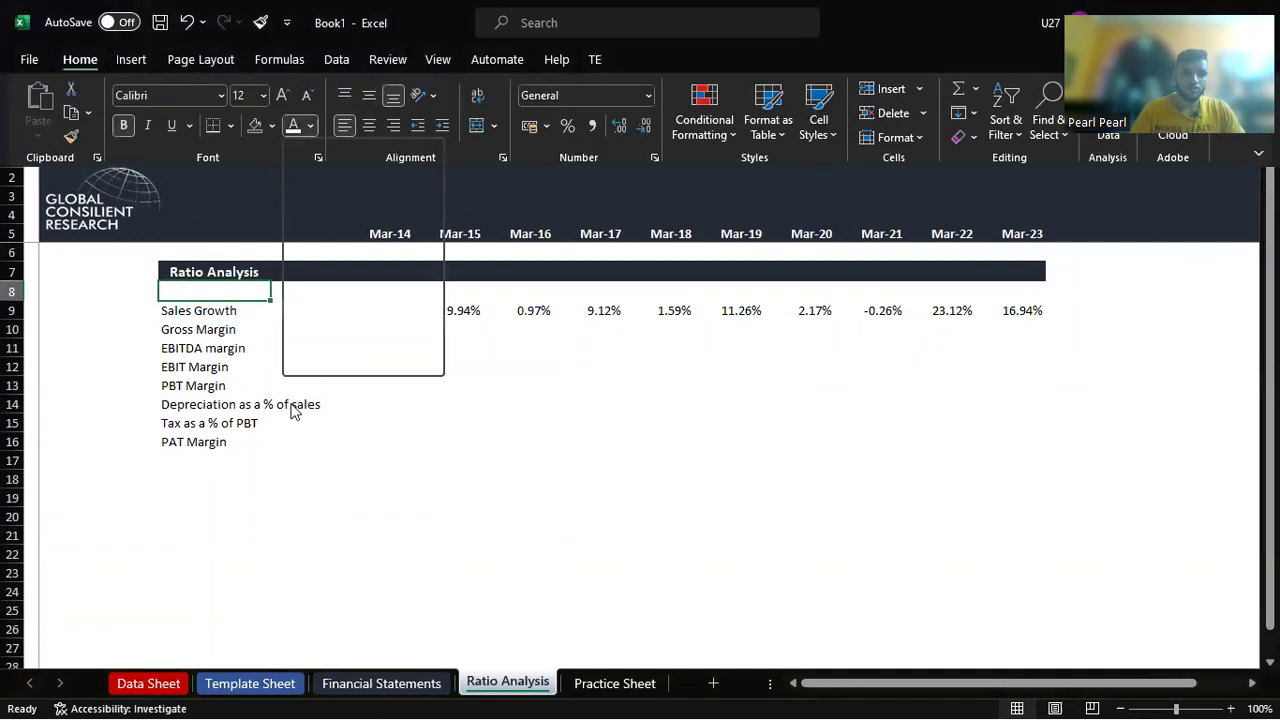
pyautogui.press('Up')
pyautogui.press('Up')
pyautogui.press('Up')
pyautogui.press('Up')
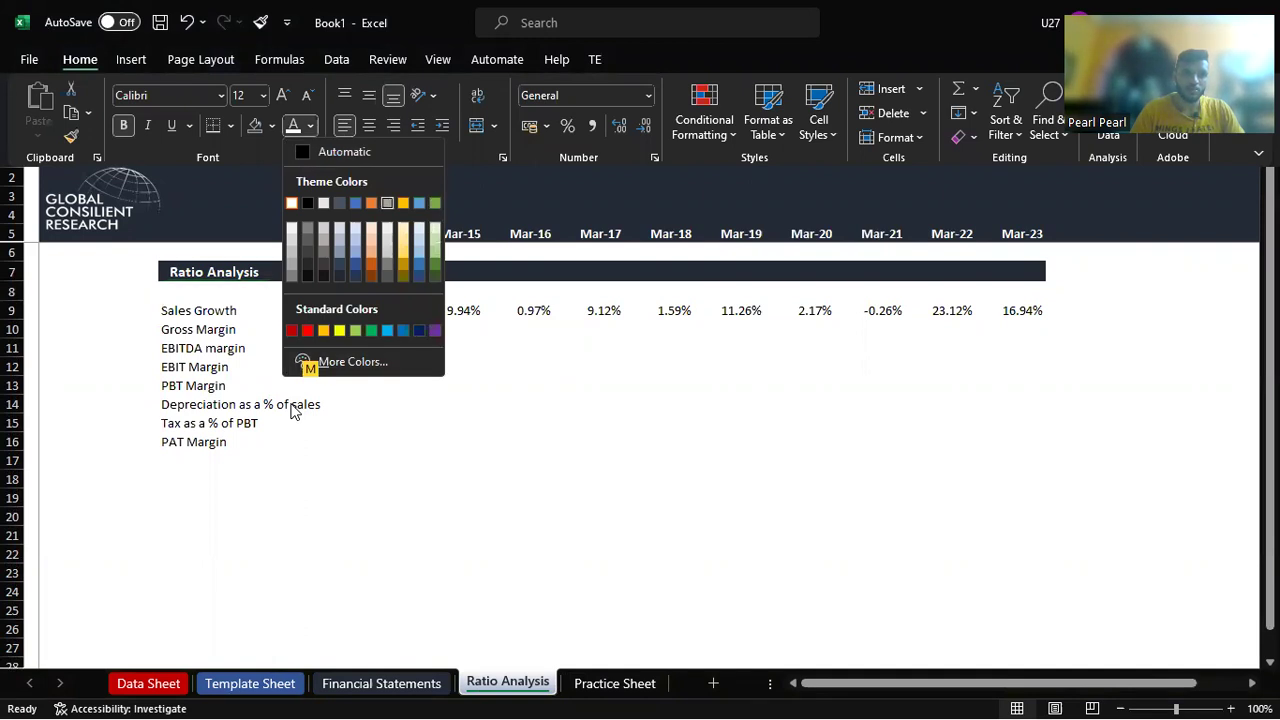
pyautogui.press('Escape')
pyautogui.press('Up')
# Step: Type the subheading 'Income Statement Ratios' in D8
pyautogui.write('Inco')
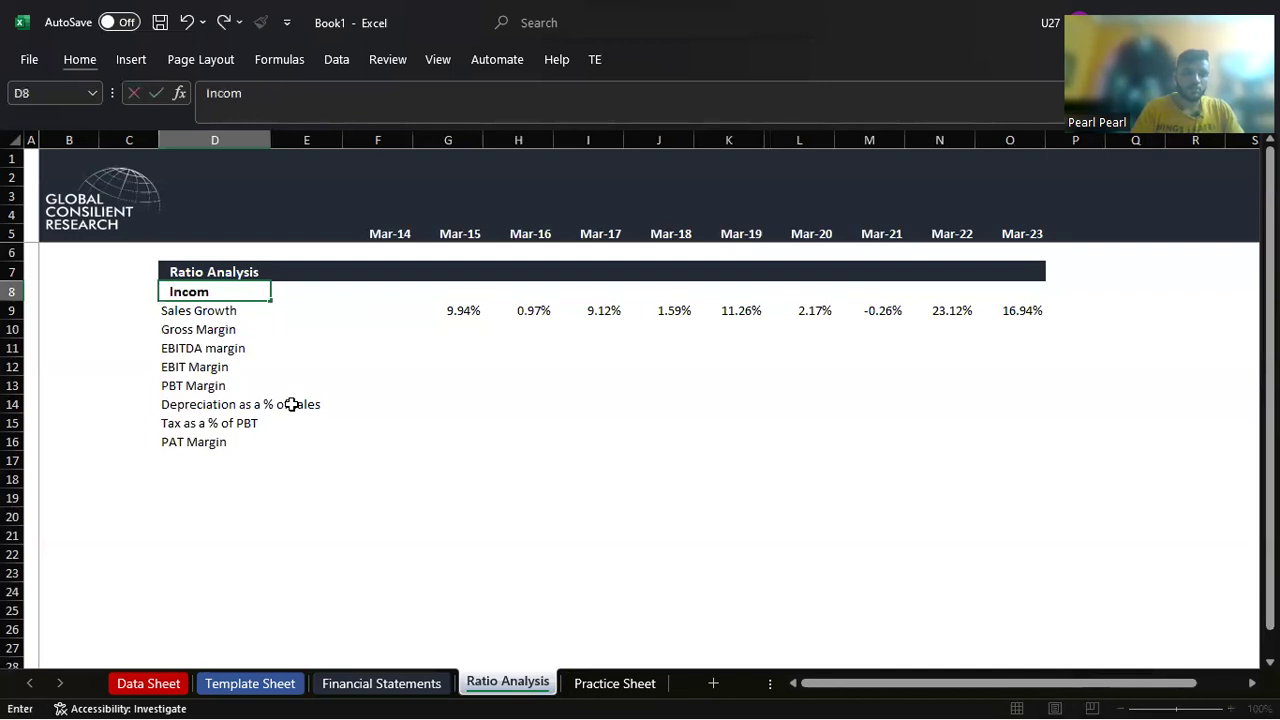
pyautogui.write('A')
pyautogui.press('BackSpace')
pyautogui.press('BackSpace')
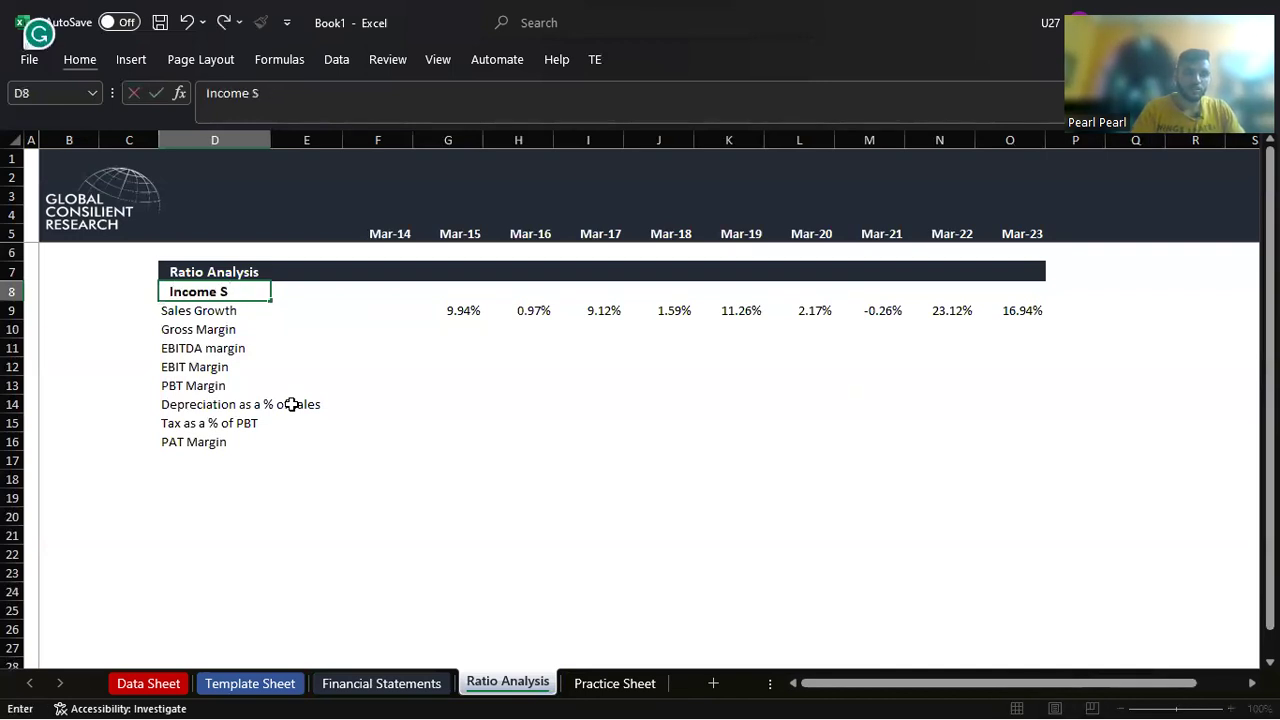
pyautogui.write('tame')
pyautogui.press('BackSpace')
pyautogui.press('BackSpace')
pyautogui.write('ement Ratios')
pyautogui.press('Return')
# Step: Set the Income Statement Ratios subheading to font size 11 and italic
pyautogui.press('Up')
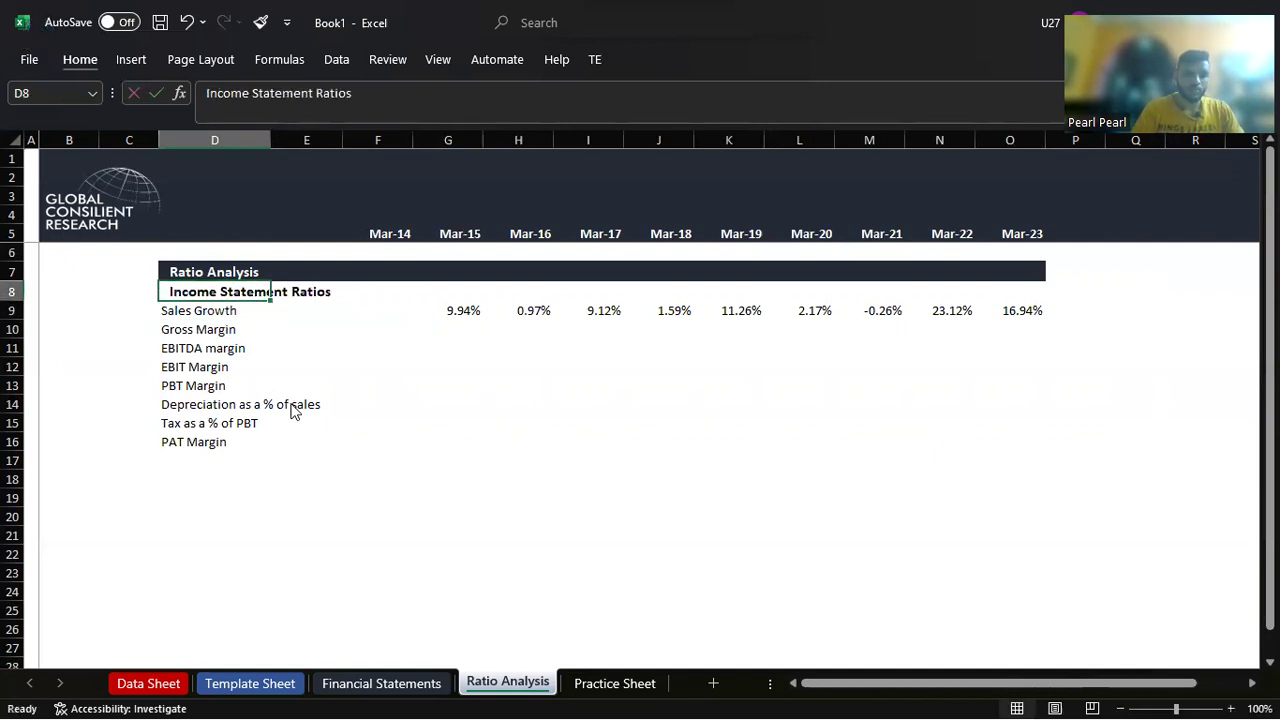
pyautogui.hotkey('alt', 'h')
pyautogui.press('f')
pyautogui.press('s')
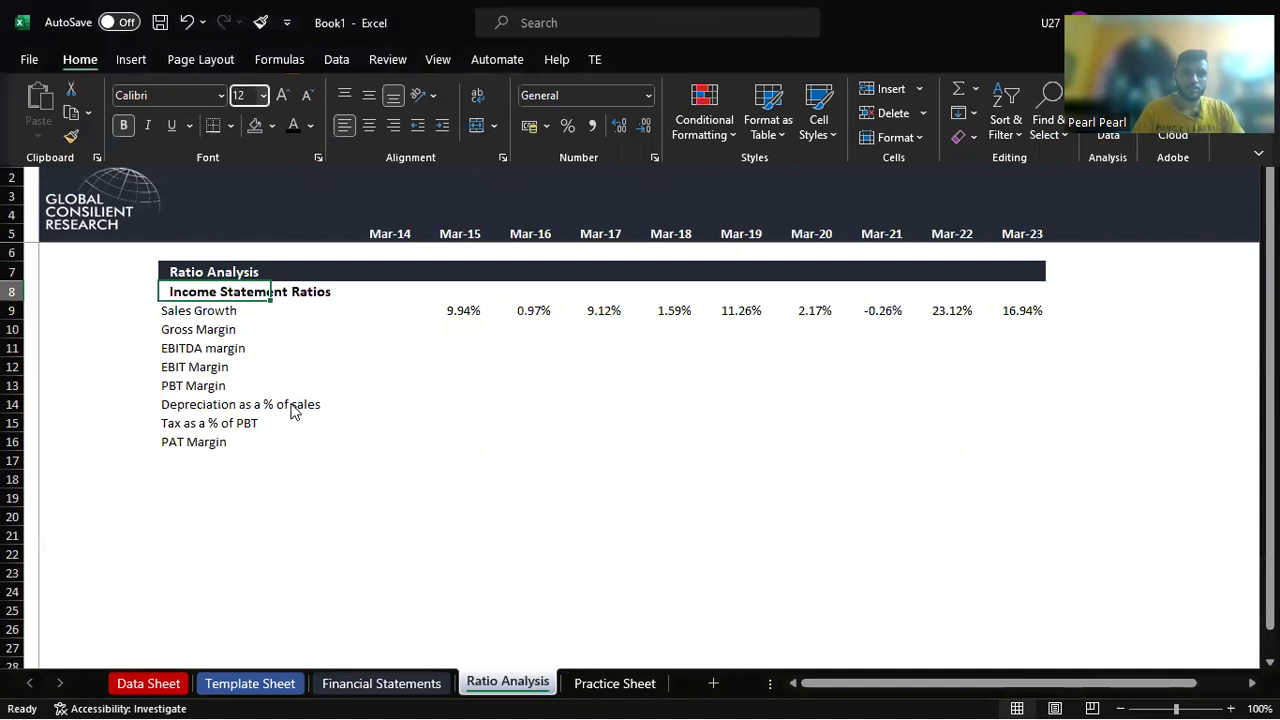
pyautogui.hotkey('alt', 'Down')
pyautogui.press('Up')
pyautogui.press('Return')
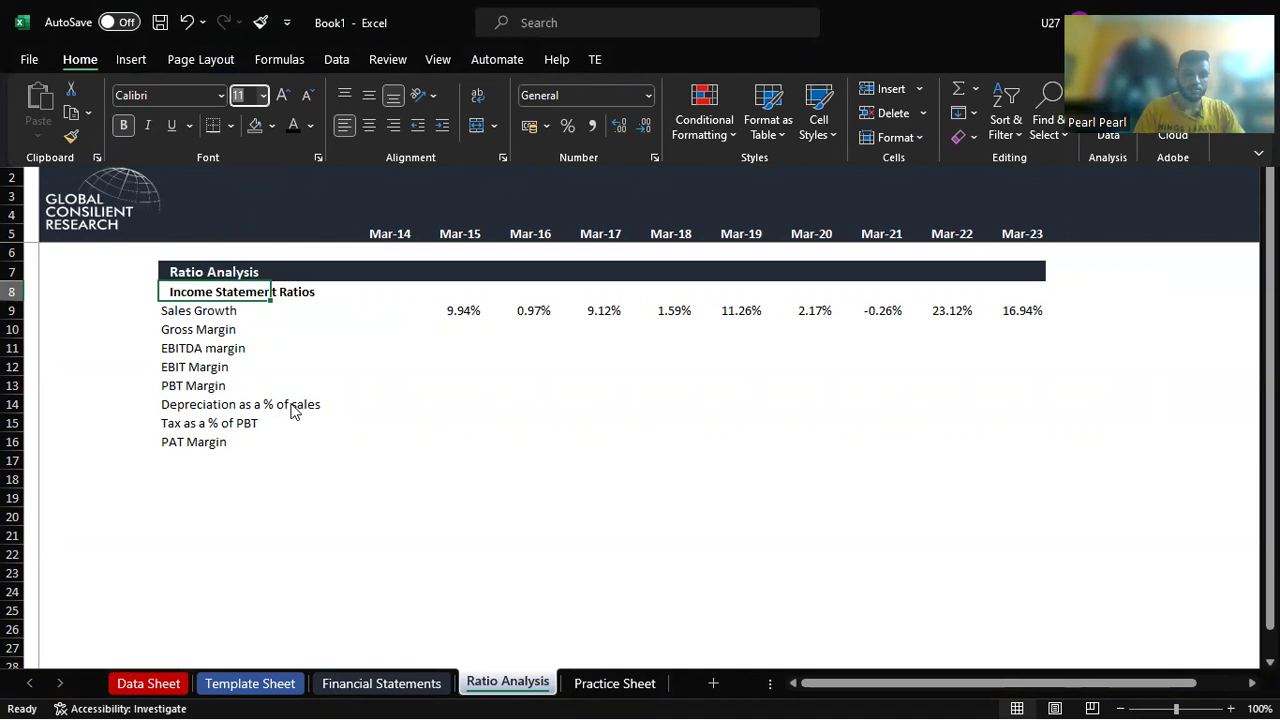
pyautogui.press('Escape')
pyautogui.hotkey('ctrl', 'i')
pyautogui.press('Down')
# Step: Select the subheading row D8:O8 in Format Cells to style its border
pyautogui.press('Up')
pyautogui.hotkey('shift', 'Right')
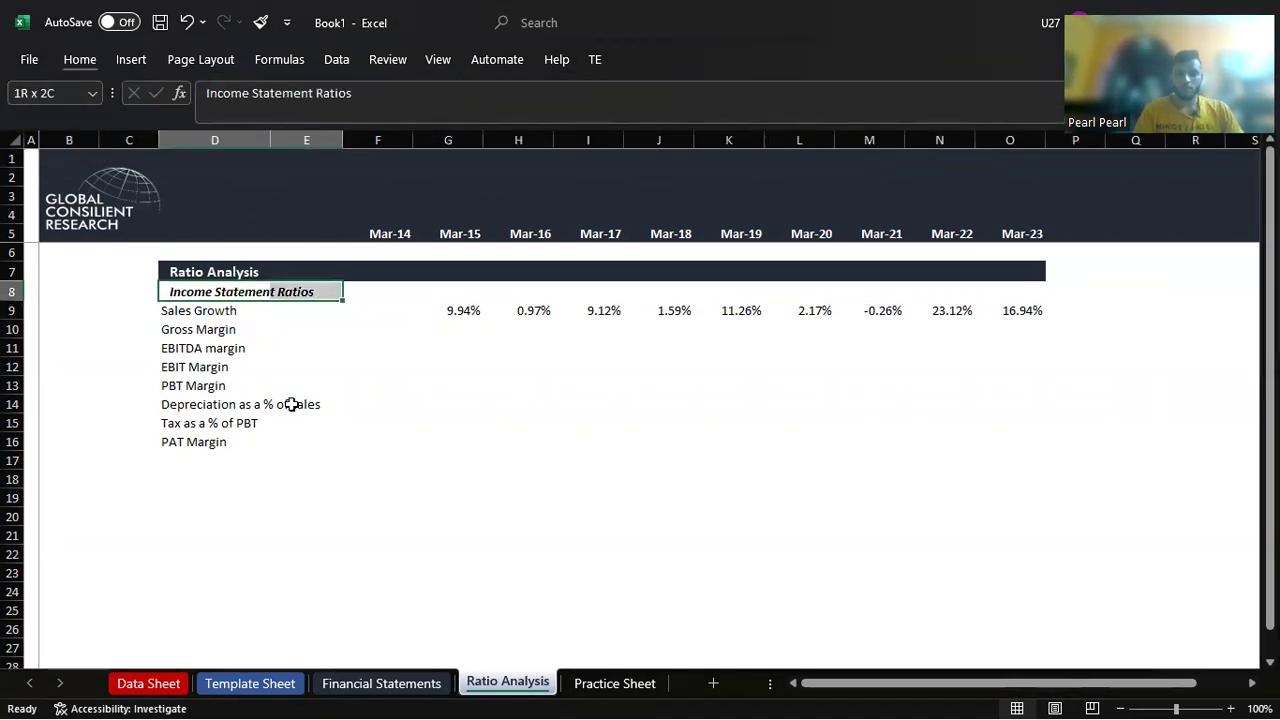
pyautogui.hotkey('shift', 'Right')
pyautogui.hotkey('shift', 'Right')
pyautogui.hotkey('shift', 'Right')
pyautogui.hotkey('shift', 'Right')
pyautogui.hotkey('shift', 'Right')
pyautogui.hotkey('shift', 'Right')
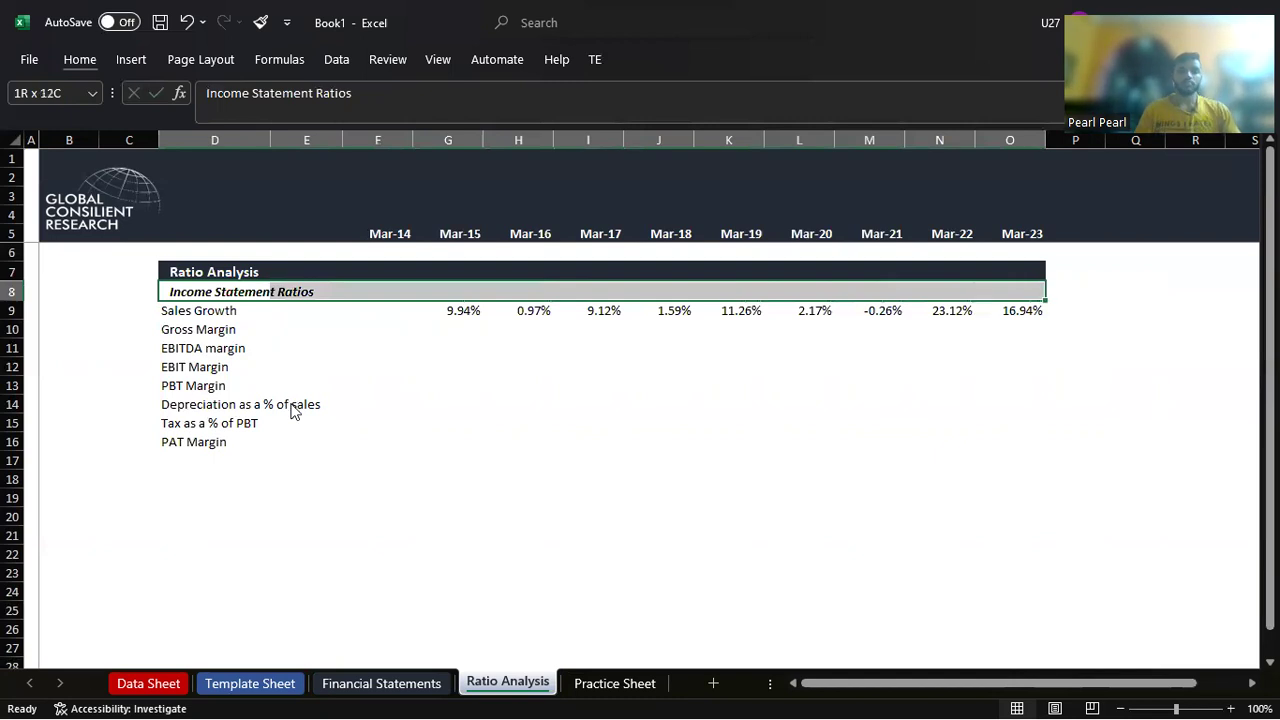
pyautogui.hotkey('ctrl', '1')
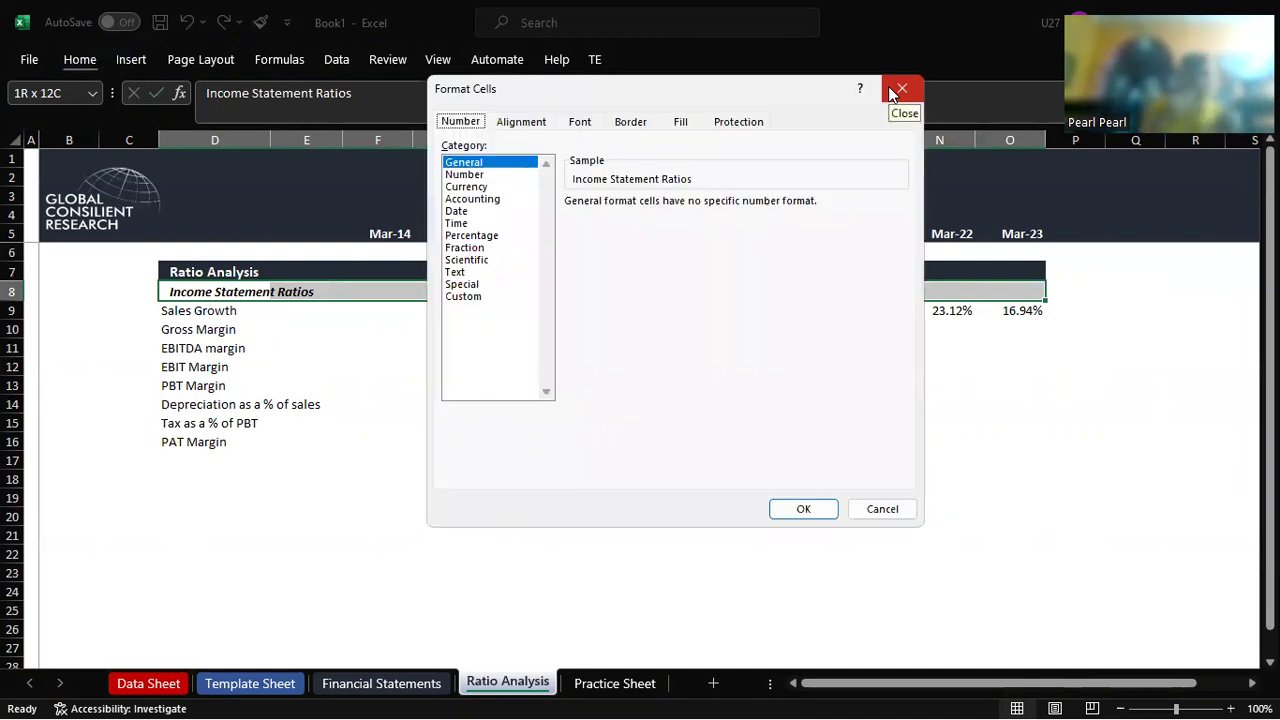
# Step: Apply a dotted bottom border to D8:O8 via the Format Cells Border tab
pyautogui.click(628, 123)
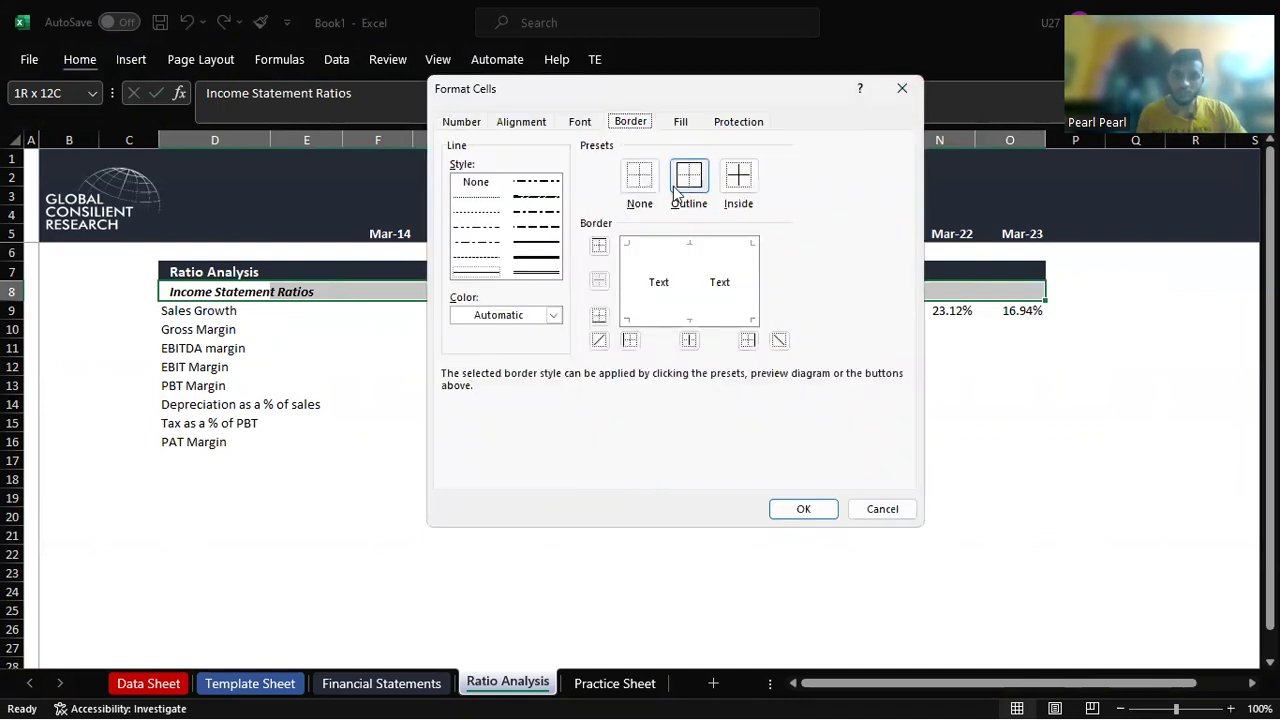
pyautogui.click(500, 200)
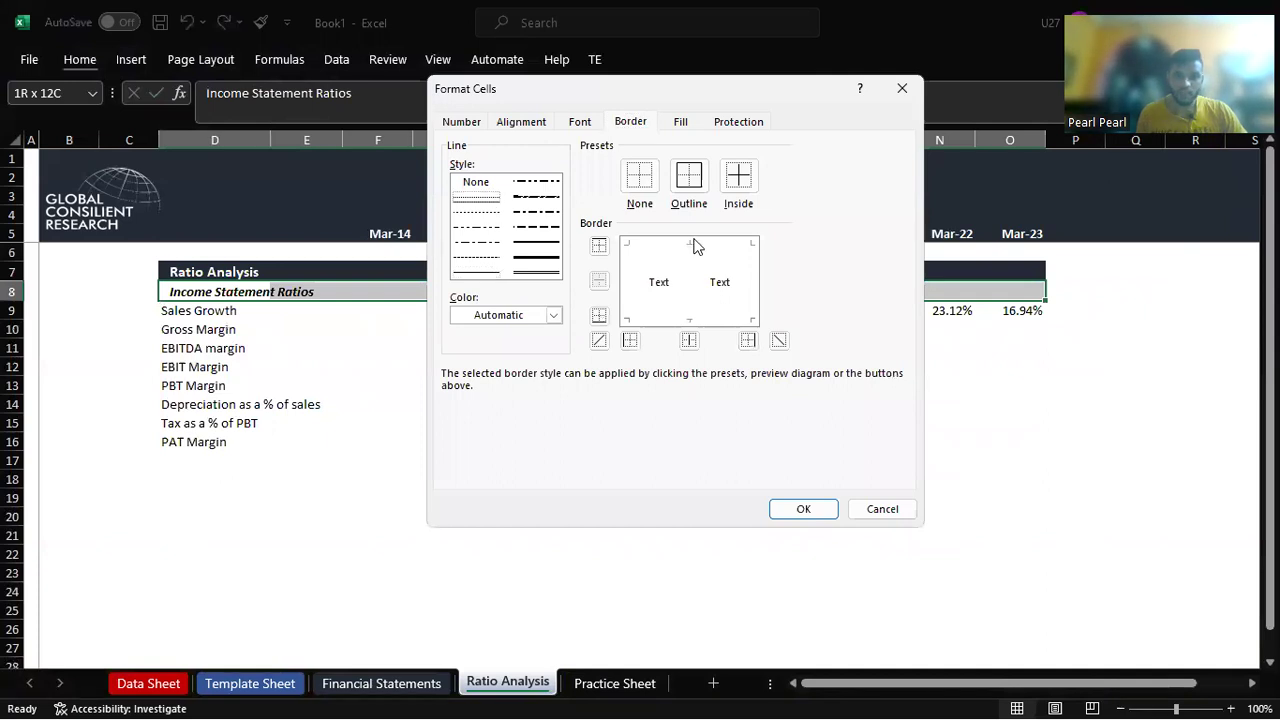
pyautogui.click(804, 508)
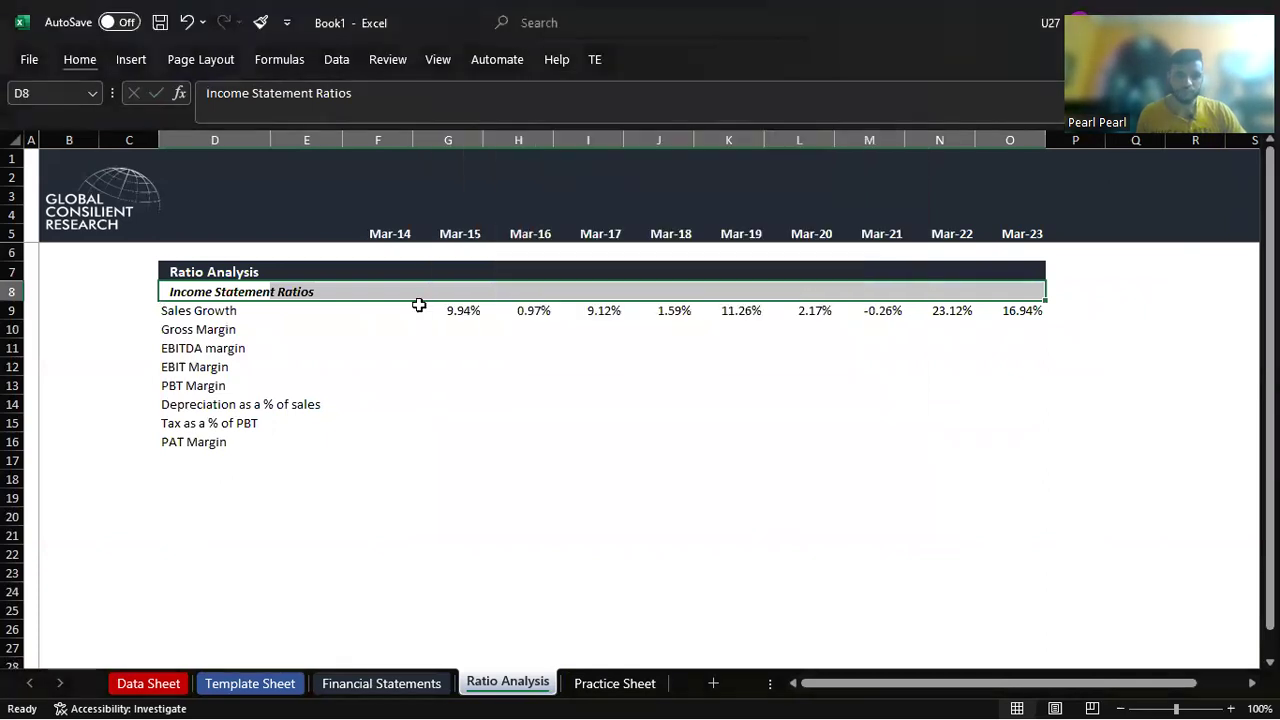
pyautogui.moveTo(316, 288); pyautogui.dragTo(308, 310)
pyautogui.click(254, 297)
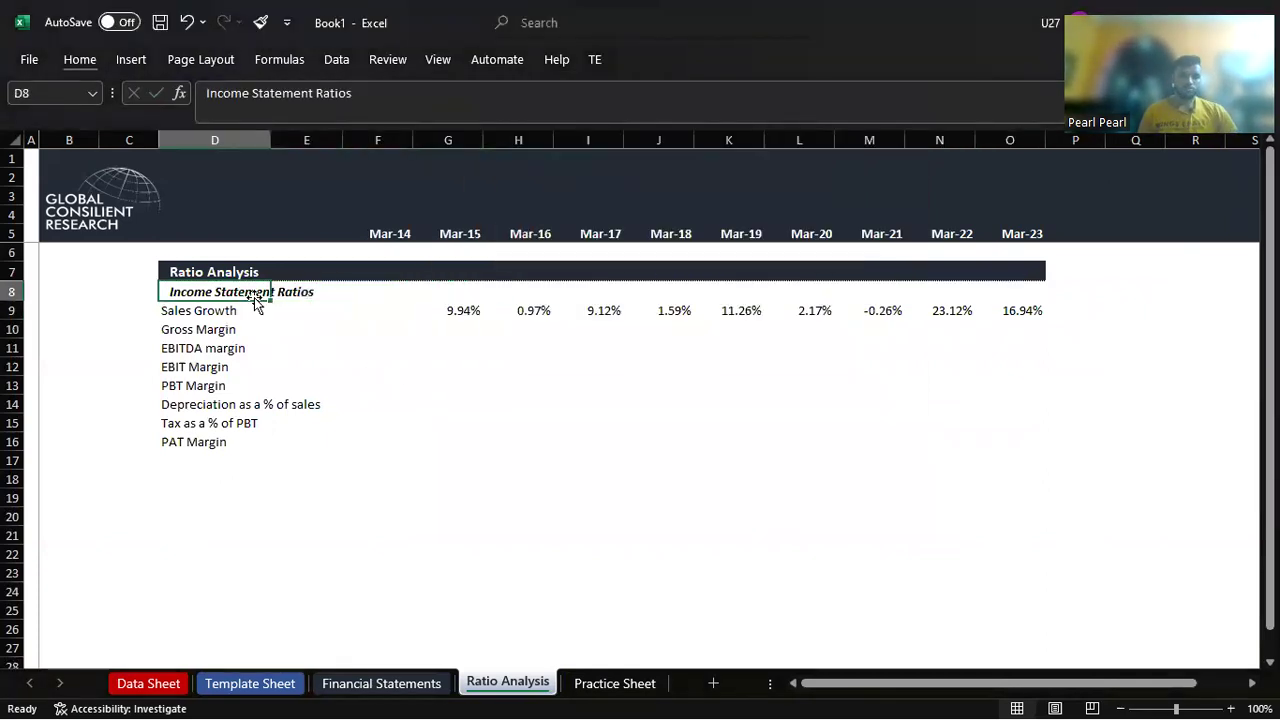
pyautogui.hotkey('shift', 'Right')
pyautogui.hotkey('shift', 'Right')
pyautogui.hotkey('shift', 'Right')
pyautogui.hotkey('shift', 'Right')
pyautogui.hotkey('shift', 'Right')
pyautogui.hotkey('shift', 'Right')
pyautogui.hotkey('shift', 'Right')
pyautogui.hotkey('shift', 'Right')
pyautogui.hotkey('shift', 'Right')
pyautogui.hotkey('shift', 'Right')
pyautogui.hotkey('shift', 'Left')
pyautogui.hotkey('ctrl', '1')
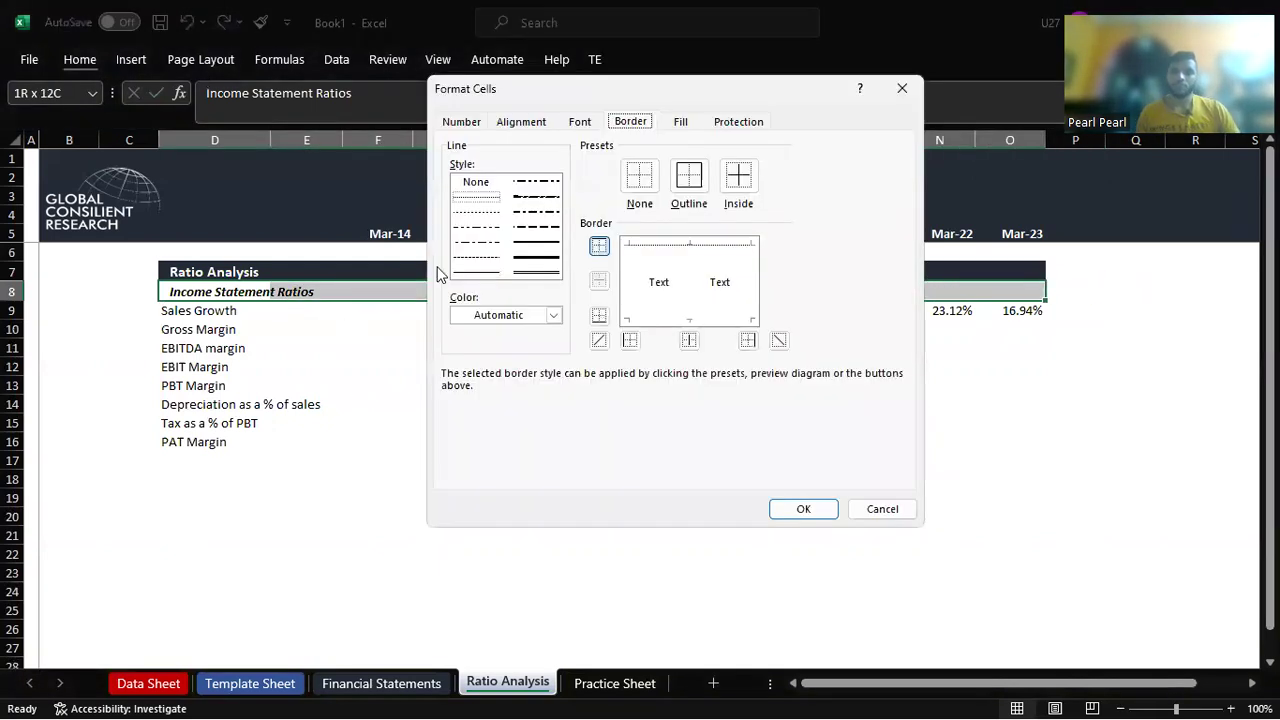
pyautogui.click(713, 318)
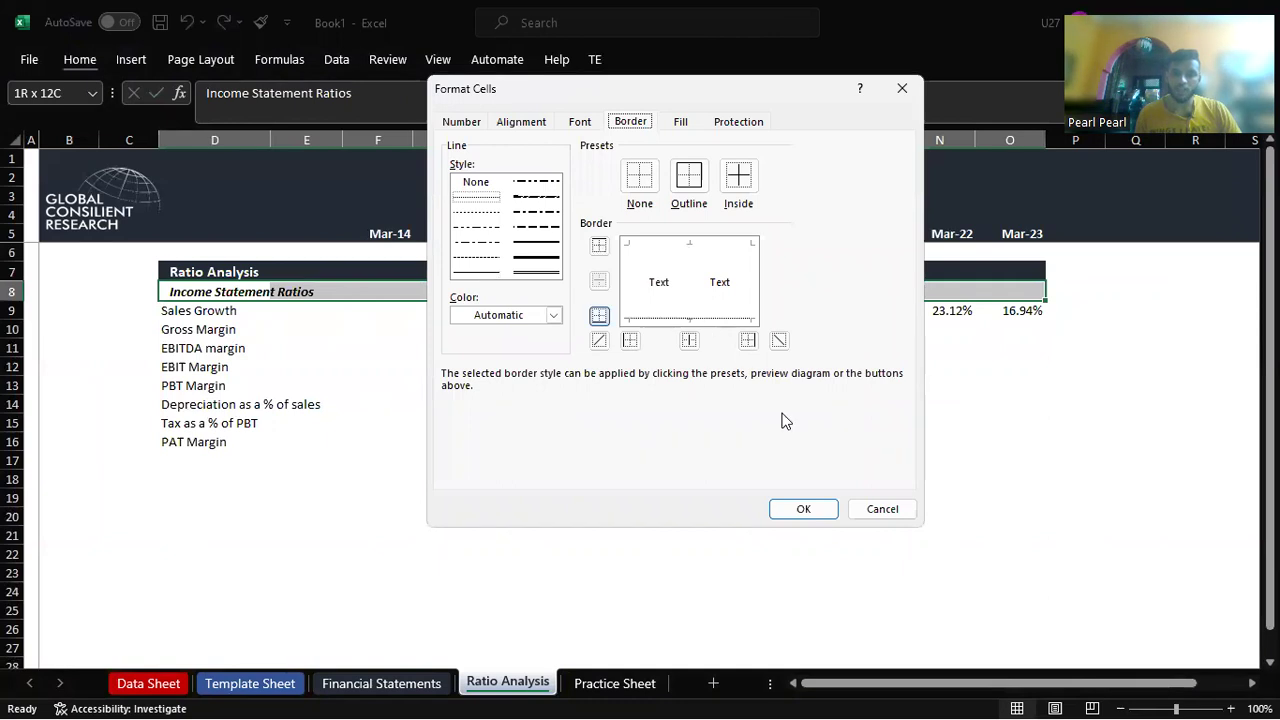
pyautogui.click(809, 511)
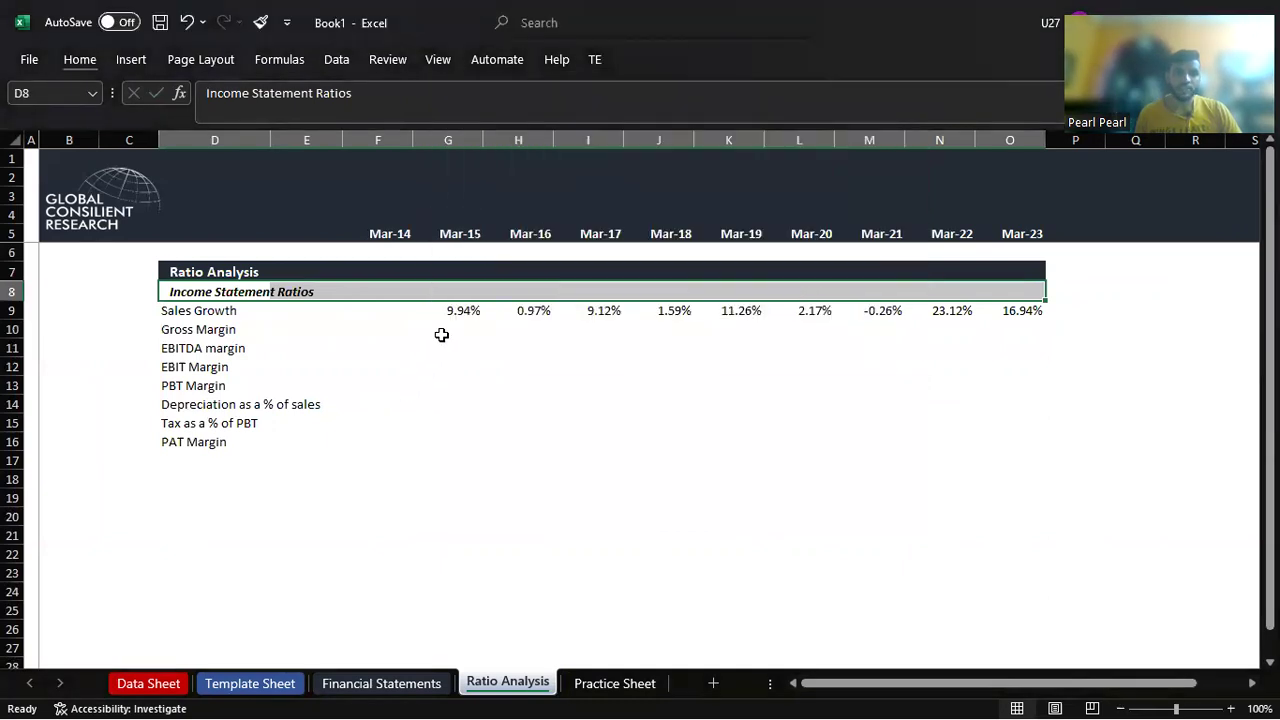
pyautogui.moveTo(441, 348); pyautogui.dragTo(441, 335)
# Step: Link the Mar-15 Gross Margin cell to the gross margin value in Financial Statements F13
pyautogui.press('Down')
pyautogui.press('Up')
pyautogui.press('Up')
pyautogui.write('=')
pyautogui.hotkey('ctrl', 'pageup')
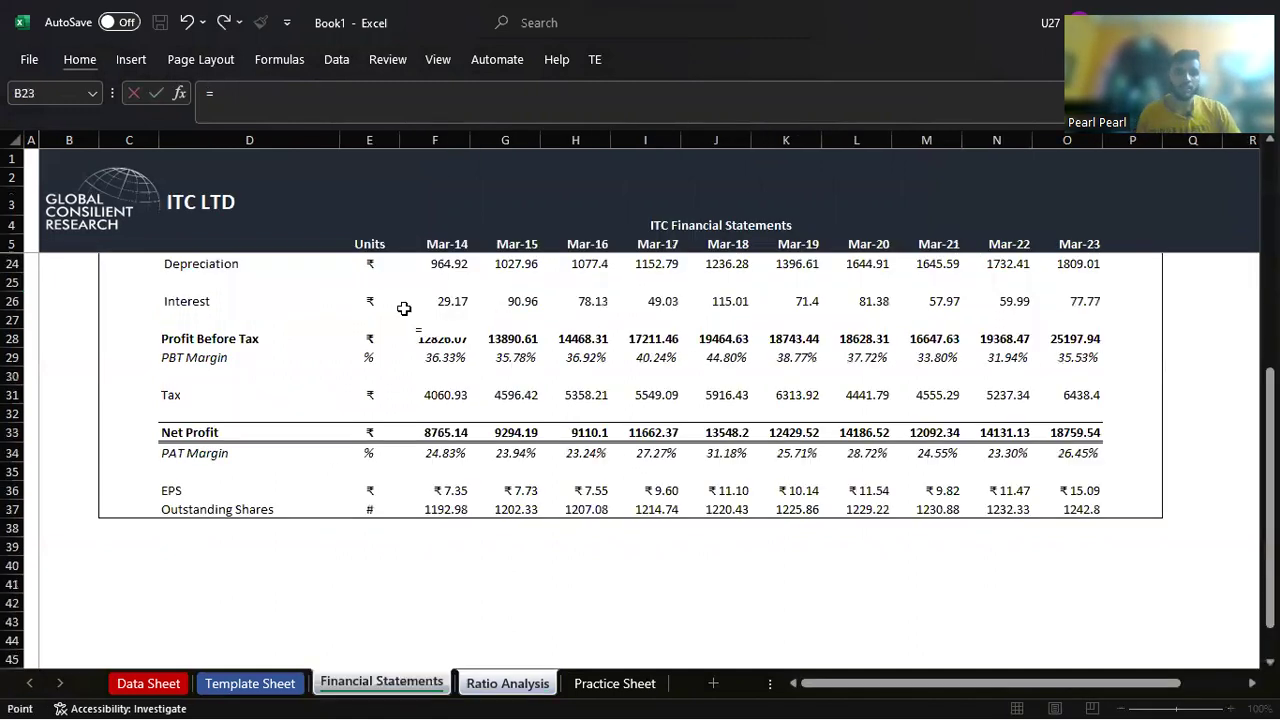
pyautogui.scroll(6, 400, 306)
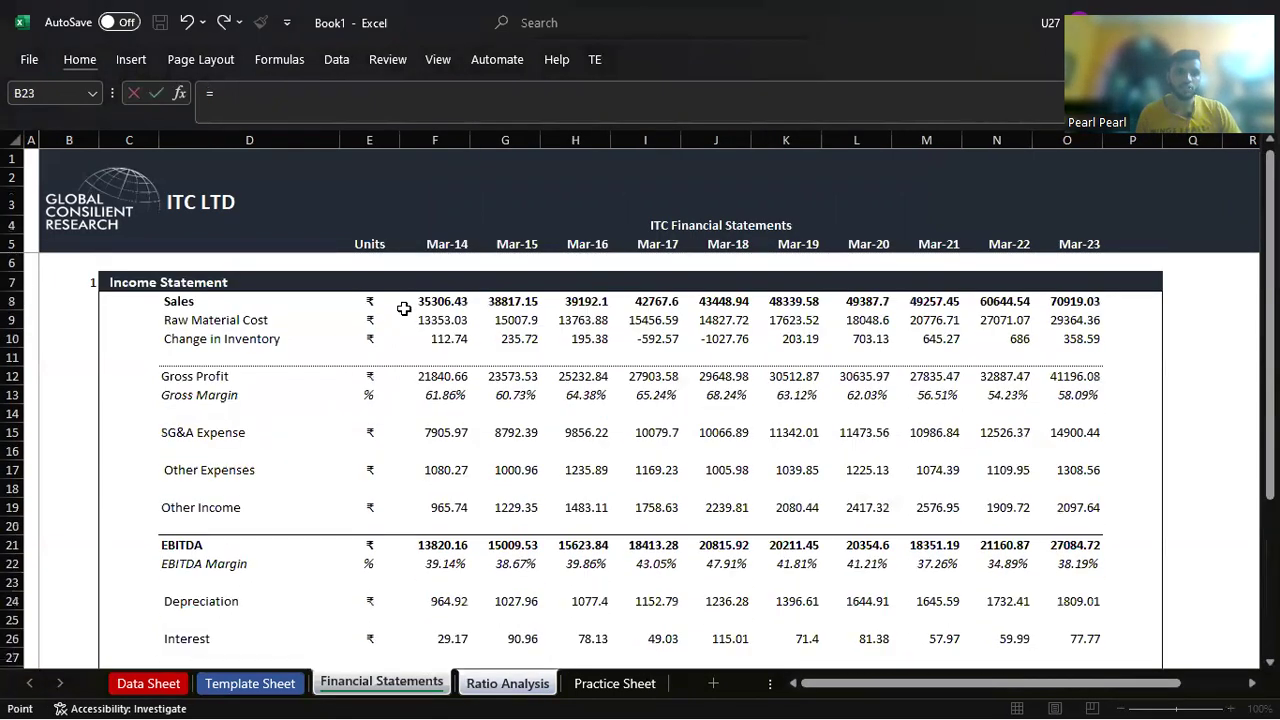
pyautogui.click(451, 395)
pyautogui.hotkey('ctrl', 'Return')
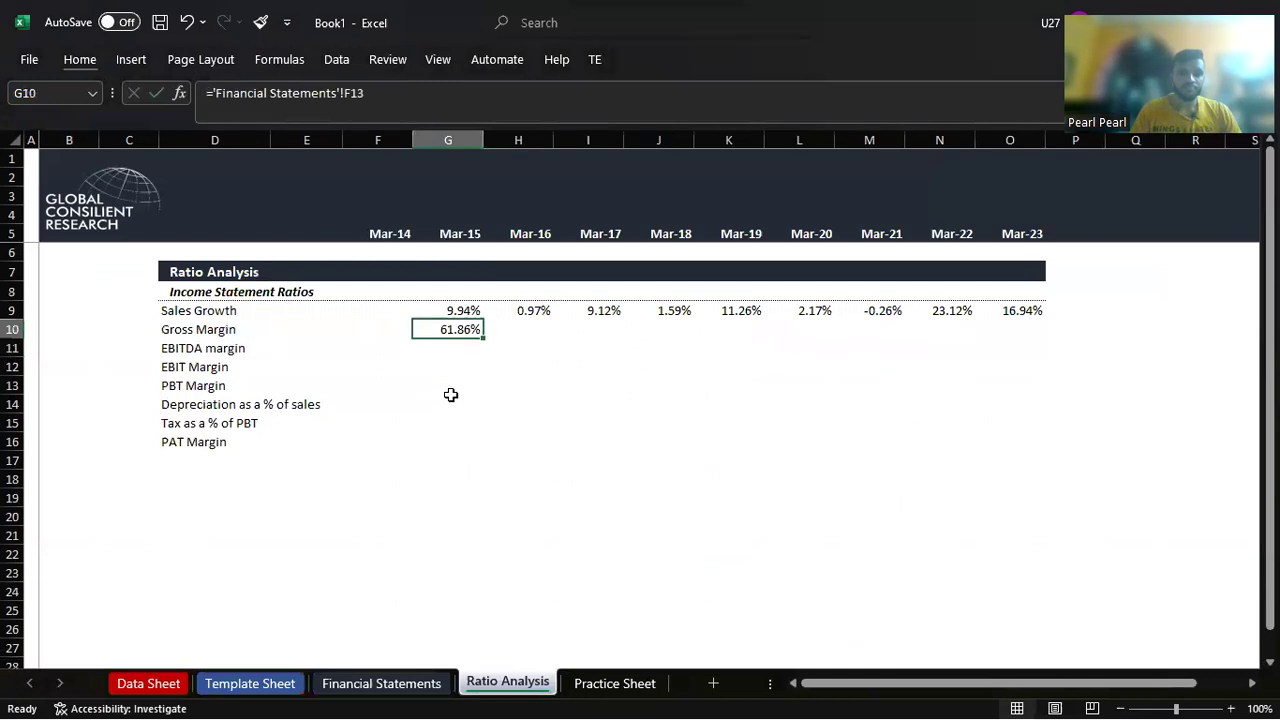
# Step: Copy the Gross Margin formula across G10:O10 through Mar-23 with percentage formatting
pyautogui.press('Up')
pyautogui.press('Down')
pyautogui.hotkey('ctrl', 'c')
pyautogui.hotkey('shift', 'Right')
pyautogui.hotkey('shift', 'Right')
pyautogui.hotkey('shift', 'Right')
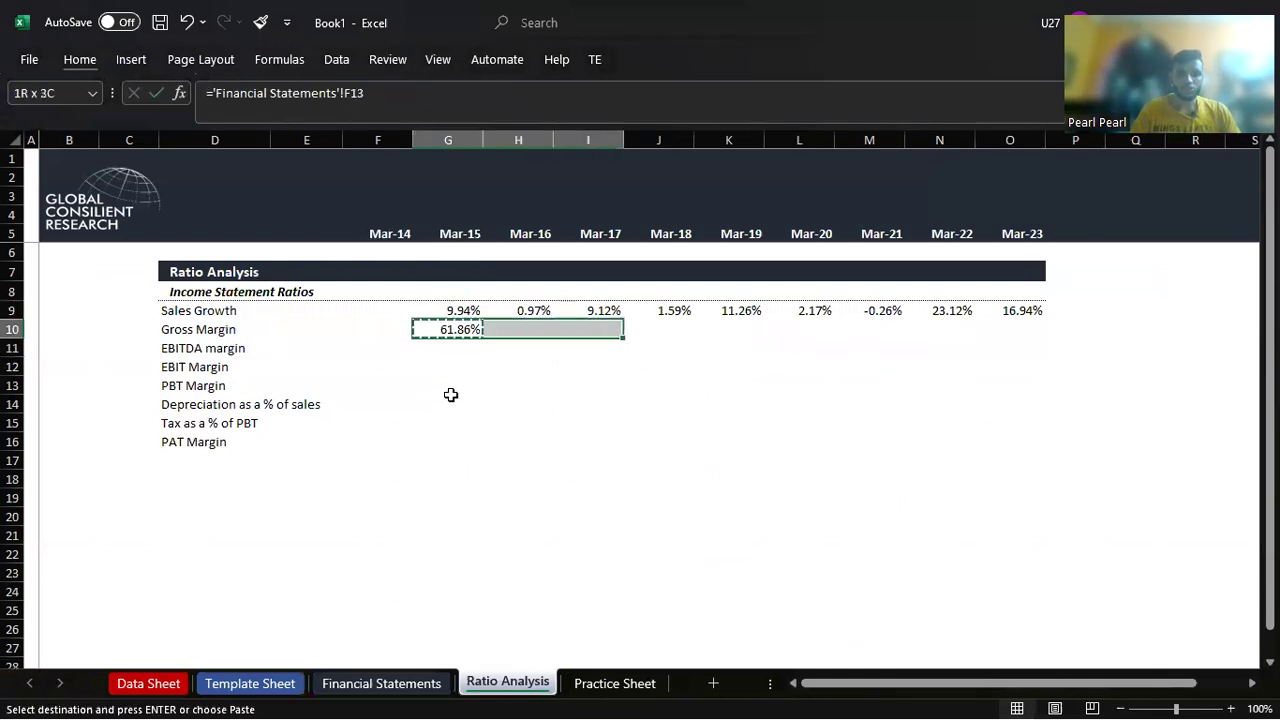
pyautogui.hotkey('shift', 'Right')
pyautogui.hotkey('shift', 'Right')
pyautogui.hotkey('shift', 'Right')
pyautogui.hotkey('shift', 'Right')
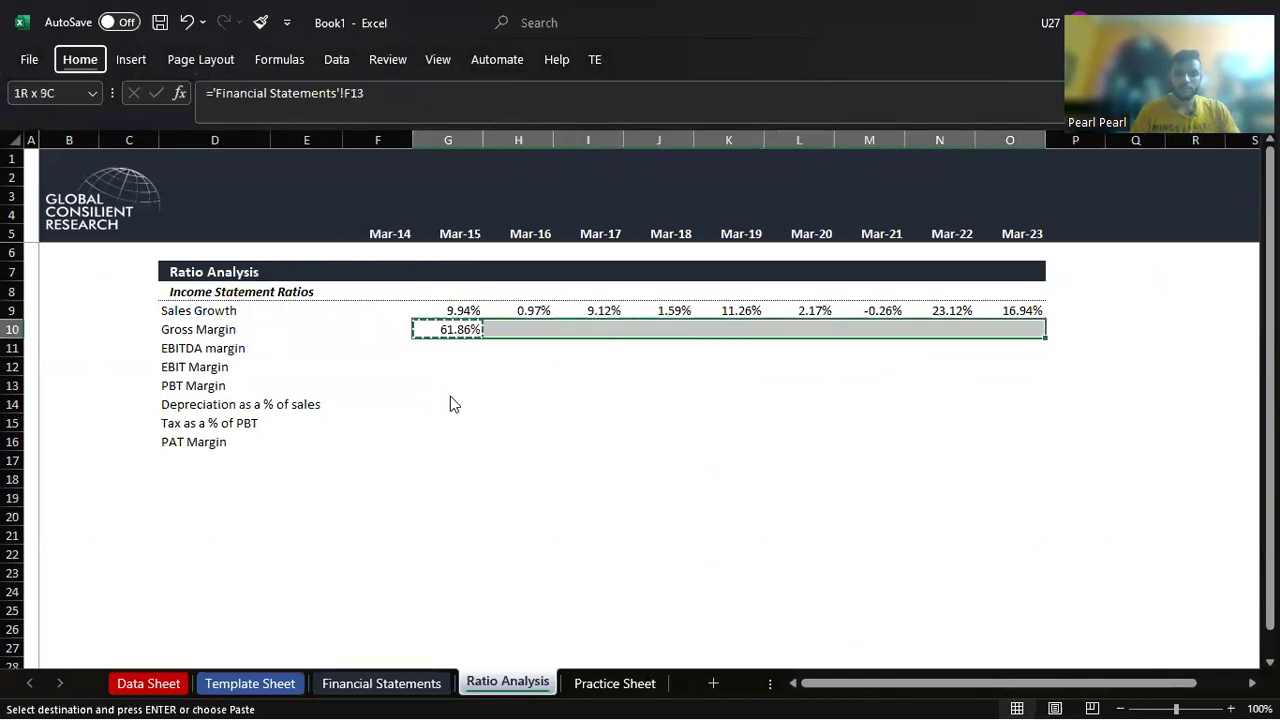
pyautogui.hotkey('ctrl', 'v')
pyautogui.press('Up')
pyautogui.press('Down')
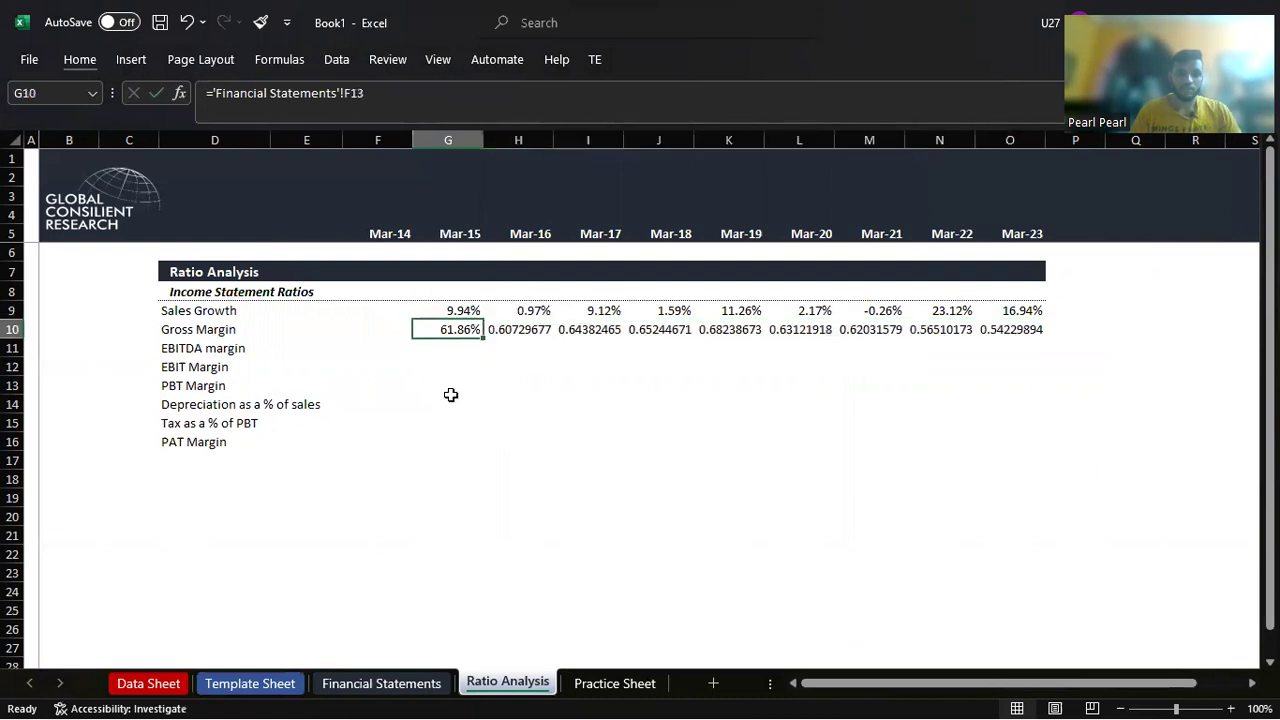
pyautogui.hotkey('shift', 'Right')
pyautogui.hotkey('shift', 'Right')
pyautogui.hotkey('shift', 'Right')
pyautogui.hotkey('shift', 'Right')
pyautogui.hotkey('shift', 'Right')
pyautogui.hotkey('shift', 'Right')
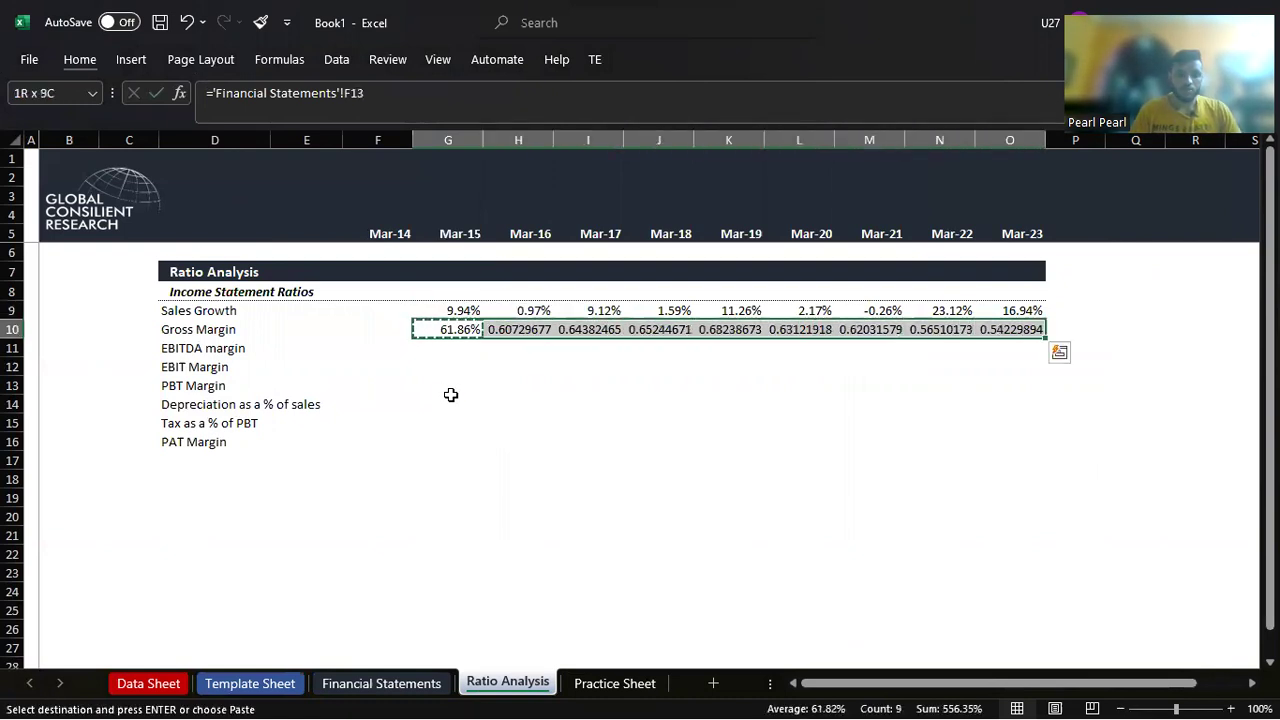
pyautogui.hotkey('ctrl', 'v')
pyautogui.press('Escape')
# Step: Link the Mar-15 EBITDA margin cell G11 to 'Financial Statements'!F22
pyautogui.press('Down')
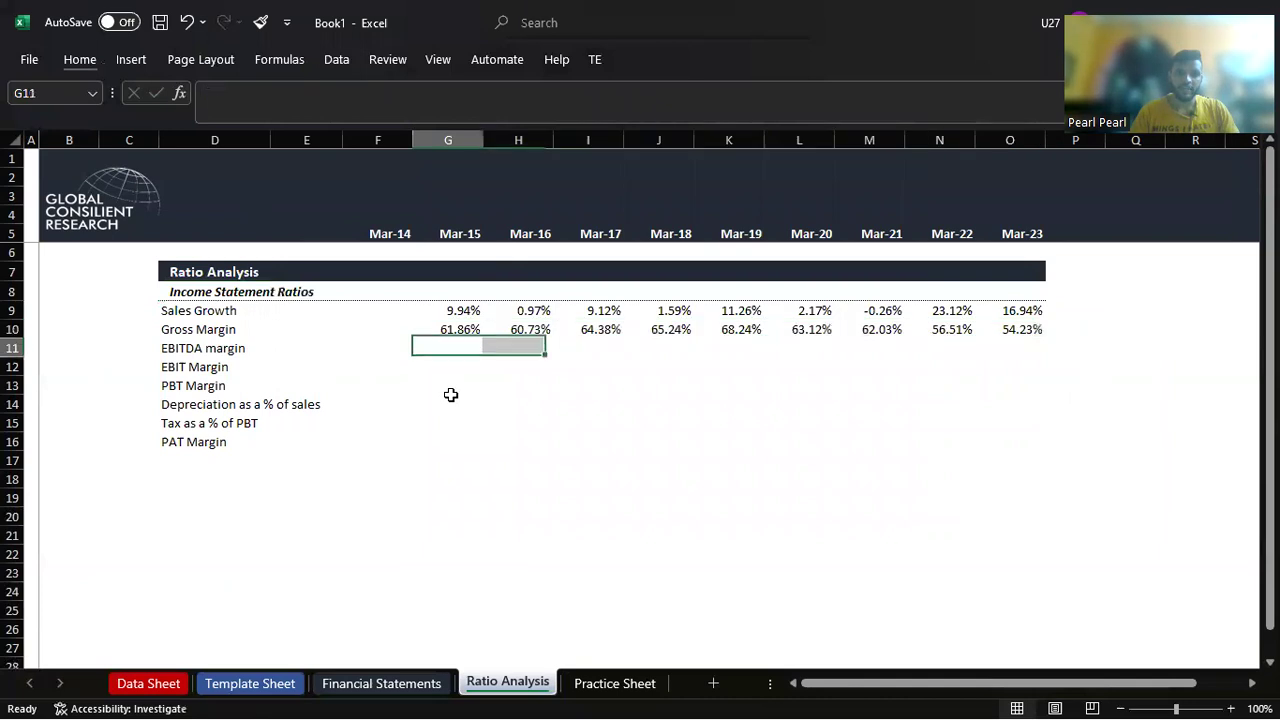
pyautogui.write('=')
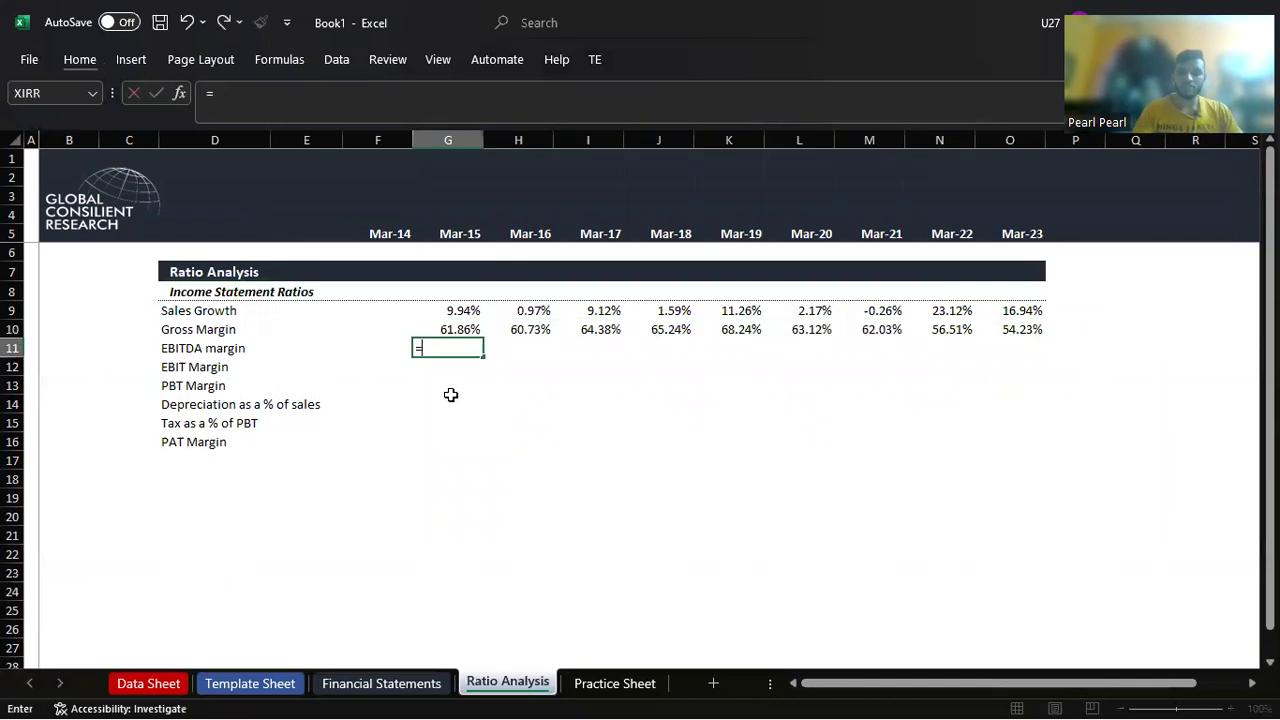
pyautogui.hotkey('ctrl', 'pageup')
pyautogui.hotkey('ctrl', 'pageup')
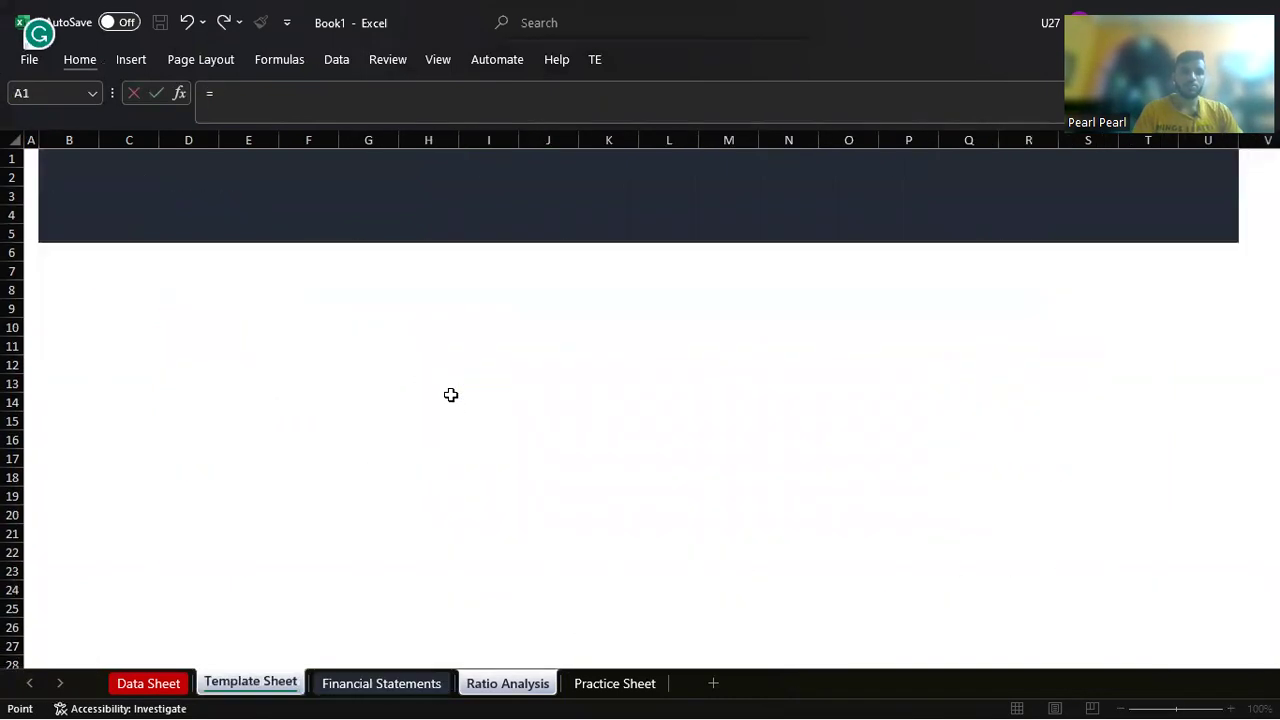
pyautogui.hotkey('ctrl', 'pagedown')
pyautogui.scroll(-1, 331, 446)
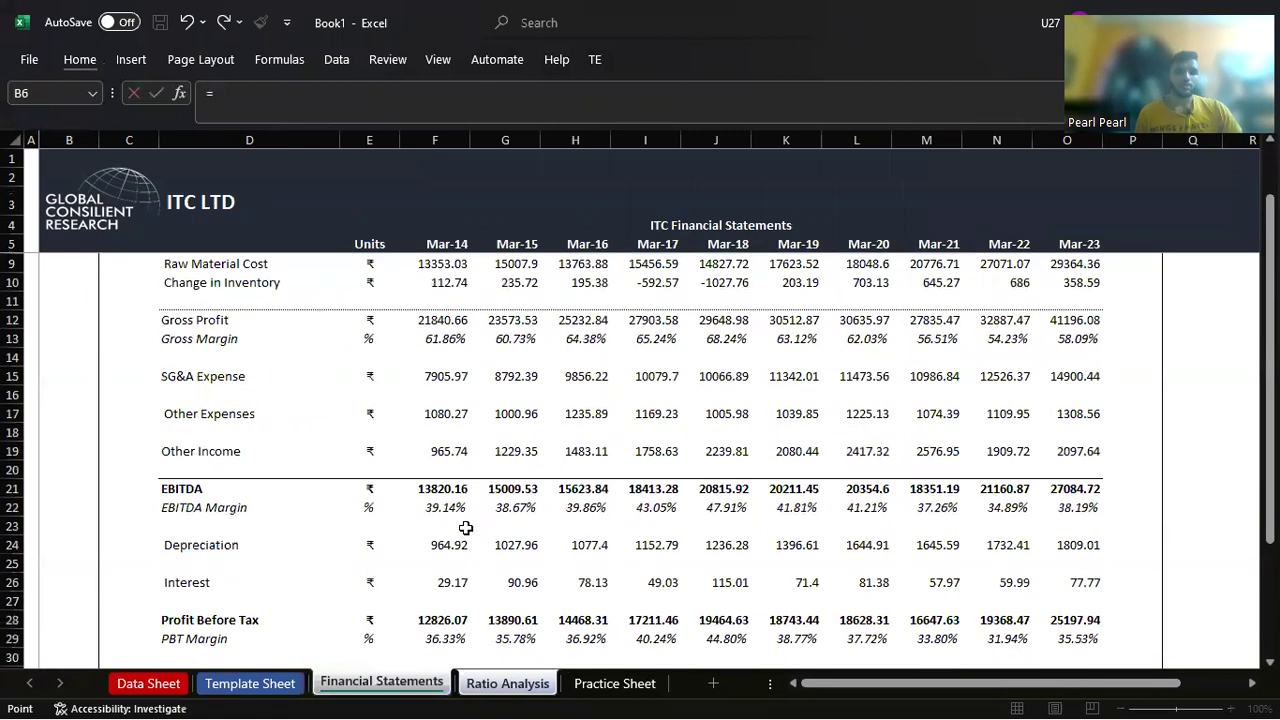
pyautogui.click(449, 508)
pyautogui.press('Return')
# Step: Copy the EBITDA margin formula across G11:O11 for the remaining years
pyautogui.press('Up')
pyautogui.hotkey('ctrl', 'c')
pyautogui.hotkey('shift', 'Right')
pyautogui.hotkey('shift', 'Right')
pyautogui.hotkey('shift', 'Right')
pyautogui.hotkey('shift', 'Right')
pyautogui.hotkey('shift', 'Right')
pyautogui.hotkey('shift', 'Right')
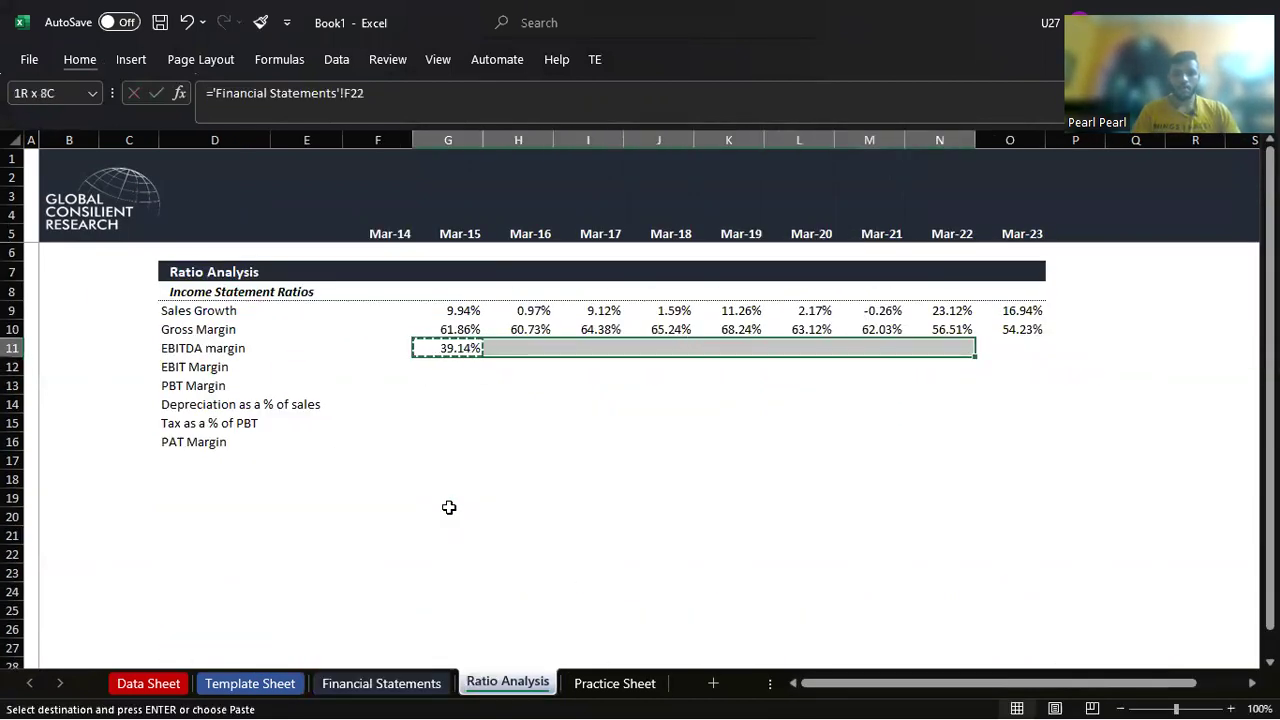
pyautogui.hotkey('shift', 'Right')
pyautogui.hotkey('ctrl', 'v')
pyautogui.press('Down')
pyautogui.press('Escape')
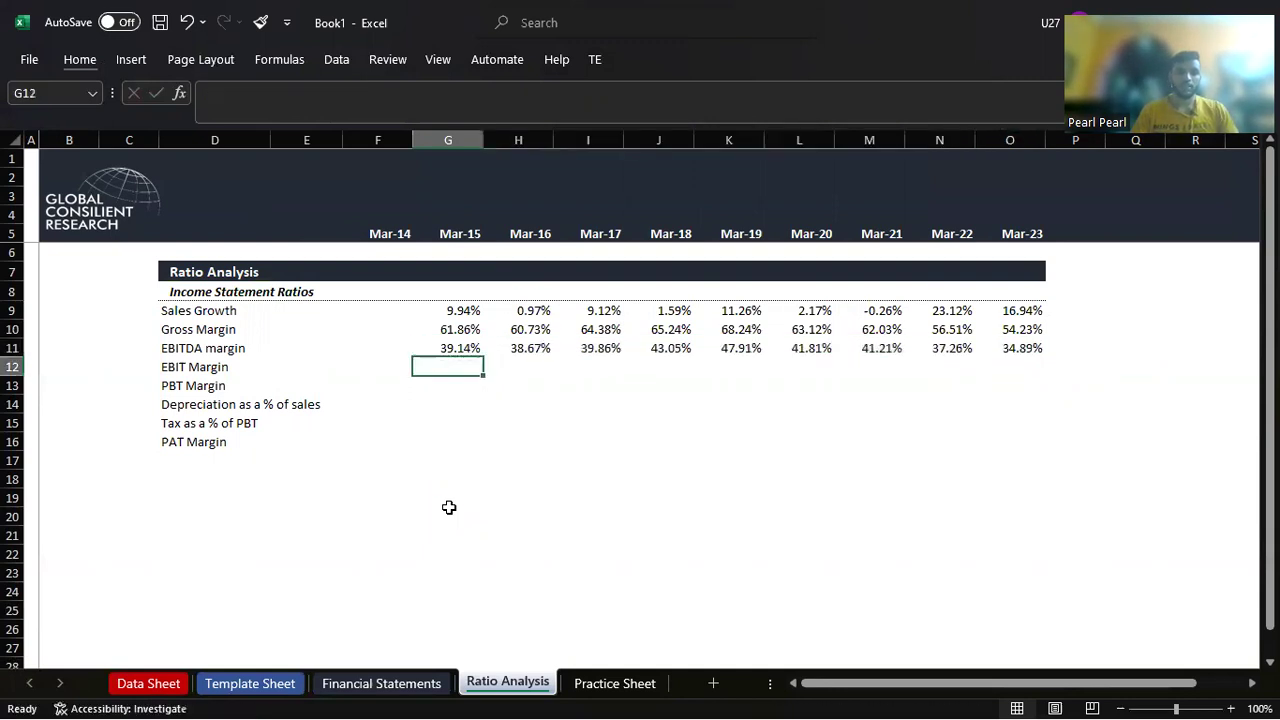
# Step: Begin the EBIT Margin formula in G12 with a reference from Financial Statements
pyautogui.write('=')
pyautogui.hotkey('ctrl', 'pageup')
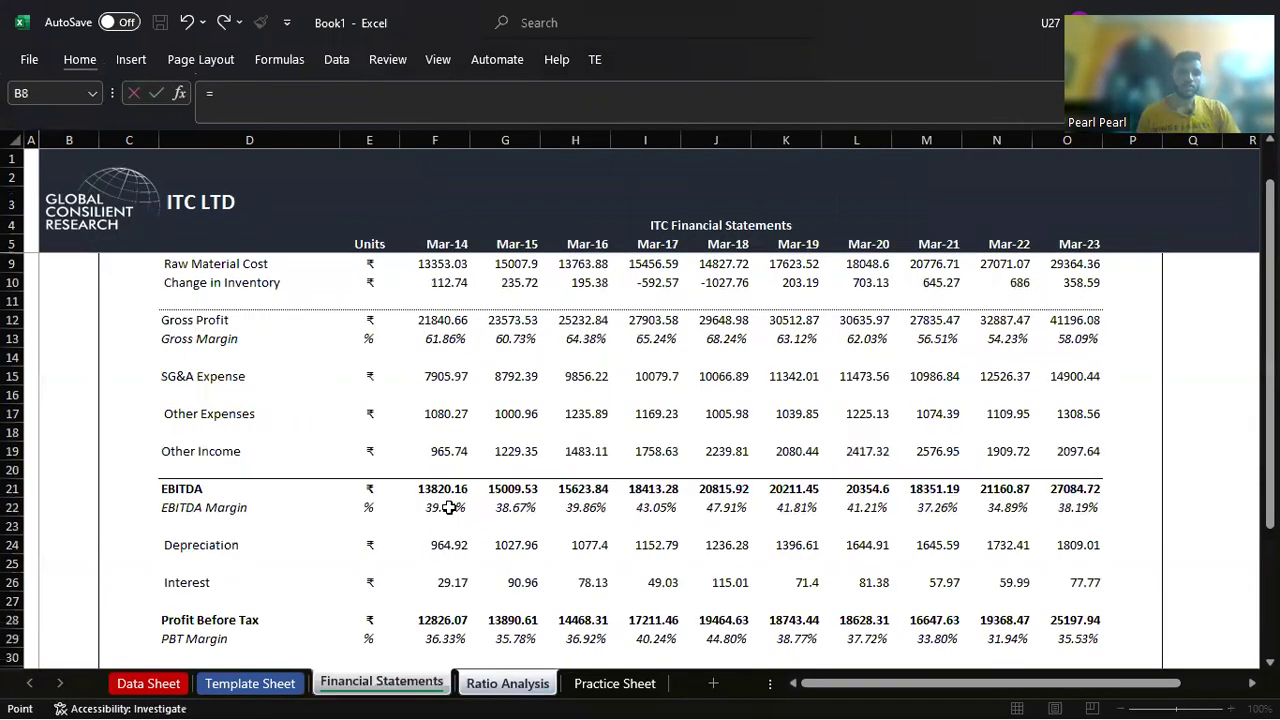
pyautogui.scroll(-1, 450, 508)
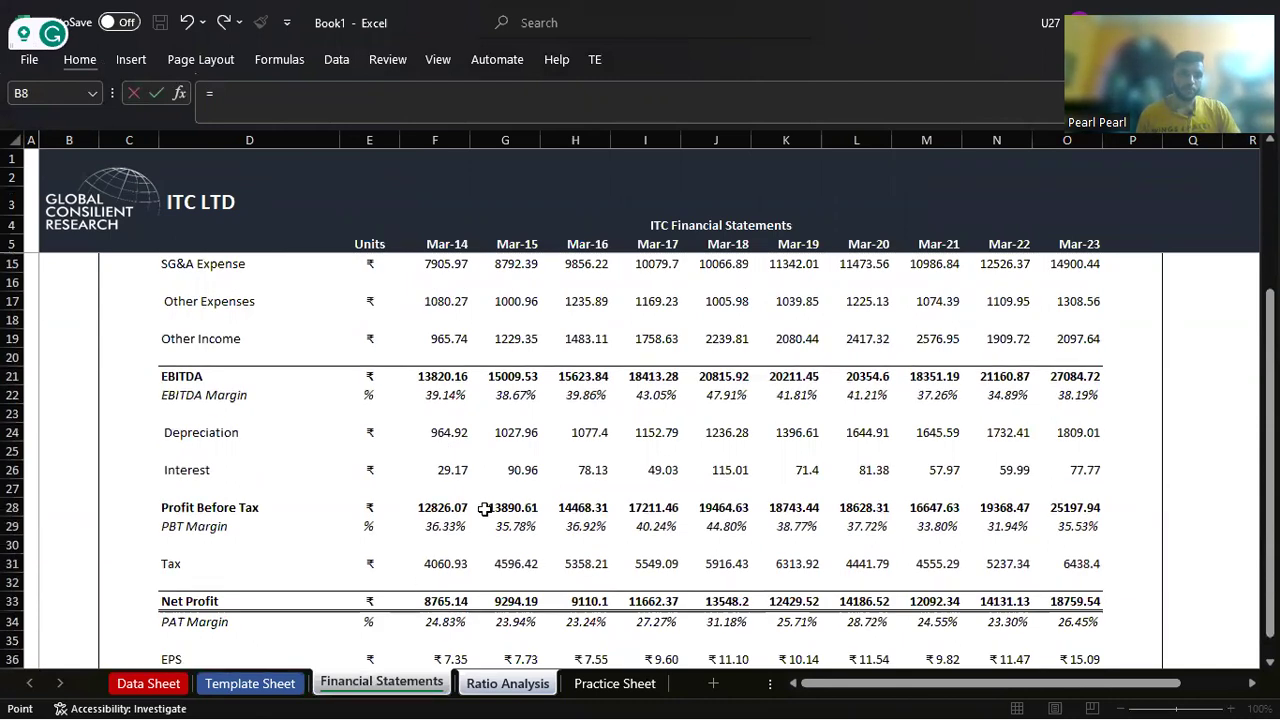
# Step: Enter =('Financial Statements'!F21-'Financial Statements'!F24)/'Financial Statements'!F8 as the Mar-15 EBIT Margin
pyautogui.hotkey('ctrl', 'pagedown')
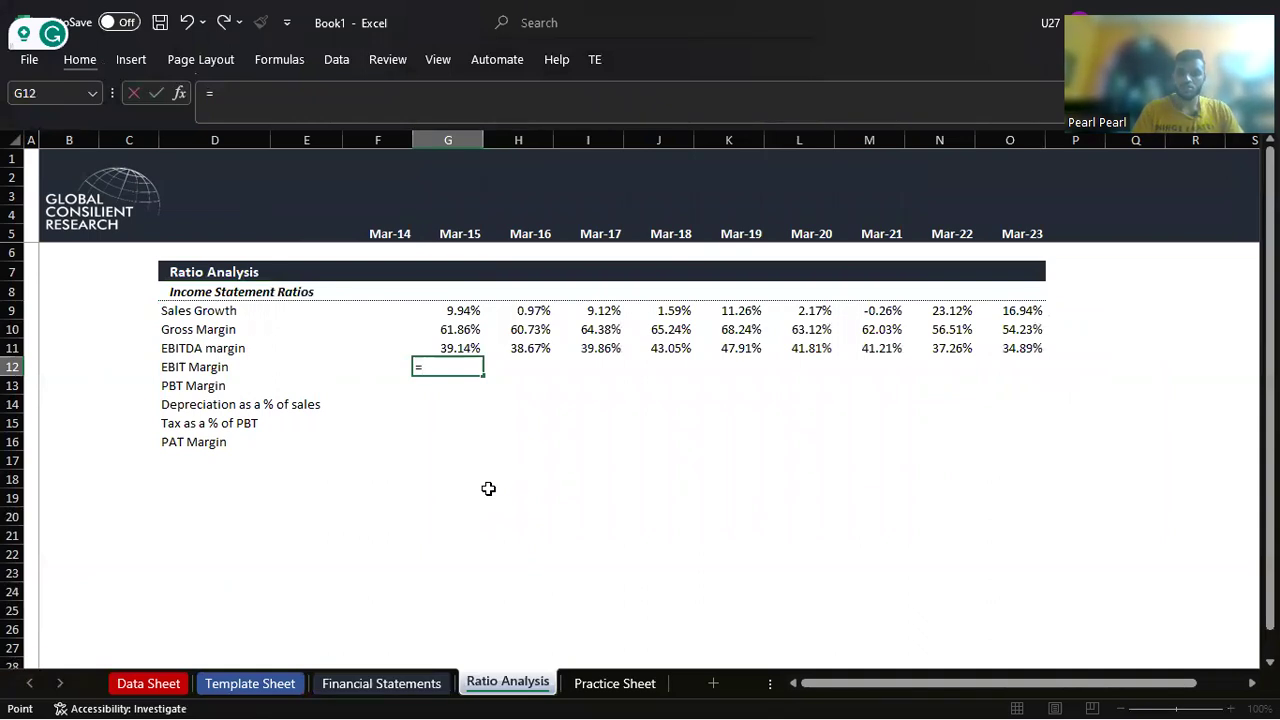
pyautogui.hotkey('ctrl', 'pageup')
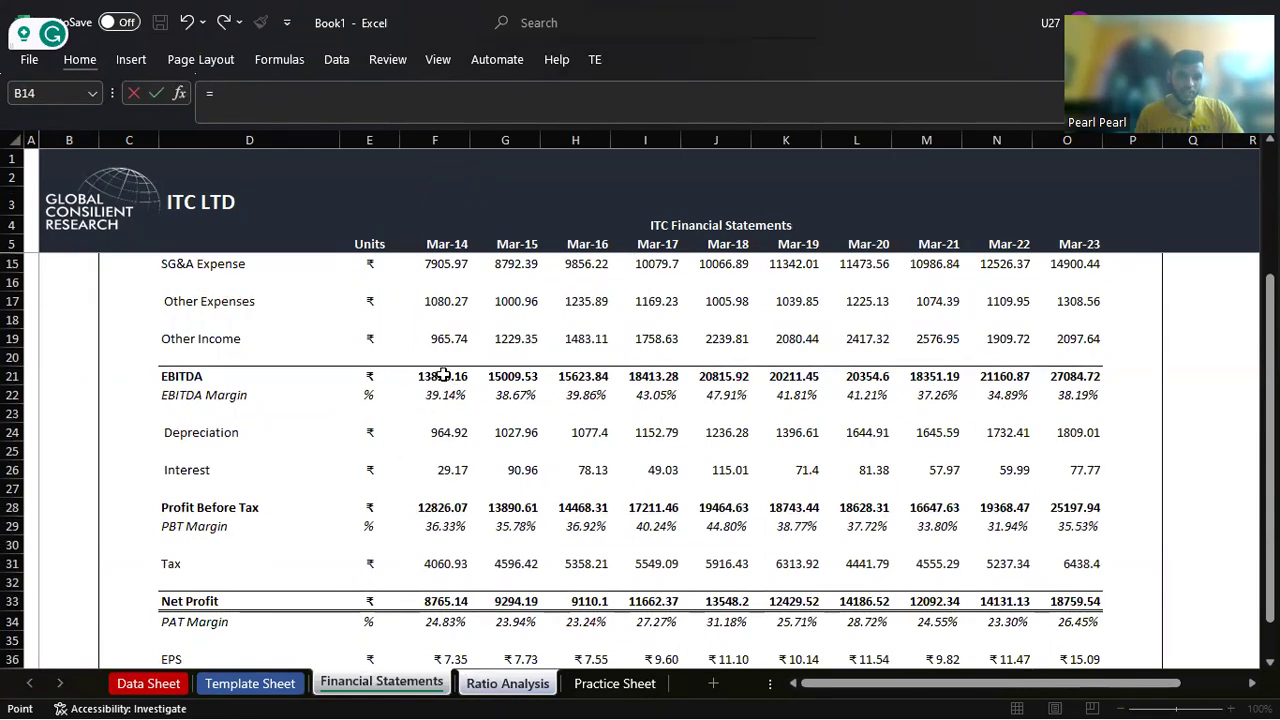
pyautogui.click(443, 375)
pyautogui.write('-')
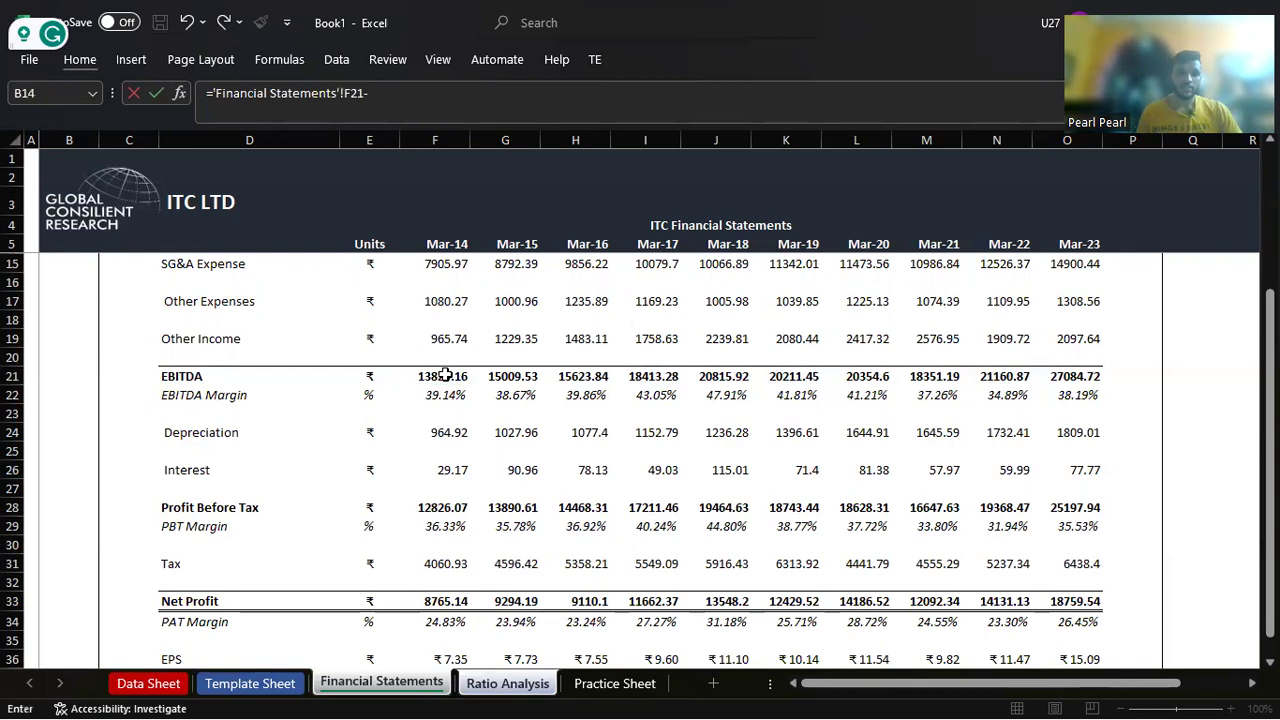
pyautogui.click(458, 432)
pyautogui.write(')')
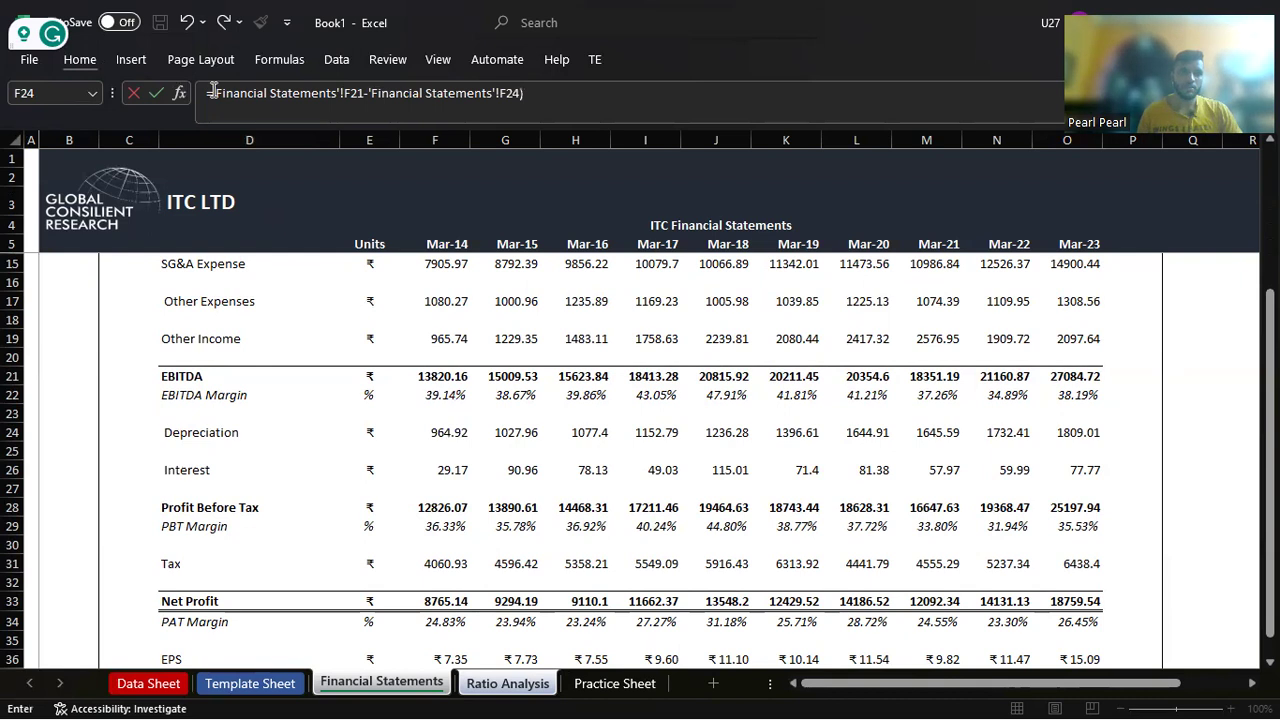
pyautogui.click(213, 93)
pyautogui.write('(')
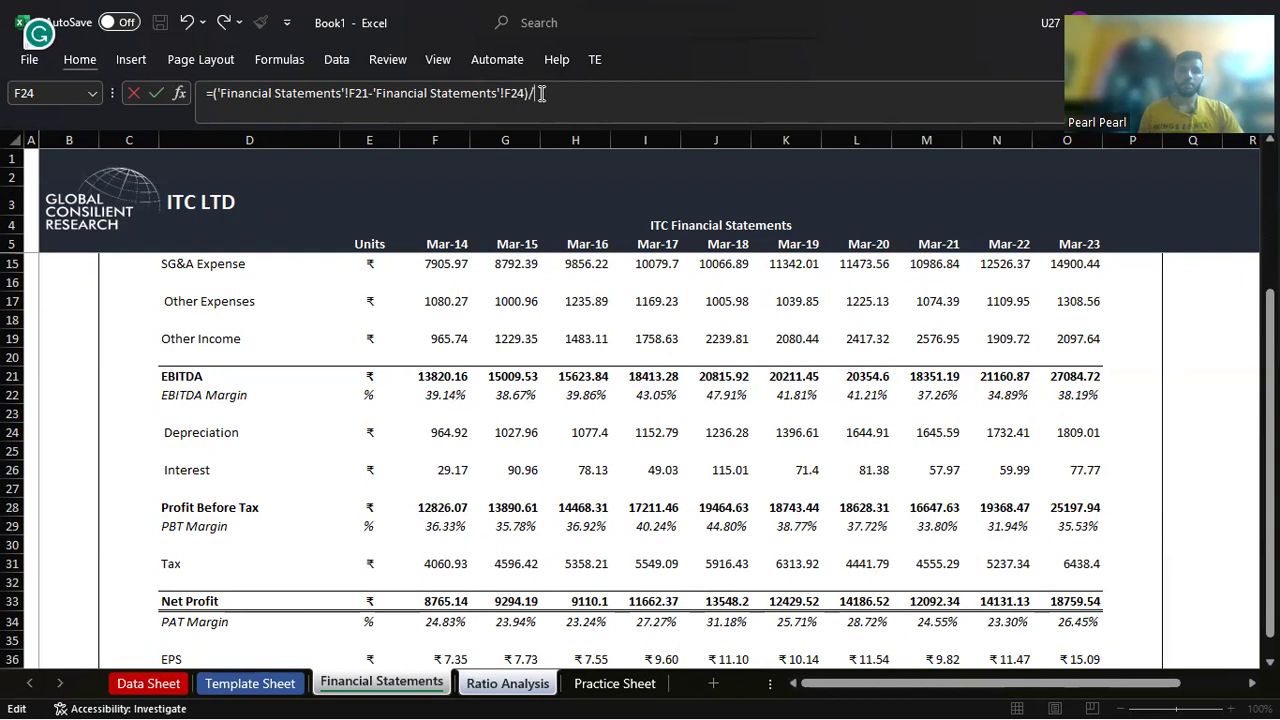
pyautogui.scroll(3, 586, 366)
pyautogui.click(432, 301)
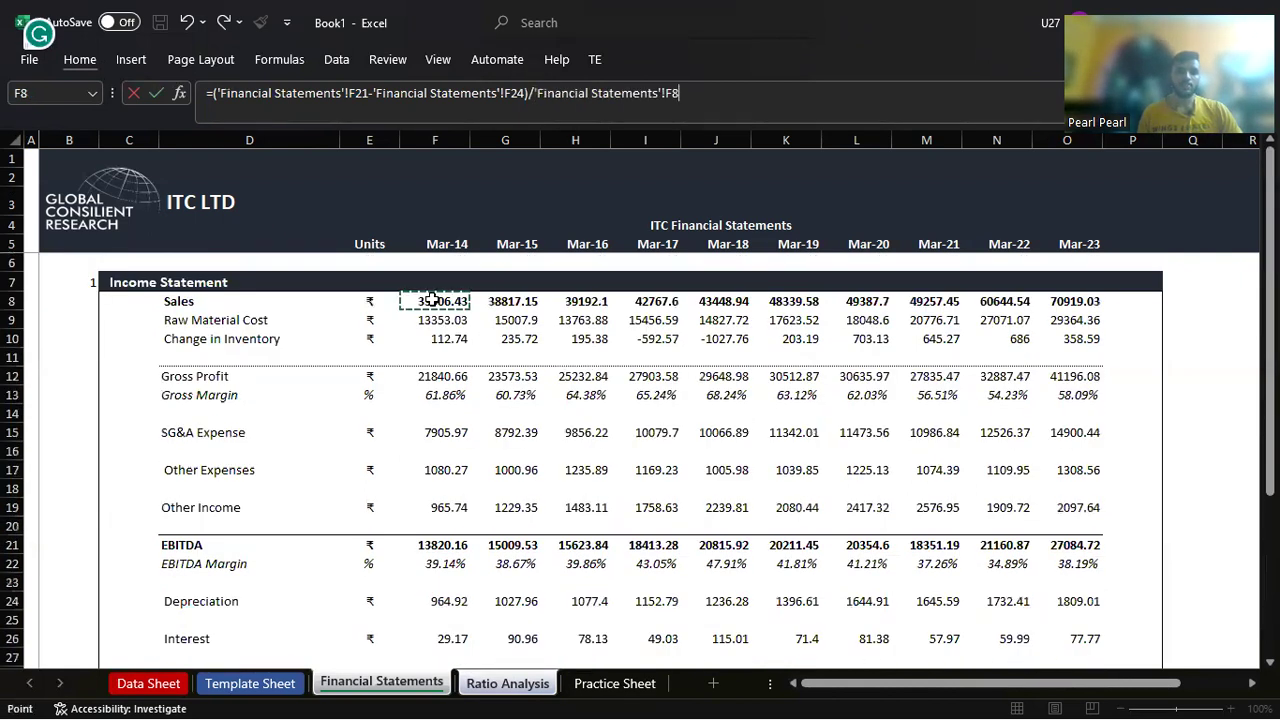
pyautogui.press('Return')
# Step: Copy the EBIT Margin formula across G12:O12 through Mar-23
pyautogui.press('Up')
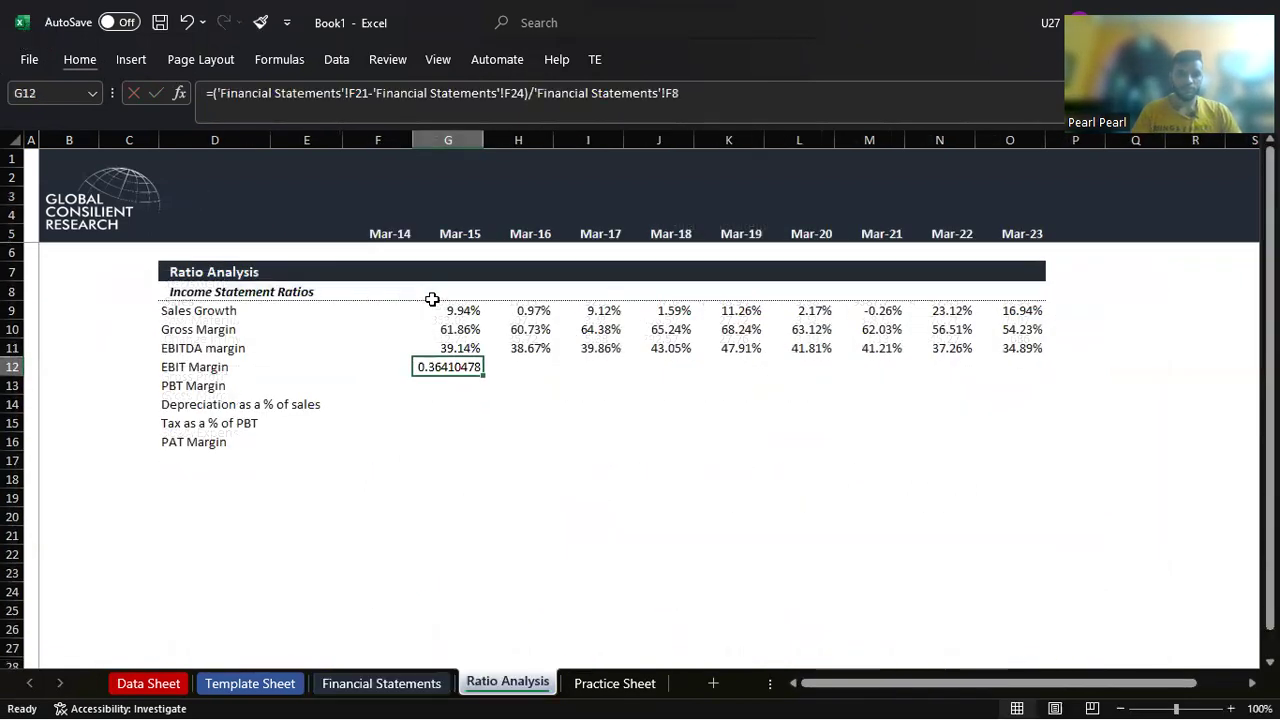
pyautogui.hotkey('ctrl', 'c')
pyautogui.hotkey('shift', 'Right')
pyautogui.hotkey('shift', 'Right')
pyautogui.hotkey('shift', 'Right')
pyautogui.hotkey('shift', 'Right')
pyautogui.hotkey('shift', 'Right')
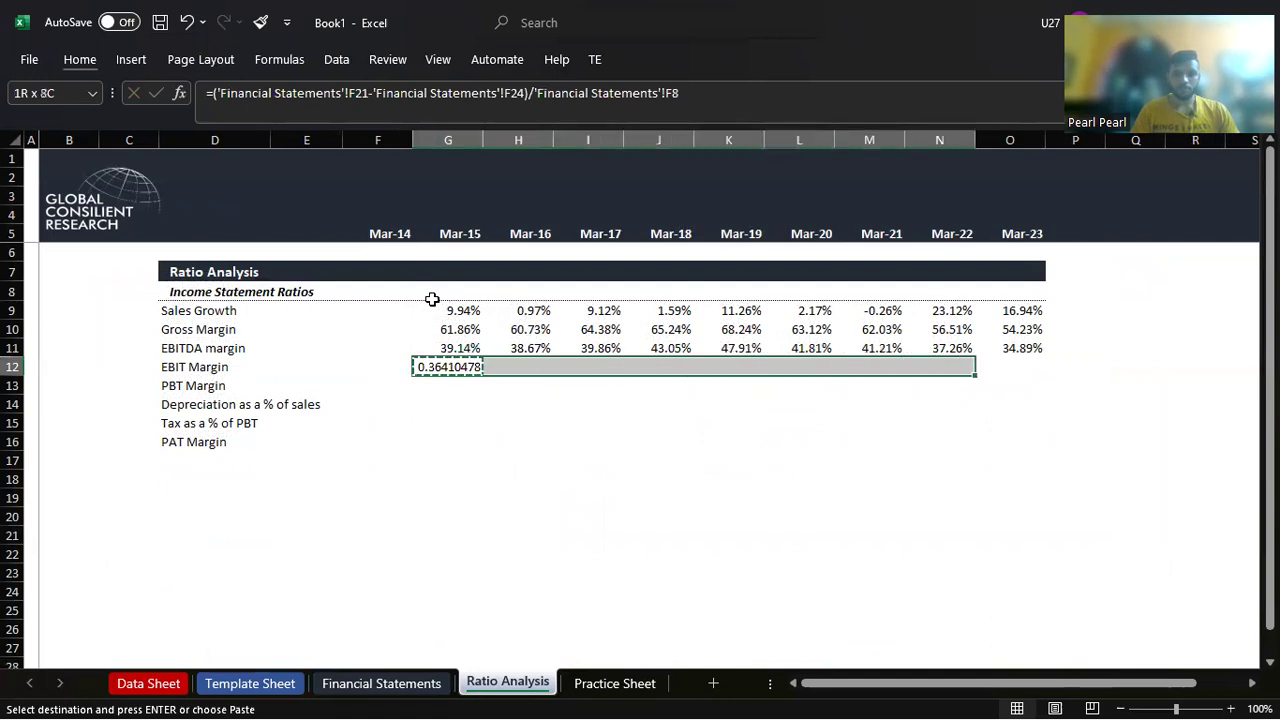
pyautogui.hotkey('shift', 'Right')
pyautogui.hotkey('shift', 'Right')
pyautogui.hotkey('ctrl', 'v')
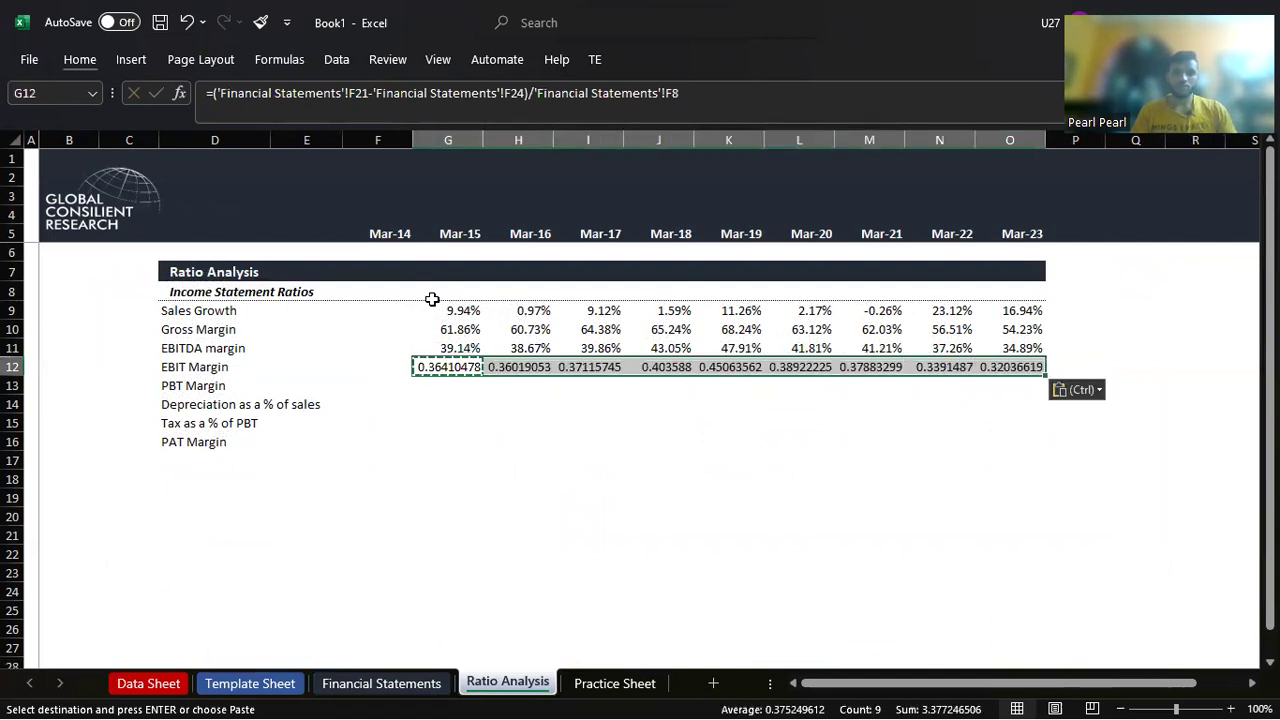
pyautogui.press('Escape')
# Step: Paste Special the formats from EBITDA margin G11 onto the EBIT Margin row as percentages
pyautogui.press('Right')
pyautogui.press('Up')
pyautogui.press('Left')
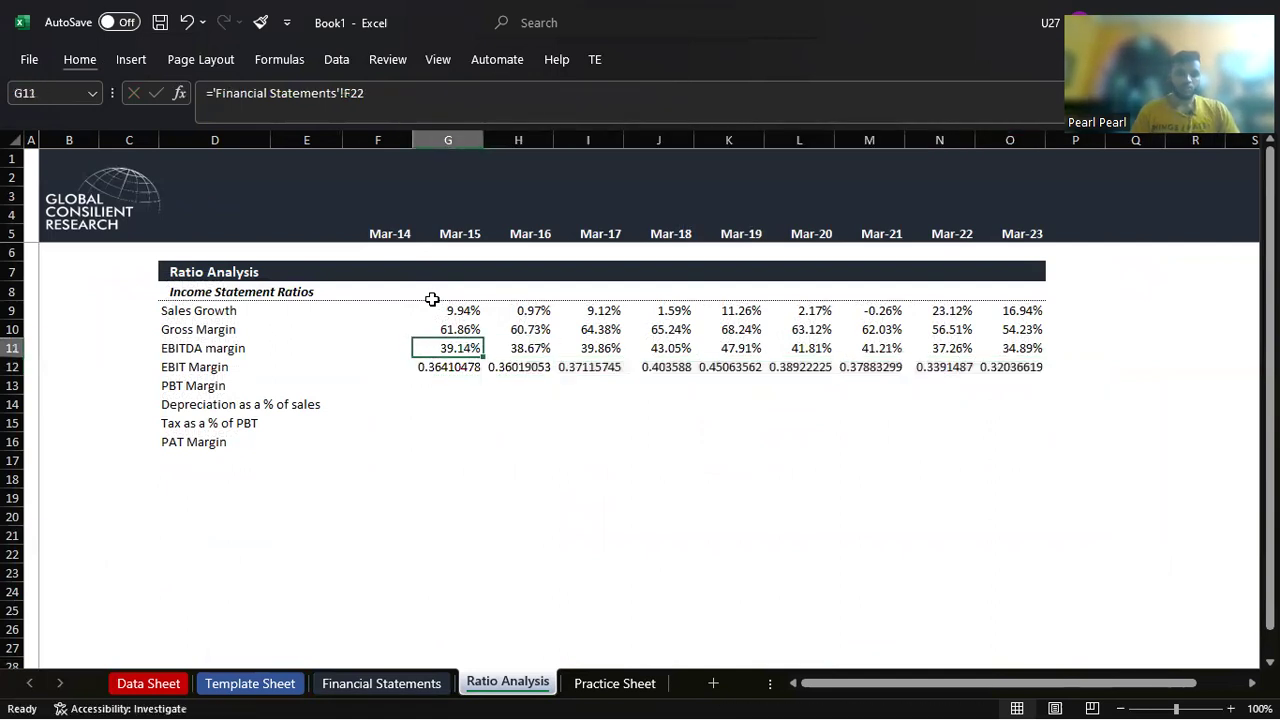
pyautogui.hotkey('ctrl', 'c')
pyautogui.press('Down')
pyautogui.hotkey('shift', 'Right')
pyautogui.hotkey('shift', 'Right')
pyautogui.hotkey('shift', 'Right')
pyautogui.hotkey('ctrl', 'alt', 'v')
pyautogui.press('t')
pyautogui.press('Return')
pyautogui.press('Escape')
pyautogui.press('Down')
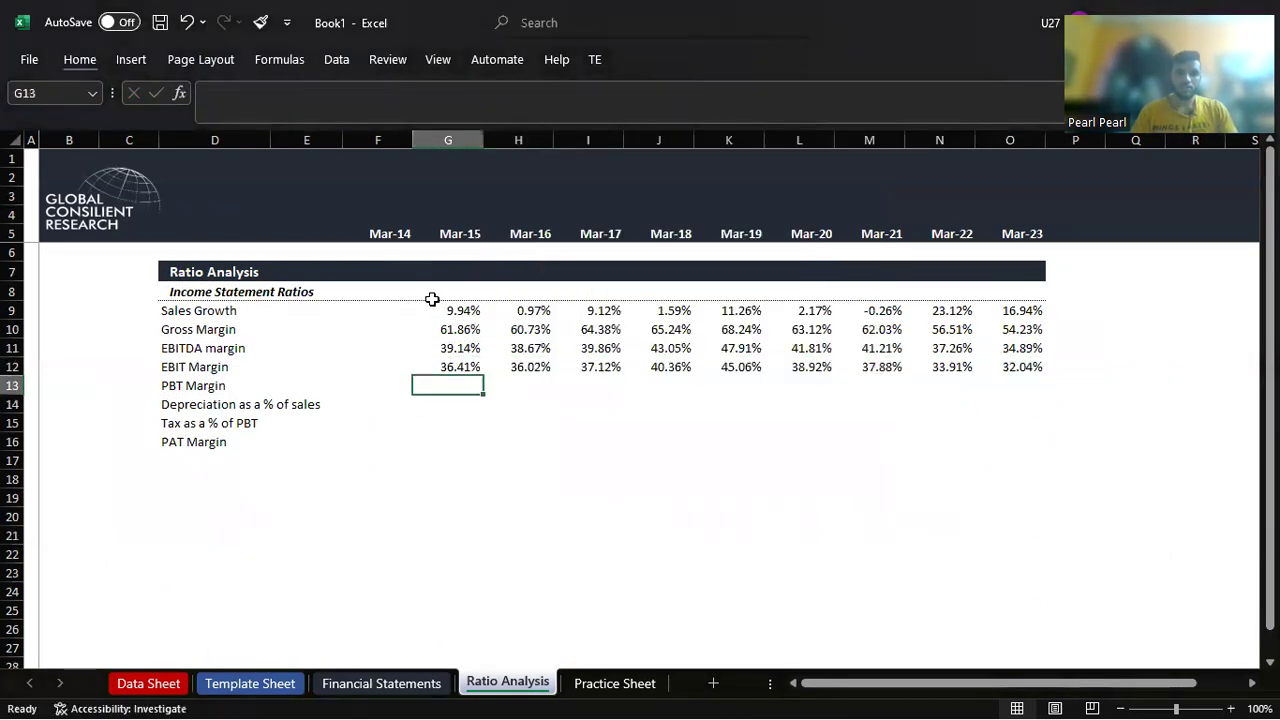
pyautogui.press('Up')
pyautogui.press('Up')
pyautogui.press('Up')
# Step: Link the Mar-15 PBT Margin cell G13 to 'Financial Statements'!F29
pyautogui.press('Up')
pyautogui.hotkey('shift', 'Down')
pyautogui.hotkey('shift', 'Down')
pyautogui.hotkey('shift', 'Down')
pyautogui.hotkey('shift', 'Down')
pyautogui.hotkey('shift', 'Down')
pyautogui.hotkey('shift', 'Down')
pyautogui.press('Down')
pyautogui.press('Down')
pyautogui.press('Up')
pyautogui.hotkey('shift', 'Down')
pyautogui.hotkey('shift', 'Down')
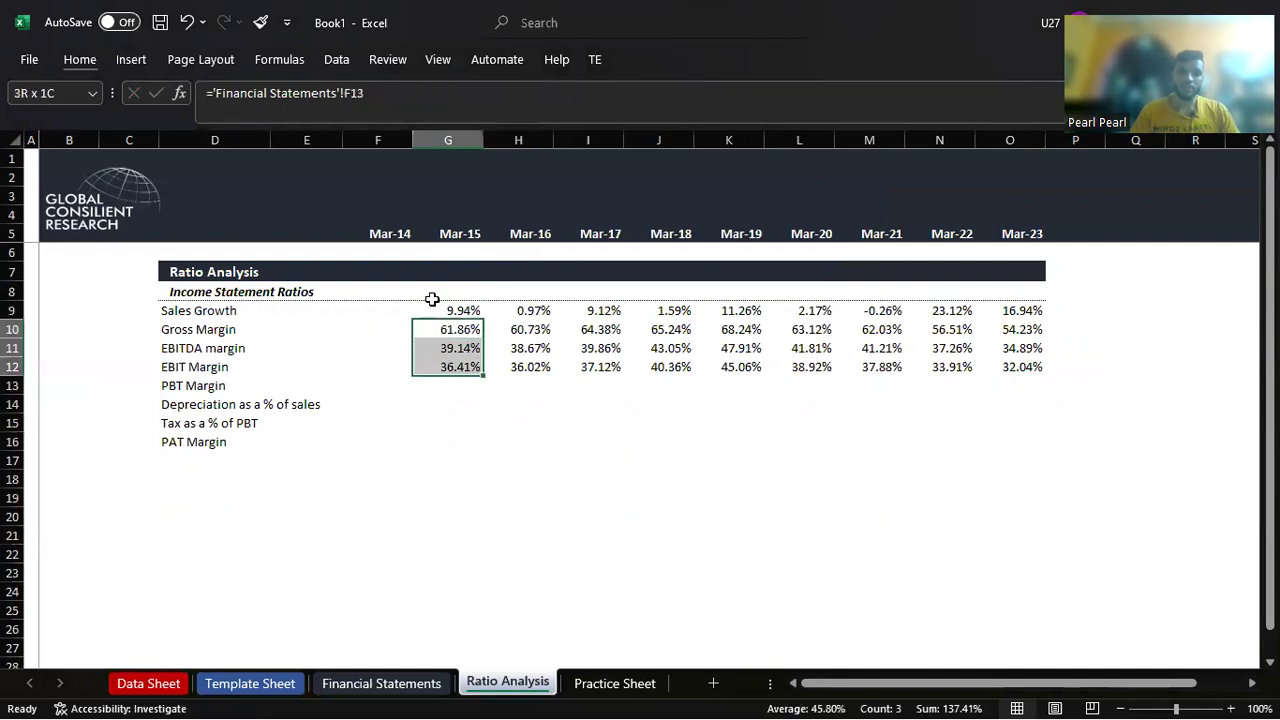
pyautogui.hotkey('shift', 'Down')
pyautogui.hotkey('shift', 'Down')
pyautogui.hotkey('shift', 'Down')
pyautogui.hotkey('shift', 'Down')
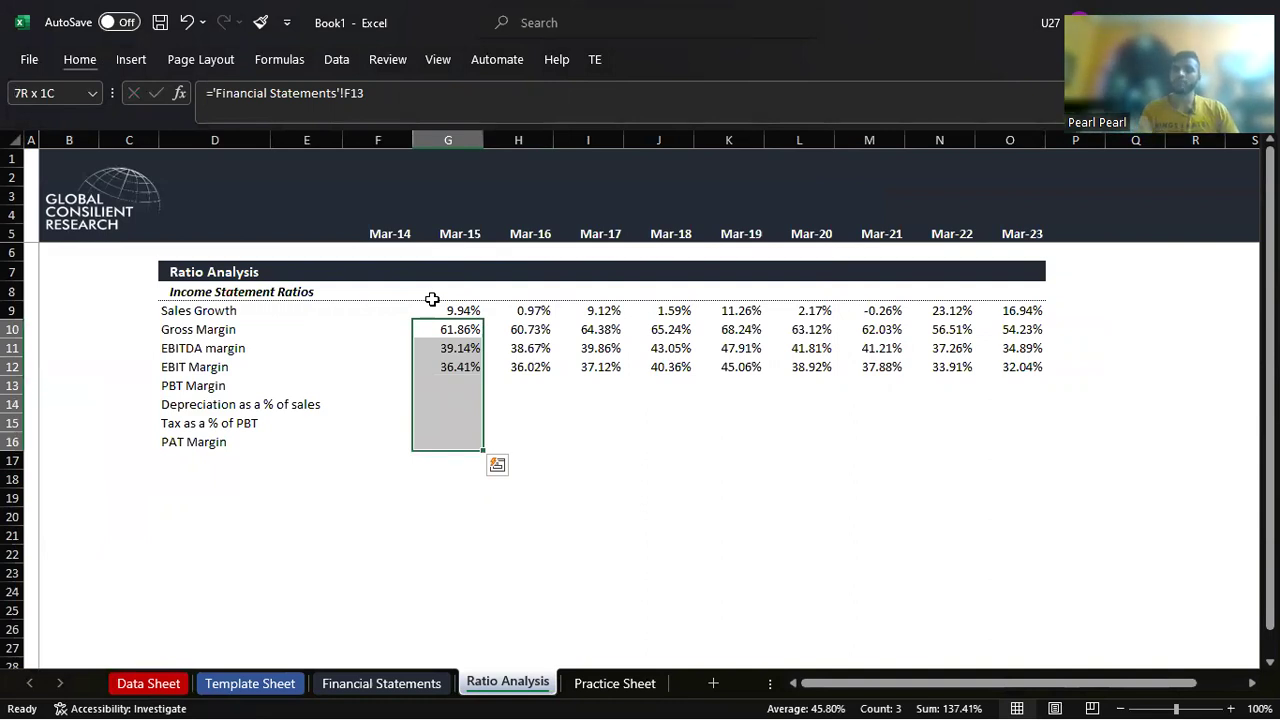
pyautogui.press('Down')
pyautogui.press('Down')
pyautogui.press('Down')
pyautogui.write('=')
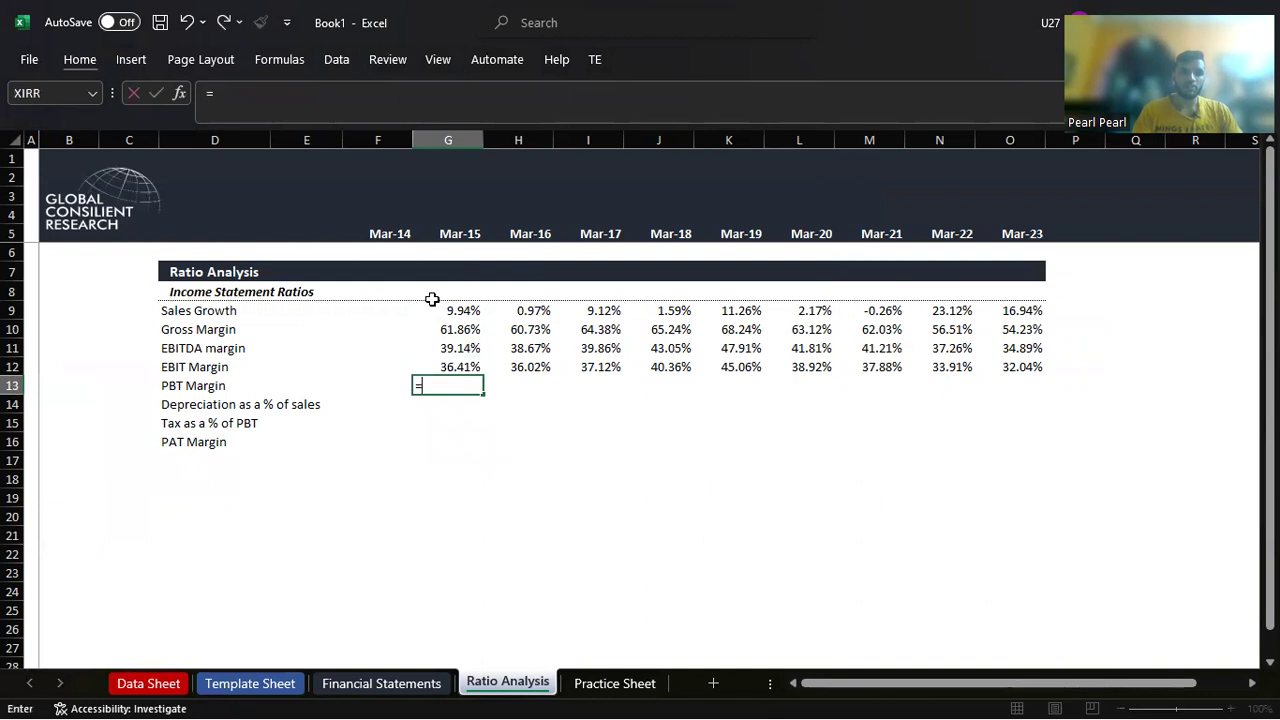
pyautogui.hotkey('ctrl', 'pageup')
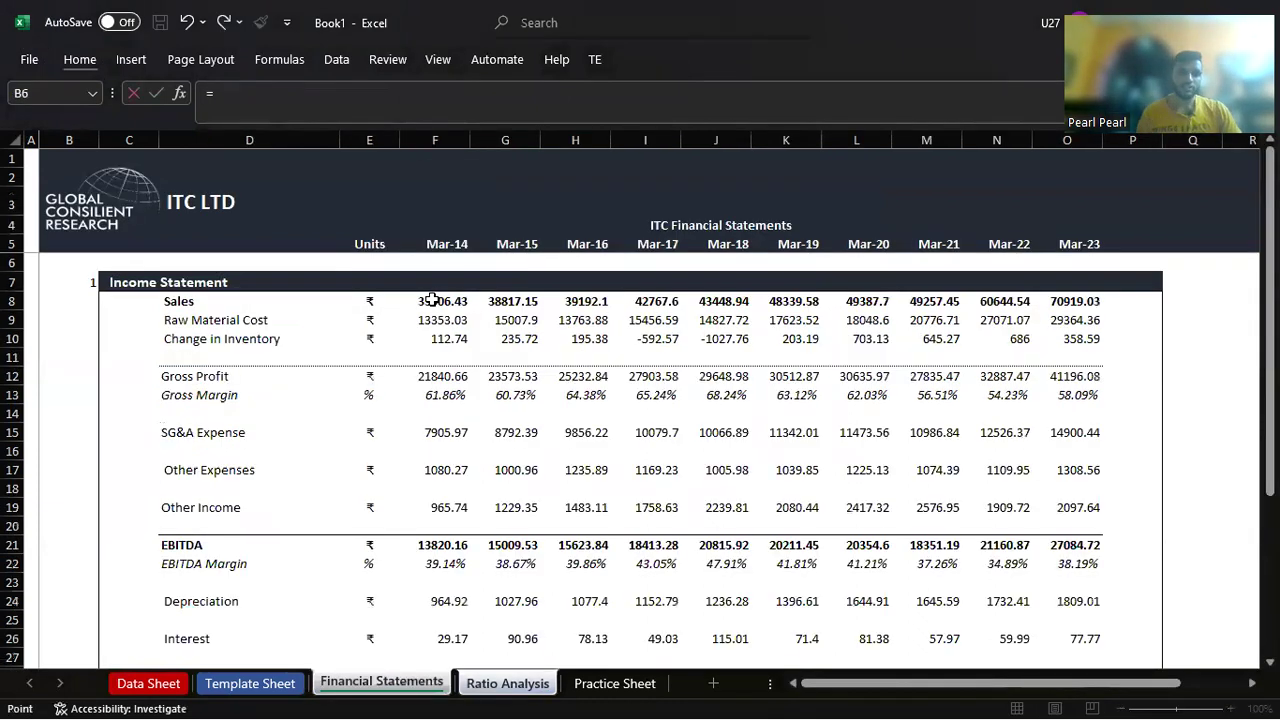
pyautogui.scroll(-1, 463, 420)
pyautogui.scroll(-2, 463, 420)
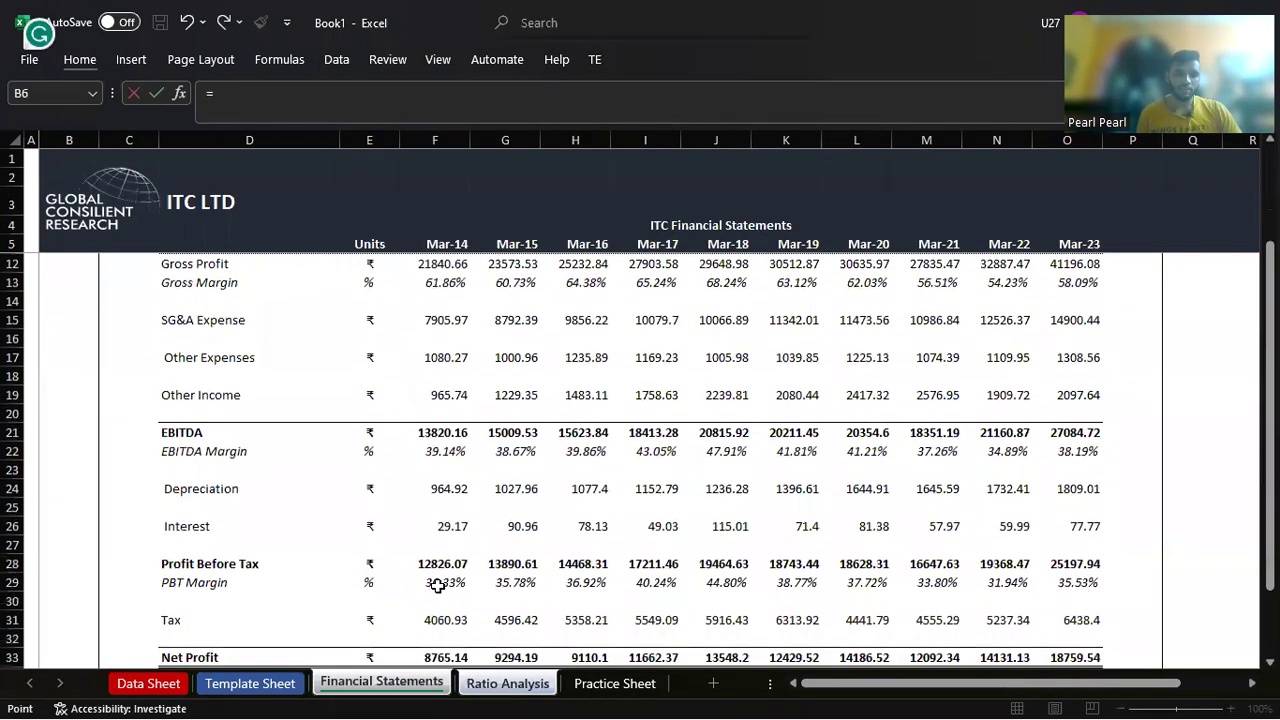
pyautogui.click(437, 586)
pyautogui.hotkey('ctrl', 'Return')
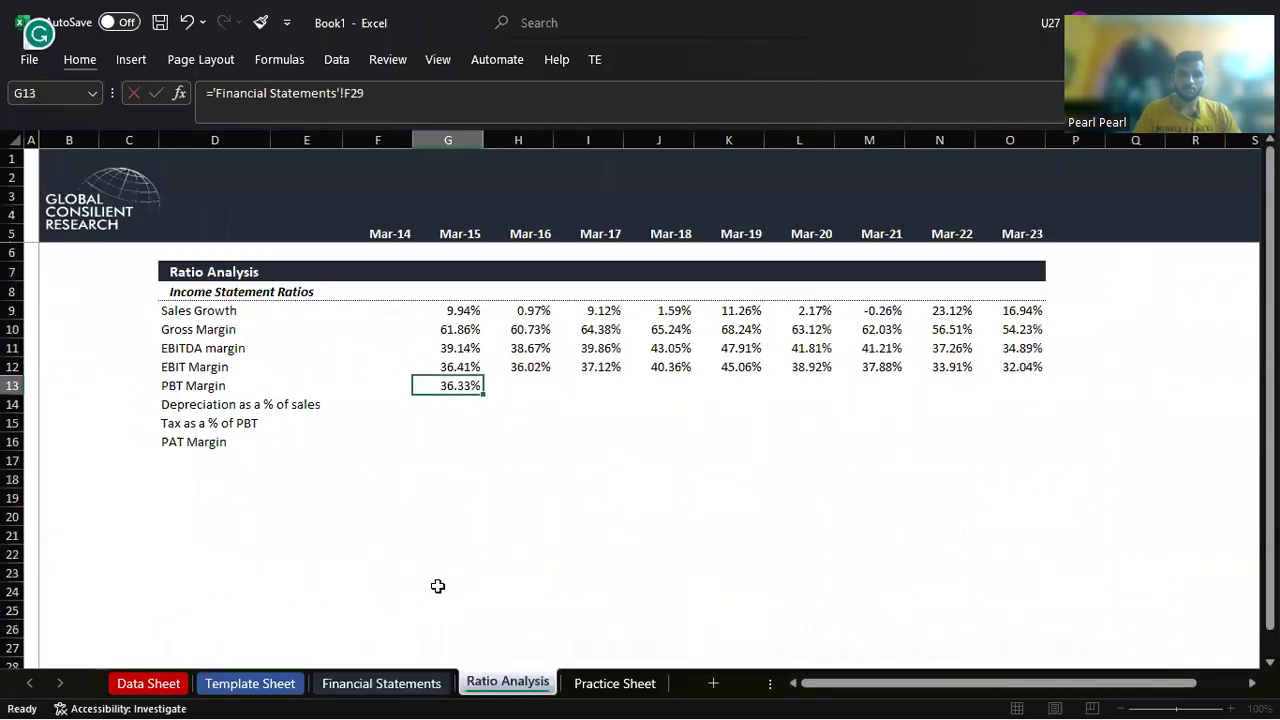
# Step: Copy the PBT Margin formula across G13:O13 for the remaining years
pyautogui.hotkey('ctrl', 'c')
pyautogui.hotkey('shift', 'Right')
pyautogui.hotkey('shift', 'Right')
pyautogui.hotkey('shift', 'Right')
pyautogui.hotkey('shift', 'Right')
pyautogui.hotkey('shift', 'Right')
pyautogui.hotkey('shift', 'Right')
pyautogui.hotkey('shift', 'Right')
pyautogui.hotkey('shift', 'Right')
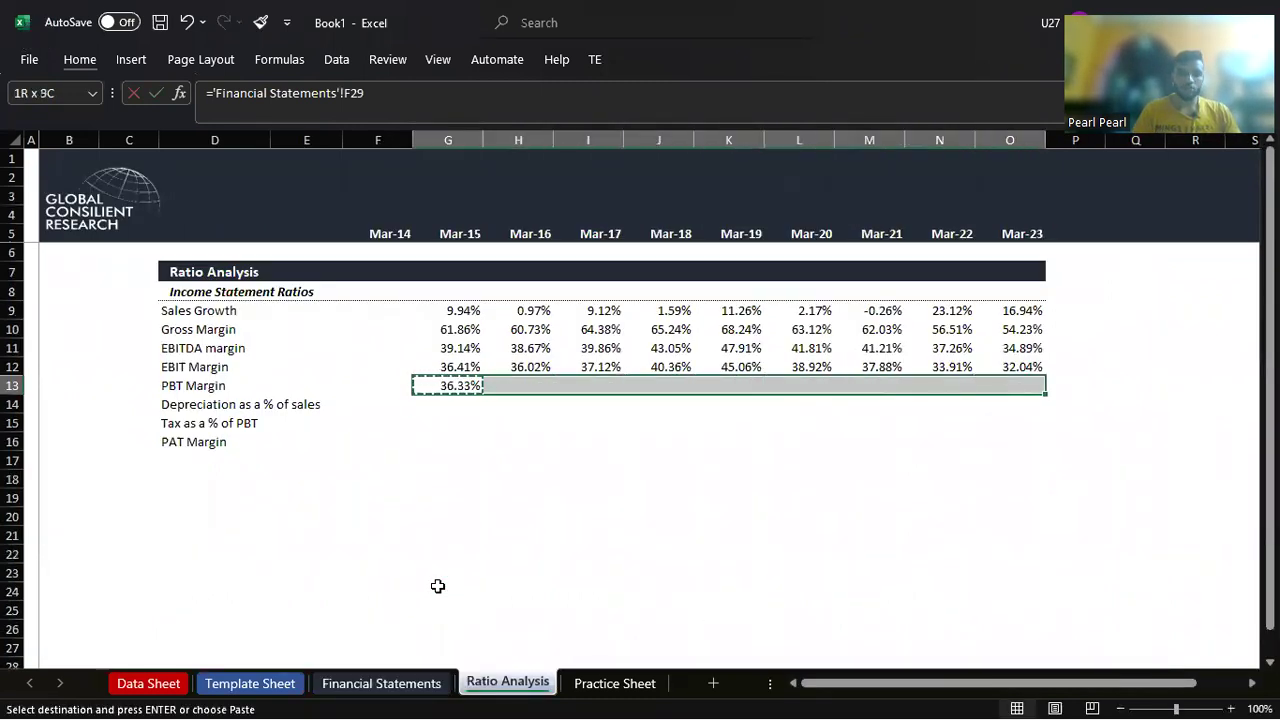
pyautogui.press('alt')
pyautogui.press('h')
pyautogui.press('v')
pyautogui.press('f')
pyautogui.press('Escape')
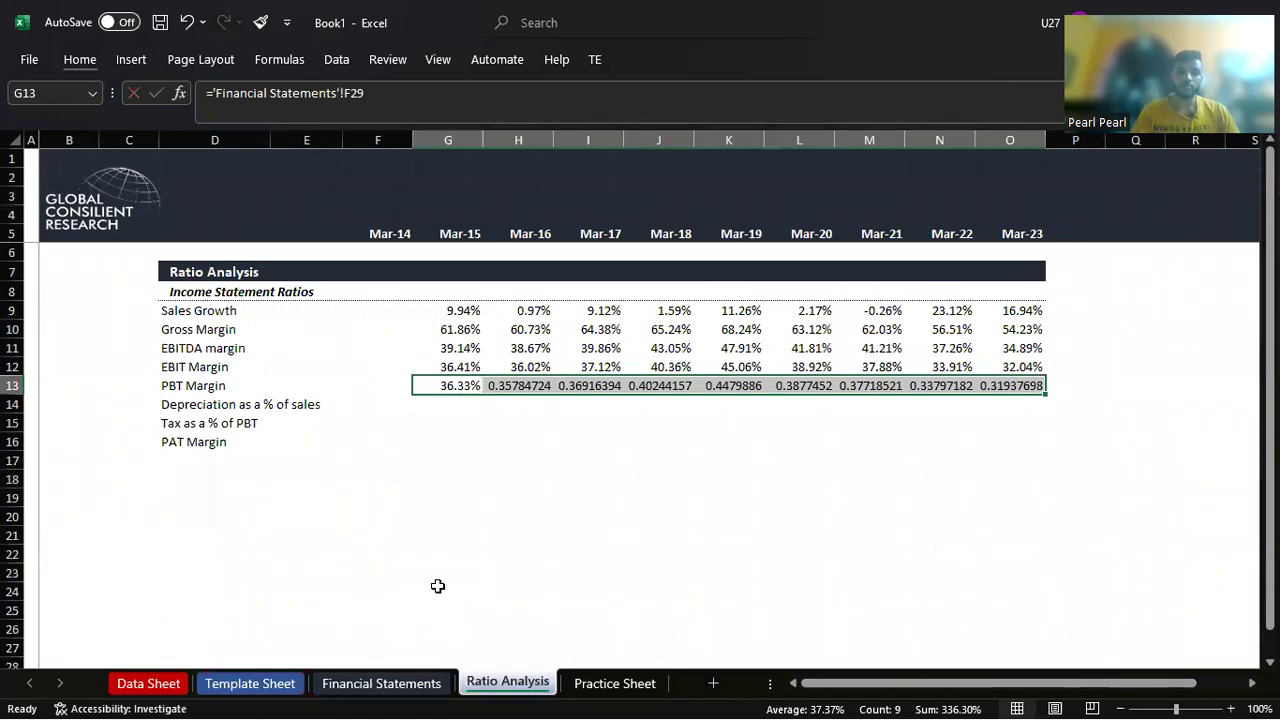
# Step: Paste G13's percentage format onto H13:O13, showing 36.33% down to 31.94%
pyautogui.press('Up')
pyautogui.press('Down')
pyautogui.hotkey('ctrl', 'c')
pyautogui.press('Right')
pyautogui.hotkey('shift', 'Right')
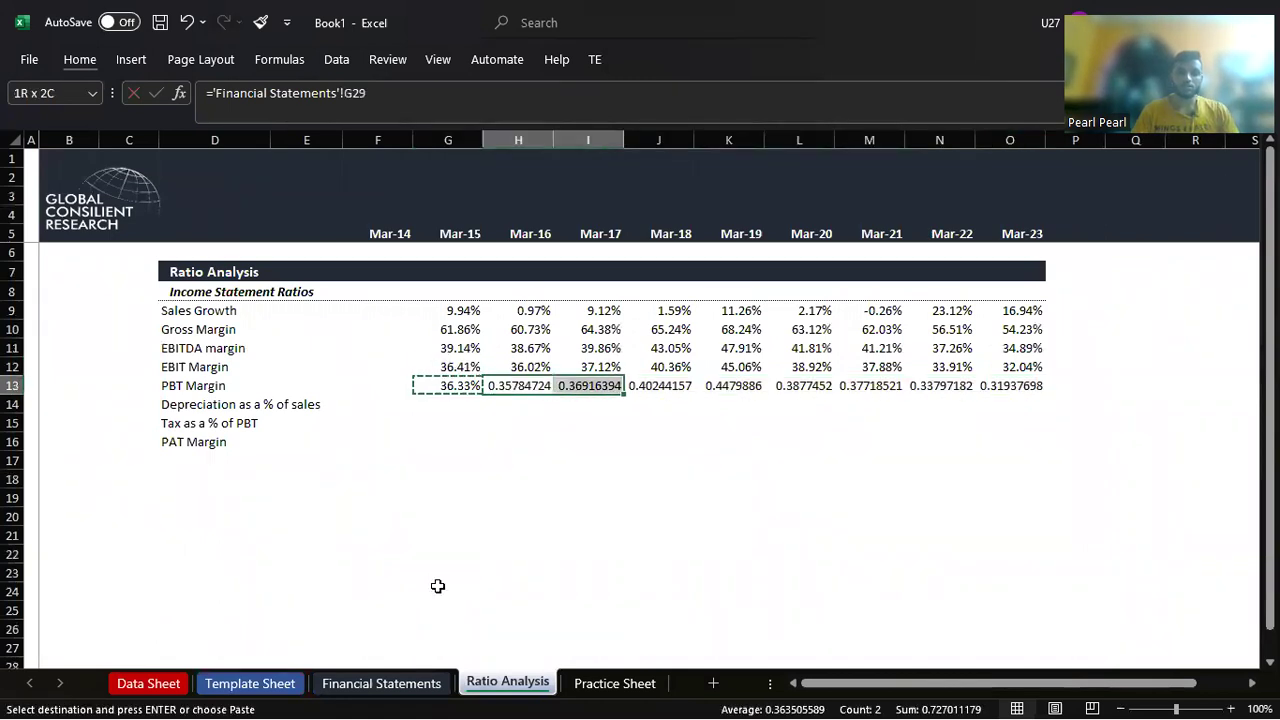
pyautogui.hotkey('shift', 'Right')
pyautogui.hotkey('shift', 'Right')
pyautogui.hotkey('shift', 'Right')
pyautogui.hotkey('shift', 'Right')
pyautogui.press('alt')
pyautogui.press('h')
pyautogui.press('v')
pyautogui.press('s')
pyautogui.press('t')
pyautogui.press('Return')
pyautogui.press('Escape')
pyautogui.press('Down')
pyautogui.press('Down')
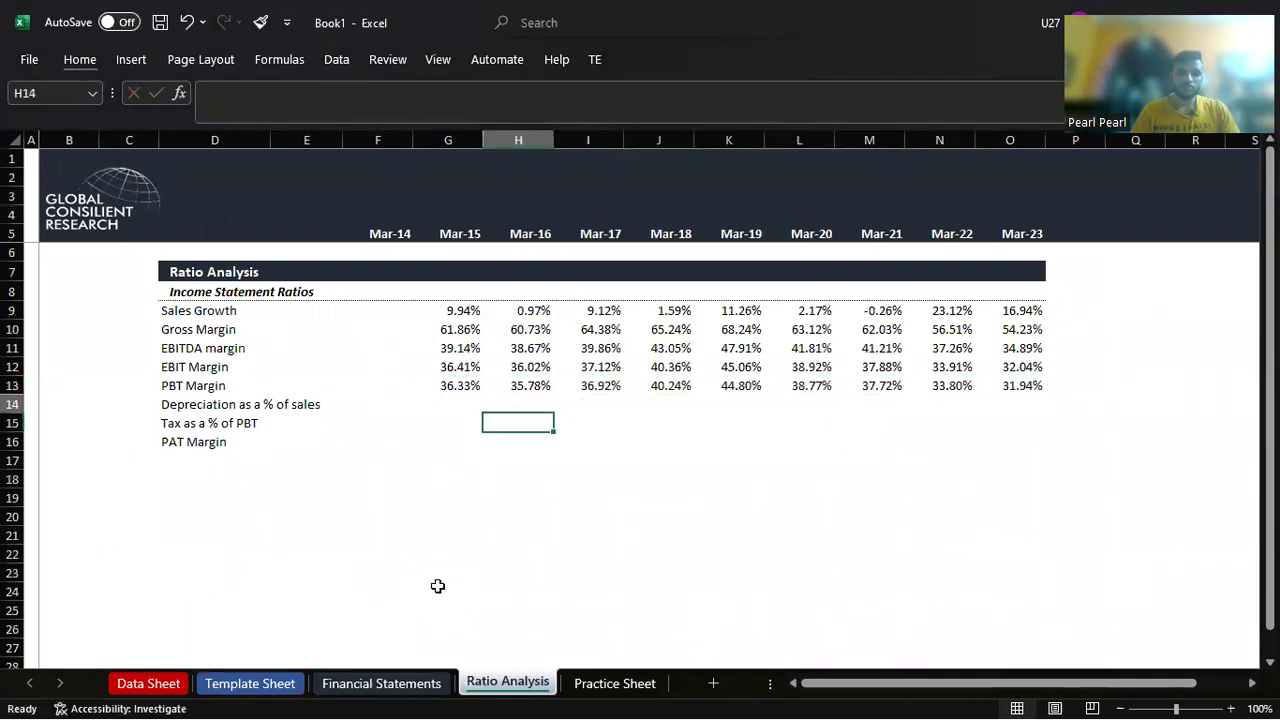
pyautogui.press('Left')
# Step: Enter an IFERROR formula dividing Mar-15 depreciation by Mar-15 Sales in G14
pyautogui.write('=ife')
pyautogui.press('Tab')
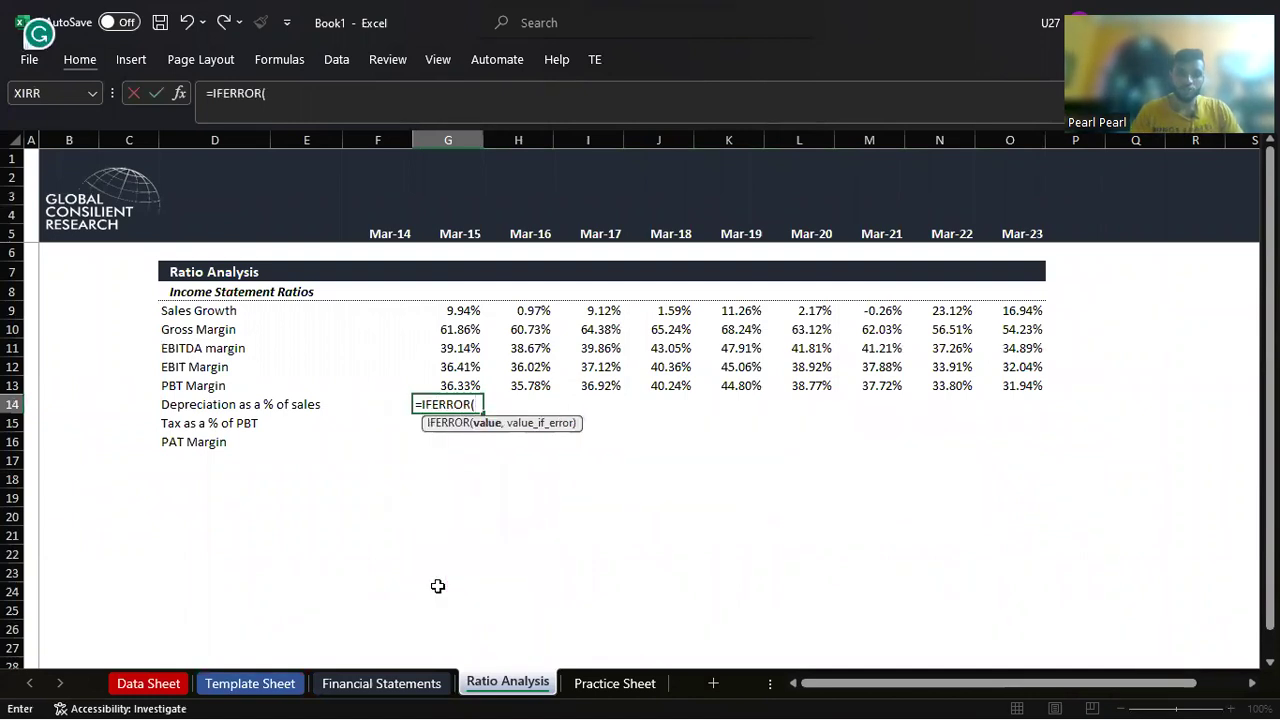
pyautogui.click(381, 683)
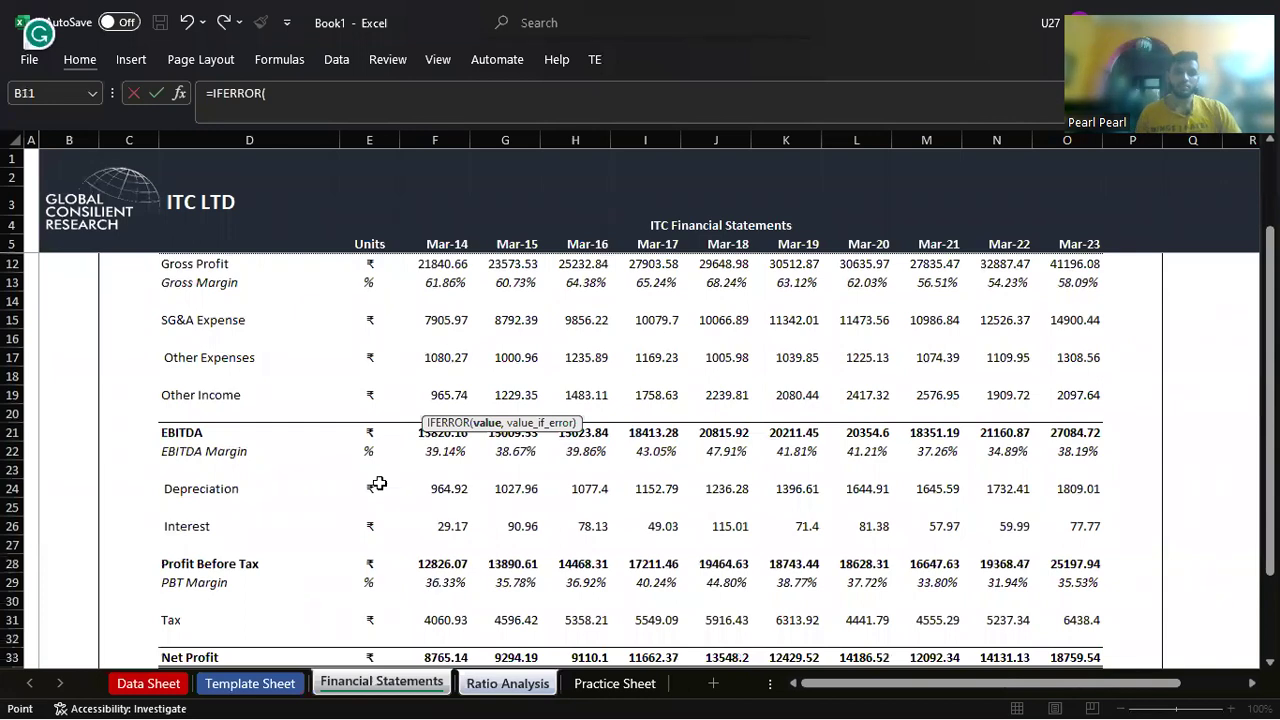
pyautogui.click(440, 488)
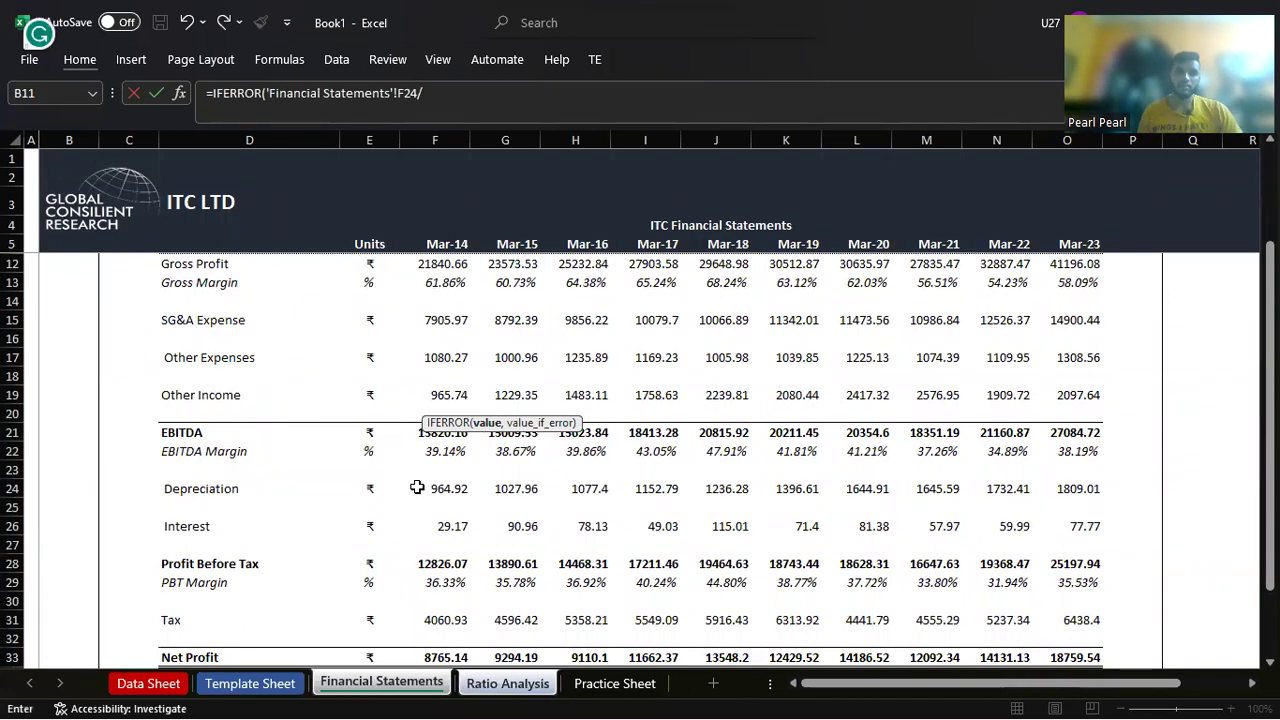
pyautogui.write('/')
pyautogui.scroll(2, 413, 449)
pyautogui.click(446, 300)
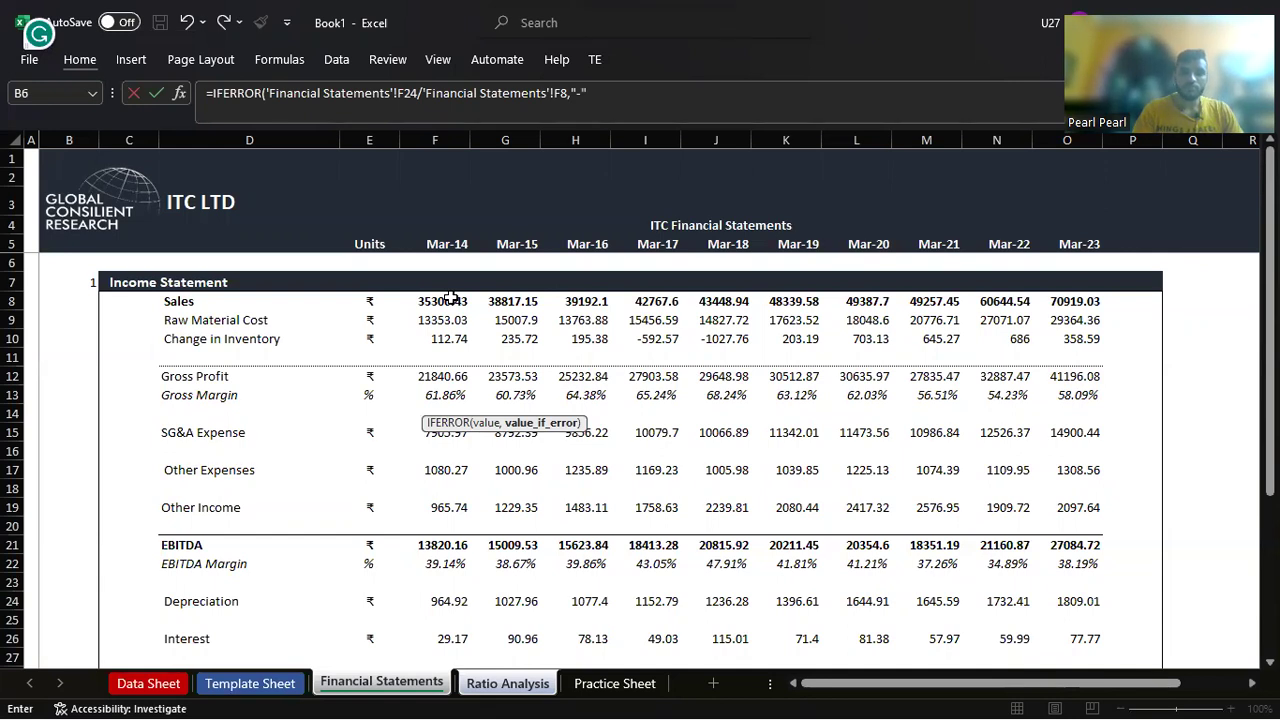
pyautogui.write(')')
pyautogui.press('Return')
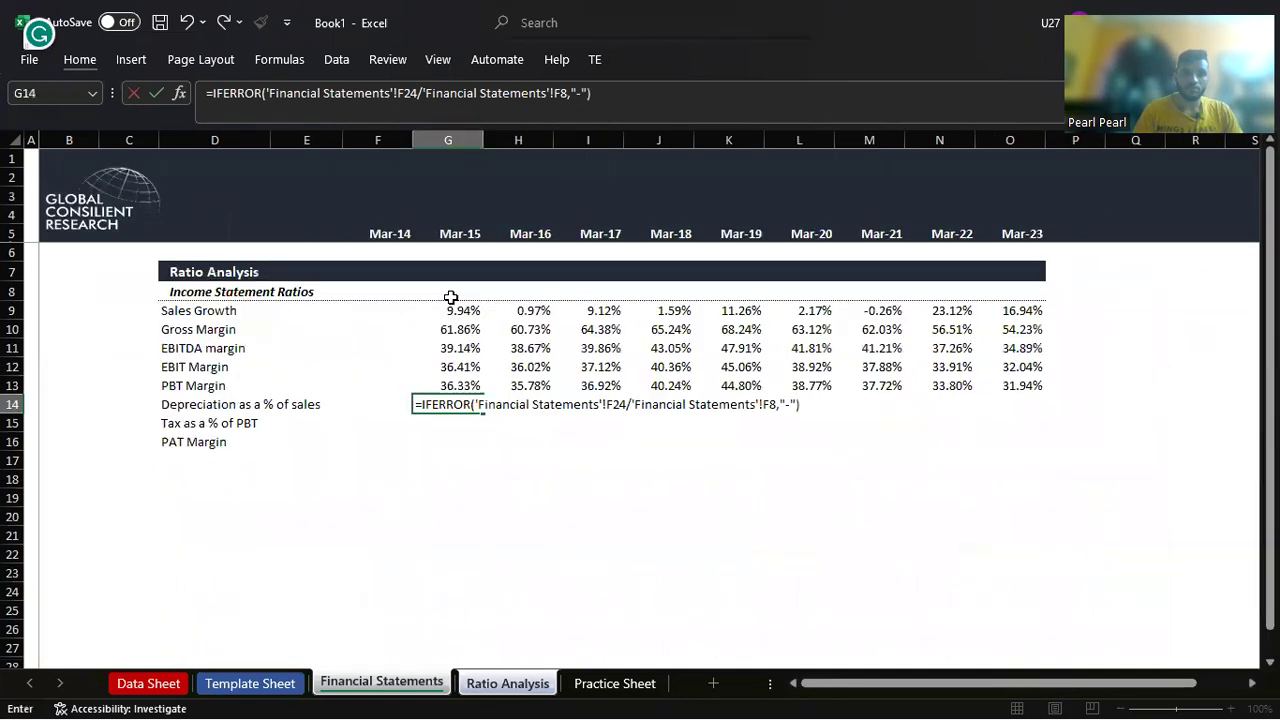
# Step: Copy the depreciation-to-sales formula across H14:O14 for the remaining years
pyautogui.press('Up')
pyautogui.hotkey('ctrl', 'c')
pyautogui.hotkey('shift', 'Right')
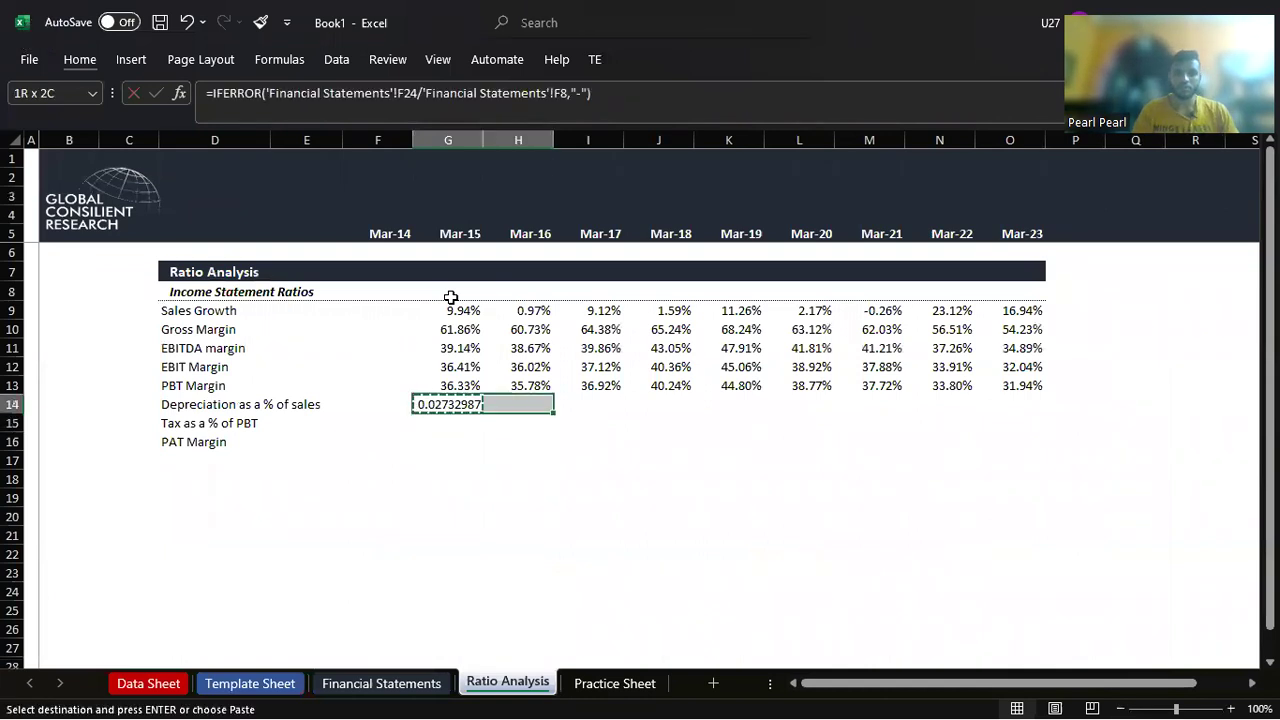
pyautogui.hotkey('shift', 'Right')
pyautogui.hotkey('shift', 'Right')
pyautogui.hotkey('shift', 'Right')
# Step: Paste the PBT Margin formatting onto the depreciation row, showing 2.73% to 2.86%
pyautogui.hotkey('shift', 'Right')
pyautogui.hotkey('shift', 'Right')
pyautogui.hotkey('shift', 'Right')
pyautogui.hotkey('ctrl', 'v')
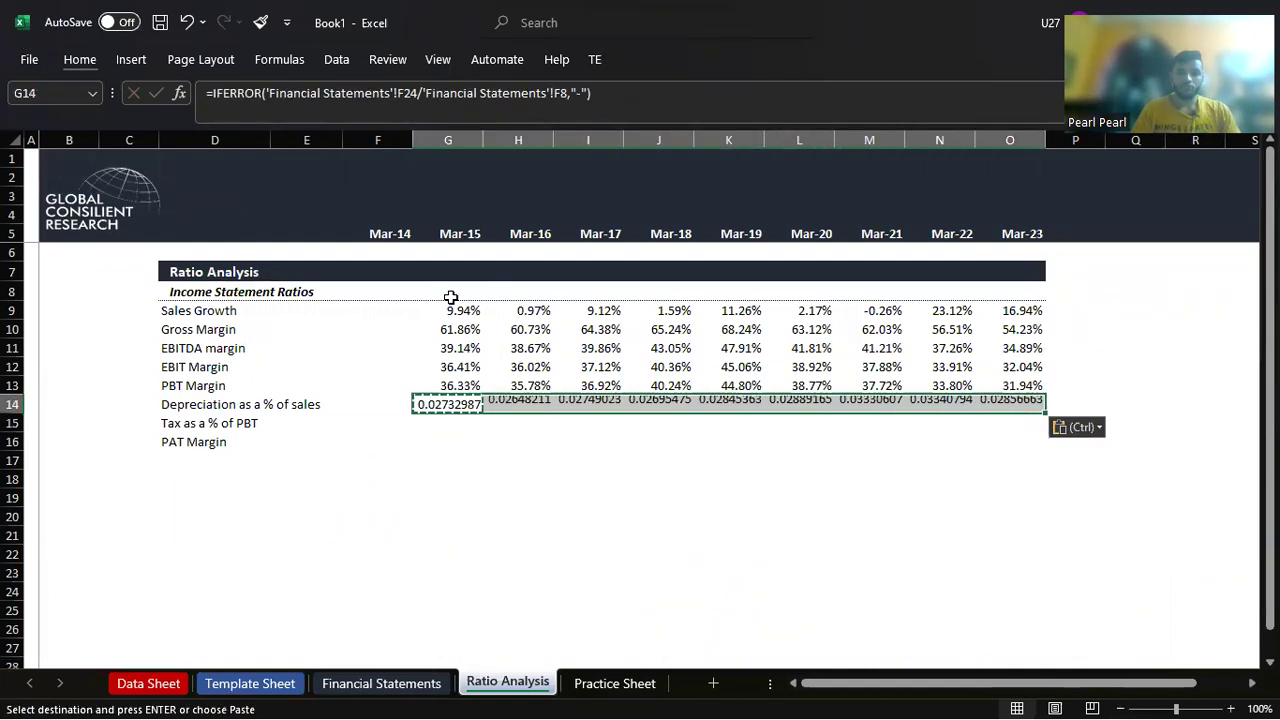
pyautogui.press('Up')
pyautogui.press('Escape')
pyautogui.press('Down')
pyautogui.press('Up')
pyautogui.hotkey('ctrl', 'c')
pyautogui.press('Down')
pyautogui.hotkey('shift', 'Right')
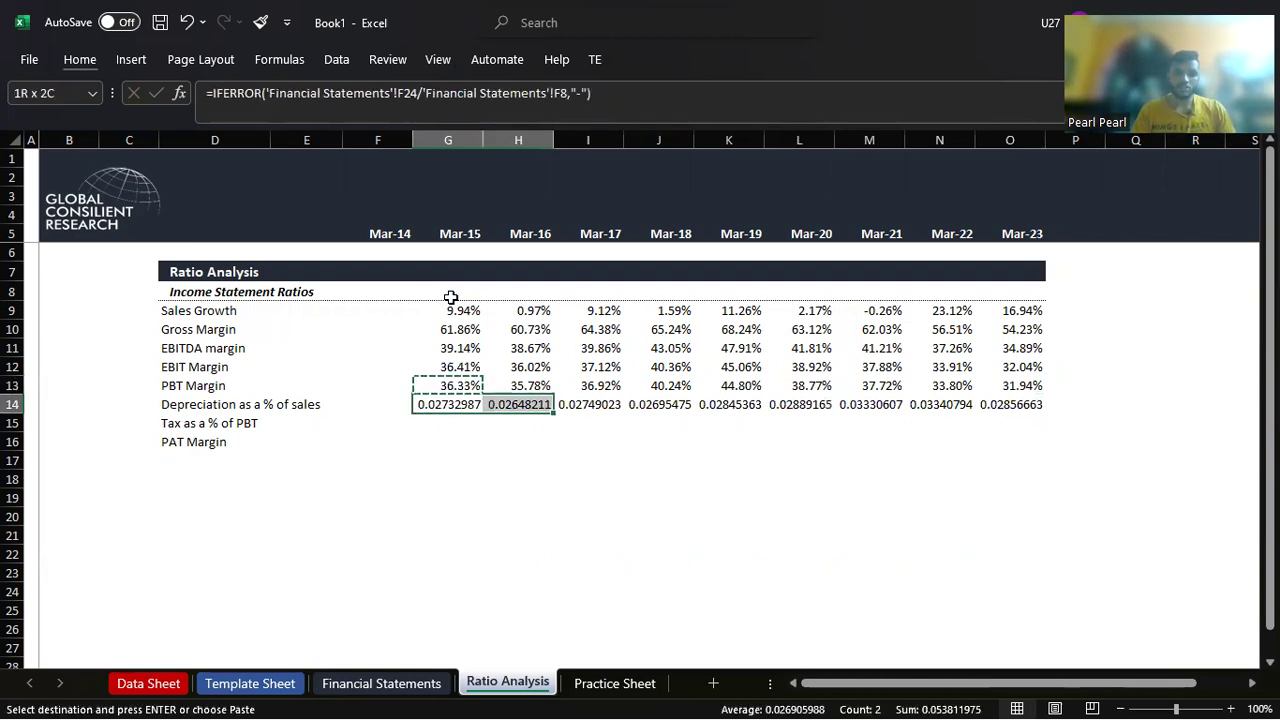
pyautogui.hotkey('shift', 'Right')
pyautogui.hotkey('shift', 'Right')
pyautogui.hotkey('shift', 'Right')
pyautogui.hotkey('shift', 'Right')
pyautogui.hotkey('shift', 'Right')
pyautogui.hotkey('shift', 'Right')
pyautogui.hotkey('alt', 'h')
pyautogui.press('v')
pyautogui.press('r')
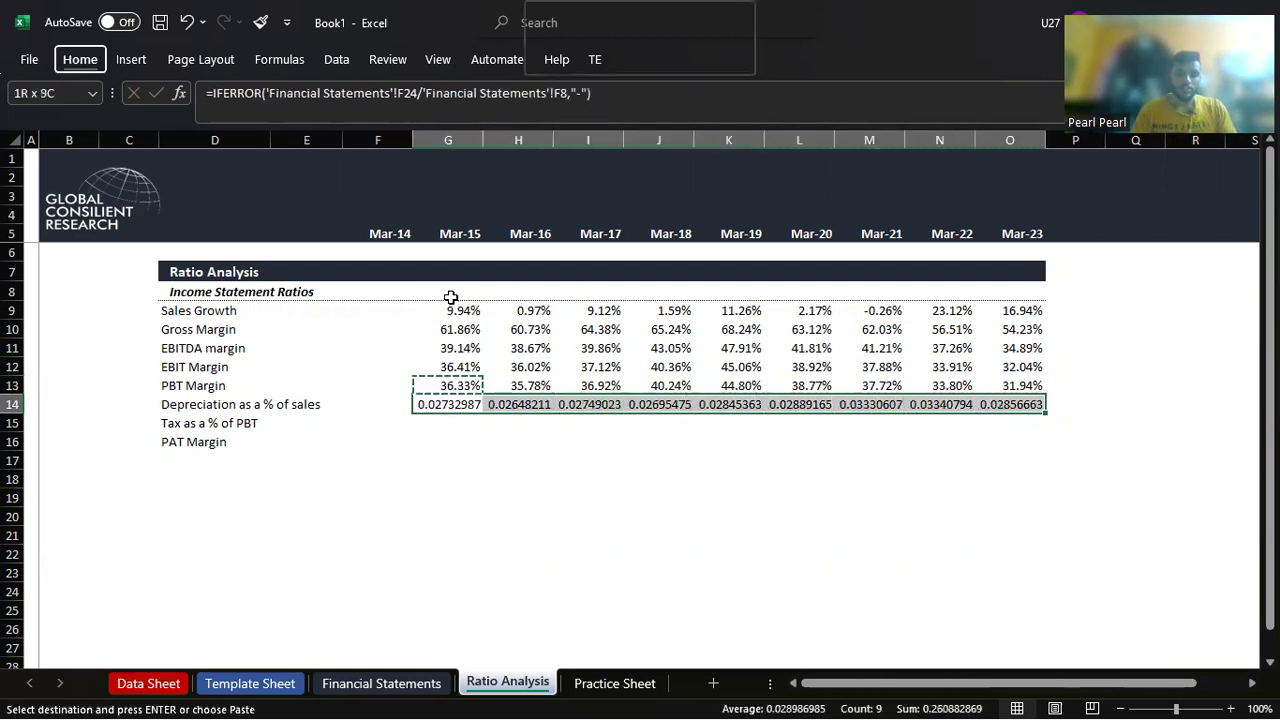
pyautogui.press('Escape')
pyautogui.press('Down')
pyautogui.press('Up')
pyautogui.press('Up')
pyautogui.press('Up')
pyautogui.press('Up')
pyautogui.press('Up')
pyautogui.press('Down')
pyautogui.press('Down')
pyautogui.press('Down')
pyautogui.press('Down')
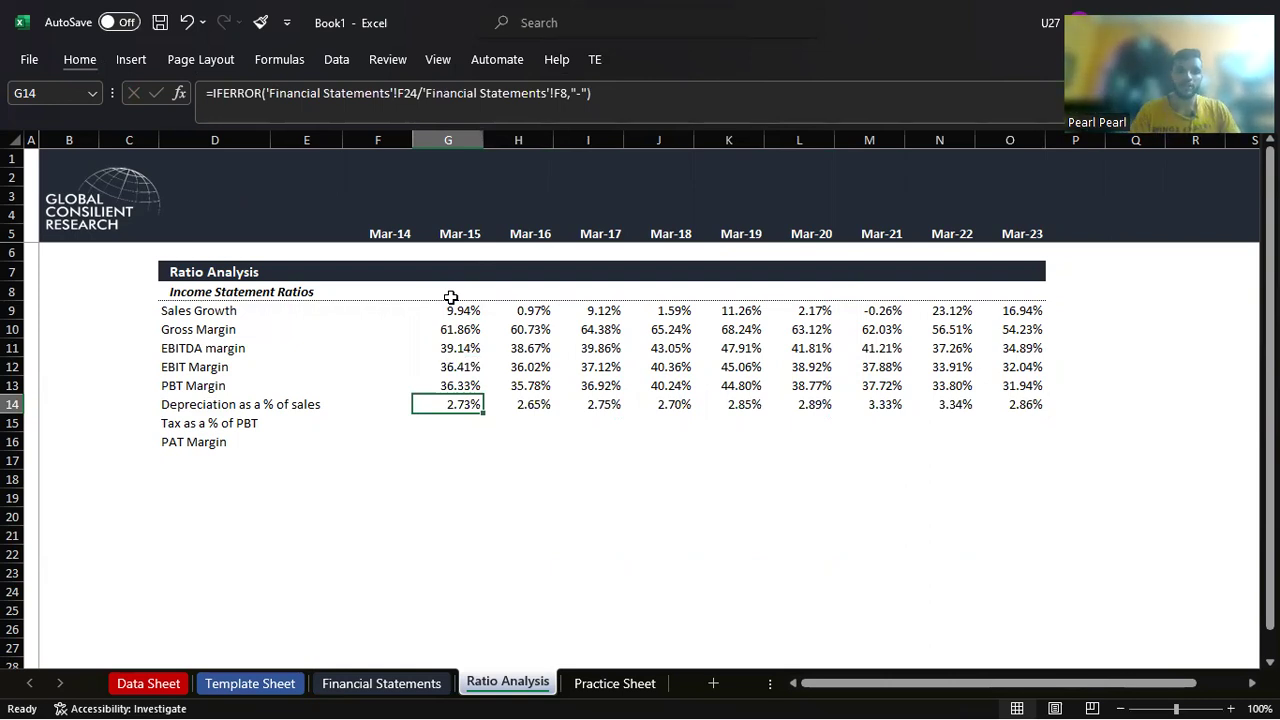
# Step: In G15 enter =IFERROR('Financial Statements'!F31/'Financial Statements'!F28,"-") for Mar-15 tax over PBT
pyautogui.press('Down')
pyautogui.write('=ife')
pyautogui.press('Tab')
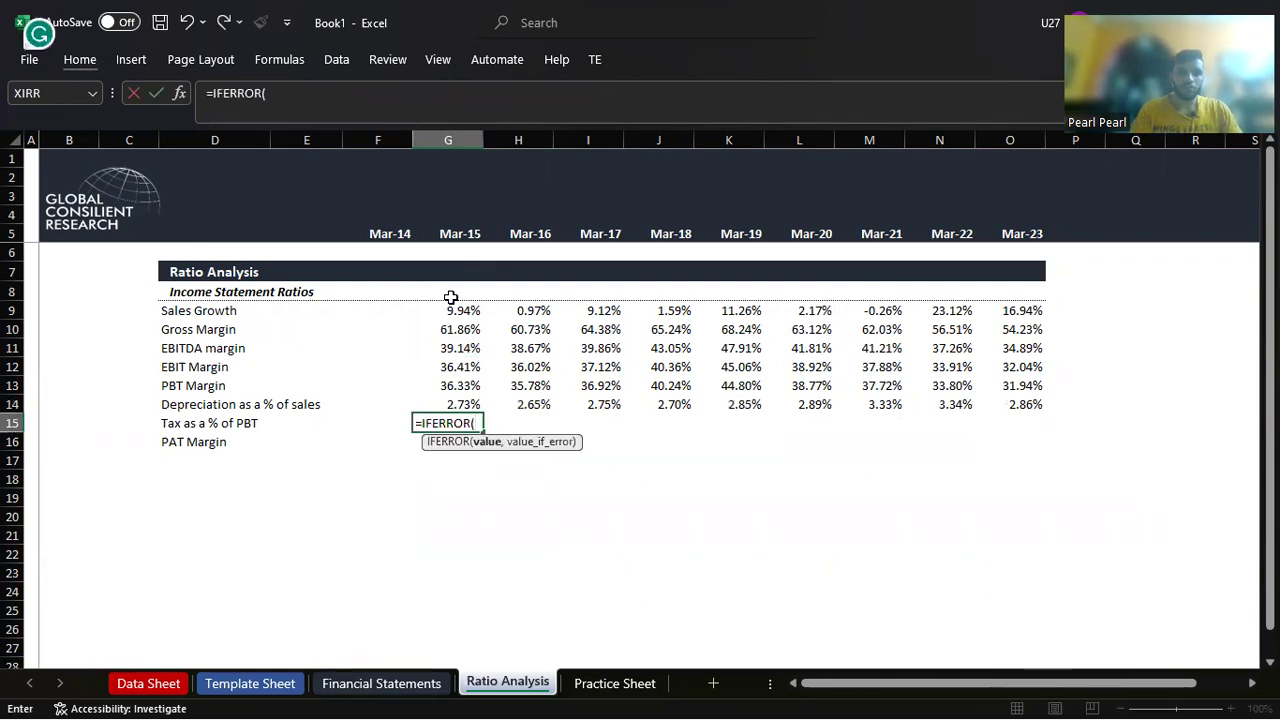
pyautogui.hotkey('ctrl', 'pageup')
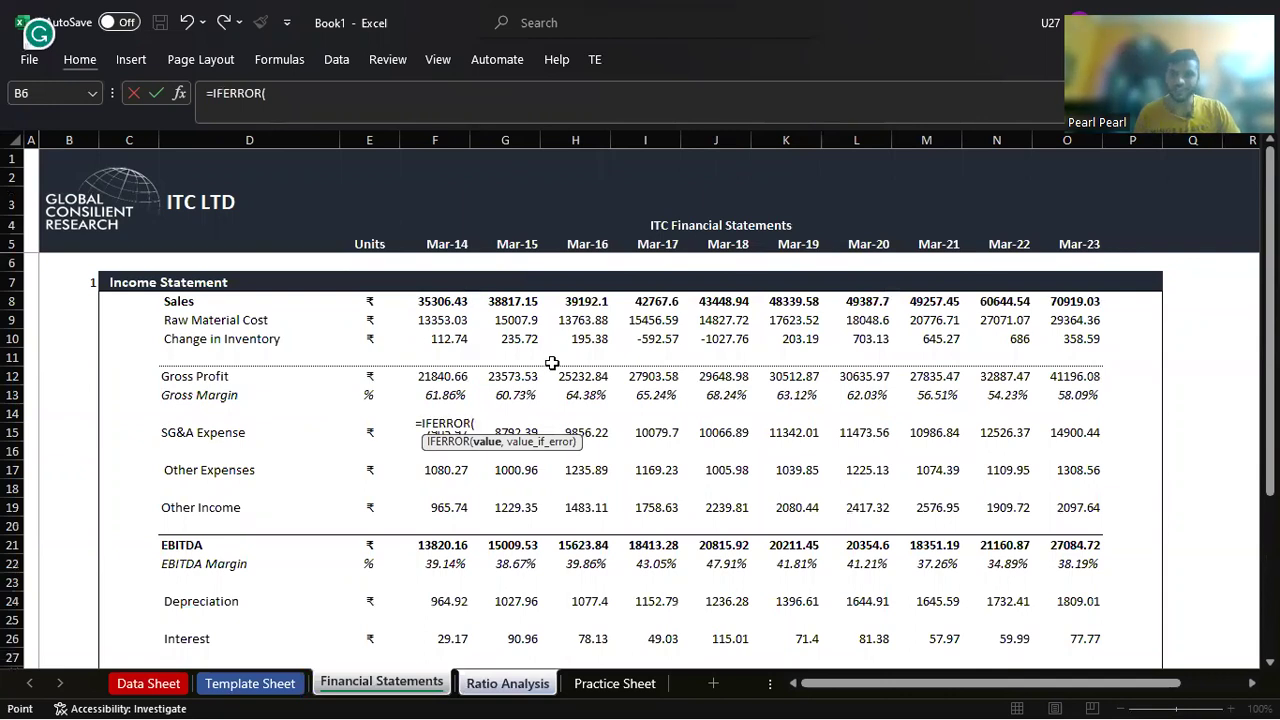
pyautogui.scroll(-4, 552, 362)
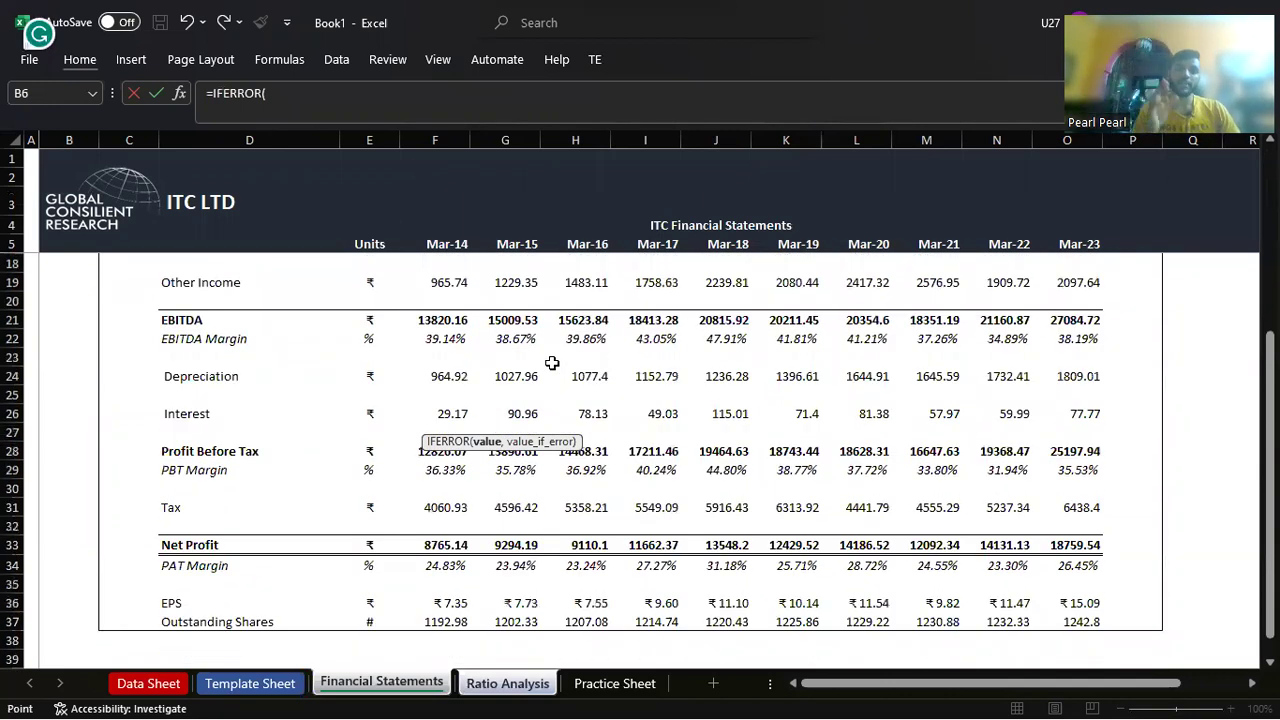
pyautogui.click(445, 509)
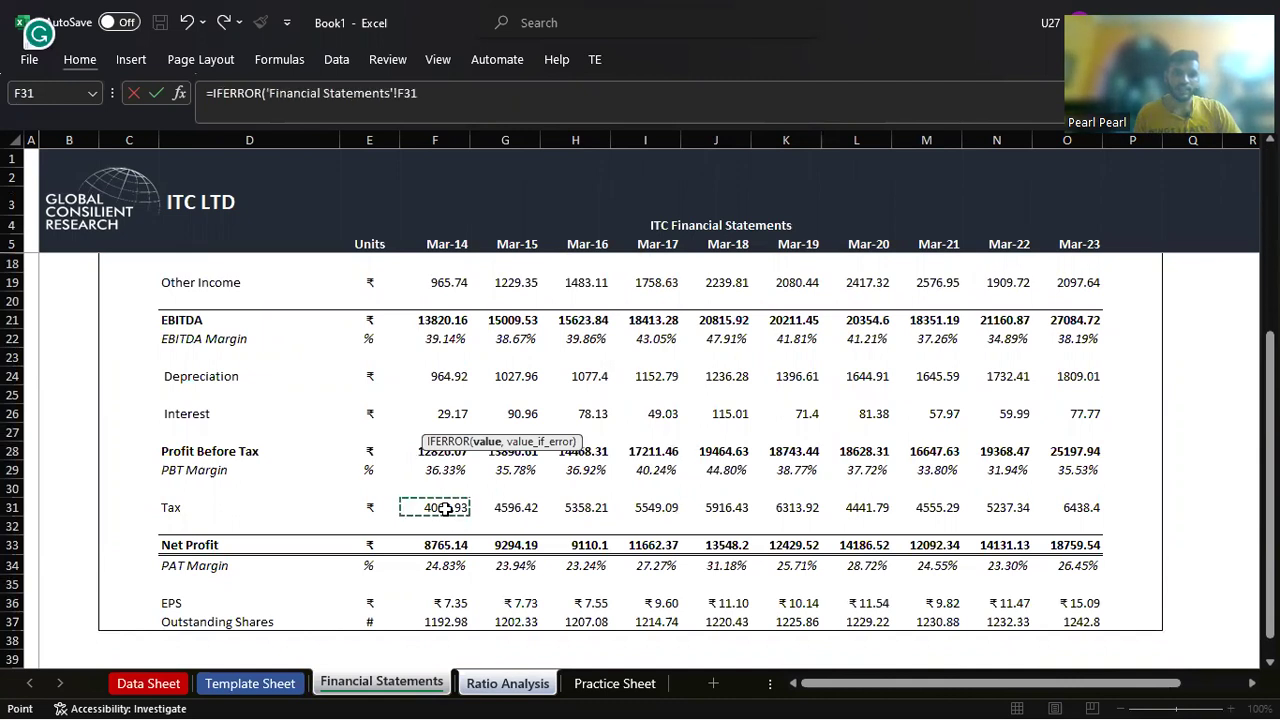
pyautogui.write('/')
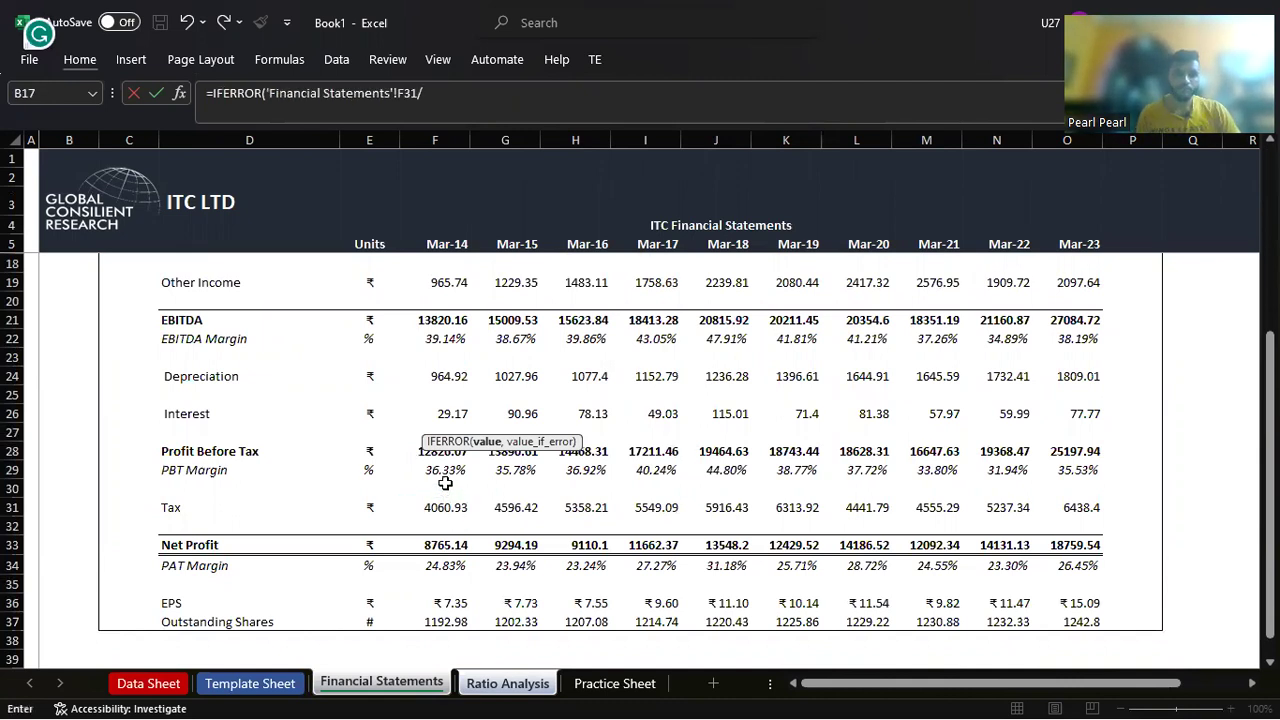
pyautogui.click(434, 451)
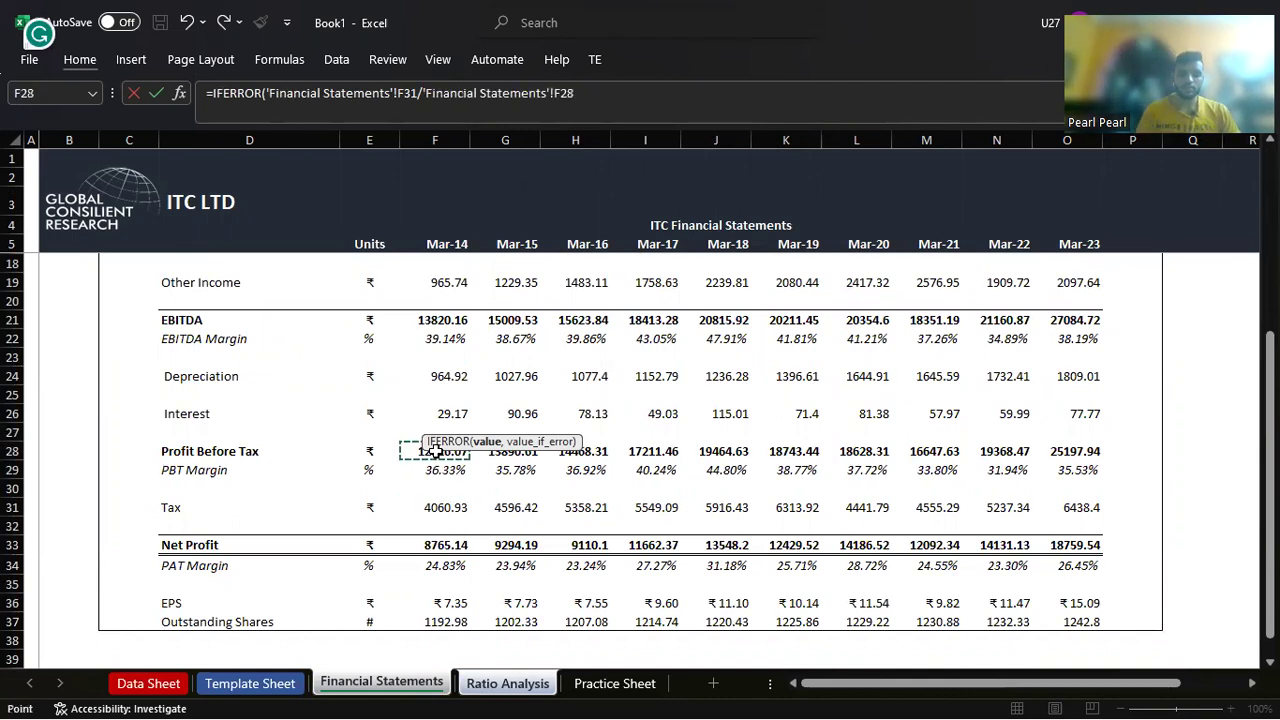
pyautogui.write(',"-')
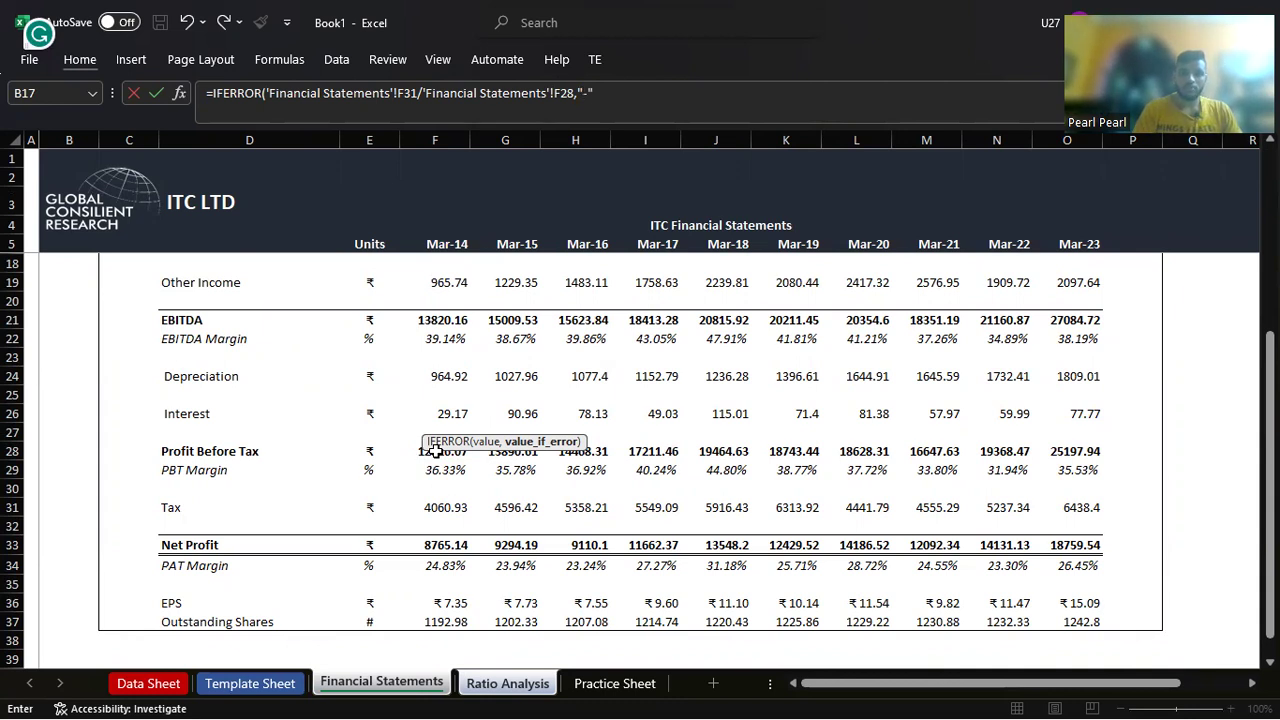
pyautogui.write(')')
pyautogui.press('Return')
# Step: Copy the tax ratio formula across G15:O15 and apply G14's percentage format to the row
pyautogui.press('Up')
pyautogui.hotkey('ctrl', 'c')
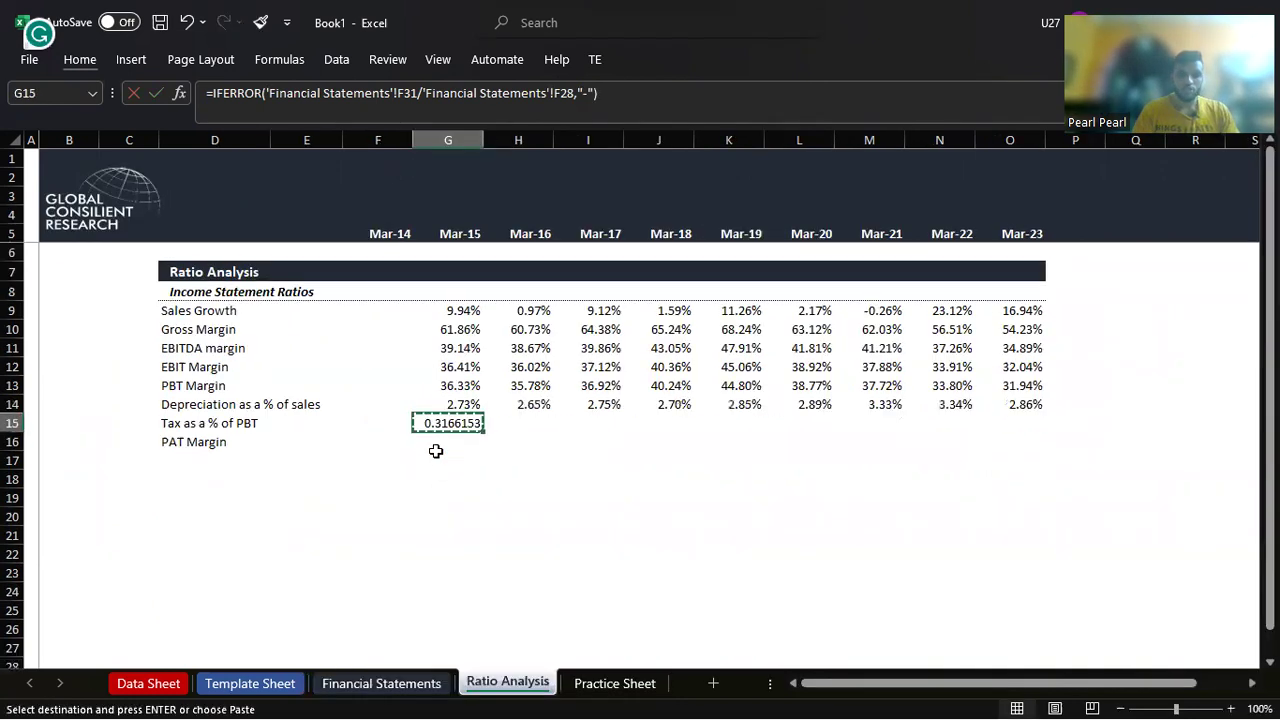
pyautogui.hotkey('shift', 'Right')
pyautogui.hotkey('shift', 'Right')
pyautogui.hotkey('shift', 'Right')
pyautogui.hotkey('shift', 'Right')
pyautogui.hotkey('shift', 'Right')
pyautogui.hotkey('shift', 'Right')
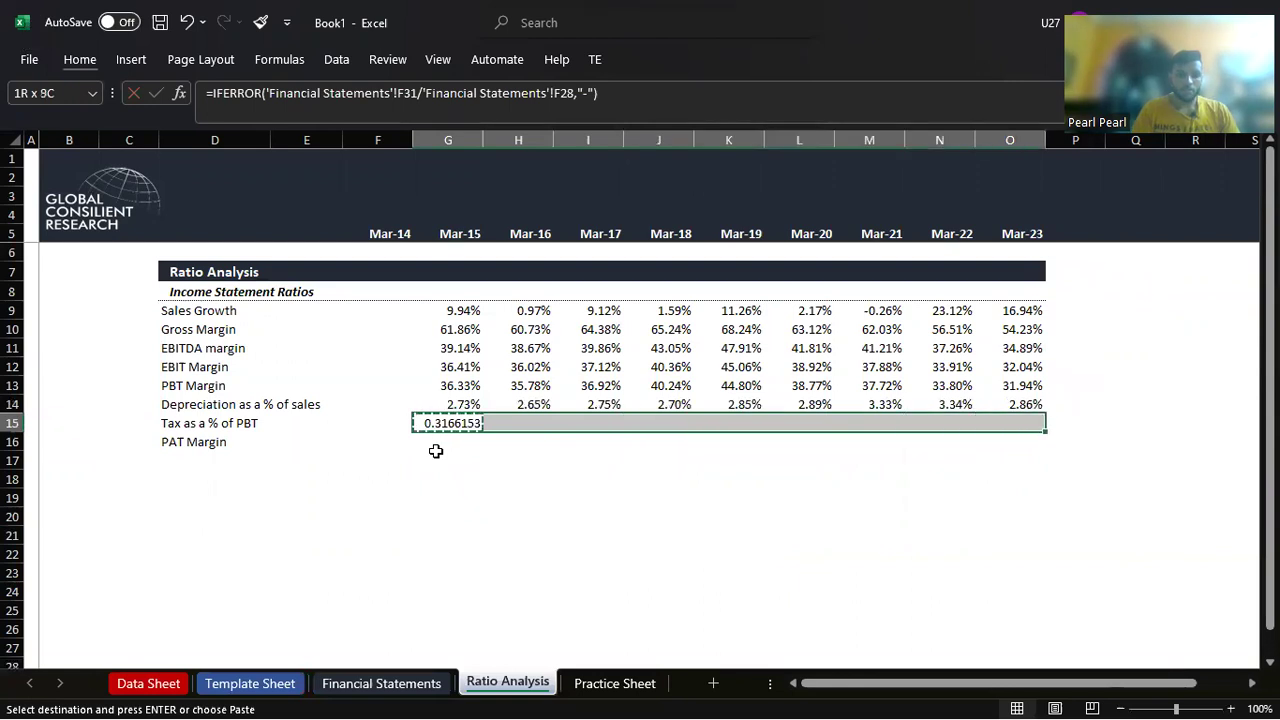
pyautogui.hotkey('ctrl', 'v')
pyautogui.press('Escape')
pyautogui.press('Up')
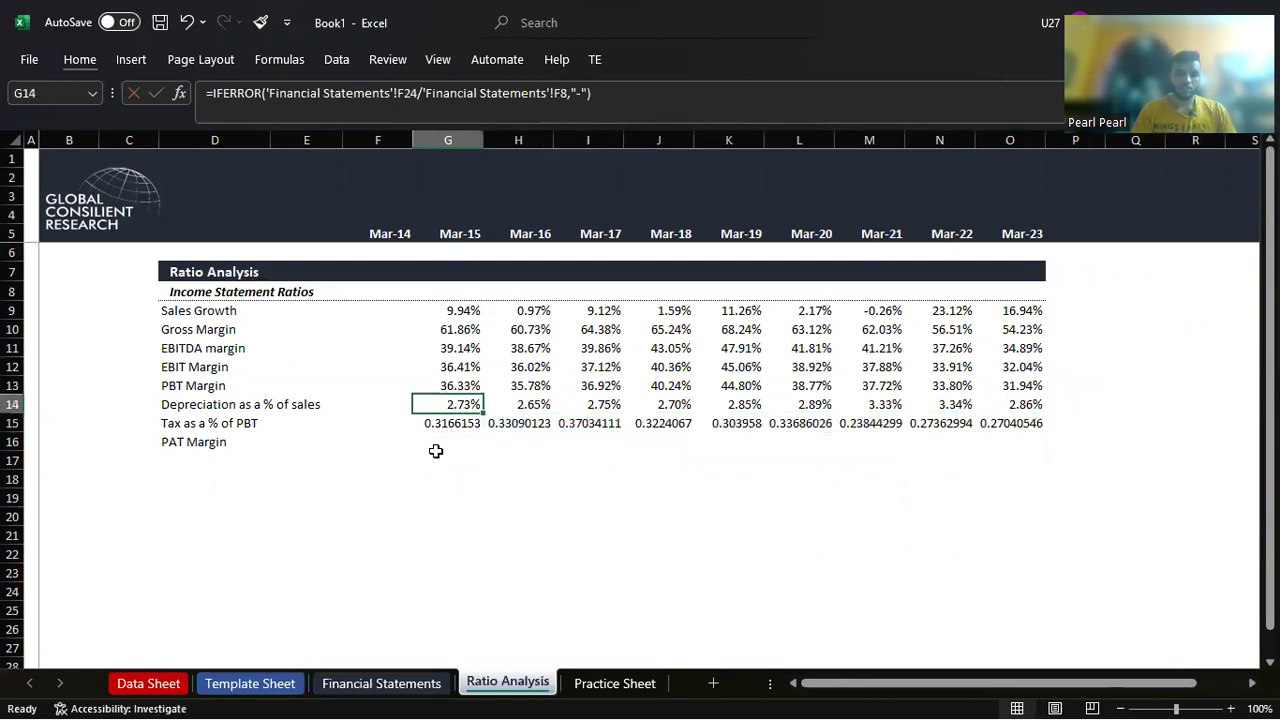
pyautogui.hotkey('ctrl', 'c')
pyautogui.press('Down')
pyautogui.hotkey('shift', 'Right')
pyautogui.hotkey('shift', 'Right')
pyautogui.hotkey('shift', 'Right')
pyautogui.hotkey('shift', 'Right')
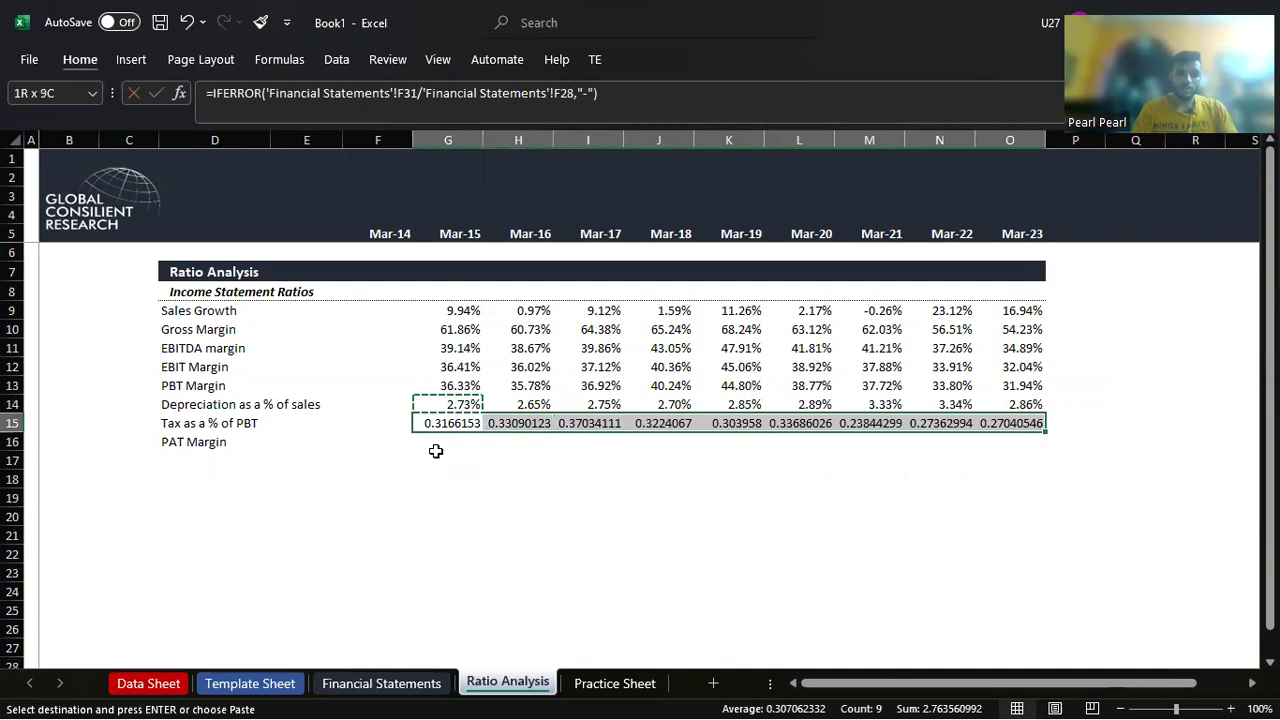
pyautogui.hotkey('ctrl', 'v')
pyautogui.press('Escape')
pyautogui.press('Down')
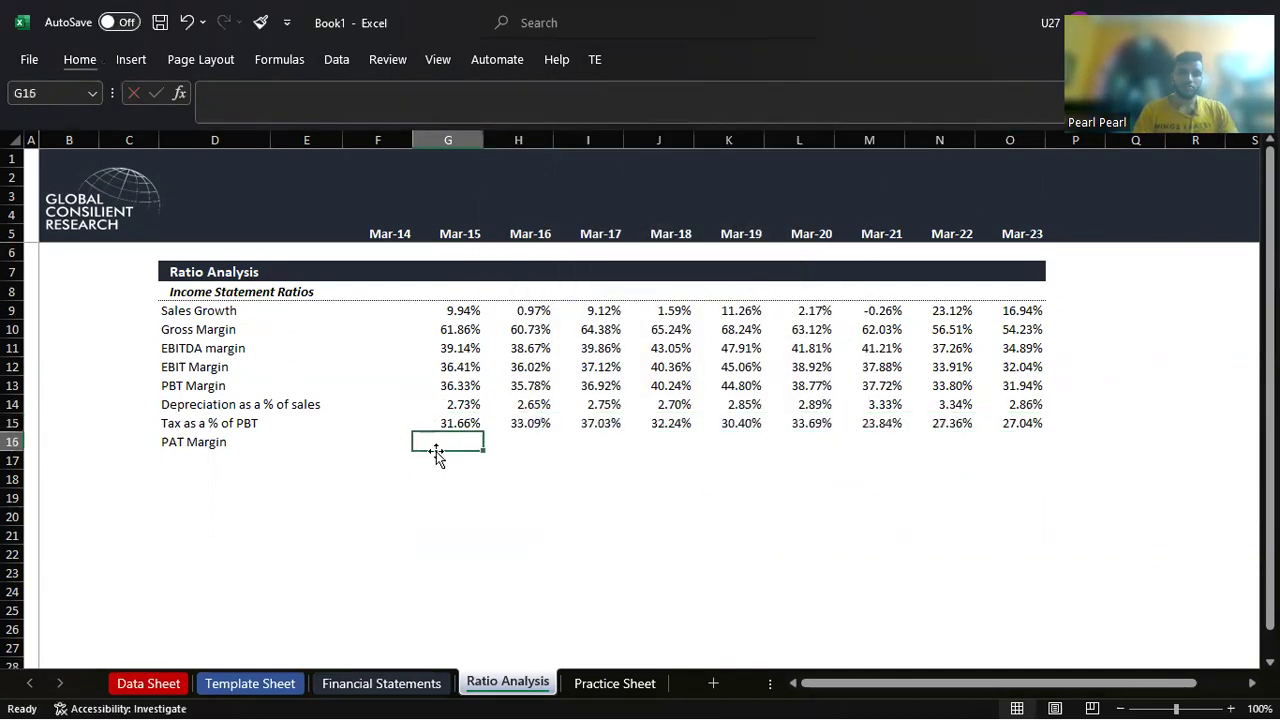
# Step: Enter =IFERROR('Financial Statements'!F34,"-") in G16, fixing the stray-character error in the formula
pyautogui.write('=')
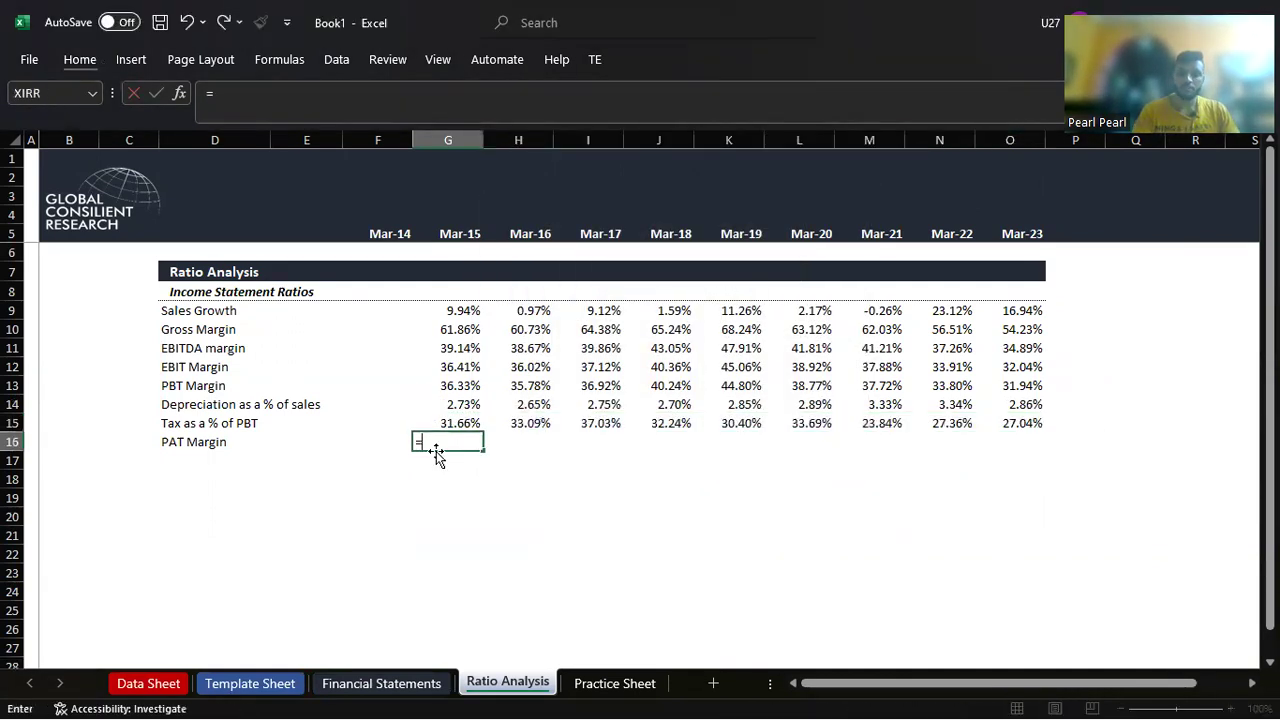
pyautogui.write('iferr')
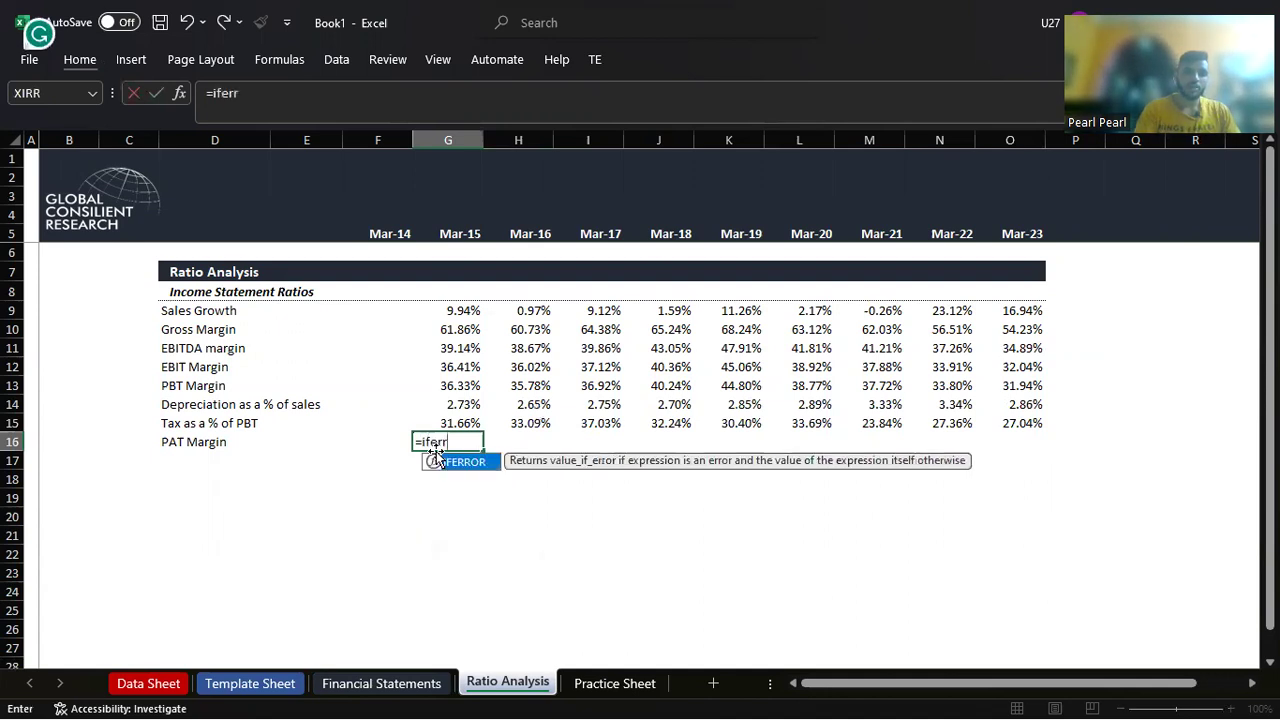
pyautogui.press('Tab')
pyautogui.hotkey('ctrl', 'pageup')
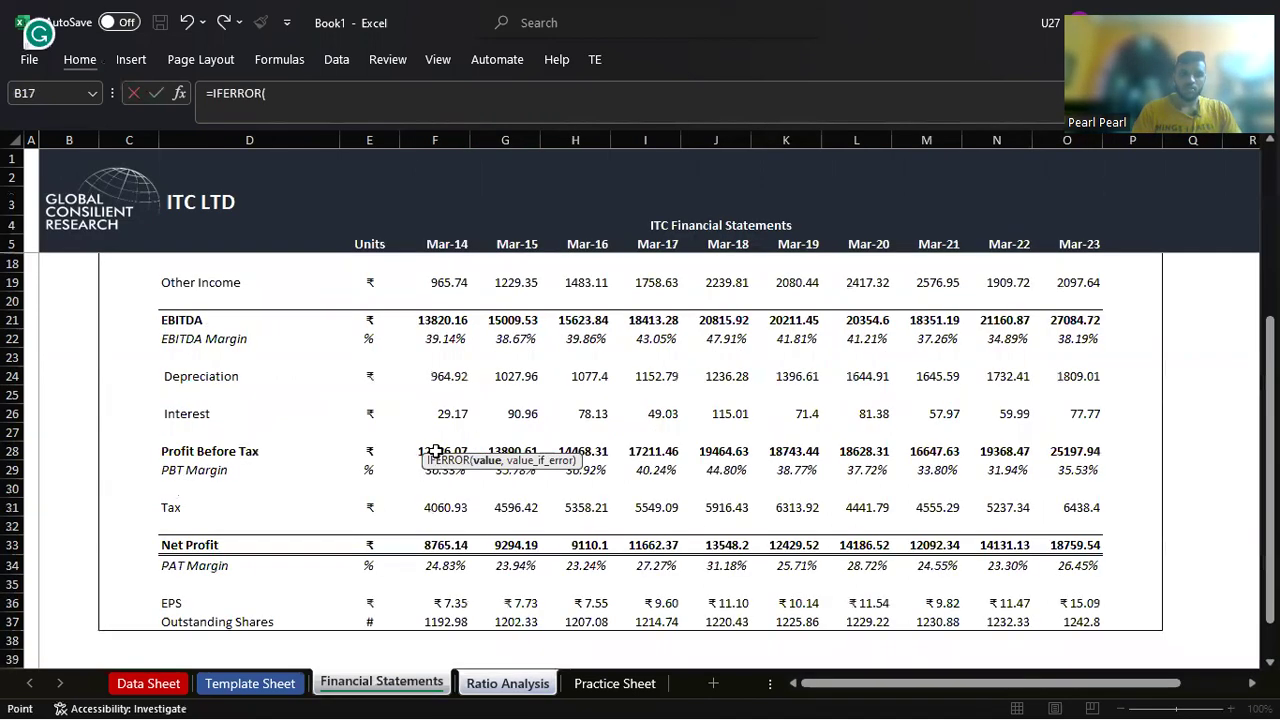
pyautogui.click(445, 565)
pyautogui.write(',"-')
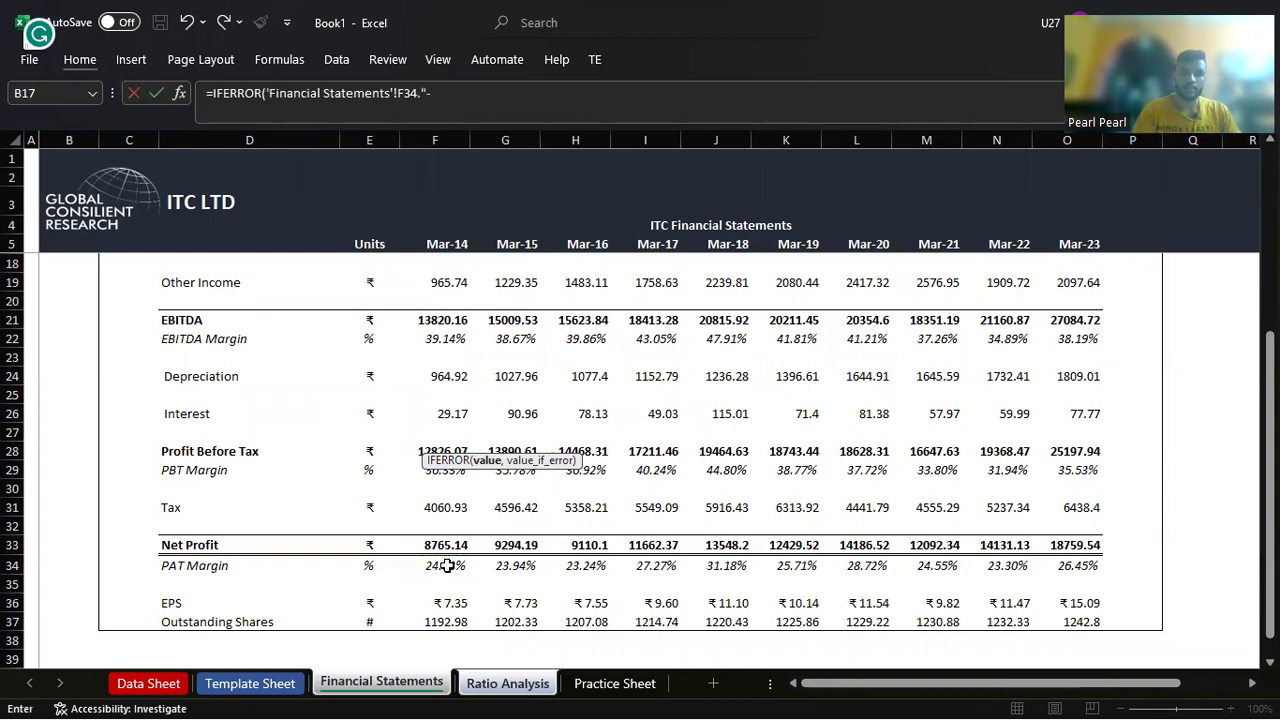
pyautogui.write(')')
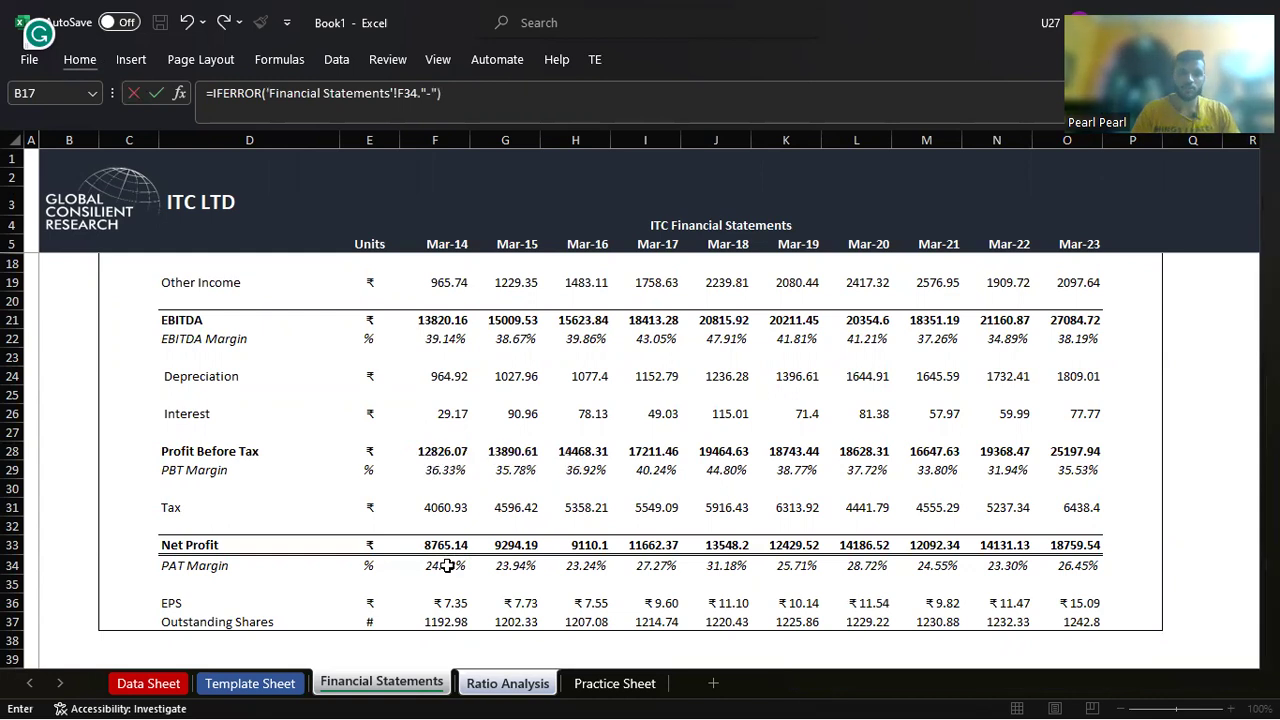
pyautogui.press('Return')
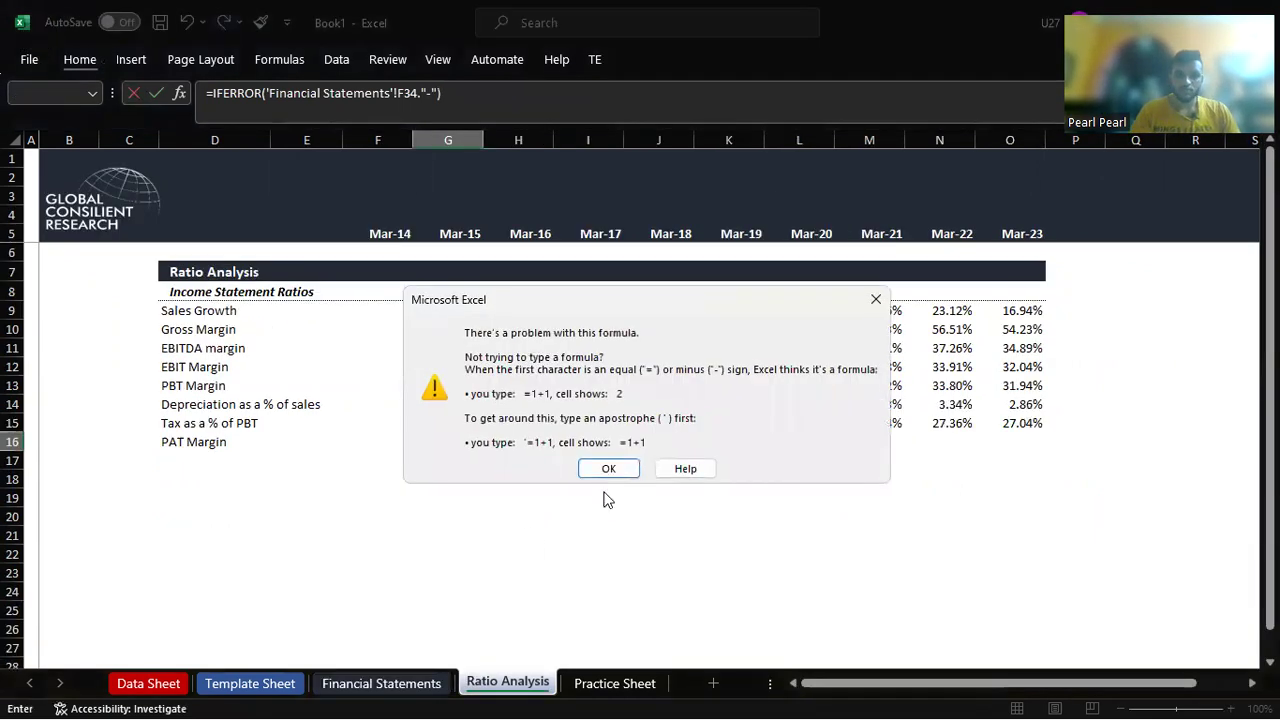
pyautogui.click(600, 469)
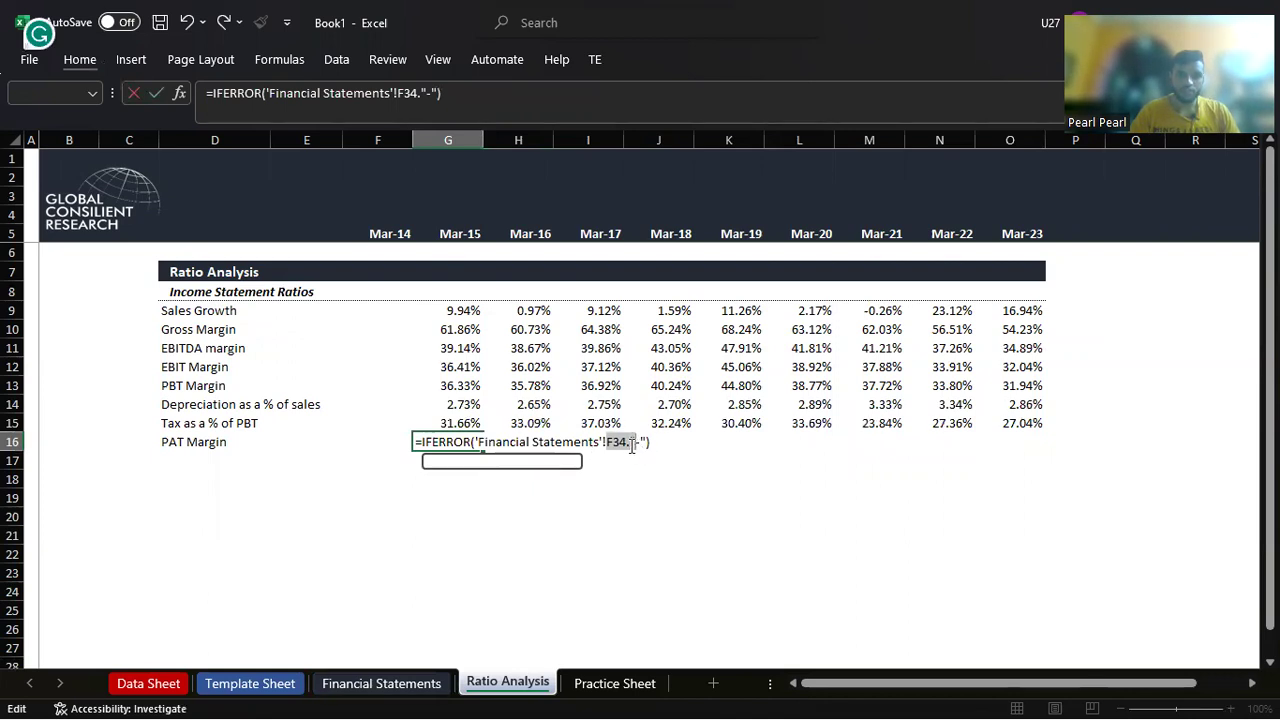
pyautogui.click(420, 92)
pyautogui.press('BackSpace')
pyautogui.write(',')
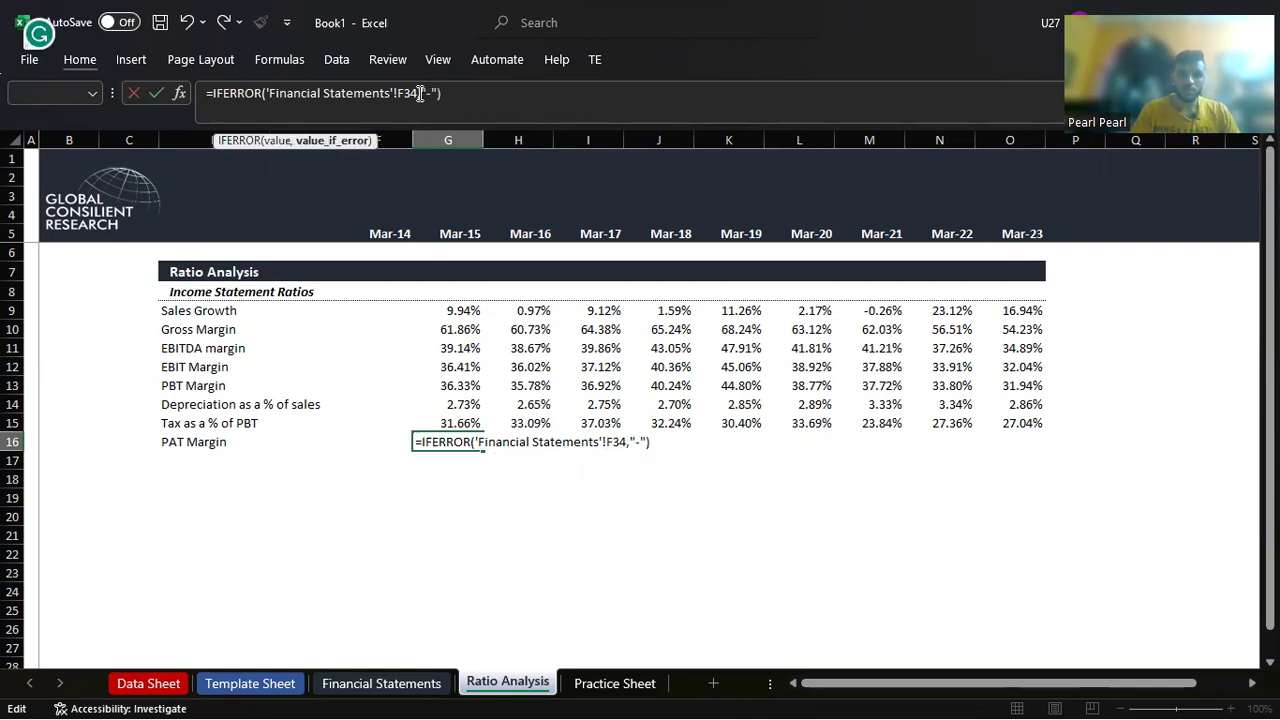
pyautogui.hotkey('ctrl', 'Return')
# Step: Copy the PAT Margin formula across G16:O16 for Mar-16 to Mar-23
pyautogui.hotkey('ctrl', 'c')
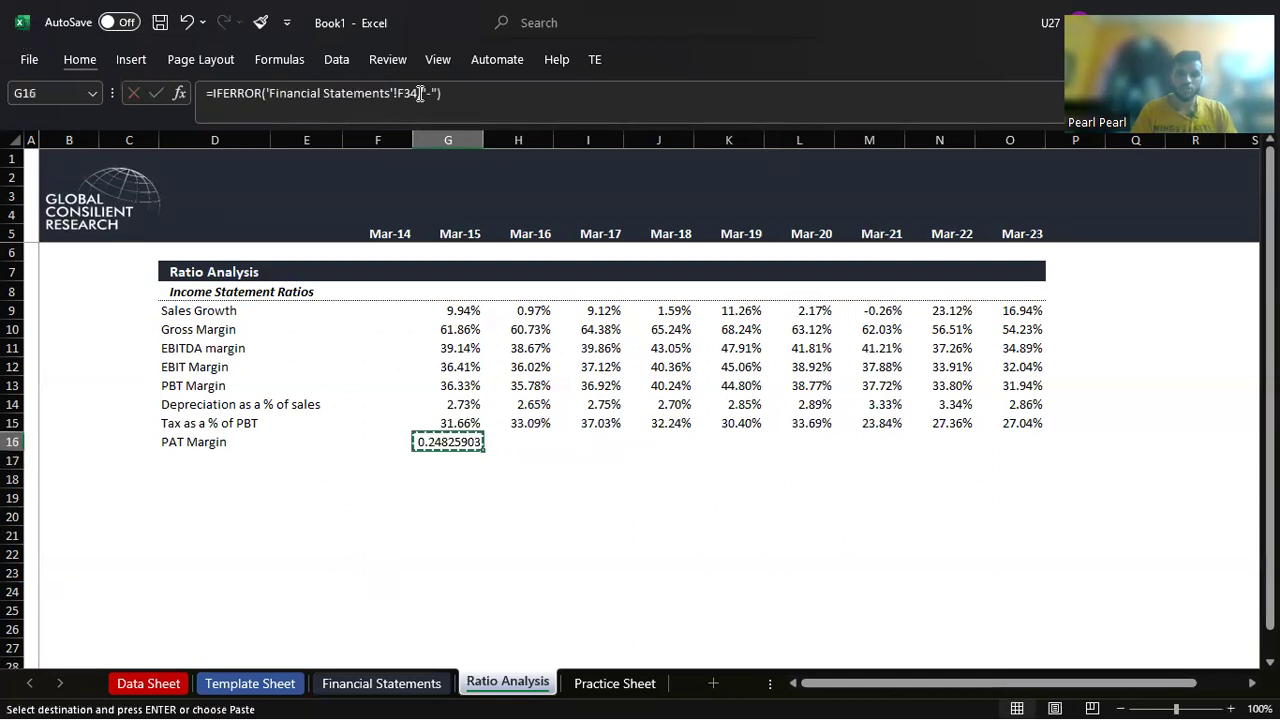
pyautogui.hotkey('shift', 'Right')
pyautogui.hotkey('shift', 'Right')
pyautogui.hotkey('shift', 'Right')
pyautogui.hotkey('shift', 'Right')
pyautogui.hotkey('shift', 'Right')
pyautogui.hotkey('shift', 'Right')
pyautogui.hotkey('shift', 'Right')
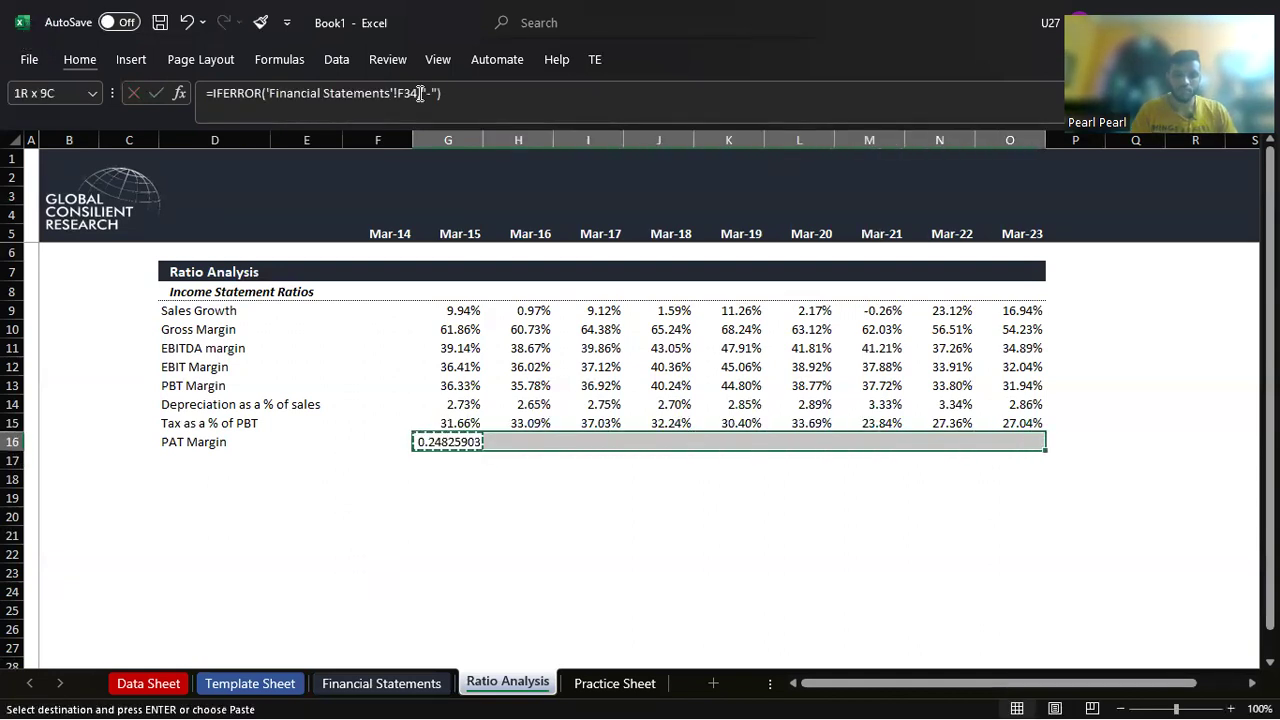
pyautogui.hotkey('ctrl', 'v')
pyautogui.press('Escape')
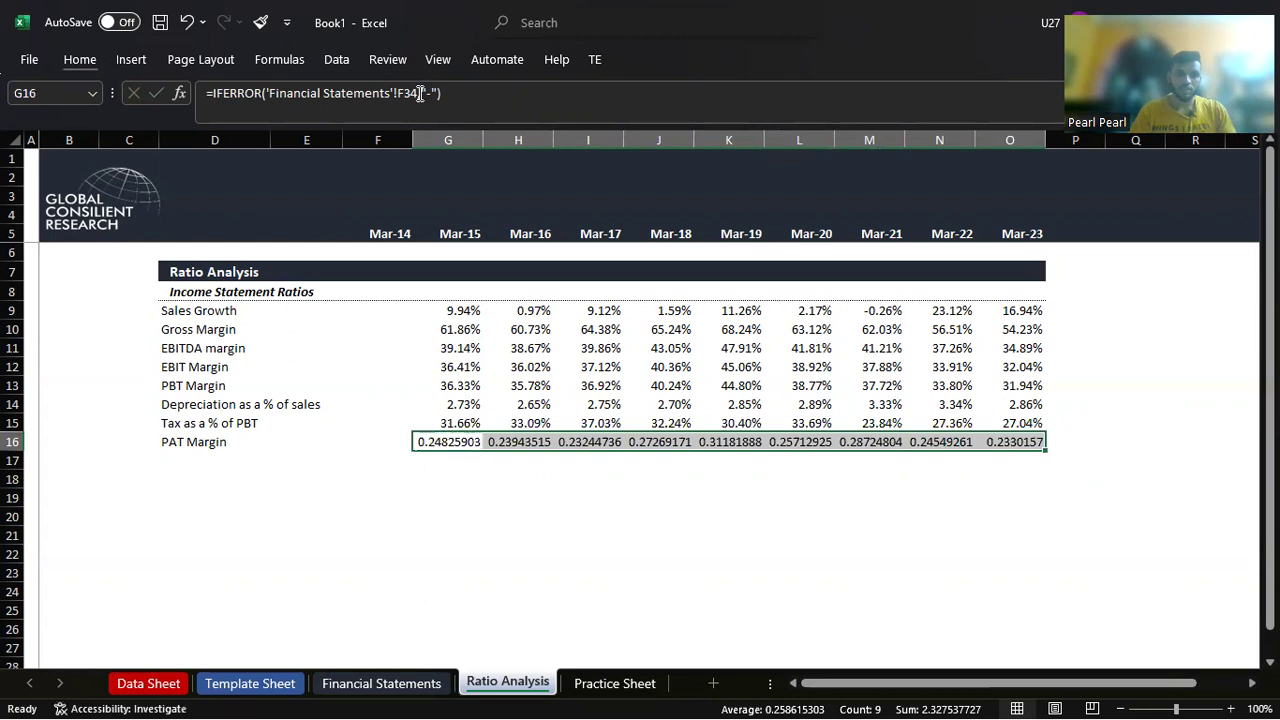
pyautogui.press('Down')
# Step: Paste Special only the formats from G15 onto the PAT Margin row to show percentages
pyautogui.press('Up')
pyautogui.press('Up')
pyautogui.hotkey('ctrl', 'c')
pyautogui.press('Down')
pyautogui.hotkey('shift', 'Right')
pyautogui.hotkey('shift', 'Right')
pyautogui.hotkey('shift', 'Right')
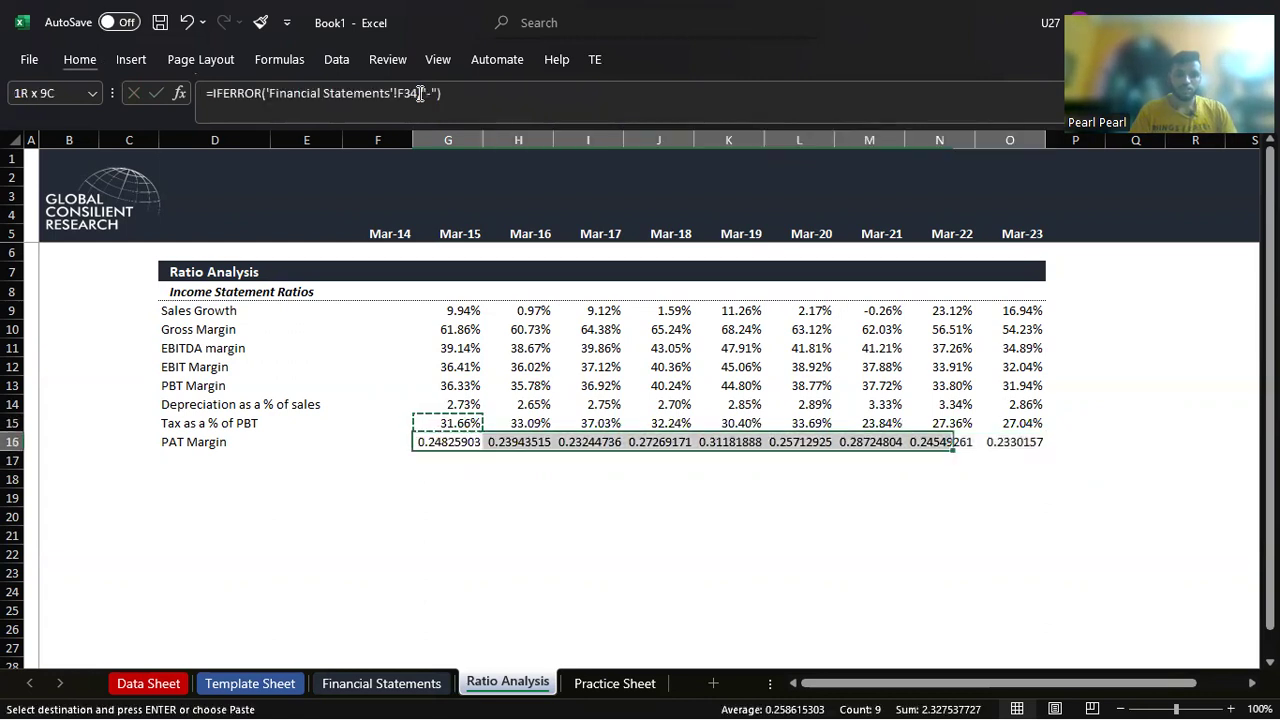
pyautogui.hotkey('ctrl', 'v')
pyautogui.hotkey('ctrl', 'alt', 'v')
pyautogui.press('t')
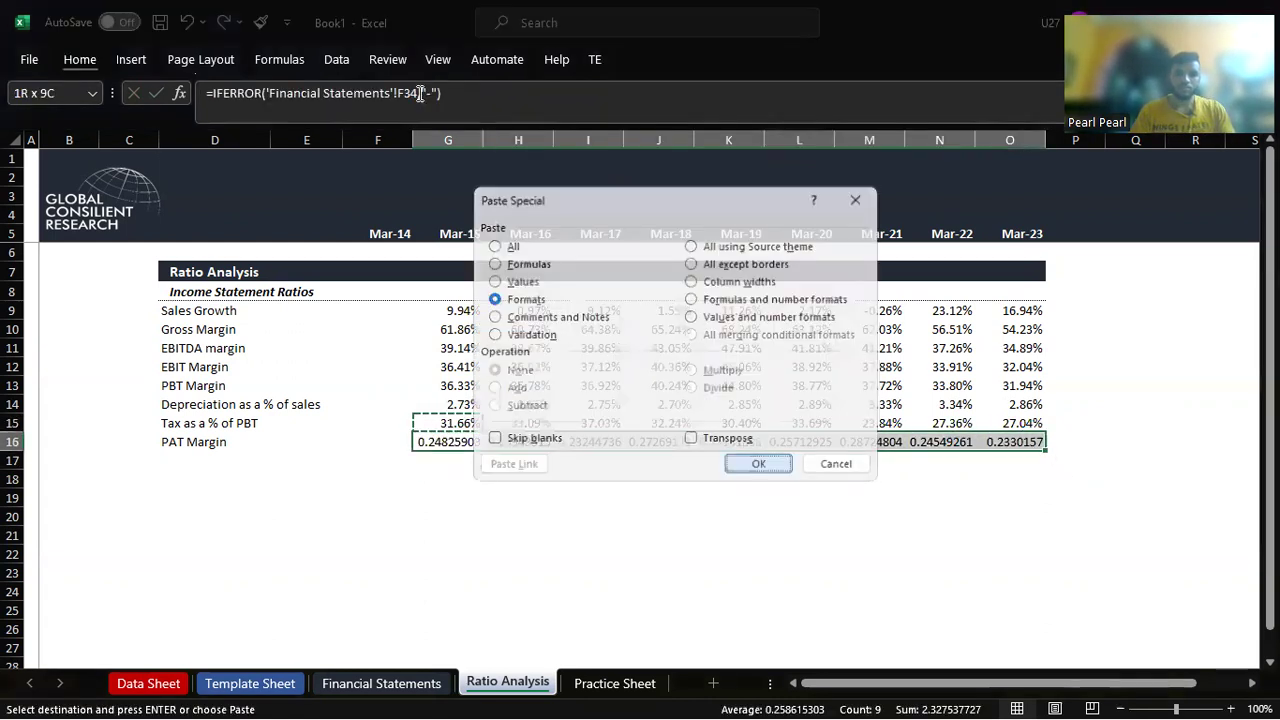
pyautogui.press('Return')
pyautogui.press('Escape')
pyautogui.press('Down')
pyautogui.press('Up')
pyautogui.press('Left')
pyautogui.press('Left')
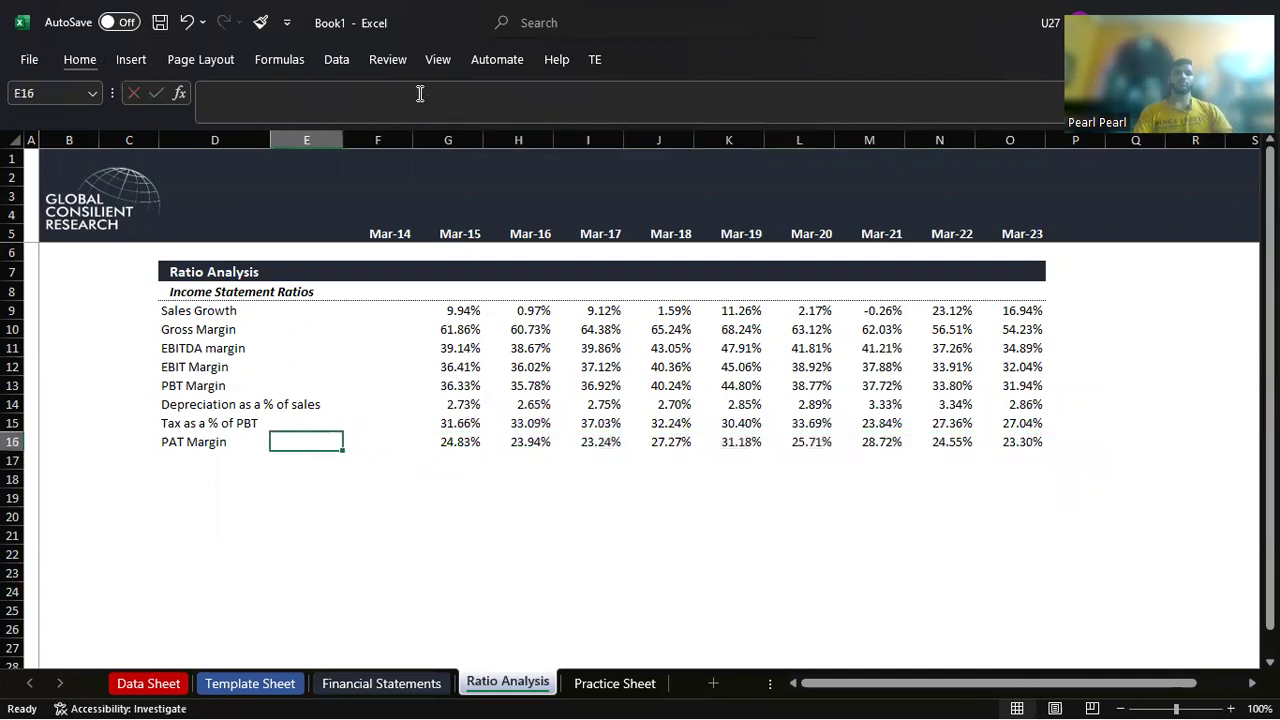
pyautogui.press('Left')
pyautogui.press('Left')
pyautogui.press('Up')
pyautogui.press('Up')
pyautogui.press('Up')
pyautogui.press('Up')
pyautogui.press('Up')
pyautogui.press('Up')
pyautogui.press('Up')
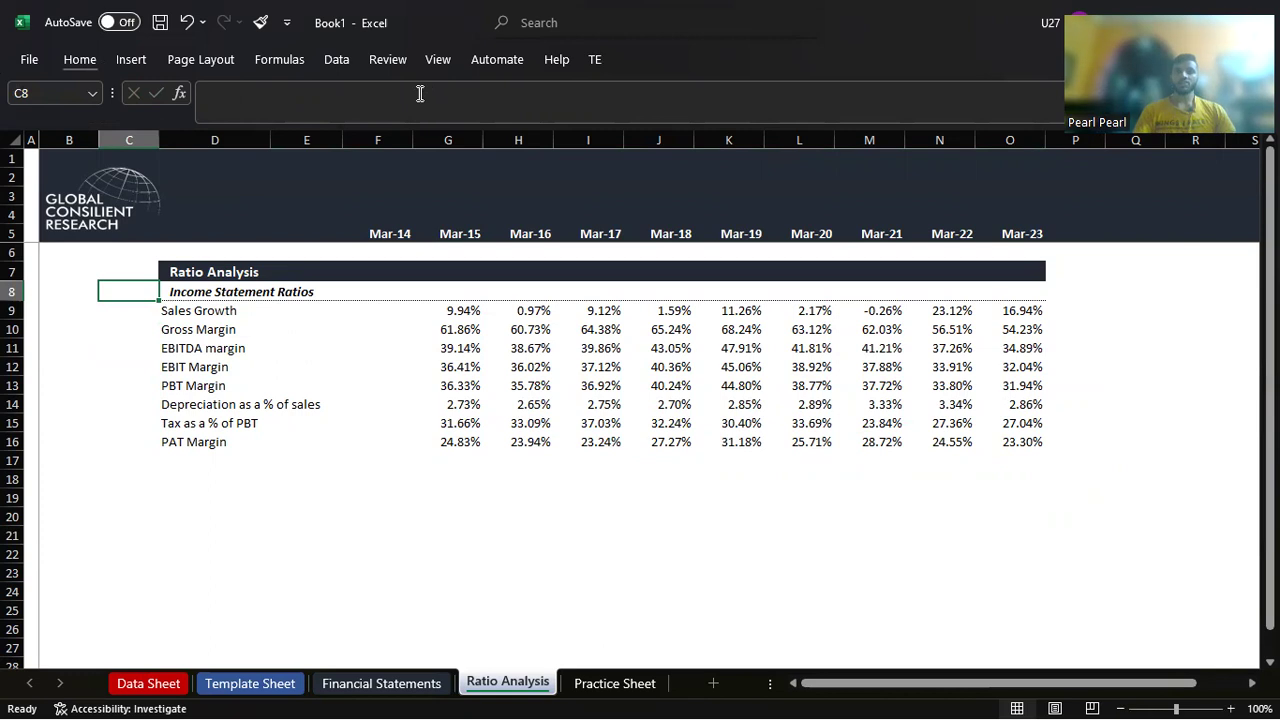
# Step: Select the ratio table D9:O16, from Sales Growth down to PAT Margin through Mar-23
pyautogui.press('Down')
pyautogui.press('Down')
pyautogui.press('Down')
pyautogui.press('Down')
pyautogui.press('Up')
pyautogui.press('Up')
pyautogui.press('Down')
pyautogui.press('Up')
pyautogui.press('Up')
pyautogui.press('Up')
pyautogui.press('Right')
pyautogui.press('Down')
pyautogui.hotkey('shift', 'Down')
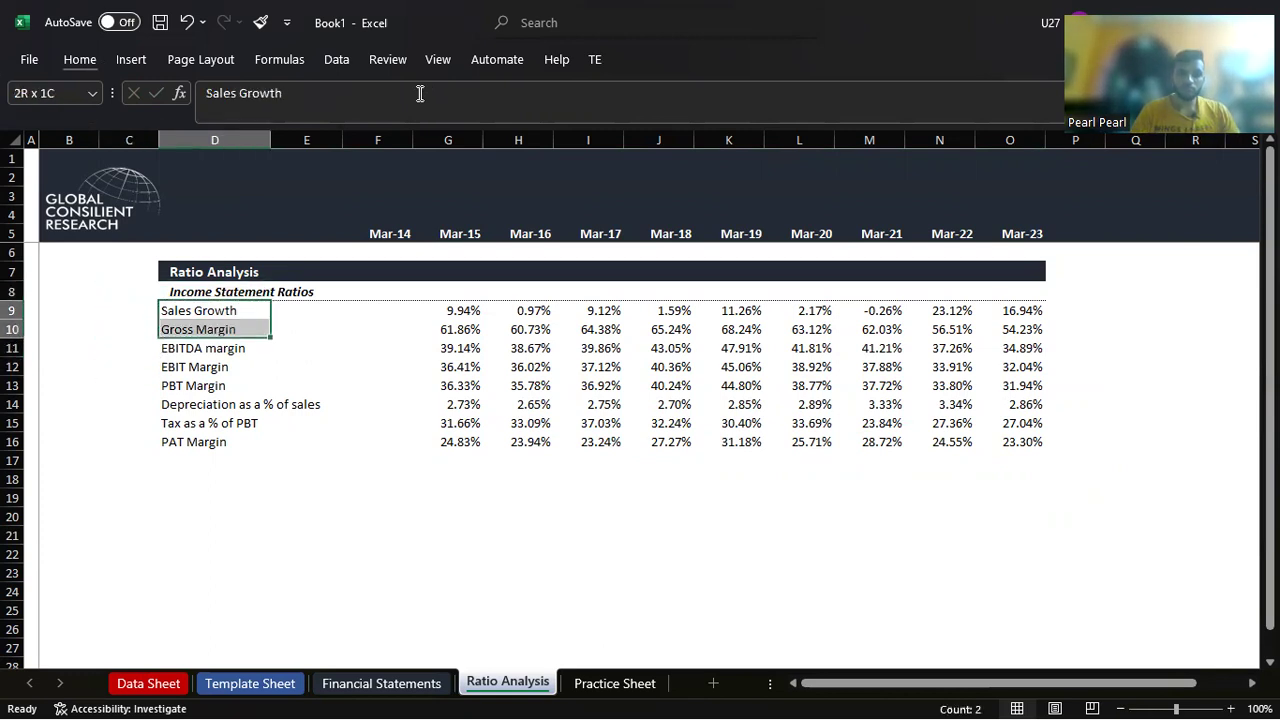
pyautogui.hotkey('shift', 'Down')
pyautogui.hotkey('shift', 'Down')
pyautogui.hotkey('shift', 'Down')
pyautogui.hotkey('shift', 'Down')
pyautogui.hotkey('shift', 'Down')
pyautogui.hotkey('shift', 'Right')
pyautogui.hotkey('shift', 'Right')
pyautogui.hotkey('shift', 'Right')
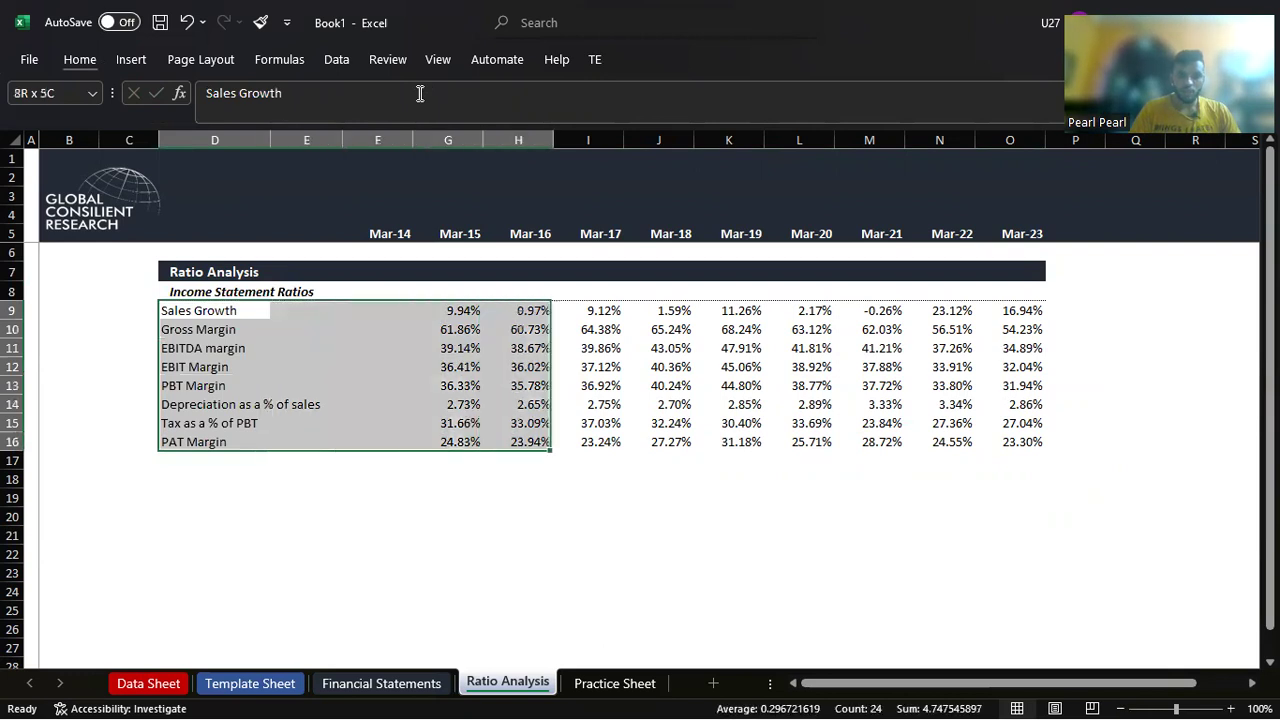
pyautogui.hotkey('shift', 'Right')
pyautogui.hotkey('shift', 'Right')
pyautogui.hotkey('shift', 'Right')
pyautogui.hotkey('shift', 'Right')
pyautogui.hotkey('shift', 'Right')
pyautogui.hotkey('shift', 'Right')
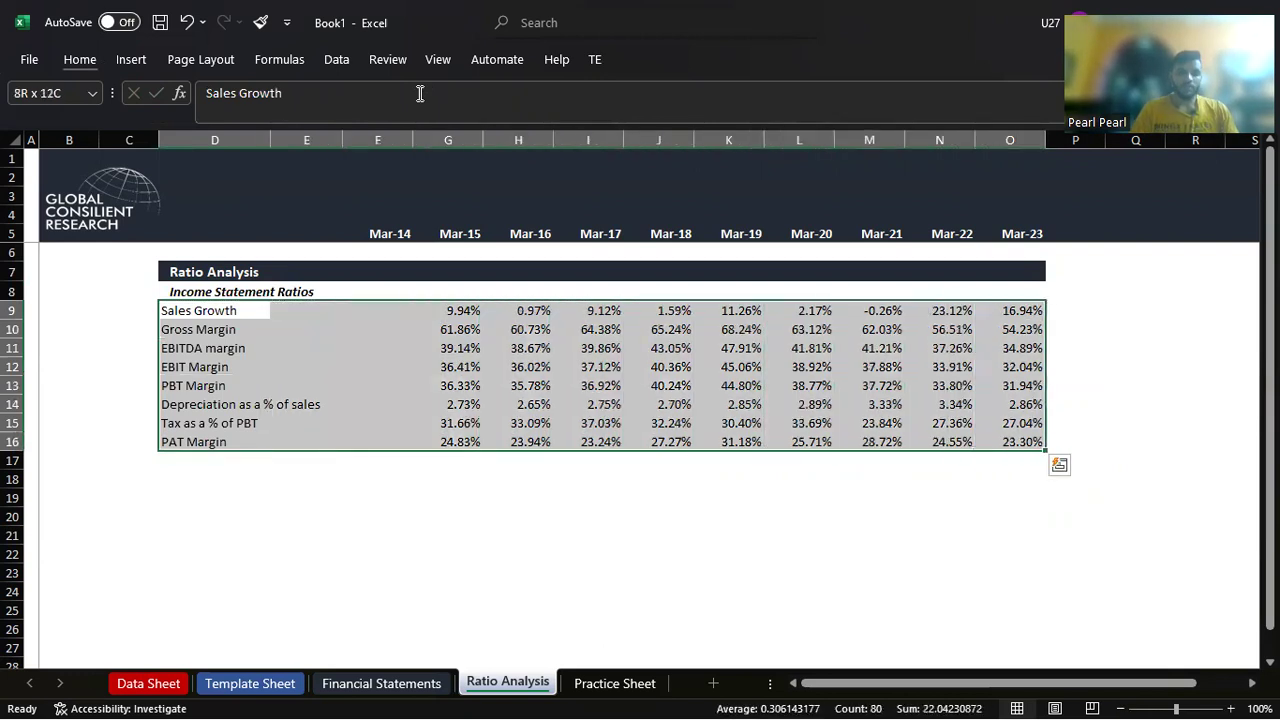
pyautogui.hotkey('ctrl', 'q')
pyautogui.press('Escape')
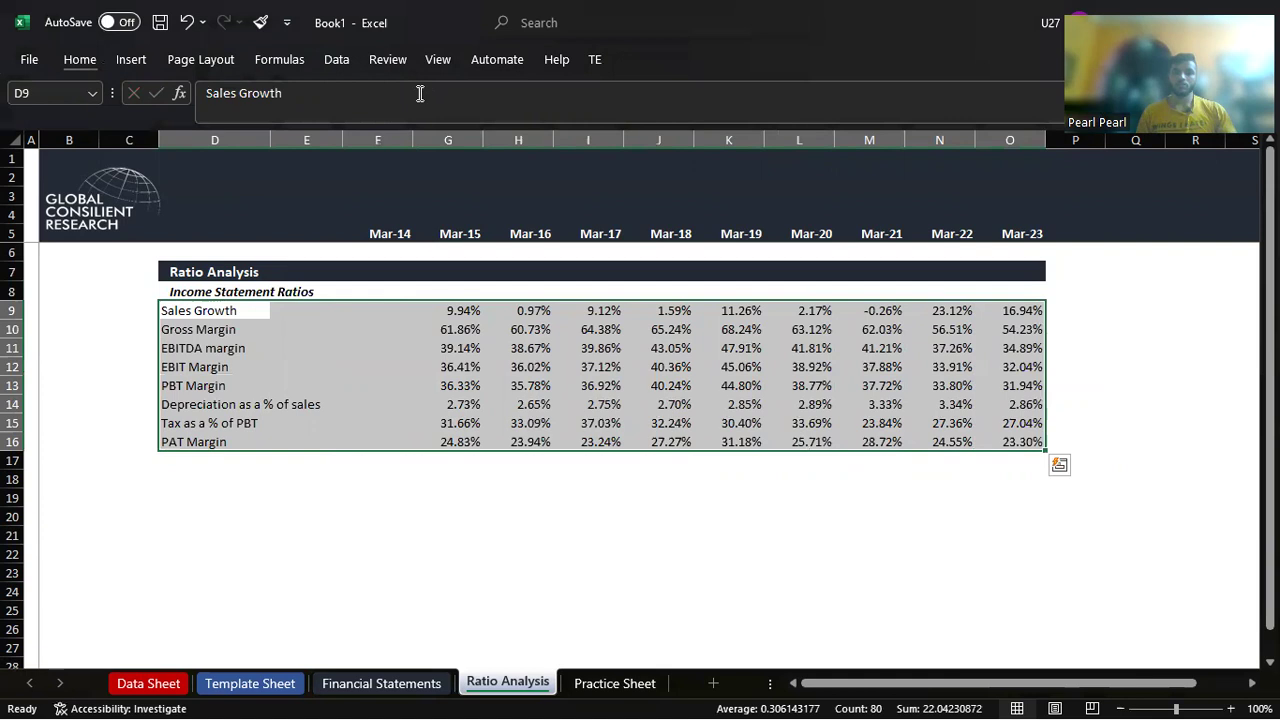
# Step: Apply thin left, right and bottom borders to the selected ratio table
pyautogui.hotkey('ctrl', '1')
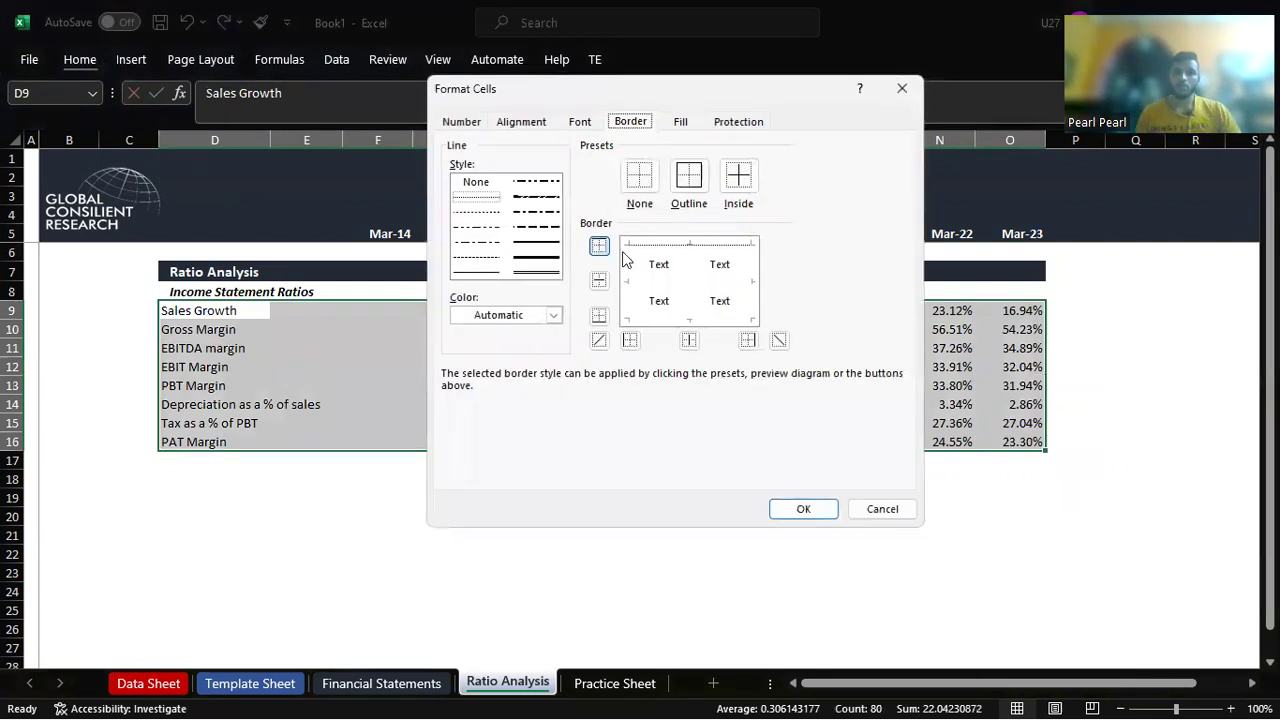
pyautogui.click(480, 270)
pyautogui.click(627, 278)
pyautogui.click(752, 284)
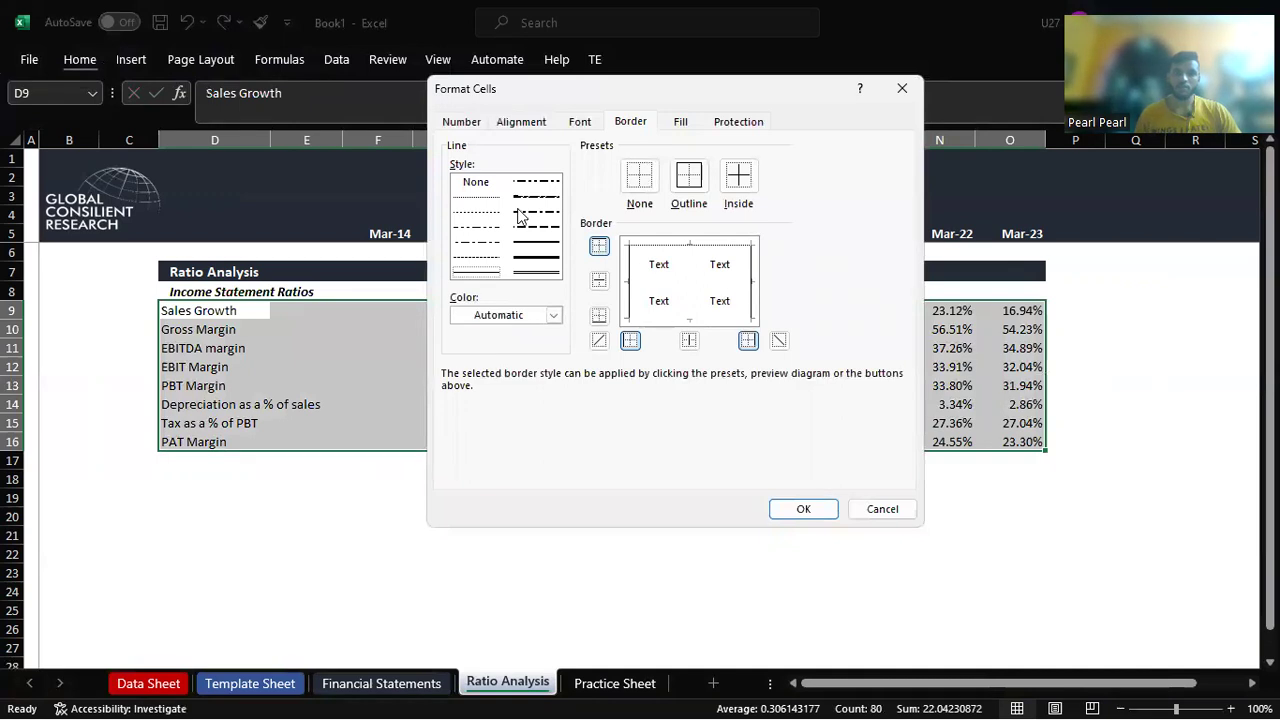
pyautogui.click(688, 319)
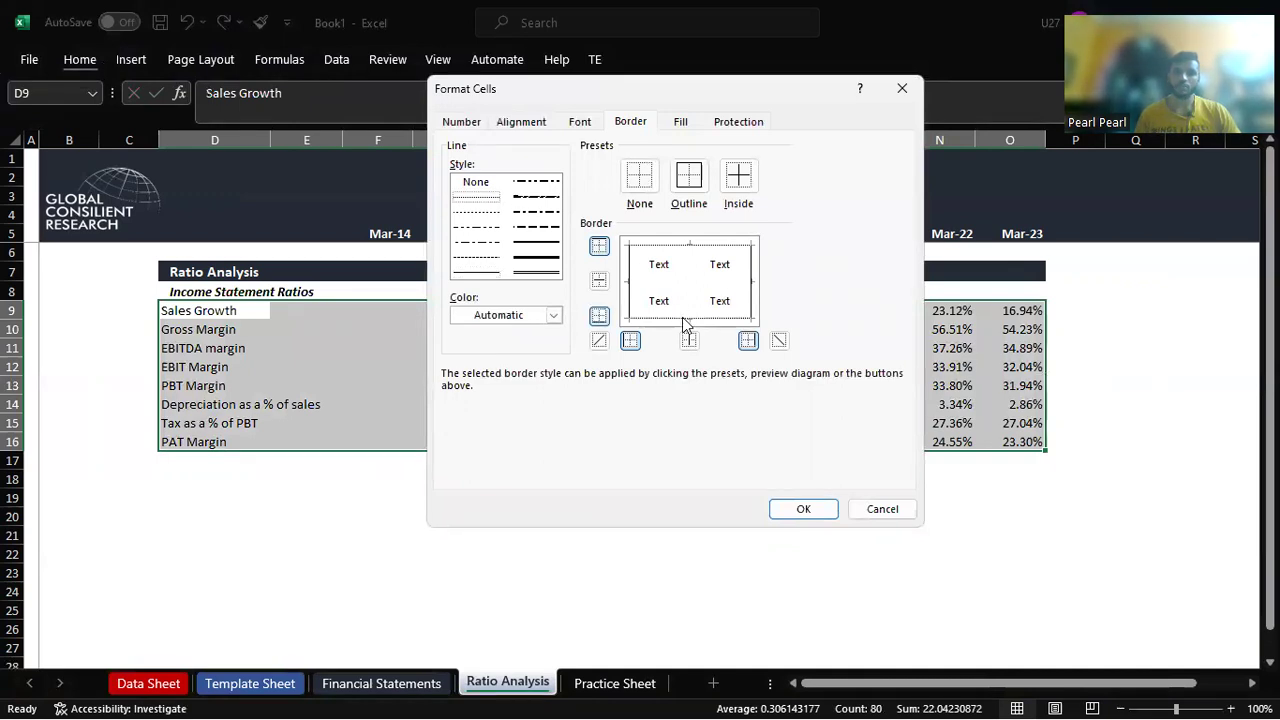
pyautogui.click(819, 517)
pyautogui.click(523, 498)
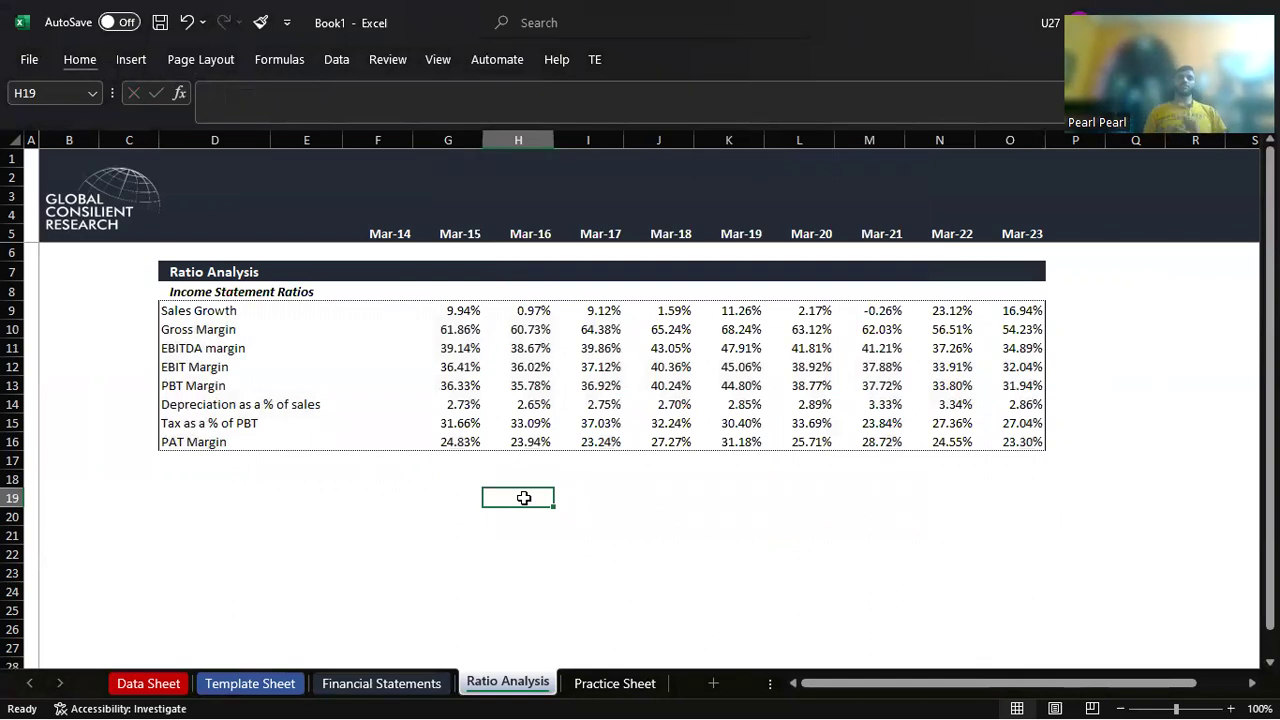
# Step: On the Financial Statements sheet, select the EPS row F36:O36
pyautogui.hotkey('ctrl', 'pageup')
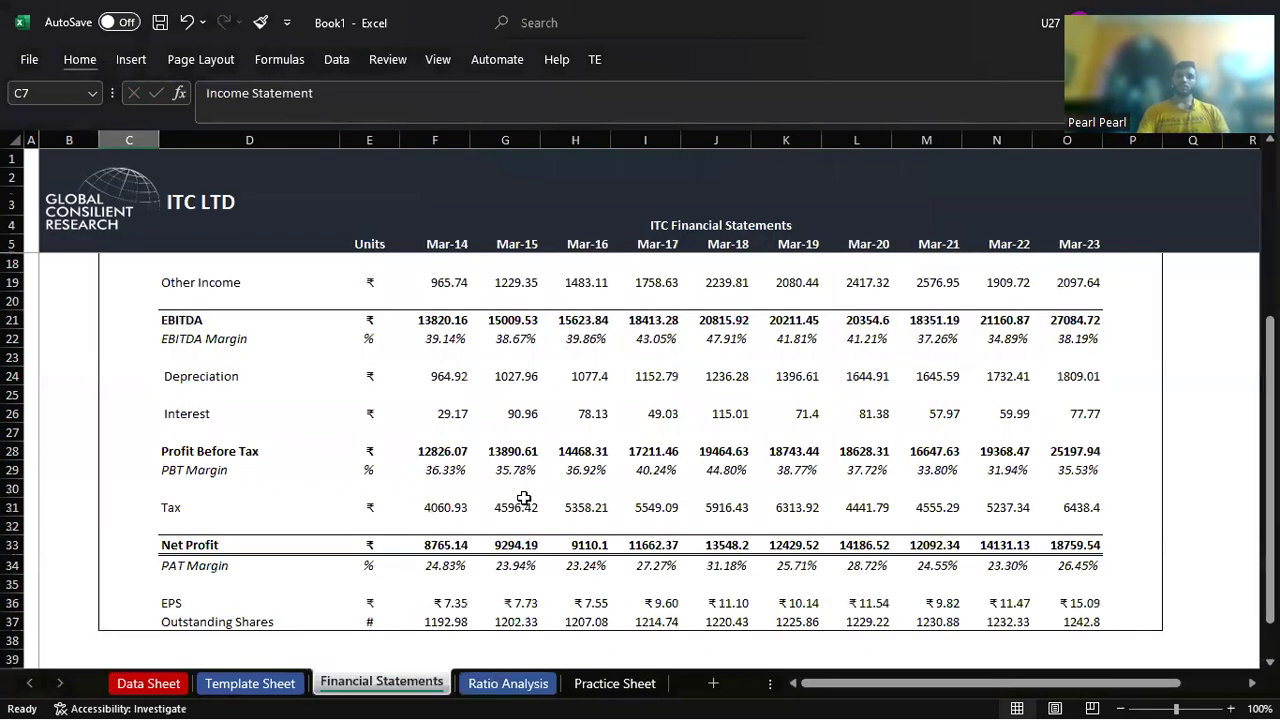
pyautogui.scroll(2, 580, 481)
pyautogui.scroll(2, 580, 481)
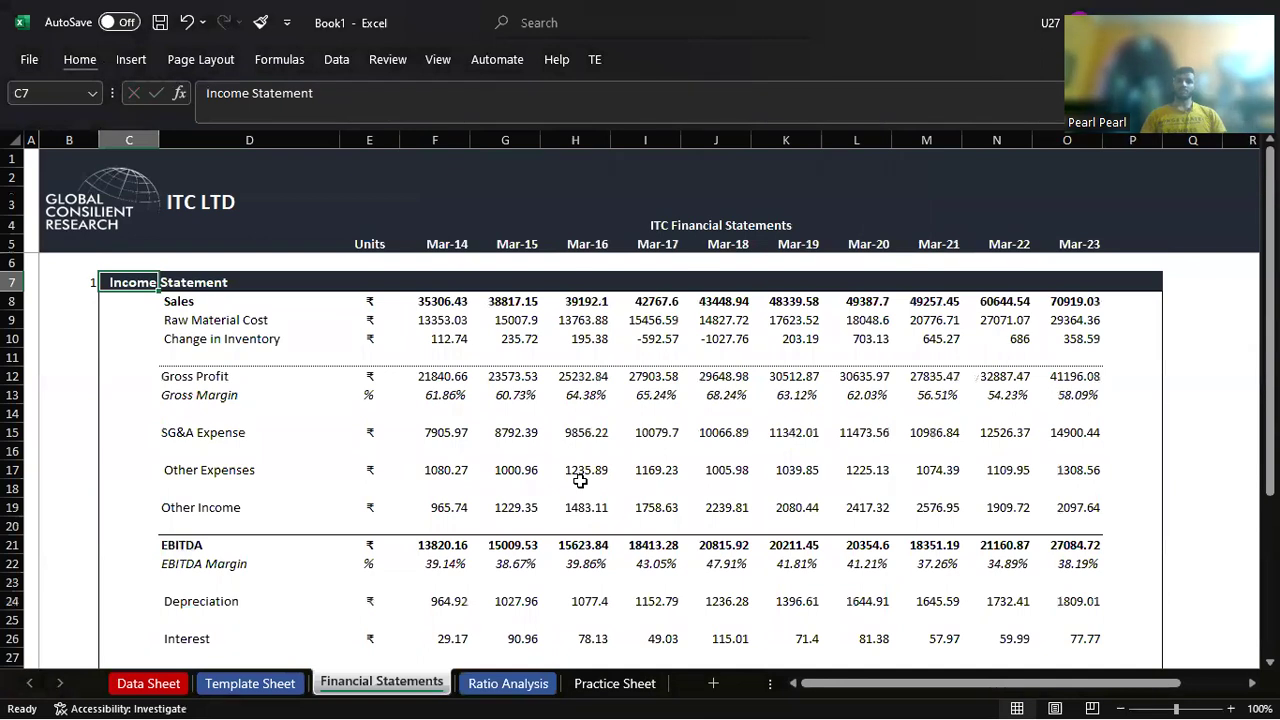
pyautogui.click(628, 410)
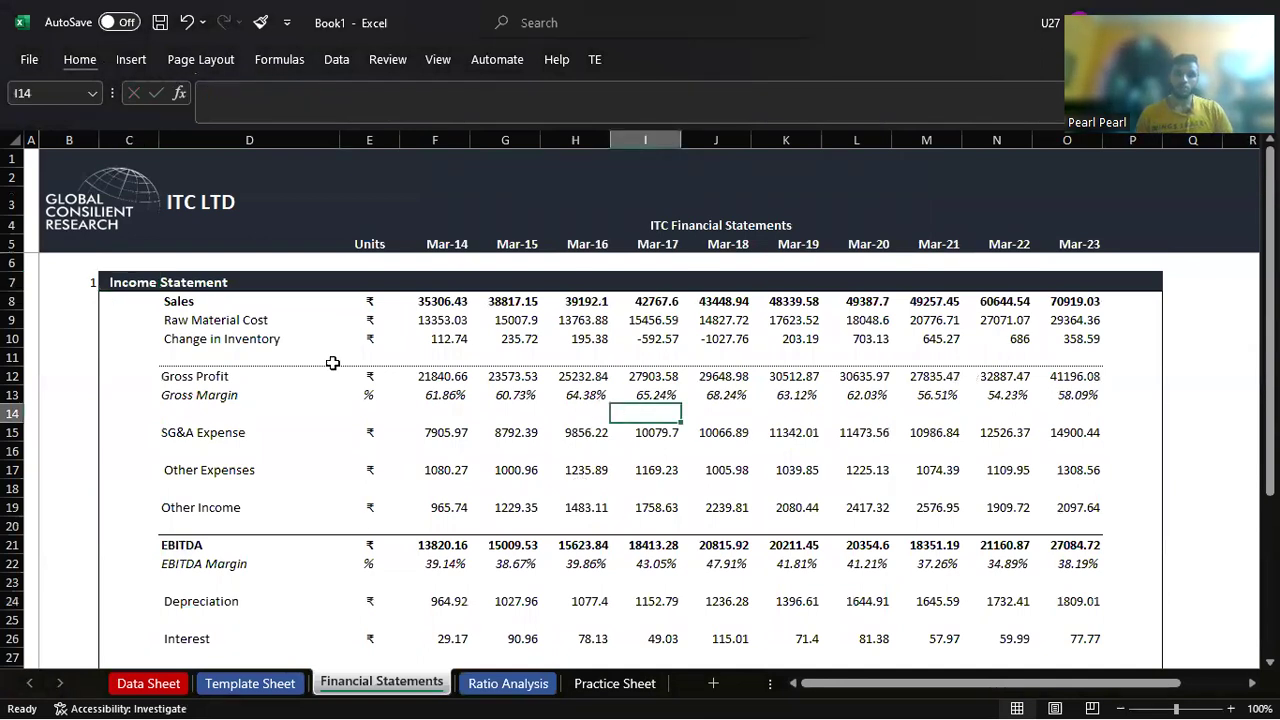
pyautogui.scroll(-1, 397, 491)
pyautogui.scroll(-2, 491, 340)
pyautogui.scroll(-2, 457, 569)
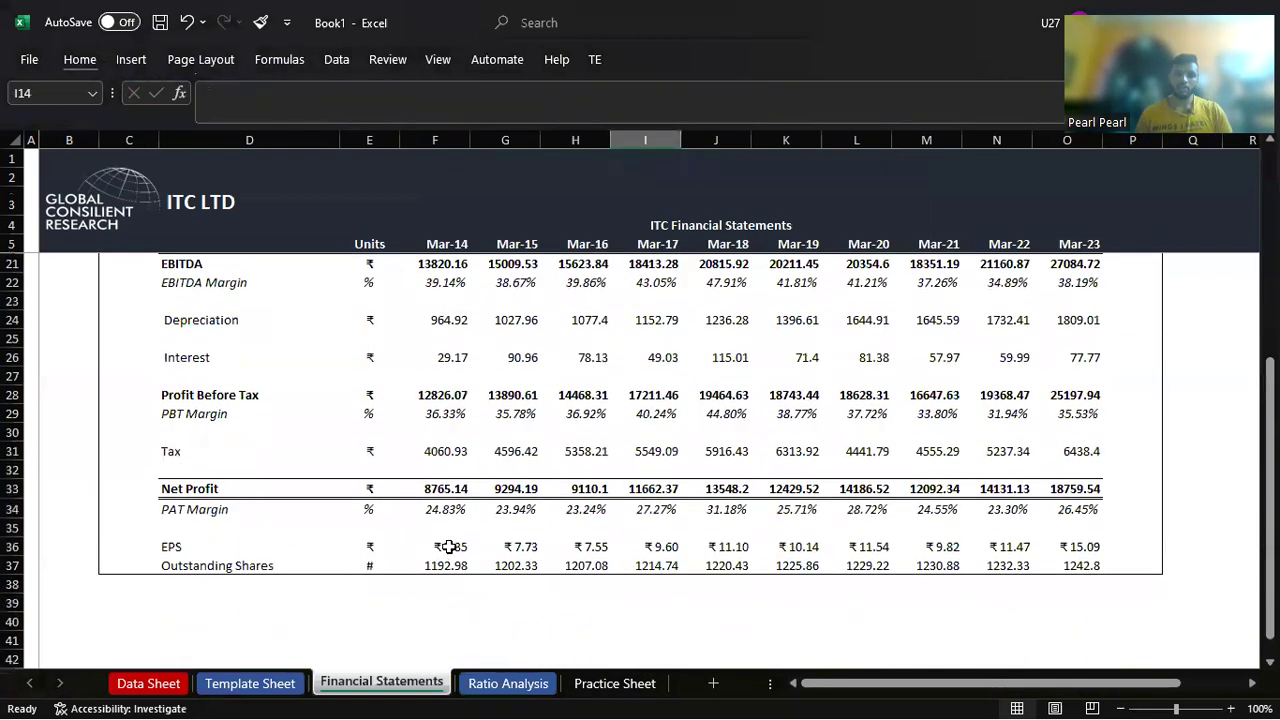
pyautogui.click(449, 546)
pyautogui.hotkey('ctrl', 'shift', 'Right')
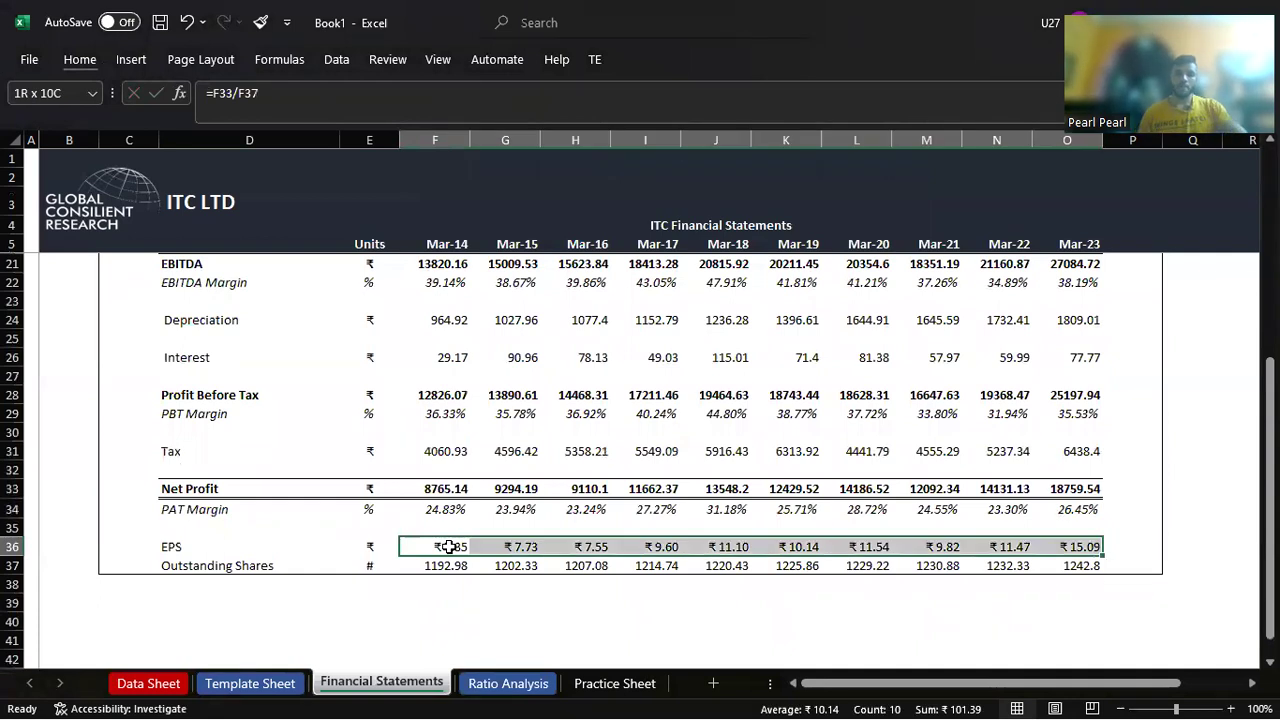
# Step: Change the EPS format from Currency to two-decimal Number, then return to Ratio Analysis
pyautogui.hotkey('ctrl', '1')
pyautogui.click(464, 121)
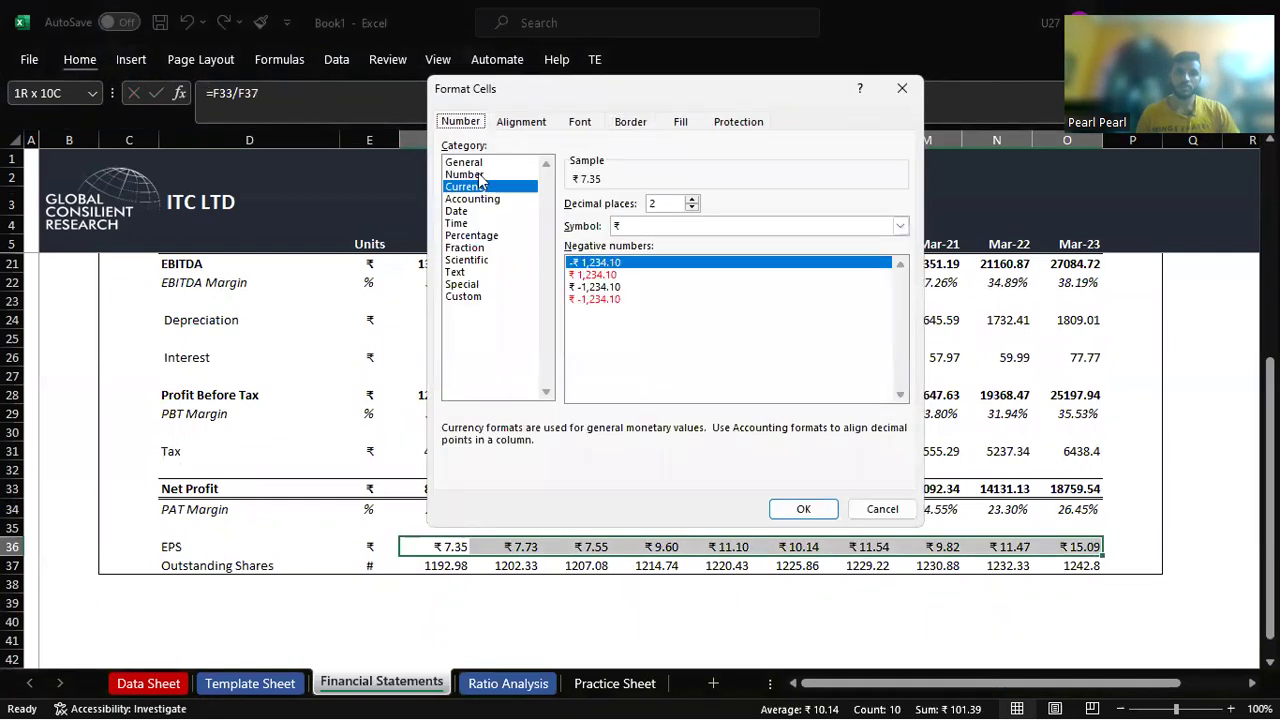
pyautogui.click(464, 174)
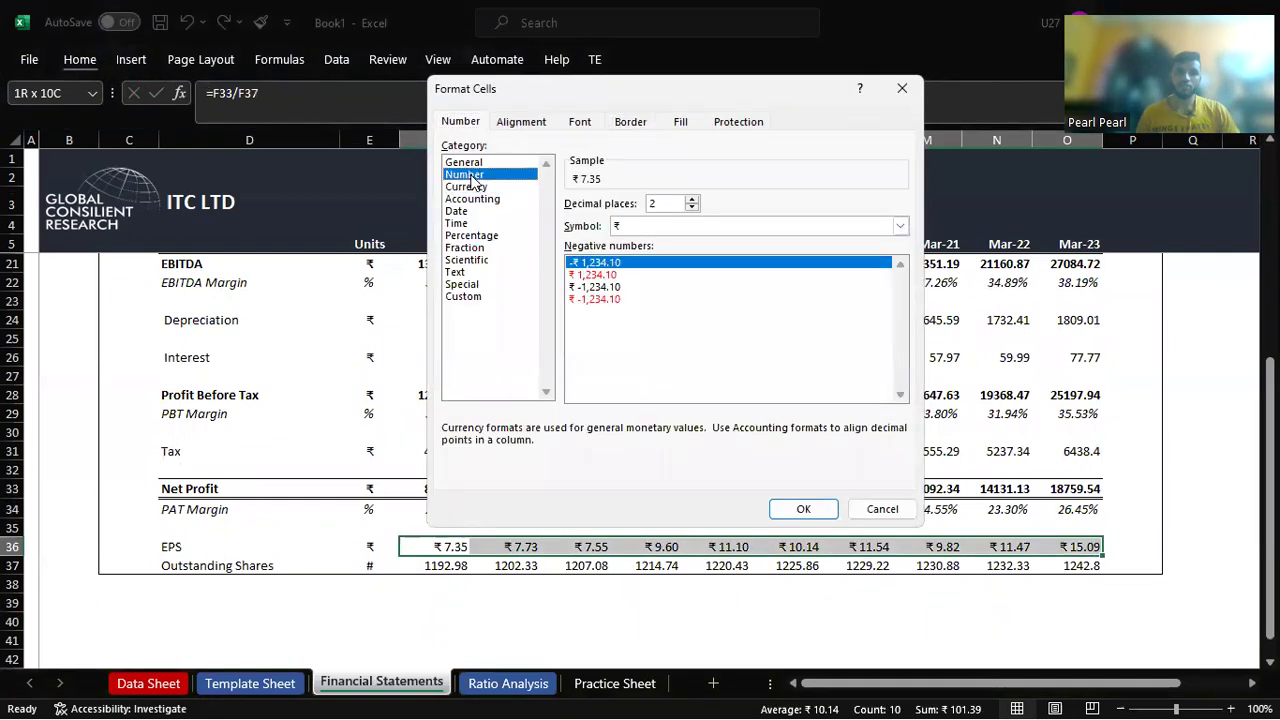
pyautogui.click(805, 510)
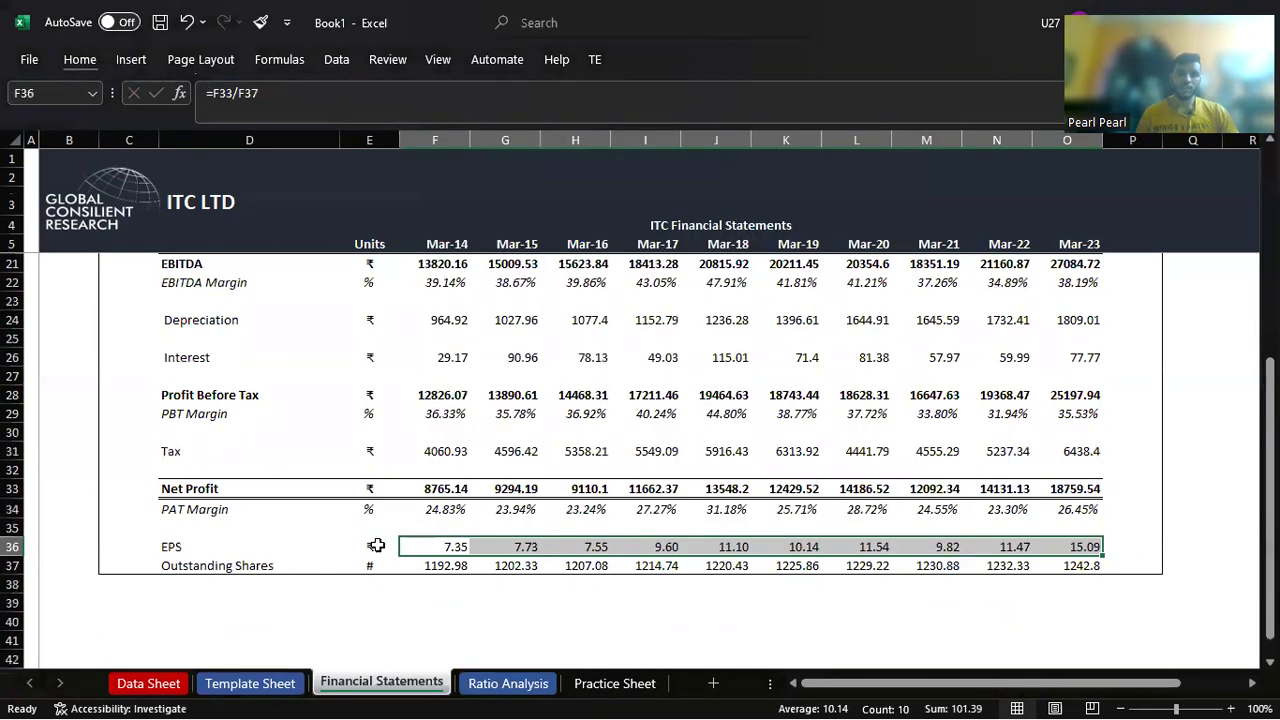
pyautogui.click(376, 545)
pyautogui.click(373, 565)
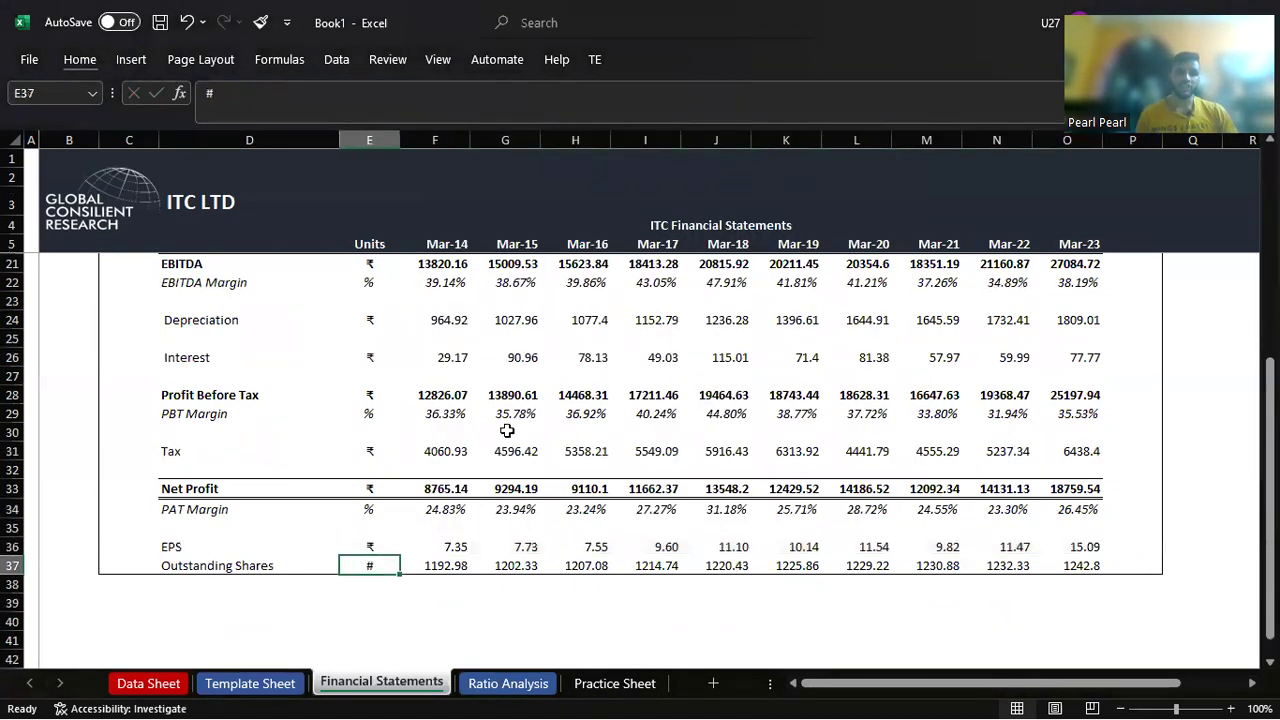
pyautogui.scroll(3, 507, 430)
pyautogui.scroll(2, 507, 430)
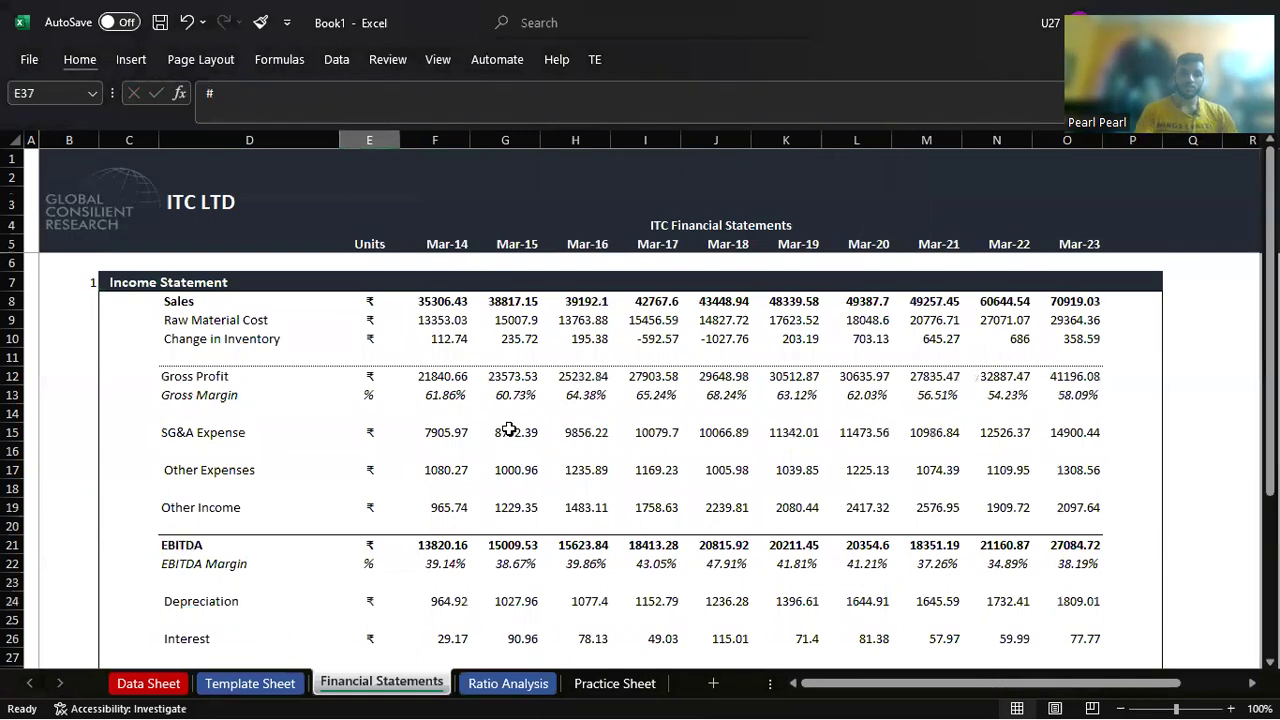
pyautogui.hotkey('ctrl', 'pagedown')
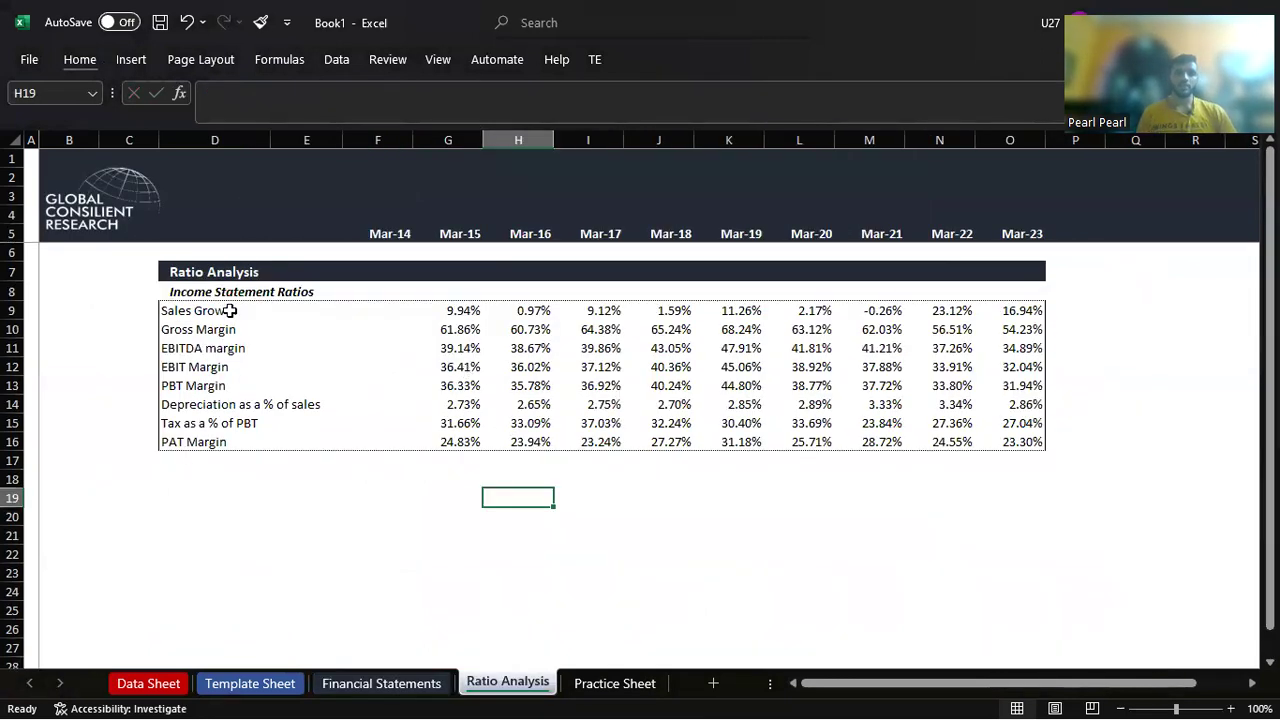
# Step: Review the Sales Growth formulas in G9:O9, then go to the top of the Data Sheet
pyautogui.click(230, 311)
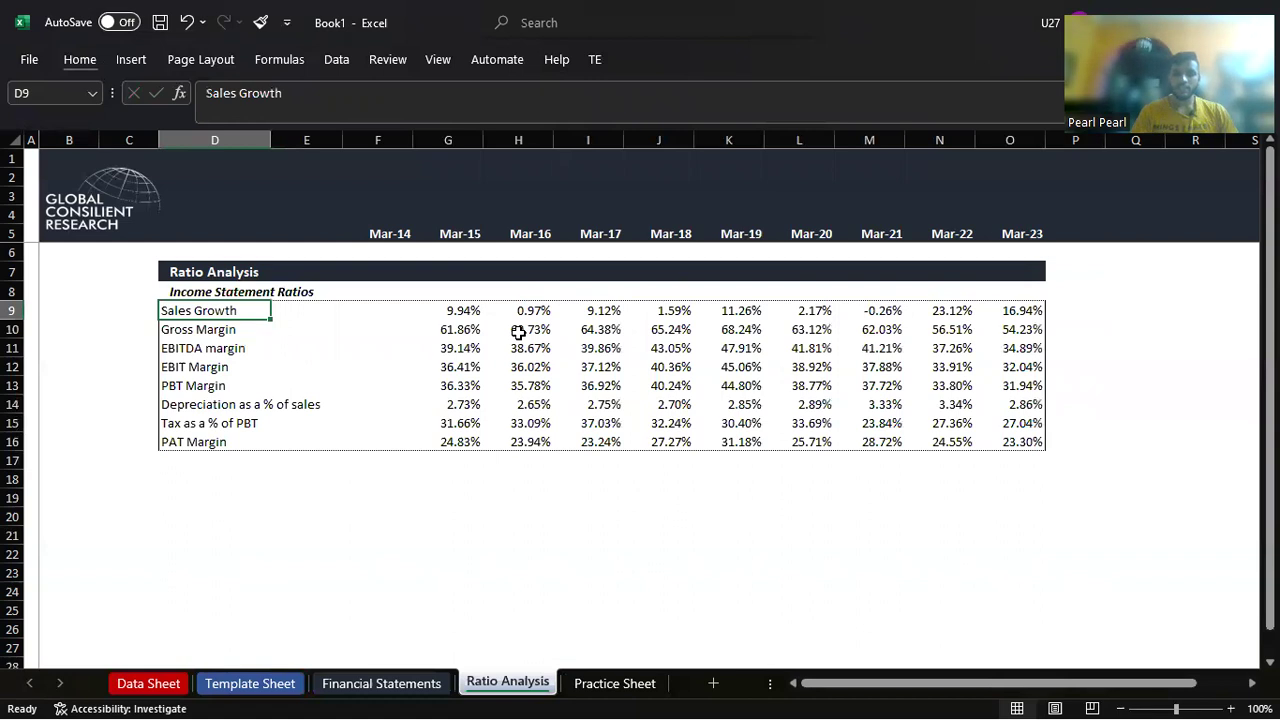
pyautogui.press('Right')
pyautogui.press('Right')
pyautogui.press('Right')
pyautogui.press('Right')
pyautogui.press('Right')
pyautogui.press('Left')
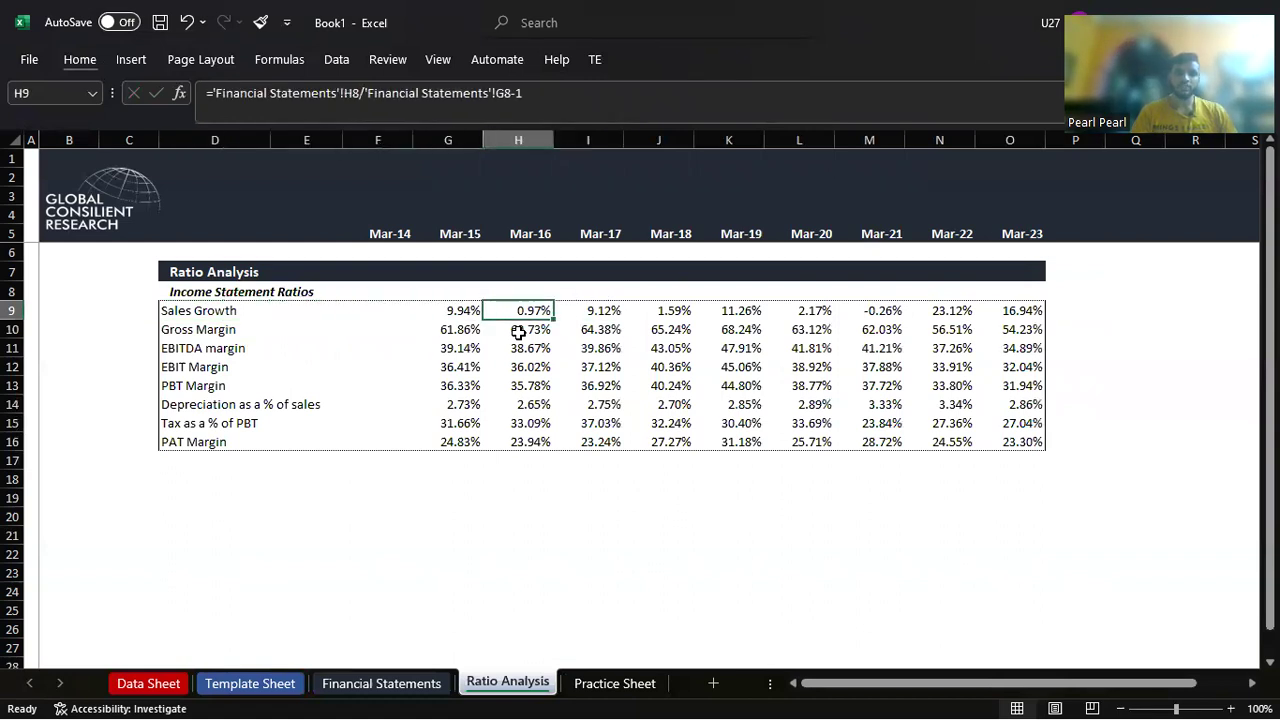
pyautogui.press('Right')
pyautogui.press('Right')
pyautogui.press('Right')
pyautogui.press('Right')
pyautogui.press('Right')
pyautogui.press('Right')
pyautogui.press('Right')
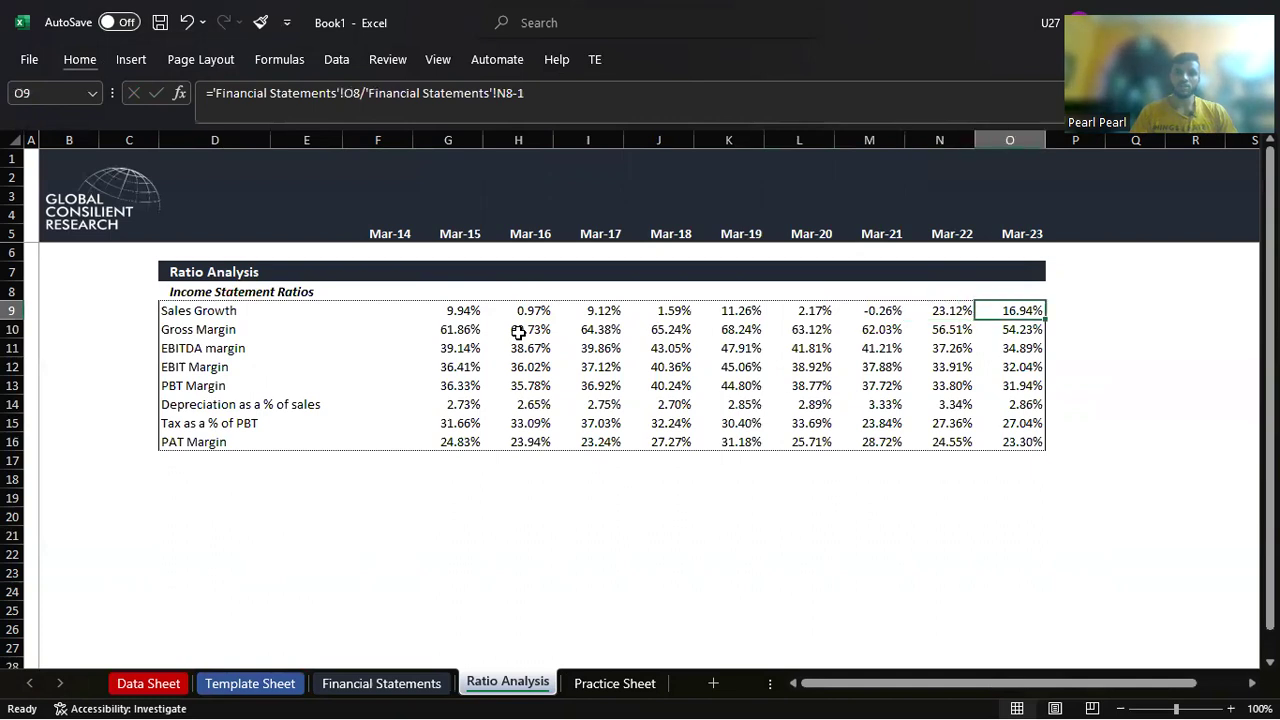
pyautogui.hotkey('ctrl', 'shift', 'Left')
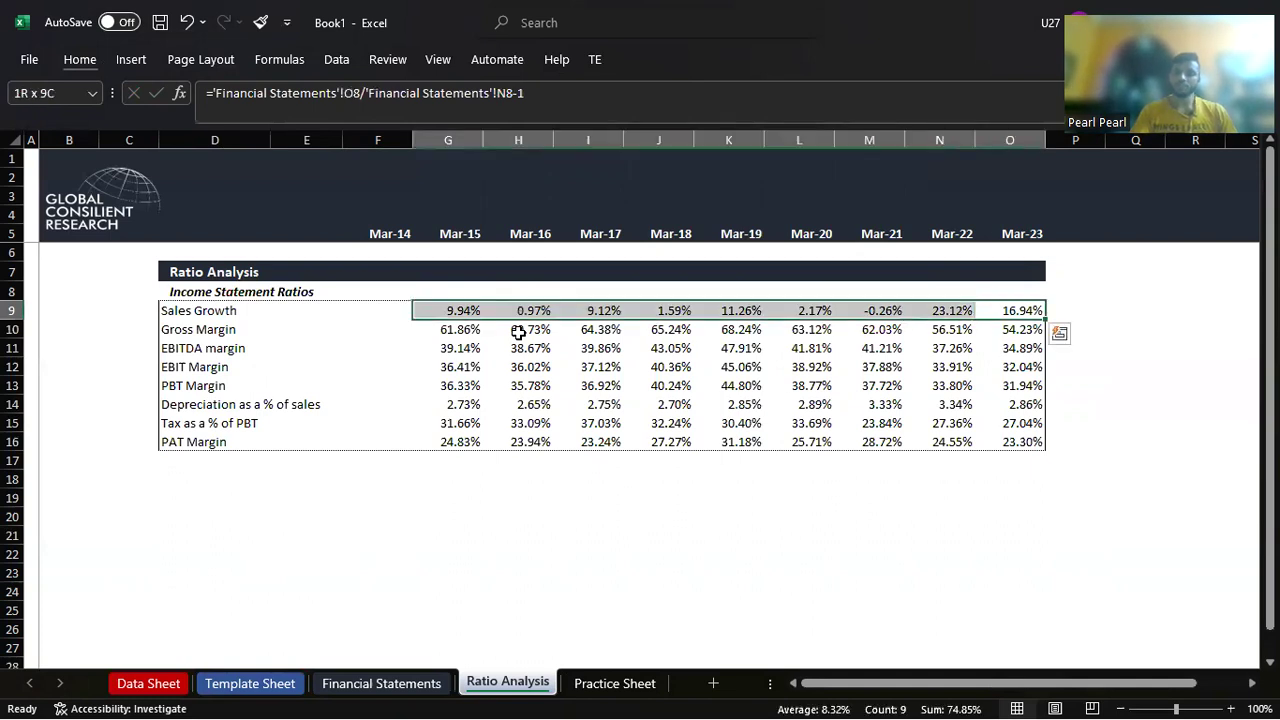
pyautogui.hotkey('ctrl', 'pageup')
pyautogui.hotkey('ctrl', 'pageup')
pyautogui.hotkey('ctrl', 'pageup')
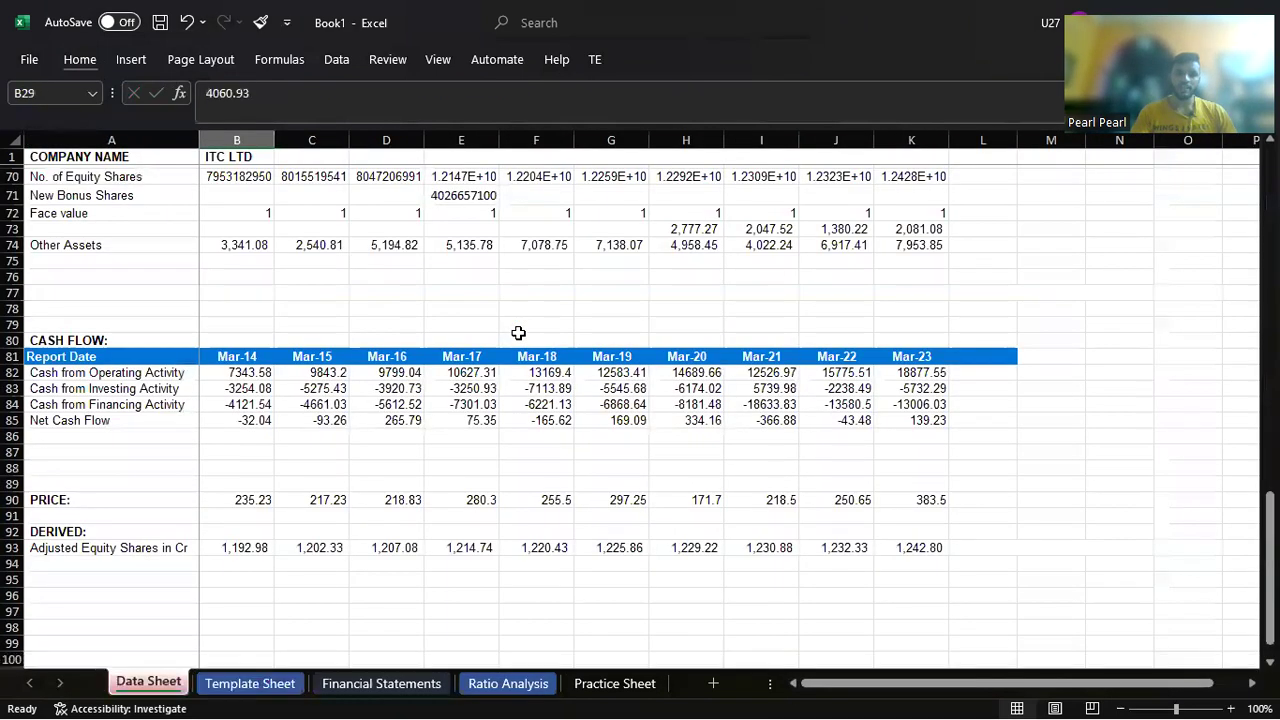
pyautogui.scroll(4, 518, 333)
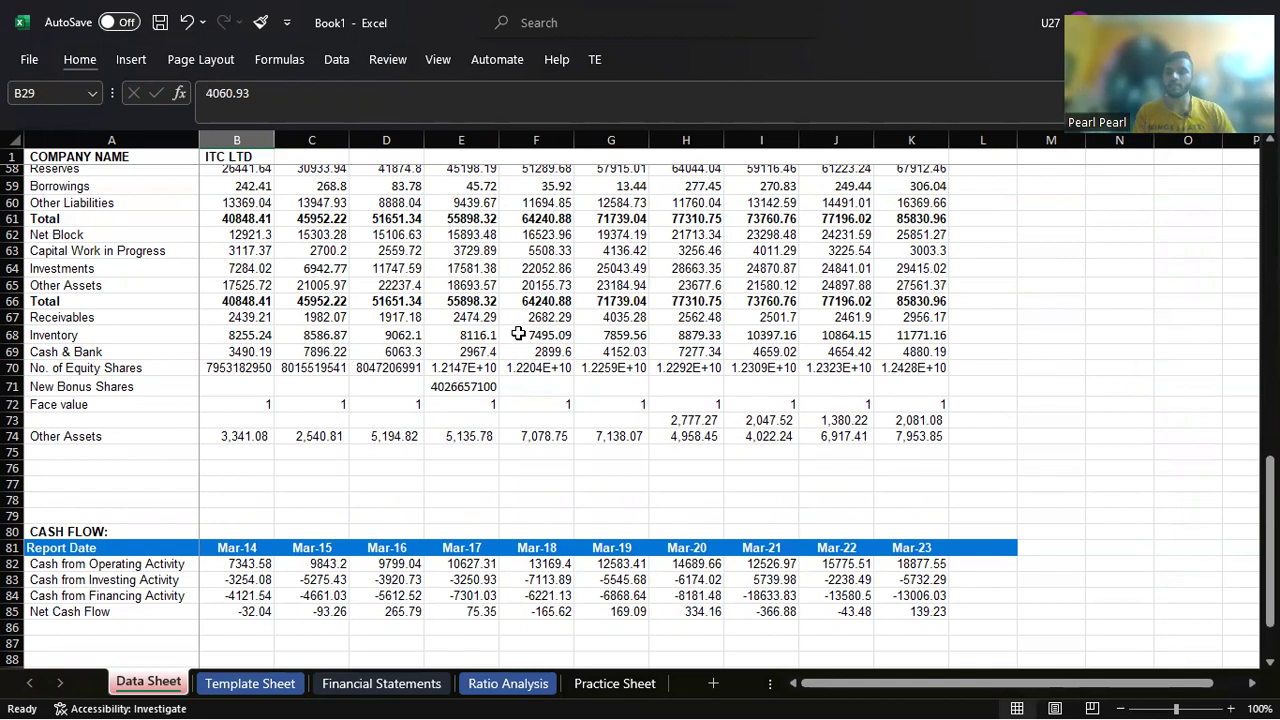
pyautogui.hotkey('alt', 'Tab')
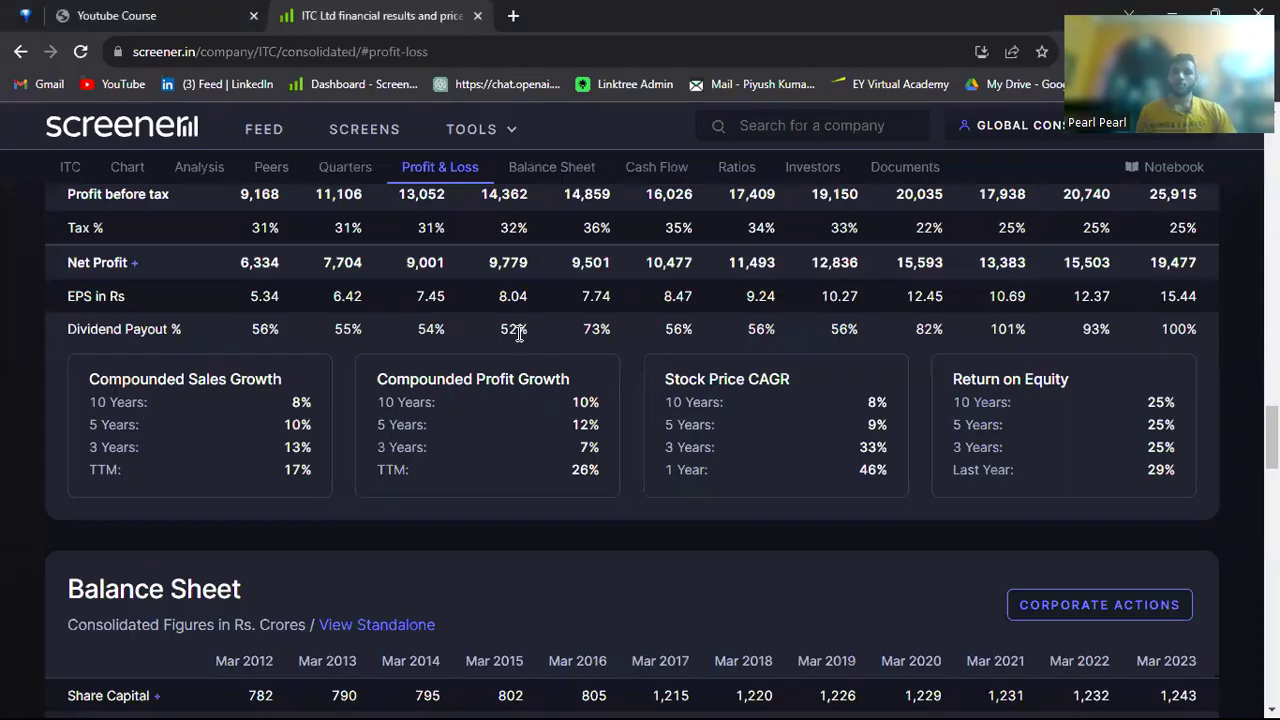
pyautogui.scroll(3, 519, 334)
pyautogui.scroll(5, 519, 334)
pyautogui.scroll(4, 519, 334)
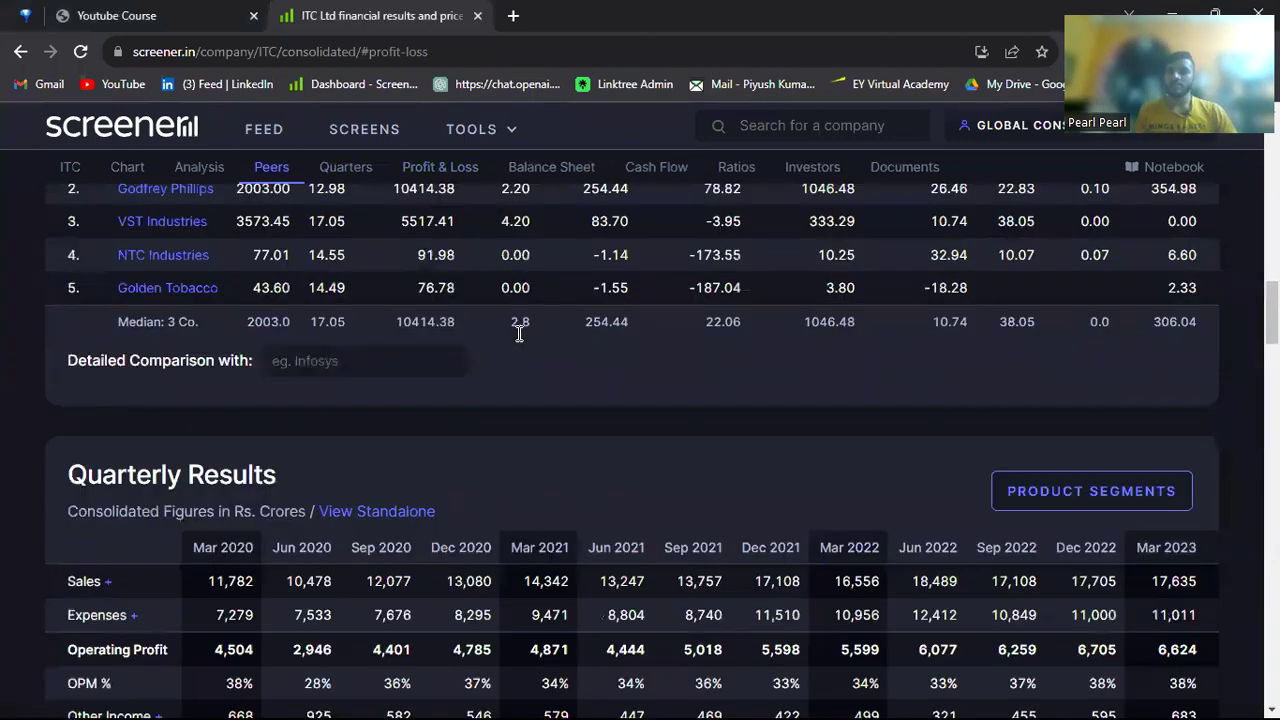
pyautogui.scroll(4, 519, 334)
pyautogui.scroll(8, 519, 334)
pyautogui.scroll(2, 517, 331)
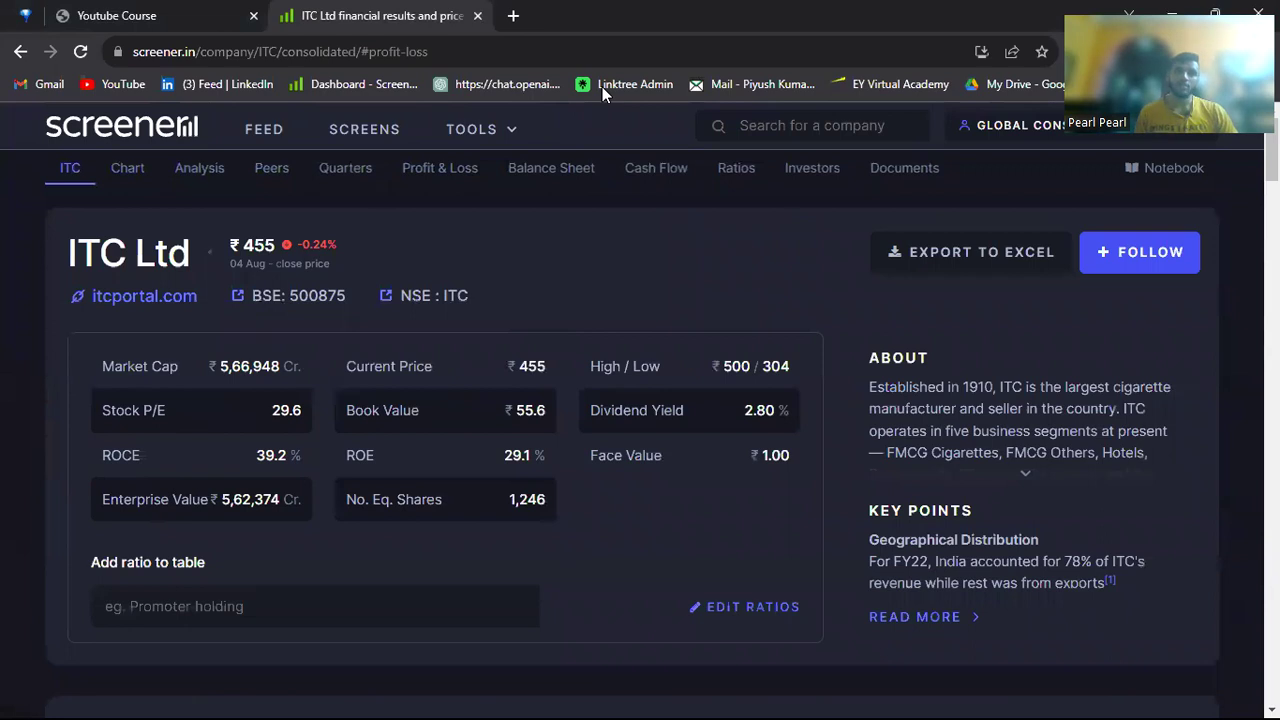
pyautogui.moveTo(188, 345); pyautogui.dragTo(265, 322)
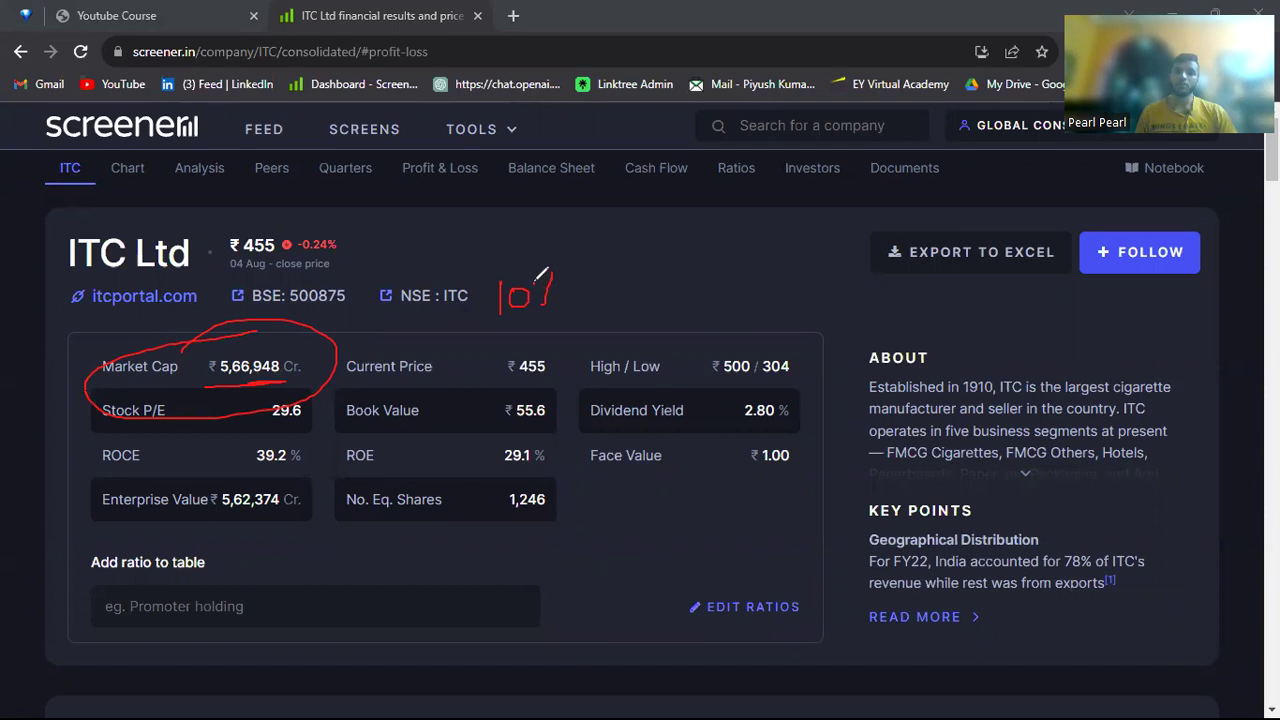
pyautogui.moveTo(543, 244); pyautogui.dragTo(636, 174)
pyautogui.moveTo(553, 269); pyautogui.dragTo(632, 249)
pyautogui.moveTo(556, 268); pyautogui.dragTo(690, 285)
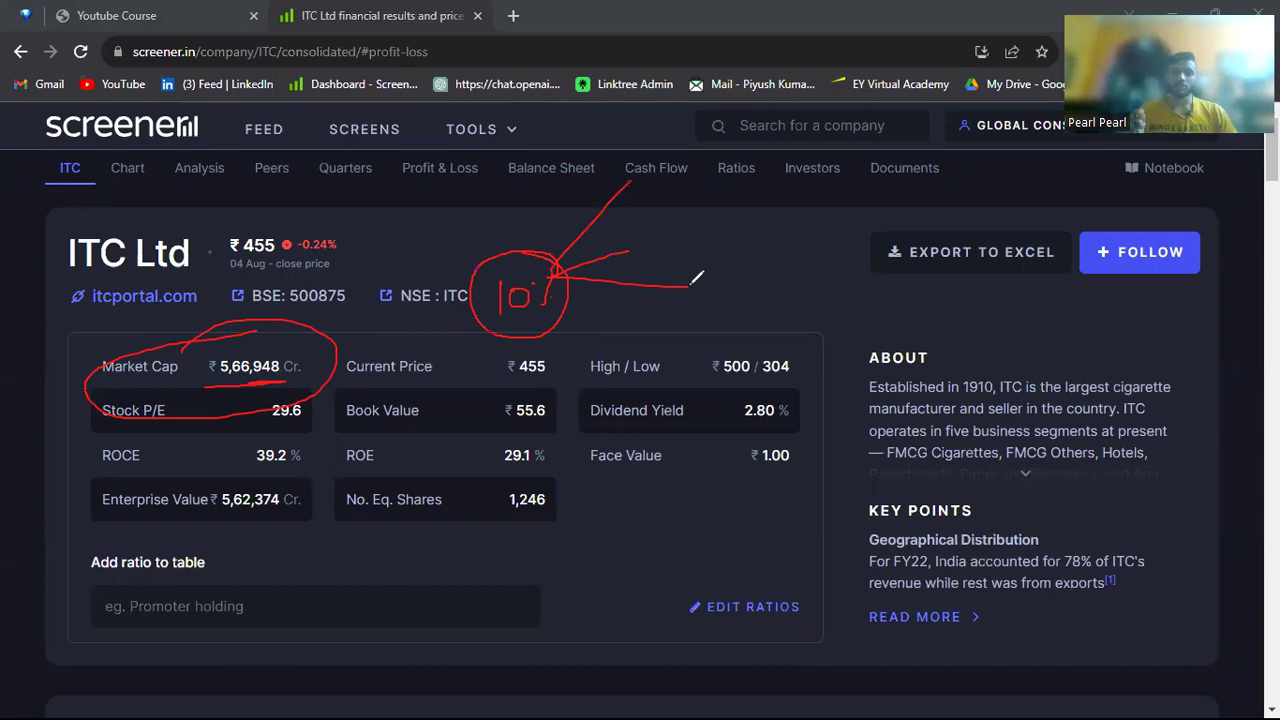
pyautogui.hotkey('alt', 'Tab')
pyautogui.hotkey('alt', 'Tab')
pyautogui.hotkey('alt', 'Tab')
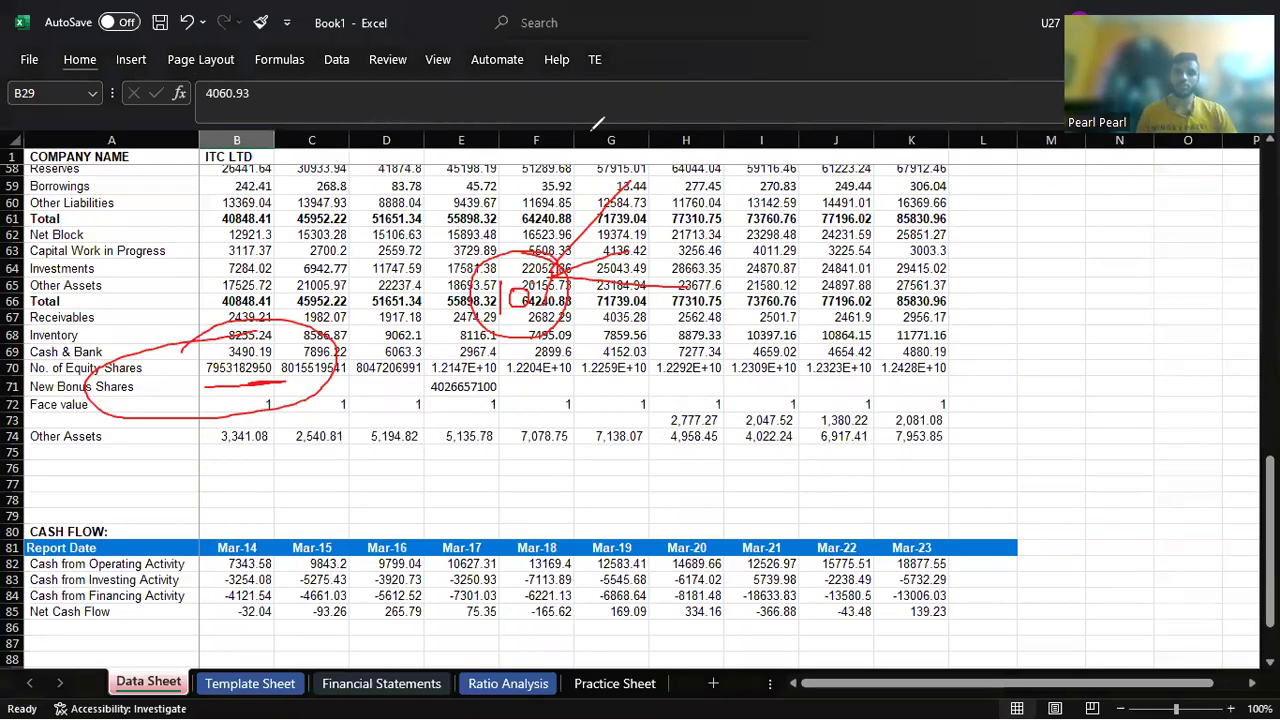
# Step: On Ratio Analysis, enter the label 'Median Sales Growth' in D18
pyautogui.click(985, 342)
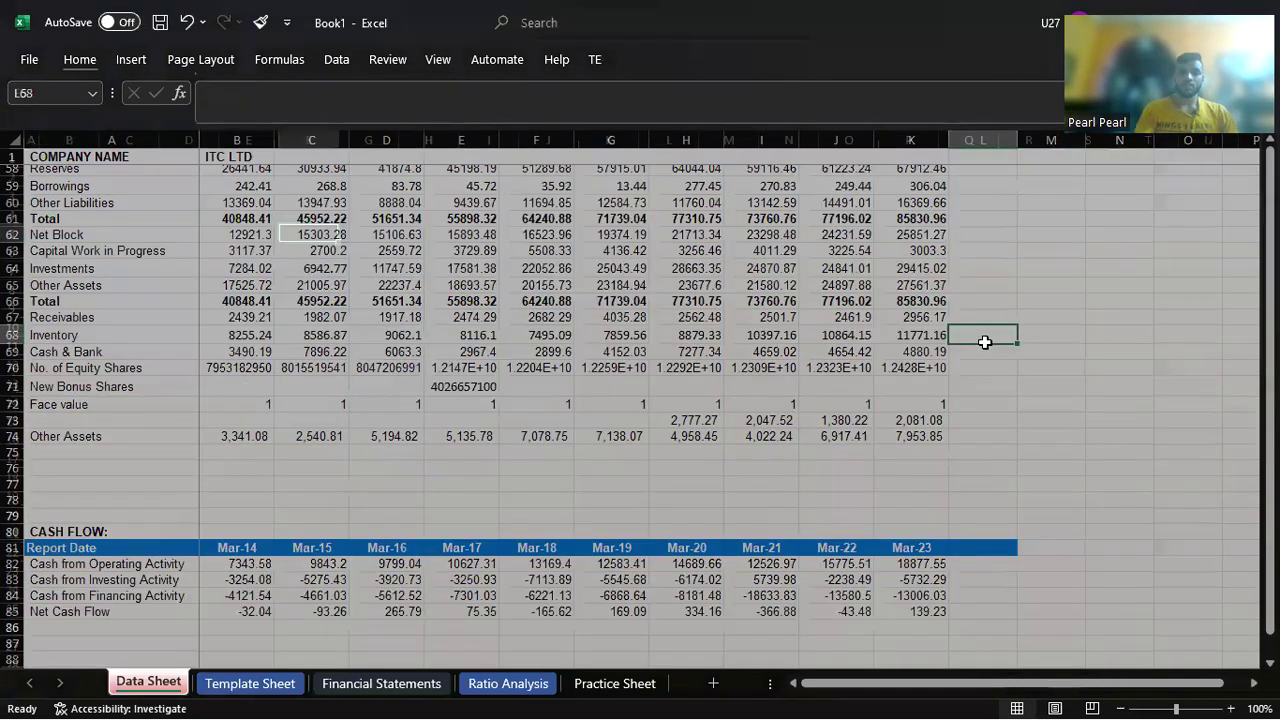
pyautogui.hotkey('ctrl', 'pagedown')
pyautogui.hotkey('ctrl', 'pagedown')
pyautogui.hotkey('ctrl', 'pagedown')
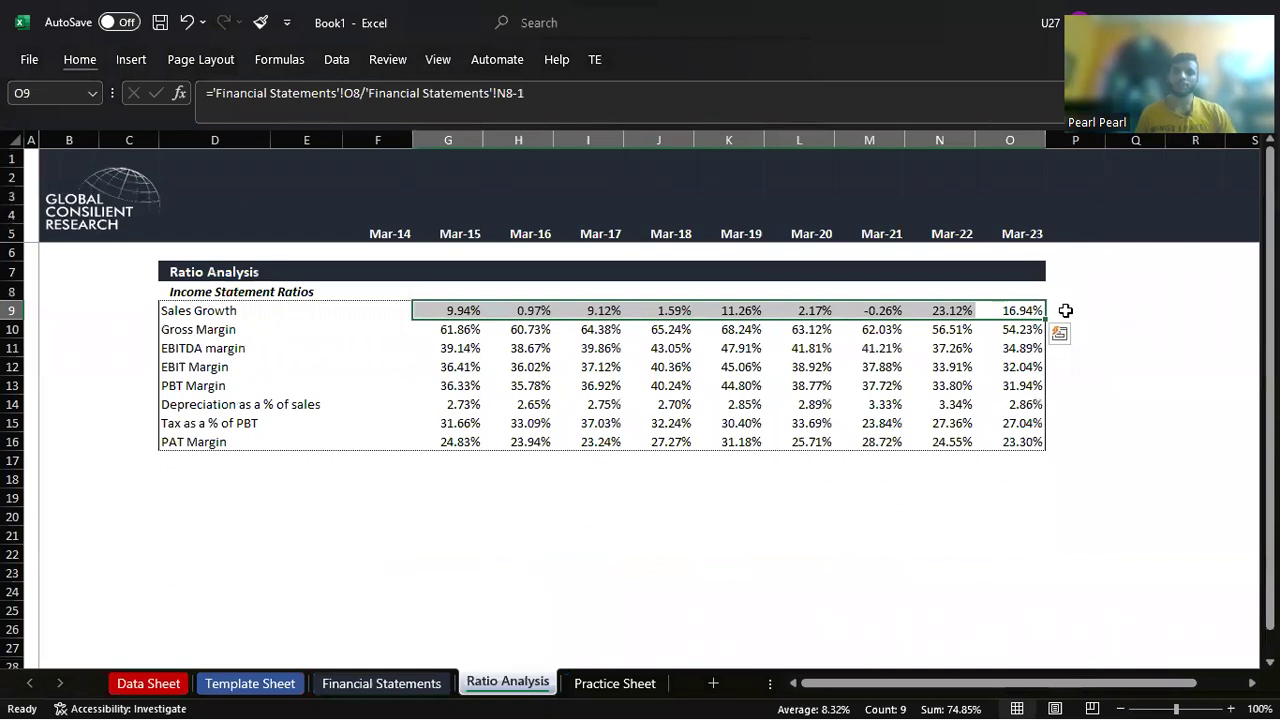
pyautogui.click(197, 476)
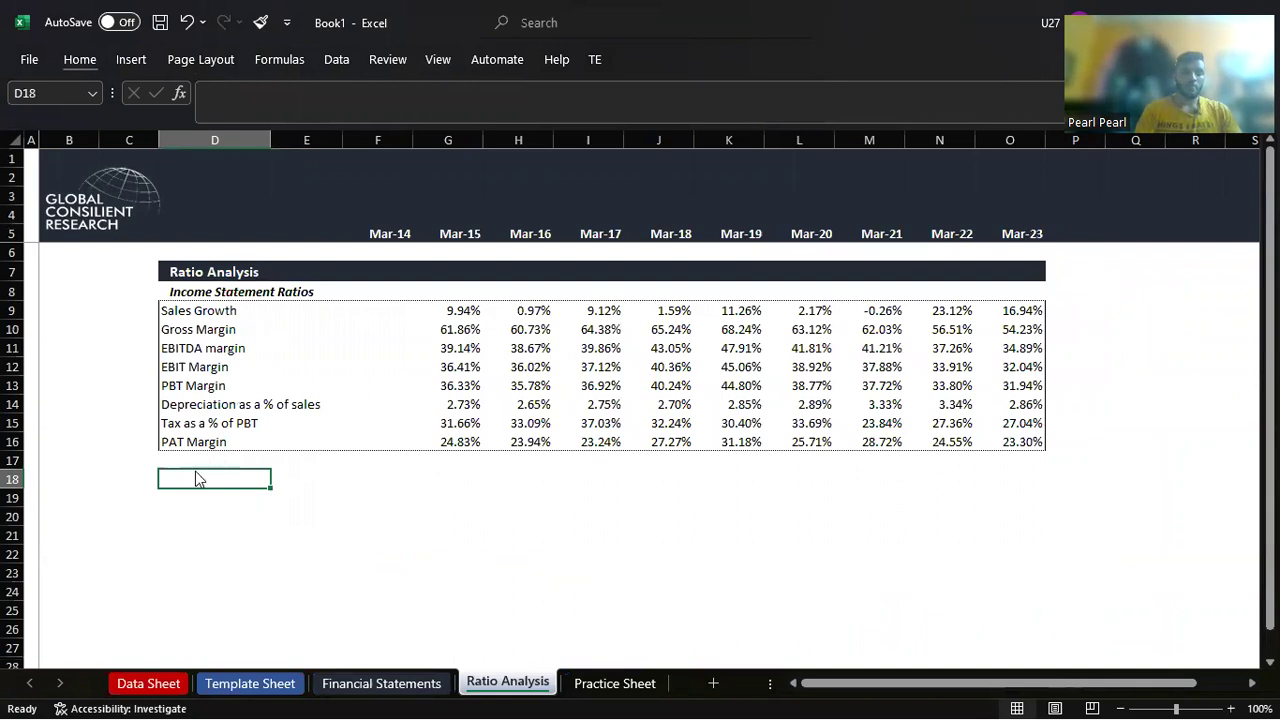
pyautogui.write('Med')
pyautogui.write('ian Sa')
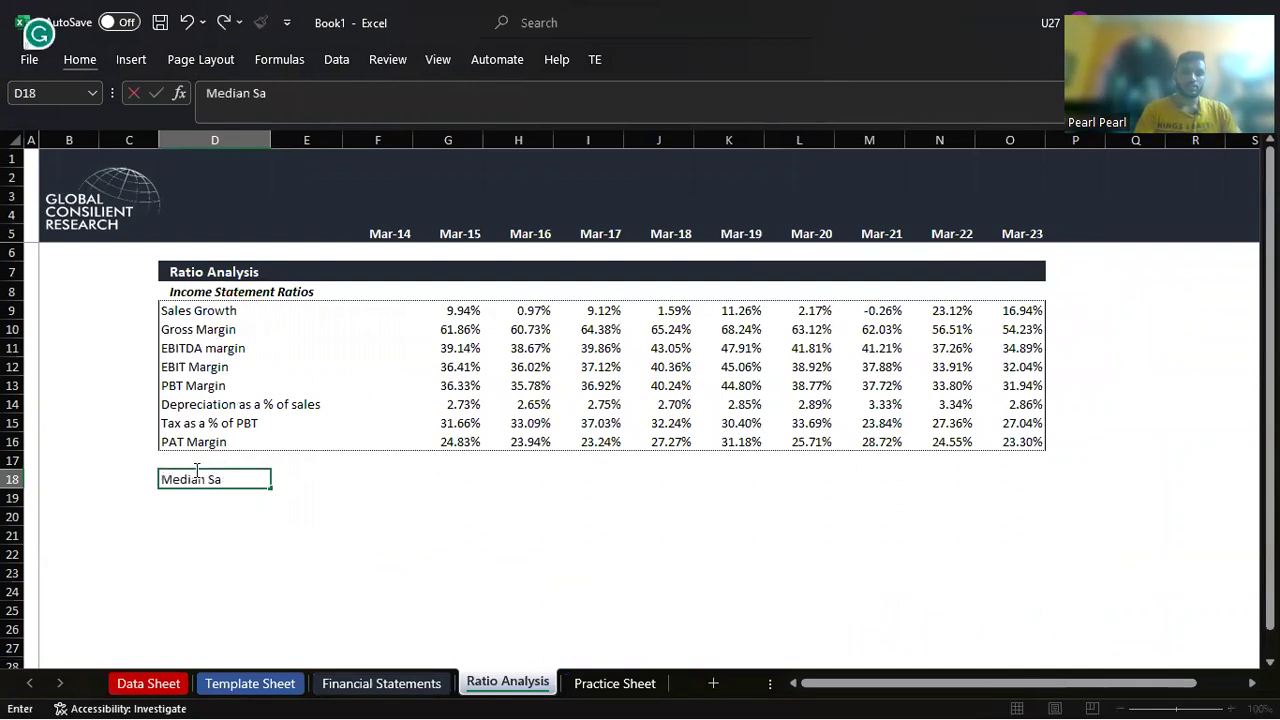
pyautogui.write('rowth')
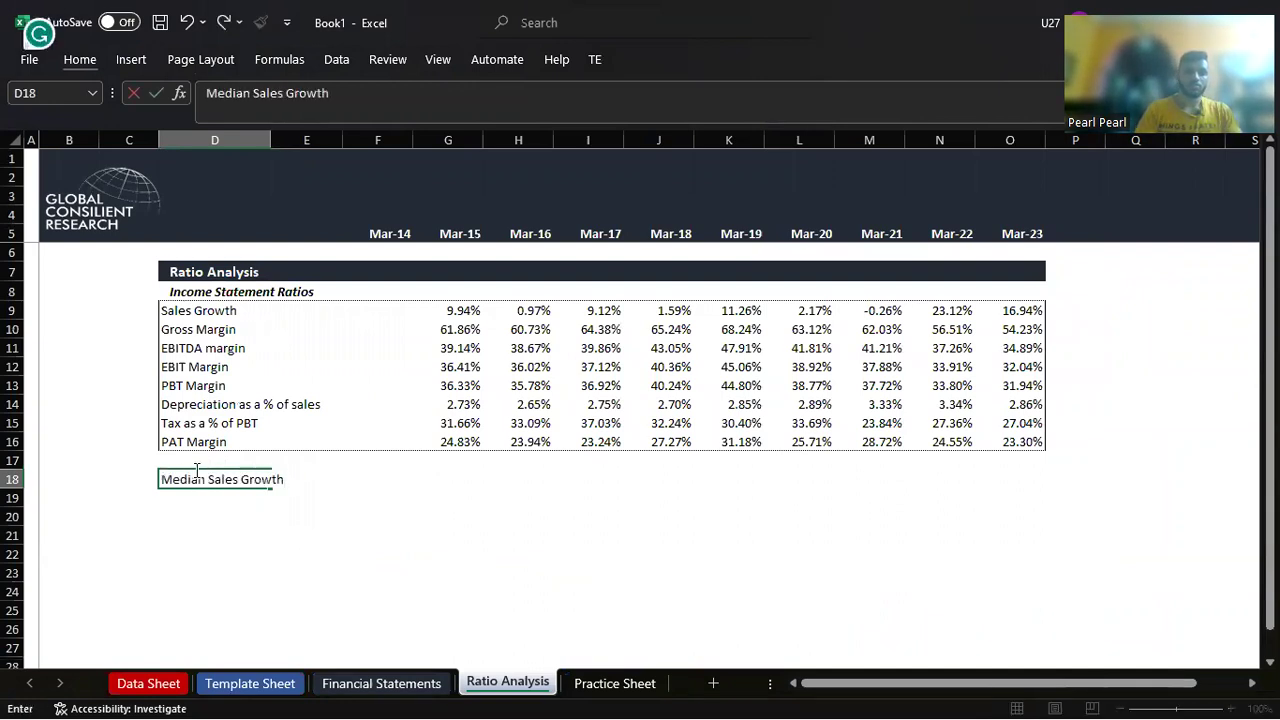
pyautogui.press('Tab')
pyautogui.press('Right')
pyautogui.press('Right')
pyautogui.press('Right')
# Step: Enter =MEDIAN(G9:O9) in G18, returning a median sales growth of 9.12%
pyautogui.press('Left')
pyautogui.write('=')
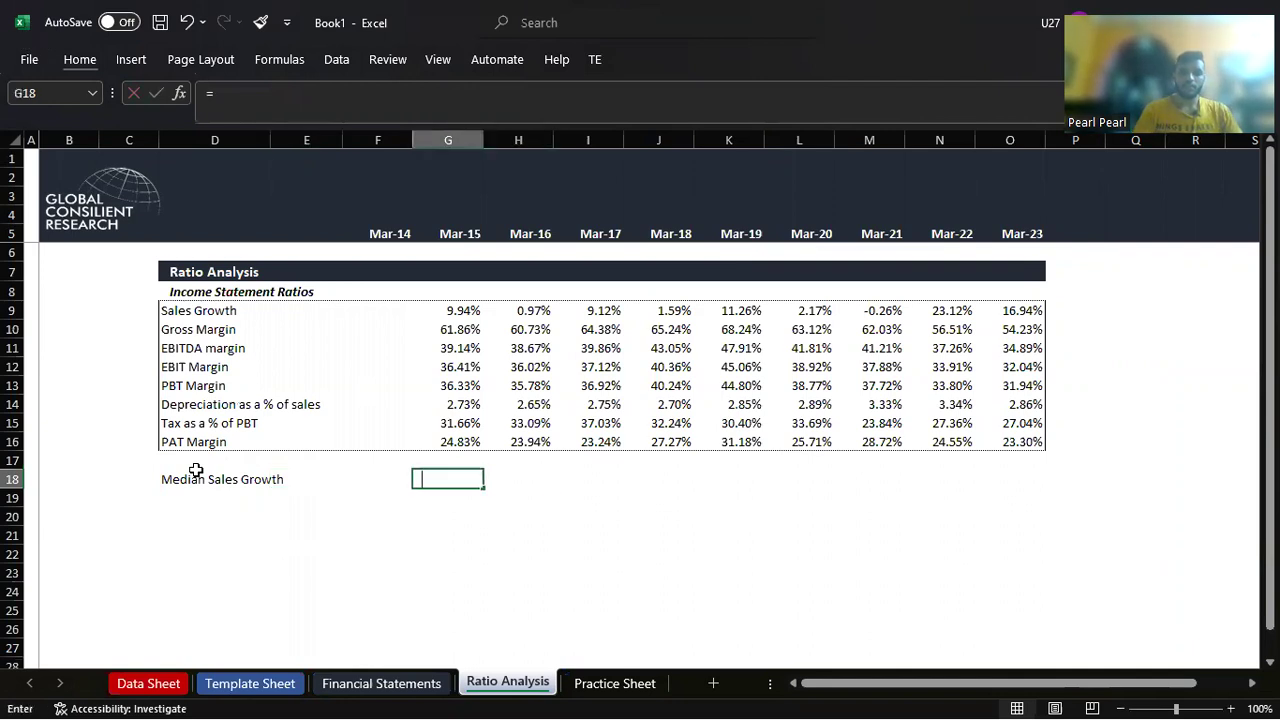
pyautogui.write('medi')
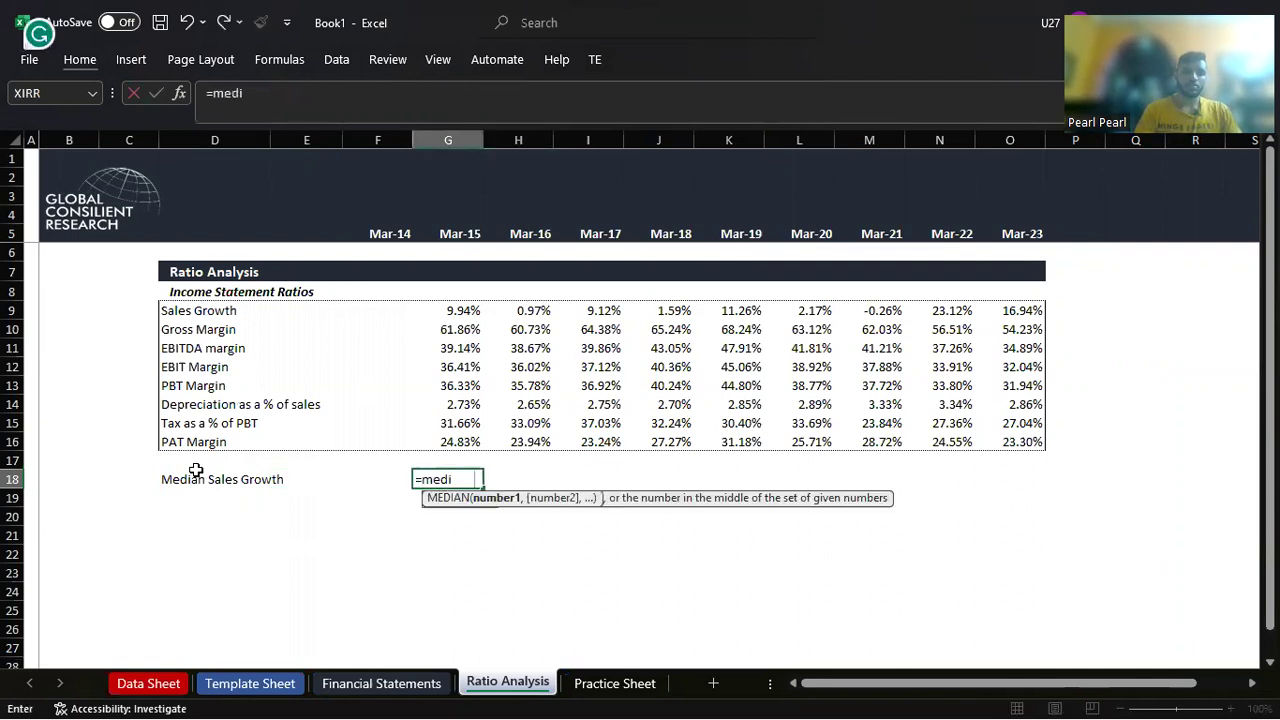
pyautogui.press('Tab')
pyautogui.press('Up')
pyautogui.press('Up')
pyautogui.press('Up')
pyautogui.press('Up')
pyautogui.press('Up')
pyautogui.press('Up')
pyautogui.press('Up')
pyautogui.press('Up')
pyautogui.hotkey('ctrl', 'shift', 'Right')
pyautogui.press('Return')
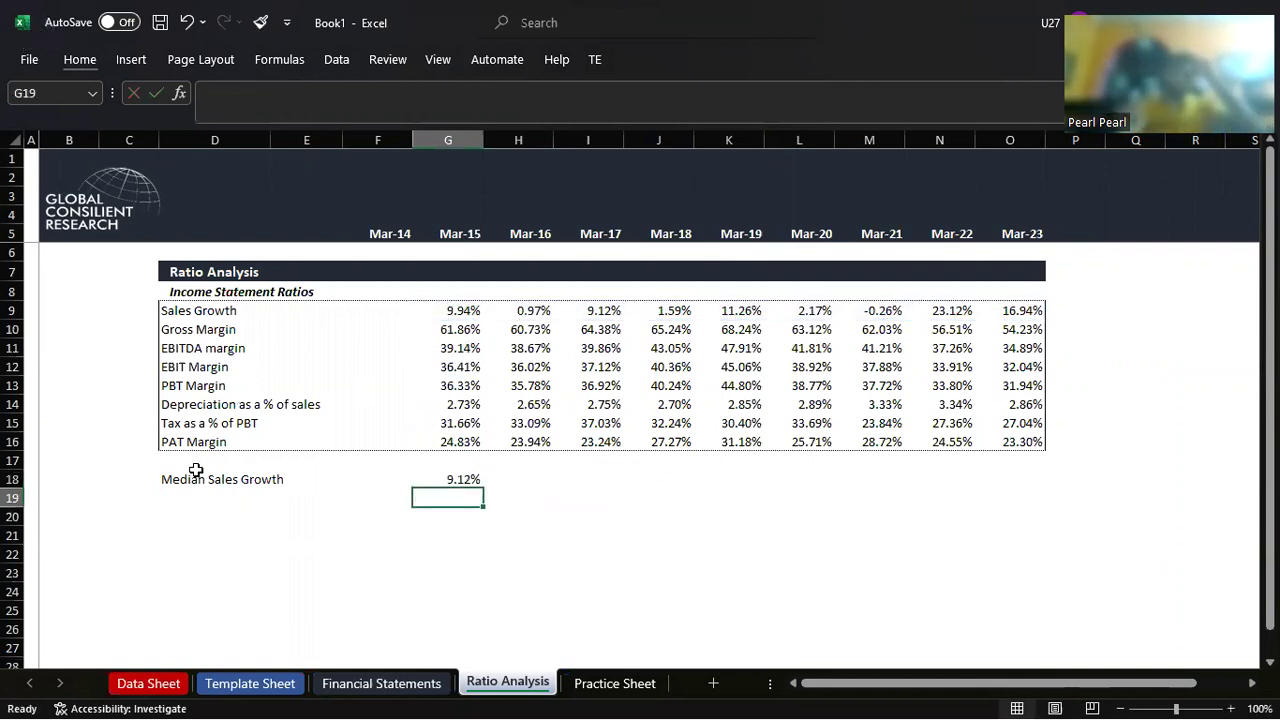
pyautogui.press('Up')
pyautogui.press('Left')
pyautogui.press('Left')
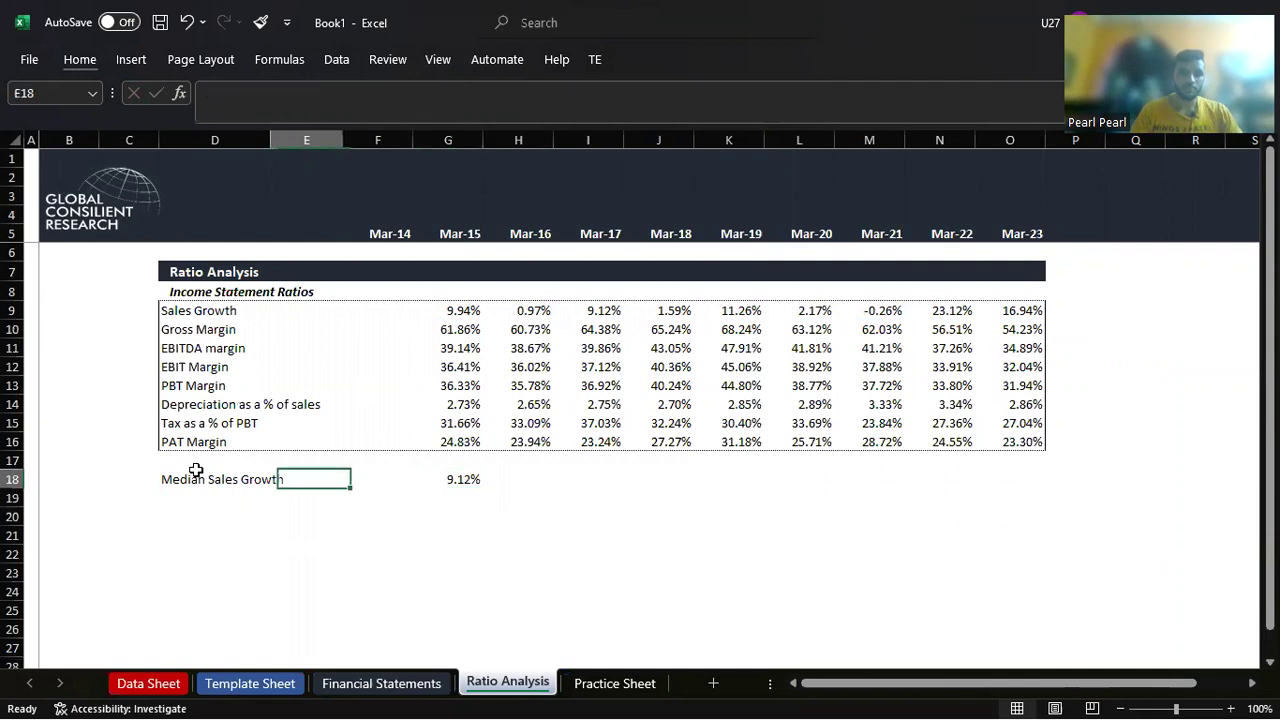
pyautogui.press('Left')
pyautogui.press('Up')
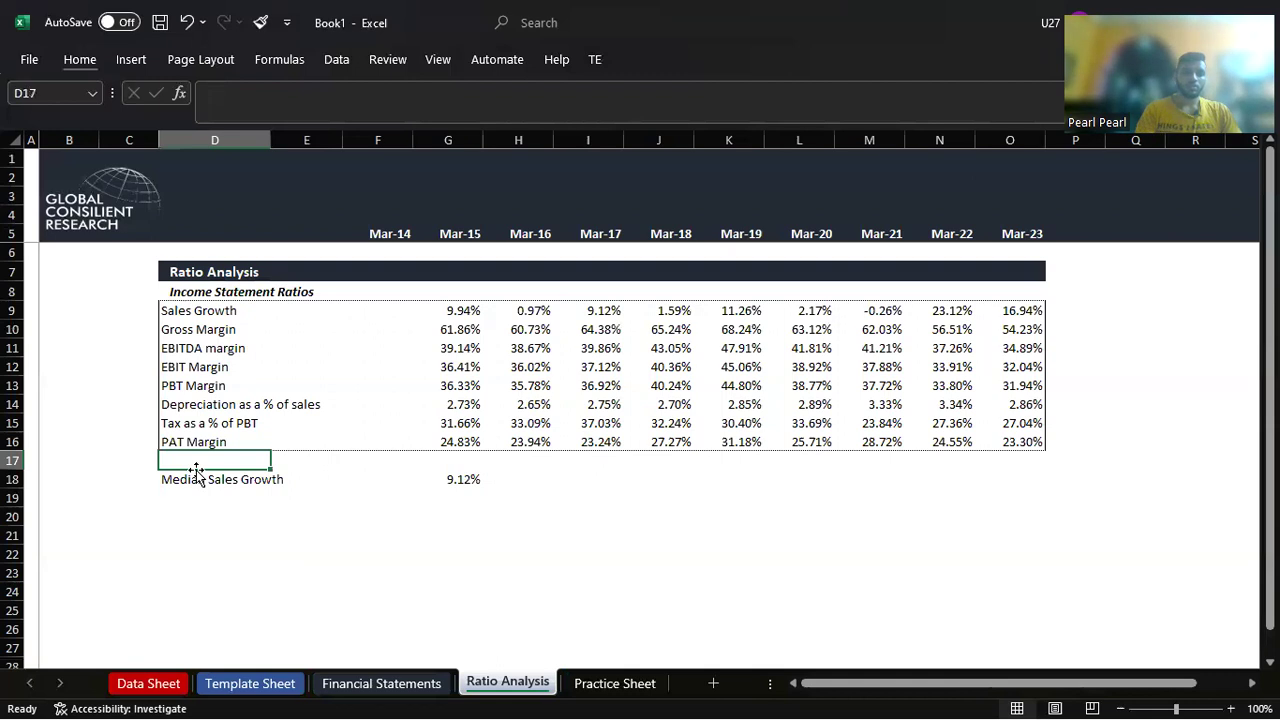
# Step: Enter the label 'Median PAT Margin' in D17
pyautogui.write('Median ')
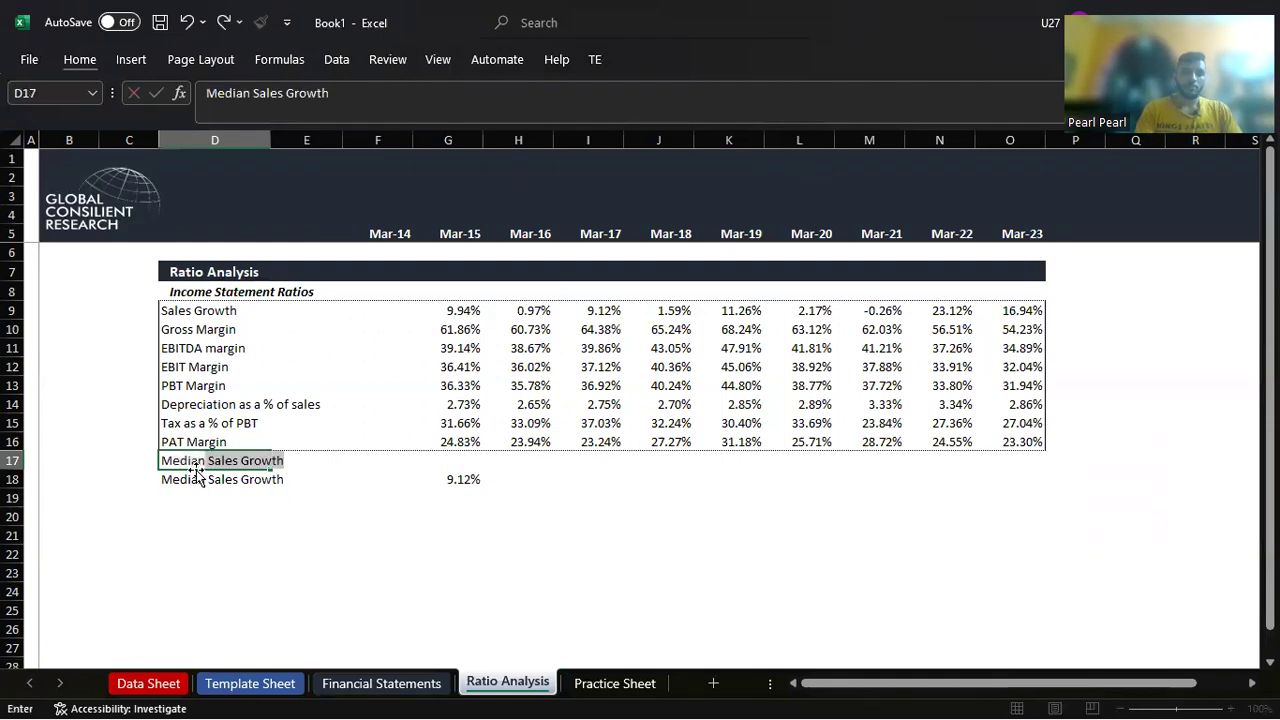
pyautogui.write('P')
pyautogui.press('BackSpace')
pyautogui.write('AT Margin')
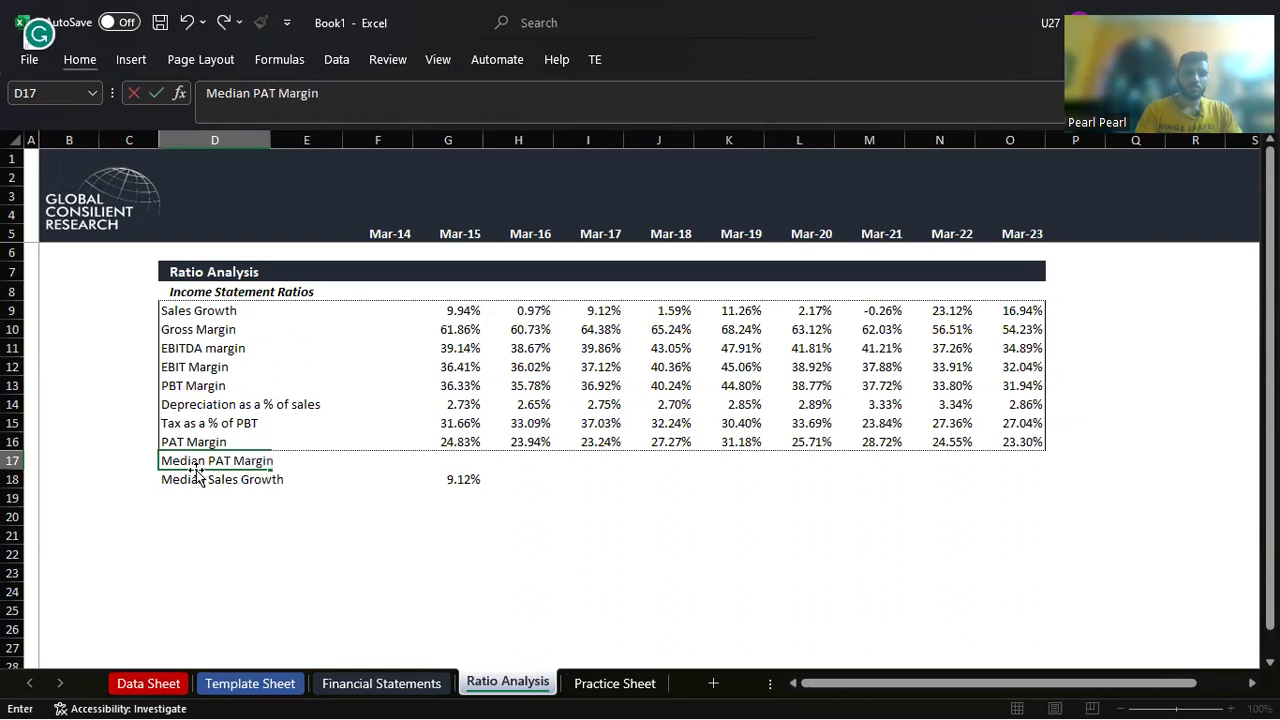
pyautogui.press('Tab')
pyautogui.press('Tab')
pyautogui.press('Tab')
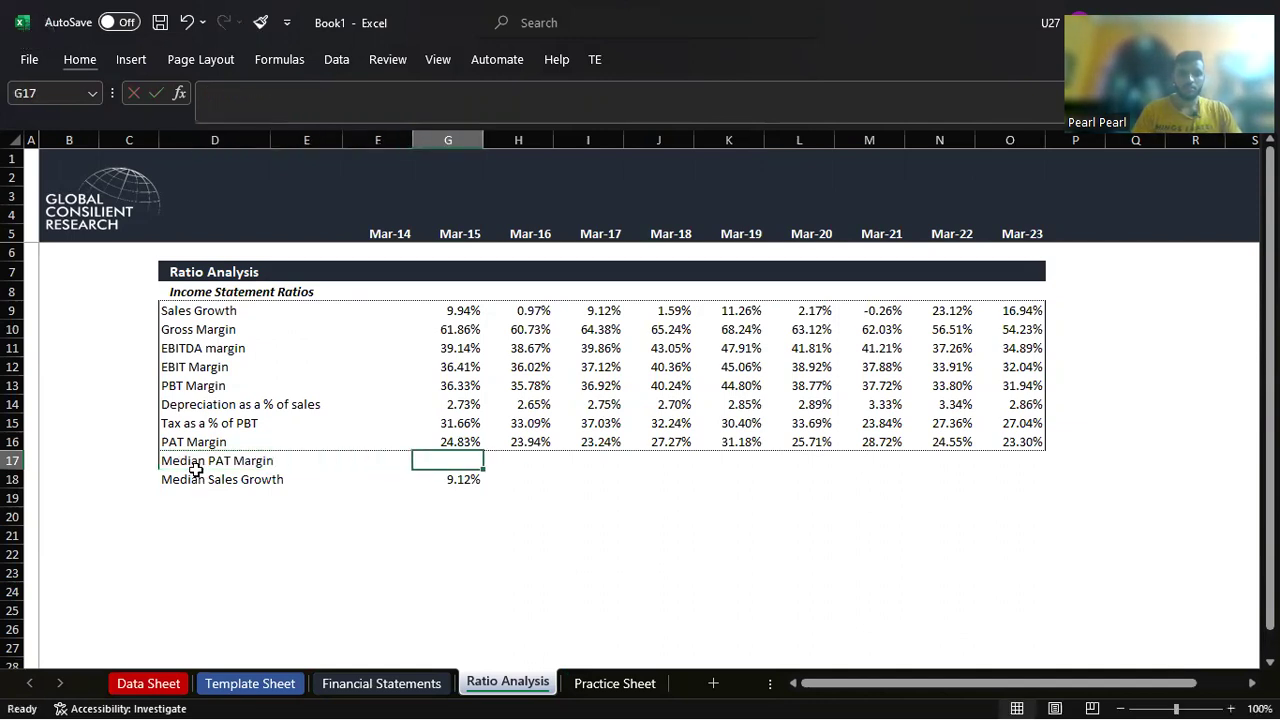
# Step: Enter =MEDIAN(G16:O16) in G17, returning a median PAT margin of 24.83%
pyautogui.write('=')
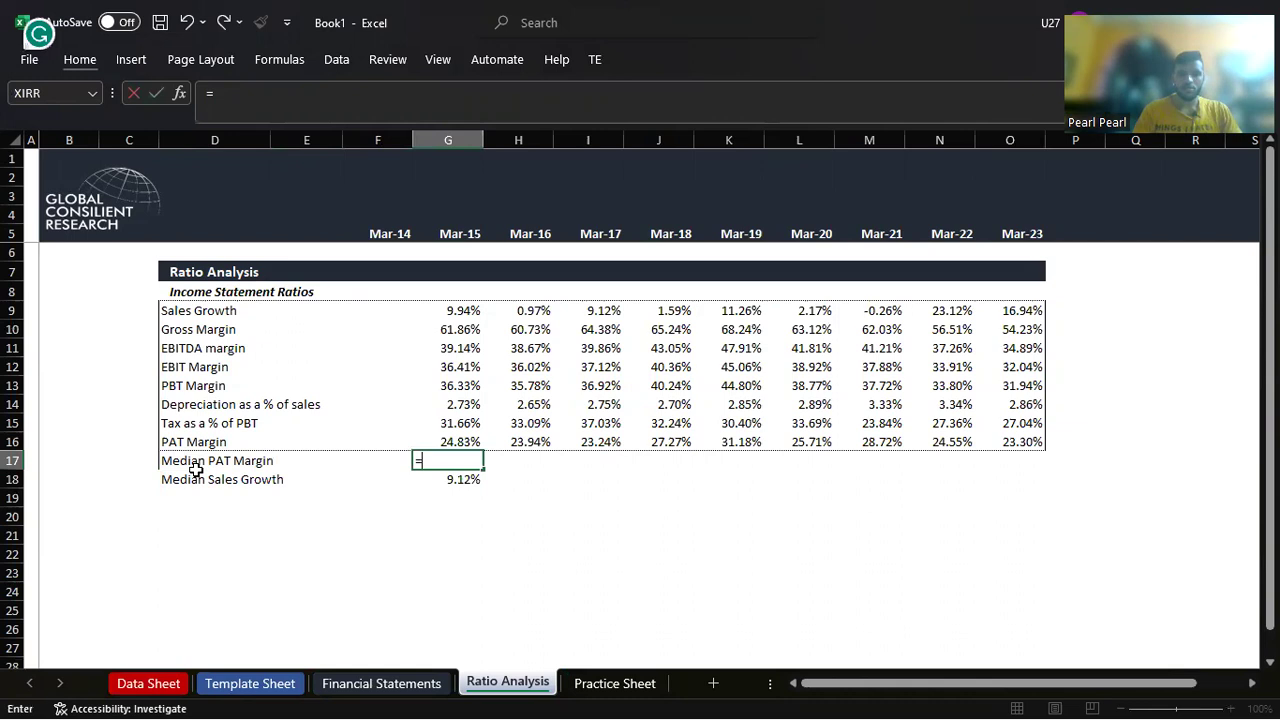
pyautogui.write('media')
pyautogui.press('Tab')
pyautogui.press('Up')
pyautogui.hotkey('ctrl', 'shift', 'Right')
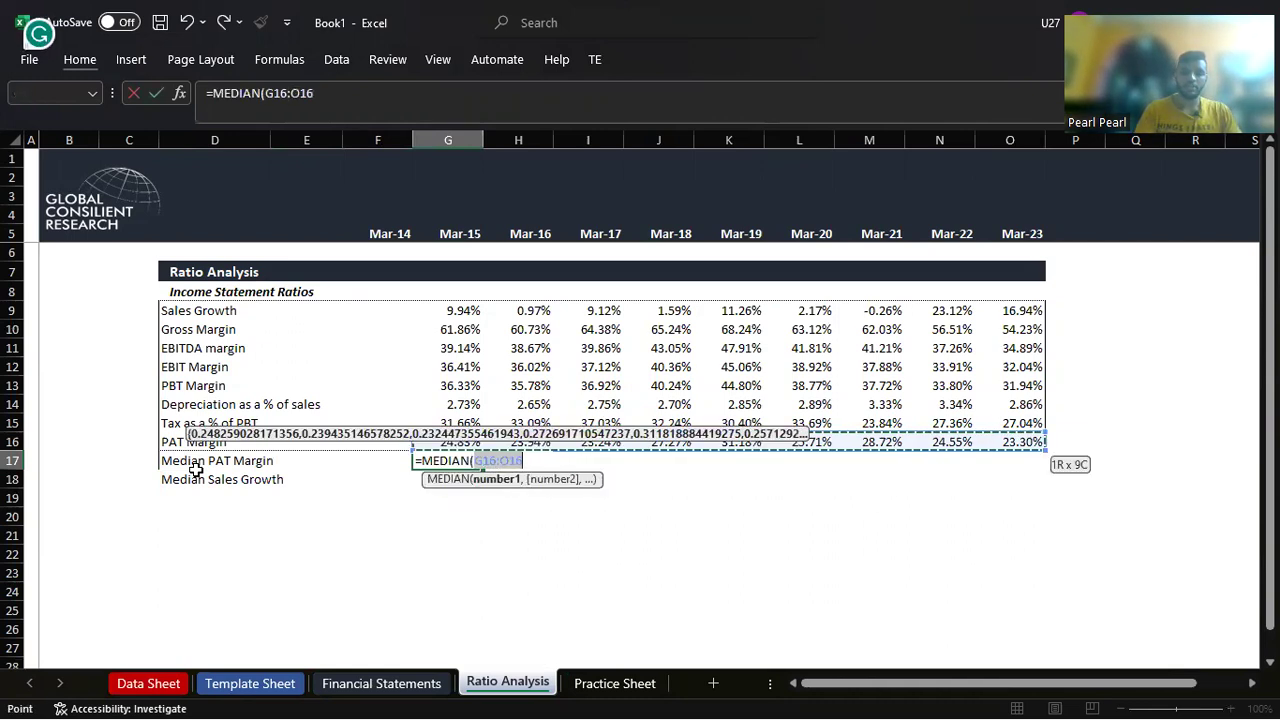
pyautogui.write(')')
pyautogui.press('Return')
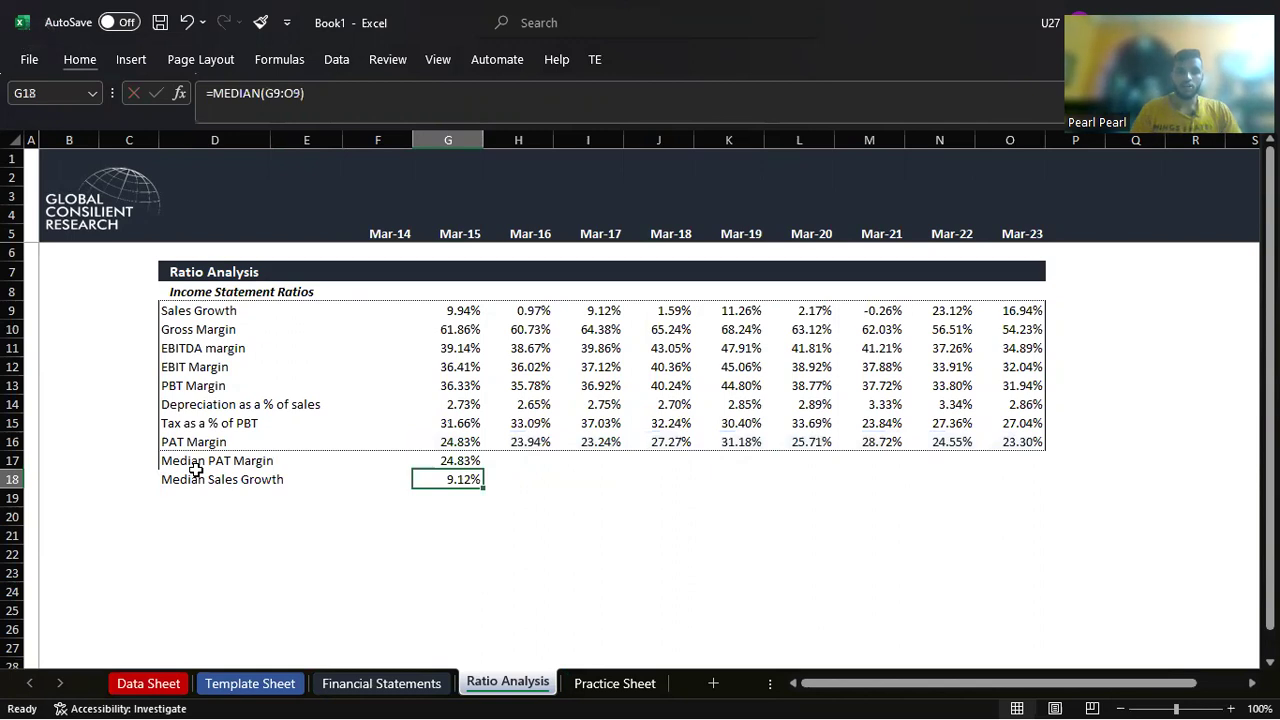
# Step: Confirm Format Cells on the Border tab for the label, then check the G17 and G18 medians
pyautogui.press('Up')
pyautogui.press('Left')
pyautogui.press('Left')
pyautogui.press('Left')
pyautogui.press('Left')
pyautogui.press('Right')
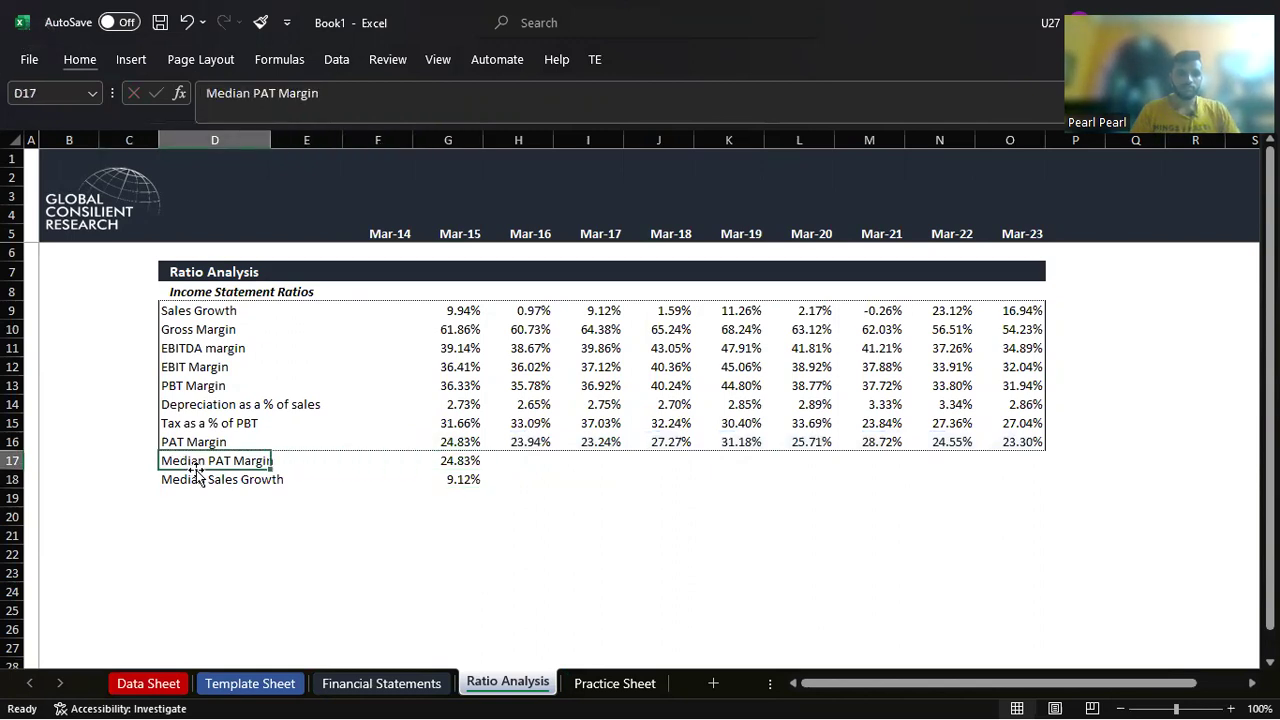
pyautogui.hotkey('ctrl', '1')
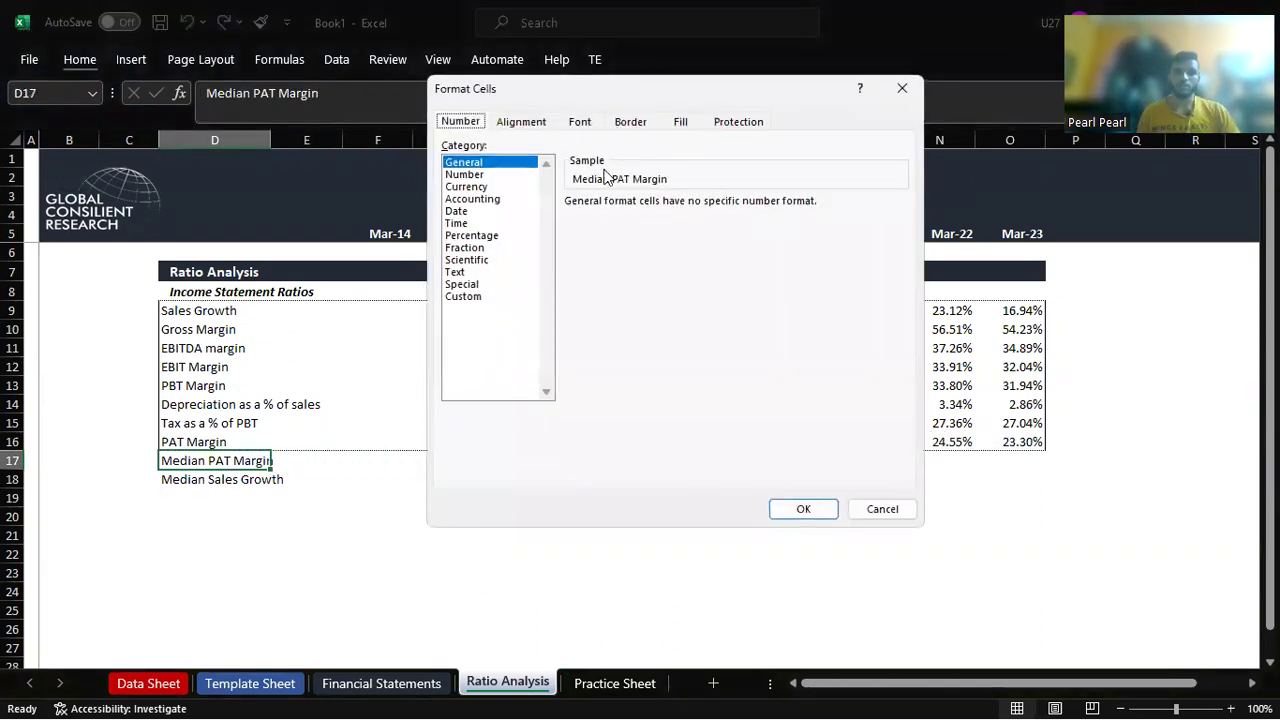
pyautogui.click(629, 121)
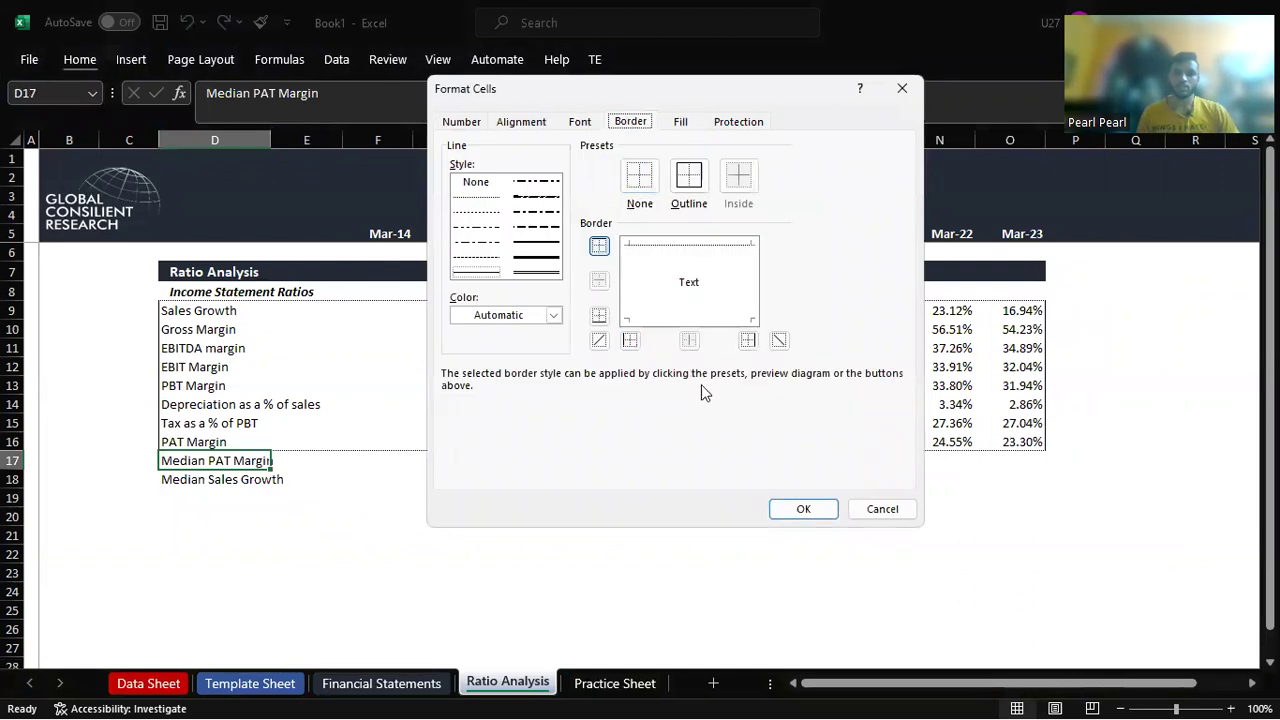
pyautogui.click(797, 513)
pyautogui.click(480, 503)
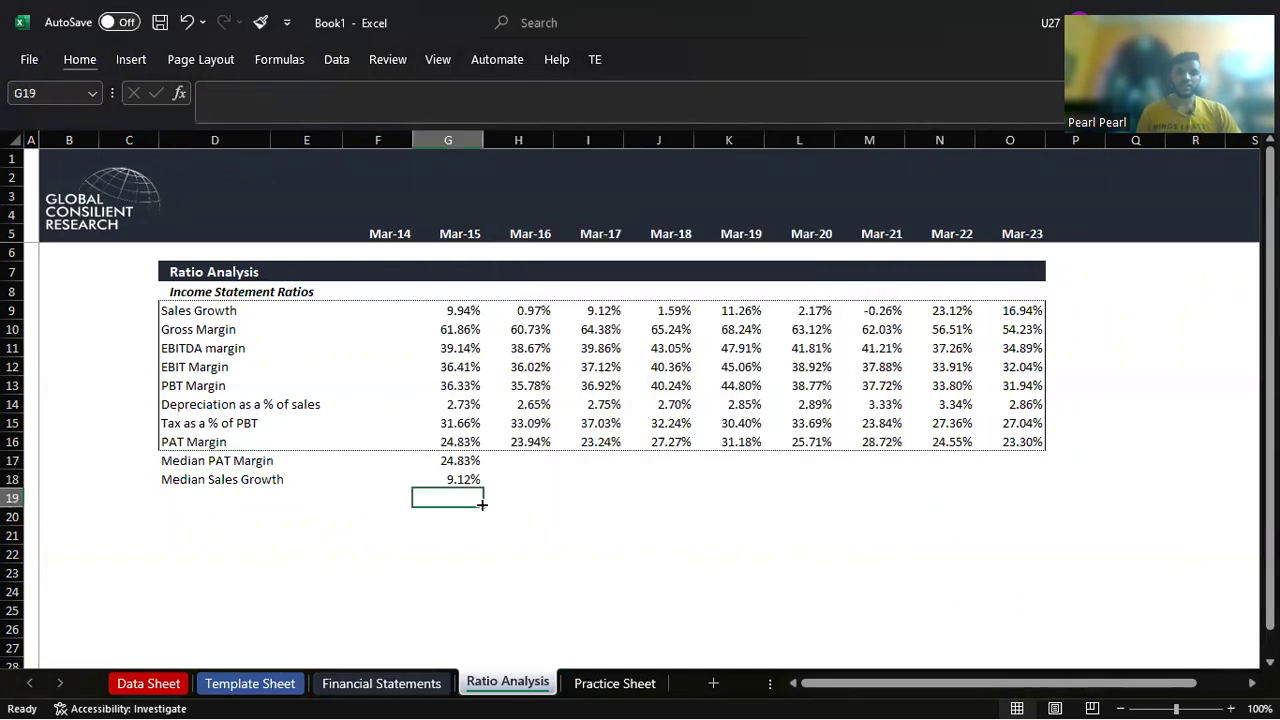
pyautogui.press('Up')
pyautogui.press('Up')
pyautogui.press('Down')
pyautogui.press('Up')
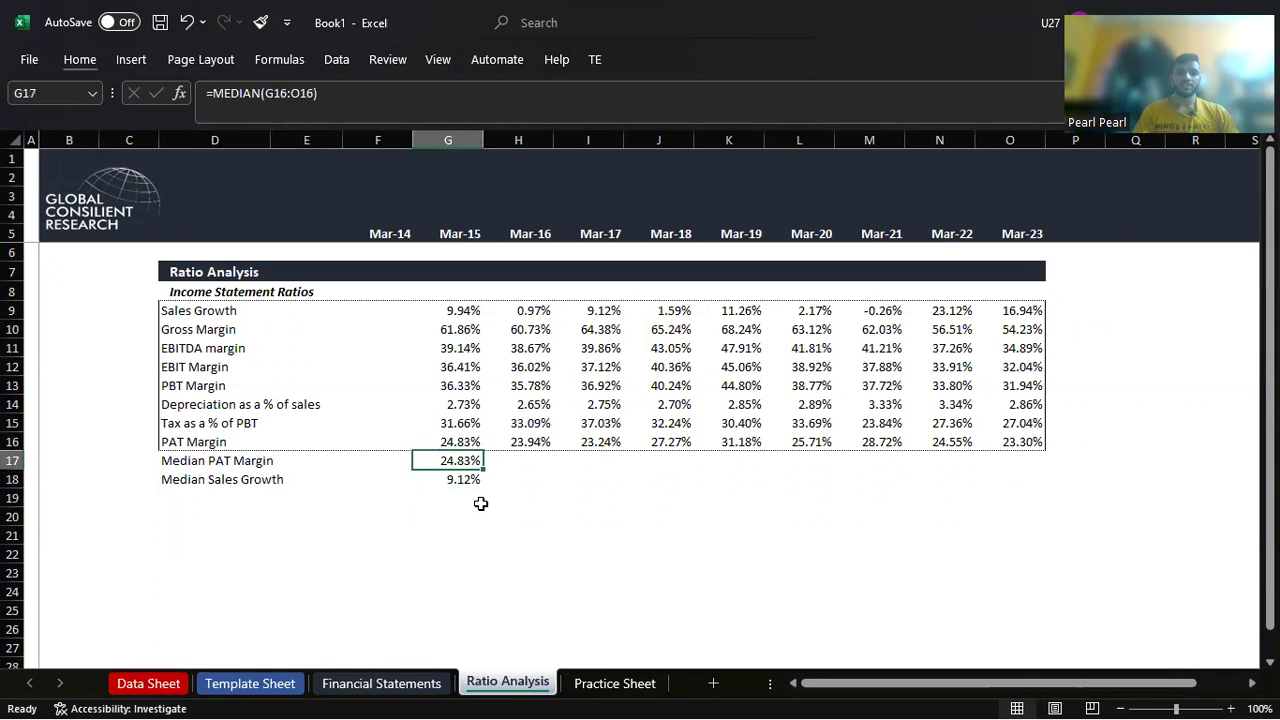
pyautogui.press('Down')
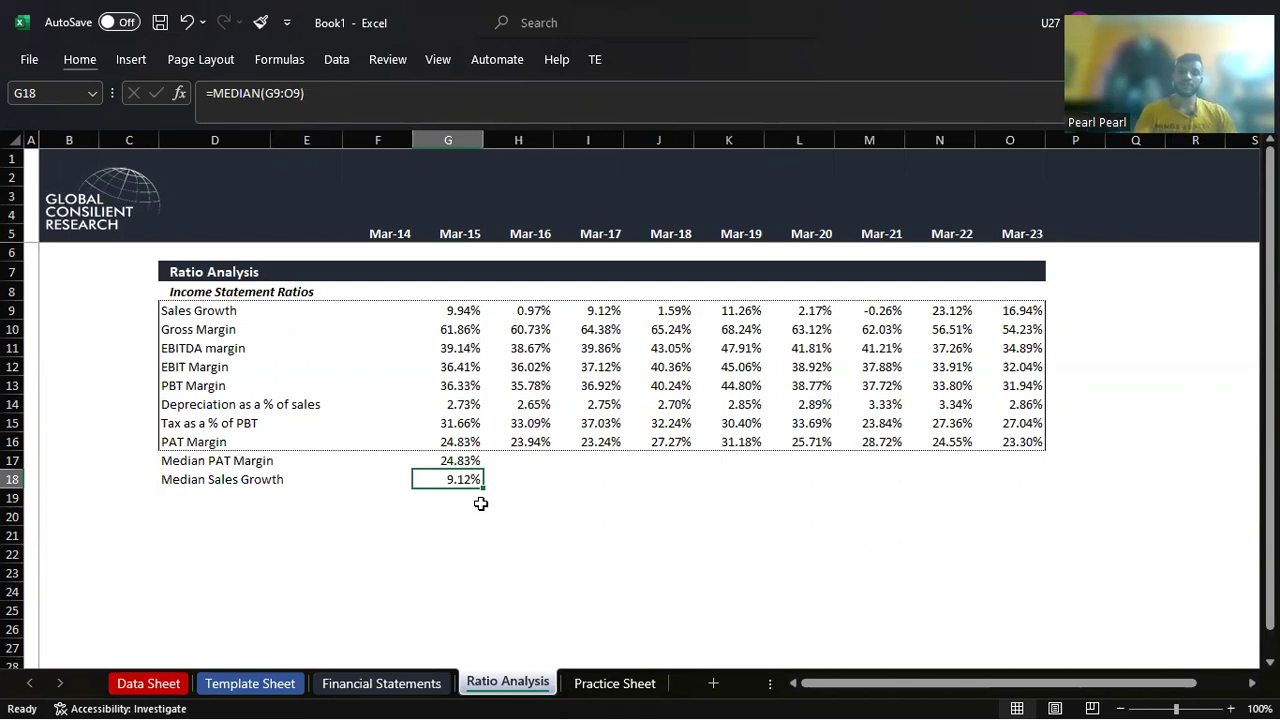
# Step: On Financial Statements, select the Gross Margin row from D13 through O13
pyautogui.hotkey('ctrl', 'pageup')
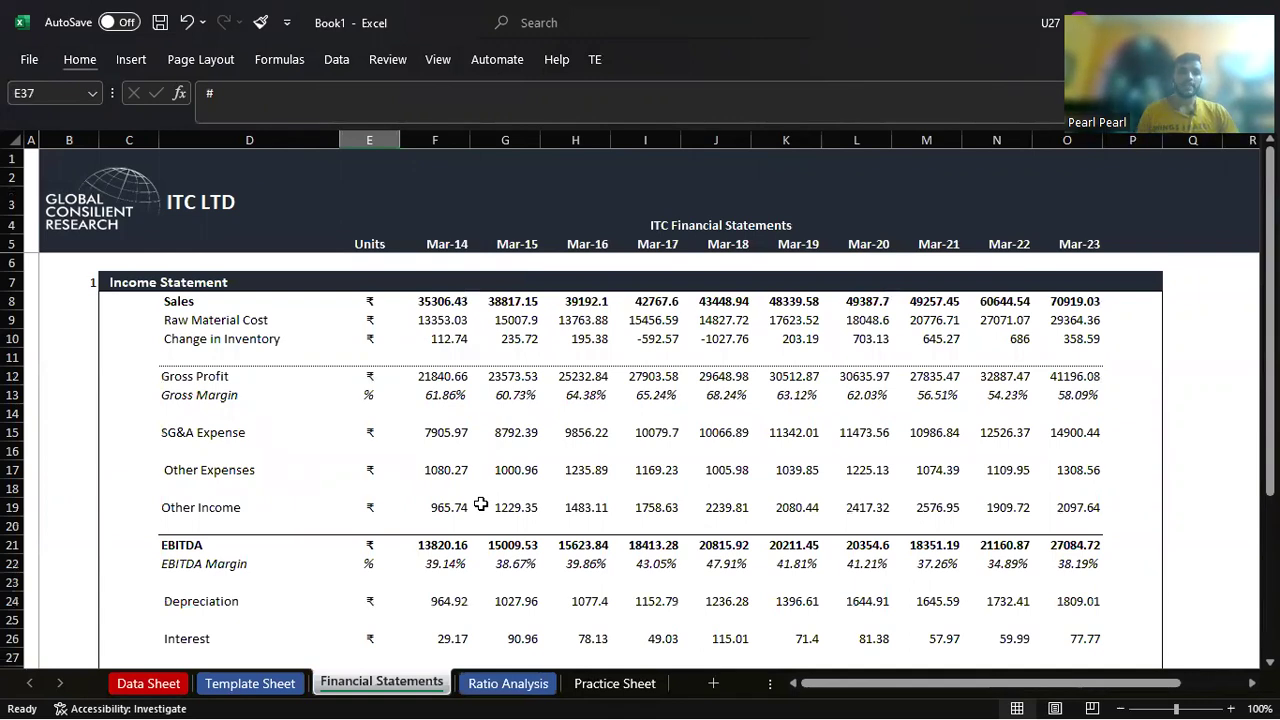
pyautogui.click(205, 445)
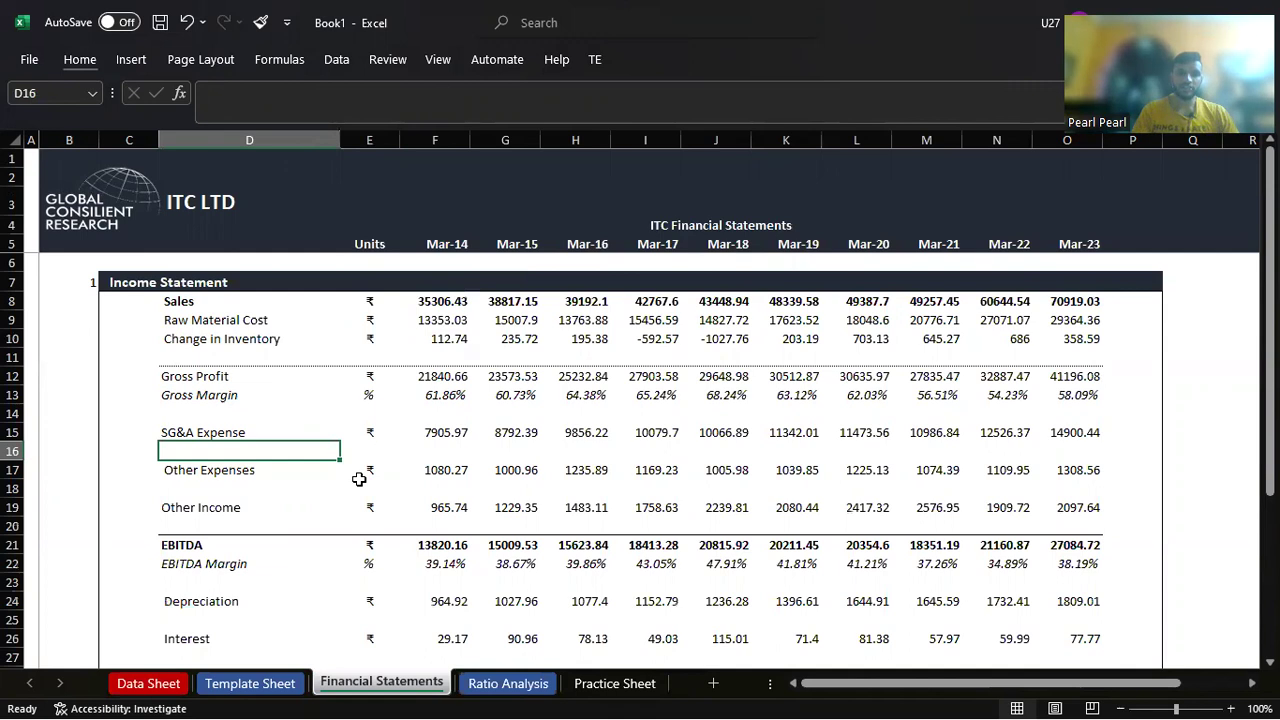
pyautogui.press('Up')
pyautogui.press('Up')
pyautogui.press('Up')
pyautogui.hotkey('ctrl', 'shift', 'Right')
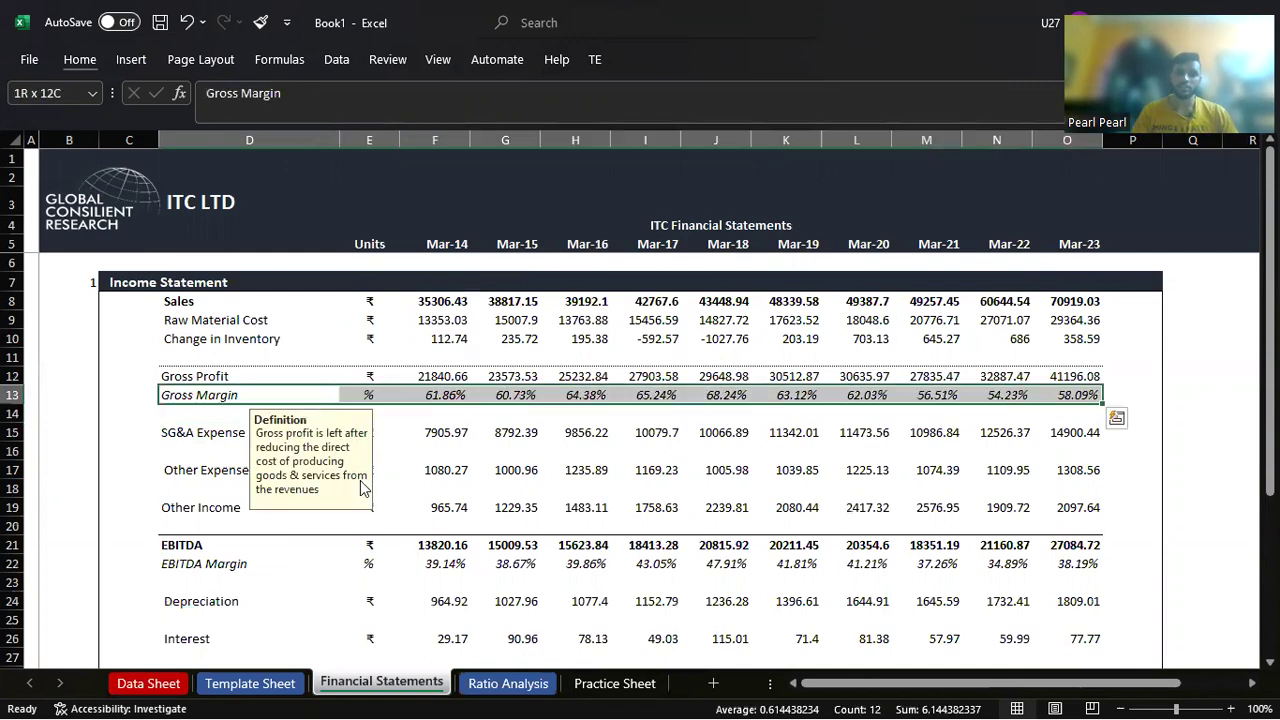
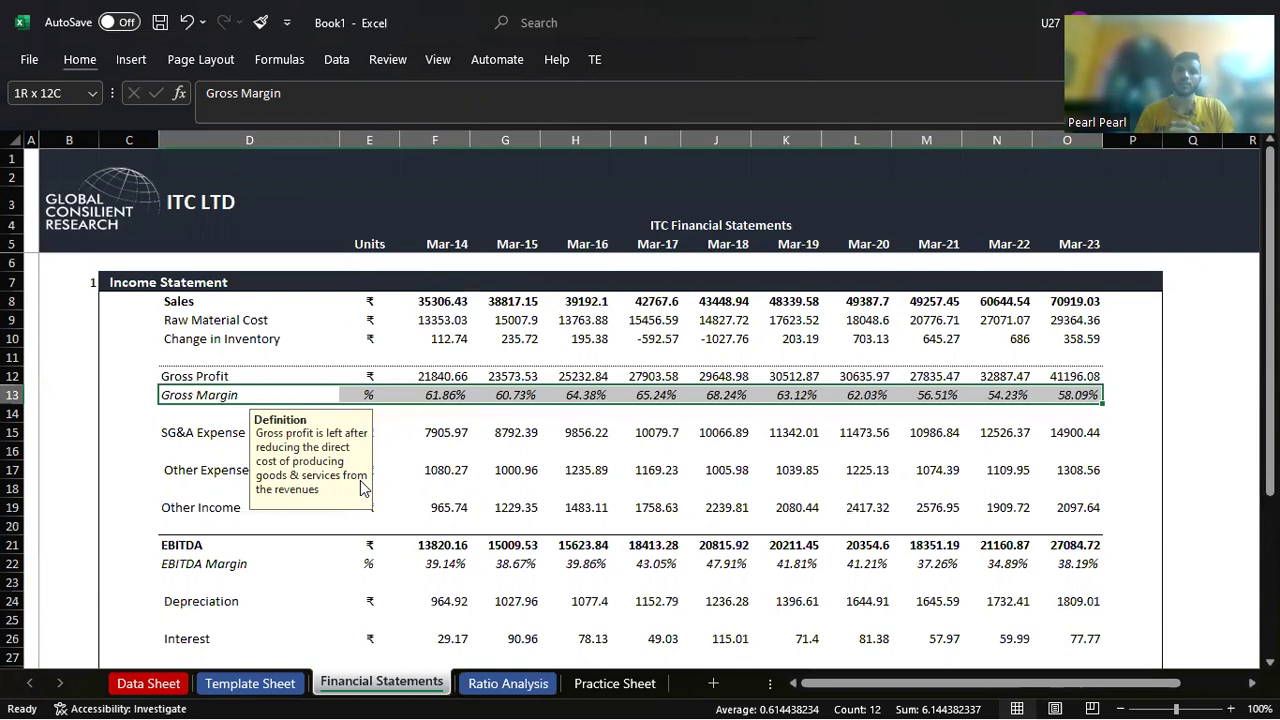
# Step: Select the Depreciation row of figures on the income statement
pyautogui.press('Down')
pyautogui.press('Down')
pyautogui.press('Down')
pyautogui.press('Down')
pyautogui.press('Down')
pyautogui.press('Down')
pyautogui.press('Down')
pyautogui.press('Down')
pyautogui.press('Down')
pyautogui.press('Down')
pyautogui.press('Down')
pyautogui.press('Up')
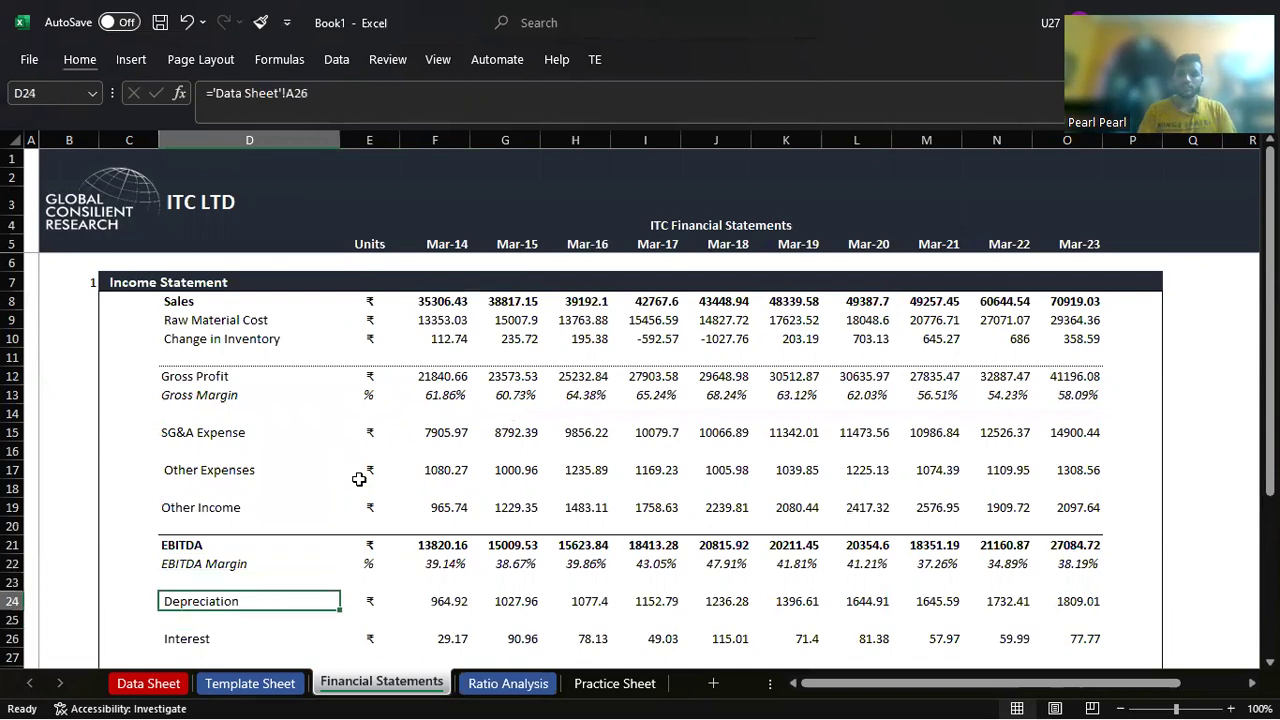
pyautogui.hotkey('ctrl', 'shift', 'Right')
# Step: On the Practice Sheet, add a bold 'Depreciation' heading in B2, zoomed to 120%
pyautogui.hotkey('ctrl', 'pagedown')
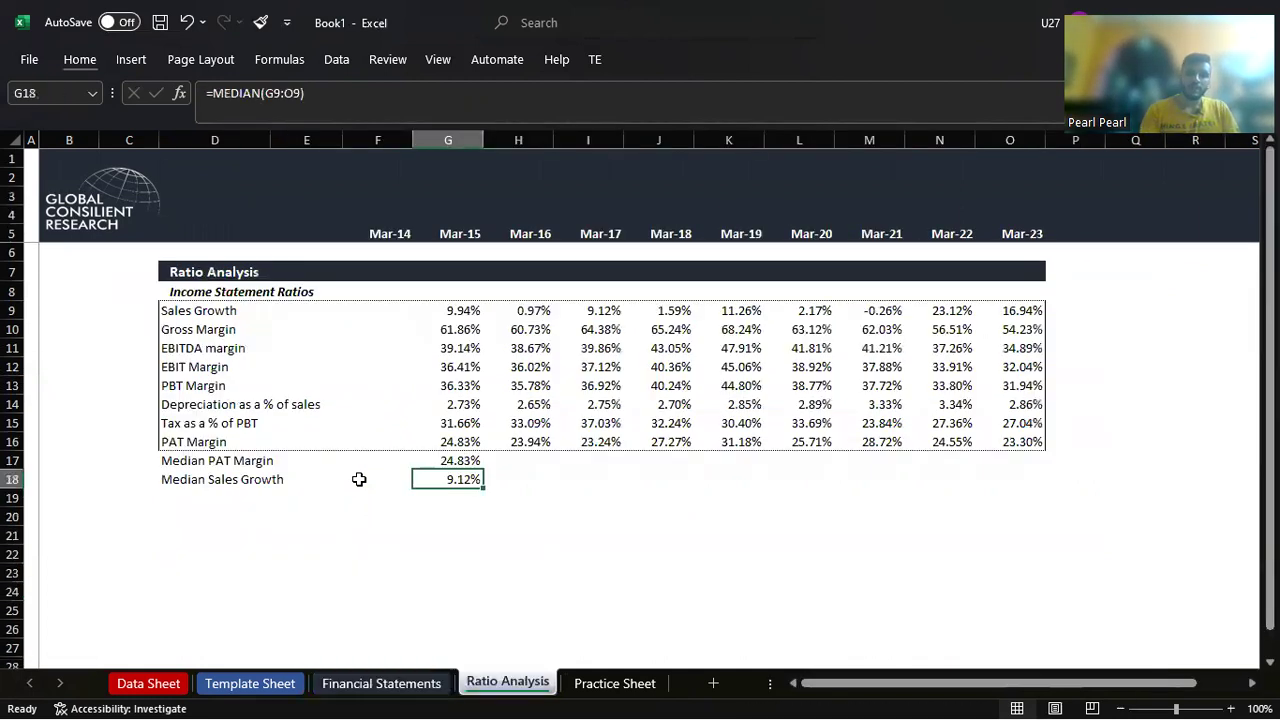
pyautogui.hotkey('ctrl', 'pagedown')
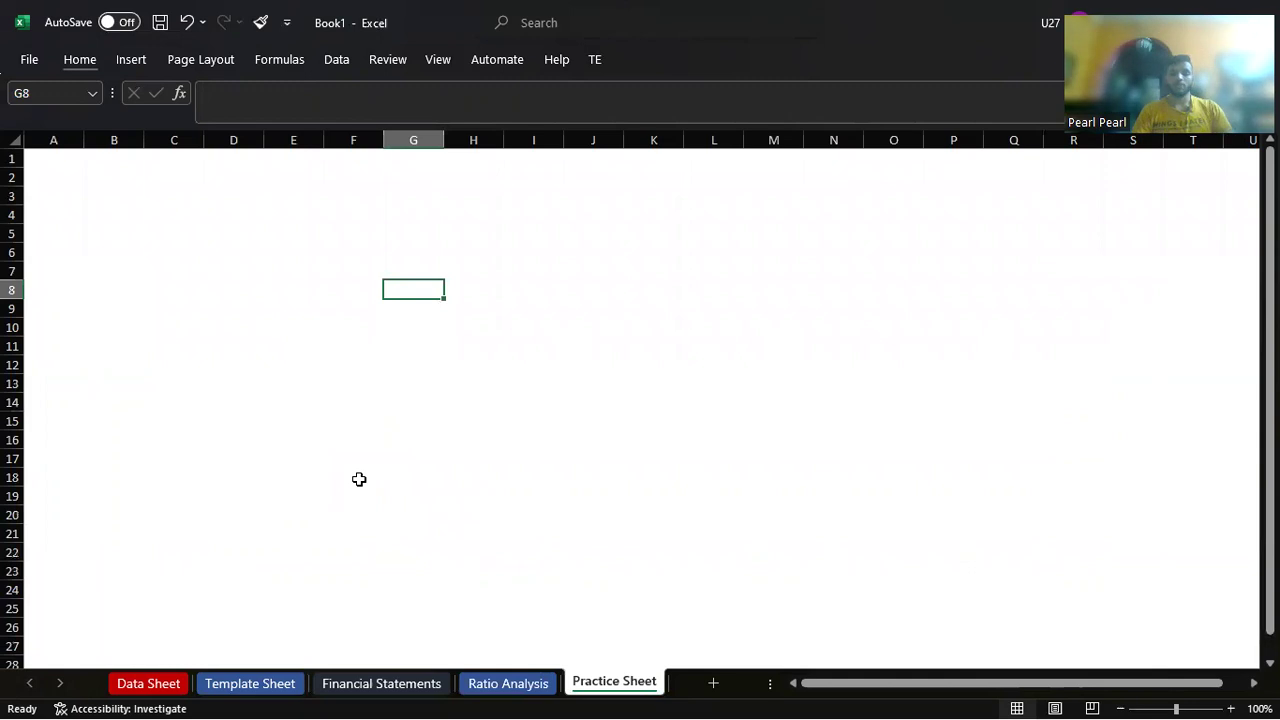
pyautogui.press('Left')
pyautogui.press('Left')
pyautogui.press('Left')
pyautogui.press('Left')
pyautogui.press('Left')
pyautogui.press('Up')
pyautogui.press('Up')
pyautogui.press('Up')
pyautogui.press('Up')
pyautogui.press('Up')
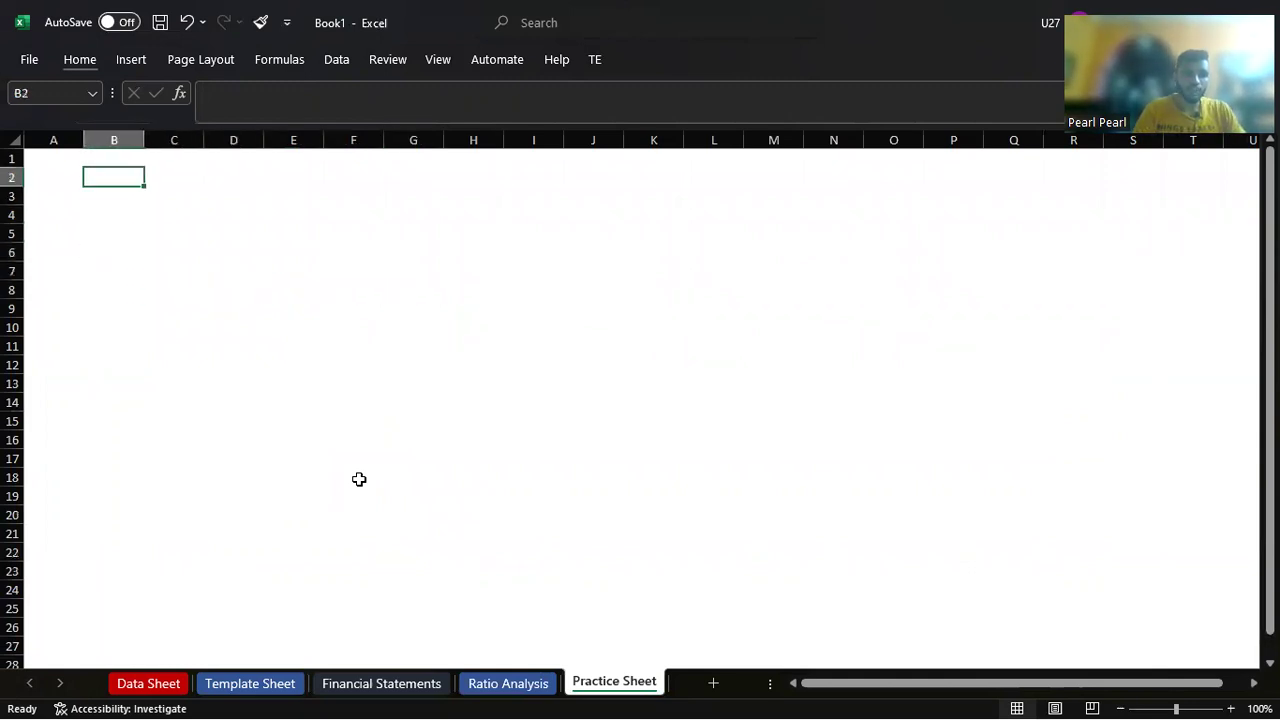
pyautogui.write('D')
pyautogui.write('epreciation')
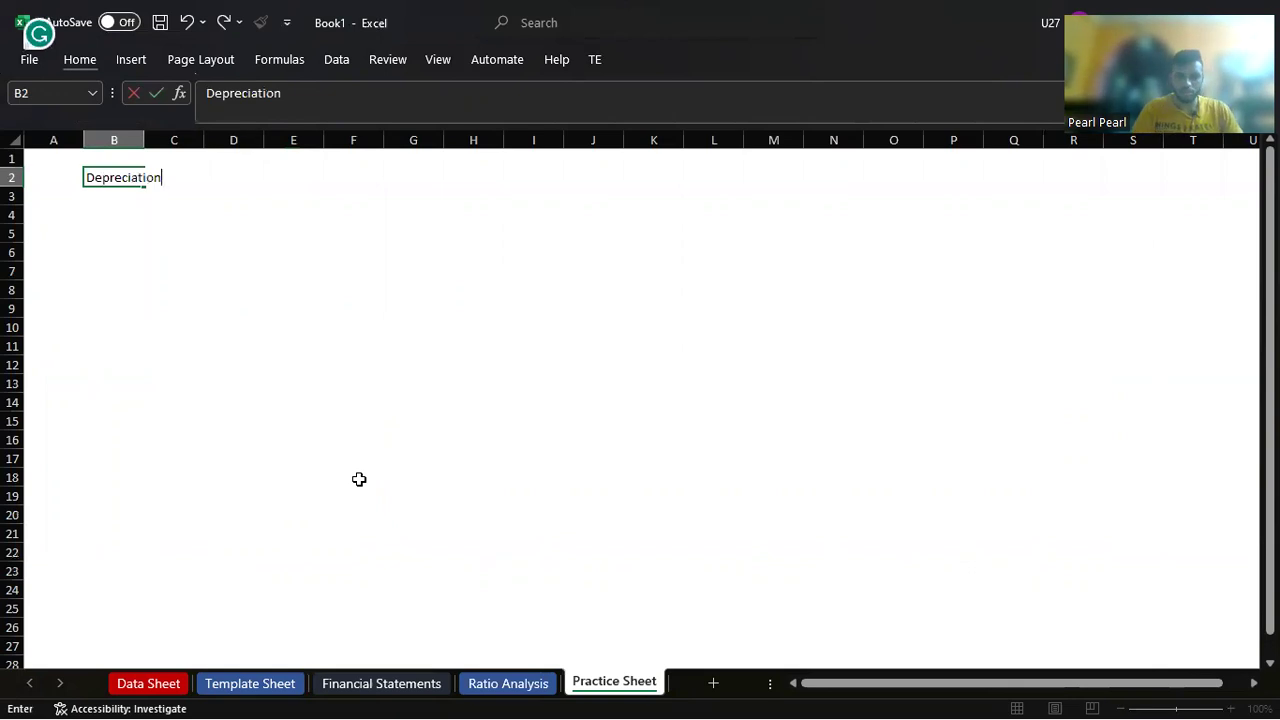
pyautogui.press('Return')
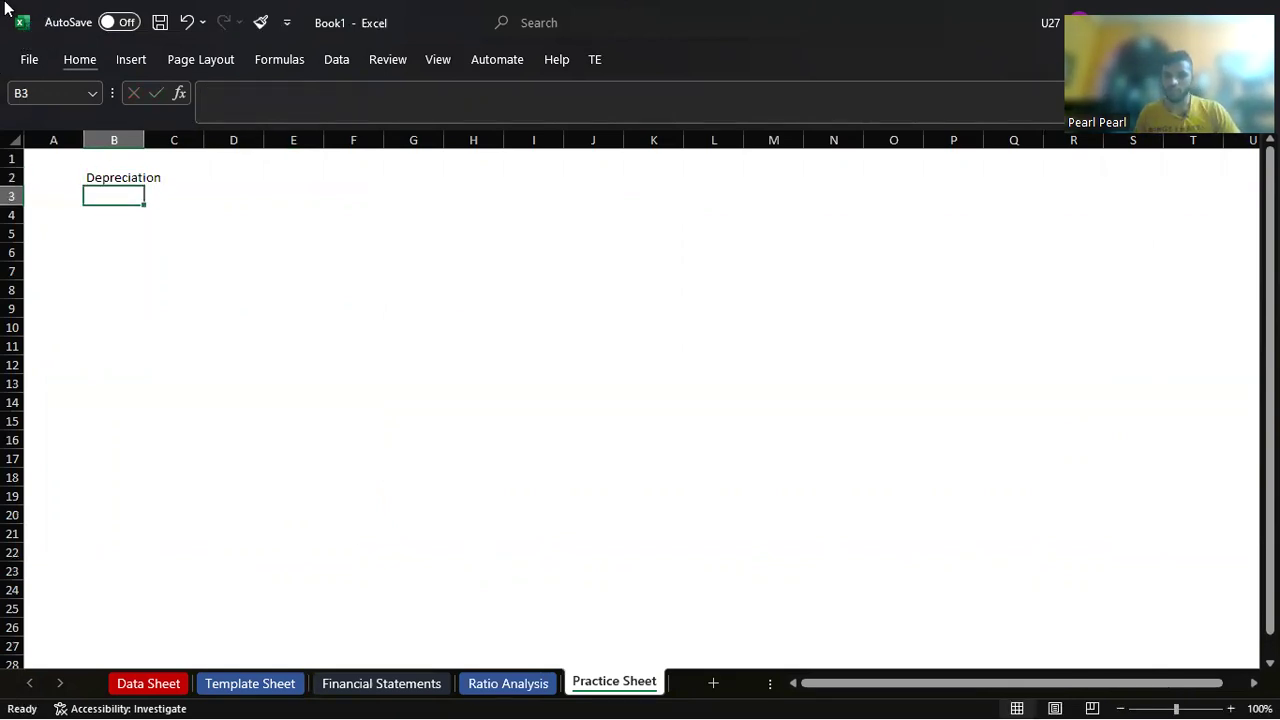
pyautogui.click(1230, 707)
pyautogui.click(1230, 707)
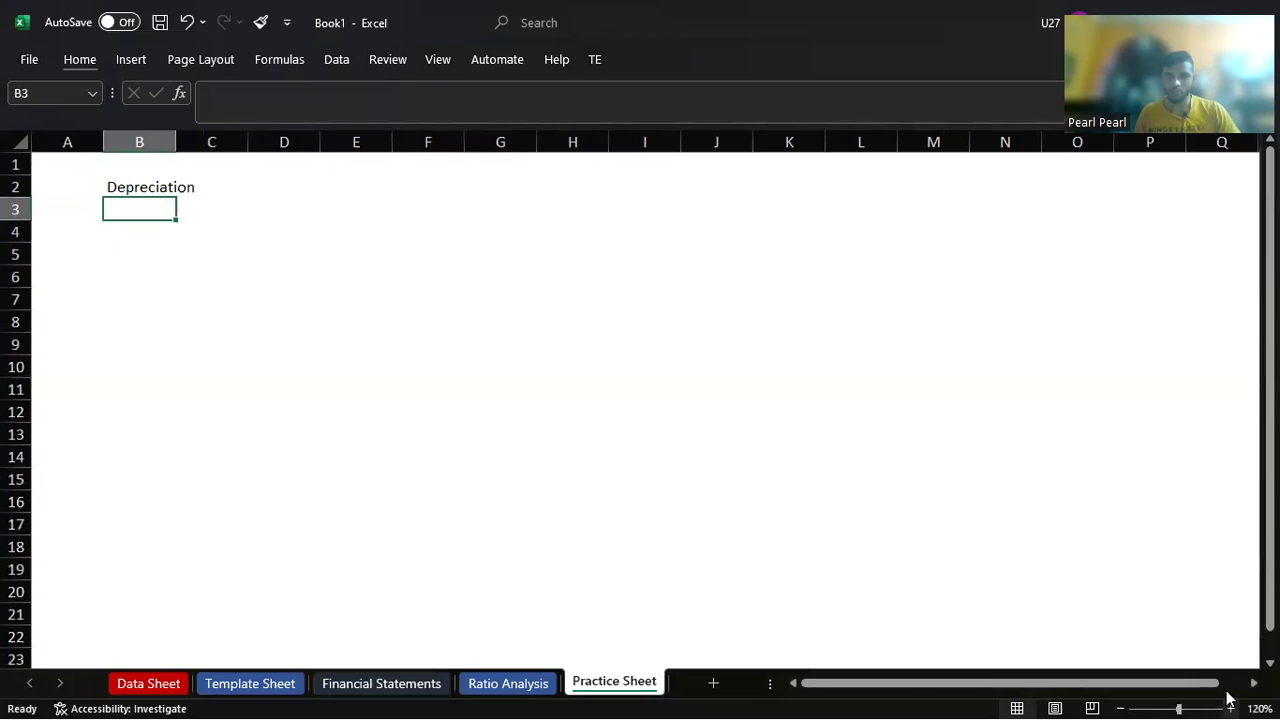
pyautogui.press('Up')
pyautogui.hotkey('ctrl', 'b')
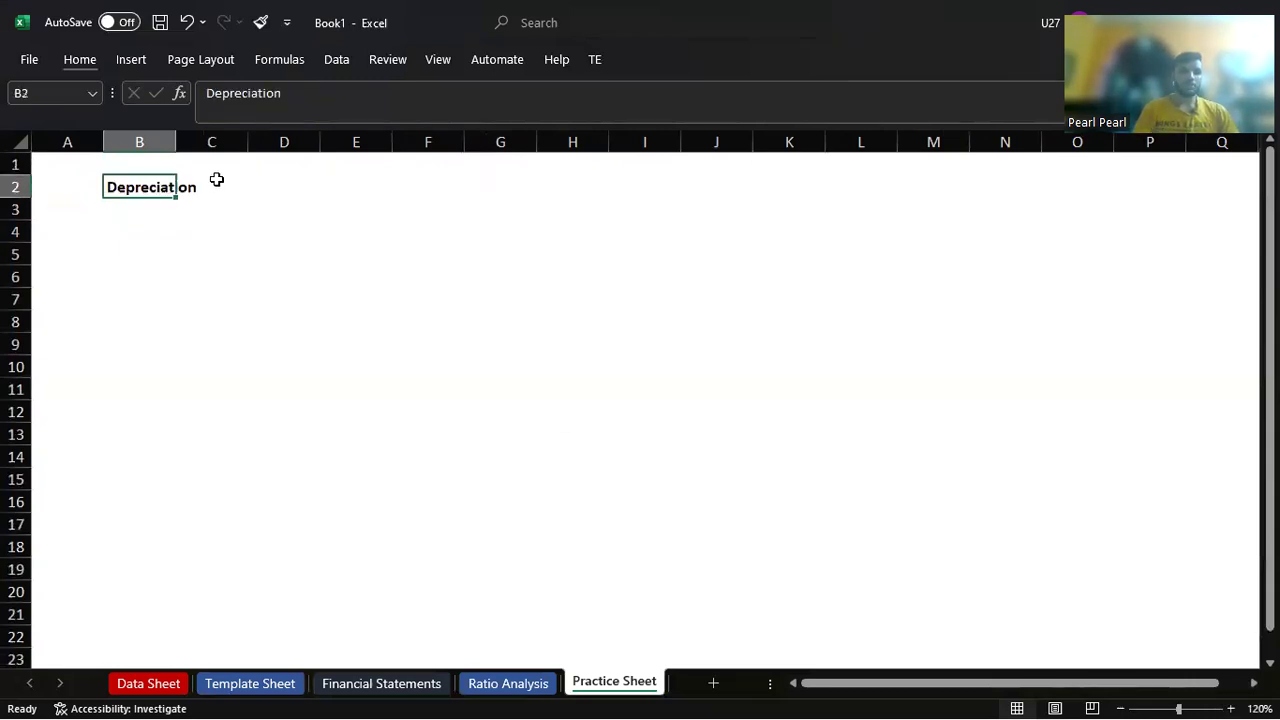
pyautogui.press('Down')
# Step: Enter the label PP&E in B4 with the value 10000 in C4
pyautogui.press('Return')
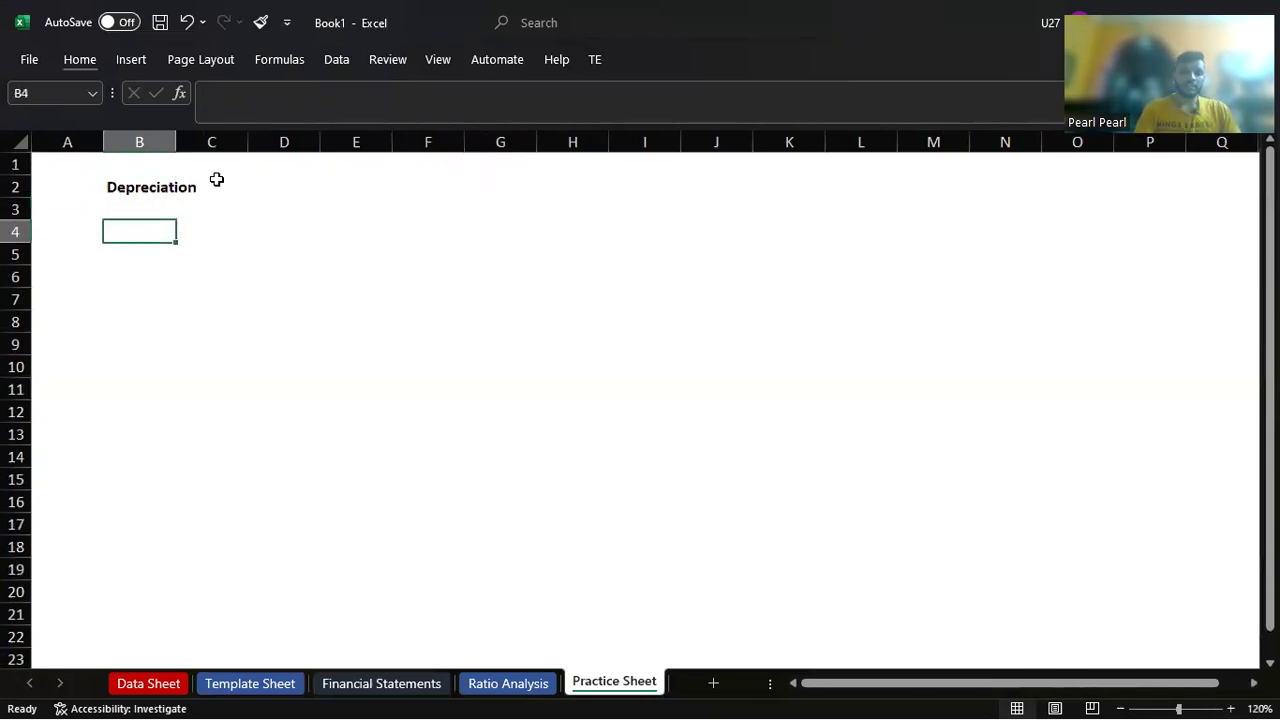
pyautogui.write('p')
pyautogui.write('PP')
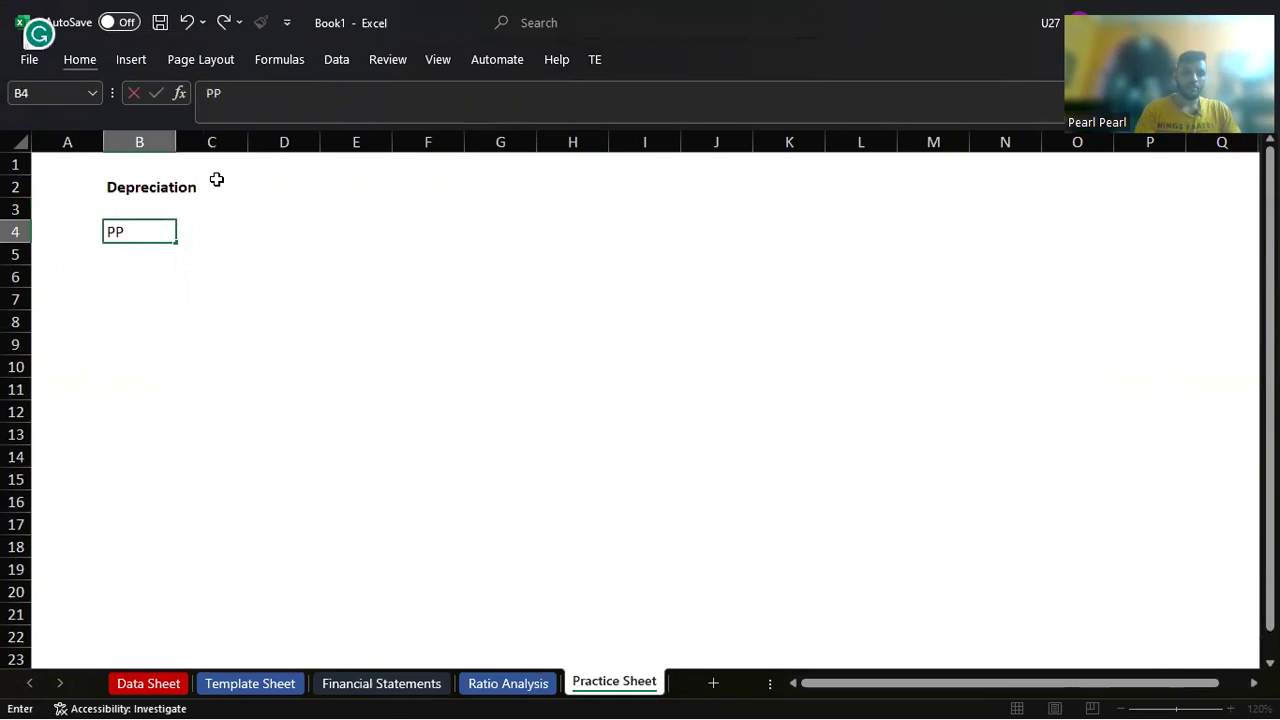
pyautogui.write('E')
pyautogui.press('Tab')
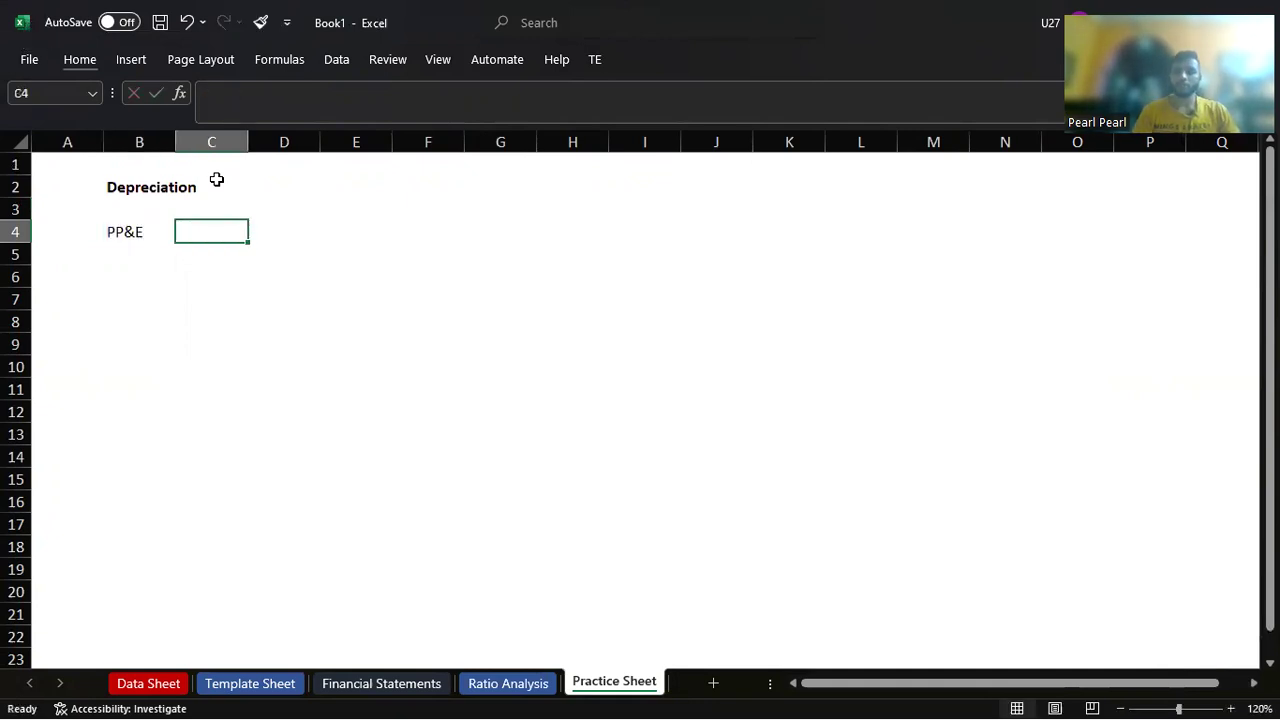
pyautogui.write('10000')
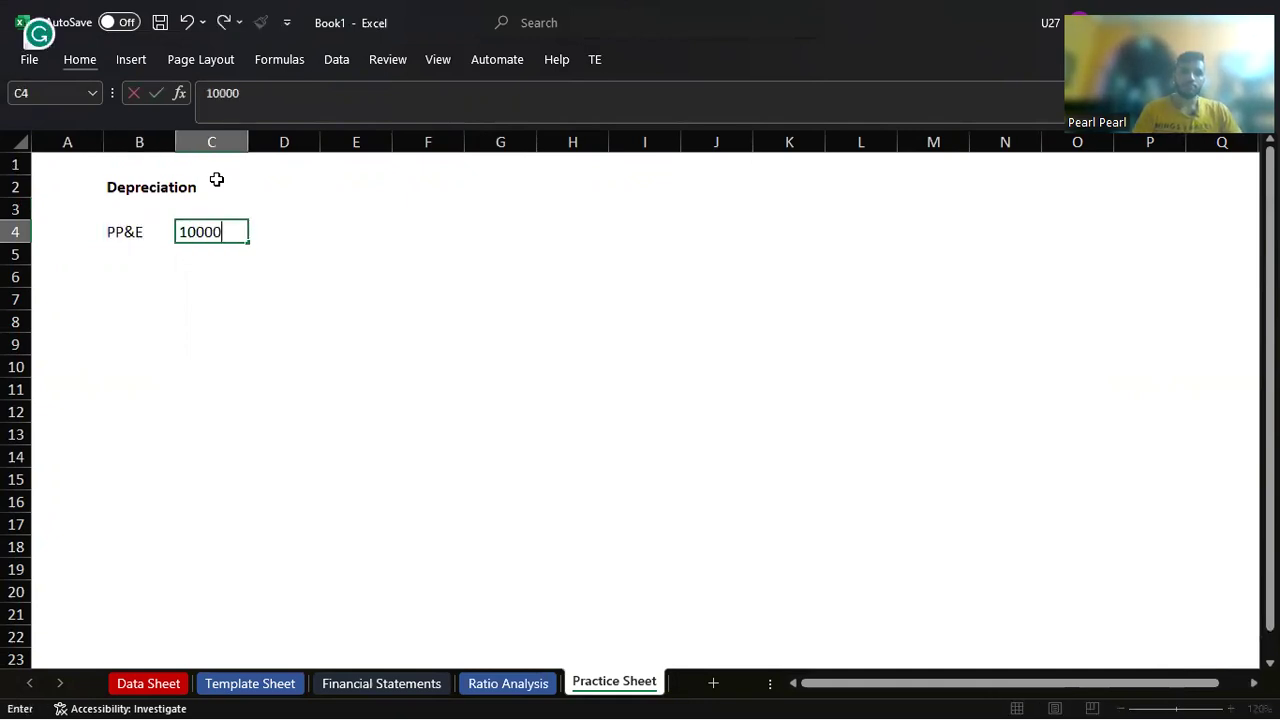
pyautogui.press('Return')
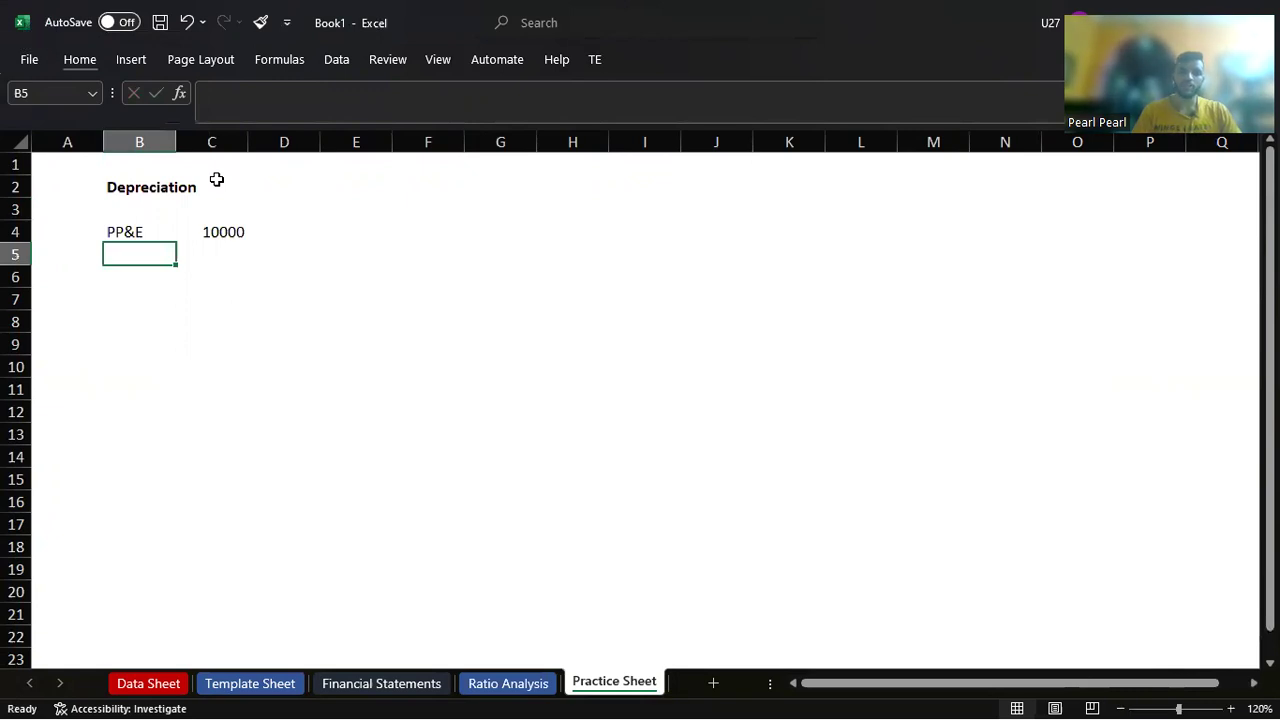
# Step: Format C4 as Currency so it shows ₹ 10,000.00
pyautogui.press('Up')
pyautogui.press('Right')
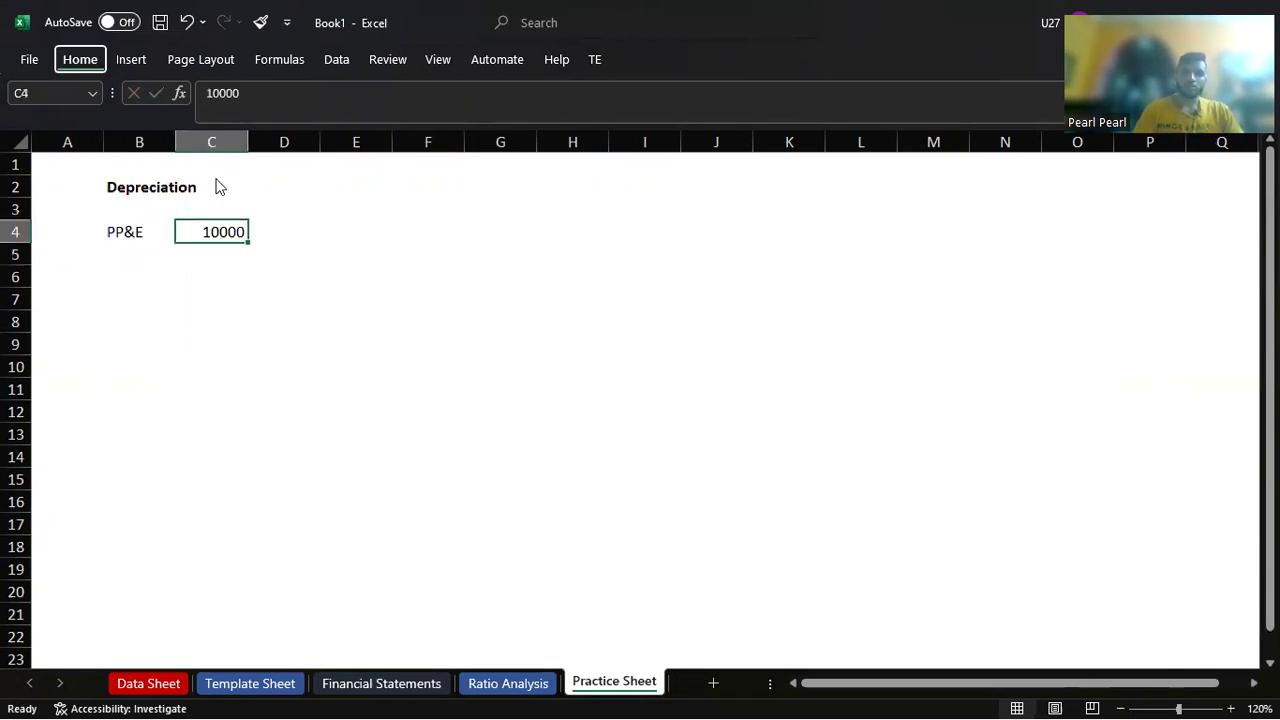
pyautogui.hotkey('alt', 'h')
pyautogui.press('n')
pyautogui.press('Down')
pyautogui.press('Down')
pyautogui.press('Return')
pyautogui.press('Down')
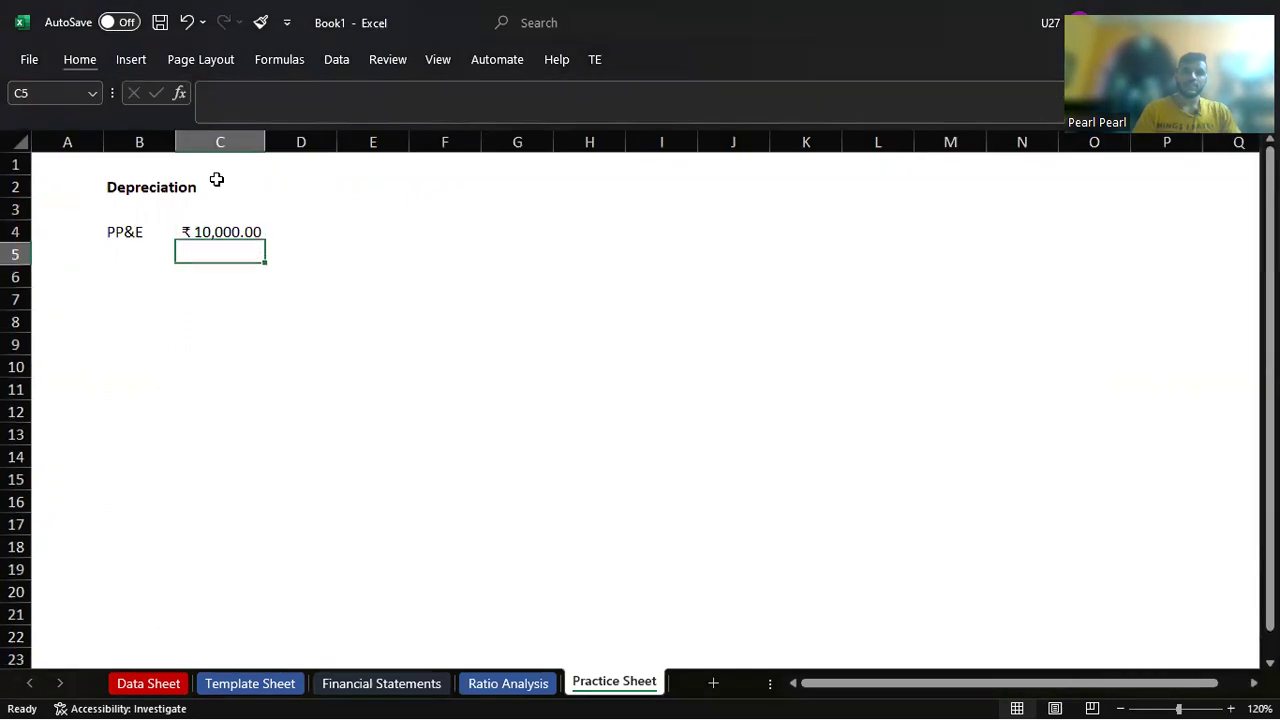
# Step: Return to the Financial Statements sheet
pyautogui.press('Up')
pyautogui.press('Left')
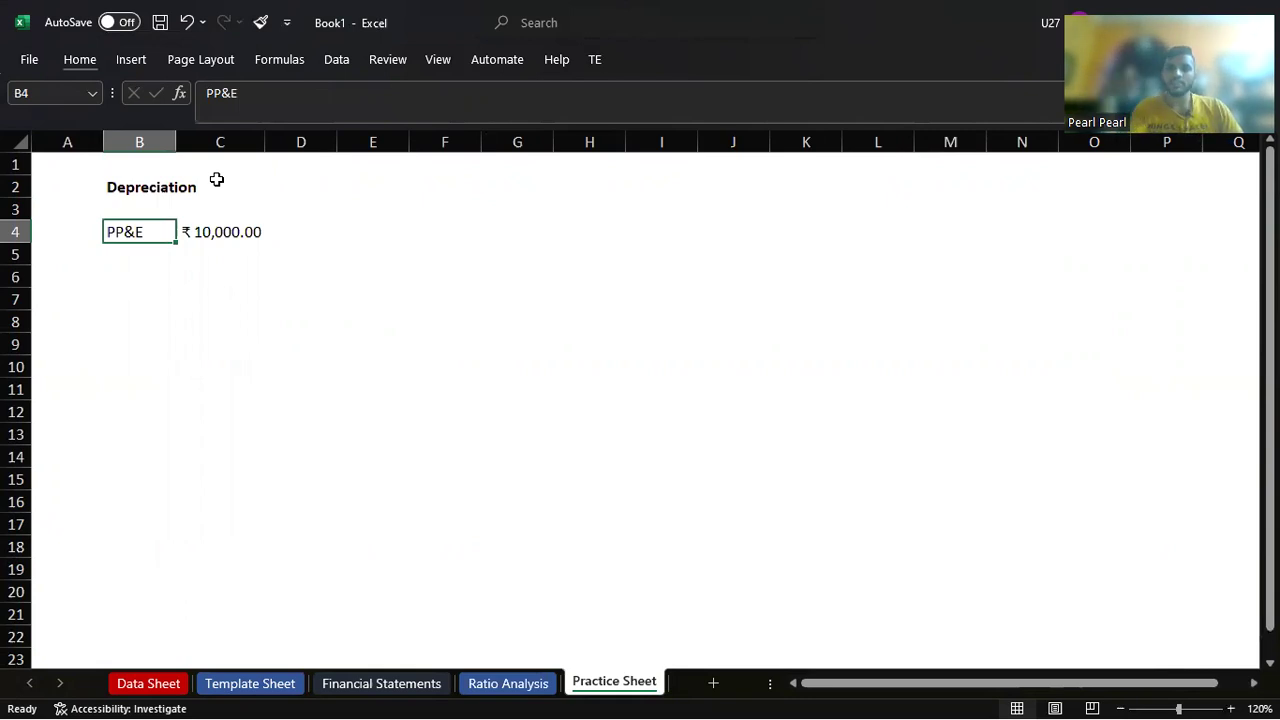
pyautogui.press('Down')
pyautogui.press('Down')
pyautogui.press('Down')
pyautogui.press('Up')
pyautogui.press('Up')
pyautogui.press('Down')
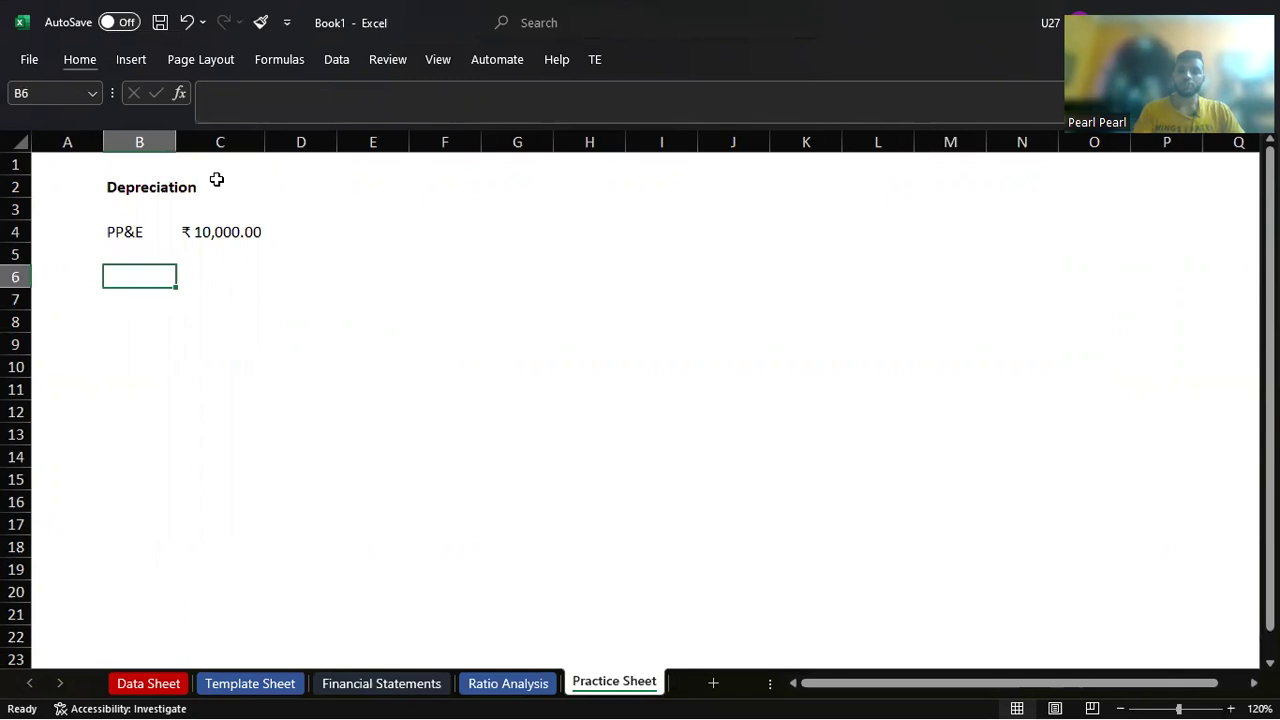
pyautogui.hotkey('ctrl', 'pageup')
pyautogui.hotkey('ctrl', 'pageup')
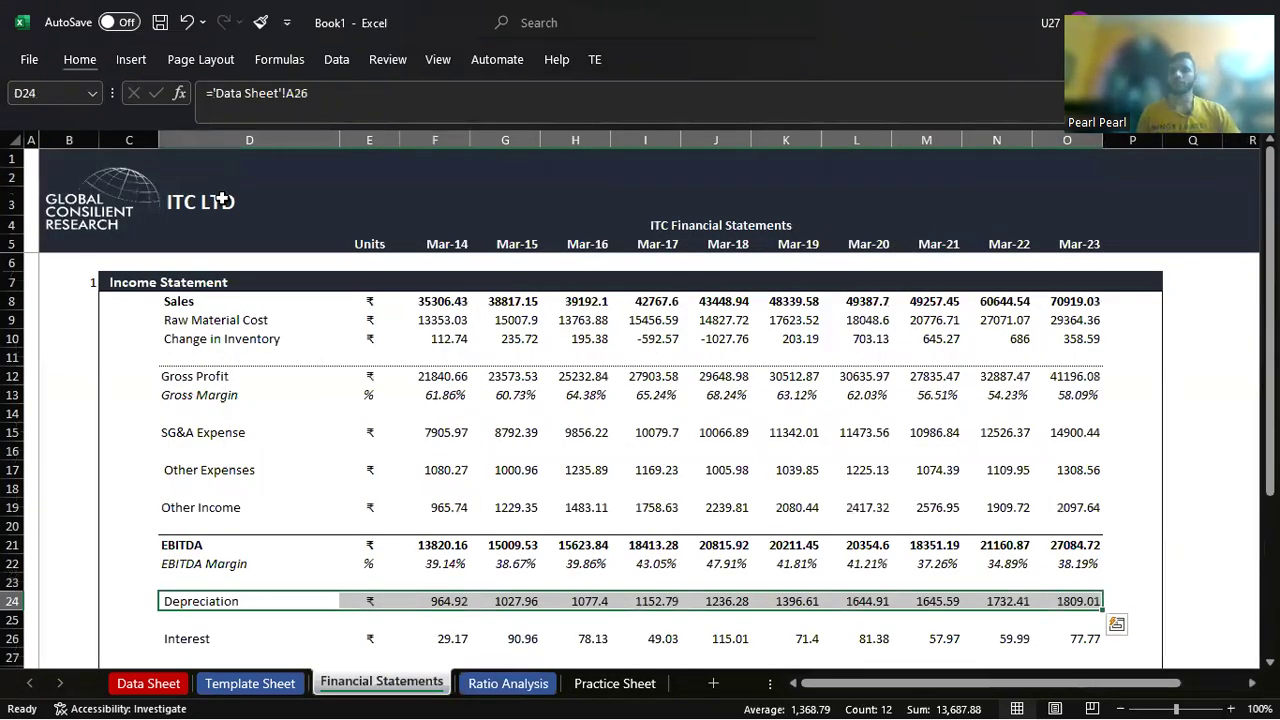
# Step: Go back to the Practice Sheet, select PP&E and its value in B4:C4, then move to E4
pyautogui.click(338, 418)
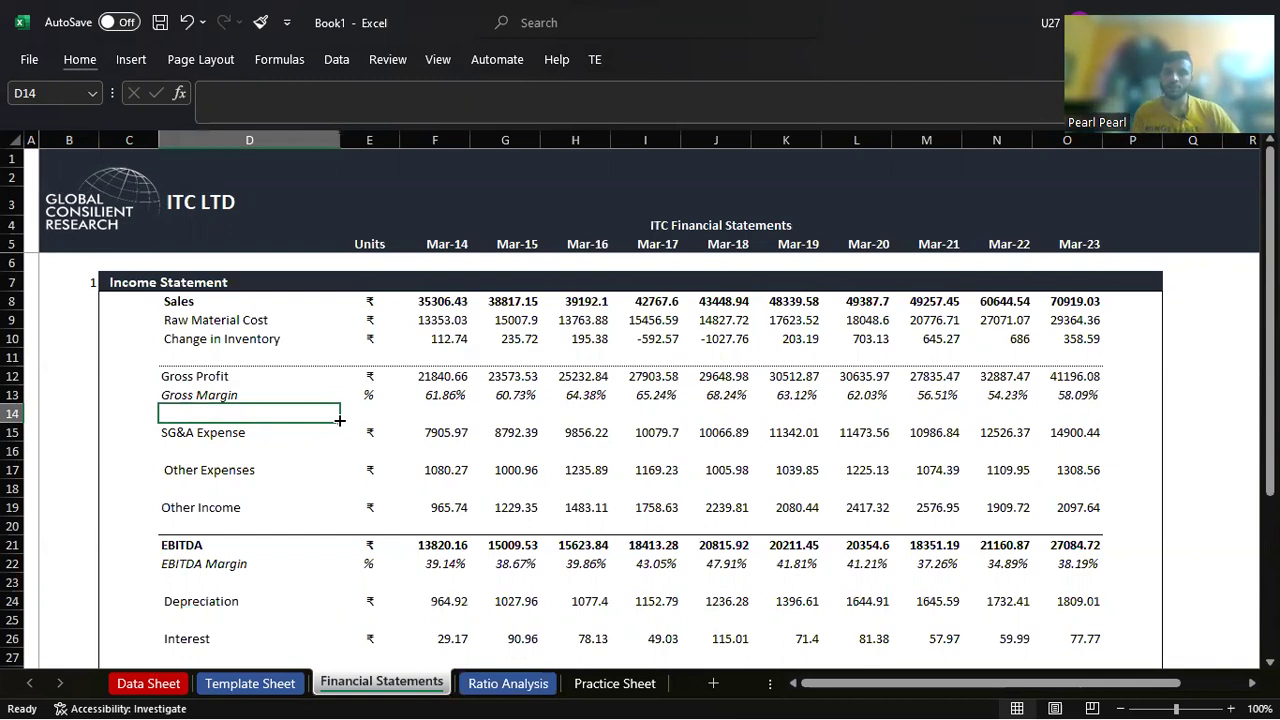
pyautogui.hotkey('ctrl', 'pagedown')
pyautogui.hotkey('ctrl', 'pagedown')
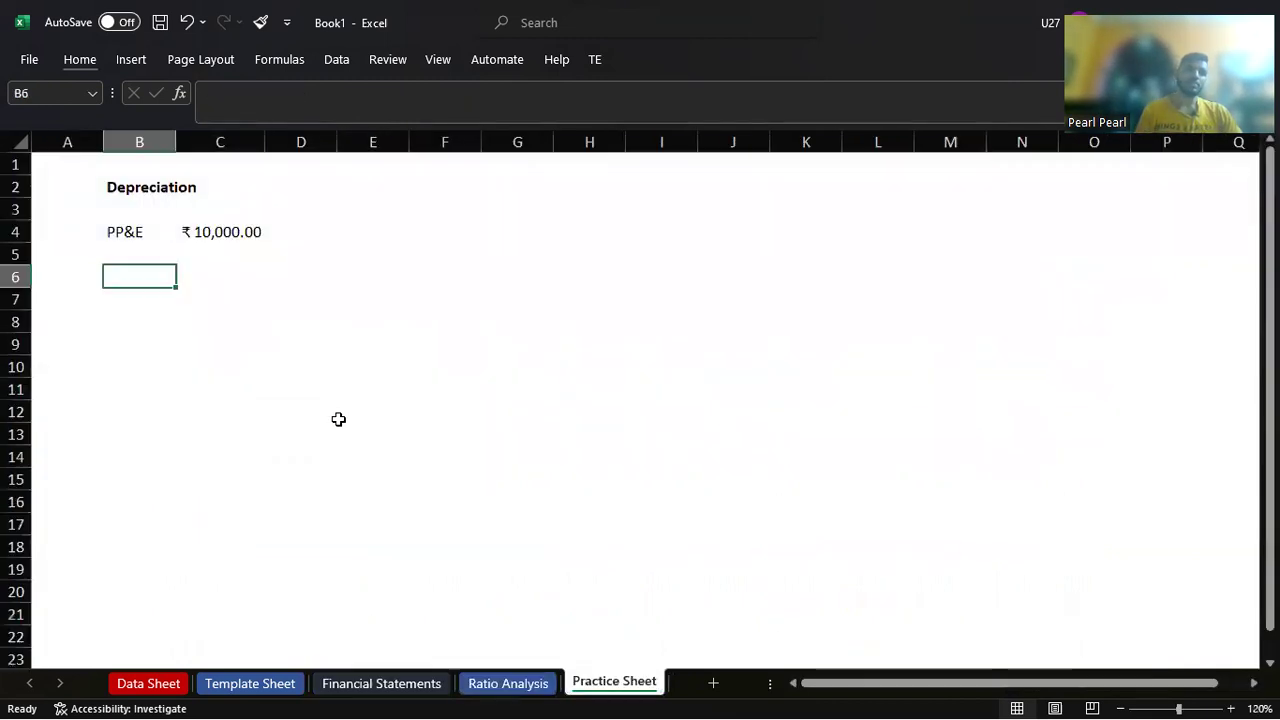
pyautogui.press('Up')
pyautogui.press('Up')
pyautogui.press('Up')
pyautogui.press('Down')
pyautogui.press('Right')
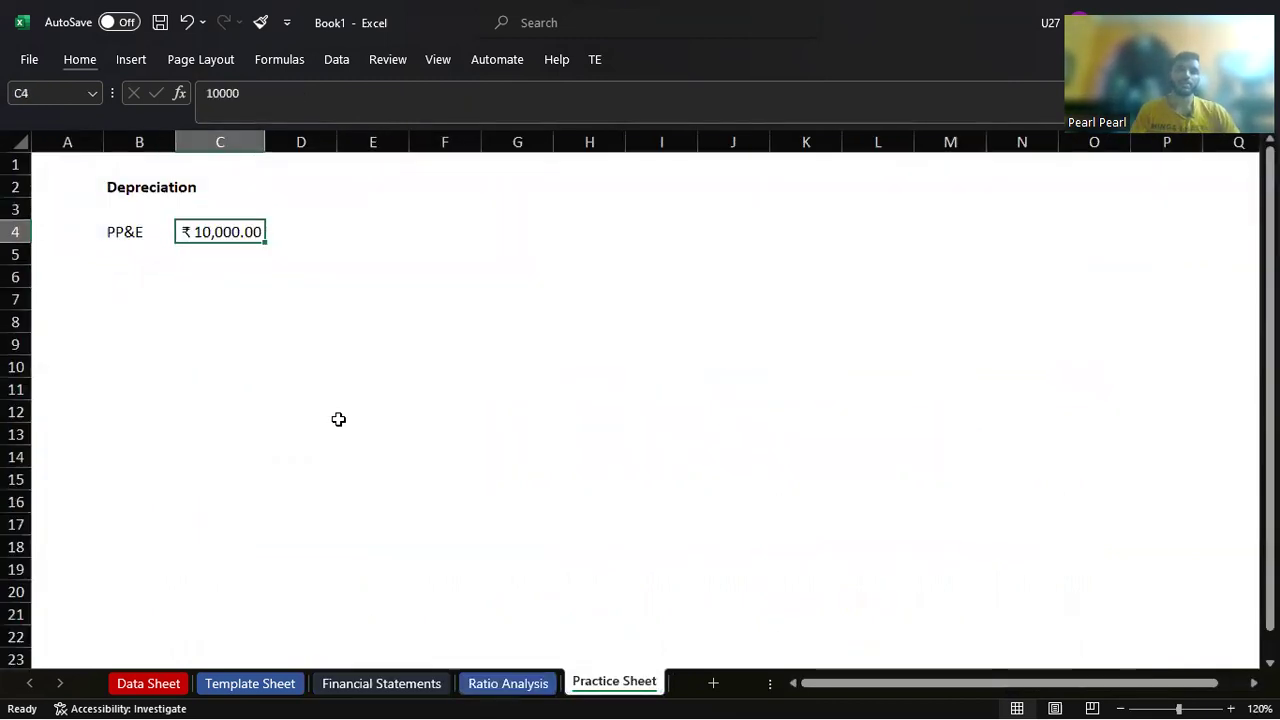
pyautogui.hotkey('shift', 'Left')
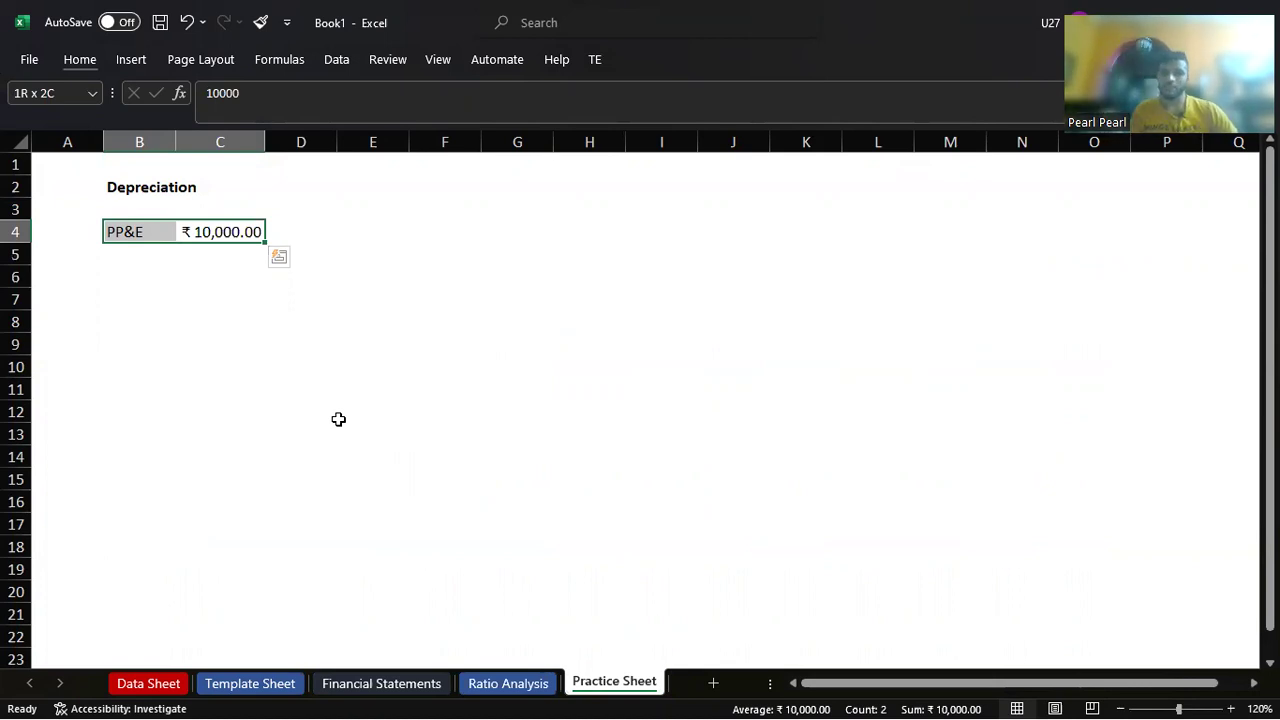
pyautogui.press('Right')
pyautogui.press('Right')
# Step: Type the E4 note: PP&E gives benefits over years, so don't expense it in one year
pyautogui.write('I')
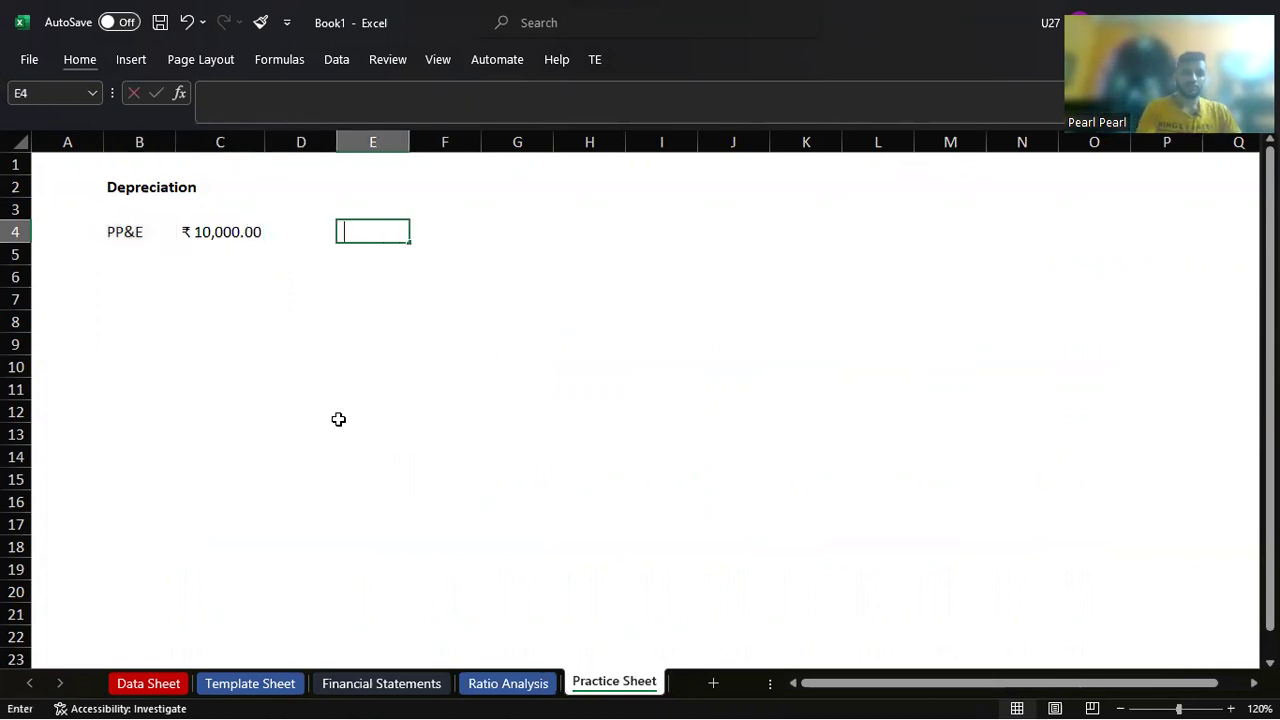
pyautogui.write('t gives you benefits ove')
pyautogui.press('BackSpace')
pyautogui.press('BackSpace')
pyautogui.write('over the years &')
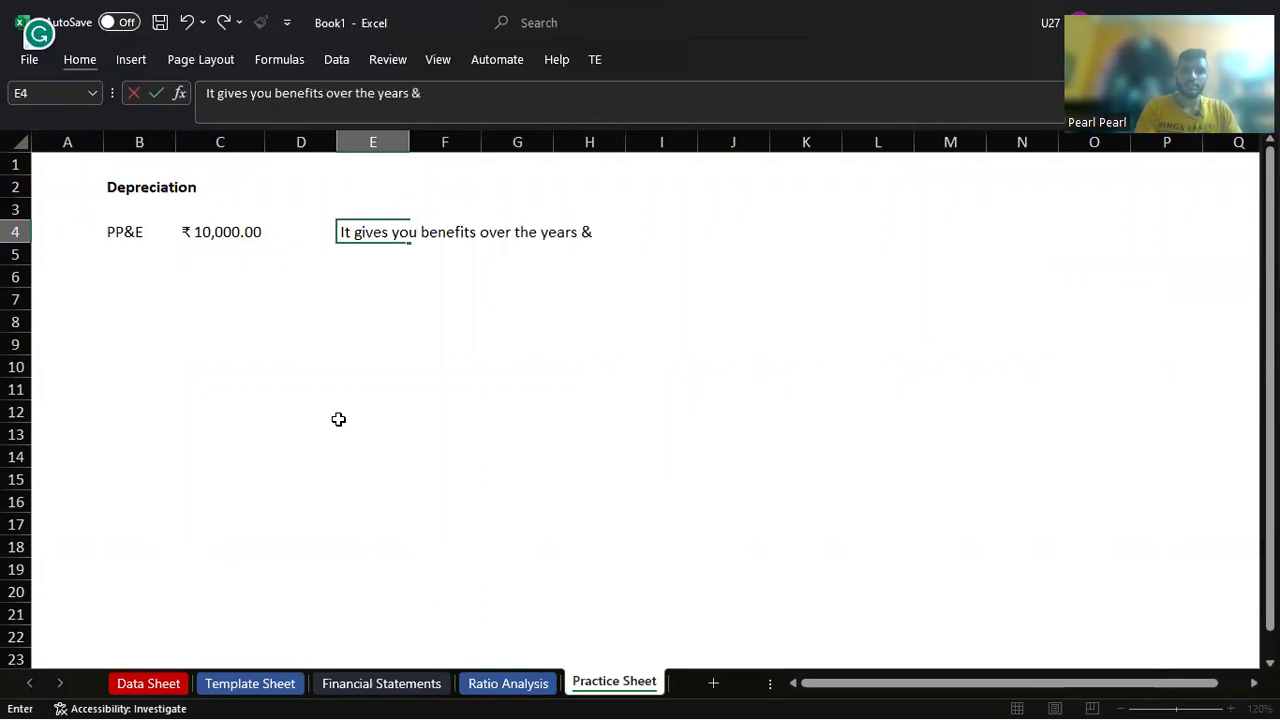
pyautogui.write(' not a single ye')
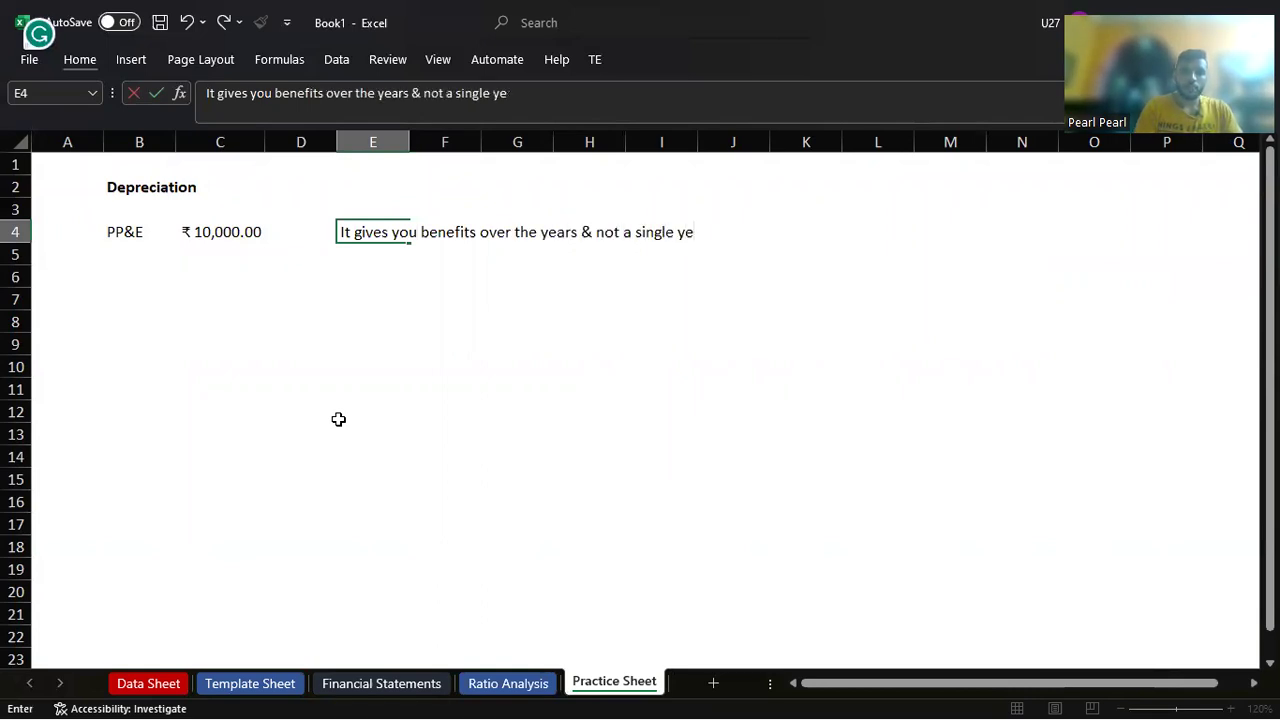
pyautogui.write('it n')
pyautogui.write(' is n')
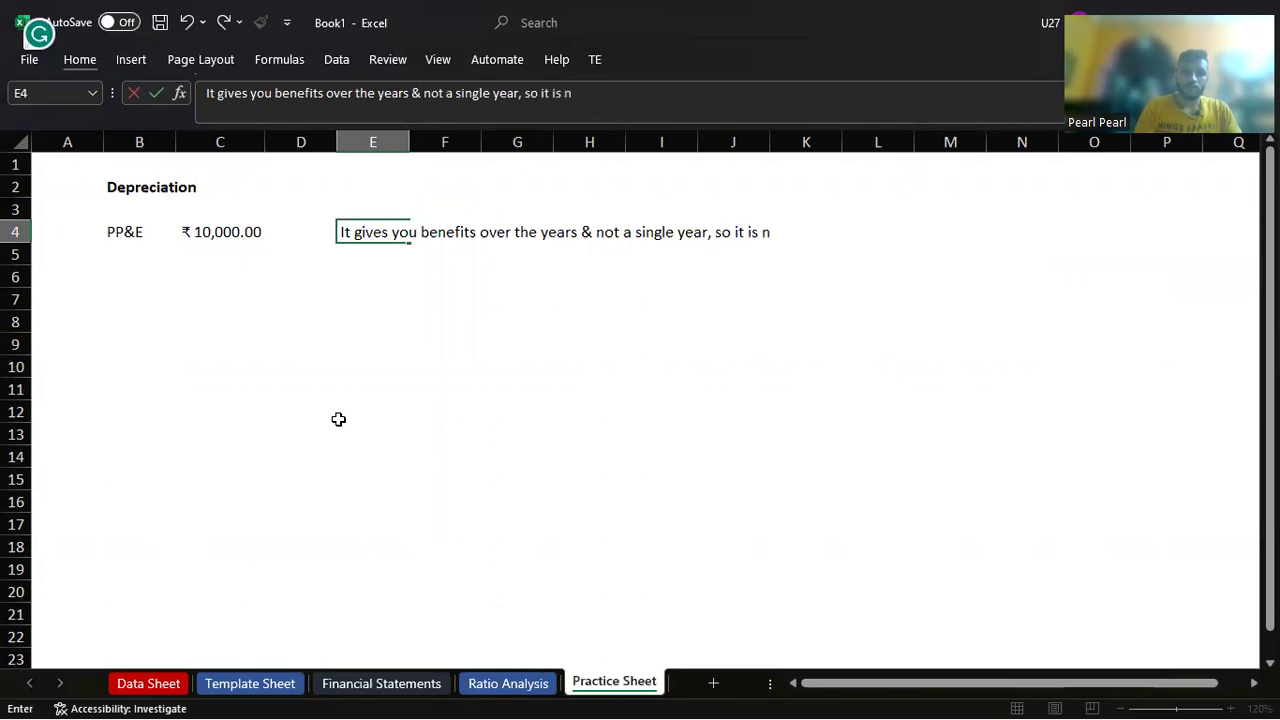
pyautogui.write('ot right to ex')
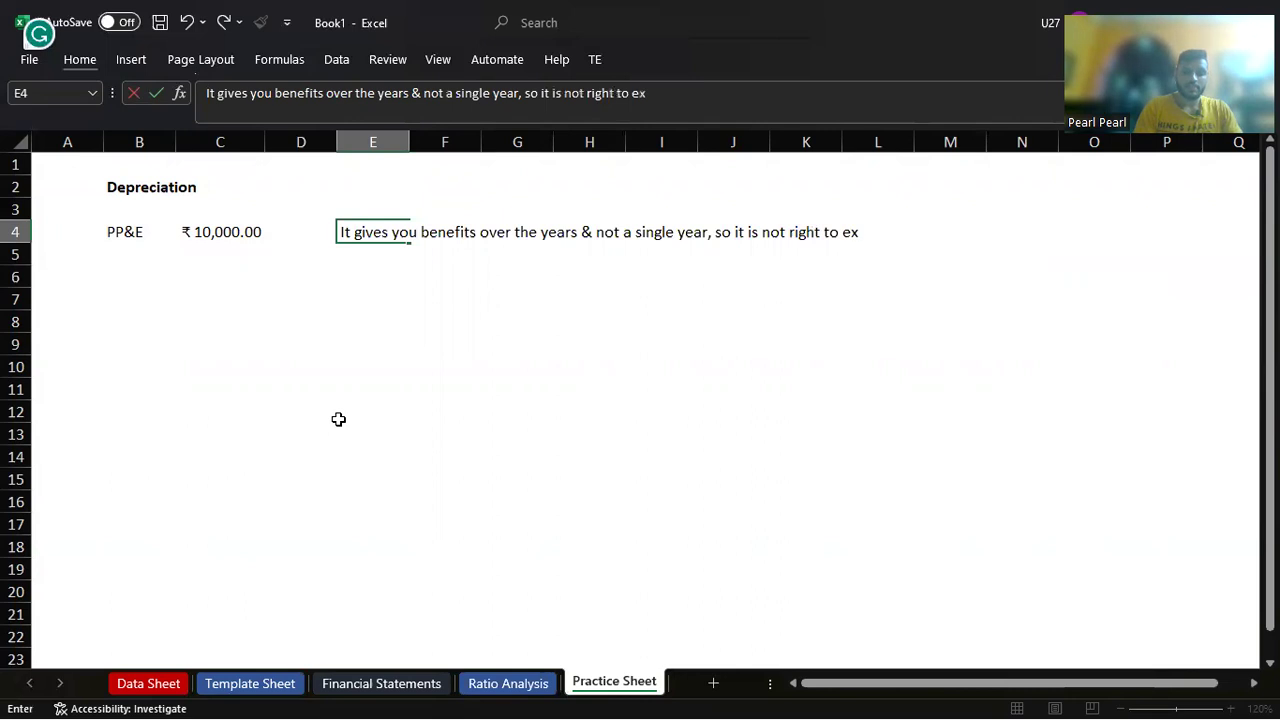
pyautogui.write('pense it')
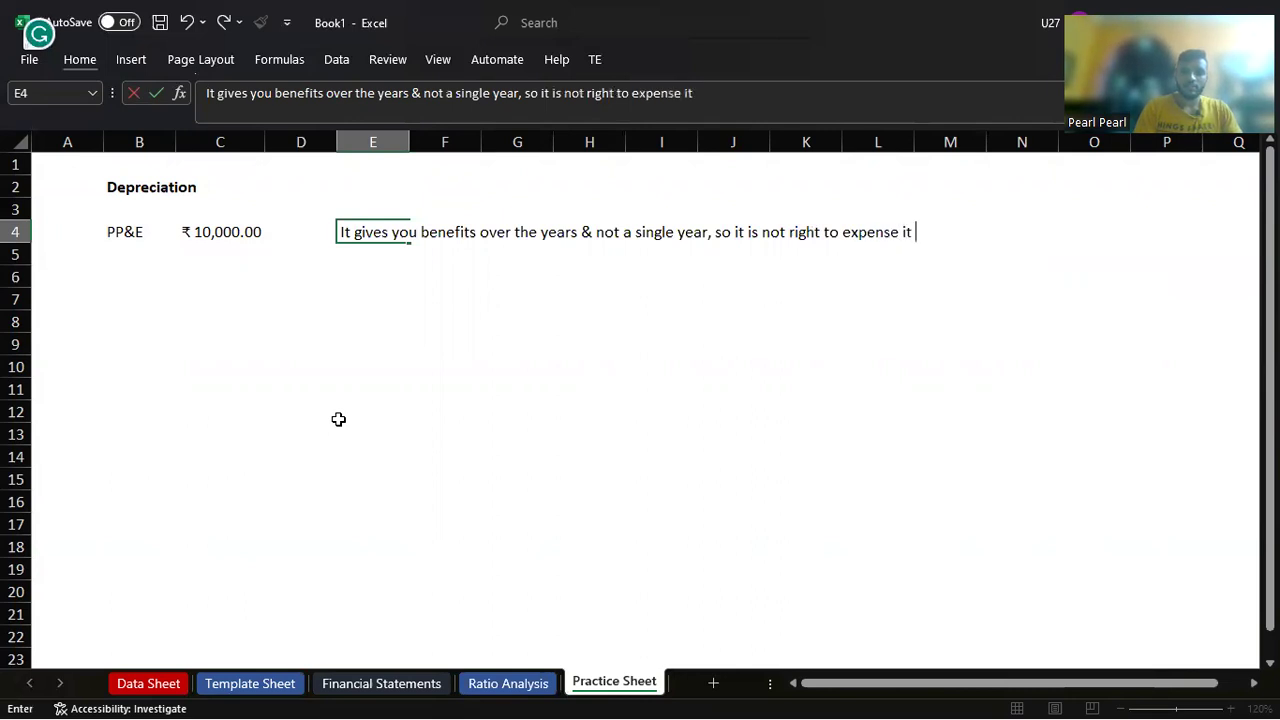
pyautogui.write('nignglyear or')
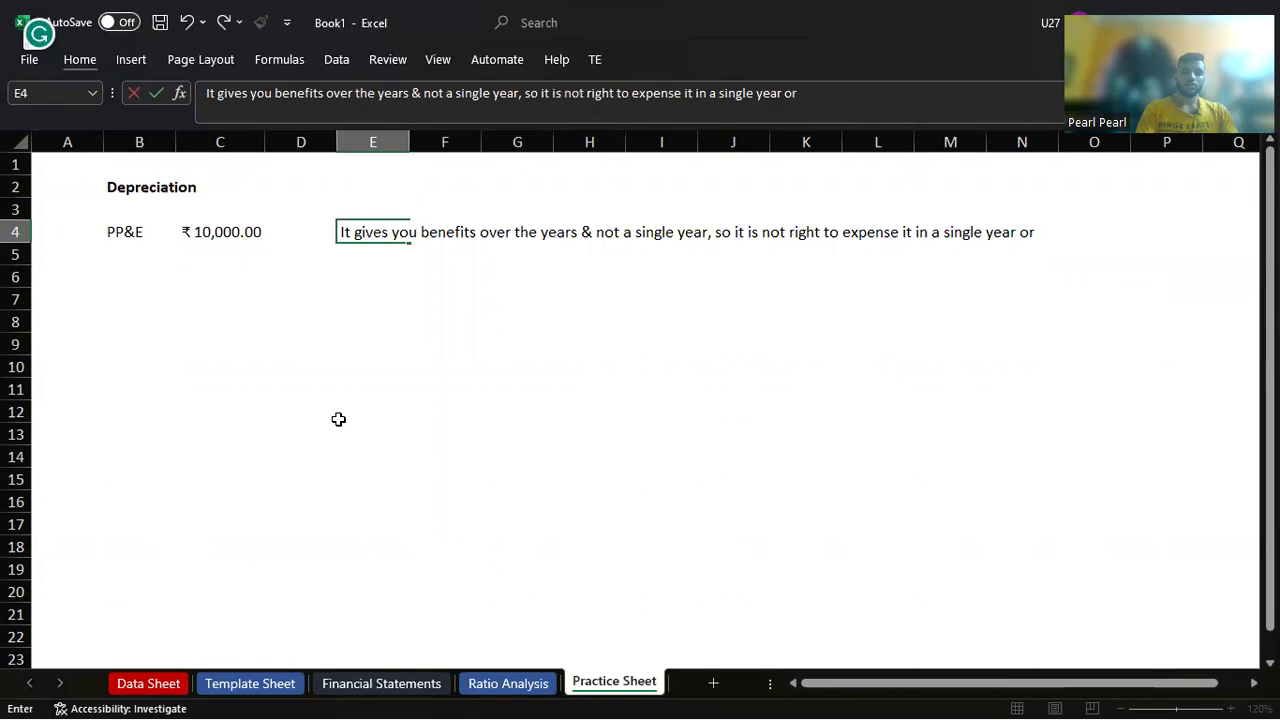
pyautogui.write(' ju')
pyautogui.write('st onc')
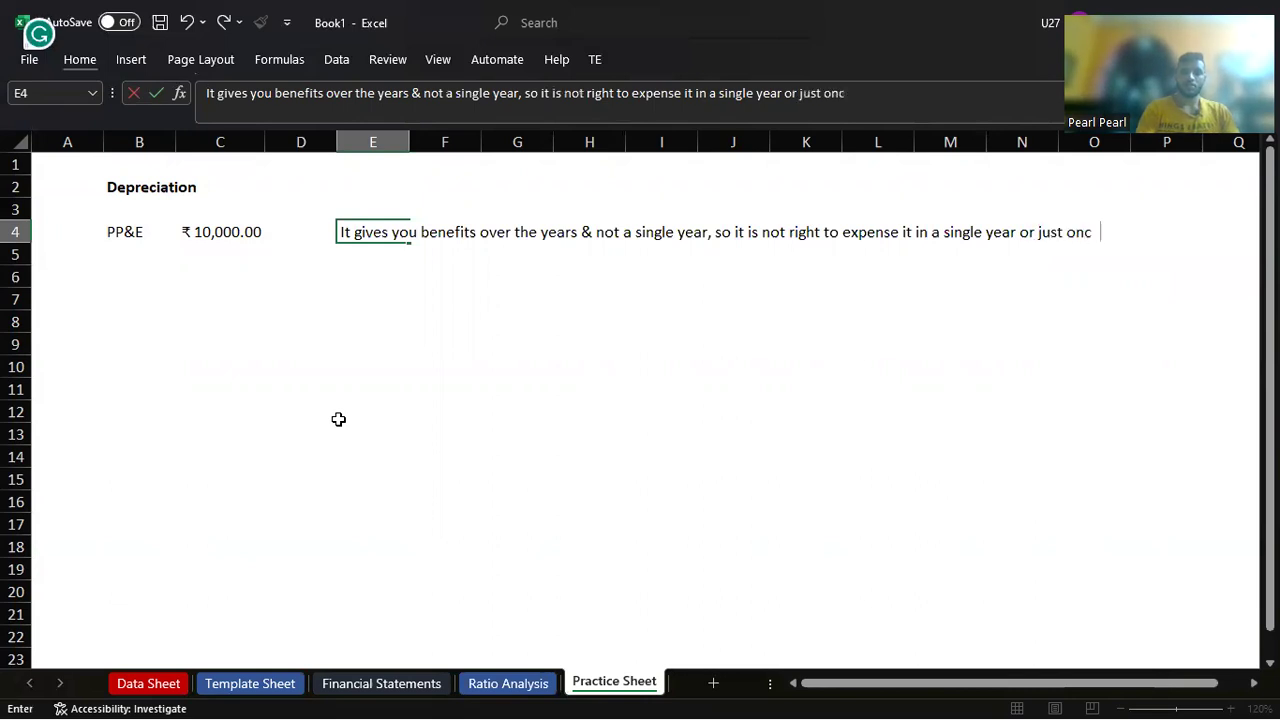
pyautogui.write('e')
pyautogui.press('Return')
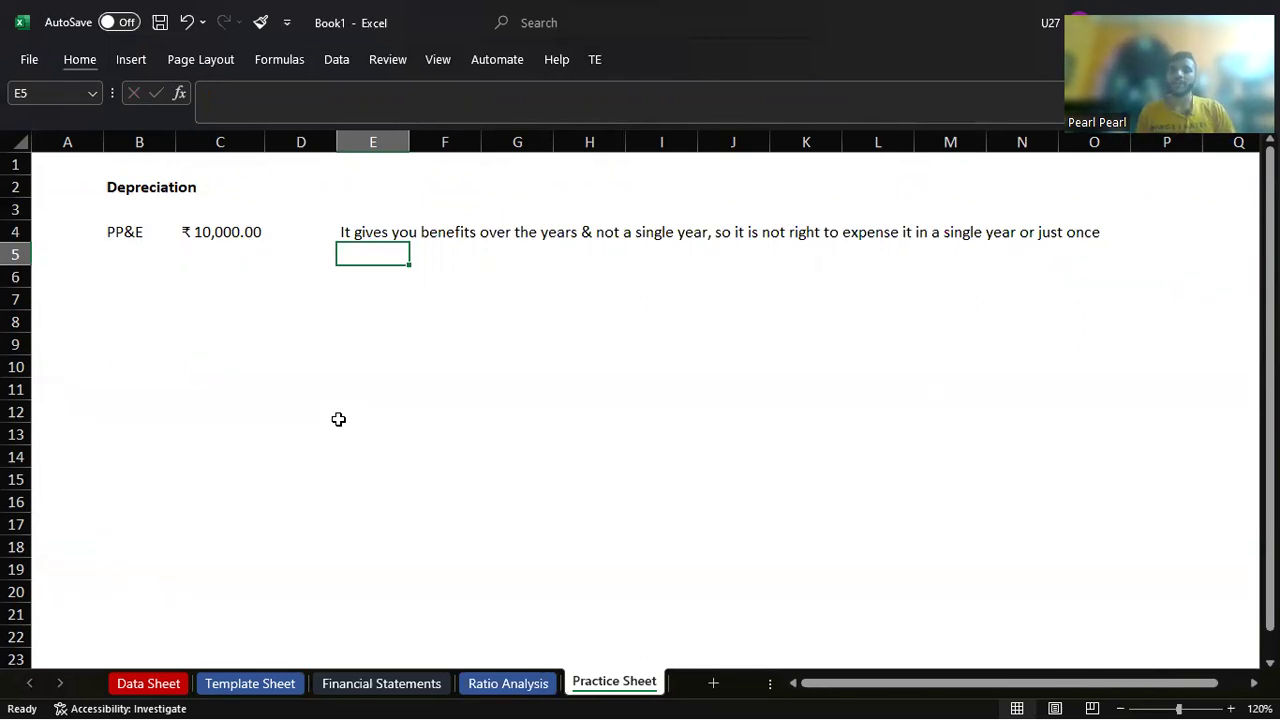
# Step: Enter the label 'Useful Life' in B5 and widen column B to fit
pyautogui.press('Left')
pyautogui.press('Left')
pyautogui.press('Up')
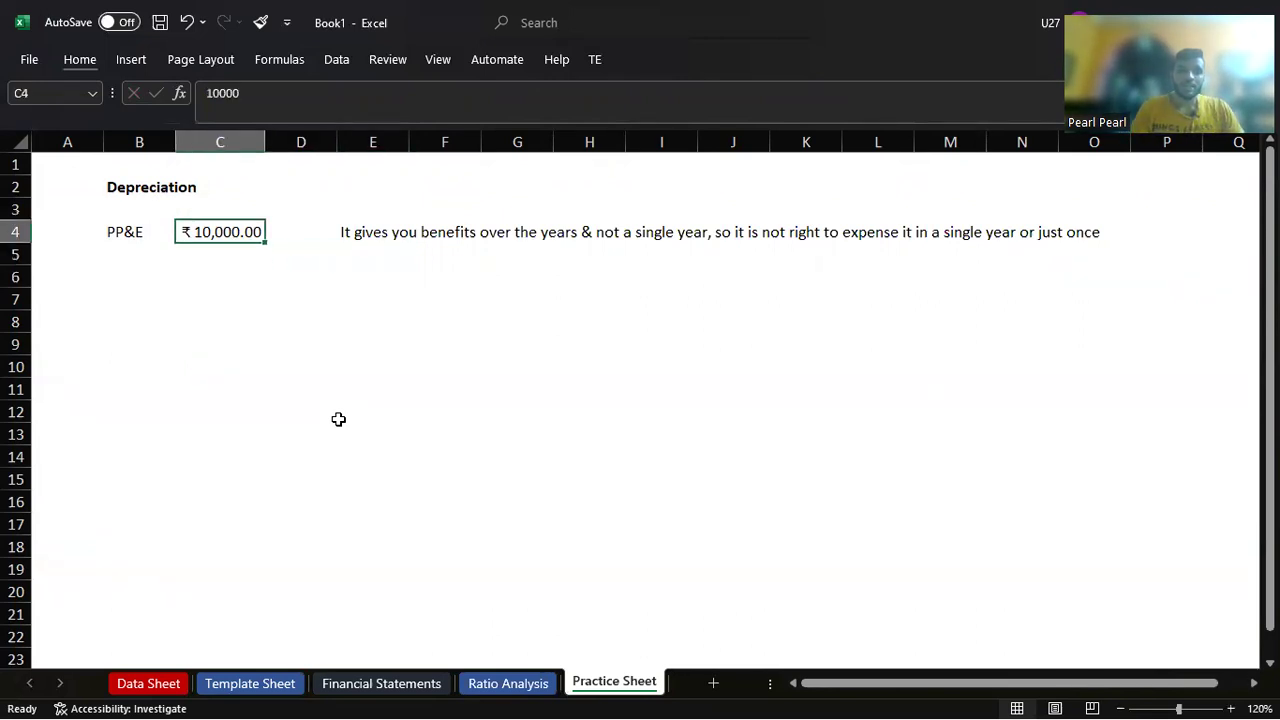
pyautogui.press('Down')
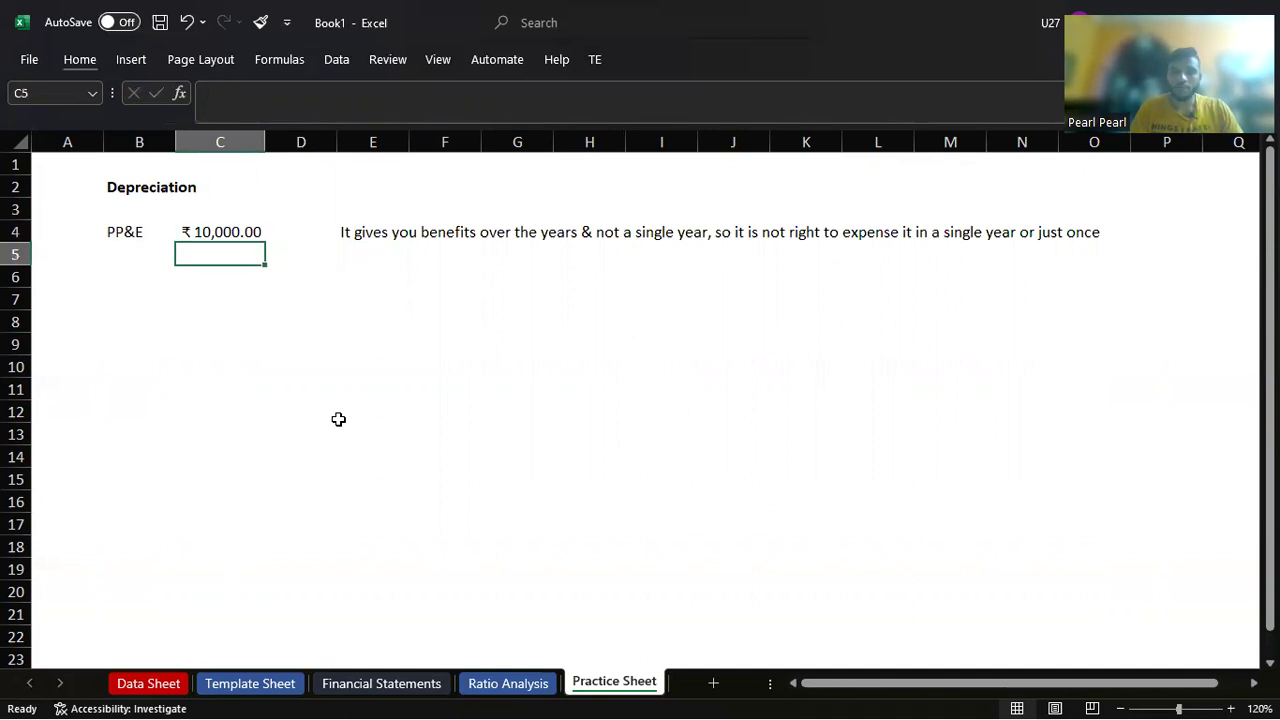
pyautogui.press('Left')
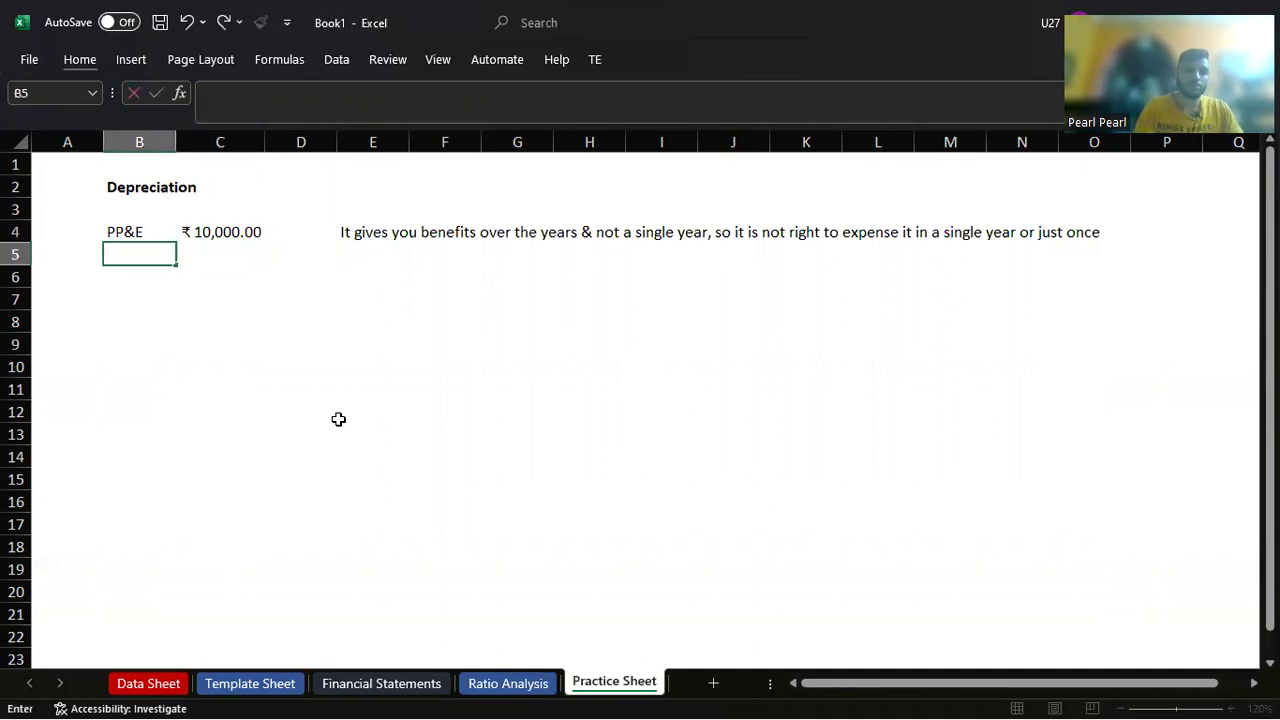
pyautogui.write('Usefu')
pyautogui.press('BackSpace')
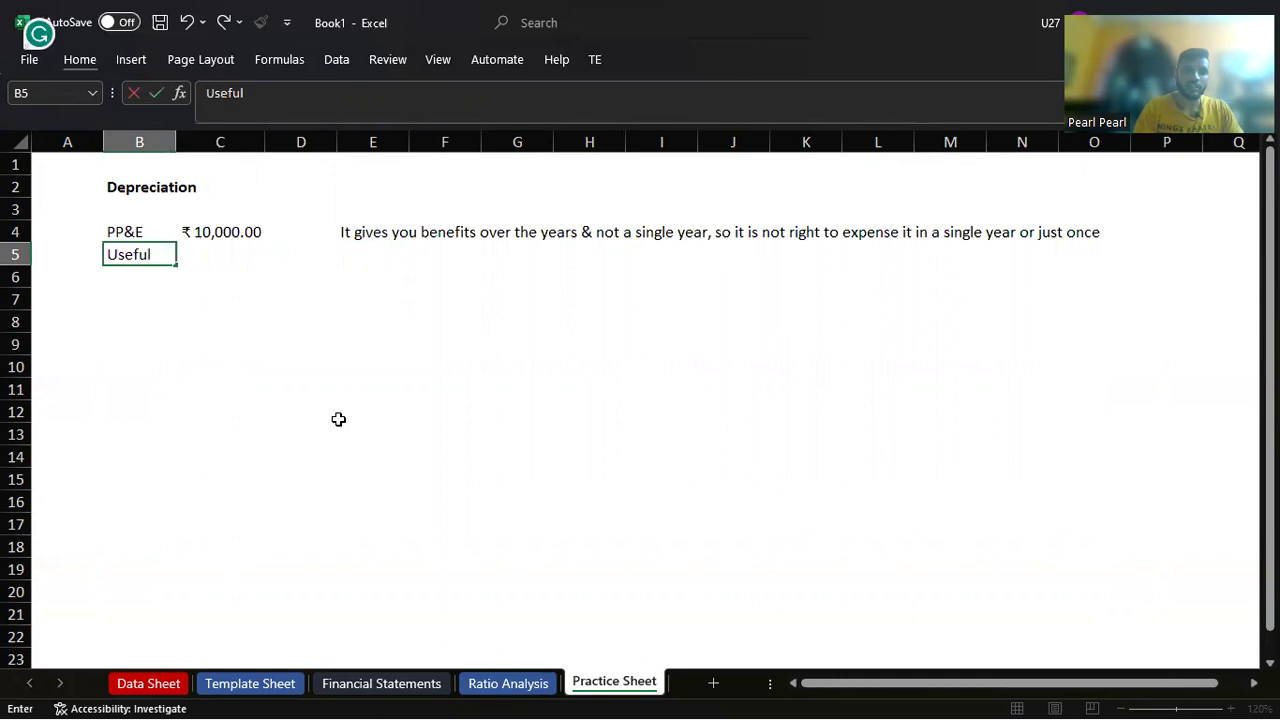
pyautogui.write('fe')
pyautogui.press('Return')
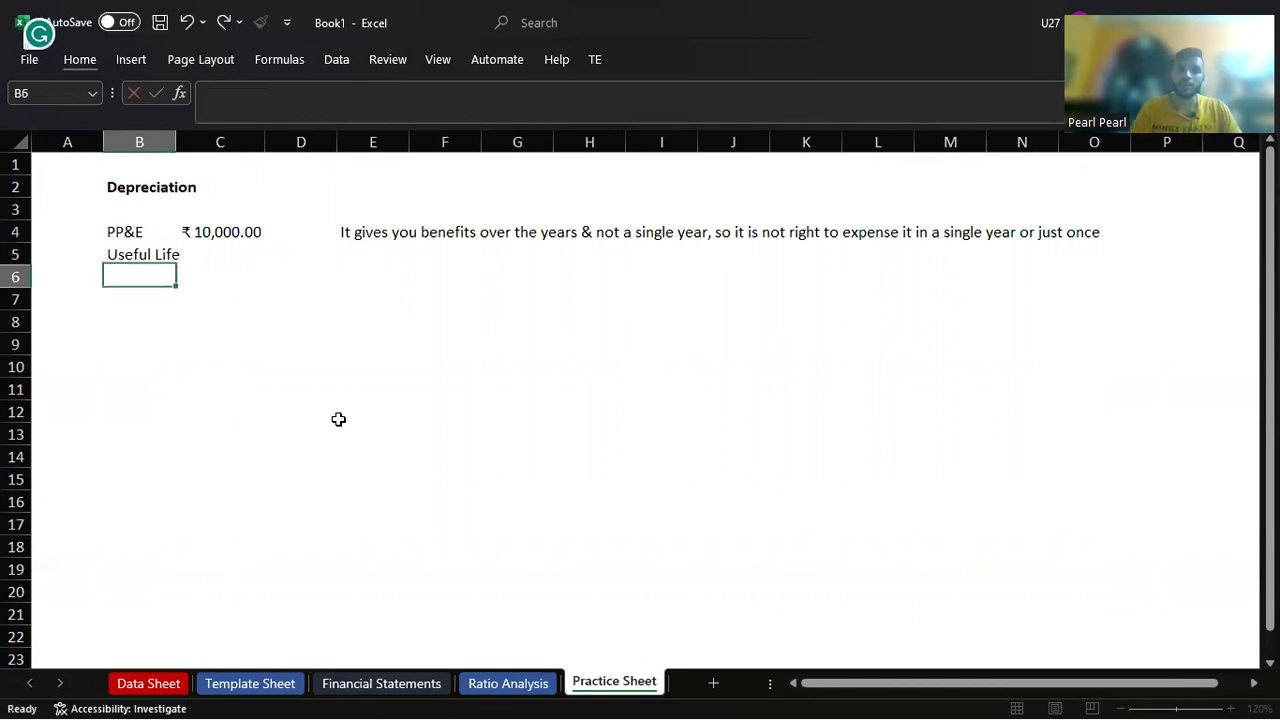
pyautogui.moveTo(176, 142); pyautogui.dragTo(203, 142)
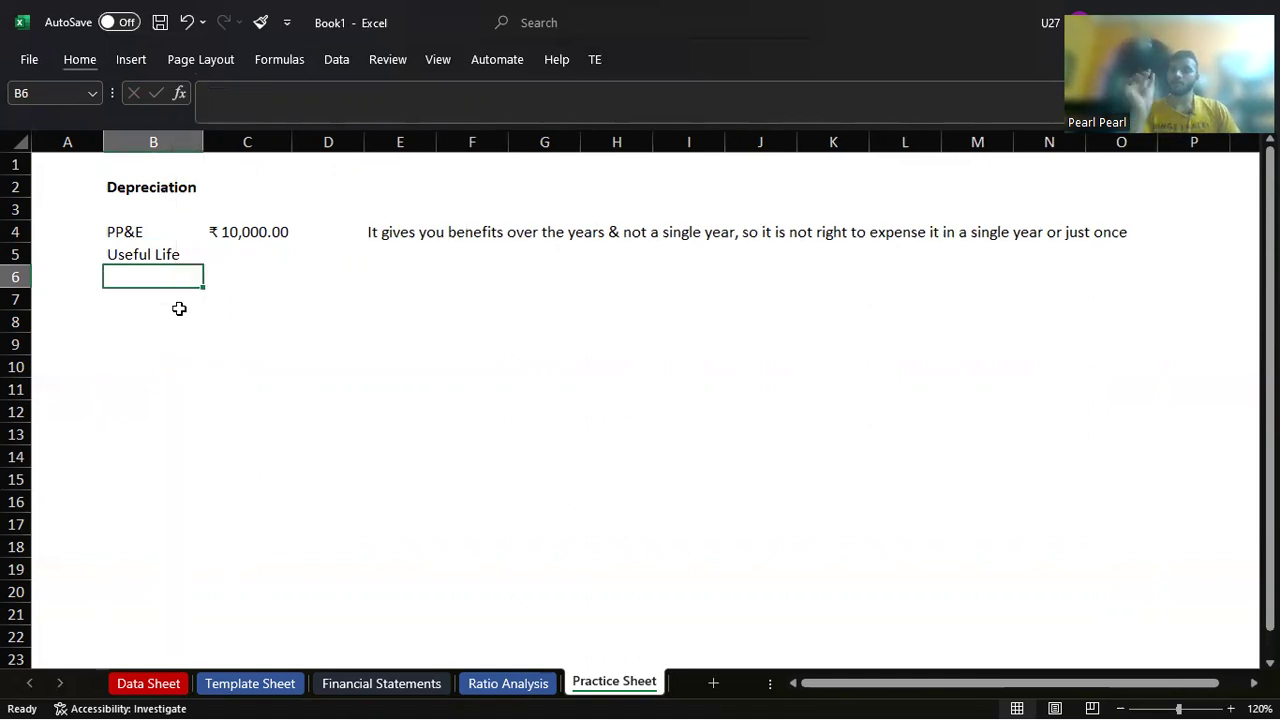
# Step: Add a 'Salvage Value' label in B6 and enter 15 as the useful life in C5
pyautogui.write('Salvage Value')
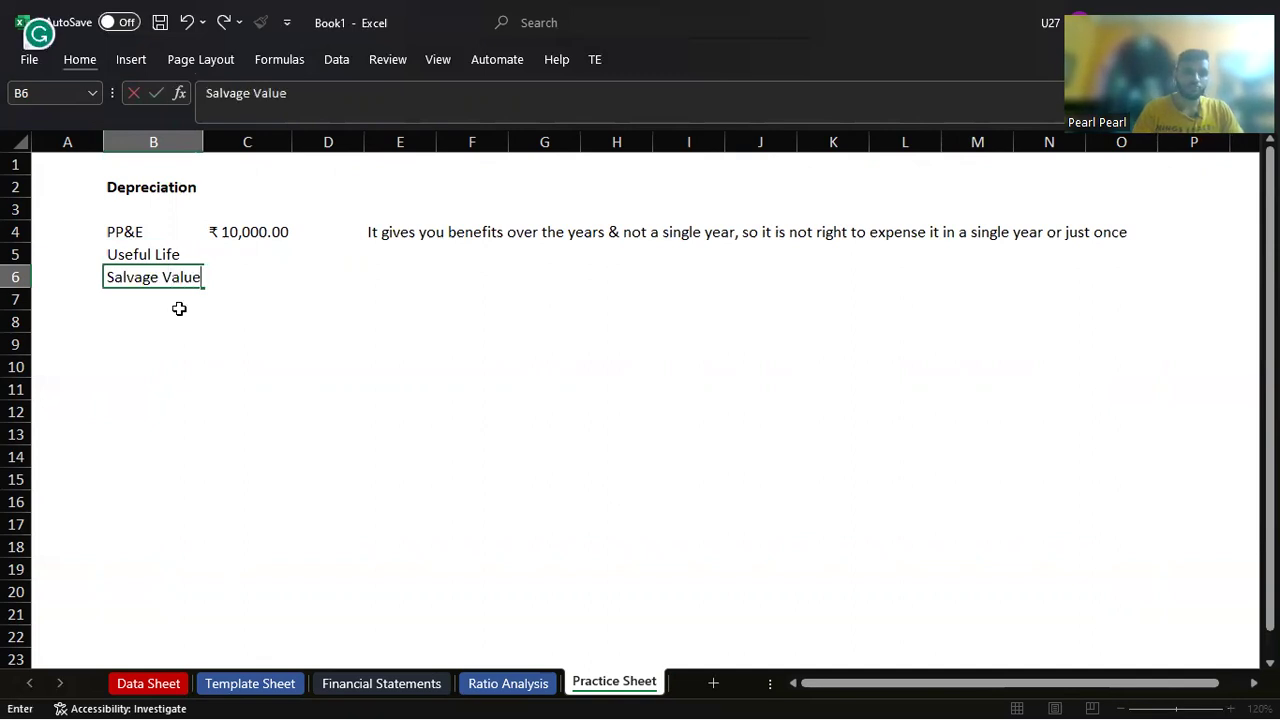
pyautogui.press('Tab')
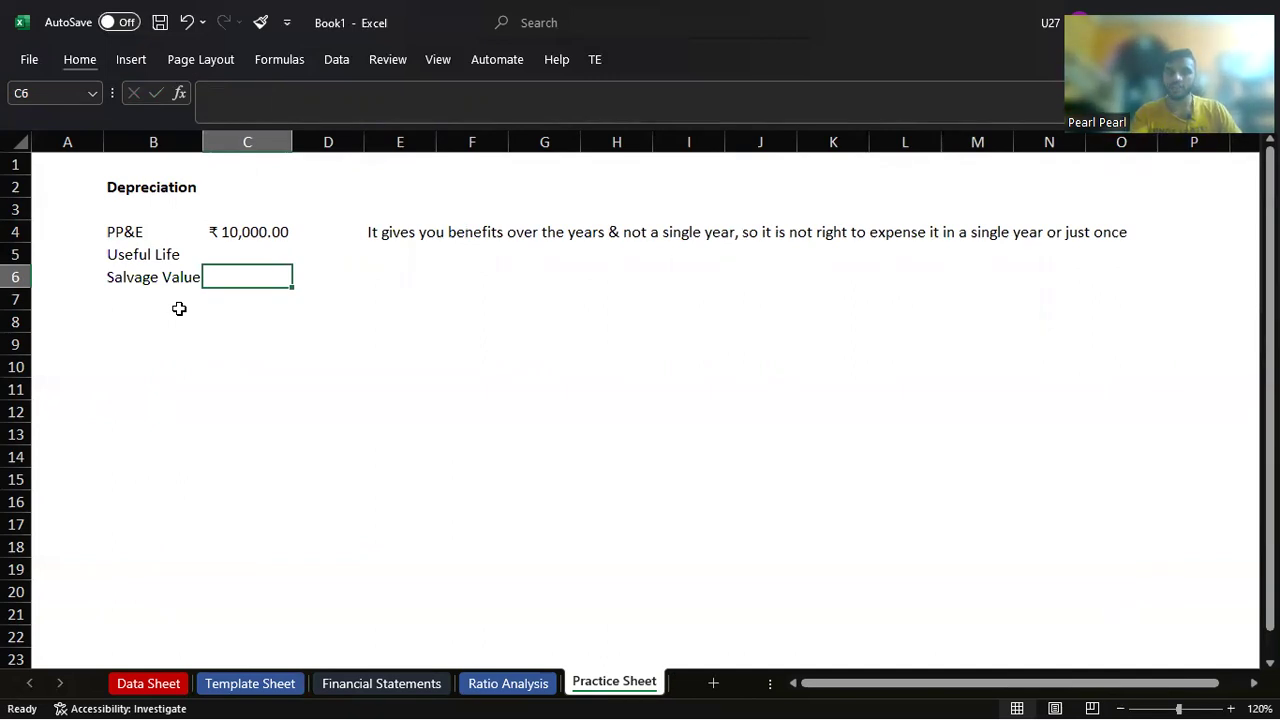
pyautogui.press('Up')
pyautogui.write('15')
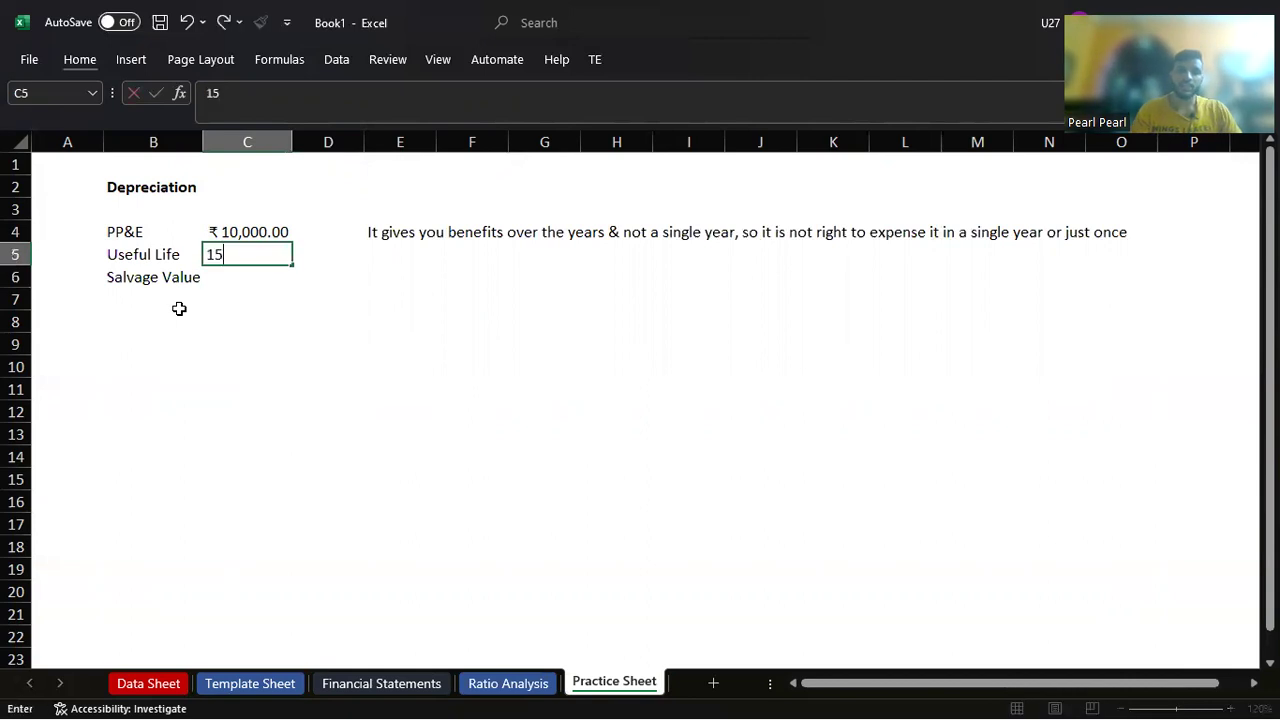
pyautogui.press('Return')
# Step: Enter the formula =C4/C5 in C6, giving ₹ 666.67 annual depreciation
pyautogui.press('Up')
pyautogui.press('Up')
pyautogui.press('Down')
pyautogui.press('Down')
pyautogui.press('Up')
pyautogui.press('Up')
pyautogui.press('Right')
pyautogui.press('Right')
pyautogui.press('Down')
pyautogui.press('Down')
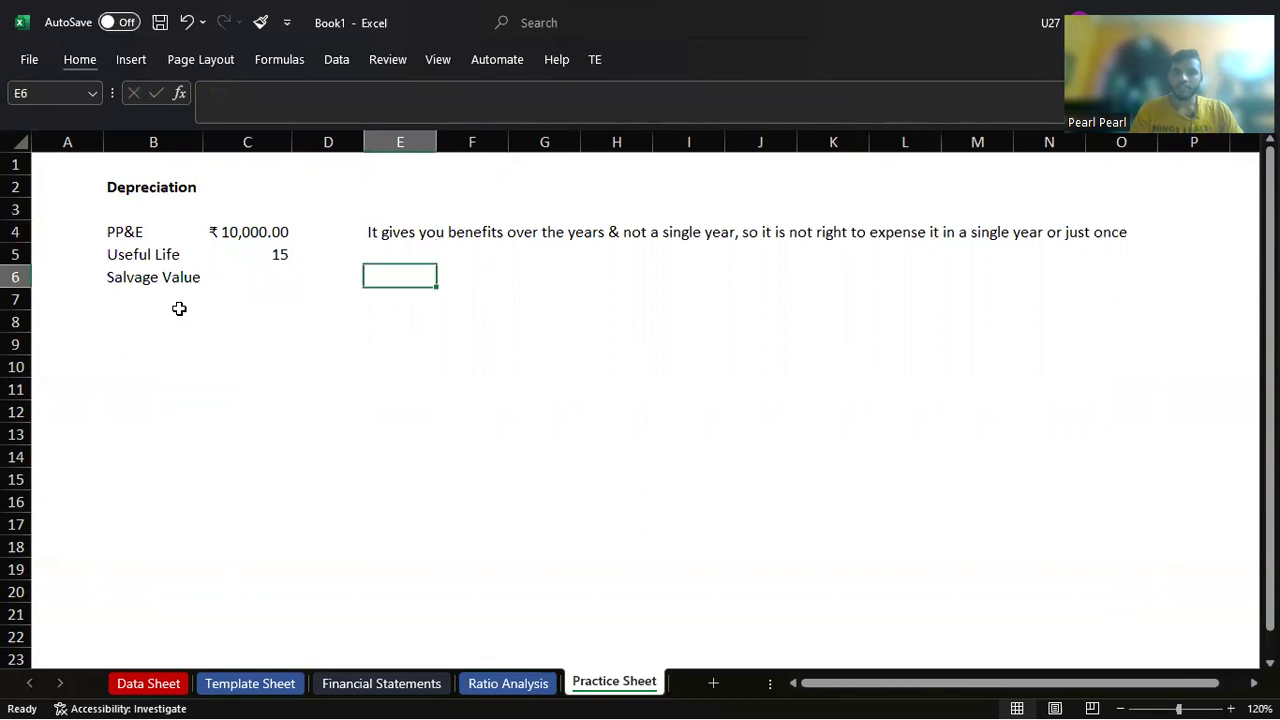
pyautogui.press('Up')
pyautogui.press('Left')
# Step: Delete the Salvage Value label from B6 and move to E6
pyautogui.press('Left')
pyautogui.press('Down')
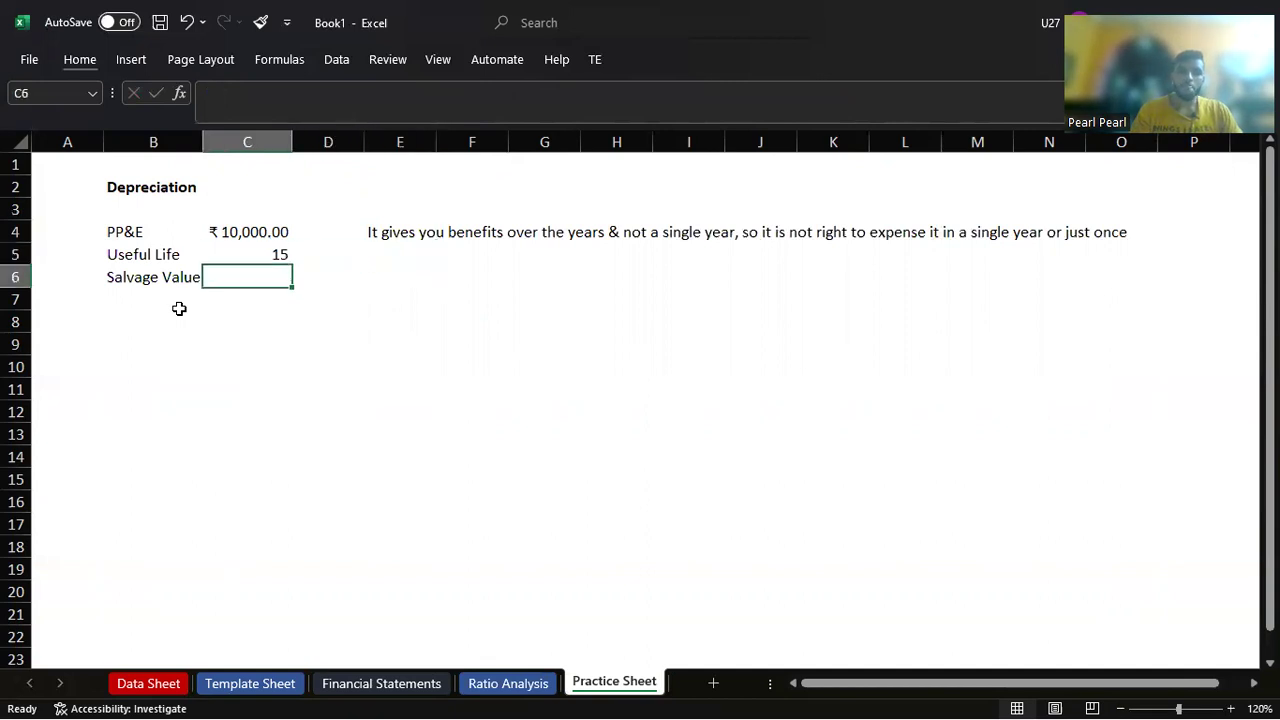
pyautogui.write('=')
pyautogui.press('Up')
pyautogui.press('Up')
pyautogui.write('/')
pyautogui.press('Up')
pyautogui.press('Return')
pyautogui.press('Up')
pyautogui.press('Left')
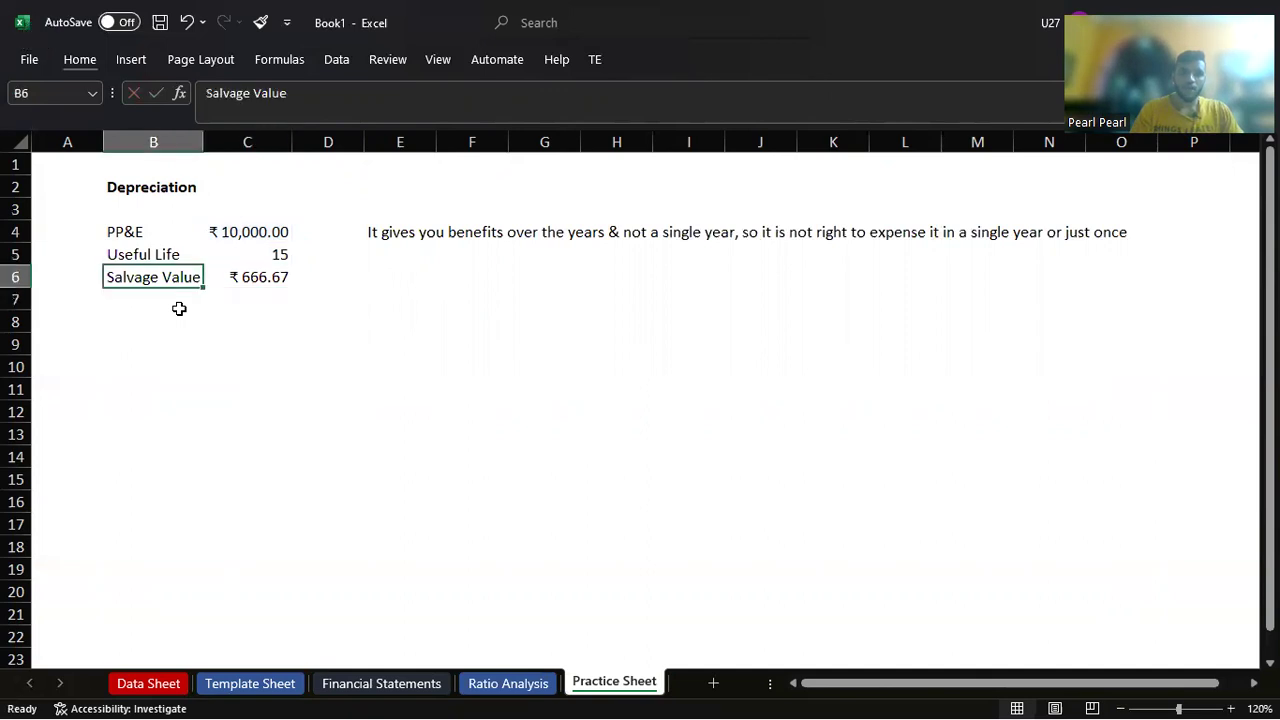
pyautogui.press('Delete')
pyautogui.press('Down')
pyautogui.press('Right')
pyautogui.press('Up')
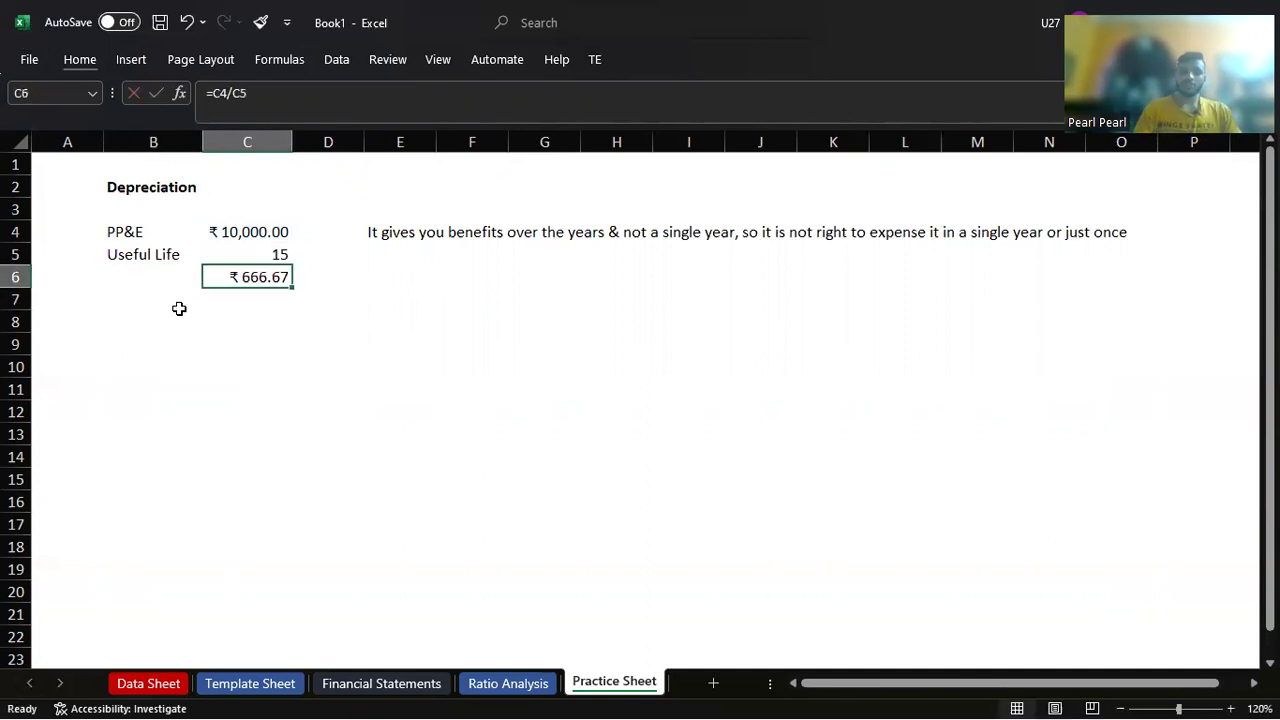
pyautogui.press('Right')
pyautogui.press('Right')
# Step: Scroll through the income statement slides of the Youtube Course PDF, then return to Excel
pyautogui.hotkey('alt', 'Tab')
pyautogui.hotkey('alt', 'Tab')
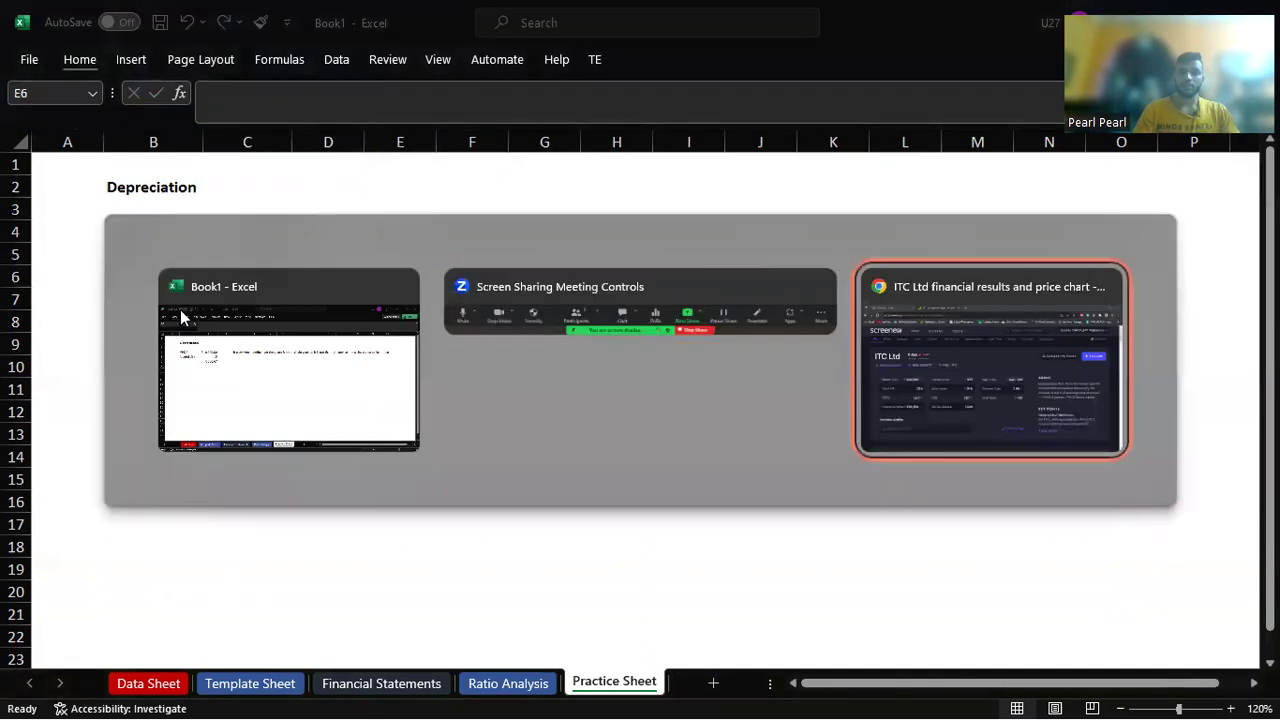
pyautogui.hotkey('ctrl', 'shift', 'Tab')
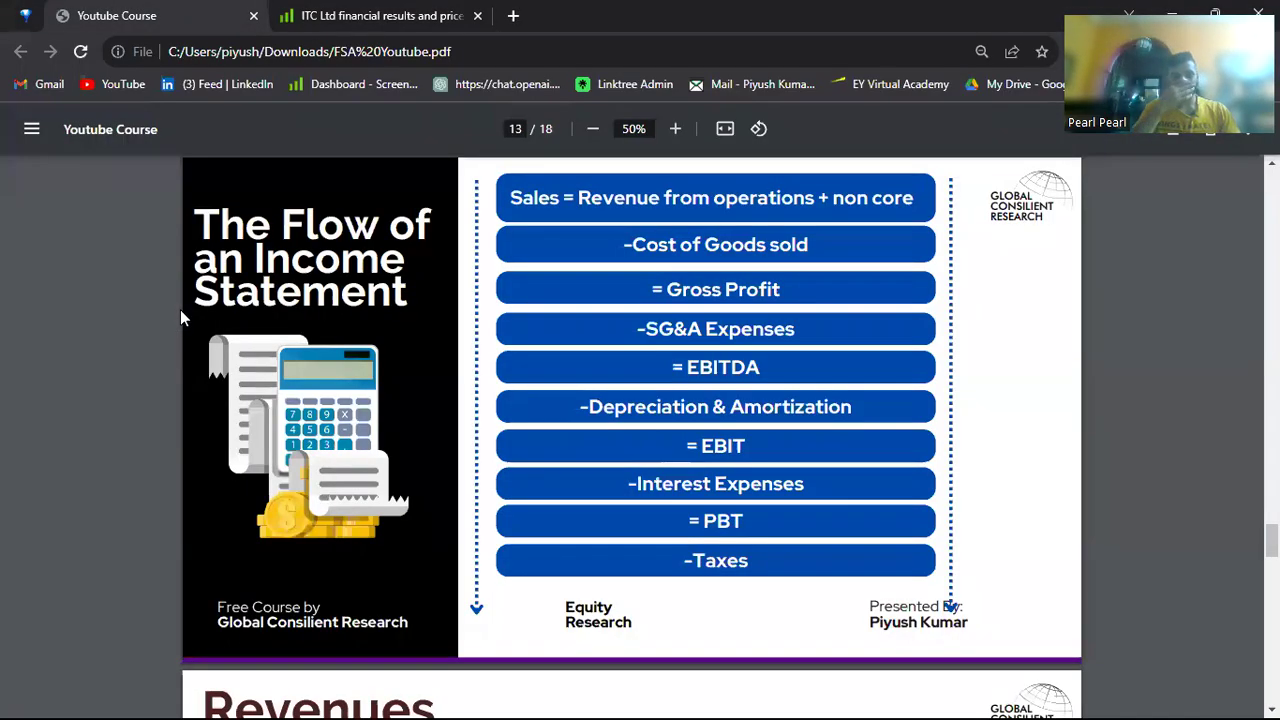
pyautogui.scroll(-5, 868, 518)
pyautogui.scroll(-6, 870, 514)
pyautogui.scroll(-5, 875, 505)
pyautogui.scroll(-8, 879, 505)
pyautogui.scroll(5, 879, 505)
pyautogui.scroll(5, 879, 505)
pyautogui.scroll(5, 879, 505)
pyautogui.scroll(3, 879, 497)
pyautogui.hotkey('alt', 'Tab')
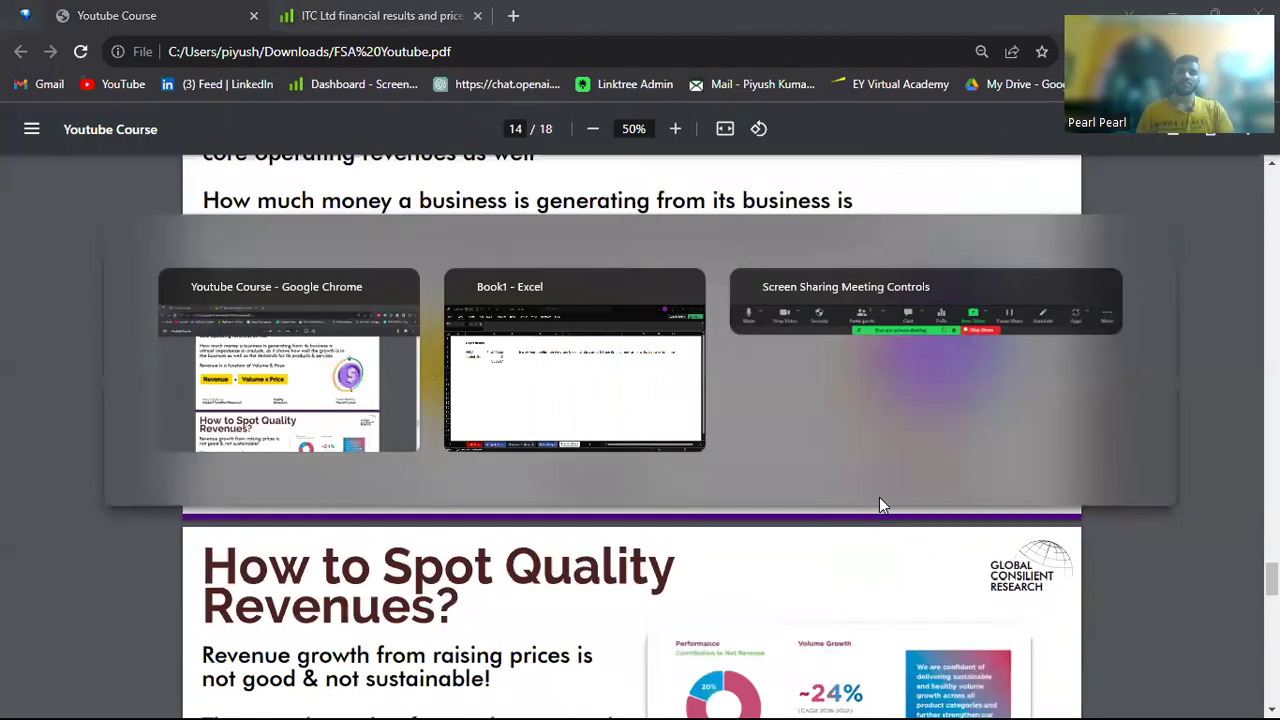
# Step: Type in E6 a definition of depreciation as allocating a tangible asset's cost over its useful life
pyautogui.write('Deprecir')
pyautogui.write('tio')
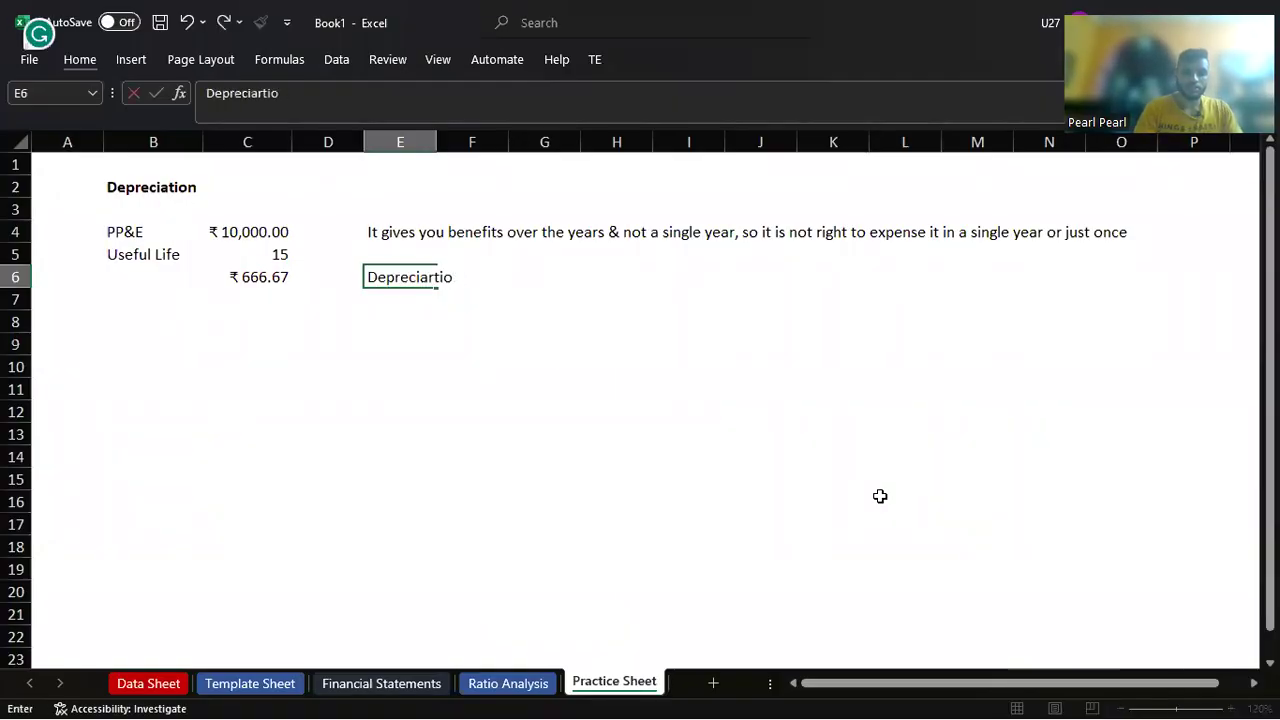
pyautogui.press('BackSpace')
pyautogui.press('BackSpace')
pyautogui.press('BackSpace')
pyautogui.write('ti')
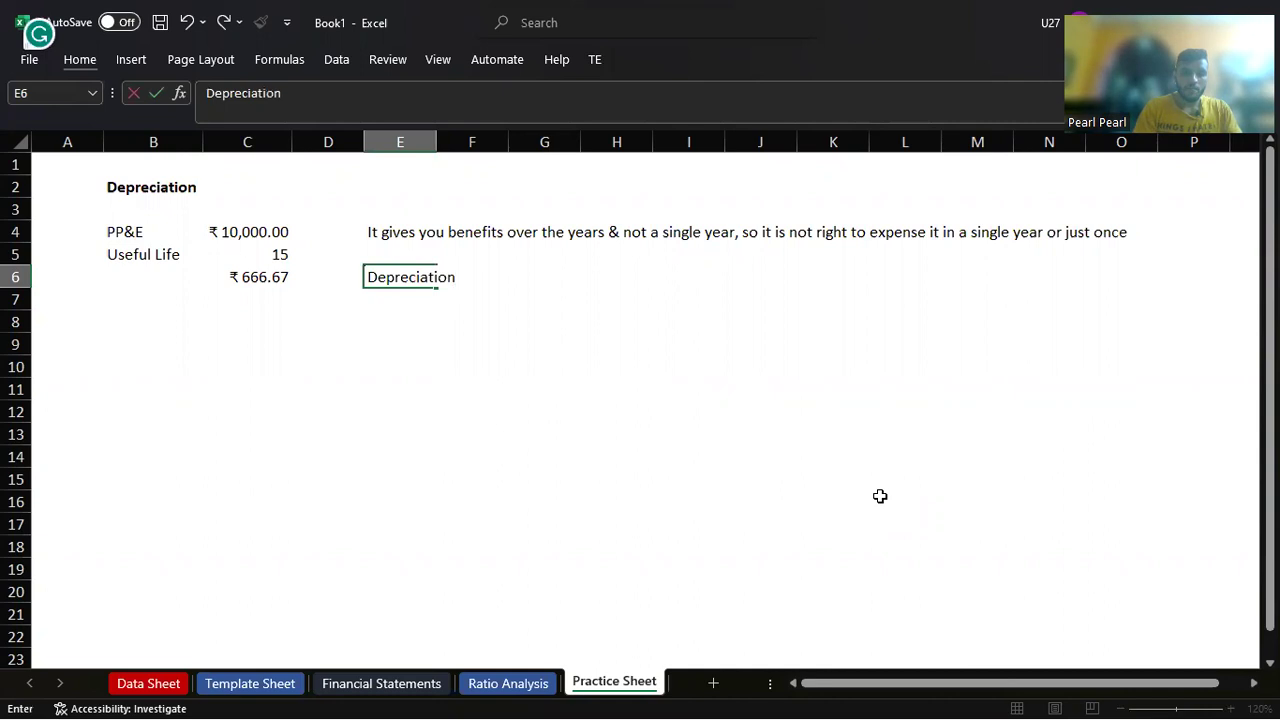
pyautogui.write('he allocation o')
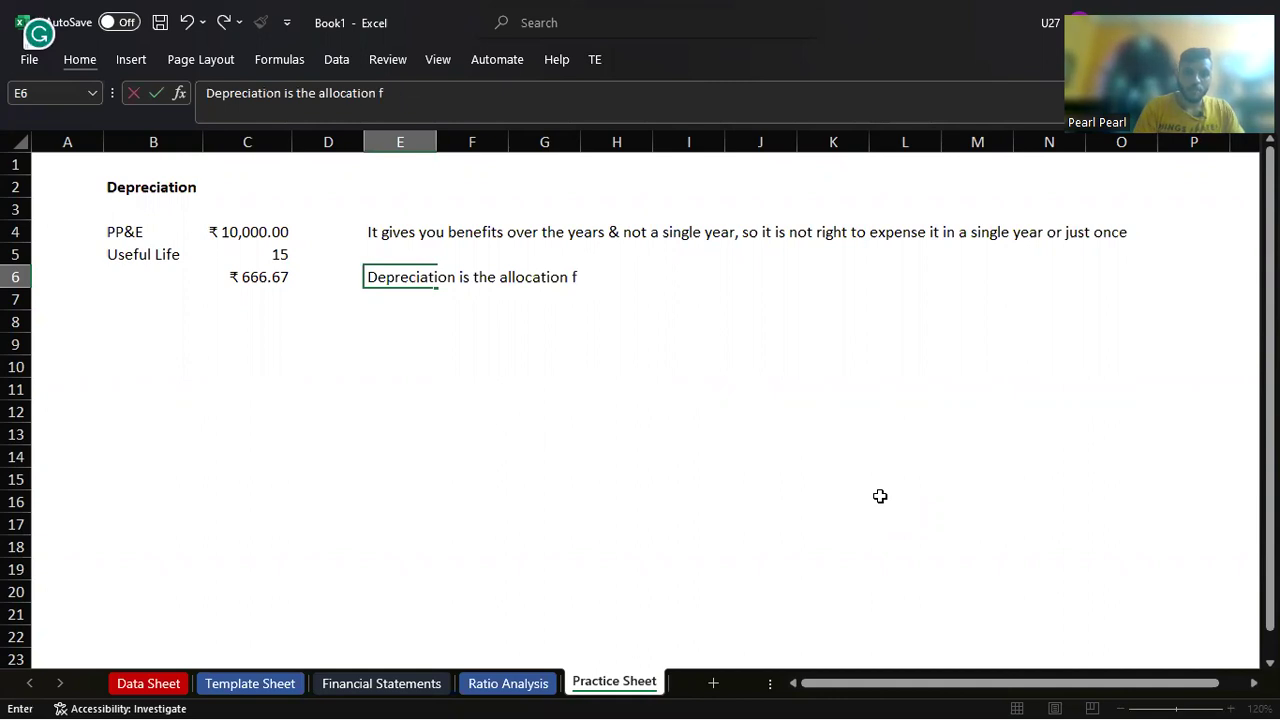
pyautogui.write('of cost of')
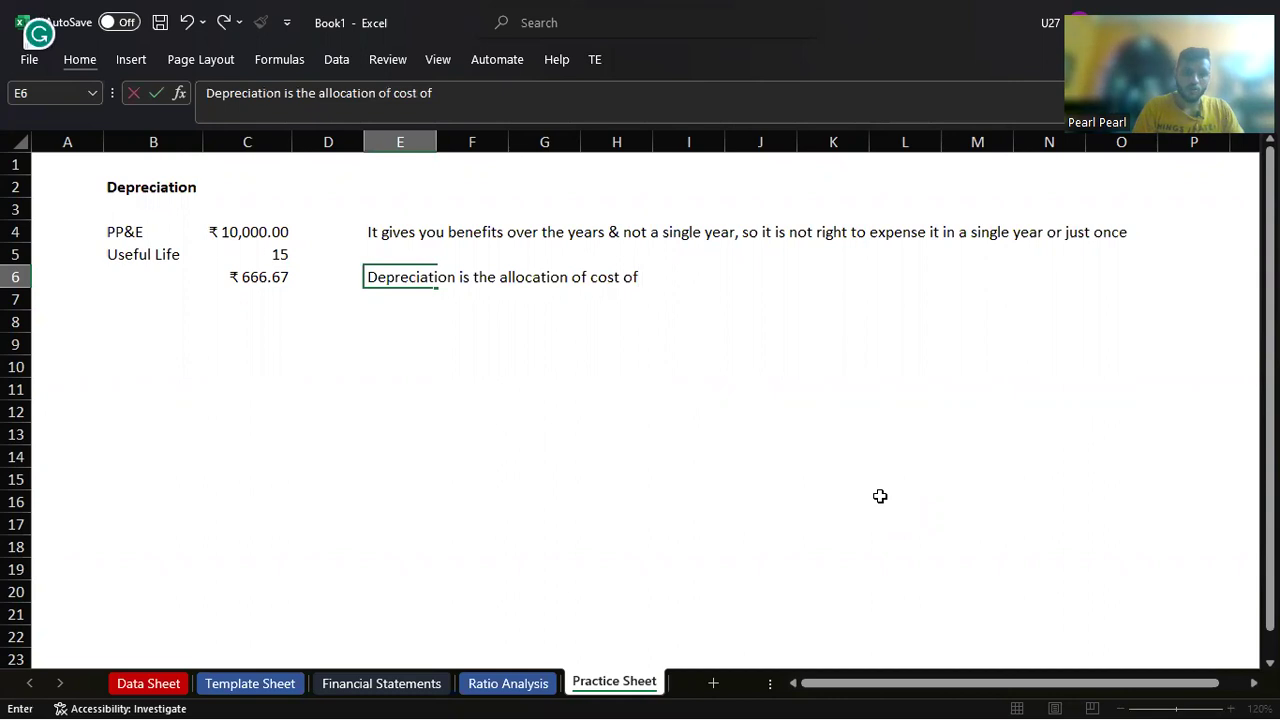
pyautogui.write(' a tang')
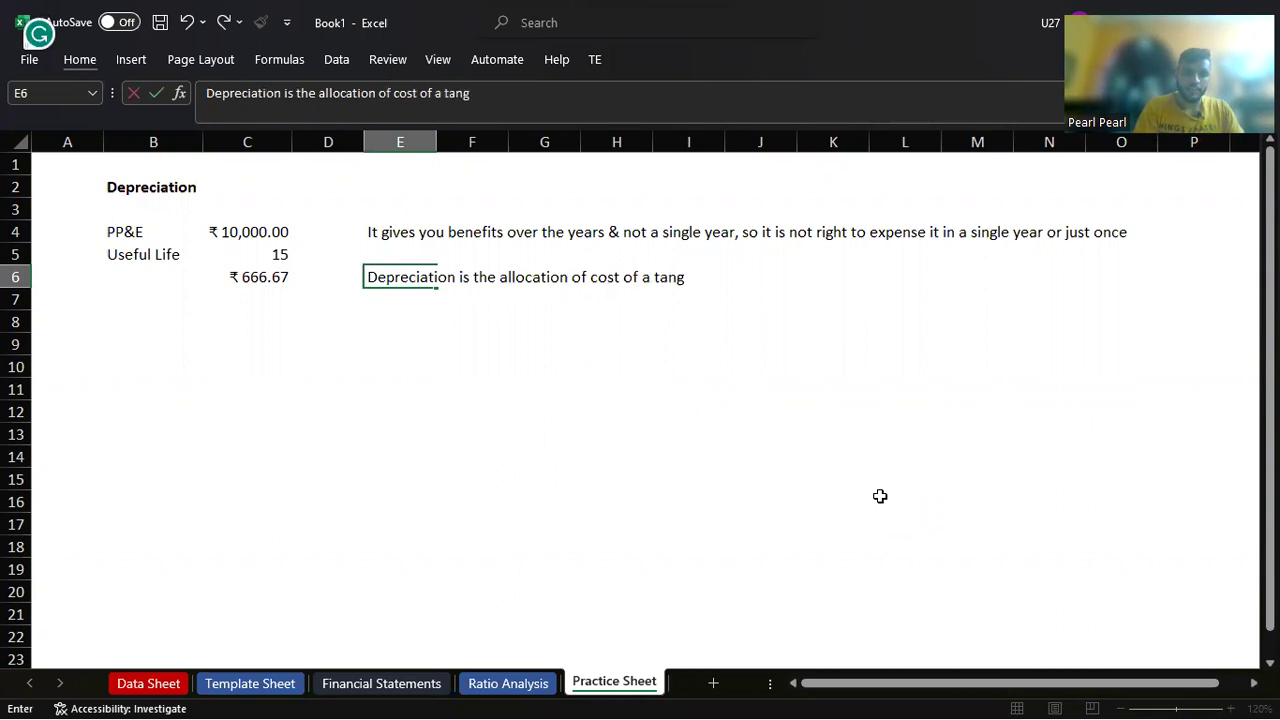
pyautogui.write('ible asset of')
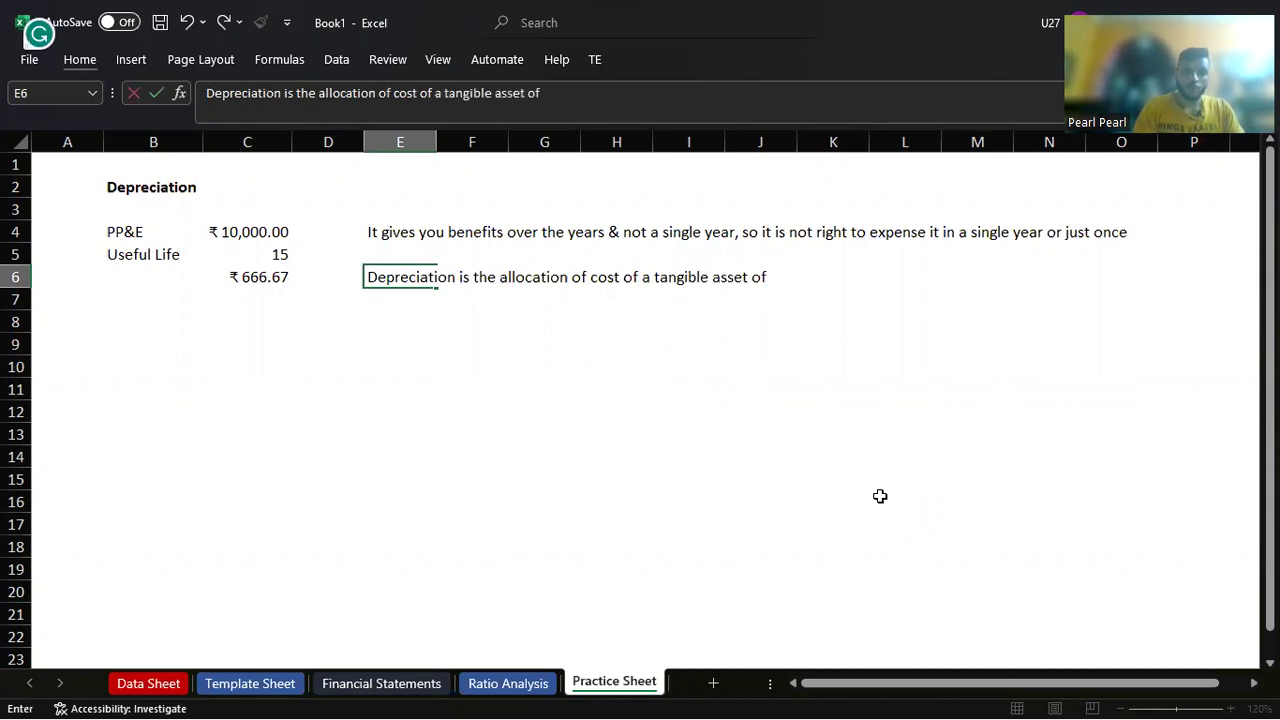
pyautogui.press('BackSpace')
pyautogui.write('be')
pyautogui.press('BackSpace')
pyautogui.press('BackSpace')
pyautogui.write('ver its useful')
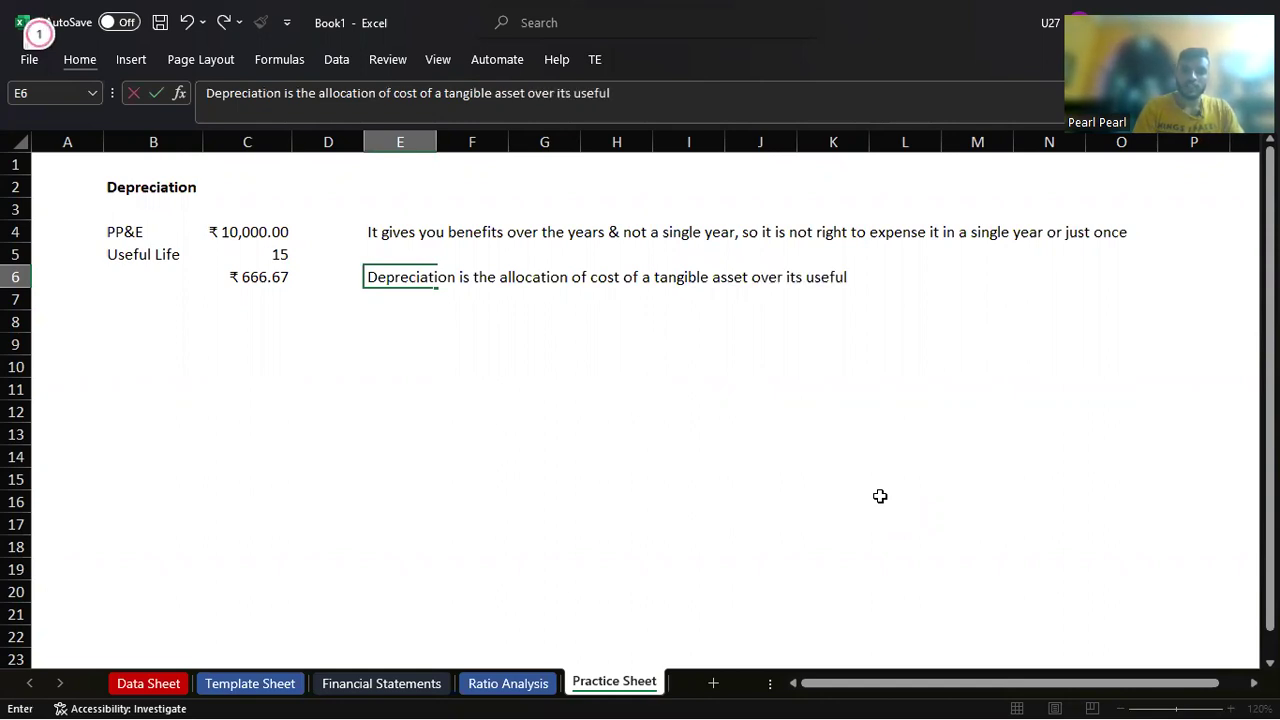
pyautogui.press('Return')
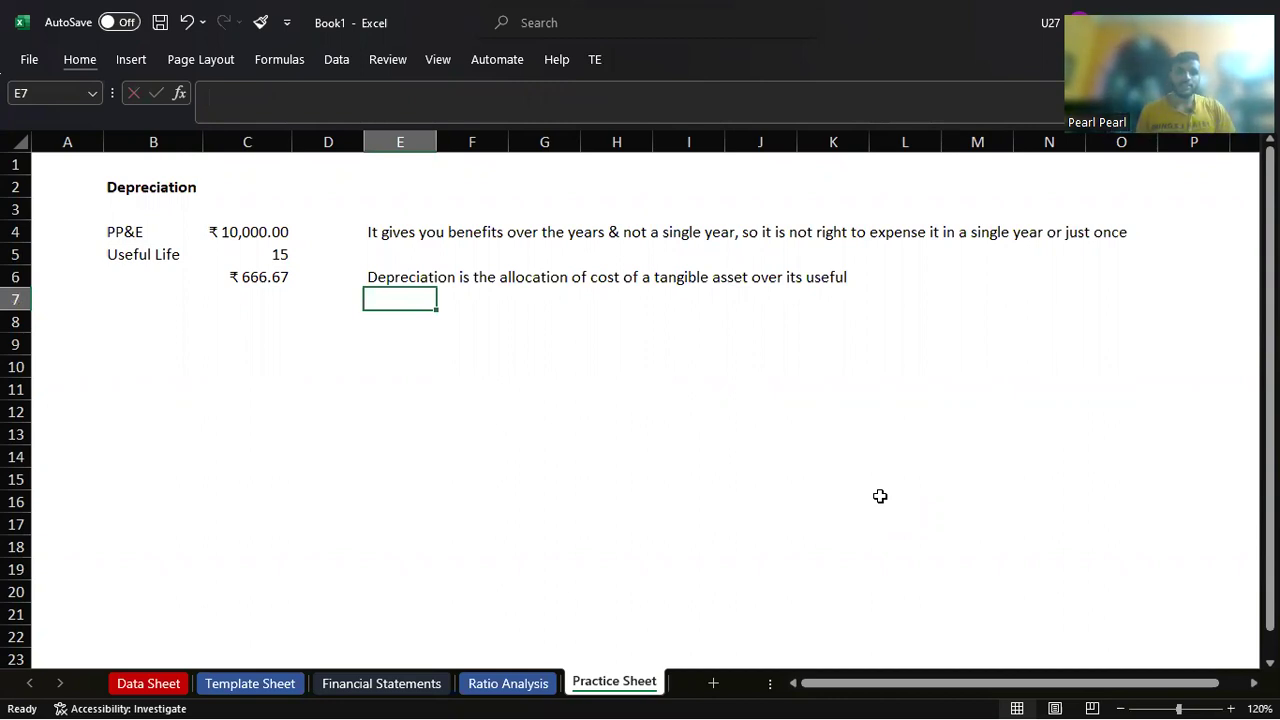
# Step: Check the C6 depreciation formula and switch to the Financial Statements sheet
pyautogui.press('Up')
pyautogui.press('Left')
pyautogui.press('Left')
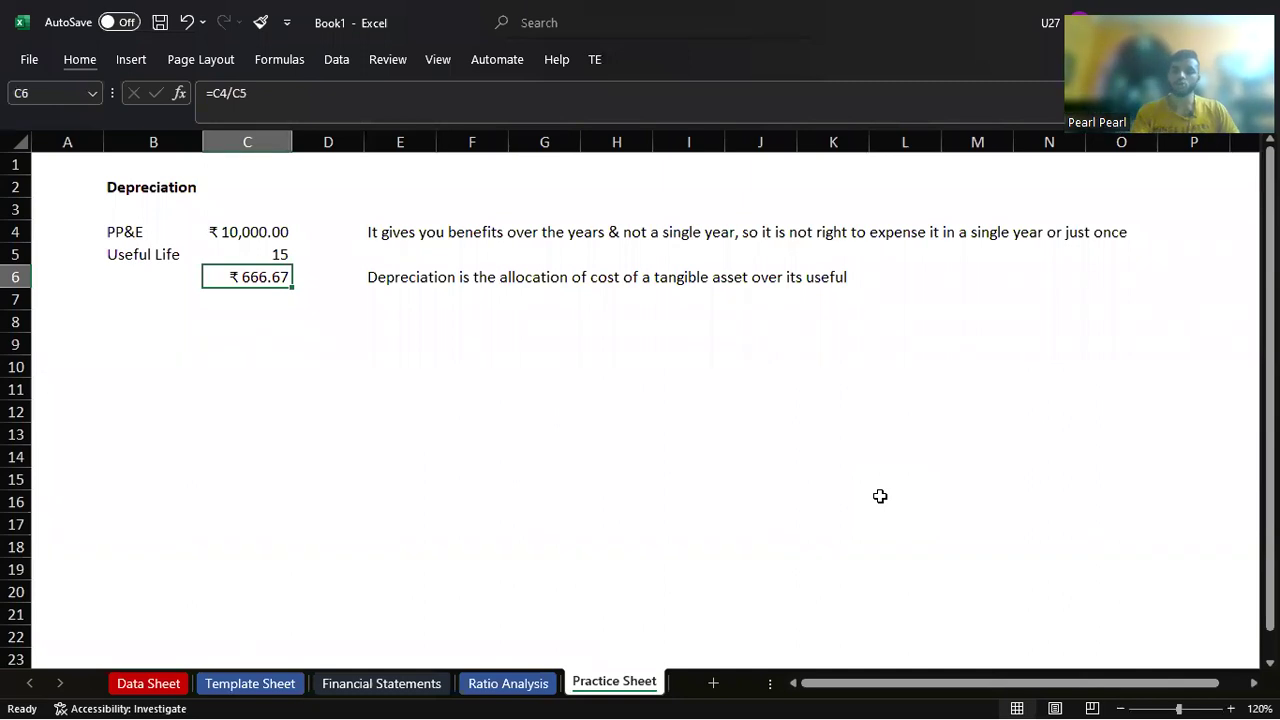
pyautogui.hotkey('ctrl', 'pageup')
pyautogui.hotkey('ctrl', 'pageup')
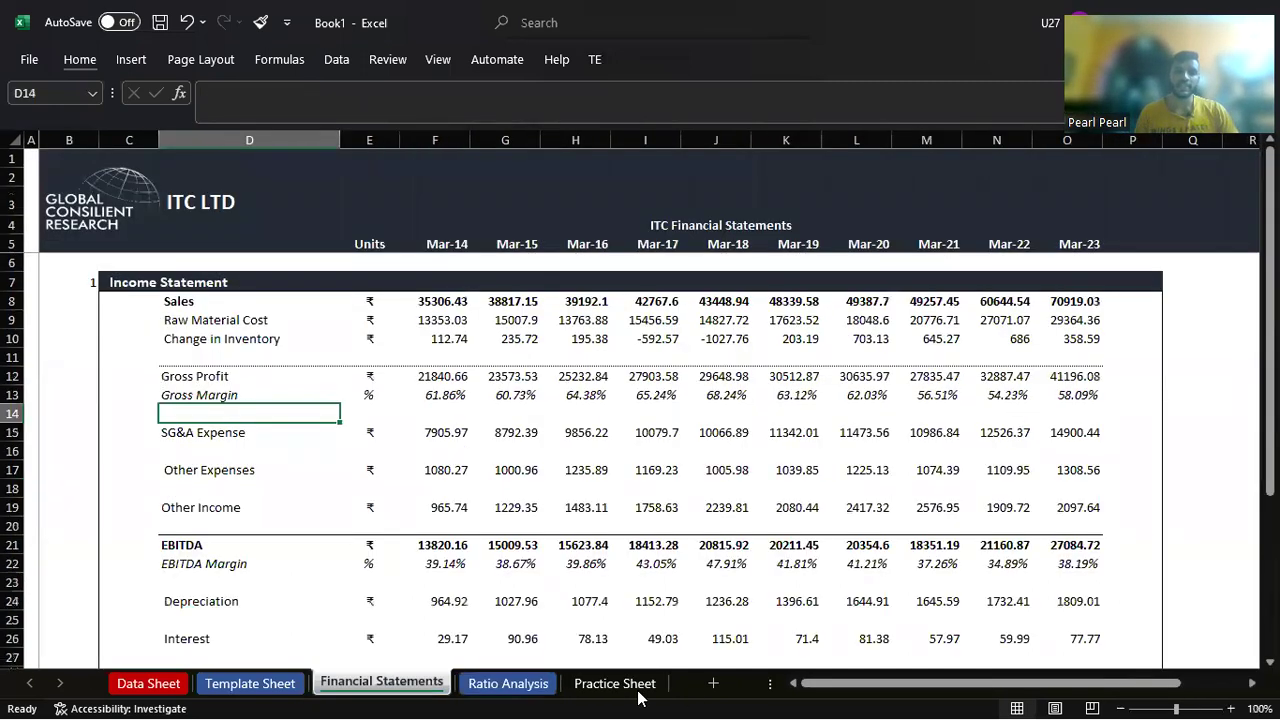
# Step: Inspect the Mar-14 Depreciation figure and select across the Depreciation row
pyautogui.click(455, 604)
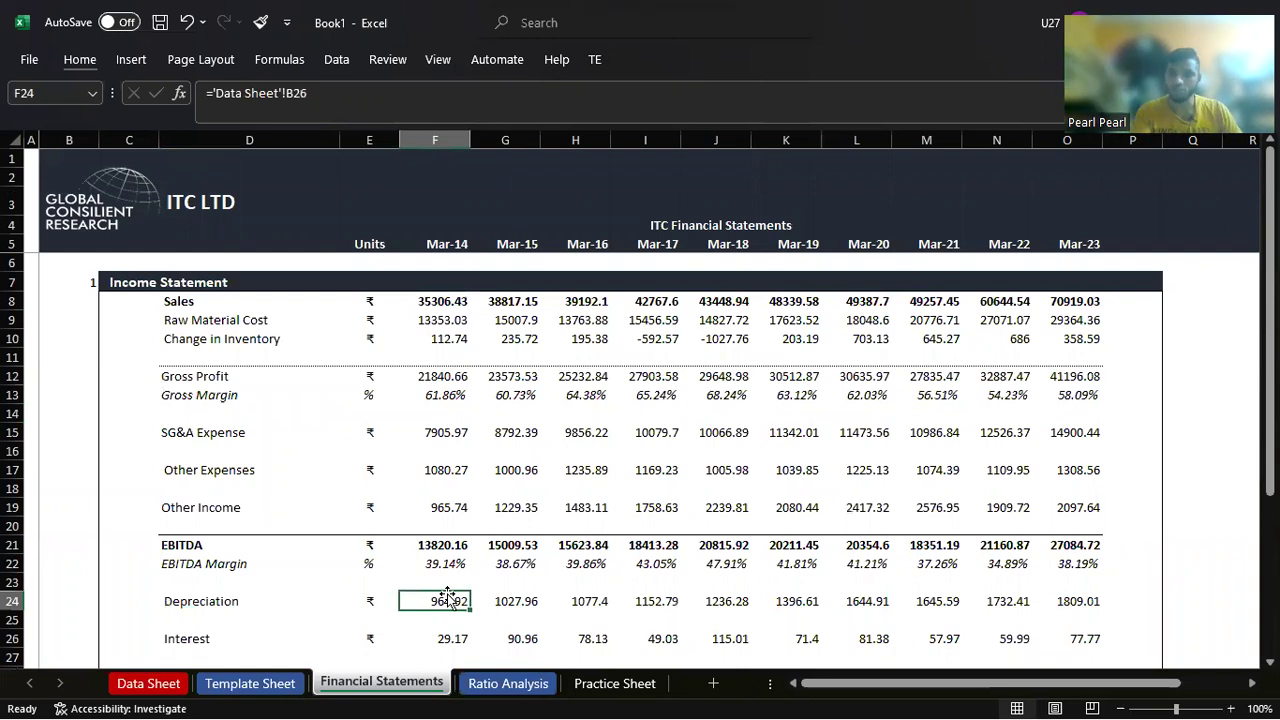
pyautogui.press('Left')
pyautogui.press('Left')
pyautogui.hotkey('shift', 'Right')
pyautogui.hotkey('shift', 'Right')
pyautogui.hotkey('shift', 'Right')
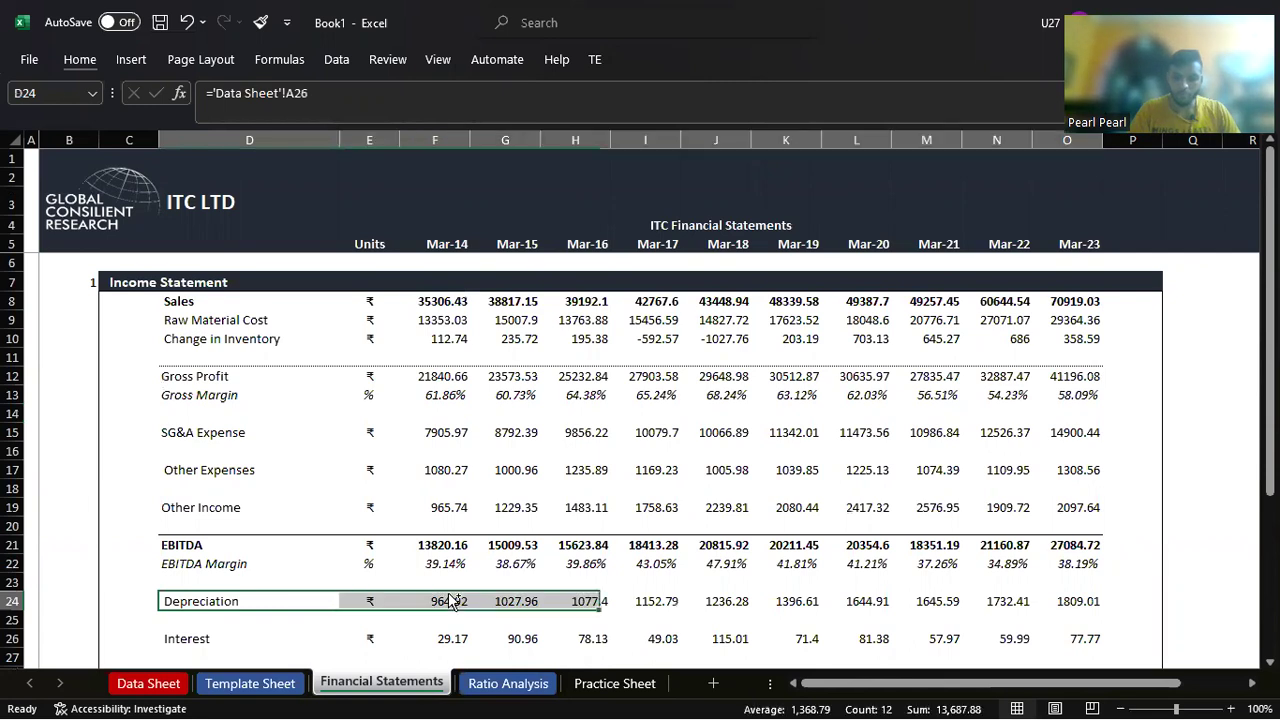
pyautogui.hotkey('shift', 'Right')
pyautogui.hotkey('shift', 'Right')
pyautogui.hotkey('shift', 'Right')
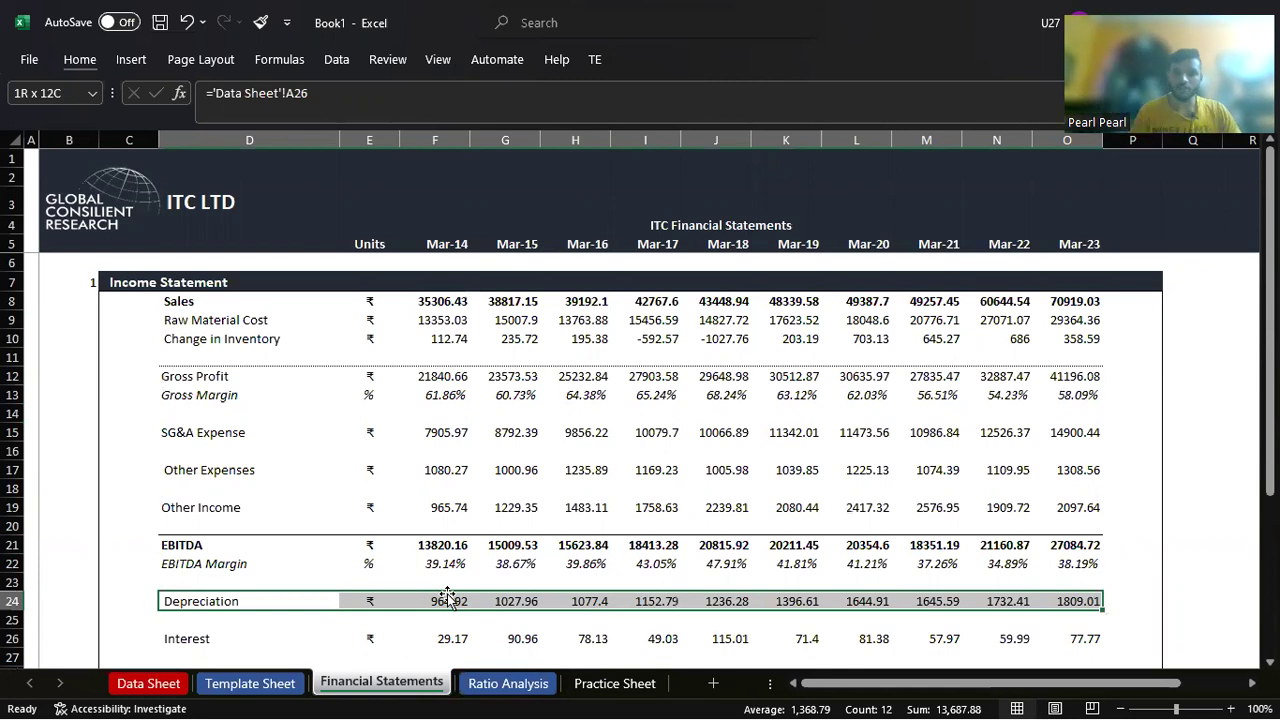
# Step: Select the Net Profit row, check the EBITDA and Gross Margin formulas, then return to the course PDF
pyautogui.scroll(-5, 448, 597)
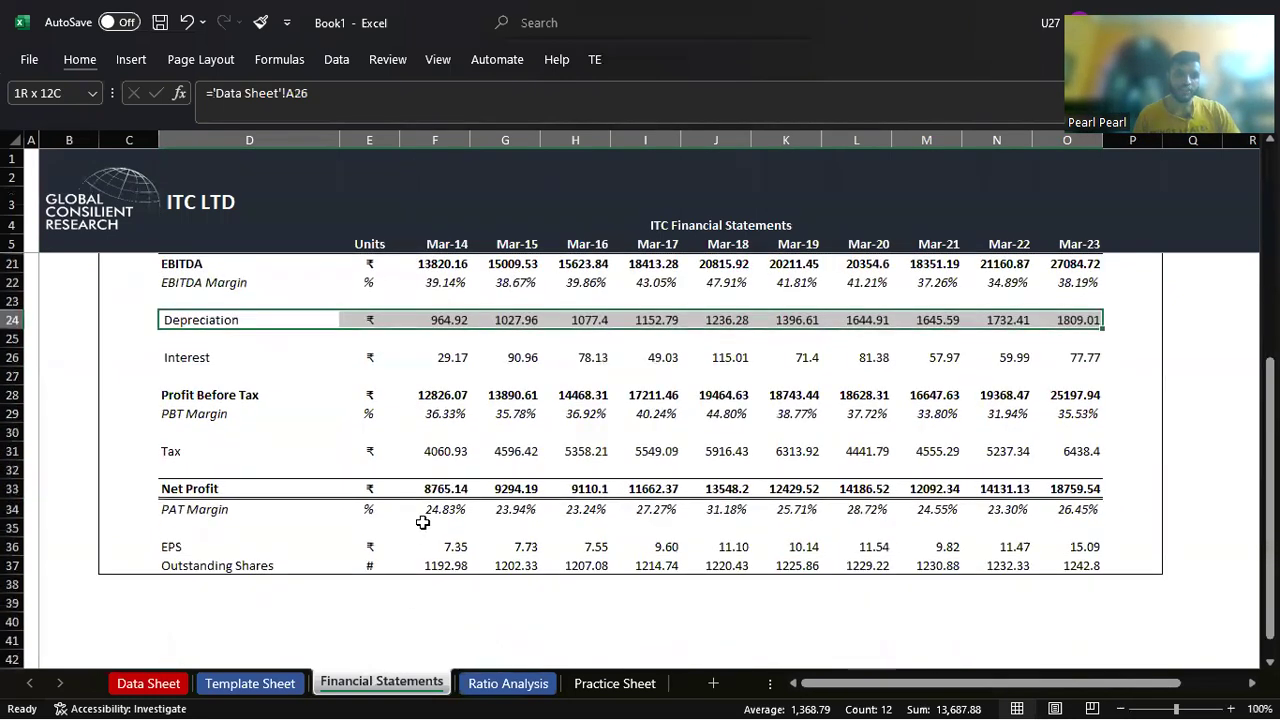
pyautogui.click(459, 489)
pyautogui.hotkey('ctrl', 'shift', 'Right')
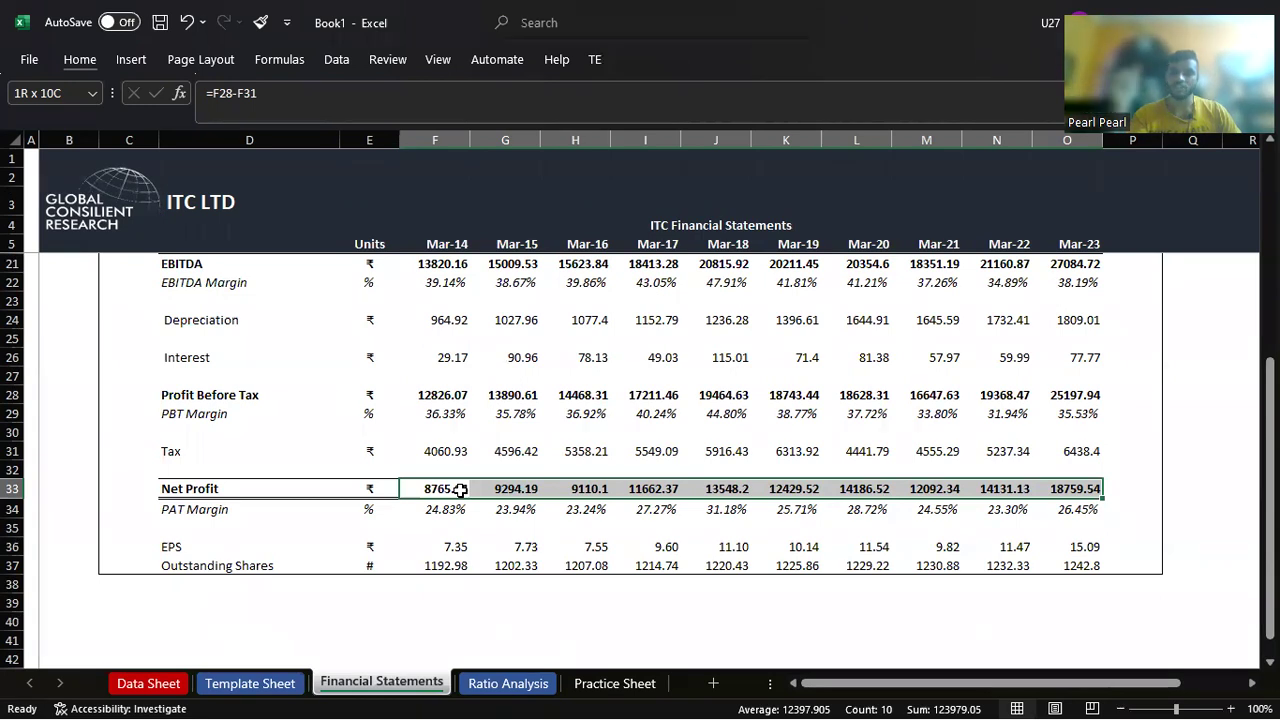
pyautogui.press('Up')
pyautogui.press('Up')
pyautogui.press('Up')
pyautogui.press('Up')
pyautogui.press('Up')
pyautogui.press('Up')
pyautogui.press('Up')
pyautogui.press('Up')
pyautogui.press('Up')
pyautogui.press('Up')
pyautogui.press('Up')
pyautogui.press('Up')
pyautogui.press('Up')
pyautogui.press('Up')
pyautogui.press('Up')
pyautogui.press('Up')
pyautogui.press('Up')
pyautogui.press('Up')
pyautogui.press('Up')
pyautogui.press('Up')
pyautogui.press('Up')
pyautogui.press('Up')
pyautogui.press('Up')
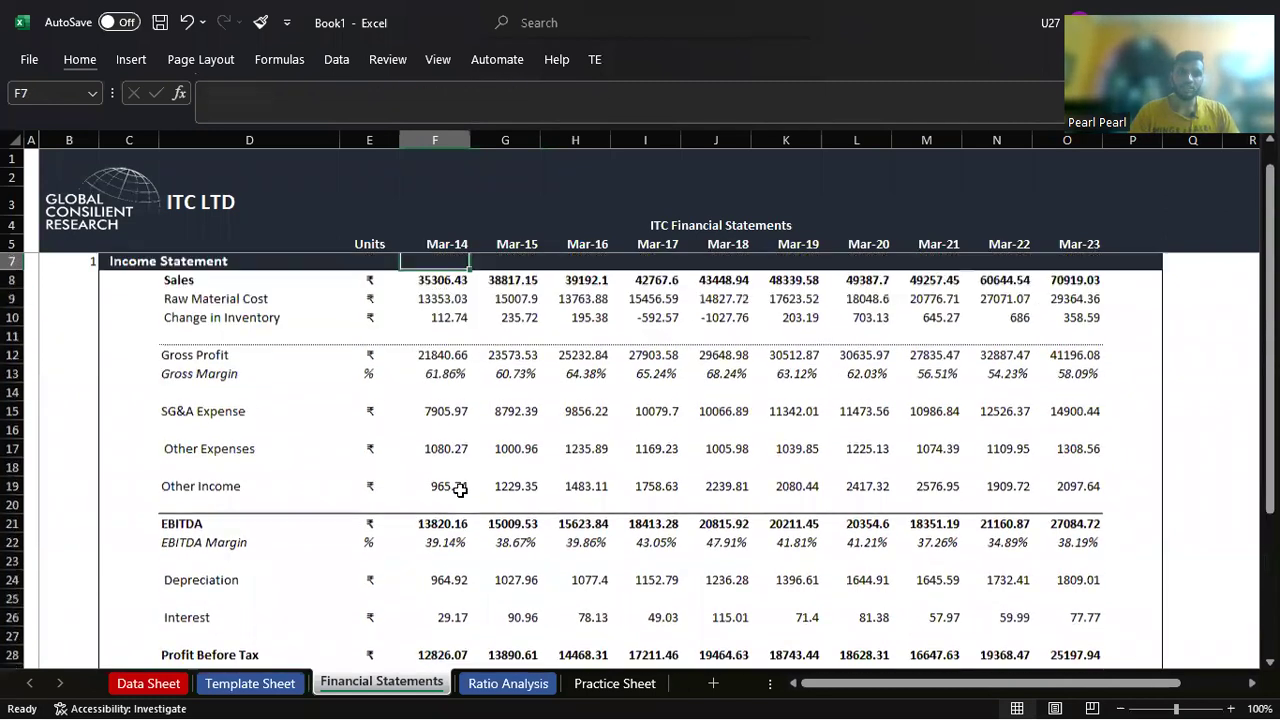
pyautogui.press('Down')
pyautogui.press('Down')
pyautogui.press('Down')
pyautogui.press('Down')
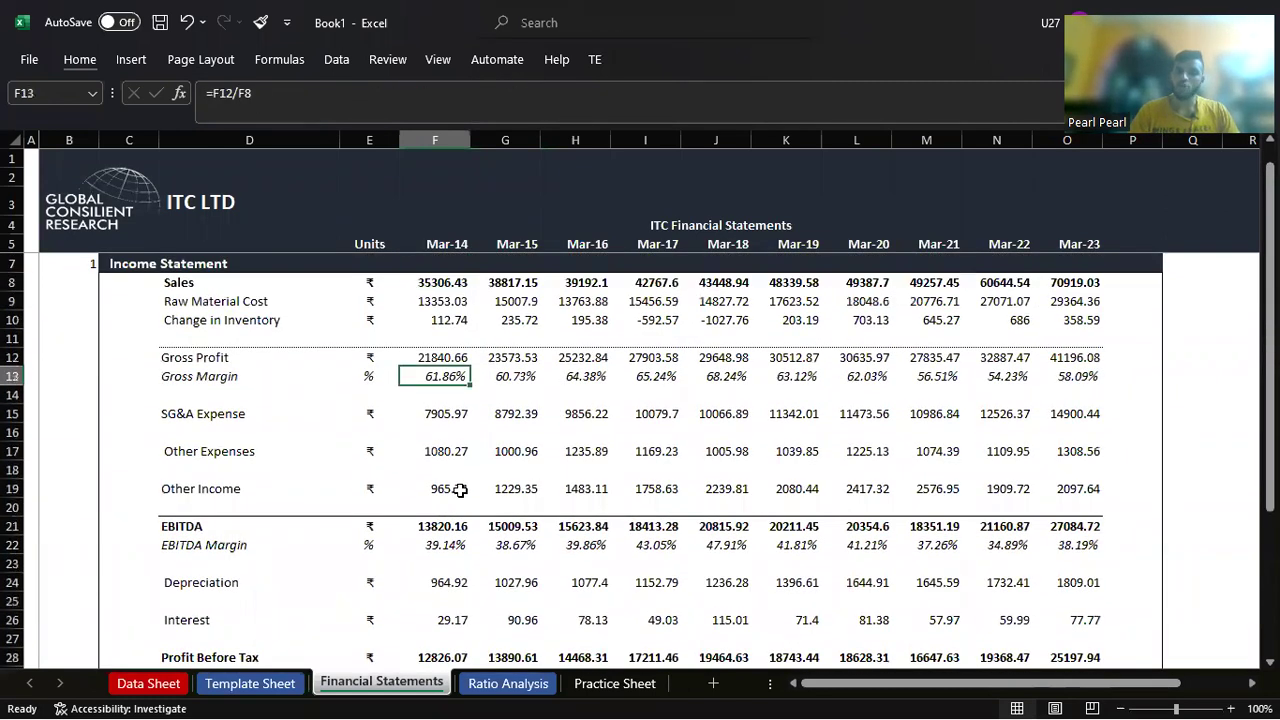
pyautogui.press('Down')
pyautogui.press('Down')
pyautogui.press('Down')
pyautogui.press('Down')
pyautogui.press('Down')
pyautogui.press('Down')
pyautogui.press('Down')
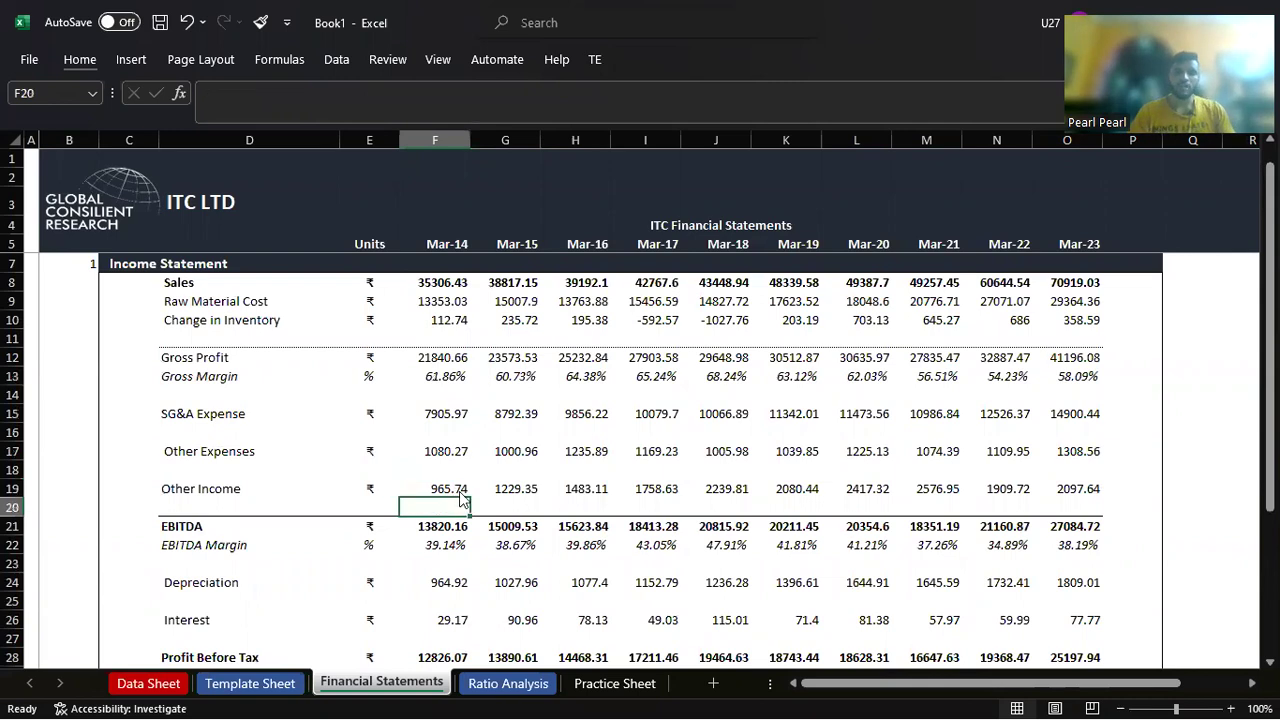
pyautogui.hotkey('alt', 'Tab')
pyautogui.hotkey('alt', 'shift', 'Tab')
pyautogui.hotkey('alt', 'Tab')
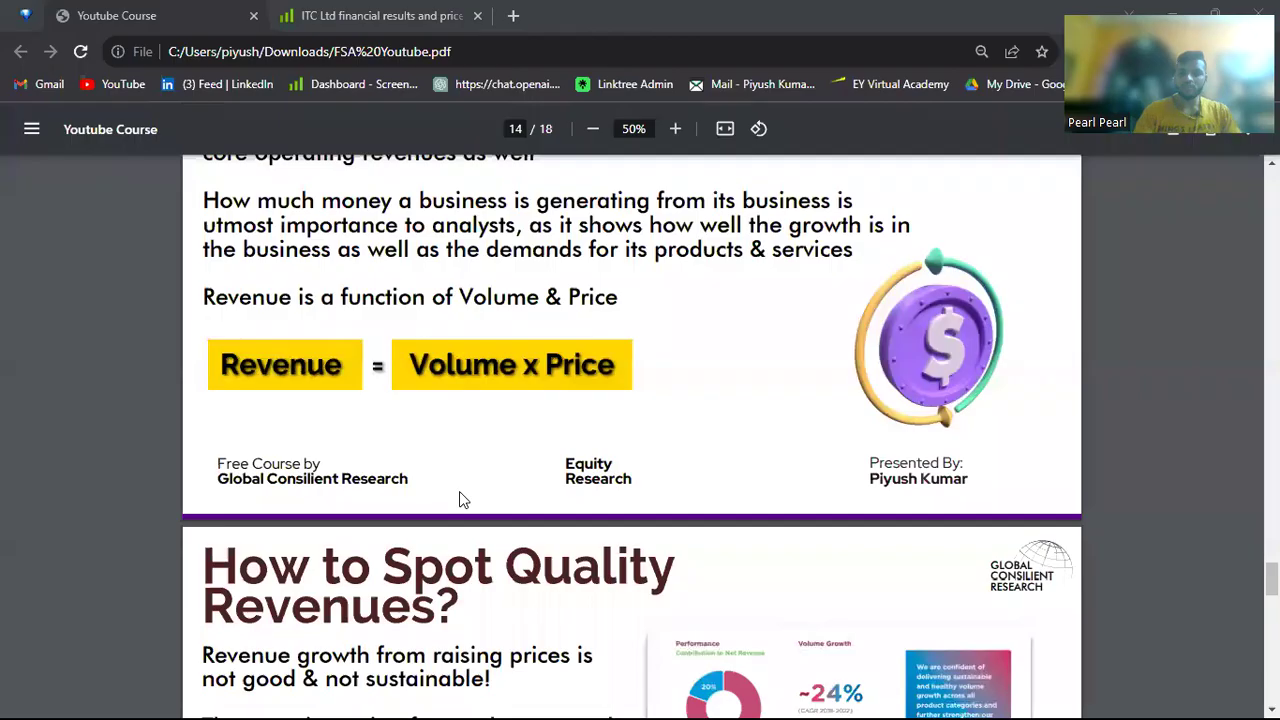
# Step: Open ITC's Financial Year 2023 annual report from Screener's Documents section
pyautogui.hotkey('ctrl', 'Tab')
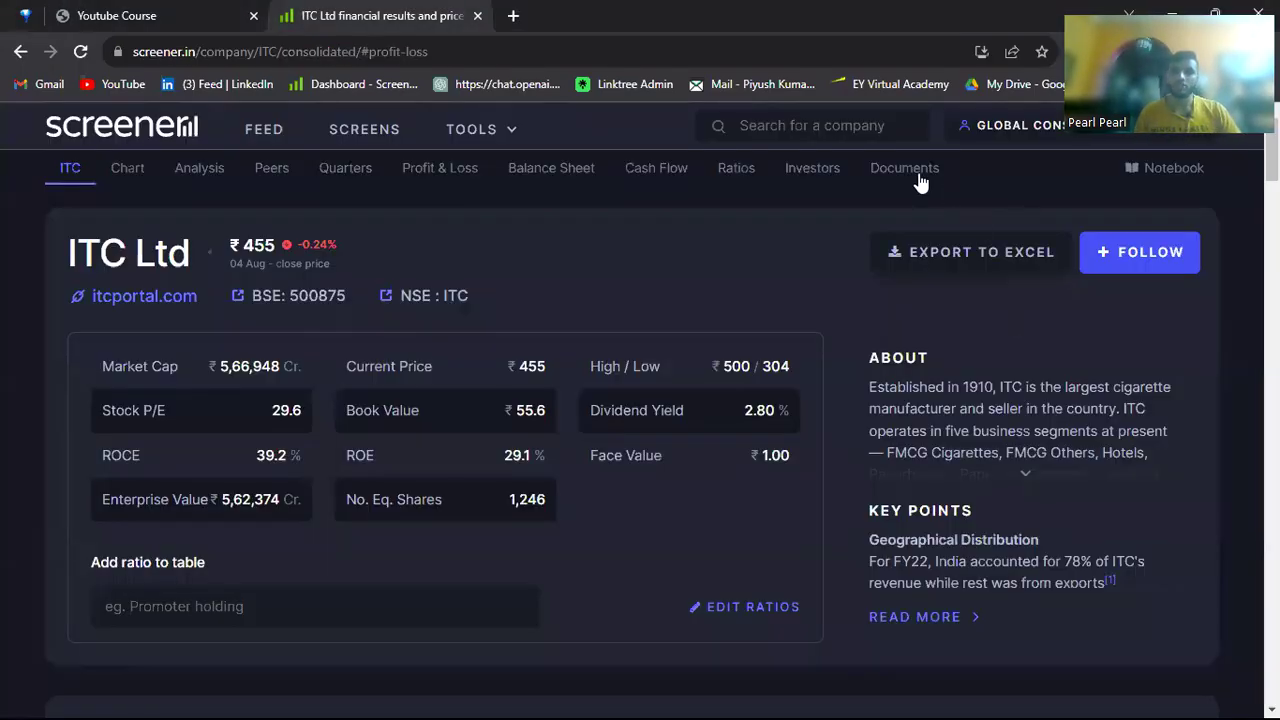
pyautogui.click(918, 176)
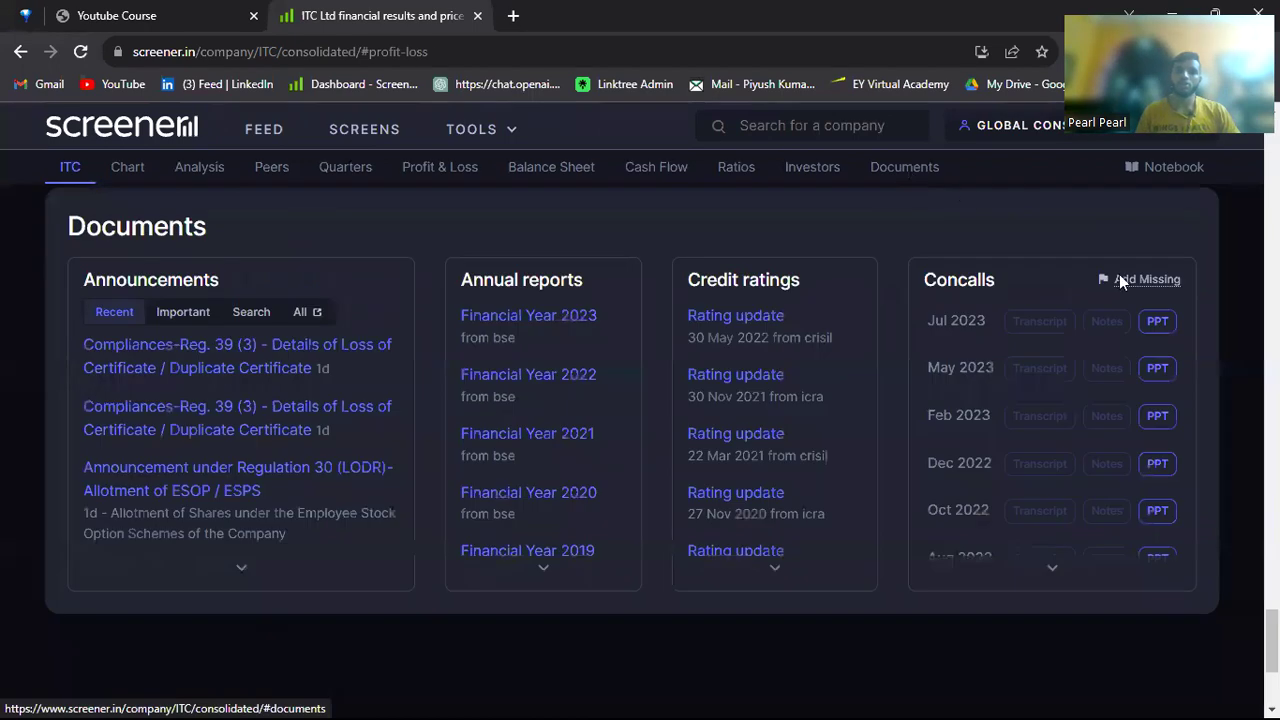
pyautogui.click(551, 320)
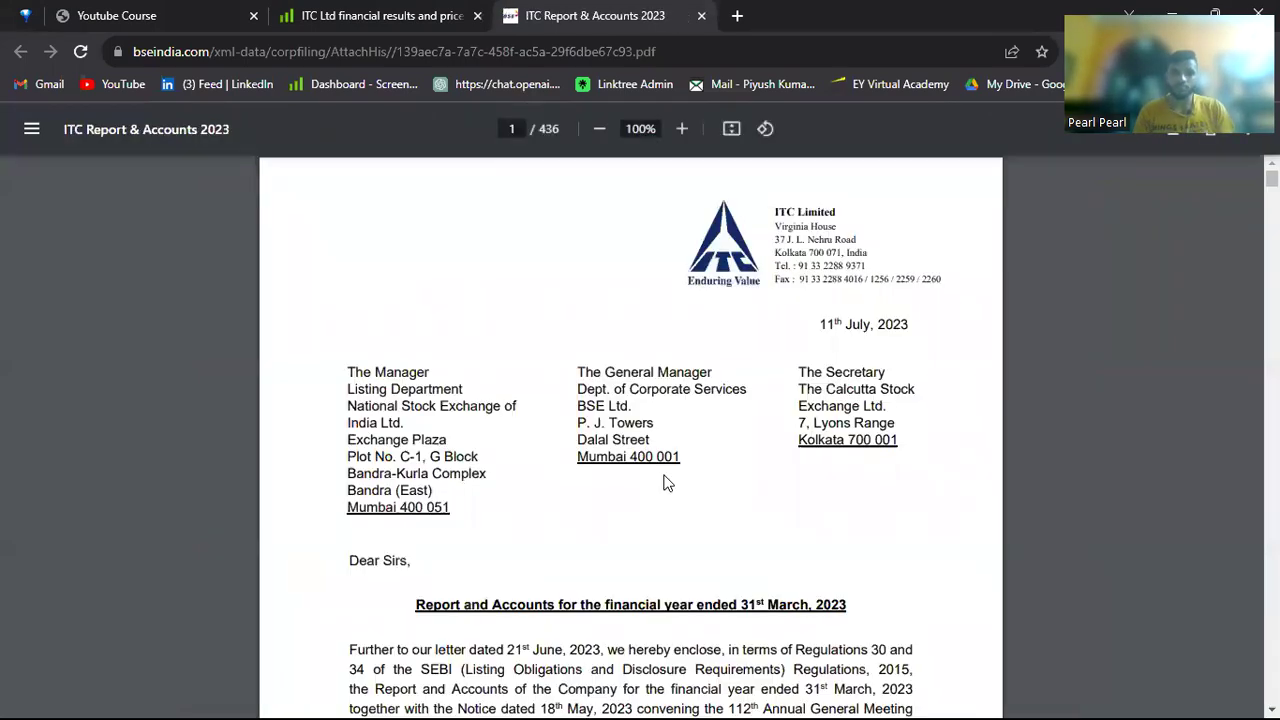
# Step: Search the report for 'depreciation', view the Profit and Loss depreciation at 110%, circling then undoing it
pyautogui.hotkey('ctrl', 'f')
pyautogui.write('depreciation')
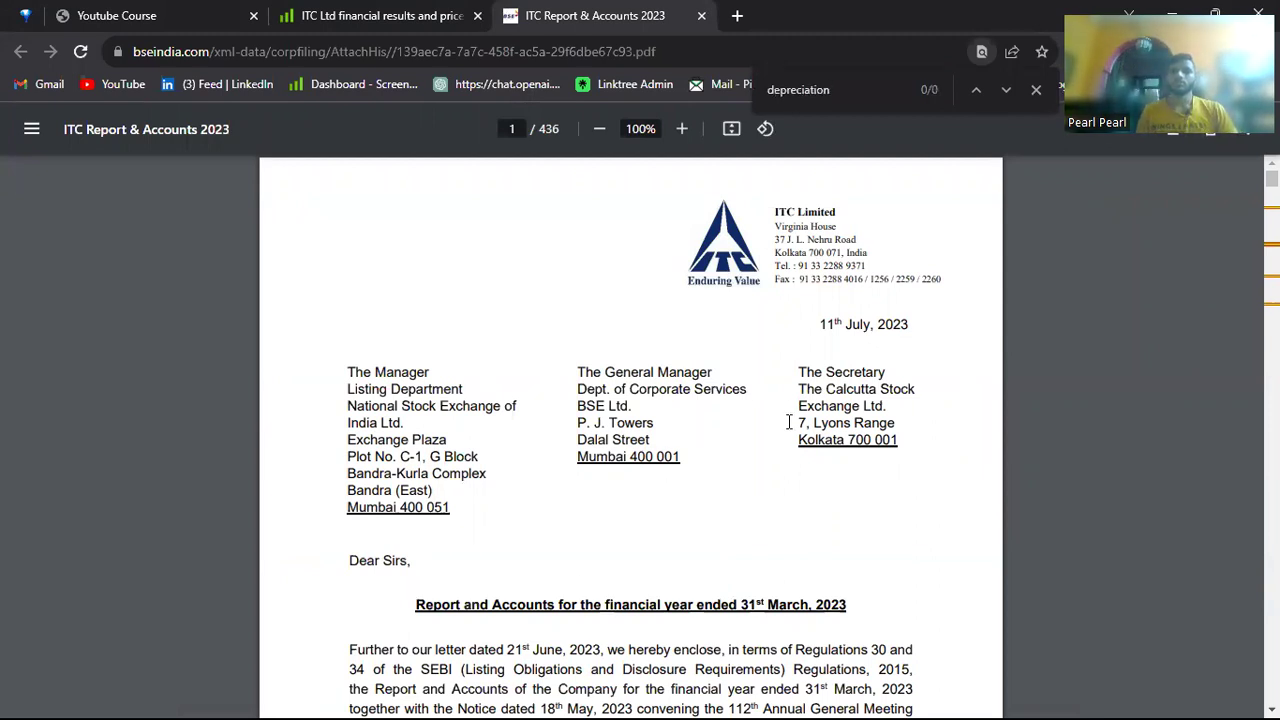
pyautogui.click(1003, 90)
pyautogui.click(1003, 90)
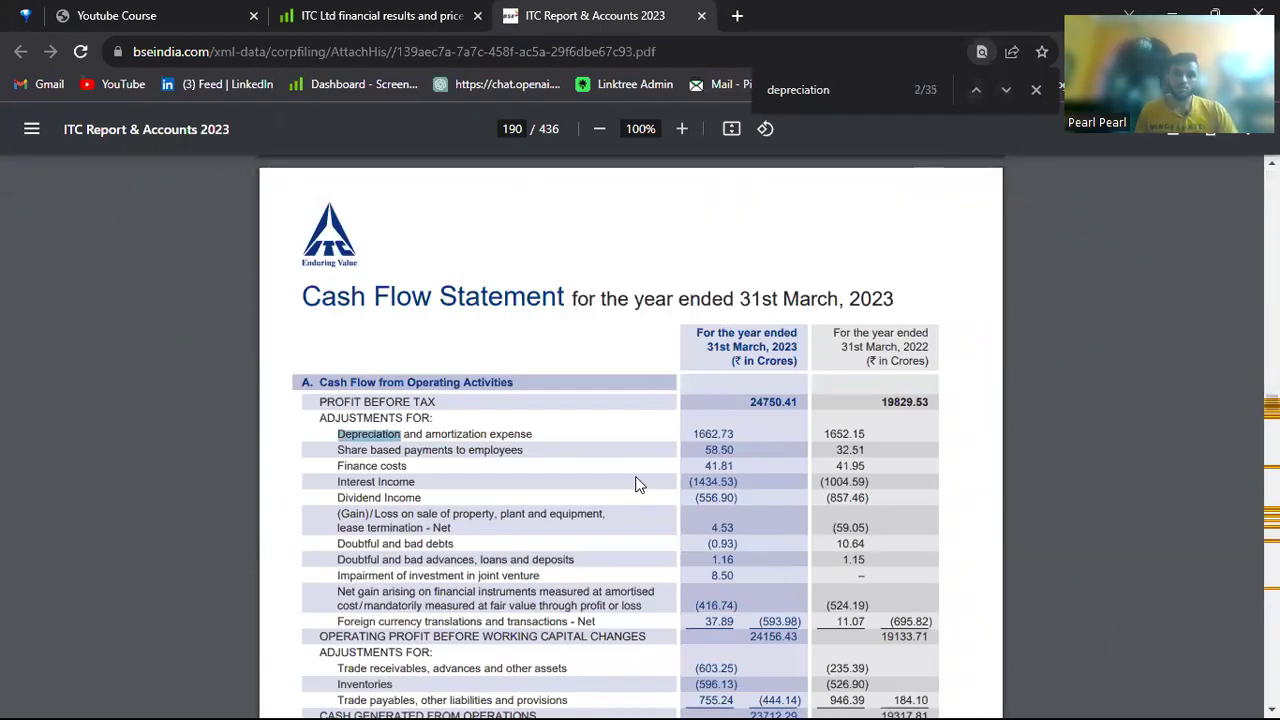
pyautogui.scroll(10, 638, 485)
pyautogui.click(980, 89)
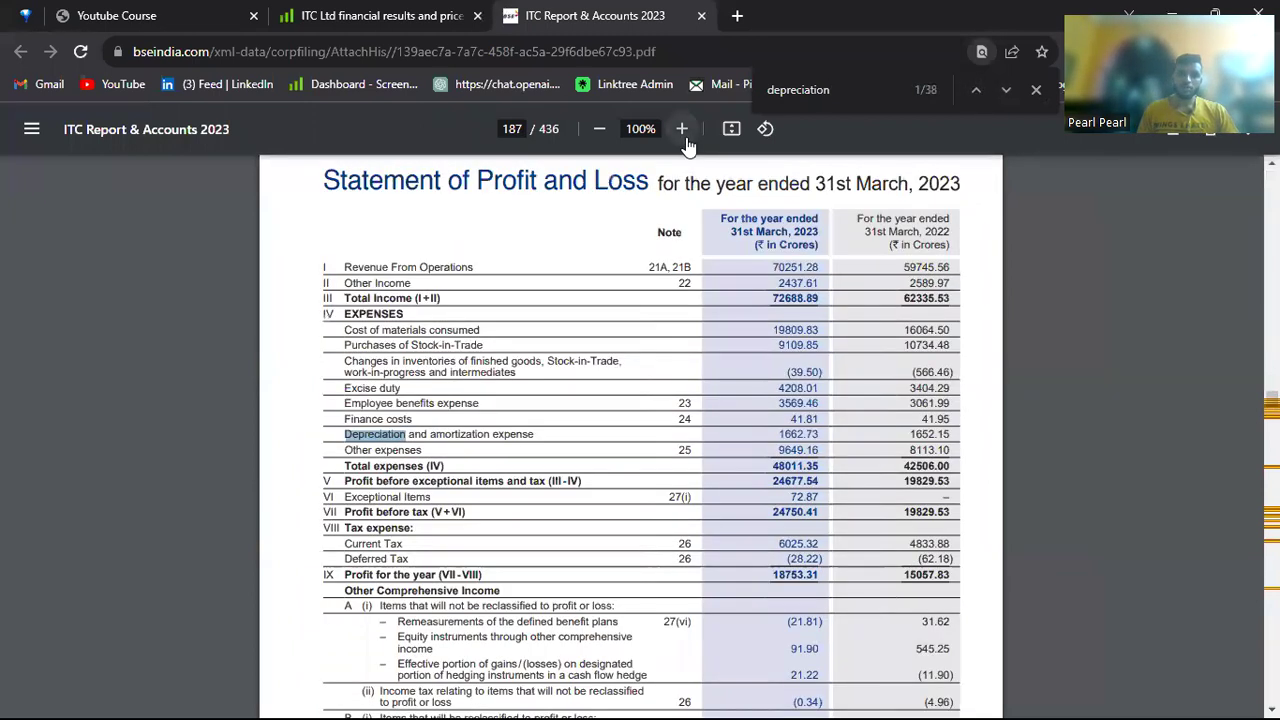
pyautogui.click(682, 133)
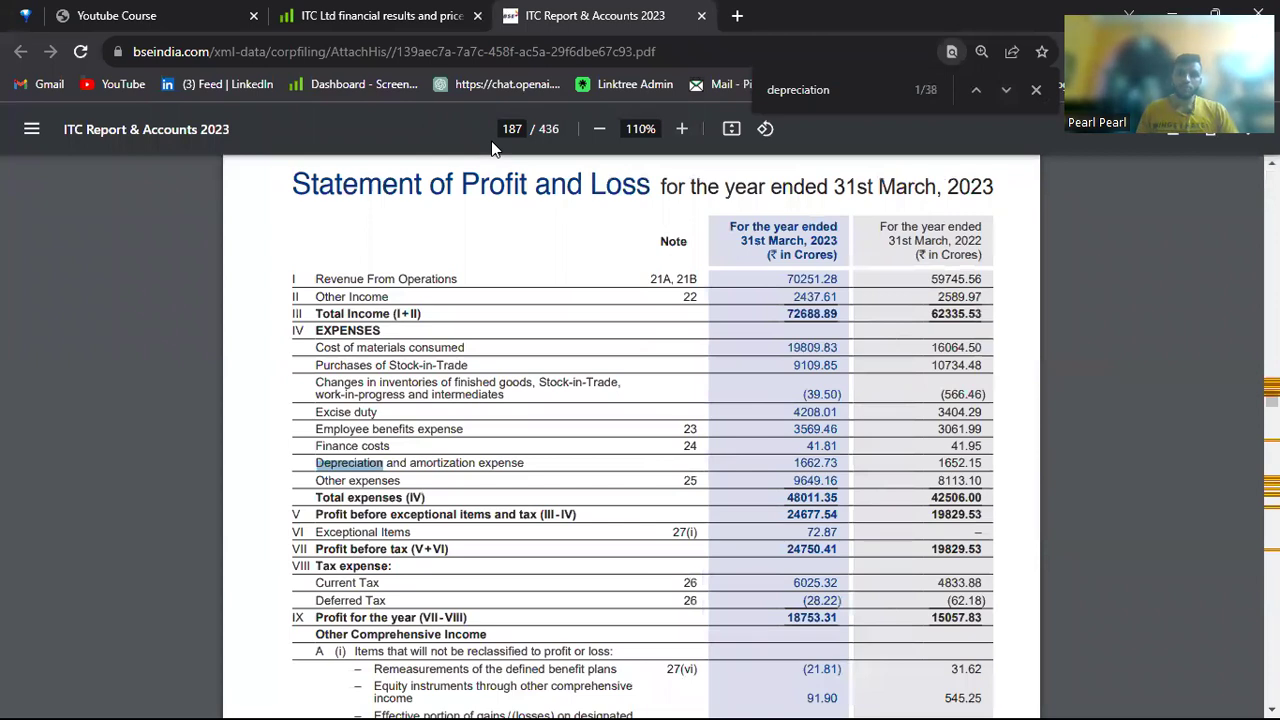
pyautogui.moveTo(318, 451)
pyautogui.mouseDown()
pyautogui.moveTo(773, 472)
pyautogui.moveTo(352, 447)
pyautogui.mouseUp()
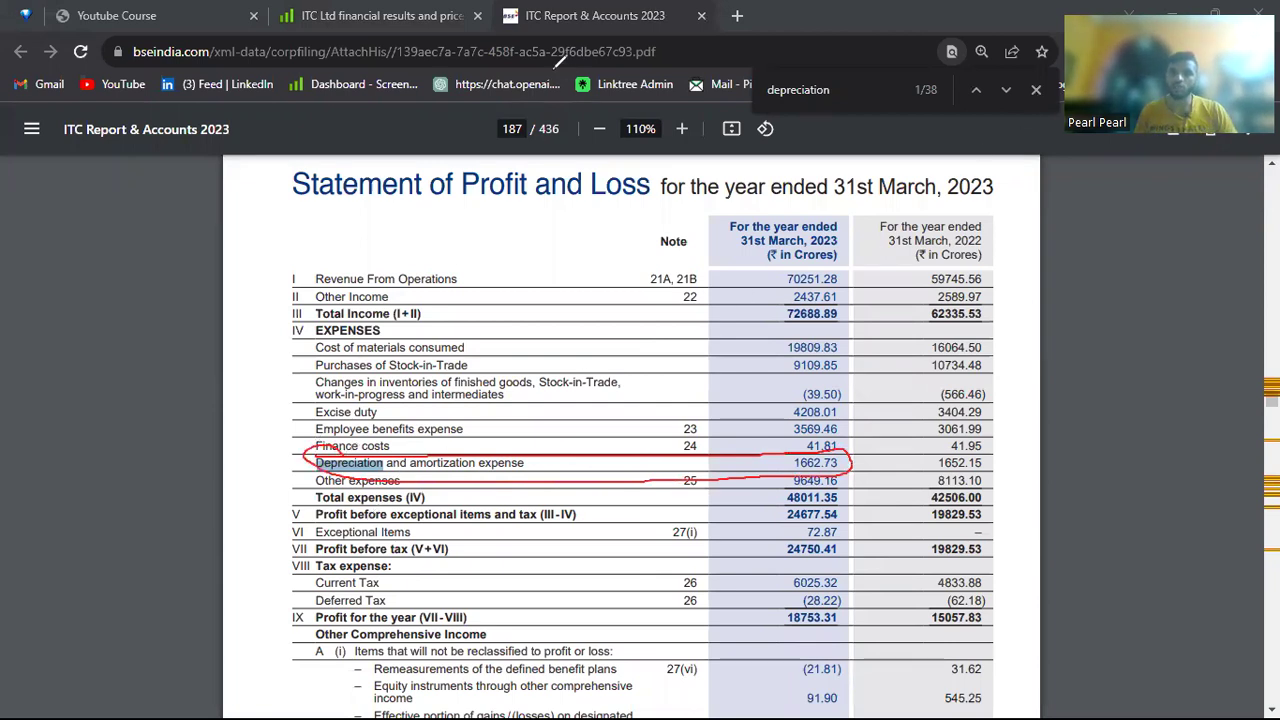
pyautogui.hotkey('ctrl', 'z')
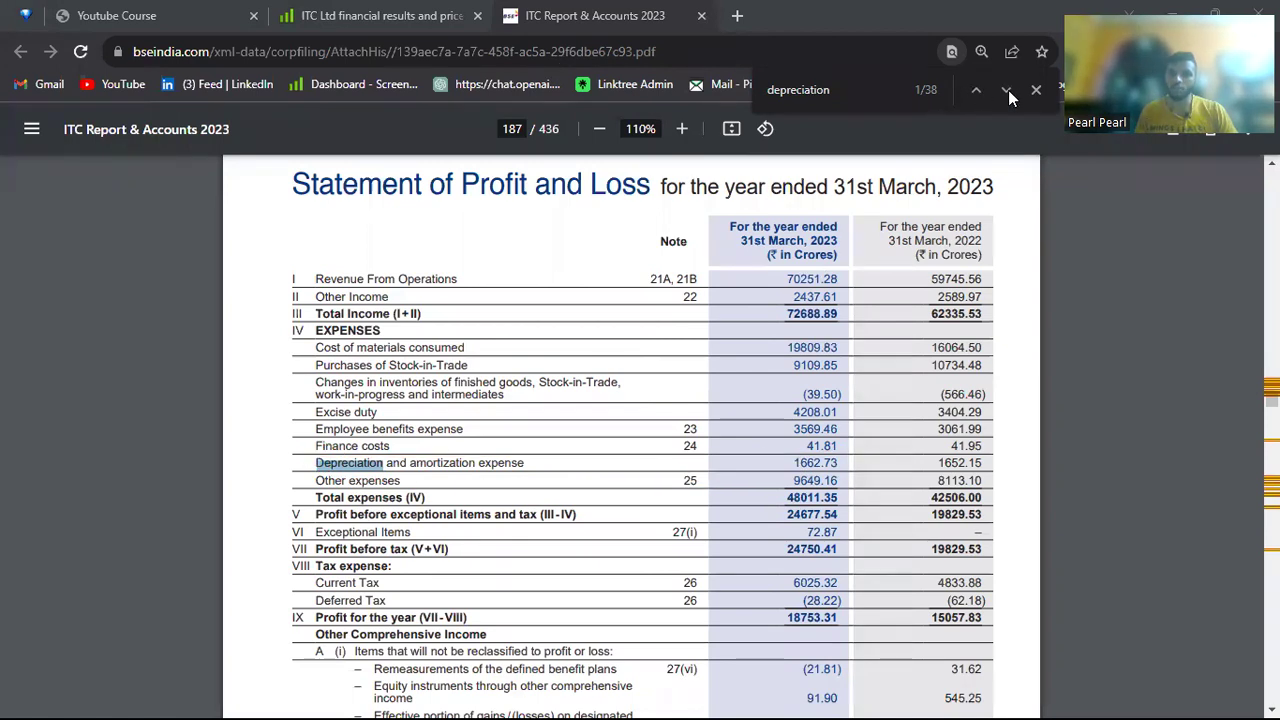
# Step: Step through the Cash Flow and Notes depreciation matches to page 192's policy at 125% zoom
pyautogui.click(1007, 91)
pyautogui.click(1008, 90)
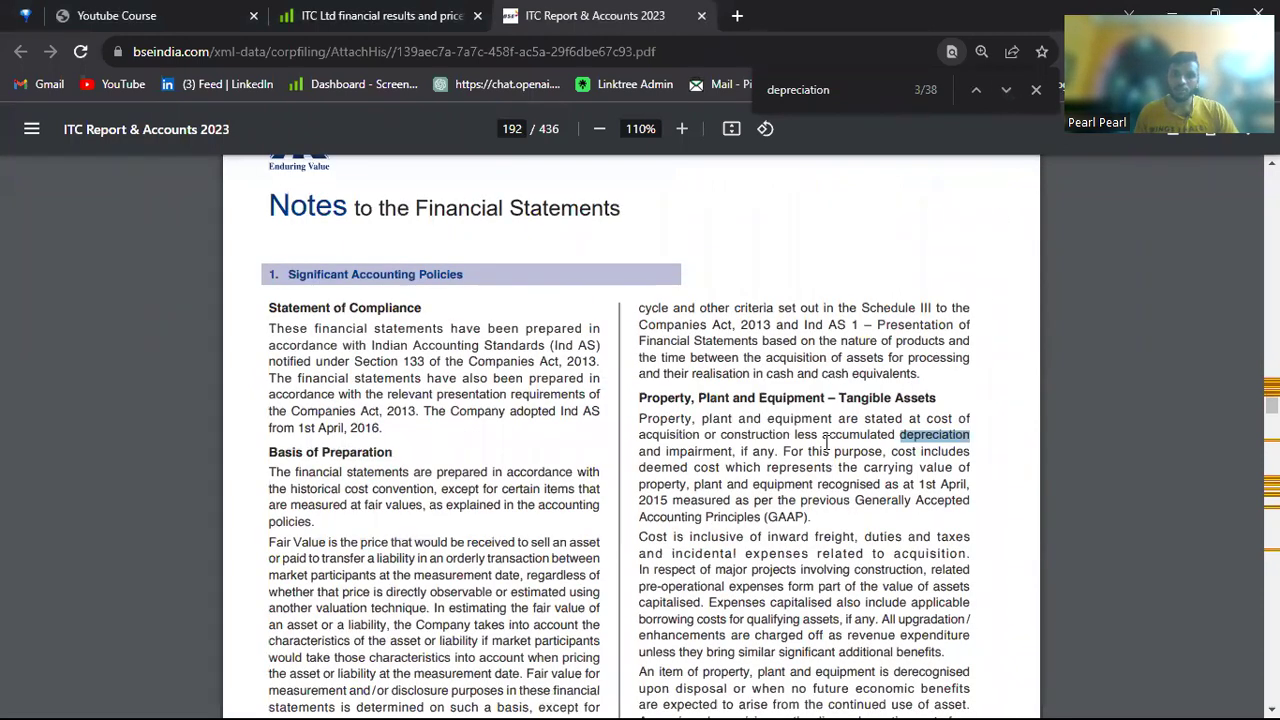
pyautogui.scroll(-2, 667, 370)
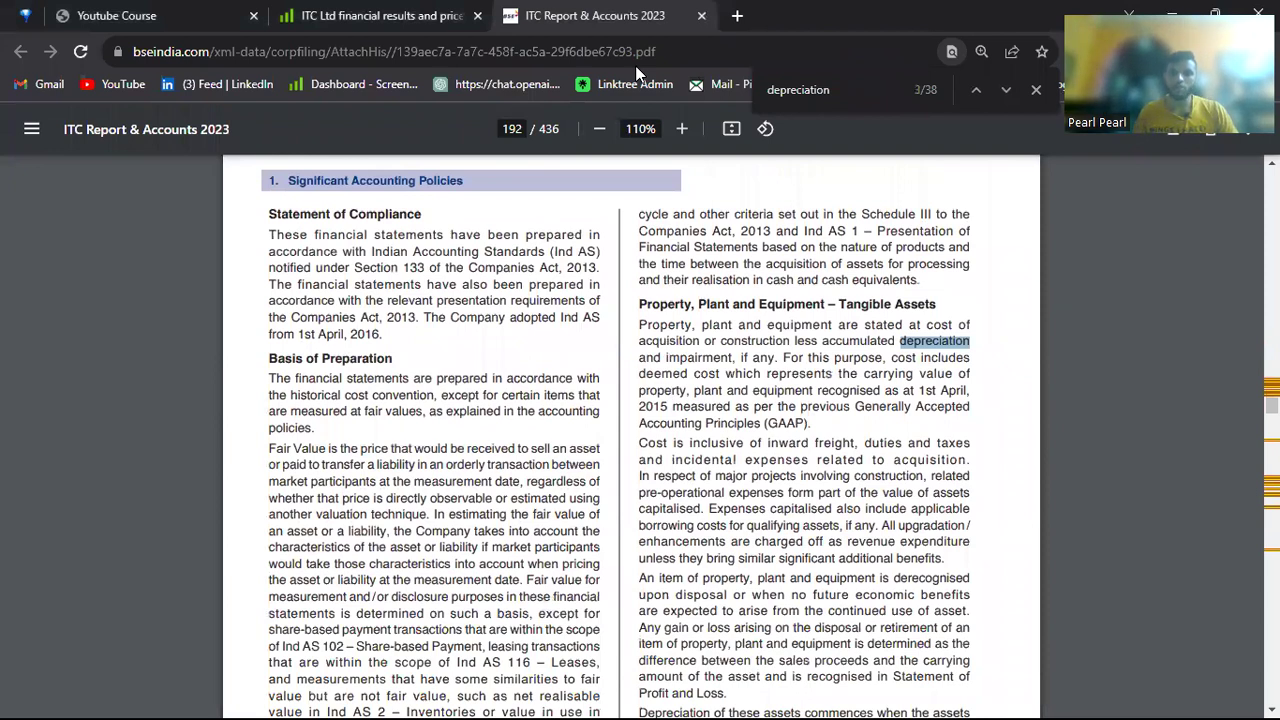
pyautogui.click(679, 132)
# Step: Zoom the PDF to 150% and mark up the Property, Plant and Equipment policy paragraph
pyautogui.click(680, 135)
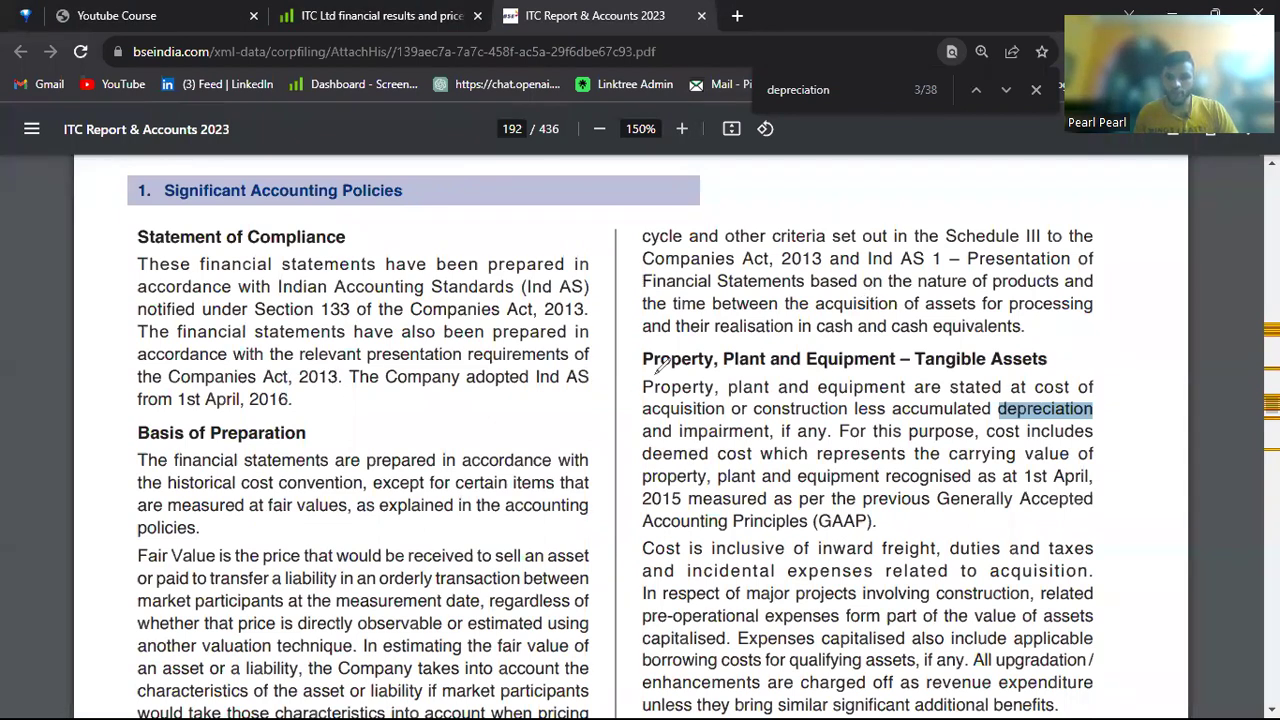
pyautogui.moveTo(658, 367); pyautogui.dragTo(655, 337)
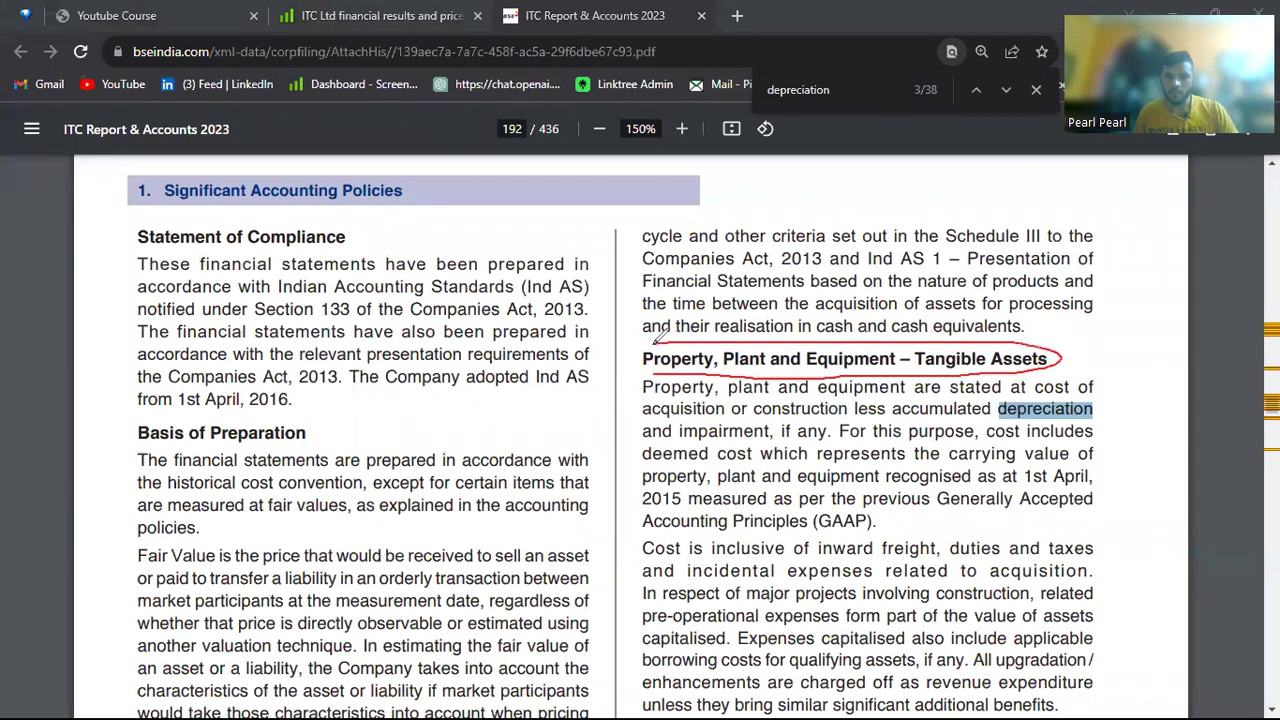
pyautogui.moveTo(642, 401); pyautogui.dragTo(714, 398)
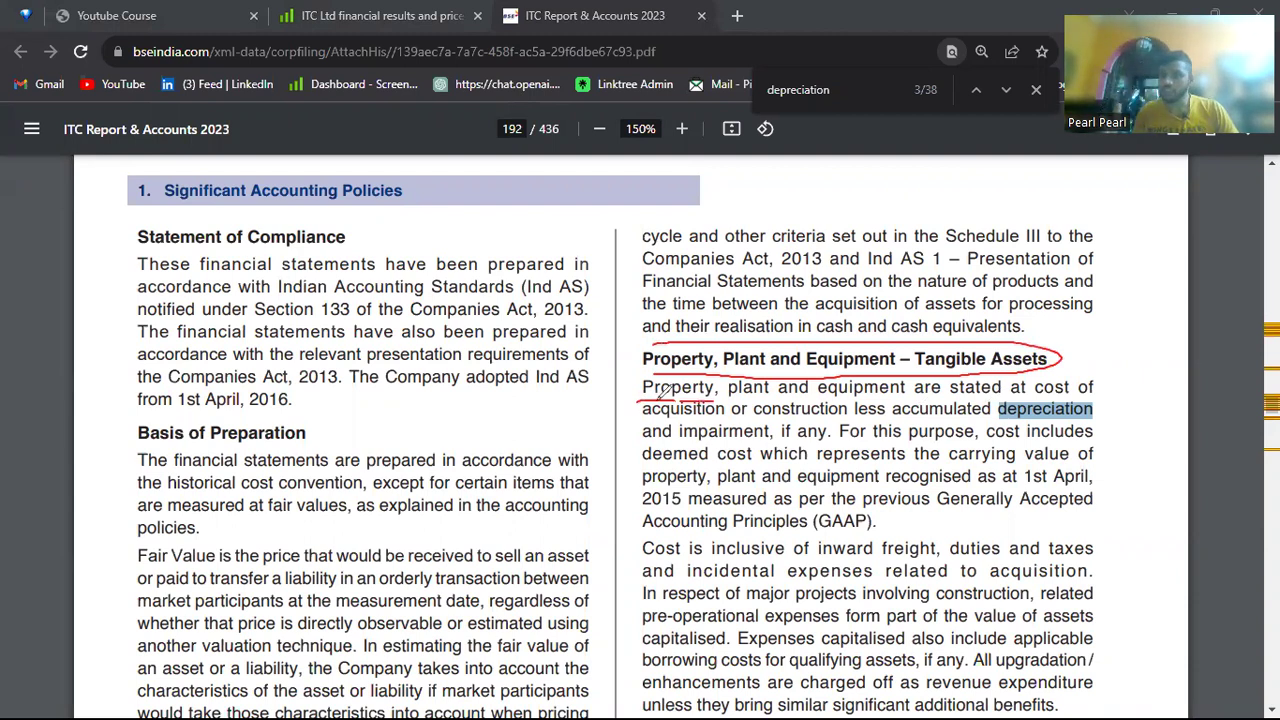
pyautogui.moveTo(705, 400); pyautogui.dragTo(1084, 393)
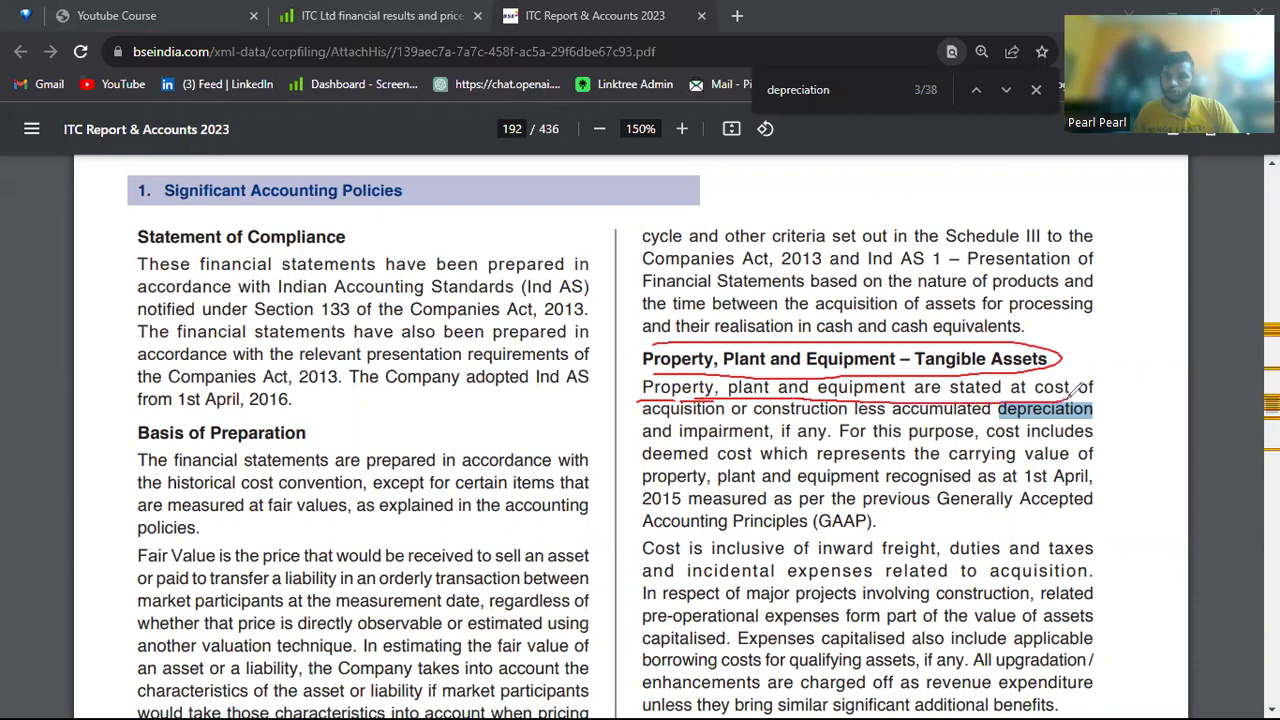
pyautogui.moveTo(642, 416); pyautogui.dragTo(838, 412)
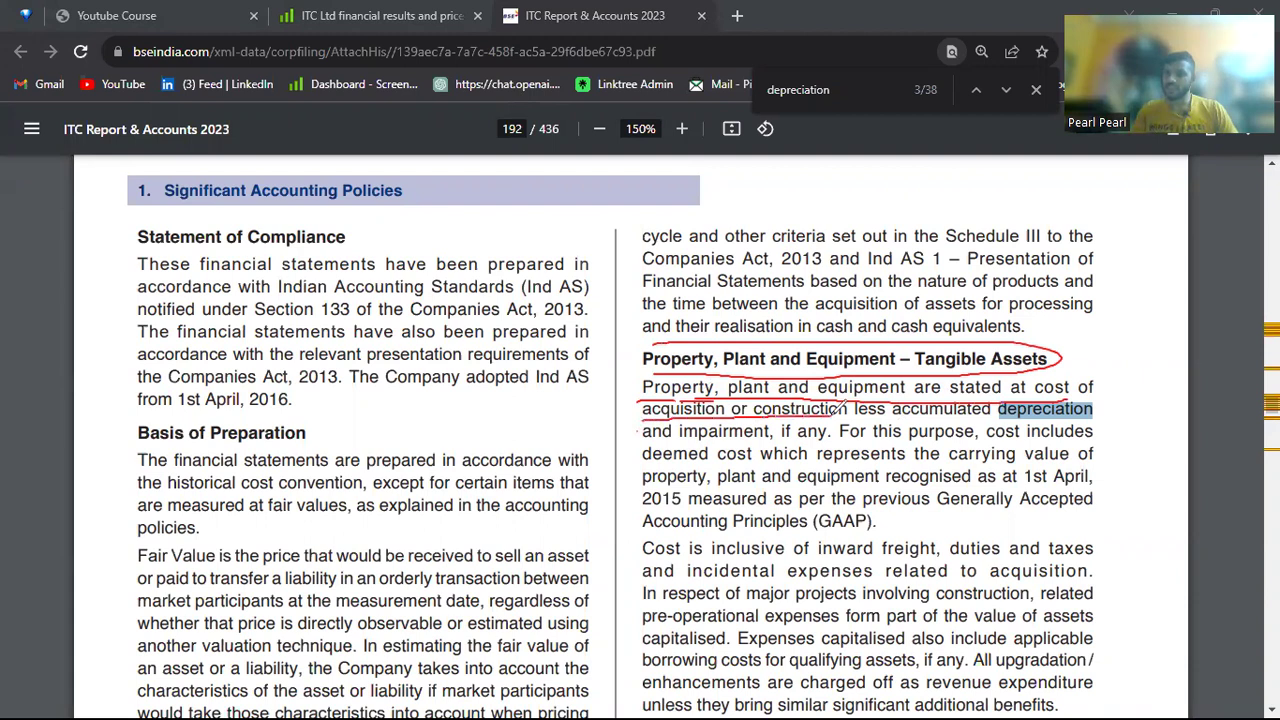
pyautogui.moveTo(842, 411); pyautogui.dragTo(1093, 408)
pyautogui.moveTo(642, 440); pyautogui.dragTo(810, 438)
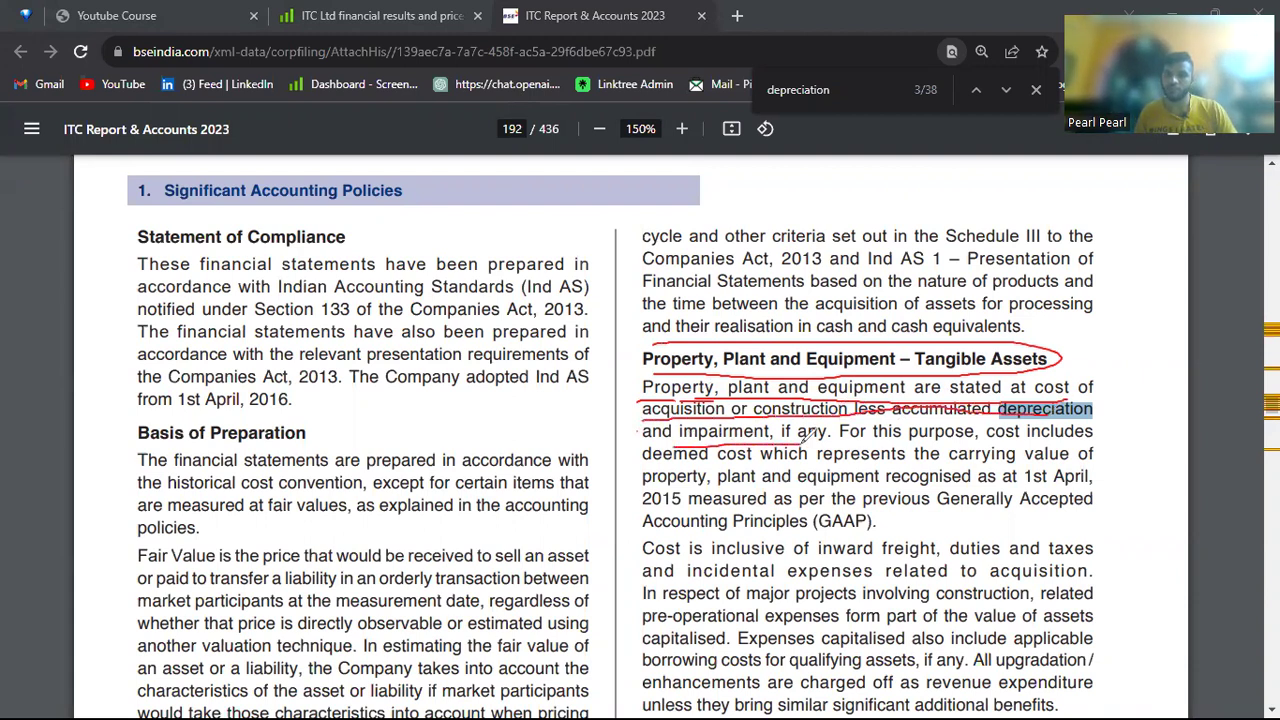
# Step: Write 'Cost' and 'De' in the margin and circle 'and impairment'
pyautogui.moveTo(1116, 325)
pyautogui.mouseDown()
pyautogui.moveTo(1107, 342)
pyautogui.moveTo(1146, 320)
pyautogui.mouseUp()
pyautogui.moveTo(1160, 274)
pyautogui.mouseDown()
pyautogui.moveTo(1148, 328)
pyautogui.moveTo(1167, 286)
pyautogui.mouseUp()
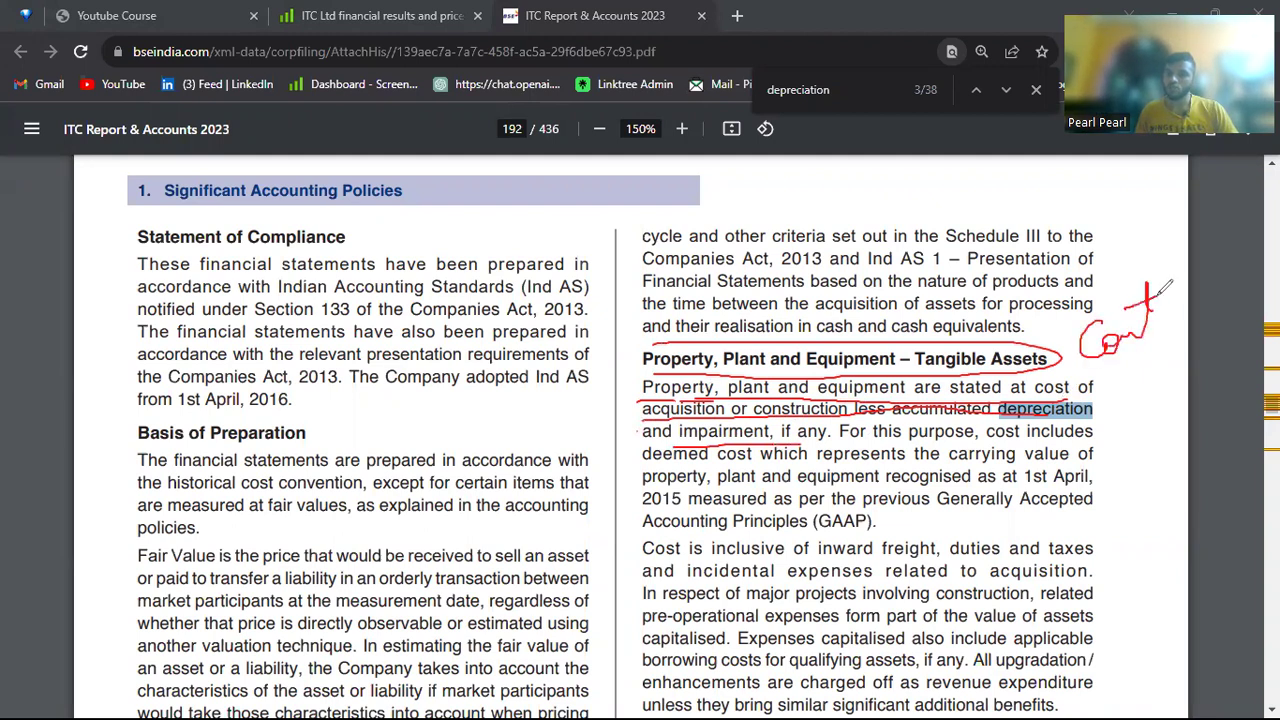
pyautogui.moveTo(1100, 380)
pyautogui.mouseDown()
pyautogui.moveTo(1102, 432)
pyautogui.moveTo(1160, 378)
pyautogui.moveTo(1158, 400)
pyautogui.mouseUp()
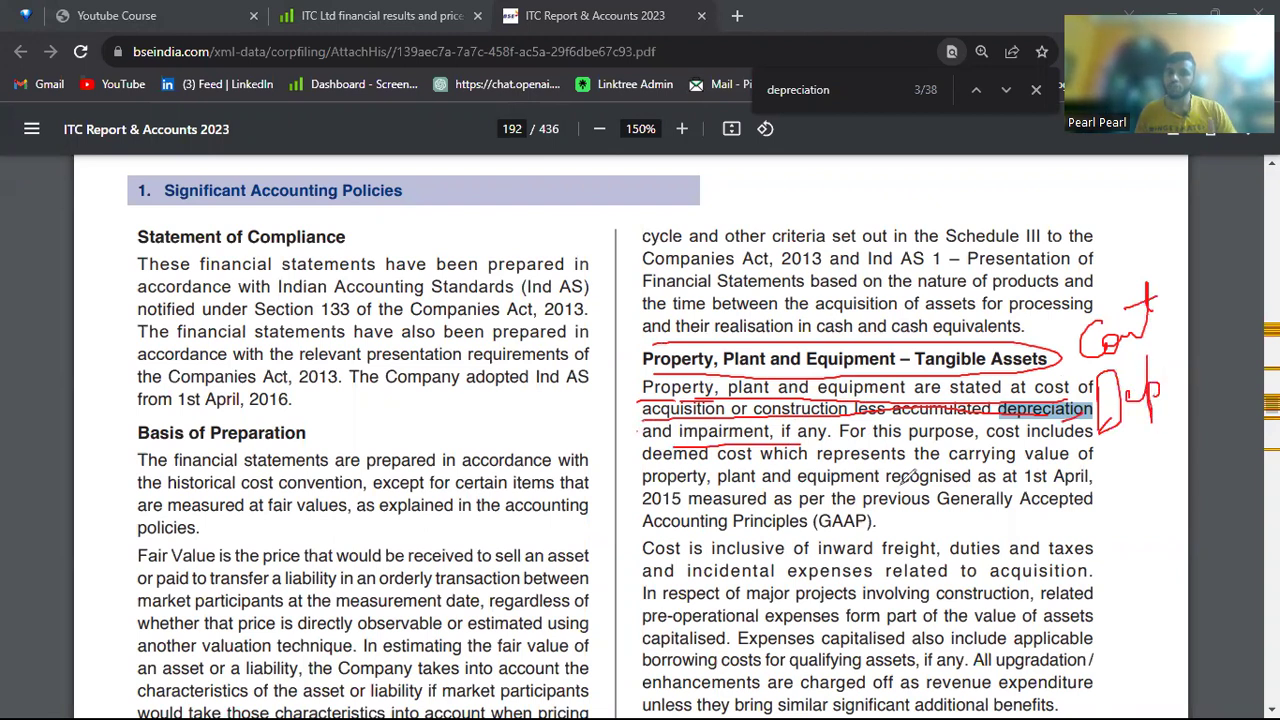
pyautogui.moveTo(694, 436); pyautogui.dragTo(690, 440)
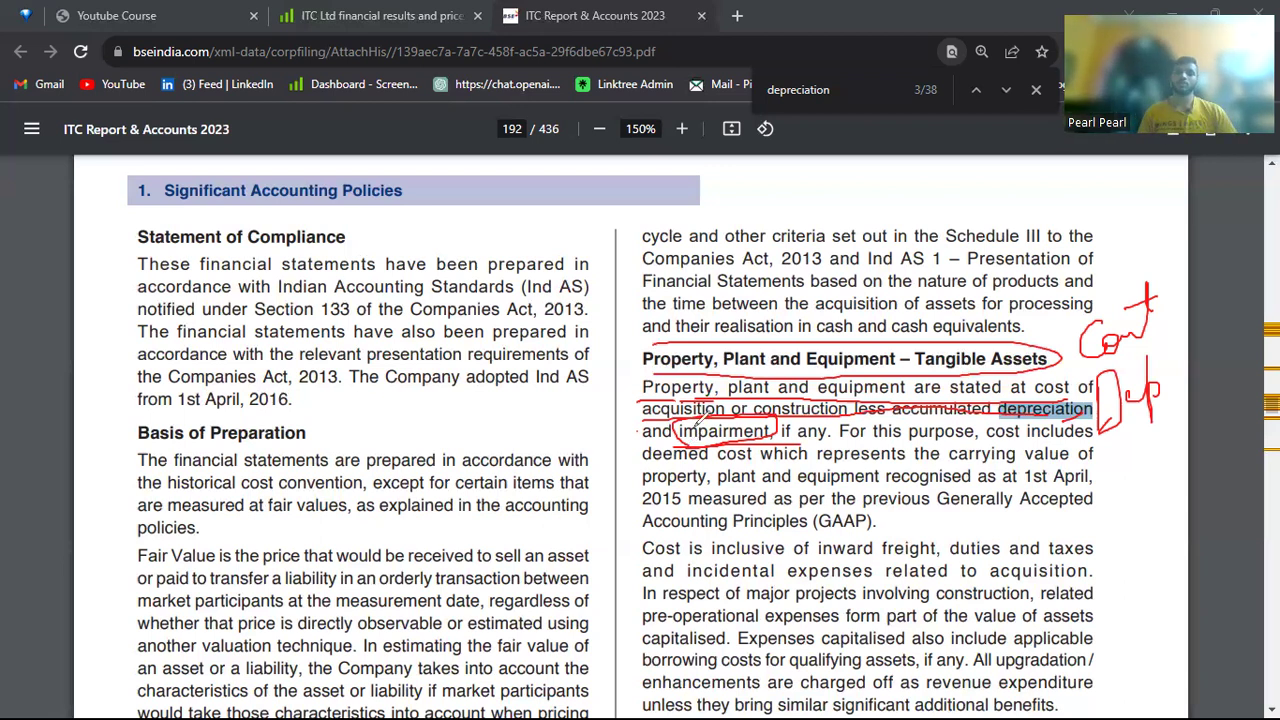
pyautogui.moveTo(686, 427); pyautogui.dragTo(704, 440)
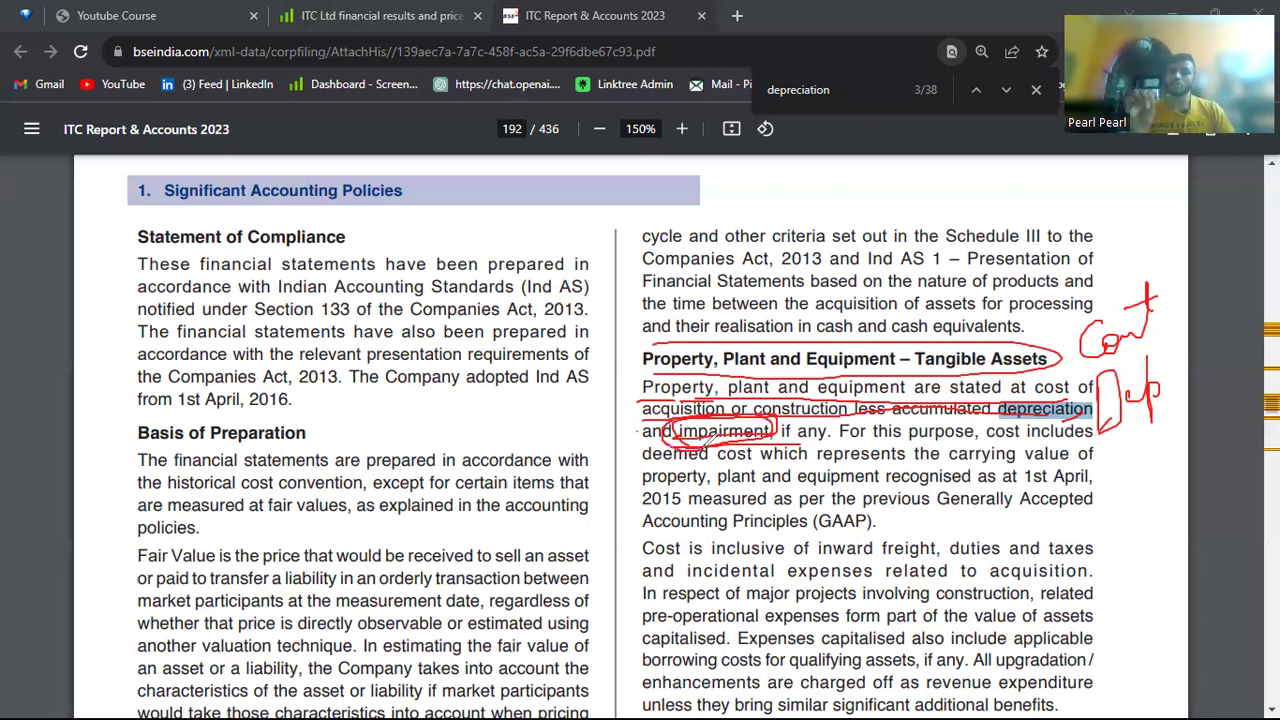
# Step: Switch to Excel and back to the ITC report, clearing the red pen markings
pyautogui.hotkey('alt', 'Tab')
pyautogui.hotkey('alt', 'Tab')
pyautogui.hotkey('alt', 'Tab')
pyautogui.hotkey('alt', 'Tab')
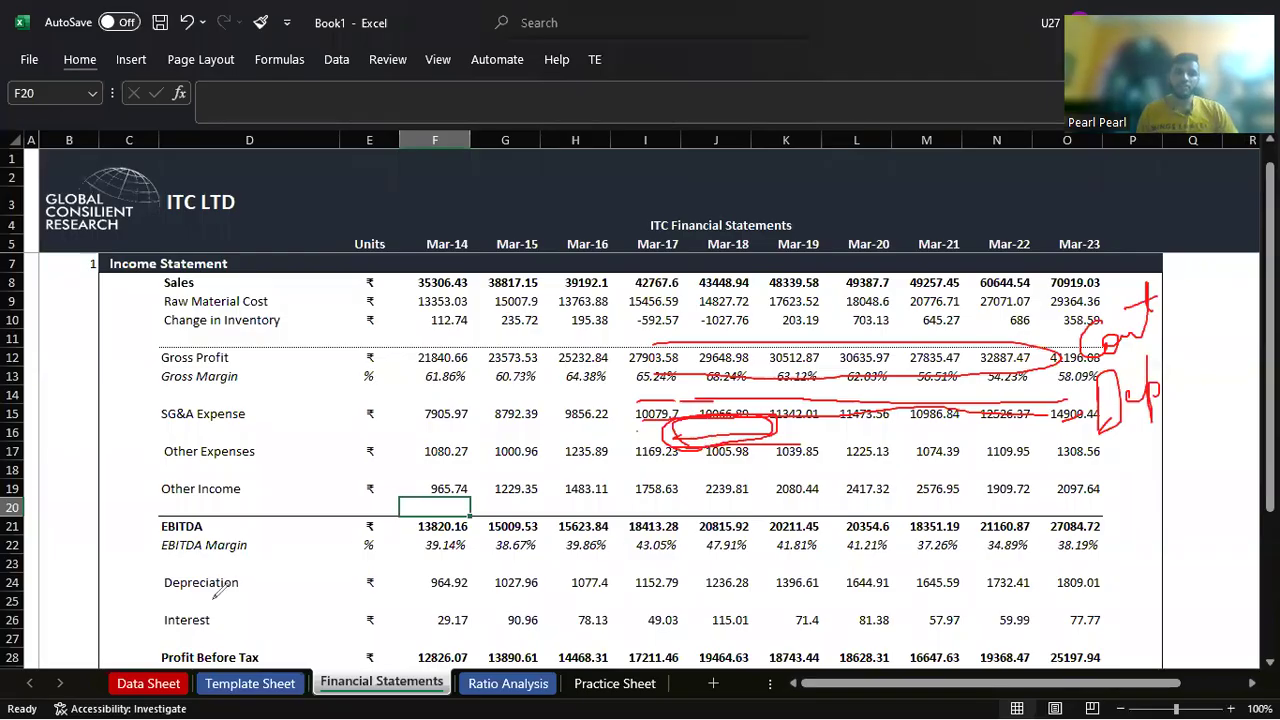
pyautogui.hotkey('alt', 'Tab')
pyautogui.hotkey('alt', 'Tab')
pyautogui.hotkey('alt', 'Tab')
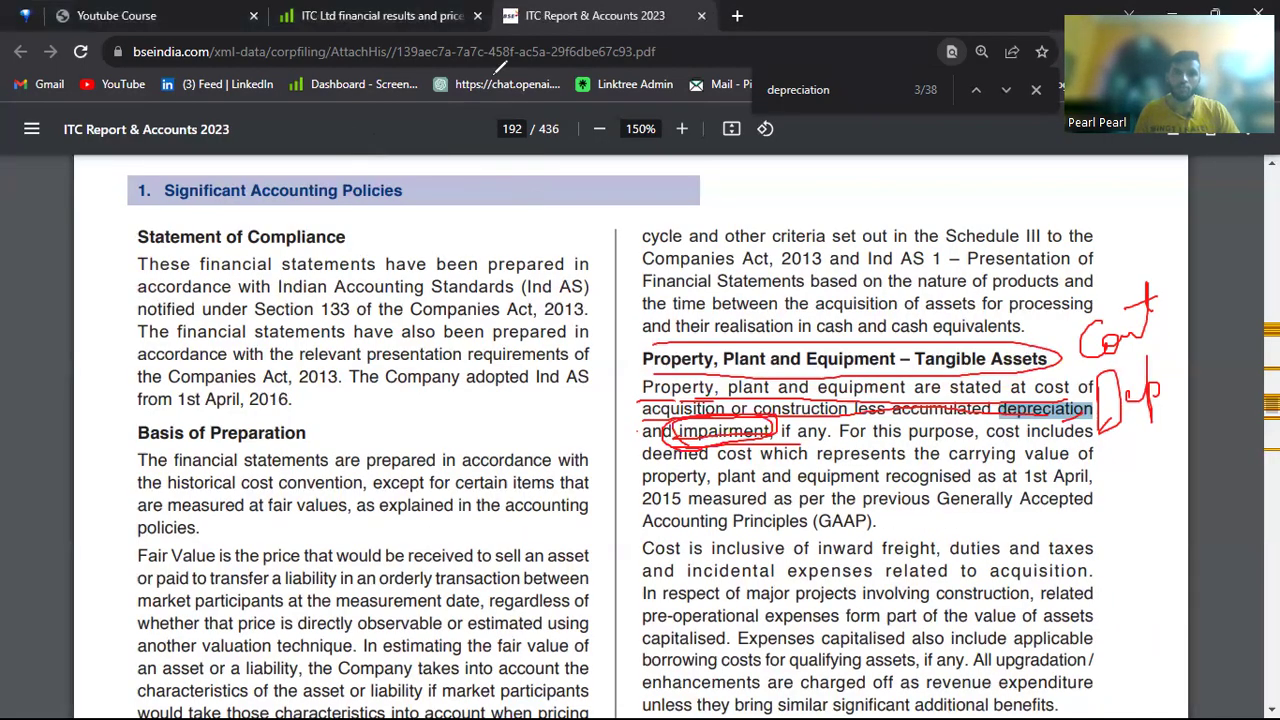
pyautogui.press('Escape')
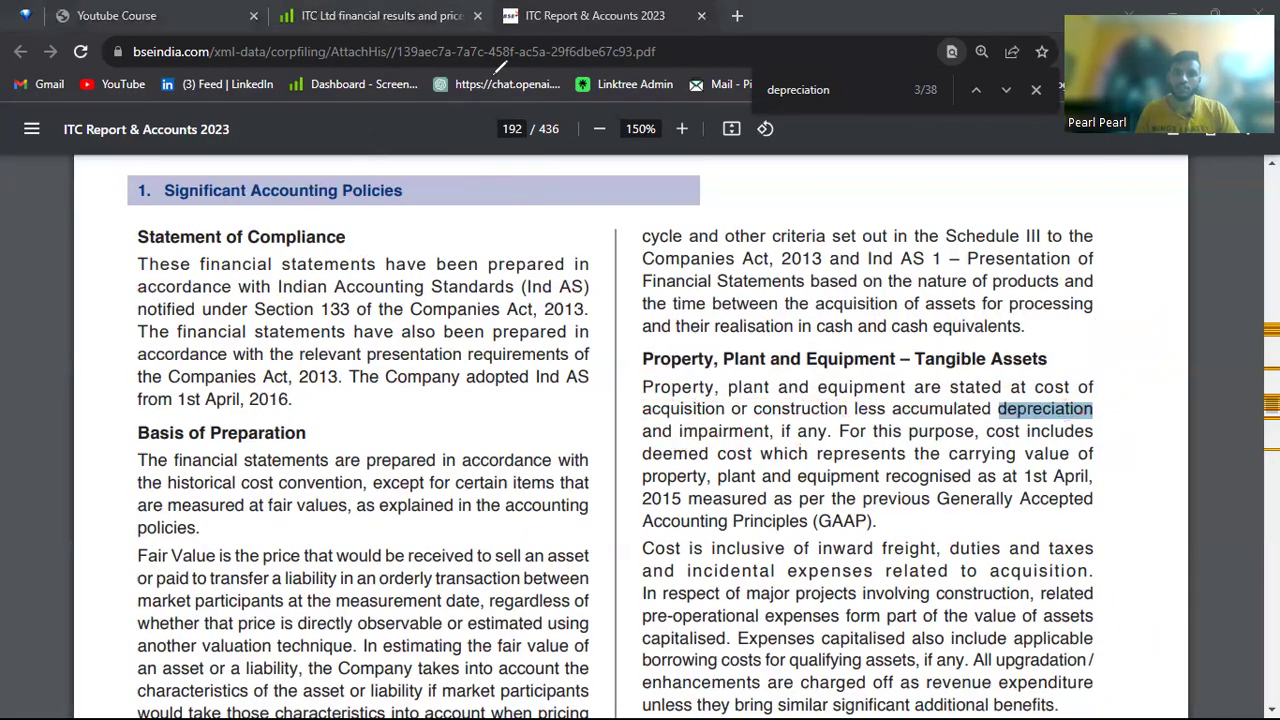
# Step: Step back through the Depreciation search matches to the Statement of Profit and Loss
pyautogui.click(975, 90)
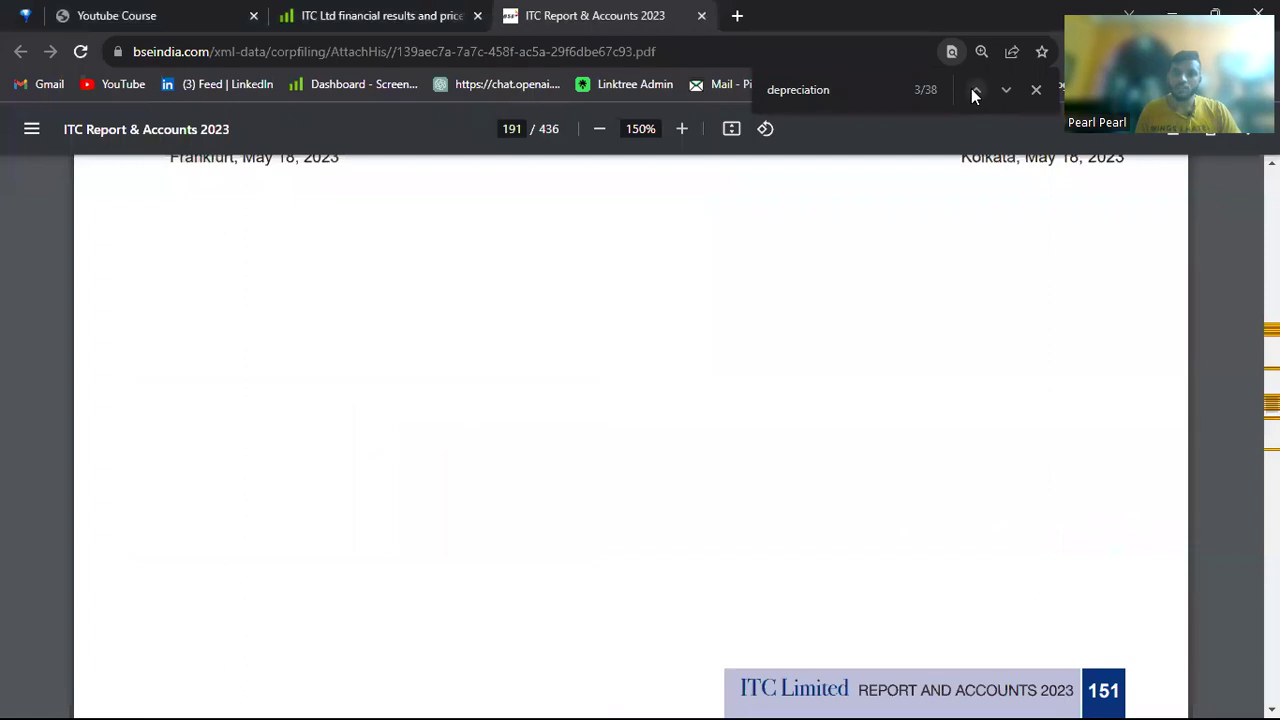
pyautogui.click(971, 88)
pyautogui.click(971, 88)
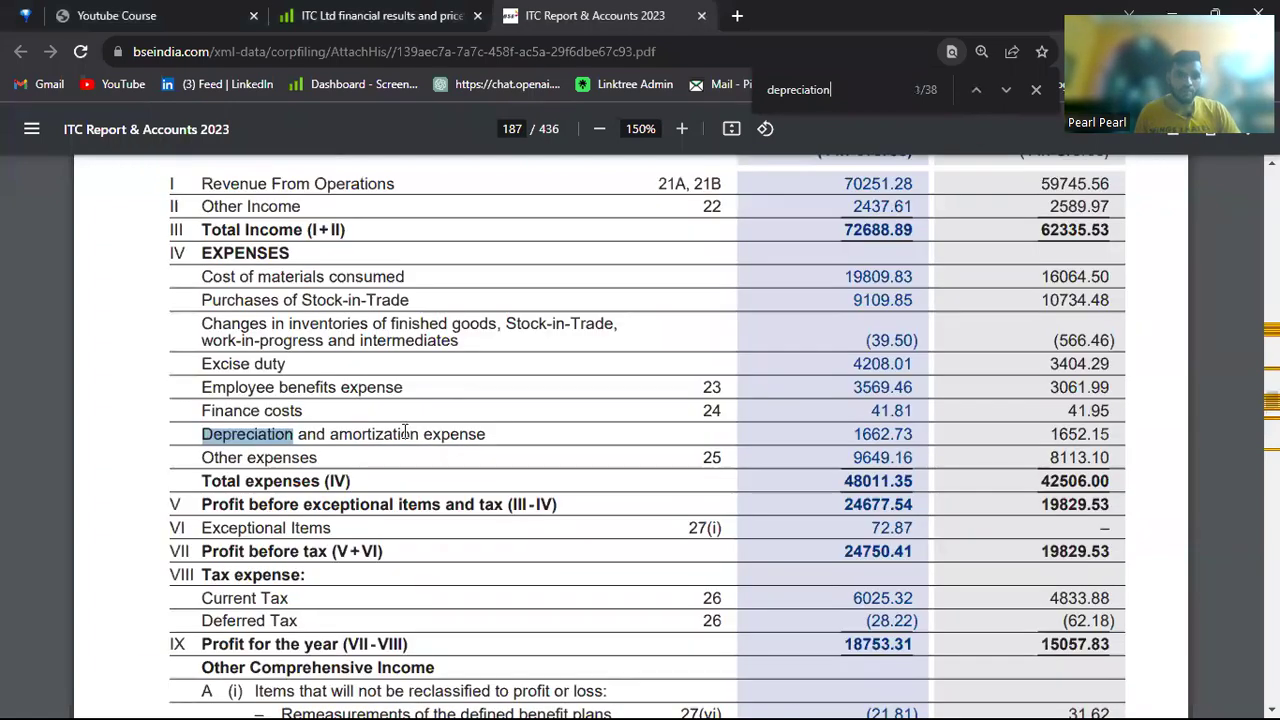
pyautogui.scroll(-1, 405, 432)
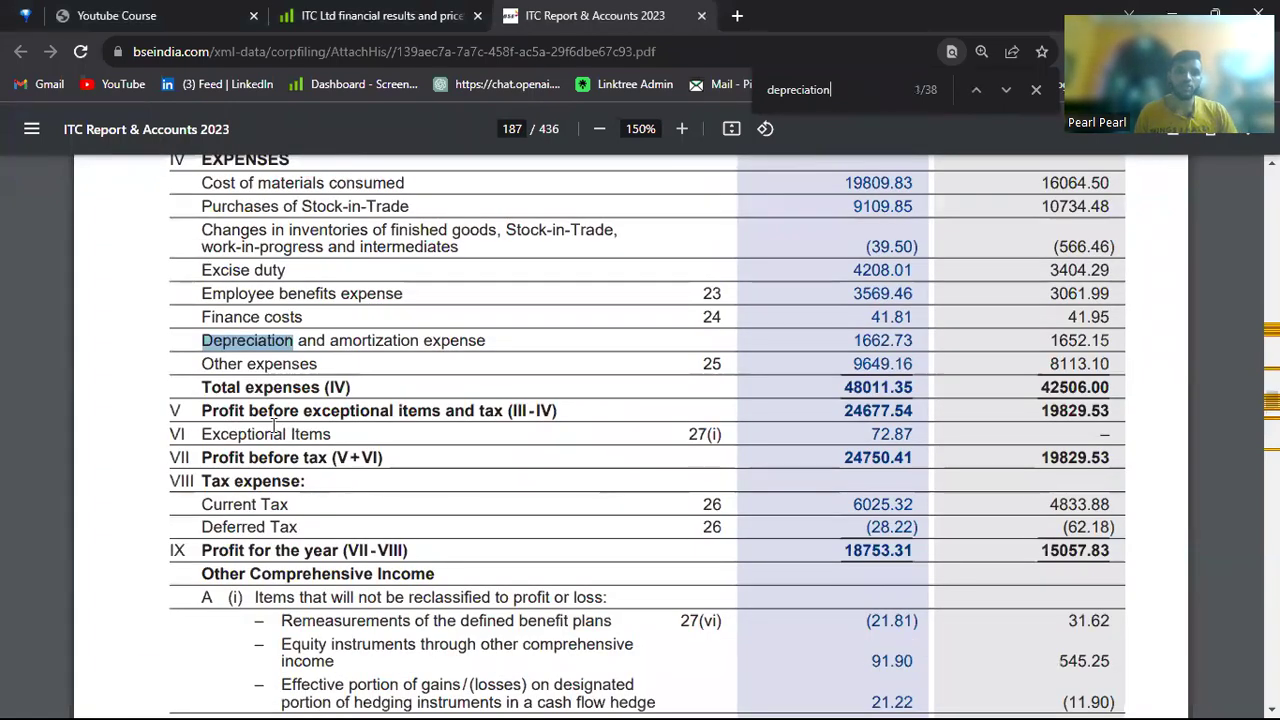
pyautogui.click(180, 212)
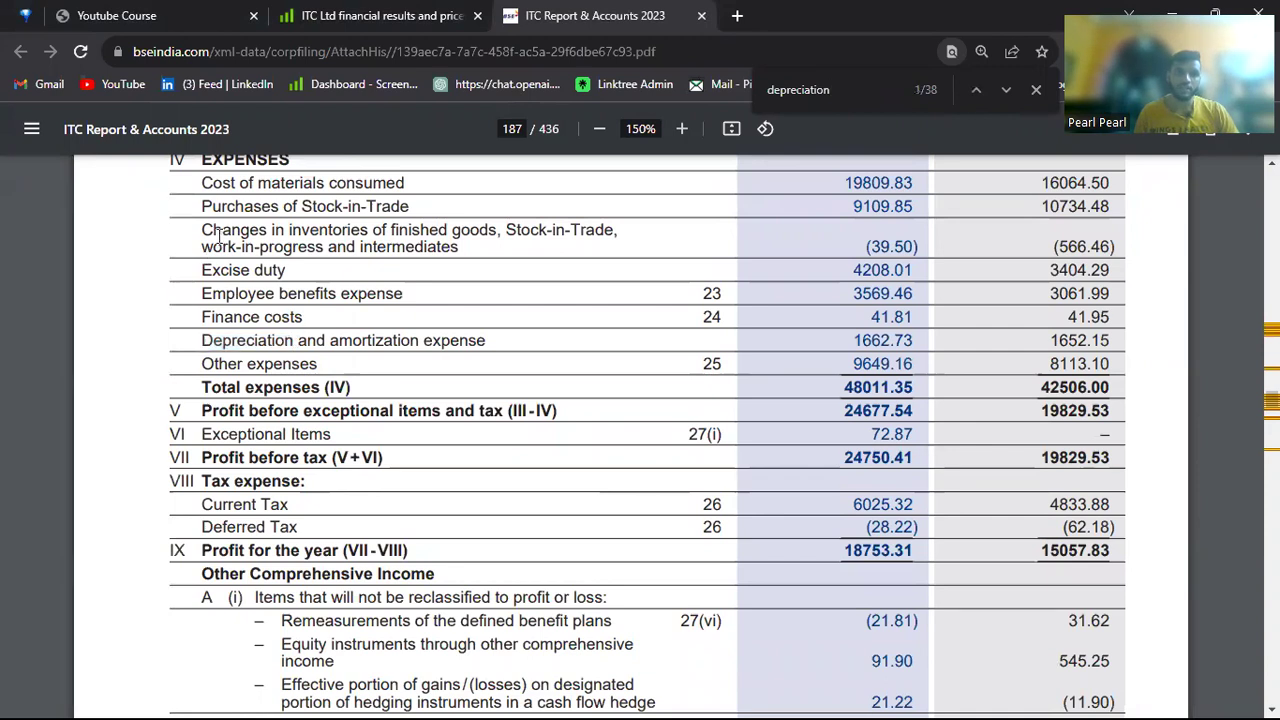
# Step: Scroll through the Profit and Loss page, then return to the Excel workbook
pyautogui.moveTo(218, 235); pyautogui.dragTo(330, 410)
pyautogui.scroll(-4, 337, 536)
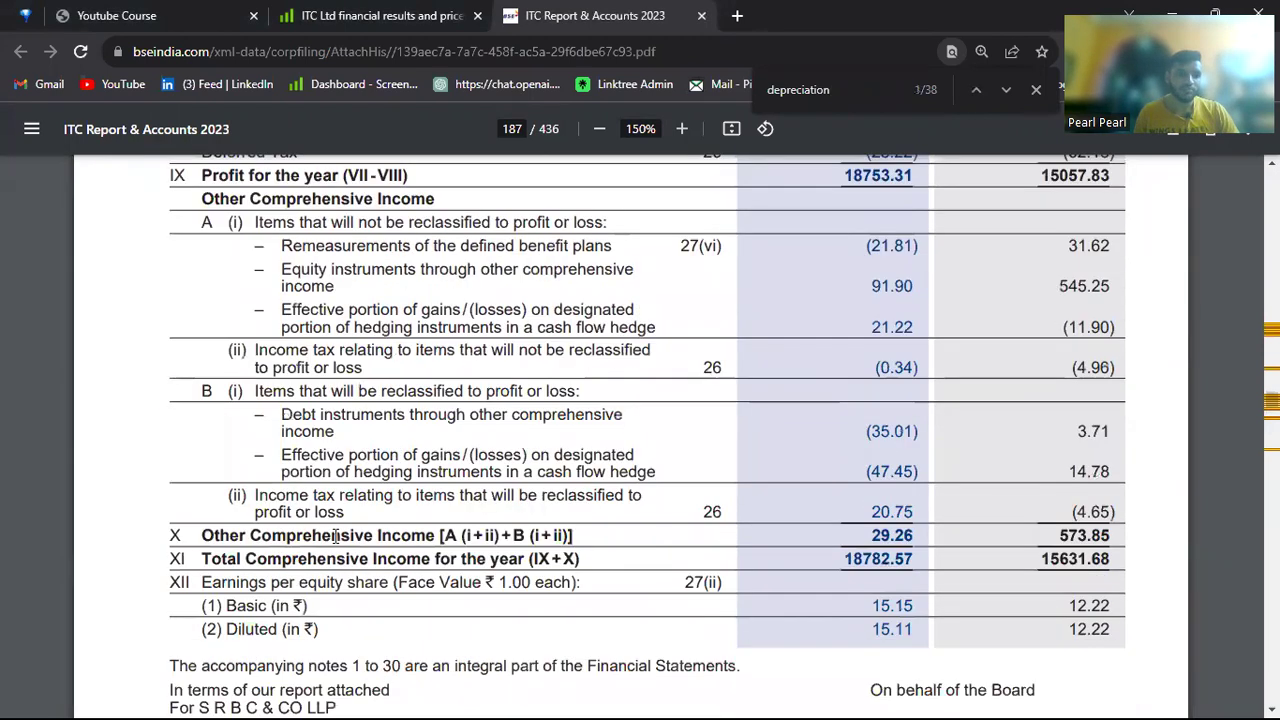
pyautogui.scroll(7, 414, 500)
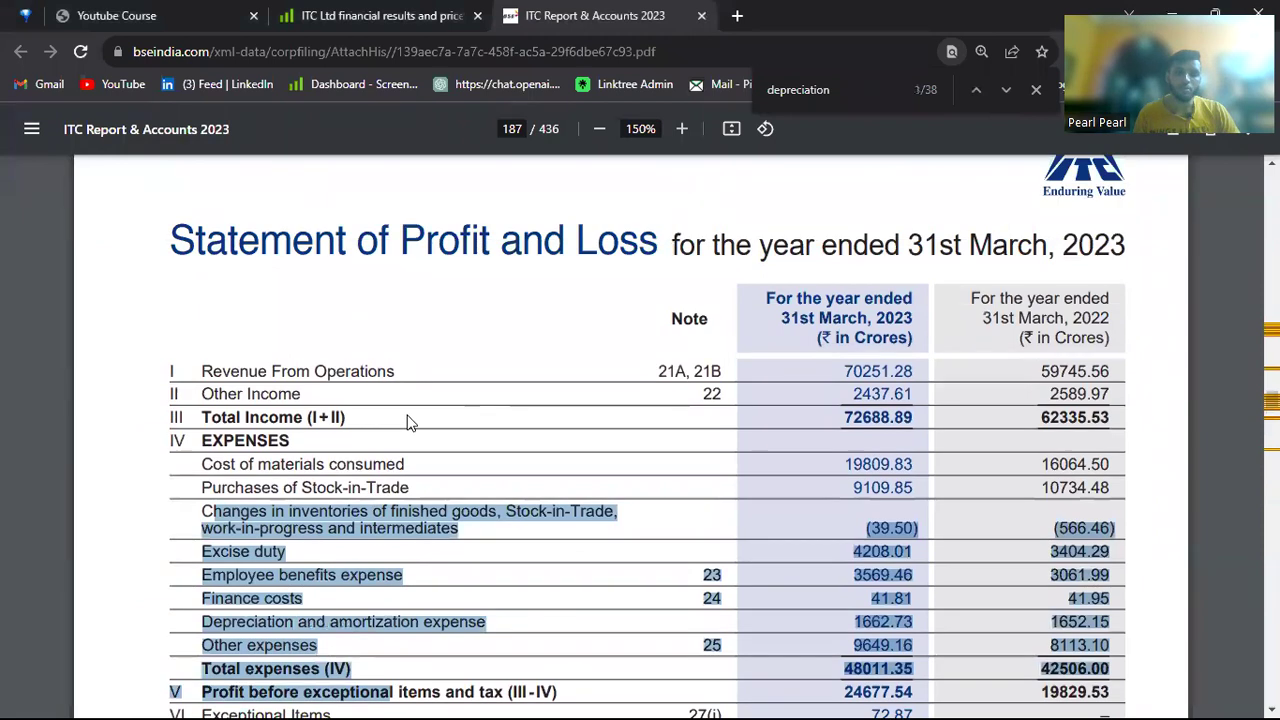
pyautogui.click(415, 420)
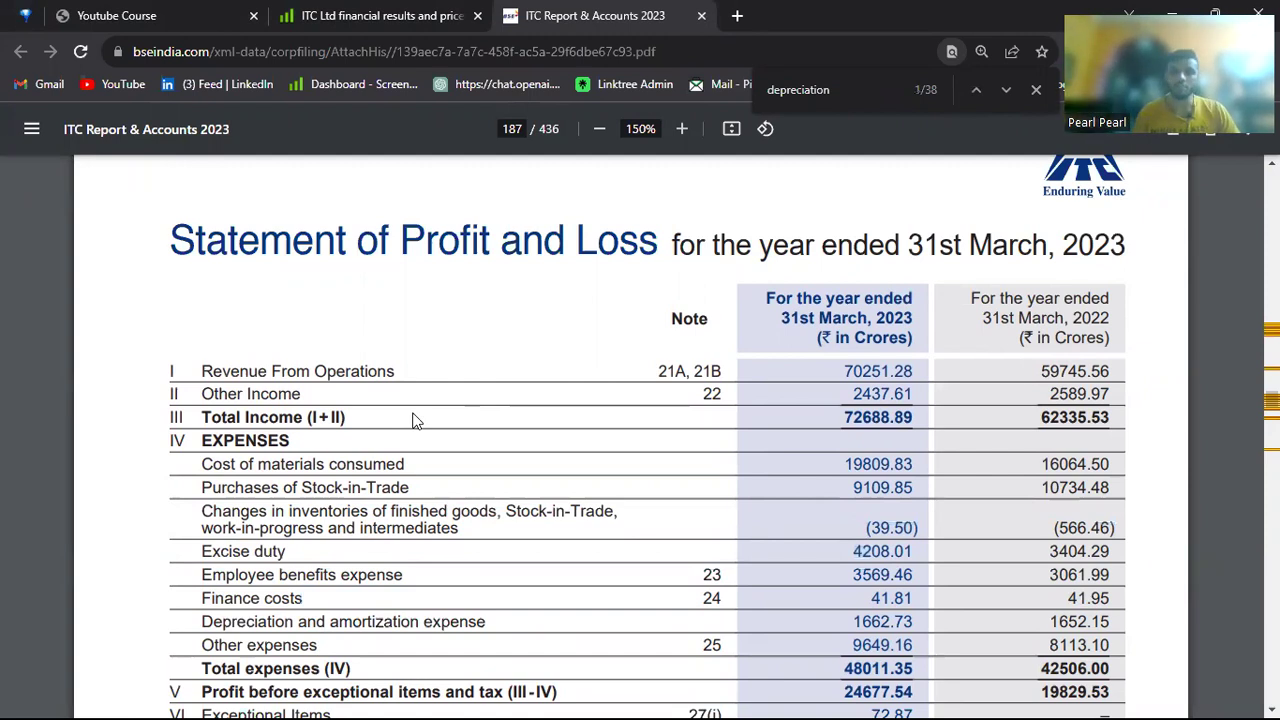
pyautogui.hotkey('alt', 'Tab')
pyautogui.hotkey('alt', 'Tab')
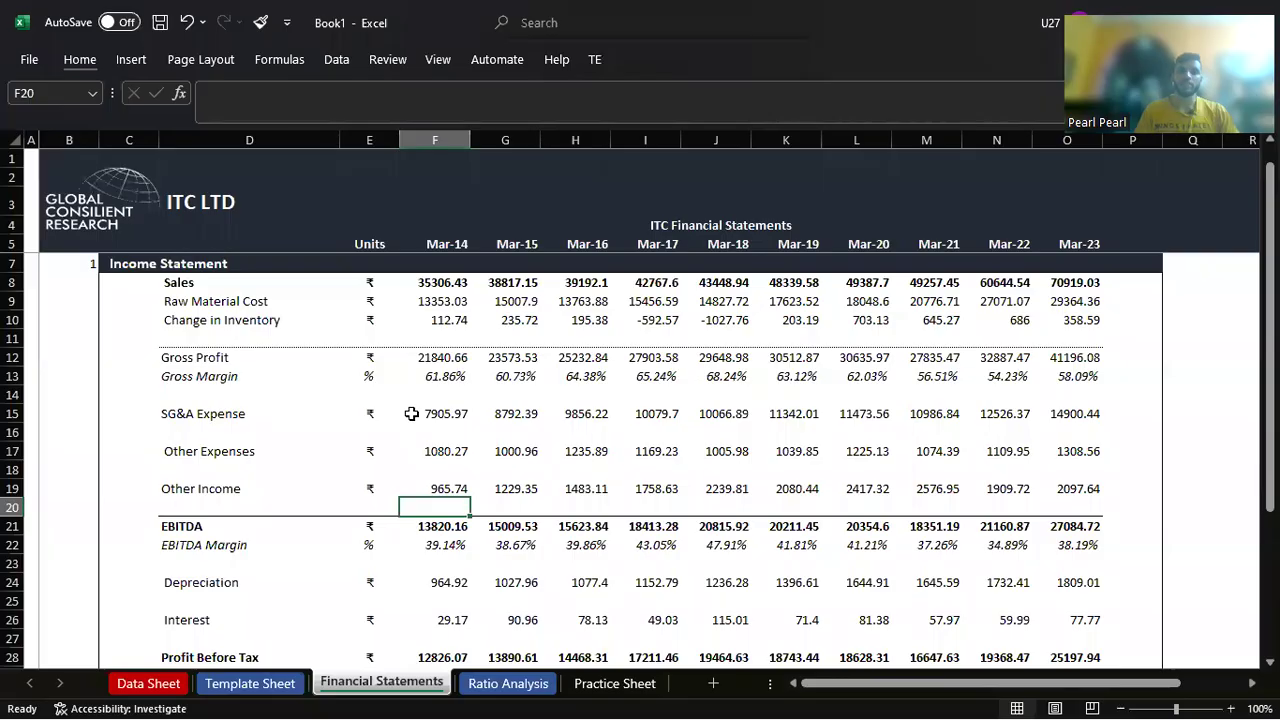
# Step: Enter the label 'Trend Analysis' in D19 below Median Sales Growth, then bring up the Insert tab
pyautogui.press('Up')
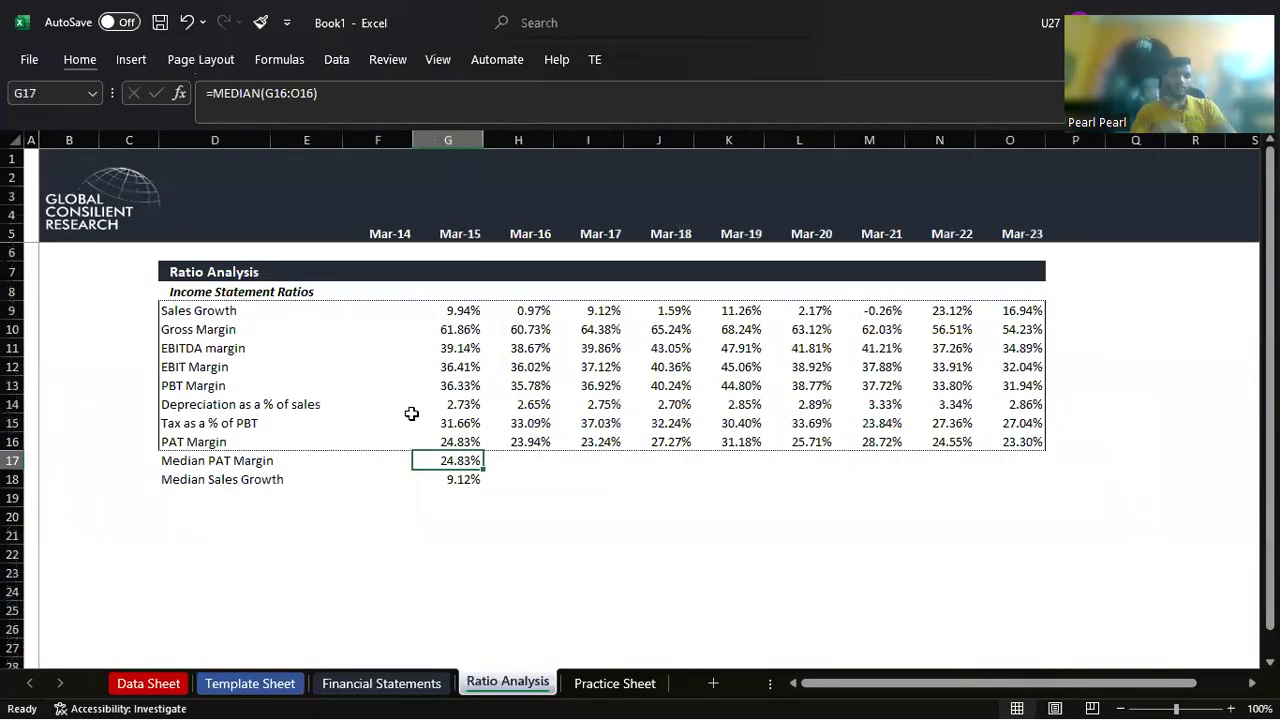
pyautogui.press('Down')
pyautogui.press('Down')
pyautogui.press('Left')
pyautogui.press('Left')
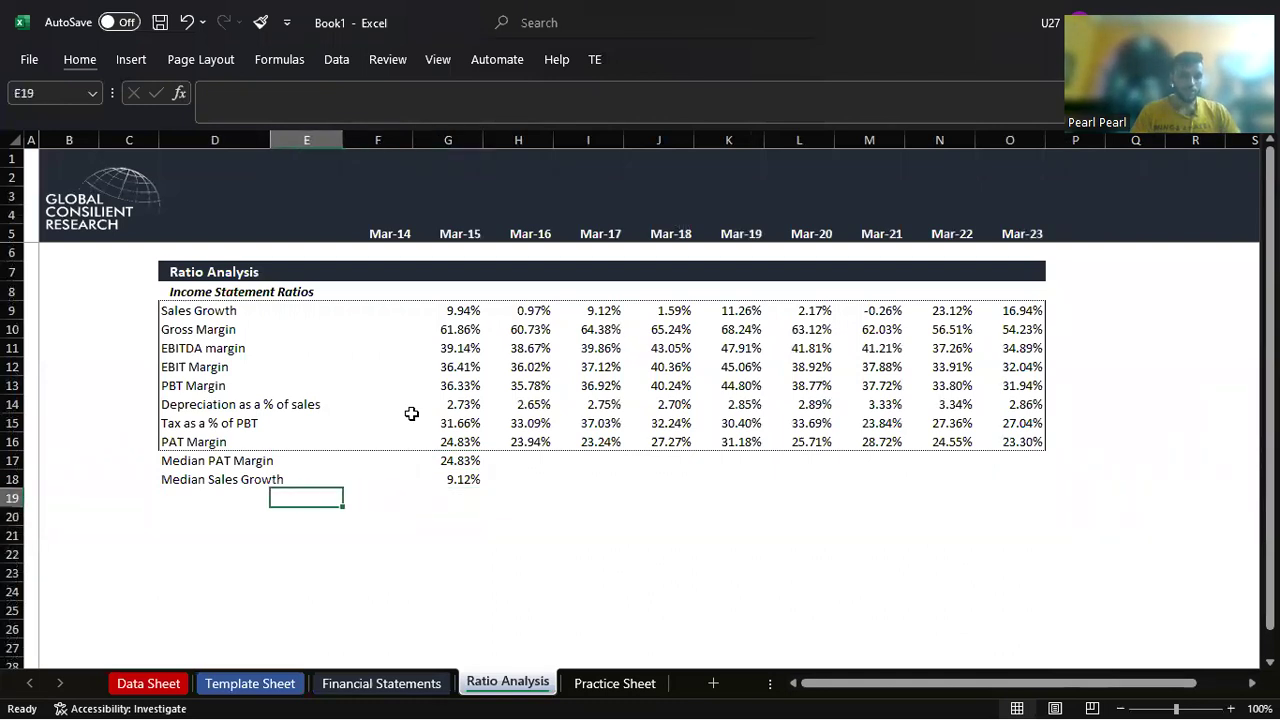
pyautogui.press('Left')
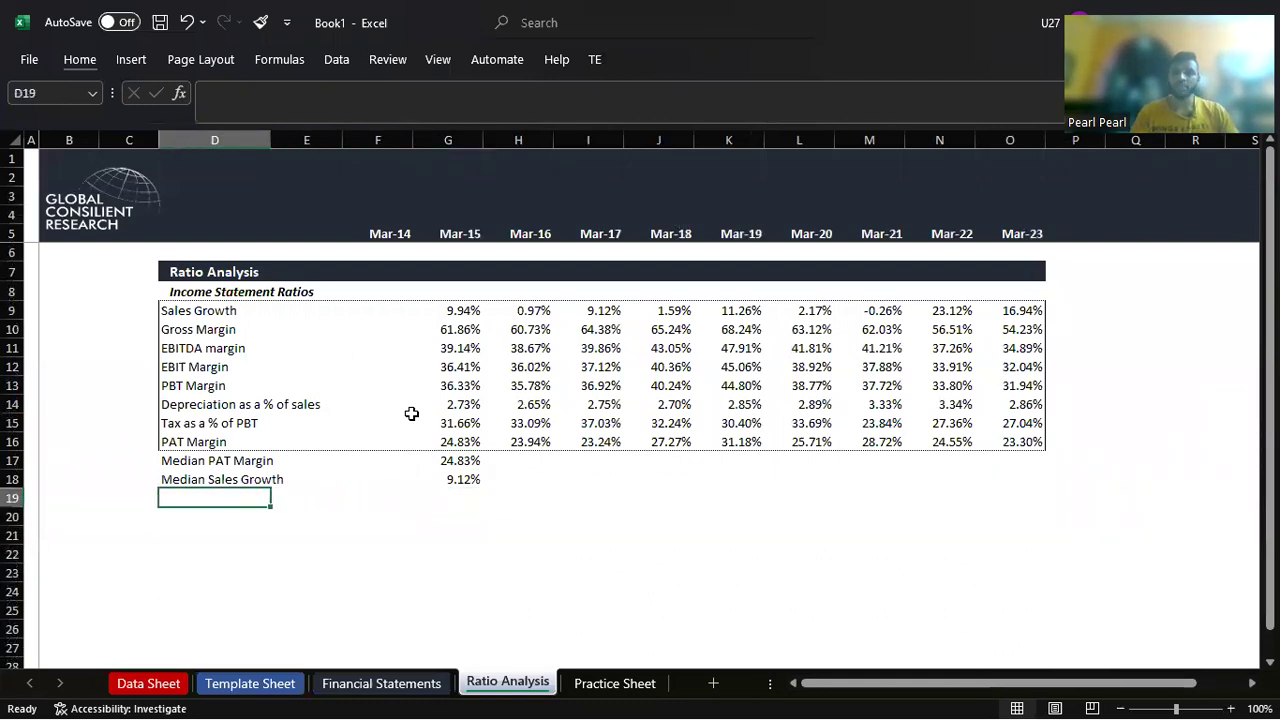
pyautogui.write('Tre')
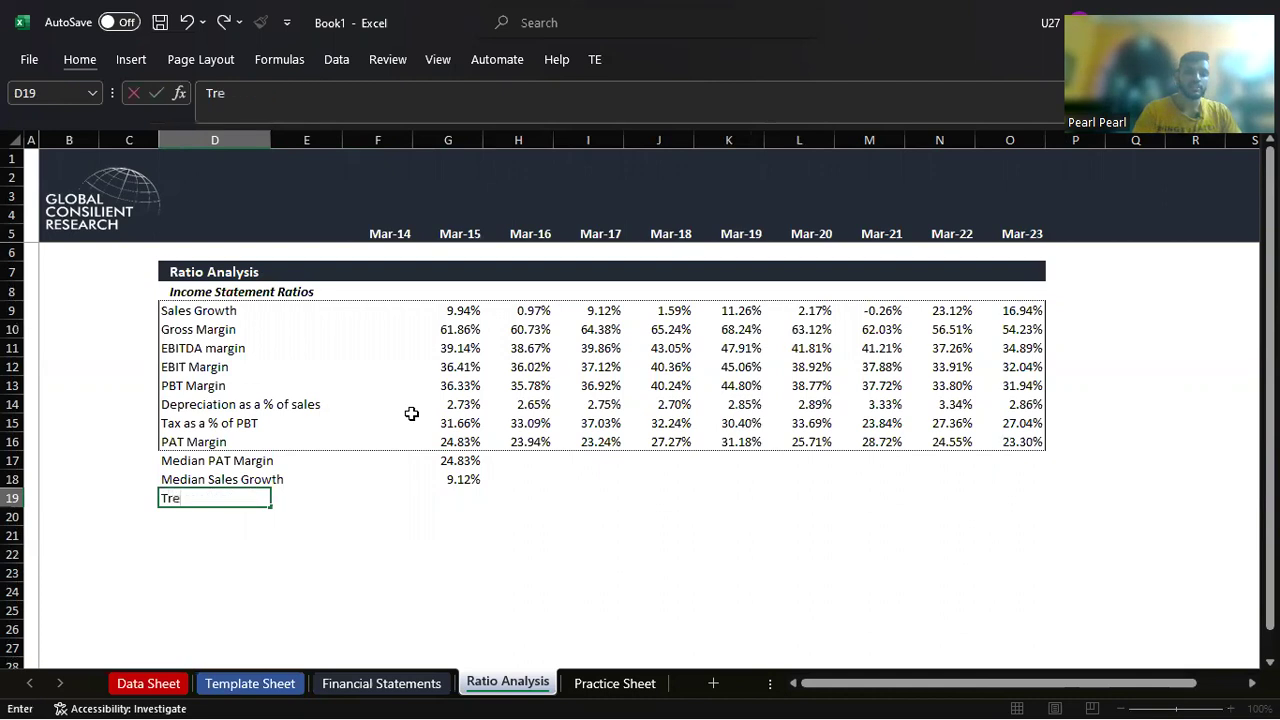
pyautogui.write('nd Ana')
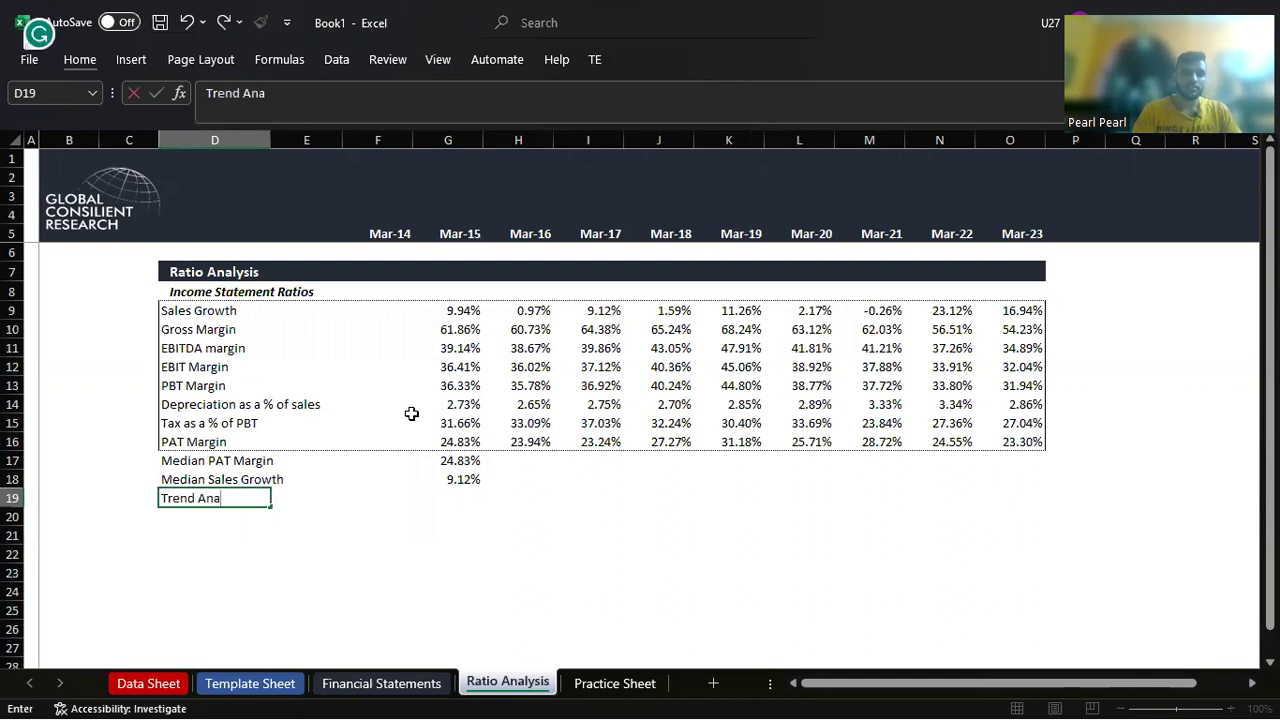
pyautogui.press('Right')
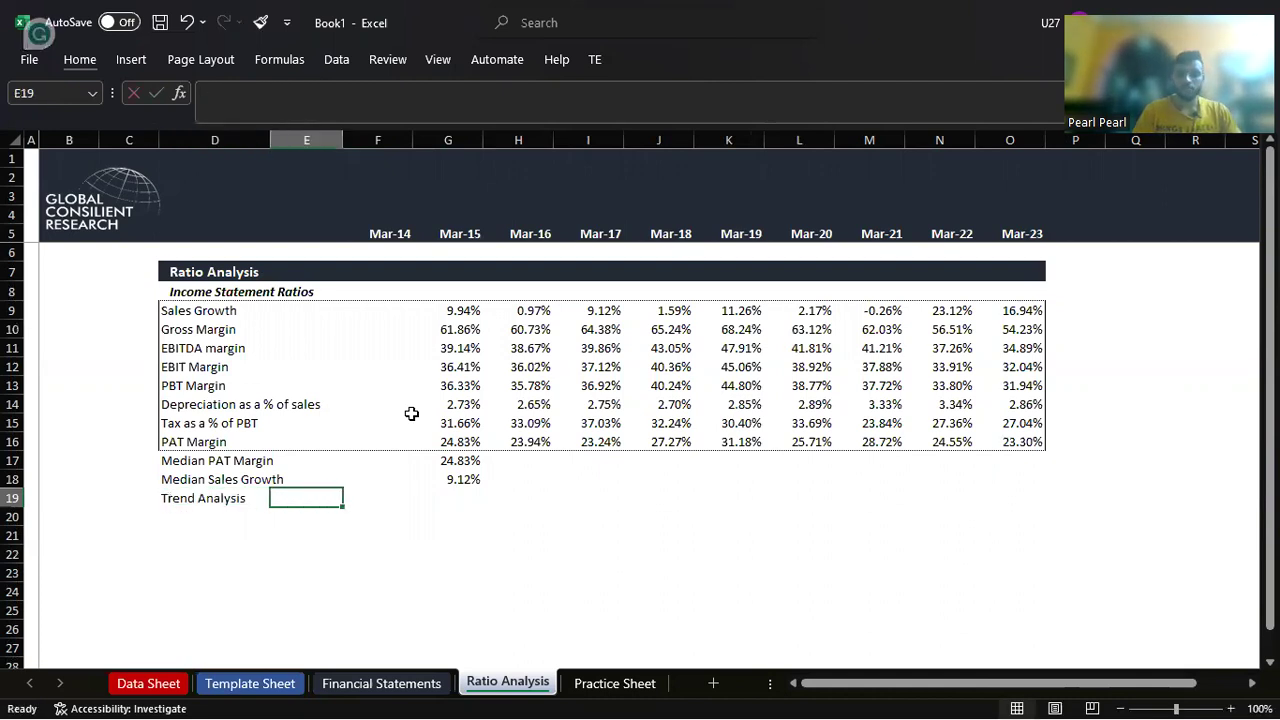
pyautogui.press('Right')
pyautogui.press('Right')
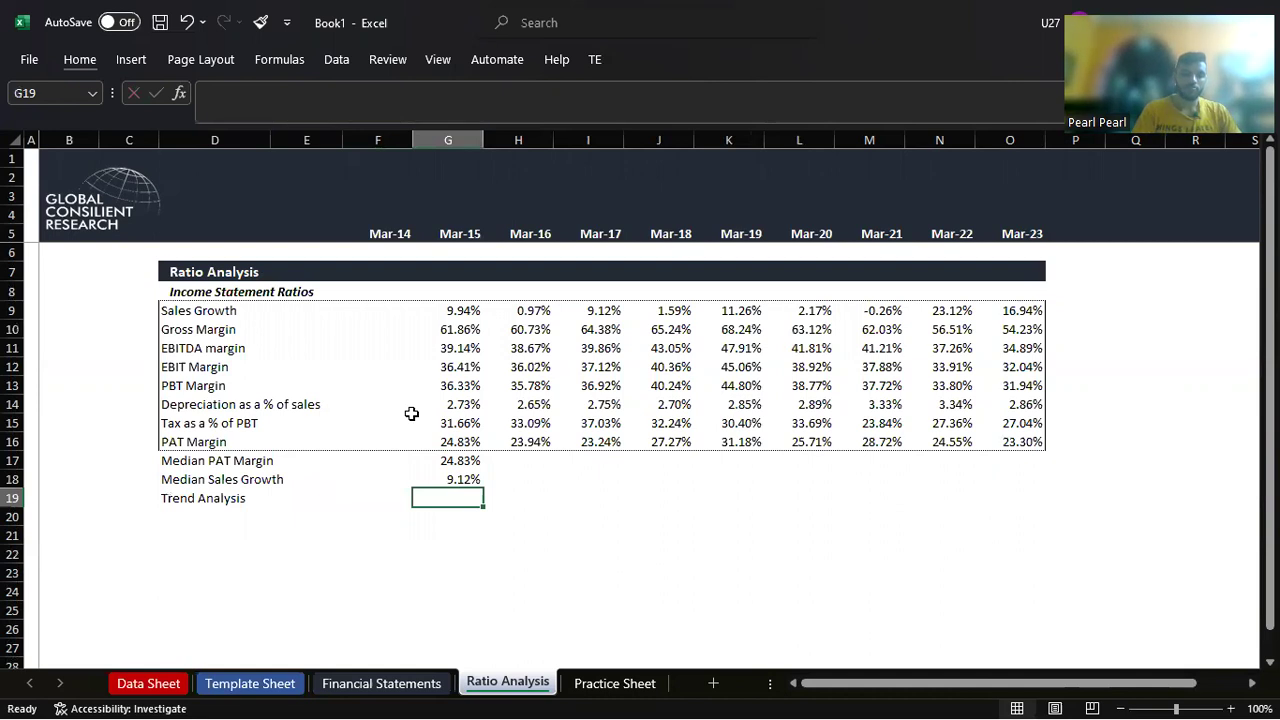
pyautogui.press('alt')
pyautogui.press('n')
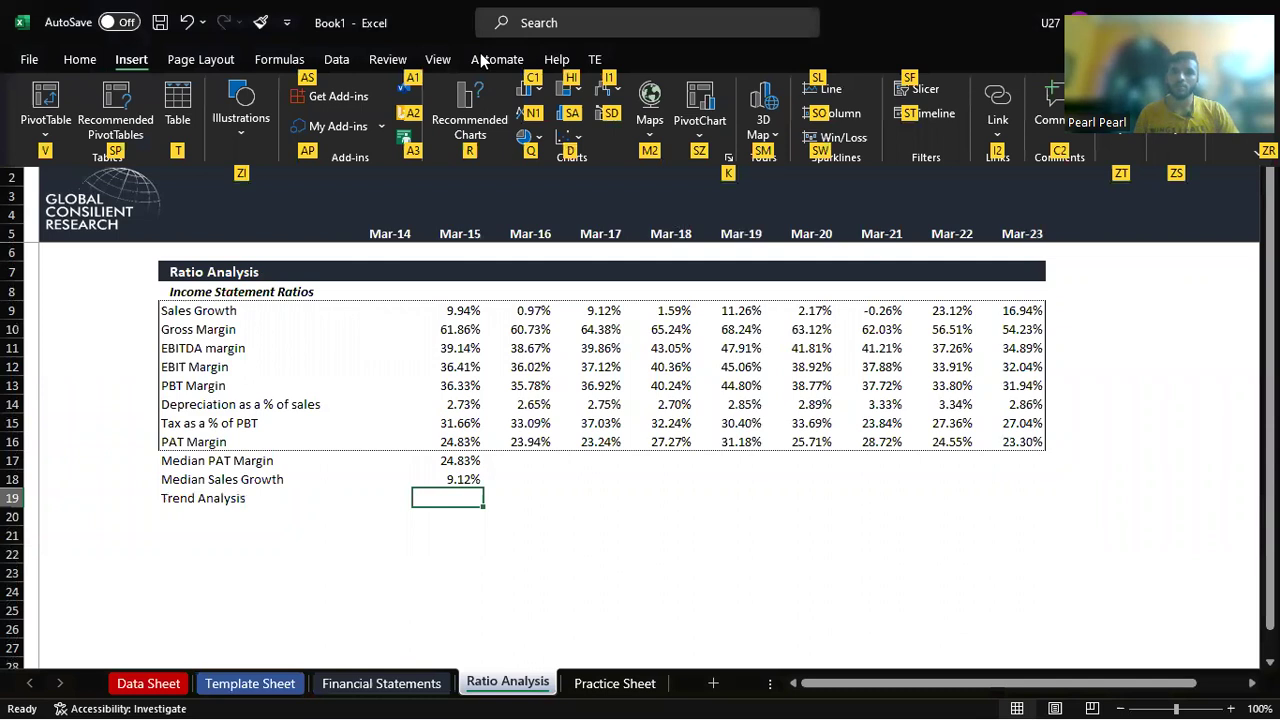
# Step: Insert a line sparkline in $G$19 with data range G9:O9
pyautogui.click(812, 88)
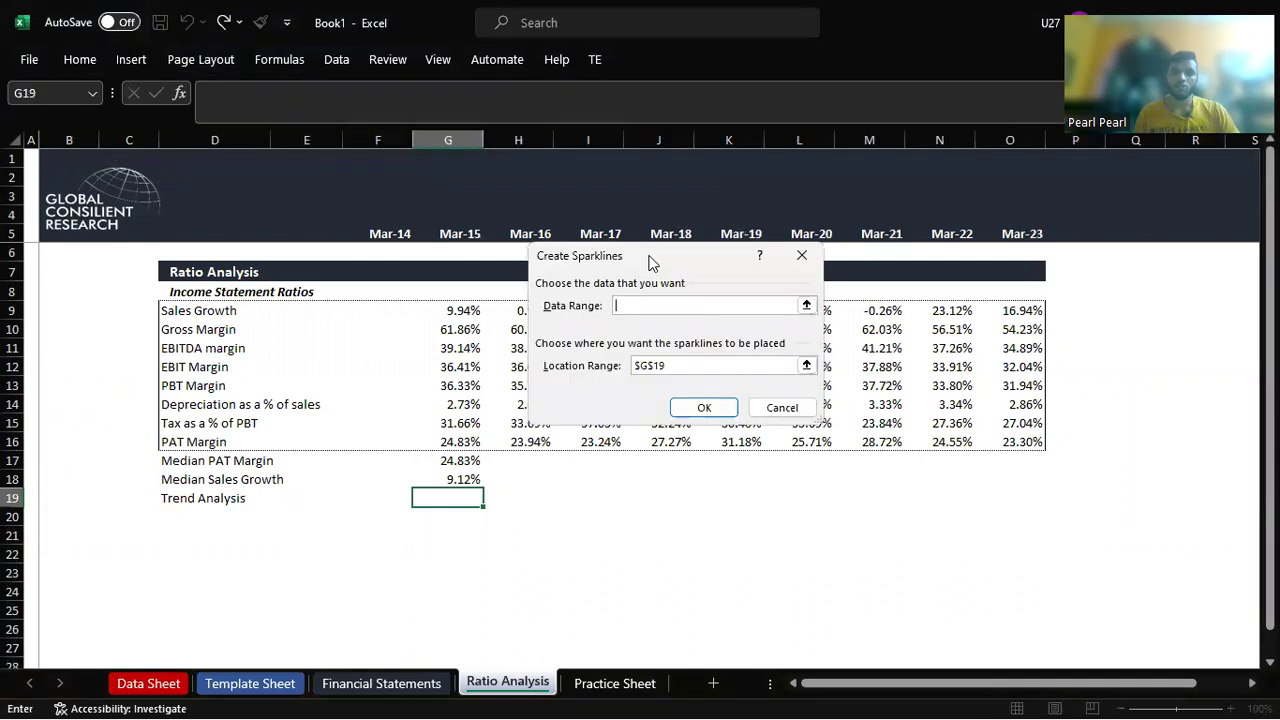
pyautogui.moveTo(645, 253); pyautogui.dragTo(222, 115)
pyautogui.click(458, 310)
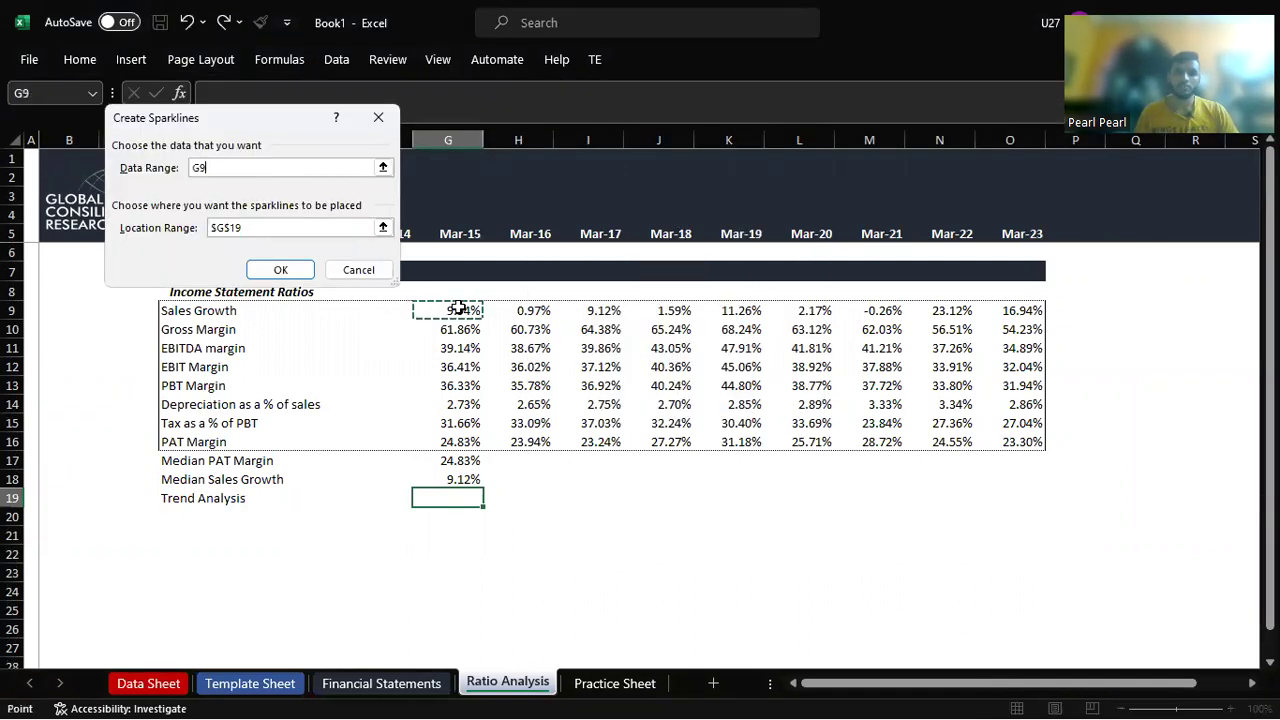
pyautogui.hotkey('ctrl', 'shift', 'Right')
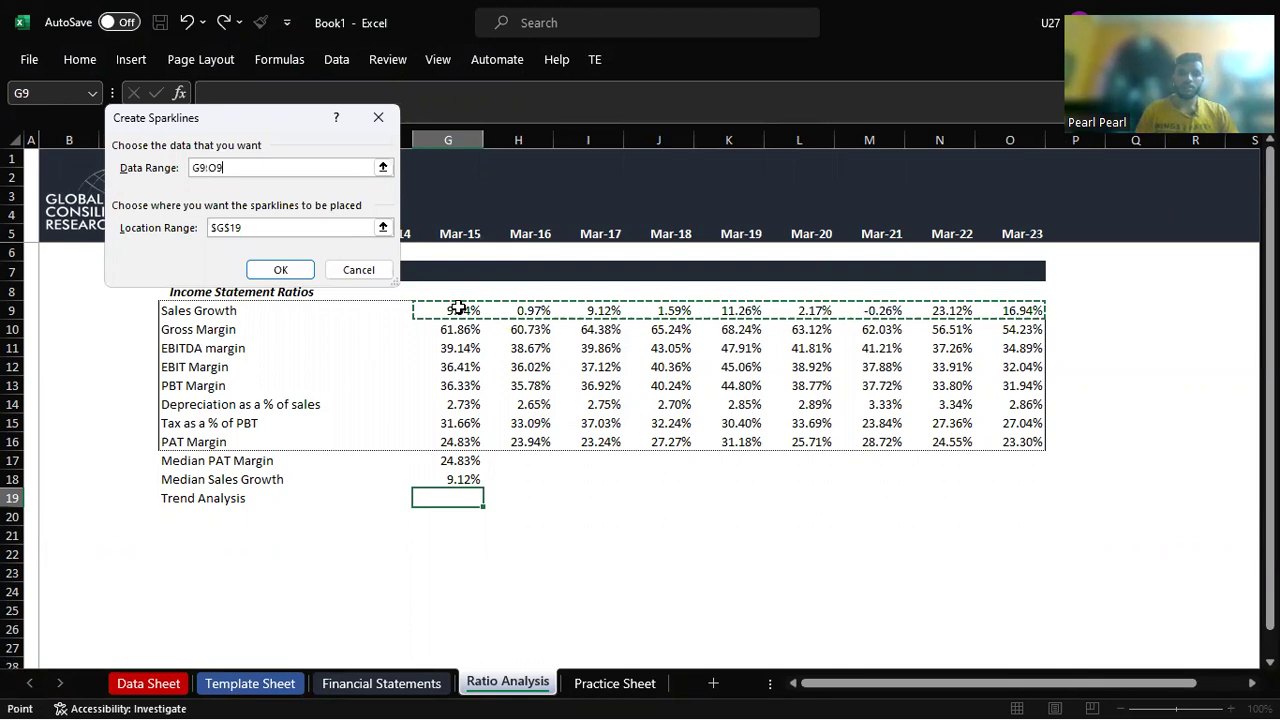
pyautogui.press('Return')
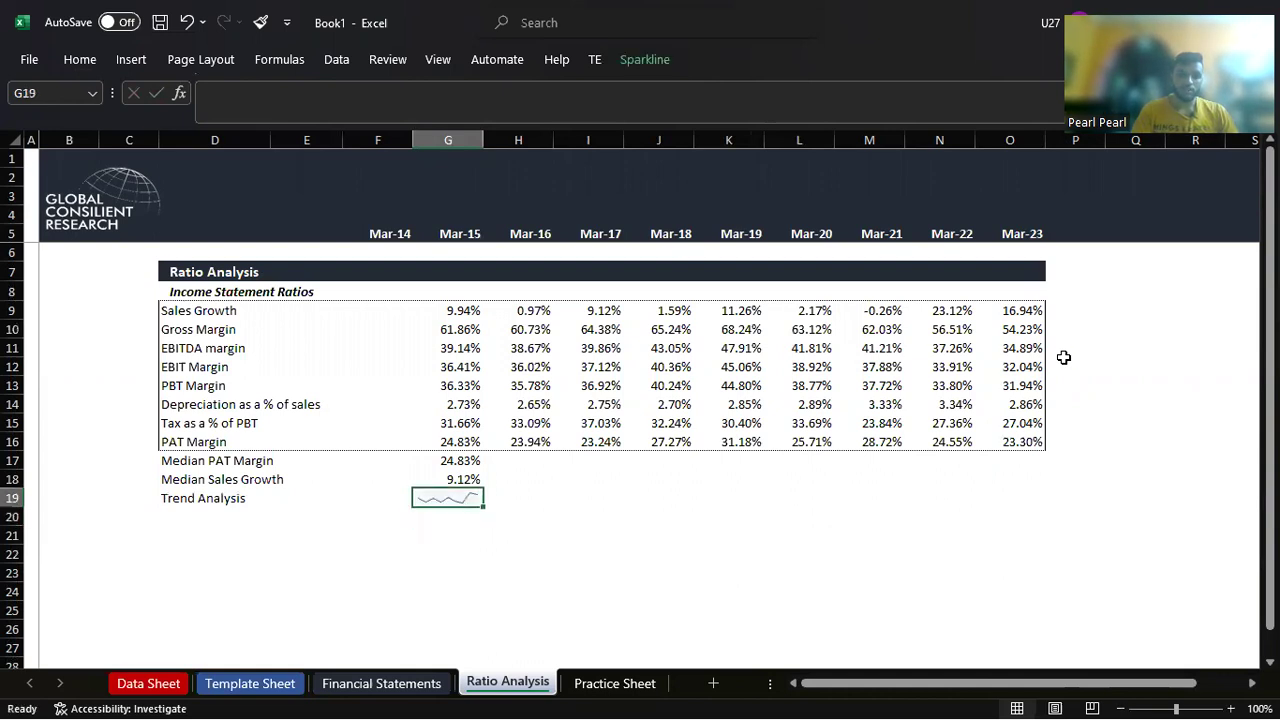
pyautogui.press('alt')
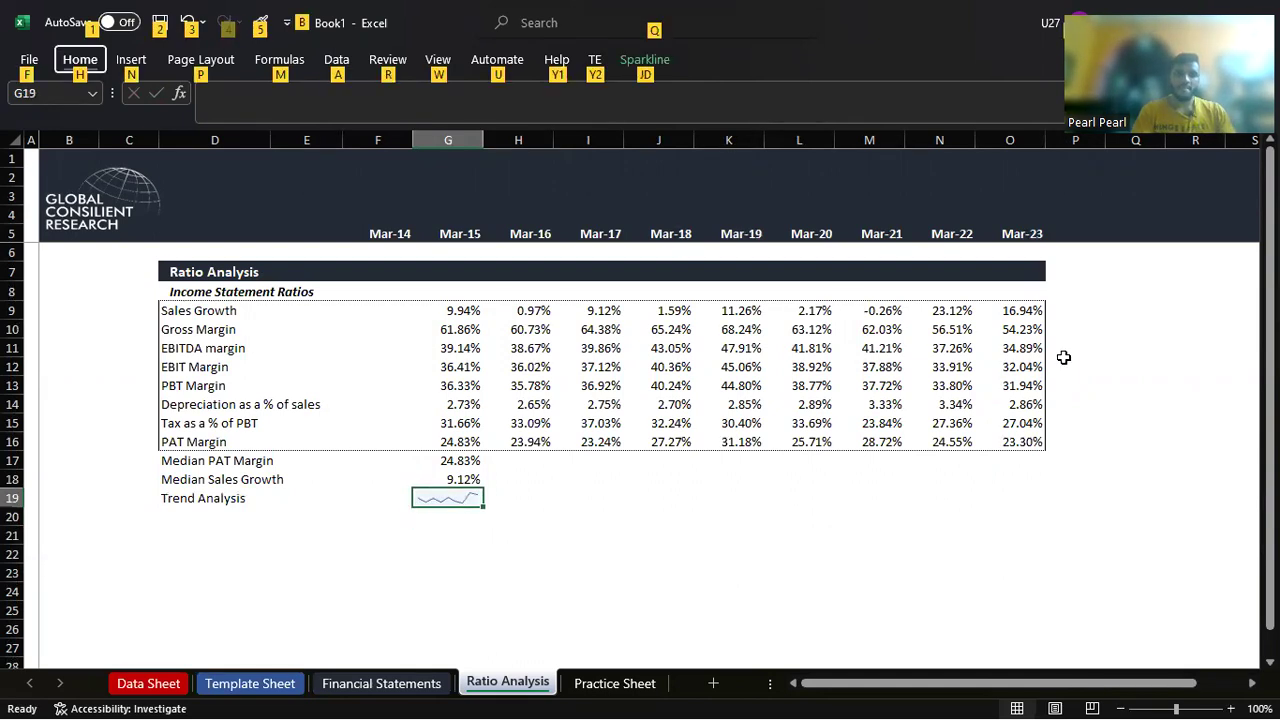
pyautogui.press('Escape')
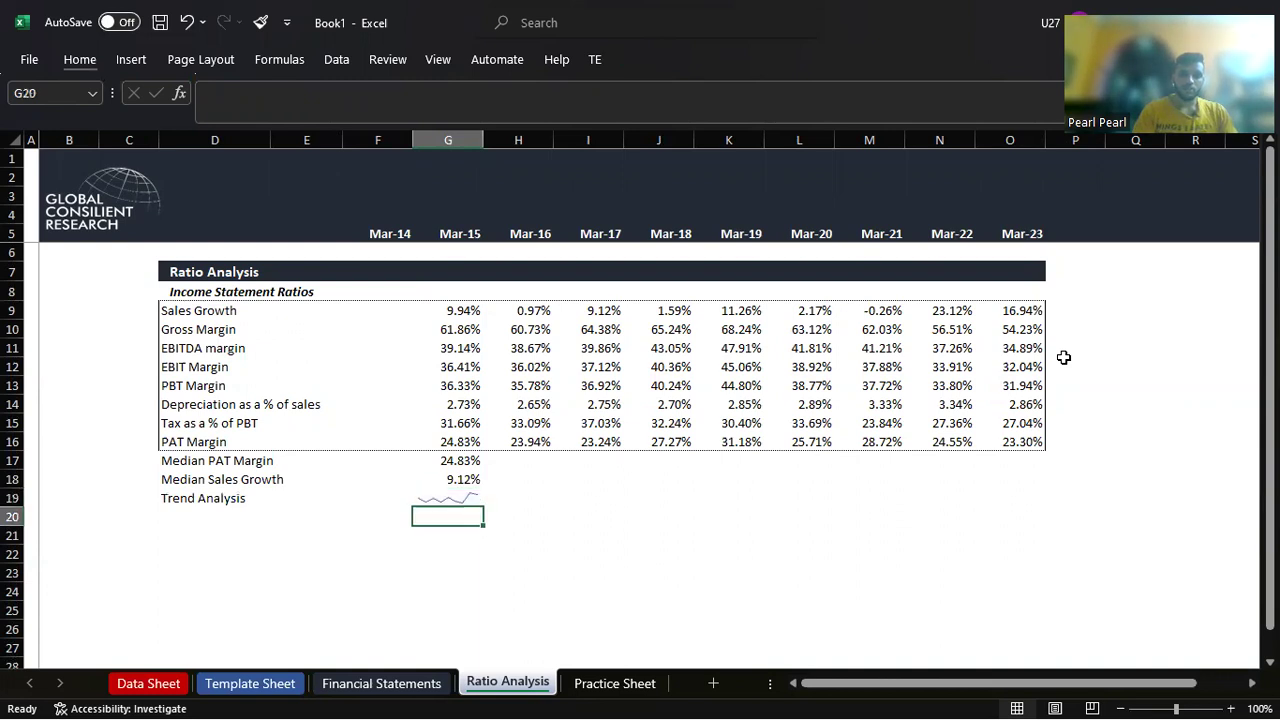
pyautogui.press('Left')
pyautogui.press('Left')
pyautogui.press('Left')
pyautogui.press('Right')
pyautogui.press('Right')
pyautogui.press('Right')
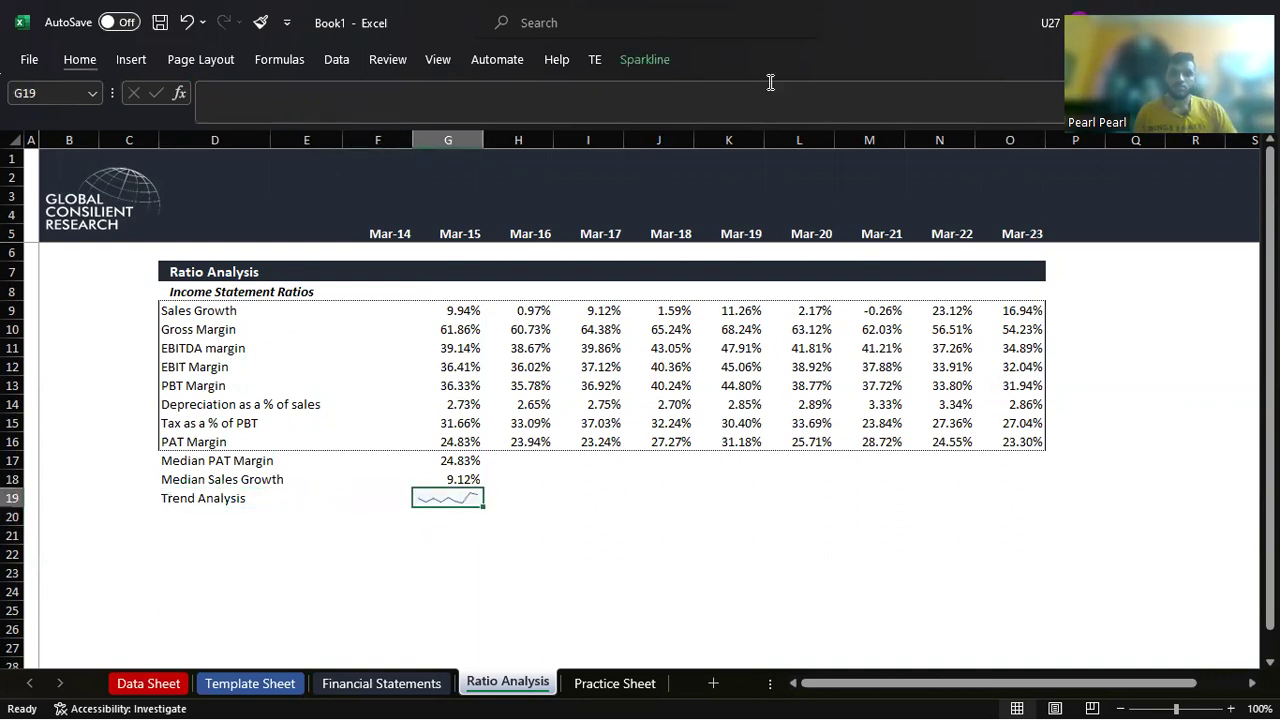
pyautogui.click(632, 62)
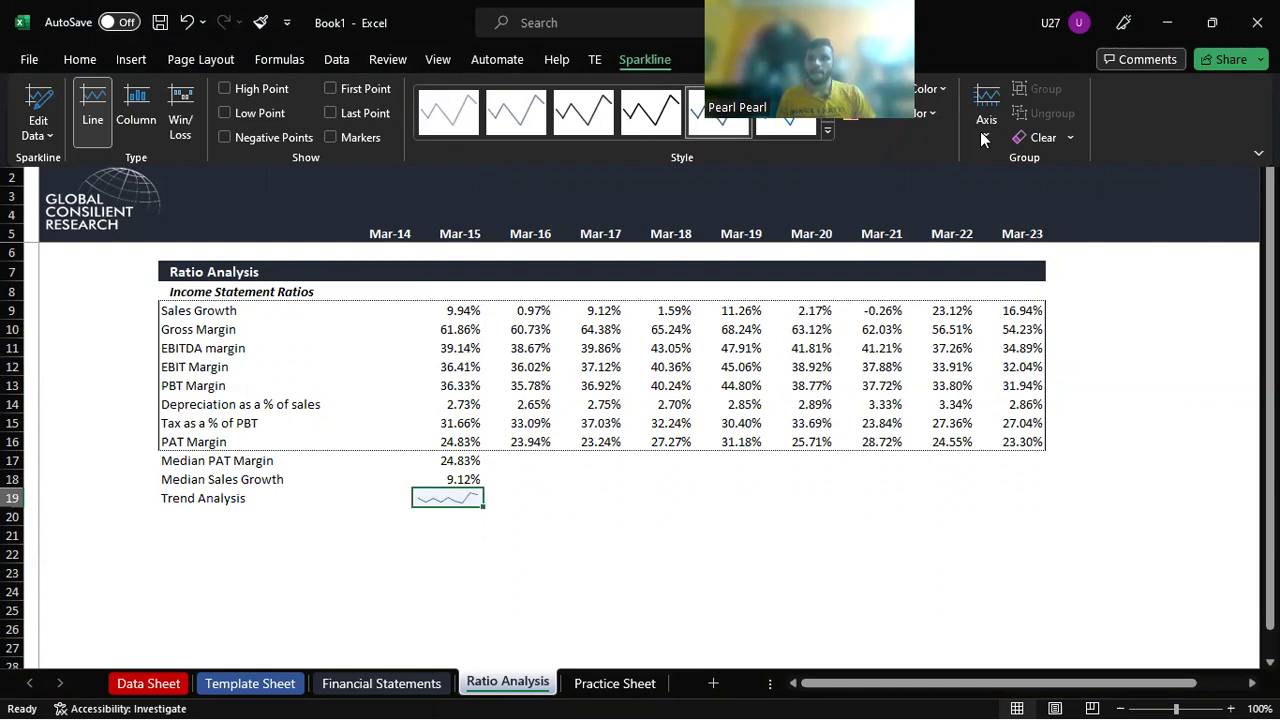
# Step: Remove the G19 sparkline and the Trend Analysis label from D19
pyautogui.click(1038, 140)
pyautogui.press('Left')
pyautogui.press('Left')
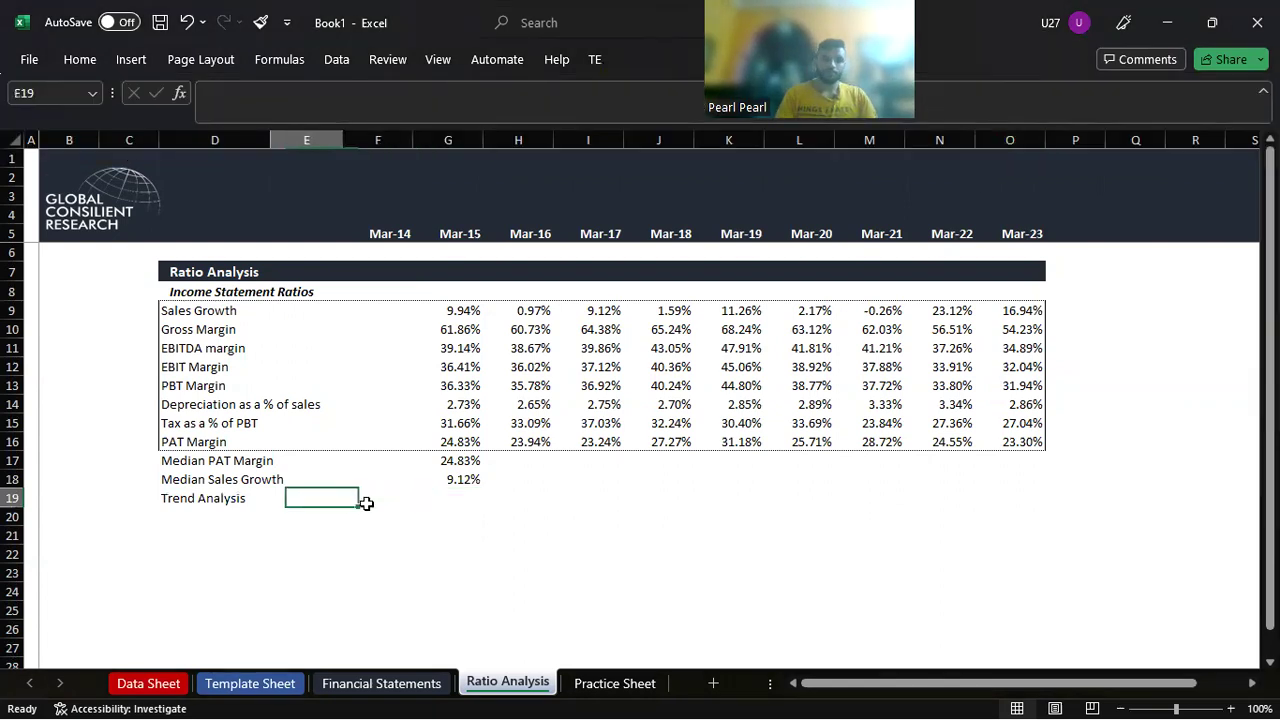
pyautogui.press('Left')
pyautogui.press('Delete')
pyautogui.press('Up')
pyautogui.press('Up')
pyautogui.press('Up')
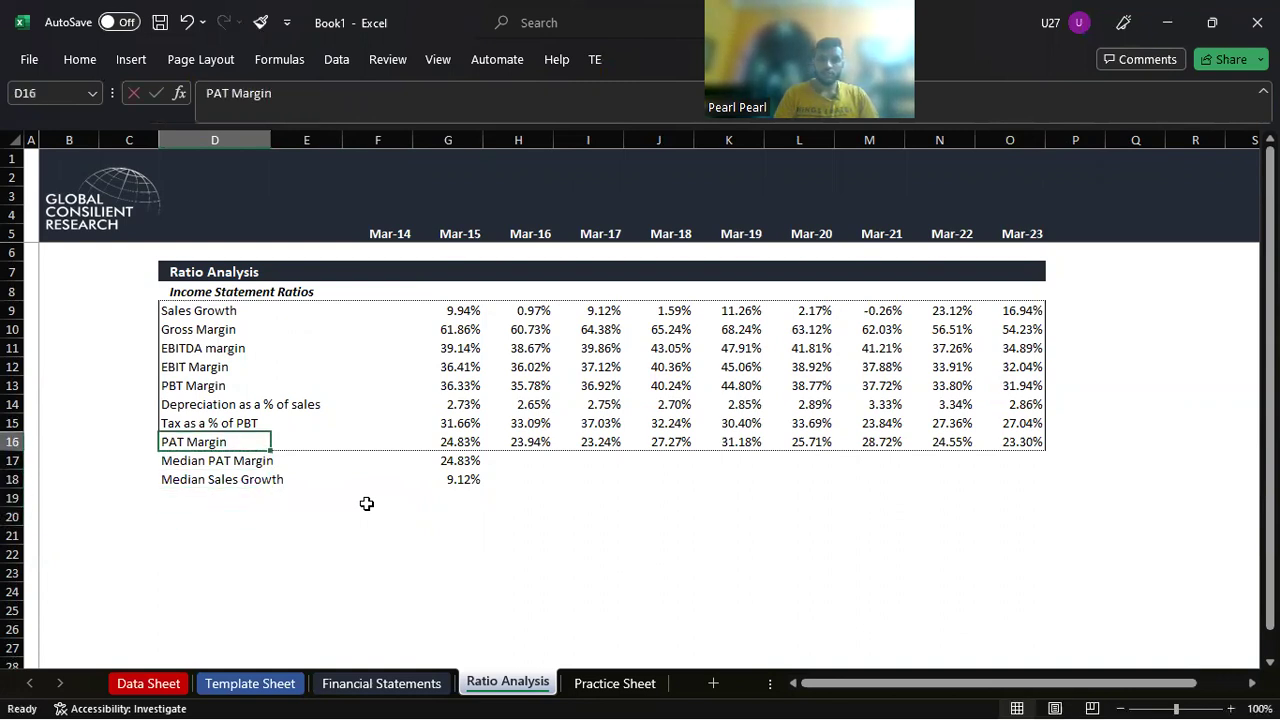
pyautogui.press('Right')
pyautogui.press('Right')
pyautogui.press('Right')
pyautogui.press('Right')
pyautogui.press('Right')
pyautogui.press('Right')
pyautogui.press('Right')
pyautogui.press('Right')
pyautogui.press('Up')
pyautogui.press('Up')
pyautogui.press('Up')
pyautogui.press('Up')
pyautogui.press('Up')
pyautogui.press('Up')
pyautogui.press('Right')
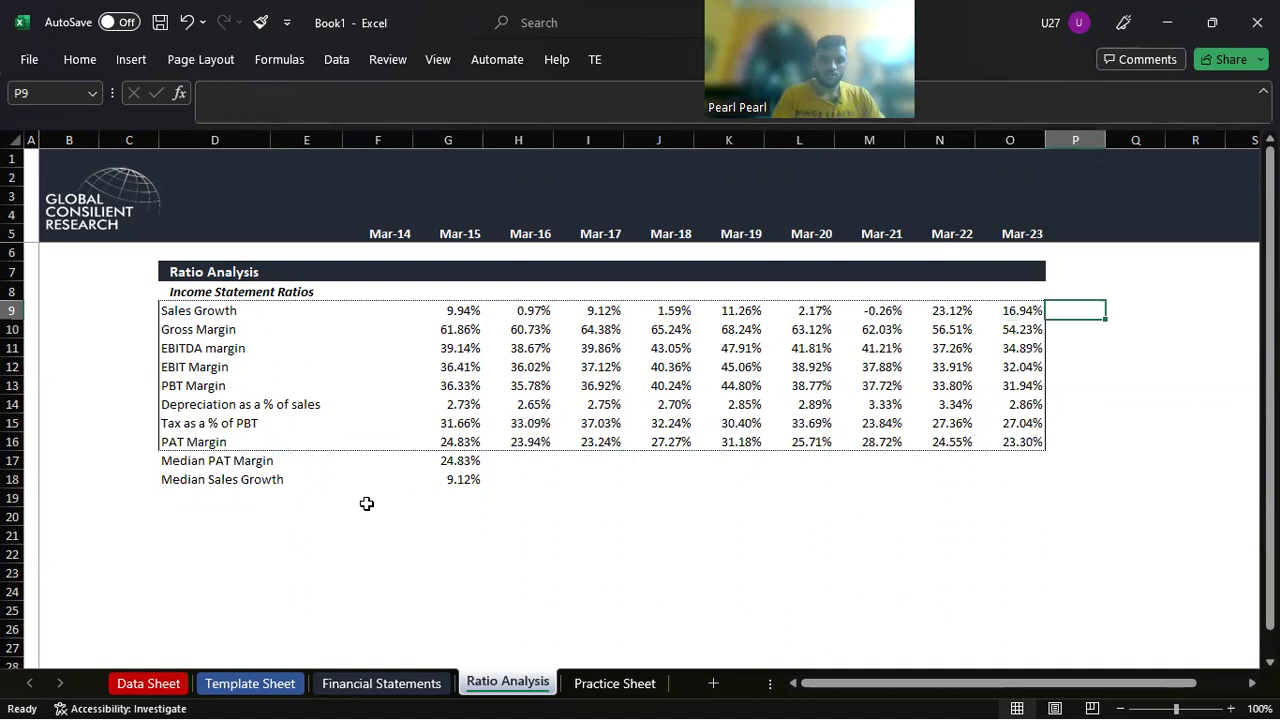
# Step: Insert a line sparkline in P9 charting Sales Growth values G9:O9
pyautogui.hotkey('alt', 'n')
pyautogui.press('s')
pyautogui.press('l')
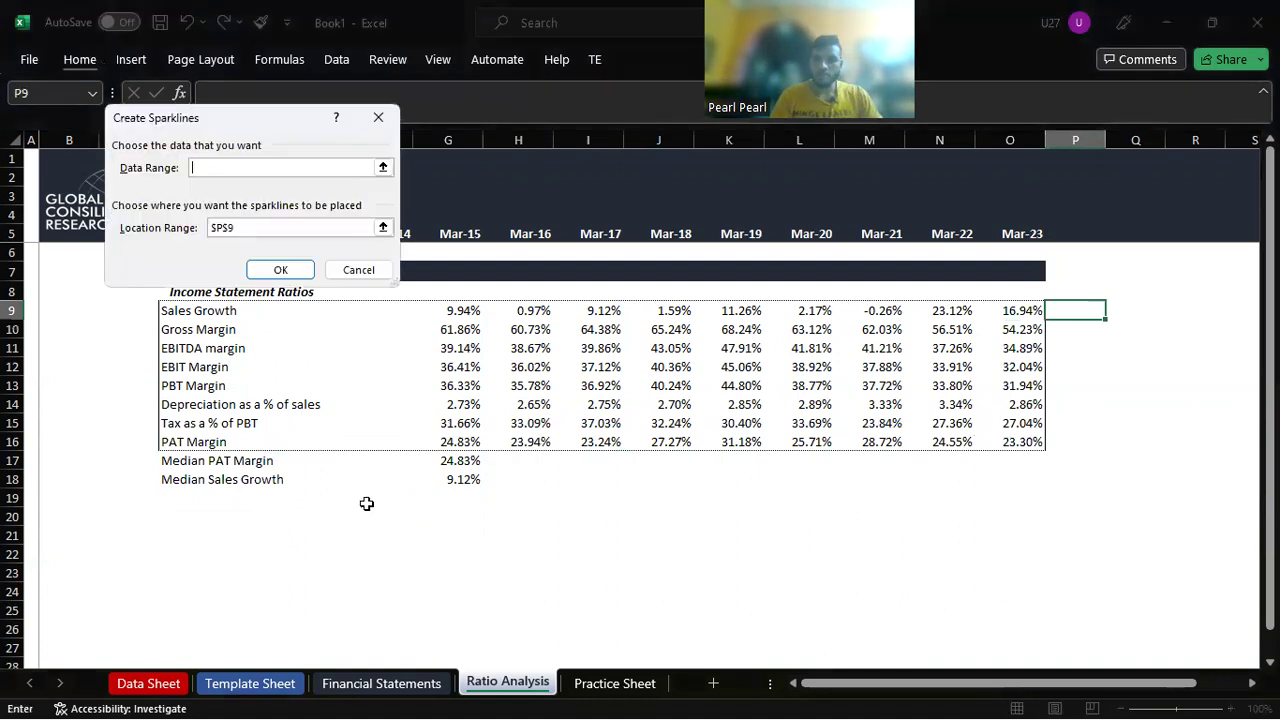
pyautogui.press('Left')
pyautogui.hotkey('shift', 'Left')
pyautogui.hotkey('shift', 'Left')
pyautogui.hotkey('shift', 'Left')
pyautogui.hotkey('shift', 'Left')
pyautogui.hotkey('shift', 'Left')
pyautogui.hotkey('shift', 'Left')
pyautogui.hotkey('shift', 'Left')
pyautogui.press('Return')
# Step: Copy the P9 sparkline down through P10:P16 and check the results
pyautogui.press('Down')
pyautogui.press('Up')
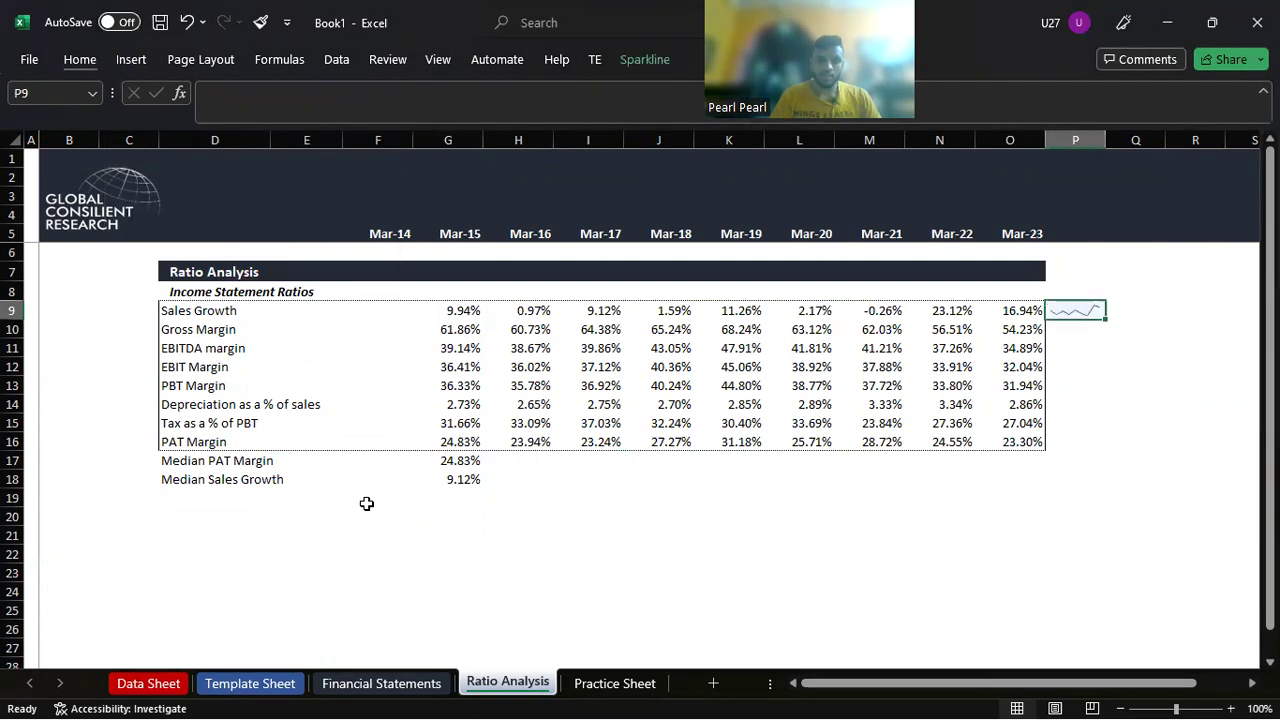
pyautogui.hotkey('shift', 'Down')
pyautogui.hotkey('ctrl', 'c')
pyautogui.hotkey('shift', 'Down')
pyautogui.hotkey('shift', 'Down')
pyautogui.hotkey('shift', 'Down')
pyautogui.hotkey('shift', 'Down')
pyautogui.hotkey('shift', 'Down')
pyautogui.hotkey('shift', 'Down')
pyautogui.hotkey('ctrl', 'v')
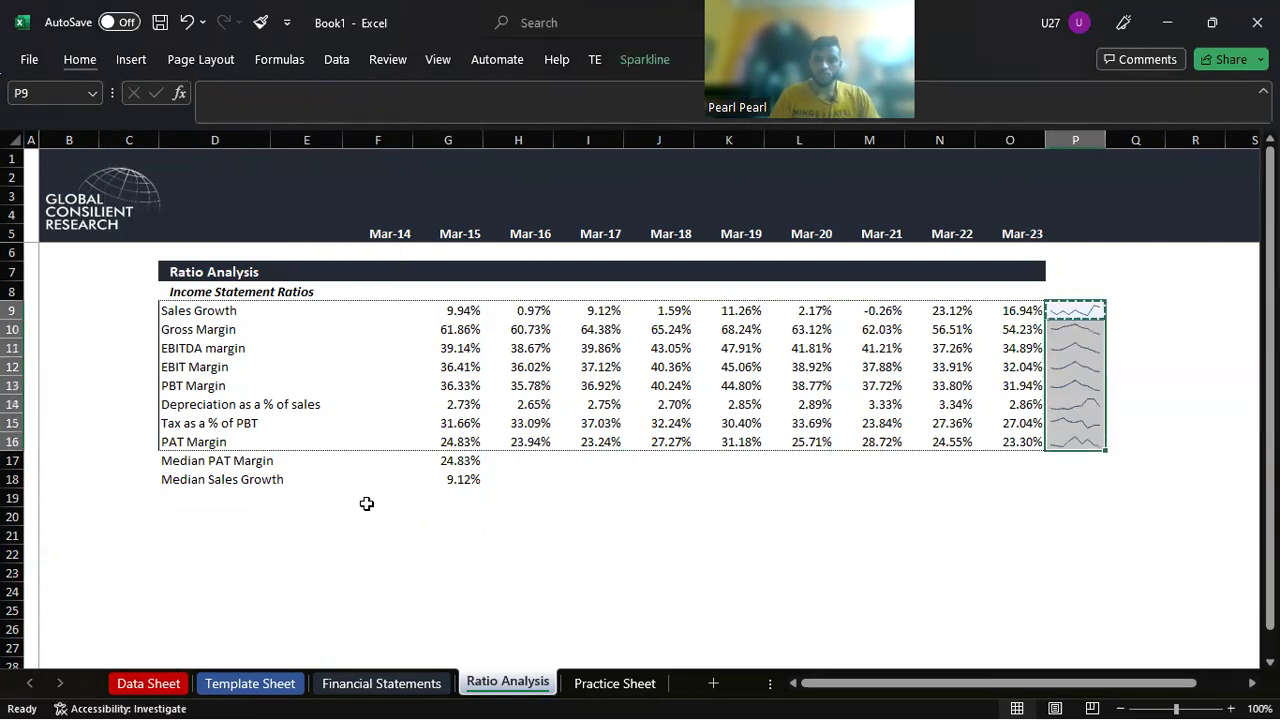
pyautogui.press('Escape')
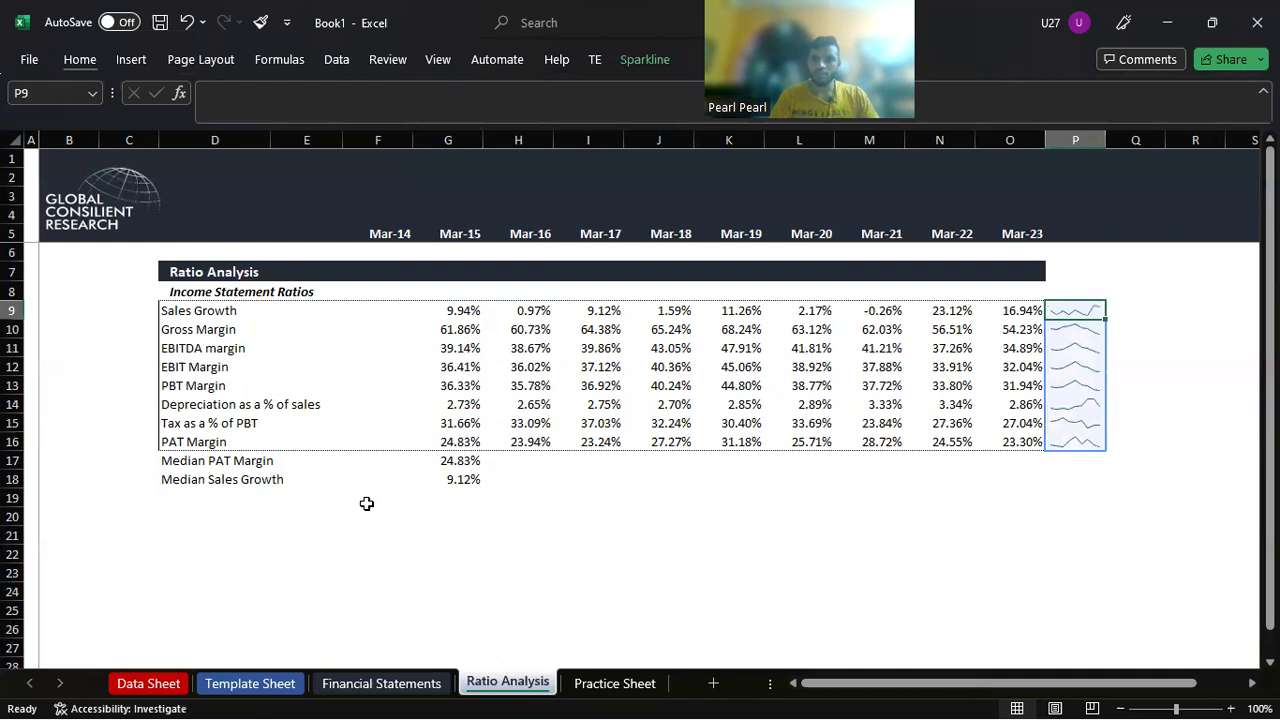
pyautogui.press('Left')
pyautogui.press('Down')
pyautogui.press('Right')
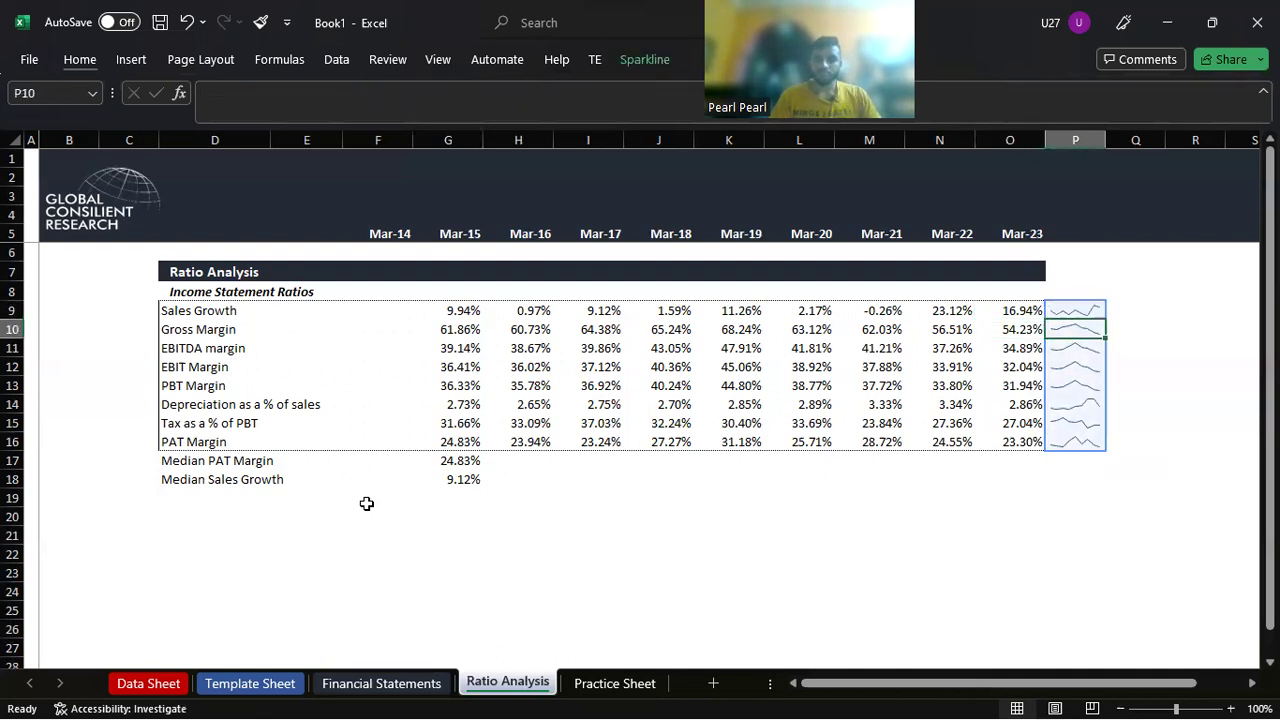
pyautogui.press('Up')
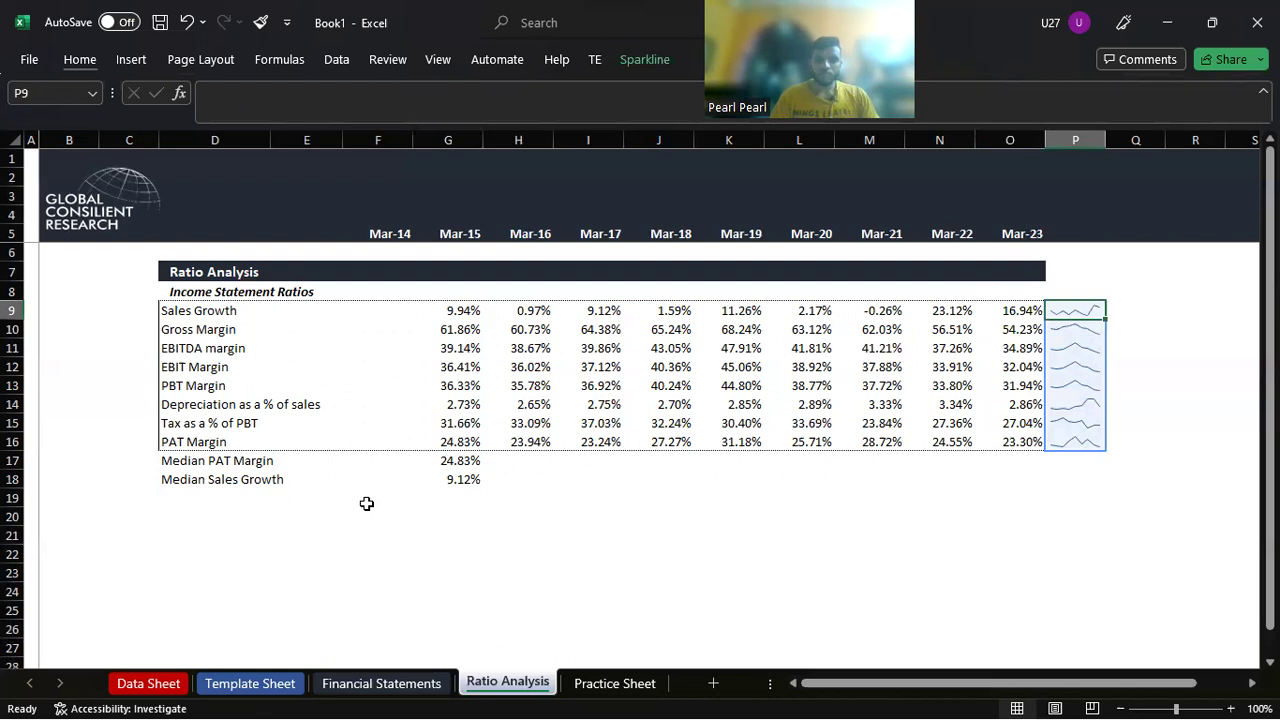
pyautogui.hotkey('ctrl', '1')
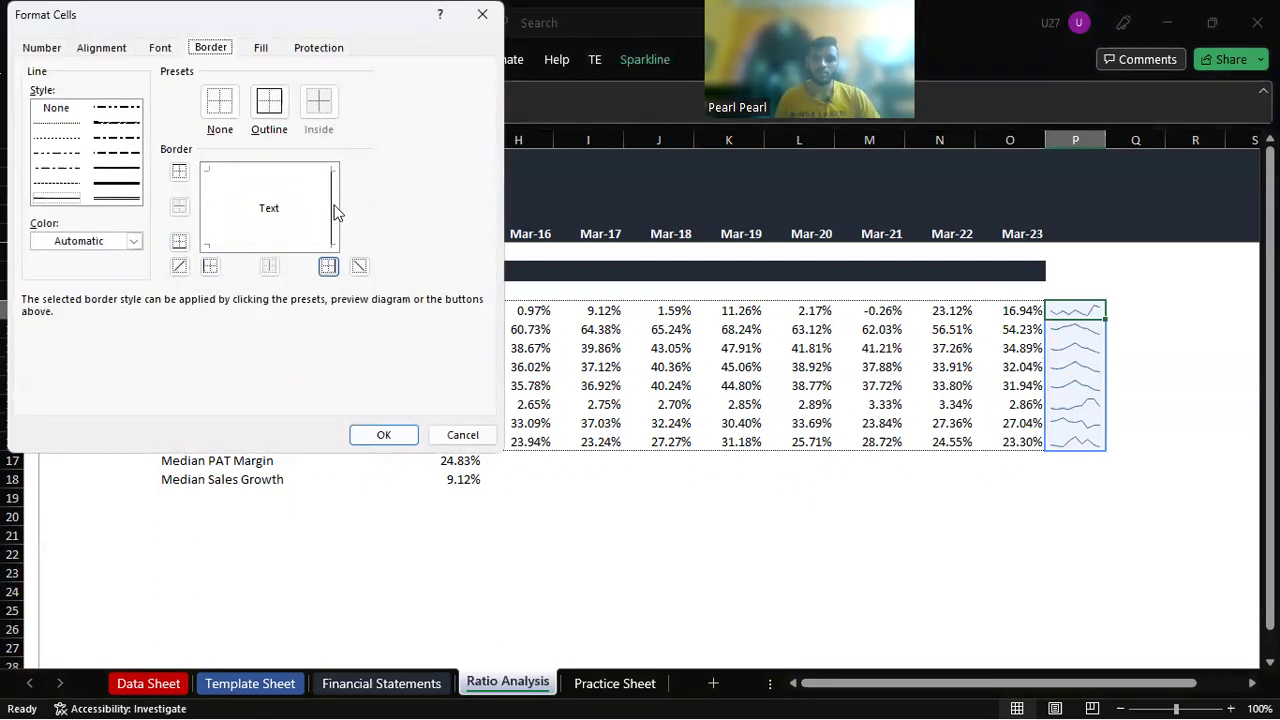
# Step: Give the selected sparkline cells dotted top and bottom borders
pyautogui.click(66, 124)
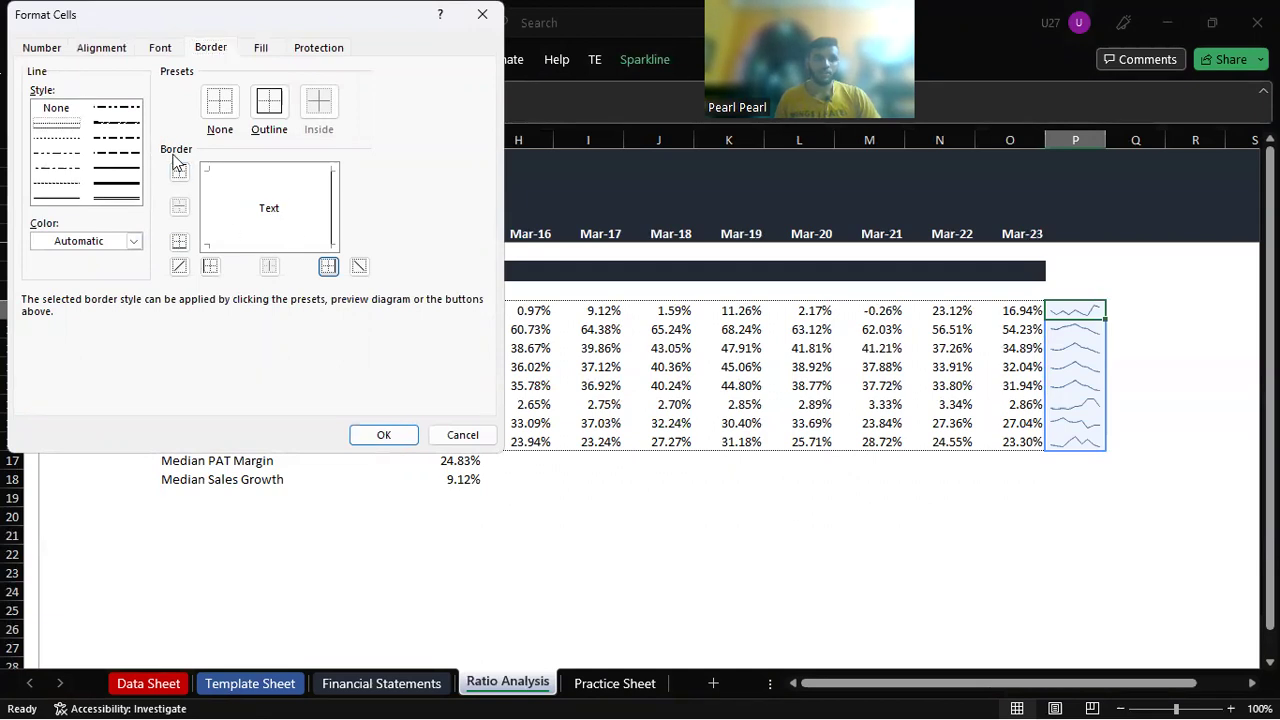
pyautogui.click(224, 178)
pyautogui.click(248, 245)
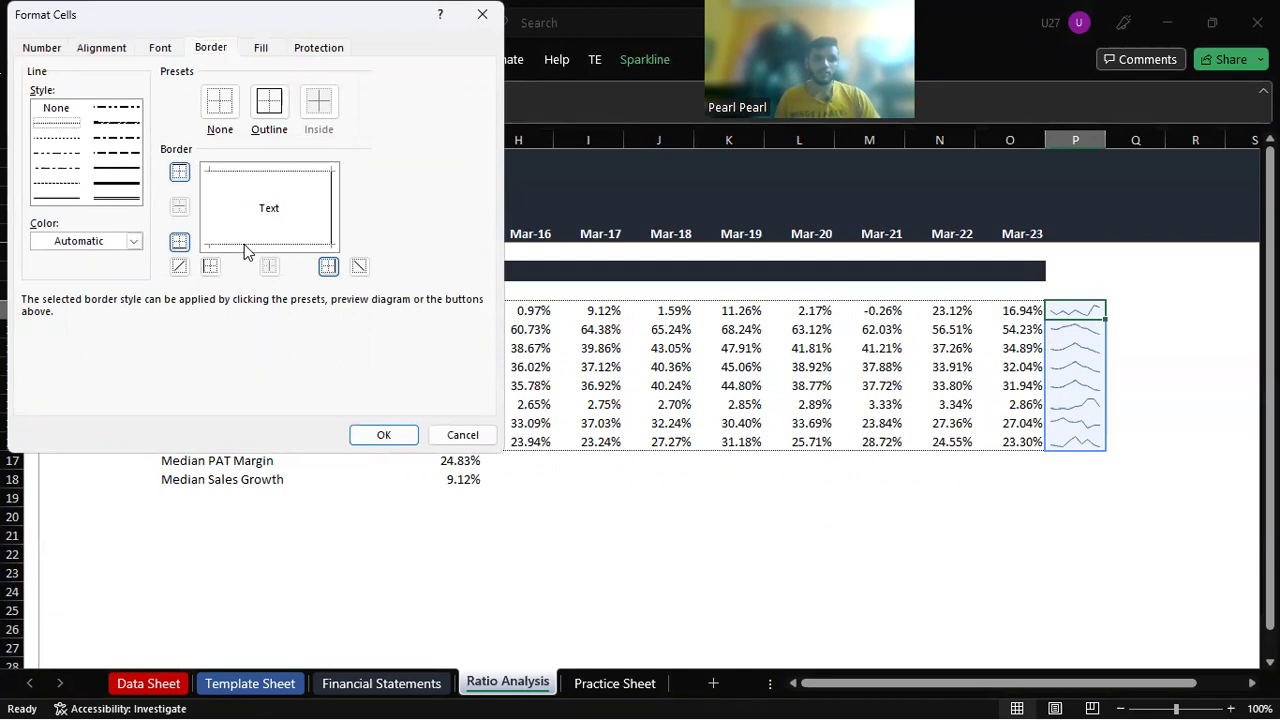
pyautogui.click(383, 434)
pyautogui.click(567, 492)
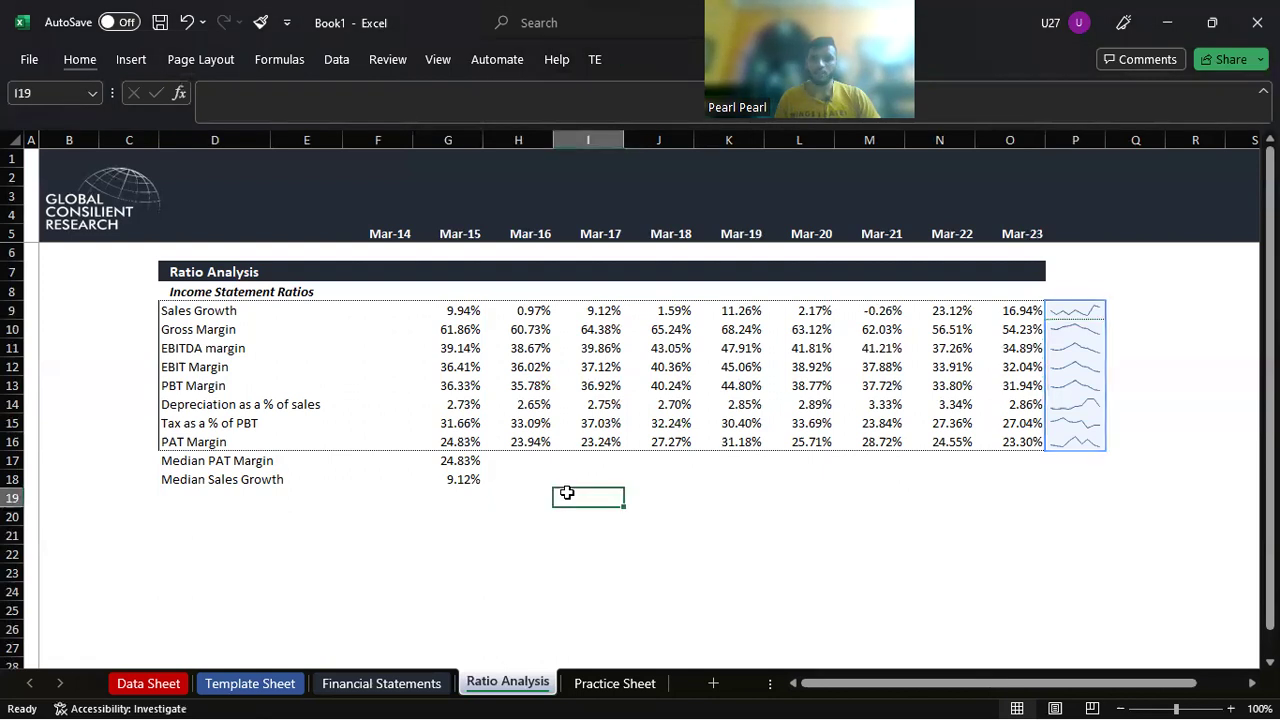
# Step: Add a dotted bottom border to sparkline cells P10:P16
pyautogui.click(1082, 309)
pyautogui.hotkey('ctrl', 'shift', 'Down')
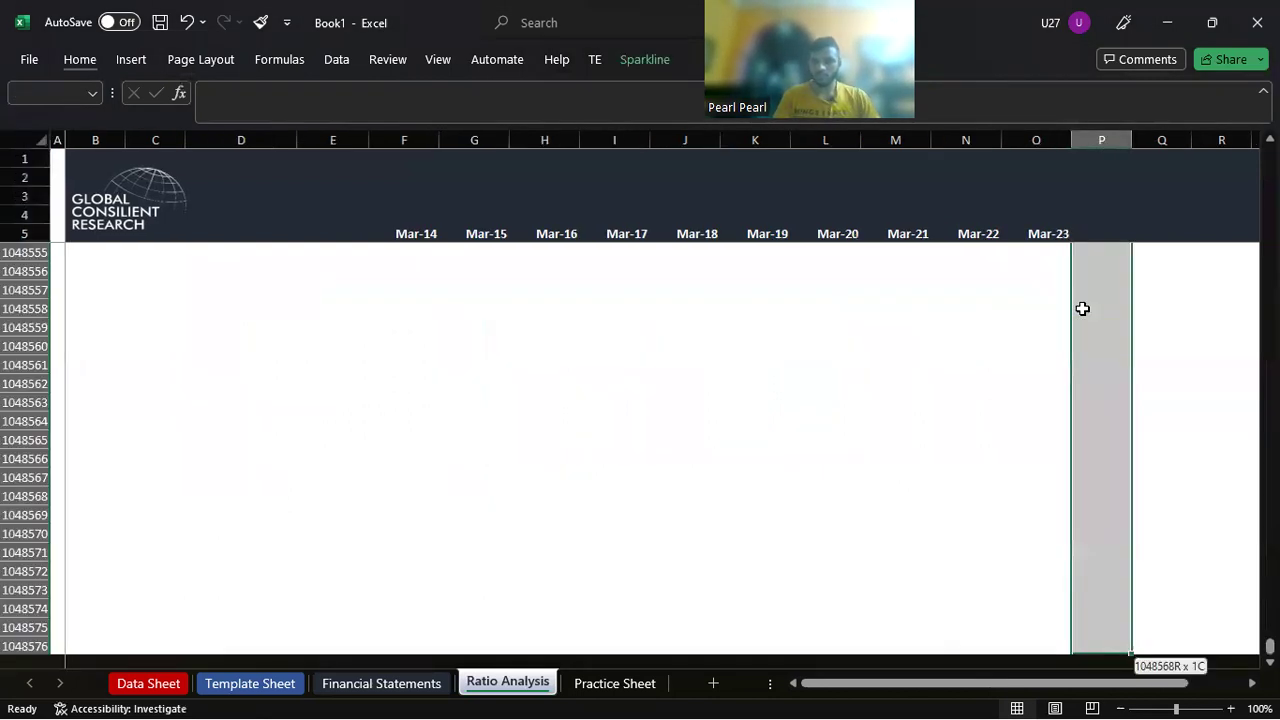
pyautogui.hotkey('ctrl', 'shift', 'Up')
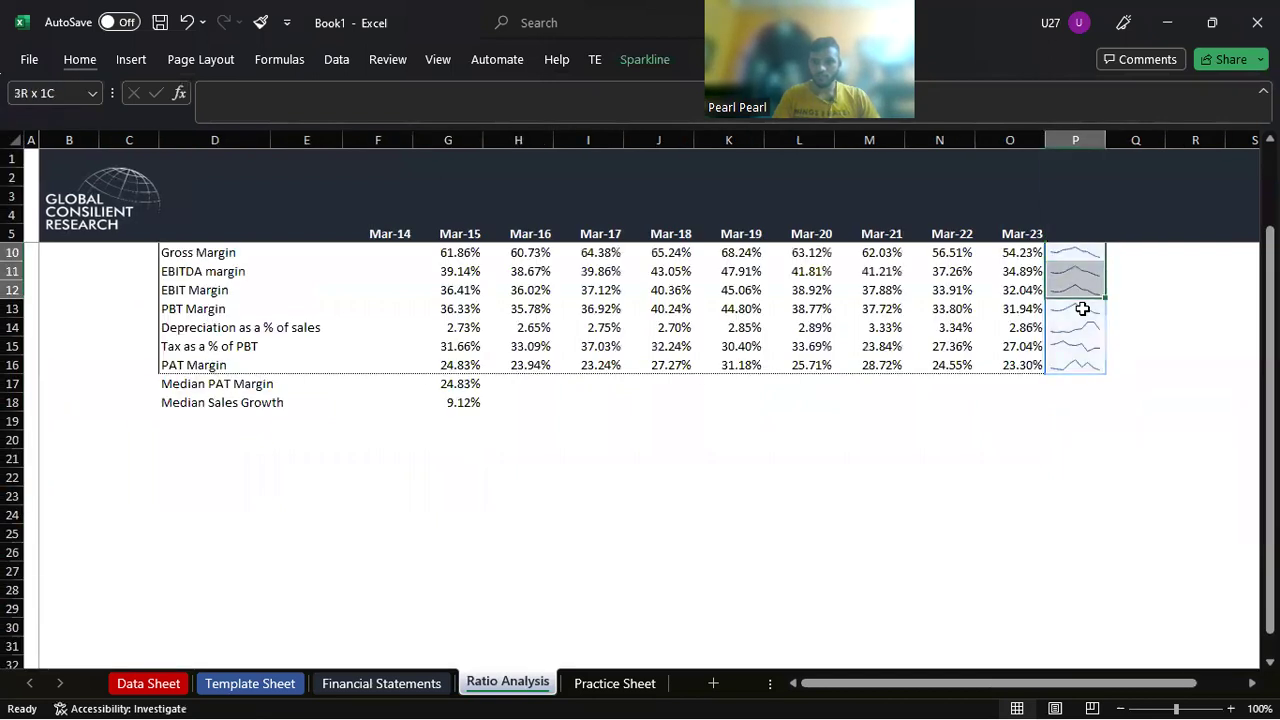
pyautogui.hotkey('shift', 'Down')
pyautogui.hotkey('shift', 'Down')
pyautogui.hotkey('shift', 'Down')
pyautogui.hotkey('ctrl', '1')
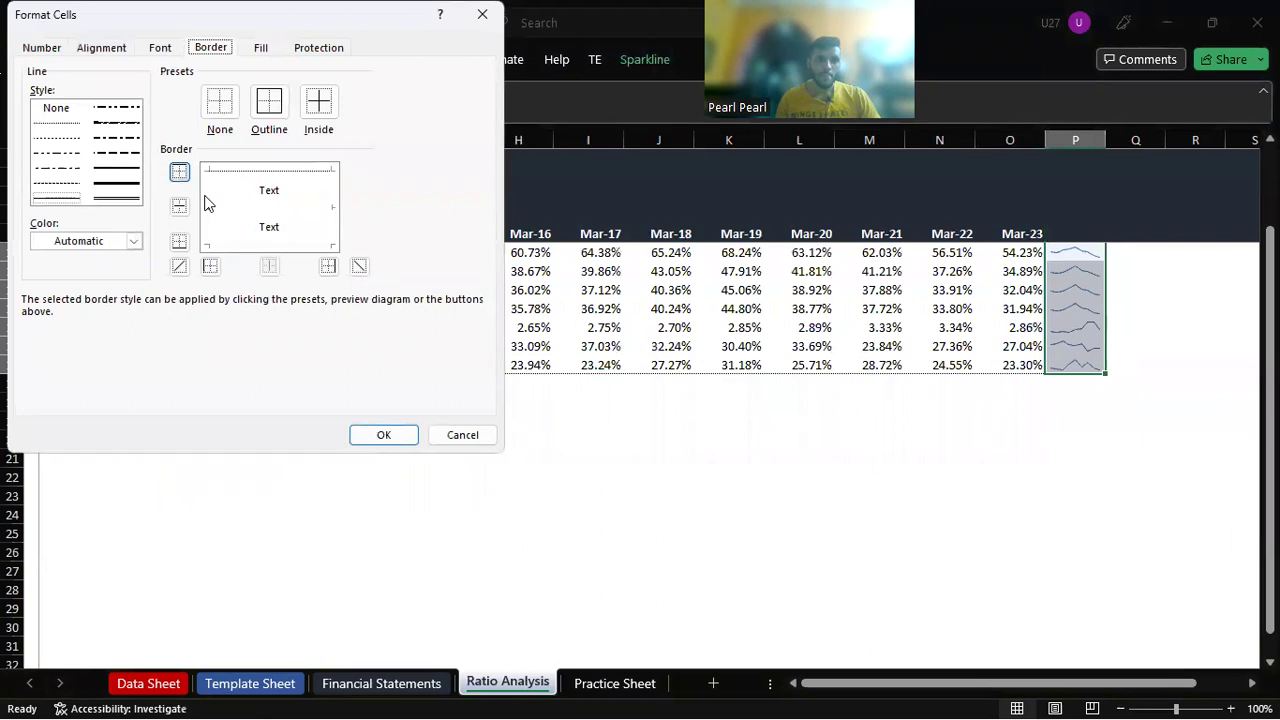
pyautogui.click(79, 128)
pyautogui.click(179, 241)
pyautogui.click(407, 438)
pyautogui.click(853, 418)
# Step: Remove the bottom border from the sparkline group and review column P
pyautogui.scroll(2, 853, 416)
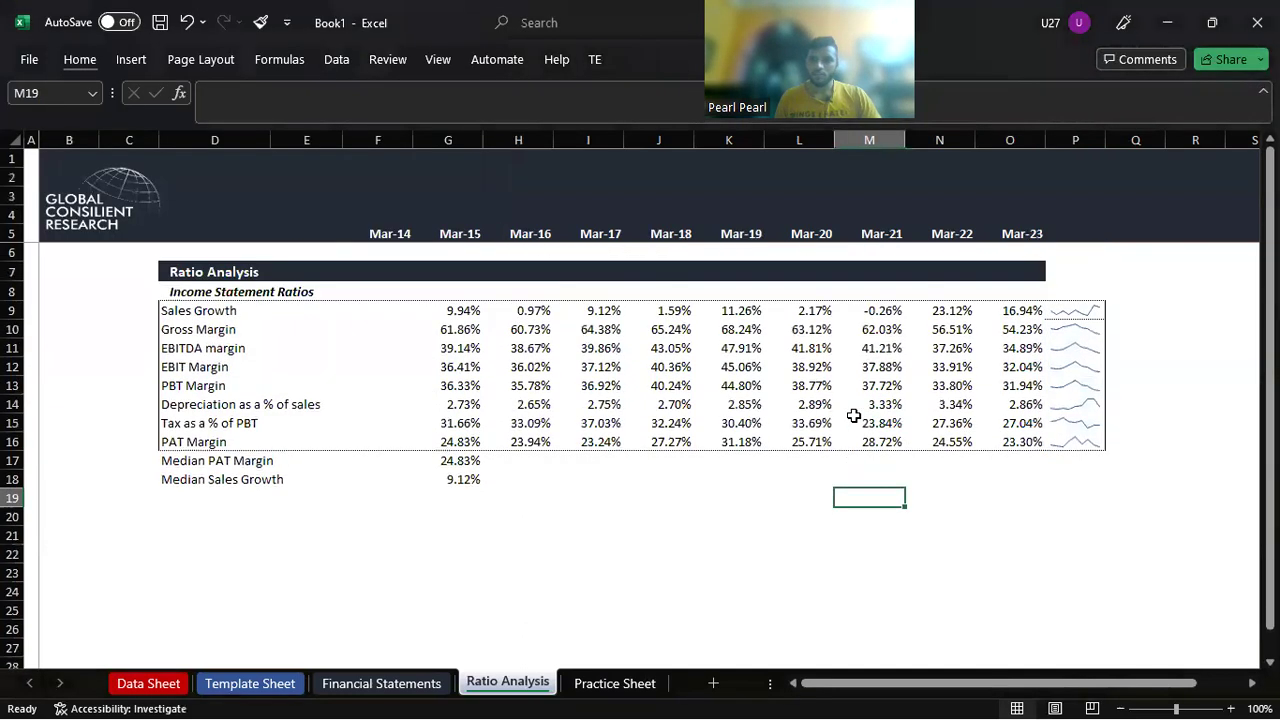
pyautogui.click(1081, 309)
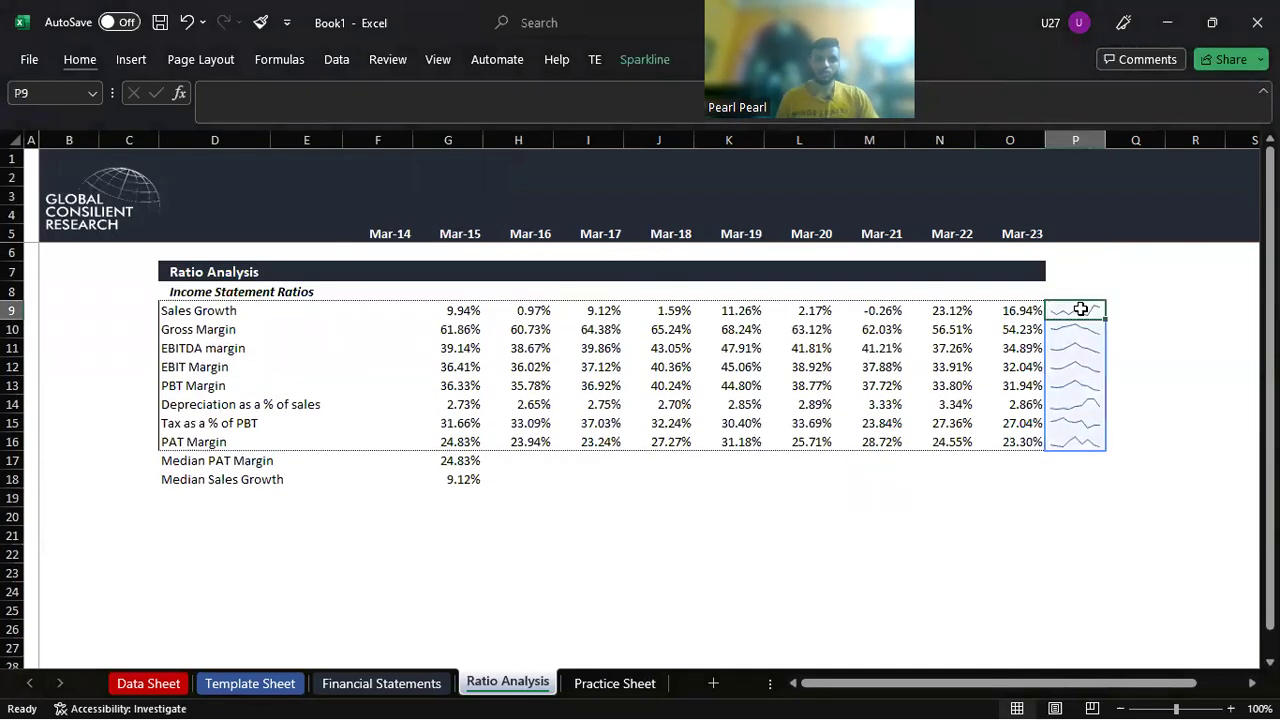
pyautogui.hotkey('ctrl', '1')
pyautogui.click(257, 246)
pyautogui.click(383, 436)
pyautogui.click(373, 494)
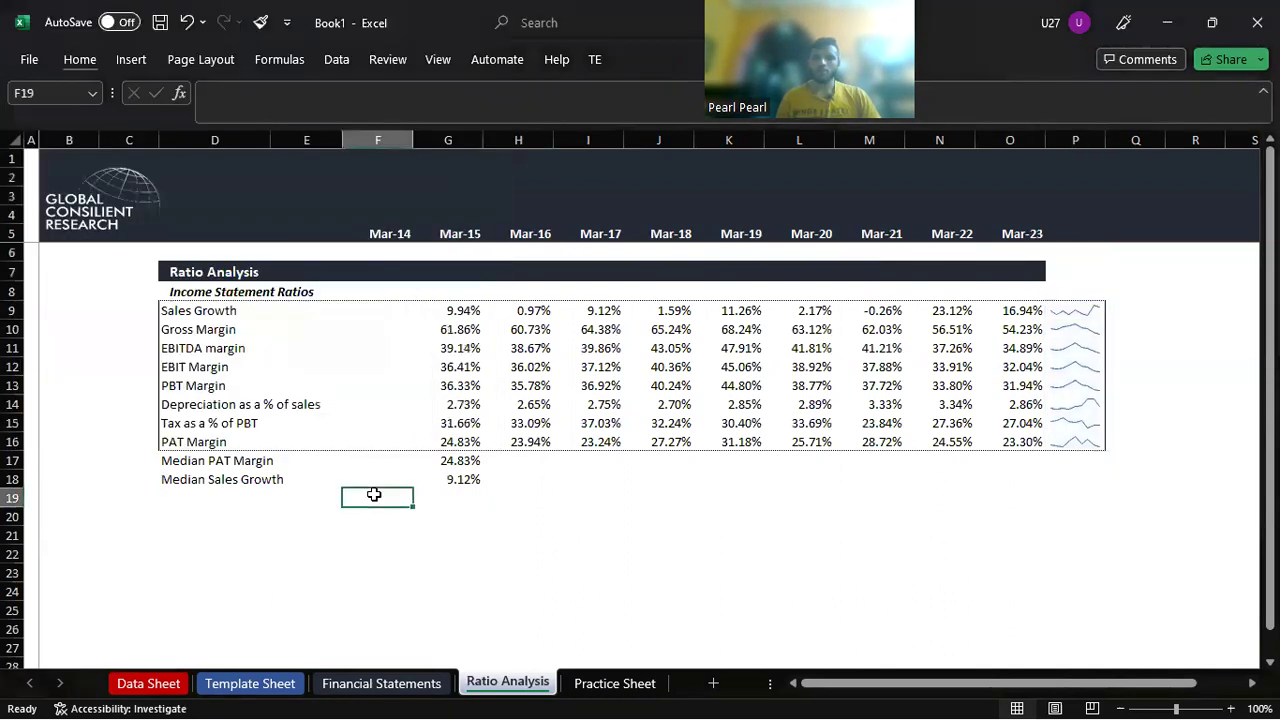
# Step: Copy the dark header cell O7 into P7 to extend the header bar
pyautogui.click(1018, 271)
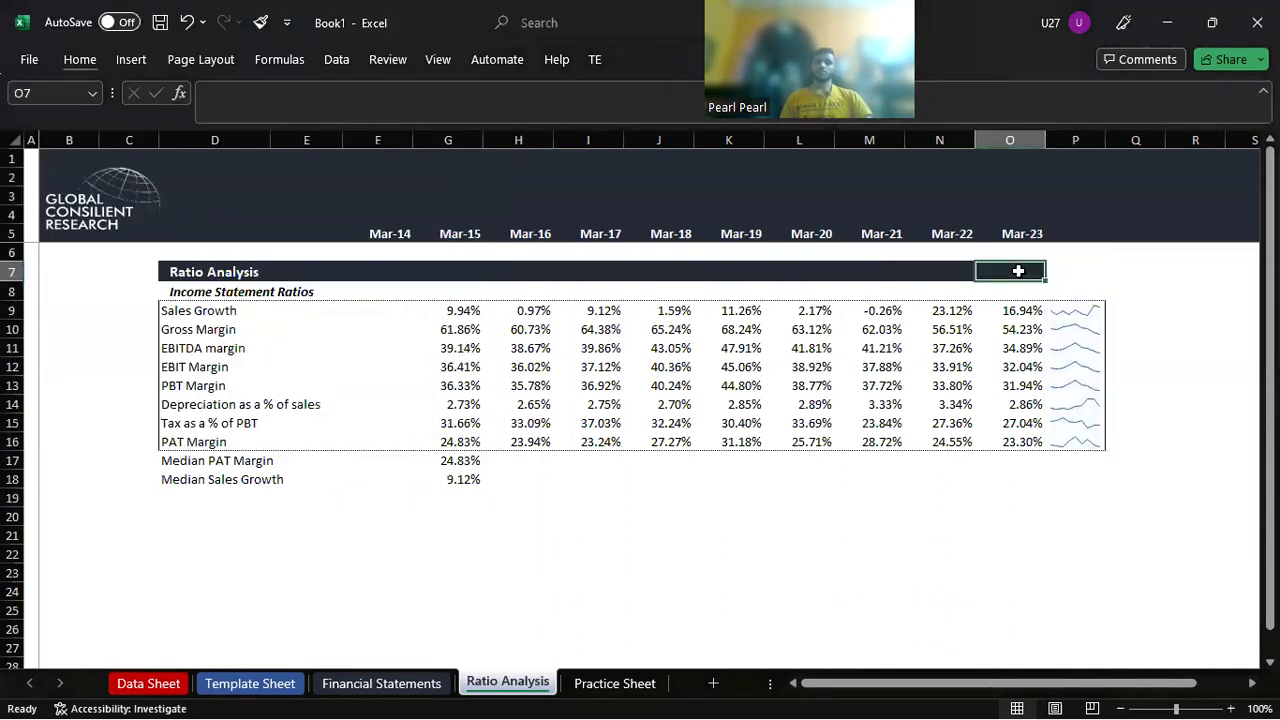
pyautogui.hotkey('ctrl', 'c')
pyautogui.hotkey('shift', 'Right')
pyautogui.hotkey('ctrl', 'v')
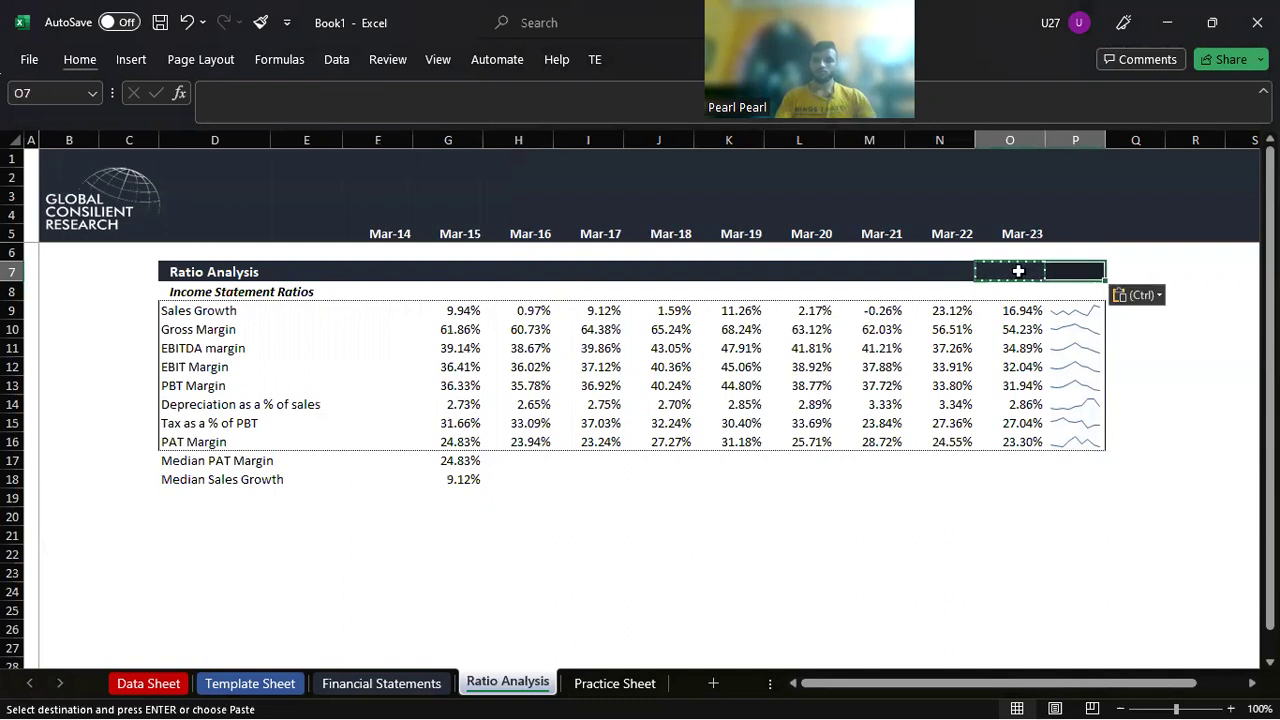
pyautogui.press('Escape')
pyautogui.press('Down')
# Step: Move back to the Sales Growth label, then switch to the Financial Statements sheet
pyautogui.press('Down')
pyautogui.press('Down')
pyautogui.press('Down')
pyautogui.press('Up')
pyautogui.press('Up')
pyautogui.press('Up')
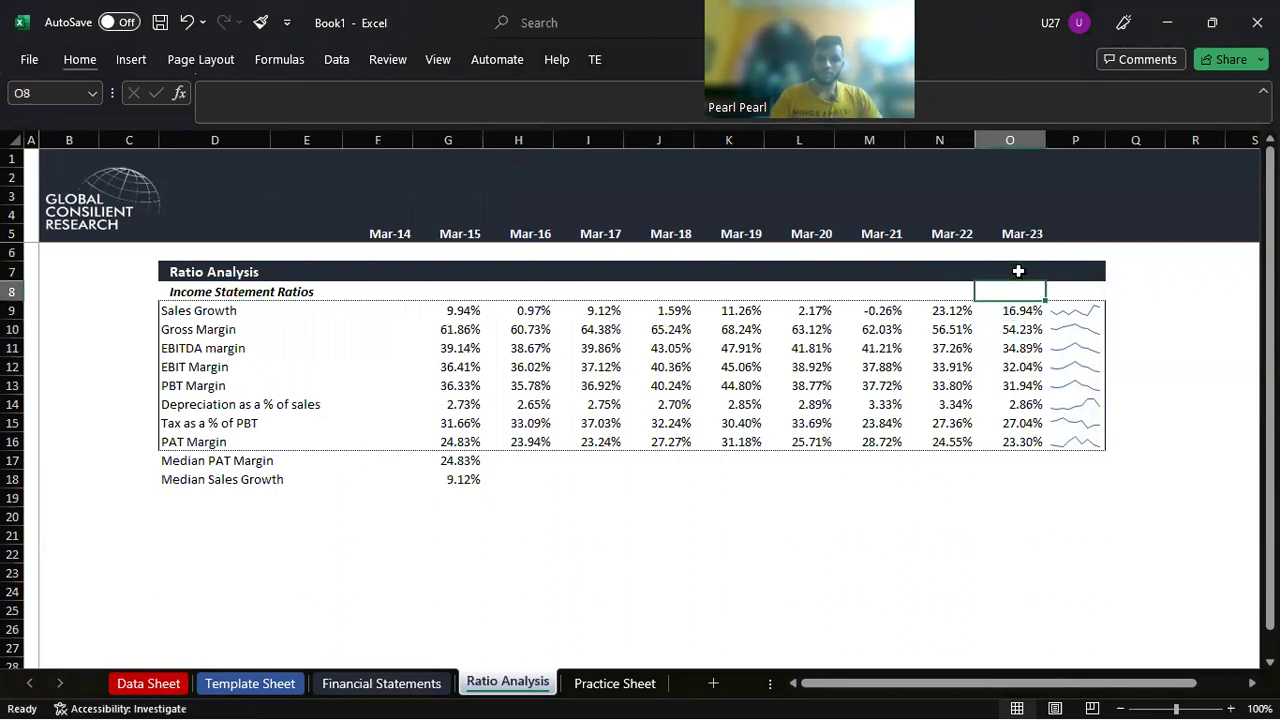
pyautogui.press('Left')
pyautogui.press('Left')
pyautogui.press('Down')
pyautogui.press('Down')
pyautogui.press('Down')
pyautogui.press('Down')
pyautogui.press('Down')
pyautogui.press('Down')
pyautogui.press('Down')
pyautogui.press('Left')
pyautogui.press('Left')
pyautogui.press('Left')
pyautogui.press('Left')
pyautogui.press('Left')
pyautogui.press('Left')
pyautogui.press('Up')
pyautogui.press('Up')
pyautogui.press('Up')
pyautogui.press('Up')
pyautogui.press('Up')
pyautogui.press('Up')
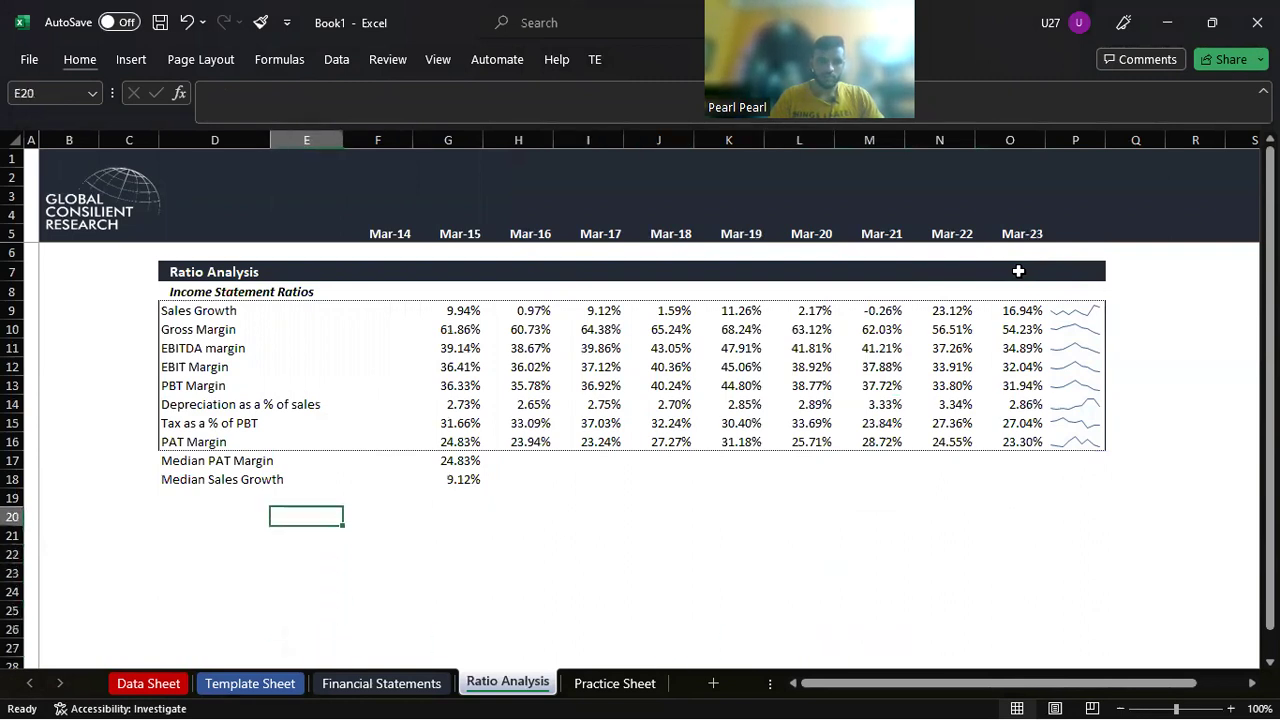
pyautogui.press('Up')
pyautogui.press('Left')
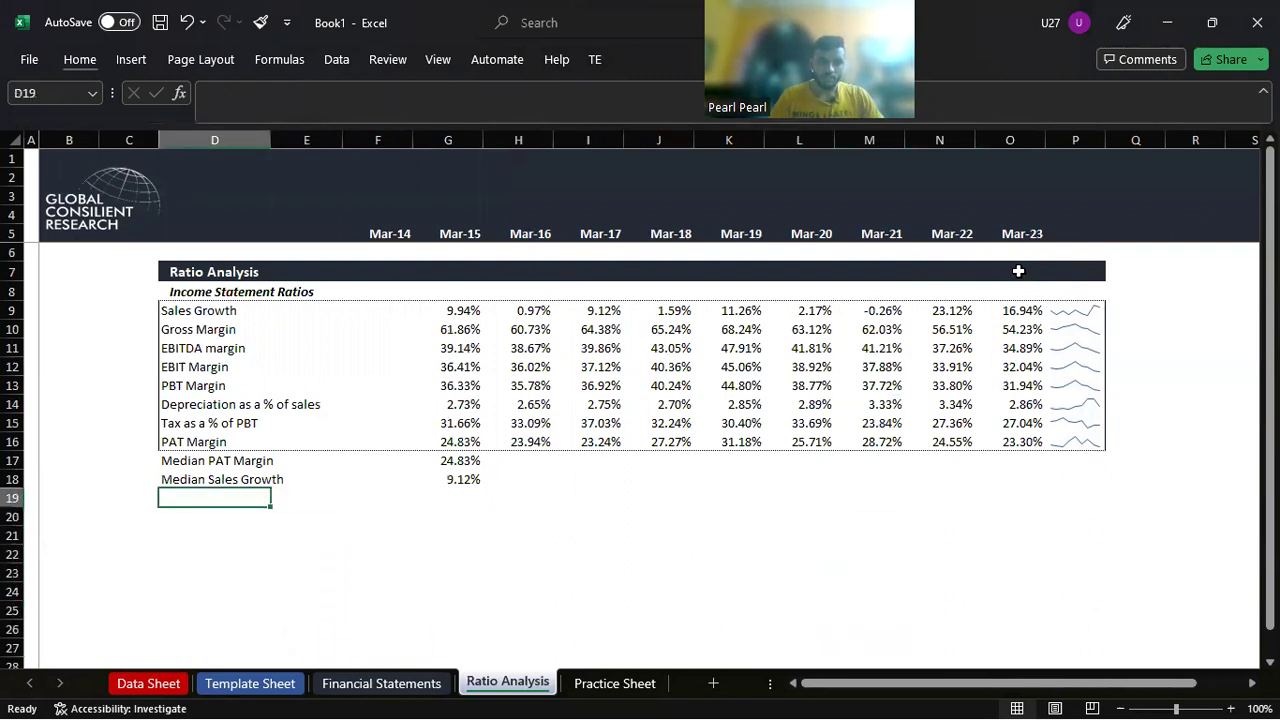
pyautogui.press('Up')
pyautogui.press('Up')
pyautogui.press('Up')
pyautogui.press('Up')
pyautogui.press('Up')
pyautogui.press('Up')
pyautogui.press('Up')
pyautogui.press('Up')
pyautogui.press('Up')
pyautogui.press('Up')
pyautogui.press('Up')
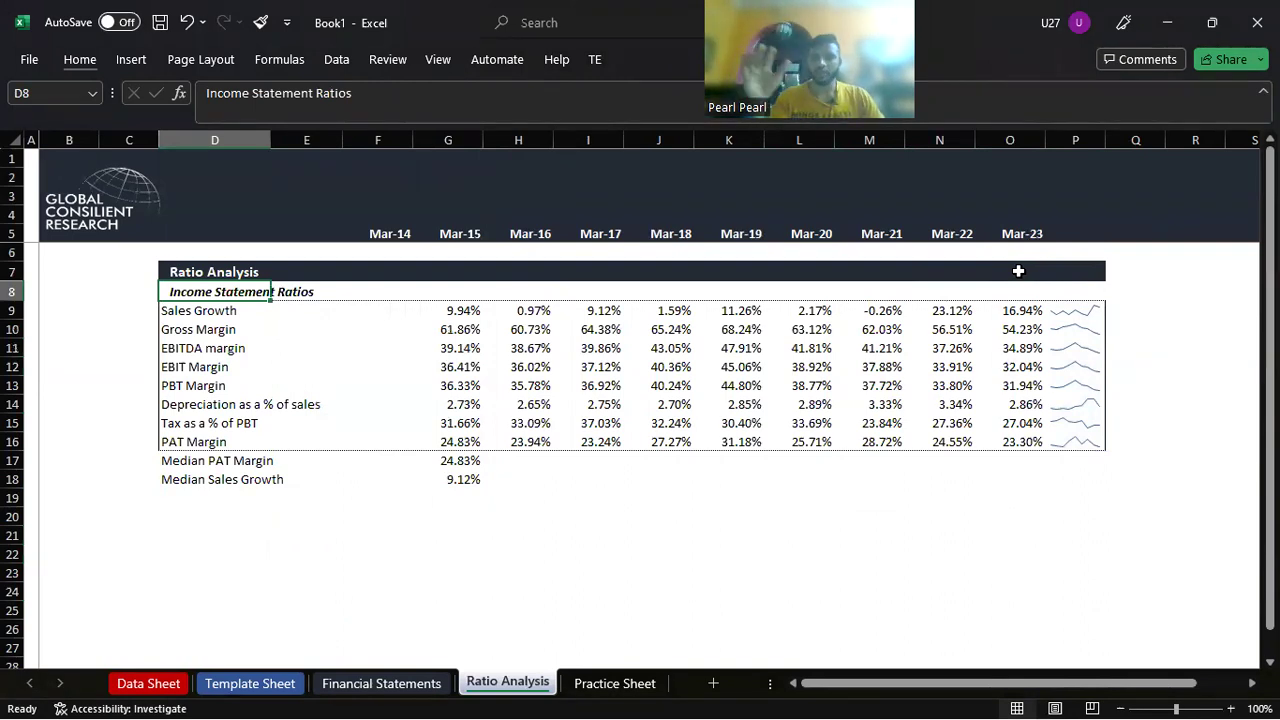
pyautogui.hotkey('ctrl', 'pageup')
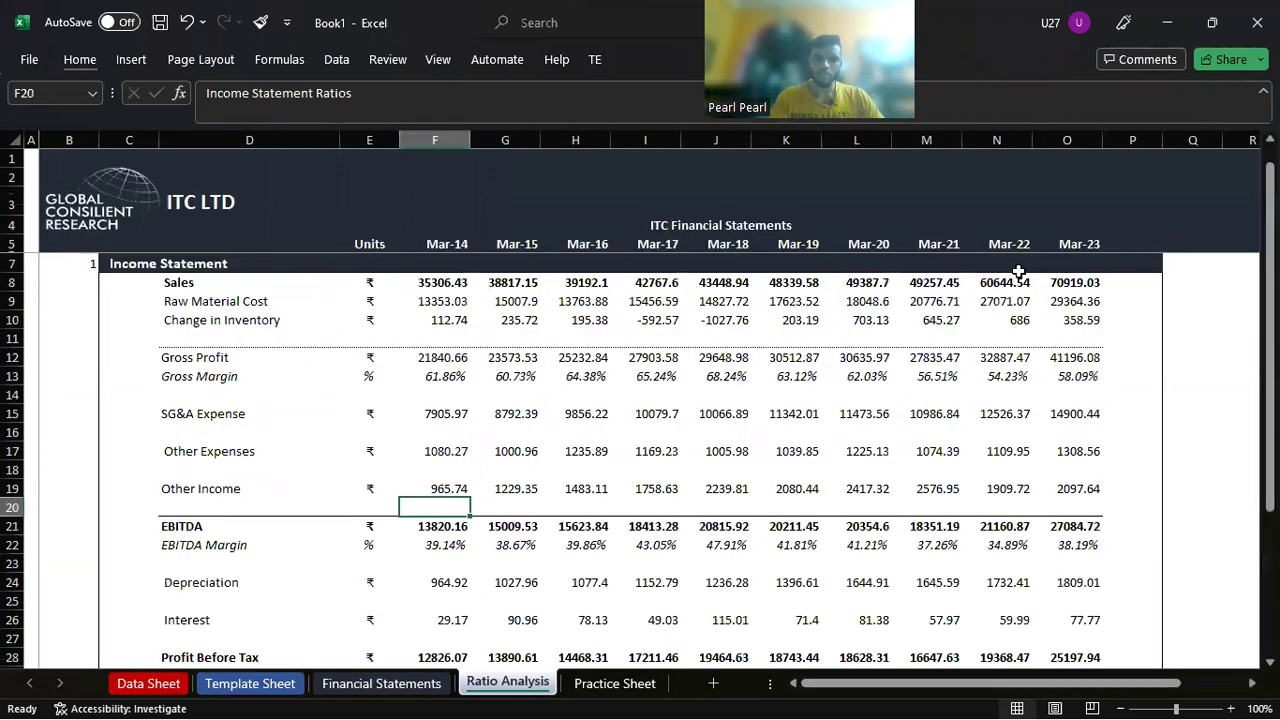
pyautogui.press('Up')
pyautogui.press('Up')
pyautogui.press('Up')
pyautogui.press('Up')
pyautogui.press('Up')
pyautogui.press('Up')
pyautogui.press('Up')
pyautogui.press('Up')
pyautogui.press('Up')
pyautogui.press('Up')
pyautogui.press('Down')
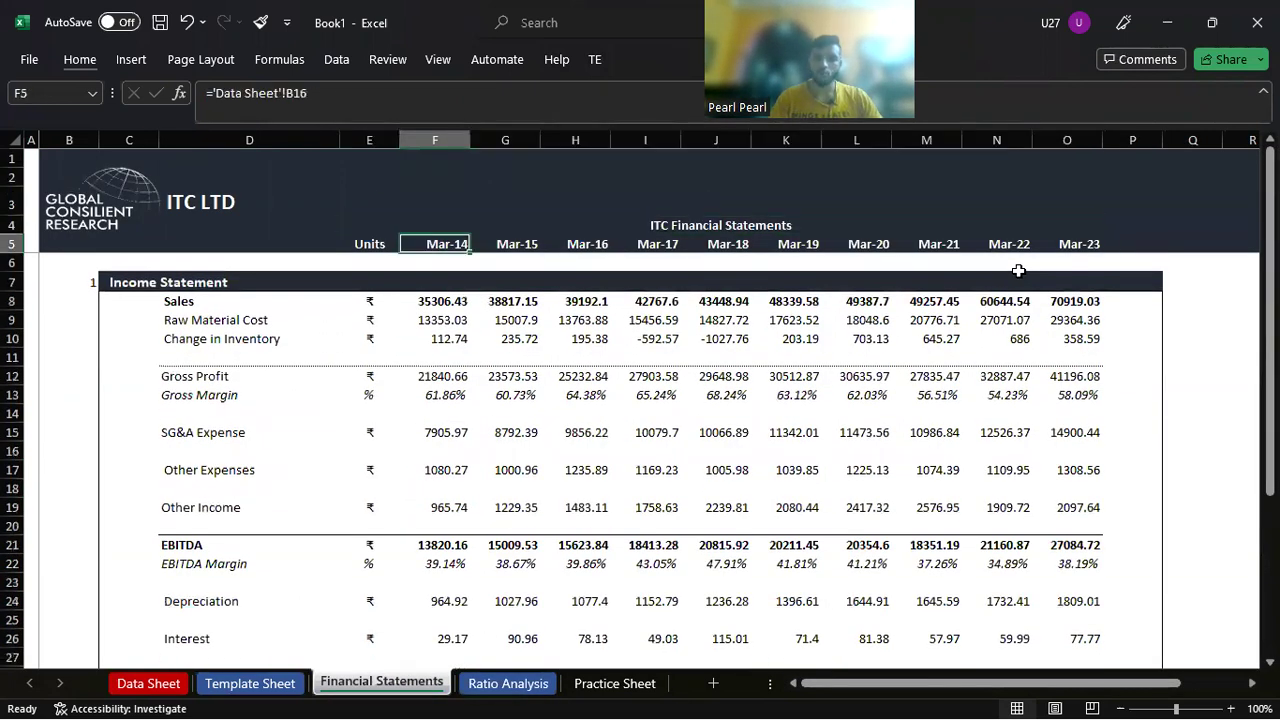